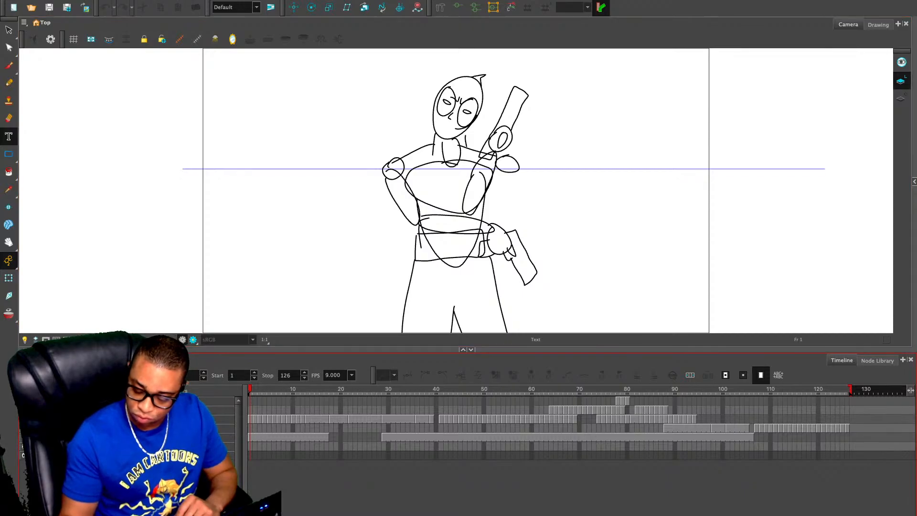
Enlarge the camera view until the whole frame fits and play the rough animation through
{"action": "left_click_drag", "start_coordinate": [851, 390], "coordinate": [875, 389]}
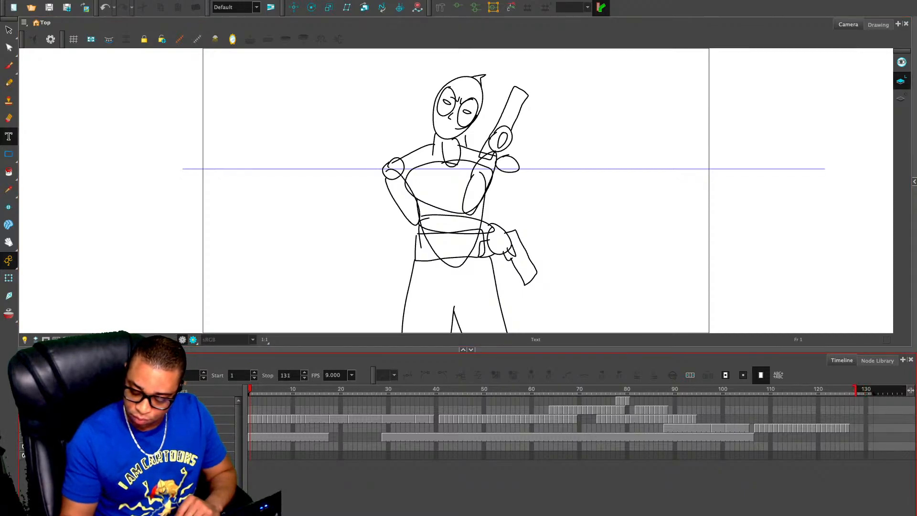
{"action": "key", "text": "ctrl+z"}
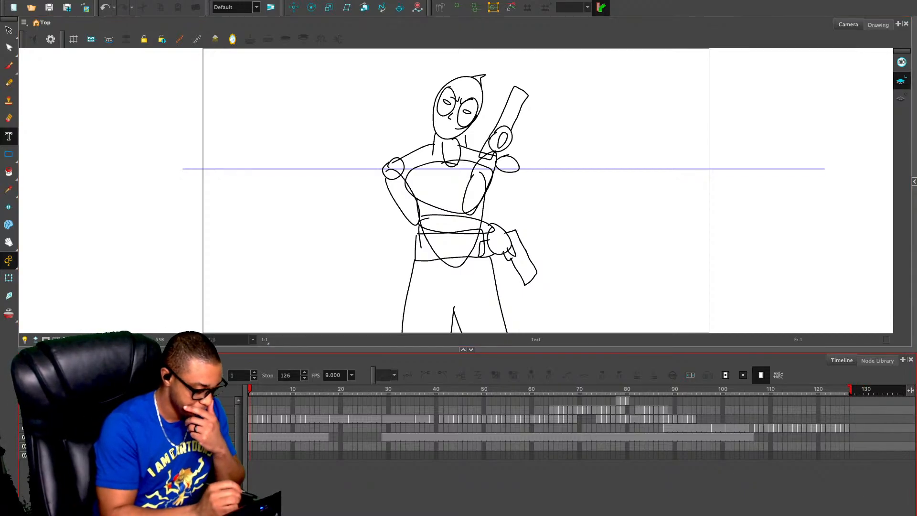
{"action": "left_click_drag", "start_coordinate": [266, 350], "coordinate": [265, 397]}
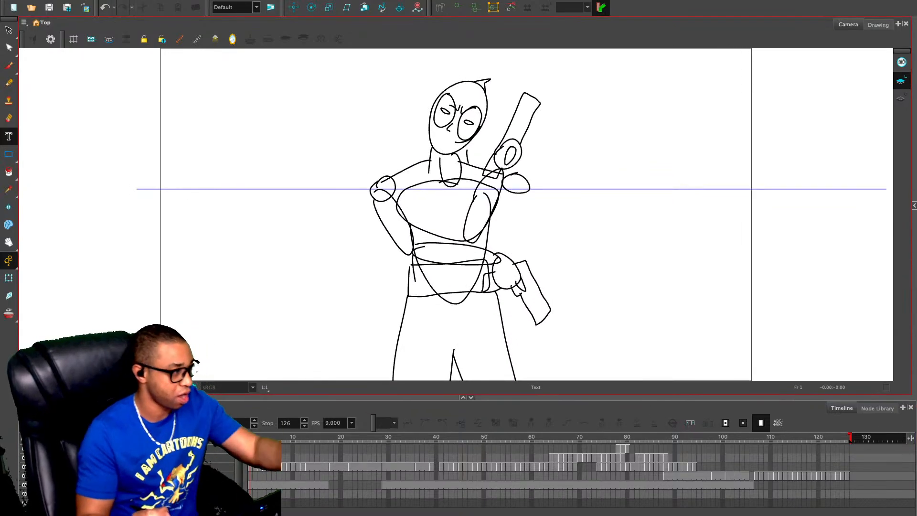
{"action": "scroll", "coordinate": [457, 215], "scroll_direction": "down", "scroll_amount": 1}
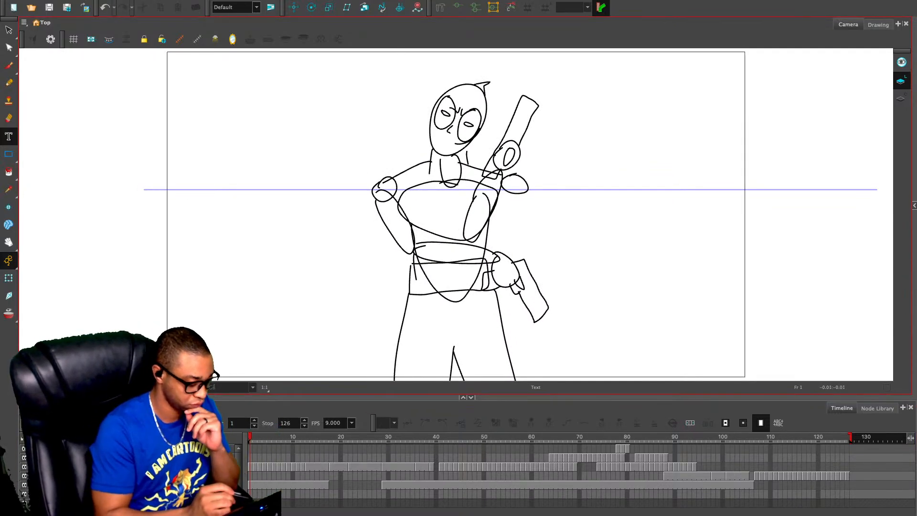
{"action": "key", "text": "Return"}
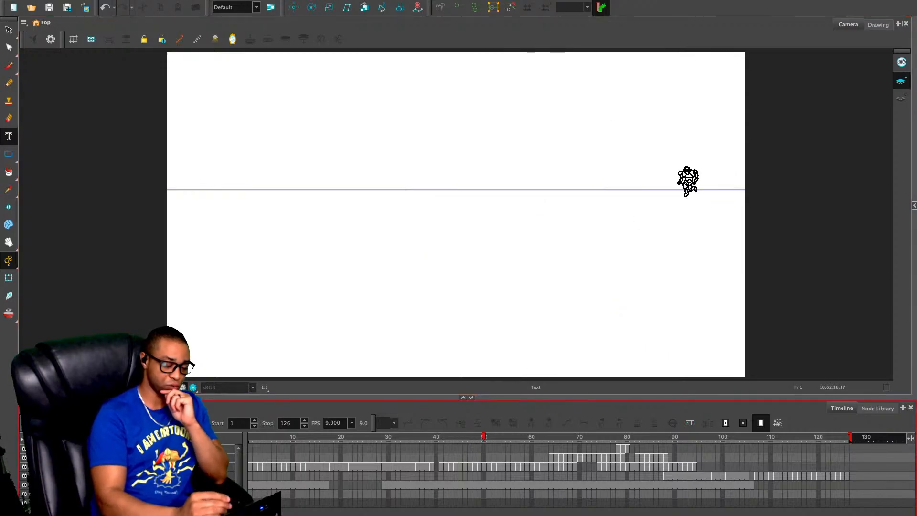
Add the text DEADPOOL on the BG layer beside the character's head at frame 17
{"action": "left_click", "coordinate": [503, 485]}
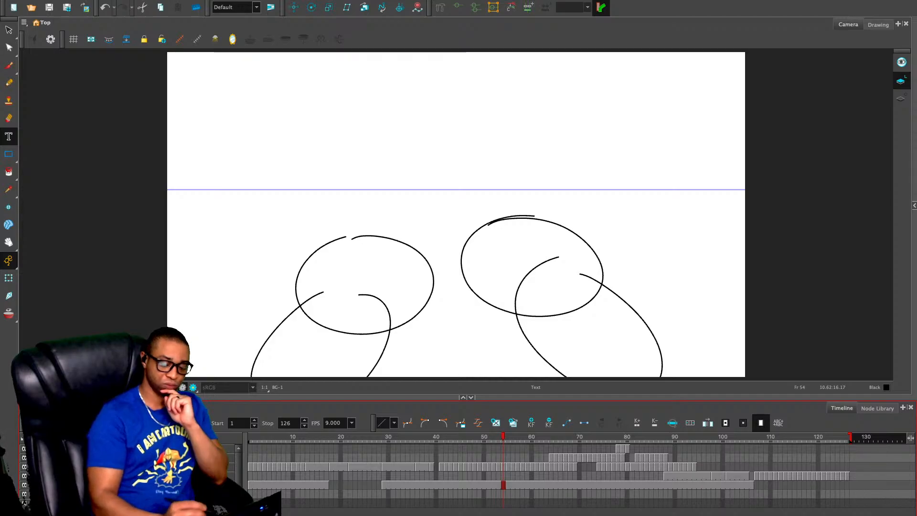
{"action": "left_click", "coordinate": [327, 437]}
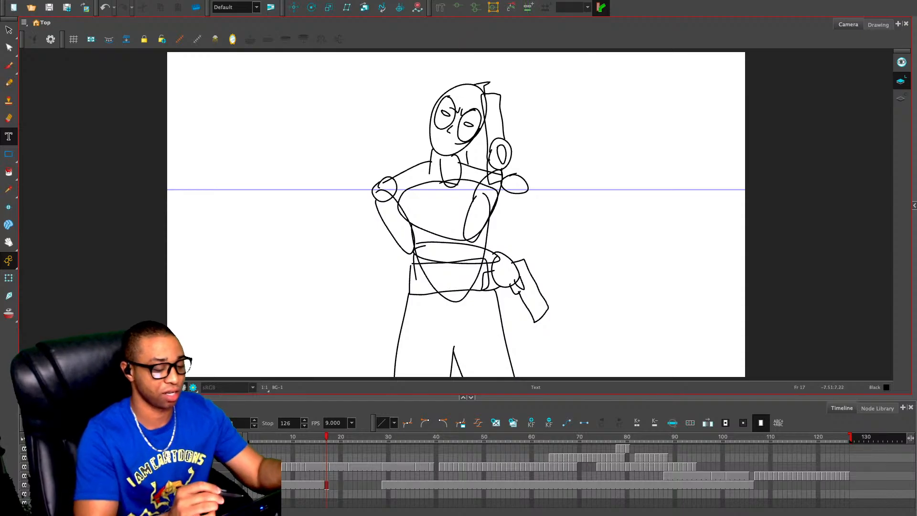
{"action": "left_click", "coordinate": [313, 108]}
{"action": "type", "text": "DEAD"}
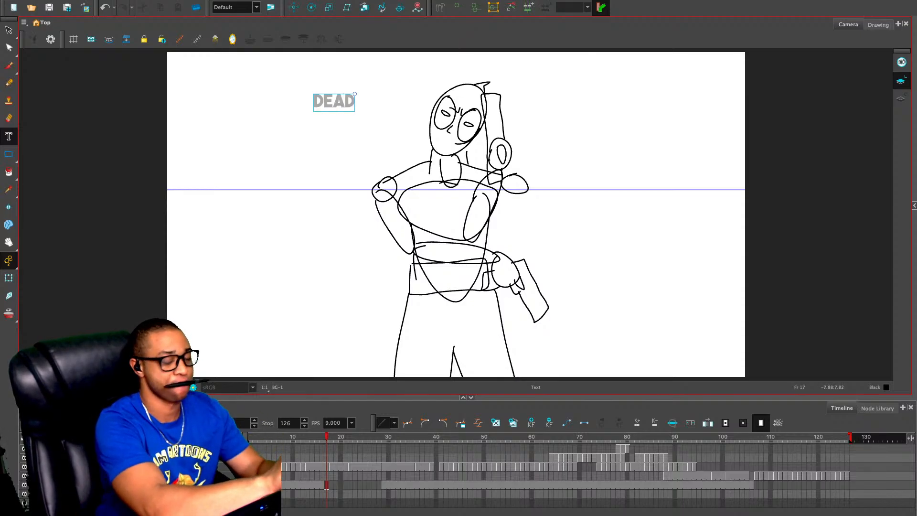
{"action": "type", "text": "POOL"}
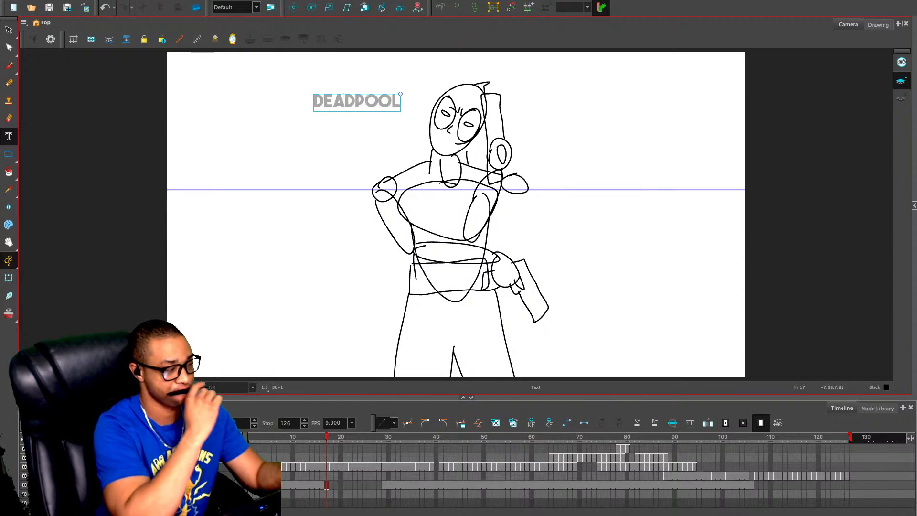
{"action": "key", "text": "Escape"}
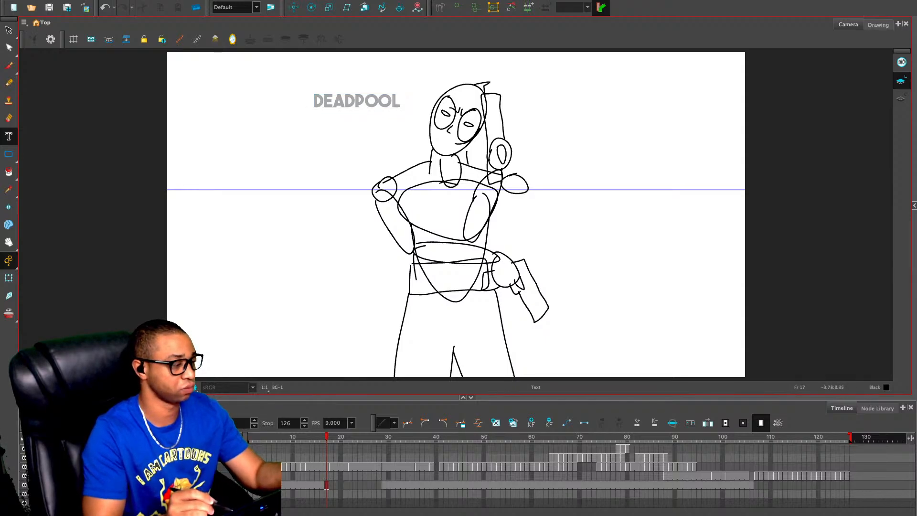
Scale the DEADPOOL text to nearly the full frame width and position it across the character's torso
{"action": "left_click", "coordinate": [364, 101]}
{"action": "left_click_drag", "start_coordinate": [400, 111], "coordinate": [557, 178]}
{"action": "left_click_drag", "start_coordinate": [314, 178], "coordinate": [283, 203]}
{"action": "left_click_drag", "start_coordinate": [201, 201], "coordinate": [175, 206]}
{"action": "left_click_drag", "start_coordinate": [534, 141], "coordinate": [537, 212]}
{"action": "left_click_drag", "start_coordinate": [204, 244], "coordinate": [204, 234]}
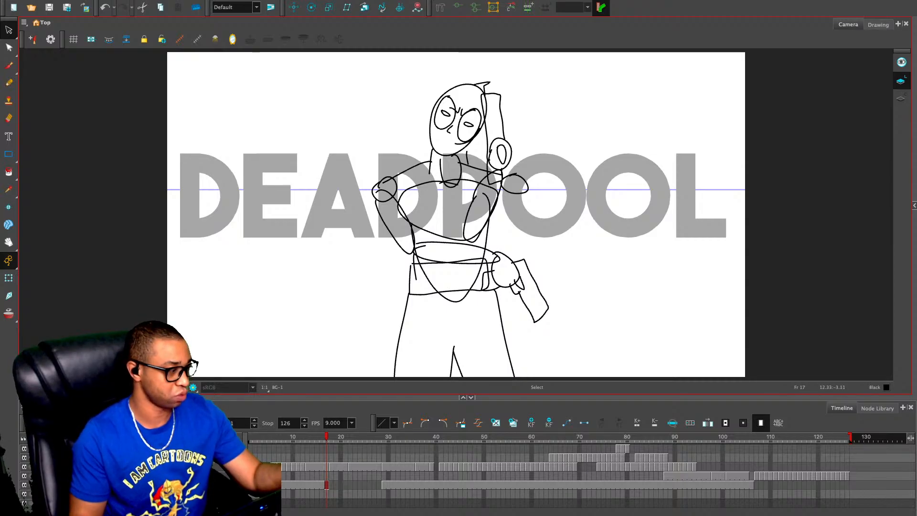
Scrub and play through the animation to check how the DEADPOOL title sits with the action
{"action": "left_click_drag", "start_coordinate": [327, 437], "coordinate": [389, 437]}
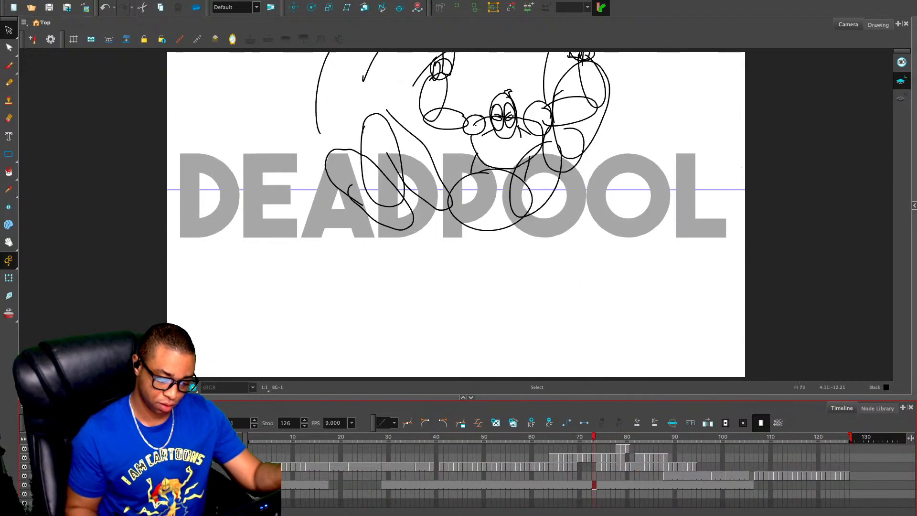
{"action": "mouse_move", "coordinate": [302, 437]}
{"action": "left_mouse_down"}
{"action": "mouse_move", "coordinate": [293, 437]}
{"action": "mouse_move", "coordinate": [302, 437]}
{"action": "left_mouse_up"}
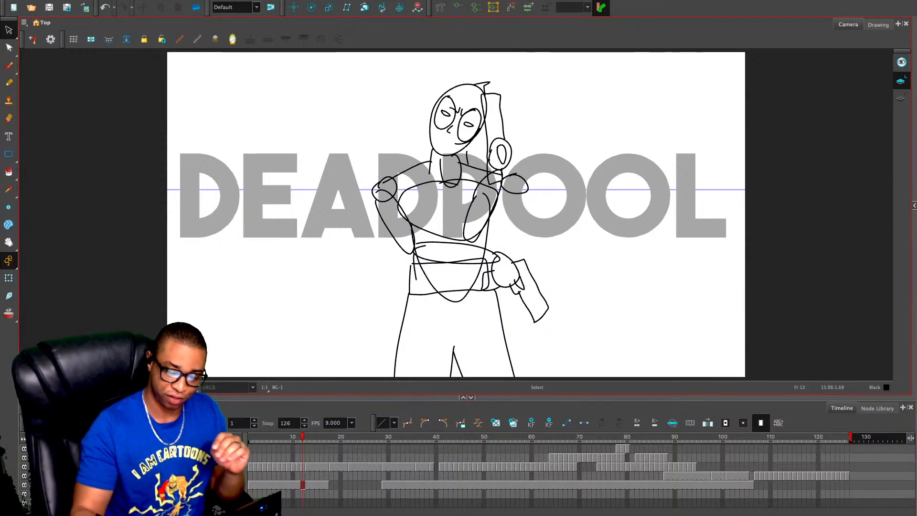
{"action": "left_click", "coordinate": [736, 190]}
{"action": "key", "text": "Delete"}
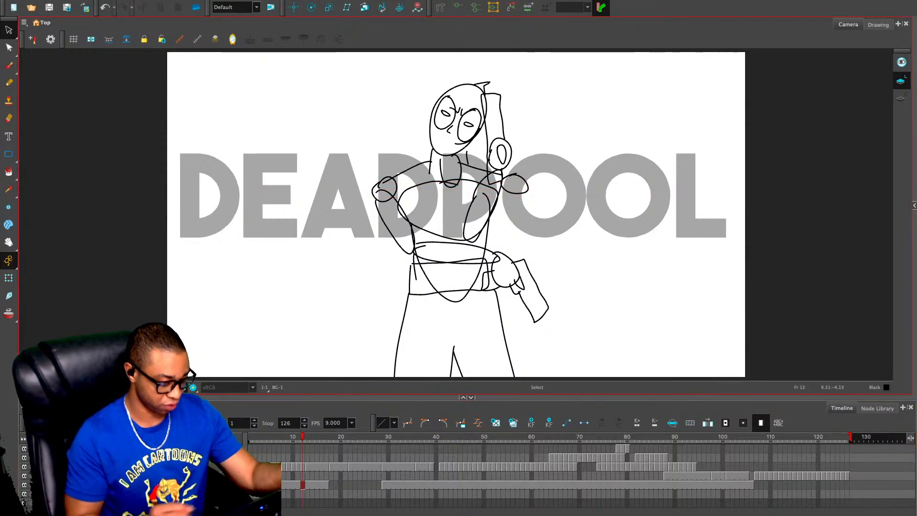
{"action": "key", "text": "Return"}
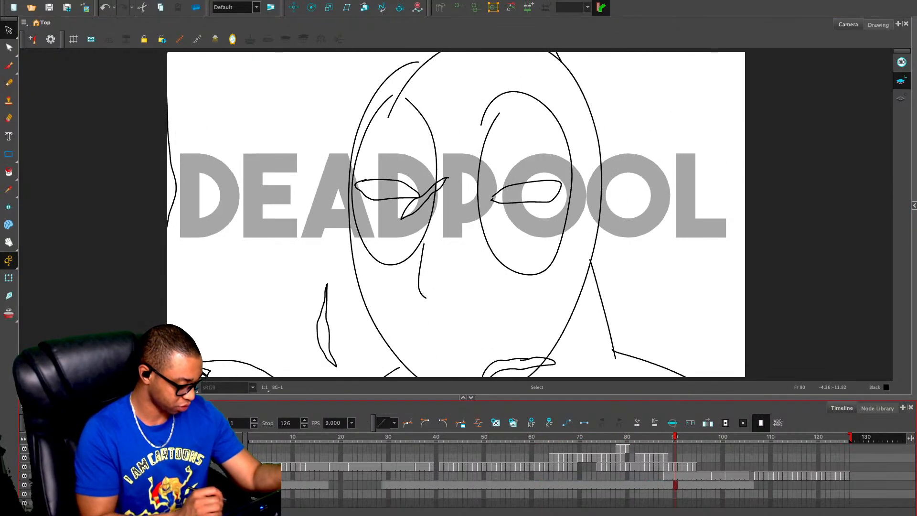
Cut the DEADPOOL text from the BG layer and add a BG1 drawing layer, discarding the trial paste
{"action": "left_click", "coordinate": [456, 215]}
{"action": "key", "text": "ctrl+z"}
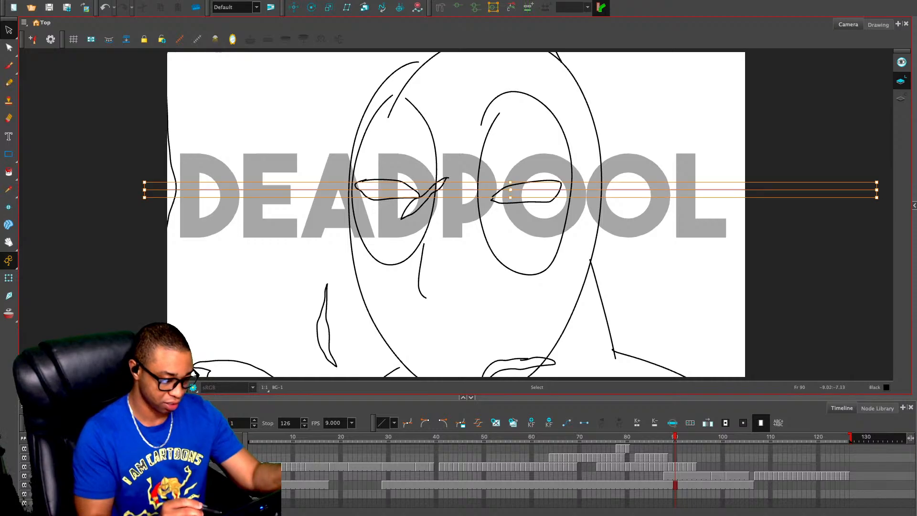
{"action": "left_click", "coordinate": [270, 170]}
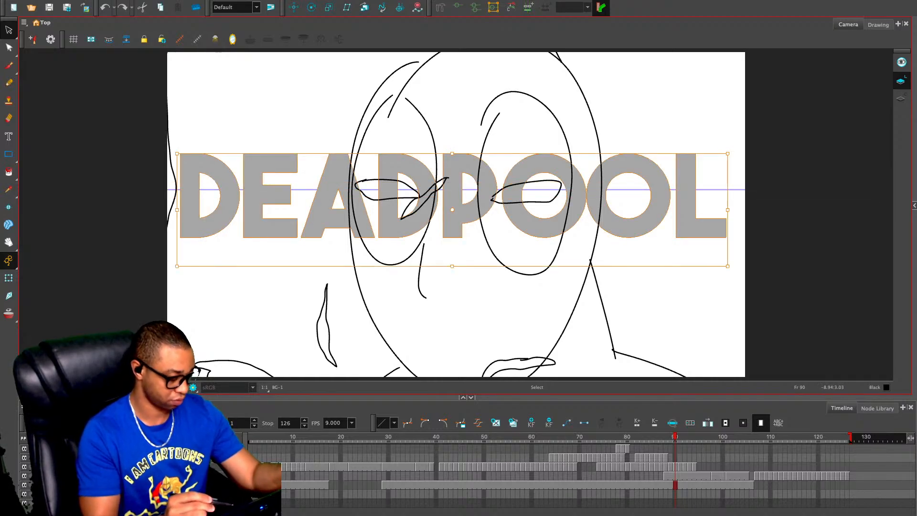
{"action": "key", "text": "ctrl+x"}
{"action": "key", "text": "ctrl+r"}
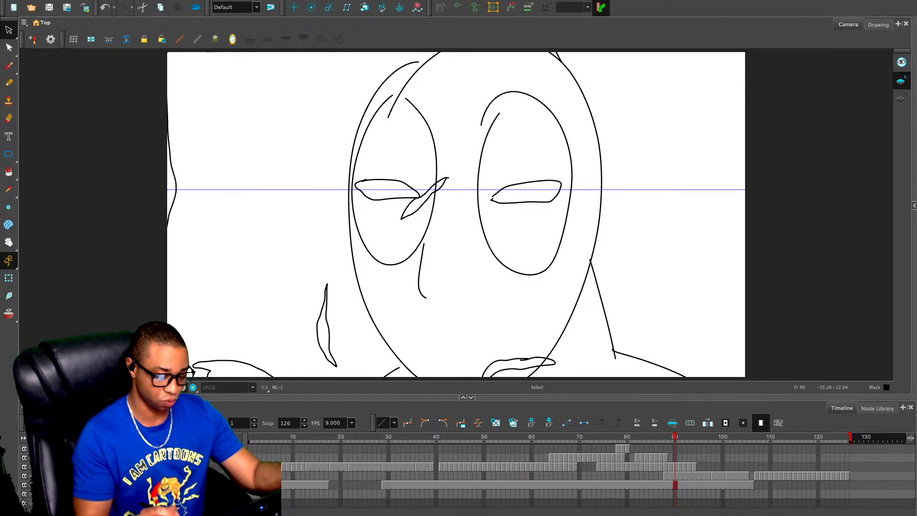
{"action": "key", "text": "ctrl+v"}
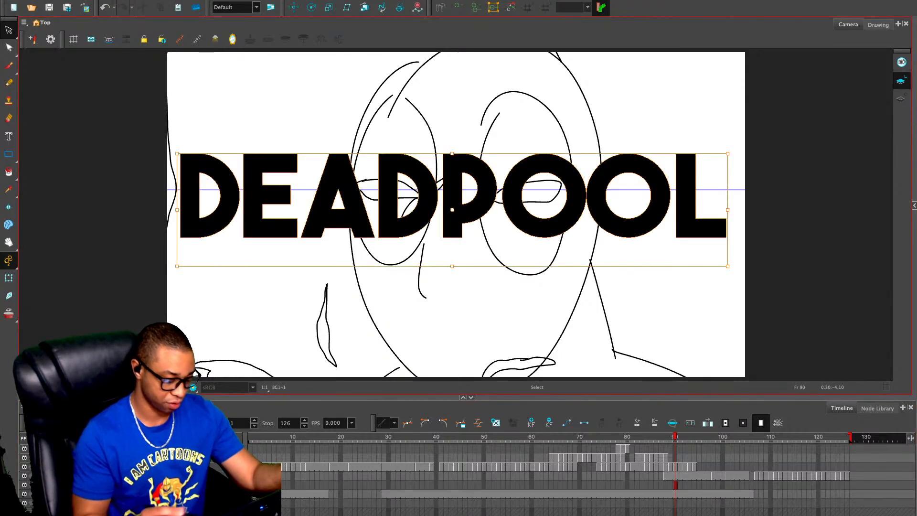
{"action": "key", "text": "ctrl+z"}
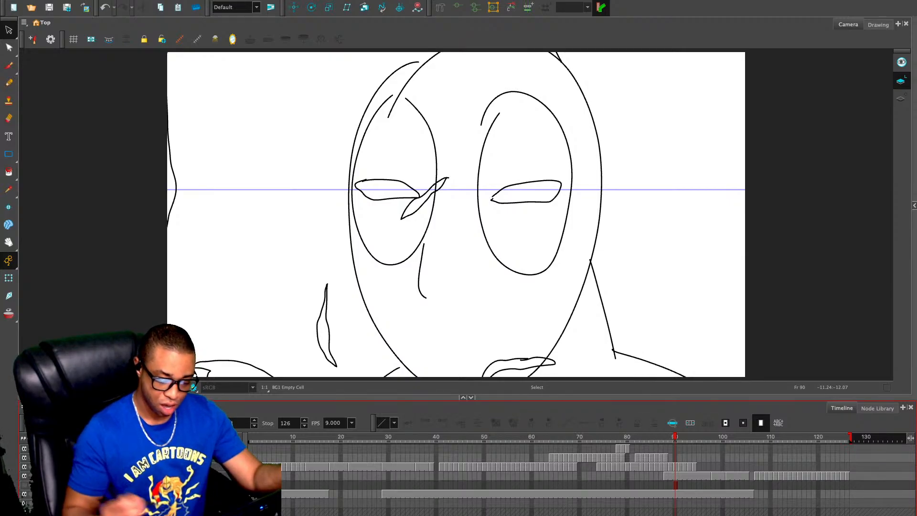
Return to frame 1 with the Pencil tool active and move the BG layer above BG1 in the timeline
{"action": "left_click", "coordinate": [849, 25]}
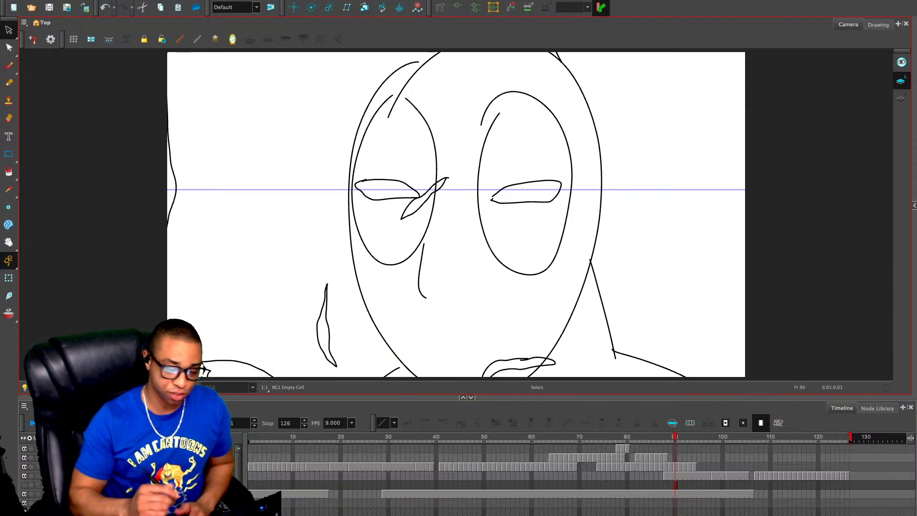
{"action": "left_click", "coordinate": [250, 437]}
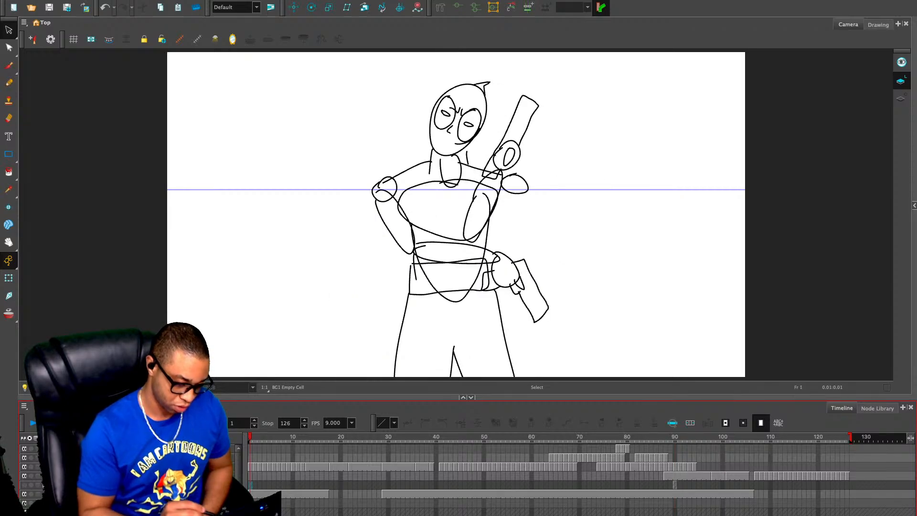
{"action": "key", "text": "alt+x"}
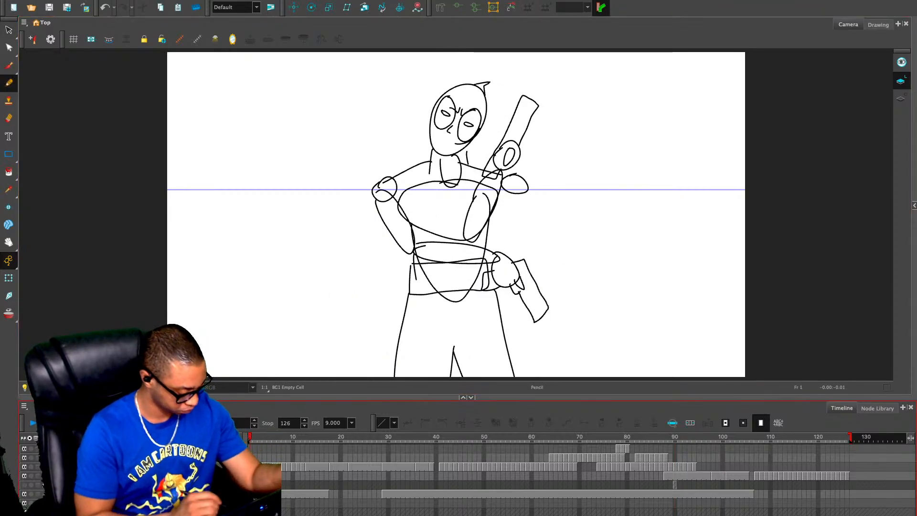
{"action": "left_click", "coordinate": [72, 449]}
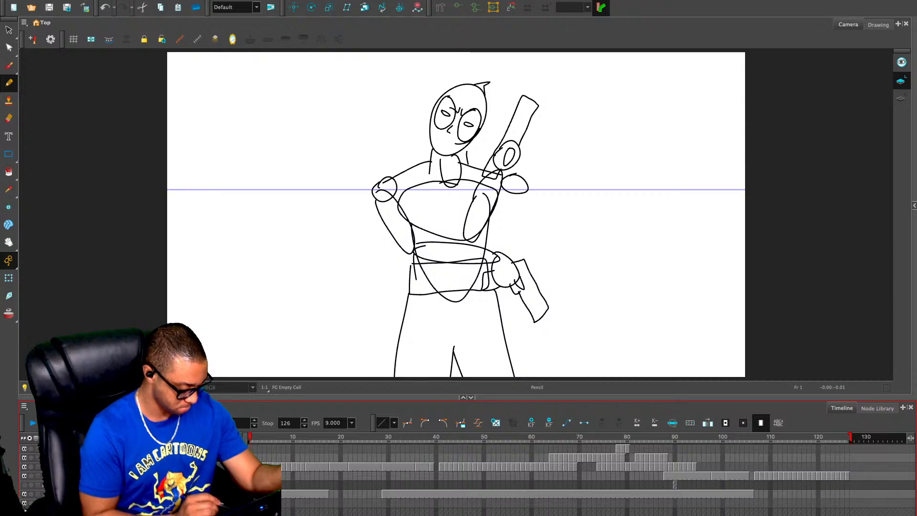
{"action": "key", "text": "Escape"}
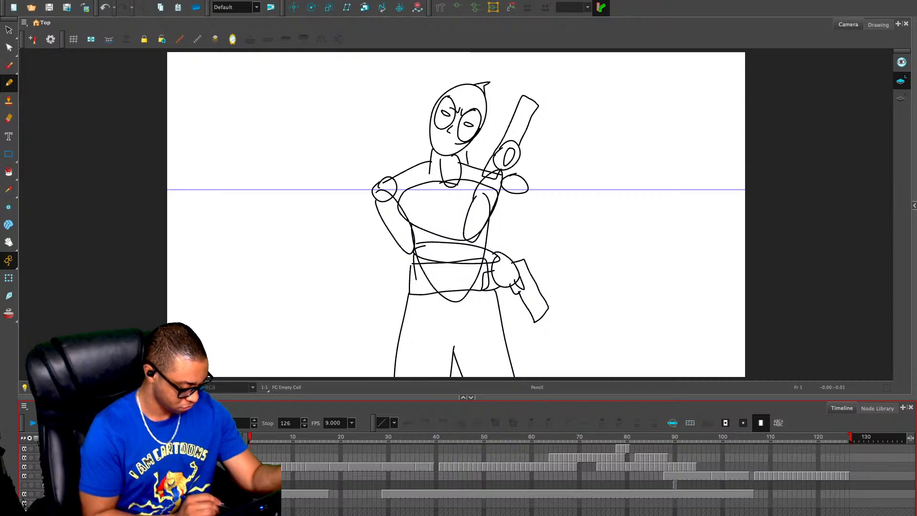
{"action": "left_click_drag", "start_coordinate": [95, 494], "coordinate": [96, 481]}
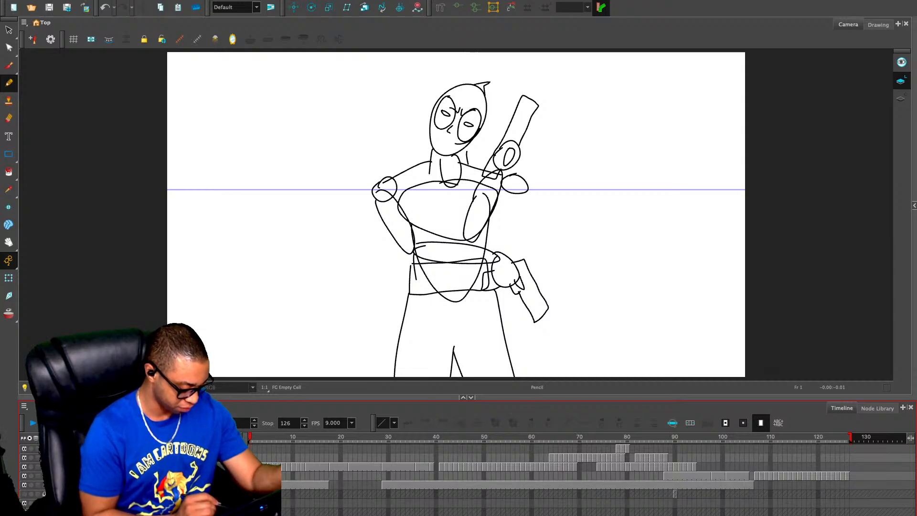
Group the rough animation layers from FG through BG and turn on the Light Table
{"action": "left_click", "coordinate": [96, 476]}
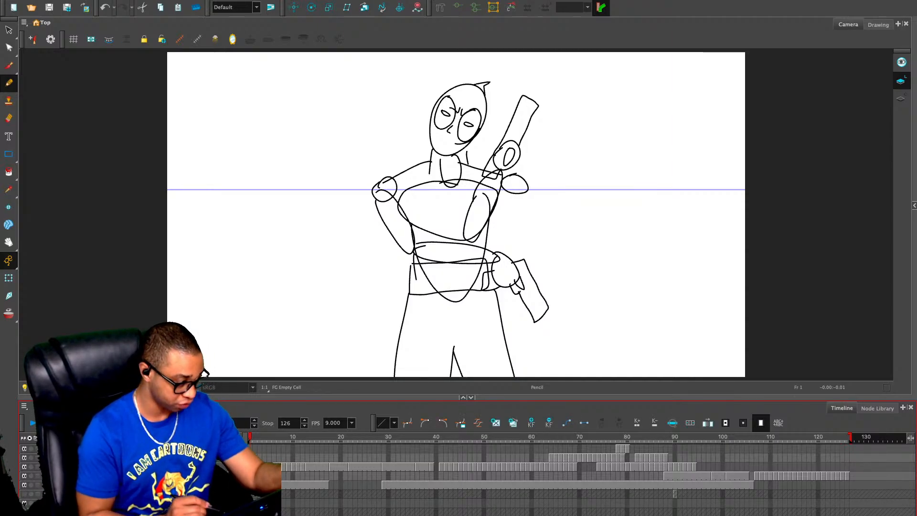
{"action": "key", "text": "ctrl+g"}
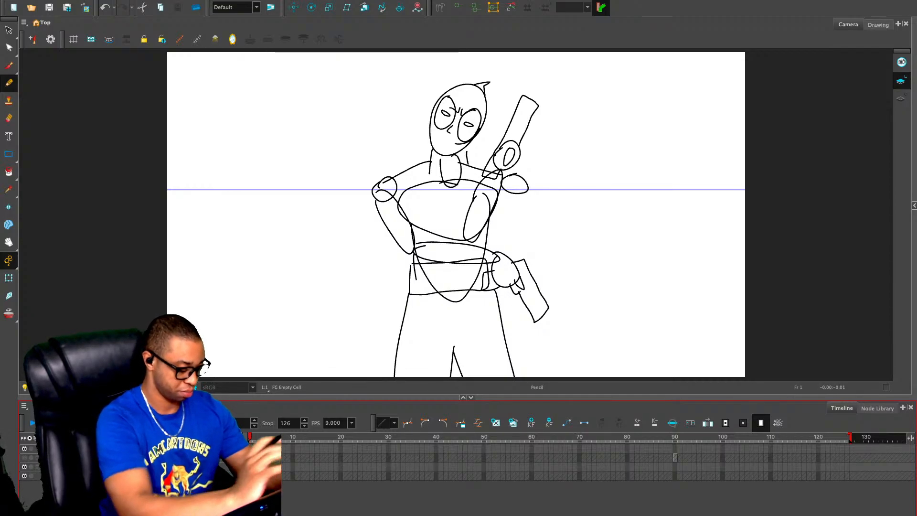
{"action": "key", "text": "Escape"}
{"action": "left_click", "coordinate": [86, 449]}
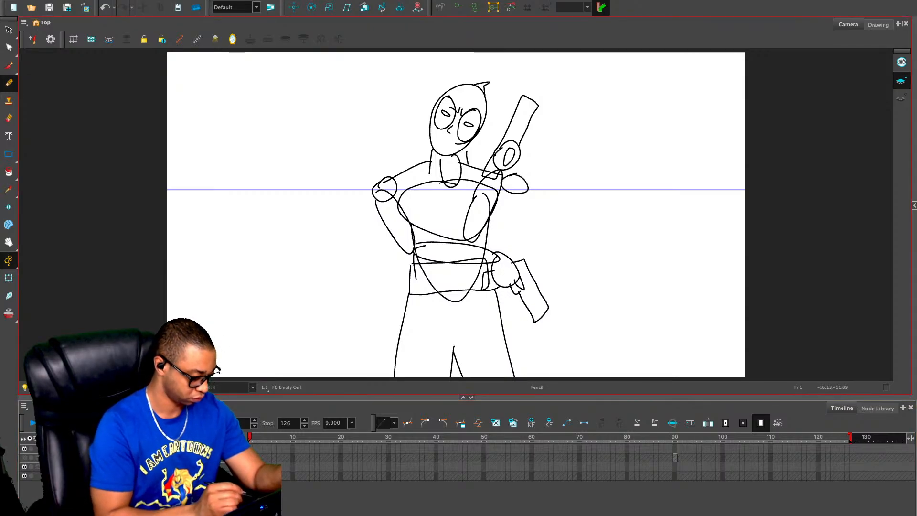
{"action": "left_click", "coordinate": [25, 388]}
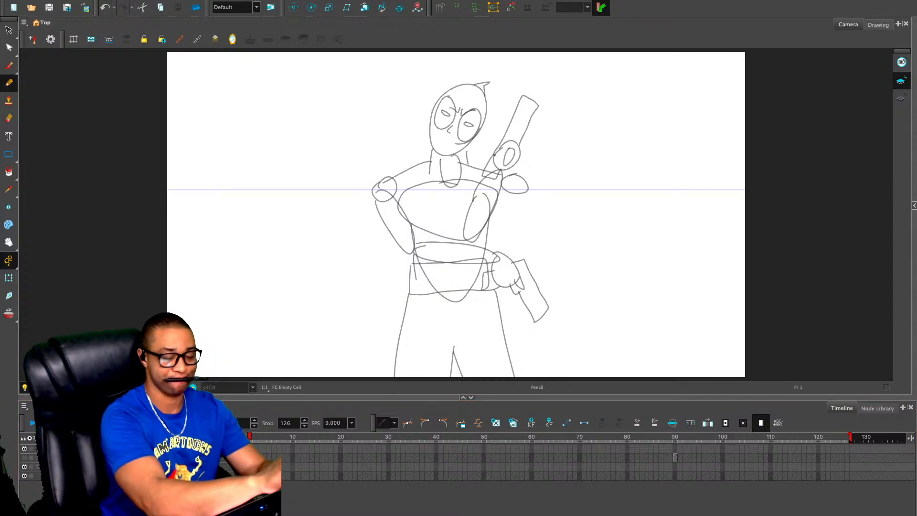
Add drawing layers named OUTLINE, FG, BG, BG2 and SHADE above the BG1 layer
{"action": "key", "text": "Return"}
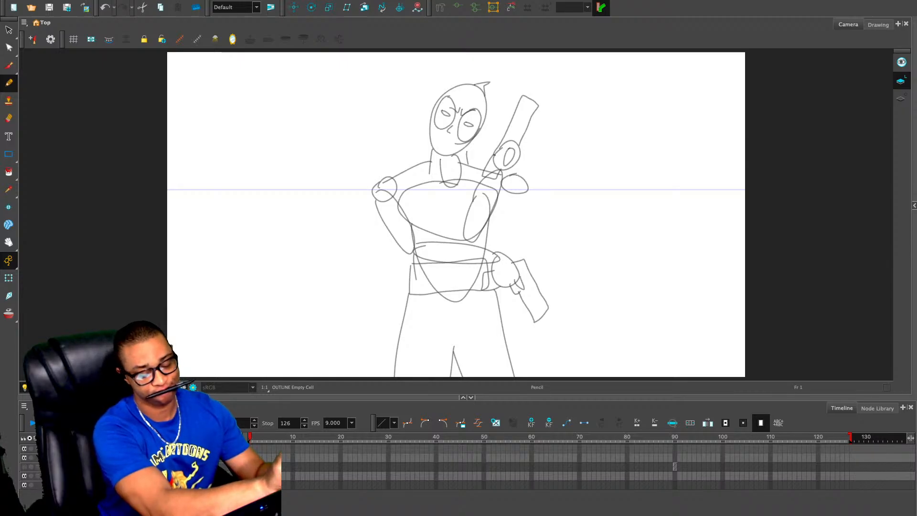
{"action": "key", "text": "Return"}
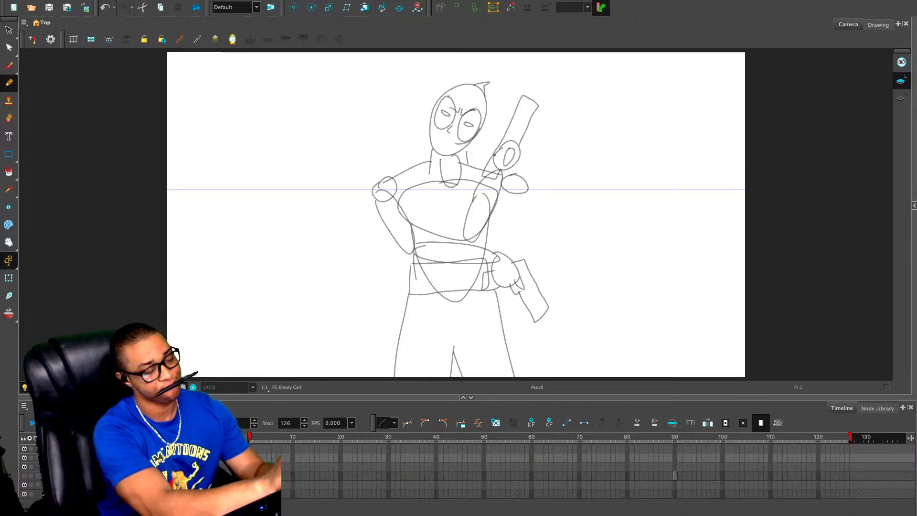
{"action": "key", "text": "ctrl+r"}
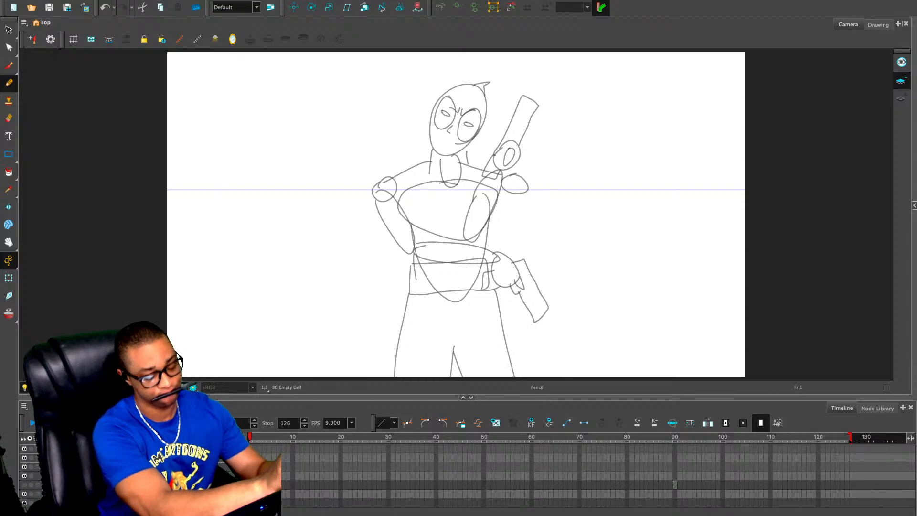
{"action": "key", "text": "ctrl+r"}
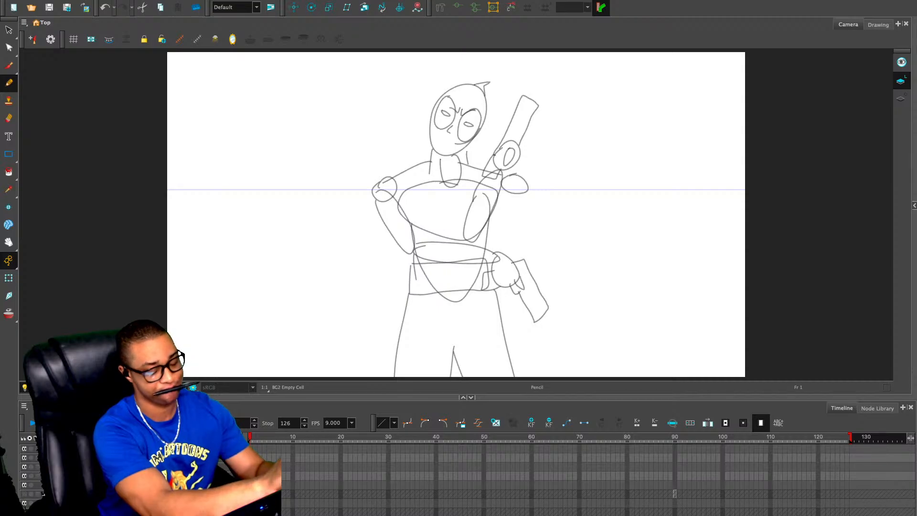
{"action": "key", "text": "Return"}
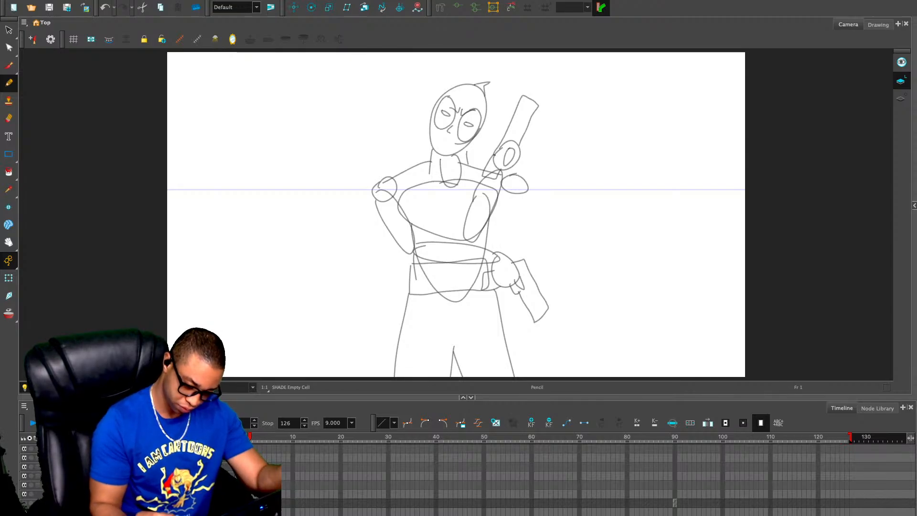
Rename the OUTLINE layer as DEADPOOL_OUTLINE and set up a FACE_OUTLINE layer beside it
{"action": "scroll", "coordinate": [597, 478], "scroll_direction": "down", "scroll_amount": 3}
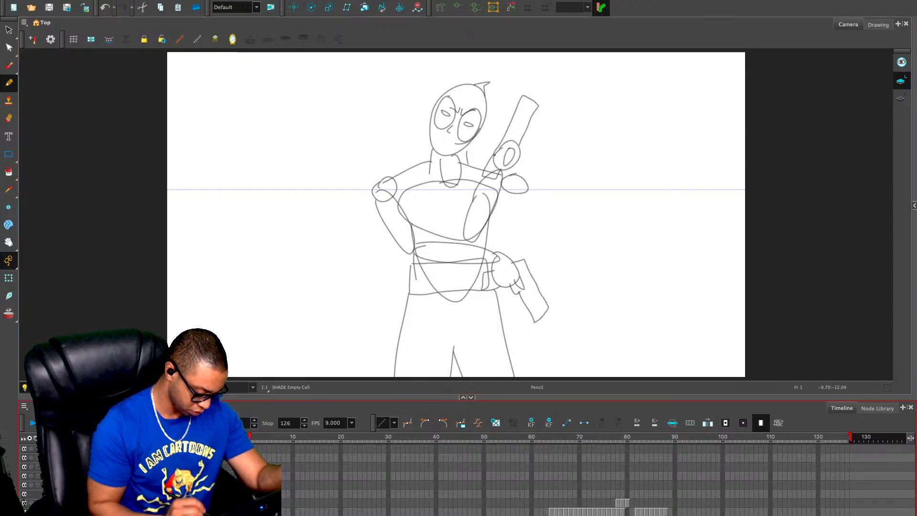
{"action": "scroll", "coordinate": [573, 478], "scroll_direction": "down", "scroll_amount": 3}
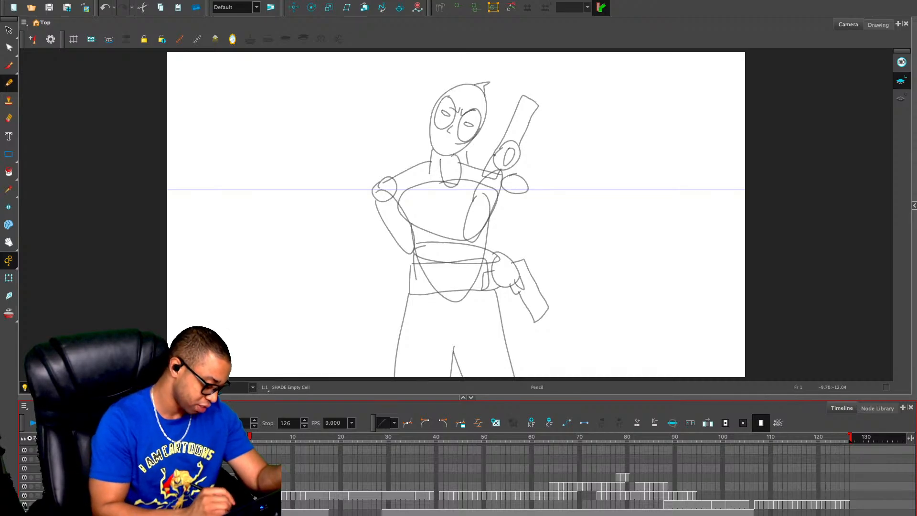
{"action": "scroll", "coordinate": [468, 478], "scroll_direction": "down", "scroll_amount": 5}
{"action": "left_click", "coordinate": [120, 485]}
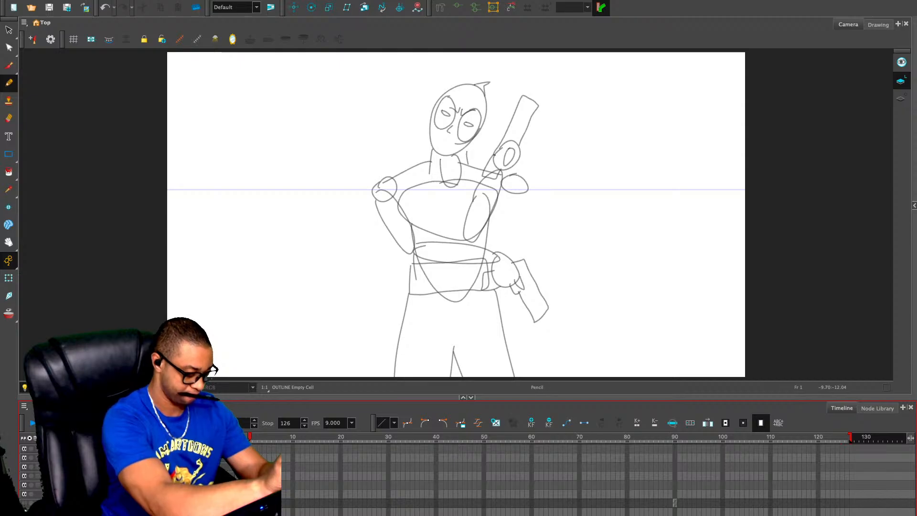
{"action": "key", "text": "Return"}
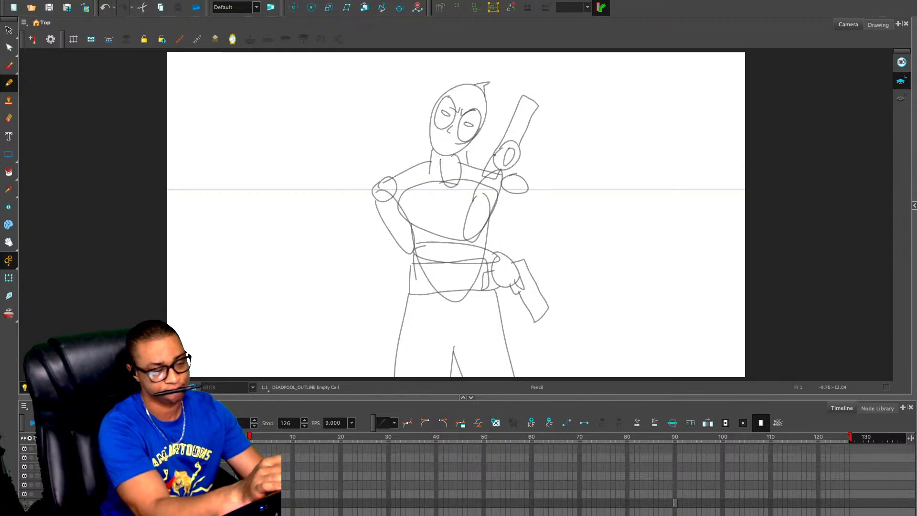
{"action": "key", "text": "Down"}
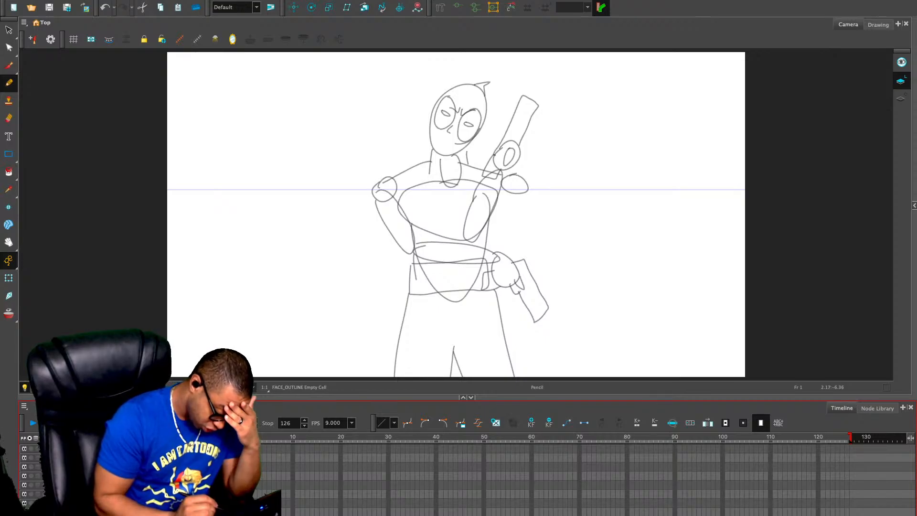
Make the DEADPOOL_OUTLINE layer active on frame 1 and enlarge the Camera view for drawing
{"action": "left_click", "coordinate": [95, 458]}
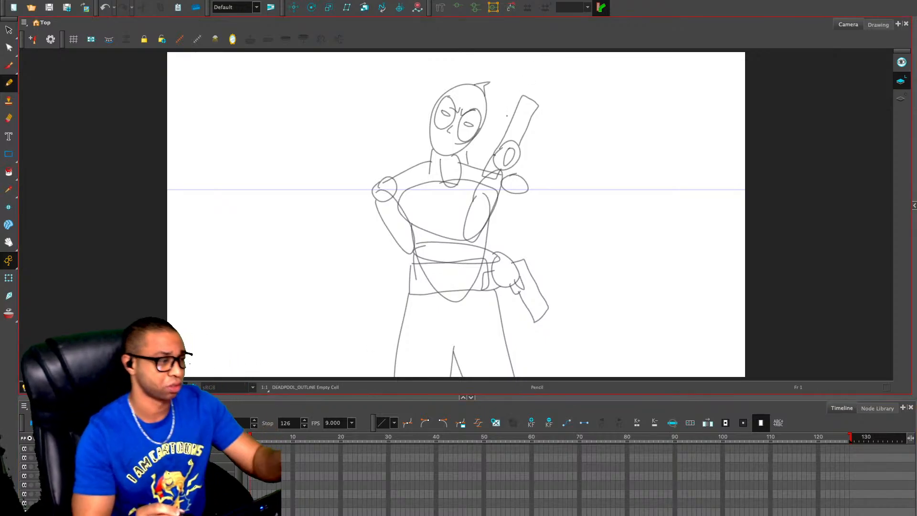
{"action": "key", "text": "2"}
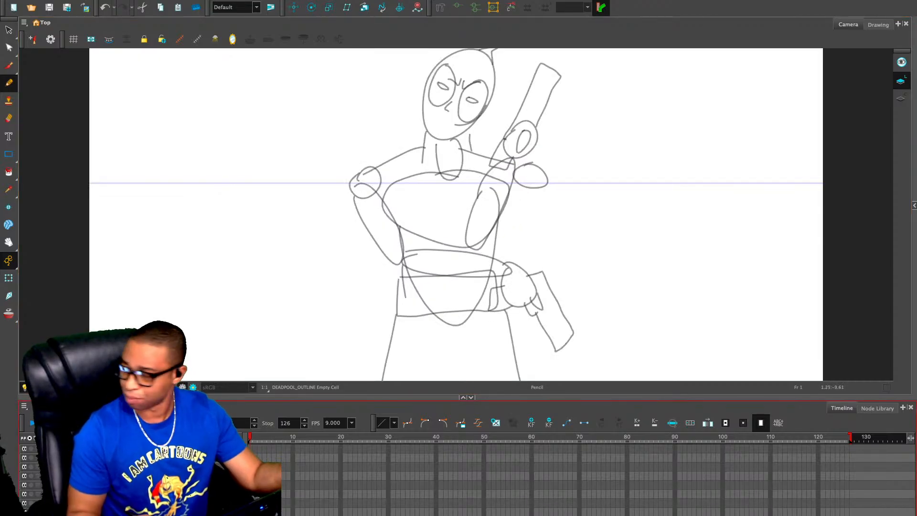
{"action": "left_click_drag", "start_coordinate": [490, 397], "coordinate": [490, 464]}
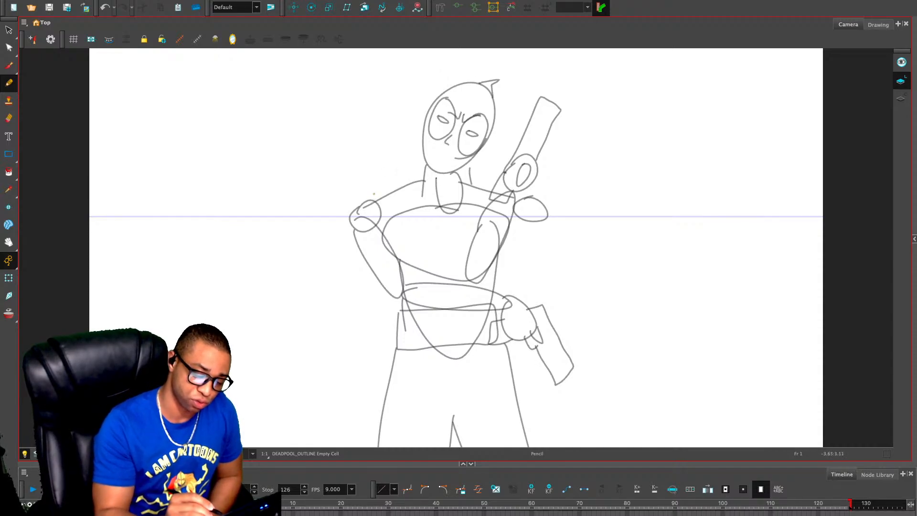
{"action": "left_click_drag", "start_coordinate": [376, 193], "coordinate": [348, 232]}
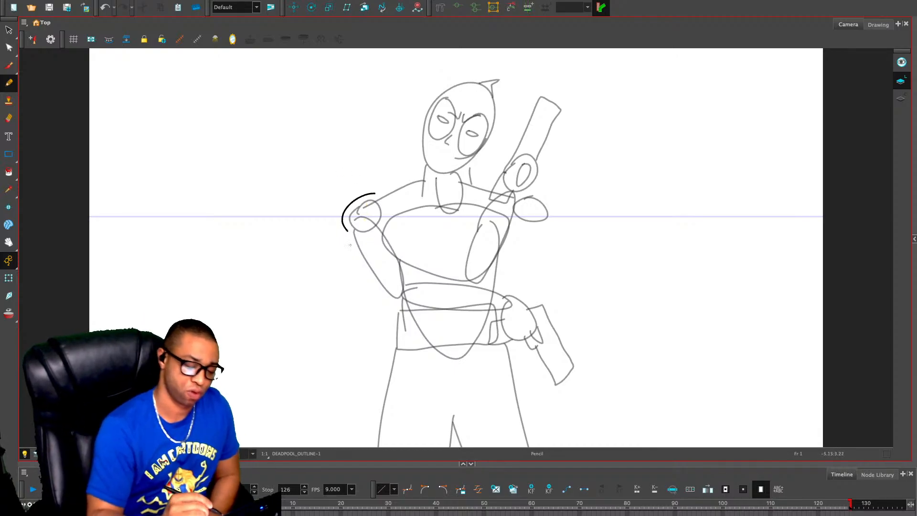
{"action": "left_click_drag", "start_coordinate": [348, 231], "coordinate": [403, 301]}
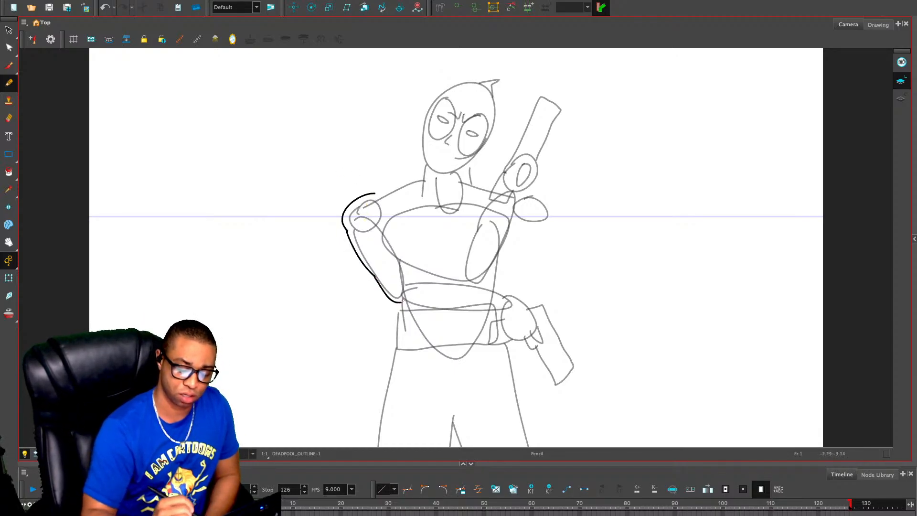
{"action": "key", "text": "ctrl+z"}
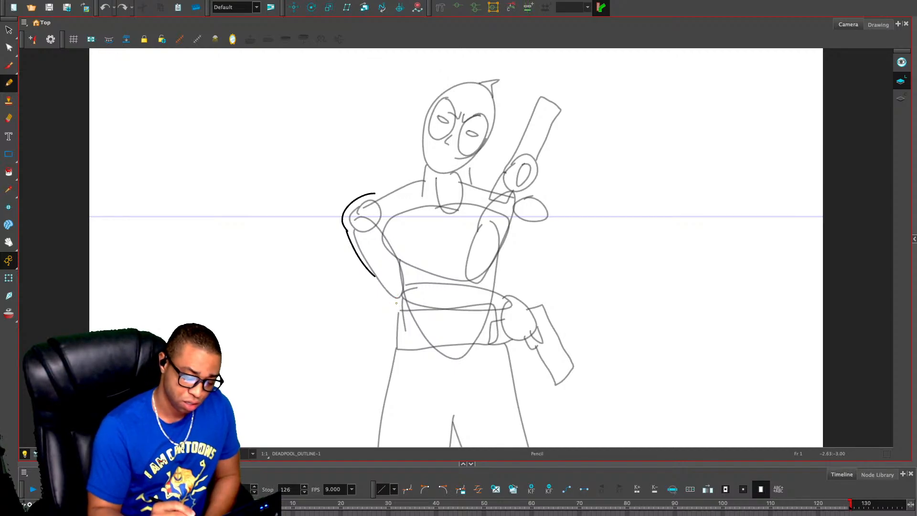
{"action": "key", "text": "ctrl+z"}
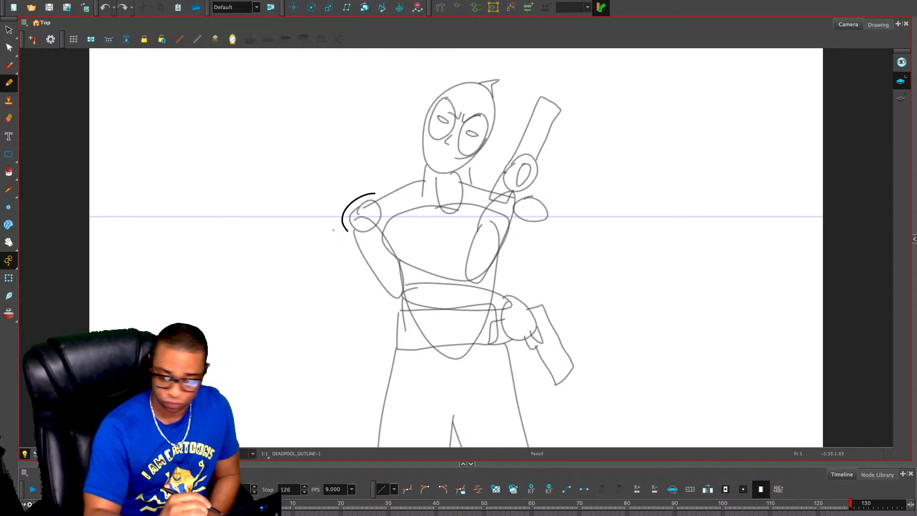
{"action": "key", "text": "ctrl+z"}
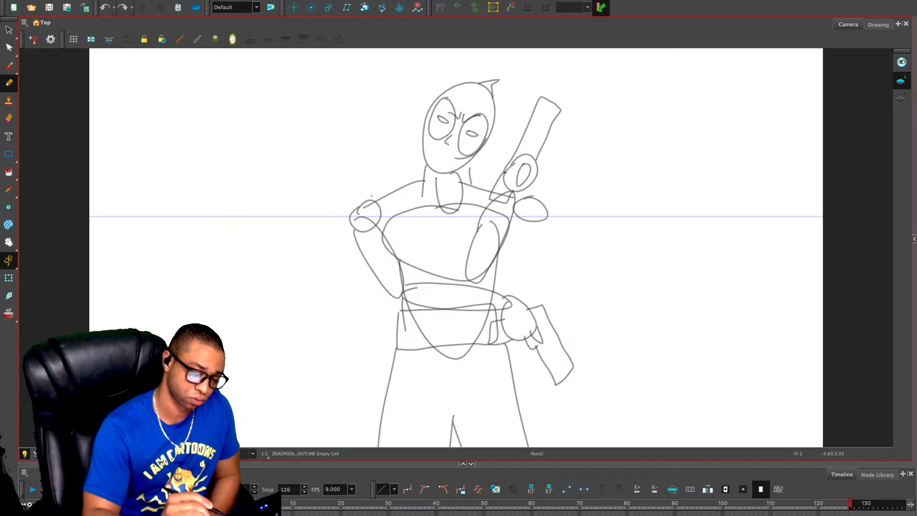
{"action": "mouse_move", "coordinate": [372, 196]}
{"action": "left_mouse_down"}
{"action": "mouse_move", "coordinate": [344, 212]}
{"action": "mouse_move", "coordinate": [358, 243]}
{"action": "left_mouse_up"}
{"action": "left_click_drag", "start_coordinate": [371, 196], "coordinate": [414, 174]}
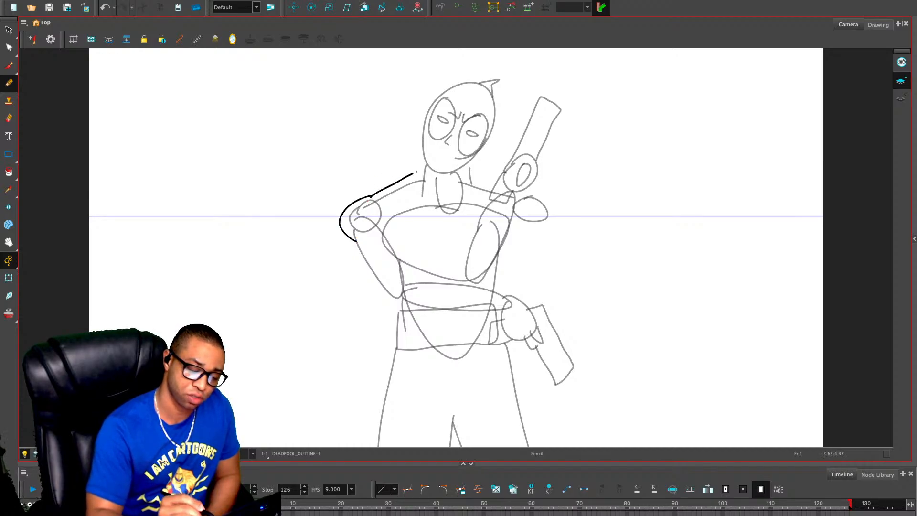
{"action": "key", "text": "ctrl+z"}
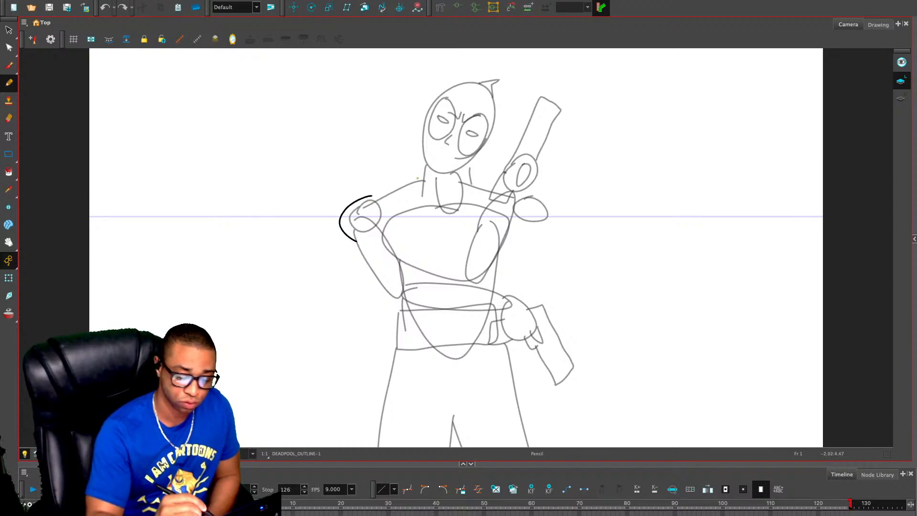
{"action": "key", "text": "ctrl+z"}
Try outlining the neck of the rough figure with two black pencil strokes
{"action": "mouse_move", "coordinate": [422, 166]}
{"action": "left_mouse_down"}
{"action": "mouse_move", "coordinate": [422, 198]}
{"action": "mouse_move", "coordinate": [442, 199]}
{"action": "left_mouse_up"}
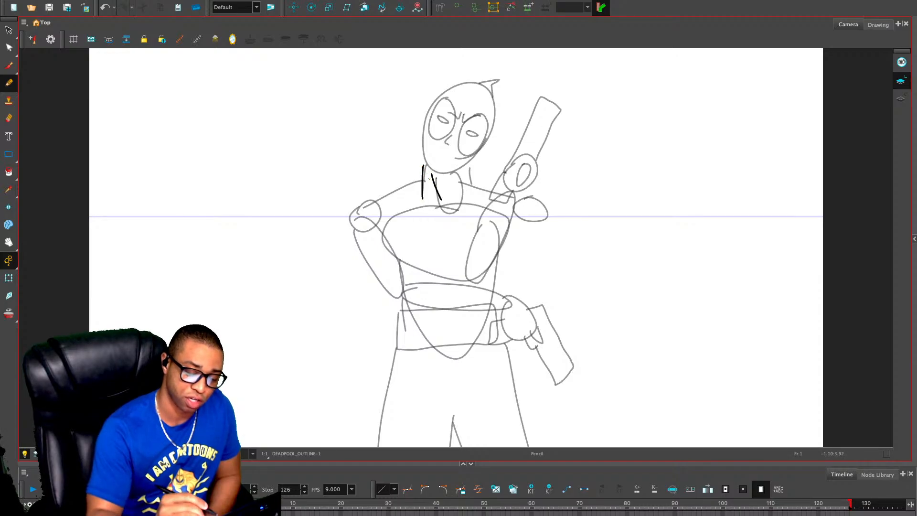
{"action": "left_click_drag", "start_coordinate": [372, 212], "coordinate": [416, 175]}
{"action": "key", "text": "ctrl+z"}
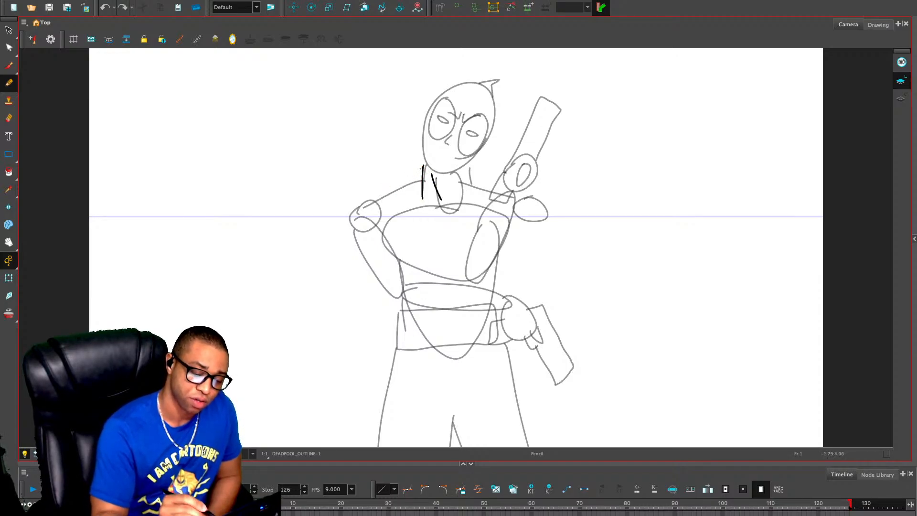
{"action": "left_click", "coordinate": [915, 239]}
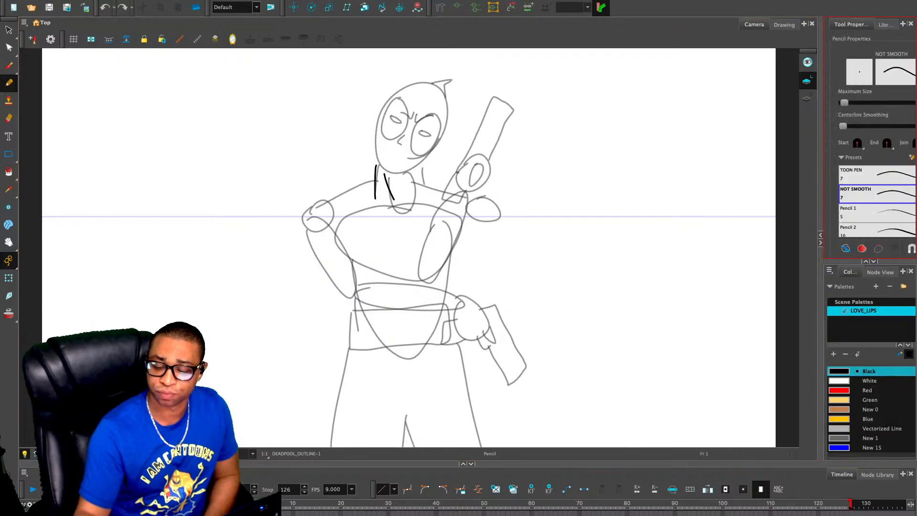
{"action": "key", "text": "grave"}
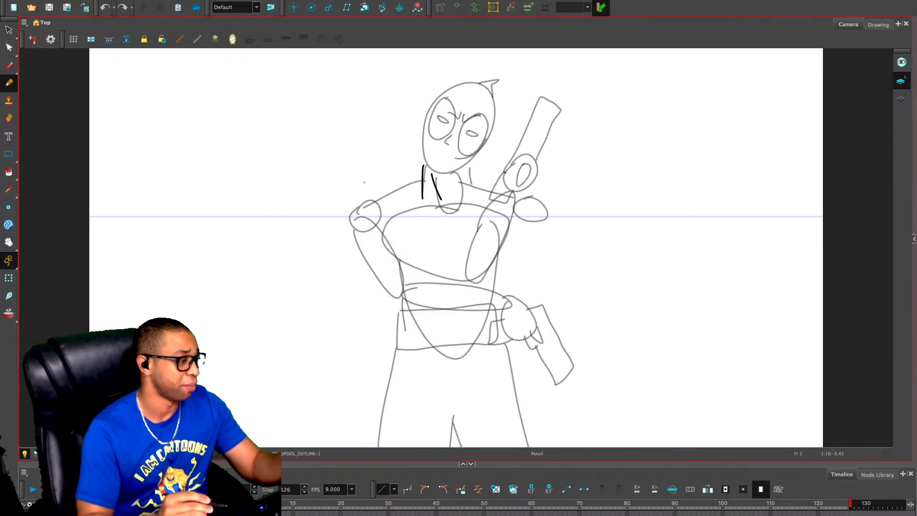
Try outlining the shoulder slope, the rounded shoulder and the outer edge of the lowered arm over the rough
{"action": "key", "text": "2"}
{"action": "key", "text": "2"}
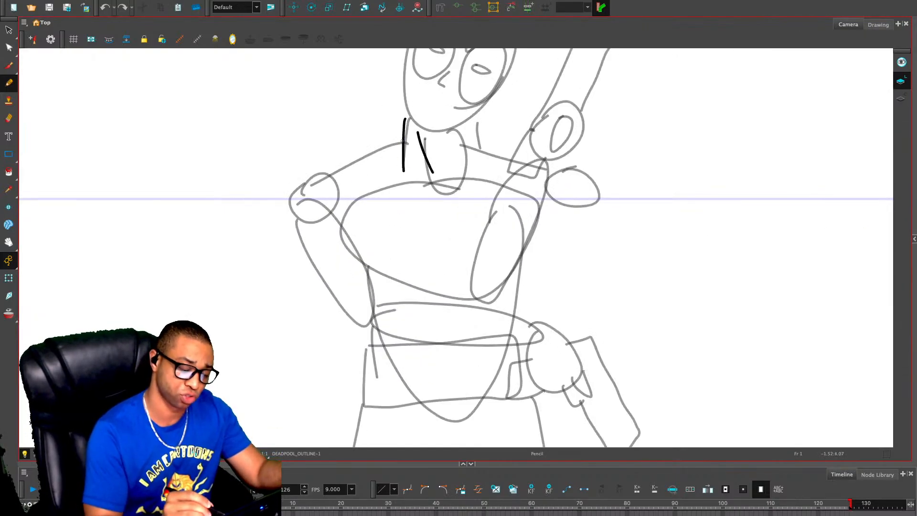
{"action": "mouse_move", "coordinate": [402, 142]}
{"action": "left_mouse_down"}
{"action": "mouse_move", "coordinate": [330, 174]}
{"action": "mouse_move", "coordinate": [289, 219]}
{"action": "left_mouse_up"}
{"action": "key", "text": "ctrl+z"}
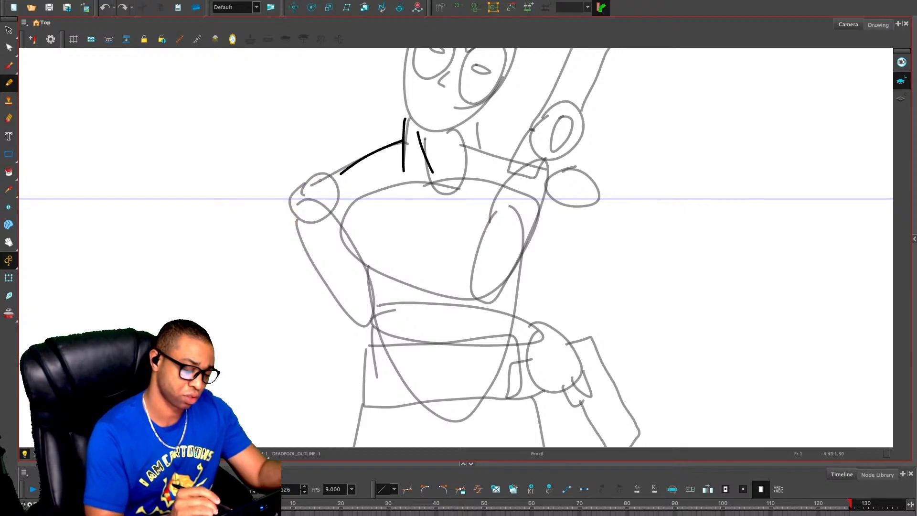
{"action": "left_click_drag", "start_coordinate": [343, 171], "coordinate": [307, 216]}
{"action": "key", "text": "ctrl+z"}
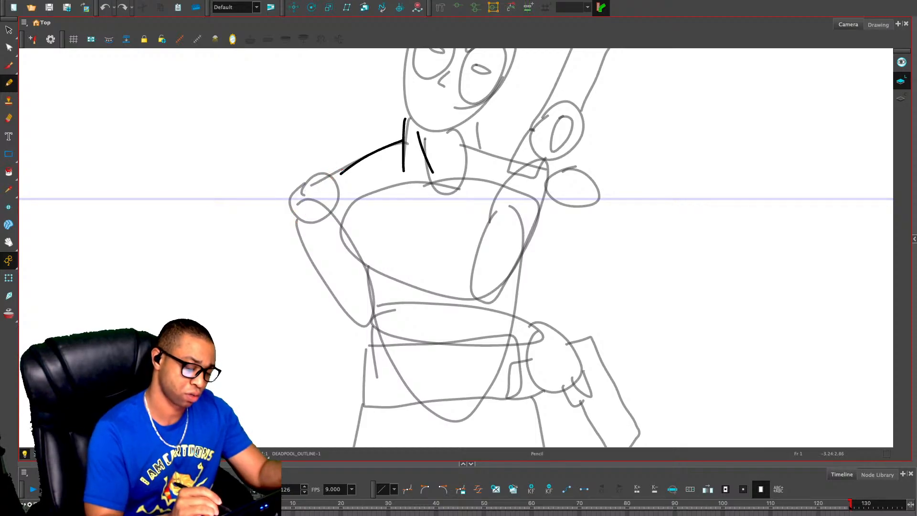
{"action": "mouse_move", "coordinate": [342, 171]}
{"action": "left_mouse_down"}
{"action": "mouse_move", "coordinate": [293, 206]}
{"action": "mouse_move", "coordinate": [314, 247]}
{"action": "left_mouse_up"}
{"action": "mouse_move", "coordinate": [333, 186]}
{"action": "left_mouse_down"}
{"action": "mouse_move", "coordinate": [326, 241]}
{"action": "mouse_move", "coordinate": [359, 213]}
{"action": "mouse_move", "coordinate": [311, 275]}
{"action": "mouse_move", "coordinate": [363, 325]}
{"action": "left_mouse_up"}
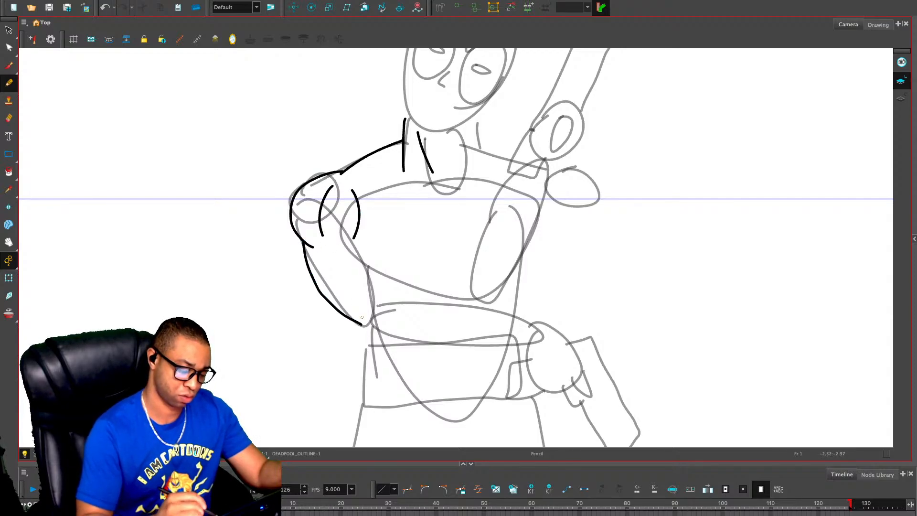
Try reworking the upper arm's inner and outer contours and adding muscle lines down to the elbow
{"action": "left_click_drag", "start_coordinate": [366, 243], "coordinate": [396, 306]}
{"action": "key", "text": "ctrl+z"}
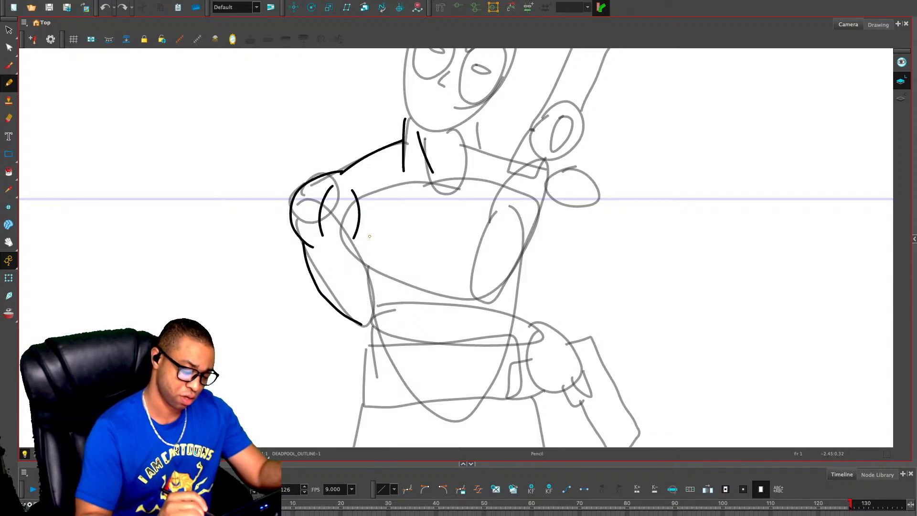
{"action": "left_click_drag", "start_coordinate": [370, 236], "coordinate": [392, 304]}
{"action": "left_click_drag", "start_coordinate": [338, 251], "coordinate": [361, 298]}
{"action": "key", "text": "ctrl+z"}
{"action": "key", "text": "ctrl+z"}
{"action": "key", "text": "ctrl+z"}
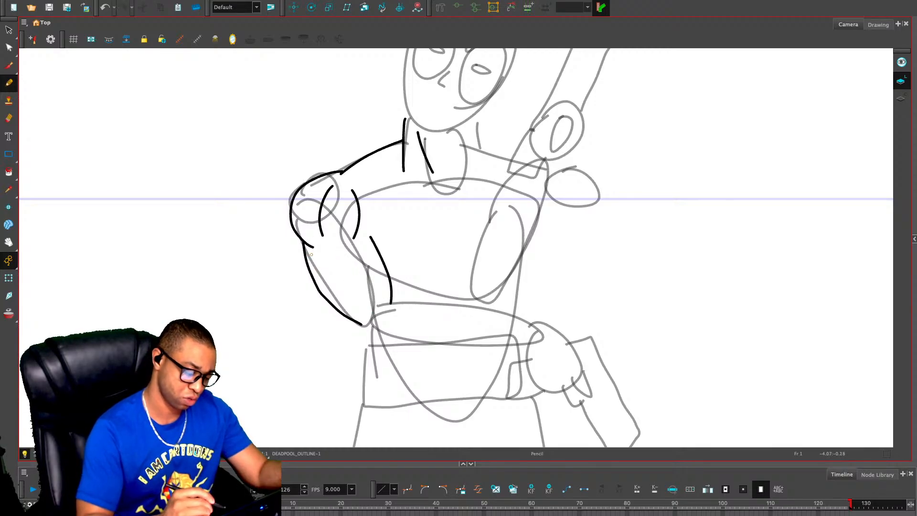
{"action": "left_click_drag", "start_coordinate": [302, 241], "coordinate": [362, 337]}
{"action": "mouse_move", "coordinate": [361, 236]}
{"action": "left_mouse_down"}
{"action": "mouse_move", "coordinate": [395, 304]}
{"action": "mouse_move", "coordinate": [378, 250]}
{"action": "mouse_move", "coordinate": [391, 298]}
{"action": "mouse_move", "coordinate": [364, 241]}
{"action": "mouse_move", "coordinate": [389, 299]}
{"action": "left_mouse_up"}
{"action": "key", "text": "ctrl+z"}
{"action": "key", "text": "ctrl+z"}
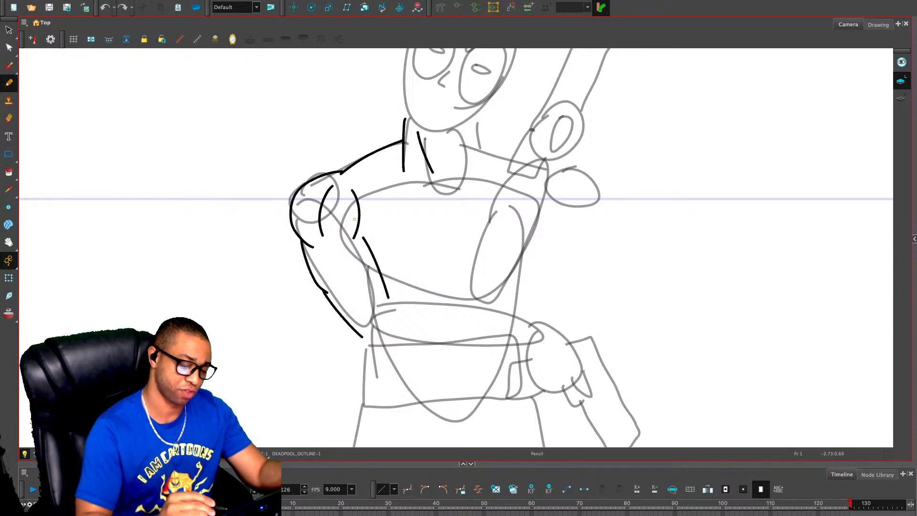
{"action": "mouse_move", "coordinate": [371, 221]}
{"action": "left_mouse_down"}
{"action": "mouse_move", "coordinate": [347, 281]}
{"action": "mouse_move", "coordinate": [370, 311]}
{"action": "mouse_move", "coordinate": [400, 304]}
{"action": "mouse_move", "coordinate": [386, 324]}
{"action": "left_mouse_up"}
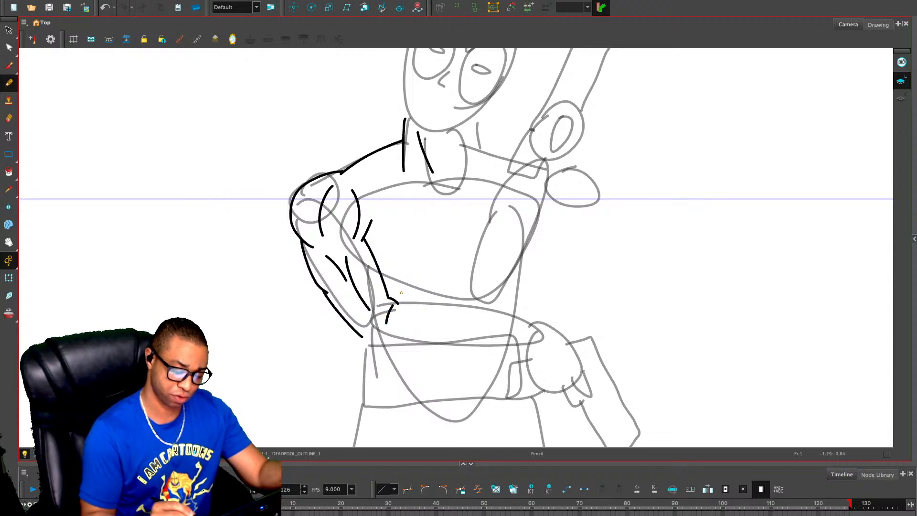
Try tracing the upper edge of the forearm across the waist to the hand holding the gun
{"action": "mouse_move", "coordinate": [432, 300]}
{"action": "left_mouse_down"}
{"action": "mouse_move", "coordinate": [538, 328]}
{"action": "mouse_move", "coordinate": [415, 298]}
{"action": "mouse_move", "coordinate": [389, 302]}
{"action": "mouse_move", "coordinate": [442, 299]}
{"action": "mouse_move", "coordinate": [543, 329]}
{"action": "mouse_move", "coordinate": [528, 352]}
{"action": "mouse_move", "coordinate": [453, 351]}
{"action": "left_mouse_up"}
{"action": "key", "text": "ctrl+z"}
{"action": "key", "text": "ctrl+z"}
{"action": "key", "text": "ctrl+z"}
{"action": "mouse_move", "coordinate": [382, 345]}
{"action": "left_mouse_down"}
{"action": "mouse_move", "coordinate": [543, 357]}
{"action": "mouse_move", "coordinate": [489, 334]}
{"action": "left_mouse_up"}
{"action": "key", "text": "ctrl+z"}
{"action": "key", "text": "2"}
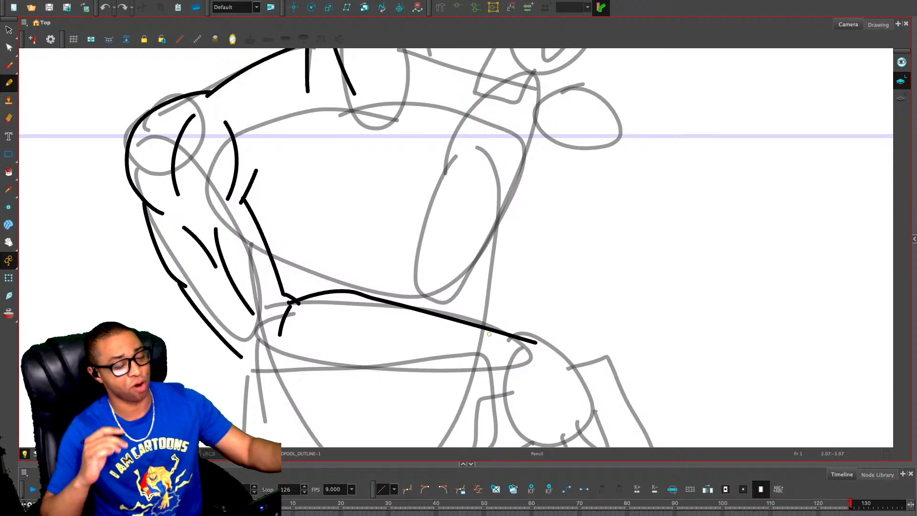
Delete all the pencil strokes from the DEADPOOL_OUTLINE drawing on frame 1
{"action": "key", "text": "1"}
{"action": "key", "text": "ctrl+a"}
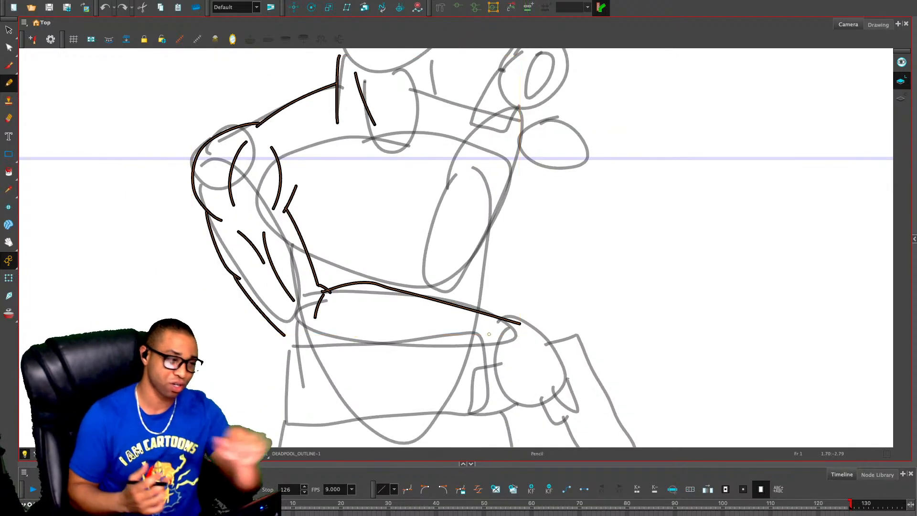
{"action": "key", "text": "Delete"}
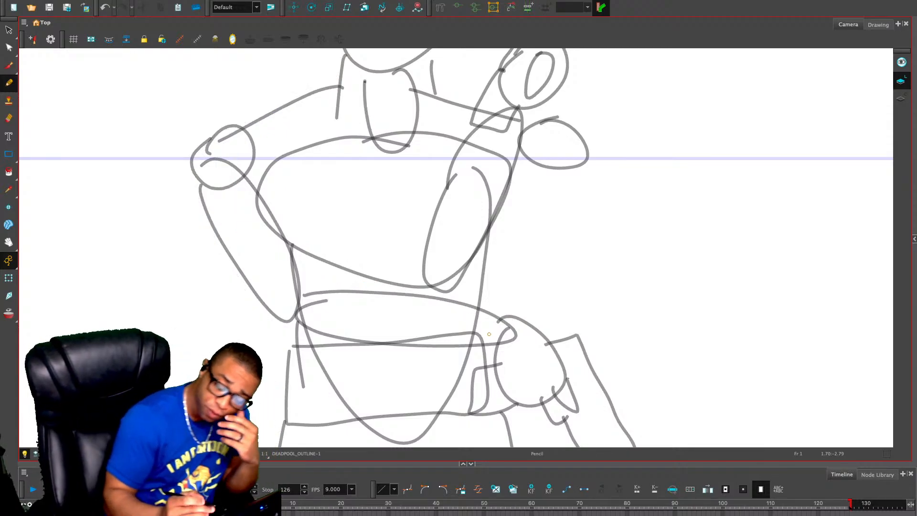
Outline the outer edge of the upper arm with angular pencil strokes and add a short inner contour, discarding the trial shoulder strokes
{"action": "mouse_move", "coordinate": [196, 199]}
{"action": "left_mouse_down"}
{"action": "mouse_move", "coordinate": [220, 280]}
{"action": "mouse_move", "coordinate": [287, 331]}
{"action": "left_mouse_up"}
{"action": "left_click_drag", "start_coordinate": [264, 190], "coordinate": [309, 308]}
{"action": "mouse_move", "coordinate": [197, 214]}
{"action": "left_mouse_down"}
{"action": "mouse_move", "coordinate": [174, 163]}
{"action": "mouse_move", "coordinate": [178, 173]}
{"action": "mouse_move", "coordinate": [182, 128]}
{"action": "mouse_move", "coordinate": [188, 110]}
{"action": "left_mouse_up"}
{"action": "key", "text": "ctrl+z"}
{"action": "key", "text": "ctrl+z"}
{"action": "mouse_move", "coordinate": [203, 220]}
{"action": "left_mouse_down"}
{"action": "mouse_move", "coordinate": [178, 181]}
{"action": "mouse_move", "coordinate": [198, 215]}
{"action": "left_mouse_up"}
{"action": "key", "text": "ctrl+z"}
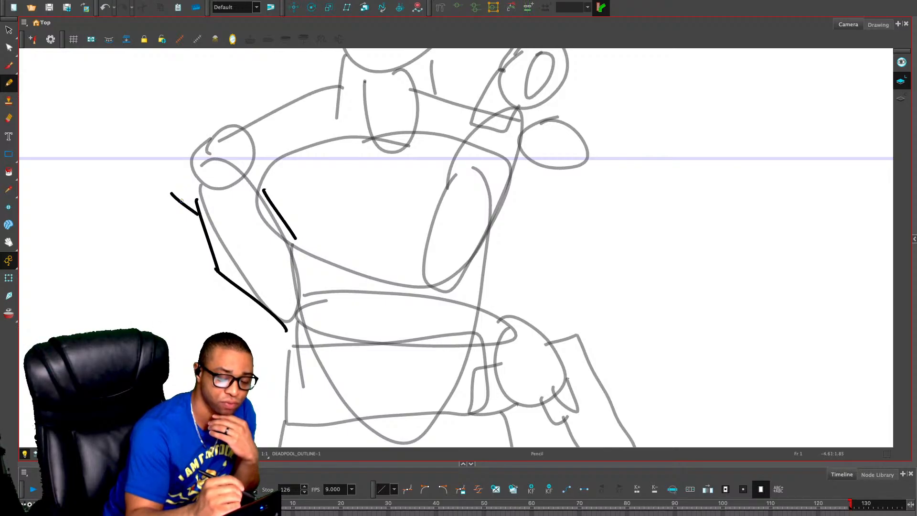
{"action": "key", "text": "ctrl+z"}
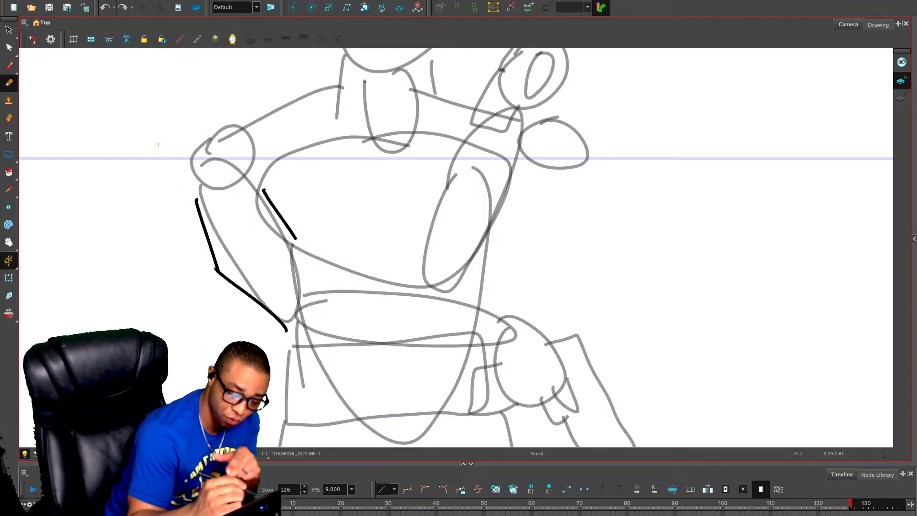
Draw an angular shoulder outline continuing up to the neck, plus a short contour on the shoulder's inner side
{"action": "mouse_move", "coordinate": [197, 215]}
{"action": "left_mouse_down"}
{"action": "mouse_move", "coordinate": [169, 167]}
{"action": "mouse_move", "coordinate": [182, 137]}
{"action": "mouse_move", "coordinate": [265, 115]}
{"action": "mouse_move", "coordinate": [263, 87]}
{"action": "mouse_move", "coordinate": [326, 65]}
{"action": "left_mouse_up"}
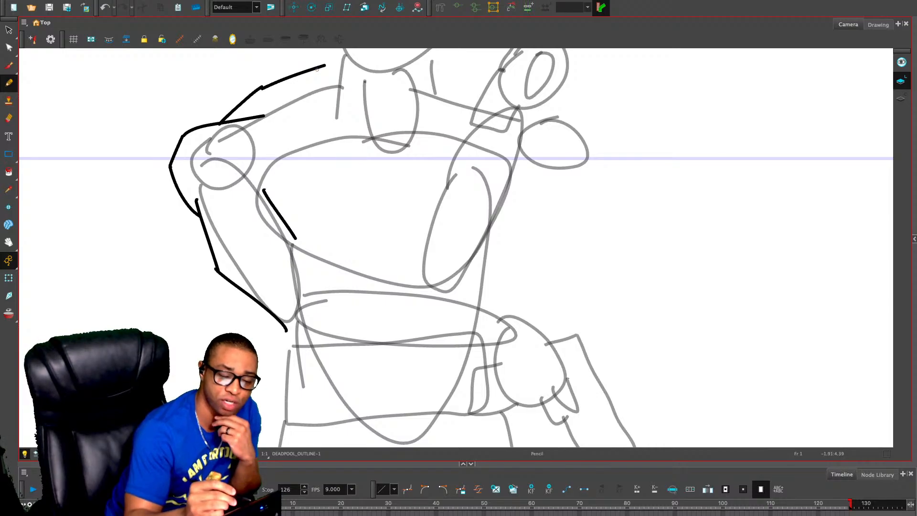
{"action": "key", "text": "ctrl+z"}
{"action": "mouse_move", "coordinate": [223, 119]}
{"action": "left_mouse_down"}
{"action": "mouse_move", "coordinate": [259, 83]}
{"action": "mouse_move", "coordinate": [352, 58]}
{"action": "left_mouse_up"}
{"action": "mouse_move", "coordinate": [287, 151]}
{"action": "left_mouse_down"}
{"action": "mouse_move", "coordinate": [224, 164]}
{"action": "mouse_move", "coordinate": [206, 185]}
{"action": "left_mouse_up"}
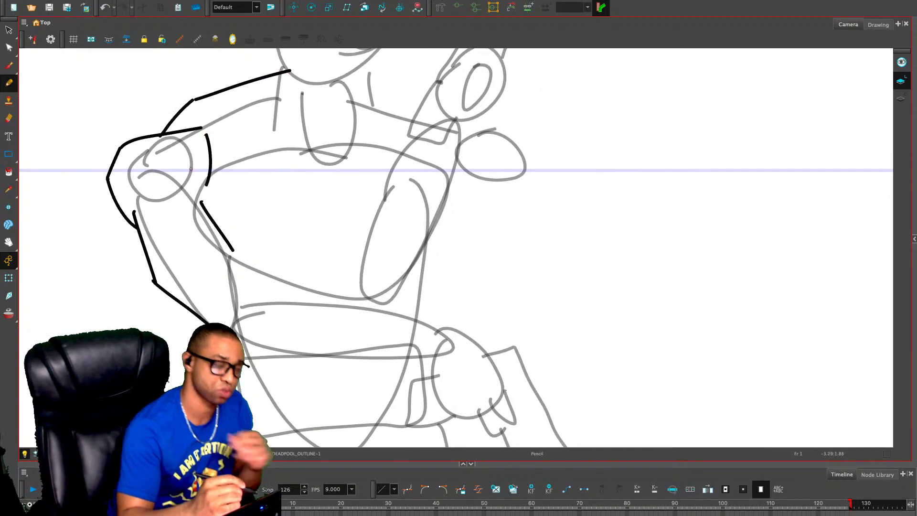
Delete the line segment crossing the top of the shoulder with the Select tool
{"action": "key", "text": "alt+s"}
{"action": "left_click", "coordinate": [164, 134]}
{"action": "key", "text": "Delete"}
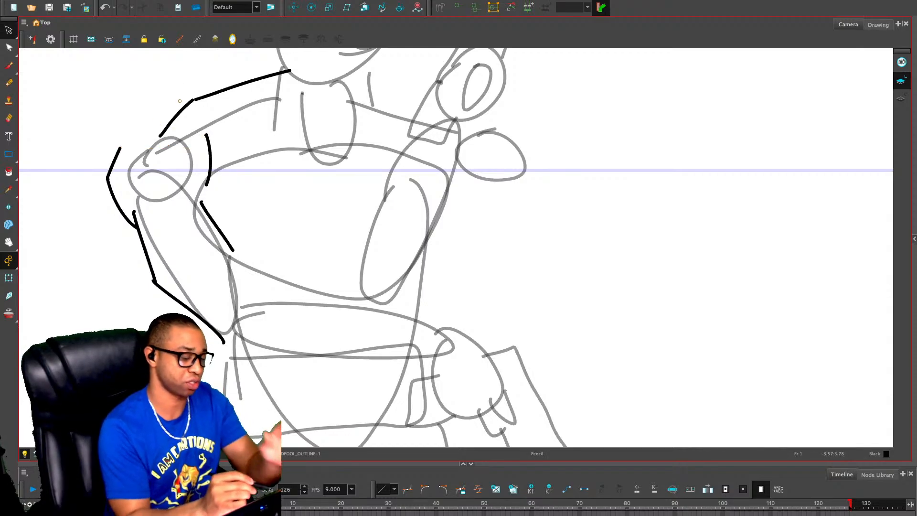
Outline the bent arm's shoulder cap with a short inner contour, and add the angular inner edge running down toward the waist
{"action": "key", "text": "alt+/"}
{"action": "mouse_move", "coordinate": [120, 147]}
{"action": "left_mouse_down"}
{"action": "mouse_move", "coordinate": [201, 132]}
{"action": "mouse_move", "coordinate": [161, 188]}
{"action": "mouse_move", "coordinate": [177, 160]}
{"action": "mouse_move", "coordinate": [153, 76]}
{"action": "left_mouse_up"}
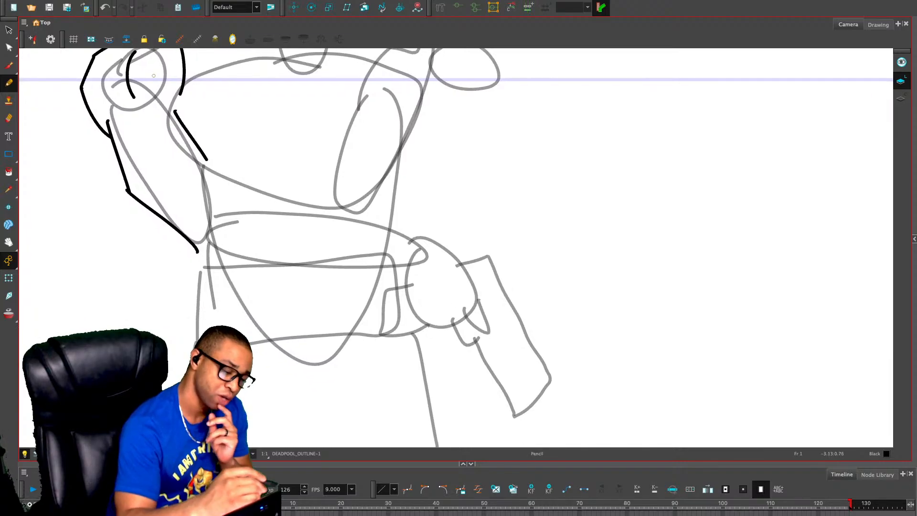
{"action": "mouse_move", "coordinate": [182, 107]}
{"action": "left_mouse_down"}
{"action": "mouse_move", "coordinate": [218, 152]}
{"action": "mouse_move", "coordinate": [240, 213]}
{"action": "left_mouse_up"}
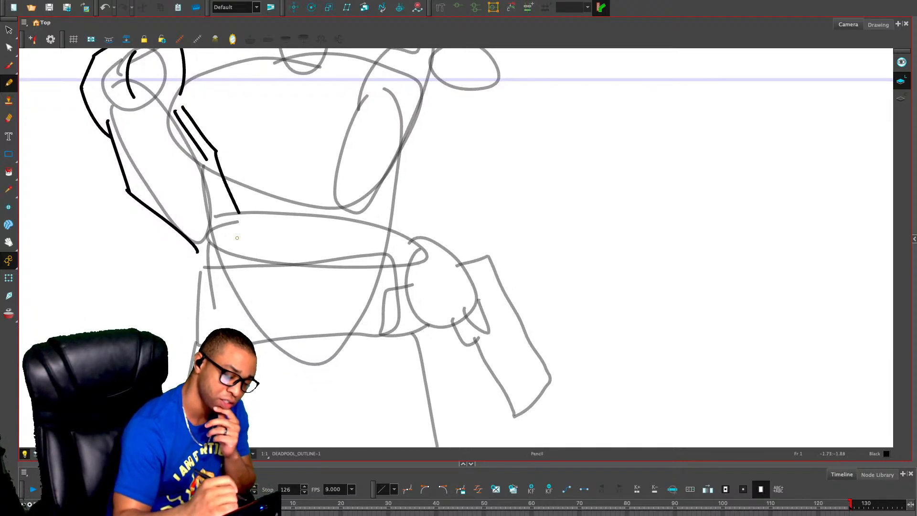
Outline the elbow and both edges of the forearm crossing the waist, and add two short muscle lines inside it
{"action": "mouse_move", "coordinate": [191, 244]}
{"action": "left_mouse_down"}
{"action": "mouse_move", "coordinate": [200, 268]}
{"action": "mouse_move", "coordinate": [233, 276]}
{"action": "mouse_move", "coordinate": [249, 279]}
{"action": "mouse_move", "coordinate": [251, 270]}
{"action": "mouse_move", "coordinate": [342, 287]}
{"action": "left_mouse_up"}
{"action": "key", "text": "ctrl+z"}
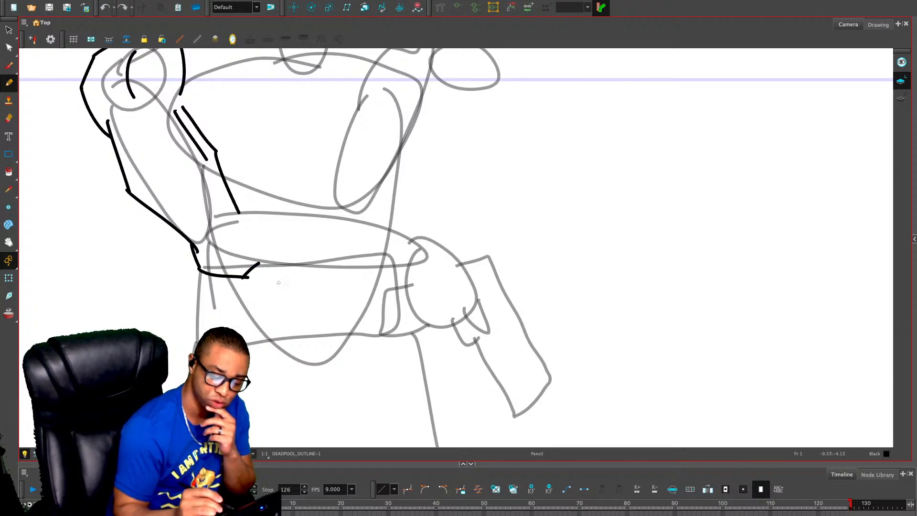
{"action": "mouse_move", "coordinate": [250, 263]}
{"action": "left_mouse_down"}
{"action": "mouse_move", "coordinate": [288, 274]}
{"action": "mouse_move", "coordinate": [409, 264]}
{"action": "mouse_move", "coordinate": [429, 276]}
{"action": "left_mouse_up"}
{"action": "mouse_move", "coordinate": [436, 244]}
{"action": "left_mouse_down"}
{"action": "mouse_move", "coordinate": [281, 201]}
{"action": "mouse_move", "coordinate": [223, 225]}
{"action": "mouse_move", "coordinate": [233, 209]}
{"action": "mouse_move", "coordinate": [208, 223]}
{"action": "left_mouse_up"}
{"action": "mouse_move", "coordinate": [427, 413]}
{"action": "left_mouse_down"}
{"action": "mouse_move", "coordinate": [397, 442]}
{"action": "mouse_move", "coordinate": [353, 408]}
{"action": "left_mouse_up"}
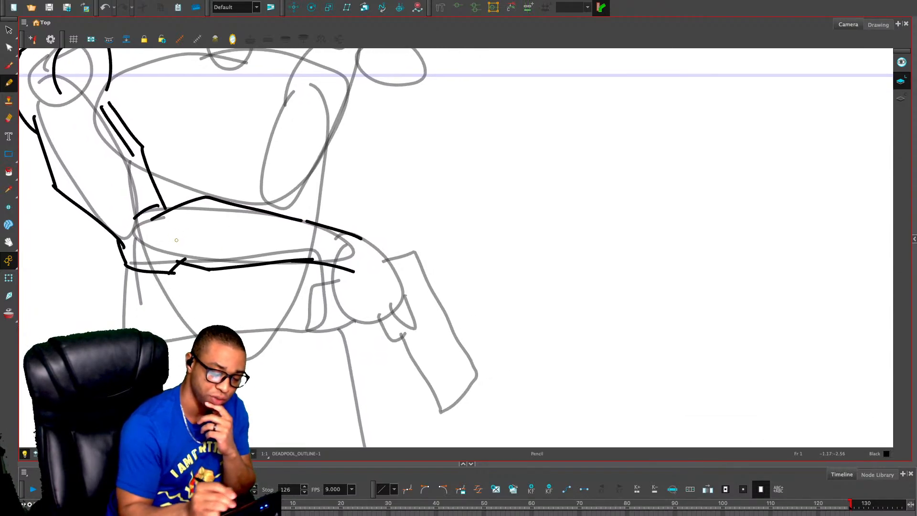
{"action": "mouse_move", "coordinate": [177, 241]}
{"action": "left_mouse_down"}
{"action": "mouse_move", "coordinate": [262, 231]}
{"action": "mouse_move", "coordinate": [300, 246]}
{"action": "left_mouse_up"}
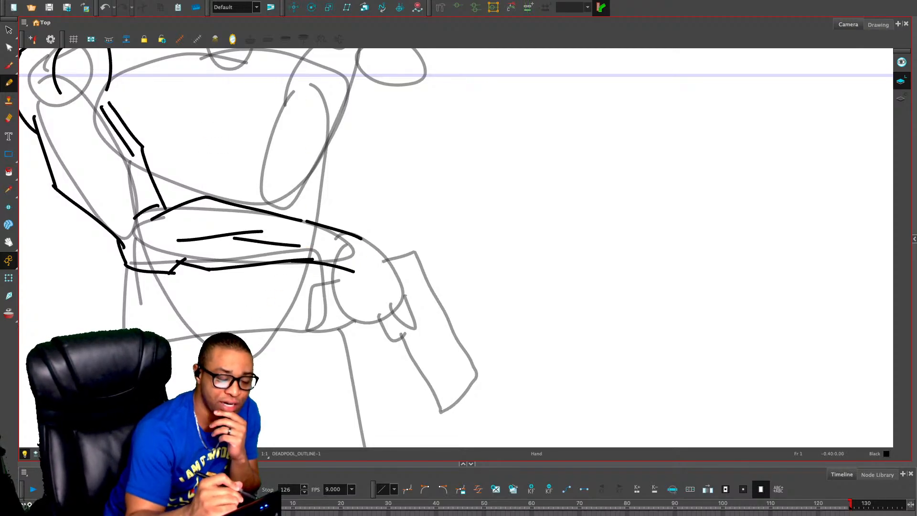
Outline the opposite shoulder from the neck outward, closing it with a boxy angular shoulder cap
{"action": "left_click_drag", "start_coordinate": [213, 121], "coordinate": [229, 262]}
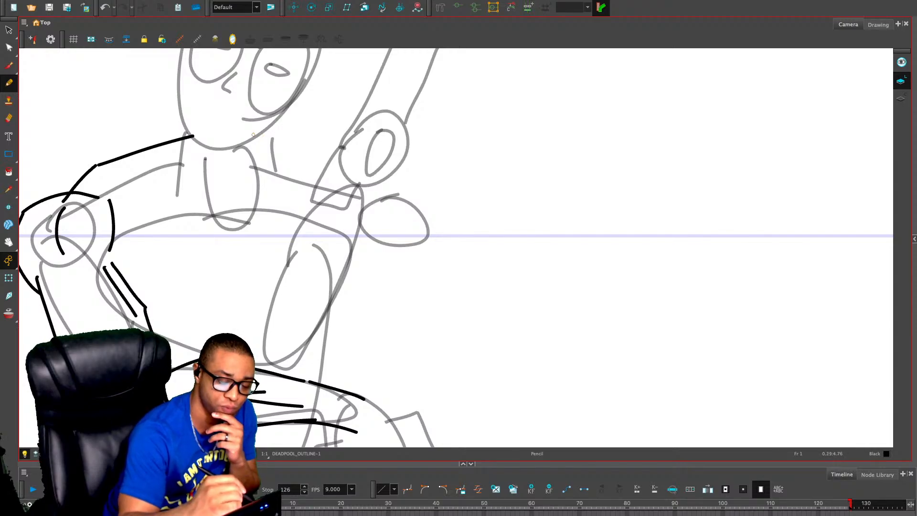
{"action": "left_click_drag", "start_coordinate": [254, 135], "coordinate": [323, 150]}
{"action": "key", "text": "ctrl+z"}
{"action": "left_click_drag", "start_coordinate": [243, 132], "coordinate": [306, 149]}
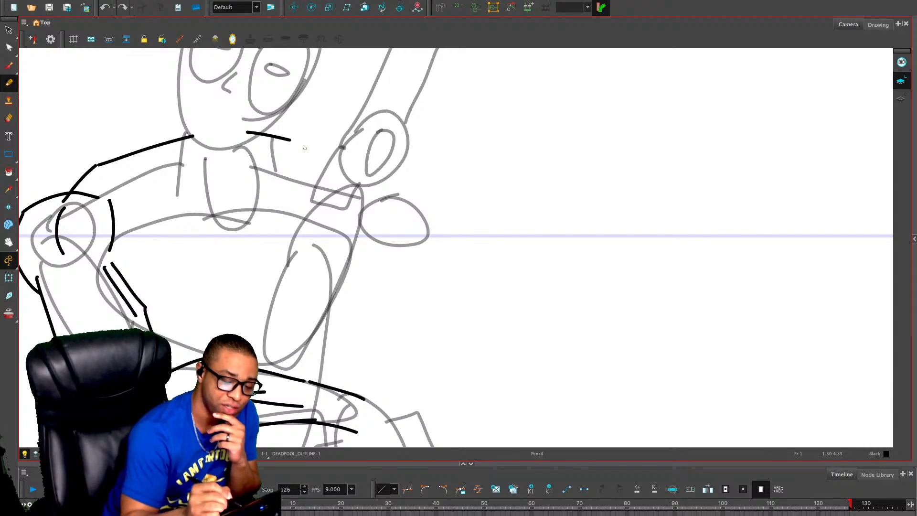
{"action": "key", "text": "ctrl+z"}
{"action": "mouse_move", "coordinate": [231, 133]}
{"action": "left_mouse_down"}
{"action": "mouse_move", "coordinate": [336, 155]}
{"action": "mouse_move", "coordinate": [386, 207]}
{"action": "mouse_move", "coordinate": [400, 194]}
{"action": "mouse_move", "coordinate": [416, 266]}
{"action": "mouse_move", "coordinate": [334, 281]}
{"action": "left_mouse_up"}
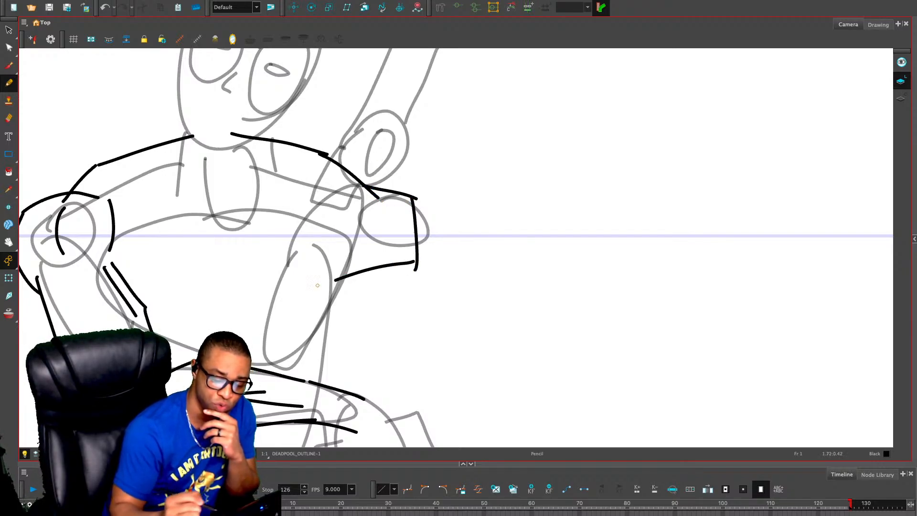
Outline the raised arm's upper arm down to the elbow, adding inner muscle contours and two curved contours at the shoulder
{"action": "mouse_move", "coordinate": [382, 264]}
{"action": "left_mouse_down"}
{"action": "mouse_move", "coordinate": [415, 174]}
{"action": "mouse_move", "coordinate": [366, 238]}
{"action": "mouse_move", "coordinate": [301, 289]}
{"action": "mouse_move", "coordinate": [263, 281]}
{"action": "mouse_move", "coordinate": [262, 249]}
{"action": "mouse_move", "coordinate": [278, 238]}
{"action": "left_mouse_up"}
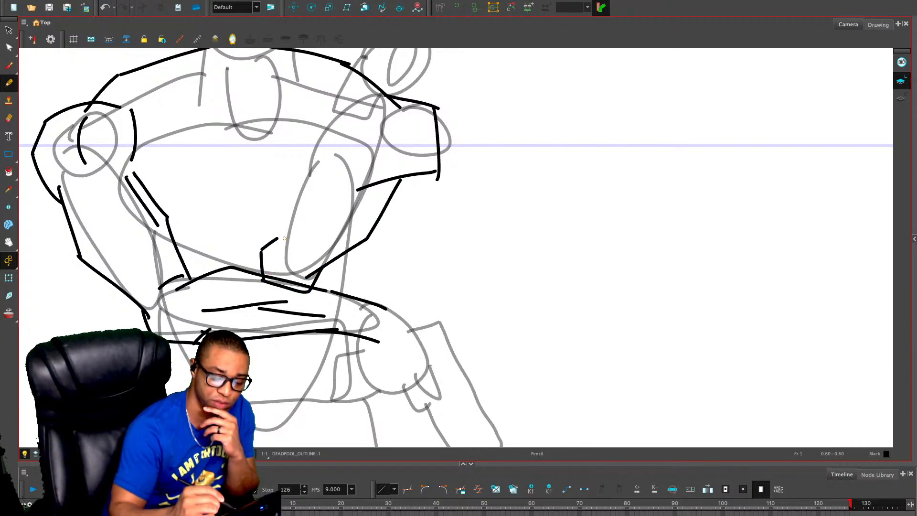
{"action": "mouse_move", "coordinate": [325, 152]}
{"action": "left_mouse_down"}
{"action": "mouse_move", "coordinate": [285, 200]}
{"action": "mouse_move", "coordinate": [285, 228]}
{"action": "left_mouse_up"}
{"action": "left_click_drag", "start_coordinate": [363, 198], "coordinate": [326, 249]}
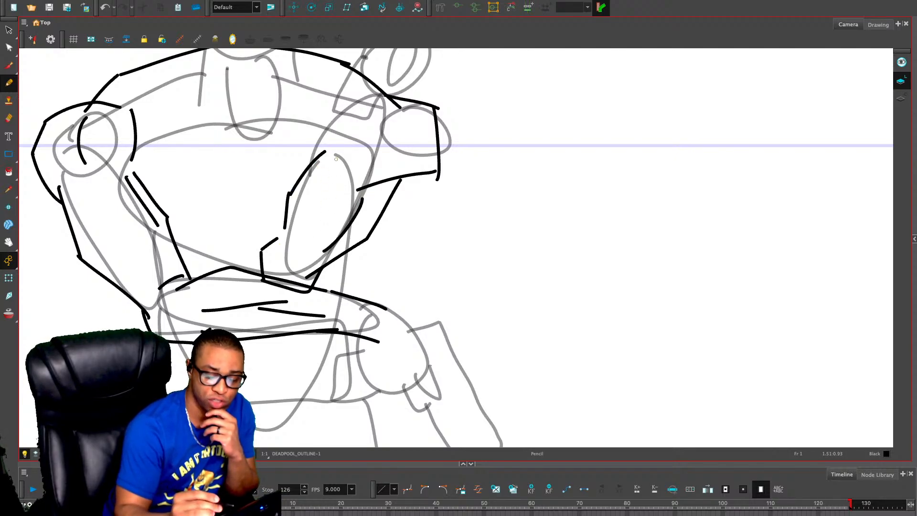
{"action": "left_click_drag", "start_coordinate": [405, 113], "coordinate": [398, 164]}
{"action": "mouse_move", "coordinate": [381, 106]}
{"action": "left_mouse_down"}
{"action": "mouse_move", "coordinate": [341, 132]}
{"action": "mouse_move", "coordinate": [338, 144]}
{"action": "left_mouse_up"}
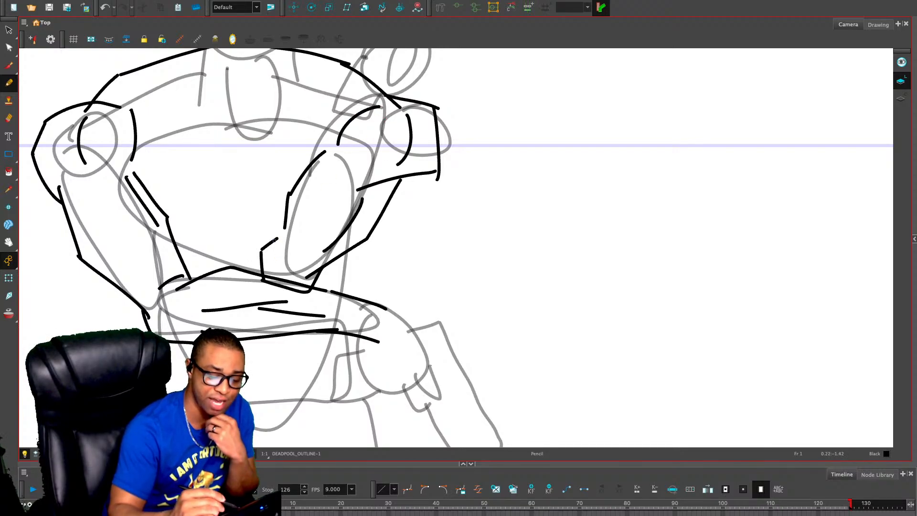
Draw both edges of the raised forearm from the elbow up past the shoulder to the wrist
{"action": "mouse_move", "coordinate": [273, 208]}
{"action": "left_mouse_down"}
{"action": "mouse_move", "coordinate": [276, 262]}
{"action": "mouse_move", "coordinate": [308, 270]}
{"action": "mouse_move", "coordinate": [352, 238]}
{"action": "mouse_move", "coordinate": [403, 98]}
{"action": "left_mouse_up"}
{"action": "mouse_move", "coordinate": [271, 206]}
{"action": "left_mouse_down"}
{"action": "mouse_move", "coordinate": [325, 152]}
{"action": "mouse_move", "coordinate": [363, 82]}
{"action": "left_mouse_up"}
{"action": "key", "text": "space"}
{"action": "mouse_move", "coordinate": [325, 152]}
{"action": "left_mouse_down"}
{"action": "mouse_move", "coordinate": [268, 231]}
{"action": "mouse_move", "coordinate": [301, 182]}
{"action": "left_mouse_up"}
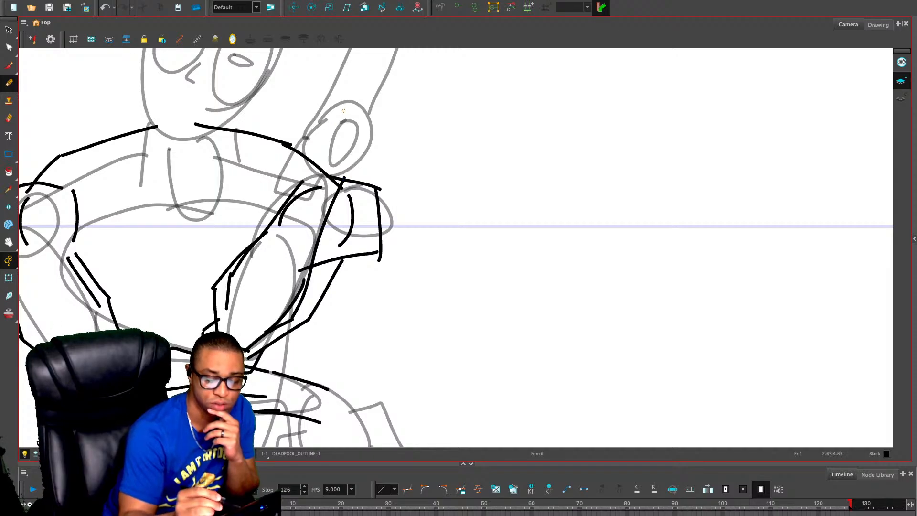
Draw a four-sided glove cuff above the raised forearm and connect the forearm's edge to the cuff's base
{"action": "mouse_move", "coordinate": [347, 102]}
{"action": "left_mouse_down"}
{"action": "mouse_move", "coordinate": [392, 113]}
{"action": "mouse_move", "coordinate": [343, 175]}
{"action": "mouse_move", "coordinate": [346, 165]}
{"action": "mouse_move", "coordinate": [343, 174]}
{"action": "mouse_move", "coordinate": [311, 163]}
{"action": "mouse_move", "coordinate": [331, 105]}
{"action": "mouse_move", "coordinate": [359, 101]}
{"action": "left_mouse_up"}
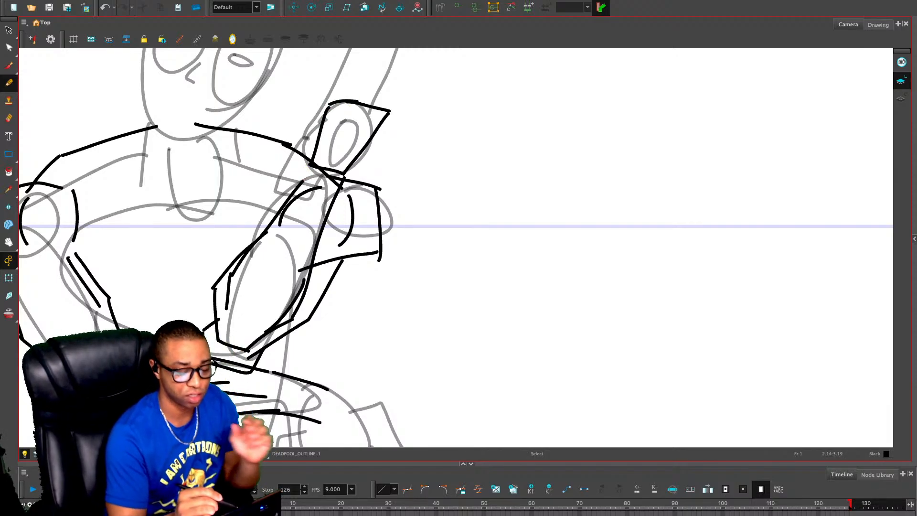
{"action": "key", "text": "alt+s"}
{"action": "left_click", "coordinate": [285, 206]}
{"action": "mouse_move", "coordinate": [304, 179]}
{"action": "left_mouse_down"}
{"action": "mouse_move", "coordinate": [338, 156]}
{"action": "mouse_move", "coordinate": [302, 219]}
{"action": "left_mouse_up"}
{"action": "key", "text": "Escape"}
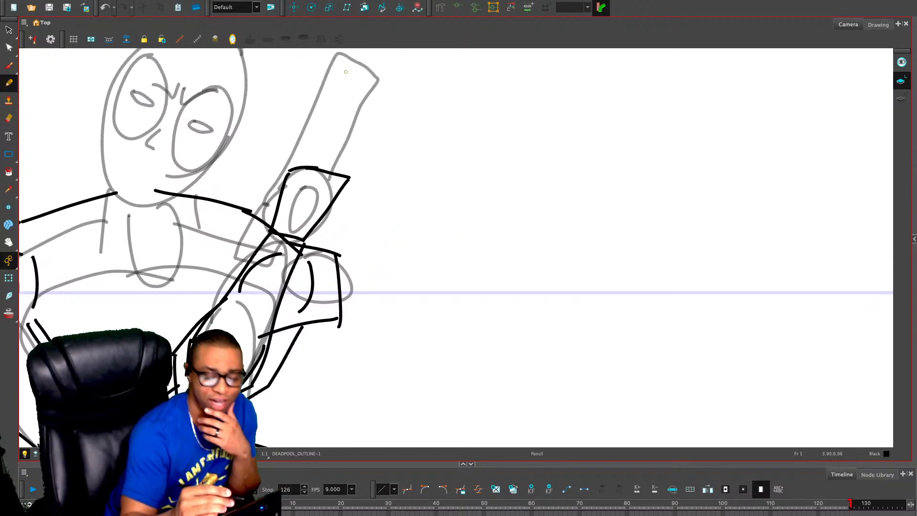
Try a boxy fist with finger lines above the raised arm's cuff, and delete its upper strokes
{"action": "mouse_move", "coordinate": [348, 178]}
{"action": "left_mouse_down"}
{"action": "mouse_move", "coordinate": [337, 145]}
{"action": "mouse_move", "coordinate": [289, 155]}
{"action": "mouse_move", "coordinate": [291, 170]}
{"action": "left_mouse_up"}
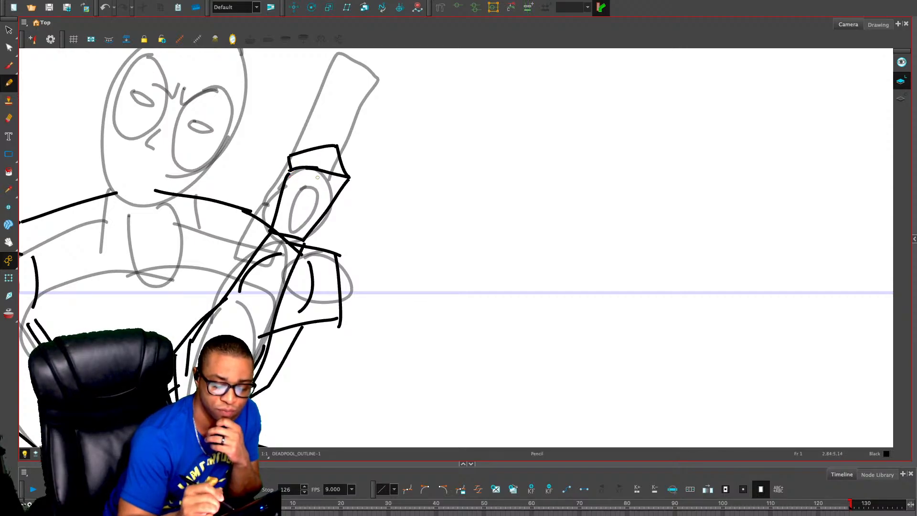
{"action": "mouse_move", "coordinate": [337, 158]}
{"action": "left_mouse_down"}
{"action": "mouse_move", "coordinate": [294, 165]}
{"action": "mouse_move", "coordinate": [312, 173]}
{"action": "mouse_move", "coordinate": [294, 191]}
{"action": "mouse_move", "coordinate": [307, 195]}
{"action": "mouse_move", "coordinate": [320, 181]}
{"action": "mouse_move", "coordinate": [337, 187]}
{"action": "mouse_move", "coordinate": [281, 184]}
{"action": "mouse_move", "coordinate": [287, 170]}
{"action": "mouse_move", "coordinate": [273, 167]}
{"action": "mouse_move", "coordinate": [294, 153]}
{"action": "mouse_move", "coordinate": [287, 140]}
{"action": "mouse_move", "coordinate": [329, 145]}
{"action": "left_mouse_up"}
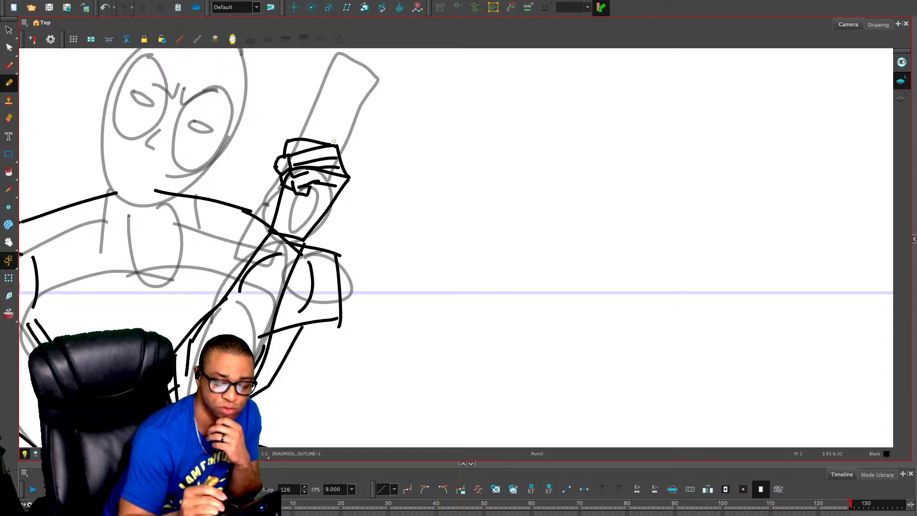
{"action": "key", "text": "alt+s"}
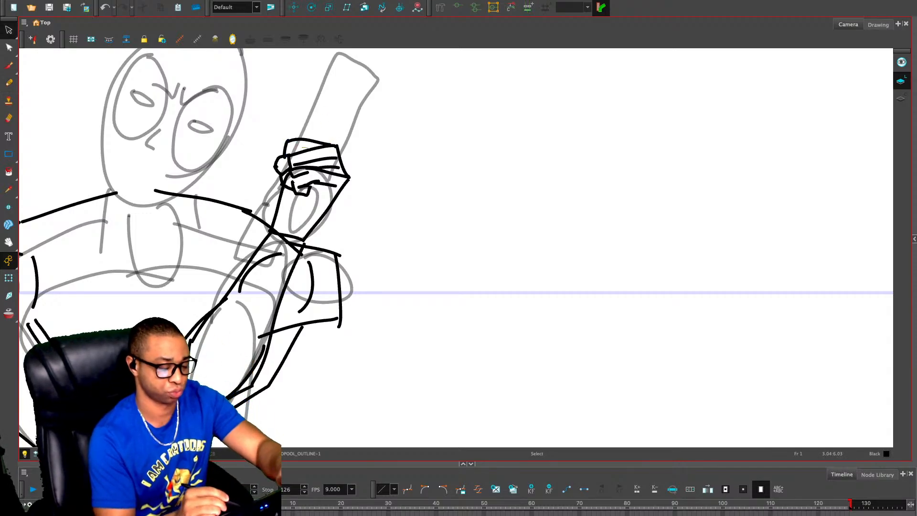
{"action": "mouse_move", "coordinate": [304, 131]}
{"action": "left_mouse_down"}
{"action": "mouse_move", "coordinate": [278, 172]}
{"action": "mouse_move", "coordinate": [334, 153]}
{"action": "left_mouse_up"}
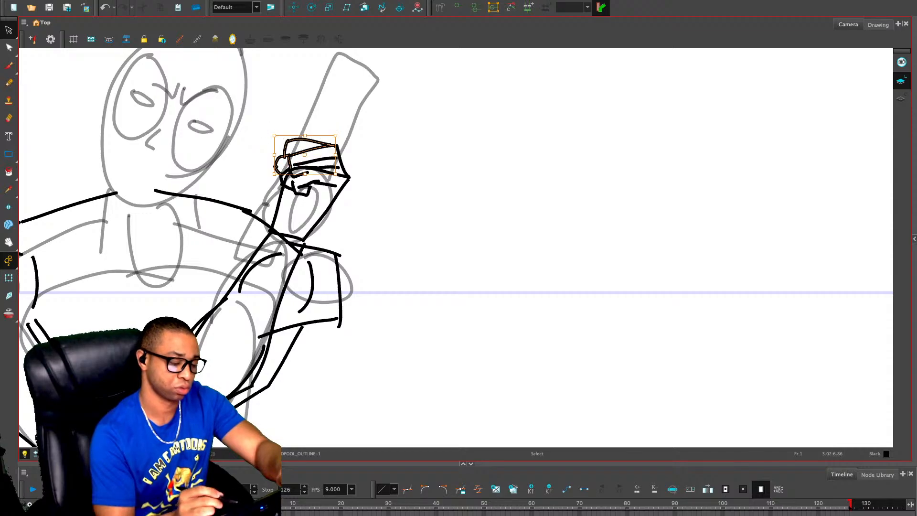
{"action": "key", "text": "Delete"}
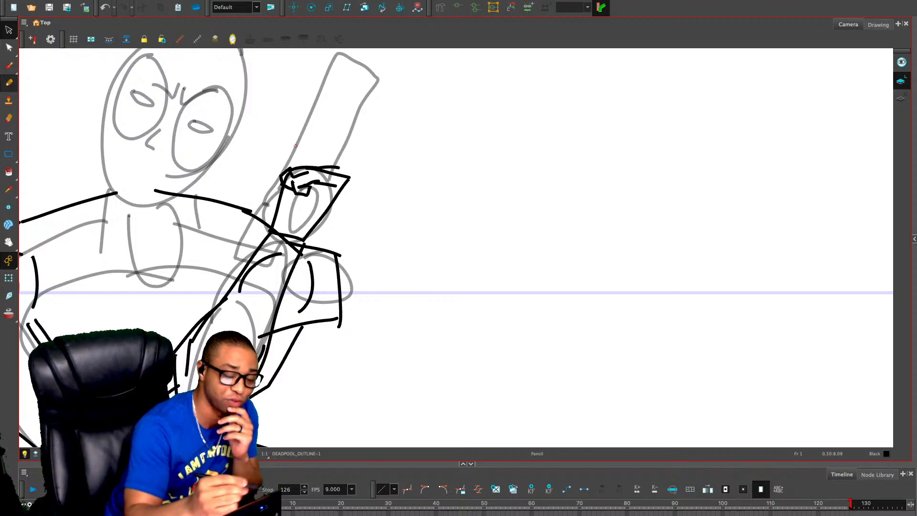
Redraw the raised fist with angular knuckles, finger lines and a pointed thumb side, discarding the trial palm strokes
{"action": "key", "text": "alt+/"}
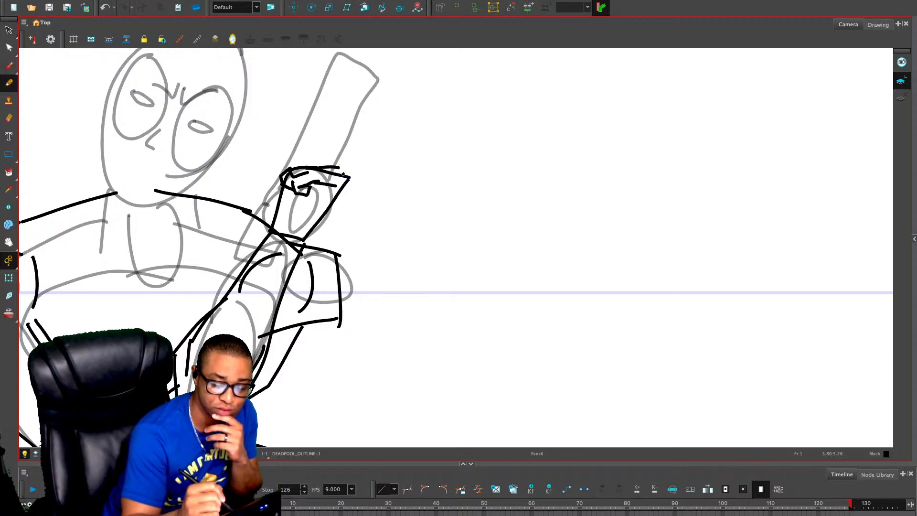
{"action": "mouse_move", "coordinate": [343, 174]}
{"action": "left_mouse_down"}
{"action": "mouse_move", "coordinate": [327, 162]}
{"action": "mouse_move", "coordinate": [330, 147]}
{"action": "mouse_move", "coordinate": [313, 149]}
{"action": "mouse_move", "coordinate": [309, 134]}
{"action": "mouse_move", "coordinate": [283, 146]}
{"action": "mouse_move", "coordinate": [291, 157]}
{"action": "mouse_move", "coordinate": [270, 165]}
{"action": "mouse_move", "coordinate": [288, 162]}
{"action": "mouse_move", "coordinate": [280, 172]}
{"action": "left_mouse_up"}
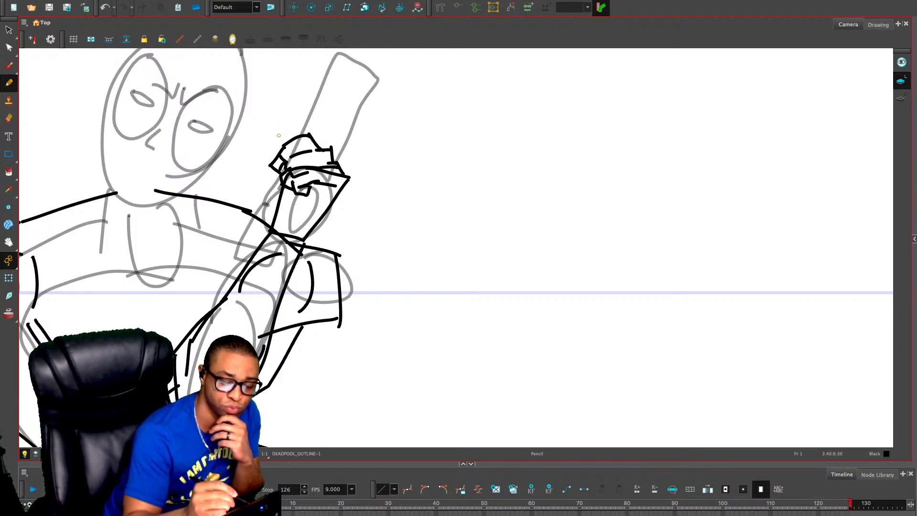
{"action": "mouse_move", "coordinate": [278, 140]}
{"action": "left_mouse_down"}
{"action": "mouse_move", "coordinate": [265, 169]}
{"action": "mouse_move", "coordinate": [278, 210]}
{"action": "mouse_move", "coordinate": [283, 126]}
{"action": "mouse_move", "coordinate": [290, 142]}
{"action": "left_mouse_up"}
{"action": "left_click_drag", "start_coordinate": [329, 186], "coordinate": [310, 227]}
{"action": "key", "text": "ctrl+z"}
{"action": "key", "text": "ctrl+z"}
{"action": "mouse_move", "coordinate": [296, 192]}
{"action": "left_mouse_down"}
{"action": "mouse_move", "coordinate": [281, 210]}
{"action": "mouse_move", "coordinate": [300, 218]}
{"action": "mouse_move", "coordinate": [334, 203]}
{"action": "mouse_move", "coordinate": [316, 227]}
{"action": "left_mouse_up"}
{"action": "key", "text": "ctrl+z"}
{"action": "key", "text": "ctrl+z"}
{"action": "key", "text": "ctrl+z"}
{"action": "key", "text": "ctrl+z"}
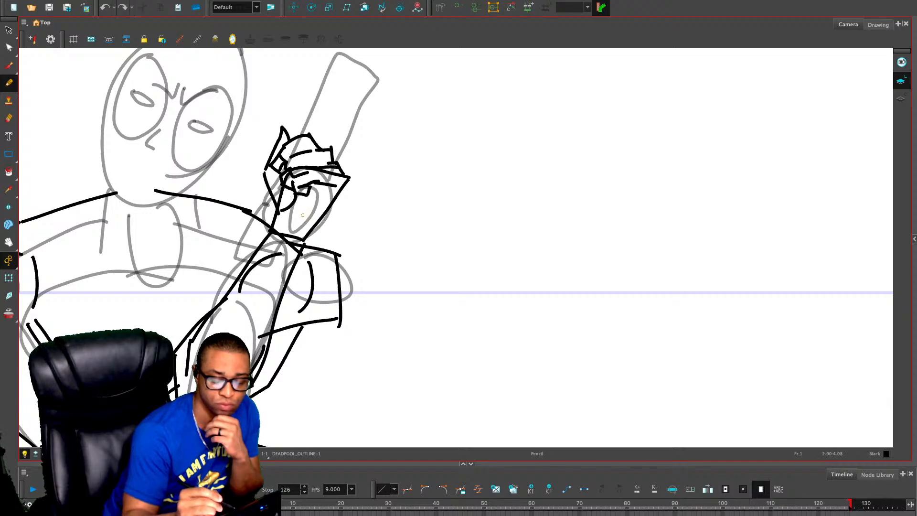
Delete the leftover finger and thumb strokes beneath the new knuckles inside the cuff
{"action": "key", "text": "alt+s"}
{"action": "mouse_move", "coordinate": [319, 173]}
{"action": "left_mouse_down"}
{"action": "mouse_move", "coordinate": [279, 181]}
{"action": "mouse_move", "coordinate": [306, 192]}
{"action": "mouse_move", "coordinate": [305, 202]}
{"action": "mouse_move", "coordinate": [285, 190]}
{"action": "left_mouse_up"}
{"action": "key", "text": "Delete"}
{"action": "key", "text": "ctrl+z"}
{"action": "key", "text": "Delete"}
{"action": "key", "text": "Delete"}
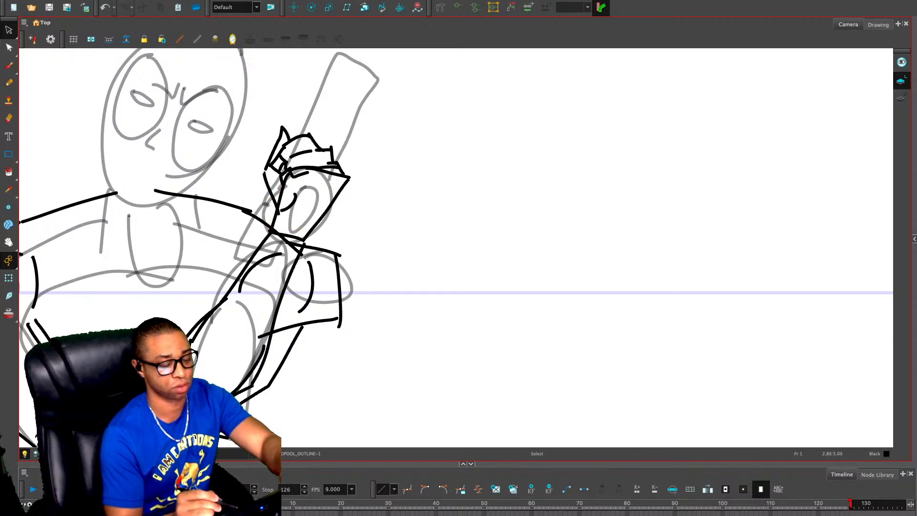
{"action": "left_click", "coordinate": [282, 179]}
{"action": "key", "text": "Delete"}
{"action": "left_click", "coordinate": [301, 175]}
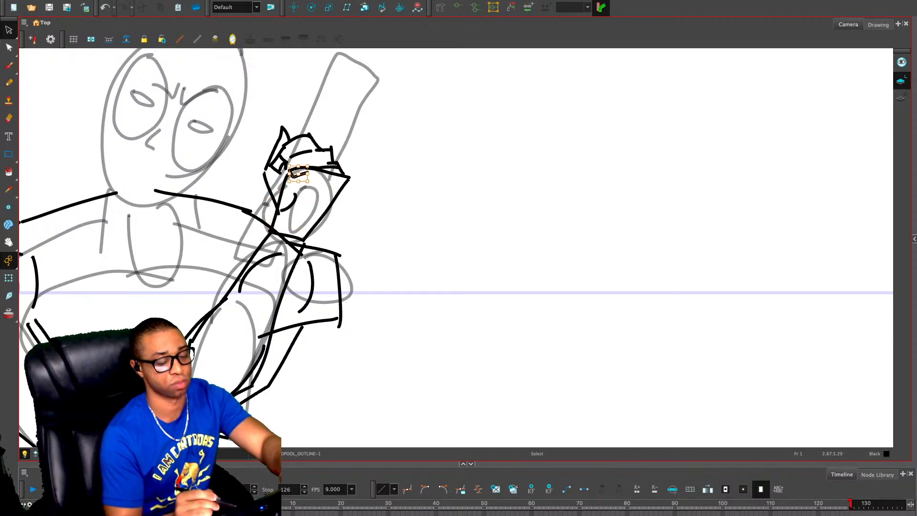
{"action": "key", "text": "Delete"}
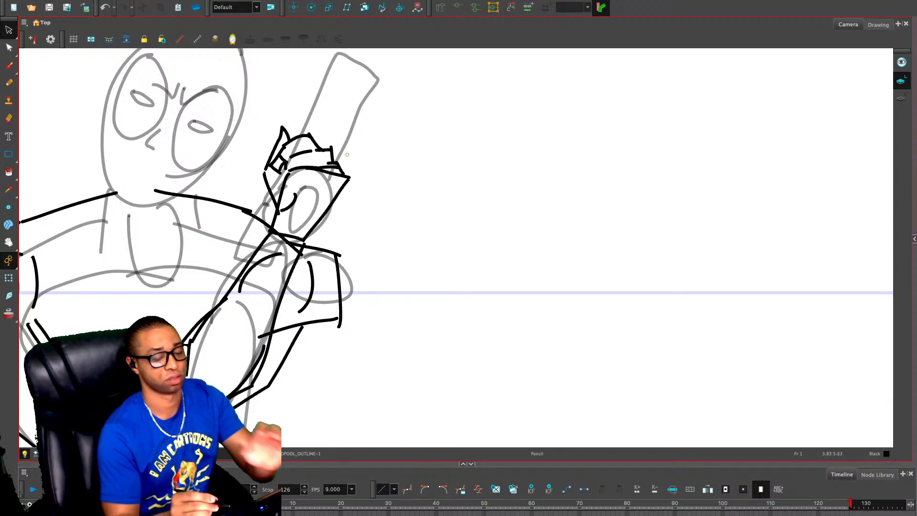
Delete the cuff's top edge segments that cross beneath the raised fist
{"action": "key", "text": "alt+s"}
{"action": "left_click", "coordinate": [333, 173]}
{"action": "key", "text": "Delete"}
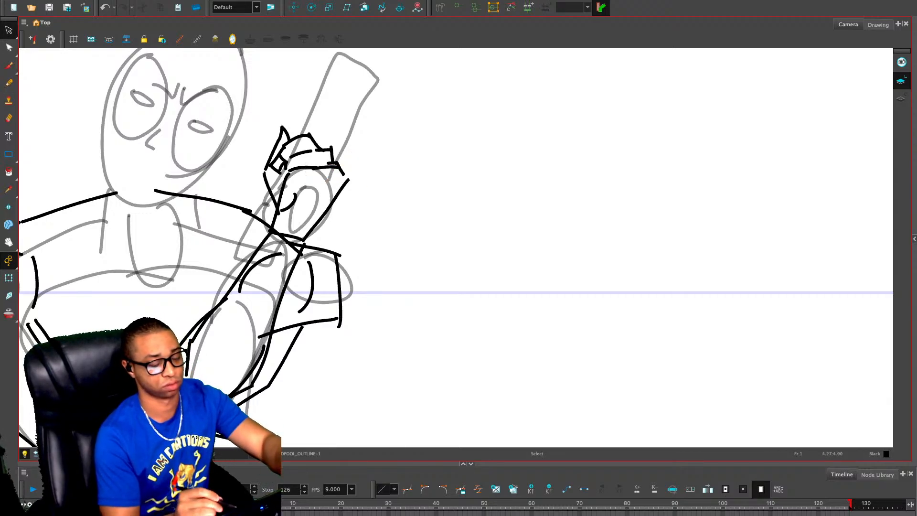
{"action": "left_click", "coordinate": [303, 168]}
{"action": "key", "text": "Delete"}
Outline the gun barrel rising from the raised fist and add a small square piece at the barrel's base
{"action": "key", "text": "alt+slash"}
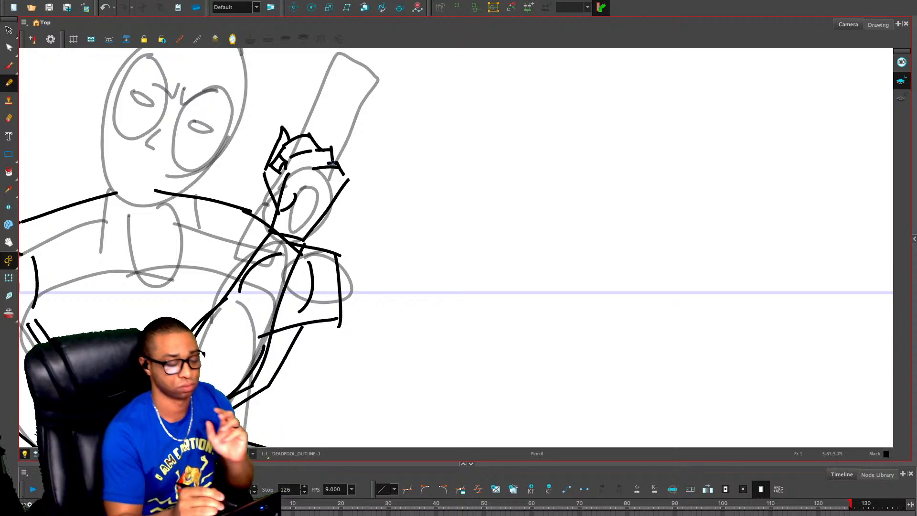
{"action": "left_click_drag", "start_coordinate": [306, 130], "coordinate": [267, 180]}
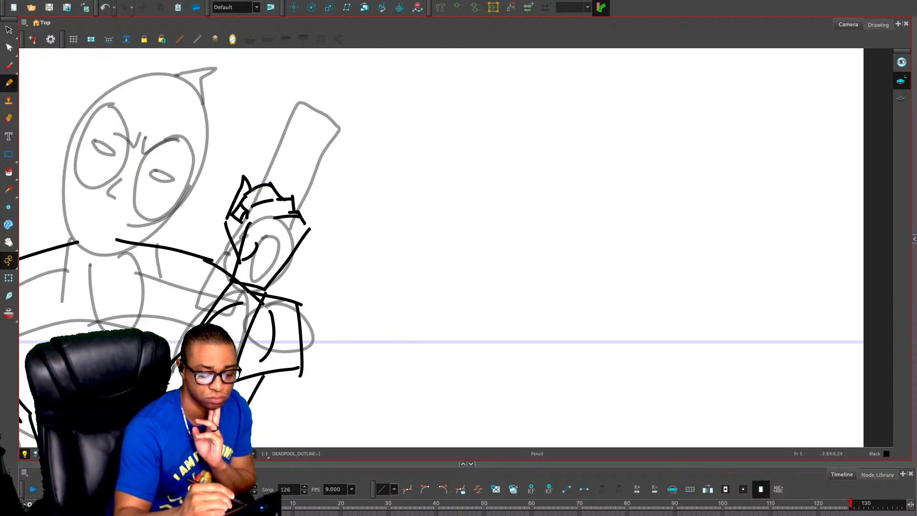
{"action": "mouse_move", "coordinate": [253, 189]}
{"action": "left_mouse_down"}
{"action": "mouse_move", "coordinate": [288, 98]}
{"action": "mouse_move", "coordinate": [305, 82]}
{"action": "mouse_move", "coordinate": [333, 89]}
{"action": "mouse_move", "coordinate": [302, 214]}
{"action": "left_mouse_up"}
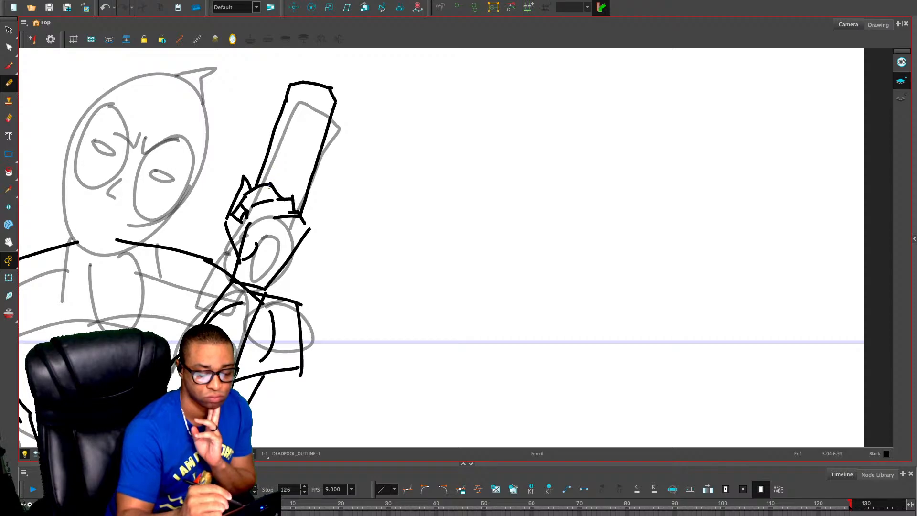
{"action": "mouse_move", "coordinate": [269, 183]}
{"action": "left_mouse_down"}
{"action": "mouse_move", "coordinate": [276, 168]}
{"action": "mouse_move", "coordinate": [300, 170]}
{"action": "left_mouse_up"}
{"action": "key", "text": "ctrl+z"}
{"action": "key", "text": "ctrl+z"}
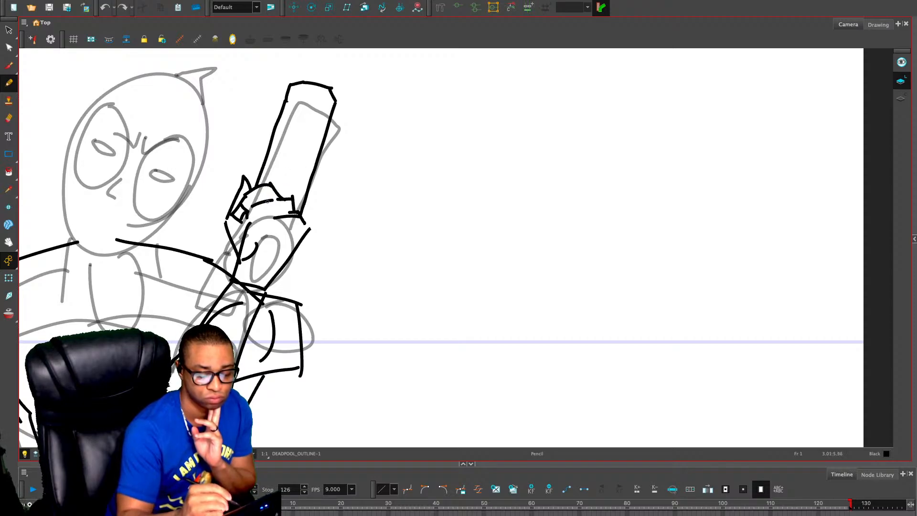
{"action": "mouse_move", "coordinate": [268, 201]}
{"action": "left_mouse_down"}
{"action": "mouse_move", "coordinate": [276, 175]}
{"action": "mouse_move", "coordinate": [295, 175]}
{"action": "mouse_move", "coordinate": [288, 198]}
{"action": "mouse_move", "coordinate": [266, 216]}
{"action": "left_mouse_up"}
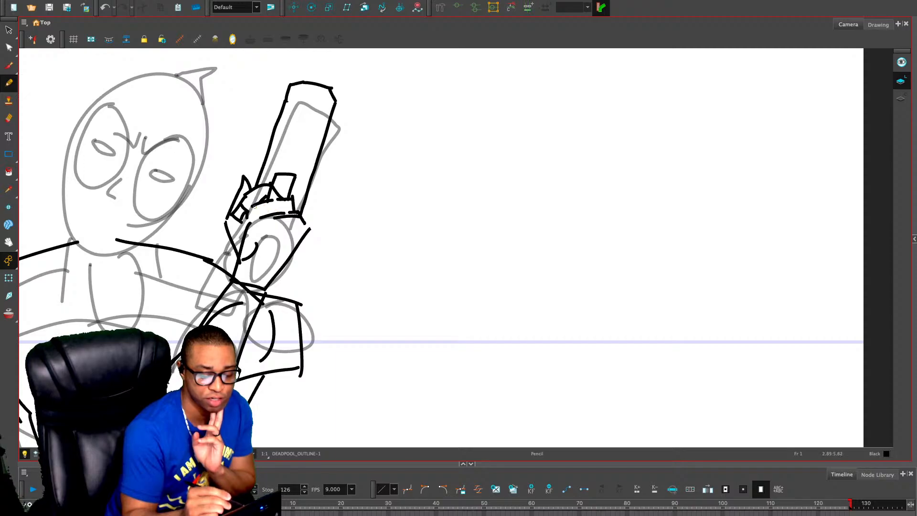
Draw the angular finger band and oval shape below the fist, and close the hand's outer edge down to the wrist
{"action": "mouse_move", "coordinate": [253, 207]}
{"action": "left_mouse_down"}
{"action": "mouse_move", "coordinate": [280, 212]}
{"action": "mouse_move", "coordinate": [254, 231]}
{"action": "mouse_move", "coordinate": [273, 228]}
{"action": "mouse_move", "coordinate": [265, 224]}
{"action": "mouse_move", "coordinate": [262, 244]}
{"action": "mouse_move", "coordinate": [258, 235]}
{"action": "mouse_move", "coordinate": [288, 227]}
{"action": "mouse_move", "coordinate": [278, 266]}
{"action": "mouse_move", "coordinate": [265, 253]}
{"action": "mouse_move", "coordinate": [266, 227]}
{"action": "mouse_move", "coordinate": [297, 231]}
{"action": "left_mouse_up"}
{"action": "key", "text": "ctrl+z"}
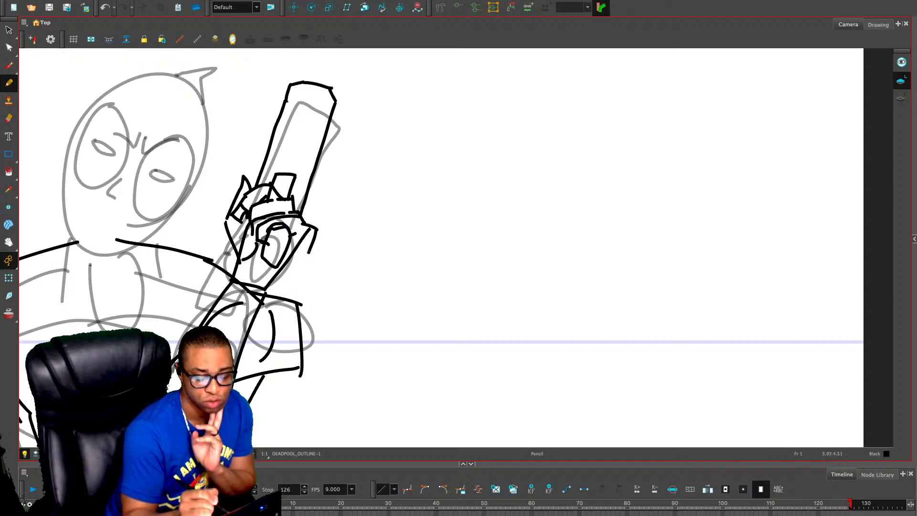
{"action": "key", "text": "ctrl+z"}
{"action": "mouse_move", "coordinate": [305, 222]}
{"action": "left_mouse_down"}
{"action": "mouse_move", "coordinate": [312, 235]}
{"action": "mouse_move", "coordinate": [298, 261]}
{"action": "mouse_move", "coordinate": [270, 280]}
{"action": "left_mouse_up"}
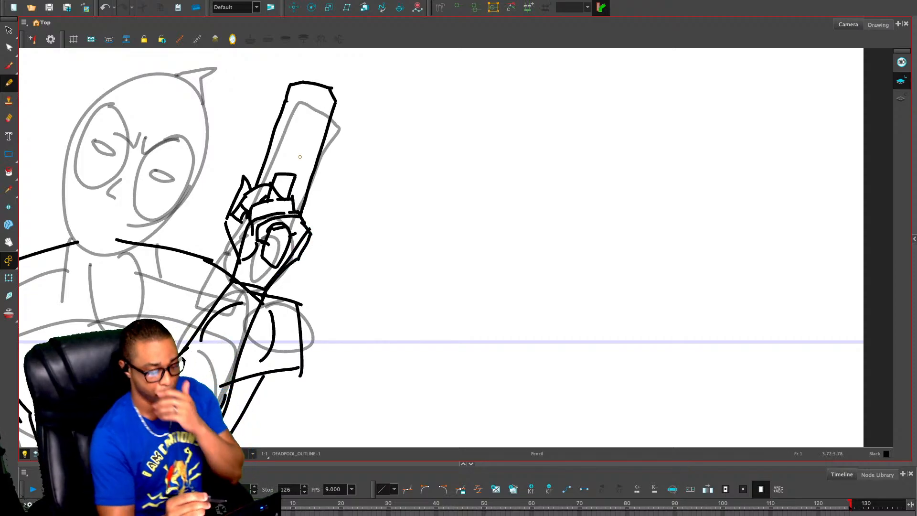
Select the gun barrel outline and scale it slightly wider and shorter toward the rough barrel
{"action": "key", "text": "alt+s"}
{"action": "left_click_drag", "start_coordinate": [333, 66], "coordinate": [275, 165]}
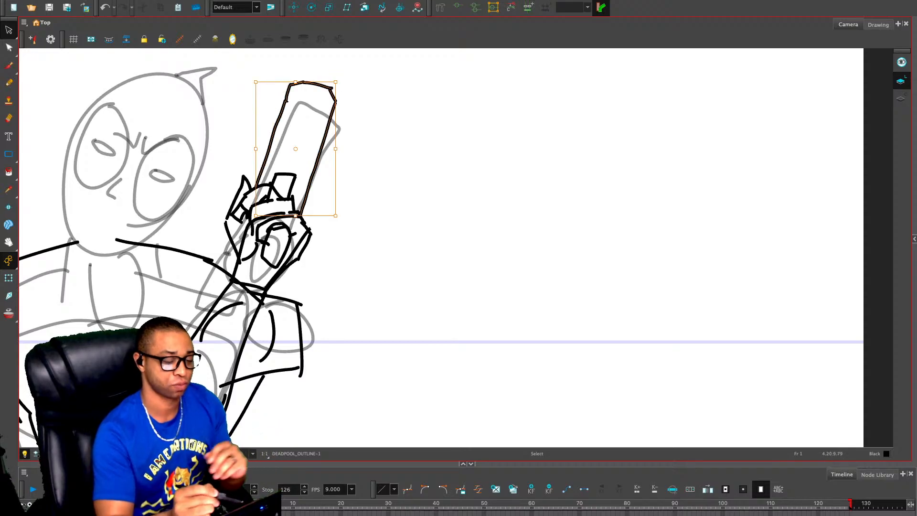
{"action": "left_click_drag", "start_coordinate": [338, 82], "coordinate": [346, 88]}
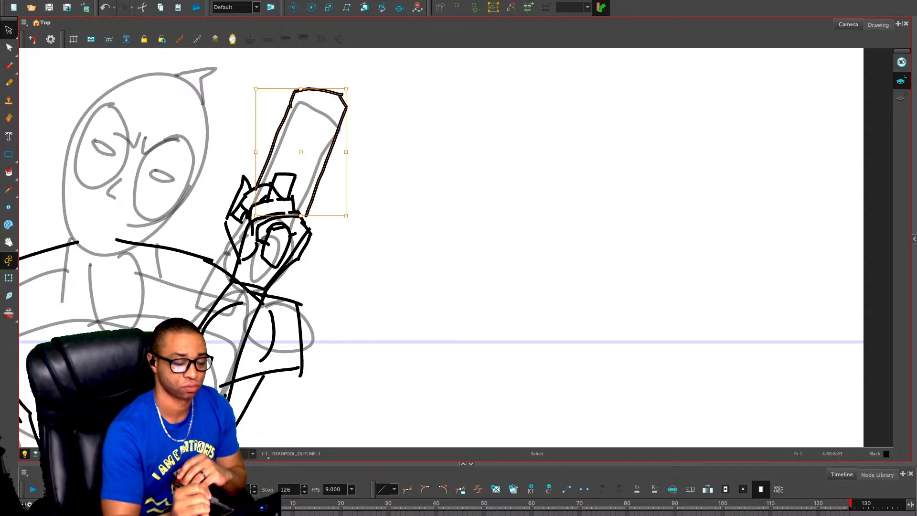
Narrow the selected gun barrel outline and rotate it slightly clockwise to line up with the rough barrel
{"action": "left_click_drag", "start_coordinate": [346, 152], "coordinate": [333, 152]}
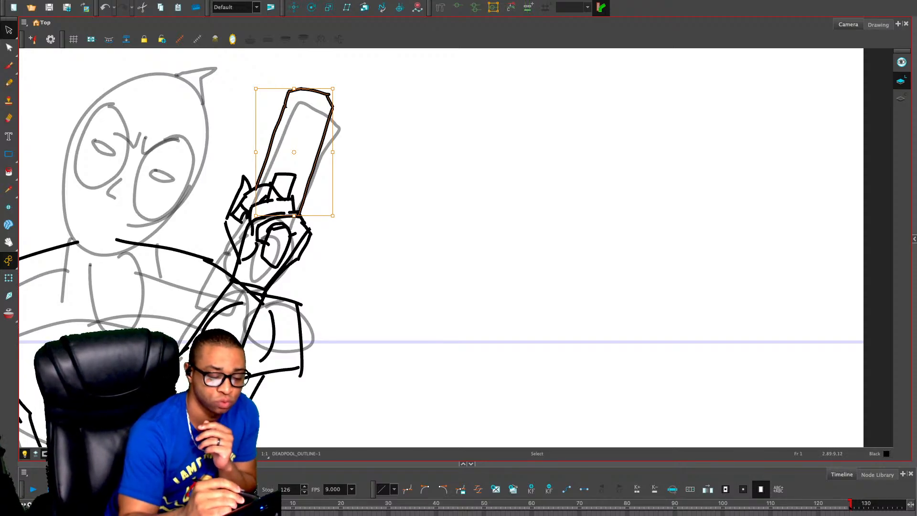
{"action": "left_click_drag", "start_coordinate": [256, 89], "coordinate": [267, 80]}
{"action": "left_click_drag", "start_coordinate": [337, 76], "coordinate": [345, 80]}
{"action": "left_click", "coordinate": [347, 93]}
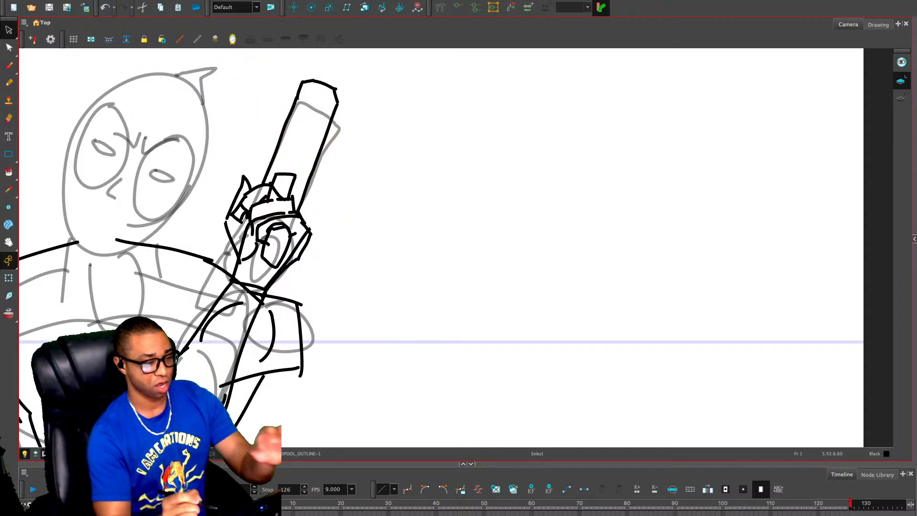
Add a short stroke along the hand's left edge above the wrist, and try an angled corner line inside the muzzle
{"action": "key", "text": "alt+x"}
{"action": "left_click_drag", "start_coordinate": [233, 246], "coordinate": [237, 272]}
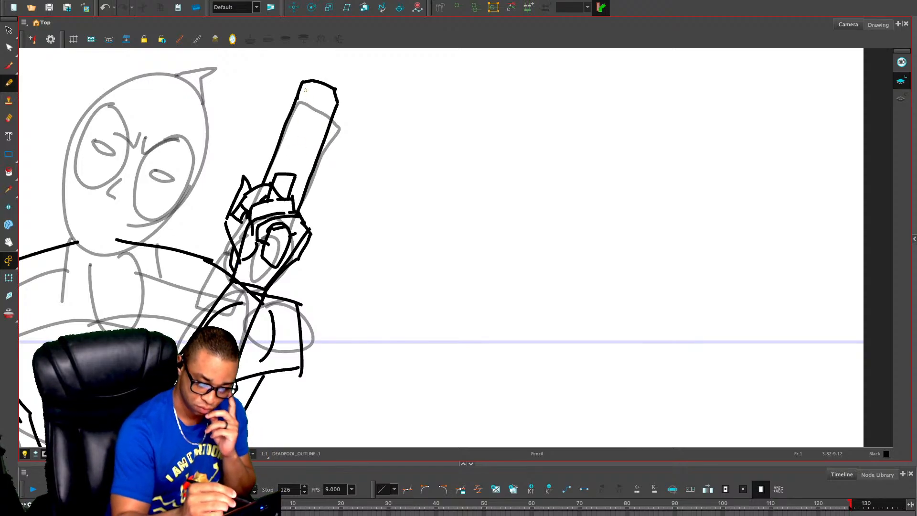
{"action": "left_click_drag", "start_coordinate": [306, 86], "coordinate": [312, 108]}
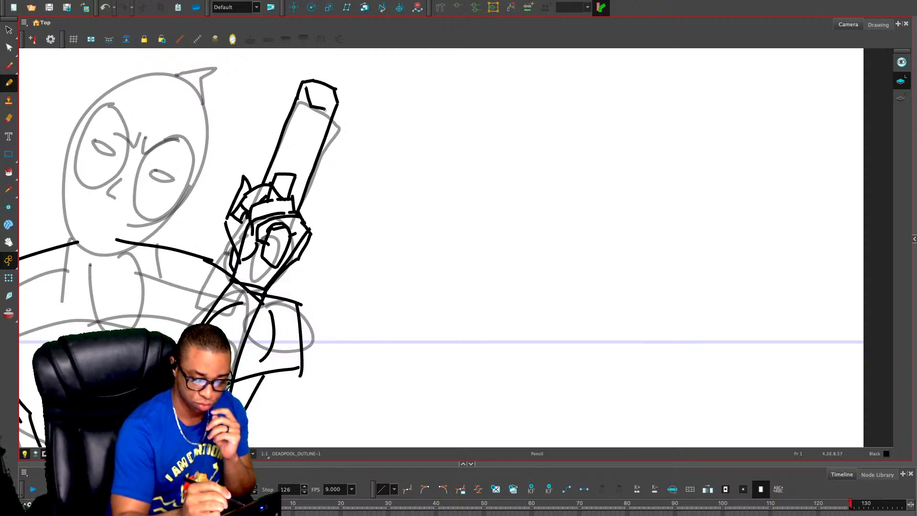
{"action": "key", "text": "ctrl+z"}
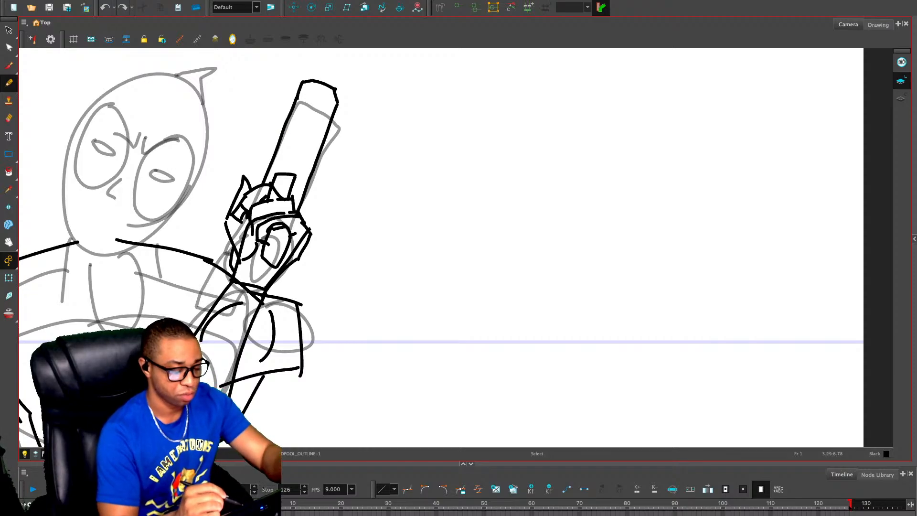
{"action": "key", "text": "alt+s"}
{"action": "left_click", "coordinate": [285, 175]}
{"action": "key", "text": "Delete"}
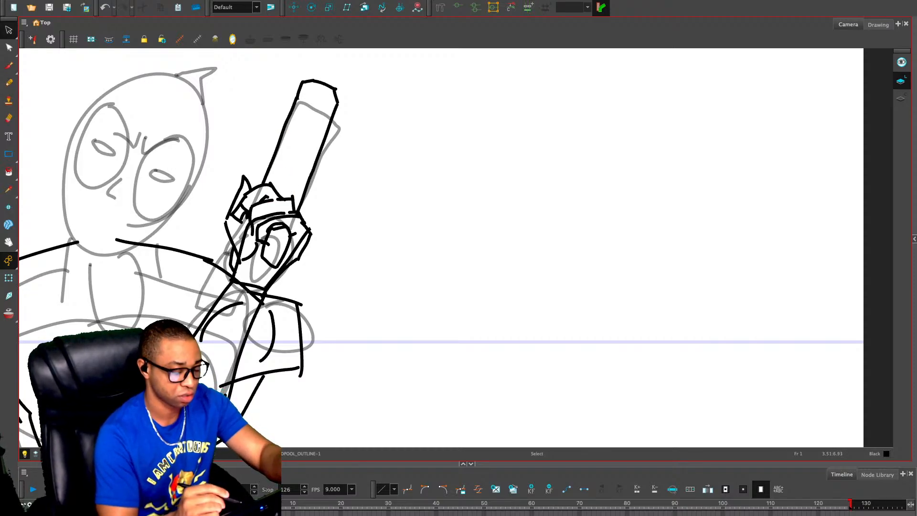
{"action": "key", "text": "ctrl+z"}
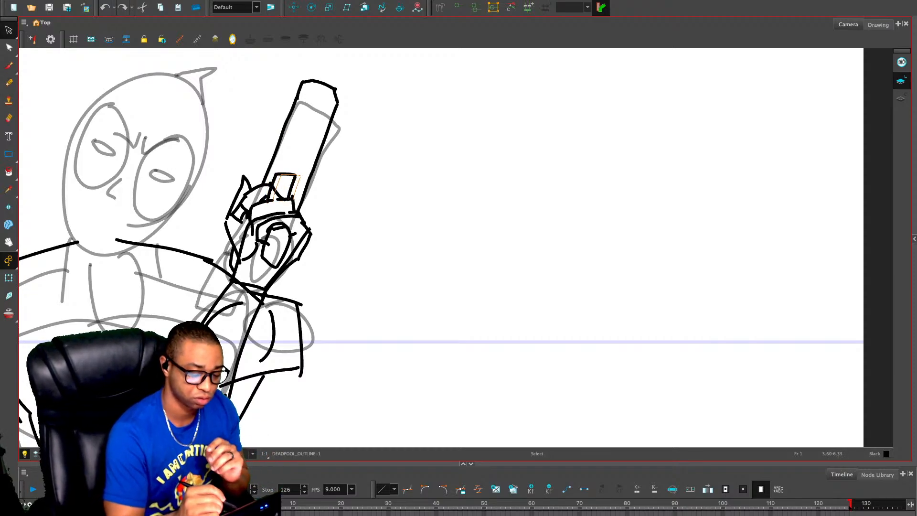
Shift the lines of the small square piece at the barrel's base slightly toward the barrel's right edge
{"action": "left_click_drag", "start_coordinate": [292, 178], "coordinate": [296, 177]}
{"action": "key", "text": "Escape"}
{"action": "left_click", "coordinate": [301, 182]}
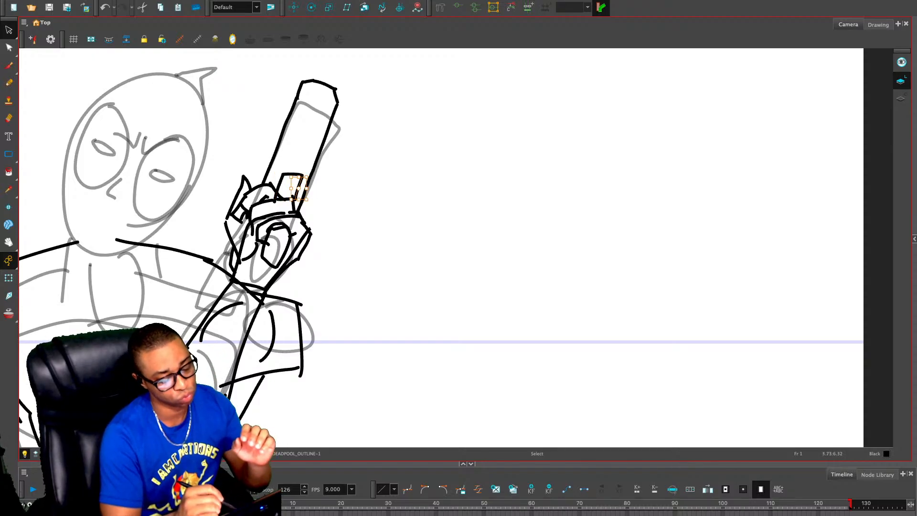
{"action": "left_click_drag", "start_coordinate": [299, 187], "coordinate": [279, 188]}
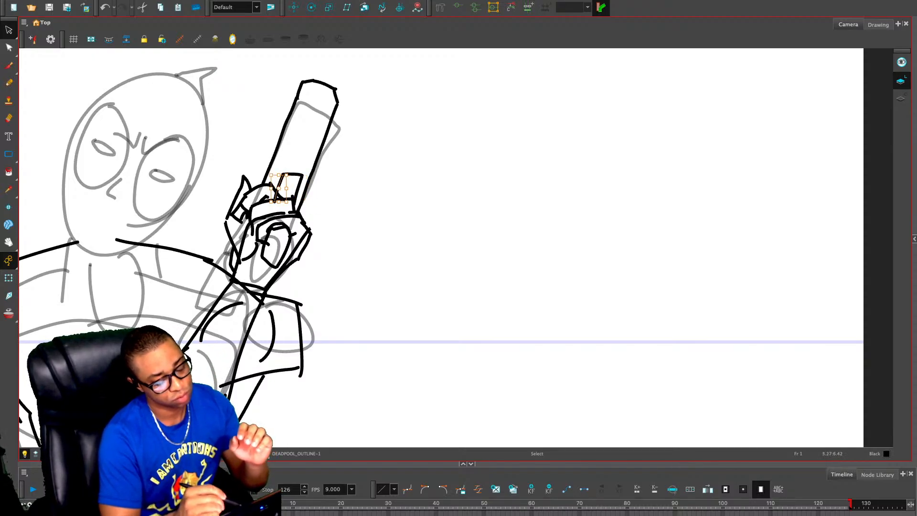
Draw the barrel's muzzle face with a small oval hole and two long lines along its left side
{"action": "key", "text": "alt+/"}
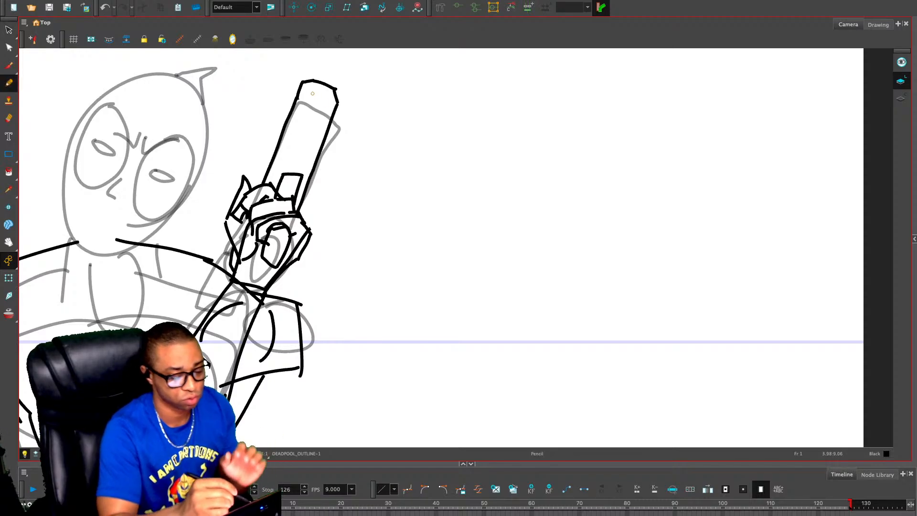
{"action": "mouse_move", "coordinate": [302, 83]}
{"action": "left_mouse_down"}
{"action": "mouse_move", "coordinate": [307, 101]}
{"action": "mouse_move", "coordinate": [333, 106]}
{"action": "mouse_move", "coordinate": [317, 88]}
{"action": "mouse_move", "coordinate": [328, 97]}
{"action": "mouse_move", "coordinate": [312, 103]}
{"action": "mouse_move", "coordinate": [270, 195]}
{"action": "left_mouse_up"}
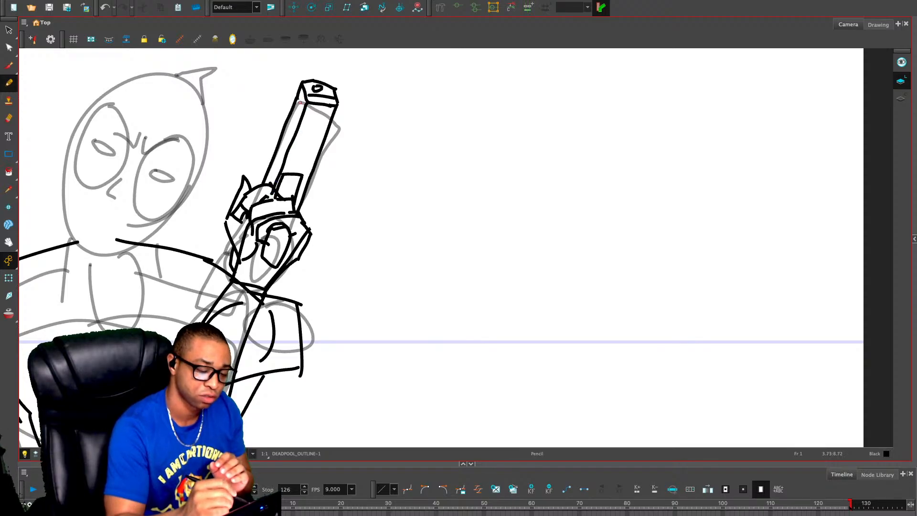
{"action": "left_click_drag", "start_coordinate": [303, 98], "coordinate": [272, 168]}
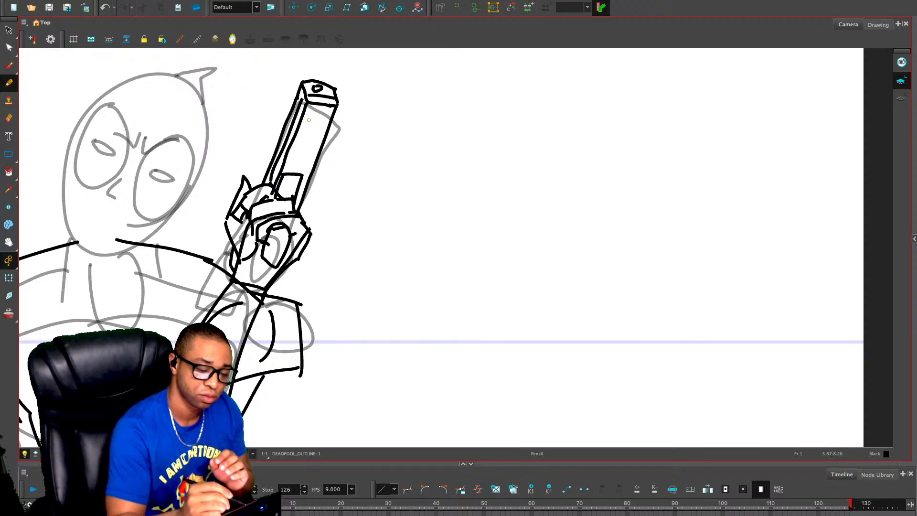
Add short cross lines down the barrel's front face and thicken out the left edge of the oval shape in the hand
{"action": "mouse_move", "coordinate": [305, 116]}
{"action": "left_mouse_down"}
{"action": "mouse_move", "coordinate": [329, 122]}
{"action": "mouse_move", "coordinate": [319, 140]}
{"action": "left_mouse_up"}
{"action": "left_click_drag", "start_coordinate": [289, 153], "coordinate": [314, 157]}
{"action": "left_click_drag", "start_coordinate": [288, 166], "coordinate": [311, 170]}
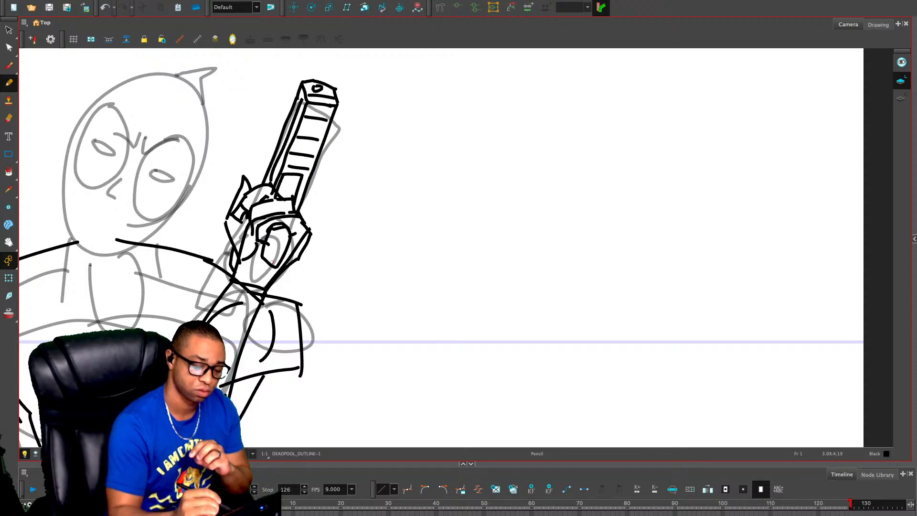
{"action": "mouse_move", "coordinate": [274, 266]}
{"action": "left_mouse_down"}
{"action": "mouse_move", "coordinate": [256, 265]}
{"action": "mouse_move", "coordinate": [259, 238]}
{"action": "left_mouse_up"}
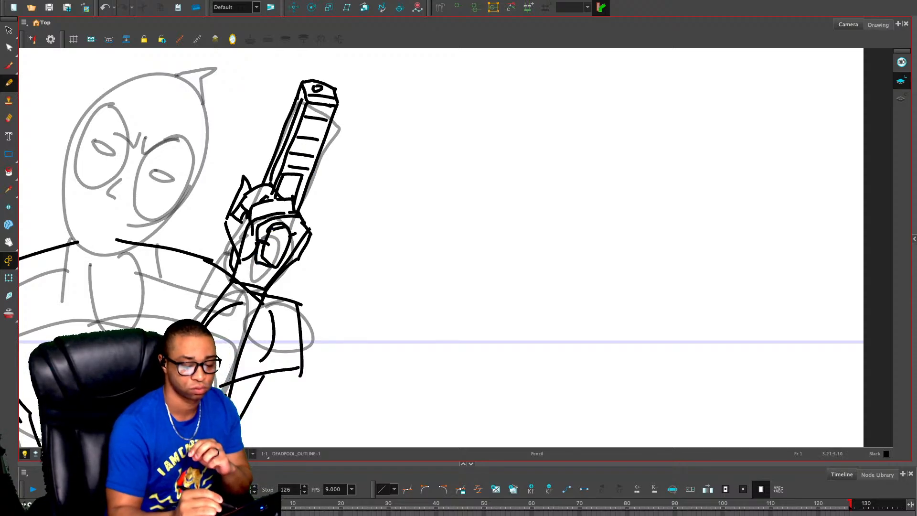
Select all the lines of the detailed gun barrel and rotate them slightly clockwise over the rough gun
{"action": "key", "text": "alt+s"}
{"action": "mouse_move", "coordinate": [333, 67]}
{"action": "left_mouse_down"}
{"action": "mouse_move", "coordinate": [268, 157]}
{"action": "mouse_move", "coordinate": [349, 98]}
{"action": "mouse_move", "coordinate": [334, 68]}
{"action": "left_mouse_up"}
{"action": "left_click_drag", "start_coordinate": [290, 199], "coordinate": [290, 198]}
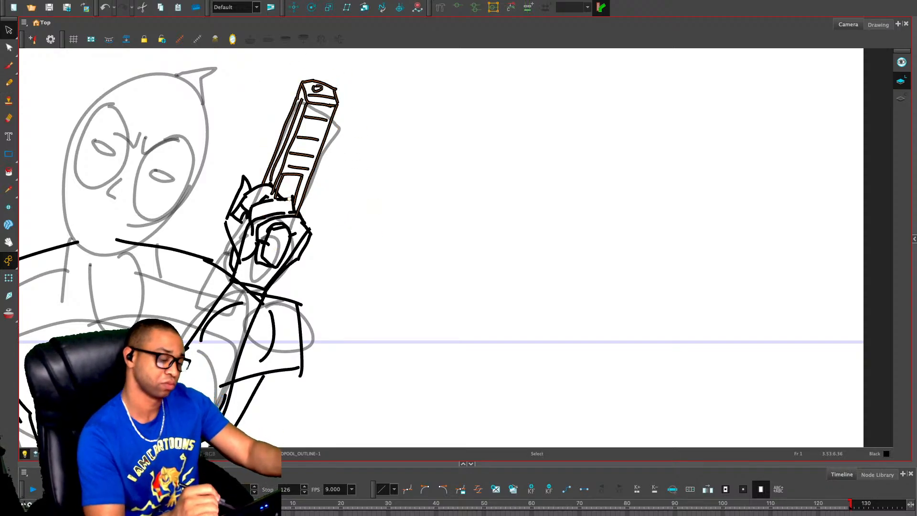
{"action": "left_click_drag", "start_coordinate": [265, 237], "coordinate": [261, 235]}
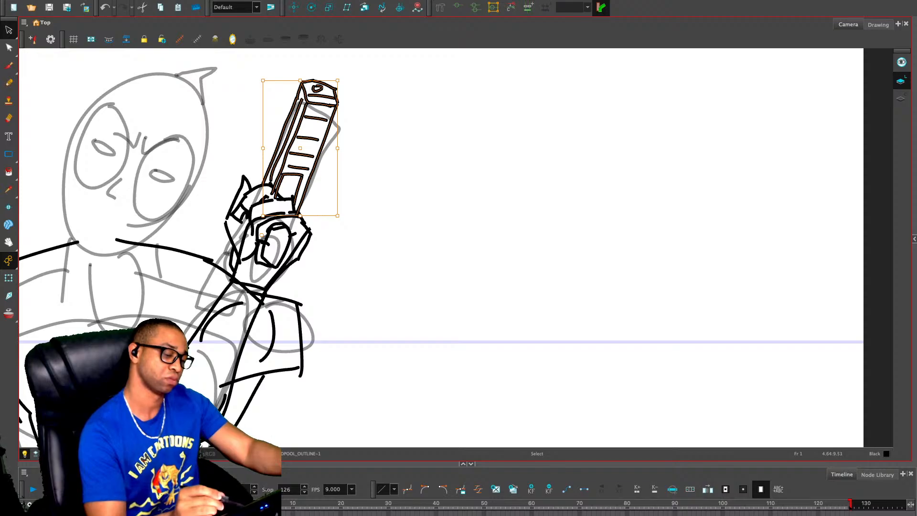
{"action": "left_click_drag", "start_coordinate": [341, 77], "coordinate": [349, 81]}
{"action": "left_click", "coordinate": [399, 172]}
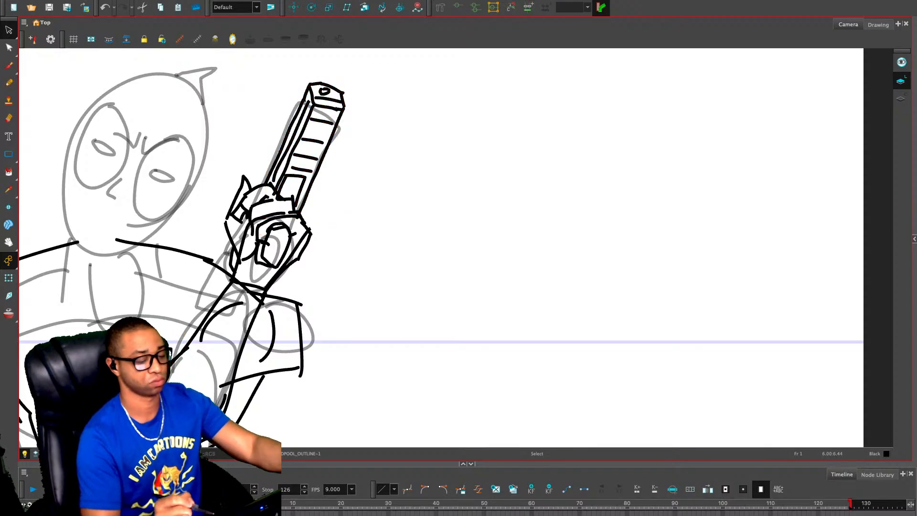
Draw the left side of the neck as a slightly slanted line from the jaw down past the shoulder line
{"action": "key", "text": "1"}
{"action": "key", "text": "1"}
{"action": "key", "text": "1"}
{"action": "key", "text": "1"}
{"action": "key", "text": "2"}
{"action": "key", "text": "2"}
{"action": "left_click_drag", "start_coordinate": [303, 179], "coordinate": [362, 129]}
{"action": "key", "text": "alt+slash"}
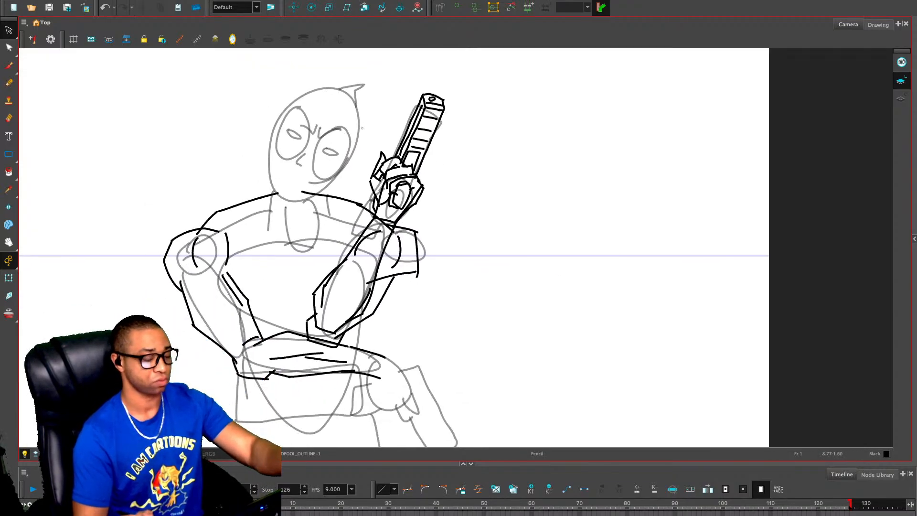
{"action": "left_click_drag", "start_coordinate": [269, 183], "coordinate": [268, 219]}
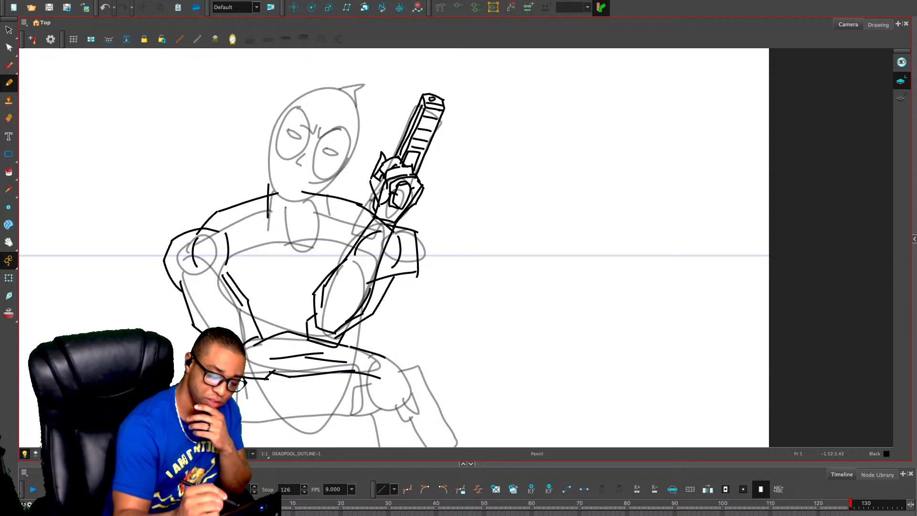
{"action": "key", "text": "ctrl+z"}
{"action": "left_click_drag", "start_coordinate": [271, 177], "coordinate": [264, 224]}
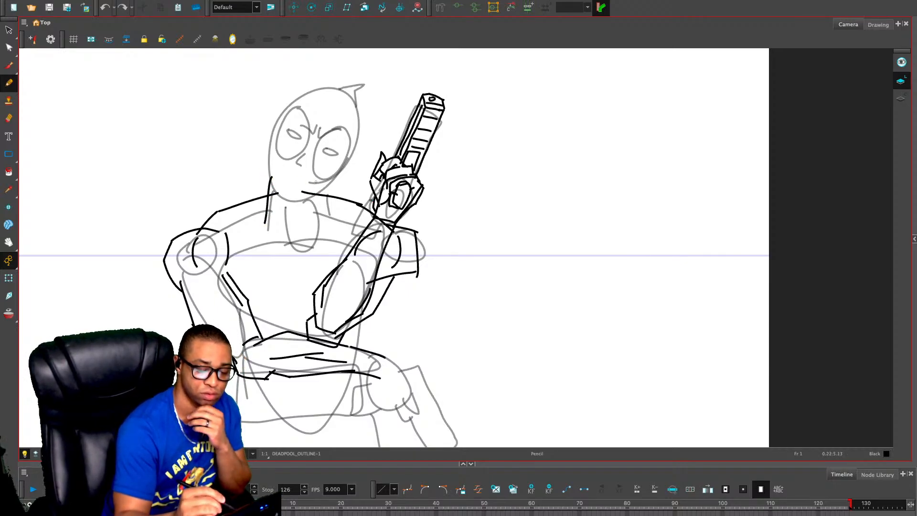
Draw the right side of the neck as a short slanted line from the jaw, undoing and retrying the stroke until it fits
{"action": "left_click_drag", "start_coordinate": [316, 182], "coordinate": [331, 229]}
{"action": "key", "text": "ctrl+z"}
{"action": "left_click_drag", "start_coordinate": [318, 181], "coordinate": [321, 221]}
{"action": "key", "text": "ctrl+z"}
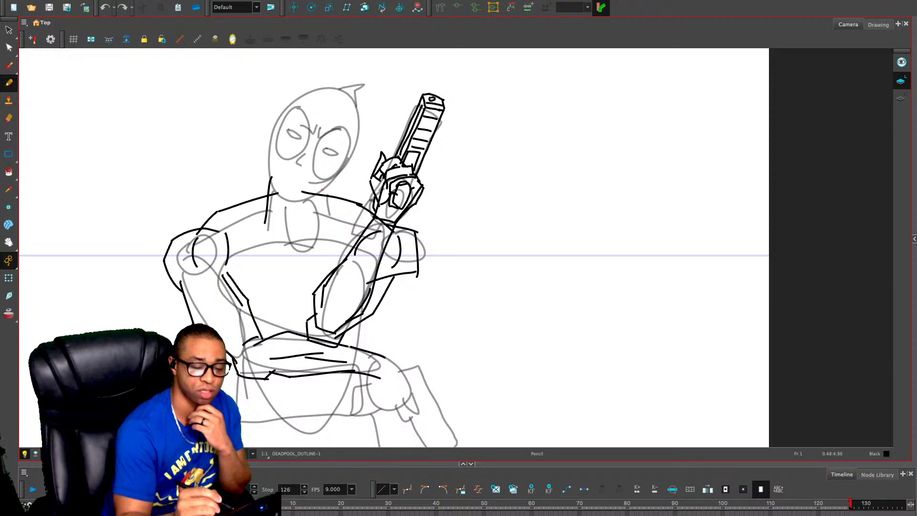
{"action": "left_click_drag", "start_coordinate": [325, 183], "coordinate": [329, 213]}
Draw the collarbone lines with a small notch in the middle and two converging neck muscle lines above it
{"action": "left_click_drag", "start_coordinate": [260, 281], "coordinate": [223, 148]}
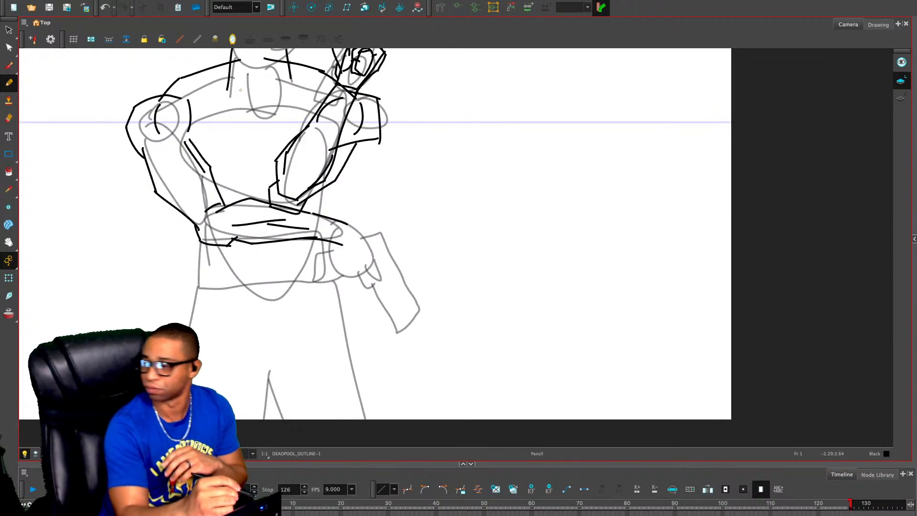
{"action": "key", "text": "ctrl+z"}
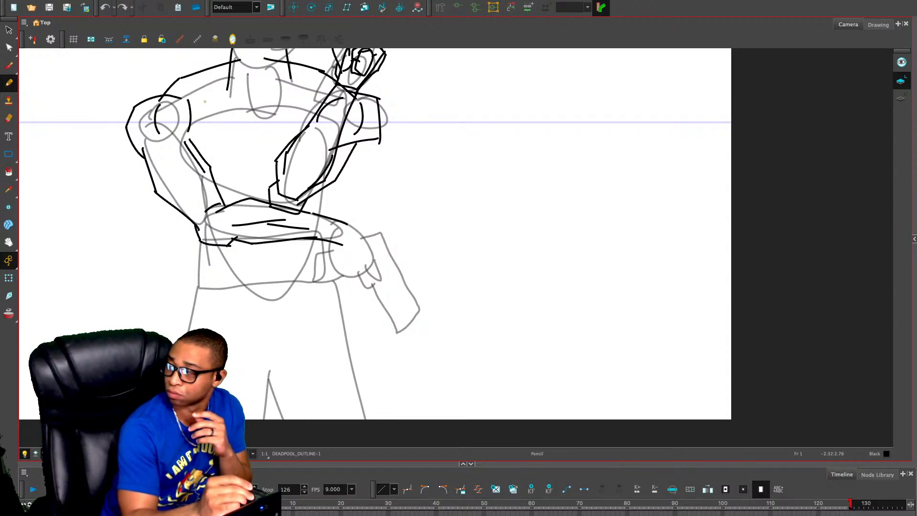
{"action": "mouse_move", "coordinate": [208, 104]}
{"action": "left_mouse_down"}
{"action": "mouse_move", "coordinate": [260, 115]}
{"action": "mouse_move", "coordinate": [329, 98]}
{"action": "left_mouse_up"}
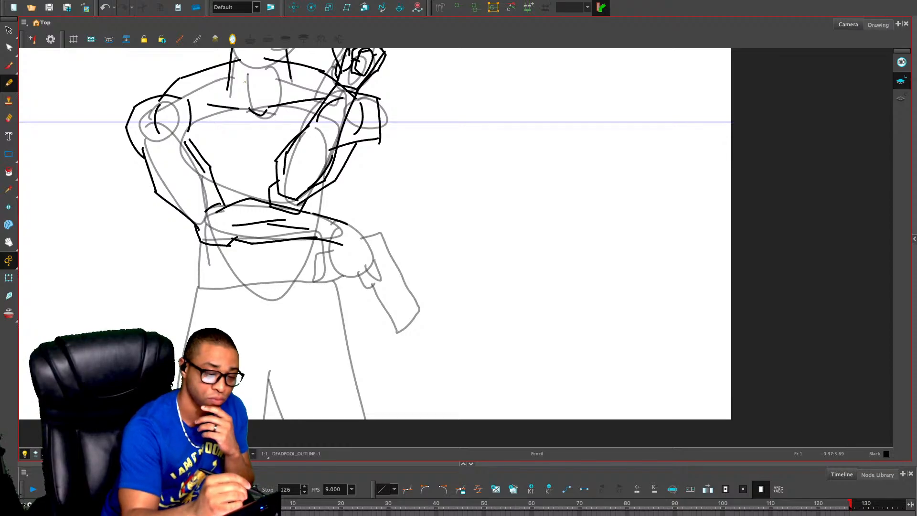
{"action": "left_click_drag", "start_coordinate": [245, 67], "coordinate": [255, 100]}
{"action": "left_click_drag", "start_coordinate": [276, 66], "coordinate": [266, 97]}
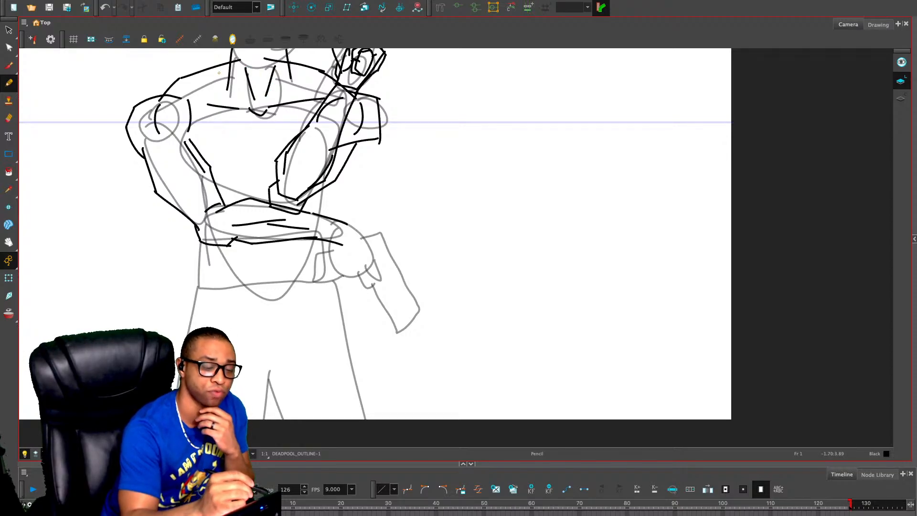
Delete the left shoulder line running from the neck to the upper arm
{"action": "key", "text": "1"}
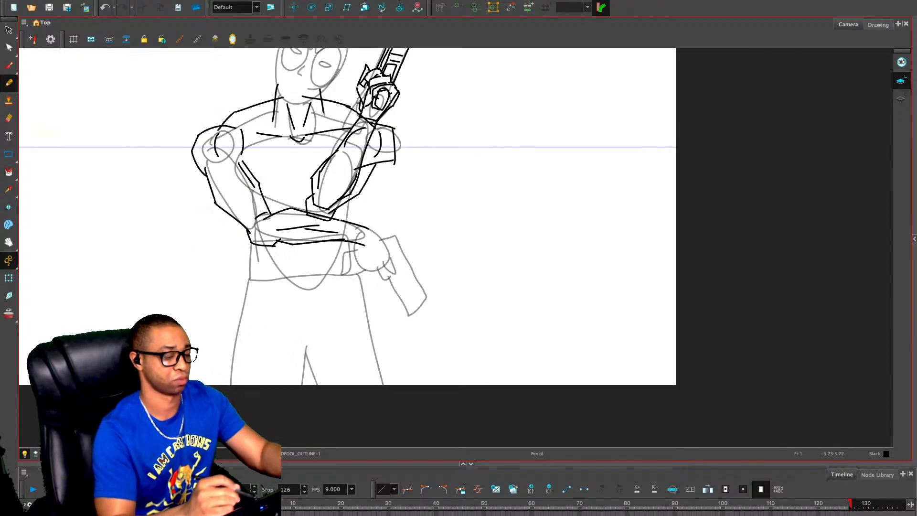
{"action": "left_click_drag", "start_coordinate": [258, 166], "coordinate": [280, 282]}
{"action": "scroll", "coordinate": [393, 250], "scroll_direction": "up", "scroll_amount": 2}
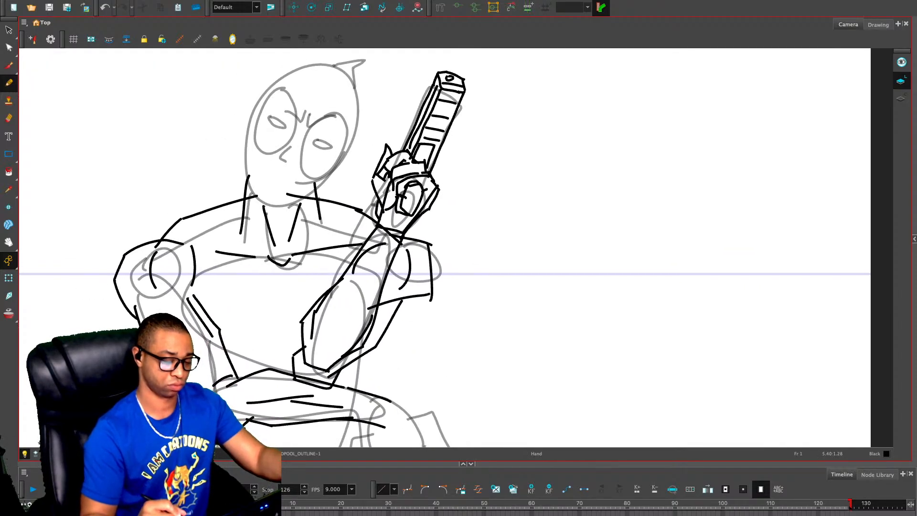
{"action": "key", "text": "alt+s"}
{"action": "left_click_drag", "start_coordinate": [194, 224], "coordinate": [178, 207]}
{"action": "key", "text": "Delete"}
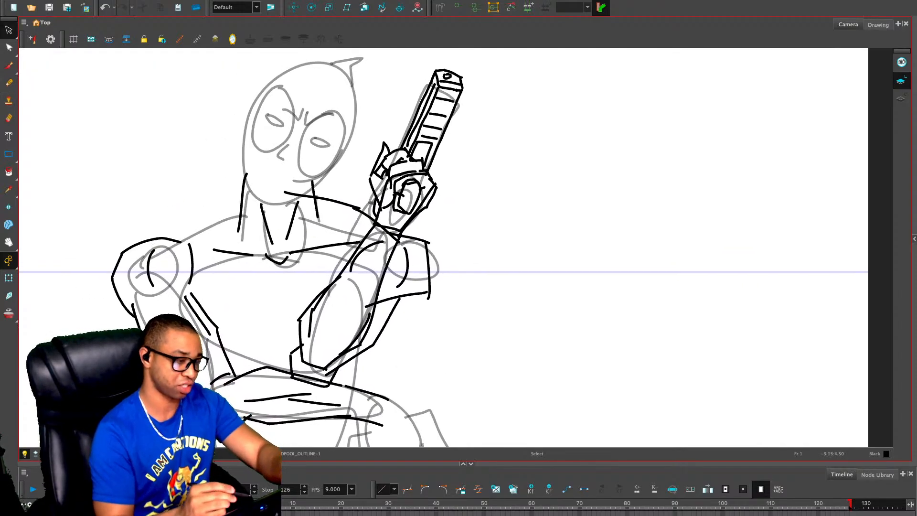
Redraw the left shoulder line as an angular slope from the upper arm to the neck, undoing unwanted strokes
{"action": "key", "text": "alt+slash"}
{"action": "mouse_move", "coordinate": [170, 241]}
{"action": "left_mouse_down"}
{"action": "mouse_move", "coordinate": [241, 193]}
{"action": "mouse_move", "coordinate": [180, 239]}
{"action": "mouse_move", "coordinate": [196, 212]}
{"action": "mouse_move", "coordinate": [246, 191]}
{"action": "left_mouse_up"}
{"action": "key", "text": "ctrl+z"}
{"action": "key", "text": "ctrl+z"}
{"action": "key", "text": "ctrl+z"}
{"action": "key", "text": "ctrl+z"}
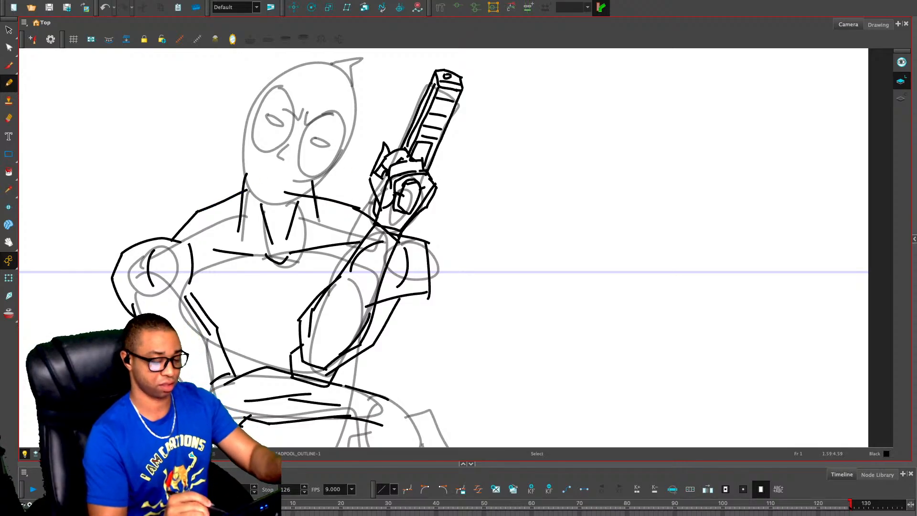
Delete the right shoulder line and redraw it as an angular slope from the neck to the raised wrist
{"action": "key", "text": "alt+s"}
{"action": "left_click", "coordinate": [354, 207]}
{"action": "key", "text": "Delete"}
{"action": "key", "text": "alt+/"}
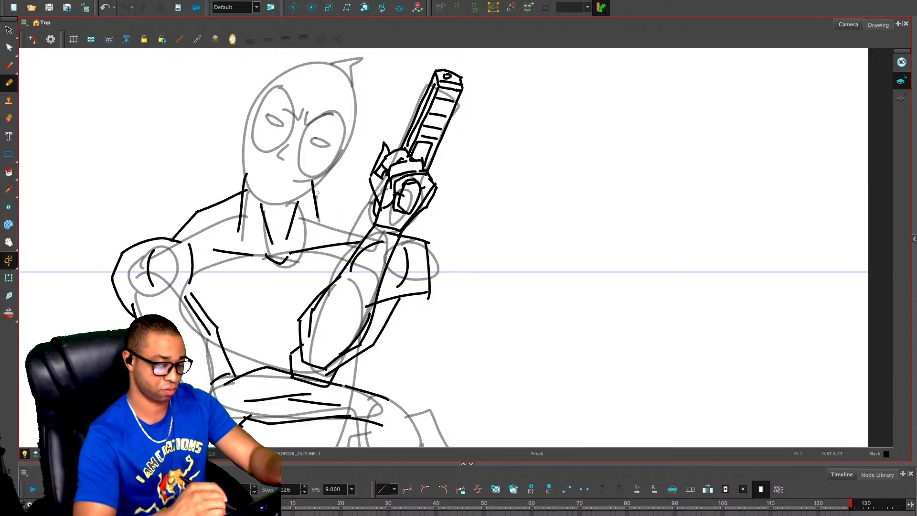
{"action": "mouse_move", "coordinate": [312, 191]}
{"action": "left_mouse_down"}
{"action": "mouse_move", "coordinate": [353, 204]}
{"action": "mouse_move", "coordinate": [382, 232]}
{"action": "mouse_move", "coordinate": [402, 175]}
{"action": "left_mouse_up"}
Add a short diagonal stroke inside each shoulder, on either side of the neck above the collarbones
{"action": "key", "text": "space"}
{"action": "left_click_drag", "start_coordinate": [272, 174], "coordinate": [259, 194]}
{"action": "left_click_drag", "start_coordinate": [360, 170], "coordinate": [380, 191]}
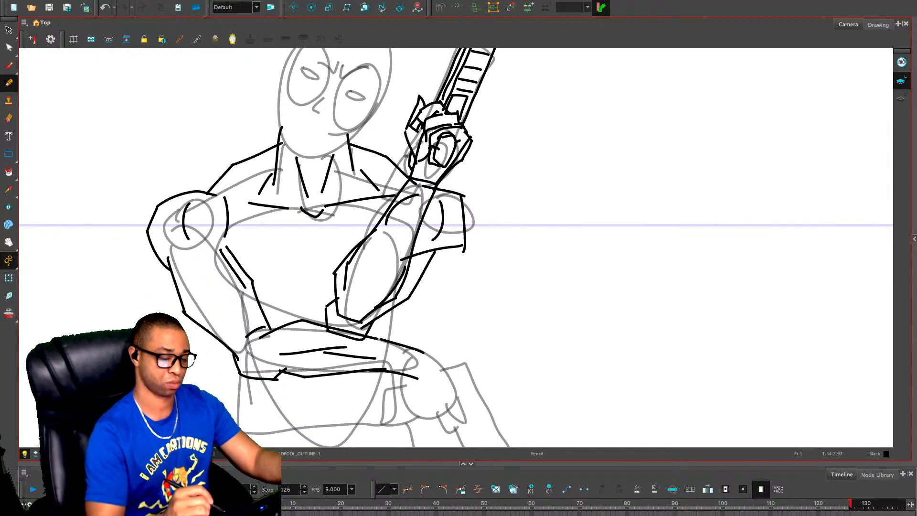
Delete the outer side lines on both sides of the neck
{"action": "key", "text": "alt+s"}
{"action": "left_click", "coordinate": [351, 155]}
{"action": "key", "text": "Delete"}
{"action": "left_click", "coordinate": [277, 157]}
{"action": "key", "text": "Delete"}
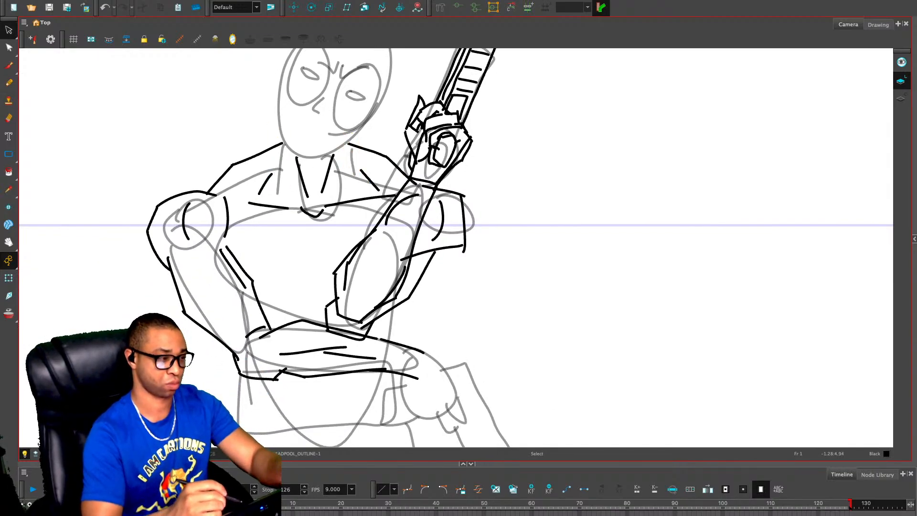
Redraw both outer neck lines longer, running from the jaw down toward the collarbones
{"action": "key", "text": "alt+/"}
{"action": "left_click_drag", "start_coordinate": [282, 134], "coordinate": [275, 193]}
{"action": "key", "text": "ctrl+z"}
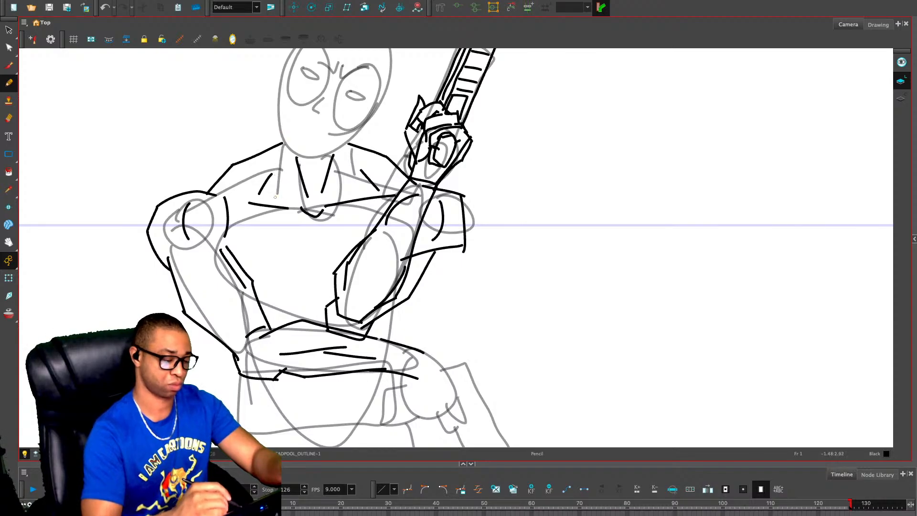
{"action": "mouse_move", "coordinate": [284, 129]}
{"action": "left_mouse_down"}
{"action": "mouse_move", "coordinate": [274, 199]}
{"action": "mouse_move", "coordinate": [285, 123]}
{"action": "left_mouse_up"}
{"action": "left_click_drag", "start_coordinate": [345, 132], "coordinate": [358, 192]}
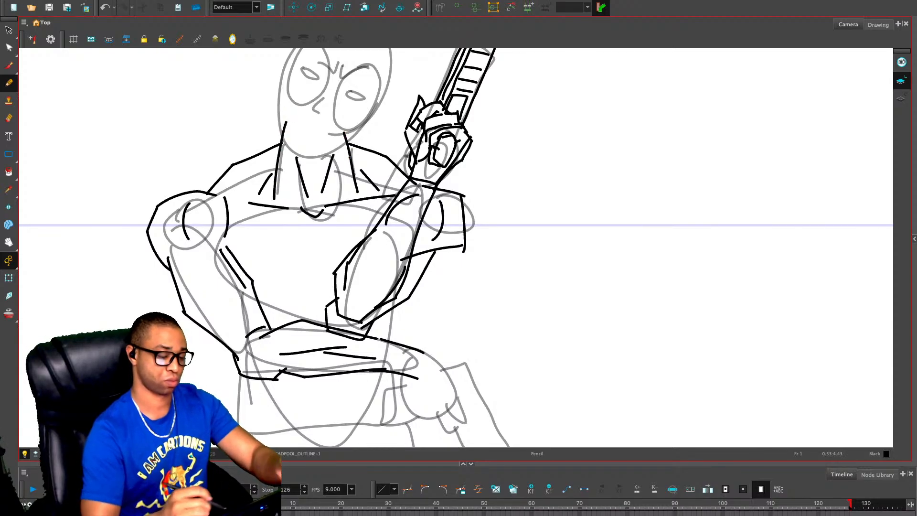
Draw a vertical centre line down the chest from just below the collarbone notch
{"action": "key", "text": "space"}
{"action": "mouse_move", "coordinate": [451, 233]}
{"action": "left_mouse_down"}
{"action": "mouse_move", "coordinate": [456, 180]}
{"action": "mouse_move", "coordinate": [476, 175]}
{"action": "left_mouse_up"}
{"action": "left_click_drag", "start_coordinate": [333, 110], "coordinate": [334, 177]}
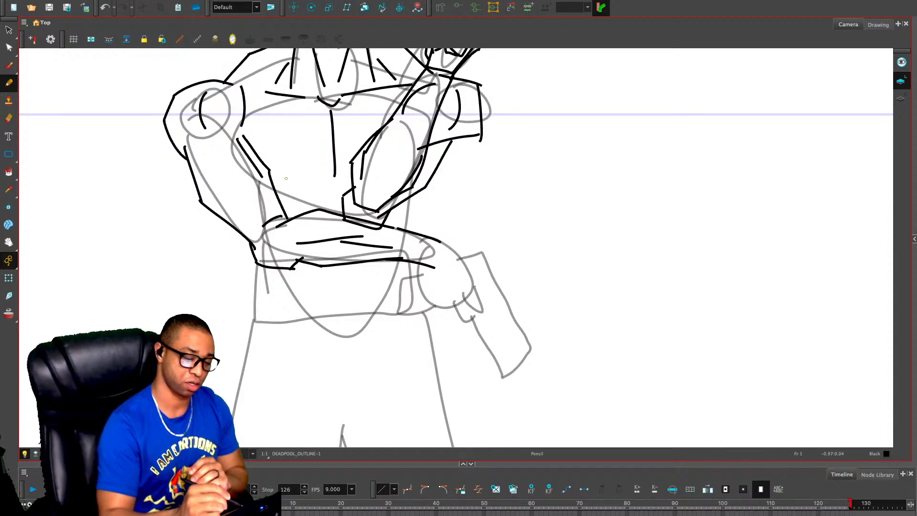
Redraw the chest centre line straighter and shorter, and draw the lower pectoral edges meeting in a small peak beneath it
{"action": "key", "text": "ctrl+z"}
{"action": "mouse_move", "coordinate": [274, 178]}
{"action": "left_mouse_down"}
{"action": "mouse_move", "coordinate": [316, 174]}
{"action": "mouse_move", "coordinate": [327, 160]}
{"action": "mouse_move", "coordinate": [347, 171]}
{"action": "left_mouse_up"}
{"action": "left_click_drag", "start_coordinate": [329, 110], "coordinate": [329, 157]}
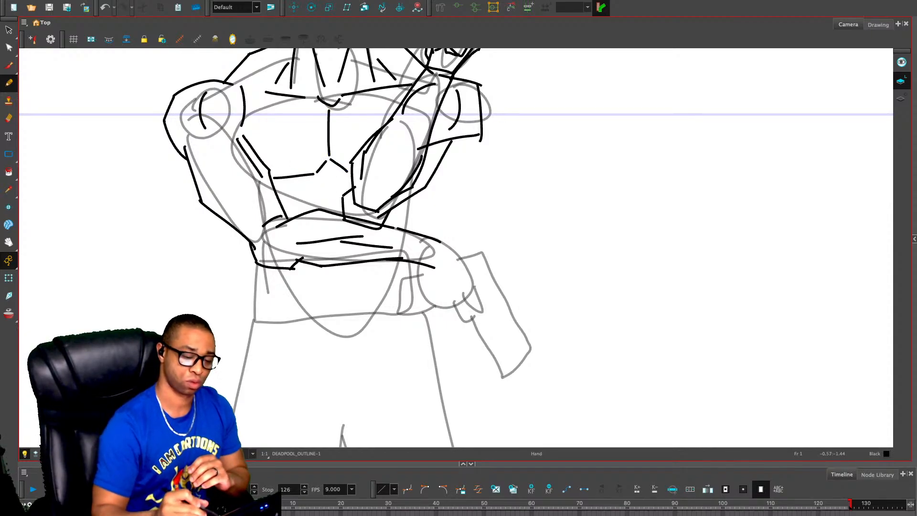
Try a curved line running from the shoulder slope down the chest to the armpit on the bent-arm side
{"action": "left_click_drag", "start_coordinate": [364, 132], "coordinate": [371, 104]}
{"action": "left_click_drag", "start_coordinate": [266, 78], "coordinate": [242, 135]}
{"action": "left_click_drag", "start_coordinate": [233, 86], "coordinate": [253, 191]}
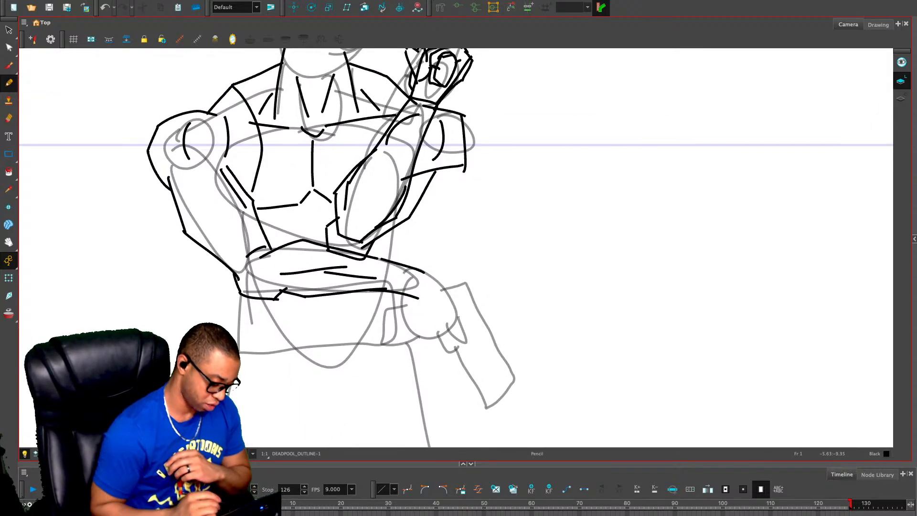
Hide the rough sketch layer to check the clean outline alone, and show it again
{"action": "left_click_drag", "start_coordinate": [467, 464], "coordinate": [467, 399]}
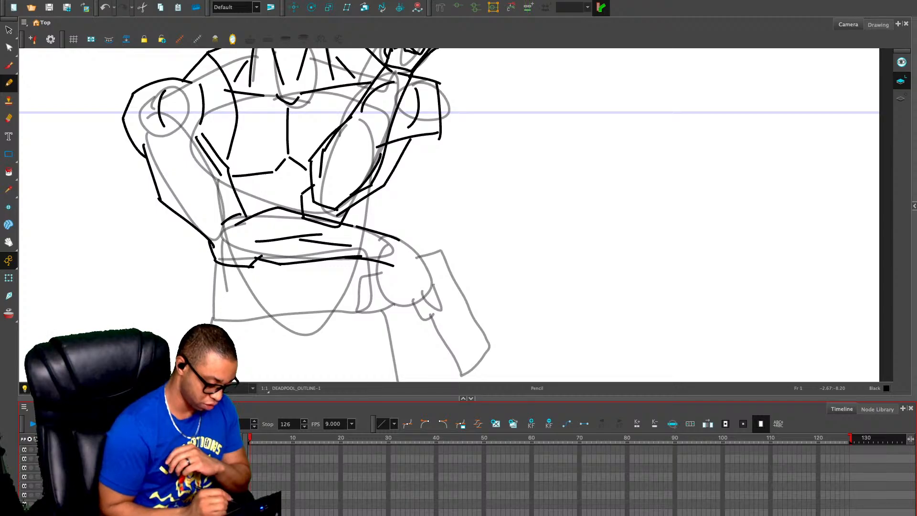
{"action": "left_click", "coordinate": [24, 504]}
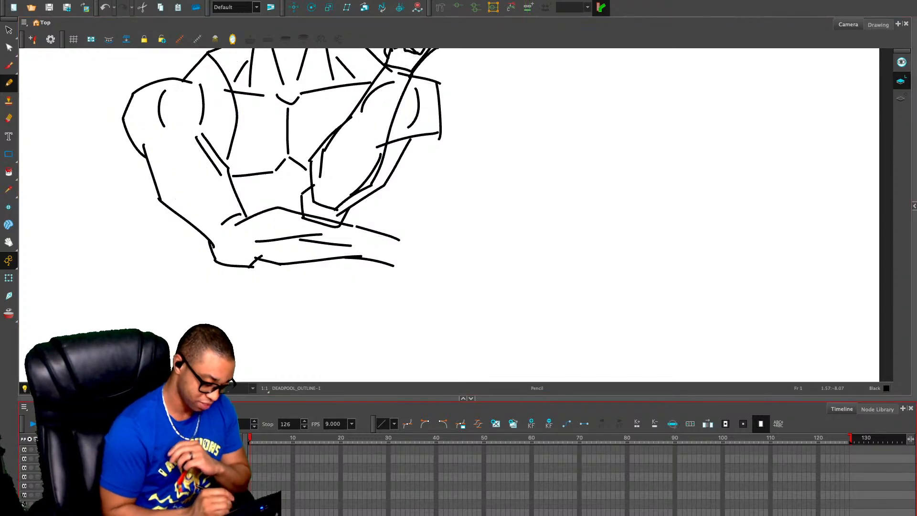
{"action": "left_click", "coordinate": [24, 504]}
{"action": "left_click", "coordinate": [472, 398]}
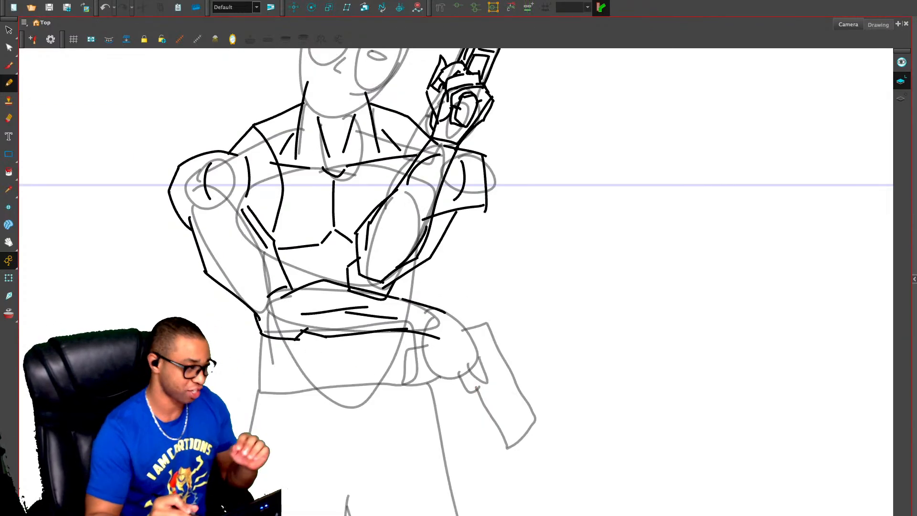
Undo the curved line running from the shoulder to the armpit
{"action": "mouse_move", "coordinate": [335, 173]}
{"action": "left_mouse_down"}
{"action": "mouse_move", "coordinate": [453, 261]}
{"action": "mouse_move", "coordinate": [488, 258]}
{"action": "left_mouse_up"}
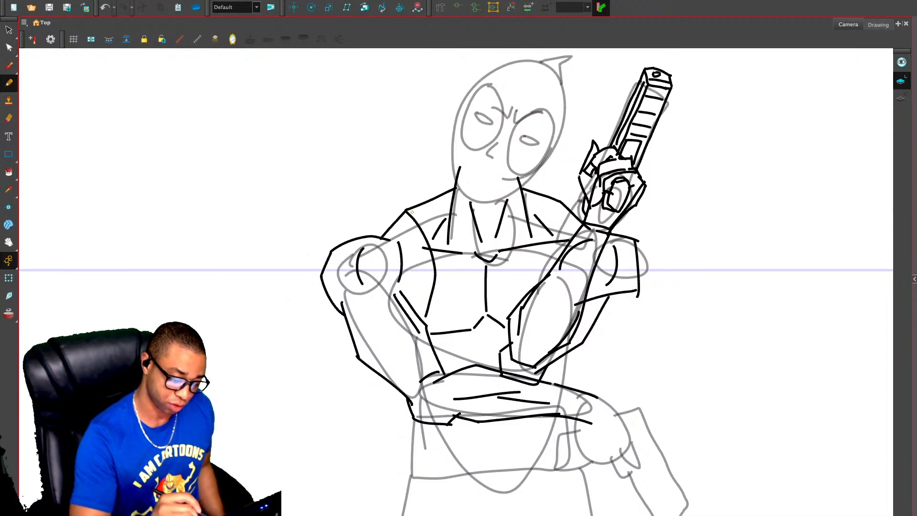
{"action": "key", "text": "ctrl+z"}
{"action": "key", "text": "ctrl+z"}
{"action": "key", "text": "ctrl+z"}
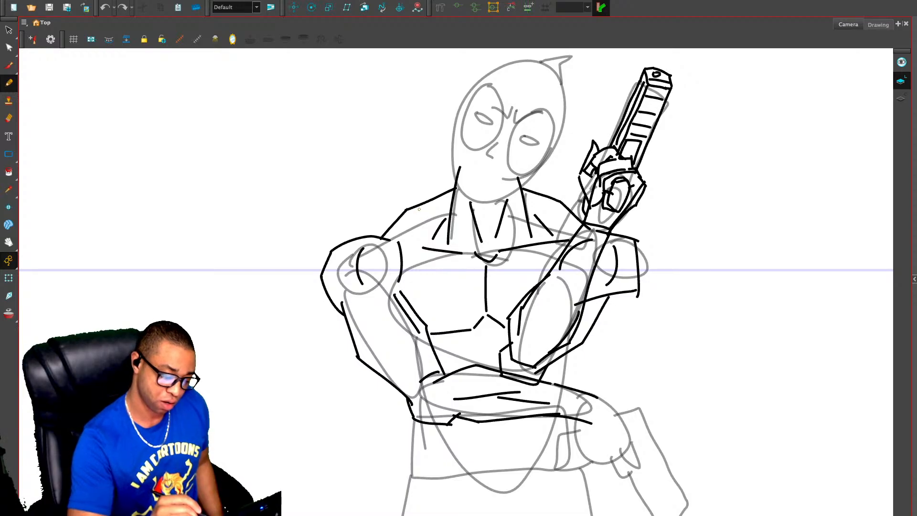
Draw the angular shoulder strap over the chest with an inner parallel line and short connecting straps below the armpit
{"action": "mouse_move", "coordinate": [420, 207]}
{"action": "left_mouse_down"}
{"action": "mouse_move", "coordinate": [439, 247]}
{"action": "mouse_move", "coordinate": [446, 300]}
{"action": "left_mouse_up"}
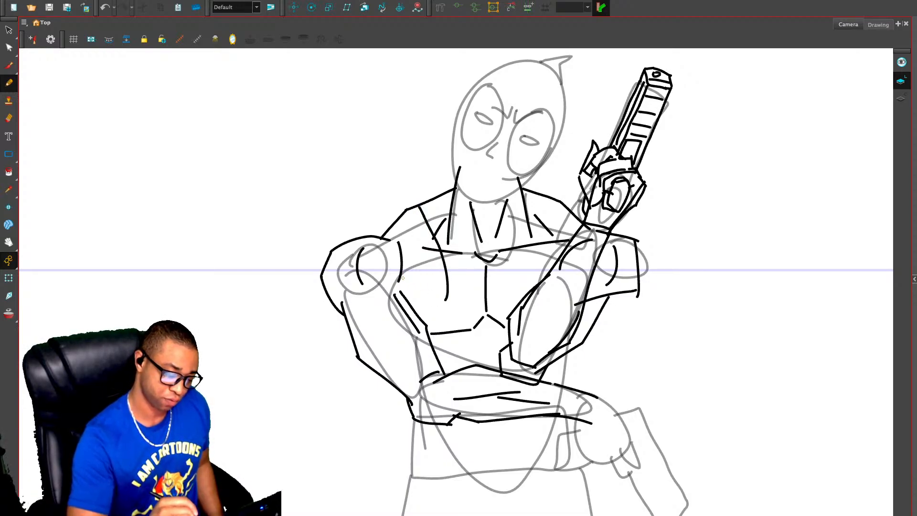
{"action": "mouse_move", "coordinate": [403, 280]}
{"action": "left_mouse_down"}
{"action": "mouse_move", "coordinate": [448, 296]}
{"action": "mouse_move", "coordinate": [428, 327]}
{"action": "left_mouse_up"}
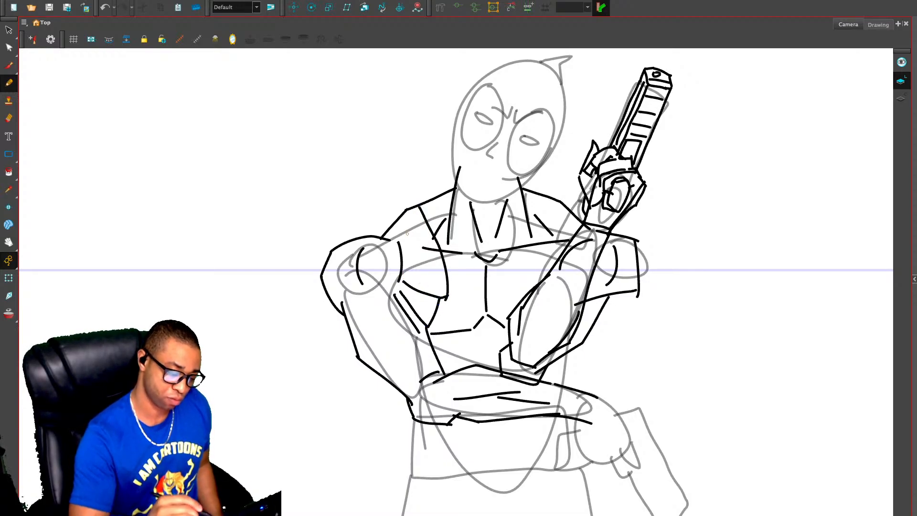
{"action": "mouse_move", "coordinate": [396, 230]}
{"action": "left_mouse_down"}
{"action": "mouse_move", "coordinate": [438, 285]}
{"action": "mouse_move", "coordinate": [413, 216]}
{"action": "left_mouse_up"}
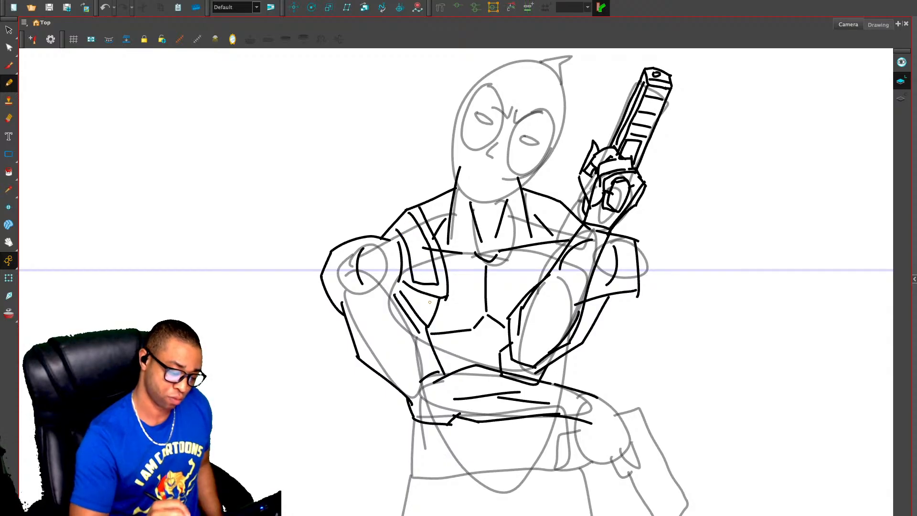
{"action": "left_click_drag", "start_coordinate": [433, 300], "coordinate": [425, 320]}
{"action": "left_click_drag", "start_coordinate": [412, 289], "coordinate": [402, 302]}
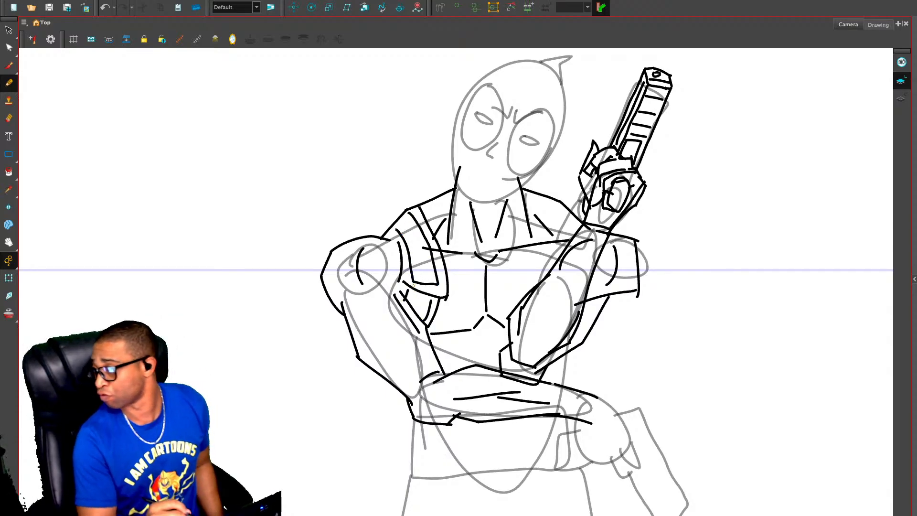
Draw a tall pouch at the hip below the bent elbow, with inner panel lines and an angled bottom edge
{"action": "left_click_drag", "start_coordinate": [527, 364], "coordinate": [504, 189]}
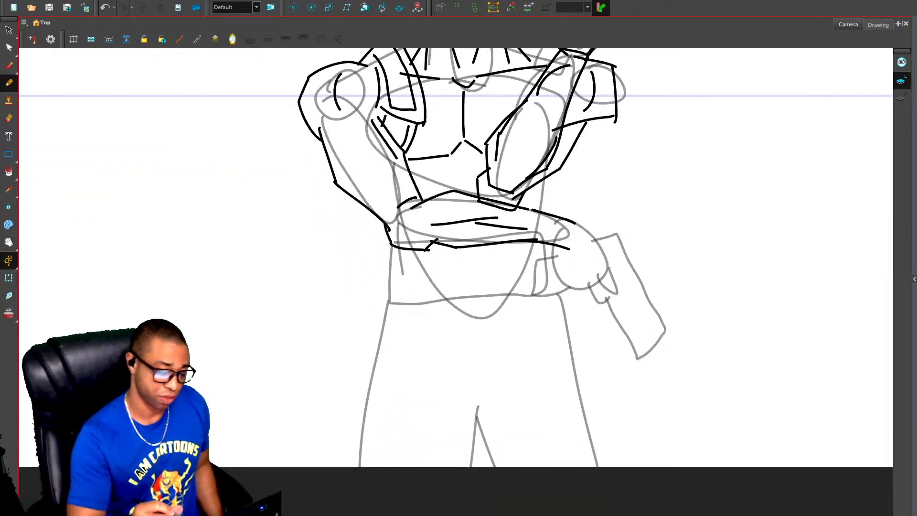
{"action": "mouse_move", "coordinate": [387, 229]}
{"action": "left_mouse_down"}
{"action": "mouse_move", "coordinate": [367, 316]}
{"action": "mouse_move", "coordinate": [412, 321]}
{"action": "mouse_move", "coordinate": [418, 251]}
{"action": "left_mouse_up"}
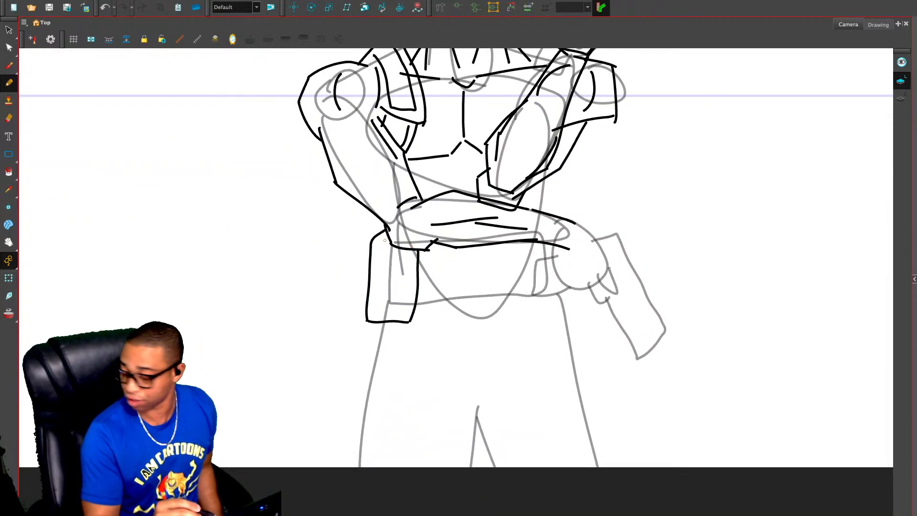
{"action": "mouse_move", "coordinate": [370, 296]}
{"action": "left_mouse_down"}
{"action": "mouse_move", "coordinate": [405, 294]}
{"action": "mouse_move", "coordinate": [405, 258]}
{"action": "mouse_move", "coordinate": [405, 294]}
{"action": "left_mouse_up"}
{"action": "key", "text": "ctrl+z"}
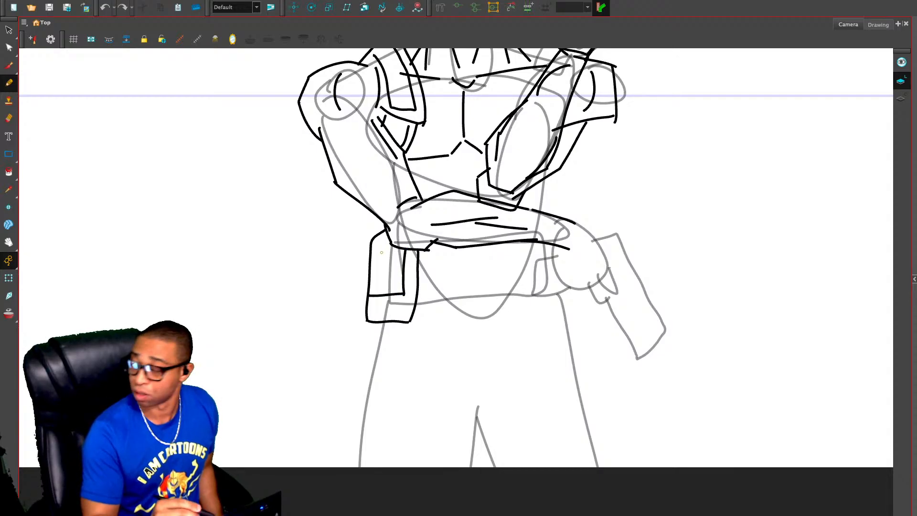
{"action": "mouse_move", "coordinate": [387, 234]}
{"action": "left_mouse_down"}
{"action": "mouse_move", "coordinate": [386, 294]}
{"action": "mouse_move", "coordinate": [407, 320]}
{"action": "mouse_move", "coordinate": [368, 319]}
{"action": "mouse_move", "coordinate": [375, 309]}
{"action": "mouse_move", "coordinate": [367, 311]}
{"action": "mouse_move", "coordinate": [392, 308]}
{"action": "left_mouse_up"}
{"action": "key", "text": "ctrl+z"}
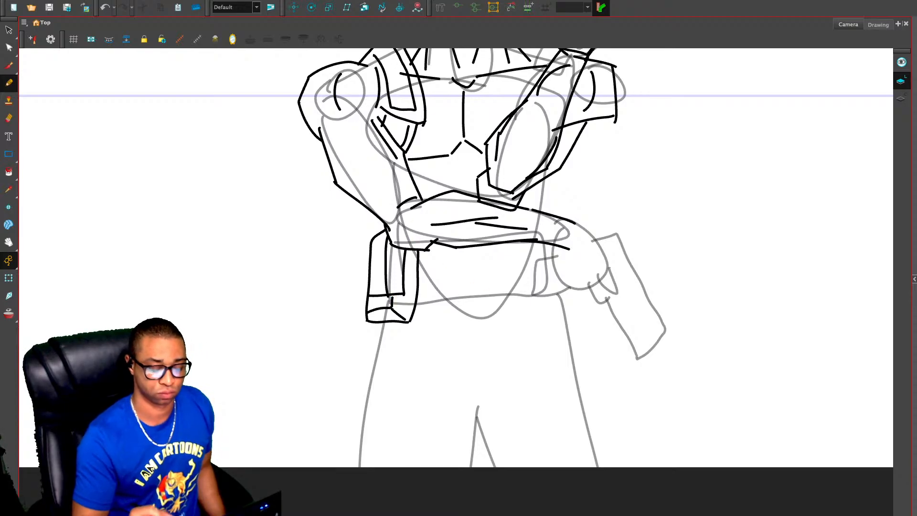
Draw a matching slanted pouch at the opposite hip beneath the wrist, with inner panel lines and a bottom edge
{"action": "mouse_move", "coordinate": [535, 233]}
{"action": "left_mouse_down"}
{"action": "mouse_move", "coordinate": [432, 236]}
{"action": "mouse_move", "coordinate": [441, 311]}
{"action": "mouse_move", "coordinate": [458, 320]}
{"action": "mouse_move", "coordinate": [482, 315]}
{"action": "mouse_move", "coordinate": [466, 233]}
{"action": "mouse_move", "coordinate": [446, 220]}
{"action": "mouse_move", "coordinate": [433, 246]}
{"action": "left_mouse_up"}
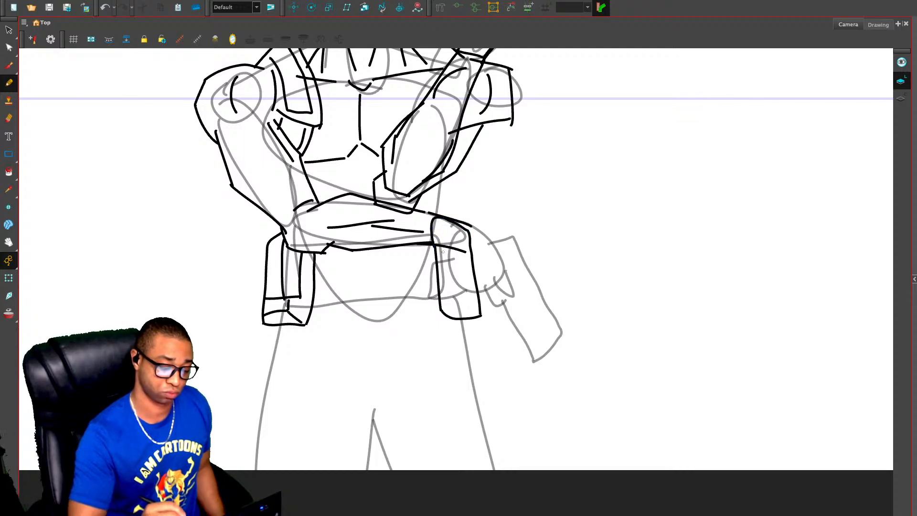
{"action": "left_click_drag", "start_coordinate": [442, 285], "coordinate": [474, 282]}
{"action": "key", "text": "ctrl+z"}
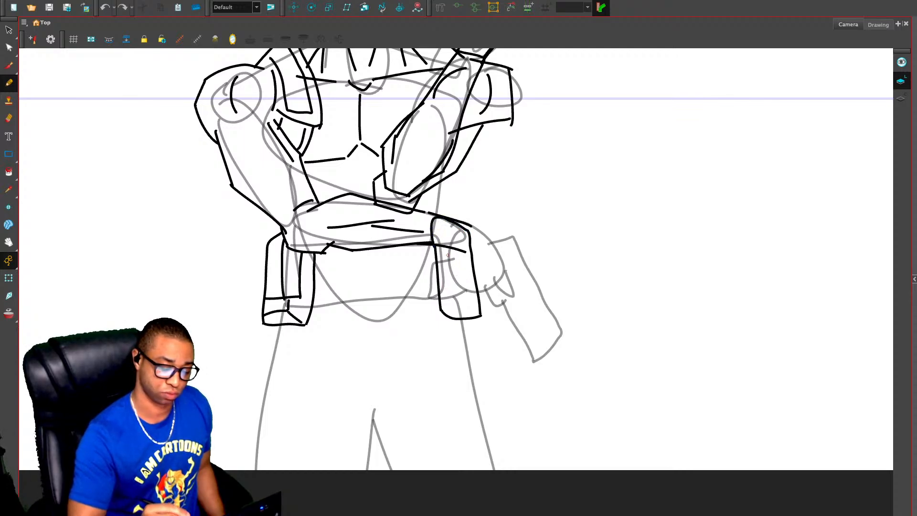
{"action": "mouse_move", "coordinate": [449, 247]}
{"action": "left_mouse_down"}
{"action": "mouse_move", "coordinate": [463, 297]}
{"action": "mouse_move", "coordinate": [478, 291]}
{"action": "mouse_move", "coordinate": [462, 314]}
{"action": "mouse_move", "coordinate": [482, 315]}
{"action": "mouse_move", "coordinate": [461, 308]}
{"action": "left_mouse_up"}
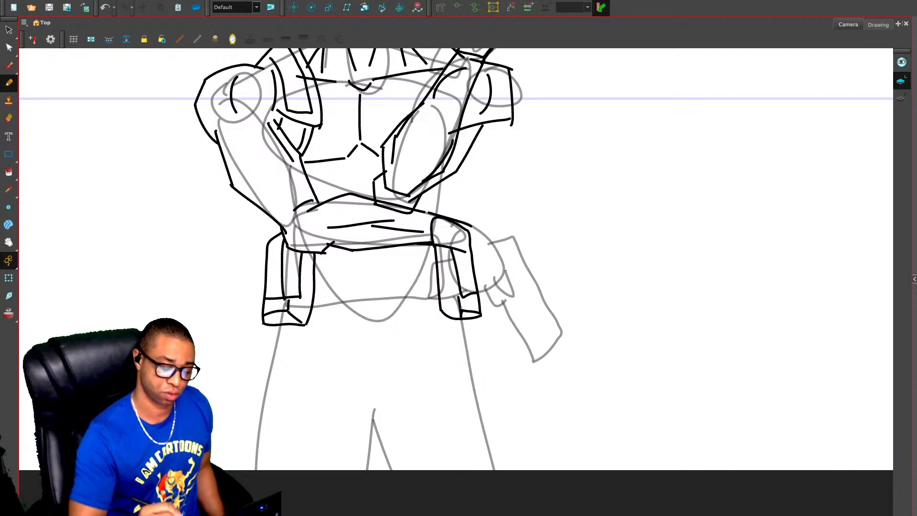
{"action": "left_click_drag", "start_coordinate": [461, 255], "coordinate": [464, 292]}
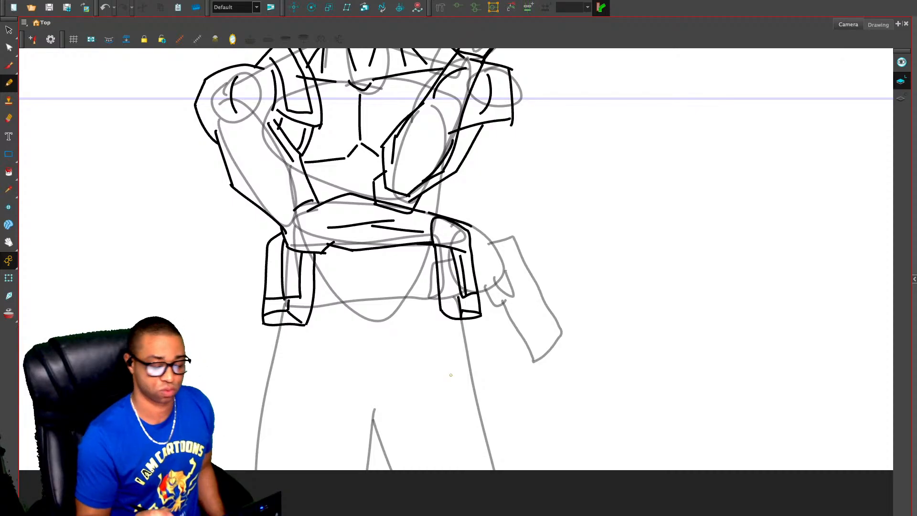
Draw the crotch with a short curved base line and two converging lines coming down from the hips
{"action": "scroll", "coordinate": [451, 375], "scroll_direction": "down", "scroll_amount": 4}
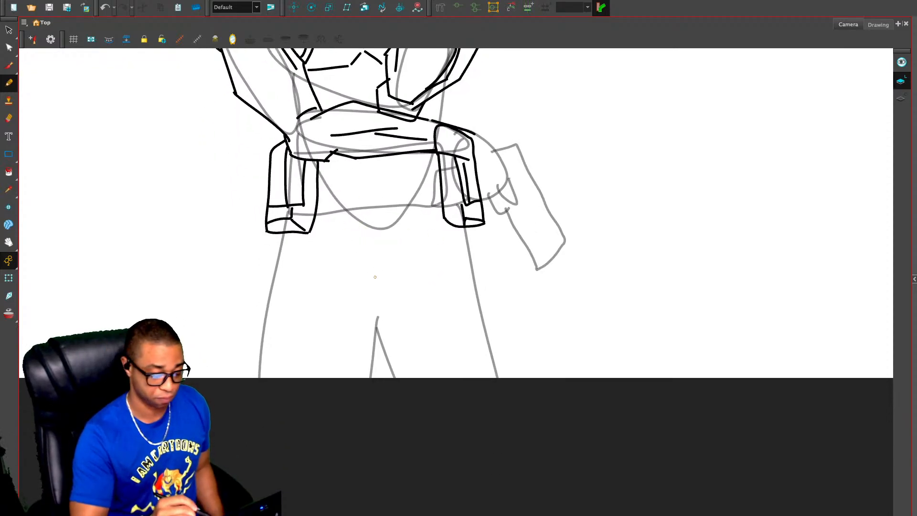
{"action": "left_click_drag", "start_coordinate": [366, 270], "coordinate": [400, 274]}
{"action": "key", "text": "ctrl+z"}
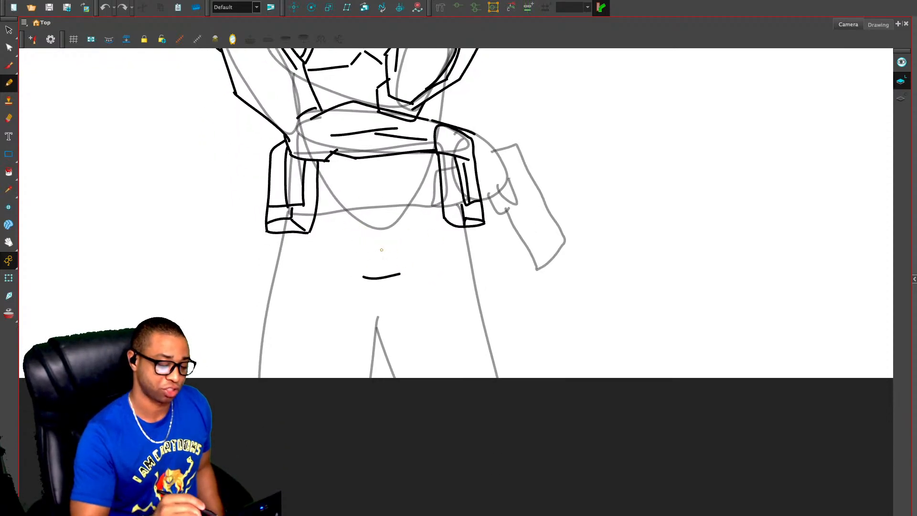
{"action": "left_click_drag", "start_coordinate": [335, 203], "coordinate": [361, 262]}
{"action": "left_click_drag", "start_coordinate": [415, 189], "coordinate": [400, 262]}
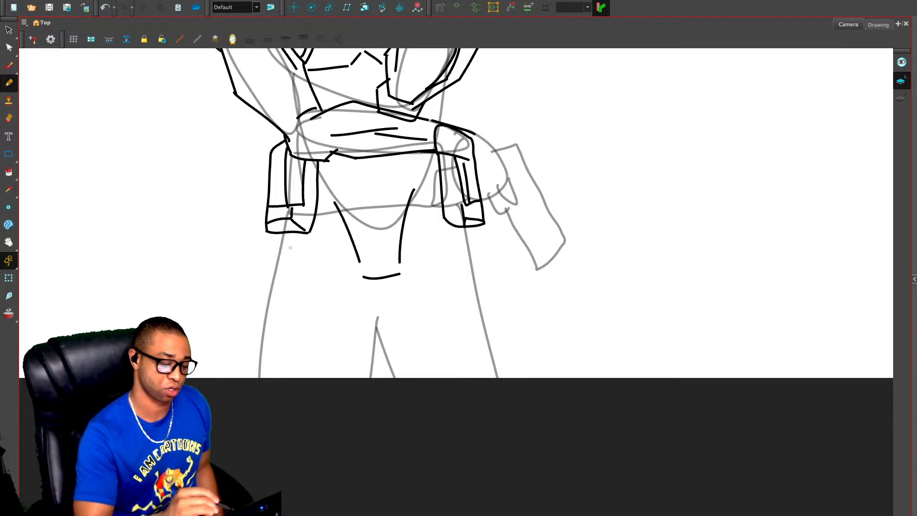
Outline the thigh under the bent-elbow side's pouch, with outer and inner edges tapering to an angular knee
{"action": "left_click_drag", "start_coordinate": [281, 234], "coordinate": [267, 377]}
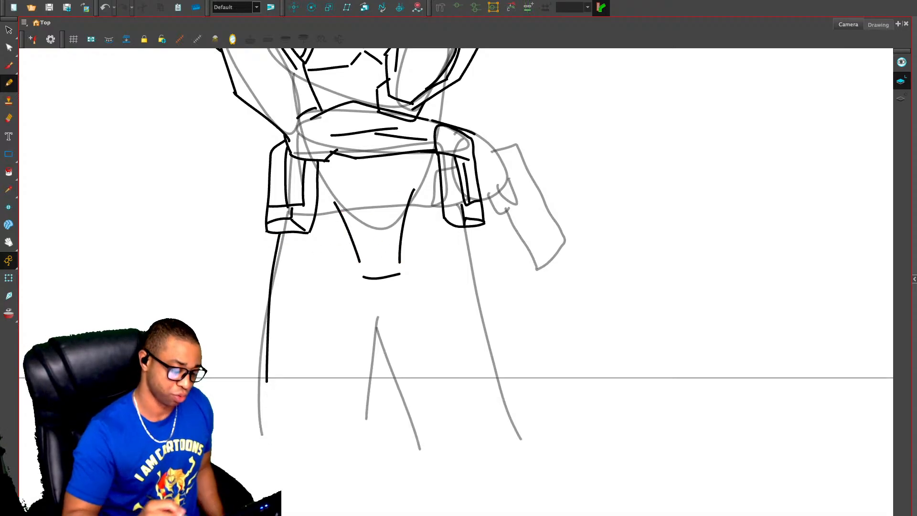
{"action": "left_click_drag", "start_coordinate": [352, 296], "coordinate": [380, 256]}
{"action": "key", "text": "ctrl+z"}
{"action": "mouse_move", "coordinate": [306, 193]}
{"action": "left_mouse_down"}
{"action": "mouse_move", "coordinate": [286, 364]}
{"action": "mouse_move", "coordinate": [308, 394]}
{"action": "mouse_move", "coordinate": [354, 387]}
{"action": "left_mouse_up"}
{"action": "mouse_move", "coordinate": [405, 240]}
{"action": "left_mouse_down"}
{"action": "mouse_move", "coordinate": [395, 339]}
{"action": "mouse_move", "coordinate": [354, 390]}
{"action": "left_mouse_up"}
Outline the other thigh with its inner edge, angular knee and an outer edge down from the pouch
{"action": "left_click_drag", "start_coordinate": [419, 237], "coordinate": [435, 362]}
{"action": "key", "text": "ctrl+z"}
{"action": "mouse_move", "coordinate": [416, 239]}
{"action": "left_mouse_down"}
{"action": "mouse_move", "coordinate": [428, 351]}
{"action": "mouse_move", "coordinate": [473, 392]}
{"action": "mouse_move", "coordinate": [514, 385]}
{"action": "mouse_move", "coordinate": [526, 349]}
{"action": "left_mouse_up"}
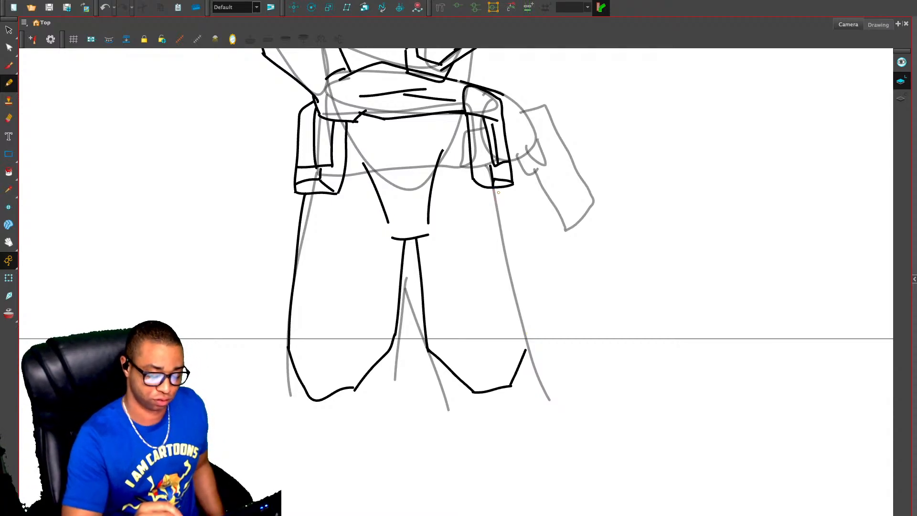
{"action": "left_click_drag", "start_coordinate": [498, 193], "coordinate": [525, 350]}
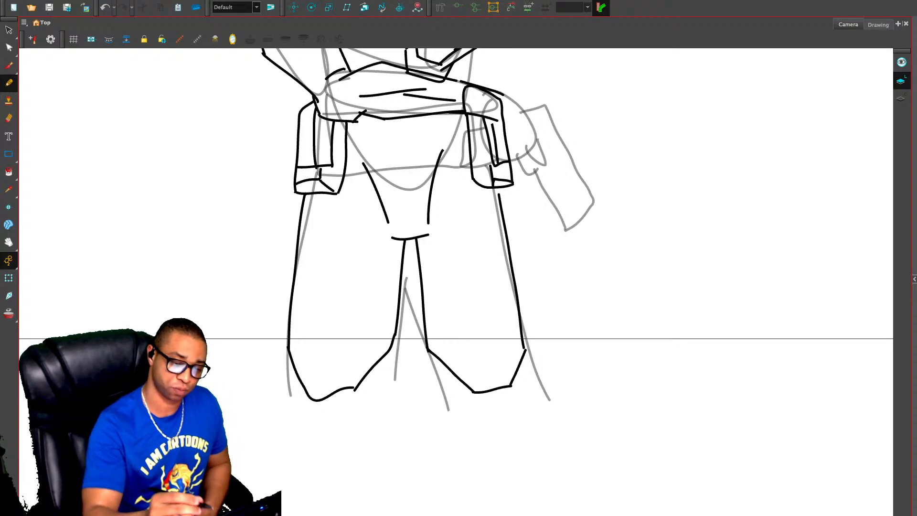
Draw the knee section below the first thigh with short side strokes and a curved lower edge
{"action": "left_click_drag", "start_coordinate": [502, 331], "coordinate": [497, 217]}
{"action": "mouse_move", "coordinate": [297, 266]}
{"action": "left_mouse_down"}
{"action": "mouse_move", "coordinate": [294, 301]}
{"action": "mouse_move", "coordinate": [340, 316]}
{"action": "left_mouse_up"}
{"action": "left_click_drag", "start_coordinate": [348, 274], "coordinate": [342, 308]}
{"action": "left_click_drag", "start_coordinate": [357, 269], "coordinate": [357, 303]}
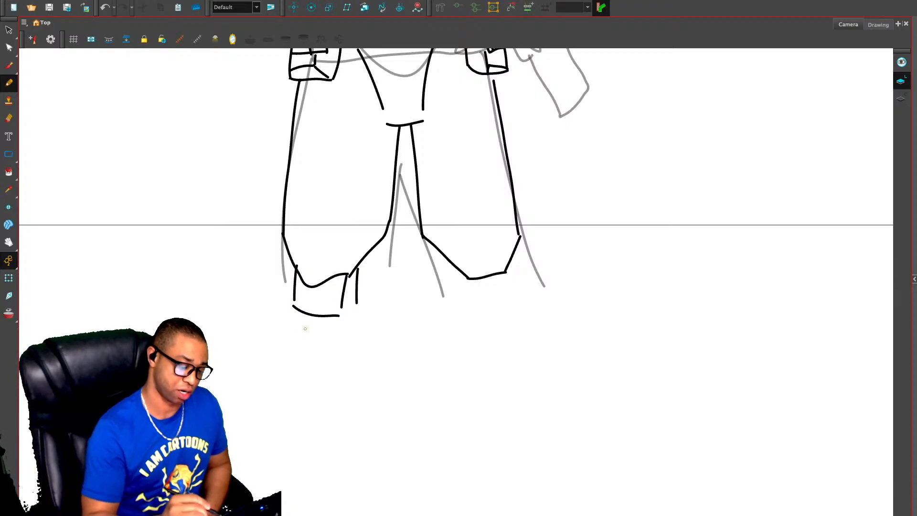
Draw the lower leg below that knee, with a tapering shin, angular calf bulges and an inner muscle line
{"action": "left_click_drag", "start_coordinate": [291, 311], "coordinate": [292, 436]}
{"action": "left_click_drag", "start_coordinate": [355, 304], "coordinate": [366, 337]}
{"action": "left_click_drag", "start_coordinate": [366, 338], "coordinate": [333, 455]}
{"action": "left_click_drag", "start_coordinate": [292, 432], "coordinate": [294, 474]}
{"action": "left_click_drag", "start_coordinate": [287, 321], "coordinate": [291, 379]}
{"action": "left_click_drag", "start_coordinate": [313, 488], "coordinate": [326, 369]}
{"action": "left_click_drag", "start_coordinate": [344, 220], "coordinate": [334, 293]}
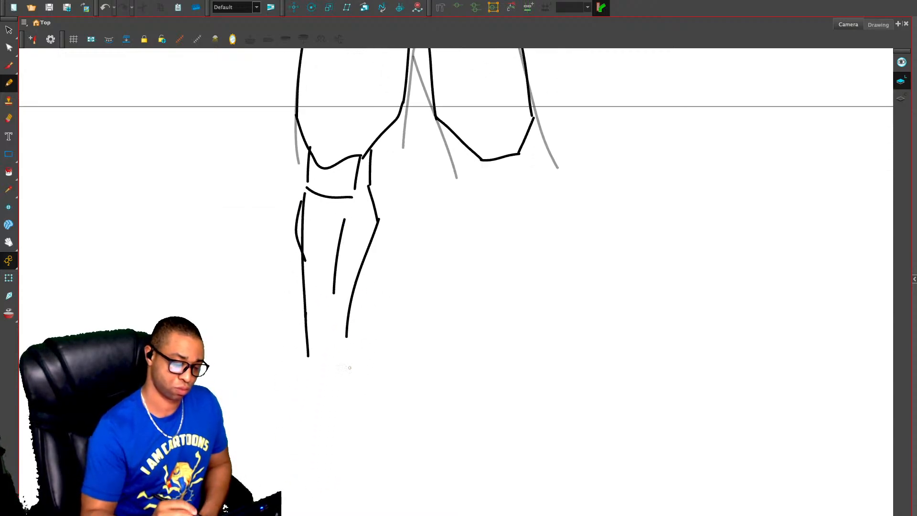
Draw the flared ankle part of the boot, with a curved lower edge and an angled heel corner
{"action": "mouse_move", "coordinate": [308, 356]}
{"action": "left_mouse_down"}
{"action": "mouse_move", "coordinate": [346, 347]}
{"action": "mouse_move", "coordinate": [346, 337]}
{"action": "mouse_move", "coordinate": [302, 364]}
{"action": "mouse_move", "coordinate": [313, 421]}
{"action": "mouse_move", "coordinate": [351, 418]}
{"action": "left_mouse_up"}
{"action": "left_click_drag", "start_coordinate": [344, 356], "coordinate": [355, 409]}
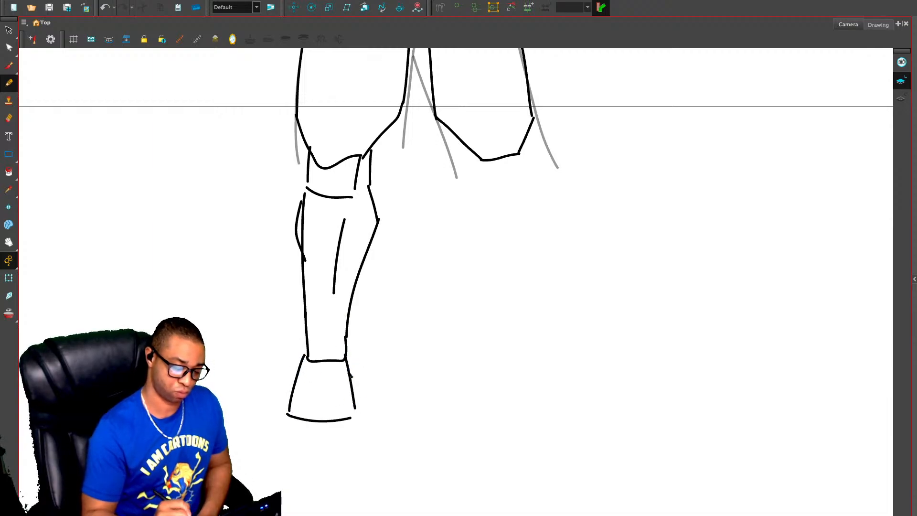
{"action": "left_click_drag", "start_coordinate": [351, 373], "coordinate": [370, 409]}
{"action": "key", "text": "ctrl+z"}
{"action": "key", "text": "ctrl+z"}
{"action": "mouse_move", "coordinate": [345, 359]}
{"action": "left_mouse_down"}
{"action": "mouse_move", "coordinate": [369, 401]}
{"action": "mouse_move", "coordinate": [347, 433]}
{"action": "left_mouse_up"}
Draw the boot's foot with the toe, sole and heel outlines and a curved seam down to the sole
{"action": "mouse_move", "coordinate": [289, 415]}
{"action": "left_mouse_down"}
{"action": "mouse_move", "coordinate": [270, 432]}
{"action": "mouse_move", "coordinate": [228, 437]}
{"action": "left_mouse_up"}
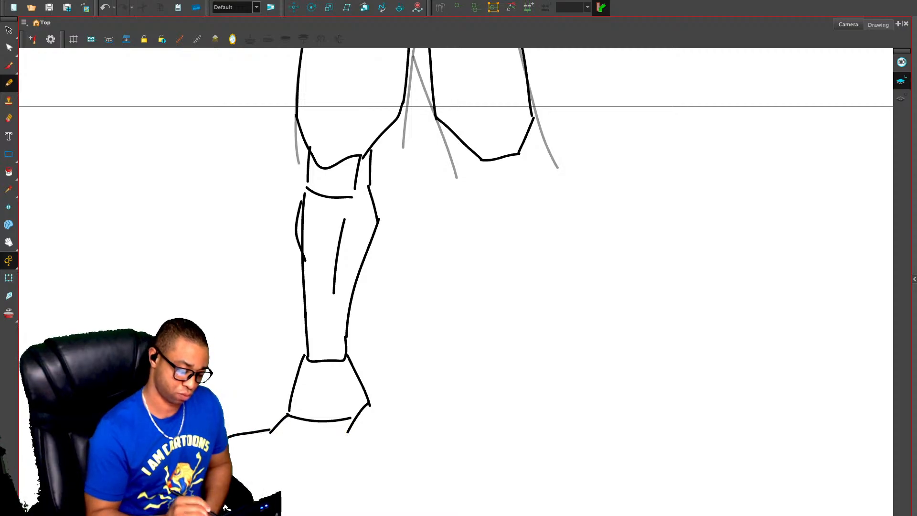
{"action": "left_click_drag", "start_coordinate": [233, 470], "coordinate": [324, 470]}
{"action": "left_click_drag", "start_coordinate": [334, 472], "coordinate": [346, 471]}
{"action": "mouse_move", "coordinate": [367, 406]}
{"action": "left_mouse_down"}
{"action": "mouse_move", "coordinate": [374, 446]}
{"action": "mouse_move", "coordinate": [348, 464]}
{"action": "left_mouse_up"}
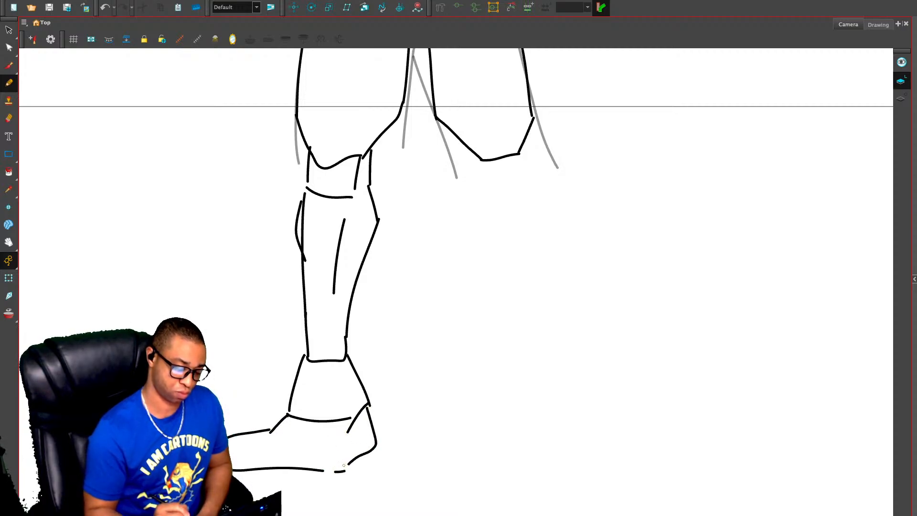
{"action": "left_click_drag", "start_coordinate": [272, 430], "coordinate": [348, 466]}
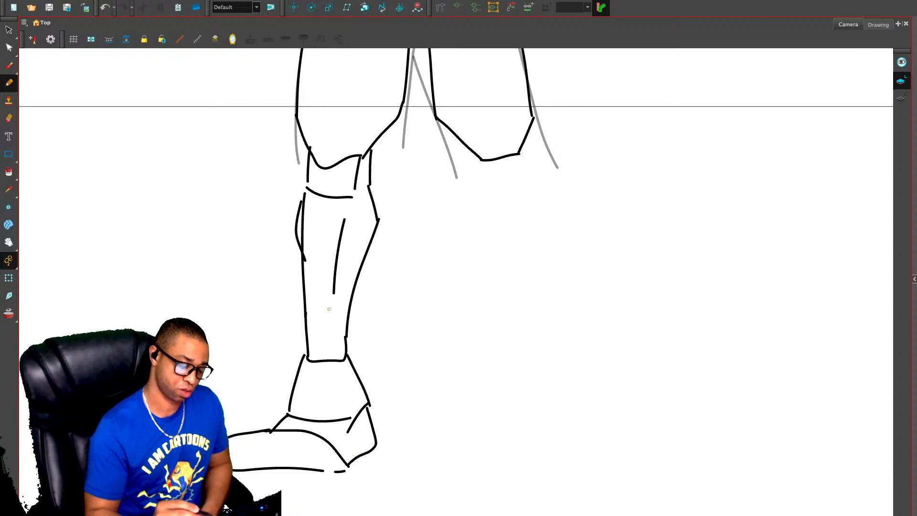
Select the whole boot's lines and scale them down to suit the leg
{"action": "left_click_drag", "start_coordinate": [447, 296], "coordinate": [409, 406]}
{"action": "key", "text": "1"}
{"action": "key", "text": "1"}
{"action": "key", "text": "1"}
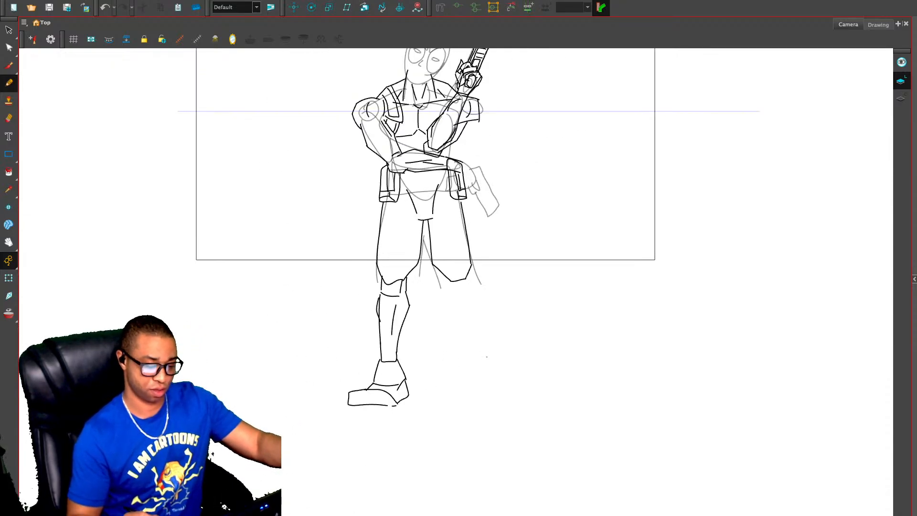
{"action": "left_click_drag", "start_coordinate": [486, 357], "coordinate": [477, 414]}
{"action": "scroll", "coordinate": [410, 405], "scroll_direction": "down", "scroll_amount": 2}
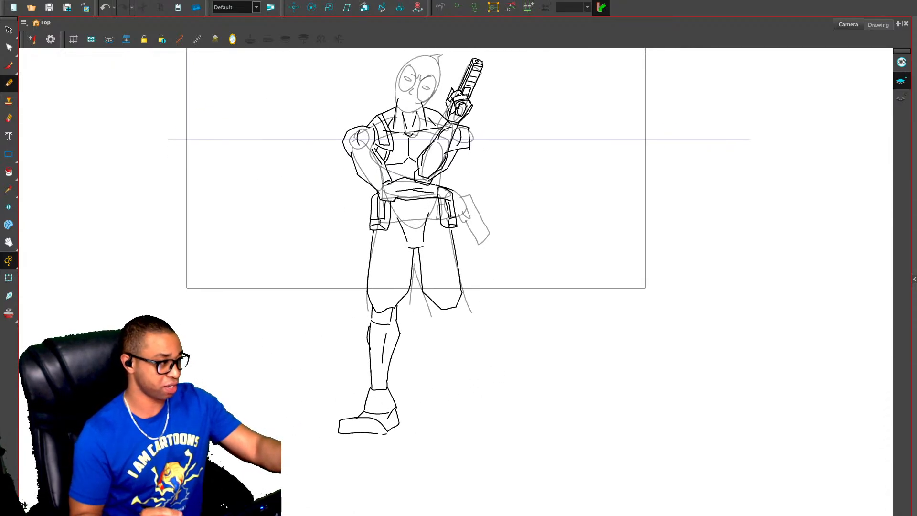
{"action": "key", "text": "alt+s"}
{"action": "mouse_move", "coordinate": [402, 400]}
{"action": "left_mouse_down"}
{"action": "mouse_move", "coordinate": [341, 407]}
{"action": "mouse_move", "coordinate": [403, 432]}
{"action": "left_mouse_up"}
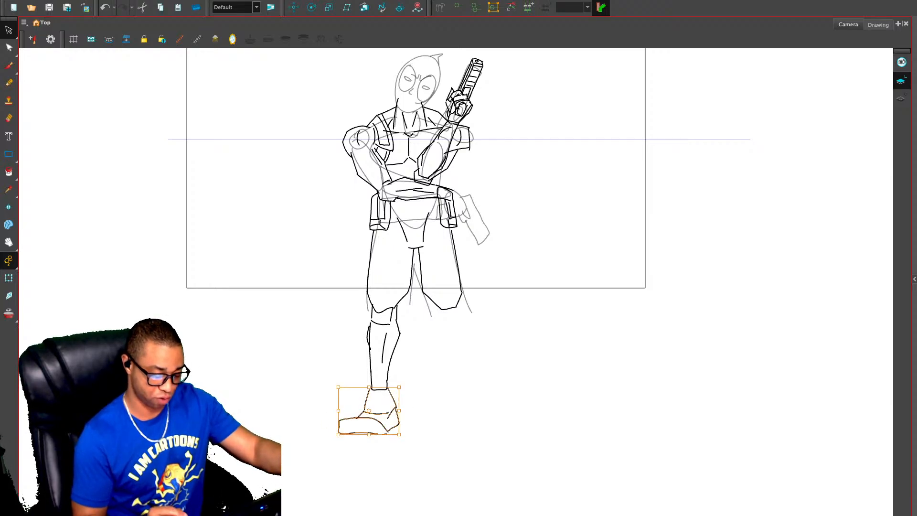
{"action": "mouse_move", "coordinate": [339, 434]}
{"action": "left_mouse_down"}
{"action": "mouse_move", "coordinate": [372, 408]}
{"action": "mouse_move", "coordinate": [340, 421]}
{"action": "left_mouse_up"}
{"action": "key", "text": "Escape"}
Select the foot lines of the boot and shift them slightly to fit under the ankle
{"action": "key", "text": "2"}
{"action": "mouse_move", "coordinate": [378, 444]}
{"action": "left_mouse_down"}
{"action": "mouse_move", "coordinate": [339, 433]}
{"action": "mouse_move", "coordinate": [365, 457]}
{"action": "mouse_move", "coordinate": [344, 444]}
{"action": "mouse_move", "coordinate": [344, 453]}
{"action": "mouse_move", "coordinate": [372, 451]}
{"action": "mouse_move", "coordinate": [358, 454]}
{"action": "mouse_move", "coordinate": [370, 435]}
{"action": "left_mouse_up"}
{"action": "key", "text": "ctrl+z"}
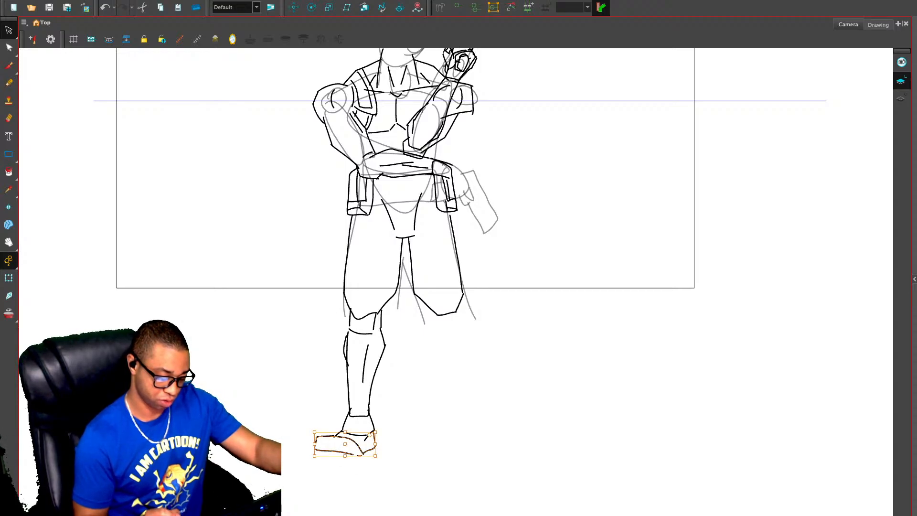
{"action": "left_click_drag", "start_coordinate": [313, 457], "coordinate": [315, 462]}
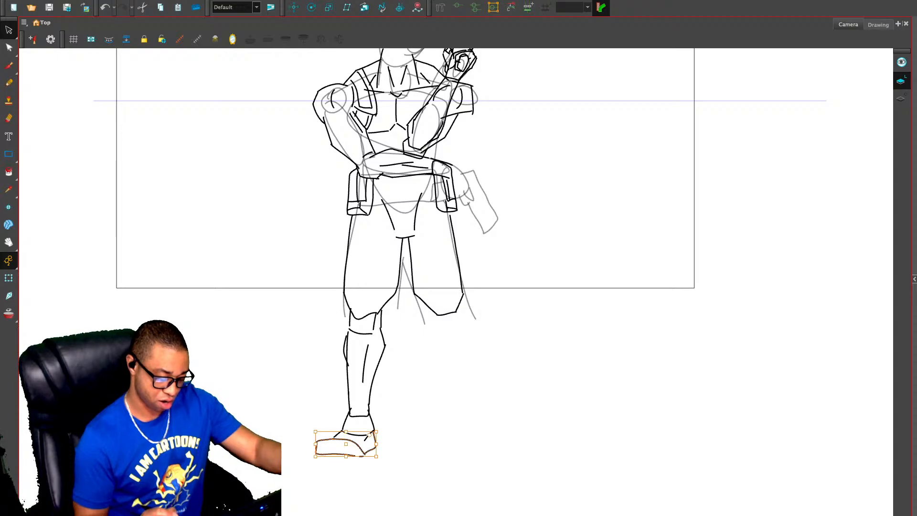
{"action": "key", "text": "Escape"}
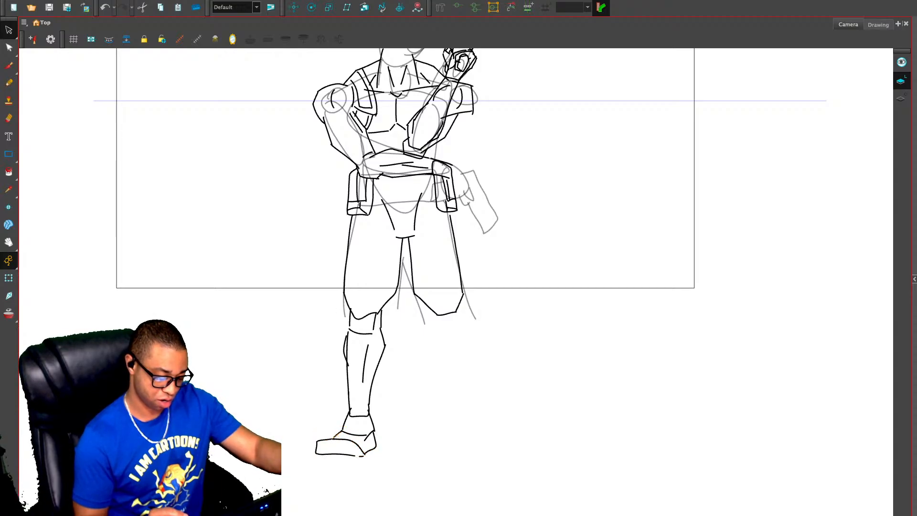
Redraw the boot's toe with a sloping front edge and erase the old squared toe corner
{"action": "key", "text": "2"}
{"action": "left_click_drag", "start_coordinate": [411, 325], "coordinate": [466, 257]}
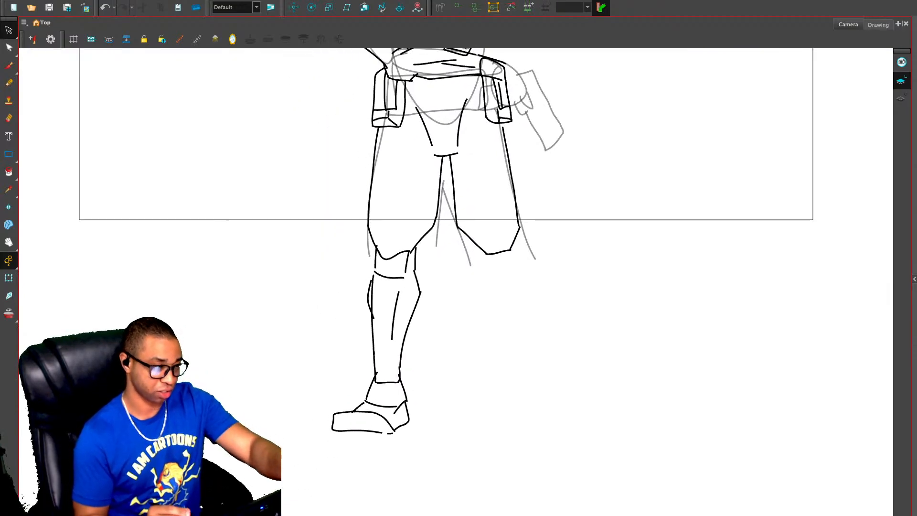
{"action": "key", "text": "alt+x"}
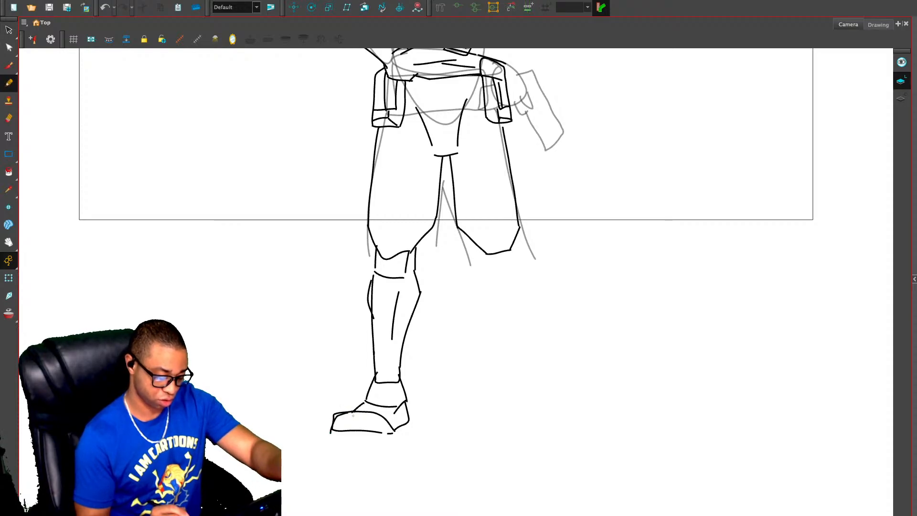
{"action": "mouse_move", "coordinate": [352, 412]}
{"action": "left_mouse_down"}
{"action": "mouse_move", "coordinate": [333, 429]}
{"action": "mouse_move", "coordinate": [344, 409]}
{"action": "left_mouse_up"}
{"action": "key", "text": "alt+e"}
{"action": "key", "text": "alt+slash"}
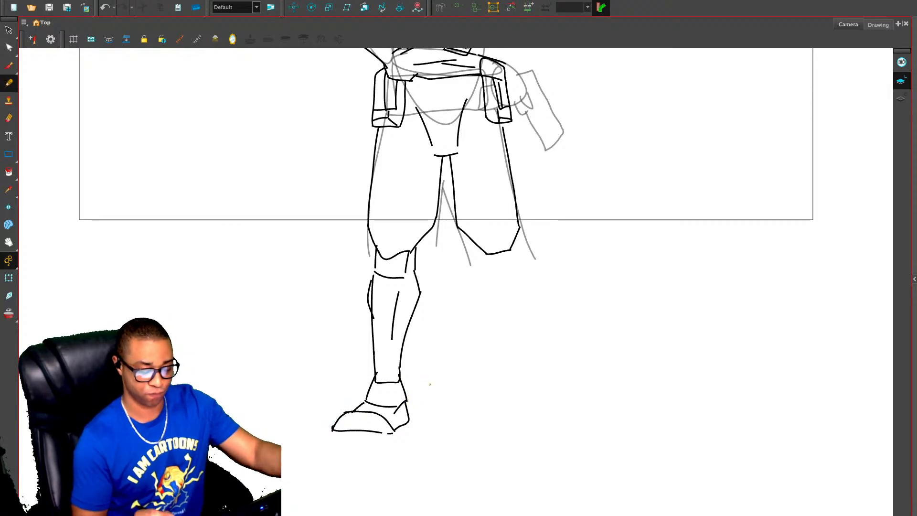
Draw a two-line strap across the booted leg's thigh and a rounded pouch with inner seam lines on its outer side
{"action": "left_click_drag", "start_coordinate": [445, 358], "coordinate": [421, 433]}
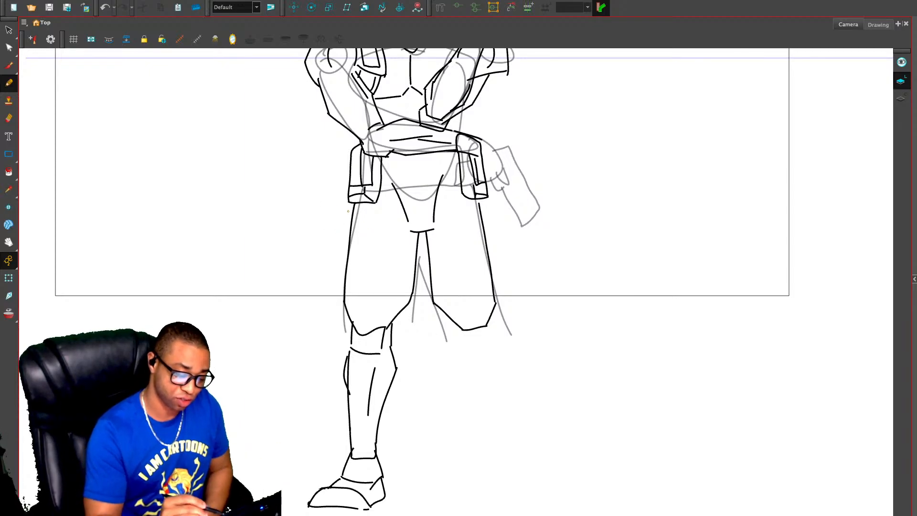
{"action": "mouse_move", "coordinate": [412, 253]}
{"action": "left_mouse_down"}
{"action": "mouse_move", "coordinate": [371, 251]}
{"action": "mouse_move", "coordinate": [413, 266]}
{"action": "left_mouse_up"}
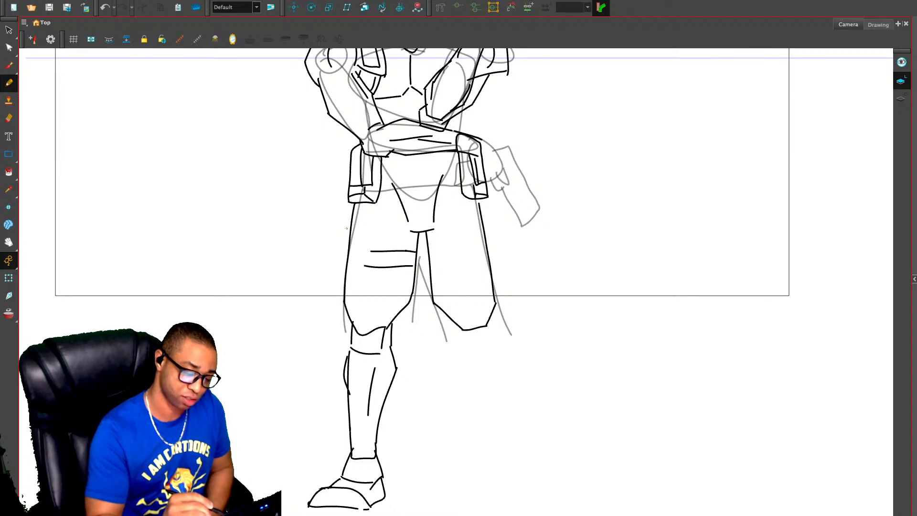
{"action": "mouse_move", "coordinate": [347, 228]}
{"action": "left_mouse_down"}
{"action": "mouse_move", "coordinate": [346, 292]}
{"action": "mouse_move", "coordinate": [367, 274]}
{"action": "mouse_move", "coordinate": [367, 228]}
{"action": "mouse_move", "coordinate": [348, 221]}
{"action": "left_mouse_up"}
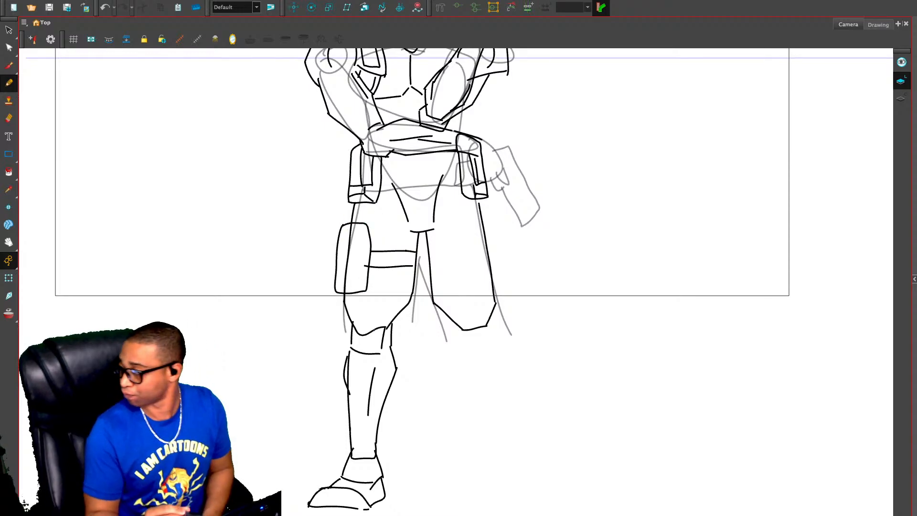
{"action": "mouse_move", "coordinate": [337, 271]}
{"action": "left_mouse_down"}
{"action": "mouse_move", "coordinate": [358, 270]}
{"action": "mouse_move", "coordinate": [365, 223]}
{"action": "left_mouse_up"}
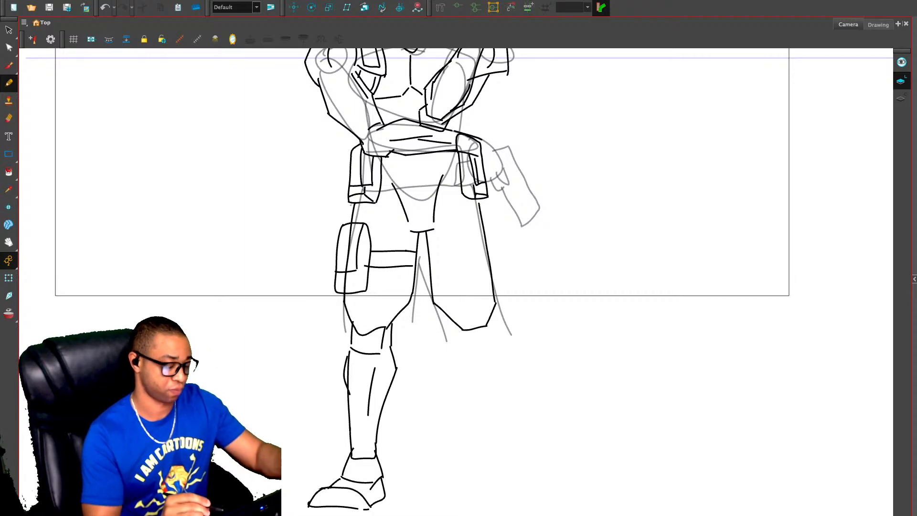
Erase the thigh outline running through the pouch and add a second curved seam line inside the pouch
{"action": "key", "text": "alt+e"}
{"action": "left_click_drag", "start_coordinate": [351, 228], "coordinate": [348, 268]}
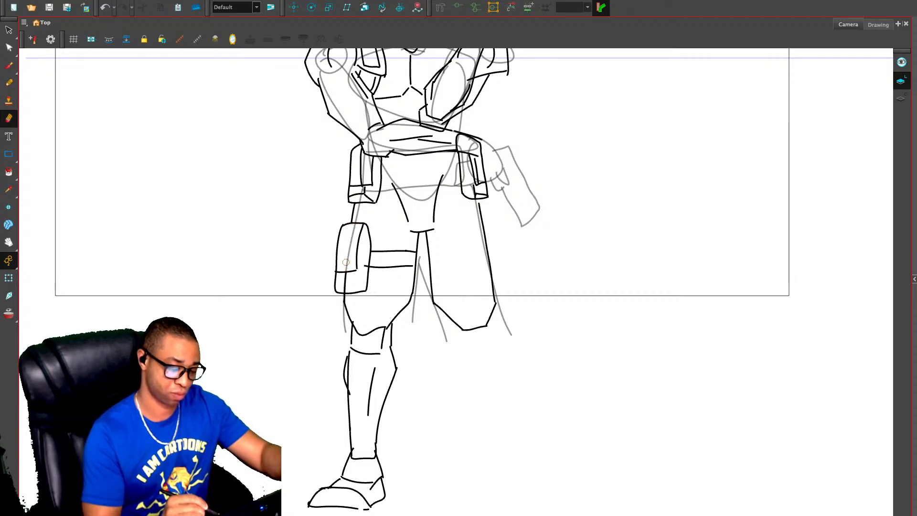
{"action": "key", "text": "alt+/"}
{"action": "left_click_drag", "start_coordinate": [352, 225], "coordinate": [347, 265]}
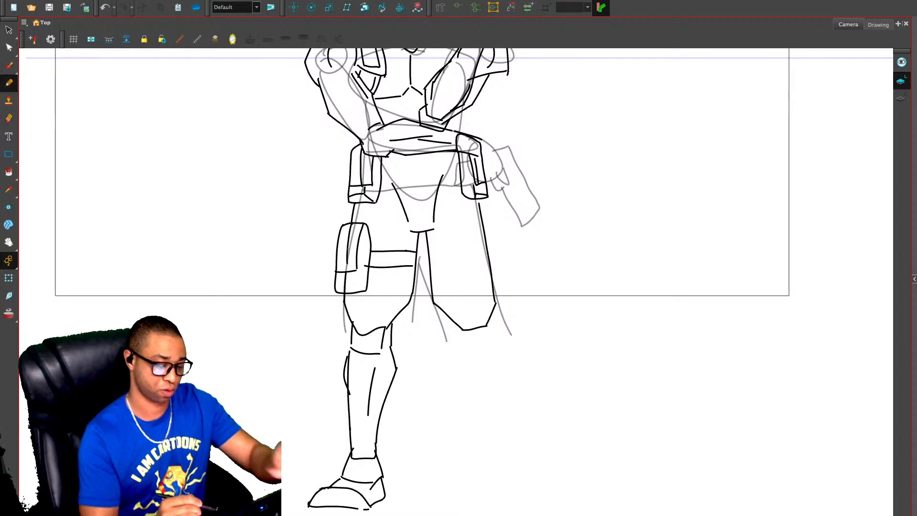
{"action": "key", "text": "ctrl+z"}
{"action": "left_click_drag", "start_coordinate": [348, 225], "coordinate": [346, 268]}
{"action": "key", "text": "ctrl+z"}
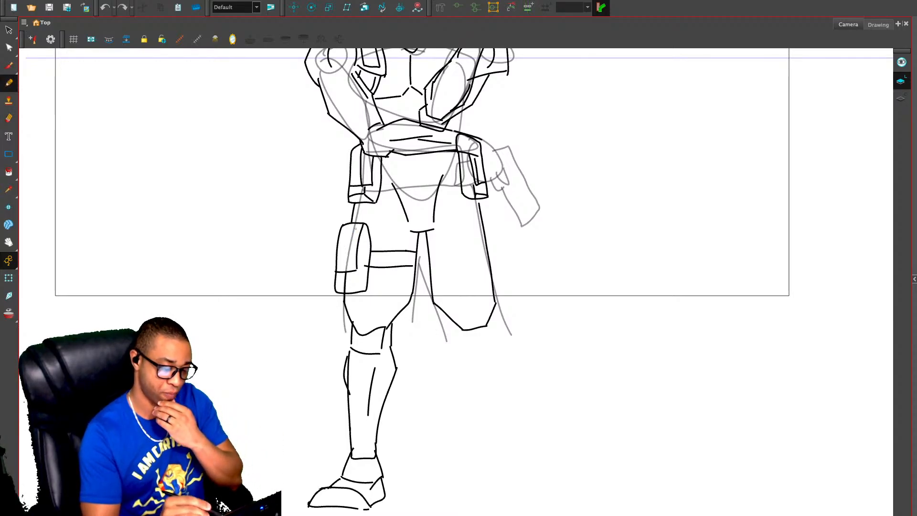
{"action": "left_click_drag", "start_coordinate": [357, 224], "coordinate": [350, 267]}
{"action": "key", "text": "alt+e"}
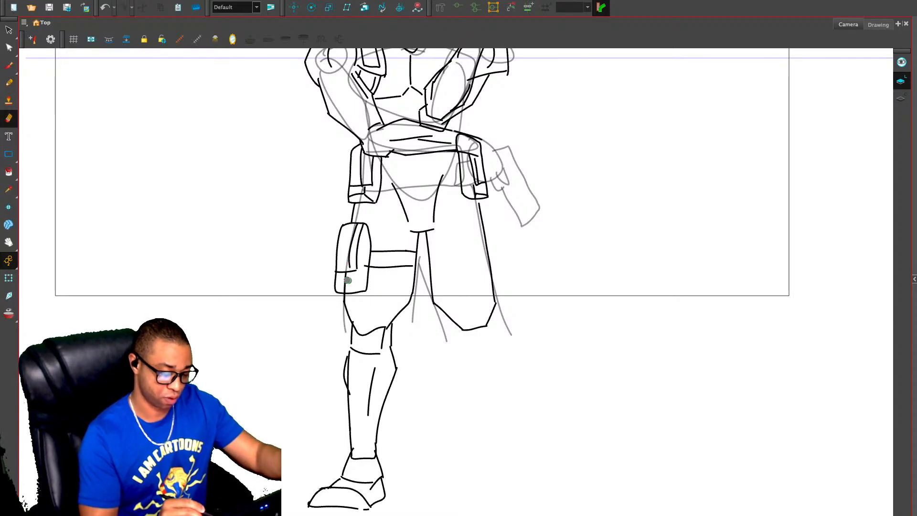
{"action": "left_click_drag", "start_coordinate": [345, 286], "coordinate": [346, 290]}
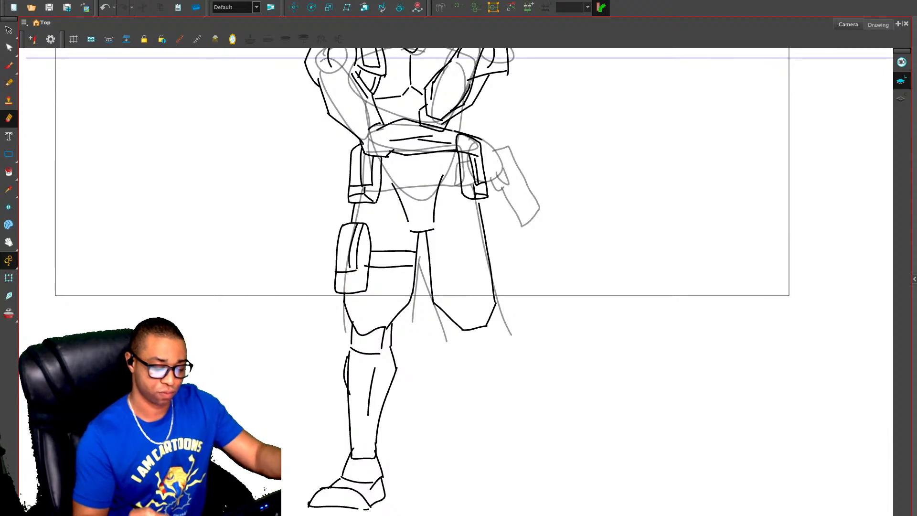
Draw a long muscle line down the thigh beside the pouch, with a short angled line above the knee
{"action": "left_click_drag", "start_coordinate": [511, 292], "coordinate": [466, 311]}
{"action": "key", "text": "alt+/"}
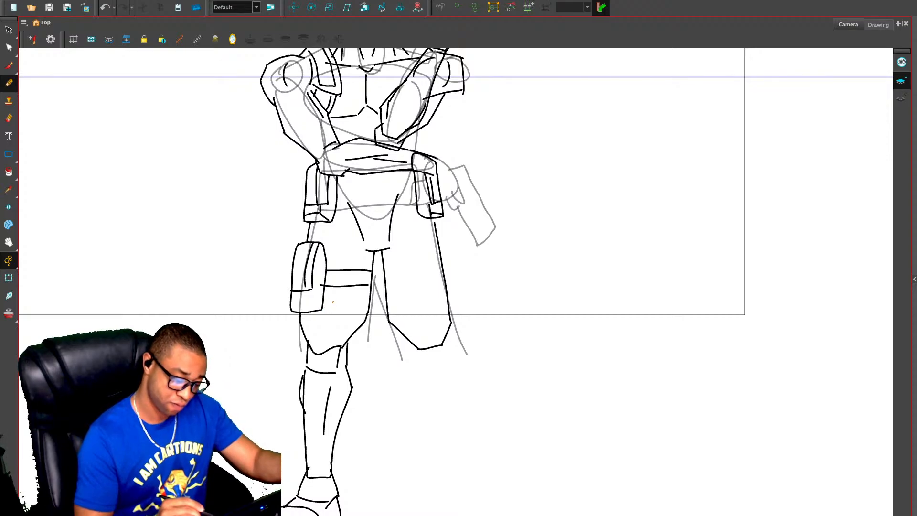
{"action": "mouse_move", "coordinate": [331, 289]}
{"action": "left_mouse_down"}
{"action": "mouse_move", "coordinate": [329, 329]}
{"action": "mouse_move", "coordinate": [317, 330]}
{"action": "left_mouse_up"}
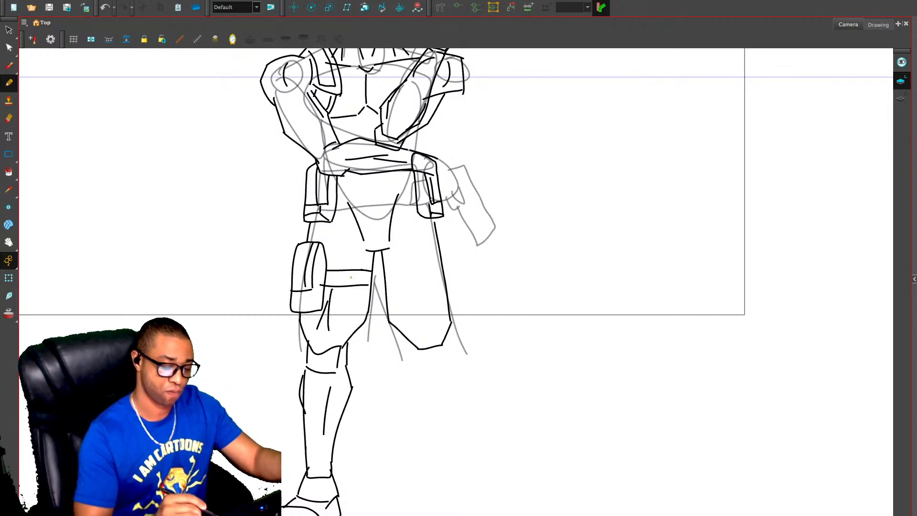
{"action": "key", "text": "ctrl+z"}
{"action": "key", "text": "ctrl+z"}
{"action": "mouse_move", "coordinate": [343, 228]}
{"action": "left_mouse_down"}
{"action": "mouse_move", "coordinate": [331, 326]}
{"action": "mouse_move", "coordinate": [320, 329]}
{"action": "left_mouse_up"}
Draw a matching long muscle line and short angled knee line on the opposite thigh
{"action": "mouse_move", "coordinate": [406, 208]}
{"action": "left_mouse_down"}
{"action": "mouse_move", "coordinate": [417, 310]}
{"action": "mouse_move", "coordinate": [435, 320]}
{"action": "left_mouse_up"}
{"action": "key", "text": "ctrl+z"}
{"action": "key", "text": "ctrl+z"}
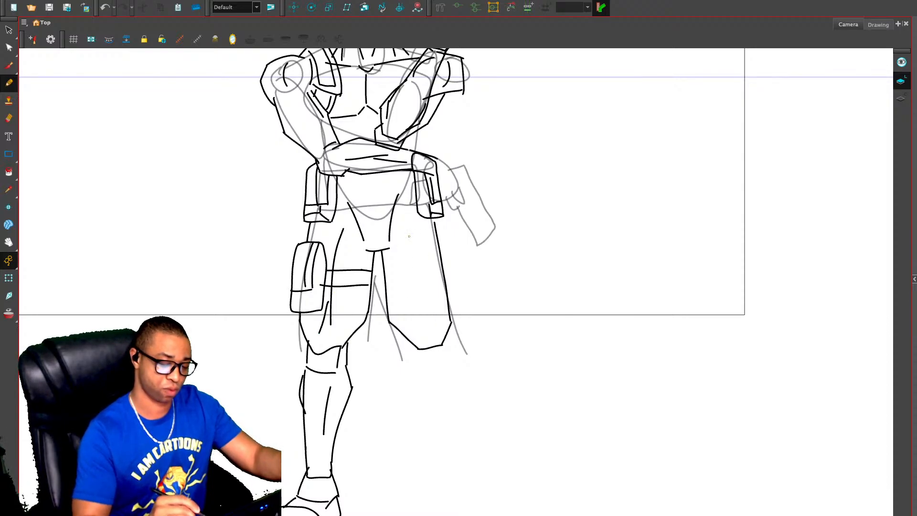
{"action": "mouse_move", "coordinate": [400, 219]}
{"action": "left_mouse_down"}
{"action": "mouse_move", "coordinate": [420, 314]}
{"action": "mouse_move", "coordinate": [434, 317]}
{"action": "left_mouse_up"}
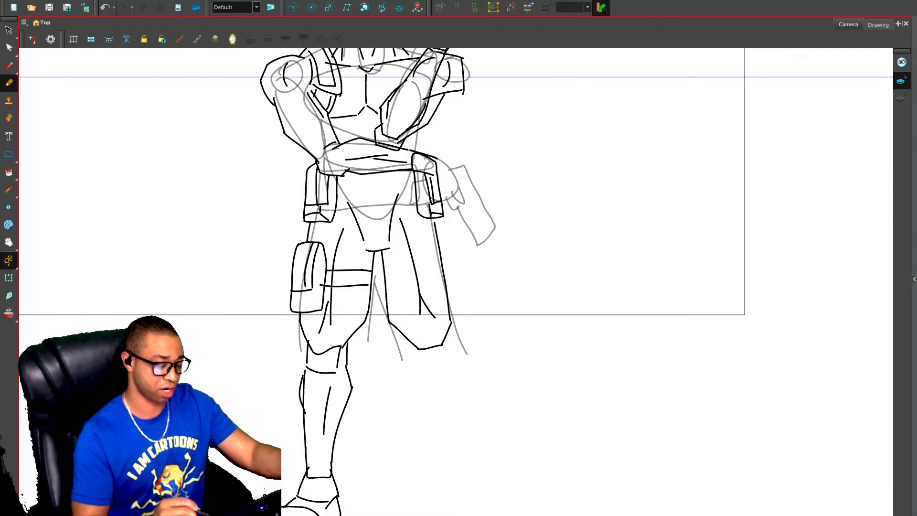
Erase the wavy lower edge of the booted leg's knee and redraw it as a smooth curve
{"action": "key", "text": "alt+e"}
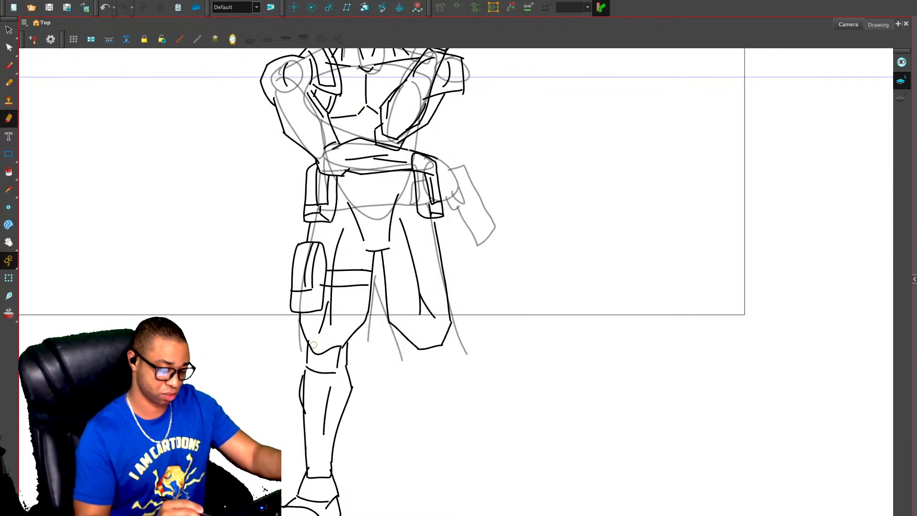
{"action": "key", "text": "alt+/"}
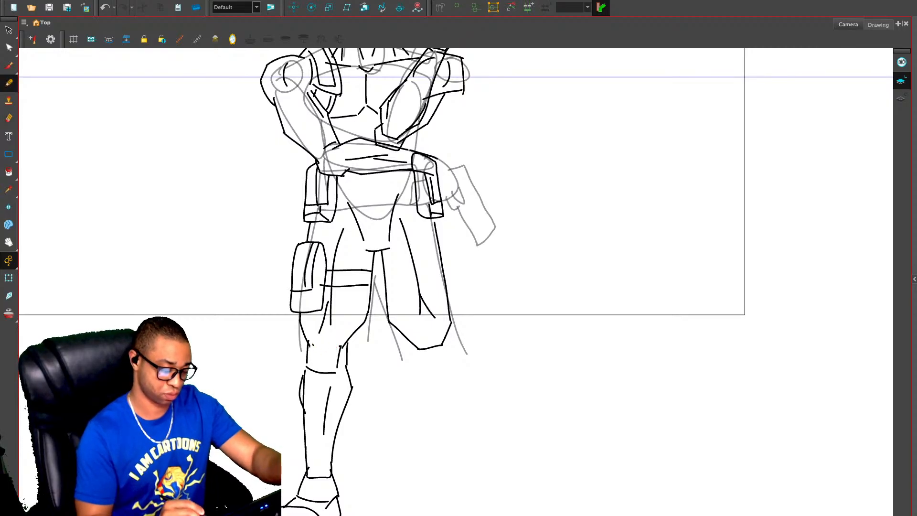
{"action": "left_click_drag", "start_coordinate": [311, 345], "coordinate": [337, 347]}
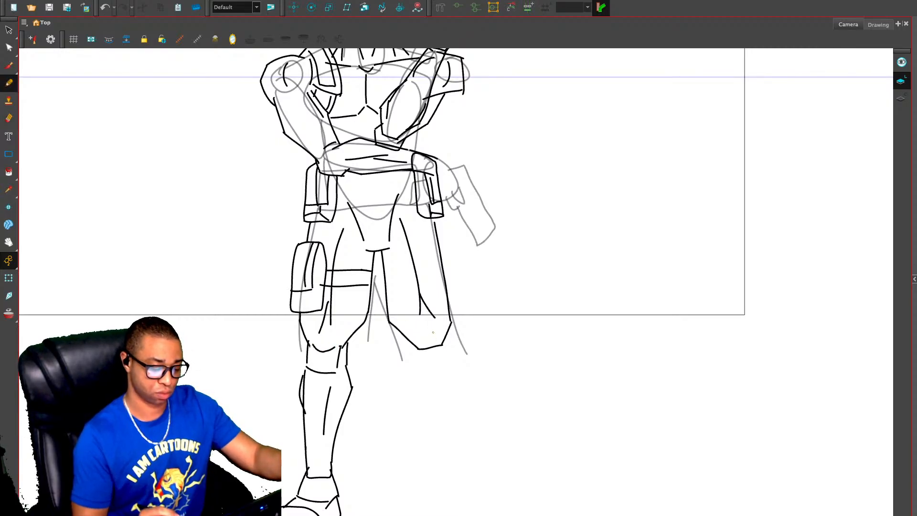
Select and delete all the lines of the unfinished opposite thigh
{"action": "scroll", "coordinate": [433, 325], "scroll_direction": "down", "scroll_amount": 2}
{"action": "key", "text": "alt+s"}
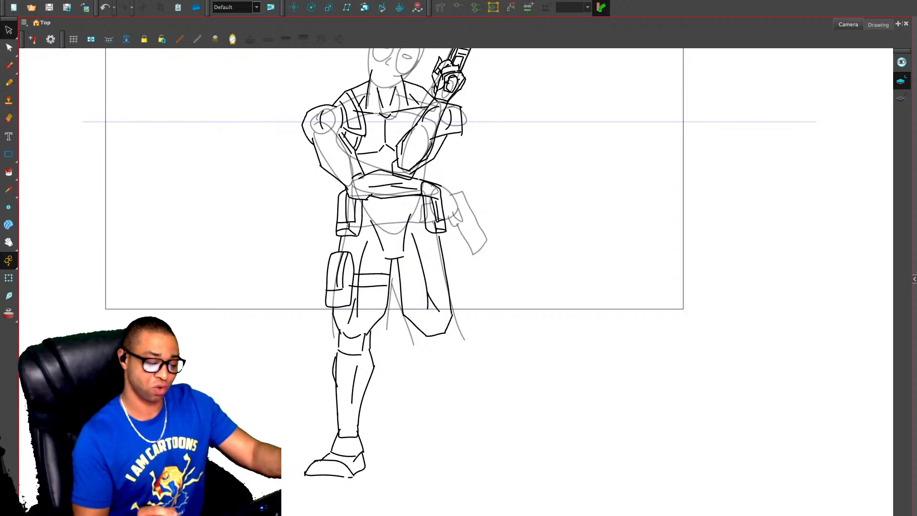
{"action": "mouse_move", "coordinate": [461, 275]}
{"action": "left_mouse_down"}
{"action": "mouse_move", "coordinate": [444, 332]}
{"action": "mouse_move", "coordinate": [451, 310]}
{"action": "left_mouse_up"}
{"action": "key", "text": "Delete"}
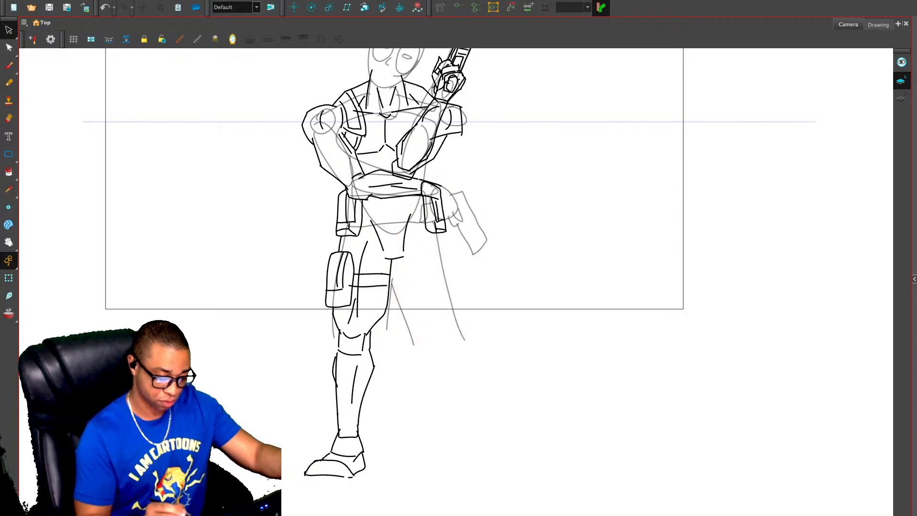
Duplicate the entire finished leg, flip the copy horizontally and place it under the opposite hip
{"action": "mouse_move", "coordinate": [416, 286]}
{"action": "left_mouse_down"}
{"action": "mouse_move", "coordinate": [363, 255]}
{"action": "mouse_move", "coordinate": [332, 502]}
{"action": "mouse_move", "coordinate": [421, 292]}
{"action": "left_mouse_up"}
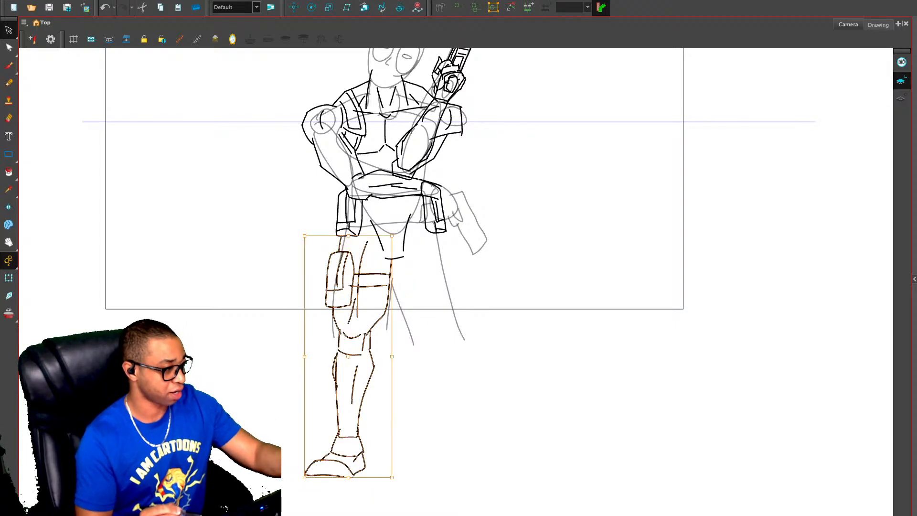
{"action": "key", "text": "ctrl+c"}
{"action": "key", "text": "ctrl+v"}
{"action": "key", "text": "Right"}
{"action": "key", "text": "Down"}
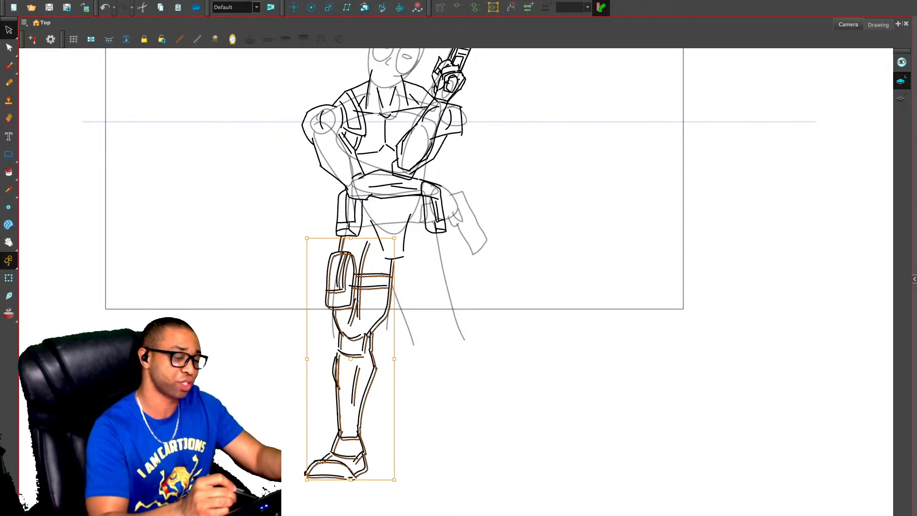
{"action": "key", "text": "4"}
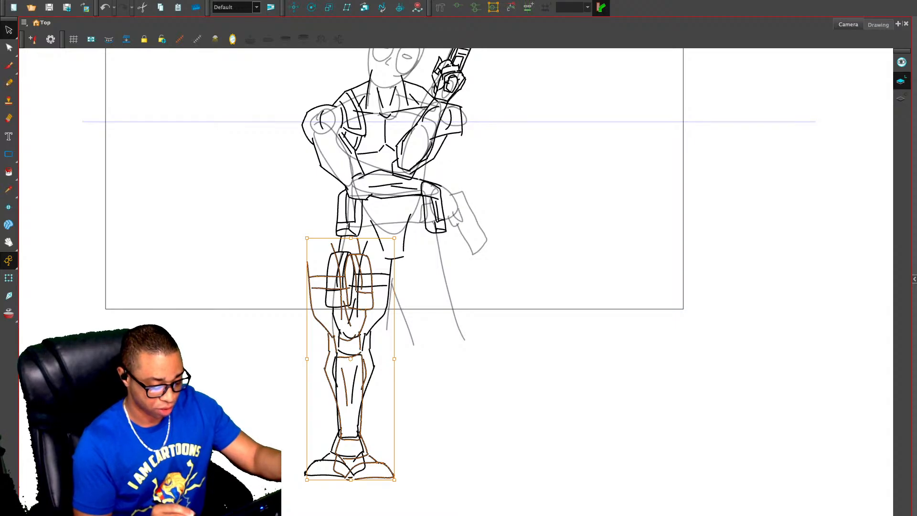
{"action": "left_click_drag", "start_coordinate": [364, 325], "coordinate": [452, 320]}
{"action": "left_click_drag", "start_coordinate": [440, 354], "coordinate": [439, 355]}
{"action": "key", "text": "Escape"}
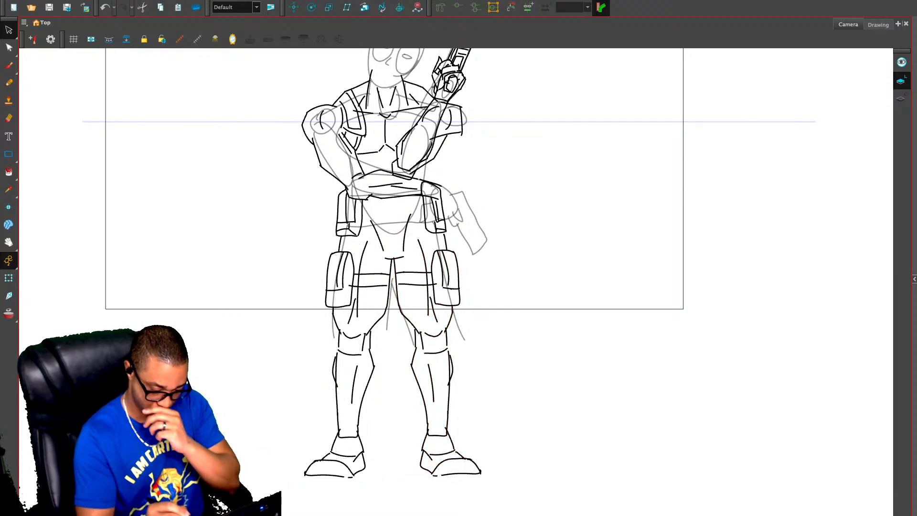
{"action": "left_click", "coordinate": [446, 242]}
{"action": "key", "text": "Escape"}
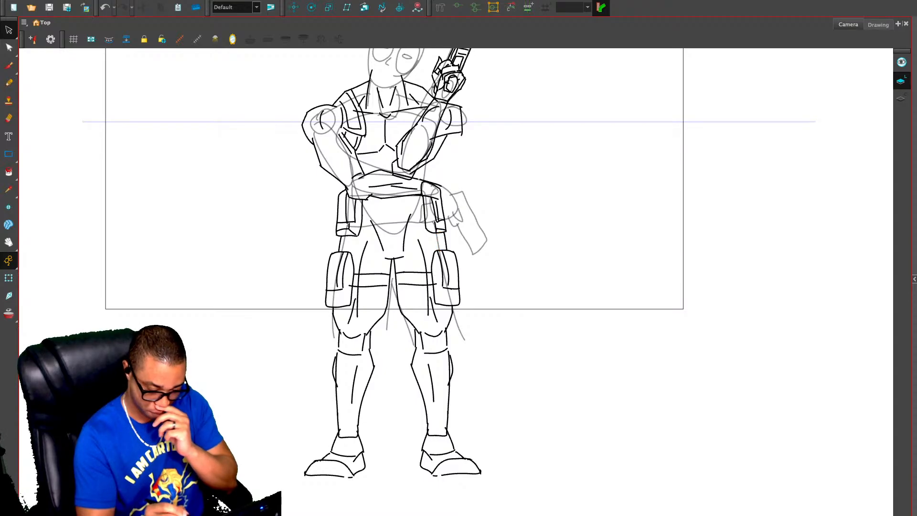
Draw short inner muscle lines along the bent arm between the shoulder and the elbow
{"action": "mouse_move", "coordinate": [444, 210]}
{"action": "left_mouse_down"}
{"action": "mouse_move", "coordinate": [434, 233]}
{"action": "mouse_move", "coordinate": [421, 195]}
{"action": "mouse_move", "coordinate": [451, 207]}
{"action": "mouse_move", "coordinate": [436, 208]}
{"action": "mouse_move", "coordinate": [426, 306]}
{"action": "left_mouse_up"}
{"action": "key", "text": "2"}
{"action": "key", "text": "2"}
{"action": "key", "text": "2"}
{"action": "scroll", "coordinate": [456, 282], "scroll_direction": "down", "scroll_amount": 2}
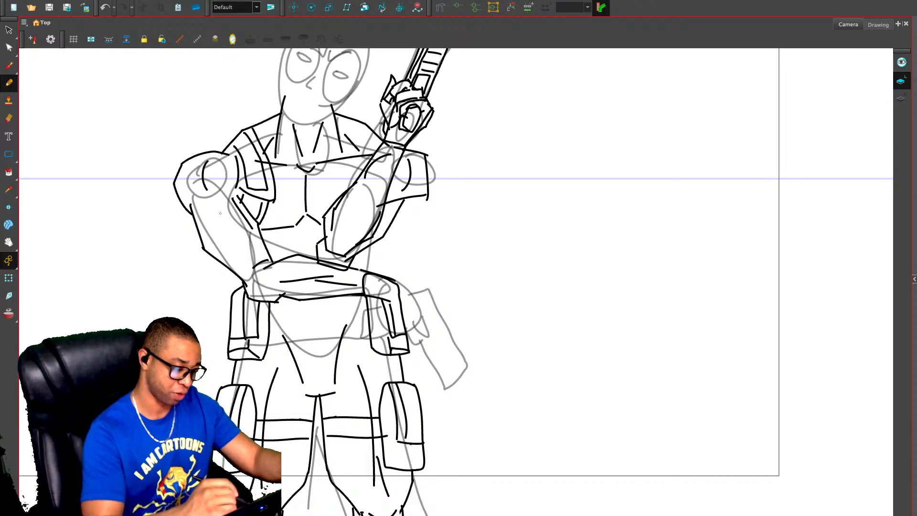
{"action": "mouse_move", "coordinate": [220, 211]}
{"action": "left_mouse_down"}
{"action": "mouse_move", "coordinate": [252, 242]}
{"action": "mouse_move", "coordinate": [252, 282]}
{"action": "left_mouse_up"}
{"action": "key", "text": "ctrl+z"}
{"action": "key", "text": "ctrl+z"}
{"action": "left_click_drag", "start_coordinate": [244, 241], "coordinate": [266, 261]}
{"action": "left_click_drag", "start_coordinate": [257, 254], "coordinate": [254, 280]}
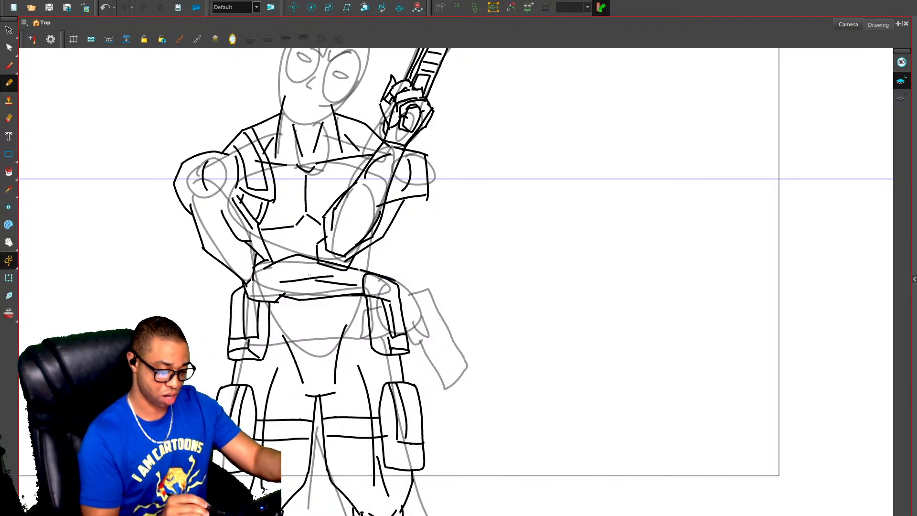
Draw an inner line on the gun arm's upper part and a short waist line, and delete the stray line over the wrist
{"action": "mouse_move", "coordinate": [398, 202]}
{"action": "left_mouse_down"}
{"action": "mouse_move", "coordinate": [362, 250]}
{"action": "mouse_move", "coordinate": [349, 292]}
{"action": "mouse_move", "coordinate": [365, 310]}
{"action": "mouse_move", "coordinate": [377, 297]}
{"action": "left_mouse_up"}
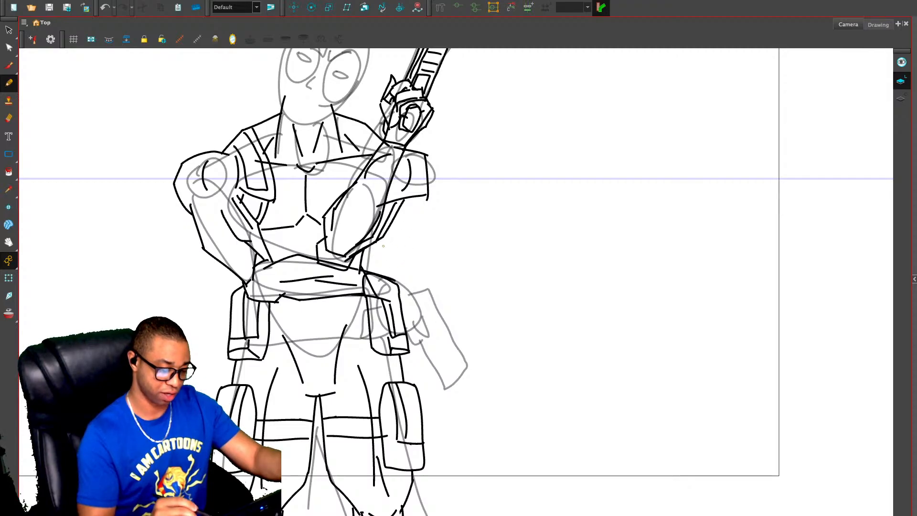
{"action": "key", "text": "alt+e"}
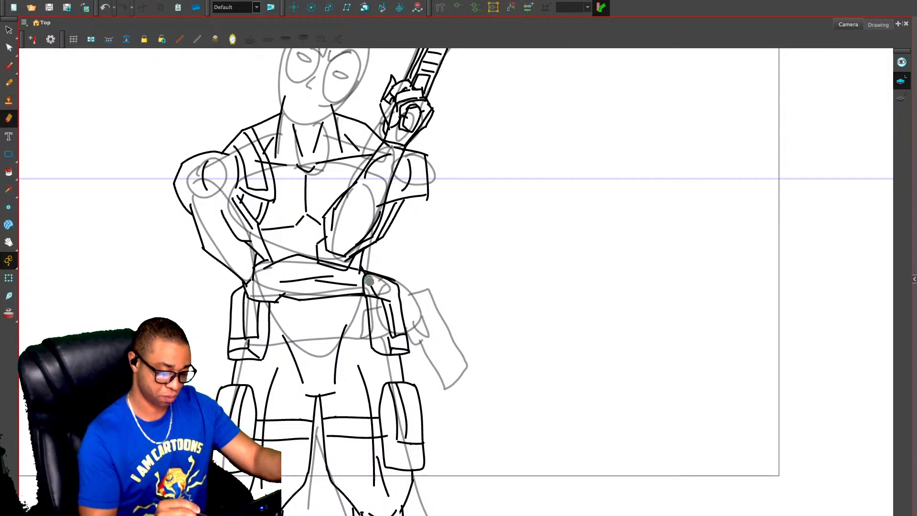
{"action": "key", "text": "ctrl+z"}
{"action": "key", "text": "alt+s"}
{"action": "left_click", "coordinate": [373, 286]}
{"action": "key", "text": "Delete"}
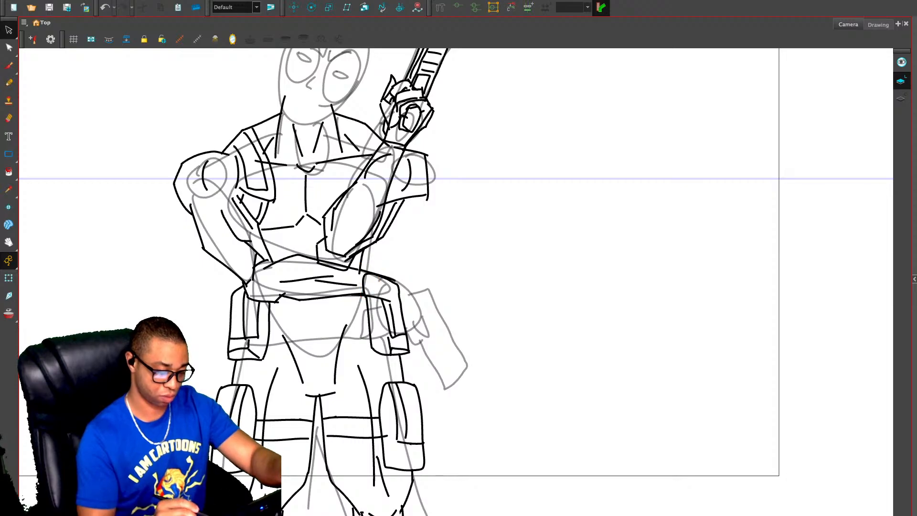
{"action": "key", "text": "alt+slash"}
{"action": "left_click_drag", "start_coordinate": [363, 264], "coordinate": [386, 400]}
{"action": "key", "text": "ctrl+z"}
{"action": "key", "text": "2"}
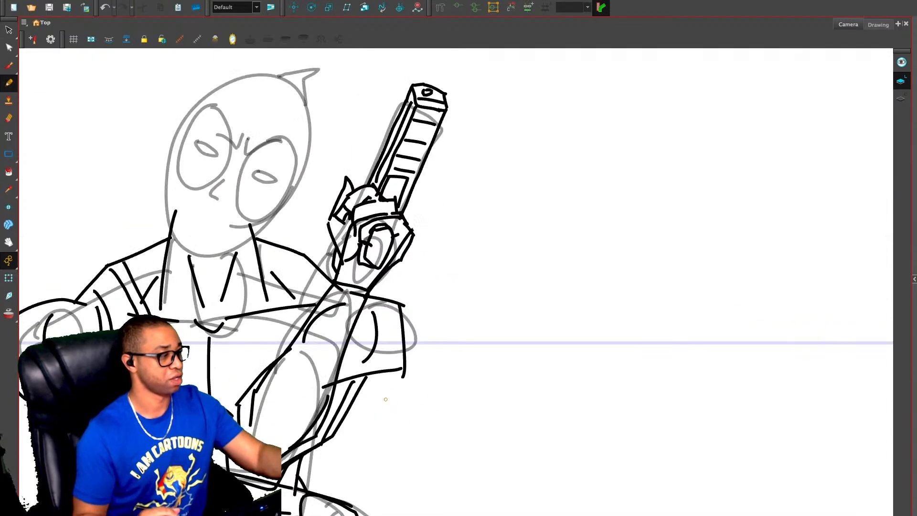
Draw one side of the head outline from the chin up around the crown, following the rough sketch
{"action": "key", "text": "2"}
{"action": "left_click_drag", "start_coordinate": [306, 215], "coordinate": [421, 309]}
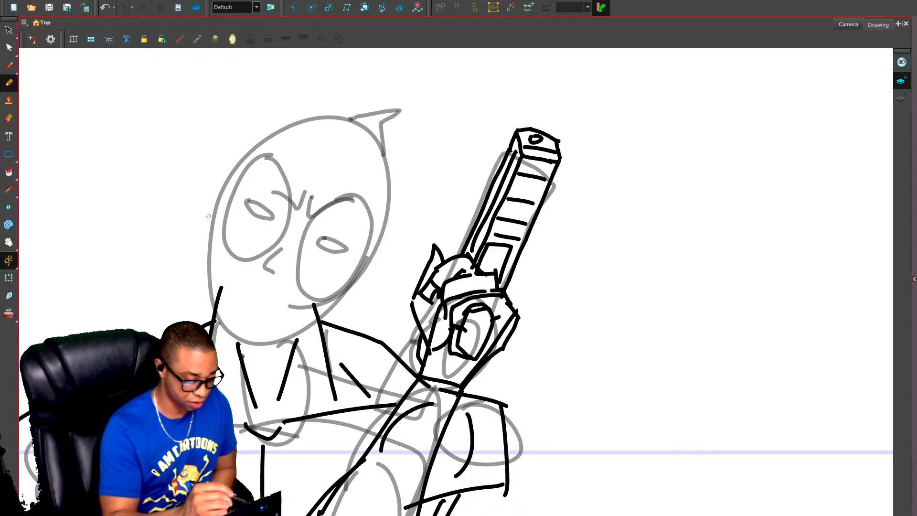
{"action": "left_click_drag", "start_coordinate": [213, 208], "coordinate": [205, 282]}
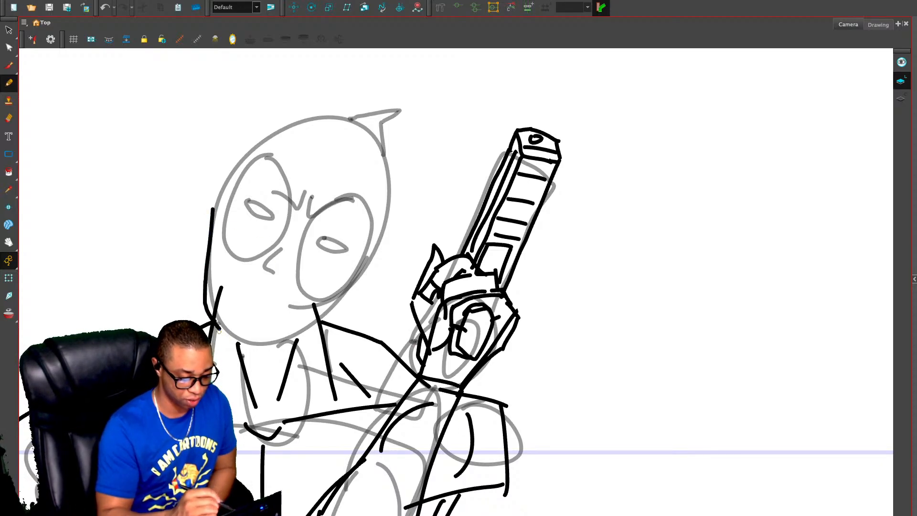
{"action": "left_click_drag", "start_coordinate": [212, 206], "coordinate": [241, 146]}
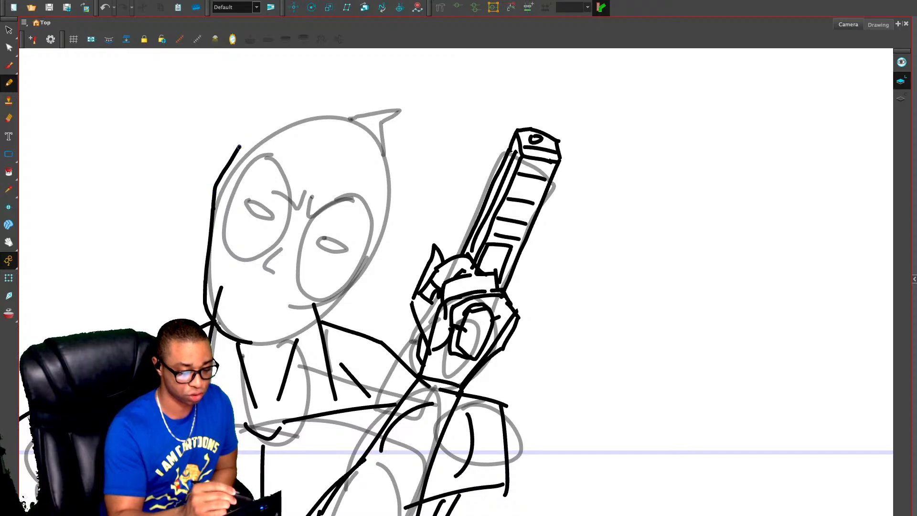
{"action": "key", "text": "ctrl+z"}
{"action": "mouse_move", "coordinate": [212, 208]}
{"action": "left_mouse_down"}
{"action": "mouse_move", "coordinate": [233, 151]}
{"action": "mouse_move", "coordinate": [298, 98]}
{"action": "mouse_move", "coordinate": [370, 113]}
{"action": "left_mouse_up"}
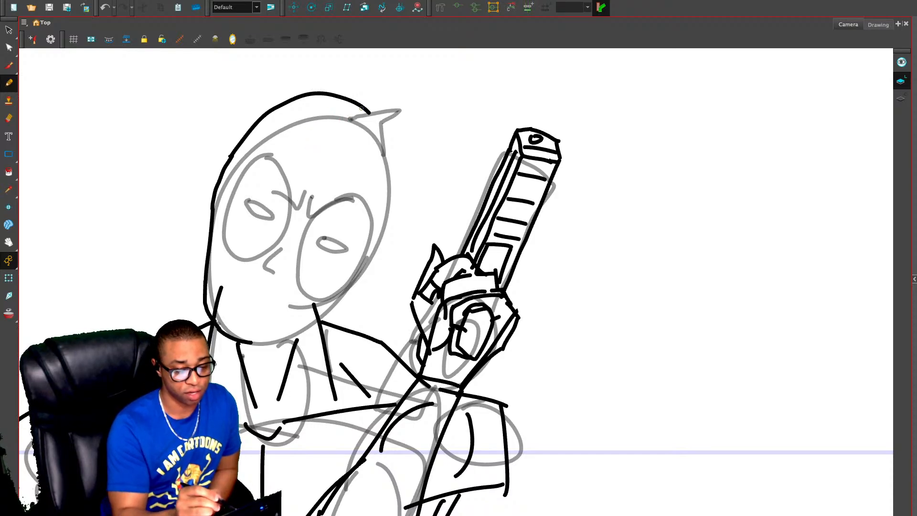
Draw a long oval eye patch inside the half head, with a narrow eye and angry brow lines
{"action": "mouse_move", "coordinate": [277, 153]}
{"action": "left_mouse_down"}
{"action": "mouse_move", "coordinate": [278, 213]}
{"action": "mouse_move", "coordinate": [246, 253]}
{"action": "mouse_move", "coordinate": [226, 230]}
{"action": "mouse_move", "coordinate": [230, 193]}
{"action": "mouse_move", "coordinate": [250, 156]}
{"action": "mouse_move", "coordinate": [279, 154]}
{"action": "left_mouse_up"}
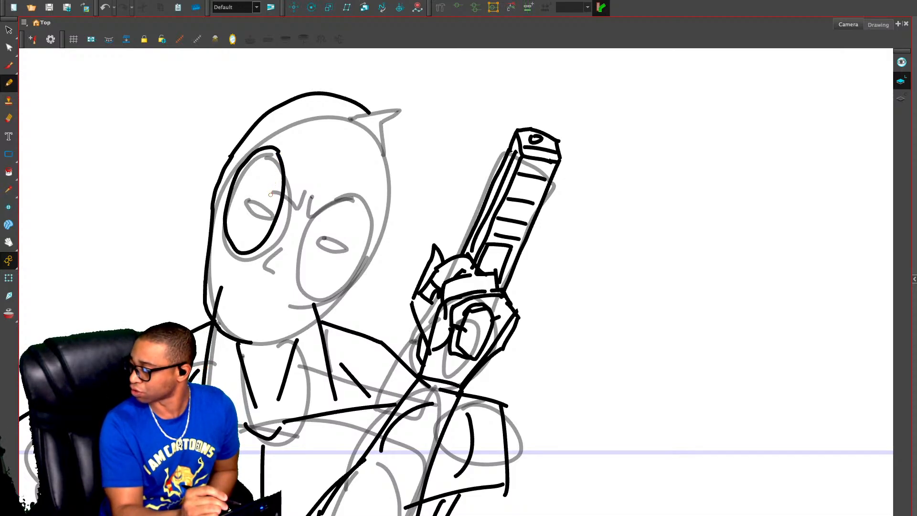
{"action": "key", "text": "ctrl+z"}
{"action": "mouse_move", "coordinate": [269, 138]}
{"action": "left_mouse_down"}
{"action": "mouse_move", "coordinate": [243, 167]}
{"action": "mouse_move", "coordinate": [229, 221]}
{"action": "mouse_move", "coordinate": [235, 244]}
{"action": "mouse_move", "coordinate": [252, 245]}
{"action": "mouse_move", "coordinate": [271, 229]}
{"action": "mouse_move", "coordinate": [298, 173]}
{"action": "mouse_move", "coordinate": [296, 153]}
{"action": "mouse_move", "coordinate": [274, 130]}
{"action": "mouse_move", "coordinate": [242, 168]}
{"action": "mouse_move", "coordinate": [233, 215]}
{"action": "mouse_move", "coordinate": [238, 242]}
{"action": "mouse_move", "coordinate": [251, 250]}
{"action": "mouse_move", "coordinate": [294, 202]}
{"action": "mouse_move", "coordinate": [296, 138]}
{"action": "mouse_move", "coordinate": [284, 128]}
{"action": "mouse_move", "coordinate": [260, 139]}
{"action": "left_mouse_up"}
{"action": "key", "text": "ctrl+z"}
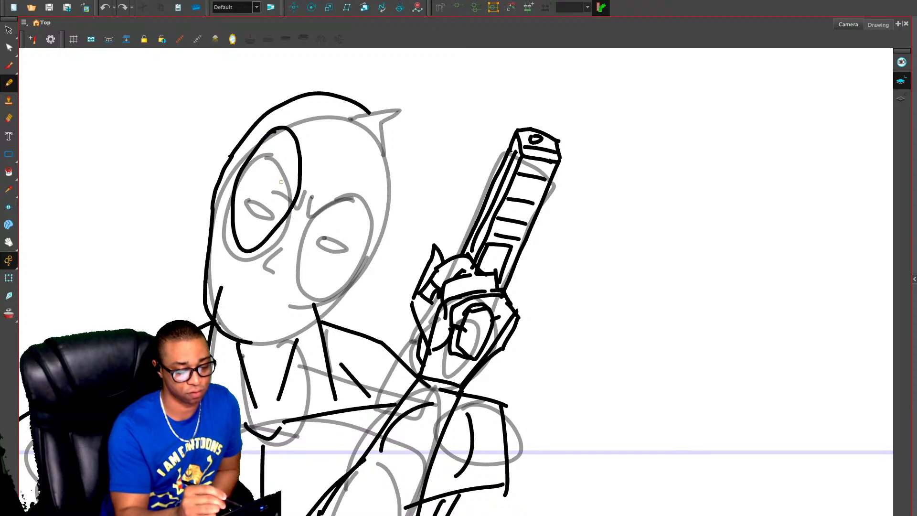
{"action": "mouse_move", "coordinate": [306, 160]}
{"action": "left_mouse_down"}
{"action": "mouse_move", "coordinate": [299, 198]}
{"action": "mouse_move", "coordinate": [280, 182]}
{"action": "mouse_move", "coordinate": [265, 189]}
{"action": "mouse_move", "coordinate": [276, 209]}
{"action": "mouse_move", "coordinate": [251, 188]}
{"action": "left_mouse_up"}
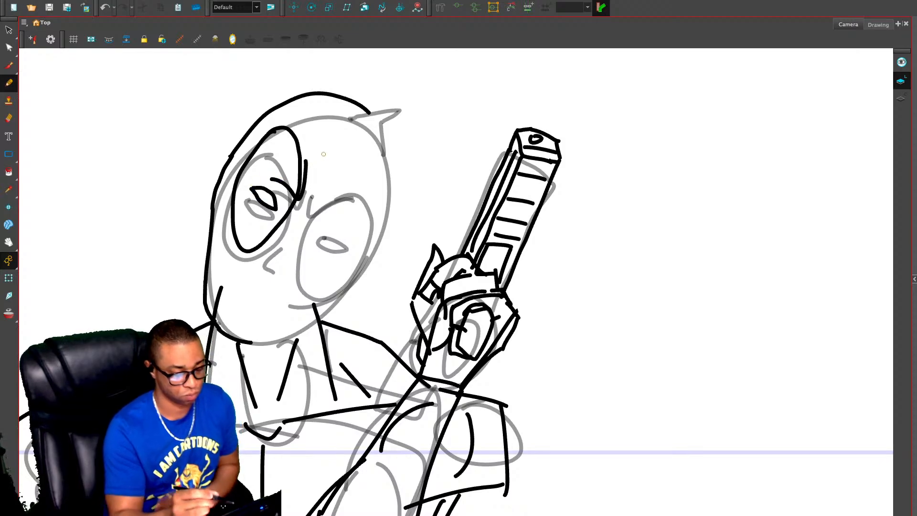
Select the whole half head with its eye, move it to the empty area beyond the gun and rotate it upright
{"action": "key", "text": "alt+s"}
{"action": "mouse_move", "coordinate": [375, 95]}
{"action": "left_mouse_down"}
{"action": "mouse_move", "coordinate": [260, 99]}
{"action": "mouse_move", "coordinate": [318, 146]}
{"action": "mouse_move", "coordinate": [342, 126]}
{"action": "left_mouse_up"}
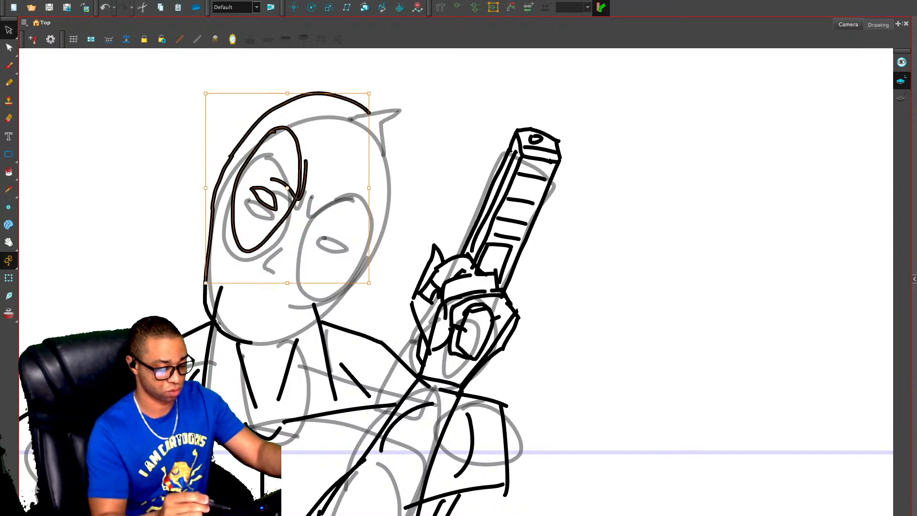
{"action": "left_click_drag", "start_coordinate": [251, 313], "coordinate": [240, 348]}
{"action": "key", "text": "Escape"}
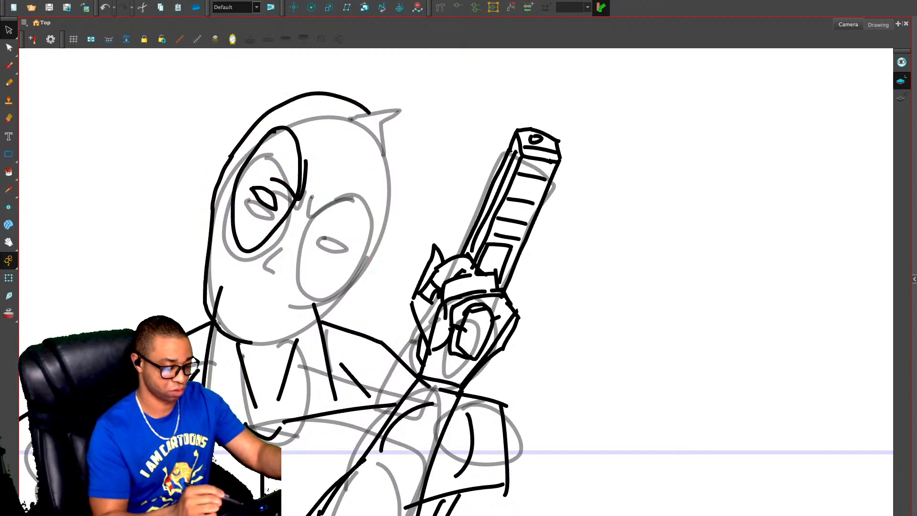
{"action": "mouse_move", "coordinate": [207, 306]}
{"action": "left_mouse_down"}
{"action": "mouse_move", "coordinate": [245, 253]}
{"action": "mouse_move", "coordinate": [358, 176]}
{"action": "mouse_move", "coordinate": [265, 101]}
{"action": "mouse_move", "coordinate": [265, 81]}
{"action": "left_mouse_up"}
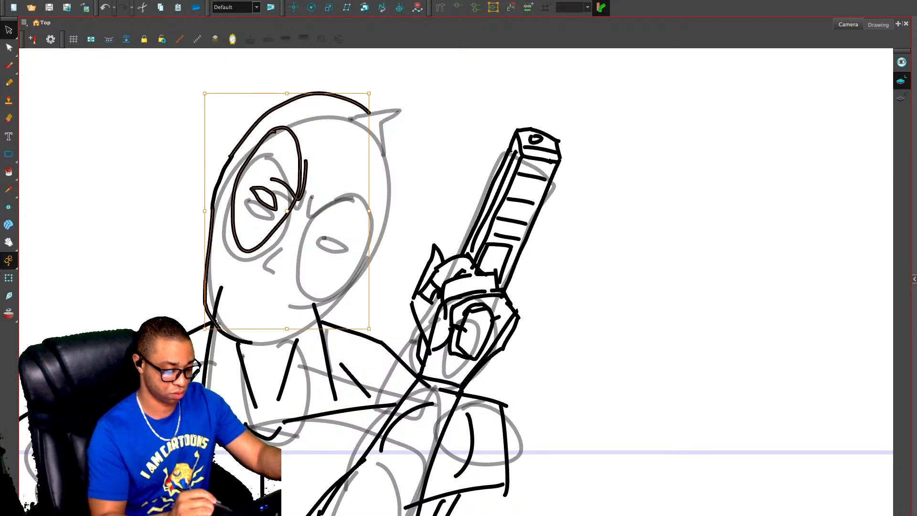
{"action": "left_click_drag", "start_coordinate": [249, 295], "coordinate": [232, 346]}
{"action": "mouse_move", "coordinate": [373, 88]}
{"action": "left_mouse_down"}
{"action": "mouse_move", "coordinate": [293, 62]}
{"action": "mouse_move", "coordinate": [236, 194]}
{"action": "mouse_move", "coordinate": [245, 193]}
{"action": "left_mouse_up"}
{"action": "key", "text": "ctrl+z"}
{"action": "left_click_drag", "start_coordinate": [373, 89], "coordinate": [319, 66]}
{"action": "mouse_move", "coordinate": [260, 205]}
{"action": "left_mouse_down"}
{"action": "mouse_move", "coordinate": [627, 206]}
{"action": "mouse_move", "coordinate": [234, 254]}
{"action": "mouse_move", "coordinate": [373, 260]}
{"action": "left_mouse_up"}
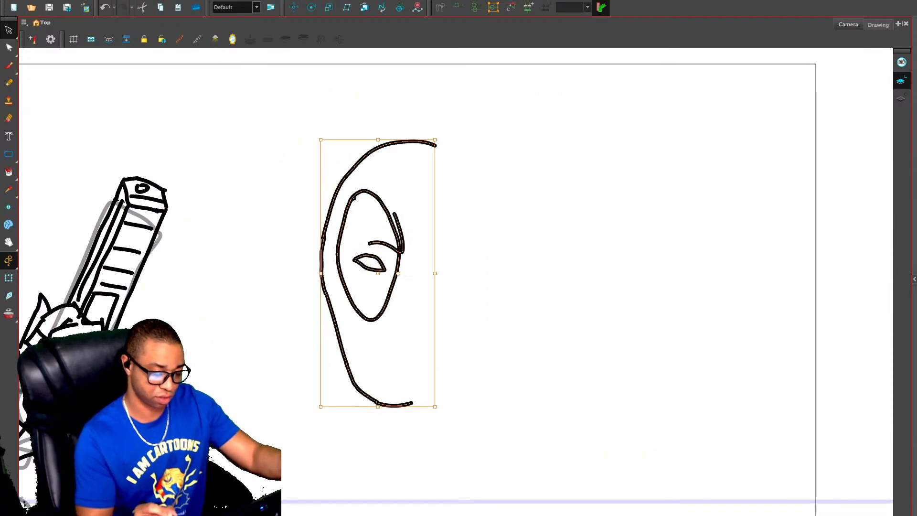
Duplicate the half head, flip the copy horizontally and place it opposite the original to form a full face
{"action": "left_click", "coordinate": [461, 187]}
{"action": "left_click_drag", "start_coordinate": [458, 151], "coordinate": [451, 395]}
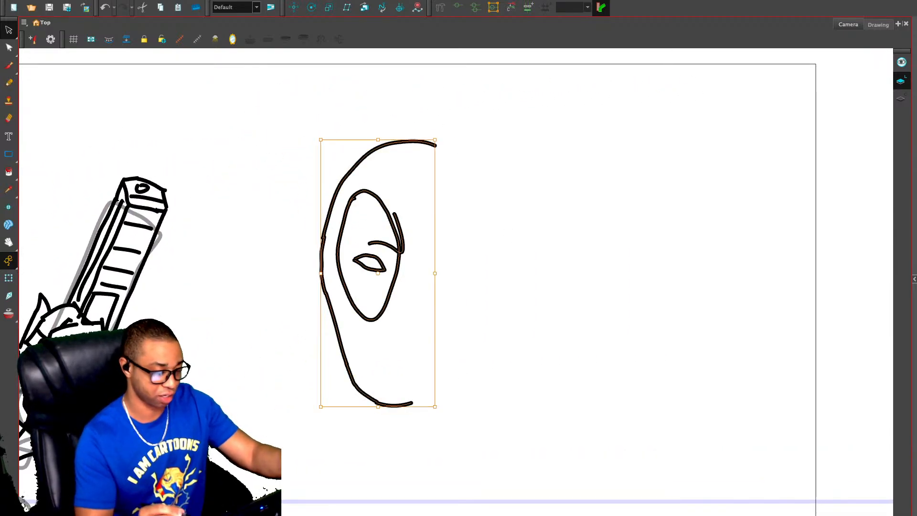
{"action": "key", "text": "super+v"}
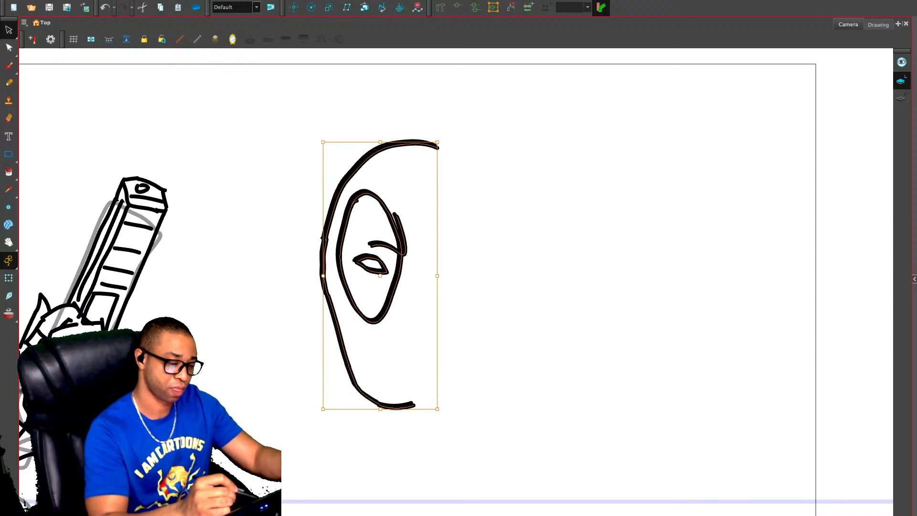
{"action": "key", "text": "4"}
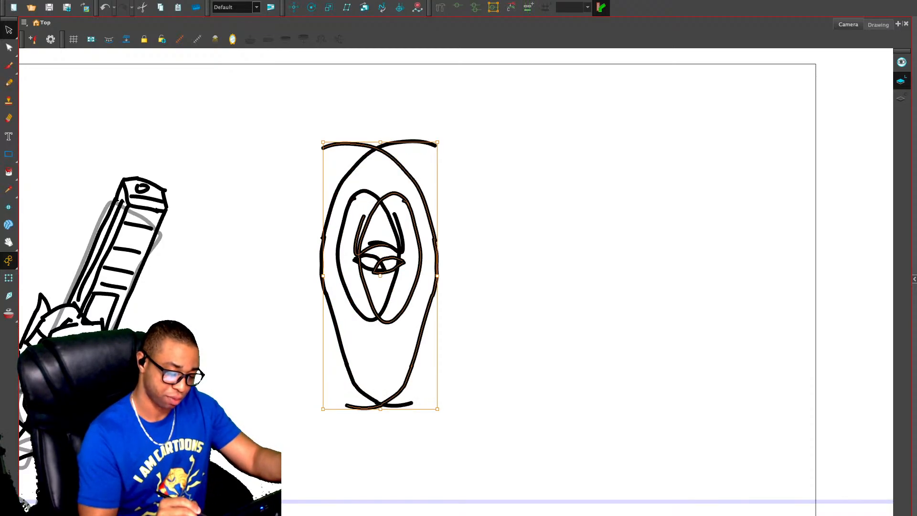
{"action": "left_click_drag", "start_coordinate": [421, 258], "coordinate": [490, 254]}
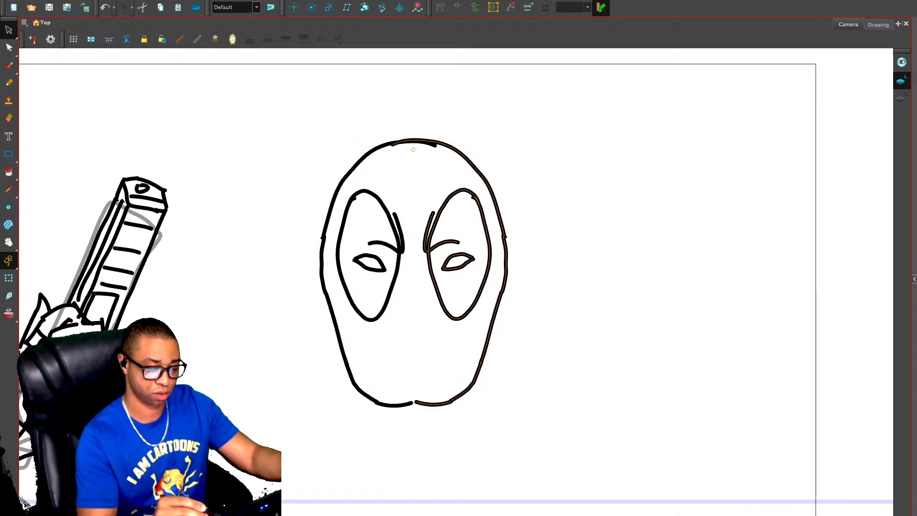
Rotate and reposition the head halves so their outlines join at the crown and chin with the eyes evenly spaced
{"action": "left_click_drag", "start_coordinate": [513, 411], "coordinate": [463, 426]}
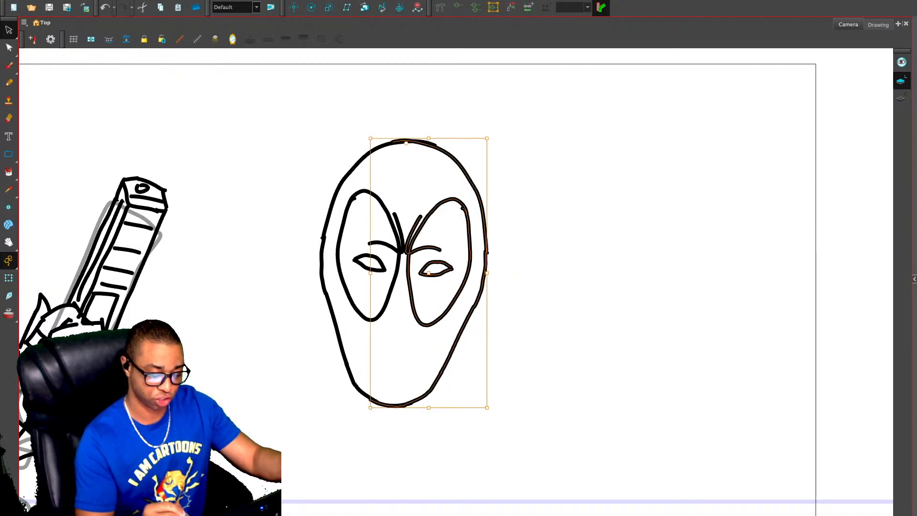
{"action": "left_click_drag", "start_coordinate": [435, 275], "coordinate": [415, 355]}
{"action": "key", "text": "ctrl+z"}
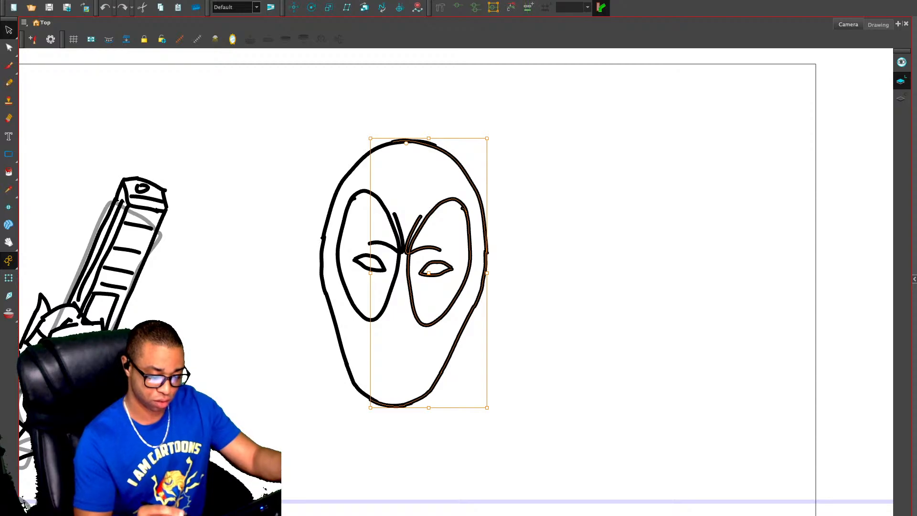
{"action": "left_click", "coordinate": [406, 330]}
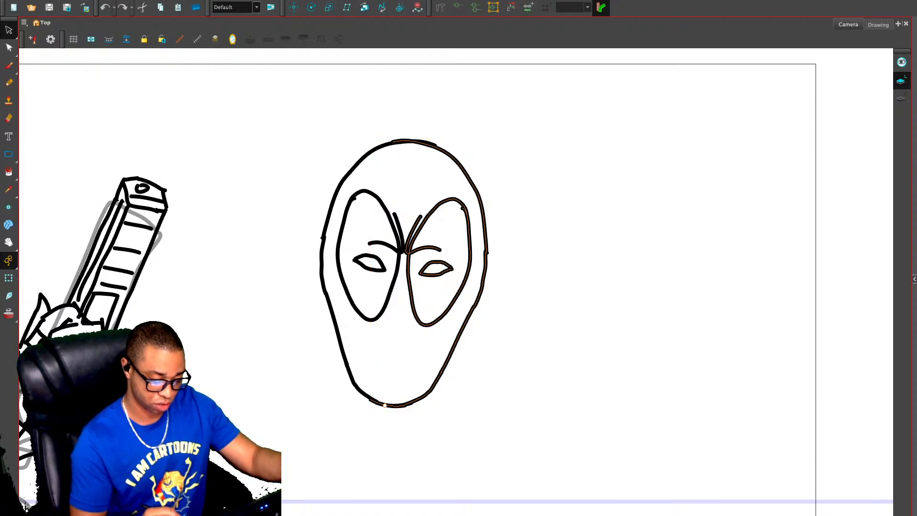
{"action": "left_click", "coordinate": [385, 405]}
{"action": "mouse_move", "coordinate": [492, 134]}
{"action": "left_mouse_down"}
{"action": "mouse_move", "coordinate": [536, 155]}
{"action": "mouse_move", "coordinate": [510, 134]}
{"action": "left_mouse_up"}
{"action": "left_click", "coordinate": [459, 103]}
{"action": "mouse_move", "coordinate": [431, 101]}
{"action": "left_mouse_down"}
{"action": "mouse_move", "coordinate": [527, 154]}
{"action": "mouse_move", "coordinate": [511, 169]}
{"action": "mouse_move", "coordinate": [493, 126]}
{"action": "mouse_move", "coordinate": [480, 119]}
{"action": "left_mouse_up"}
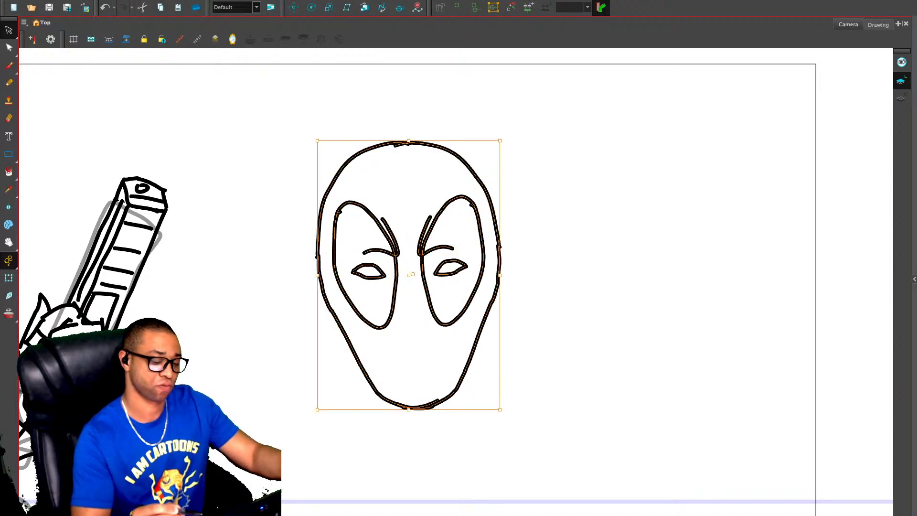
{"action": "key", "text": "Escape"}
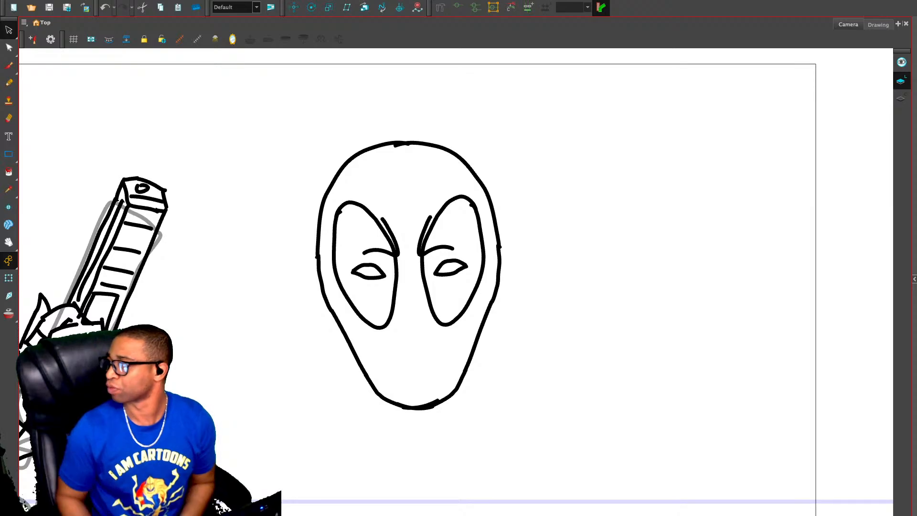
Draw mask seam lines above and below each eye patch, running toward the crown and the chin
{"action": "key", "text": "2"}
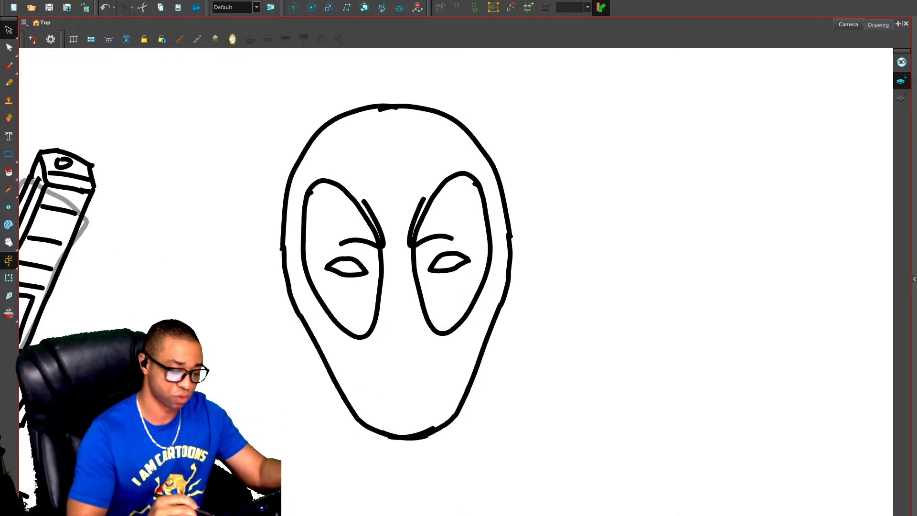
{"action": "key", "text": "alt+x"}
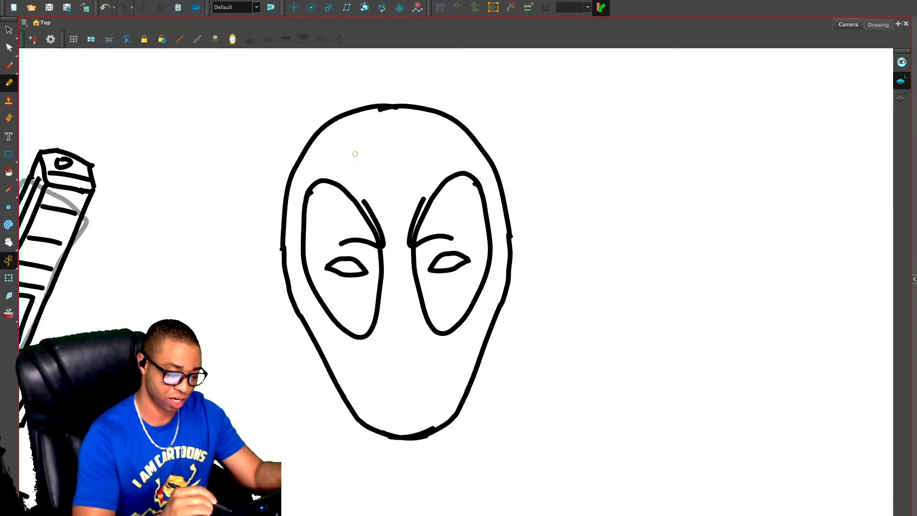
{"action": "left_click_drag", "start_coordinate": [346, 124], "coordinate": [333, 183]}
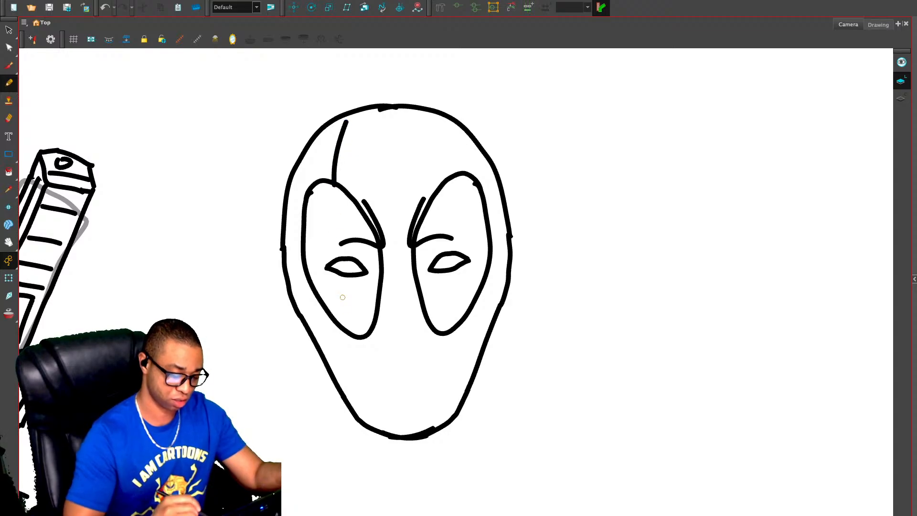
{"action": "left_click_drag", "start_coordinate": [354, 338], "coordinate": [378, 388]}
{"action": "left_click_drag", "start_coordinate": [433, 117], "coordinate": [455, 173]}
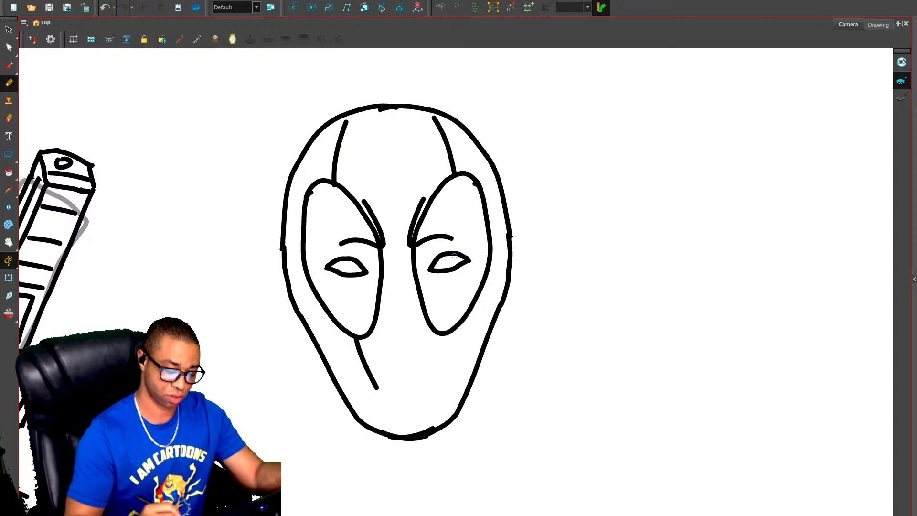
{"action": "left_click_drag", "start_coordinate": [443, 337], "coordinate": [425, 395]}
Draw the pointed mask tip on top of the head with a short fold line, and blend its base into the head outline
{"action": "mouse_move", "coordinate": [443, 111]}
{"action": "left_mouse_down"}
{"action": "mouse_move", "coordinate": [431, 65]}
{"action": "mouse_move", "coordinate": [392, 103]}
{"action": "mouse_move", "coordinate": [429, 67]}
{"action": "mouse_move", "coordinate": [397, 96]}
{"action": "mouse_move", "coordinate": [404, 106]}
{"action": "left_mouse_up"}
{"action": "key", "text": "ctrl+z"}
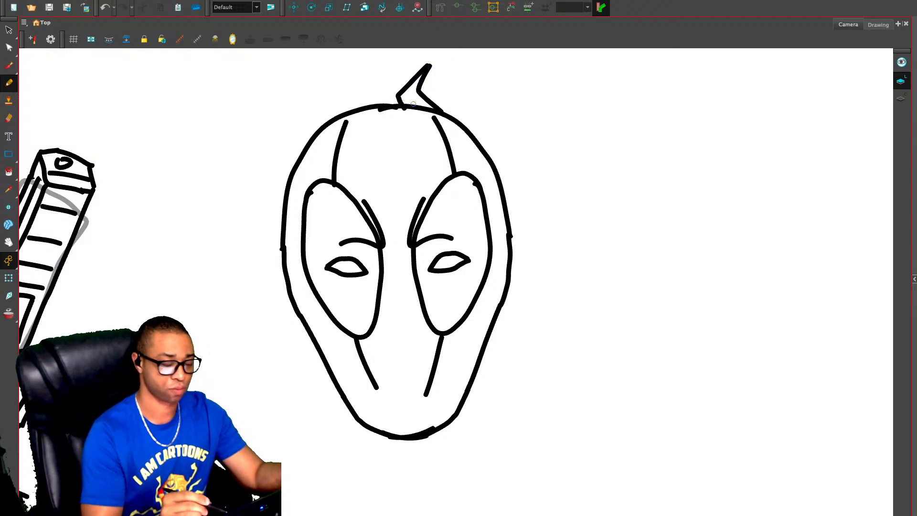
{"action": "key", "text": "ctrl+z"}
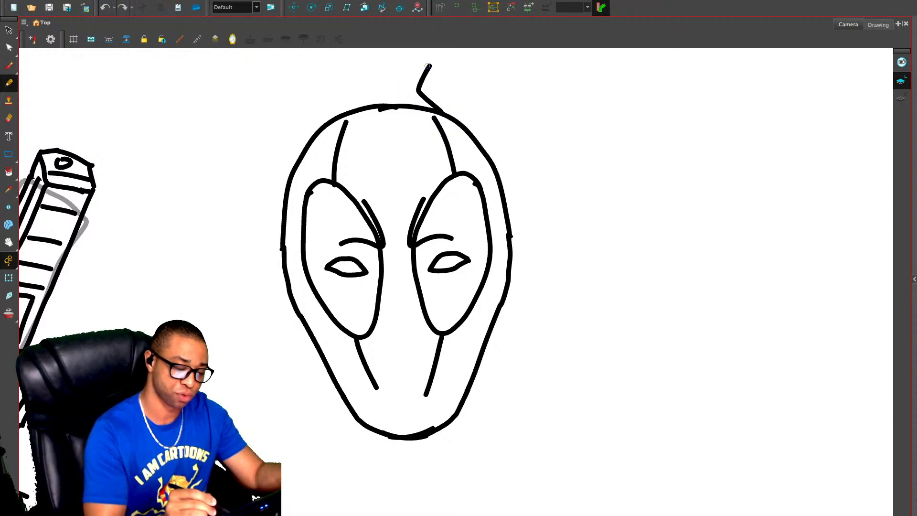
{"action": "mouse_move", "coordinate": [430, 65]}
{"action": "left_mouse_down"}
{"action": "mouse_move", "coordinate": [384, 97]}
{"action": "mouse_move", "coordinate": [389, 105]}
{"action": "mouse_move", "coordinate": [410, 95]}
{"action": "mouse_move", "coordinate": [418, 90]}
{"action": "mouse_move", "coordinate": [367, 109]}
{"action": "left_mouse_up"}
{"action": "key", "text": "ctrl+z"}
{"action": "key", "text": "ctrl+z"}
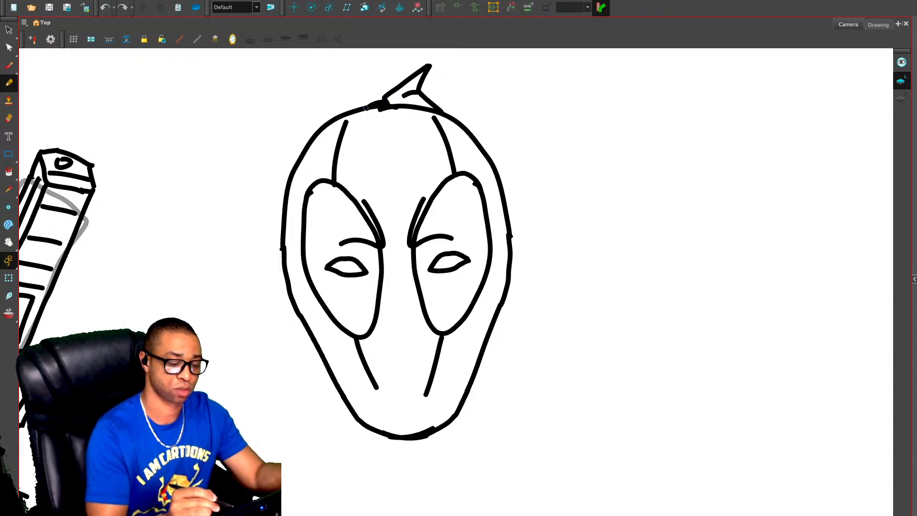
{"action": "left_click_drag", "start_coordinate": [433, 104], "coordinate": [473, 139]}
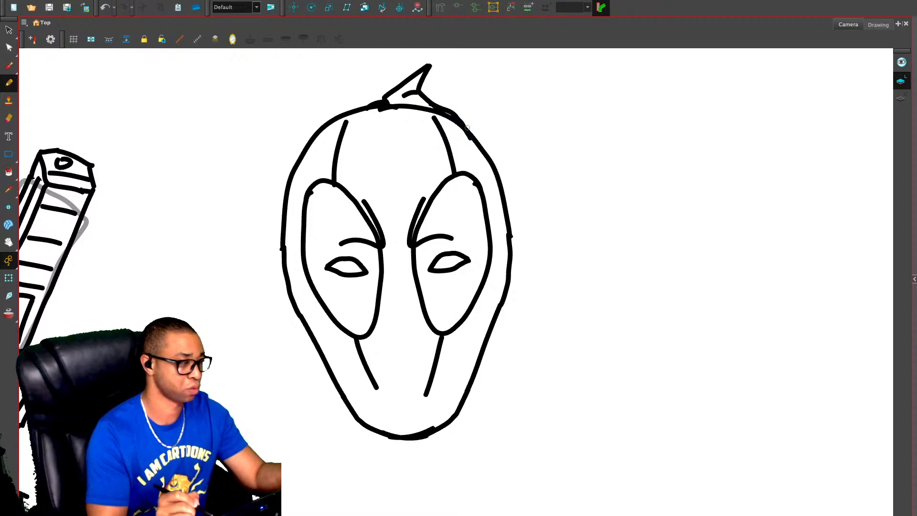
Cut the crown line at both ends of the mask tip's base and delete the pieces crossing beneath the tip
{"action": "key", "text": "alt+e"}
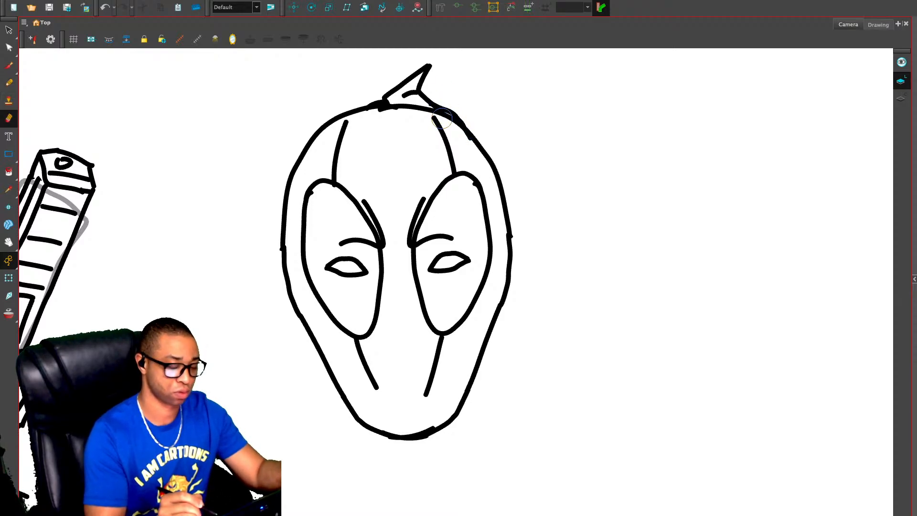
{"action": "left_click_drag", "start_coordinate": [450, 120], "coordinate": [457, 125]}
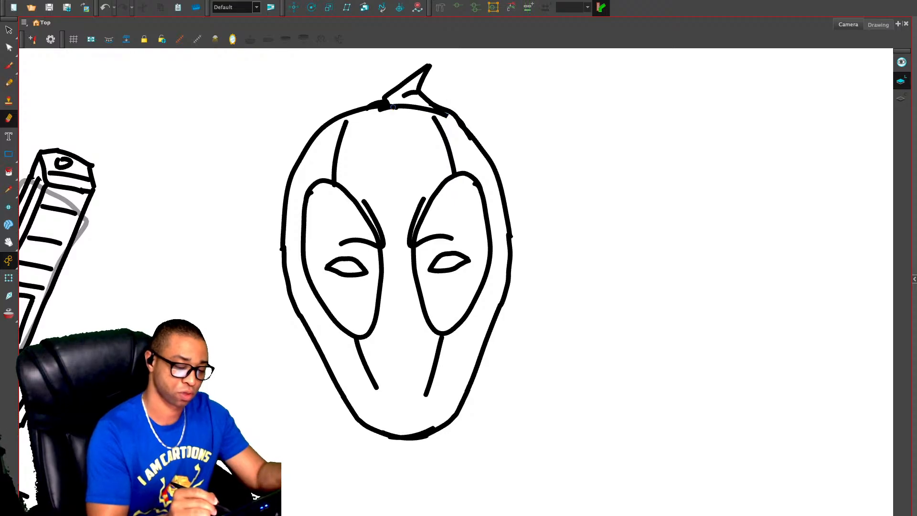
{"action": "left_click_drag", "start_coordinate": [393, 109], "coordinate": [388, 110]}
{"action": "key", "text": "alt+s"}
{"action": "left_click", "coordinate": [420, 108]}
{"action": "key", "text": "Delete"}
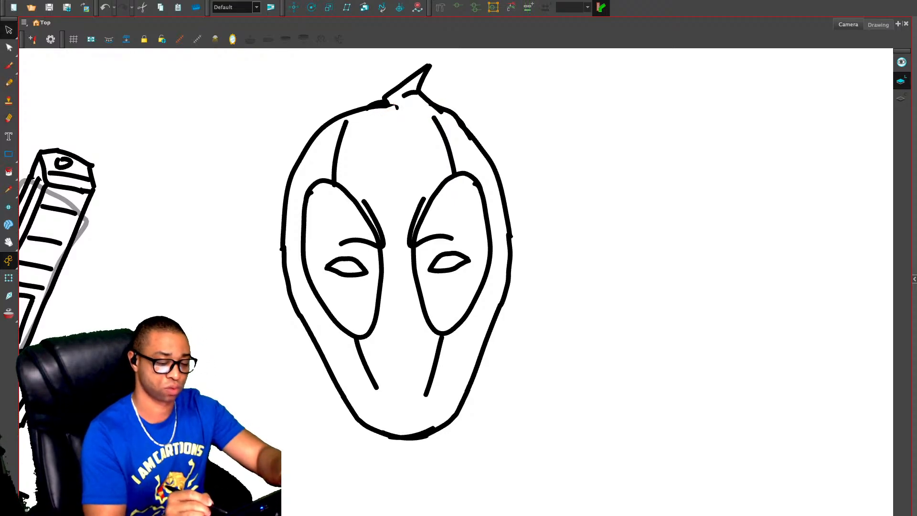
{"action": "left_click", "coordinate": [396, 108]}
{"action": "key", "text": "Delete"}
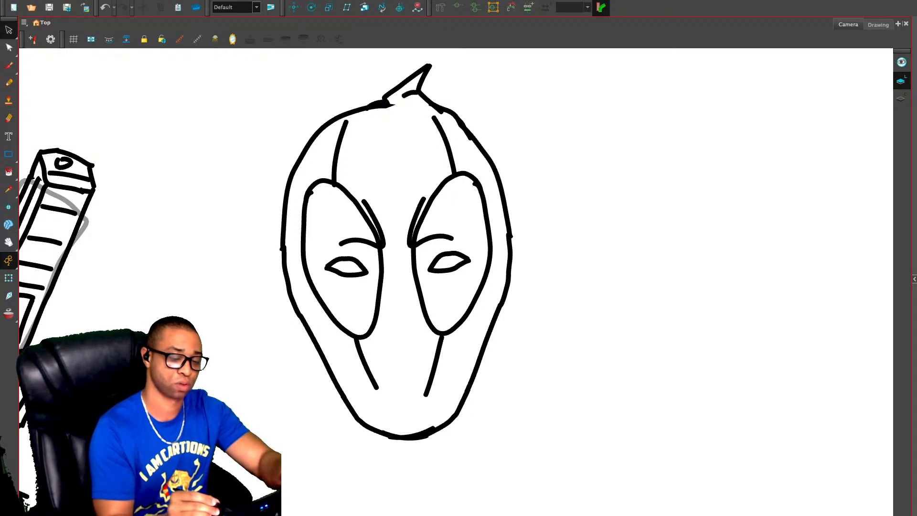
Delete the leftover overlapping line ends on both sides of the mask tip's base
{"action": "left_click", "coordinate": [382, 105]}
{"action": "left_click", "coordinate": [378, 103]}
{"action": "key", "text": "Delete"}
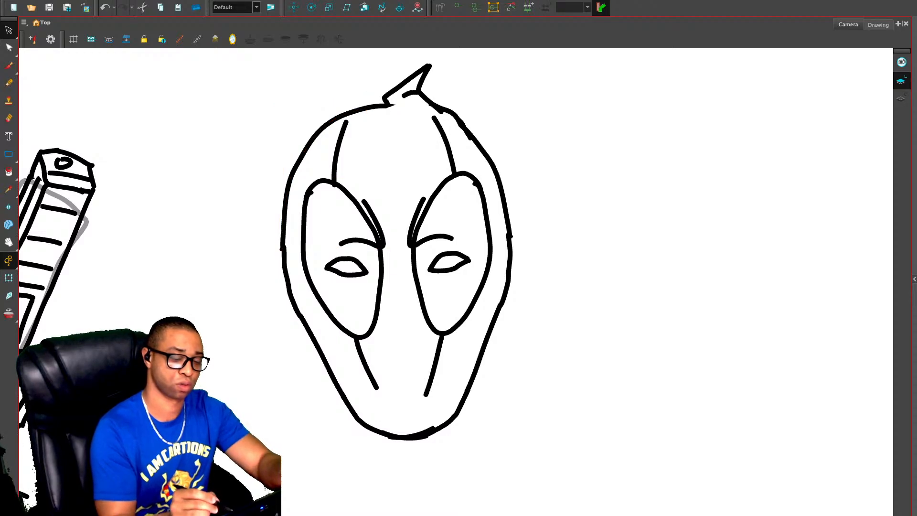
{"action": "left_click", "coordinate": [386, 106]}
{"action": "left_click", "coordinate": [406, 122]}
{"action": "left_click", "coordinate": [437, 109]}
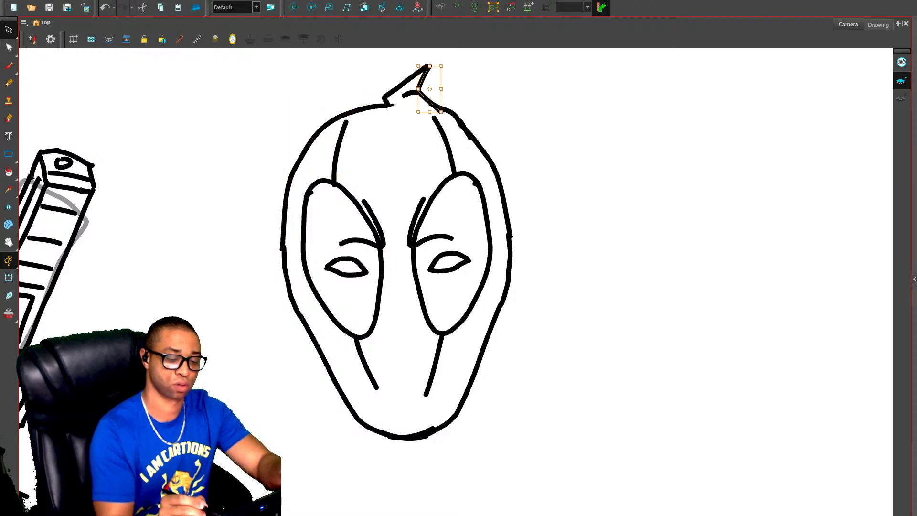
{"action": "left_click", "coordinate": [410, 124]}
{"action": "left_click", "coordinate": [439, 110]}
{"action": "key", "text": "Delete"}
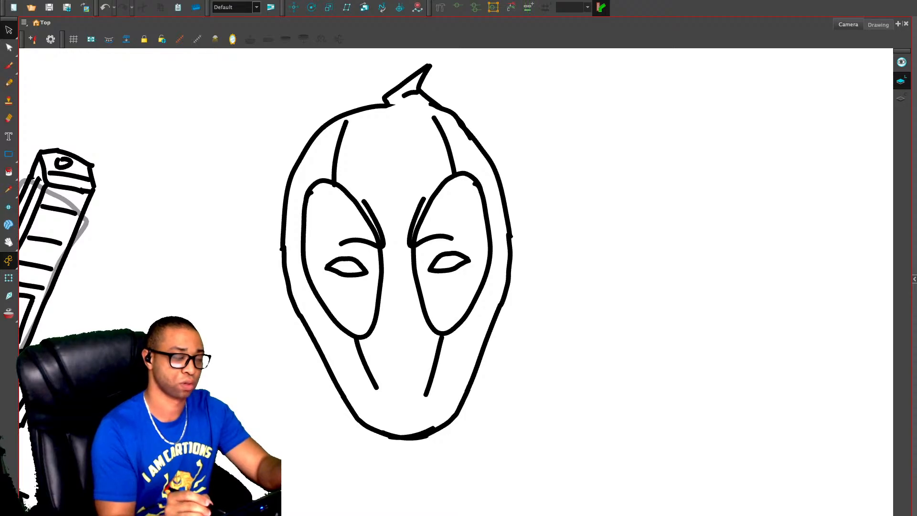
Replace the crown segment beside the mask tip with a smoother line joining its base to the side of the head
{"action": "key", "text": "alt+/"}
{"action": "left_click_drag", "start_coordinate": [400, 106], "coordinate": [422, 105]}
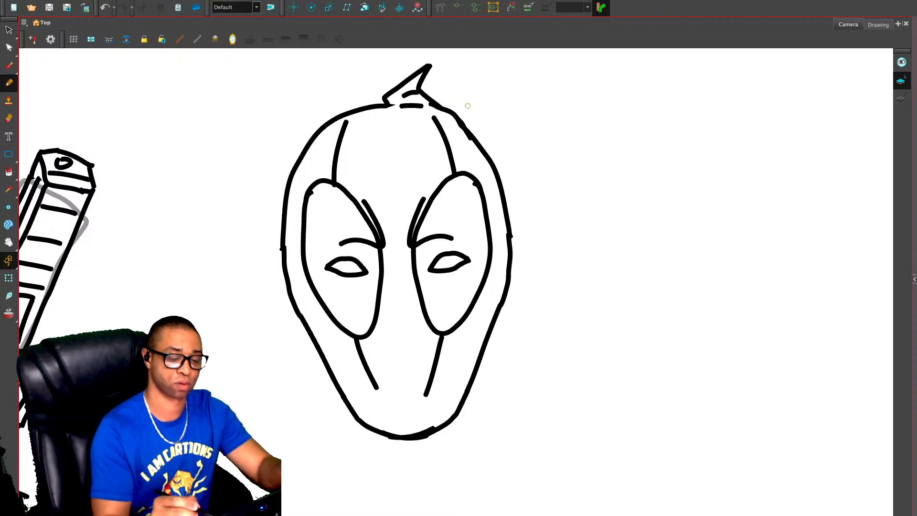
{"action": "key", "text": "alt+s"}
{"action": "left_click", "coordinate": [452, 113]}
{"action": "key", "text": "Delete"}
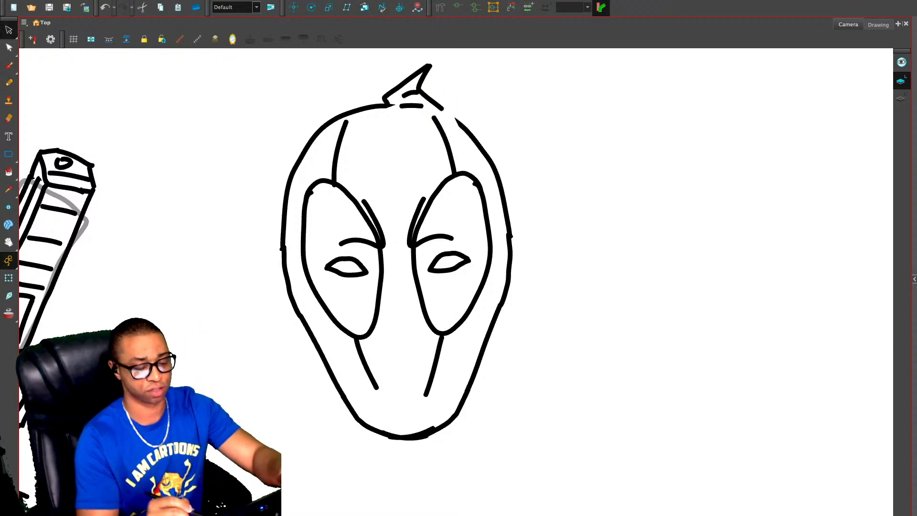
{"action": "key", "text": "alt+/"}
{"action": "left_click_drag", "start_coordinate": [437, 105], "coordinate": [465, 130]}
{"action": "key", "text": "alt+s"}
{"action": "left_click", "coordinate": [411, 105]}
{"action": "key", "text": "Delete"}
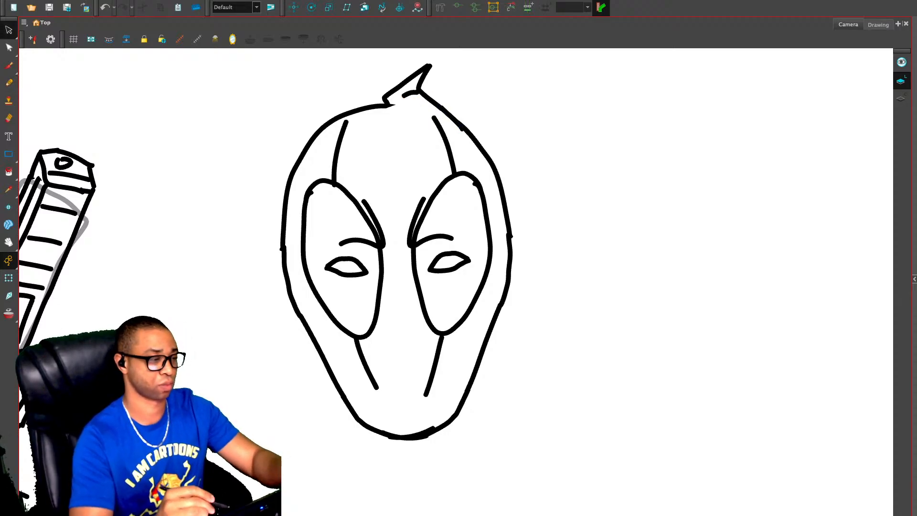
Draw a short curved fold line beneath the mask tip, extending toward the upper end of the adjacent seam
{"action": "key", "text": "alt+/"}
{"action": "left_click_drag", "start_coordinate": [403, 109], "coordinate": [450, 122]}
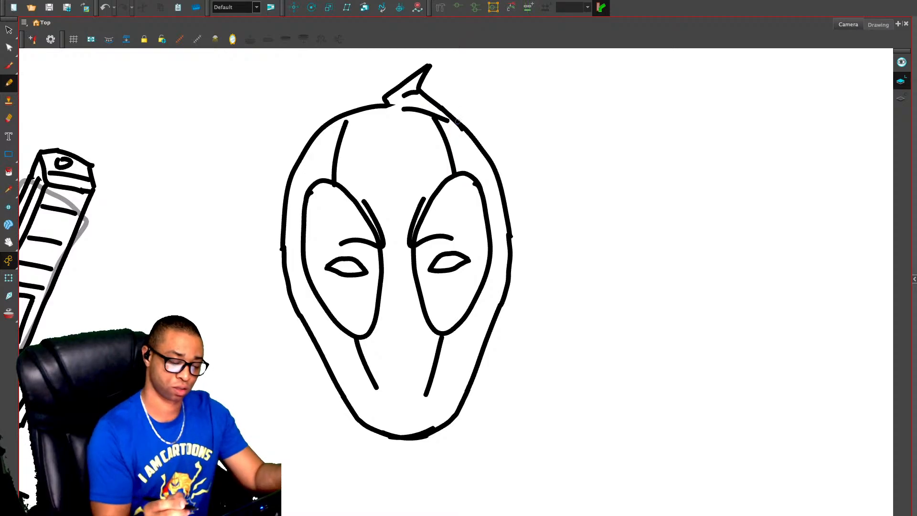
{"action": "key", "text": "ctrl+z"}
{"action": "left_click_drag", "start_coordinate": [400, 105], "coordinate": [446, 122]}
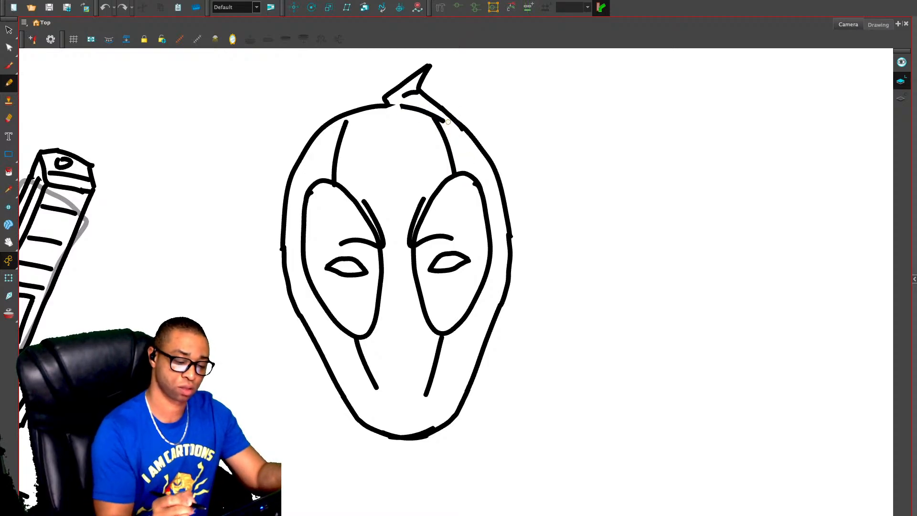
Draw a small angular nose line between the two eye patches, just below the brows
{"action": "key", "text": "2"}
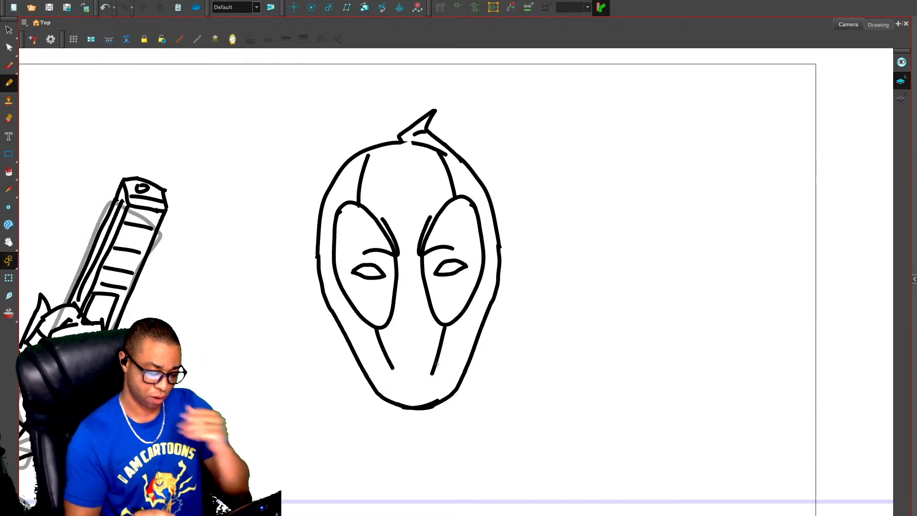
{"action": "left_click_drag", "start_coordinate": [409, 285], "coordinate": [406, 315]}
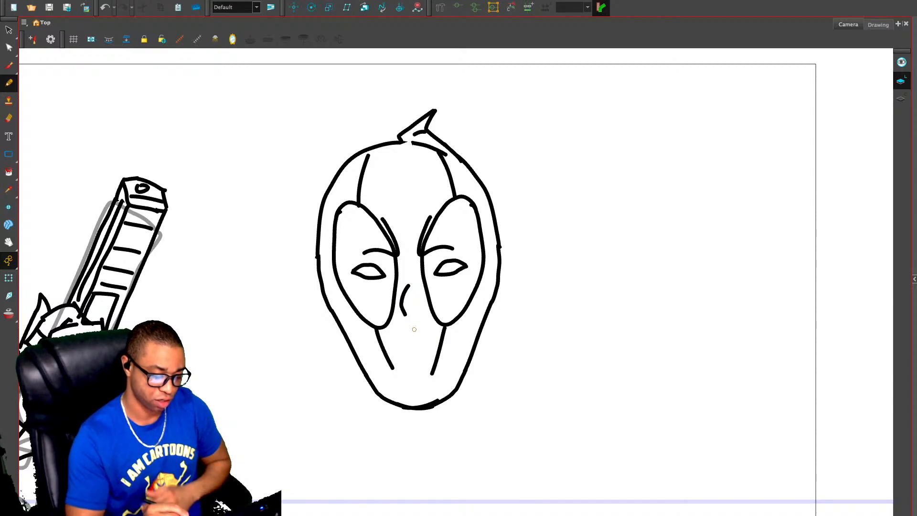
{"action": "key", "text": "ctrl+z"}
{"action": "mouse_move", "coordinate": [404, 284]}
{"action": "left_mouse_down"}
{"action": "mouse_move", "coordinate": [400, 308]}
{"action": "mouse_move", "coordinate": [414, 316]}
{"action": "left_mouse_up"}
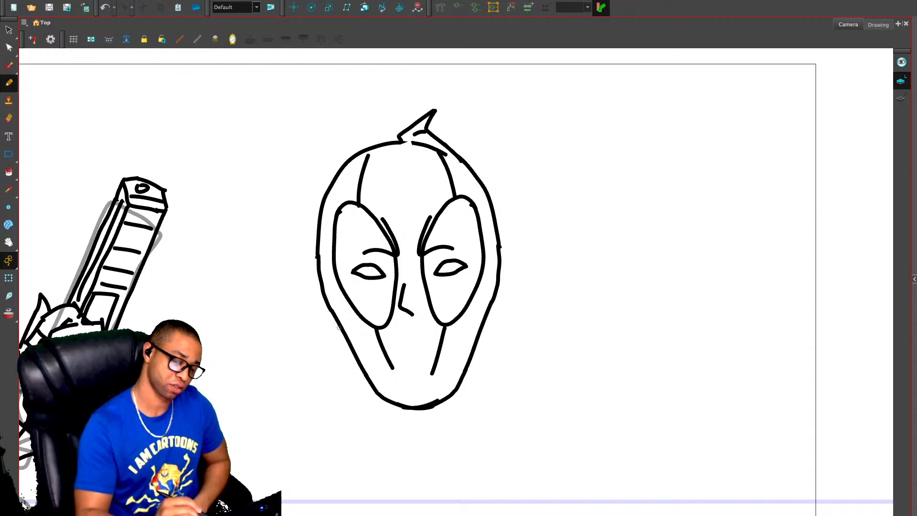
Select the entire masked head drawing and scale it slightly narrower
{"action": "scroll", "coordinate": [453, 334], "scroll_direction": "down", "scroll_amount": 1}
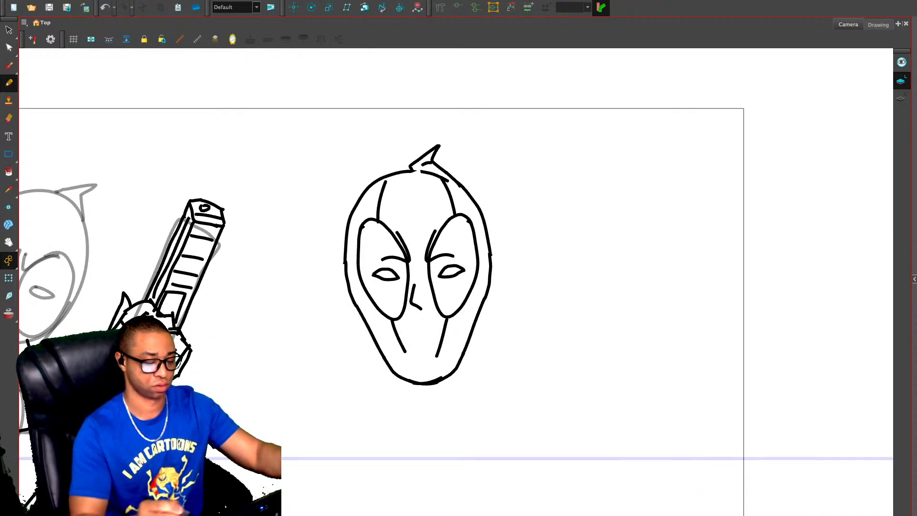
{"action": "key", "text": "alt+s"}
{"action": "mouse_move", "coordinate": [481, 126]}
{"action": "left_mouse_down"}
{"action": "mouse_move", "coordinate": [461, 425]}
{"action": "mouse_move", "coordinate": [523, 268]}
{"action": "left_mouse_up"}
{"action": "left_click_drag", "start_coordinate": [454, 287], "coordinate": [480, 285]}
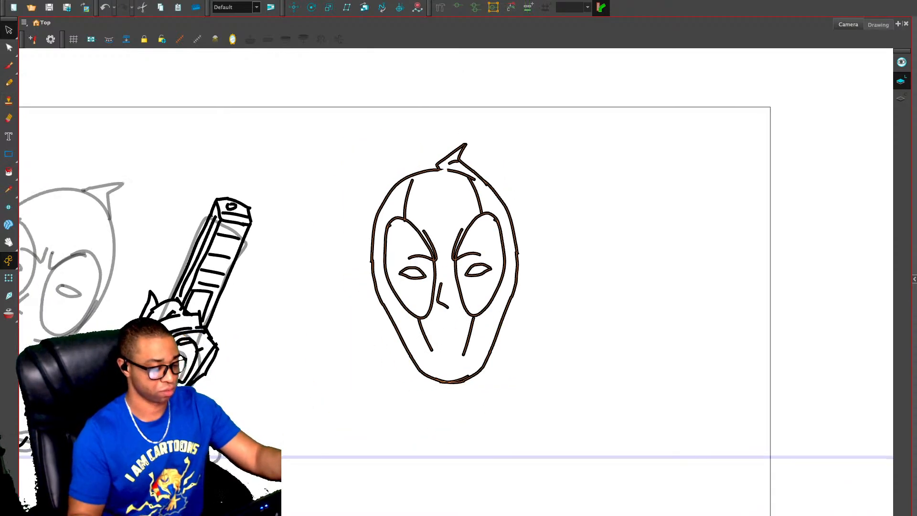
{"action": "left_click_drag", "start_coordinate": [648, 285], "coordinate": [779, 281]}
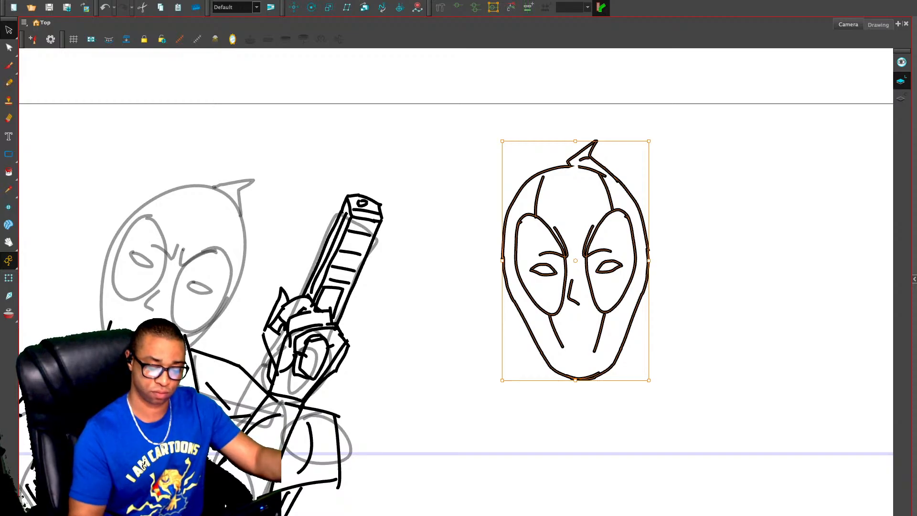
{"action": "left_click_drag", "start_coordinate": [649, 260], "coordinate": [641, 261]}
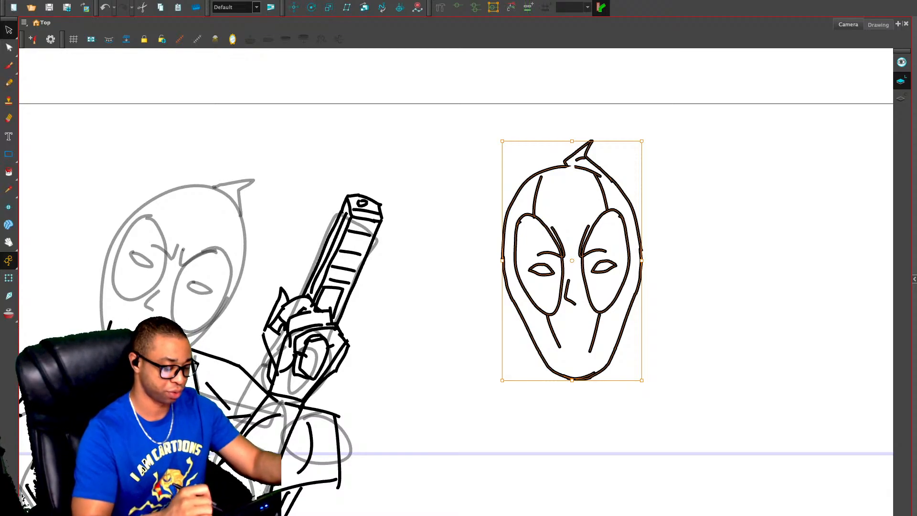
Move the masked head onto the body's neck and reduce both its height and width to fit the figure
{"action": "mouse_move", "coordinate": [564, 256]}
{"action": "left_mouse_down"}
{"action": "mouse_move", "coordinate": [176, 254]}
{"action": "mouse_move", "coordinate": [134, 243]}
{"action": "left_mouse_up"}
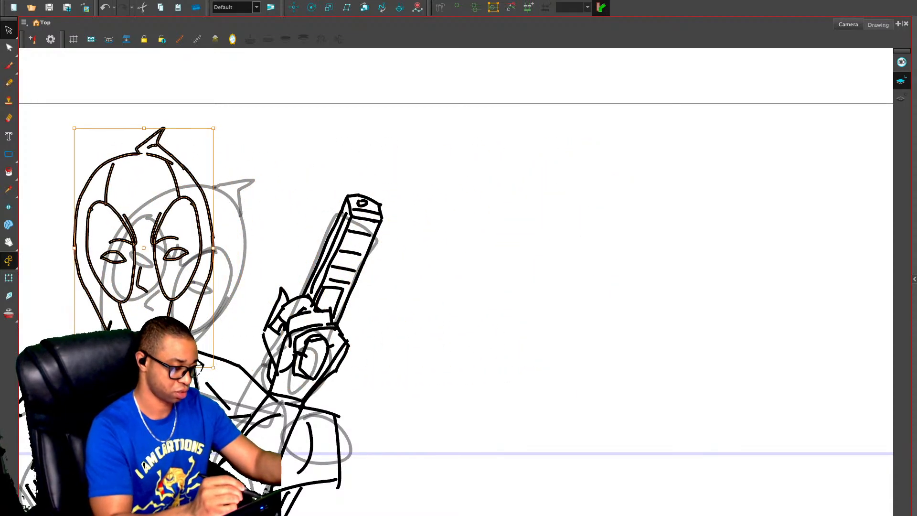
{"action": "left_click_drag", "start_coordinate": [144, 128], "coordinate": [144, 145]}
{"action": "left_click_drag", "start_coordinate": [214, 153], "coordinate": [204, 155]}
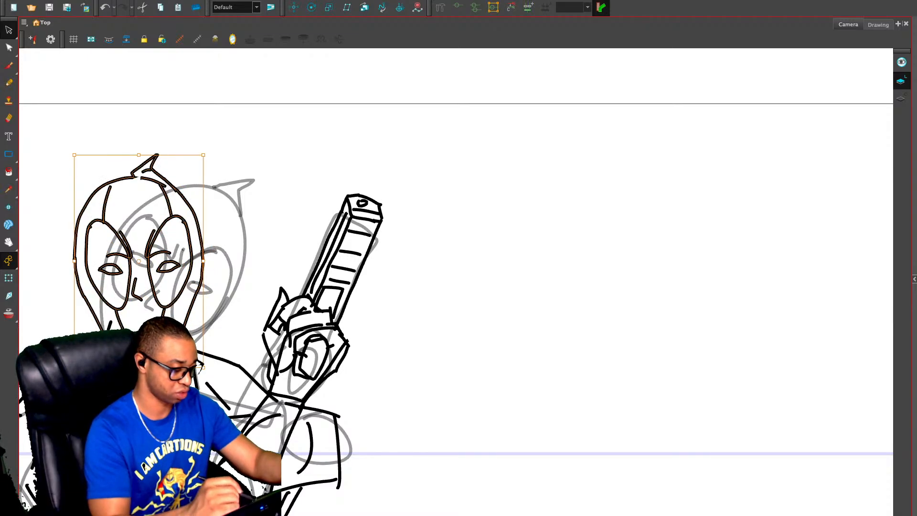
{"action": "left_click_drag", "start_coordinate": [144, 248], "coordinate": [149, 248]}
{"action": "key", "text": "Escape"}
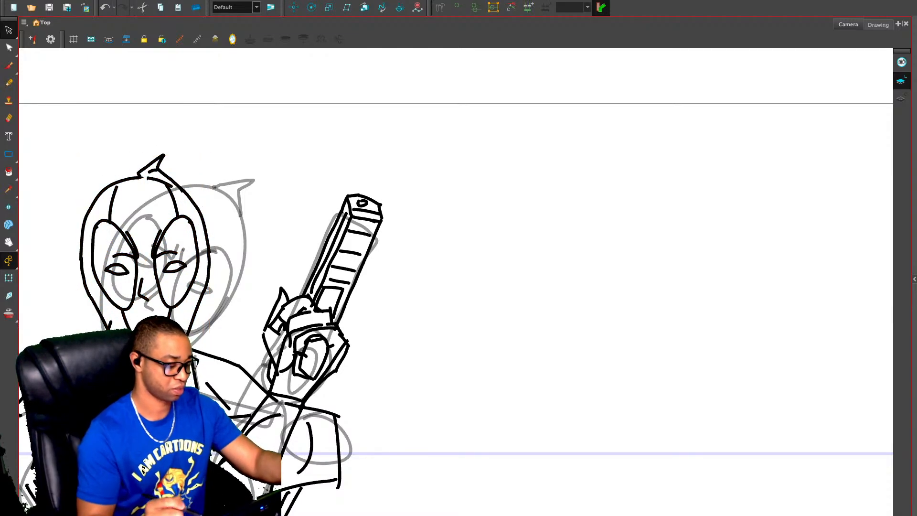
Hide the grey rough sketch layer beneath the black outline and collapse the timeline again
{"action": "left_click_drag", "start_coordinate": [286, 267], "coordinate": [512, 217]}
{"action": "key", "text": "1"}
{"action": "key", "text": "1"}
{"action": "key", "text": "1"}
{"action": "key", "text": "1"}
{"action": "key", "text": "1"}
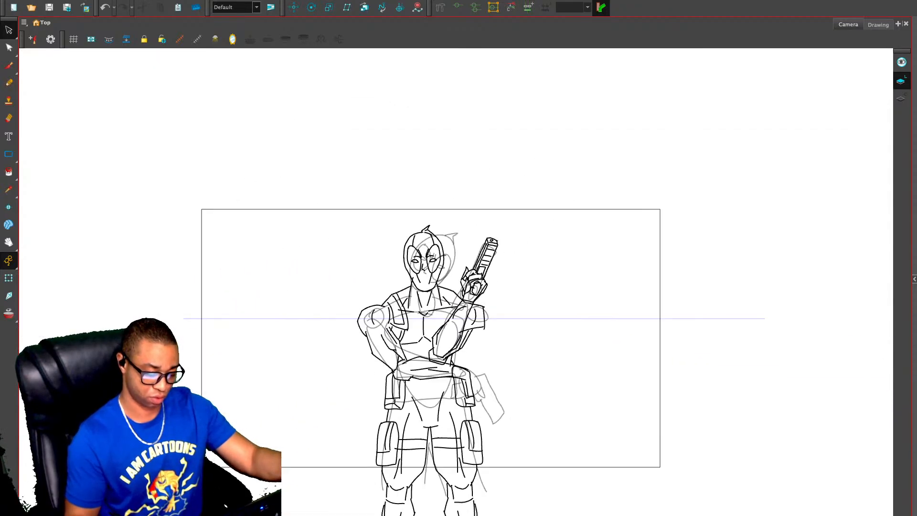
{"action": "left_click_drag", "start_coordinate": [451, 335], "coordinate": [438, 192]}
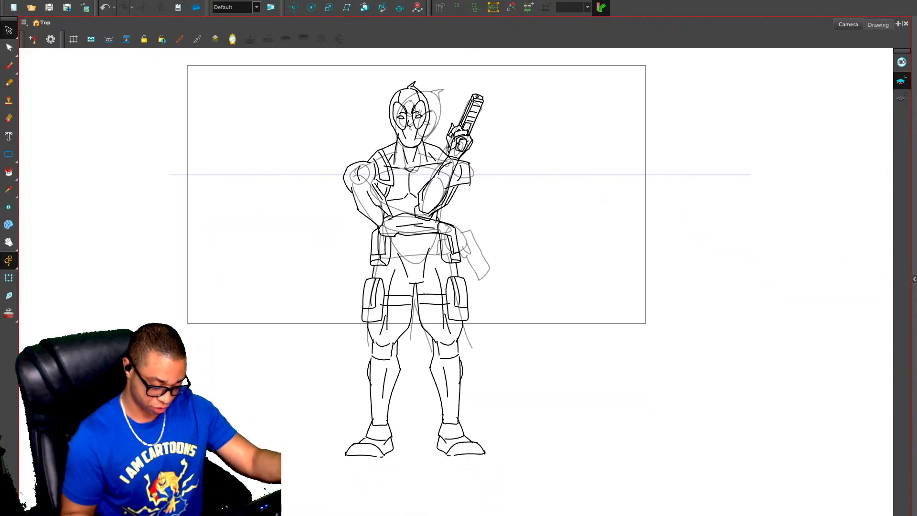
{"action": "left_click", "coordinate": [467, 515]}
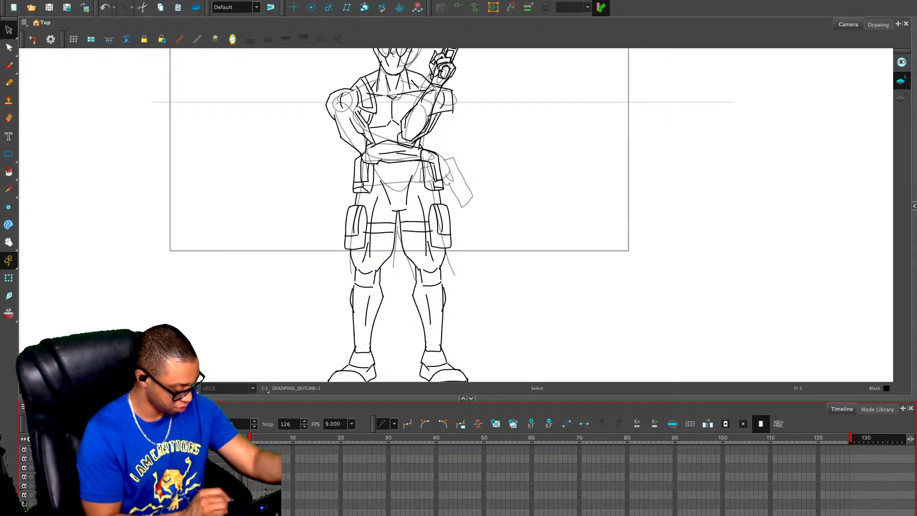
{"action": "left_click", "coordinate": [24, 468]}
{"action": "left_click", "coordinate": [526, 306]}
{"action": "left_click", "coordinate": [471, 398]}
Select the shoulder outline of the folded arm and scale it slightly narrower and taller
{"action": "mouse_move", "coordinate": [430, 239]}
{"action": "left_mouse_down"}
{"action": "mouse_move", "coordinate": [446, 238]}
{"action": "mouse_move", "coordinate": [423, 284]}
{"action": "left_mouse_up"}
{"action": "key", "text": "2"}
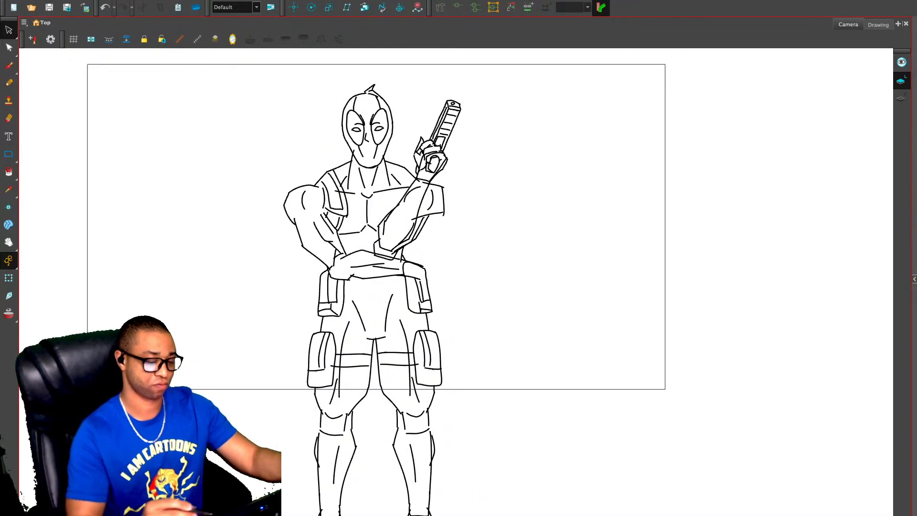
{"action": "key", "text": "2"}
{"action": "key", "text": "2"}
{"action": "left_click_drag", "start_coordinate": [421, 201], "coordinate": [486, 374]}
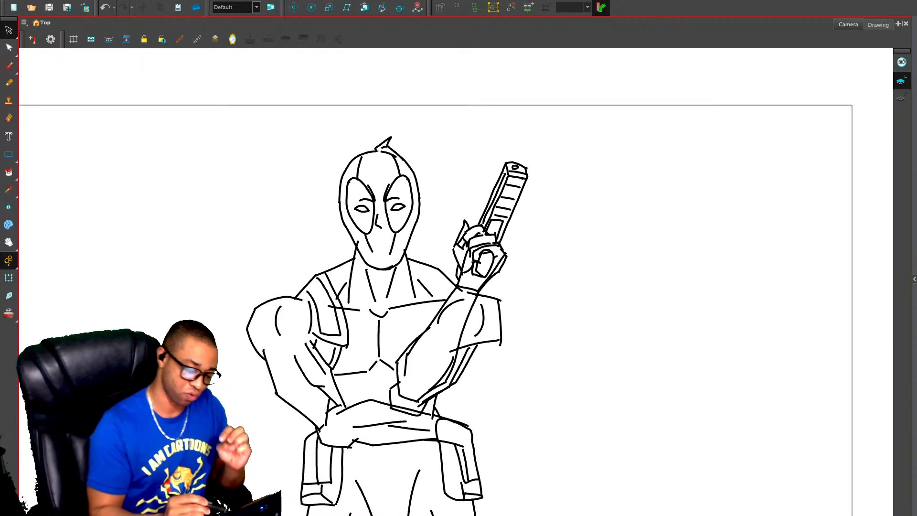
{"action": "mouse_move", "coordinate": [263, 291]}
{"action": "left_mouse_down"}
{"action": "mouse_move", "coordinate": [269, 392]}
{"action": "mouse_move", "coordinate": [289, 297]}
{"action": "mouse_move", "coordinate": [316, 277]}
{"action": "left_mouse_up"}
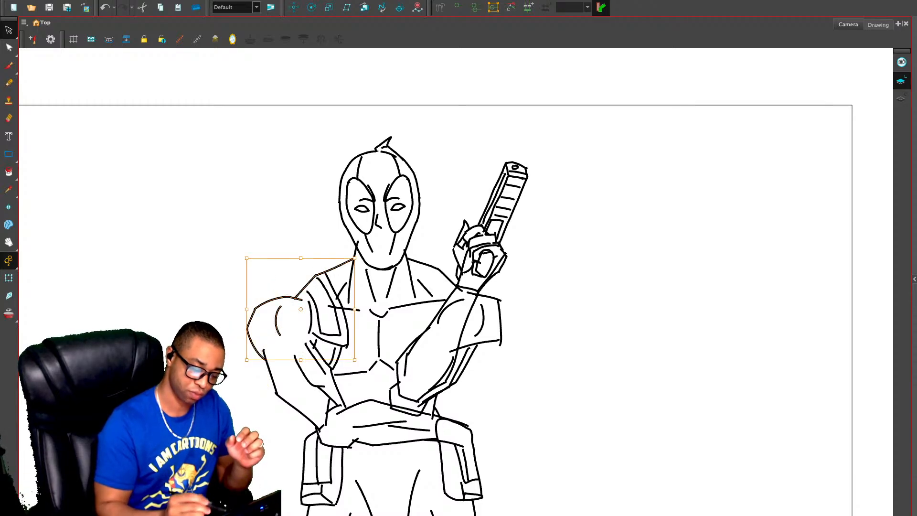
{"action": "left_click_drag", "start_coordinate": [246, 310], "coordinate": [253, 310]}
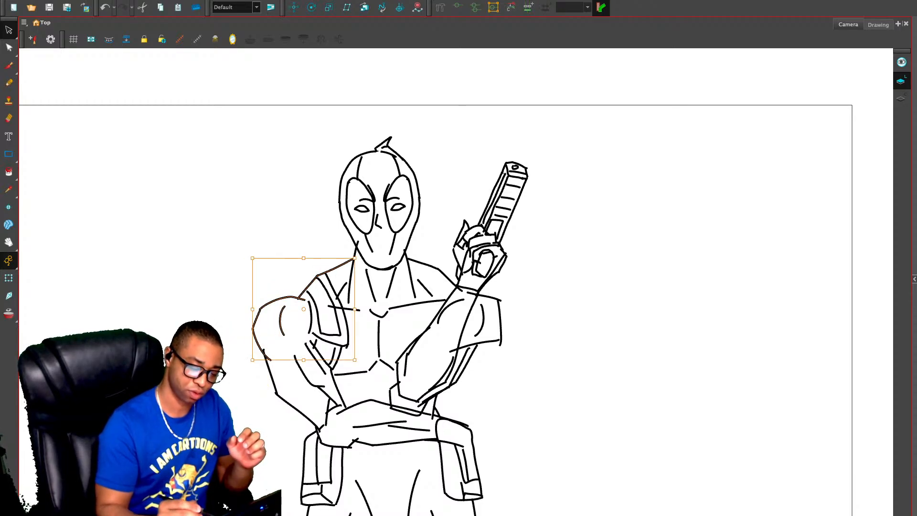
{"action": "left_click_drag", "start_coordinate": [304, 258], "coordinate": [304, 253]}
{"action": "key", "text": "Escape"}
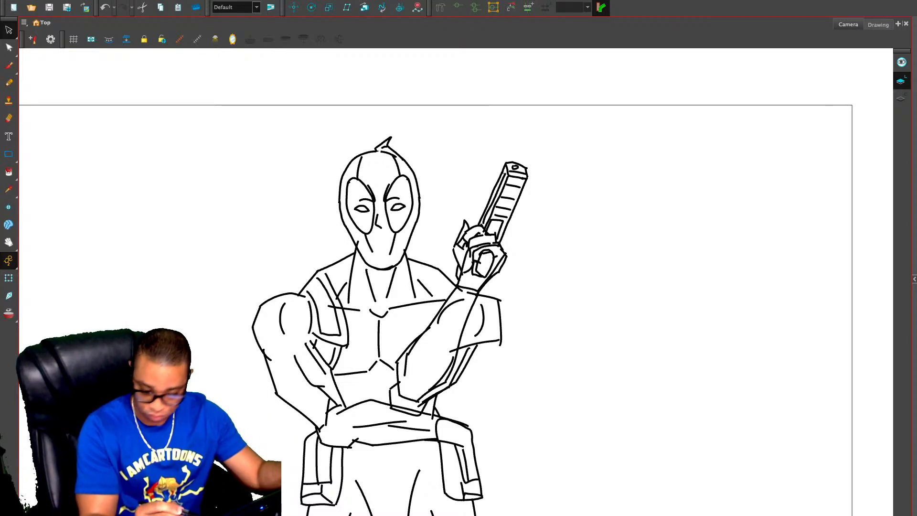
Move the masked head off the body into the empty area beyond the raised gun
{"action": "mouse_move", "coordinate": [430, 277]}
{"action": "left_mouse_down"}
{"action": "mouse_move", "coordinate": [420, 255]}
{"action": "mouse_move", "coordinate": [436, 261]}
{"action": "mouse_move", "coordinate": [424, 230]}
{"action": "left_mouse_up"}
{"action": "key", "text": "Escape"}
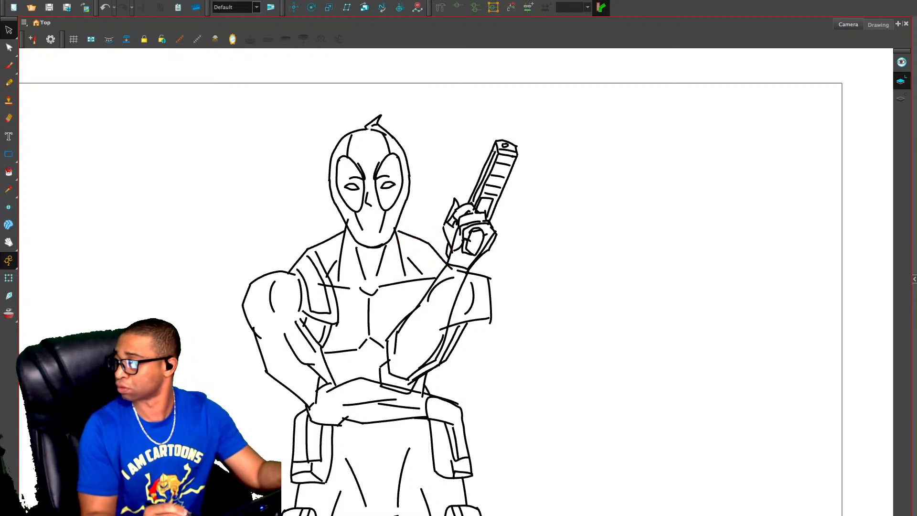
{"action": "key", "text": "2"}
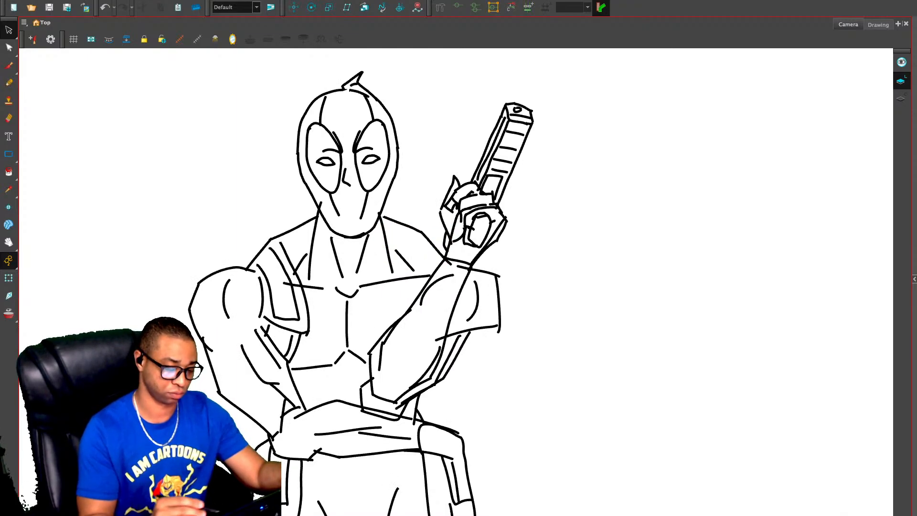
{"action": "left_click", "coordinate": [341, 154]}
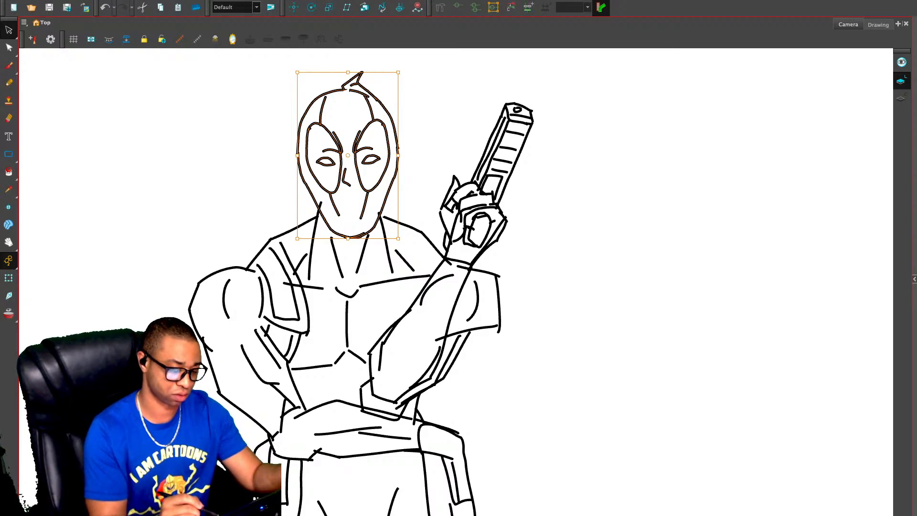
{"action": "key", "text": "alt+e"}
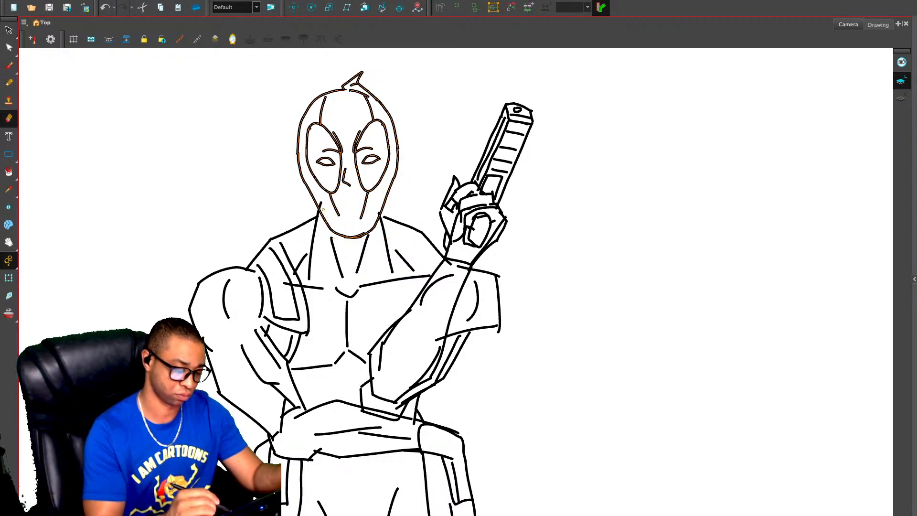
{"action": "key", "text": "alt+x"}
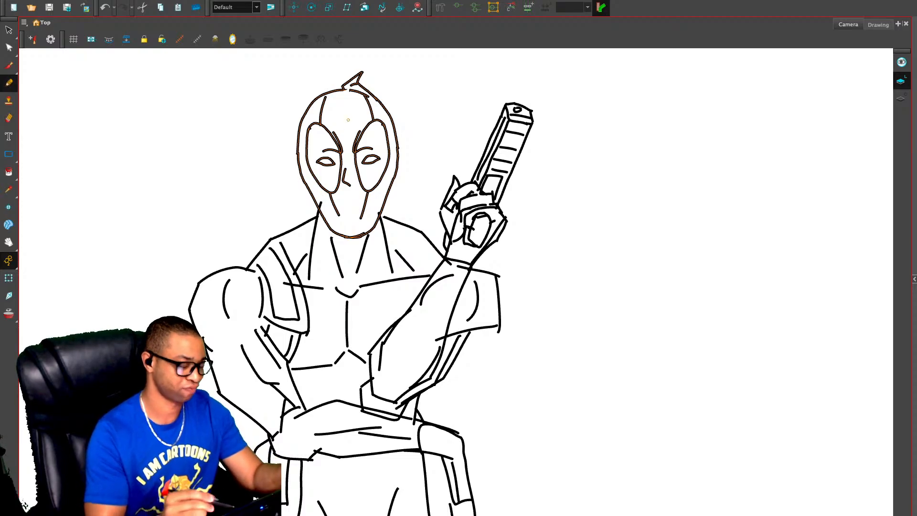
{"action": "key", "text": "alt+s"}
{"action": "left_click_drag", "start_coordinate": [348, 205], "coordinate": [480, 223]}
{"action": "key", "text": "Escape"}
Delete the outer neck lines and the two inner neck lines above the collarbone
{"action": "left_click_drag", "start_coordinate": [216, 232], "coordinate": [131, 233]}
{"action": "key", "text": "Delete"}
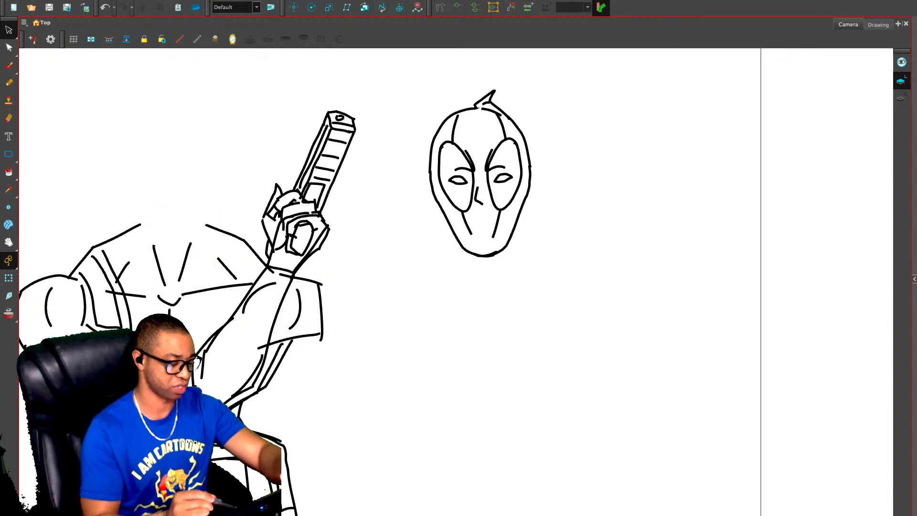
{"action": "left_click_drag", "start_coordinate": [193, 244], "coordinate": [149, 248]}
{"action": "key", "text": "Delete"}
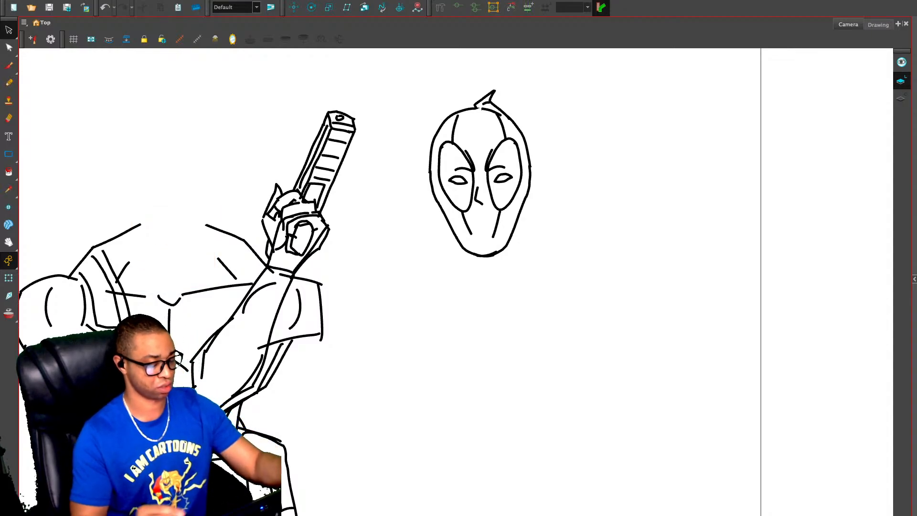
Draw two parallel curved strap lines down the shoulder on the gun-arm side of the chest
{"action": "key", "text": "alt+x"}
{"action": "left_click_drag", "start_coordinate": [242, 241], "coordinate": [228, 323]}
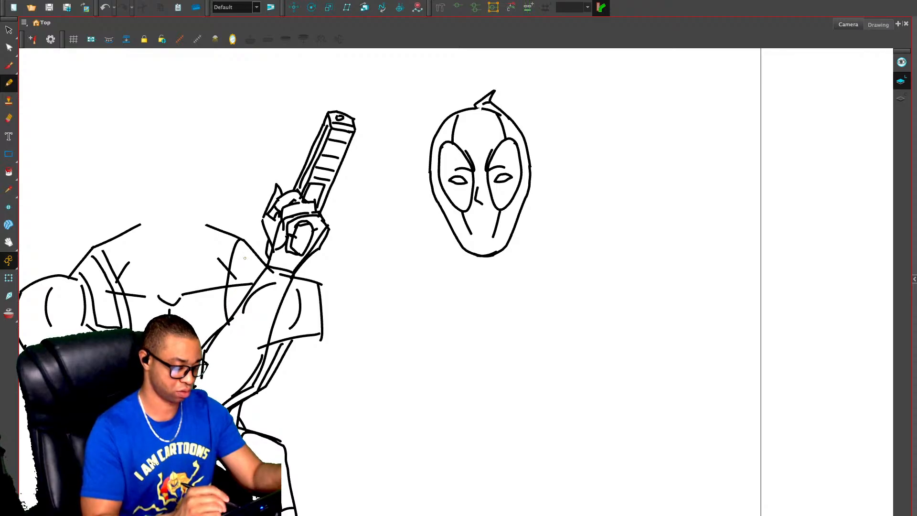
{"action": "left_click_drag", "start_coordinate": [241, 254], "coordinate": [232, 314]}
{"action": "key", "text": "ctrl+z"}
{"action": "left_click_drag", "start_coordinate": [243, 246], "coordinate": [232, 307]}
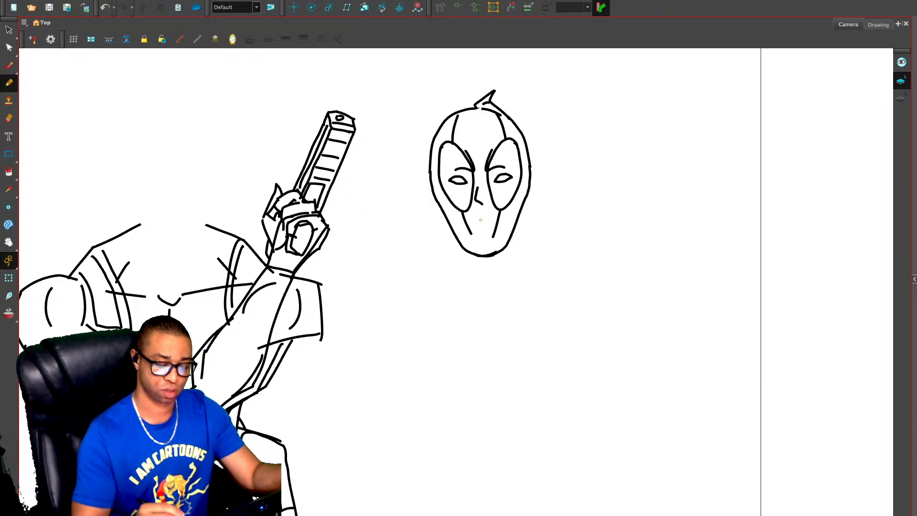
Draw half of a new head outline beside the masked head, with an angled jaw, flat chin and rounded crown
{"action": "left_click_drag", "start_coordinate": [554, 186], "coordinate": [404, 224]}
{"action": "scroll", "coordinate": [404, 224], "scroll_direction": "up", "scroll_amount": 2}
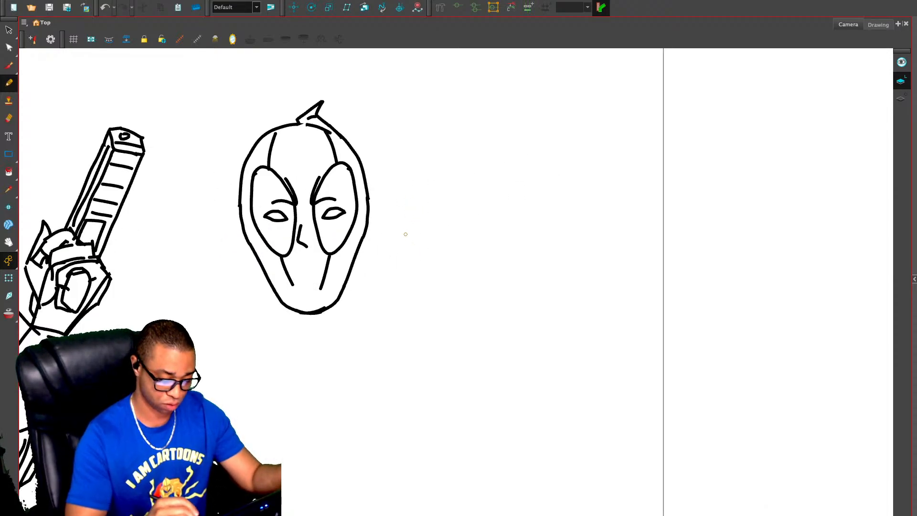
{"action": "left_click_drag", "start_coordinate": [405, 233], "coordinate": [449, 290]}
{"action": "key", "text": "ctrl+z"}
{"action": "left_click_drag", "start_coordinate": [414, 238], "coordinate": [438, 299]}
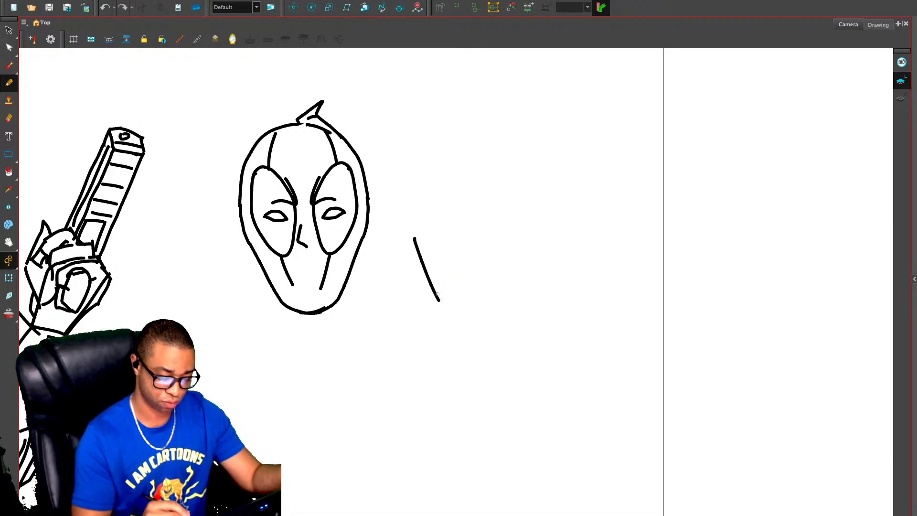
{"action": "key", "text": "ctrl+z"}
{"action": "mouse_move", "coordinate": [414, 245]}
{"action": "left_mouse_down"}
{"action": "mouse_move", "coordinate": [447, 305]}
{"action": "mouse_move", "coordinate": [487, 300]}
{"action": "left_mouse_up"}
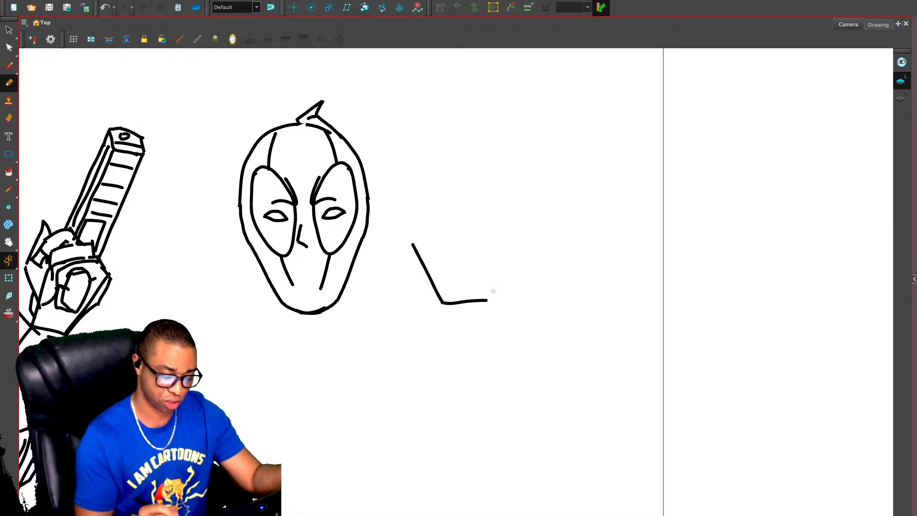
{"action": "mouse_move", "coordinate": [412, 244]}
{"action": "left_mouse_down"}
{"action": "mouse_move", "coordinate": [411, 156]}
{"action": "mouse_move", "coordinate": [473, 118]}
{"action": "mouse_move", "coordinate": [493, 125]}
{"action": "left_mouse_up"}
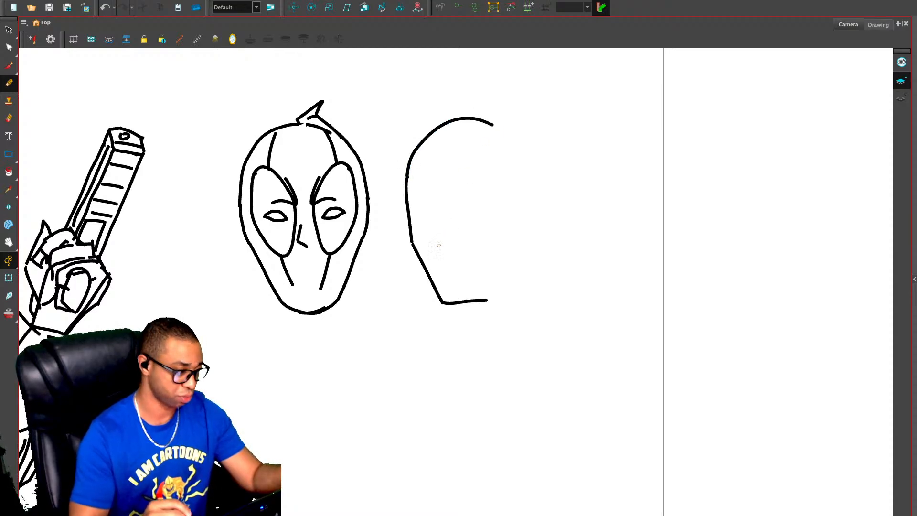
Shift the jaw corner of the new head outline inward to shorten the chin line
{"action": "key", "text": "alt+s"}
{"action": "left_click", "coordinate": [427, 274]}
{"action": "left_click_drag", "start_coordinate": [444, 303], "coordinate": [450, 303]}
{"action": "left_click", "coordinate": [465, 302]}
{"action": "key", "text": "Escape"}
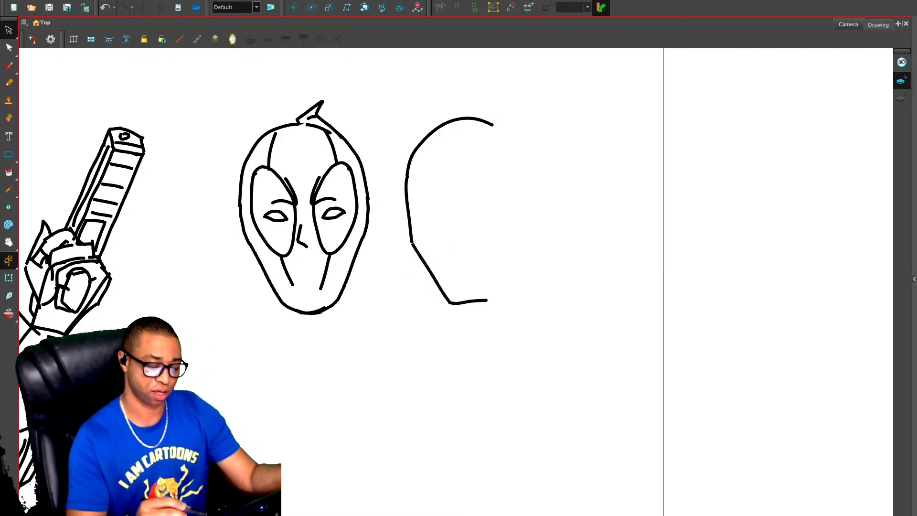
Rotate the half head outline slightly clockwise and trim the free end of its chin line
{"action": "mouse_move", "coordinate": [399, 180]}
{"action": "left_mouse_down"}
{"action": "mouse_move", "coordinate": [440, 287]}
{"action": "mouse_move", "coordinate": [488, 178]}
{"action": "left_mouse_up"}
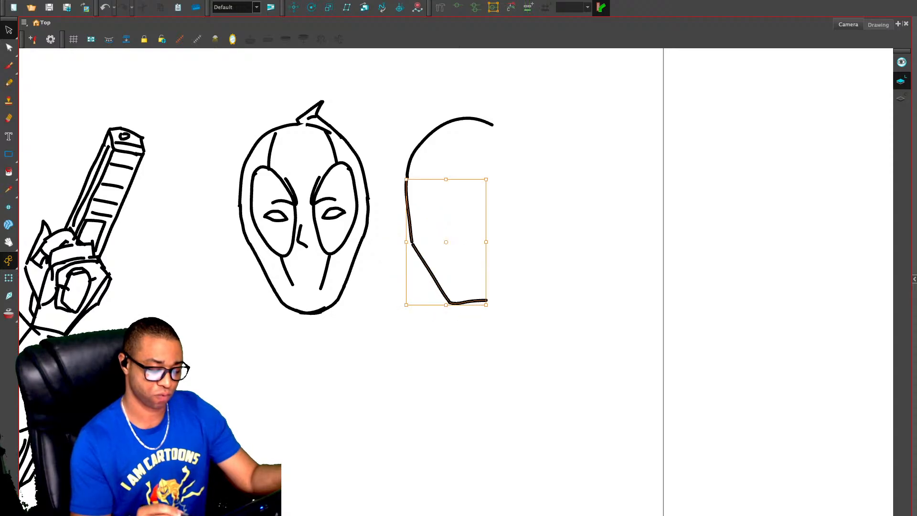
{"action": "mouse_move", "coordinate": [494, 114]}
{"action": "left_mouse_down"}
{"action": "mouse_move", "coordinate": [492, 335]}
{"action": "mouse_move", "coordinate": [497, 117]}
{"action": "mouse_move", "coordinate": [505, 116]}
{"action": "left_mouse_up"}
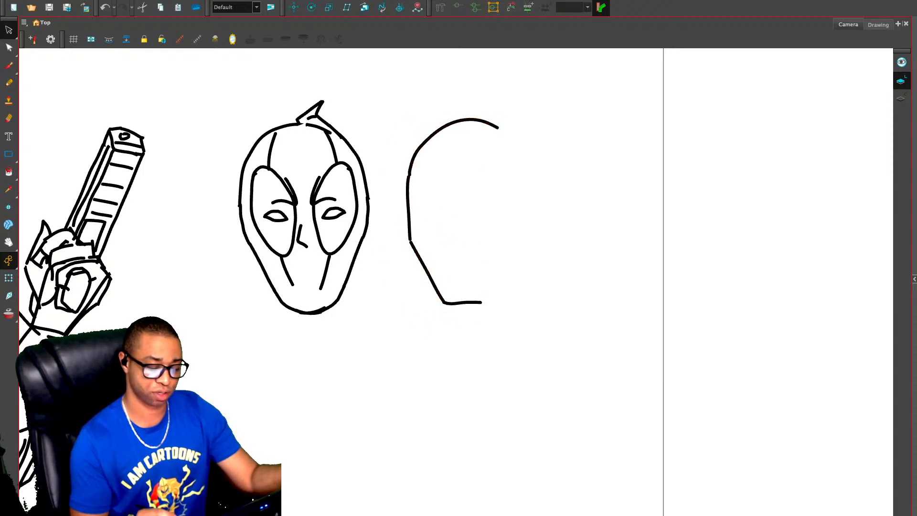
{"action": "left_click", "coordinate": [463, 303]}
{"action": "left_click_drag", "start_coordinate": [482, 303], "coordinate": [479, 303]}
{"action": "key", "text": "Escape"}
Mirror a copy of the side and jaw lines to the opposite side and delete the duplicate chin line
{"action": "left_click_drag", "start_coordinate": [448, 194], "coordinate": [407, 206]}
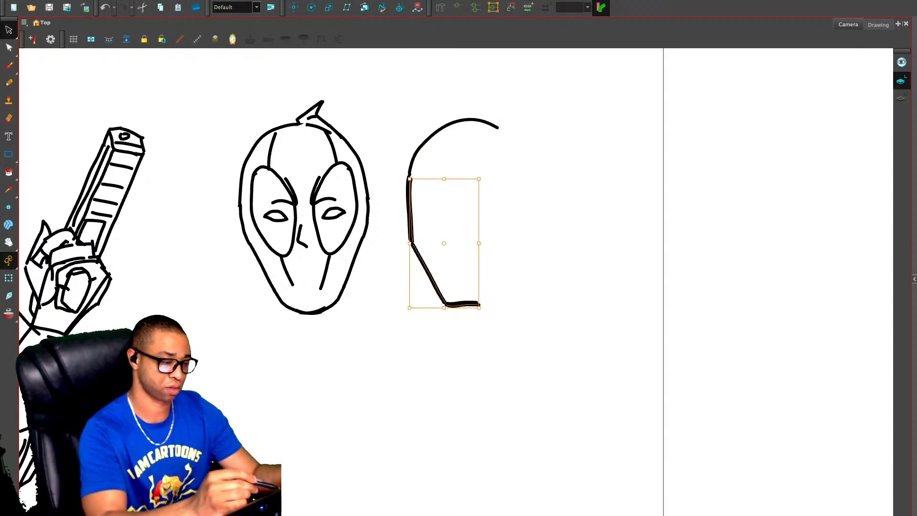
{"action": "key", "text": "4"}
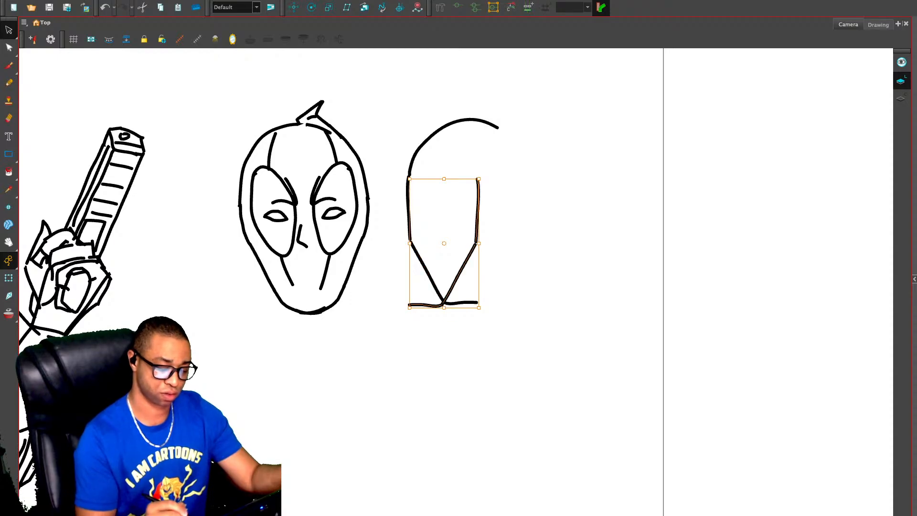
{"action": "mouse_move", "coordinate": [461, 271]}
{"action": "left_mouse_down"}
{"action": "mouse_move", "coordinate": [506, 271]}
{"action": "mouse_move", "coordinate": [538, 236]}
{"action": "mouse_move", "coordinate": [529, 258]}
{"action": "mouse_move", "coordinate": [502, 259]}
{"action": "left_mouse_up"}
{"action": "key", "text": "Escape"}
{"action": "left_click", "coordinate": [466, 305]}
{"action": "key", "text": "Delete"}
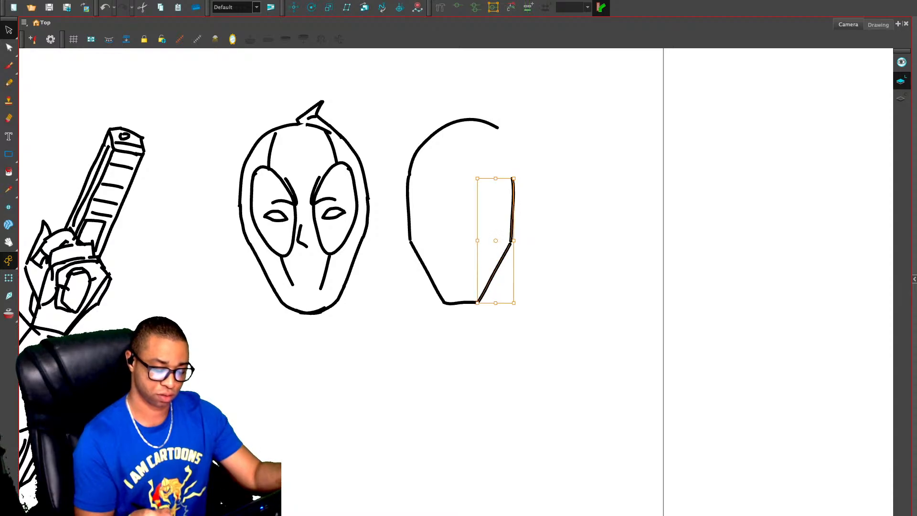
Replace the partial crown with one rounded line joining both sides of the new head
{"action": "left_click", "coordinate": [534, 238]}
{"action": "mouse_move", "coordinate": [487, 115]}
{"action": "left_mouse_down"}
{"action": "mouse_move", "coordinate": [466, 147]}
{"action": "mouse_move", "coordinate": [492, 112]}
{"action": "left_mouse_up"}
{"action": "key", "text": "Delete"}
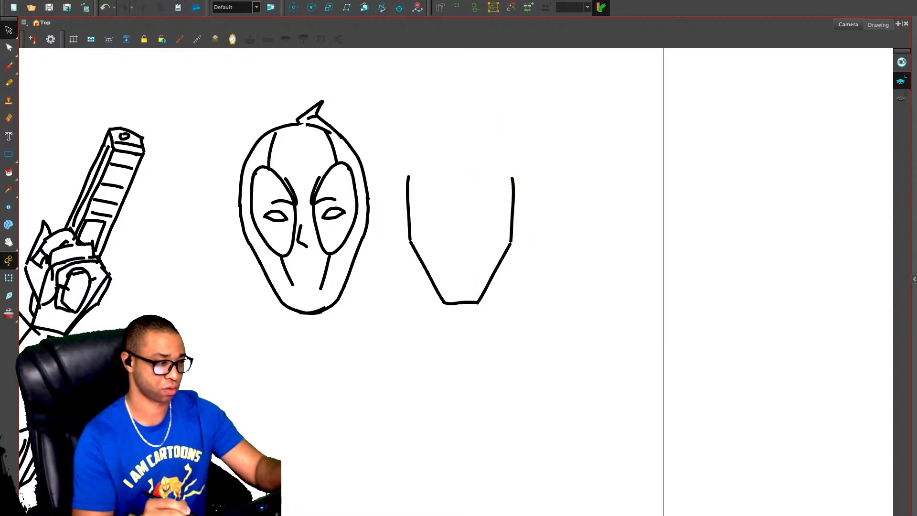
{"action": "key", "text": "alt+/"}
{"action": "mouse_move", "coordinate": [512, 178]}
{"action": "left_mouse_down"}
{"action": "mouse_move", "coordinate": [489, 129]}
{"action": "mouse_move", "coordinate": [459, 124]}
{"action": "mouse_move", "coordinate": [432, 133]}
{"action": "mouse_move", "coordinate": [408, 177]}
{"action": "left_mouse_up"}
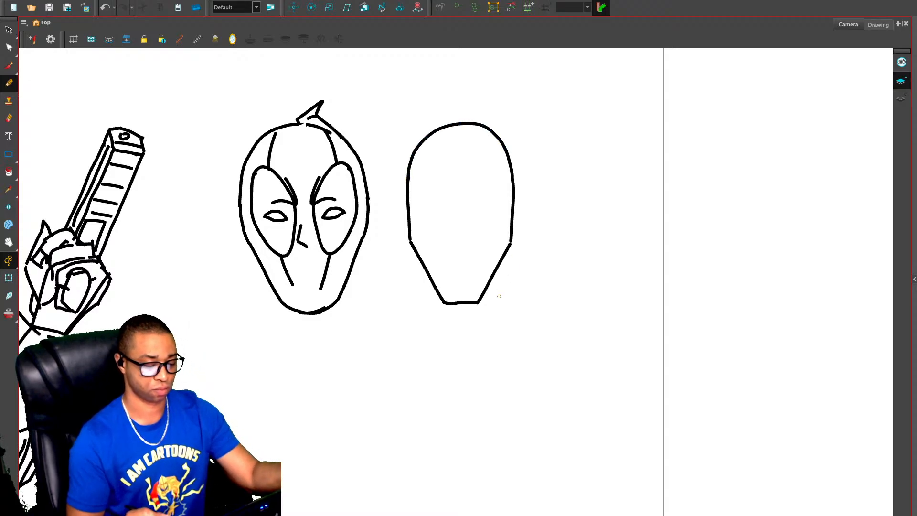
Draw a short angled nose line in the middle of the new face
{"action": "left_click_drag", "start_coordinate": [499, 296], "coordinate": [466, 311]}
{"action": "key", "text": "2"}
{"action": "mouse_move", "coordinate": [418, 222]}
{"action": "left_mouse_down"}
{"action": "mouse_move", "coordinate": [411, 234]}
{"action": "mouse_move", "coordinate": [424, 249]}
{"action": "mouse_move", "coordinate": [410, 244]}
{"action": "mouse_move", "coordinate": [425, 257]}
{"action": "left_mouse_up"}
{"action": "key", "text": "ctrl+z"}
{"action": "key", "text": "ctrl+z"}
{"action": "left_click_drag", "start_coordinate": [416, 223], "coordinate": [419, 256]}
{"action": "key", "text": "ctrl+z"}
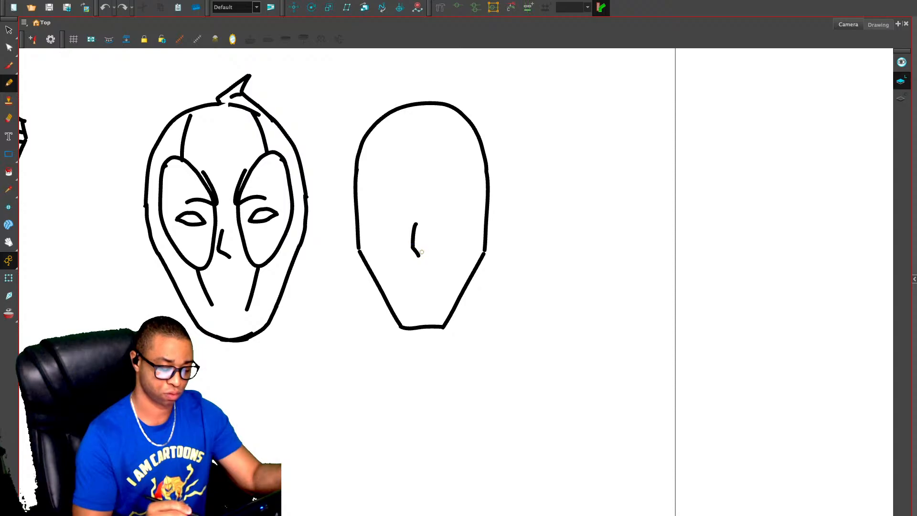
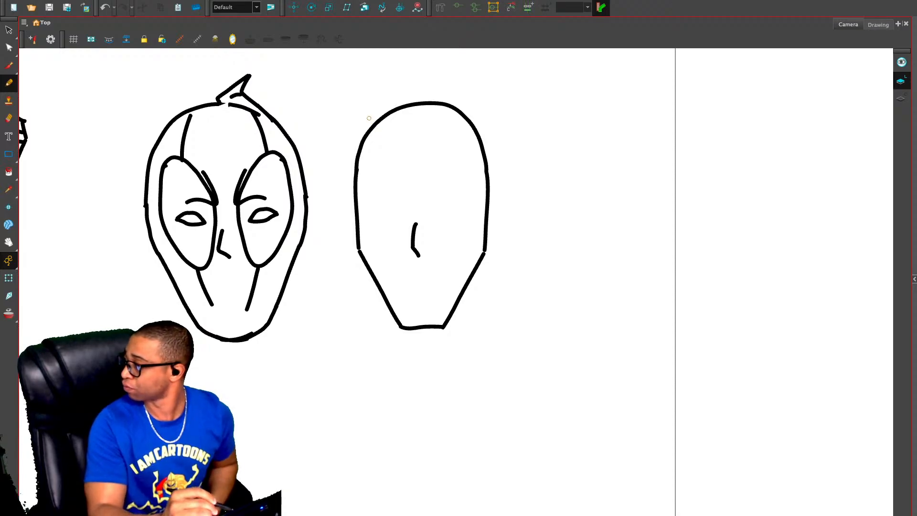
Draw two tall oval mask patches reaching from the crown to the jaw on the new head
{"action": "mouse_move", "coordinate": [370, 128]}
{"action": "left_mouse_down"}
{"action": "mouse_move", "coordinate": [412, 154]}
{"action": "mouse_move", "coordinate": [411, 213]}
{"action": "mouse_move", "coordinate": [398, 262]}
{"action": "mouse_move", "coordinate": [380, 271]}
{"action": "mouse_move", "coordinate": [363, 258]}
{"action": "left_mouse_up"}
{"action": "mouse_move", "coordinate": [462, 117]}
{"action": "left_mouse_down"}
{"action": "mouse_move", "coordinate": [442, 135]}
{"action": "mouse_move", "coordinate": [431, 178]}
{"action": "mouse_move", "coordinate": [432, 234]}
{"action": "mouse_move", "coordinate": [444, 272]}
{"action": "mouse_move", "coordinate": [469, 280]}
{"action": "left_mouse_up"}
{"action": "key", "text": "ctrl+z"}
{"action": "mouse_move", "coordinate": [462, 117]}
{"action": "left_mouse_down"}
{"action": "mouse_move", "coordinate": [444, 136]}
{"action": "mouse_move", "coordinate": [430, 189]}
{"action": "mouse_move", "coordinate": [434, 242]}
{"action": "mouse_move", "coordinate": [451, 269]}
{"action": "mouse_move", "coordinate": [478, 267]}
{"action": "left_mouse_up"}
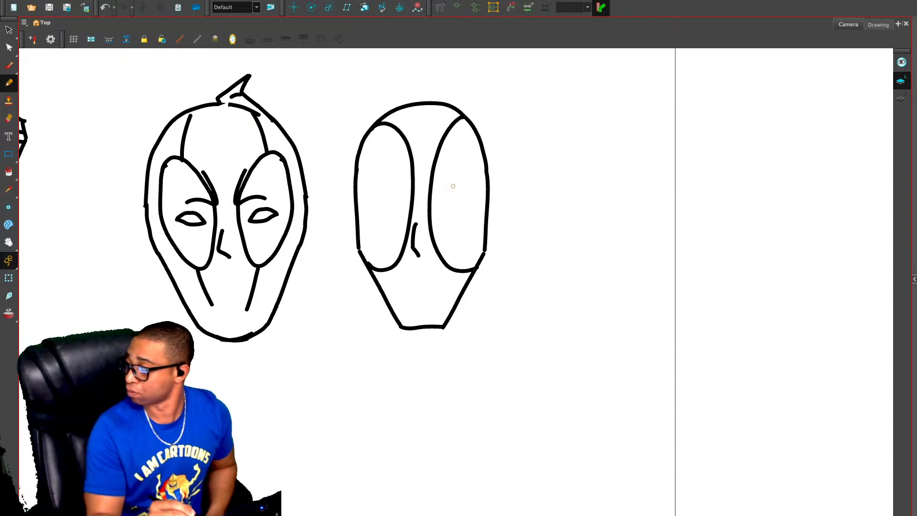
Draw two narrow slanted eyes inside the mask patches and a curved brow above one of them
{"action": "left_click_drag", "start_coordinate": [366, 166], "coordinate": [391, 163]}
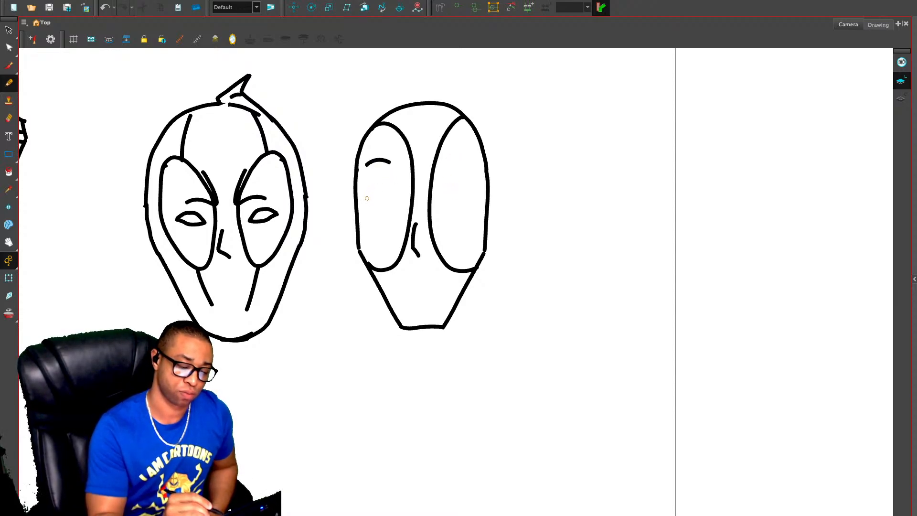
{"action": "mouse_move", "coordinate": [367, 198]}
{"action": "left_mouse_down"}
{"action": "mouse_move", "coordinate": [402, 195]}
{"action": "mouse_move", "coordinate": [371, 194]}
{"action": "mouse_move", "coordinate": [395, 194]}
{"action": "mouse_move", "coordinate": [403, 204]}
{"action": "mouse_move", "coordinate": [385, 210]}
{"action": "mouse_move", "coordinate": [368, 194]}
{"action": "mouse_move", "coordinate": [402, 204]}
{"action": "mouse_move", "coordinate": [474, 187]}
{"action": "mouse_move", "coordinate": [442, 204]}
{"action": "left_mouse_up"}
{"action": "key", "text": "ctrl+z"}
{"action": "key", "text": "ctrl+z"}
{"action": "key", "text": "ctrl+z"}
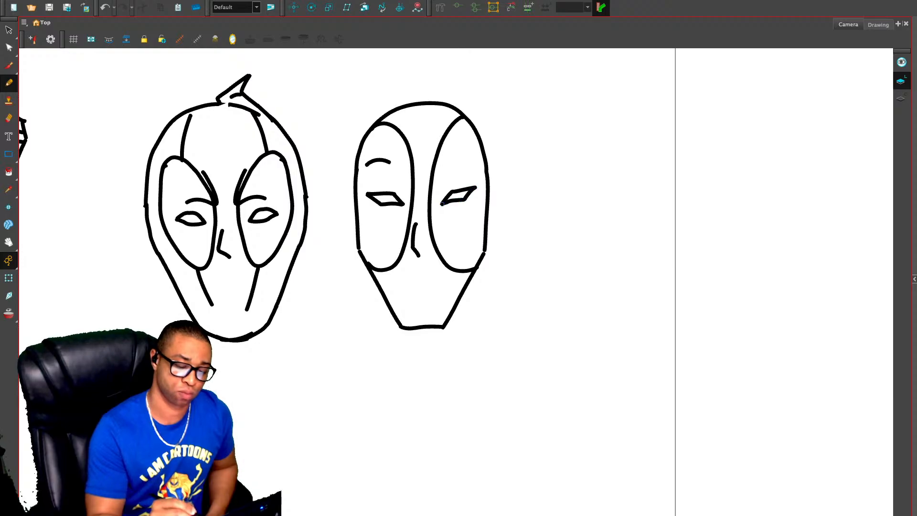
{"action": "left_click_drag", "start_coordinate": [445, 161], "coordinate": [475, 159]}
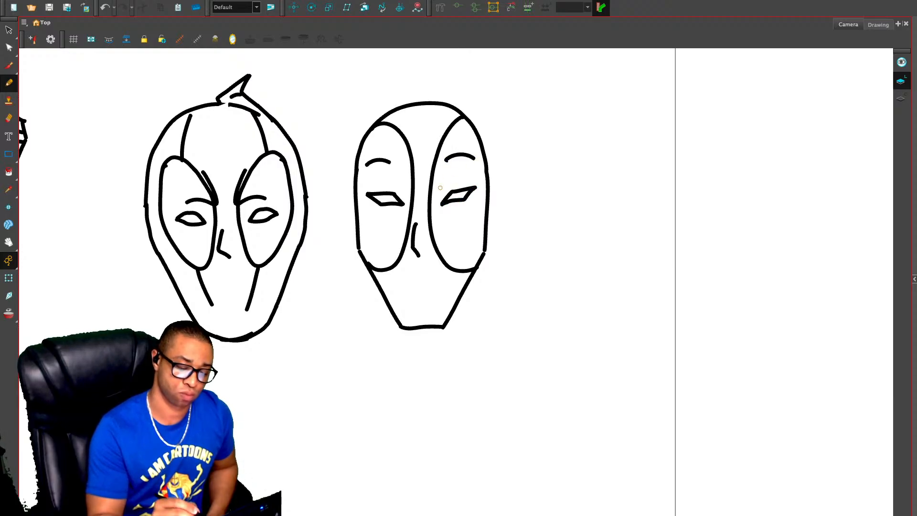
{"action": "key", "text": "ctrl+z"}
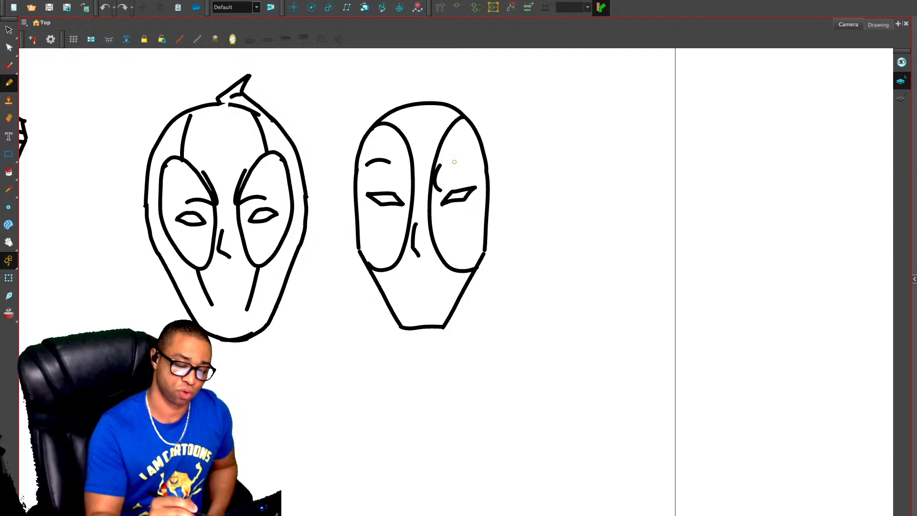
Draw short curved marks on both sides of each eye on the new head
{"action": "mouse_move", "coordinate": [431, 165]}
{"action": "left_mouse_down"}
{"action": "mouse_move", "coordinate": [426, 180]}
{"action": "mouse_move", "coordinate": [435, 190]}
{"action": "left_mouse_up"}
{"action": "left_click_drag", "start_coordinate": [473, 155], "coordinate": [481, 180]}
{"action": "left_click_drag", "start_coordinate": [400, 161], "coordinate": [399, 193]}
{"action": "left_click_drag", "start_coordinate": [364, 163], "coordinate": [360, 190]}
Delete the curved brow above the eye on the new head
{"action": "key", "text": "alt+s"}
{"action": "left_click", "coordinate": [379, 161]}
{"action": "key", "text": "Delete"}
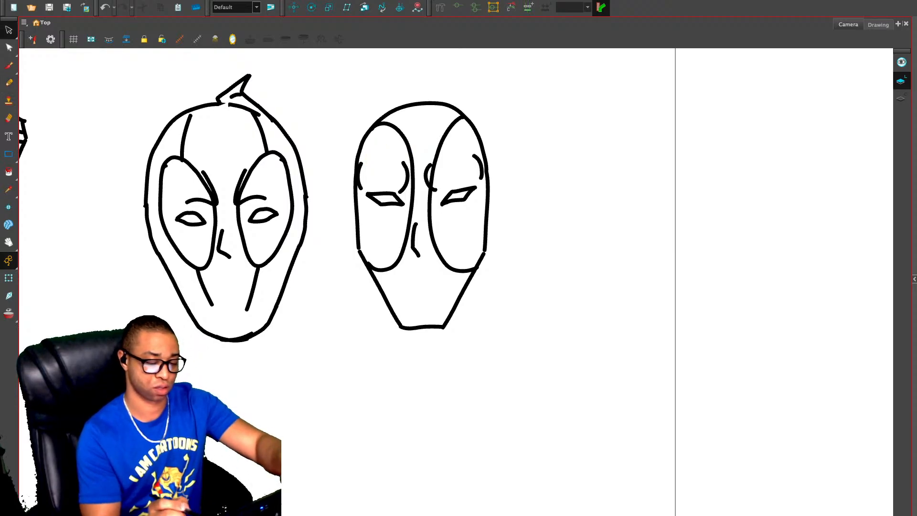
Draw a short cheek line below one mask patch and scale the oval patches shorter
{"action": "key", "text": "alt+x"}
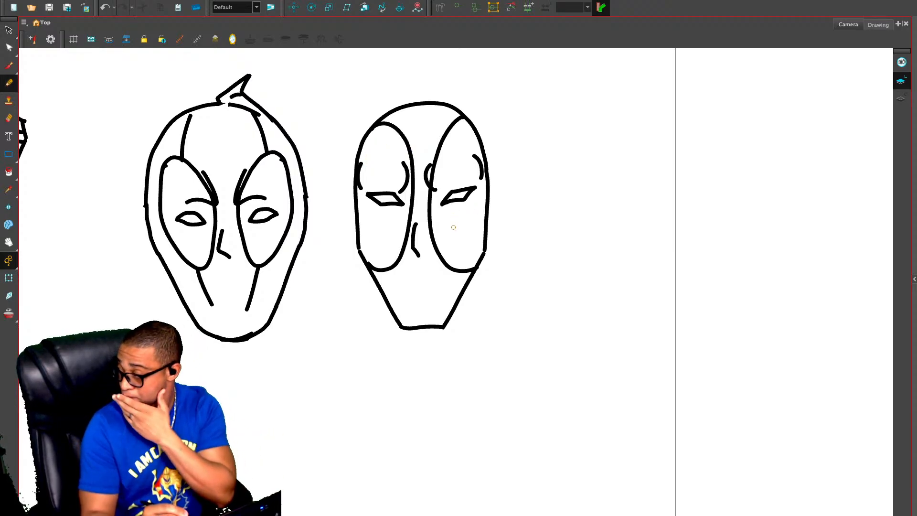
{"action": "left_click_drag", "start_coordinate": [383, 270], "coordinate": [394, 294]}
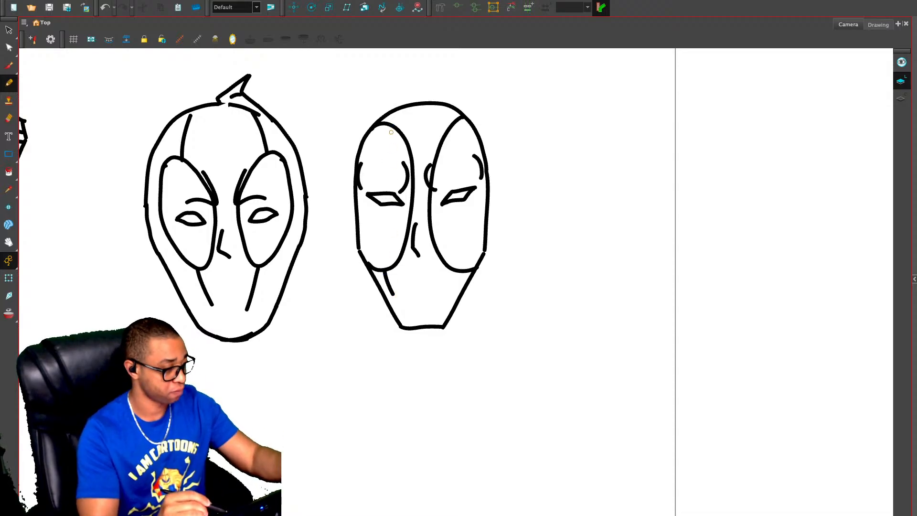
{"action": "key", "text": "alt+s"}
{"action": "mouse_move", "coordinate": [405, 132]}
{"action": "left_mouse_down"}
{"action": "mouse_move", "coordinate": [445, 130]}
{"action": "mouse_move", "coordinate": [450, 156]}
{"action": "left_mouse_up"}
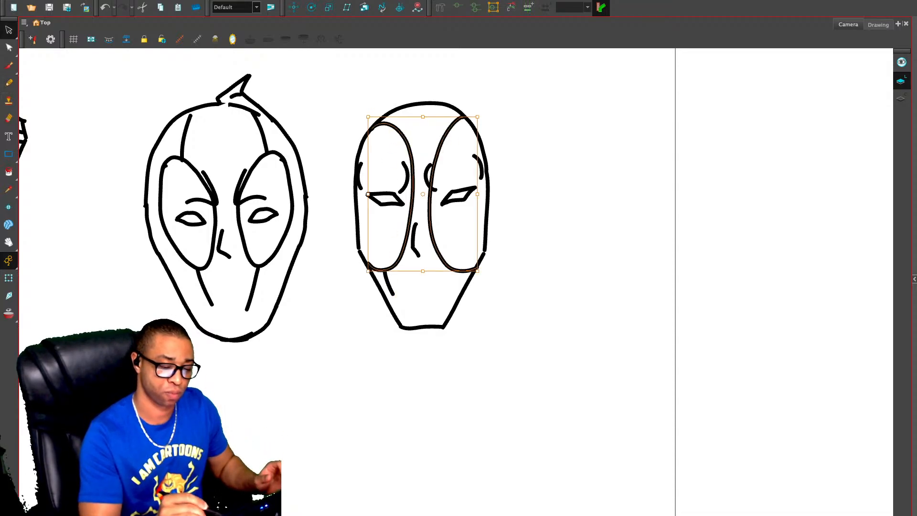
{"action": "left_click_drag", "start_coordinate": [423, 117], "coordinate": [410, 130]}
{"action": "left_click", "coordinate": [413, 196]}
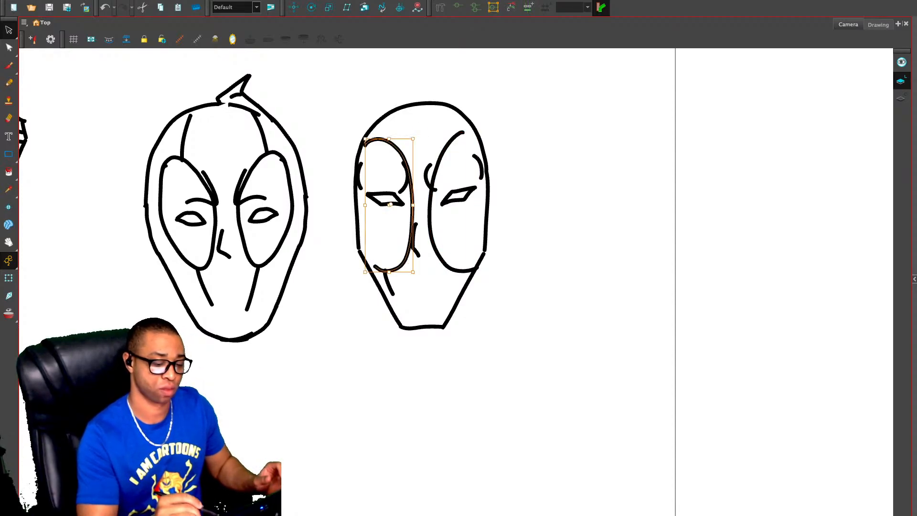
{"action": "left_click_drag", "start_coordinate": [413, 272], "coordinate": [416, 263]}
{"action": "left_click_drag", "start_coordinate": [418, 135], "coordinate": [422, 136]}
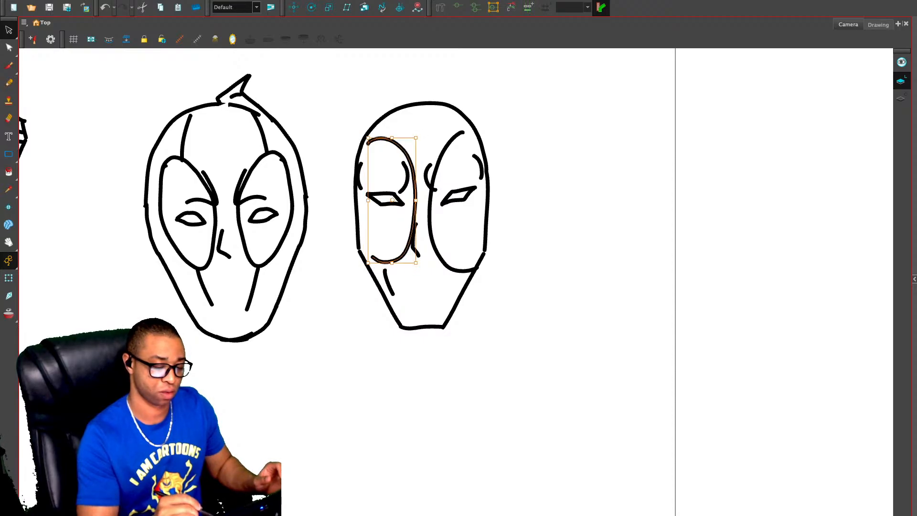
Delete both oval patches, the curved marks around the eyes and the cheek line from the new head
{"action": "mouse_move", "coordinate": [414, 181]}
{"action": "left_mouse_down"}
{"action": "mouse_move", "coordinate": [365, 161]}
{"action": "mouse_move", "coordinate": [360, 172]}
{"action": "mouse_move", "coordinate": [480, 169]}
{"action": "mouse_move", "coordinate": [475, 150]}
{"action": "left_mouse_up"}
{"action": "key", "text": "Delete"}
{"action": "left_click", "coordinate": [431, 206]}
{"action": "key", "text": "Delete"}
{"action": "key", "text": "Delete"}
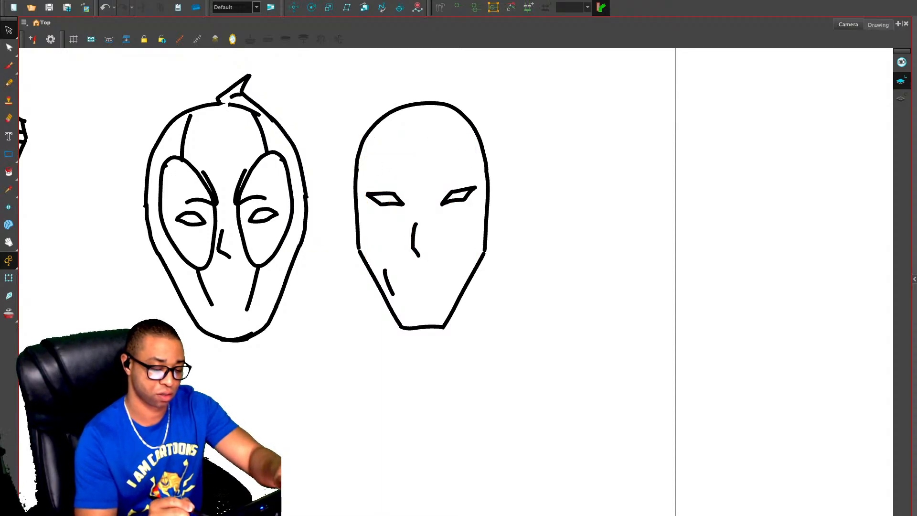
{"action": "left_click_drag", "start_coordinate": [388, 262], "coordinate": [391, 281]}
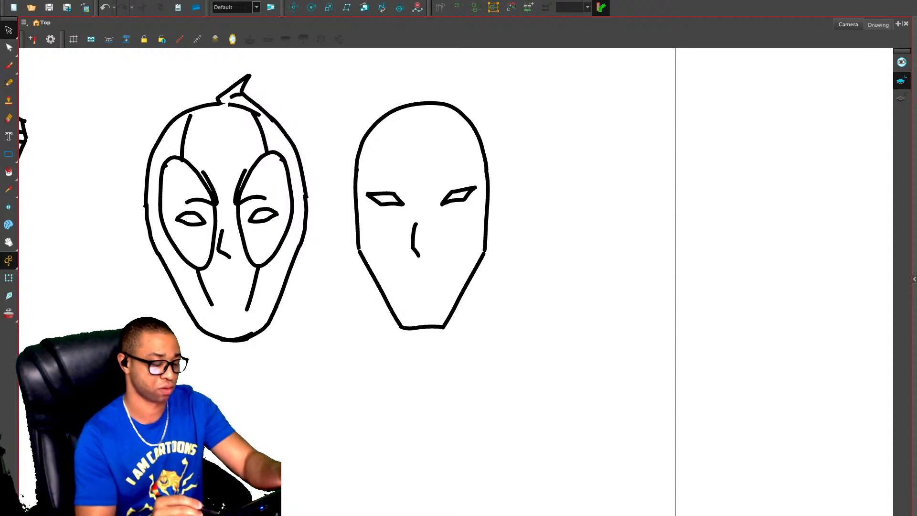
Redraw the two mask patches as shorter ovals around the eyes, meeting the sides of the head
{"action": "key", "text": "alt+x"}
{"action": "mouse_move", "coordinate": [357, 168]}
{"action": "left_mouse_down"}
{"action": "mouse_move", "coordinate": [384, 146]}
{"action": "mouse_move", "coordinate": [402, 155]}
{"action": "mouse_move", "coordinate": [413, 214]}
{"action": "mouse_move", "coordinate": [396, 270]}
{"action": "mouse_move", "coordinate": [385, 274]}
{"action": "mouse_move", "coordinate": [359, 249]}
{"action": "left_mouse_up"}
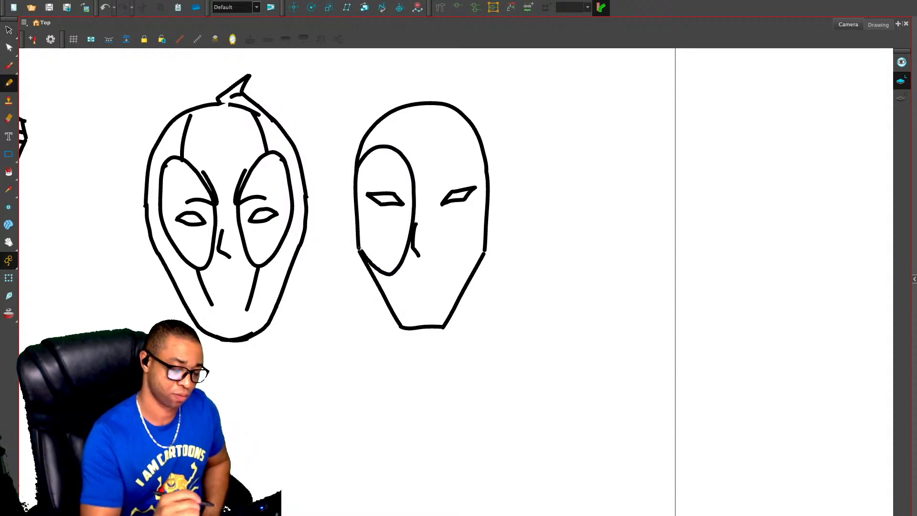
{"action": "mouse_move", "coordinate": [481, 150]}
{"action": "left_mouse_down"}
{"action": "mouse_move", "coordinate": [463, 142]}
{"action": "mouse_move", "coordinate": [437, 152]}
{"action": "mouse_move", "coordinate": [426, 182]}
{"action": "mouse_move", "coordinate": [427, 225]}
{"action": "mouse_move", "coordinate": [473, 262]}
{"action": "left_mouse_up"}
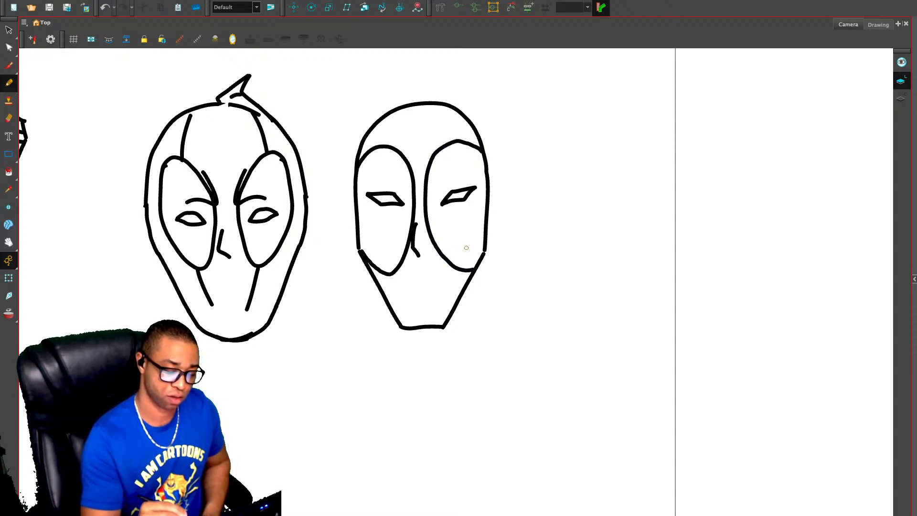
{"action": "key", "text": "ctrl+z"}
{"action": "mouse_move", "coordinate": [487, 168]}
{"action": "left_mouse_down"}
{"action": "mouse_move", "coordinate": [464, 140]}
{"action": "mouse_move", "coordinate": [446, 141]}
{"action": "mouse_move", "coordinate": [429, 165]}
{"action": "mouse_move", "coordinate": [424, 212]}
{"action": "mouse_move", "coordinate": [445, 279]}
{"action": "mouse_move", "coordinate": [458, 282]}
{"action": "mouse_move", "coordinate": [479, 263]}
{"action": "left_mouse_up"}
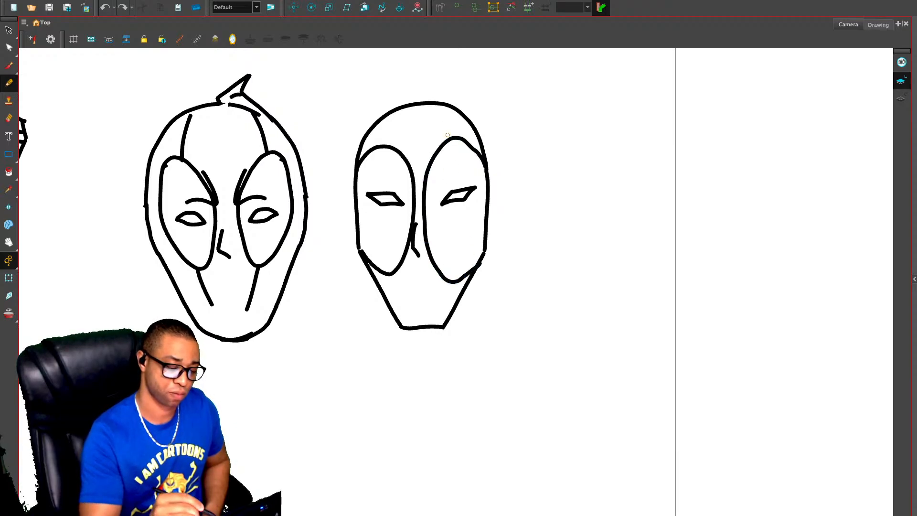
Draw mask seam lines from the crown to each patch and from each patch down toward the chin
{"action": "left_click_drag", "start_coordinate": [445, 112], "coordinate": [456, 138]}
{"action": "left_click_drag", "start_coordinate": [398, 118], "coordinate": [388, 145]}
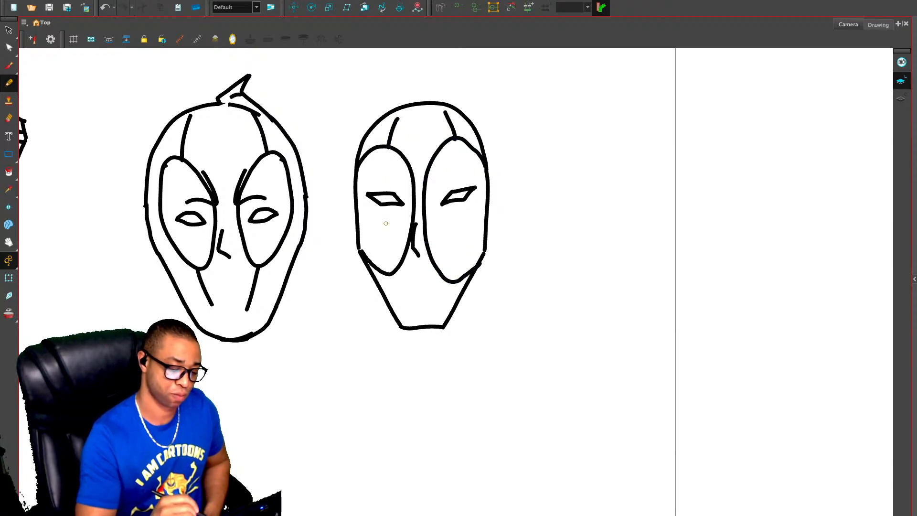
{"action": "left_click_drag", "start_coordinate": [390, 277], "coordinate": [406, 304]}
{"action": "left_click_drag", "start_coordinate": [453, 282], "coordinate": [445, 301]}
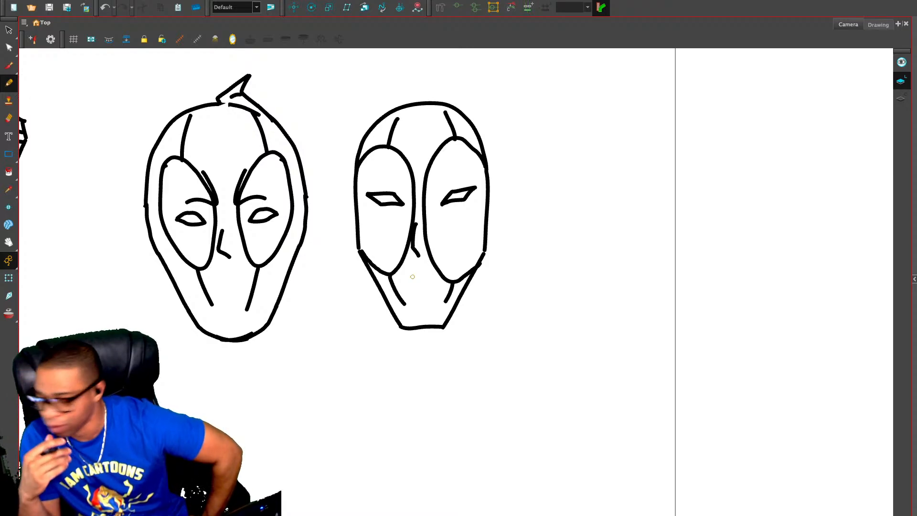
Remove the mask patch and chin seam line on the side of the new face nearest the old head
{"action": "key", "text": "alt+s"}
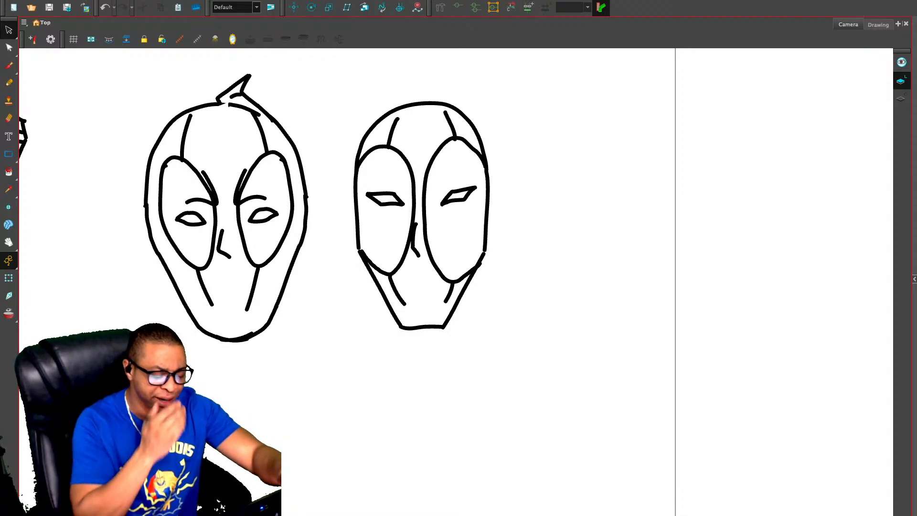
{"action": "key", "text": "ctrl+z"}
{"action": "key", "text": "ctrl+z"}
{"action": "key", "text": "ctrl+z"}
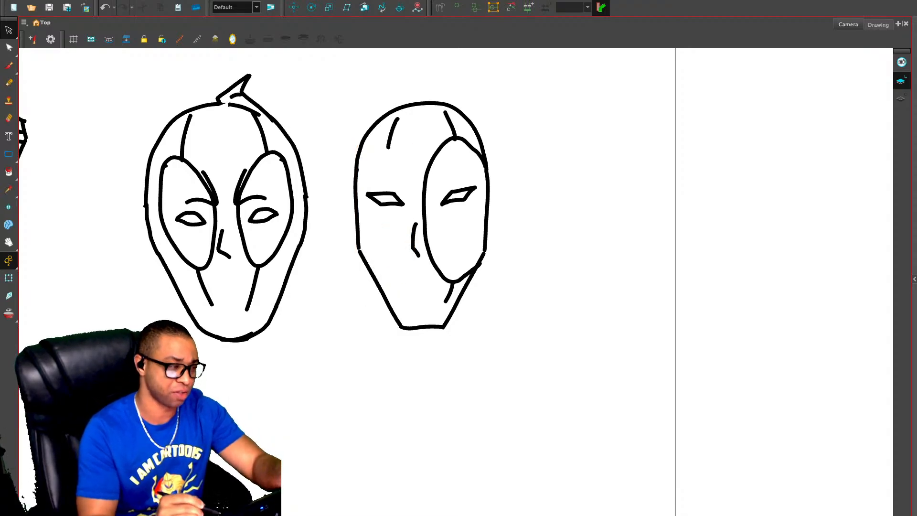
{"action": "key", "text": "alt+slash"}
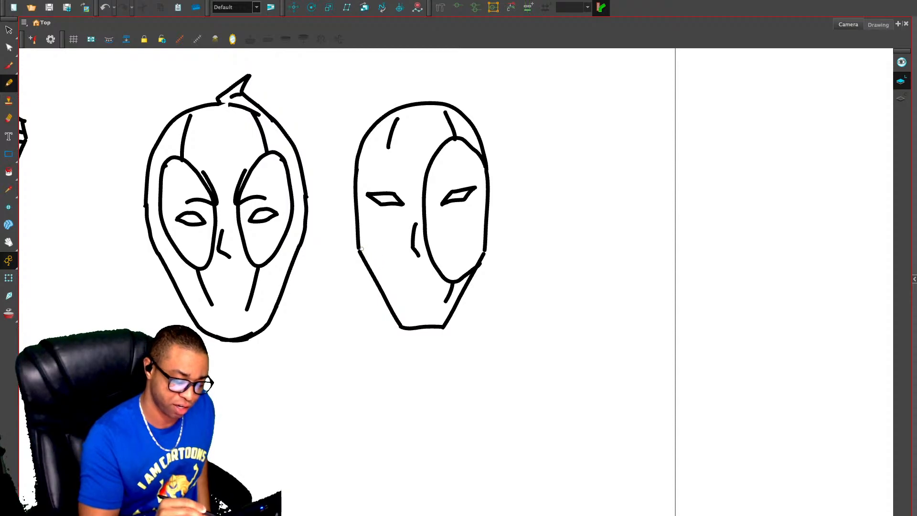
Stretch the whole new head slightly wider, extending it away from the old head
{"action": "mouse_move", "coordinate": [359, 248]}
{"action": "left_mouse_down"}
{"action": "mouse_move", "coordinate": [380, 271]}
{"action": "mouse_move", "coordinate": [406, 251]}
{"action": "mouse_move", "coordinate": [406, 176]}
{"action": "mouse_move", "coordinate": [376, 148]}
{"action": "mouse_move", "coordinate": [357, 162]}
{"action": "left_mouse_up"}
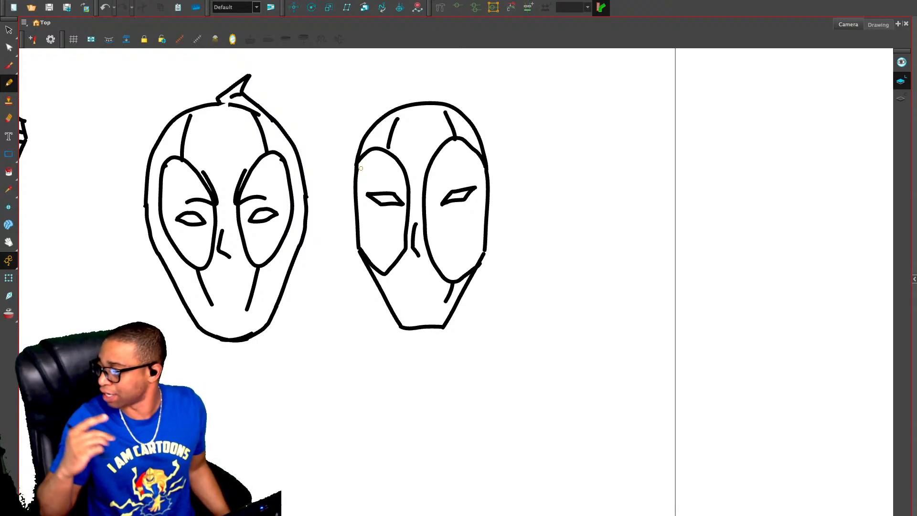
{"action": "key", "text": "ctrl+z"}
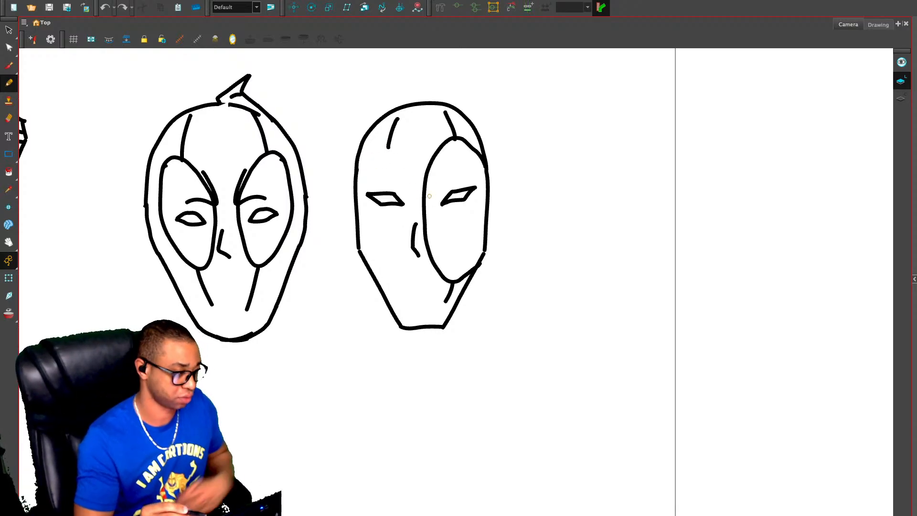
{"action": "key", "text": "alt+s"}
{"action": "mouse_move", "coordinate": [468, 91]}
{"action": "left_mouse_down"}
{"action": "mouse_move", "coordinate": [389, 89]}
{"action": "mouse_move", "coordinate": [500, 267]}
{"action": "left_mouse_up"}
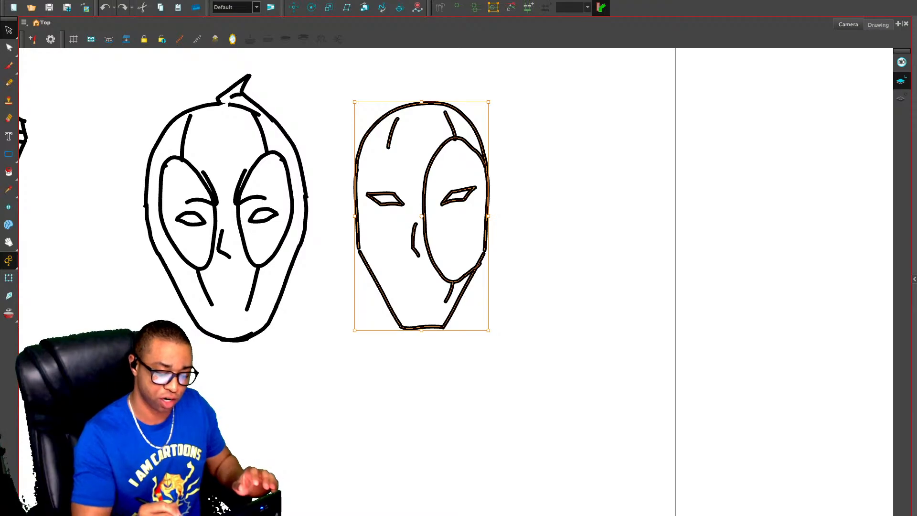
{"action": "left_click_drag", "start_coordinate": [489, 215], "coordinate": [500, 216]}
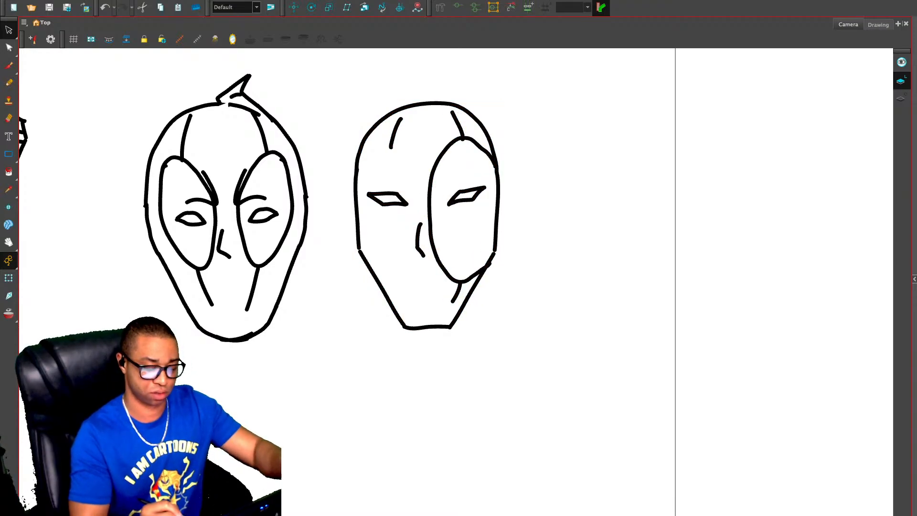
Delete the remaining mask patch, its chin seam and both crown seam lines from the new head
{"action": "left_click_drag", "start_coordinate": [465, 248], "coordinate": [447, 293]}
{"action": "key", "text": "Delete"}
{"action": "left_click", "coordinate": [458, 126]}
{"action": "key", "text": "Delete"}
{"action": "left_click", "coordinate": [395, 133]}
{"action": "key", "text": "Delete"}
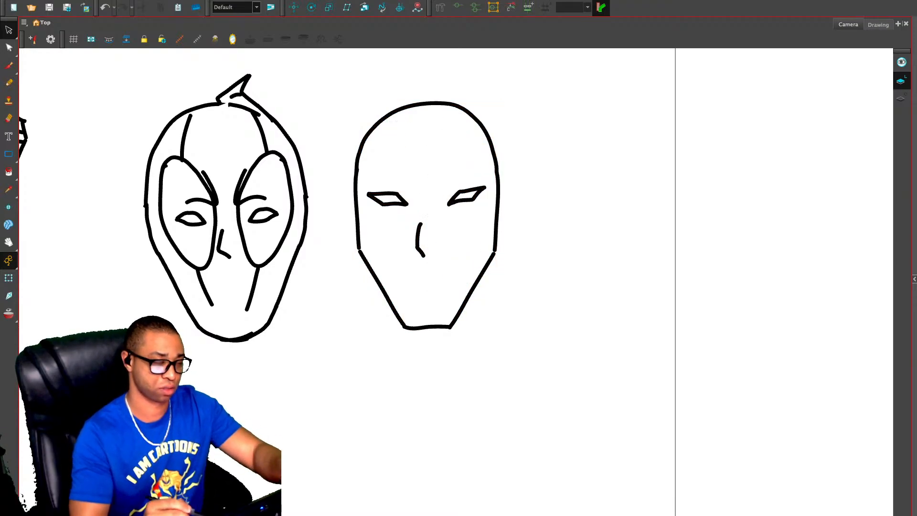
Draw two long mask patches around the eyes, curving from the jaw lines up to the upper sides of the new head
{"action": "key", "text": "alt+minus"}
{"action": "key", "text": "alt+x"}
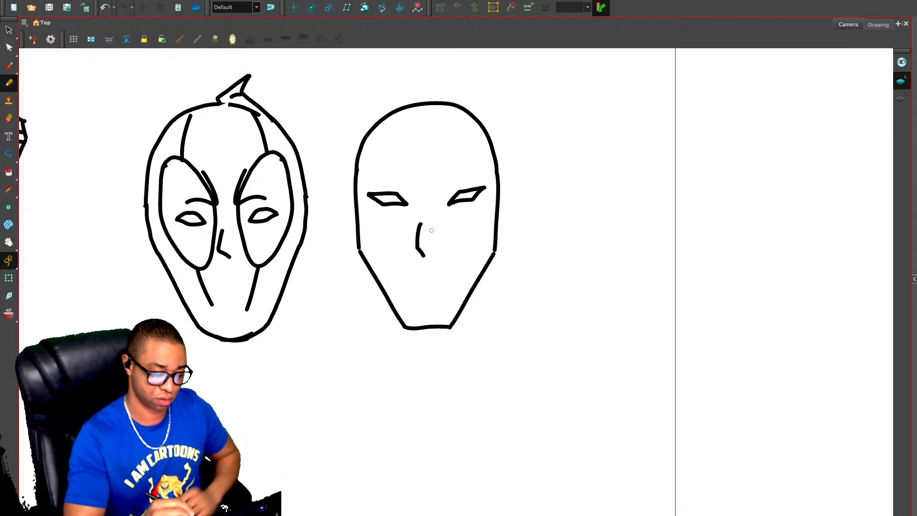
{"action": "mouse_move", "coordinate": [472, 285]}
{"action": "left_mouse_down"}
{"action": "mouse_move", "coordinate": [444, 252]}
{"action": "mouse_move", "coordinate": [438, 186]}
{"action": "mouse_move", "coordinate": [444, 148]}
{"action": "mouse_move", "coordinate": [477, 136]}
{"action": "mouse_move", "coordinate": [489, 142]}
{"action": "left_mouse_up"}
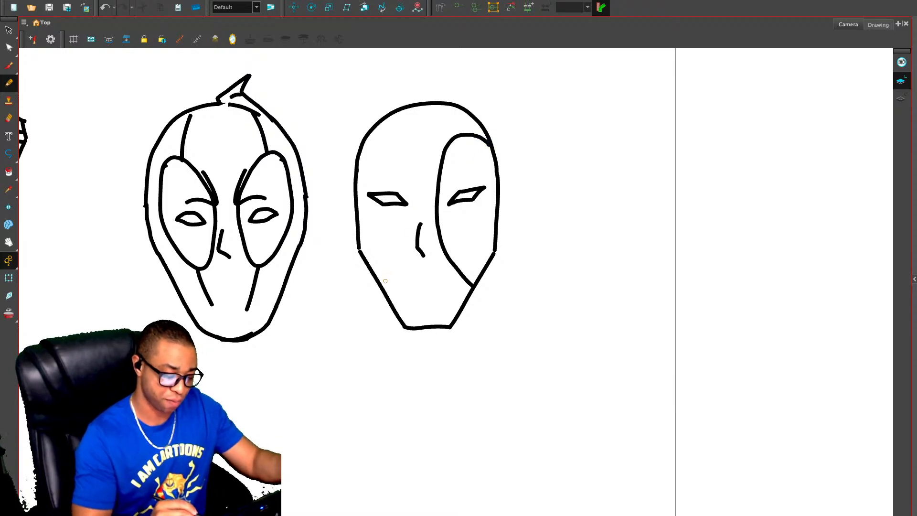
{"action": "mouse_move", "coordinate": [382, 287]}
{"action": "left_mouse_down"}
{"action": "mouse_move", "coordinate": [406, 249]}
{"action": "mouse_move", "coordinate": [418, 167]}
{"action": "mouse_move", "coordinate": [411, 141]}
{"action": "mouse_move", "coordinate": [378, 135]}
{"action": "mouse_move", "coordinate": [354, 166]}
{"action": "left_mouse_up"}
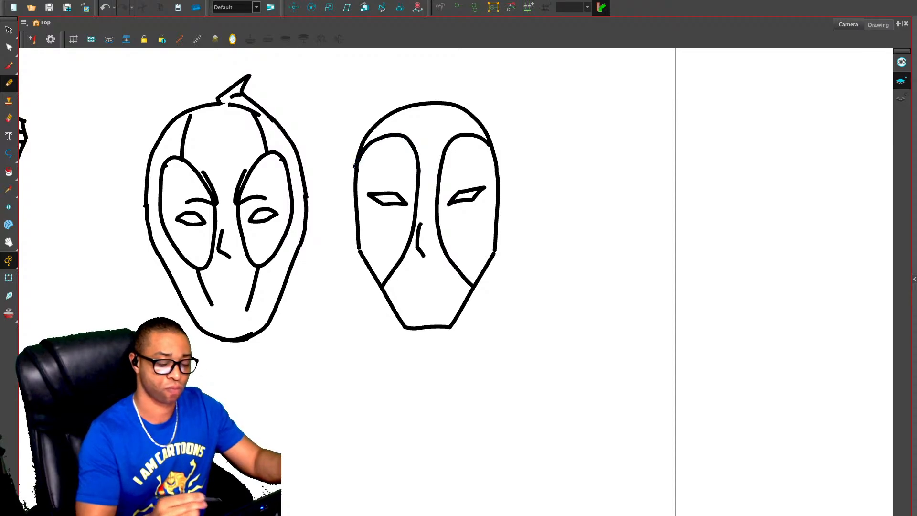
Draw short seam lines above each mask patch toward the crown and below each one toward the chin
{"action": "left_click_drag", "start_coordinate": [401, 114], "coordinate": [395, 135]}
{"action": "left_click_drag", "start_coordinate": [394, 271], "coordinate": [404, 295]}
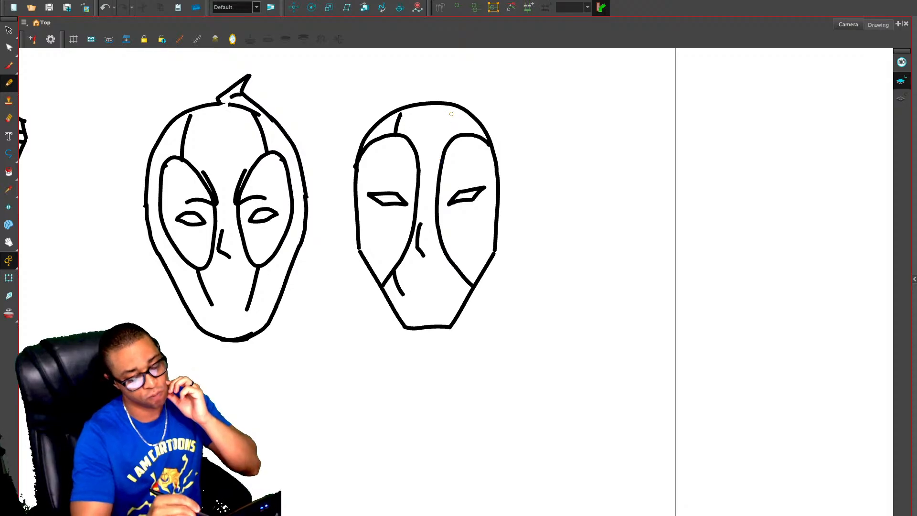
{"action": "left_click_drag", "start_coordinate": [451, 114], "coordinate": [461, 134]}
{"action": "left_click_drag", "start_coordinate": [457, 269], "coordinate": [452, 301]}
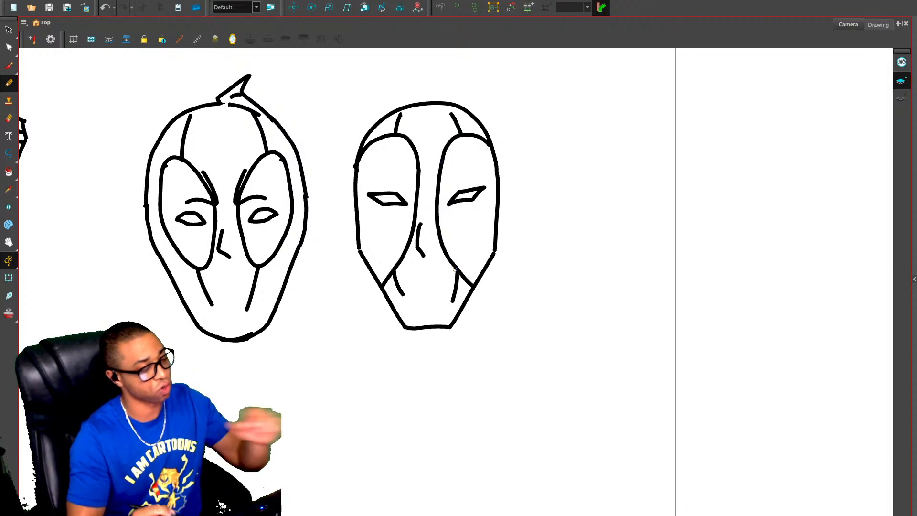
{"action": "scroll", "coordinate": [460, 297], "scroll_direction": "down", "scroll_amount": 4}
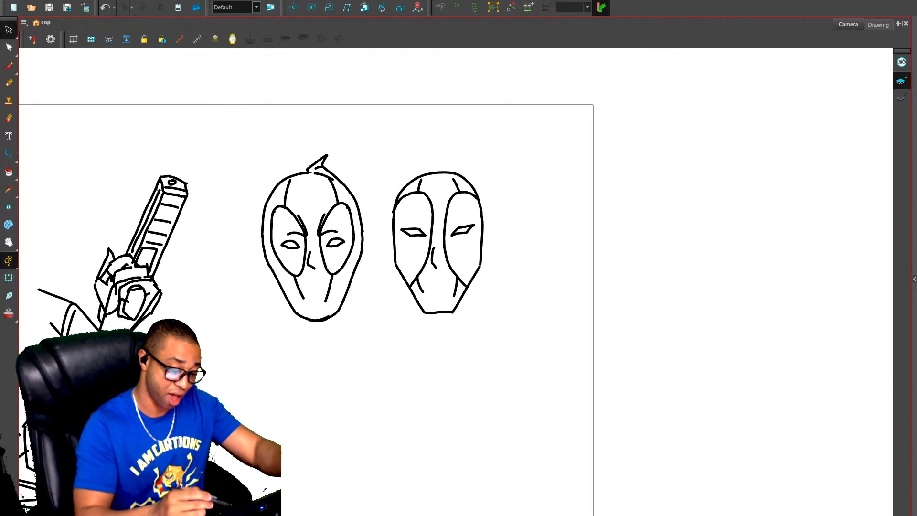
{"action": "mouse_move", "coordinate": [318, 117]}
{"action": "left_mouse_down"}
{"action": "mouse_move", "coordinate": [227, 239]}
{"action": "mouse_move", "coordinate": [341, 370]}
{"action": "mouse_move", "coordinate": [321, 371]}
{"action": "mouse_move", "coordinate": [252, 325]}
{"action": "left_mouse_up"}
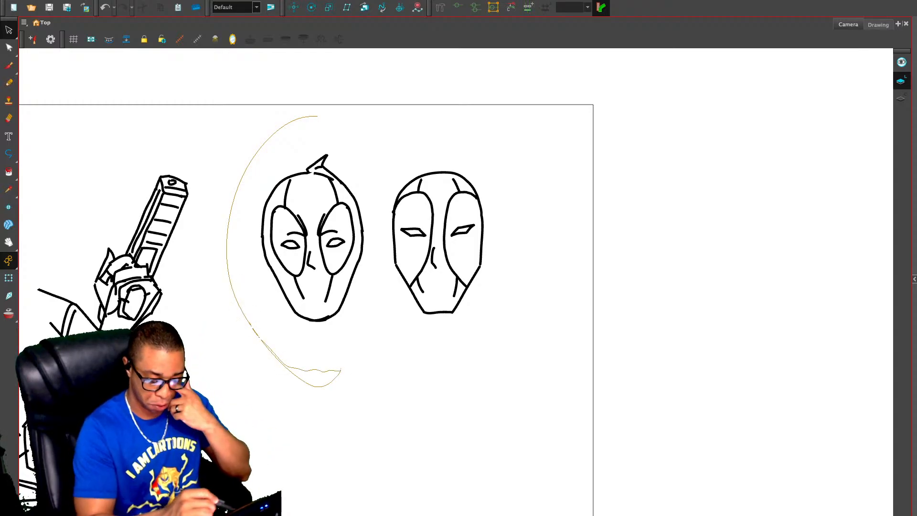
{"action": "key", "text": "ctrl+z"}
{"action": "scroll", "coordinate": [455, 288], "scroll_direction": "up", "scroll_amount": 4}
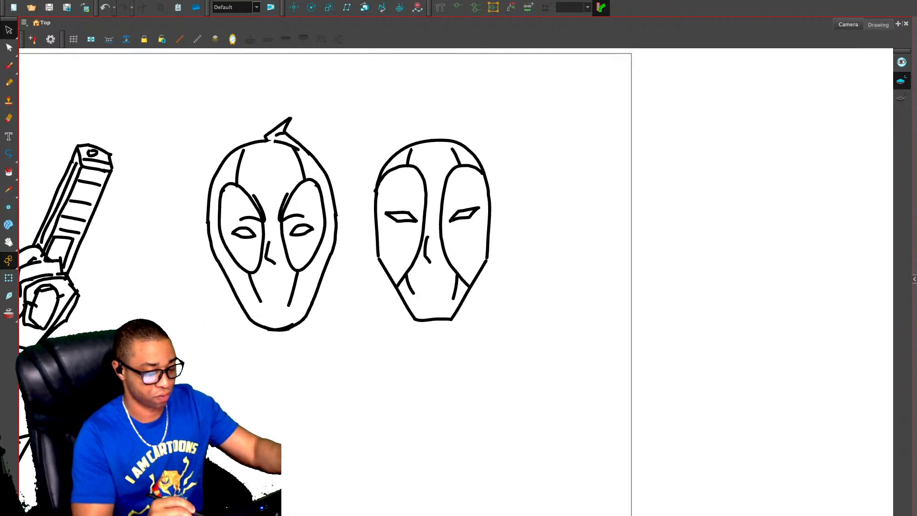
Draw a pointed mask tip with a fold line on the new head's crown and erase the outline beneath it
{"action": "key", "text": "alt+x"}
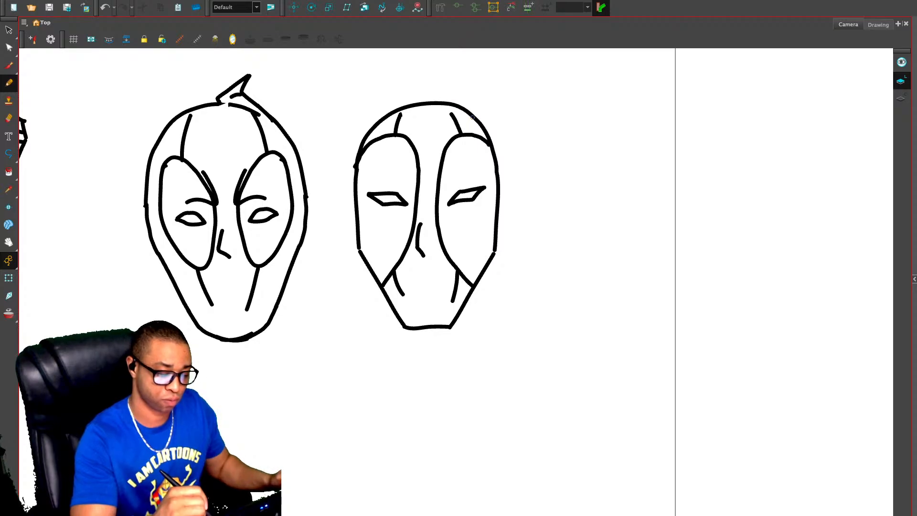
{"action": "mouse_move", "coordinate": [472, 117]}
{"action": "left_mouse_down"}
{"action": "mouse_move", "coordinate": [443, 95]}
{"action": "mouse_move", "coordinate": [453, 79]}
{"action": "mouse_move", "coordinate": [425, 101]}
{"action": "mouse_move", "coordinate": [468, 117]}
{"action": "mouse_move", "coordinate": [429, 106]}
{"action": "mouse_move", "coordinate": [460, 112]}
{"action": "left_mouse_up"}
{"action": "key", "text": "alt+e"}
{"action": "key", "text": "alt+/"}
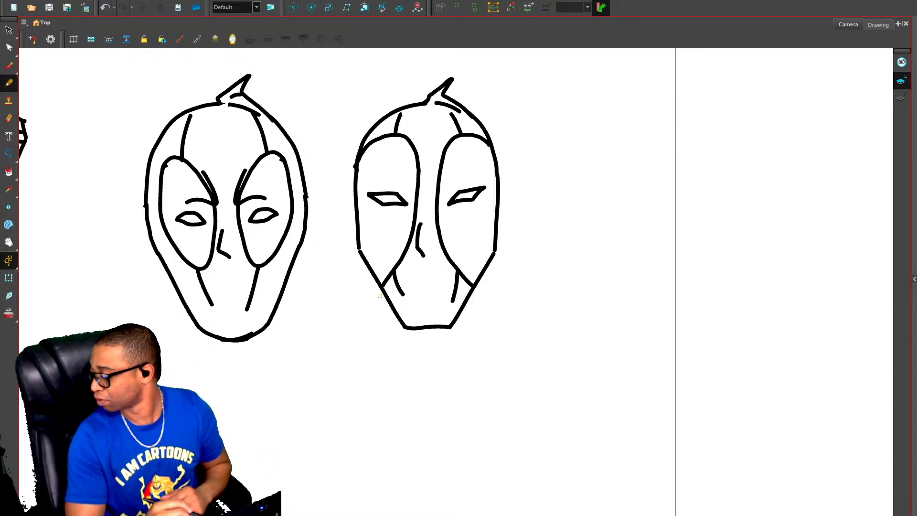
Draw a rounded chin between the jaw lines of the new head and erase the old flat chin
{"action": "mouse_move", "coordinate": [382, 286]}
{"action": "left_mouse_down"}
{"action": "mouse_move", "coordinate": [415, 322]}
{"action": "mouse_move", "coordinate": [439, 321]}
{"action": "mouse_move", "coordinate": [479, 276]}
{"action": "mouse_move", "coordinate": [456, 320]}
{"action": "left_mouse_up"}
{"action": "key", "text": "alt+e"}
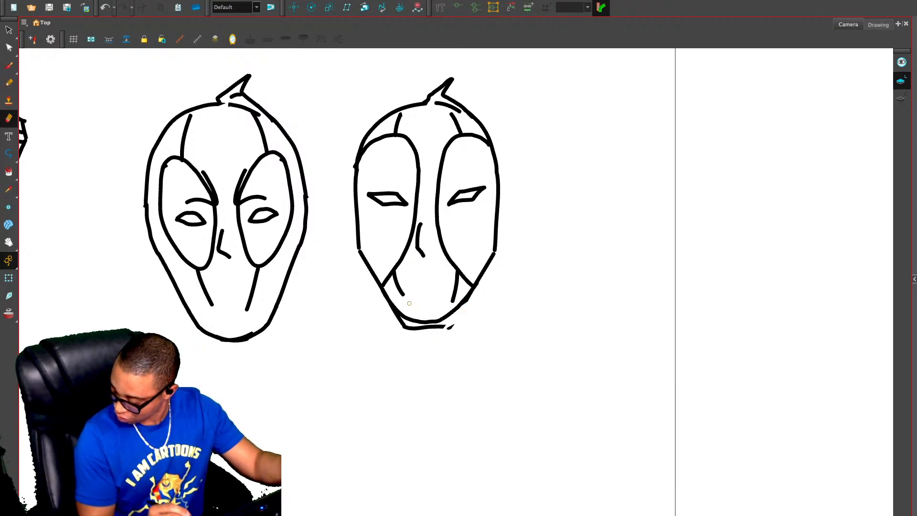
{"action": "mouse_move", "coordinate": [394, 314]}
{"action": "left_mouse_down"}
{"action": "mouse_move", "coordinate": [408, 329]}
{"action": "mouse_move", "coordinate": [455, 325]}
{"action": "left_mouse_up"}
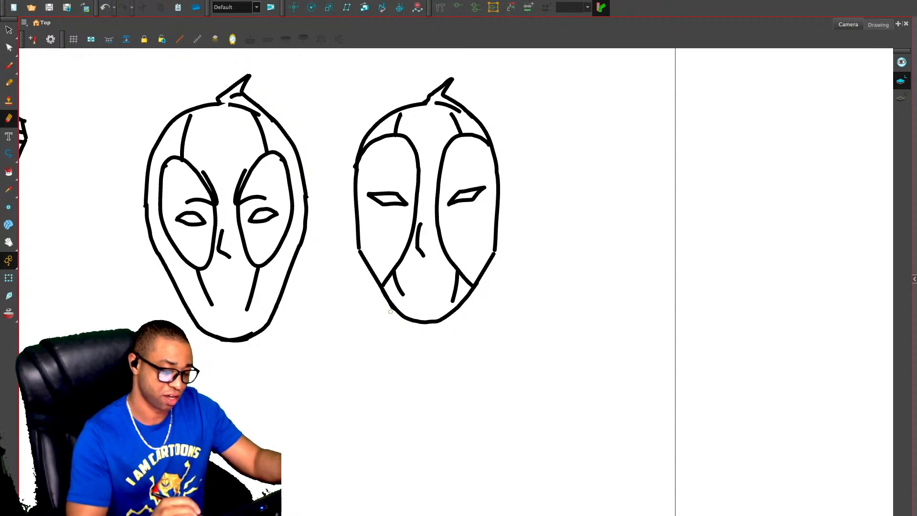
{"action": "mouse_move", "coordinate": [378, 292]}
{"action": "left_mouse_down"}
{"action": "mouse_move", "coordinate": [393, 309]}
{"action": "mouse_move", "coordinate": [384, 299]}
{"action": "left_mouse_up"}
Shorten both mask patches on the new head by raising their lower ends off the jaw lines
{"action": "key", "text": "1"}
{"action": "key", "text": "1"}
{"action": "key", "text": "2"}
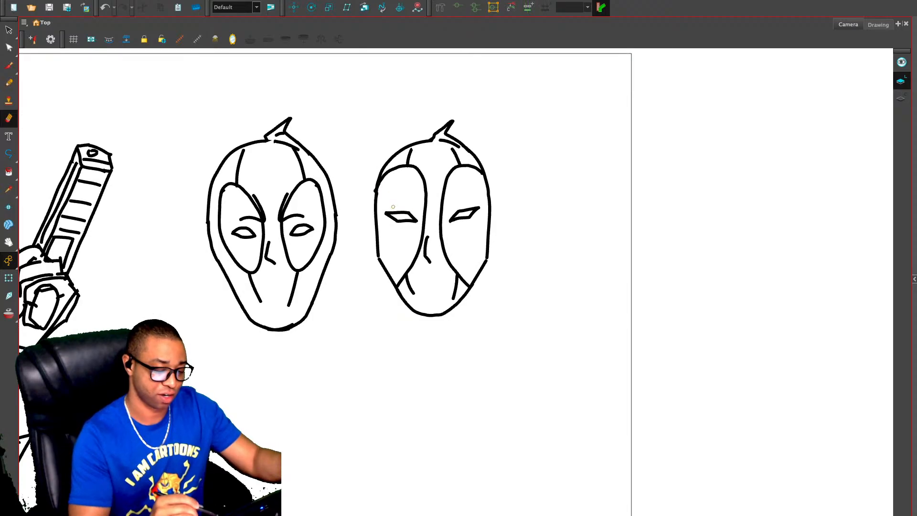
{"action": "scroll", "coordinate": [389, 165], "scroll_direction": "down", "scroll_amount": 1}
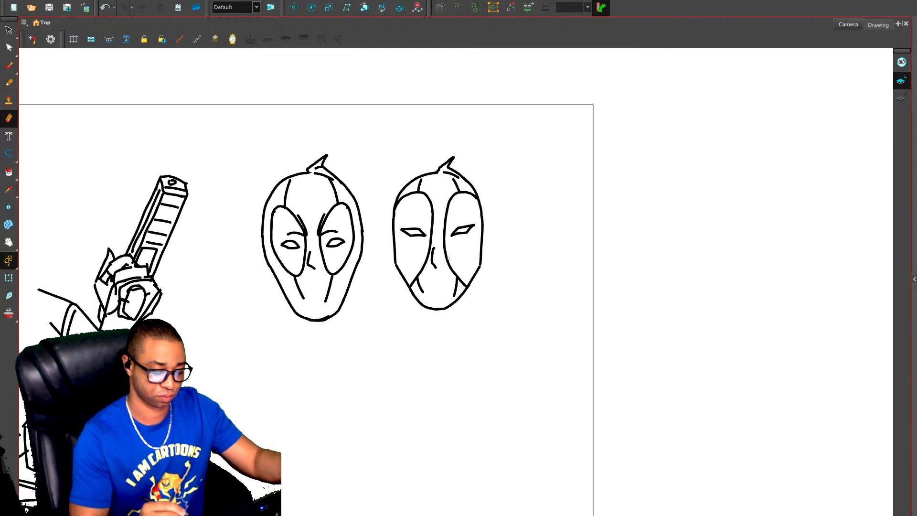
{"action": "key", "text": "alt+s"}
{"action": "left_click", "coordinate": [395, 239]}
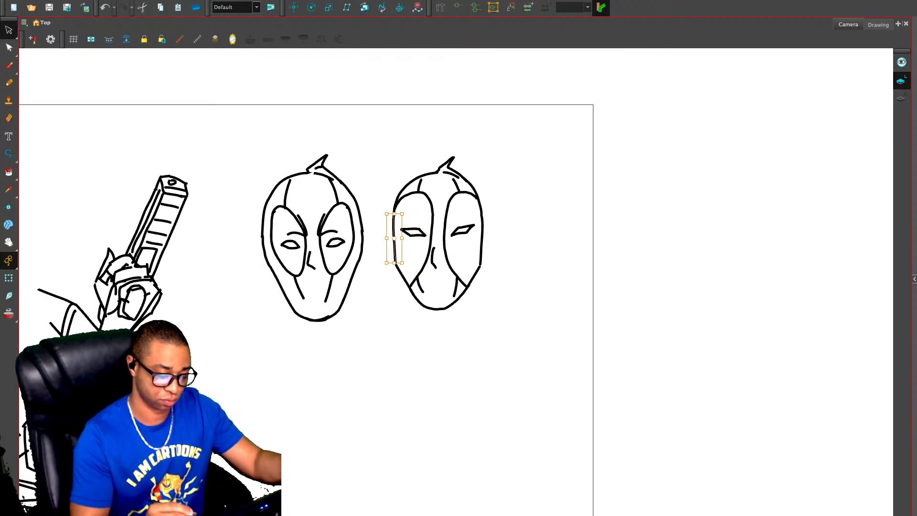
{"action": "left_click_drag", "start_coordinate": [395, 239], "coordinate": [395, 241]}
{"action": "key", "text": "Escape"}
{"action": "left_click", "coordinate": [432, 223]}
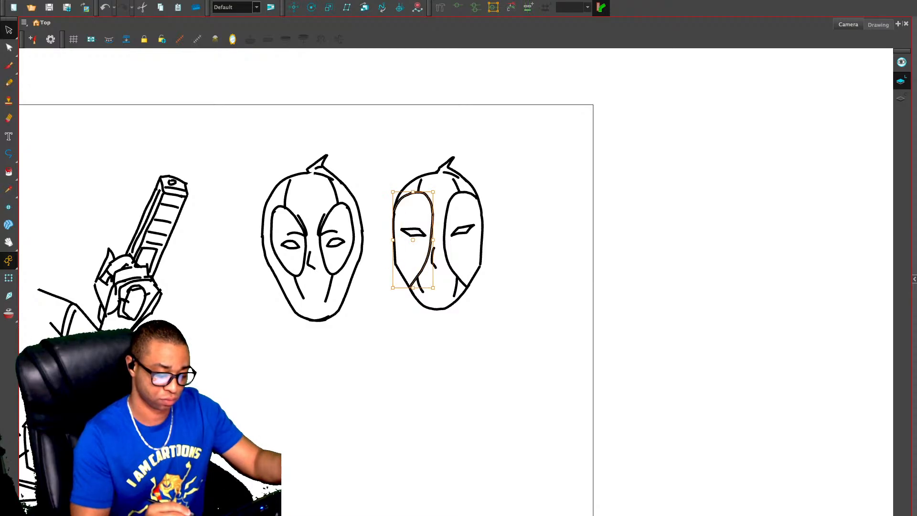
{"action": "left_click_drag", "start_coordinate": [414, 287], "coordinate": [460, 280]}
{"action": "left_click", "coordinate": [451, 255]}
{"action": "left_click", "coordinate": [445, 243]}
{"action": "key", "text": "Escape"}
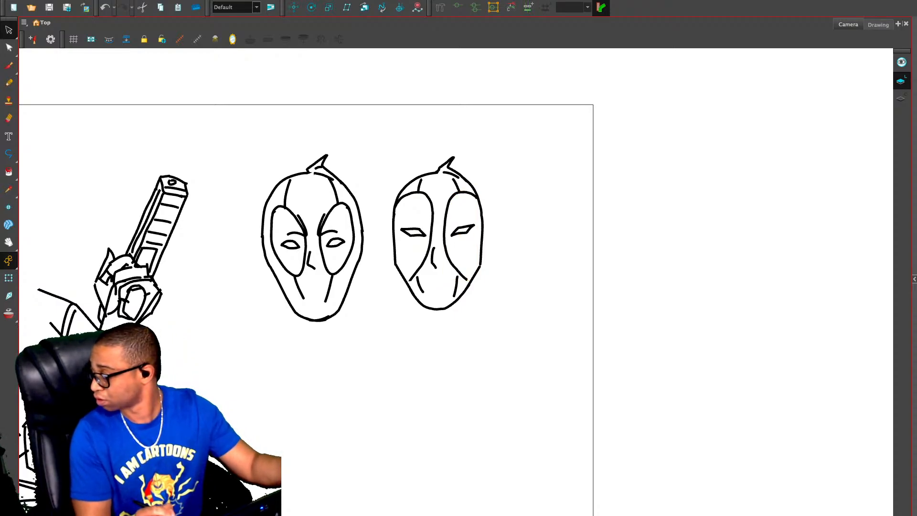
Pull the lower ends of both mask patches up a little further from the chin seams
{"action": "left_click_drag", "start_coordinate": [462, 275], "coordinate": [413, 278]}
{"action": "left_click", "coordinate": [430, 246]}
{"action": "left_click", "coordinate": [499, 227]}
Close both mask patches with short strokes from their lower ends to the jaw corners, adding a chin seam below the far patch
{"action": "key", "text": "alt+slash"}
{"action": "key", "text": "2"}
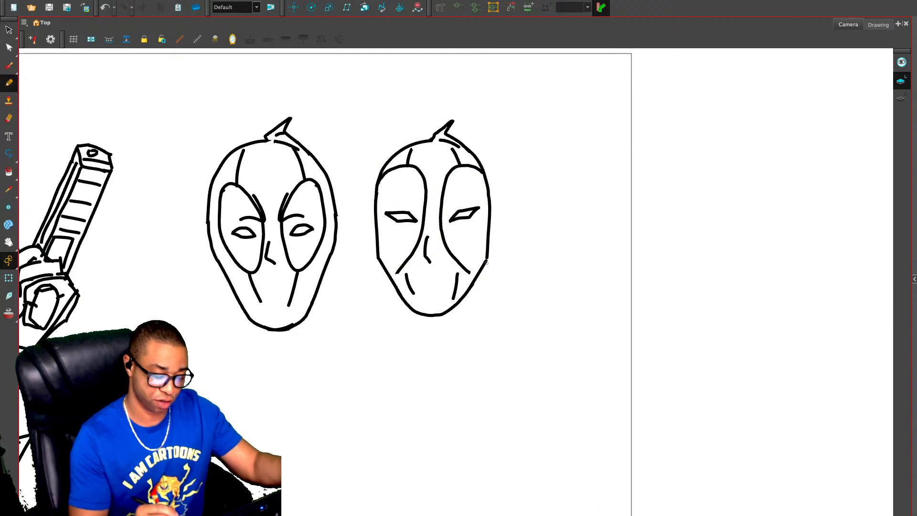
{"action": "left_click_drag", "start_coordinate": [469, 273], "coordinate": [488, 258]}
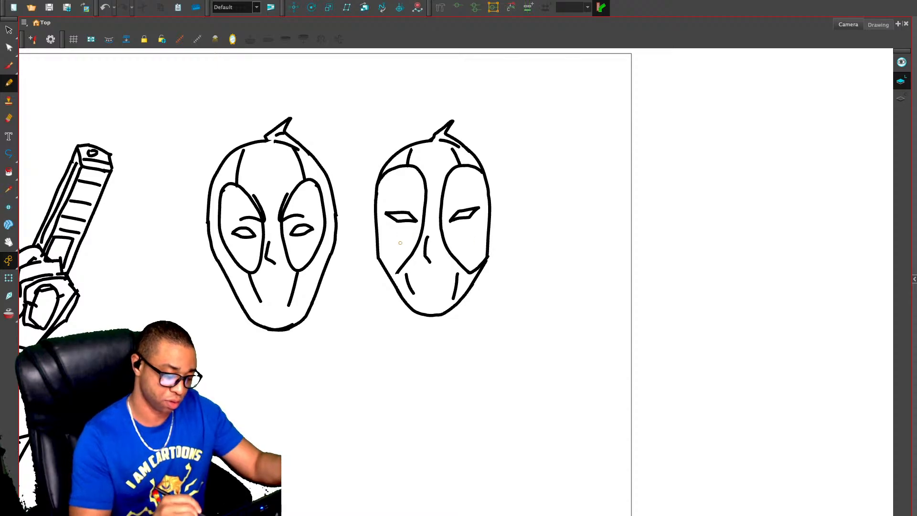
{"action": "mouse_move", "coordinate": [400, 272]}
{"action": "left_mouse_down"}
{"action": "mouse_move", "coordinate": [378, 244]}
{"action": "mouse_move", "coordinate": [437, 244]}
{"action": "mouse_move", "coordinate": [401, 286]}
{"action": "mouse_move", "coordinate": [463, 284]}
{"action": "left_mouse_up"}
Delete the old chin seams and draw a short seam below the mask patch nearest the old head
{"action": "key", "text": "alt+s"}
{"action": "key", "text": "Delete"}
{"action": "key", "text": "alt+slash"}
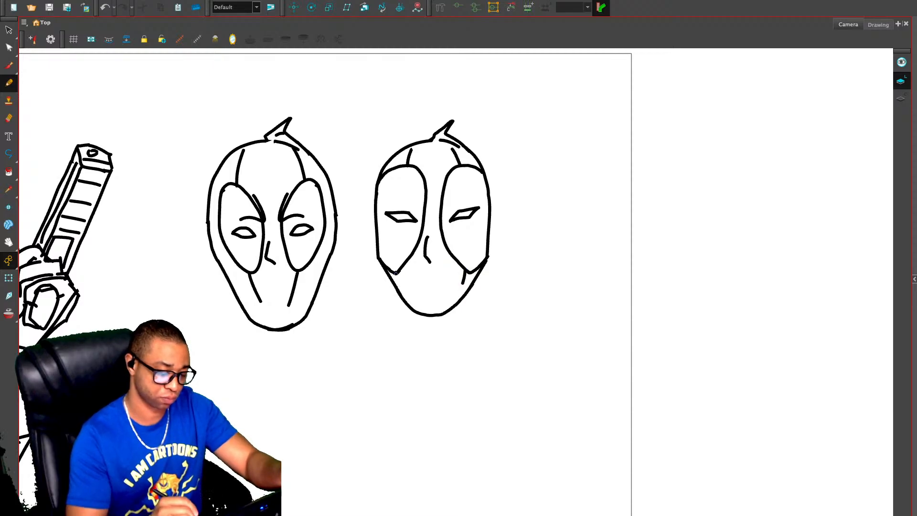
{"action": "left_click_drag", "start_coordinate": [396, 273], "coordinate": [401, 287]}
{"action": "key", "text": "alt+s"}
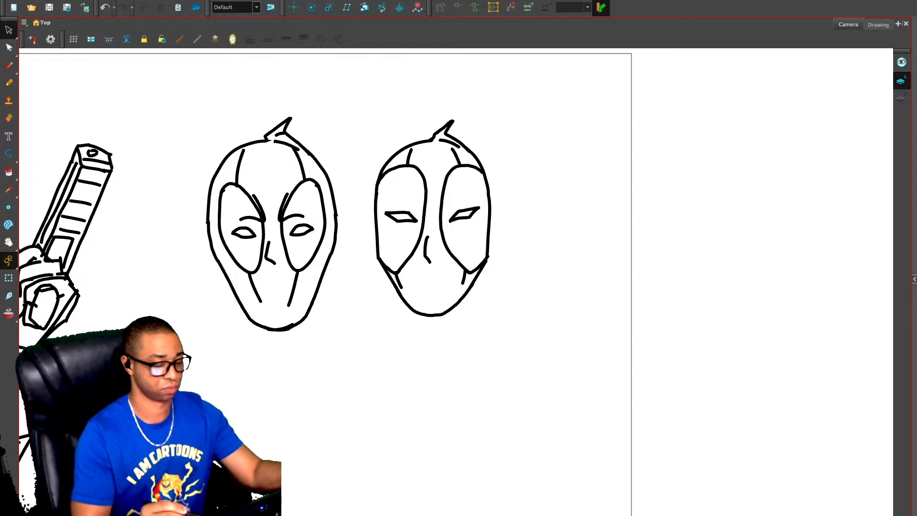
Delete the left of the two masked head sketches
{"action": "key", "text": "1"}
{"action": "mouse_move", "coordinate": [381, 109]}
{"action": "left_mouse_down"}
{"action": "mouse_move", "coordinate": [366, 177]}
{"action": "mouse_move", "coordinate": [378, 108]}
{"action": "left_mouse_up"}
{"action": "key", "text": "Delete"}
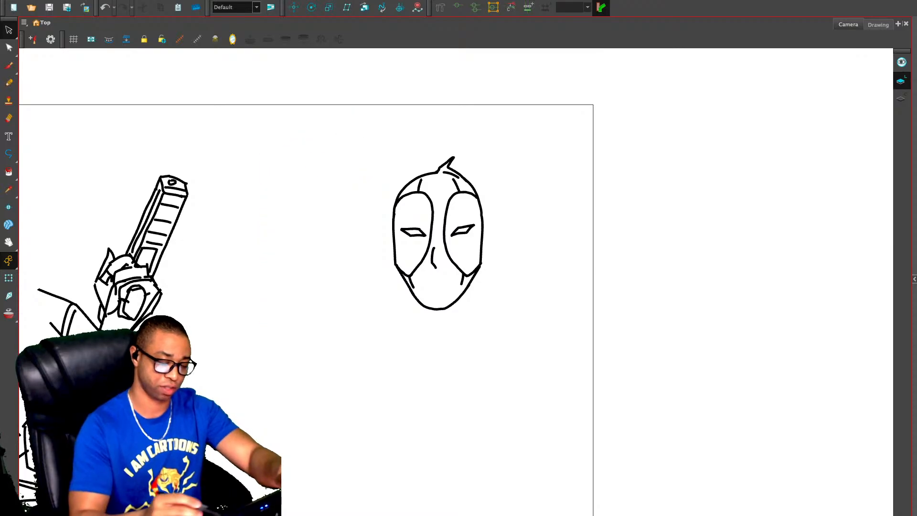
Delete the nose strokes on the remaining head and redraw the nose as one small angled line between the eye patches
{"action": "mouse_move", "coordinate": [457, 116]}
{"action": "left_mouse_down"}
{"action": "mouse_move", "coordinate": [359, 287]}
{"action": "mouse_move", "coordinate": [375, 165]}
{"action": "left_mouse_up"}
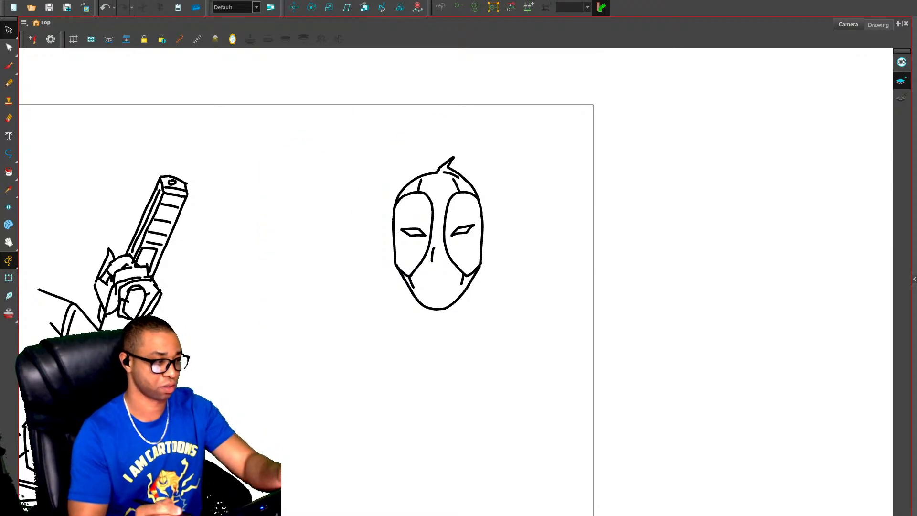
{"action": "key", "text": "alt+/"}
{"action": "key", "text": "alt+s"}
{"action": "key", "text": "2"}
{"action": "key", "text": "2"}
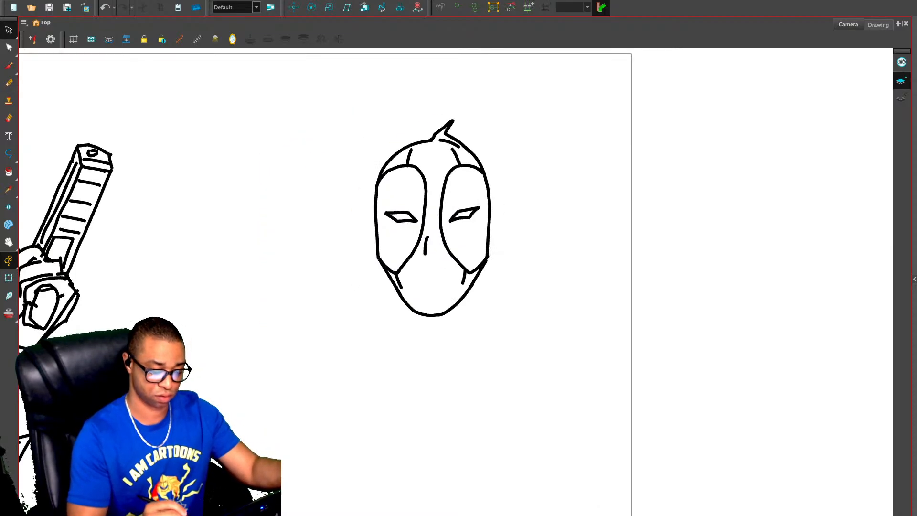
{"action": "left_click", "coordinate": [419, 235]}
{"action": "key", "text": "Delete"}
{"action": "key", "text": "alt+/"}
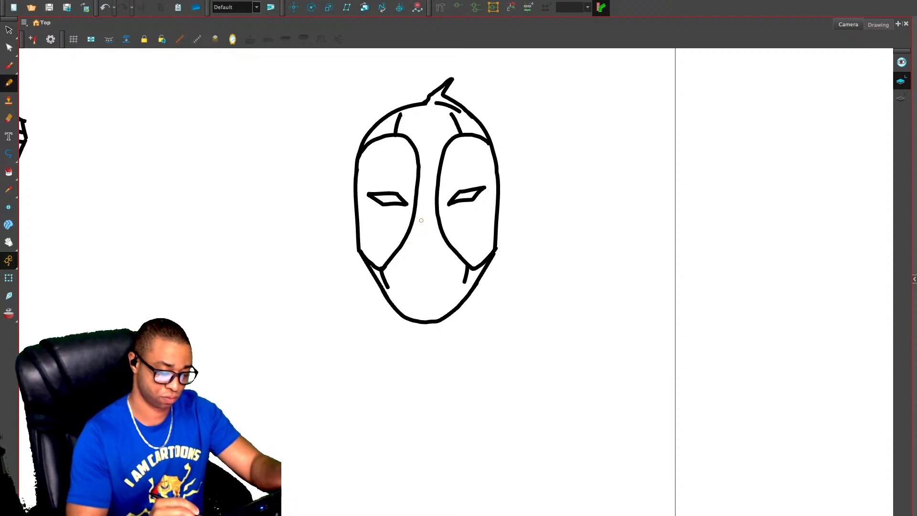
{"action": "mouse_move", "coordinate": [422, 213]}
{"action": "left_mouse_down"}
{"action": "mouse_move", "coordinate": [417, 232]}
{"action": "mouse_move", "coordinate": [426, 241]}
{"action": "left_mouse_up"}
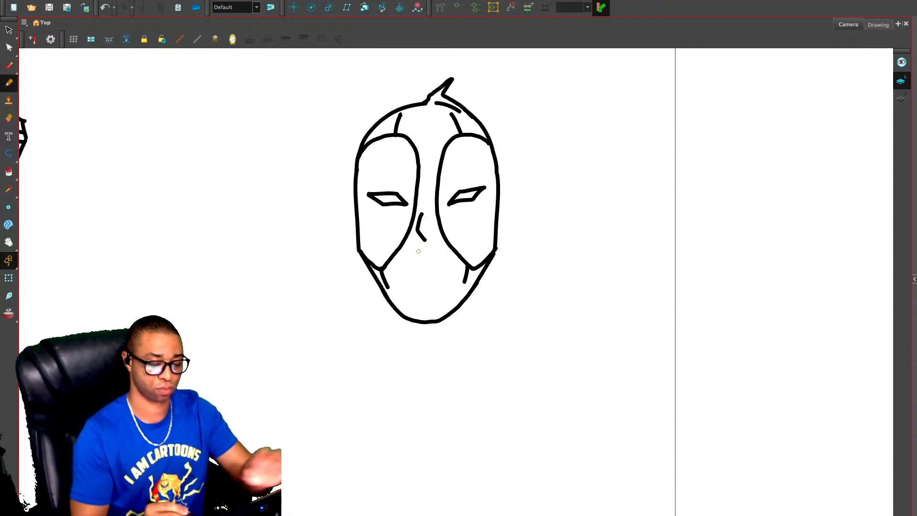
{"action": "left_click_drag", "start_coordinate": [406, 294], "coordinate": [429, 306]}
{"action": "key", "text": "ctrl+z"}
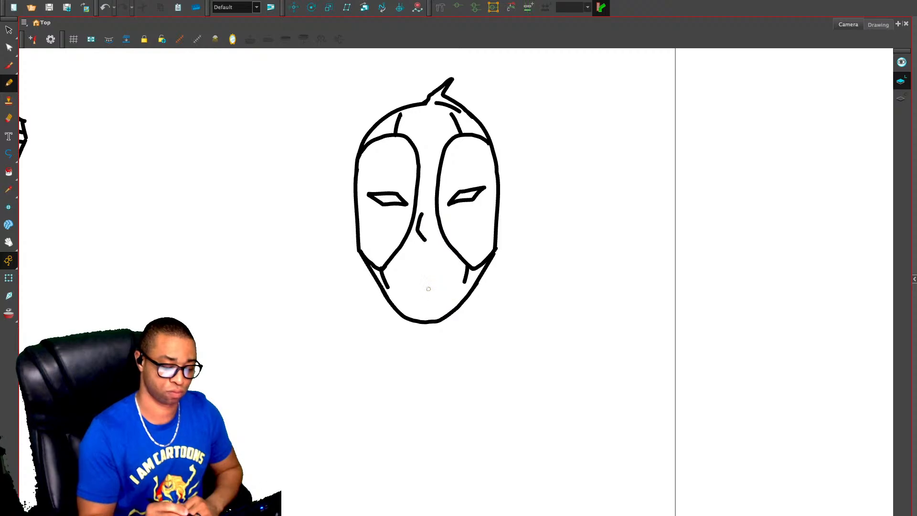
{"action": "mouse_move", "coordinate": [413, 249]}
{"action": "left_mouse_down"}
{"action": "mouse_move", "coordinate": [438, 247]}
{"action": "mouse_move", "coordinate": [407, 256]}
{"action": "mouse_move", "coordinate": [450, 257]}
{"action": "left_mouse_up"}
{"action": "key", "text": "ctrl+z"}
{"action": "key", "text": "ctrl+z"}
{"action": "key", "text": "ctrl+z"}
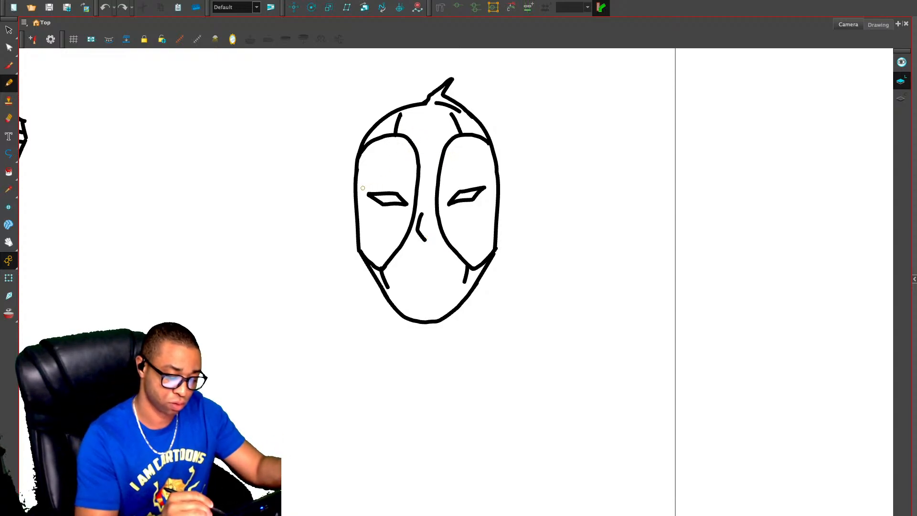
{"action": "left_click_drag", "start_coordinate": [362, 186], "coordinate": [374, 195]}
{"action": "key", "text": "ctrl+z"}
{"action": "key", "text": "ctrl+z"}
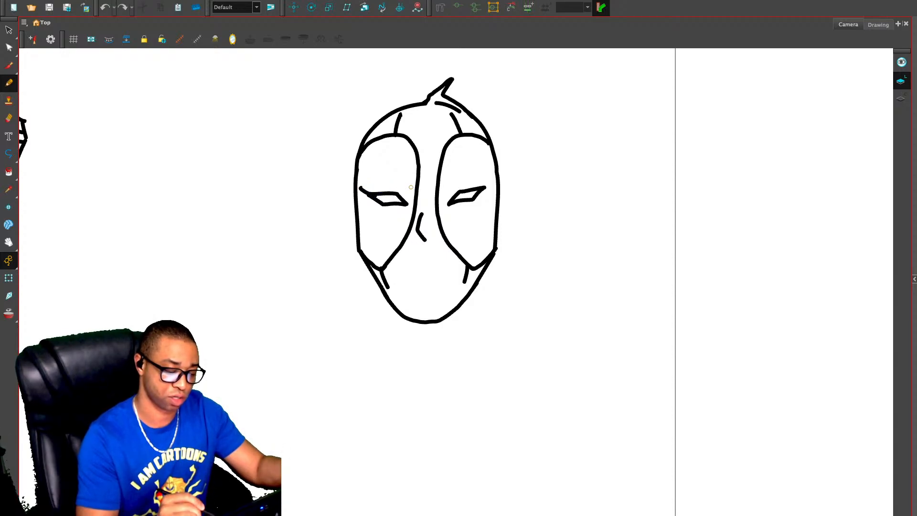
{"action": "mouse_move", "coordinate": [406, 167]}
{"action": "left_mouse_down"}
{"action": "mouse_move", "coordinate": [405, 192]}
{"action": "mouse_move", "coordinate": [378, 194]}
{"action": "mouse_move", "coordinate": [421, 185]}
{"action": "mouse_move", "coordinate": [391, 192]}
{"action": "mouse_move", "coordinate": [419, 192]}
{"action": "mouse_move", "coordinate": [382, 190]}
{"action": "left_mouse_up"}
{"action": "key", "text": "ctrl+z"}
{"action": "key", "text": "ctrl+z"}
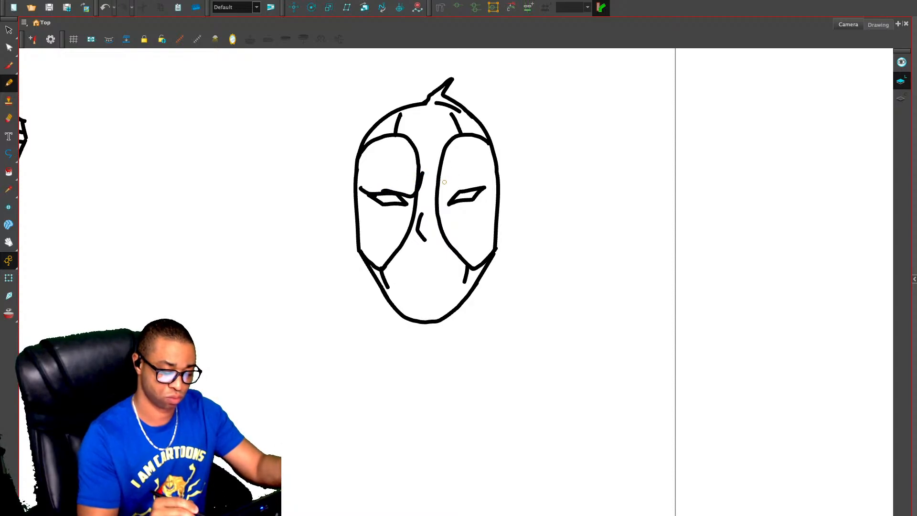
{"action": "mouse_move", "coordinate": [430, 172]}
{"action": "left_mouse_down"}
{"action": "mouse_move", "coordinate": [448, 194]}
{"action": "mouse_move", "coordinate": [485, 180]}
{"action": "left_mouse_up"}
{"action": "key", "text": "ctrl+z"}
{"action": "key", "text": "ctrl+z"}
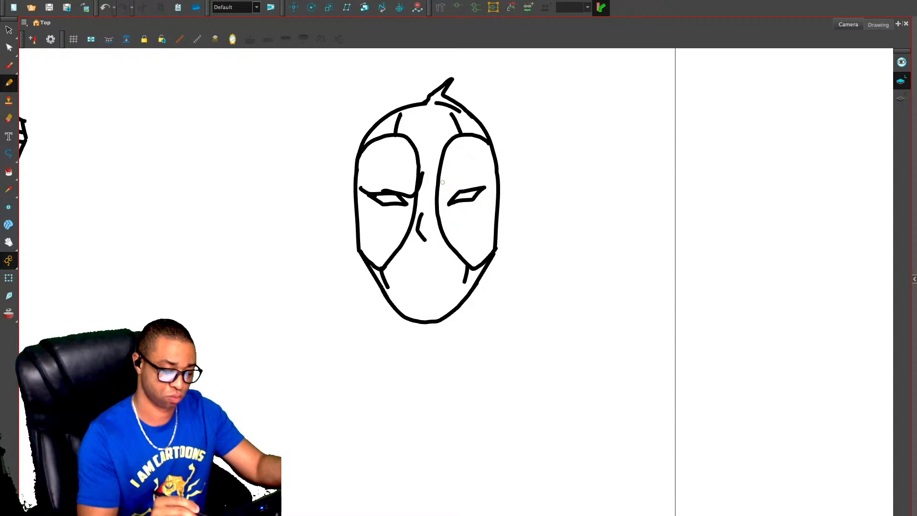
{"action": "mouse_move", "coordinate": [419, 173]}
{"action": "left_mouse_down"}
{"action": "mouse_move", "coordinate": [414, 193]}
{"action": "mouse_move", "coordinate": [379, 190]}
{"action": "left_mouse_up"}
{"action": "key", "text": "ctrl+z"}
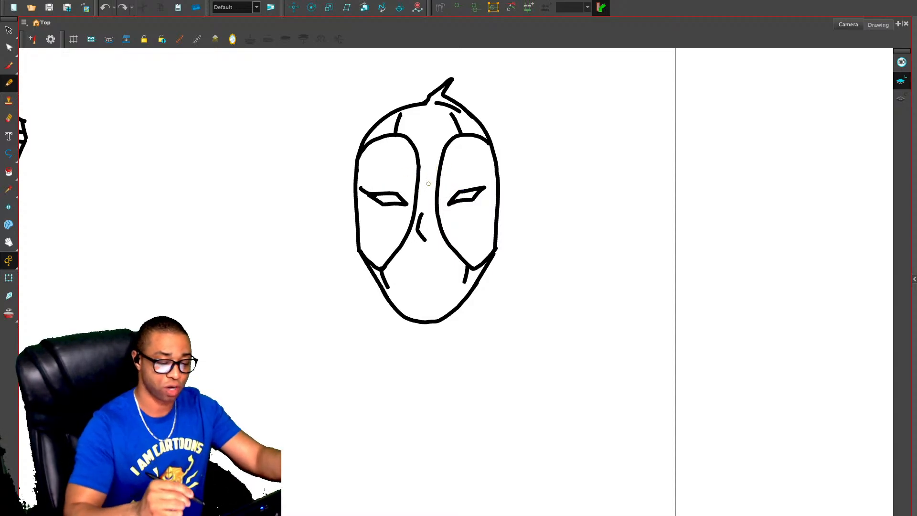
{"action": "key", "text": "ctrl+z"}
Move the whole masked head sketch further right, close to the camera frame's right edge
{"action": "key", "text": "alt+s"}
{"action": "mouse_move", "coordinate": [492, 84]}
{"action": "left_mouse_down"}
{"action": "mouse_move", "coordinate": [400, 366]}
{"action": "mouse_move", "coordinate": [516, 292]}
{"action": "left_mouse_up"}
{"action": "mouse_move", "coordinate": [454, 206]}
{"action": "left_mouse_down"}
{"action": "mouse_move", "coordinate": [602, 212]}
{"action": "mouse_move", "coordinate": [564, 205]}
{"action": "left_mouse_up"}
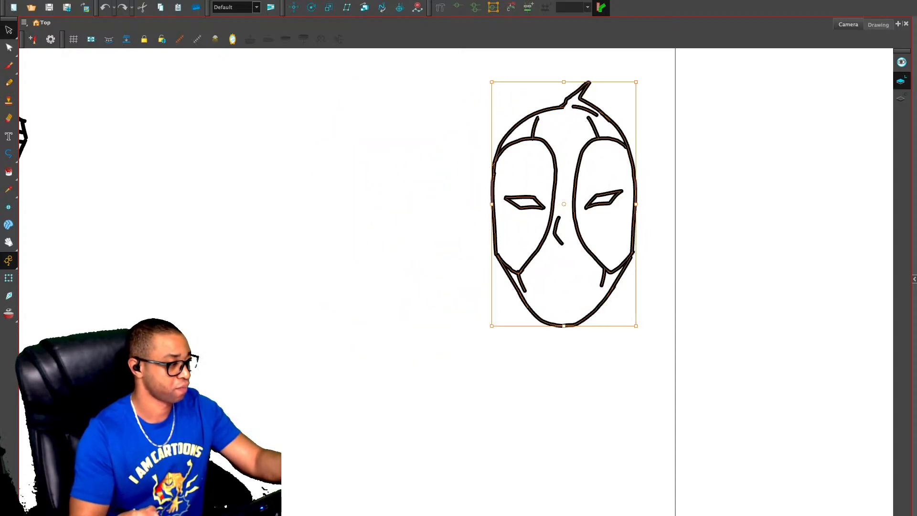
{"action": "key", "text": "1"}
{"action": "key", "text": "1"}
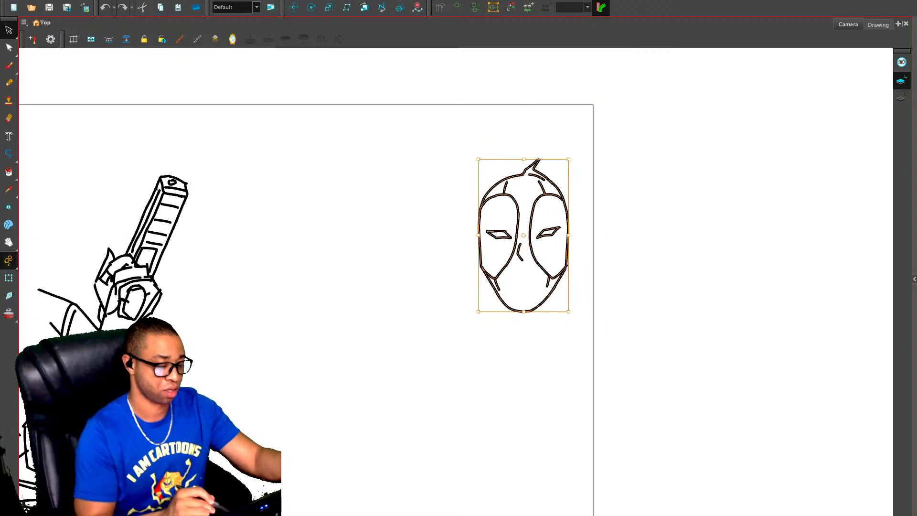
Paste a copy of the masked head and place it above the shoulders of the standing figure
{"action": "left_click_drag", "start_coordinate": [239, 273], "coordinate": [602, 258]}
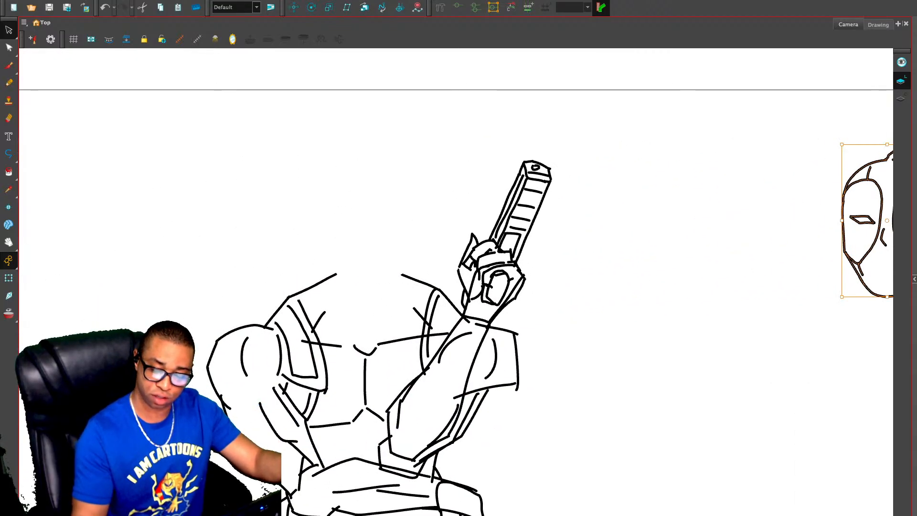
{"action": "key", "text": "ctrl+v"}
{"action": "mouse_move", "coordinate": [865, 225]}
{"action": "left_mouse_down"}
{"action": "mouse_move", "coordinate": [482, 244]}
{"action": "mouse_move", "coordinate": [342, 232]}
{"action": "mouse_move", "coordinate": [347, 205]}
{"action": "mouse_move", "coordinate": [348, 215]}
{"action": "left_mouse_up"}
{"action": "key", "text": "Escape"}
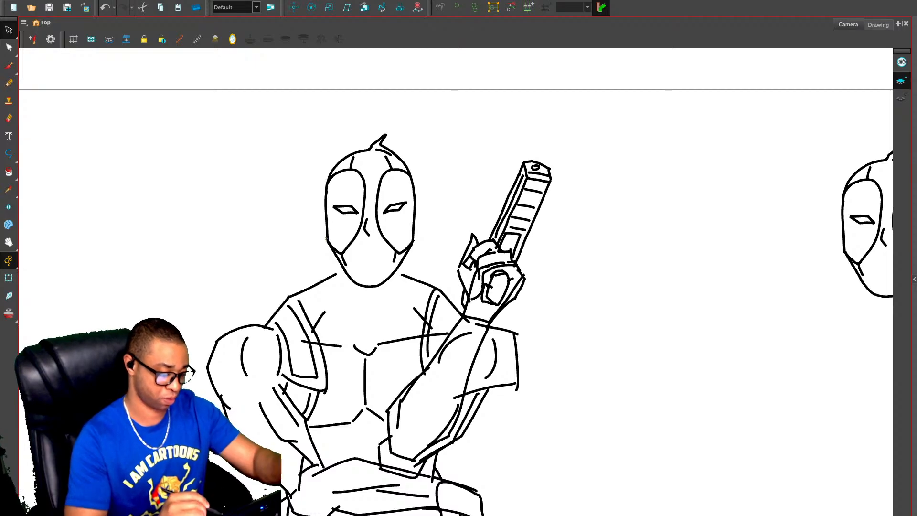
Draw the neck with two outer lines down from the jaw and two inner muscle lines converging toward the collarbone
{"action": "key", "text": "alt+slash"}
{"action": "left_click_drag", "start_coordinate": [330, 249], "coordinate": [335, 313]}
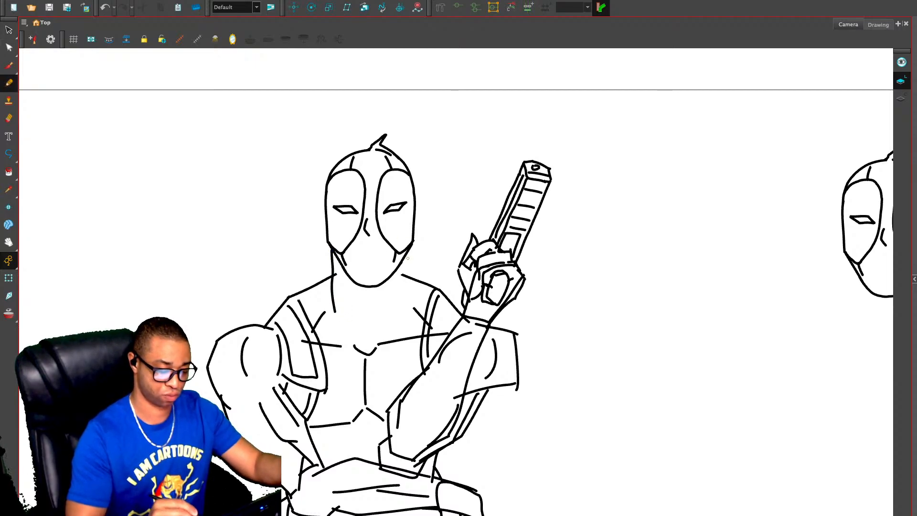
{"action": "left_click_drag", "start_coordinate": [406, 249], "coordinate": [410, 306]}
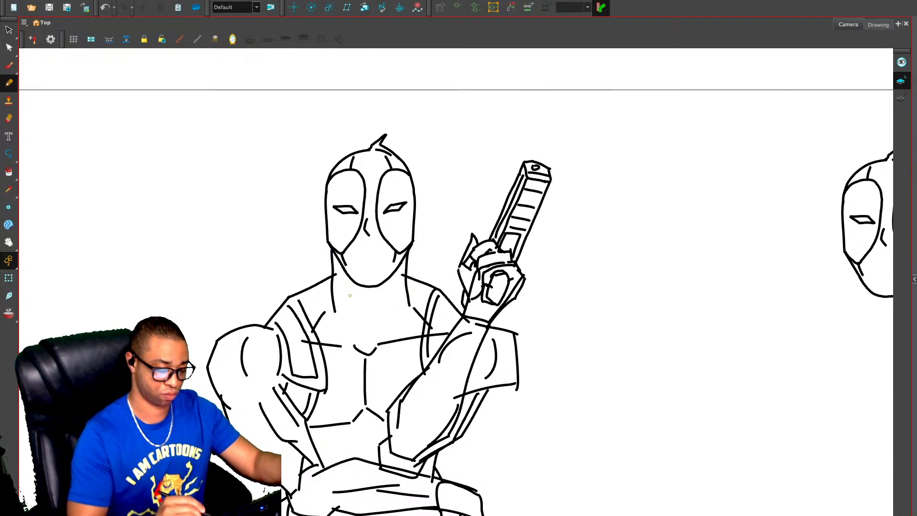
{"action": "left_click_drag", "start_coordinate": [346, 285], "coordinate": [359, 330]}
{"action": "left_click_drag", "start_coordinate": [391, 285], "coordinate": [382, 326]}
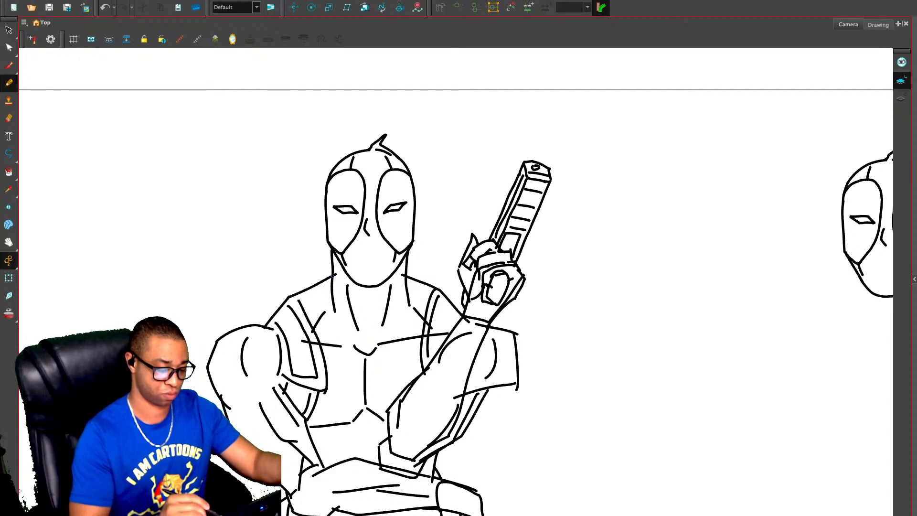
Replace both outer neck lines with strokes that flare outward toward the shoulders, deleting the earlier ones
{"action": "key", "text": "alt+s"}
{"action": "left_click", "coordinate": [334, 266]}
{"action": "key", "text": "Delete"}
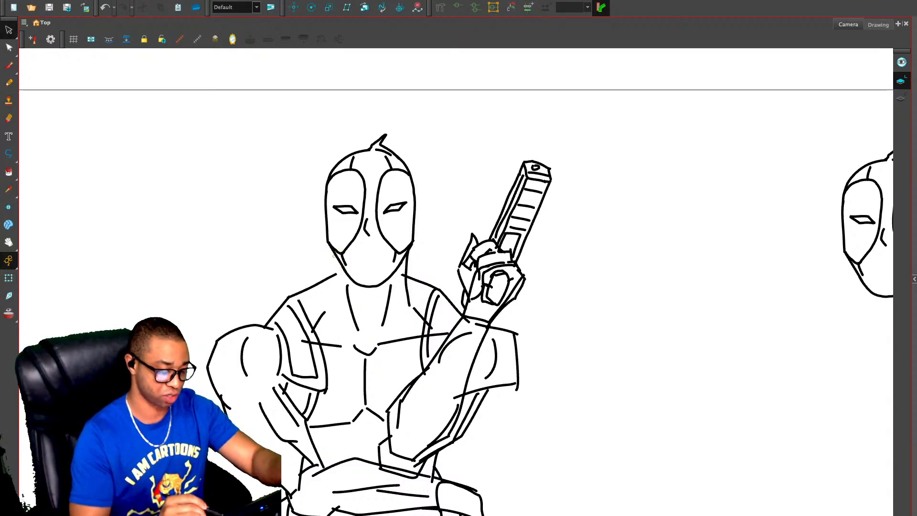
{"action": "key", "text": "alt+/"}
{"action": "left_click_drag", "start_coordinate": [334, 249], "coordinate": [327, 308]}
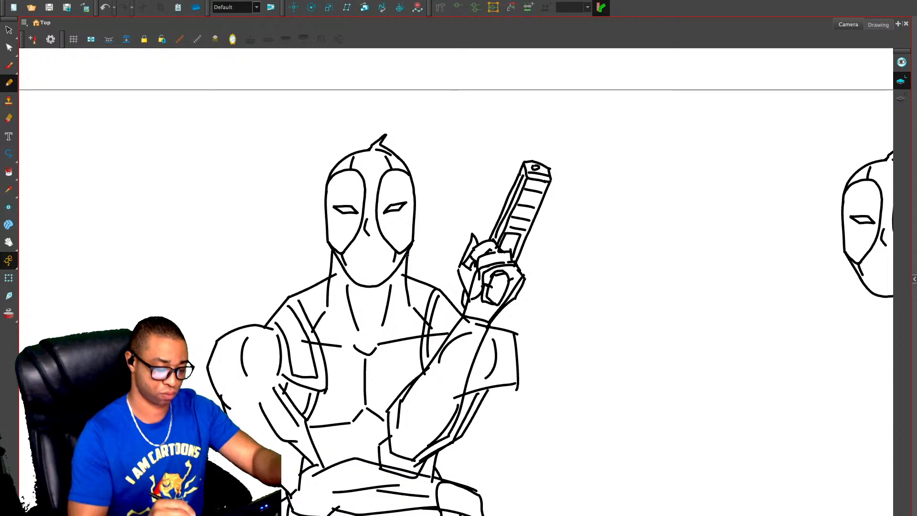
{"action": "left_click_drag", "start_coordinate": [407, 254], "coordinate": [418, 299]}
{"action": "key", "text": "alt+s"}
{"action": "left_click", "coordinate": [408, 288]}
{"action": "key", "text": "Delete"}
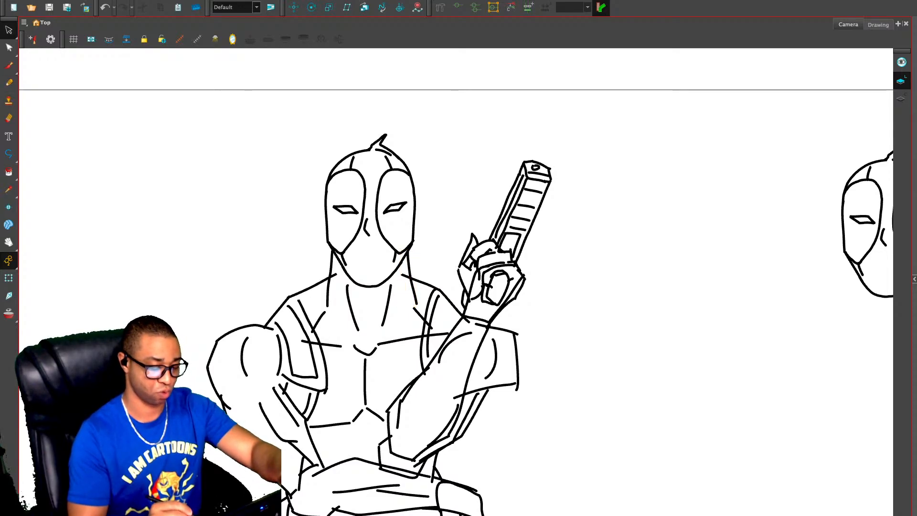
Review the proportions of the full figure with the head and neck in place
{"action": "key", "text": "1"}
{"action": "key", "text": "1"}
{"action": "key", "text": "1"}
{"action": "key", "text": "1"}
{"action": "key", "text": "1"}
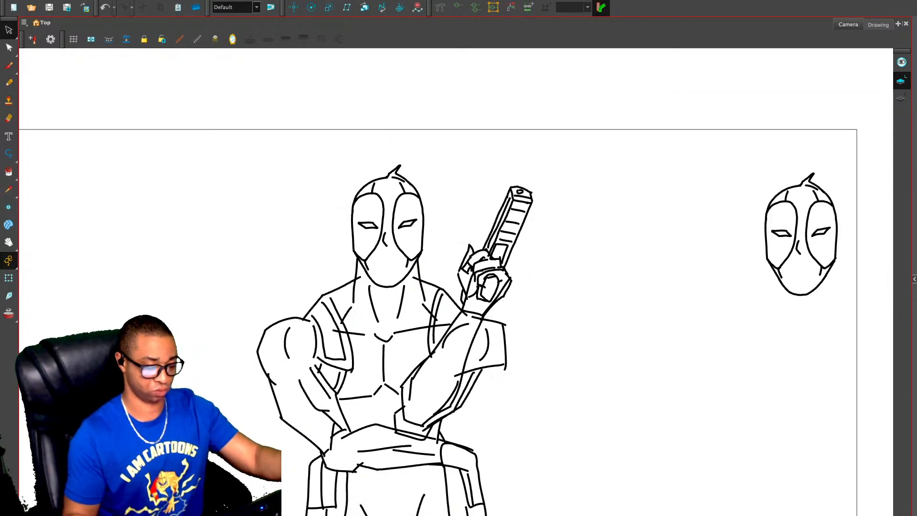
{"action": "left_click_drag", "start_coordinate": [430, 334], "coordinate": [405, 259]}
{"action": "key", "text": "2"}
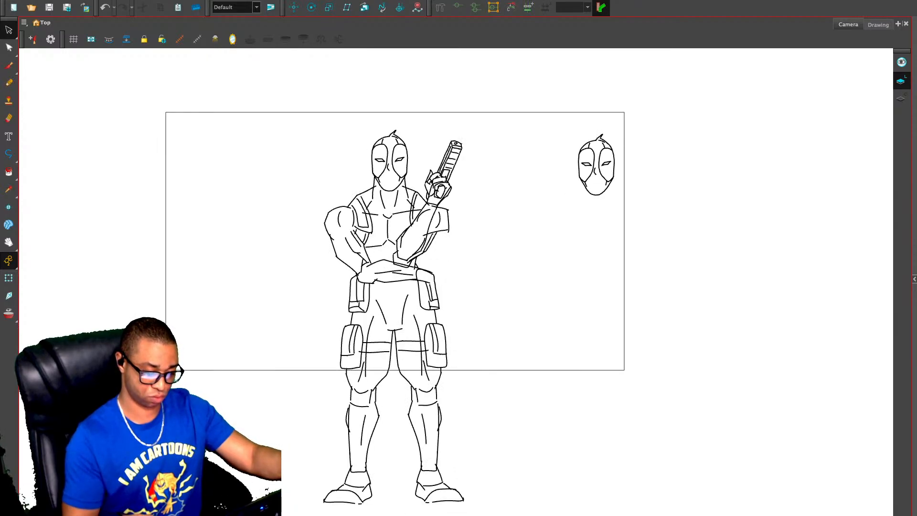
{"action": "scroll", "coordinate": [437, 172], "scroll_direction": "up", "scroll_amount": 6}
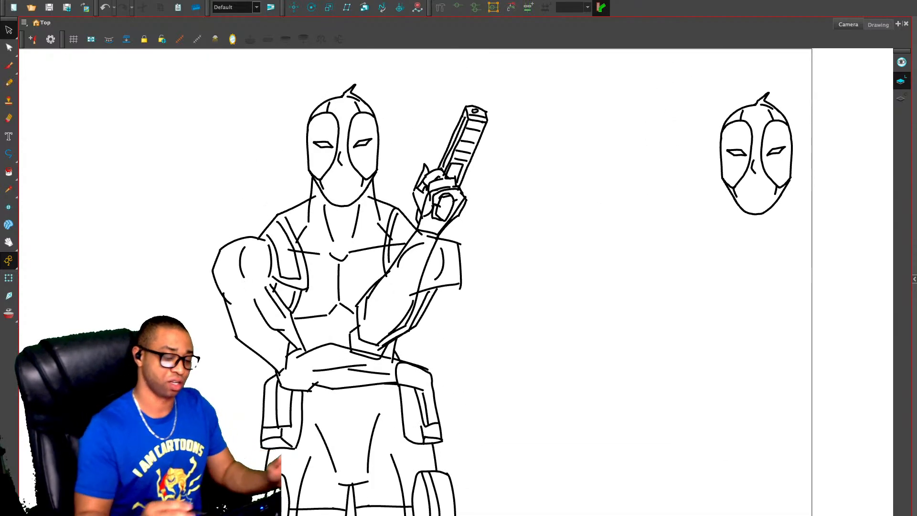
Nudge both outer neck lines slightly inward and down beneath the jaw
{"action": "left_click", "coordinate": [311, 198]}
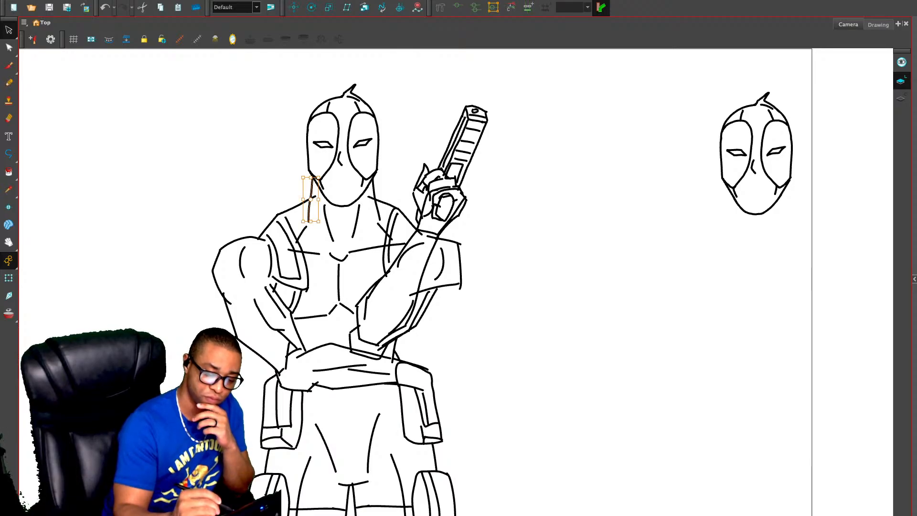
{"action": "left_click_drag", "start_coordinate": [311, 199], "coordinate": [312, 202]}
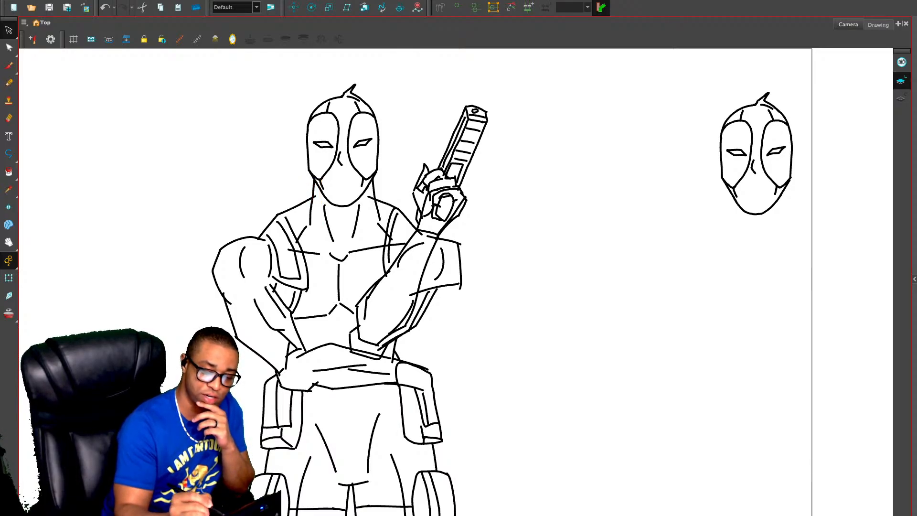
{"action": "left_click", "coordinate": [375, 198]}
{"action": "left_click_drag", "start_coordinate": [375, 198], "coordinate": [373, 203]}
{"action": "left_click", "coordinate": [402, 178]}
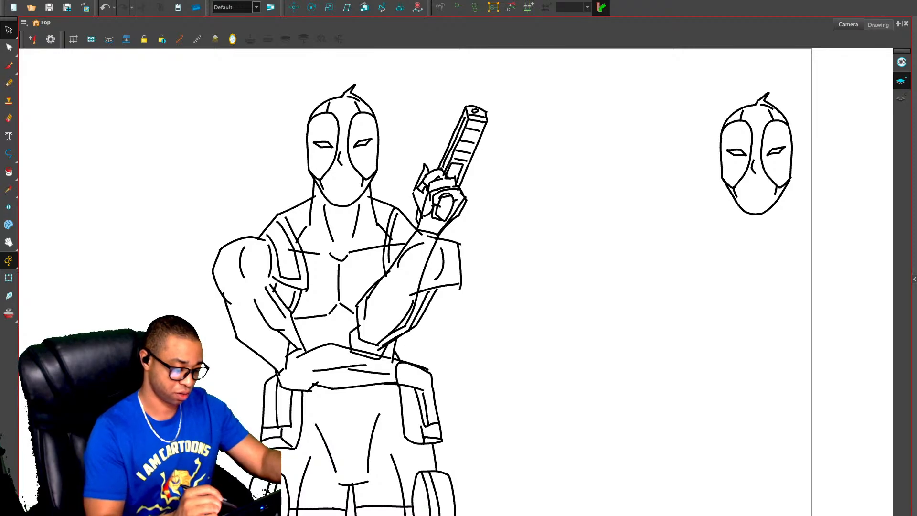
{"action": "mouse_move", "coordinate": [245, 233]}
{"action": "left_mouse_down"}
{"action": "mouse_move", "coordinate": [205, 258]}
{"action": "mouse_move", "coordinate": [209, 319]}
{"action": "mouse_move", "coordinate": [239, 344]}
{"action": "mouse_move", "coordinate": [273, 268]}
{"action": "mouse_move", "coordinate": [269, 245]}
{"action": "mouse_move", "coordinate": [200, 260]}
{"action": "mouse_move", "coordinate": [245, 329]}
{"action": "mouse_move", "coordinate": [272, 276]}
{"action": "mouse_move", "coordinate": [259, 241]}
{"action": "mouse_move", "coordinate": [218, 225]}
{"action": "left_mouse_up"}
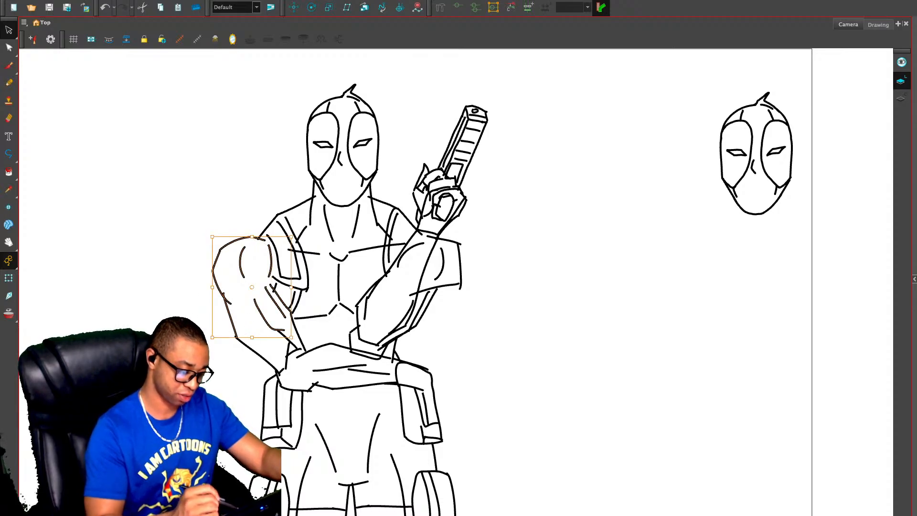
{"action": "left_click_drag", "start_coordinate": [271, 262], "coordinate": [274, 251]}
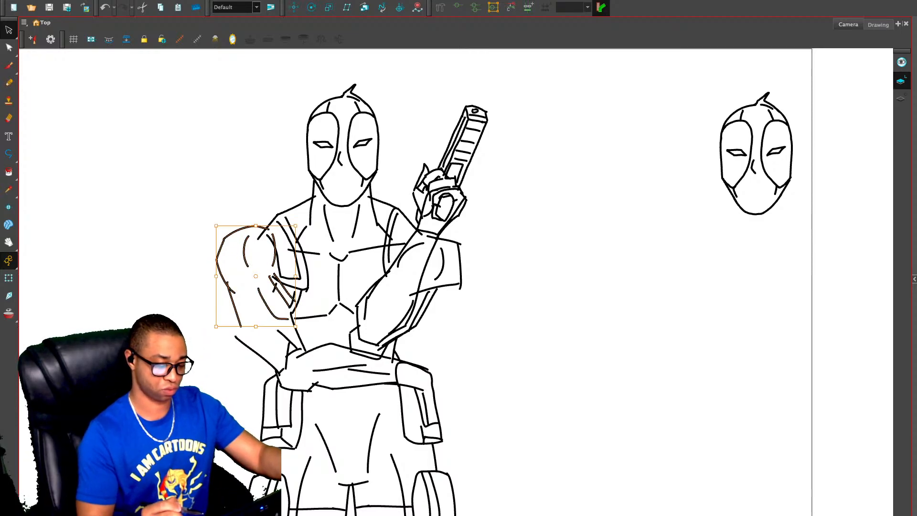
{"action": "key", "text": "ctrl+z"}
{"action": "key", "text": "Escape"}
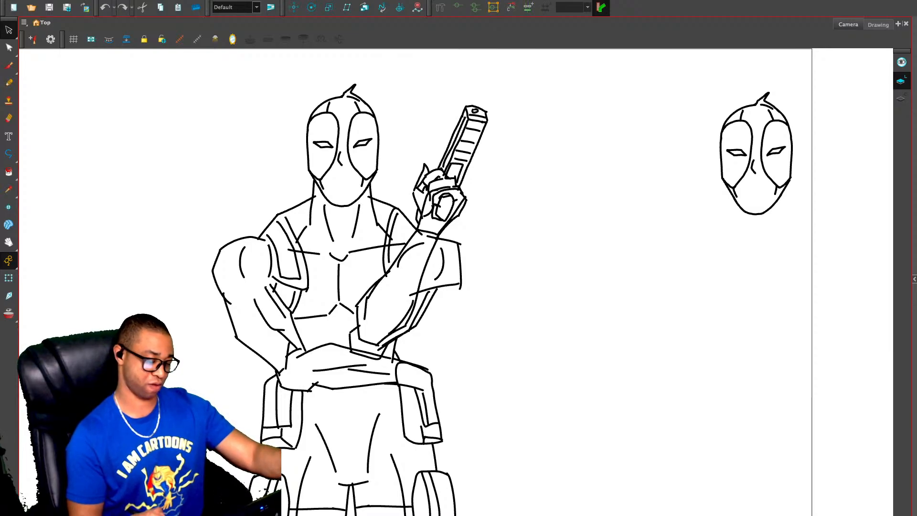
Select the figure's hips, pouches and legs and move them slightly down from the crossed forearm
{"action": "key", "text": "1"}
{"action": "key", "text": "1"}
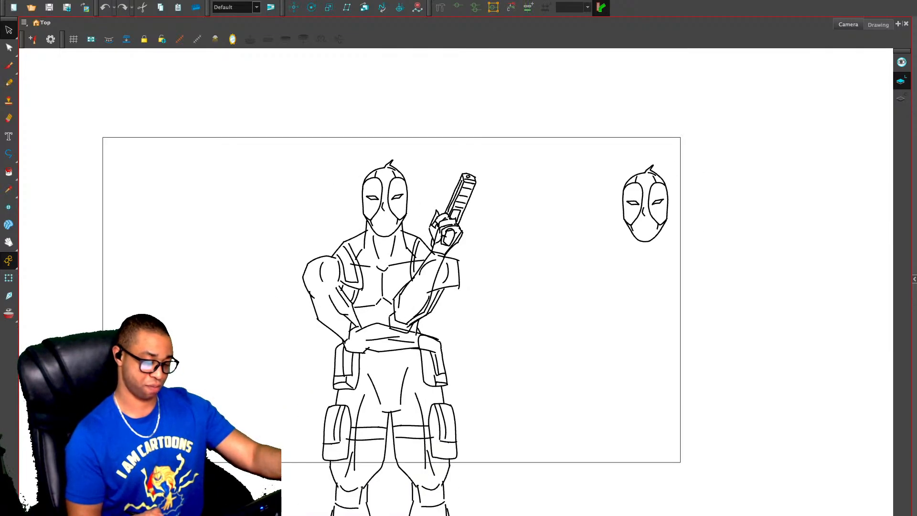
{"action": "key", "text": "2"}
{"action": "key", "text": "2"}
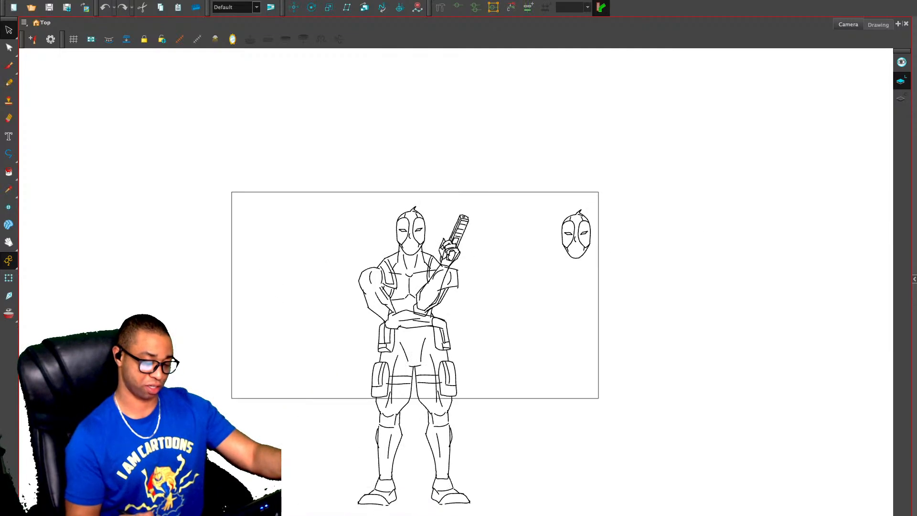
{"action": "mouse_move", "coordinate": [430, 334]}
{"action": "left_mouse_down"}
{"action": "mouse_move", "coordinate": [432, 239]}
{"action": "mouse_move", "coordinate": [368, 239]}
{"action": "mouse_move", "coordinate": [426, 497]}
{"action": "mouse_move", "coordinate": [461, 258]}
{"action": "left_mouse_up"}
{"action": "key", "text": "1"}
{"action": "left_click_drag", "start_coordinate": [406, 296], "coordinate": [405, 307]}
{"action": "left_click_drag", "start_coordinate": [403, 347], "coordinate": [403, 348]}
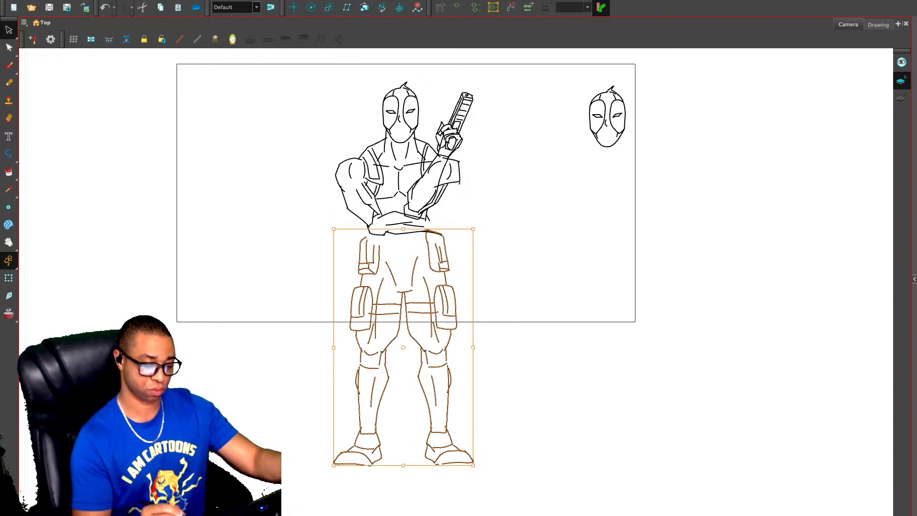
{"action": "key", "text": "2"}
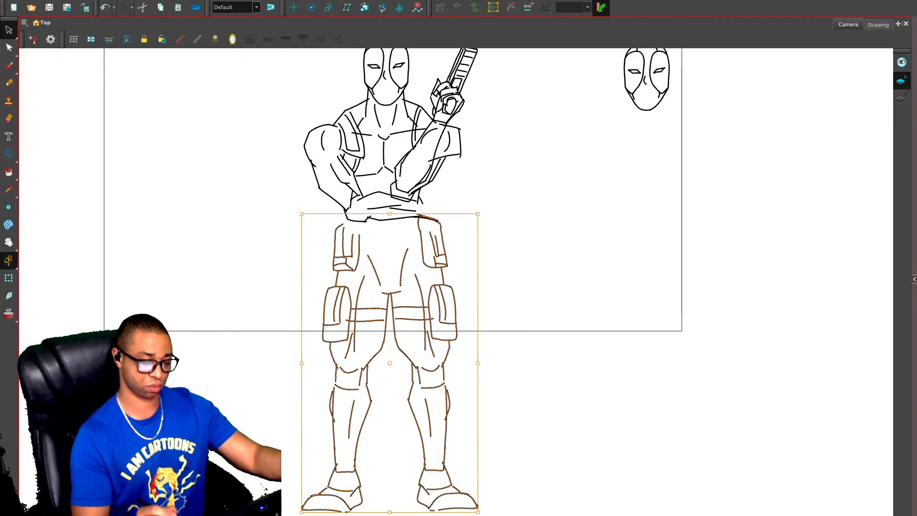
{"action": "key", "text": "Escape"}
Draw a short curved stroke closing the top edge of the hip pouch on the figure's left side as viewed
{"action": "key", "text": "alt+slash"}
{"action": "mouse_move", "coordinate": [343, 224]}
{"action": "left_mouse_down"}
{"action": "mouse_move", "coordinate": [352, 221]}
{"action": "mouse_move", "coordinate": [359, 235]}
{"action": "left_mouse_up"}
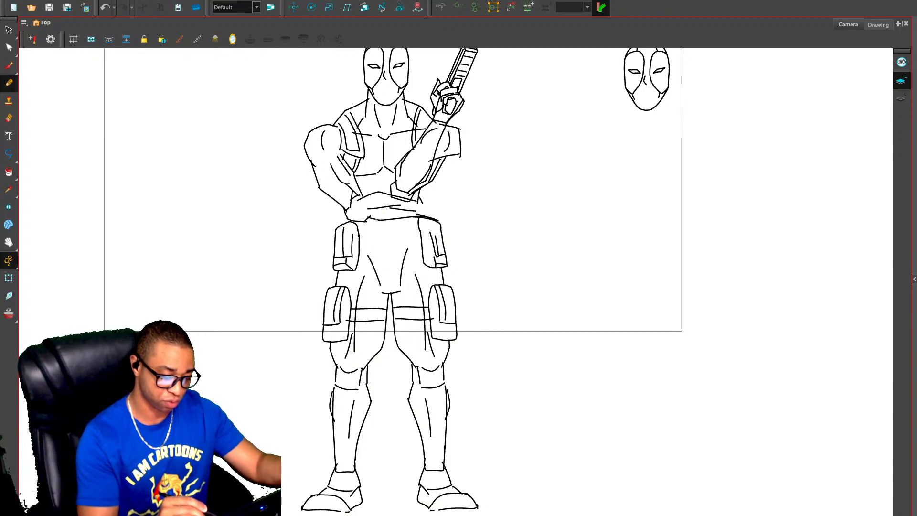
Draw the belt with its round buckle beneath the crossed forearm, and undo the rough fist outline at the forearm's end
{"action": "mouse_move", "coordinate": [374, 220]}
{"action": "left_mouse_down"}
{"action": "mouse_move", "coordinate": [377, 230]}
{"action": "mouse_move", "coordinate": [397, 233]}
{"action": "mouse_move", "coordinate": [400, 219]}
{"action": "mouse_move", "coordinate": [357, 231]}
{"action": "mouse_move", "coordinate": [421, 230]}
{"action": "mouse_move", "coordinate": [388, 232]}
{"action": "mouse_move", "coordinate": [430, 202]}
{"action": "mouse_move", "coordinate": [444, 202]}
{"action": "mouse_move", "coordinate": [447, 215]}
{"action": "left_mouse_up"}
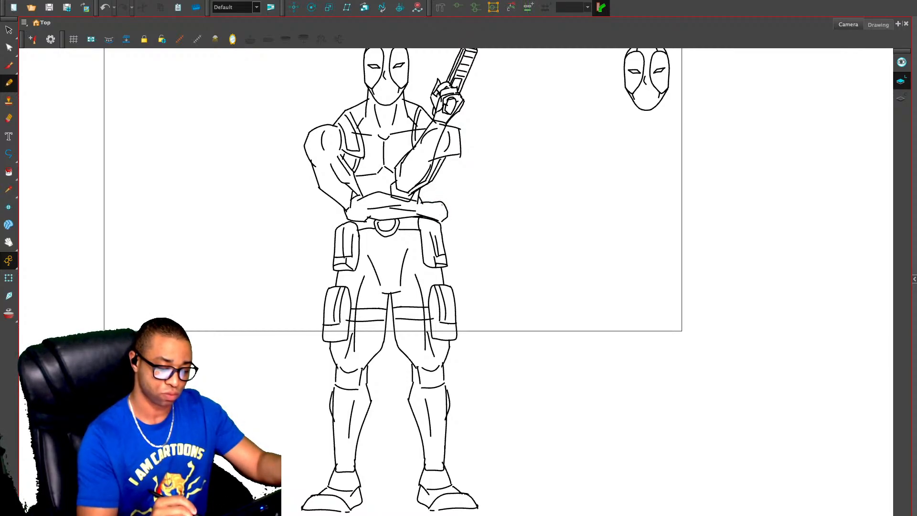
{"action": "key", "text": "ctrl+z"}
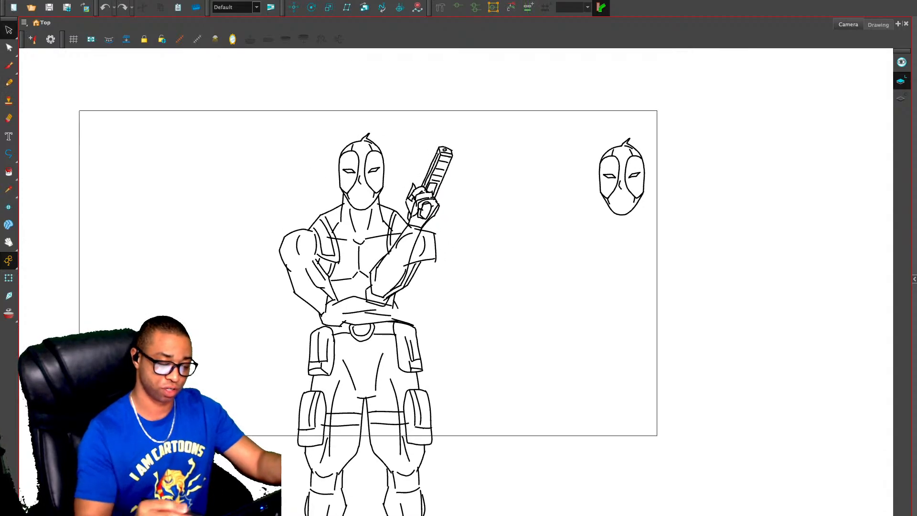
Duplicate the pistol-holding hand beside the figure, flip it horizontally and rotate it so the barrel points down and outward
{"action": "mouse_move", "coordinate": [460, 152]}
{"action": "left_mouse_down"}
{"action": "mouse_move", "coordinate": [410, 156]}
{"action": "mouse_move", "coordinate": [401, 220]}
{"action": "mouse_move", "coordinate": [454, 202]}
{"action": "mouse_move", "coordinate": [556, 283]}
{"action": "left_mouse_up"}
{"action": "key", "text": "ctrl+v"}
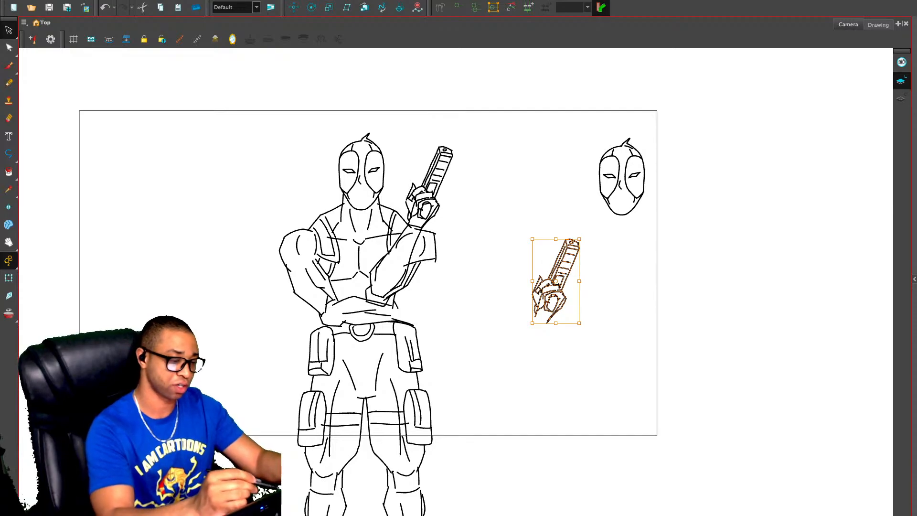
{"action": "key", "text": "4"}
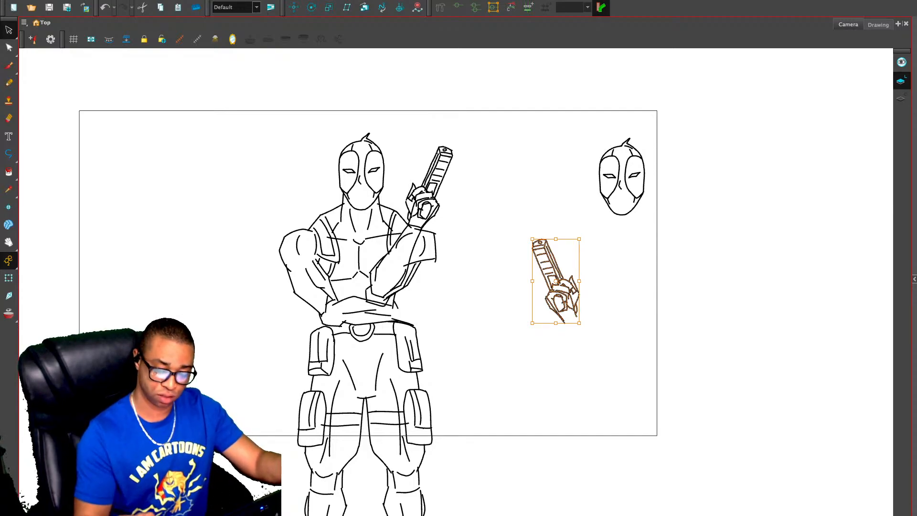
{"action": "left_click_drag", "start_coordinate": [583, 236], "coordinate": [562, 332]}
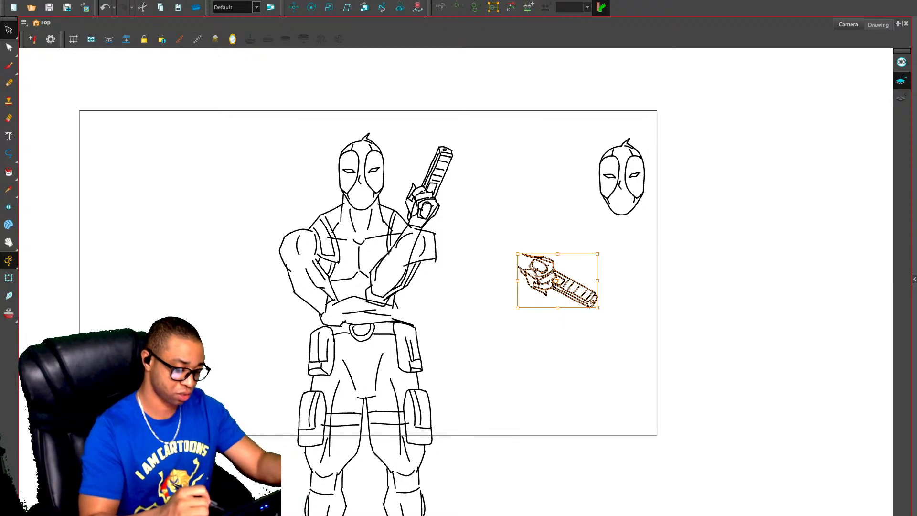
Move the flipped hand-and-pistol copy onto the open end of the crossed forearm
{"action": "mouse_move", "coordinate": [462, 127]}
{"action": "left_mouse_down"}
{"action": "mouse_move", "coordinate": [442, 123]}
{"action": "mouse_move", "coordinate": [410, 216]}
{"action": "mouse_move", "coordinate": [466, 135]}
{"action": "mouse_move", "coordinate": [406, 190]}
{"action": "left_mouse_up"}
{"action": "left_click_drag", "start_coordinate": [444, 120], "coordinate": [461, 125]}
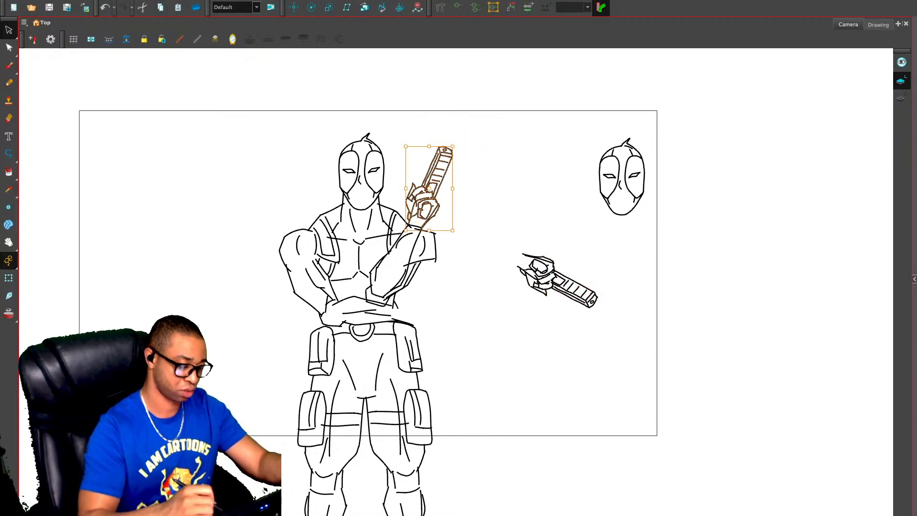
{"action": "left_click", "coordinate": [554, 282]}
{"action": "left_click_drag", "start_coordinate": [555, 282], "coordinate": [429, 334]}
{"action": "key", "text": "Escape"}
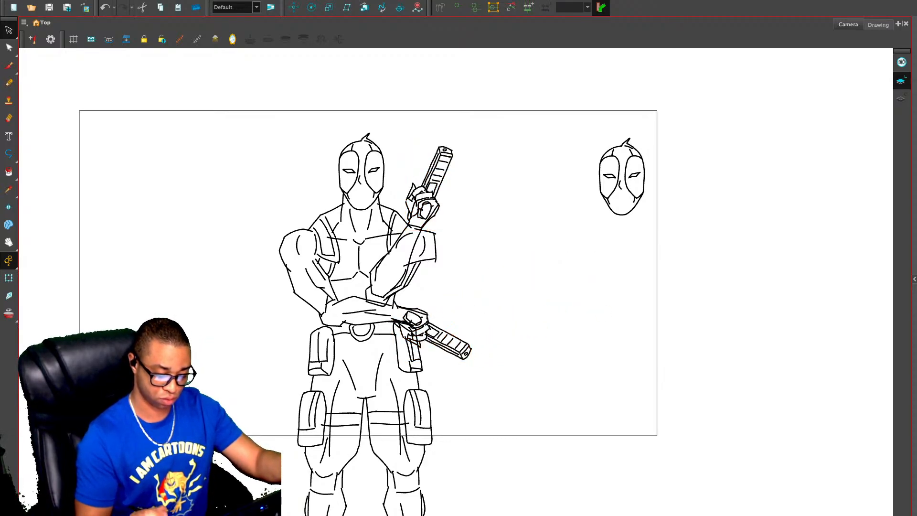
Draw short abdominal muscle lines below the chest, just above the crossed forearm
{"action": "key", "text": "2"}
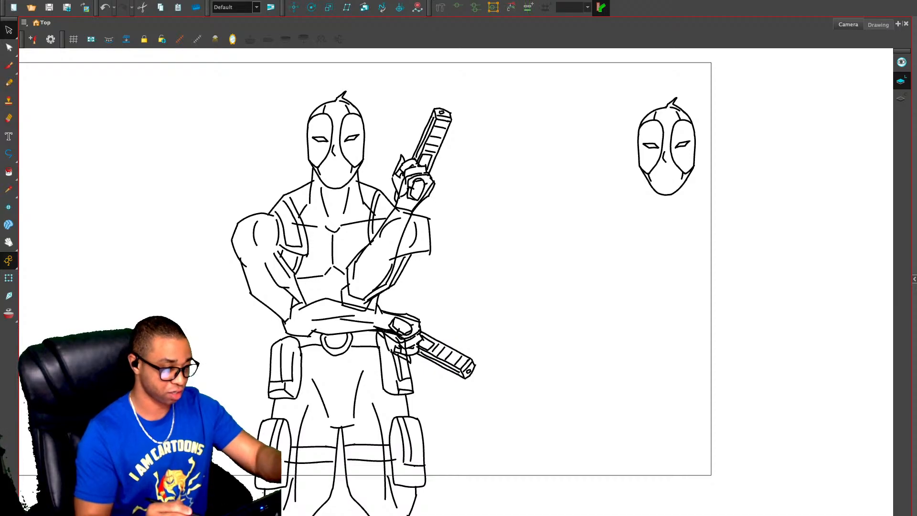
{"action": "key", "text": "alt+slash"}
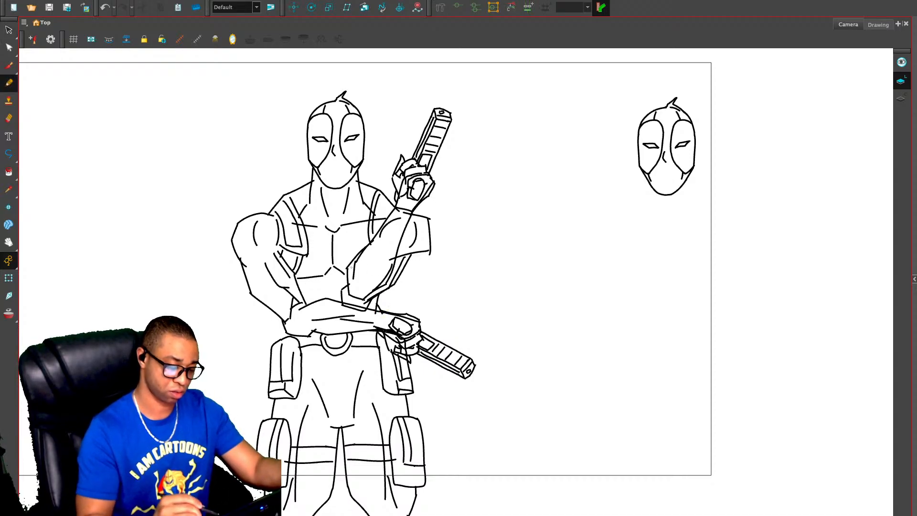
{"action": "mouse_move", "coordinate": [332, 272]}
{"action": "left_mouse_down"}
{"action": "mouse_move", "coordinate": [331, 299]}
{"action": "mouse_move", "coordinate": [346, 285]}
{"action": "mouse_move", "coordinate": [326, 287]}
{"action": "left_mouse_up"}
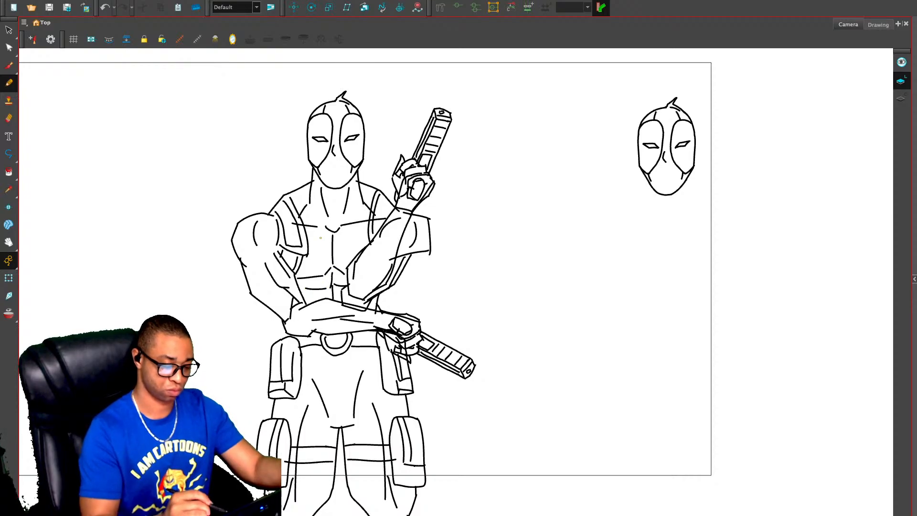
Delete the piece of the chest line that crosses the shoulder strap on the viewer's left
{"action": "key", "text": "2"}
{"action": "key", "text": "alt+e"}
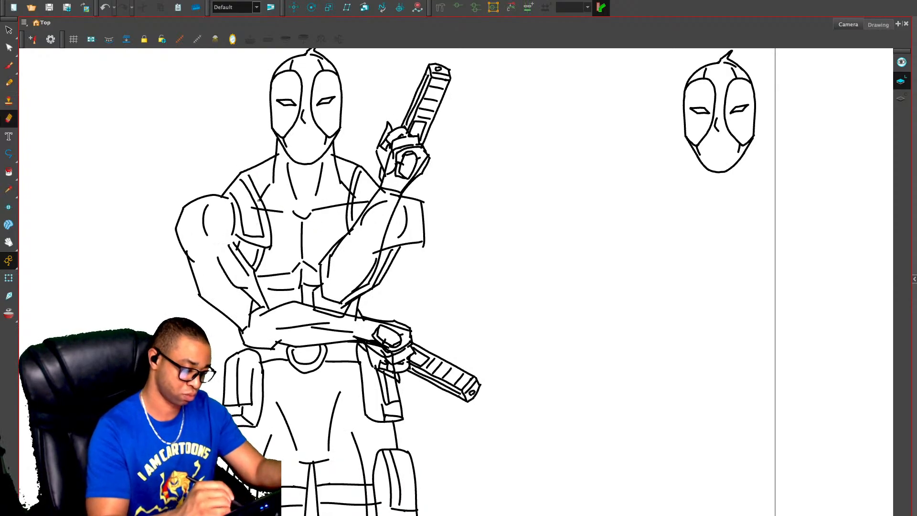
{"action": "left_click_drag", "start_coordinate": [260, 199], "coordinate": [264, 215]}
{"action": "key", "text": "alt+s"}
{"action": "left_click", "coordinate": [255, 208]}
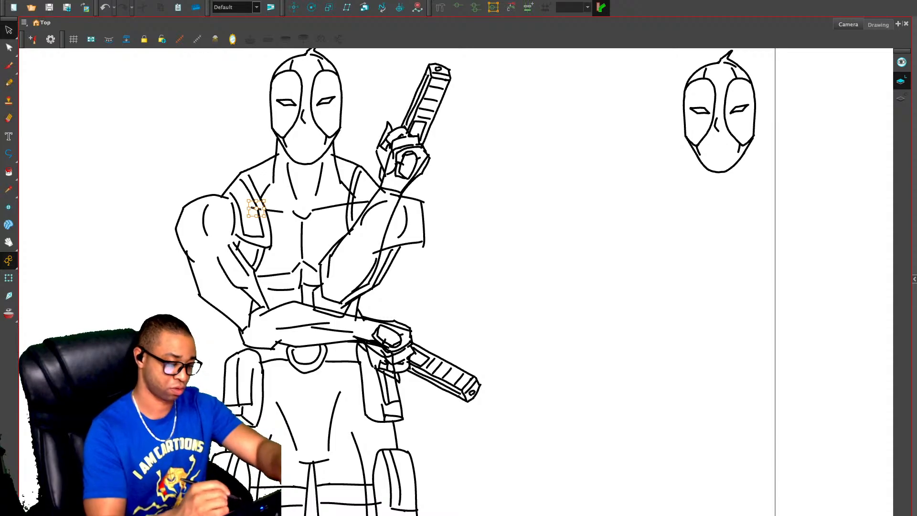
{"action": "key", "text": "Delete"}
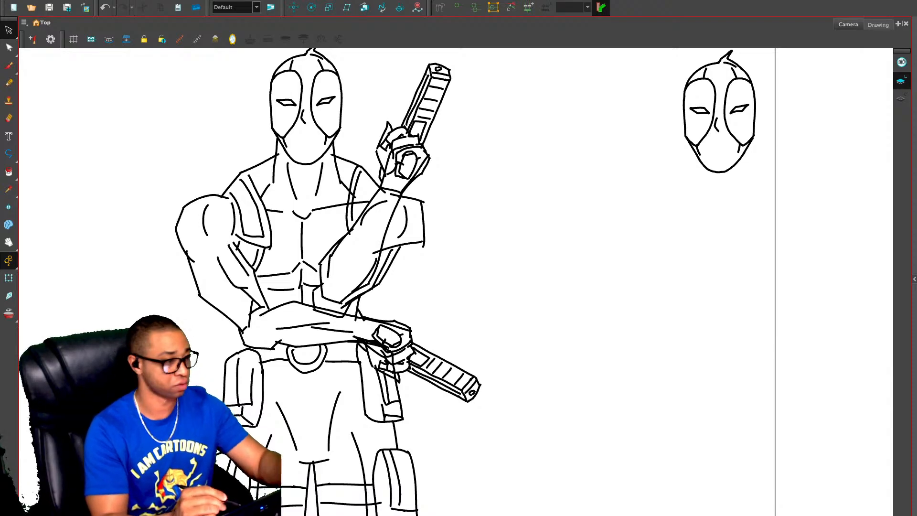
Draw a short vertical throat line in the middle of the neck
{"action": "key", "text": "alt+slash"}
{"action": "left_click_drag", "start_coordinate": [306, 170], "coordinate": [308, 181]}
{"action": "key", "text": "2"}
{"action": "key", "text": "2"}
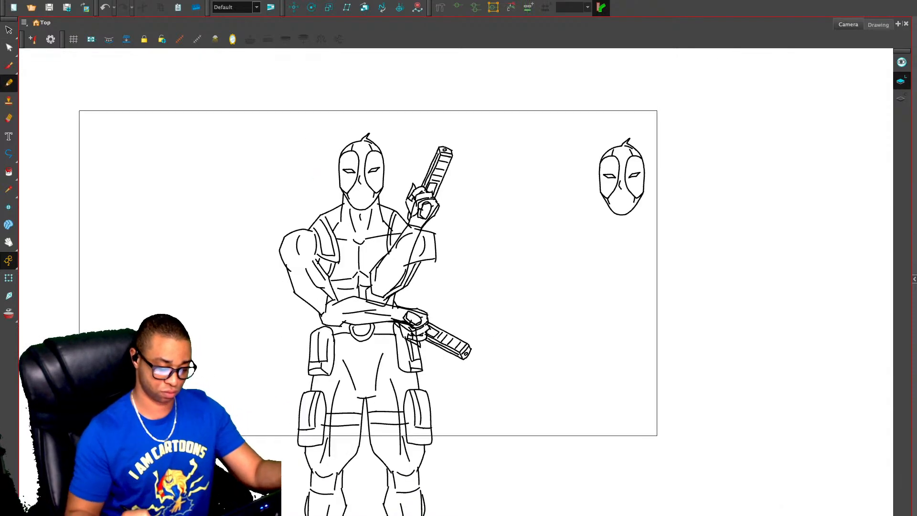
Select both lower legs and feet and stretch them slightly downward to lengthen the shins
{"action": "mouse_move", "coordinate": [383, 358]}
{"action": "left_mouse_down"}
{"action": "mouse_move", "coordinate": [364, 299]}
{"action": "mouse_move", "coordinate": [366, 233]}
{"action": "left_mouse_up"}
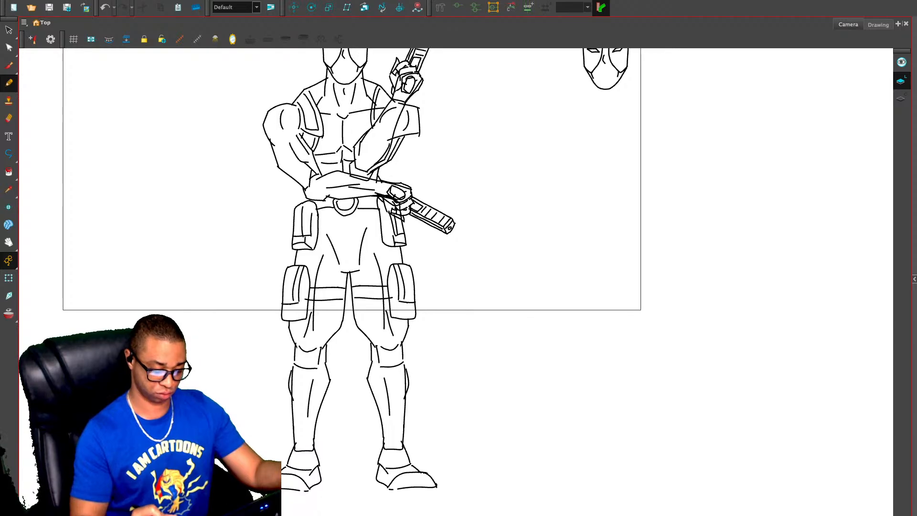
{"action": "left_click_drag", "start_coordinate": [498, 267], "coordinate": [493, 297]}
{"action": "key", "text": "1"}
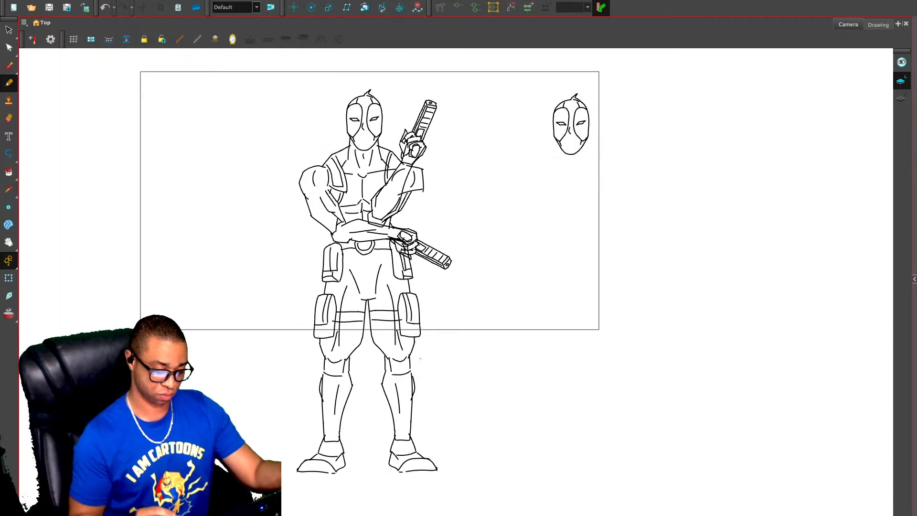
{"action": "key", "text": "alt+s"}
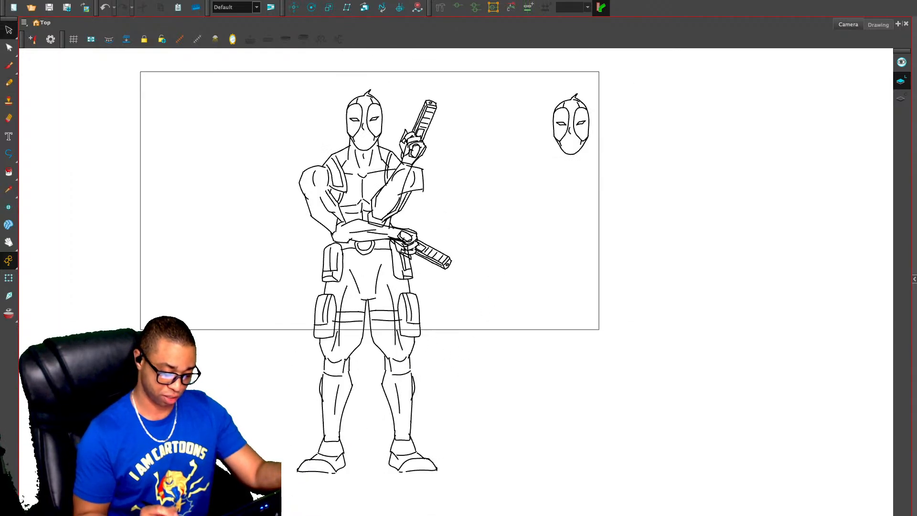
{"action": "mouse_move", "coordinate": [415, 365]}
{"action": "left_mouse_down"}
{"action": "mouse_move", "coordinate": [386, 366]}
{"action": "mouse_move", "coordinate": [282, 412]}
{"action": "mouse_move", "coordinate": [451, 388]}
{"action": "mouse_move", "coordinate": [416, 365]}
{"action": "left_mouse_up"}
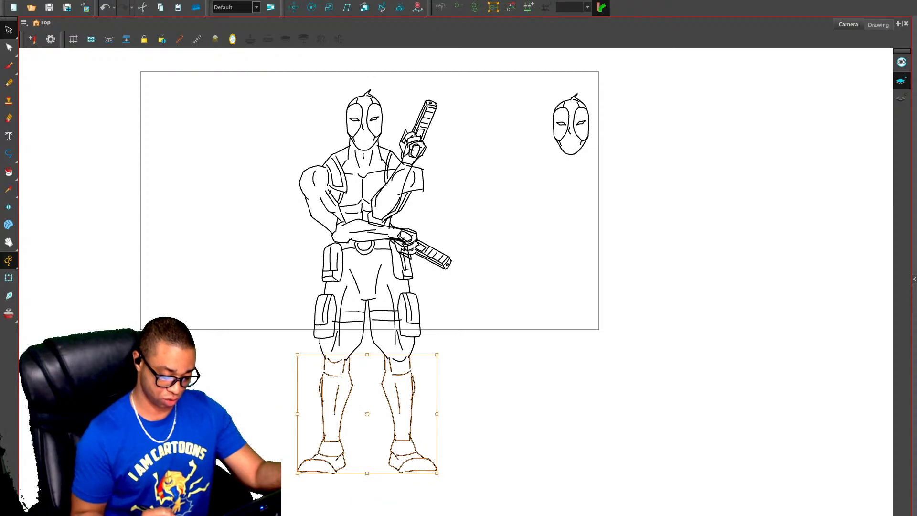
{"action": "left_click_drag", "start_coordinate": [367, 474], "coordinate": [367, 489]}
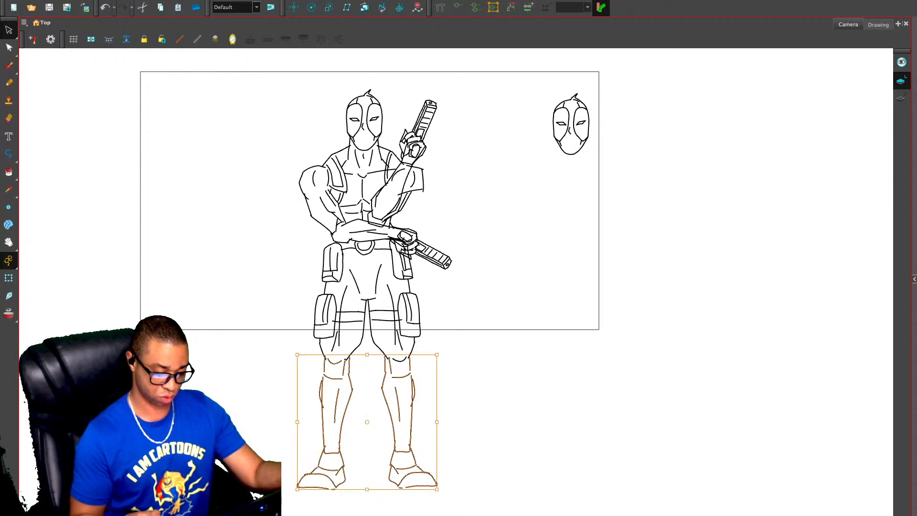
{"action": "key", "text": "Escape"}
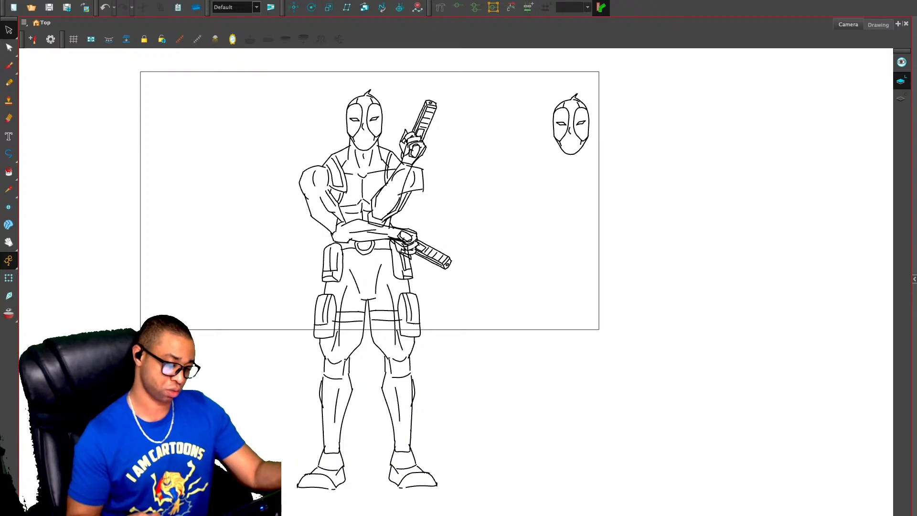
Move the spare head farther away from the figure, outside the camera frame
{"action": "key", "text": "1"}
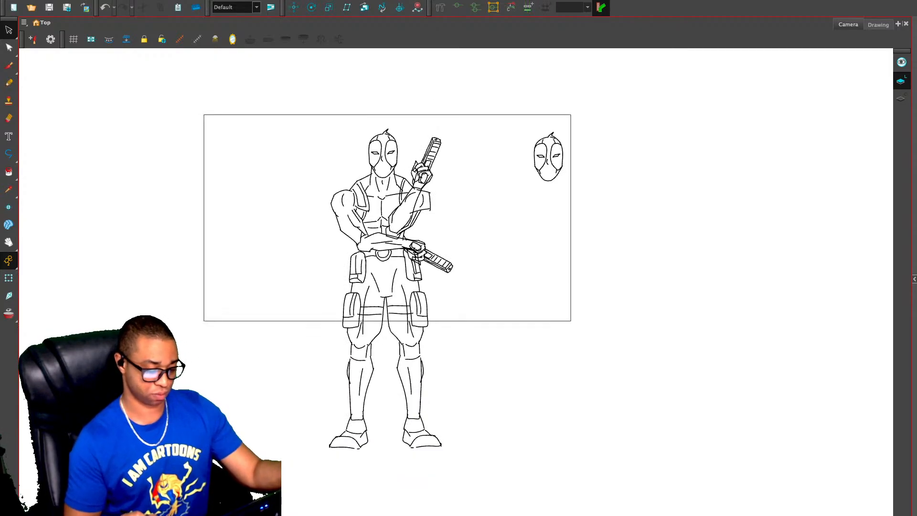
{"action": "left_click_drag", "start_coordinate": [383, 239], "coordinate": [377, 260]}
{"action": "mouse_move", "coordinate": [568, 145]}
{"action": "left_mouse_down"}
{"action": "mouse_move", "coordinate": [564, 154]}
{"action": "mouse_move", "coordinate": [538, 134]}
{"action": "mouse_move", "coordinate": [557, 134]}
{"action": "left_mouse_up"}
{"action": "left_click_drag", "start_coordinate": [544, 176], "coordinate": [624, 160]}
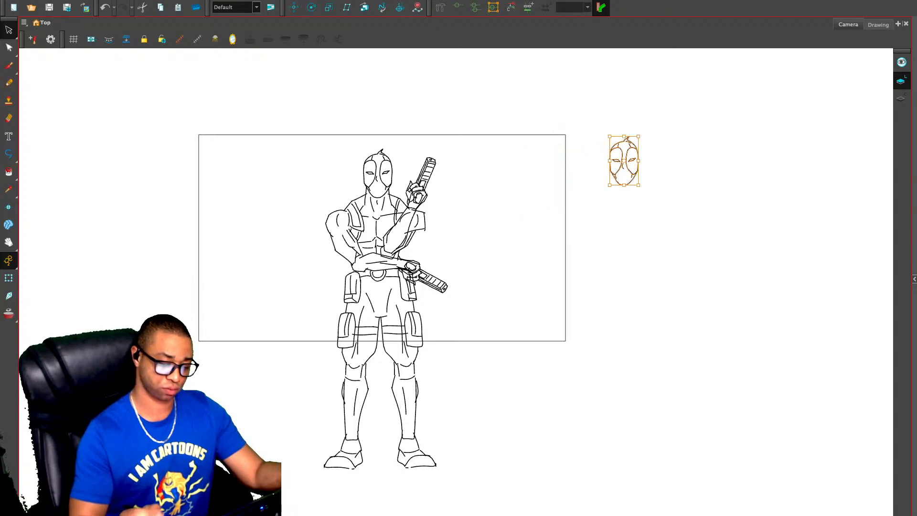
Lasso the crossed arm with its hand and pistol and move it off the body into the empty space beside the figure
{"action": "key", "text": "2"}
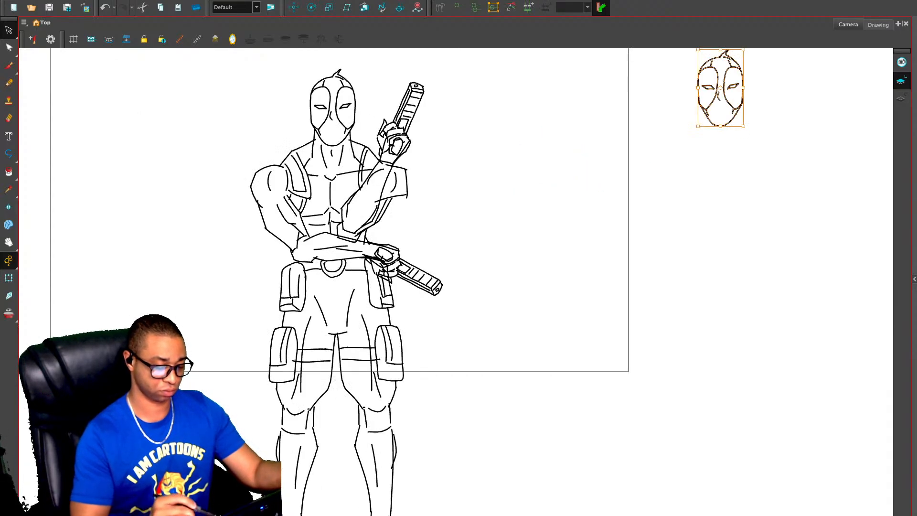
{"action": "mouse_move", "coordinate": [256, 161]}
{"action": "left_mouse_down"}
{"action": "mouse_move", "coordinate": [256, 221]}
{"action": "mouse_move", "coordinate": [307, 259]}
{"action": "mouse_move", "coordinate": [288, 253]}
{"action": "mouse_move", "coordinate": [360, 257]}
{"action": "mouse_move", "coordinate": [389, 243]}
{"action": "mouse_move", "coordinate": [322, 238]}
{"action": "left_mouse_up"}
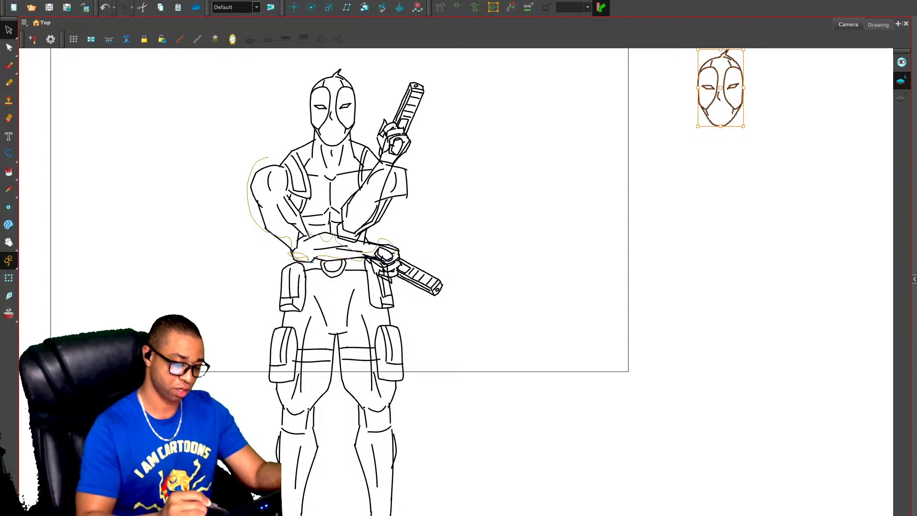
{"action": "left_click_drag", "start_coordinate": [268, 158], "coordinate": [267, 158]}
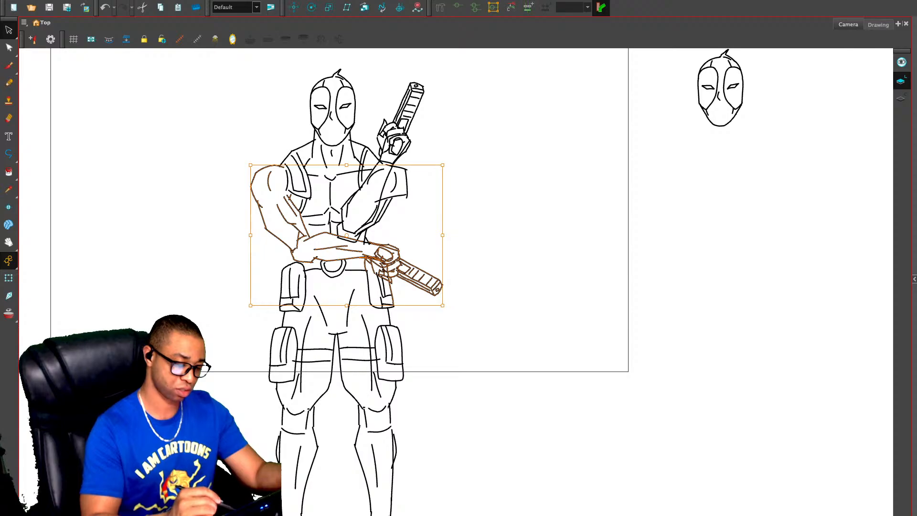
{"action": "mouse_move", "coordinate": [308, 237]}
{"action": "left_mouse_down"}
{"action": "mouse_move", "coordinate": [212, 320]}
{"action": "mouse_move", "coordinate": [651, 265]}
{"action": "left_mouse_up"}
{"action": "key", "text": "Escape"}
Move the raised arm with its pistol below the detached arm, and delete the stray strokes left at the waist
{"action": "mouse_move", "coordinate": [378, 102]}
{"action": "left_mouse_down"}
{"action": "mouse_move", "coordinate": [456, 67]}
{"action": "mouse_move", "coordinate": [389, 157]}
{"action": "mouse_move", "coordinate": [414, 158]}
{"action": "left_mouse_up"}
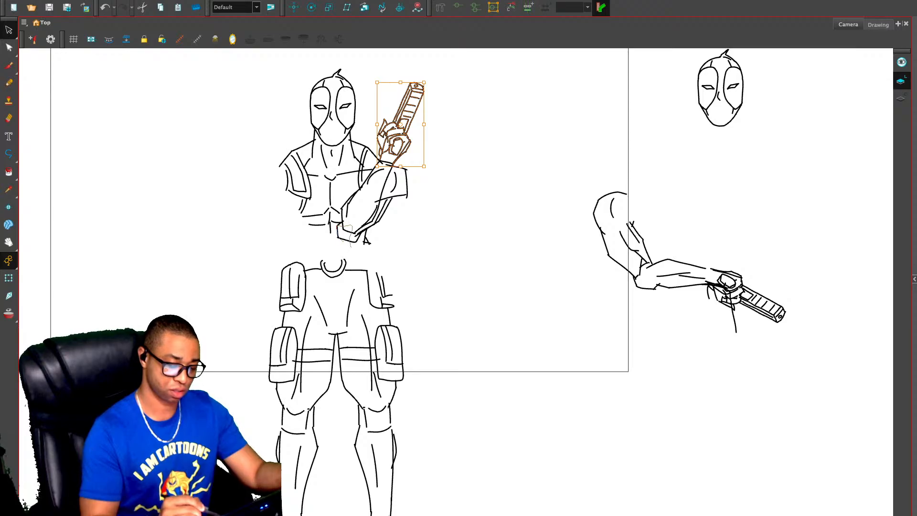
{"action": "mouse_move", "coordinate": [343, 241]}
{"action": "left_mouse_down"}
{"action": "mouse_move", "coordinate": [354, 200]}
{"action": "mouse_move", "coordinate": [348, 210]}
{"action": "mouse_move", "coordinate": [393, 218]}
{"action": "mouse_move", "coordinate": [406, 169]}
{"action": "mouse_move", "coordinate": [375, 183]}
{"action": "mouse_move", "coordinate": [352, 239]}
{"action": "left_mouse_up"}
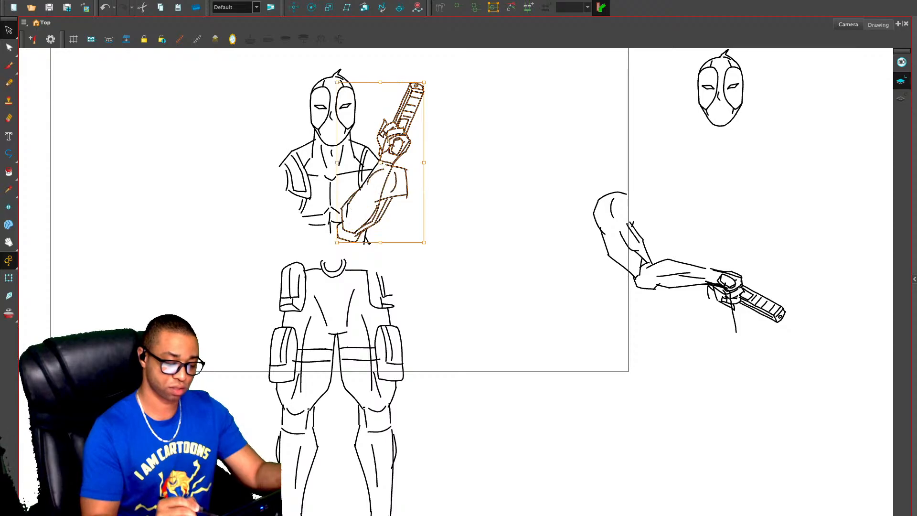
{"action": "mouse_move", "coordinate": [373, 191]}
{"action": "left_mouse_down"}
{"action": "mouse_move", "coordinate": [567, 247]}
{"action": "mouse_move", "coordinate": [580, 359]}
{"action": "mouse_move", "coordinate": [647, 438]}
{"action": "left_mouse_up"}
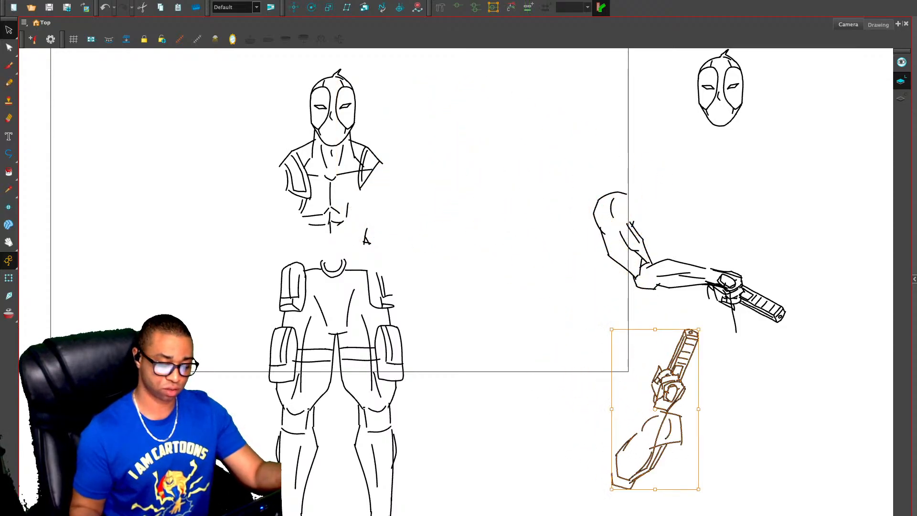
{"action": "key", "text": "Escape"}
{"action": "left_click_drag", "start_coordinate": [368, 217], "coordinate": [374, 227]}
{"action": "key", "text": "Delete"}
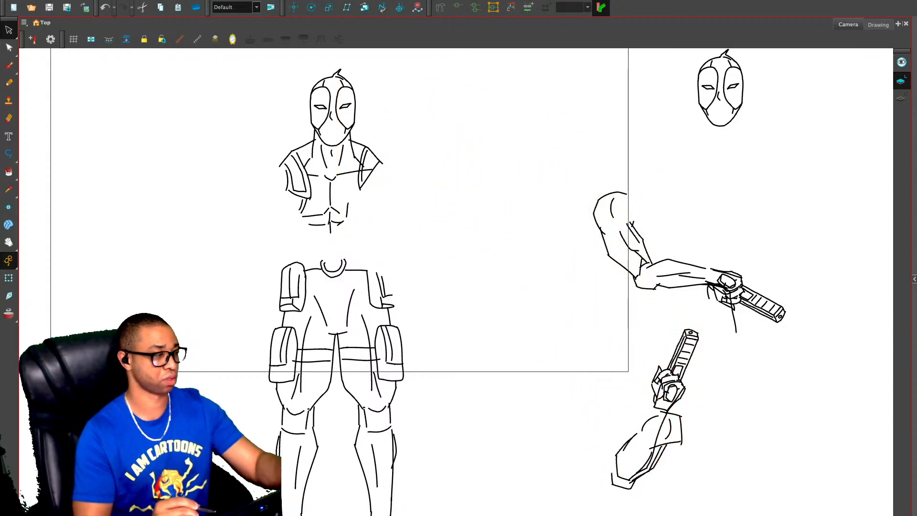
Draw the torso's outer contour on the viewer's left, curving from the shoulder strap down to the hip pouch
{"action": "key", "text": "2"}
{"action": "key", "text": "2"}
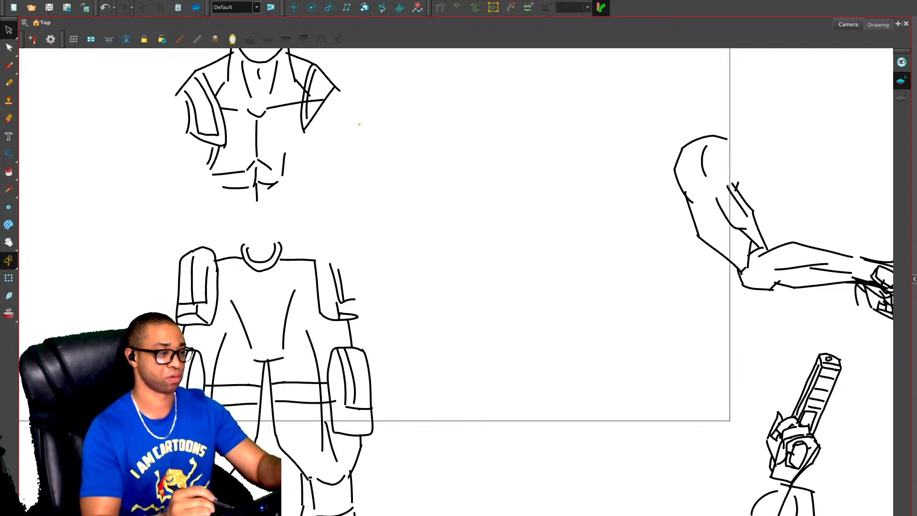
{"action": "key", "text": "alt+slash"}
{"action": "left_click_drag", "start_coordinate": [359, 124], "coordinate": [424, 203]}
{"action": "mouse_move", "coordinate": [241, 170]}
{"action": "left_mouse_down"}
{"action": "mouse_move", "coordinate": [235, 226]}
{"action": "mouse_move", "coordinate": [271, 278]}
{"action": "mouse_move", "coordinate": [268, 327]}
{"action": "left_mouse_up"}
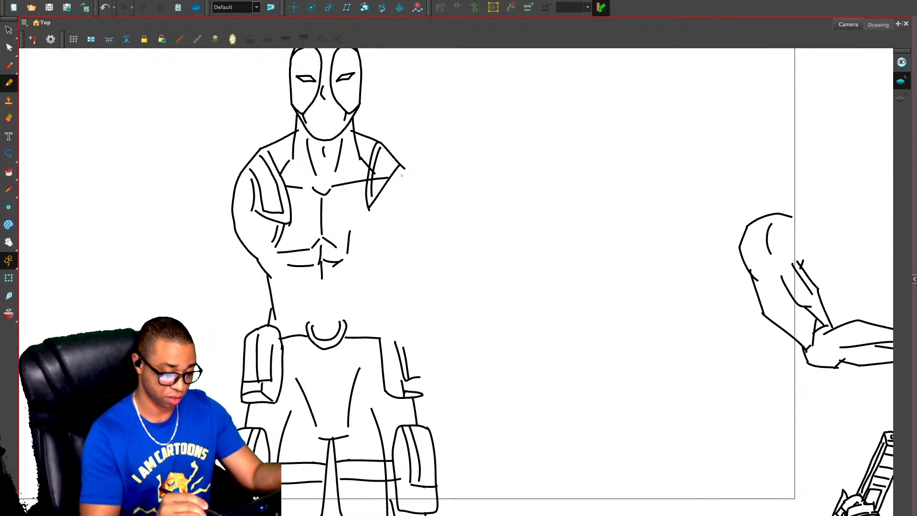
Draw the matching curved torso contour on the viewer's right from the shoulder toward the waist, undoing unsatisfactory strokes
{"action": "left_click_drag", "start_coordinate": [400, 166], "coordinate": [397, 240]}
{"action": "key", "text": "ctrl+z"}
{"action": "mouse_move", "coordinate": [401, 167]}
{"action": "left_mouse_down"}
{"action": "mouse_move", "coordinate": [417, 204]}
{"action": "mouse_move", "coordinate": [396, 259]}
{"action": "left_mouse_up"}
{"action": "key", "text": "ctrl+z"}
{"action": "mouse_move", "coordinate": [402, 167]}
{"action": "left_mouse_down"}
{"action": "mouse_move", "coordinate": [412, 204]}
{"action": "mouse_move", "coordinate": [368, 275]}
{"action": "mouse_move", "coordinate": [366, 322]}
{"action": "left_mouse_up"}
{"action": "key", "text": "ctrl+z"}
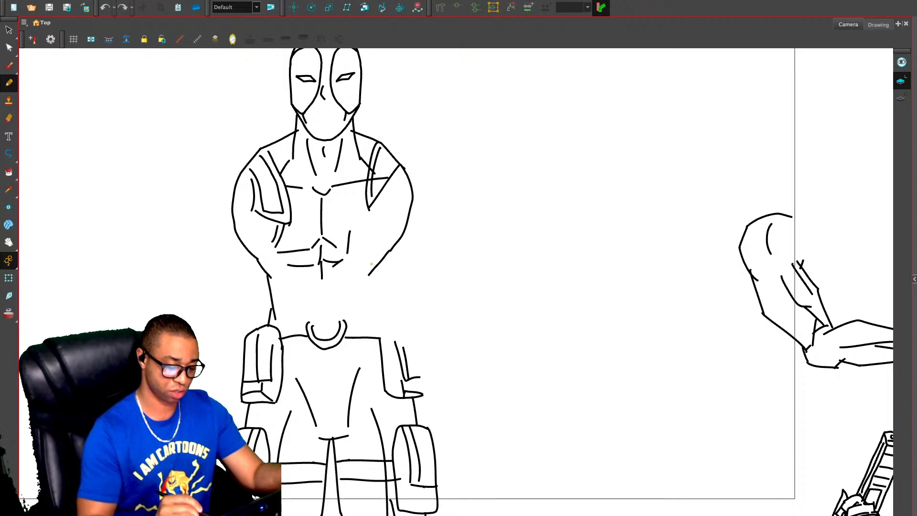
Continue the waist contour down to the hip on the viewer's right and complete the outline of the hip pouch there
{"action": "mouse_move", "coordinate": [376, 266]}
{"action": "left_mouse_down"}
{"action": "mouse_move", "coordinate": [362, 317]}
{"action": "mouse_move", "coordinate": [370, 311]}
{"action": "mouse_move", "coordinate": [378, 328]}
{"action": "mouse_move", "coordinate": [411, 335]}
{"action": "mouse_move", "coordinate": [423, 395]}
{"action": "left_mouse_up"}
{"action": "left_click_drag", "start_coordinate": [395, 343], "coordinate": [382, 342]}
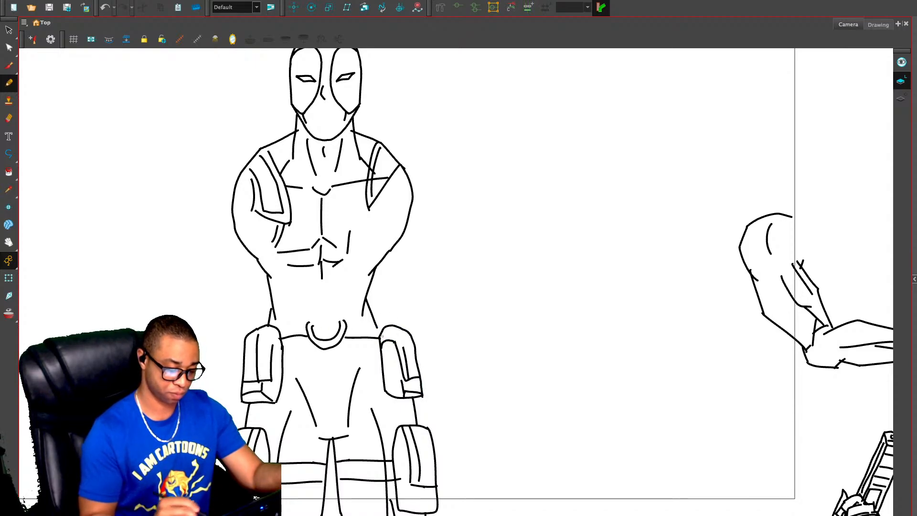
{"action": "left_click_drag", "start_coordinate": [272, 346], "coordinate": [282, 342]}
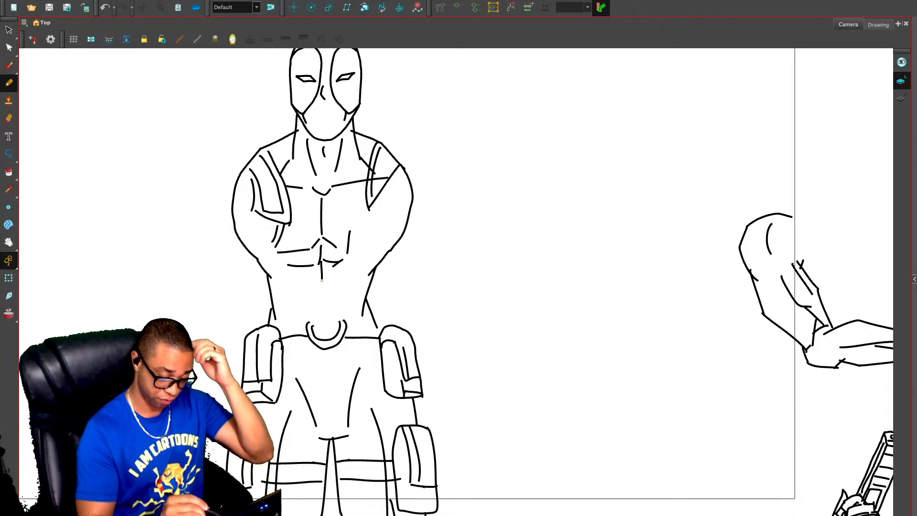
Draw the remaining abdominal muscle lines, the belt's upper edge and the closed top of the round buckle
{"action": "mouse_move", "coordinate": [321, 279]}
{"action": "left_mouse_down"}
{"action": "mouse_move", "coordinate": [323, 322]}
{"action": "mouse_move", "coordinate": [328, 308]}
{"action": "mouse_move", "coordinate": [344, 323]}
{"action": "mouse_move", "coordinate": [311, 326]}
{"action": "mouse_move", "coordinate": [371, 311]}
{"action": "left_mouse_up"}
{"action": "key", "text": "ctrl+z"}
{"action": "mouse_move", "coordinate": [321, 284]}
{"action": "left_mouse_down"}
{"action": "mouse_move", "coordinate": [323, 308]}
{"action": "mouse_move", "coordinate": [314, 292]}
{"action": "mouse_move", "coordinate": [288, 285]}
{"action": "mouse_move", "coordinate": [288, 310]}
{"action": "mouse_move", "coordinate": [351, 285]}
{"action": "left_mouse_up"}
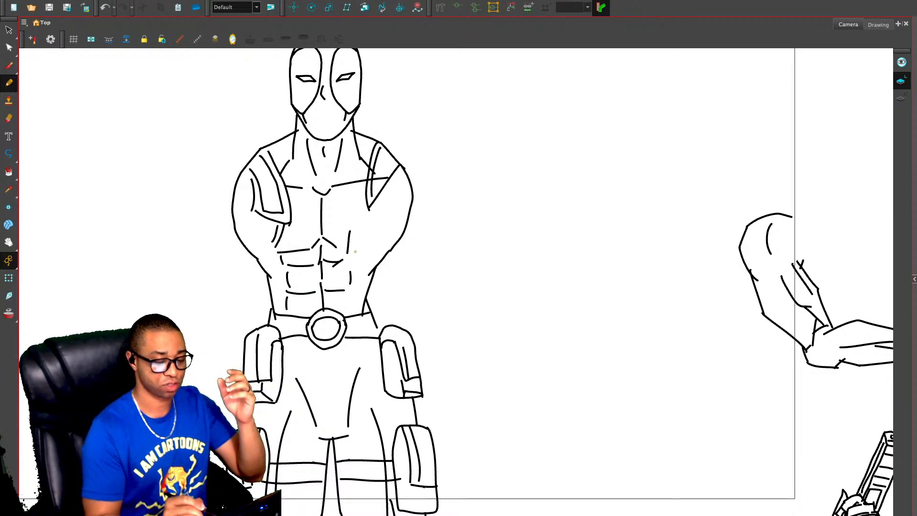
Draw the rib line and remaining abdominal muscle lines on the viewer's right, removing the stray vertical stroke crossing them
{"action": "left_click_drag", "start_coordinate": [356, 251], "coordinate": [354, 265]}
{"action": "left_click_drag", "start_coordinate": [338, 247], "coordinate": [368, 249]}
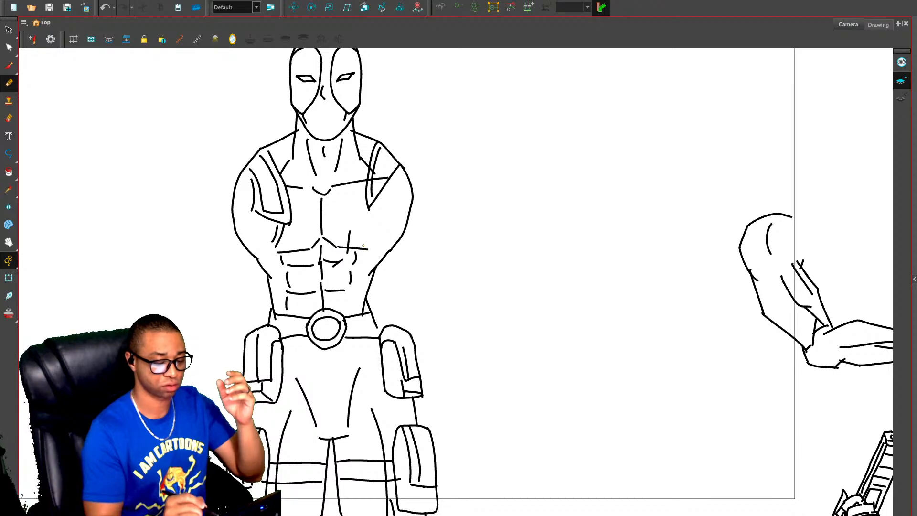
{"action": "key", "text": "ctrl+z"}
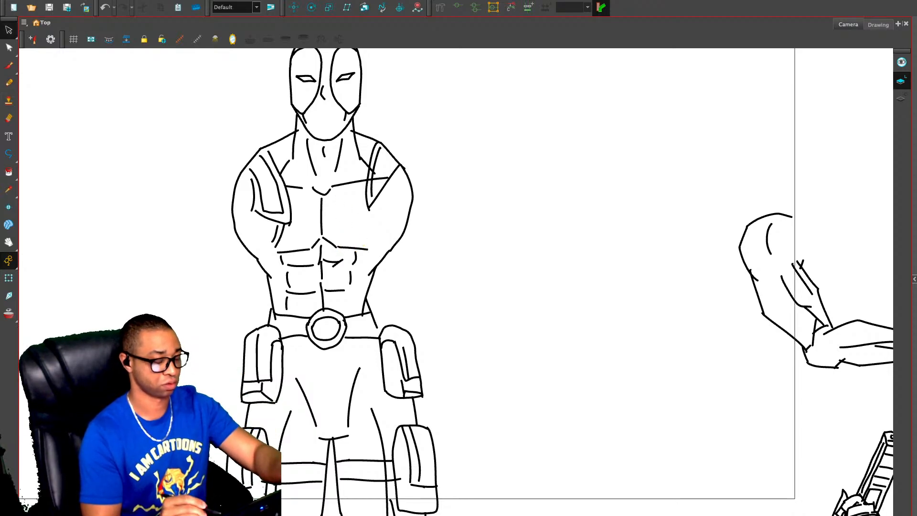
{"action": "key", "text": "alt+x"}
{"action": "left_click_drag", "start_coordinate": [349, 295], "coordinate": [353, 314]}
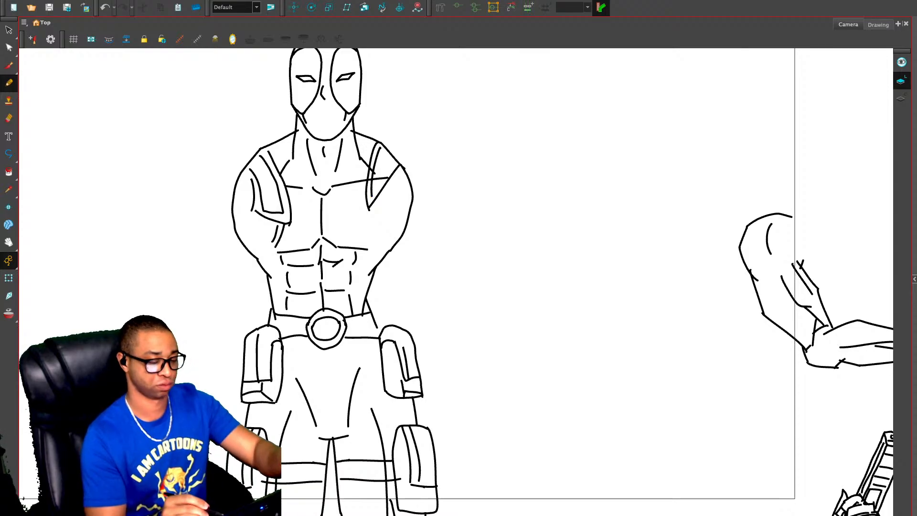
Delete the diagonal strap line and the overshooting end of the chest line at the shoulder on the viewer's right
{"action": "key", "text": "ctrl+z"}
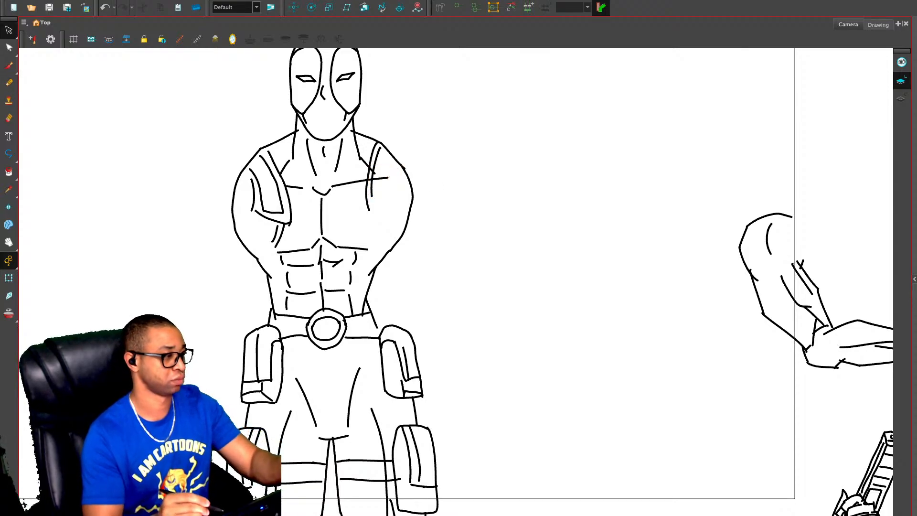
{"action": "mouse_move", "coordinate": [391, 175]}
{"action": "left_mouse_down"}
{"action": "mouse_move", "coordinate": [381, 168]}
{"action": "mouse_move", "coordinate": [376, 188]}
{"action": "mouse_move", "coordinate": [380, 168]}
{"action": "left_mouse_up"}
{"action": "key", "text": "alt+s"}
{"action": "key", "text": "Delete"}
{"action": "left_click", "coordinate": [374, 172]}
{"action": "key", "text": "Delete"}
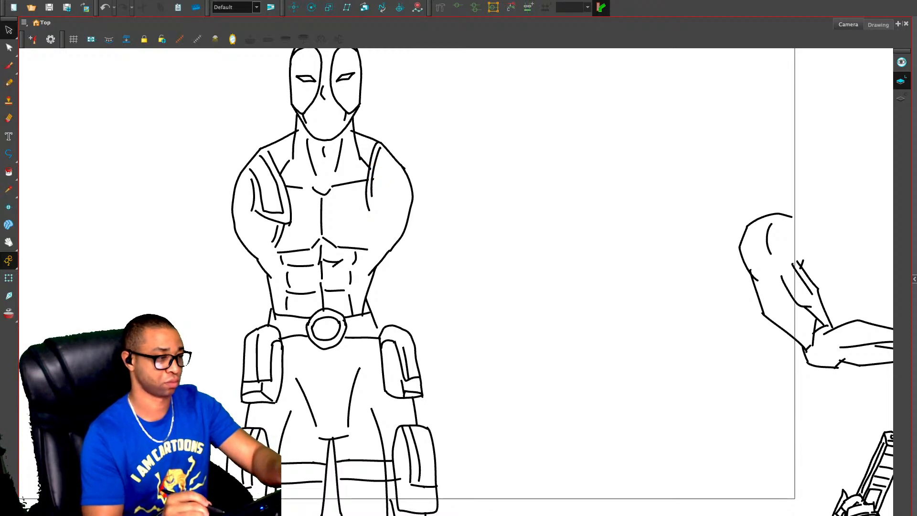
Draw the shoulder pad on the viewer's right and join the chest's lower edge to the armpit beneath it
{"action": "key", "text": "alt+e"}
{"action": "mouse_move", "coordinate": [367, 210]}
{"action": "left_mouse_down"}
{"action": "mouse_move", "coordinate": [398, 203]}
{"action": "mouse_move", "coordinate": [402, 172]}
{"action": "mouse_move", "coordinate": [401, 200]}
{"action": "mouse_move", "coordinate": [401, 163]}
{"action": "left_mouse_up"}
{"action": "mouse_move", "coordinate": [372, 212]}
{"action": "left_mouse_down"}
{"action": "mouse_move", "coordinate": [383, 228]}
{"action": "mouse_move", "coordinate": [386, 207]}
{"action": "mouse_move", "coordinate": [387, 231]}
{"action": "mouse_move", "coordinate": [366, 250]}
{"action": "left_mouse_up"}
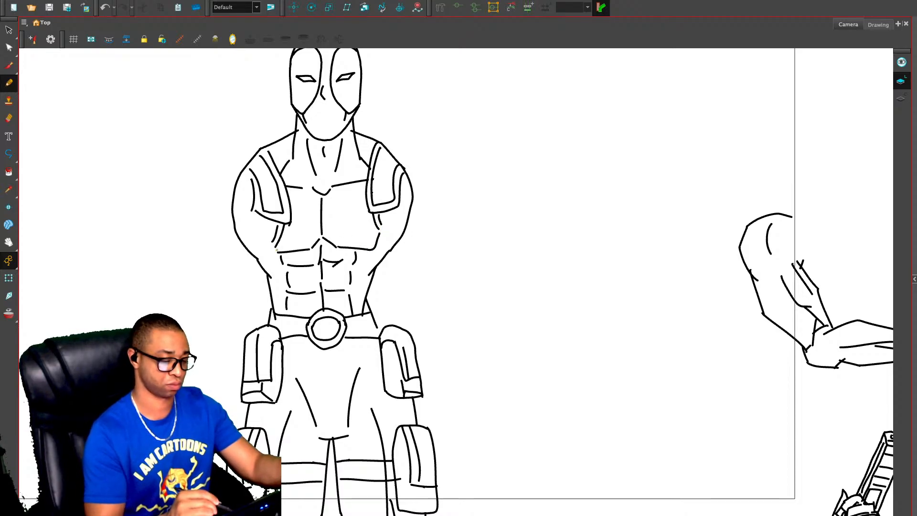
Add armband lines to both upper arms and close off the lower ends of the arm stumps
{"action": "mouse_move", "coordinate": [255, 214]}
{"action": "left_mouse_down"}
{"action": "mouse_move", "coordinate": [246, 248]}
{"action": "mouse_move", "coordinate": [260, 262]}
{"action": "left_mouse_up"}
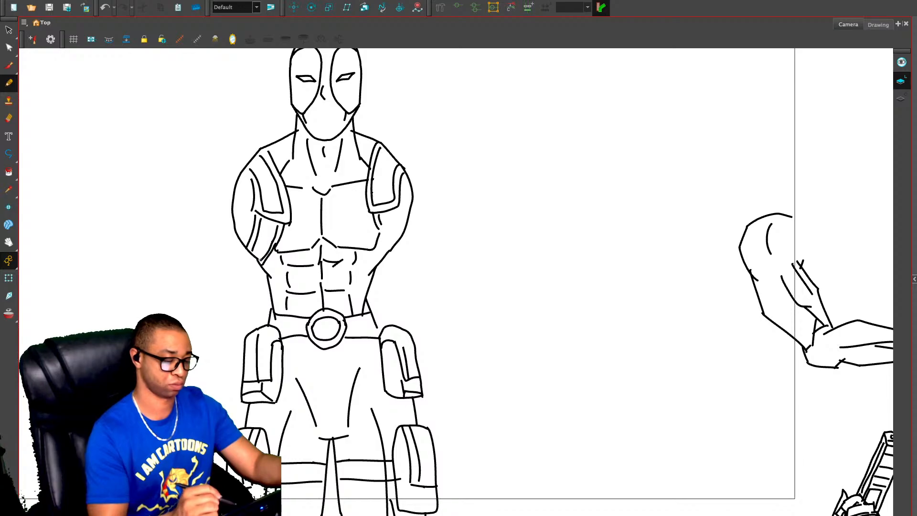
{"action": "left_click_drag", "start_coordinate": [378, 223], "coordinate": [392, 249]}
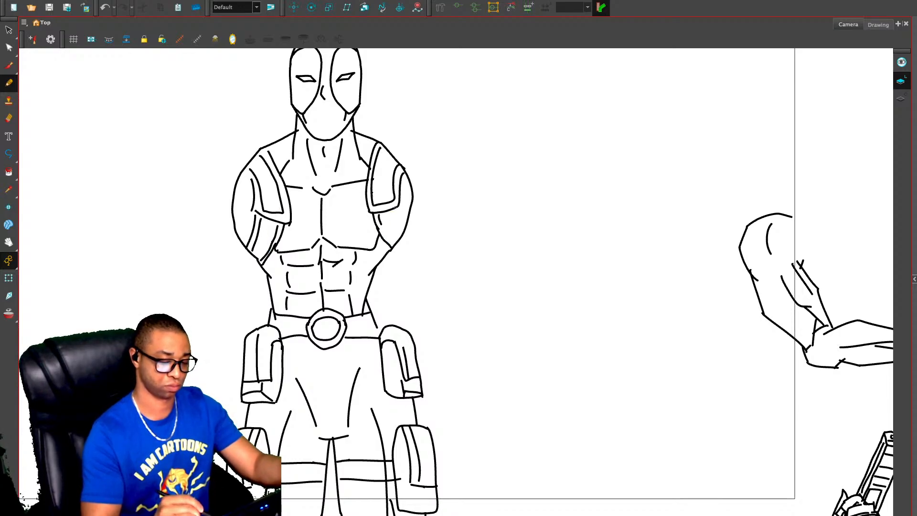
{"action": "mouse_move", "coordinate": [396, 208]}
{"action": "left_mouse_down"}
{"action": "mouse_move", "coordinate": [406, 232]}
{"action": "mouse_move", "coordinate": [396, 245]}
{"action": "mouse_move", "coordinate": [400, 233]}
{"action": "left_mouse_up"}
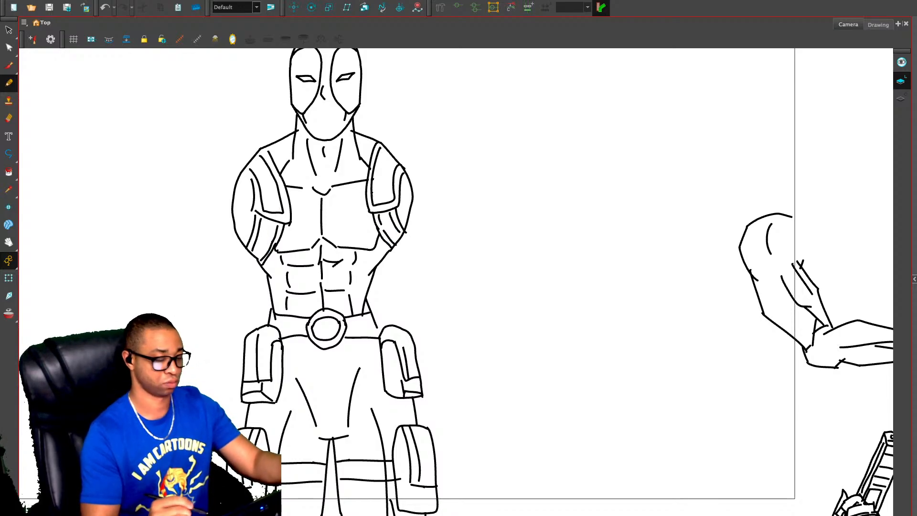
Select all lines of the body's head without the neck, narrow the head slightly and raise it above the neck
{"action": "scroll", "coordinate": [582, 338], "scroll_direction": "down", "scroll_amount": 5}
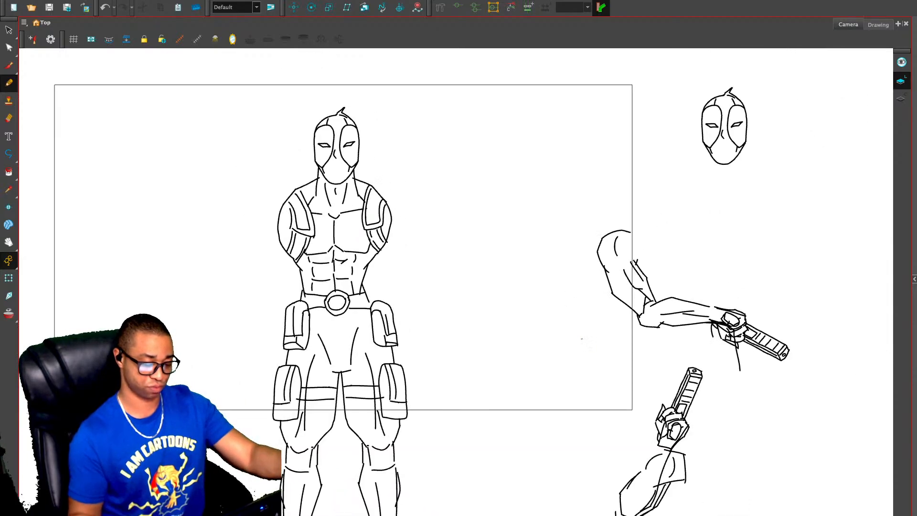
{"action": "scroll", "coordinate": [582, 339], "scroll_direction": "down", "scroll_amount": 3}
{"action": "scroll", "coordinate": [476, 284], "scroll_direction": "up", "scroll_amount": 3}
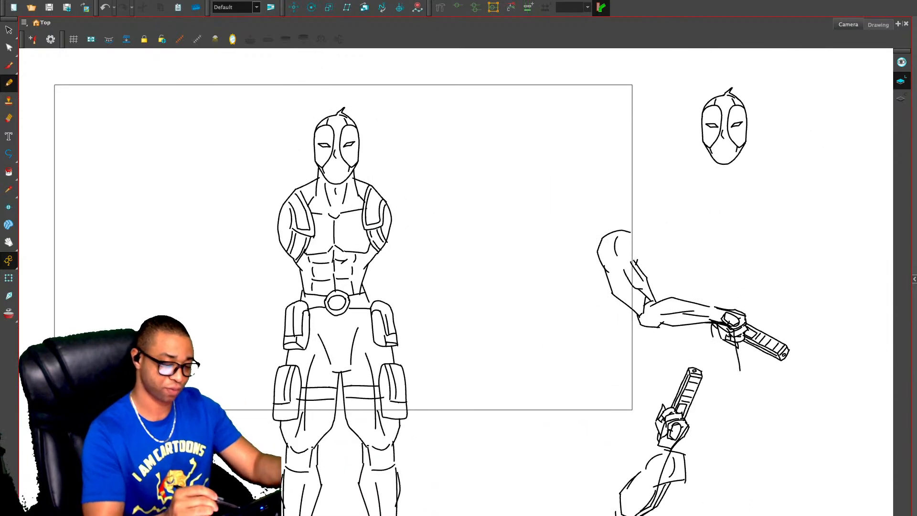
{"action": "key", "text": "alt+s"}
{"action": "mouse_move", "coordinate": [338, 95]}
{"action": "left_mouse_down"}
{"action": "mouse_move", "coordinate": [315, 160]}
{"action": "mouse_move", "coordinate": [336, 179]}
{"action": "mouse_move", "coordinate": [366, 154]}
{"action": "mouse_move", "coordinate": [340, 95]}
{"action": "left_mouse_up"}
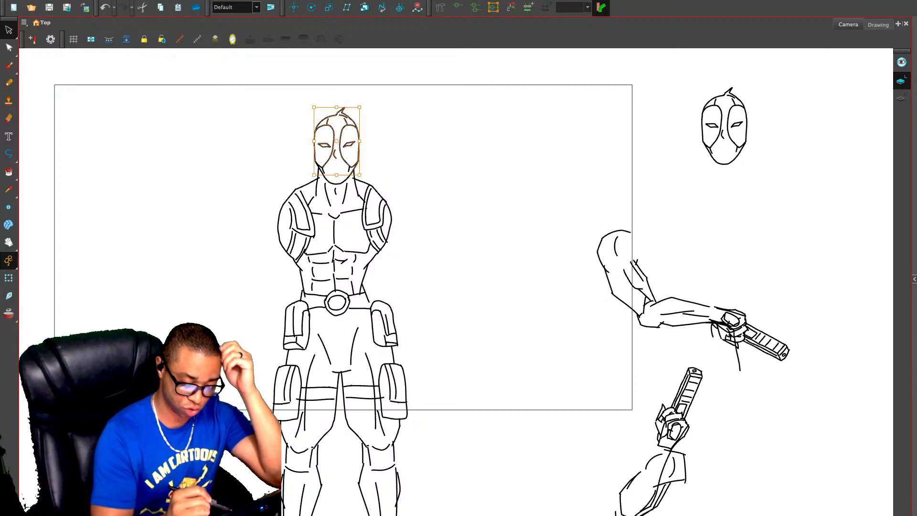
{"action": "mouse_move", "coordinate": [386, 114]}
{"action": "left_mouse_down"}
{"action": "mouse_move", "coordinate": [312, 151]}
{"action": "mouse_move", "coordinate": [316, 168]}
{"action": "mouse_move", "coordinate": [350, 176]}
{"action": "mouse_move", "coordinate": [366, 126]}
{"action": "left_mouse_up"}
{"action": "left_click", "coordinate": [354, 89]}
{"action": "mouse_move", "coordinate": [353, 90]}
{"action": "left_mouse_down"}
{"action": "mouse_move", "coordinate": [309, 152]}
{"action": "mouse_move", "coordinate": [335, 185]}
{"action": "mouse_move", "coordinate": [359, 164]}
{"action": "mouse_move", "coordinate": [366, 139]}
{"action": "left_mouse_up"}
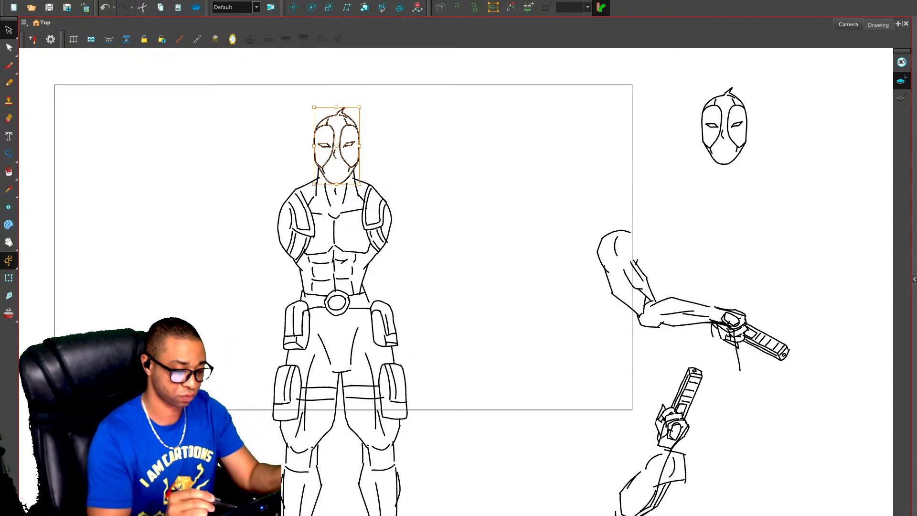
{"action": "mouse_move", "coordinate": [363, 80]}
{"action": "left_mouse_down"}
{"action": "mouse_move", "coordinate": [306, 142]}
{"action": "mouse_move", "coordinate": [305, 158]}
{"action": "mouse_move", "coordinate": [355, 180]}
{"action": "left_mouse_up"}
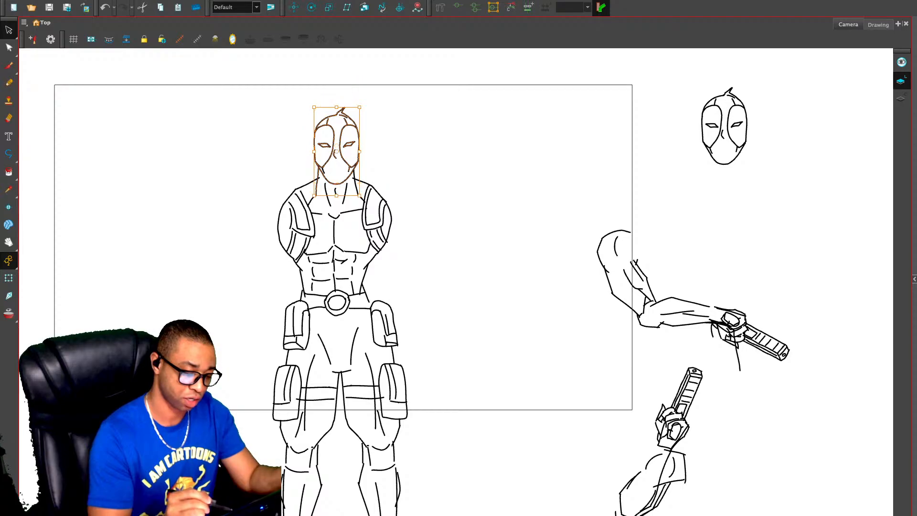
{"action": "mouse_move", "coordinate": [368, 95]}
{"action": "left_mouse_down"}
{"action": "mouse_move", "coordinate": [360, 92]}
{"action": "mouse_move", "coordinate": [315, 163]}
{"action": "left_mouse_up"}
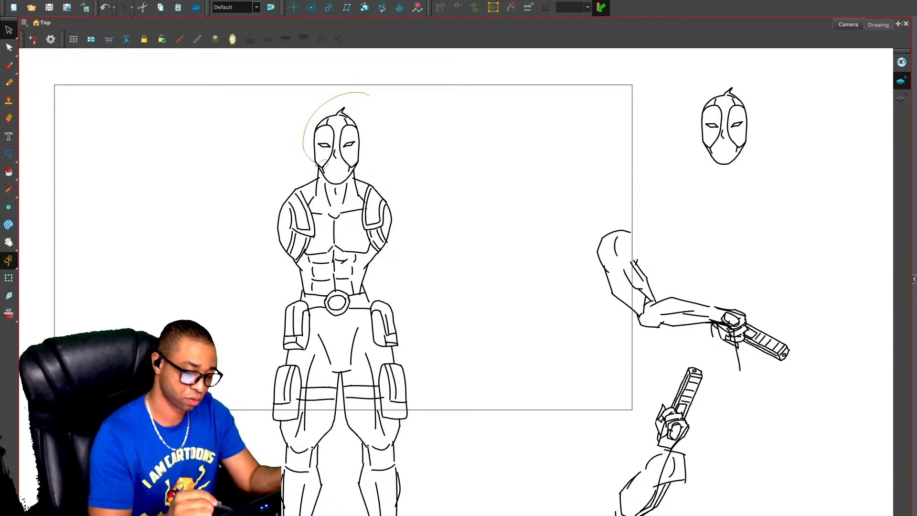
{"action": "left_click_drag", "start_coordinate": [352, 176], "coordinate": [368, 94]}
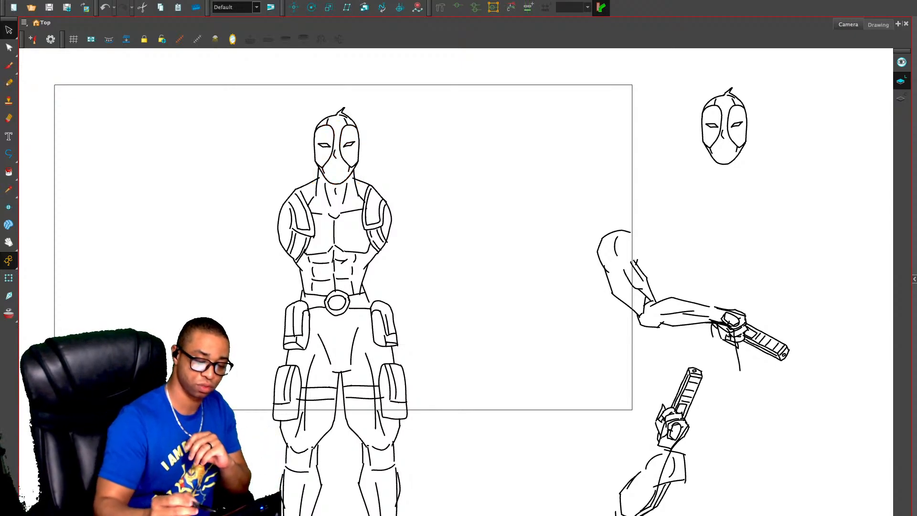
{"action": "left_click_drag", "start_coordinate": [359, 107], "coordinate": [356, 108]}
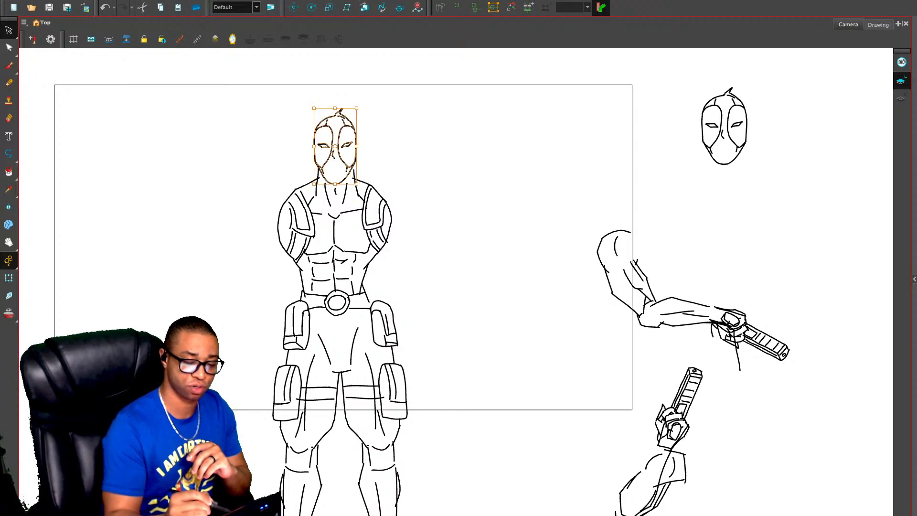
{"action": "left_click_drag", "start_coordinate": [336, 149], "coordinate": [318, 162]}
Adjust the outer neck lines on both sides so they meet the raised head
{"action": "left_click", "coordinate": [360, 180]}
{"action": "left_click", "coordinate": [356, 184]}
{"action": "left_click", "coordinate": [374, 167]}
{"action": "left_click", "coordinate": [318, 182]}
{"action": "left_click", "coordinate": [296, 165]}
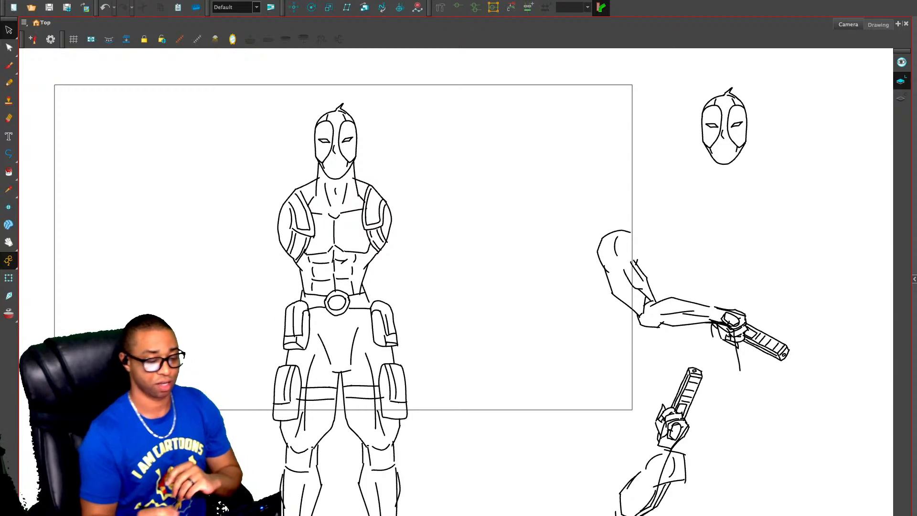
Delete the stray line hanging below the pistol hand of the detached bent arm
{"action": "mouse_move", "coordinate": [430, 267]}
{"action": "left_mouse_down"}
{"action": "mouse_move", "coordinate": [448, 143]}
{"action": "mouse_move", "coordinate": [441, 261]}
{"action": "mouse_move", "coordinate": [414, 224]}
{"action": "left_mouse_up"}
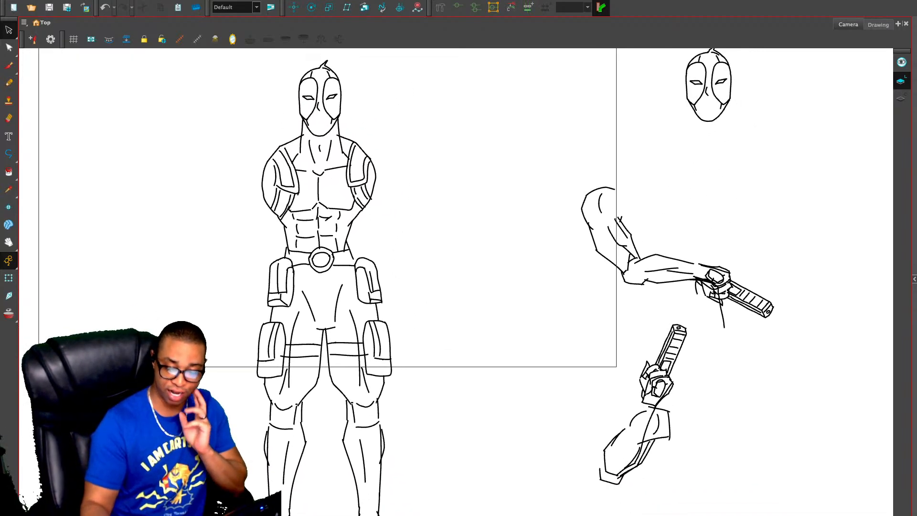
{"action": "mouse_move", "coordinate": [662, 202]}
{"action": "left_mouse_down"}
{"action": "mouse_move", "coordinate": [640, 169]}
{"action": "mouse_move", "coordinate": [605, 296]}
{"action": "mouse_move", "coordinate": [635, 297]}
{"action": "left_mouse_up"}
{"action": "left_click", "coordinate": [723, 312]}
{"action": "key", "text": "Delete"}
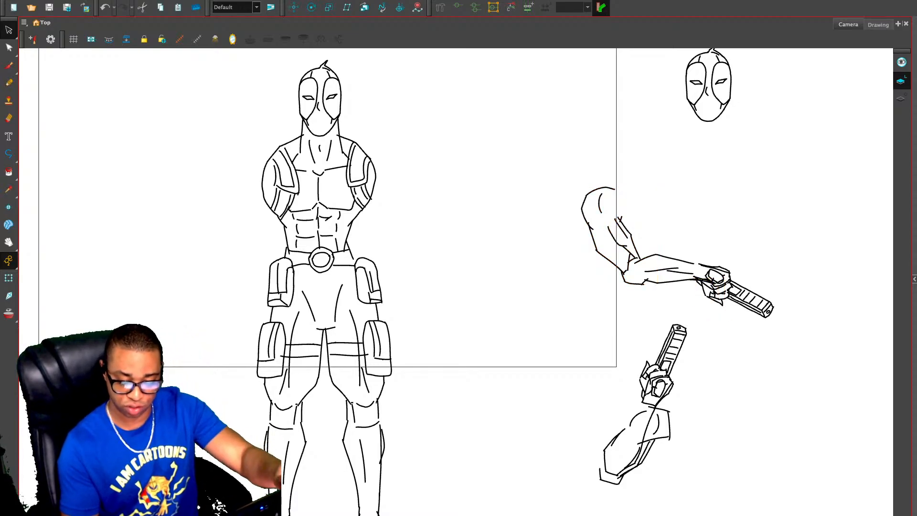
Try to place the bent arm with the pistol across the torso within the body's own drawing
{"action": "mouse_move", "coordinate": [617, 158]}
{"action": "left_mouse_down"}
{"action": "mouse_move", "coordinate": [557, 225]}
{"action": "mouse_move", "coordinate": [722, 313]}
{"action": "mouse_move", "coordinate": [793, 191]}
{"action": "left_mouse_up"}
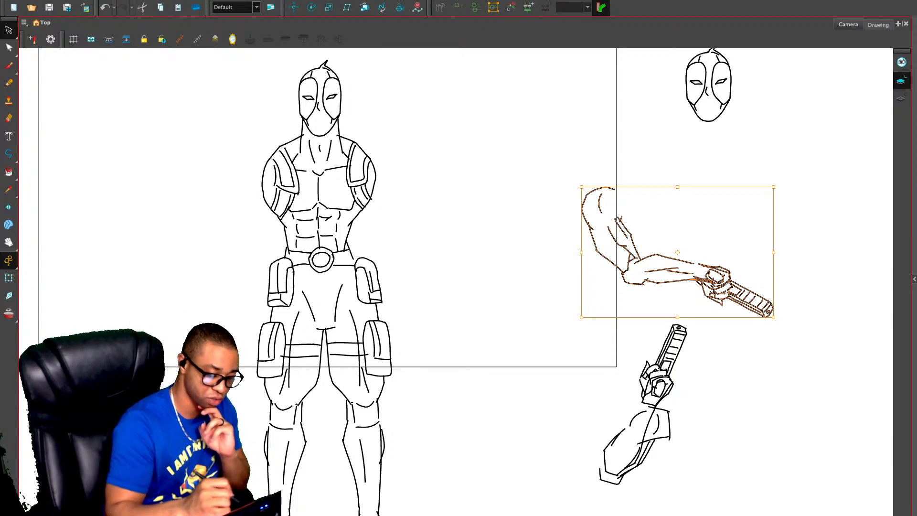
{"action": "key", "text": "Escape"}
{"action": "key", "text": "ctrl+v"}
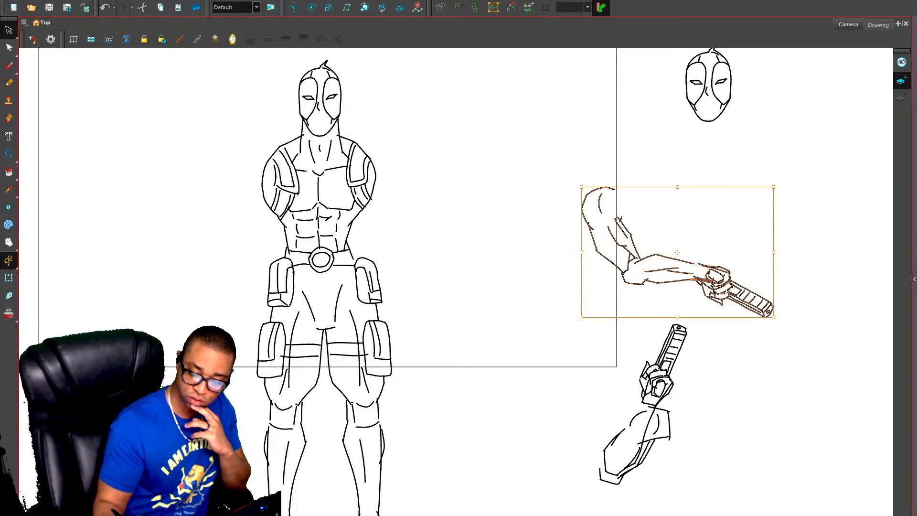
{"action": "mouse_move", "coordinate": [669, 270]}
{"action": "left_mouse_down"}
{"action": "mouse_move", "coordinate": [322, 229]}
{"action": "mouse_move", "coordinate": [363, 232]}
{"action": "left_mouse_up"}
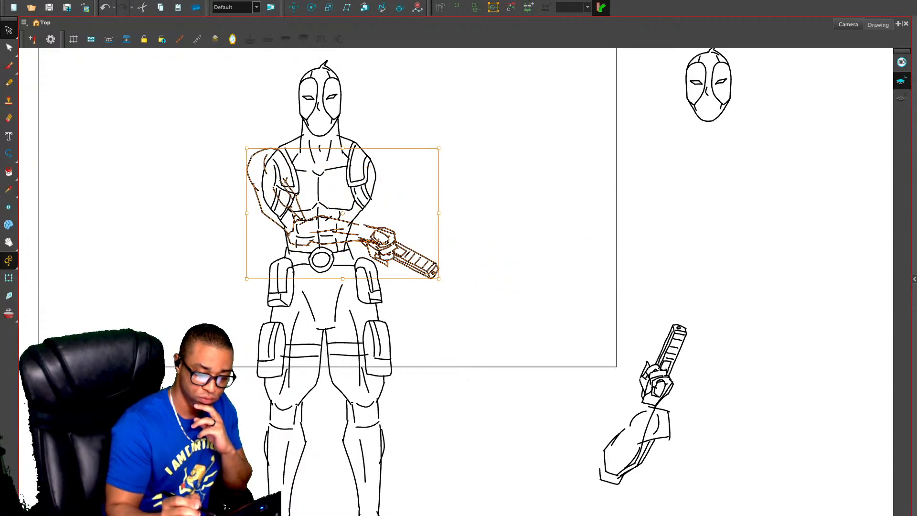
{"action": "key", "text": "ctrl+z"}
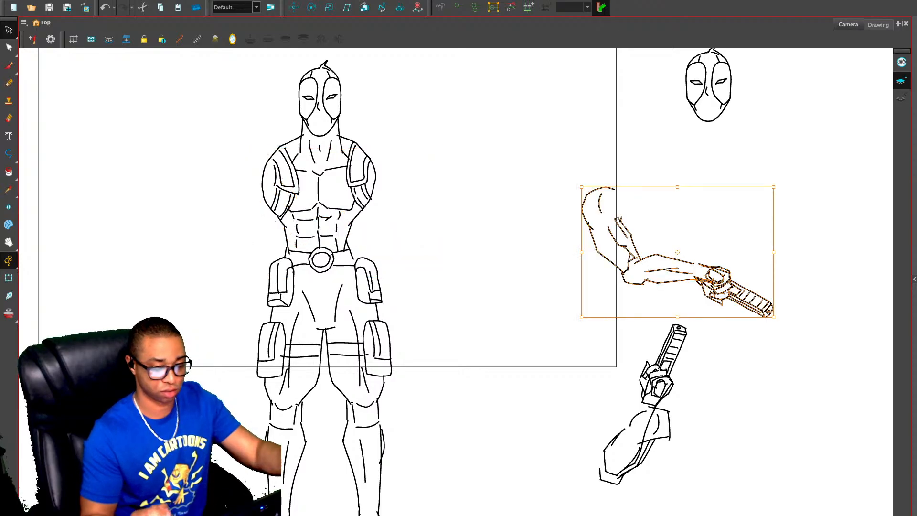
Cut both detached pistol arms from the body's drawing and paste them onto the next frame
{"action": "mouse_move", "coordinate": [815, 222]}
{"action": "left_mouse_down"}
{"action": "mouse_move", "coordinate": [687, 485]}
{"action": "mouse_move", "coordinate": [718, 415]}
{"action": "left_mouse_up"}
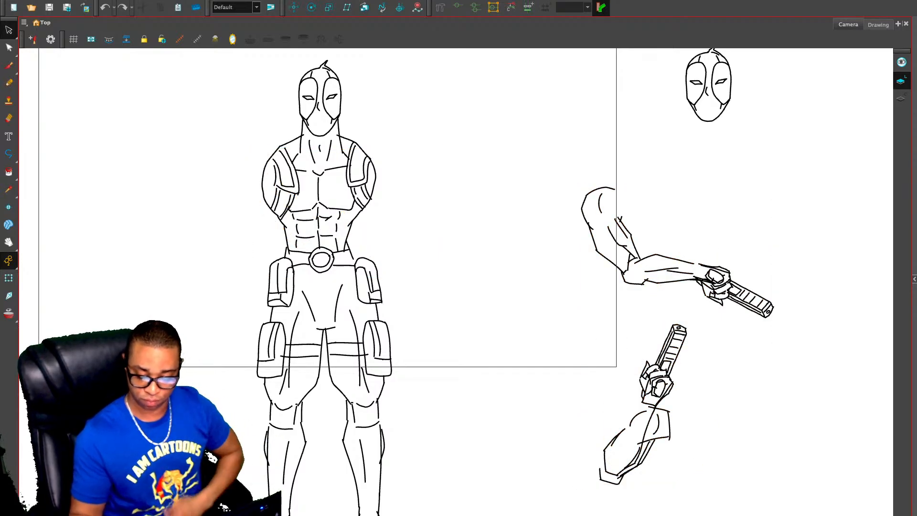
{"action": "mouse_move", "coordinate": [691, 312]}
{"action": "left_mouse_down"}
{"action": "mouse_move", "coordinate": [788, 406]}
{"action": "mouse_move", "coordinate": [574, 305]}
{"action": "left_mouse_up"}
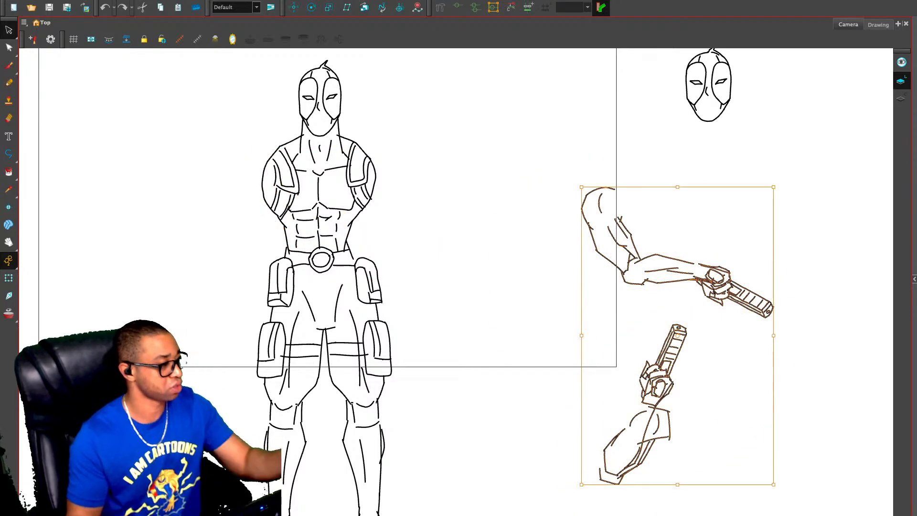
{"action": "key", "text": "ctrl+x"}
{"action": "key", "text": "period"}
{"action": "key", "text": "ctrl+v"}
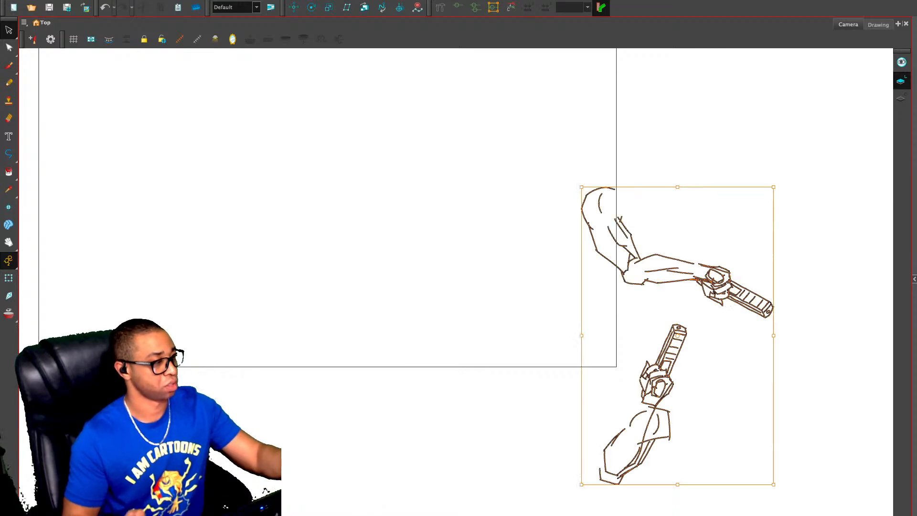
Turn on onion skin, move the bent arm to the shoulder on the viewer's left and rotate it slightly clockwise across the waist
{"action": "key", "text": "alt+o"}
{"action": "left_click", "coordinate": [669, 230]}
{"action": "left_click_drag", "start_coordinate": [653, 229], "coordinate": [622, 301]}
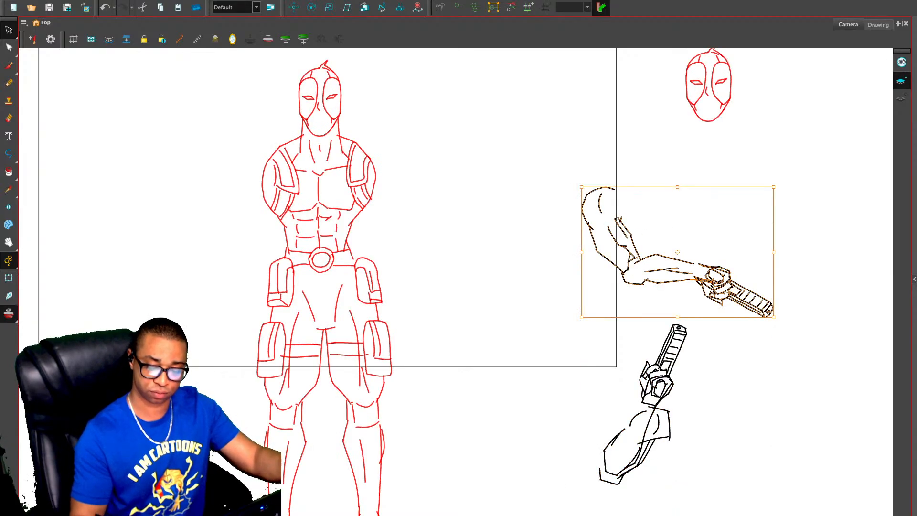
{"action": "left_click_drag", "start_coordinate": [712, 280], "coordinate": [376, 241]}
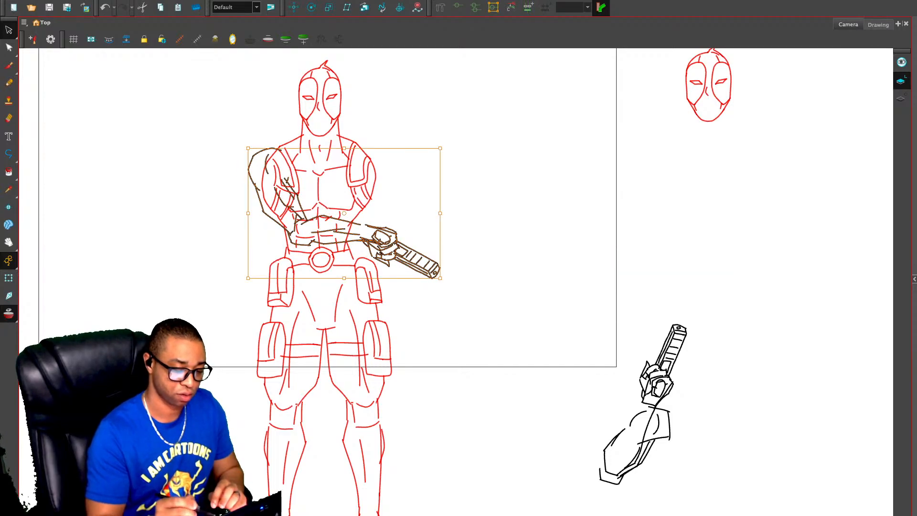
{"action": "left_click_drag", "start_coordinate": [445, 282], "coordinate": [439, 290]}
{"action": "left_click_drag", "start_coordinate": [377, 242], "coordinate": [372, 255]}
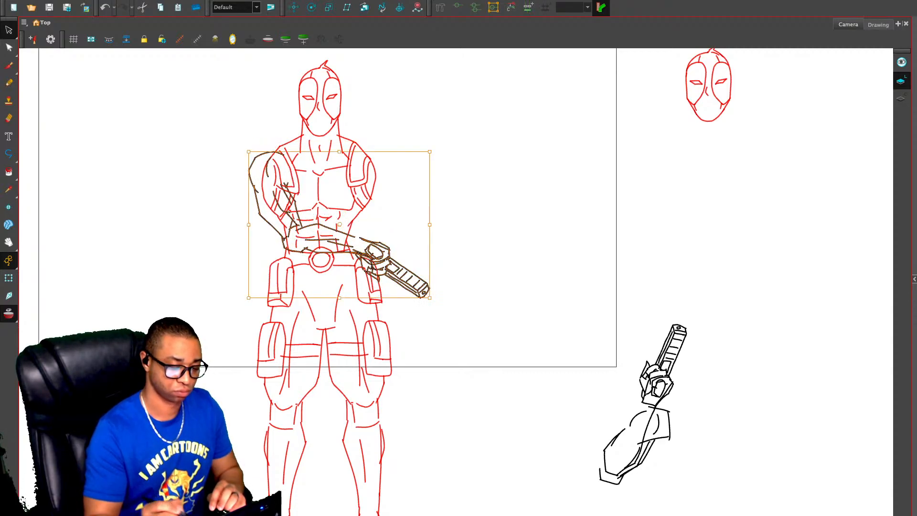
Move the raised pistol arm onto the body at the shoulder on the viewer's right
{"action": "mouse_move", "coordinate": [696, 298]}
{"action": "left_mouse_down"}
{"action": "mouse_move", "coordinate": [597, 511]}
{"action": "mouse_move", "coordinate": [698, 299]}
{"action": "left_mouse_up"}
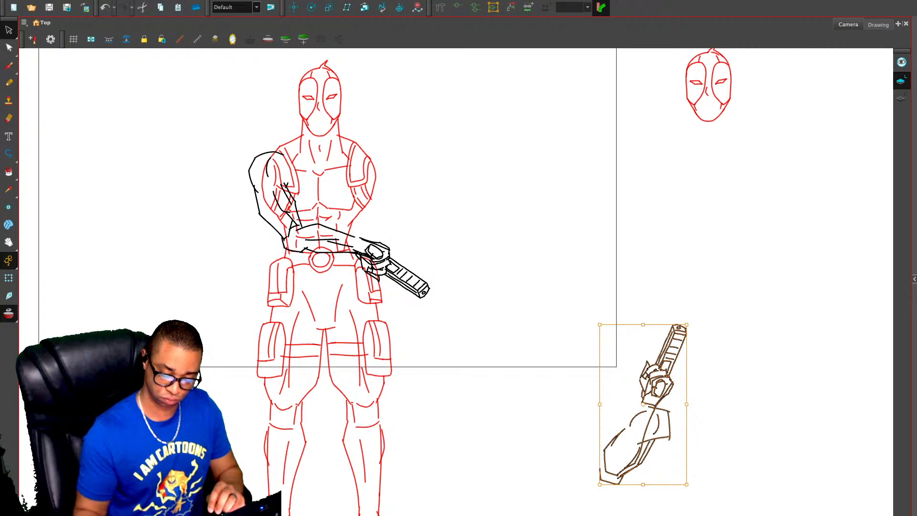
{"action": "mouse_move", "coordinate": [657, 401]}
{"action": "left_mouse_down"}
{"action": "mouse_move", "coordinate": [449, 201]}
{"action": "mouse_move", "coordinate": [377, 150]}
{"action": "mouse_move", "coordinate": [365, 152]}
{"action": "mouse_move", "coordinate": [364, 141]}
{"action": "mouse_move", "coordinate": [363, 150]}
{"action": "left_mouse_up"}
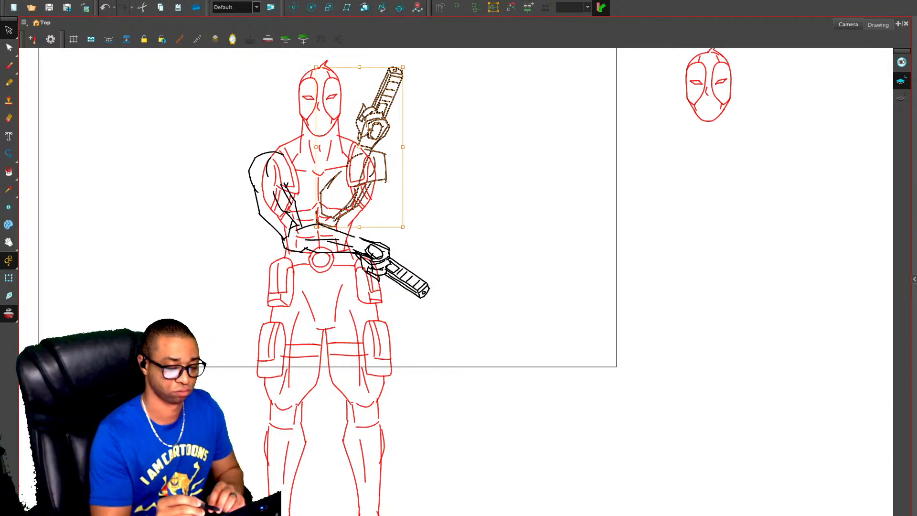
{"action": "key", "text": "Escape"}
Return to the body's frame and tilt its head clockwise toward the raised pistol
{"action": "key", "text": "comma"}
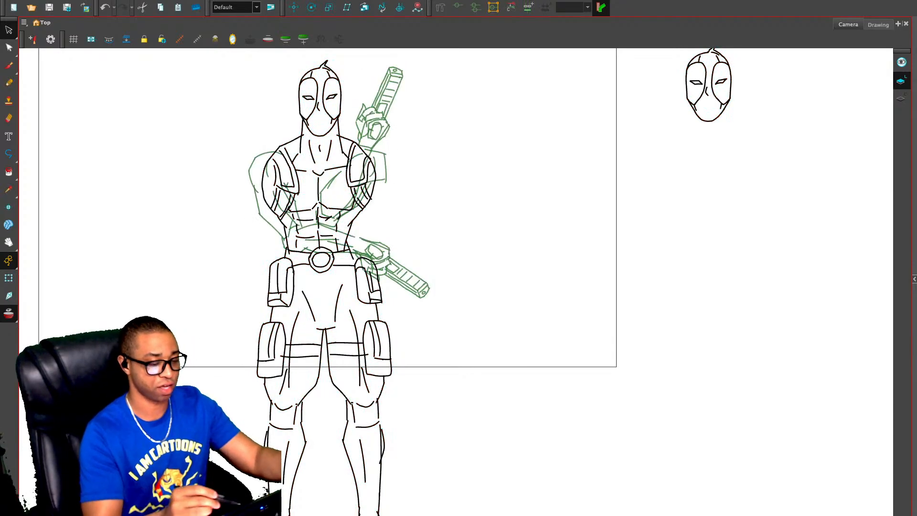
{"action": "left_click", "coordinate": [319, 133]}
{"action": "mouse_move", "coordinate": [319, 132]}
{"action": "left_mouse_down"}
{"action": "mouse_move", "coordinate": [332, 136]}
{"action": "mouse_move", "coordinate": [392, 343]}
{"action": "left_mouse_up"}
{"action": "key", "text": "Escape"}
{"action": "key", "text": "2"}
{"action": "key", "text": "2"}
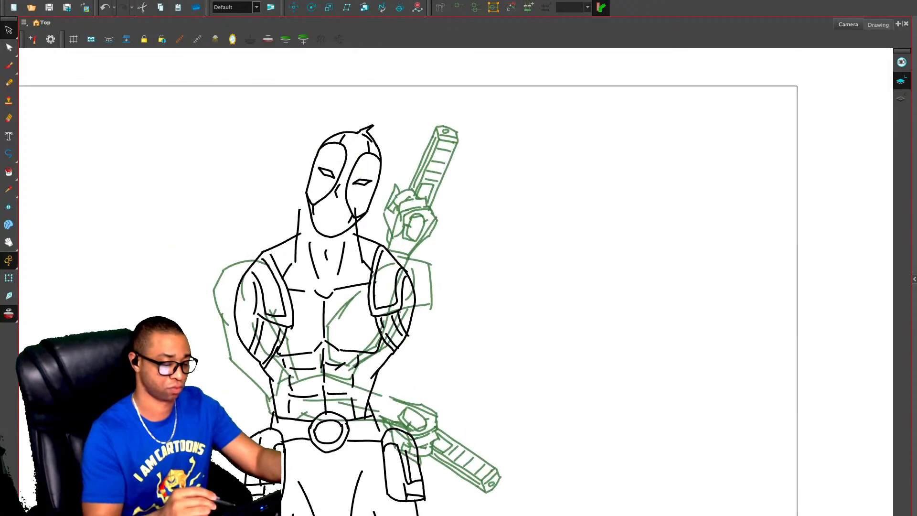
Reshape the neck line on the viewer's left so it joins the jaw of the tilted head
{"action": "left_click", "coordinate": [297, 236]}
{"action": "mouse_move", "coordinate": [305, 209]}
{"action": "left_mouse_down"}
{"action": "mouse_move", "coordinate": [316, 204]}
{"action": "mouse_move", "coordinate": [285, 241]}
{"action": "left_mouse_up"}
{"action": "left_click", "coordinate": [283, 243]}
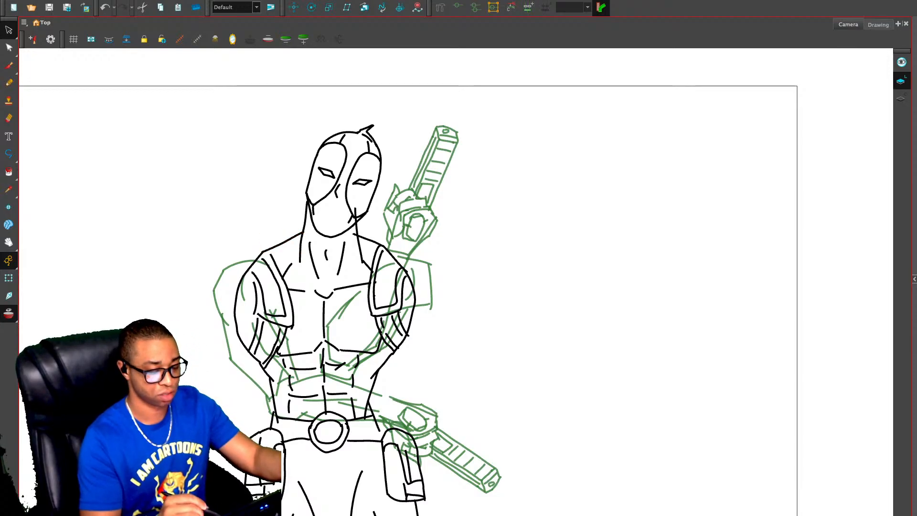
Reshape the neck line on the viewer's right so it joins the jaw of the tilted head
{"action": "left_click", "coordinate": [358, 238]}
{"action": "left_click_drag", "start_coordinate": [352, 208], "coordinate": [357, 219]}
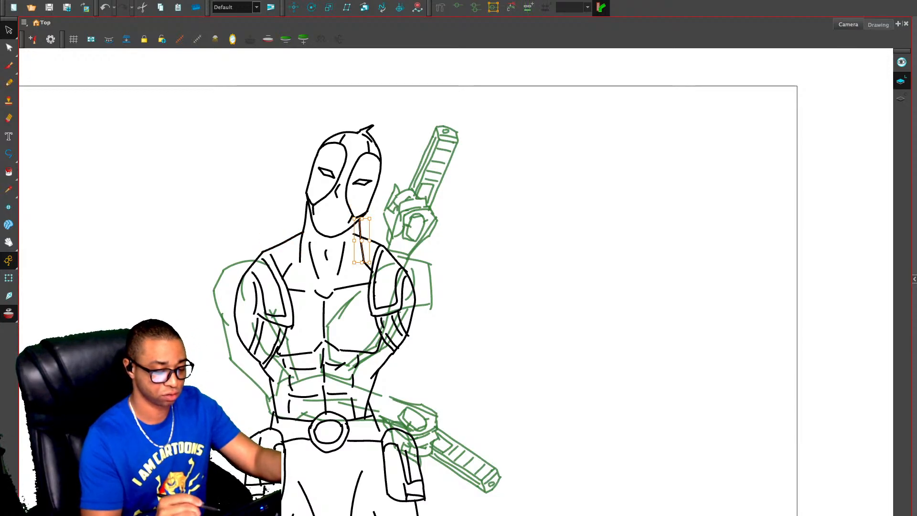
{"action": "key", "text": "Escape"}
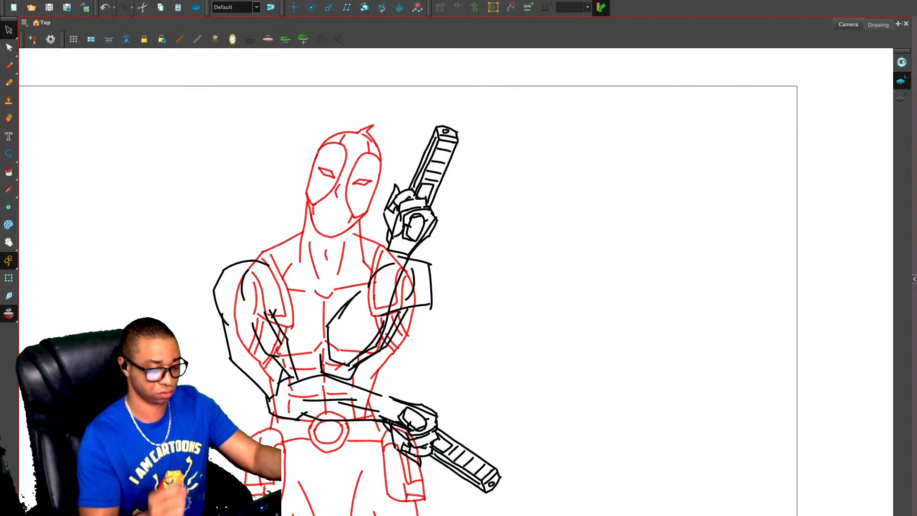
On the arms' frame, draw the curved contour lines of the shoulder muscle on the bent arm
{"action": "key", "text": "2"}
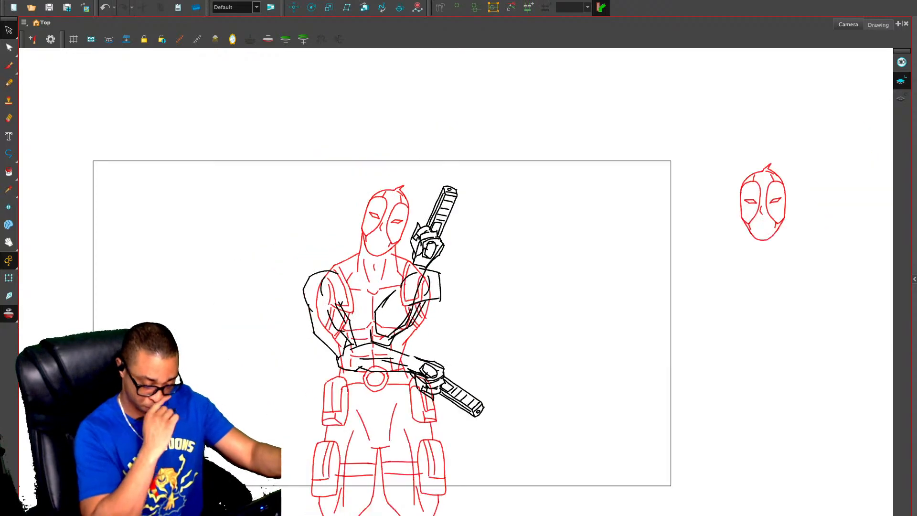
{"action": "key", "text": "2"}
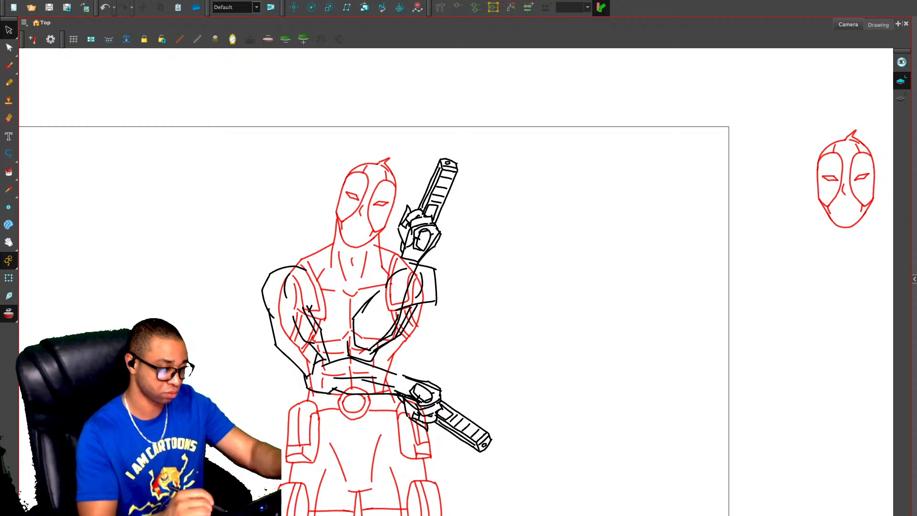
{"action": "key", "text": "alt+/"}
{"action": "key", "text": "2"}
{"action": "left_click_drag", "start_coordinate": [266, 268], "coordinate": [276, 310]}
{"action": "left_click_drag", "start_coordinate": [273, 270], "coordinate": [277, 304]}
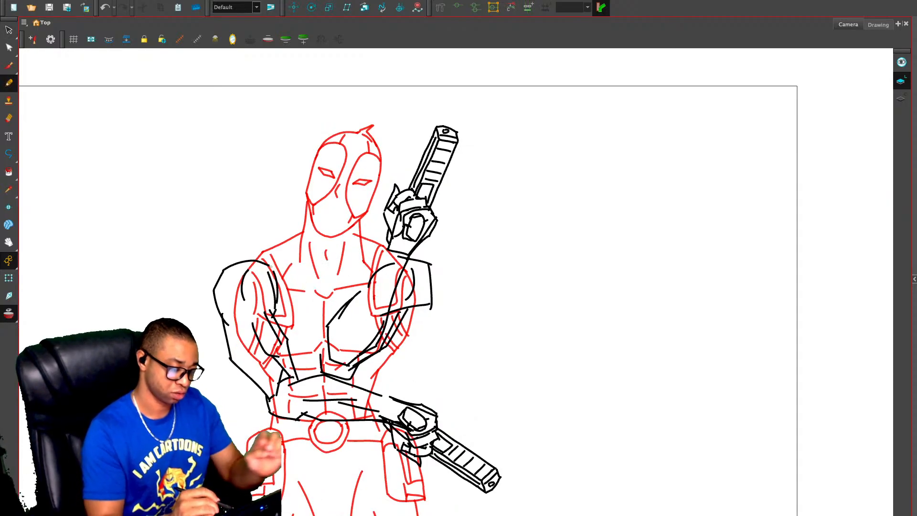
{"action": "mouse_move", "coordinate": [234, 269]}
{"action": "left_mouse_down"}
{"action": "mouse_move", "coordinate": [220, 298]}
{"action": "mouse_move", "coordinate": [271, 313]}
{"action": "mouse_move", "coordinate": [231, 321]}
{"action": "left_mouse_up"}
{"action": "key", "text": "ctrl+z"}
{"action": "key", "text": "1"}
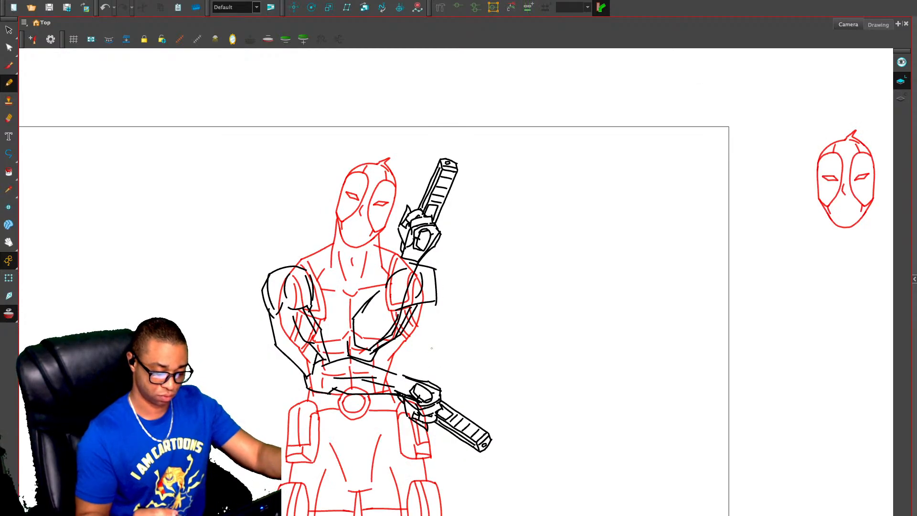
Move the whole bent pistol arm off the body into the empty space on the viewer's right
{"action": "key", "text": "alt+s"}
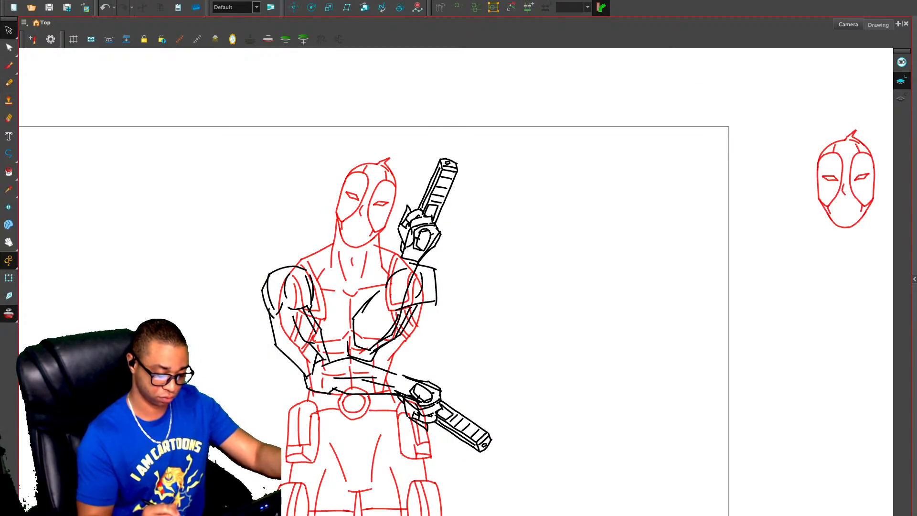
{"action": "key", "text": "ctrl+a"}
{"action": "mouse_move", "coordinate": [246, 251]}
{"action": "left_mouse_down"}
{"action": "mouse_move", "coordinate": [271, 254]}
{"action": "mouse_move", "coordinate": [249, 261]}
{"action": "left_mouse_up"}
{"action": "mouse_move", "coordinate": [310, 309]}
{"action": "left_mouse_down"}
{"action": "mouse_move", "coordinate": [520, 343]}
{"action": "mouse_move", "coordinate": [675, 325]}
{"action": "left_mouse_up"}
{"action": "key", "text": "Escape"}
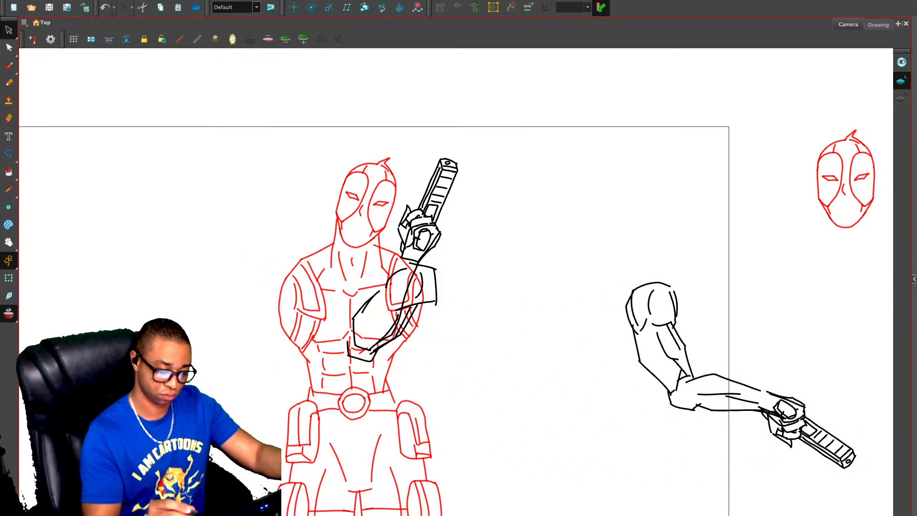
Delete the shoulder and upper-arm strokes of the raised arm, keeping its forearm, hand and pistol
{"action": "mouse_move", "coordinate": [471, 154]}
{"action": "left_mouse_down"}
{"action": "mouse_move", "coordinate": [382, 258]}
{"action": "mouse_move", "coordinate": [457, 230]}
{"action": "left_mouse_up"}
{"action": "key", "text": "Escape"}
{"action": "left_click_drag", "start_coordinate": [410, 291], "coordinate": [411, 308]}
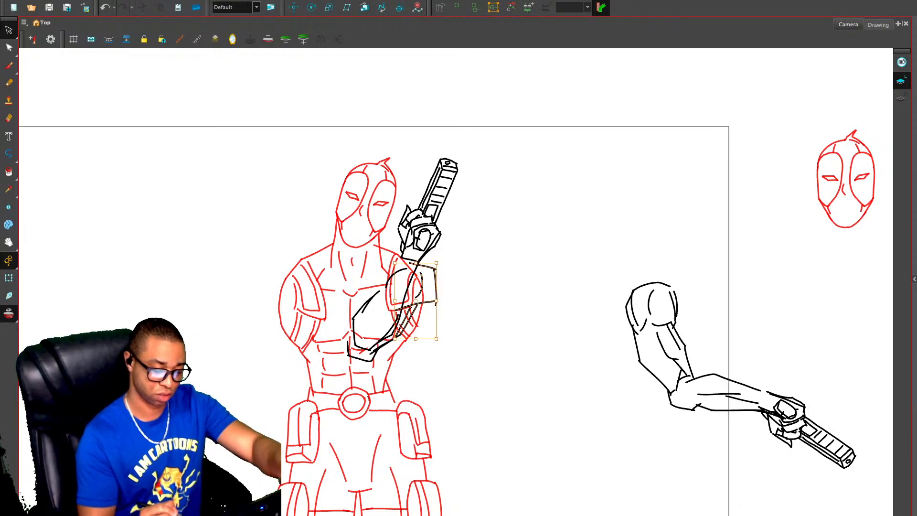
{"action": "key", "text": "Delete"}
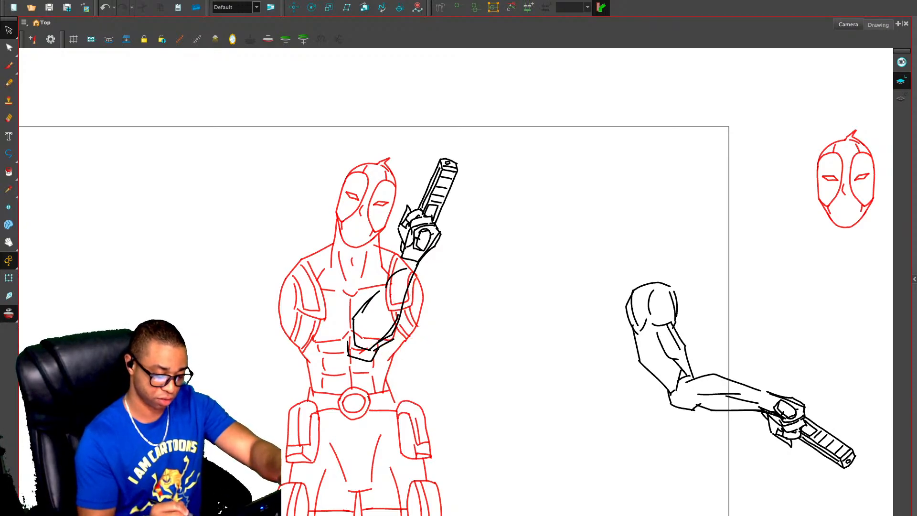
{"action": "left_click", "coordinate": [362, 359]}
{"action": "key", "text": "Delete"}
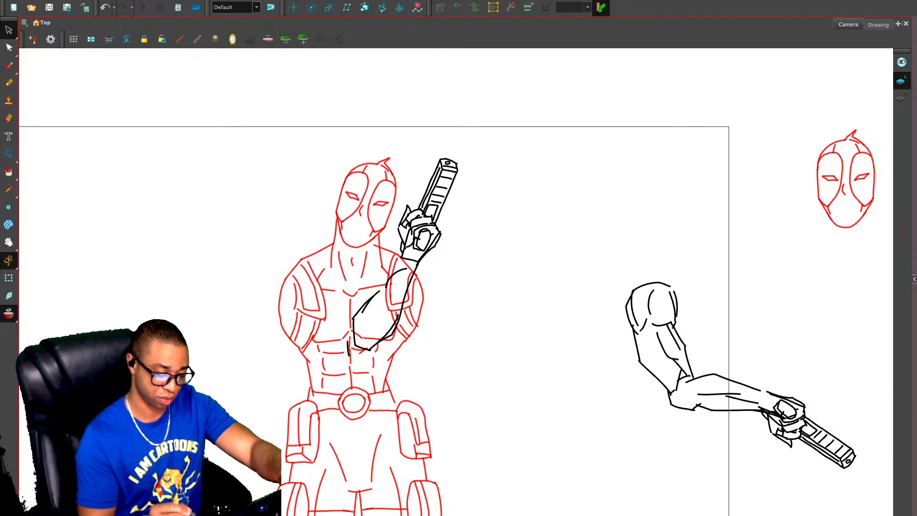
{"action": "left_click", "coordinate": [393, 274]}
{"action": "key", "text": "Delete"}
{"action": "left_click", "coordinate": [349, 349]}
{"action": "key", "text": "Delete"}
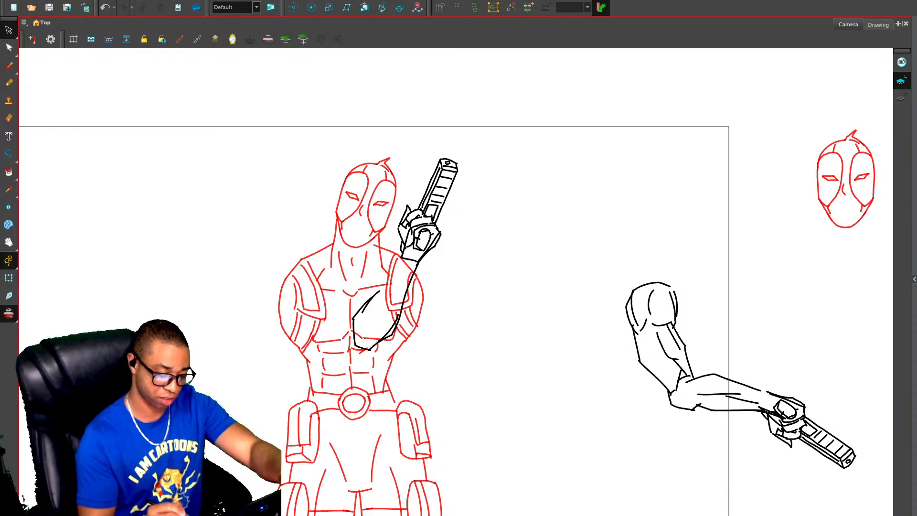
Extend the raised forearm's outline up to the wrist and add muscle contour lines inside it
{"action": "key", "text": "alt+/"}
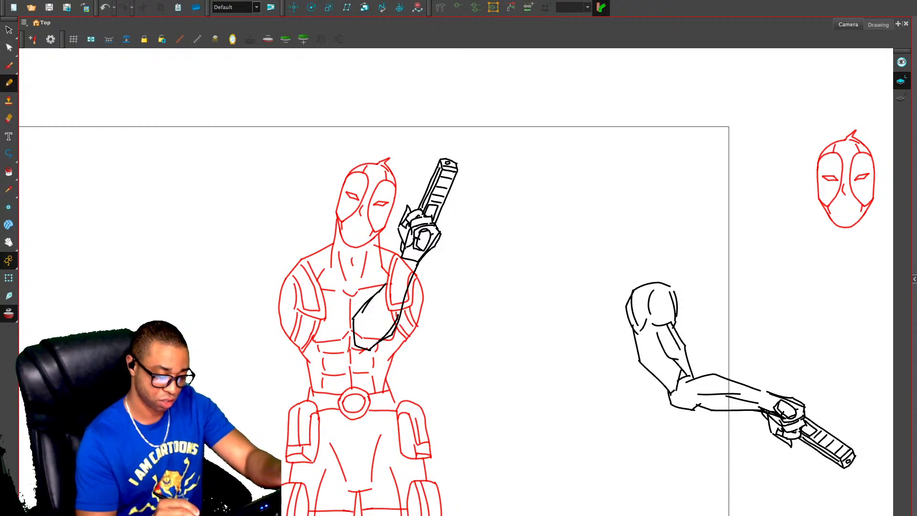
{"action": "mouse_move", "coordinate": [383, 297]}
{"action": "left_mouse_down"}
{"action": "mouse_move", "coordinate": [403, 259]}
{"action": "mouse_move", "coordinate": [391, 278]}
{"action": "mouse_move", "coordinate": [390, 319]}
{"action": "left_mouse_up"}
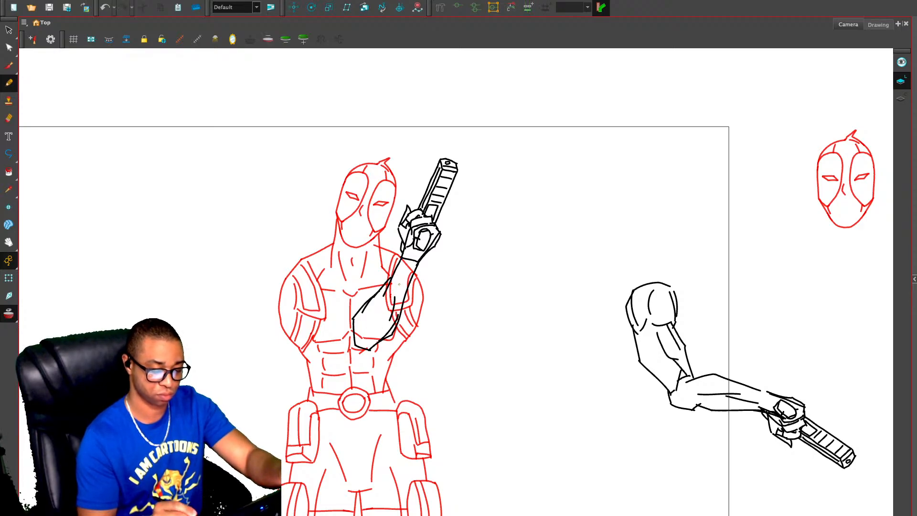
{"action": "mouse_move", "coordinate": [405, 267]}
{"action": "left_mouse_down"}
{"action": "mouse_move", "coordinate": [397, 288]}
{"action": "mouse_move", "coordinate": [367, 275]}
{"action": "mouse_move", "coordinate": [414, 340]}
{"action": "left_mouse_up"}
{"action": "key", "text": "alt+s"}
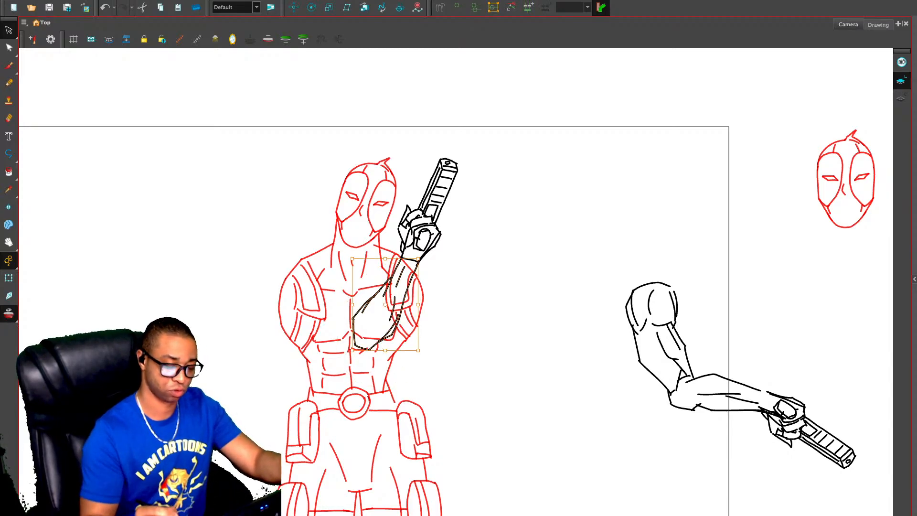
Try to rotate the raised hand and pistol counterclockwise about the wrist
{"action": "left_click", "coordinate": [422, 225]}
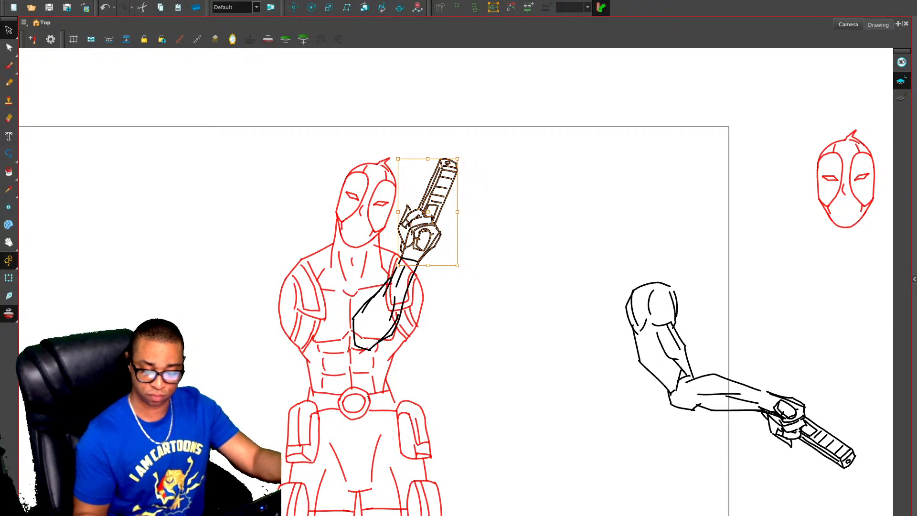
{"action": "left_click_drag", "start_coordinate": [427, 212], "coordinate": [410, 265]}
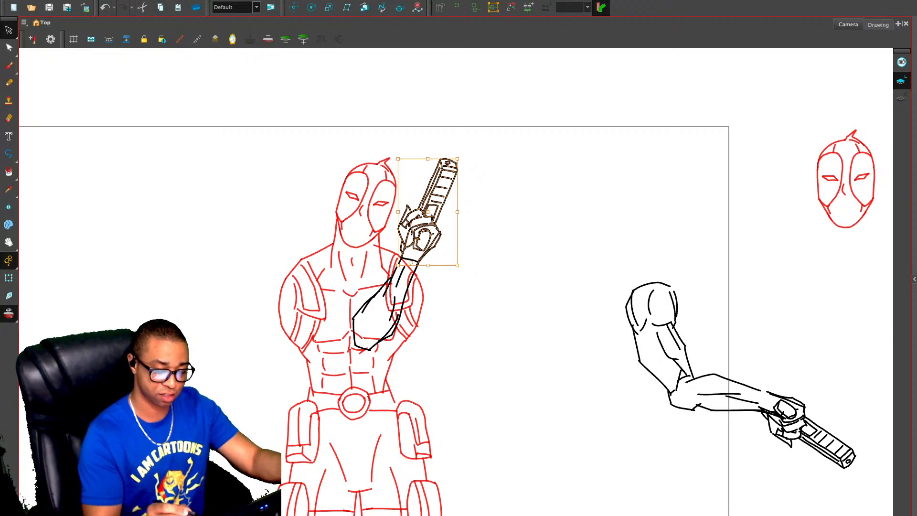
{"action": "mouse_move", "coordinate": [461, 155]}
{"action": "left_mouse_down"}
{"action": "mouse_move", "coordinate": [421, 144]}
{"action": "mouse_move", "coordinate": [499, 182]}
{"action": "mouse_move", "coordinate": [440, 148]}
{"action": "mouse_move", "coordinate": [449, 151]}
{"action": "left_mouse_up"}
{"action": "key", "text": "ctrl+z"}
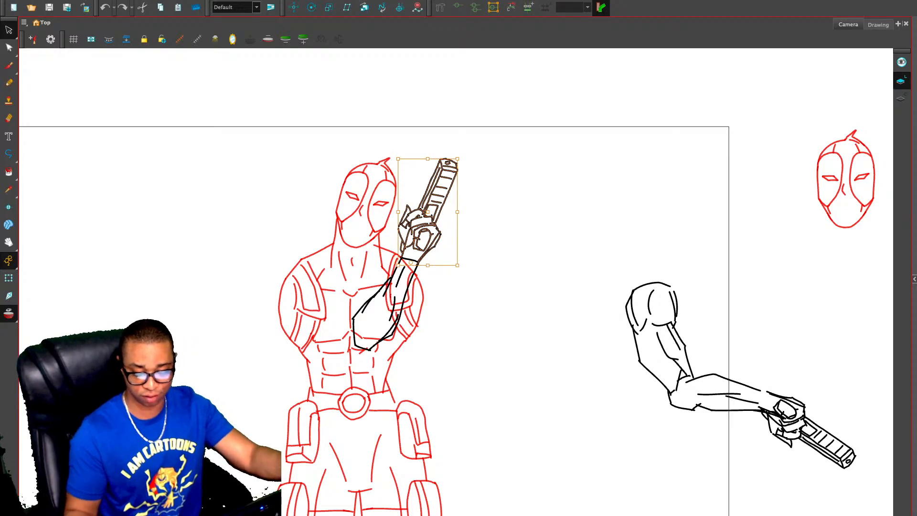
{"action": "key", "text": "Escape"}
{"action": "left_click", "coordinate": [727, 395]}
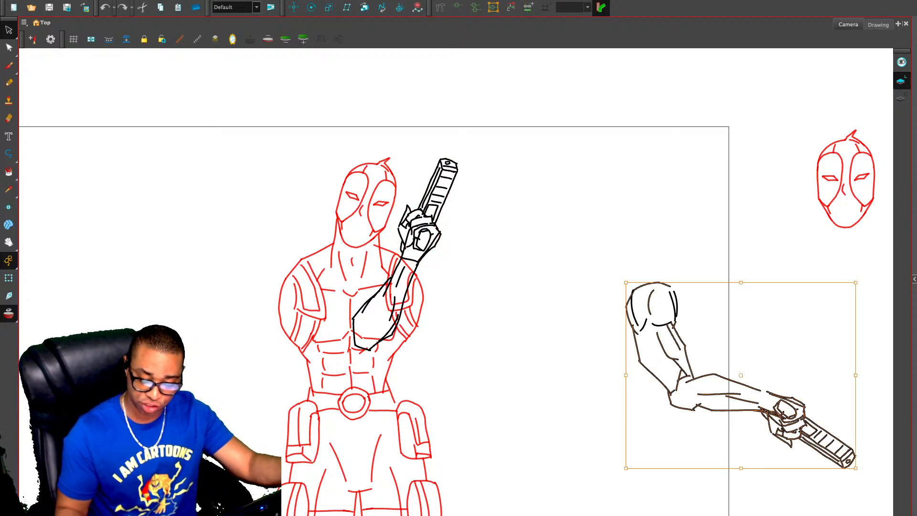
{"action": "mouse_move", "coordinate": [693, 234]}
{"action": "left_mouse_down"}
{"action": "mouse_move", "coordinate": [640, 392]}
{"action": "mouse_move", "coordinate": [685, 348]}
{"action": "left_mouse_up"}
{"action": "key", "text": "Escape"}
Try to draw a rounded upper-arm outline behind the raised forearm at the shoulder on the viewer's right
{"action": "key", "text": "alt+slash"}
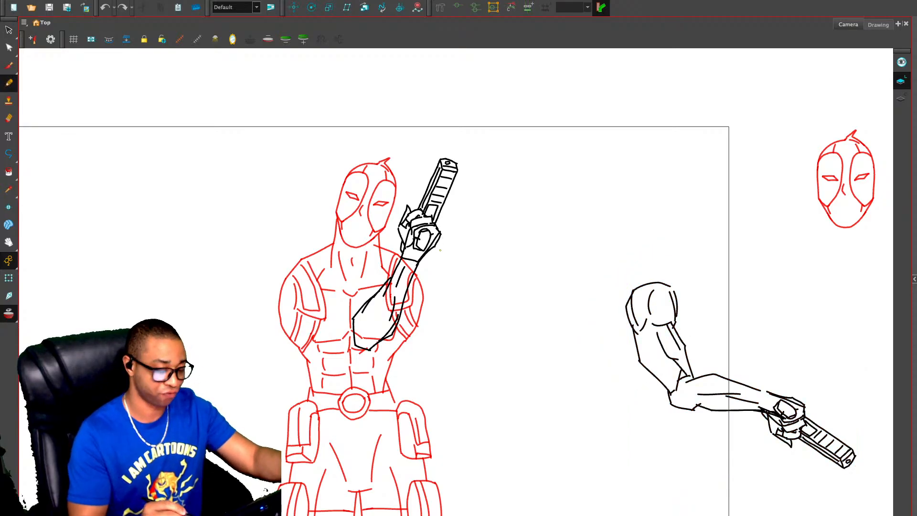
{"action": "key", "text": "2"}
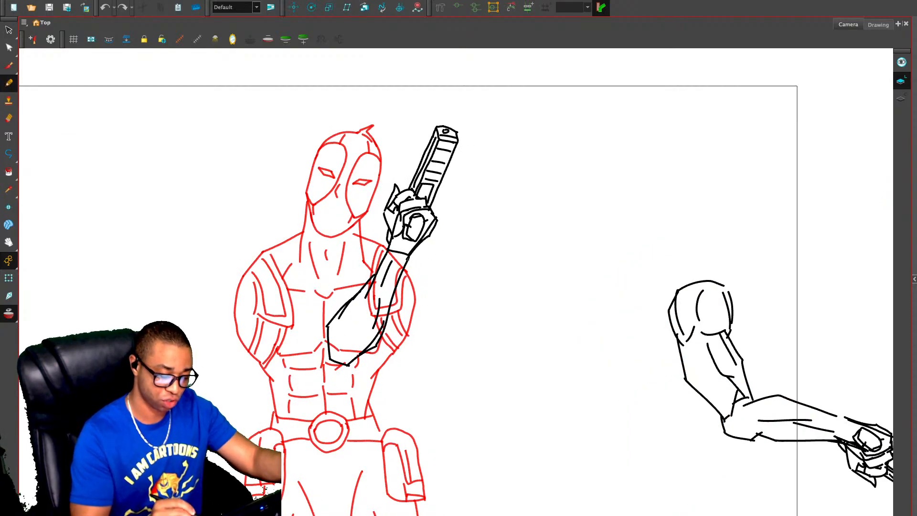
{"action": "mouse_move", "coordinate": [407, 258]}
{"action": "left_mouse_down"}
{"action": "mouse_move", "coordinate": [431, 305]}
{"action": "mouse_move", "coordinate": [403, 327]}
{"action": "left_mouse_up"}
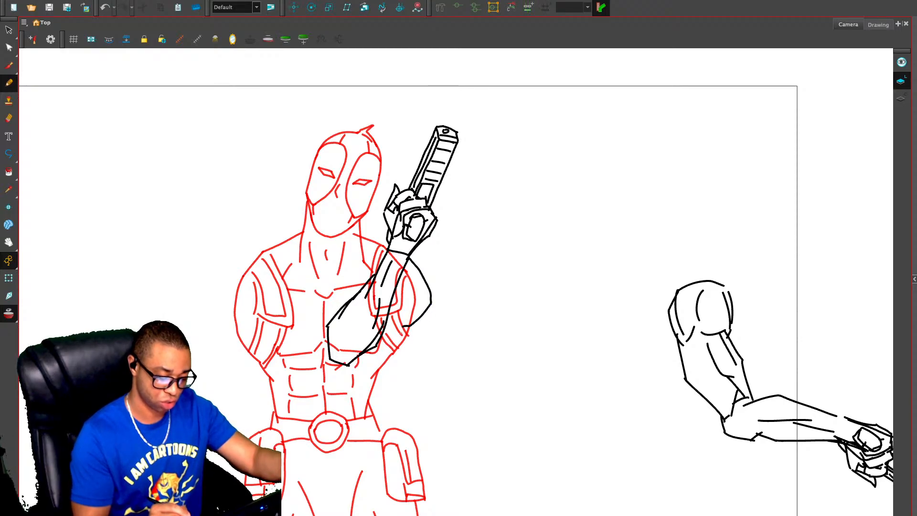
{"action": "key", "text": "ctrl+z"}
{"action": "key", "text": "ctrl+z"}
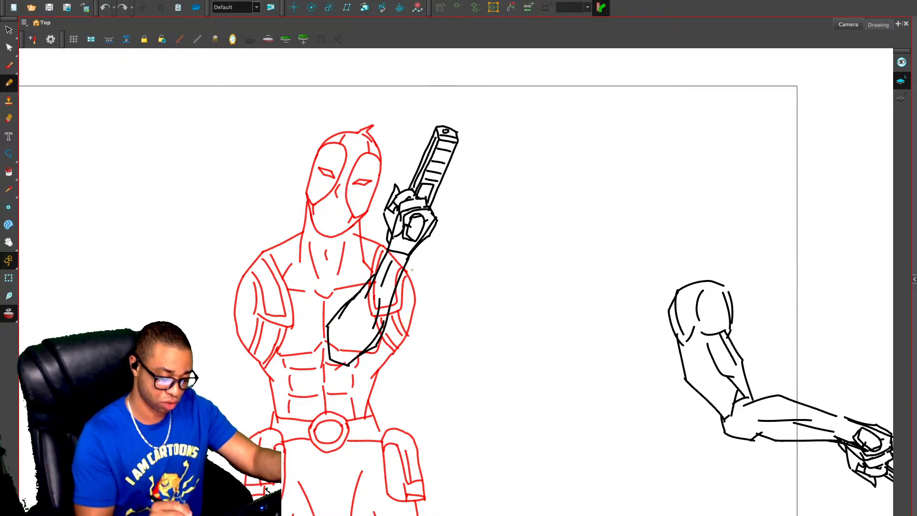
{"action": "left_click_drag", "start_coordinate": [424, 314], "coordinate": [406, 330]}
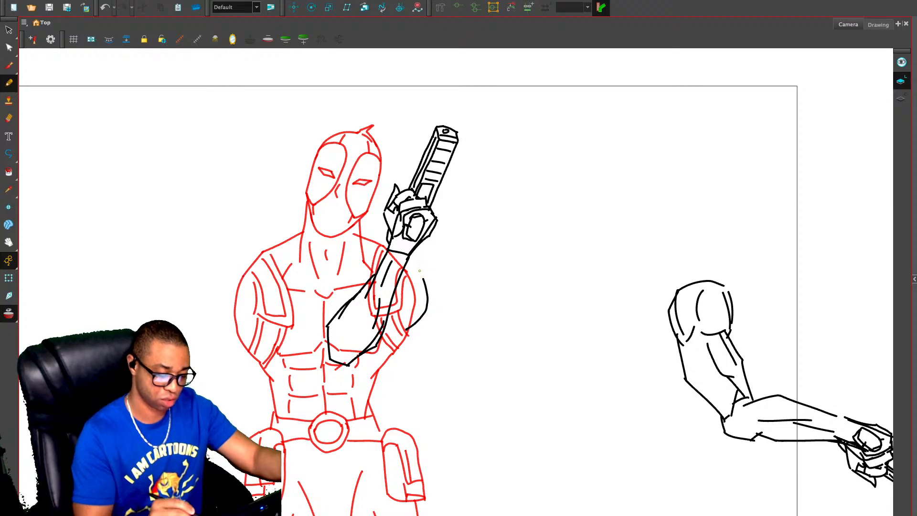
{"action": "key", "text": "ctrl+z"}
Move the raised forearm with its hand and pistol off the body to the viewer's left
{"action": "key", "text": "alt+s"}
{"action": "mouse_move", "coordinate": [404, 294]}
{"action": "left_mouse_down"}
{"action": "mouse_move", "coordinate": [476, 200]}
{"action": "mouse_move", "coordinate": [372, 370]}
{"action": "left_mouse_up"}
{"action": "left_click_drag", "start_coordinate": [392, 246], "coordinate": [130, 262]}
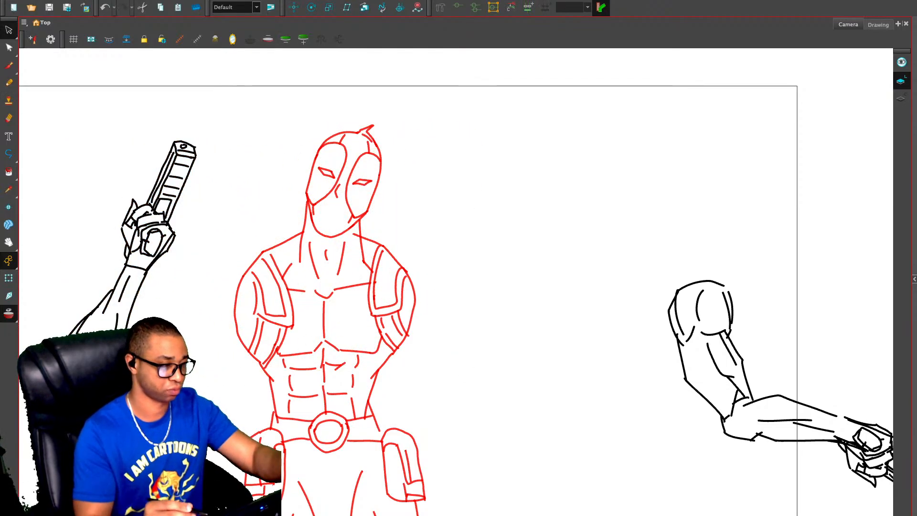
{"action": "key", "text": "alt+slash"}
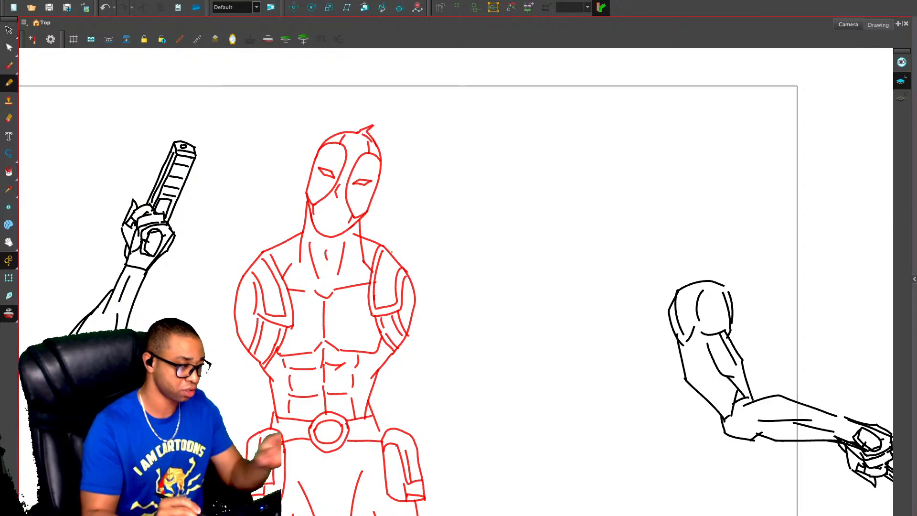
On the body's frame, delete the shoulder pad and armband lines from both upper arms
{"action": "key", "text": "alt+s"}
{"action": "key", "text": "comma"}
{"action": "mouse_move", "coordinate": [375, 254]}
{"action": "left_mouse_down"}
{"action": "mouse_move", "coordinate": [391, 277]}
{"action": "mouse_move", "coordinate": [377, 309]}
{"action": "mouse_move", "coordinate": [405, 327]}
{"action": "mouse_move", "coordinate": [382, 351]}
{"action": "left_mouse_up"}
{"action": "key", "text": "Delete"}
{"action": "key", "text": "Delete"}
{"action": "mouse_move", "coordinate": [287, 289]}
{"action": "left_mouse_down"}
{"action": "mouse_move", "coordinate": [253, 334]}
{"action": "mouse_move", "coordinate": [296, 291]}
{"action": "left_mouse_up"}
{"action": "key", "text": "Delete"}
{"action": "left_click_drag", "start_coordinate": [267, 346], "coordinate": [274, 358]}
{"action": "key", "text": "Delete"}
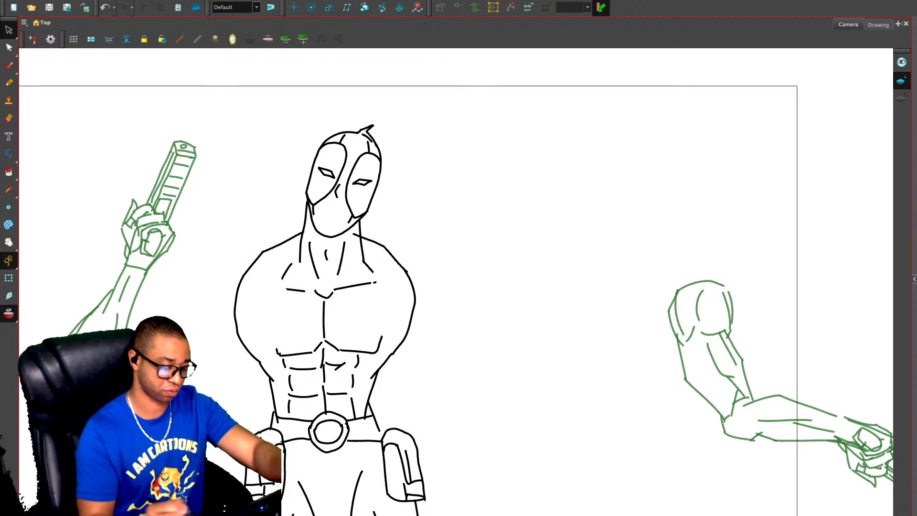
Return to the arms' frame and draw a circle for the shoulder on the viewer's right of the body
{"action": "key", "text": "period"}
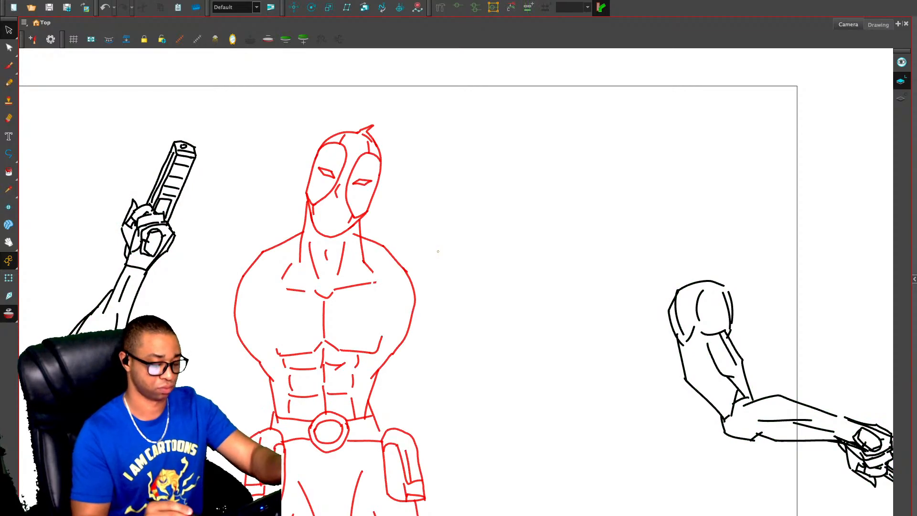
{"action": "key", "text": "alt+slash"}
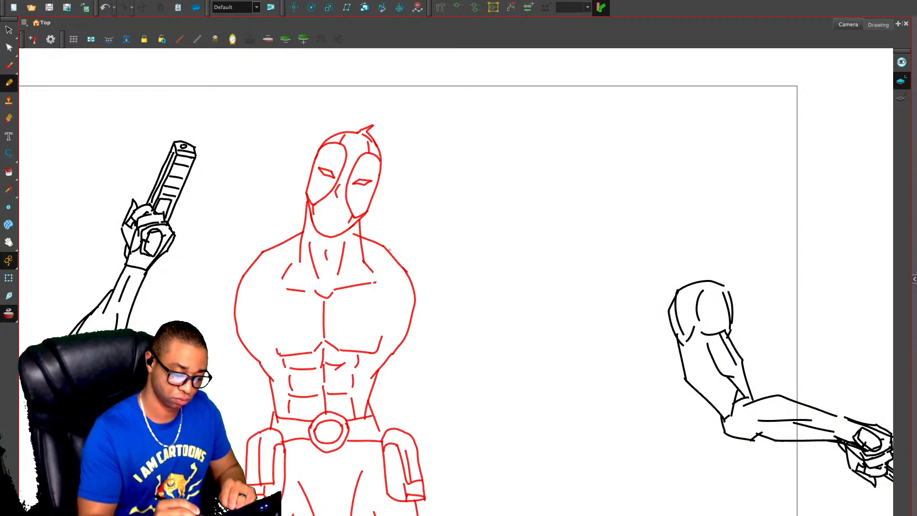
{"action": "mouse_move", "coordinate": [389, 249]}
{"action": "left_mouse_down"}
{"action": "mouse_move", "coordinate": [431, 256]}
{"action": "mouse_move", "coordinate": [437, 299]}
{"action": "left_mouse_up"}
{"action": "key", "text": "ctrl+z"}
{"action": "mouse_move", "coordinate": [387, 246]}
{"action": "left_mouse_down"}
{"action": "mouse_move", "coordinate": [412, 252]}
{"action": "mouse_move", "coordinate": [438, 289]}
{"action": "left_mouse_up"}
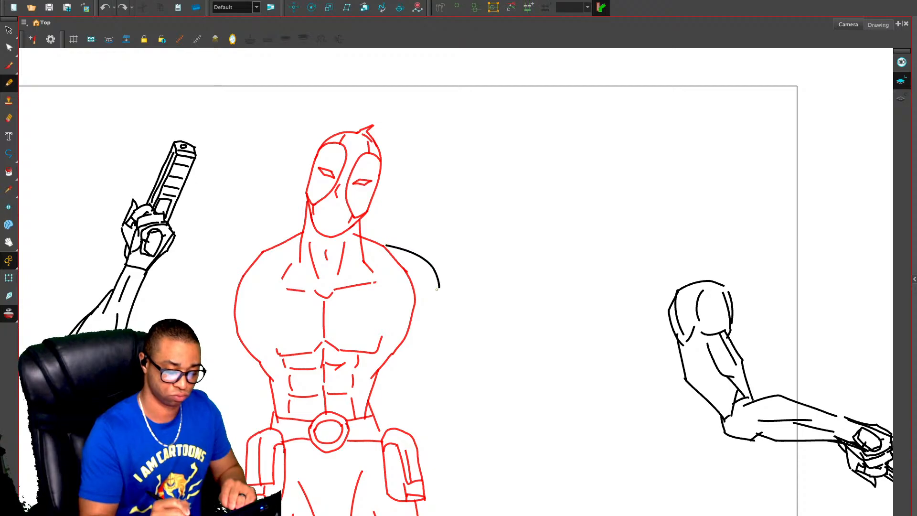
{"action": "key", "text": "ctrl+z"}
{"action": "mouse_move", "coordinate": [383, 257]}
{"action": "left_mouse_down"}
{"action": "mouse_move", "coordinate": [393, 289]}
{"action": "mouse_move", "coordinate": [432, 292]}
{"action": "mouse_move", "coordinate": [430, 247]}
{"action": "mouse_move", "coordinate": [388, 243]}
{"action": "mouse_move", "coordinate": [380, 262]}
{"action": "mouse_move", "coordinate": [428, 259]}
{"action": "mouse_move", "coordinate": [431, 301]}
{"action": "mouse_move", "coordinate": [391, 292]}
{"action": "mouse_move", "coordinate": [387, 251]}
{"action": "left_mouse_up"}
{"action": "key", "text": "ctrl+z"}
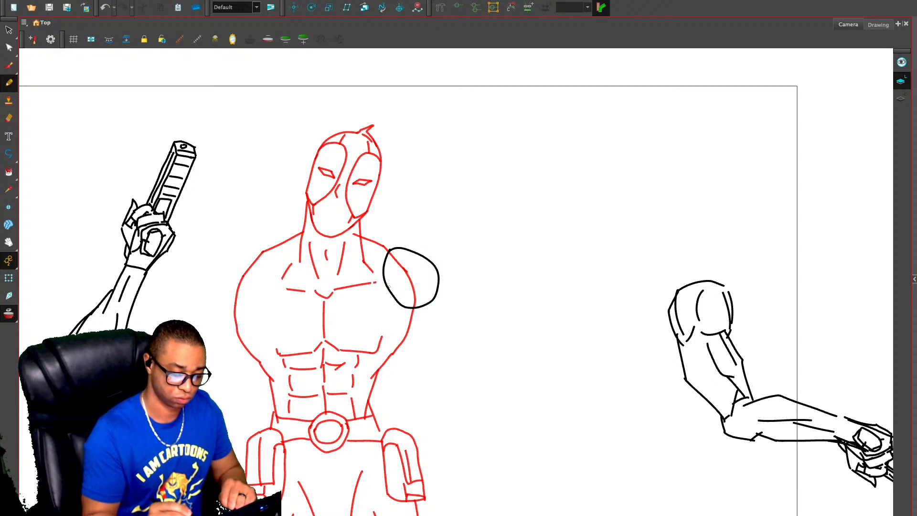
Draw the upper arm's outline hanging below the shoulder circle, with a short muscle line inside it
{"action": "mouse_move", "coordinate": [421, 308]}
{"action": "left_mouse_down"}
{"action": "mouse_move", "coordinate": [411, 342]}
{"action": "mouse_move", "coordinate": [367, 361]}
{"action": "mouse_move", "coordinate": [353, 341]}
{"action": "mouse_move", "coordinate": [379, 285]}
{"action": "left_mouse_up"}
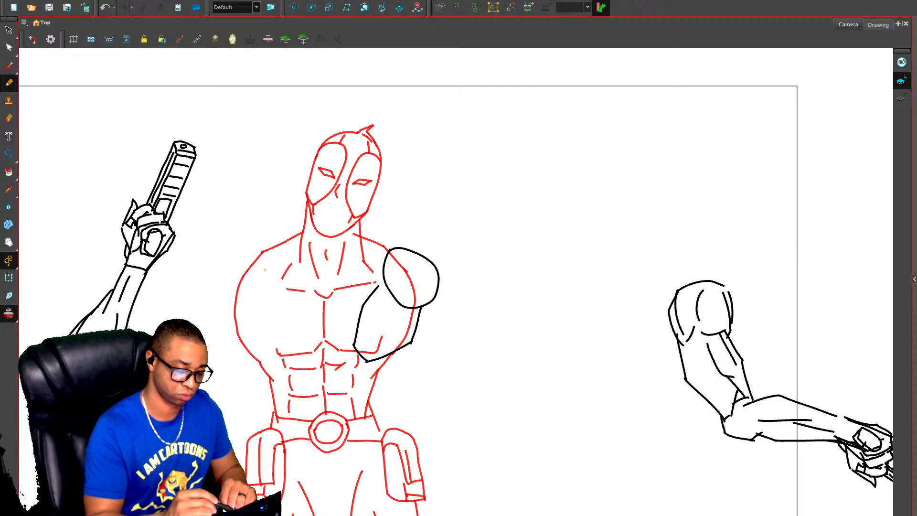
{"action": "left_click_drag", "start_coordinate": [409, 315], "coordinate": [395, 343]}
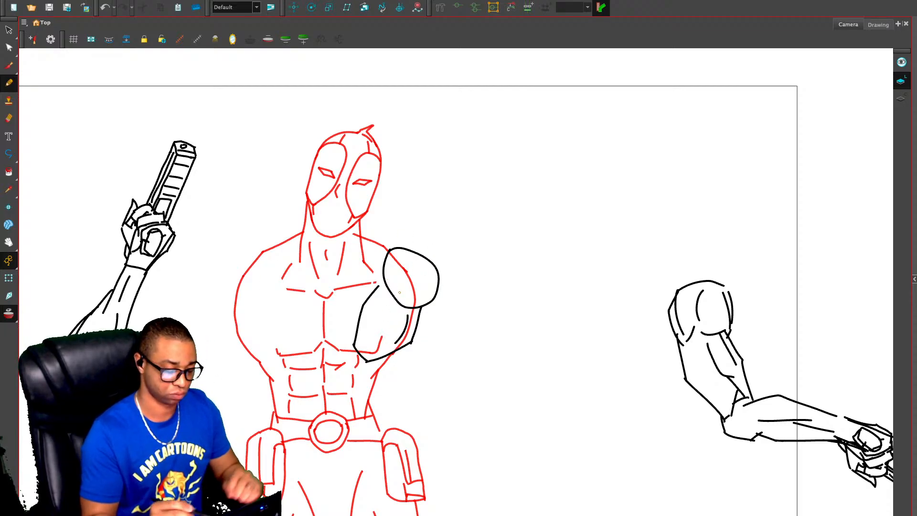
{"action": "key", "text": "alt+s"}
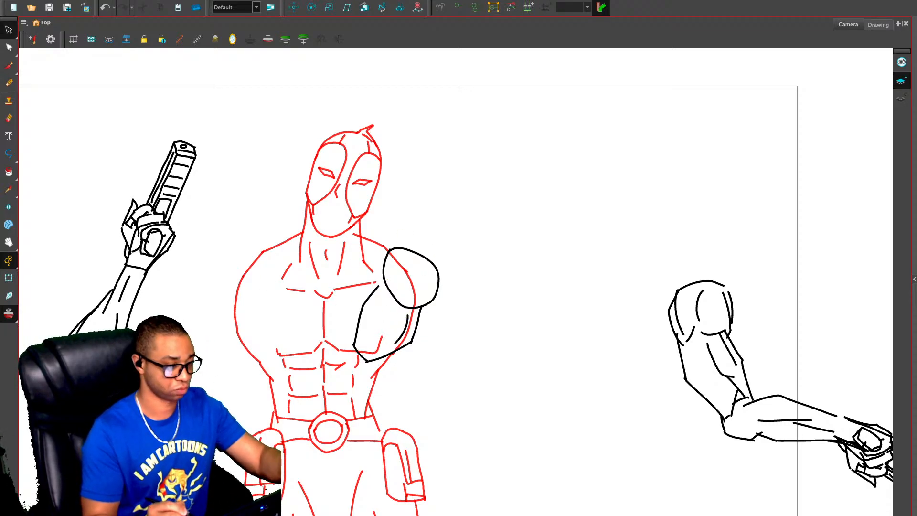
Draw a curved vertical contour line inside the shoulder circle
{"action": "key", "text": "alt+slash"}
{"action": "left_click_drag", "start_coordinate": [415, 267], "coordinate": [418, 301]}
{"action": "key", "text": "ctrl+z"}
{"action": "left_click_drag", "start_coordinate": [411, 258], "coordinate": [413, 301]}
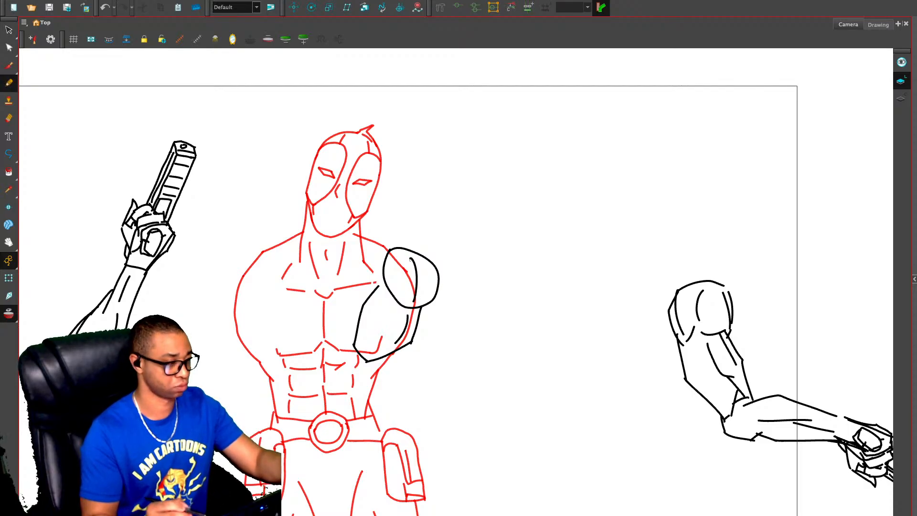
Move the forearm holding the raised pistol onto the upper arm on the viewer's right, with the elbows overlapping
{"action": "key", "text": "alt+s"}
{"action": "mouse_move", "coordinate": [217, 214]}
{"action": "left_mouse_down"}
{"action": "mouse_move", "coordinate": [97, 297]}
{"action": "mouse_move", "coordinate": [86, 315]}
{"action": "left_mouse_up"}
{"action": "mouse_move", "coordinate": [136, 268]}
{"action": "left_mouse_down"}
{"action": "mouse_move", "coordinate": [402, 279]}
{"action": "mouse_move", "coordinate": [405, 262]}
{"action": "left_mouse_up"}
{"action": "mouse_move", "coordinate": [469, 130]}
{"action": "left_mouse_down"}
{"action": "mouse_move", "coordinate": [454, 123]}
{"action": "mouse_move", "coordinate": [464, 128]}
{"action": "left_mouse_up"}
{"action": "key", "text": "ctrl+z"}
{"action": "left_click_drag", "start_coordinate": [406, 261], "coordinate": [403, 258]}
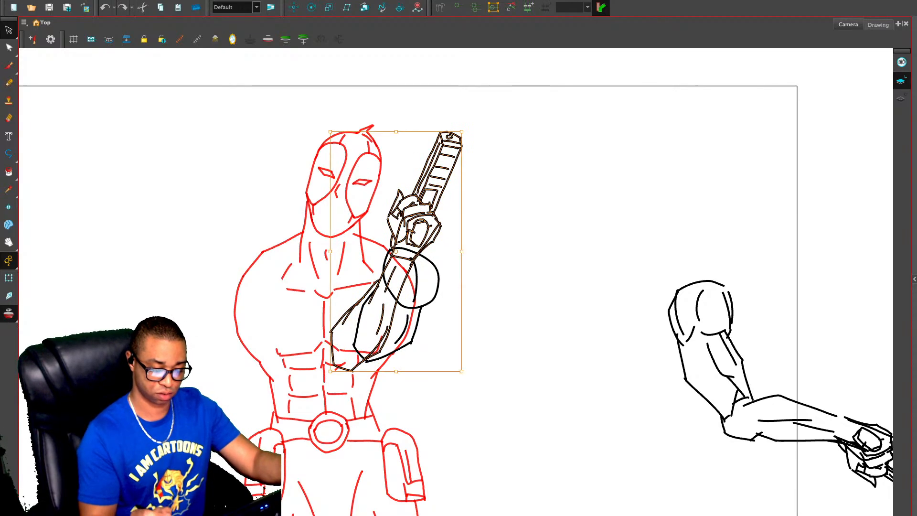
Move the bent arm with the lowered pistol onto the body's shoulder on the viewer's left, with its forearm across the waist
{"action": "key", "text": "Escape"}
{"action": "left_click_drag", "start_coordinate": [754, 268], "coordinate": [767, 377]}
{"action": "mouse_move", "coordinate": [722, 333]}
{"action": "left_mouse_down"}
{"action": "mouse_move", "coordinate": [288, 288]}
{"action": "mouse_move", "coordinate": [267, 304]}
{"action": "left_mouse_up"}
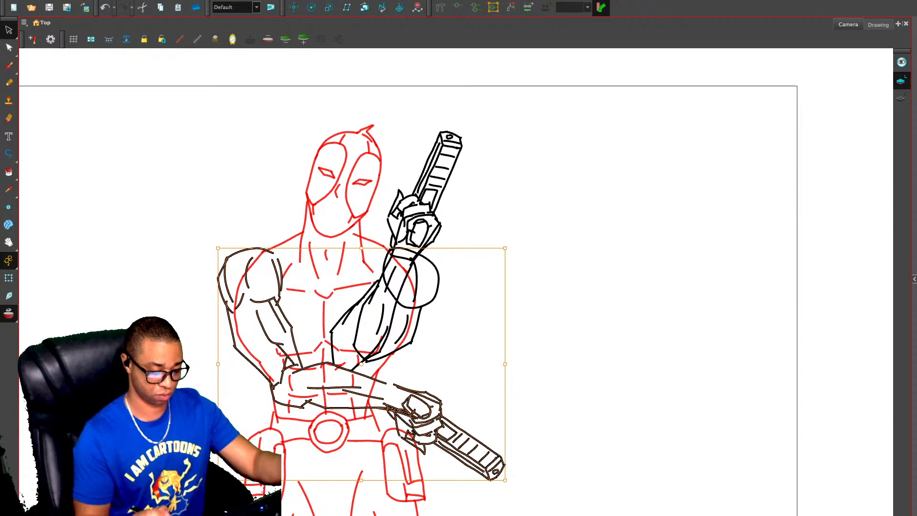
{"action": "key", "text": "1"}
{"action": "key", "text": "1"}
{"action": "key", "text": "1"}
{"action": "key", "text": "2"}
{"action": "key", "text": "2"}
{"action": "key", "text": "2"}
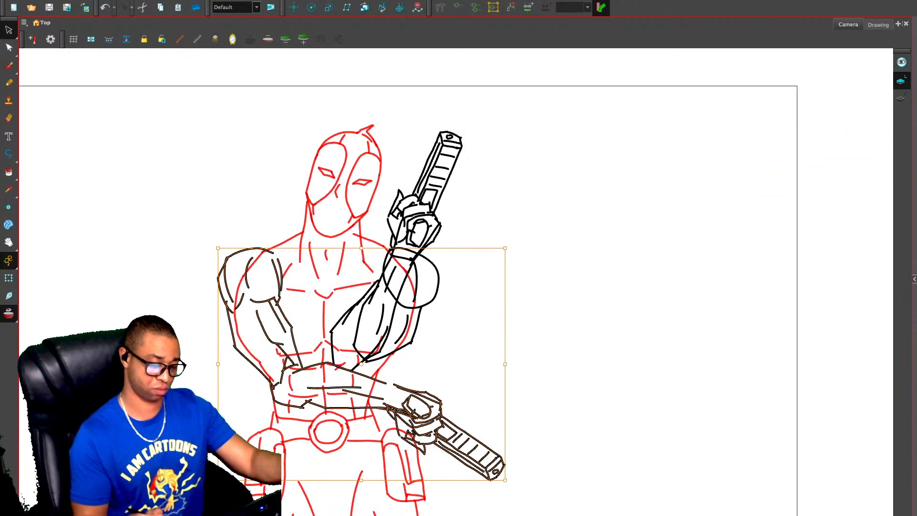
{"action": "key", "text": "Escape"}
Draw the sloping trapezius lines from both sides of the neck down to the shoulders
{"action": "key", "text": "alt+x"}
{"action": "mouse_move", "coordinate": [260, 249]}
{"action": "left_mouse_down"}
{"action": "mouse_move", "coordinate": [284, 230]}
{"action": "mouse_move", "coordinate": [257, 249]}
{"action": "left_mouse_up"}
{"action": "key", "text": "ctrl+z"}
{"action": "key", "text": "ctrl+z"}
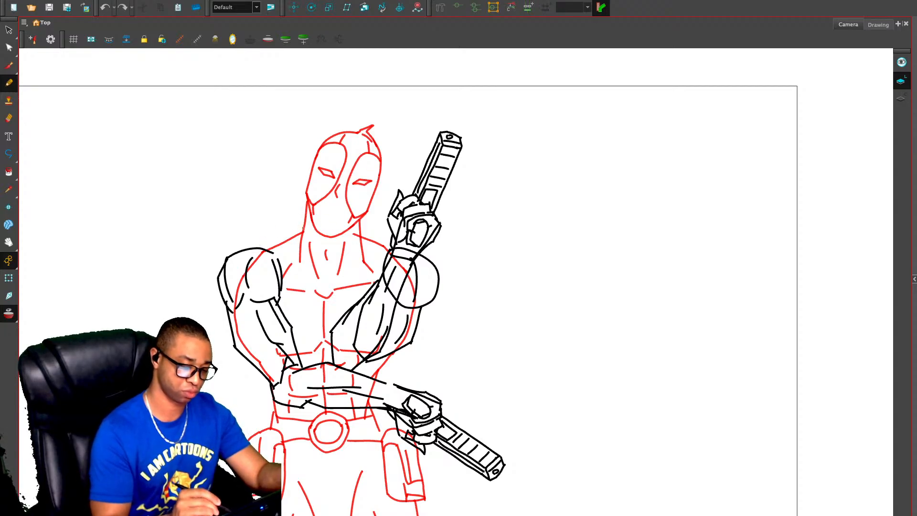
{"action": "left_click_drag", "start_coordinate": [305, 230], "coordinate": [252, 249]}
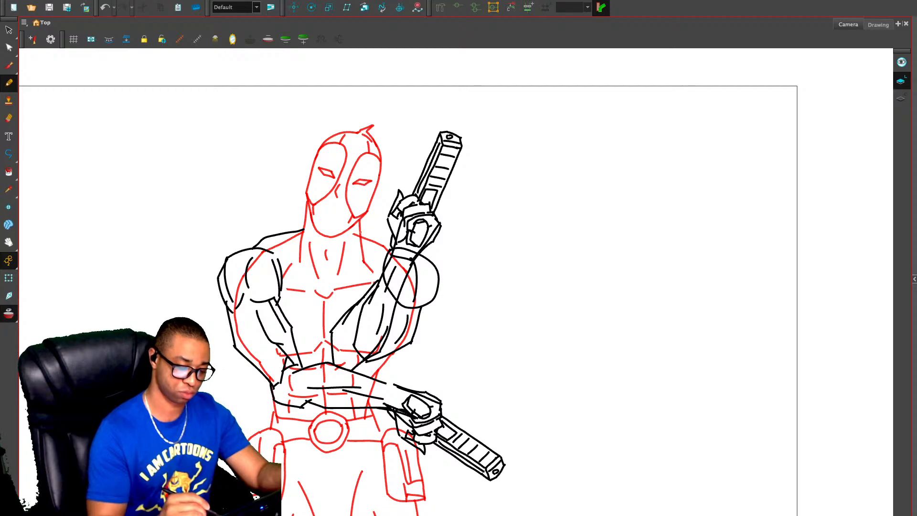
{"action": "key", "text": "ctrl+z"}
{"action": "key", "text": "ctrl+z"}
{"action": "left_click_drag", "start_coordinate": [253, 249], "coordinate": [305, 218]}
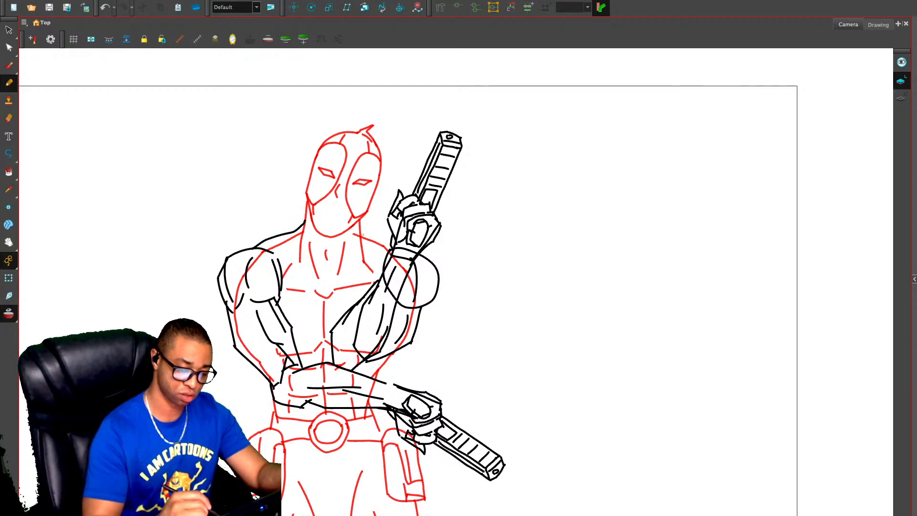
{"action": "left_click_drag", "start_coordinate": [360, 229], "coordinate": [389, 252]}
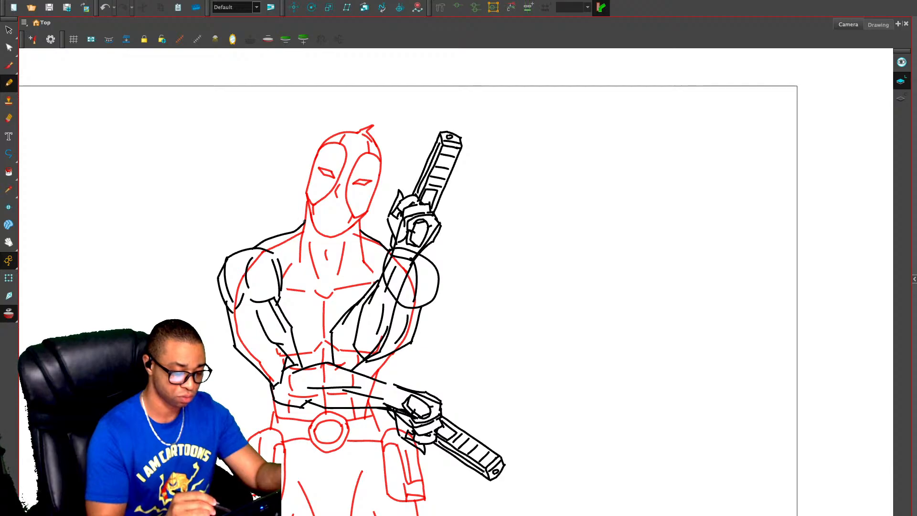
Draw the neck's side line, throat lines and the curved collarbone line on the viewer's left, ending at the chest's centre
{"action": "mouse_move", "coordinate": [309, 198]}
{"action": "left_mouse_down"}
{"action": "mouse_move", "coordinate": [301, 249]}
{"action": "mouse_move", "coordinate": [329, 272]}
{"action": "left_mouse_up"}
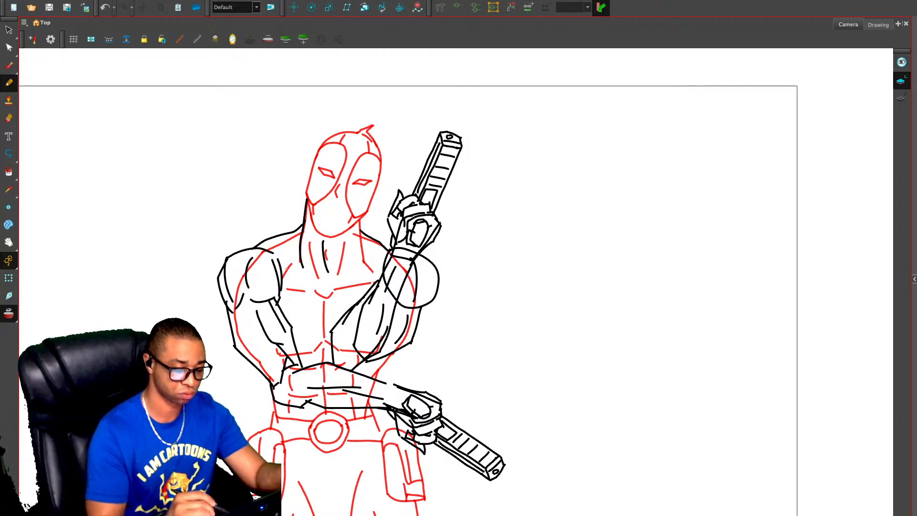
{"action": "mouse_move", "coordinate": [283, 264]}
{"action": "left_mouse_down"}
{"action": "mouse_move", "coordinate": [309, 257]}
{"action": "mouse_move", "coordinate": [335, 273]}
{"action": "left_mouse_up"}
{"action": "key", "text": "ctrl+z"}
{"action": "key", "text": "ctrl+z"}
{"action": "key", "text": "ctrl+z"}
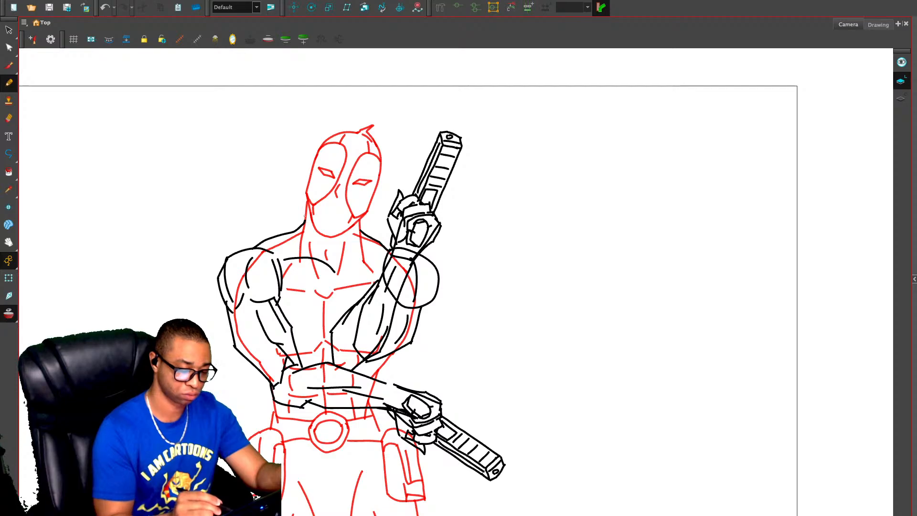
{"action": "mouse_move", "coordinate": [307, 198]}
{"action": "left_mouse_down"}
{"action": "mouse_move", "coordinate": [304, 255]}
{"action": "mouse_move", "coordinate": [308, 196]}
{"action": "left_mouse_up"}
{"action": "key", "text": "ctrl+z"}
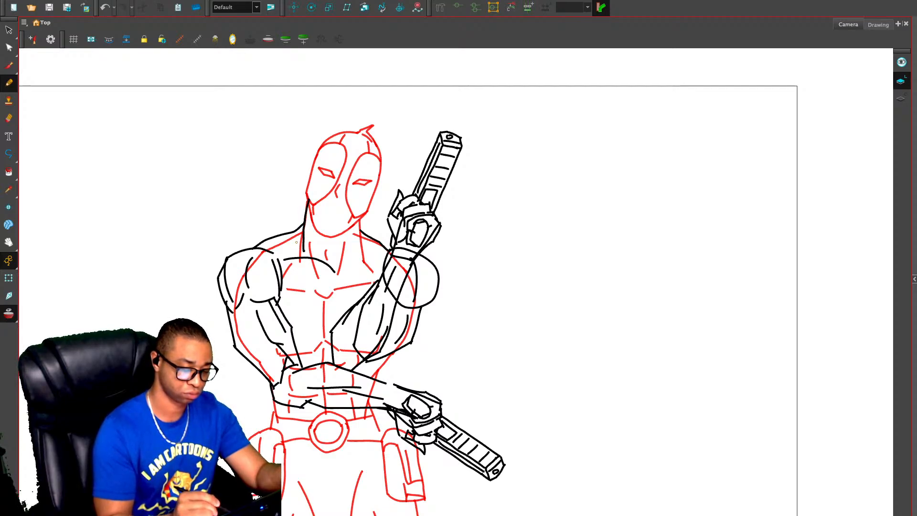
{"action": "mouse_move", "coordinate": [292, 258]}
{"action": "left_mouse_down"}
{"action": "mouse_move", "coordinate": [301, 250]}
{"action": "mouse_move", "coordinate": [326, 260]}
{"action": "mouse_move", "coordinate": [327, 250]}
{"action": "left_mouse_up"}
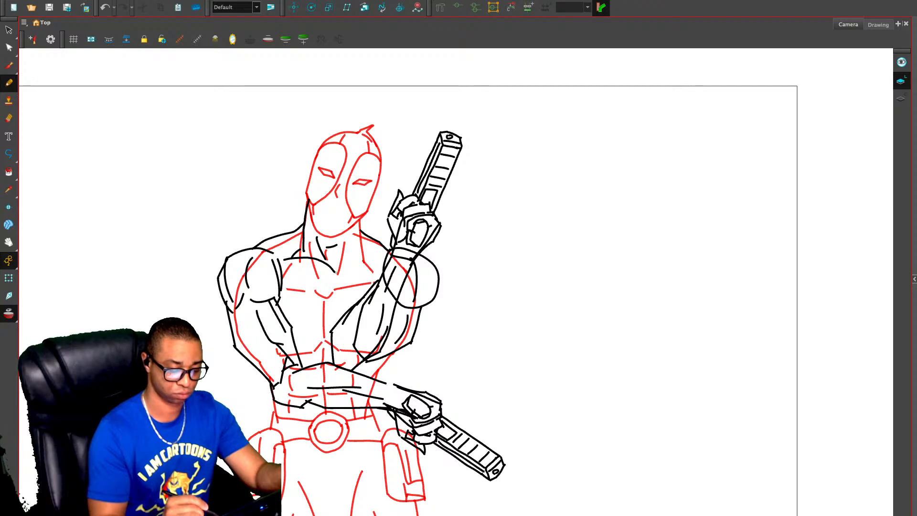
Draw the matching neck, throat and collarbone lines on the viewer's right, and check the arms' frame without the body showing through
{"action": "key", "text": "alt+s"}
{"action": "mouse_move", "coordinate": [335, 265]}
{"action": "left_mouse_down"}
{"action": "mouse_move", "coordinate": [377, 258]}
{"action": "mouse_move", "coordinate": [340, 250]}
{"action": "mouse_move", "coordinate": [335, 261]}
{"action": "left_mouse_up"}
{"action": "key", "text": "Escape"}
{"action": "key", "text": "alt+slash"}
{"action": "left_click_drag", "start_coordinate": [359, 220], "coordinate": [364, 254]}
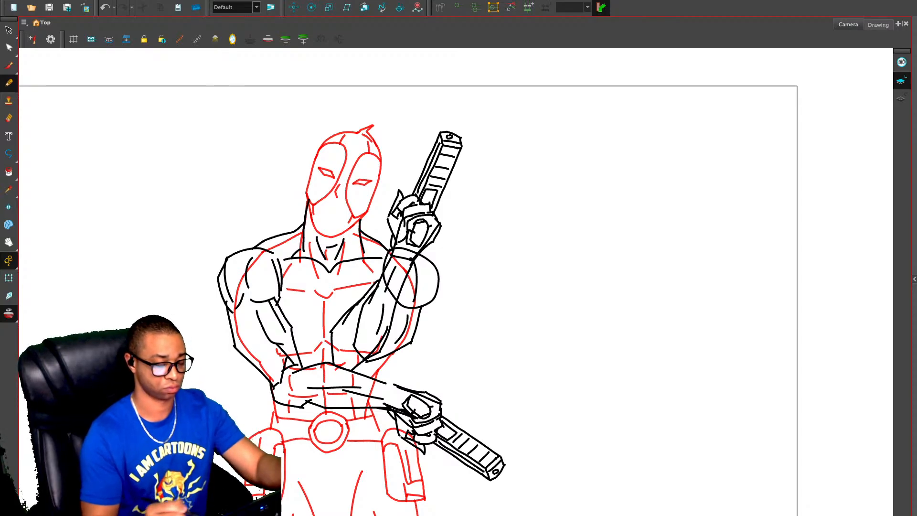
{"action": "key", "text": "alt+o"}
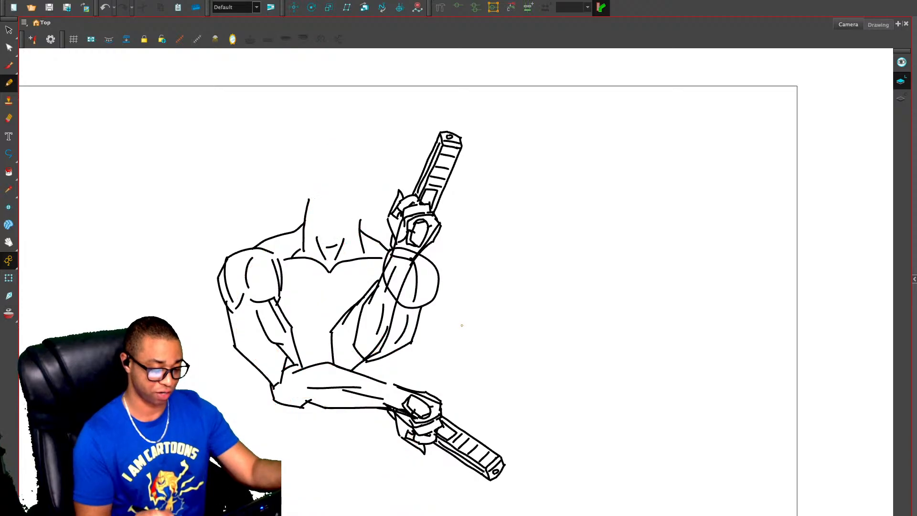
{"action": "key", "text": "shift+l"}
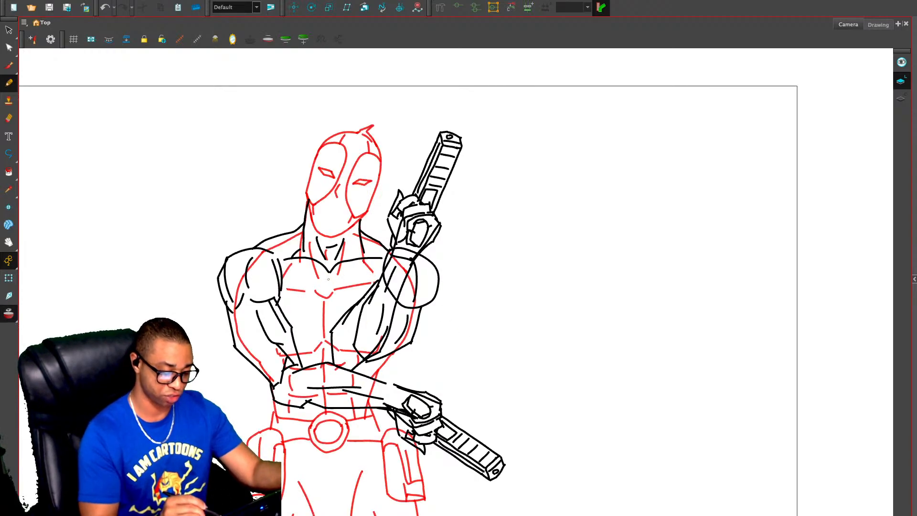
Draw the chest's centre line and lower chest curve, plus the torso's side lines down to the waist
{"action": "mouse_move", "coordinate": [329, 274]}
{"action": "left_mouse_down"}
{"action": "mouse_move", "coordinate": [330, 327]}
{"action": "mouse_move", "coordinate": [301, 335]}
{"action": "mouse_move", "coordinate": [334, 330]}
{"action": "left_mouse_up"}
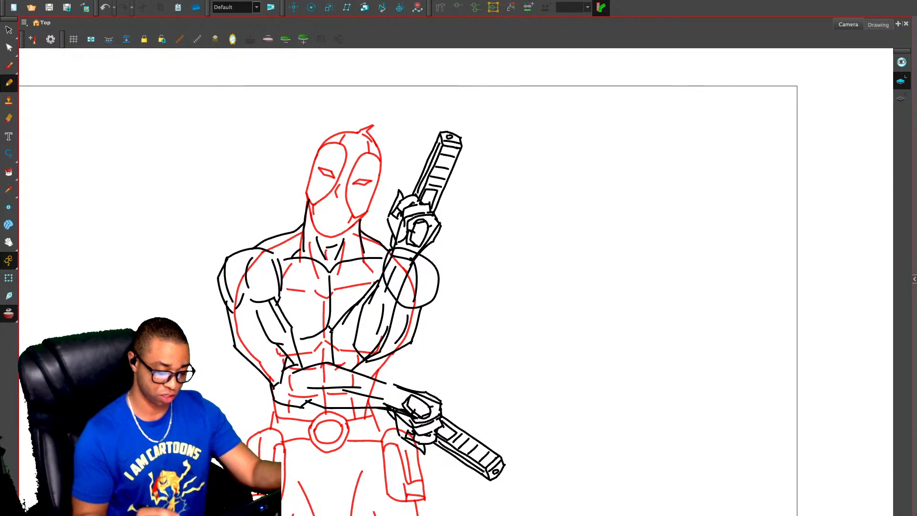
{"action": "mouse_move", "coordinate": [391, 354]}
{"action": "left_mouse_down"}
{"action": "mouse_move", "coordinate": [377, 380]}
{"action": "mouse_move", "coordinate": [380, 431]}
{"action": "left_mouse_up"}
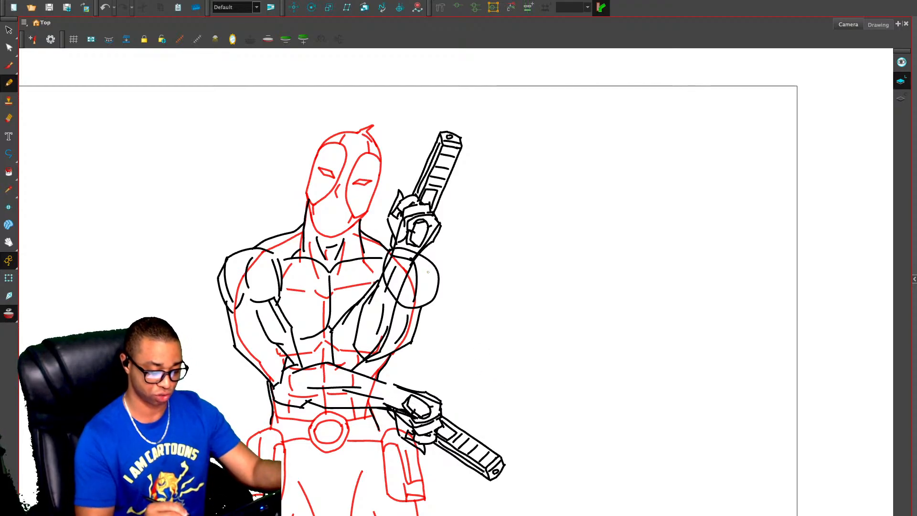
Replace the shoulder circle on the viewer's right with an outer shoulder curve and muscle line that stop at the raised forearm
{"action": "key", "text": "alt+s"}
{"action": "left_click", "coordinate": [435, 294]}
{"action": "key", "text": "Delete"}
{"action": "left_click", "coordinate": [417, 287]}
{"action": "key", "text": "Delete"}
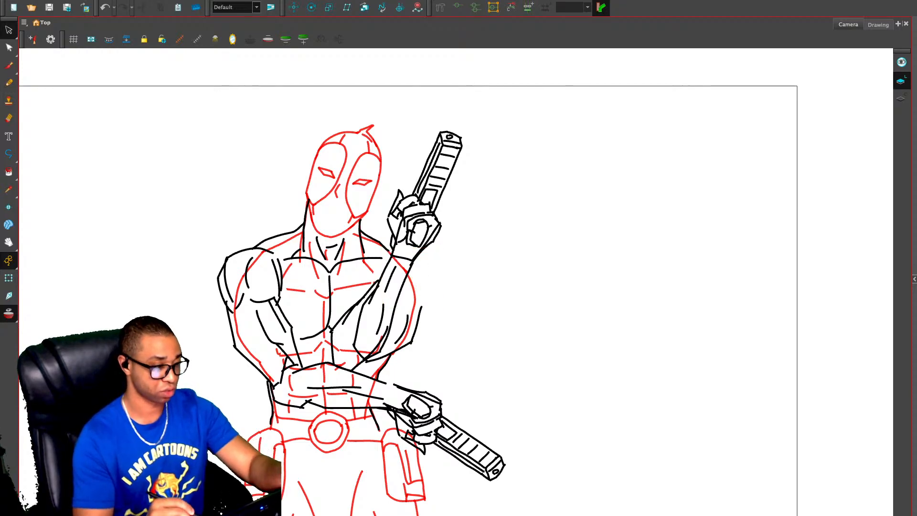
{"action": "key", "text": "alt+slash"}
{"action": "mouse_move", "coordinate": [421, 309]}
{"action": "left_mouse_down"}
{"action": "mouse_move", "coordinate": [429, 278]}
{"action": "mouse_move", "coordinate": [420, 256]}
{"action": "left_mouse_up"}
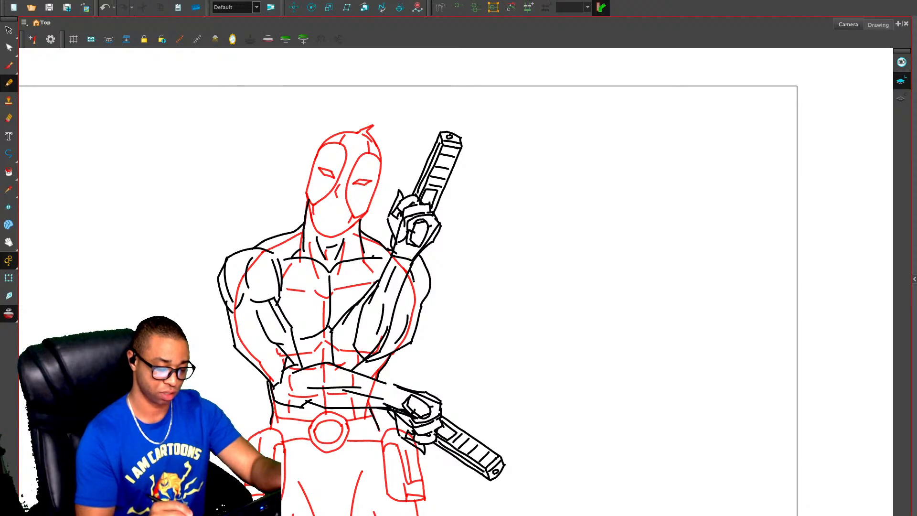
Go to the body's frame with the arms showing through and delete the old centre lines and collarbone strokes from the chest
{"action": "key", "text": "alt+o"}
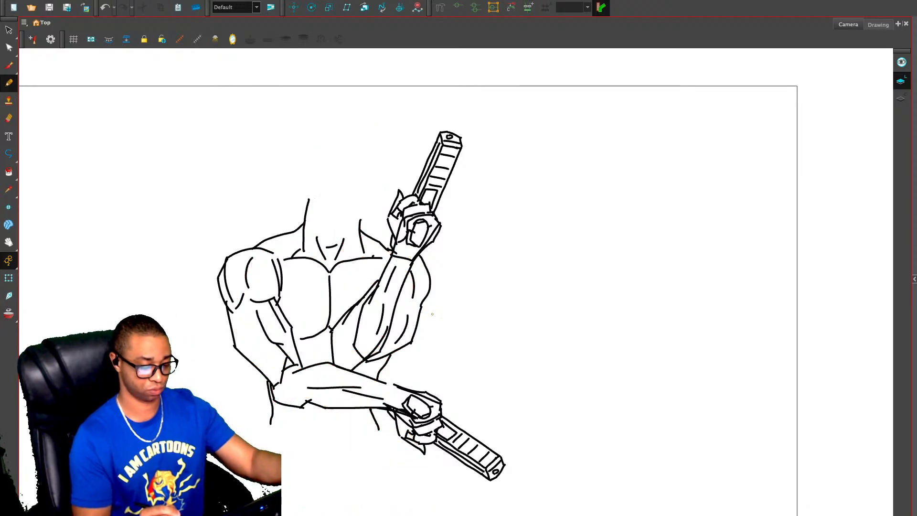
{"action": "key", "text": "comma"}
{"action": "key", "text": "period"}
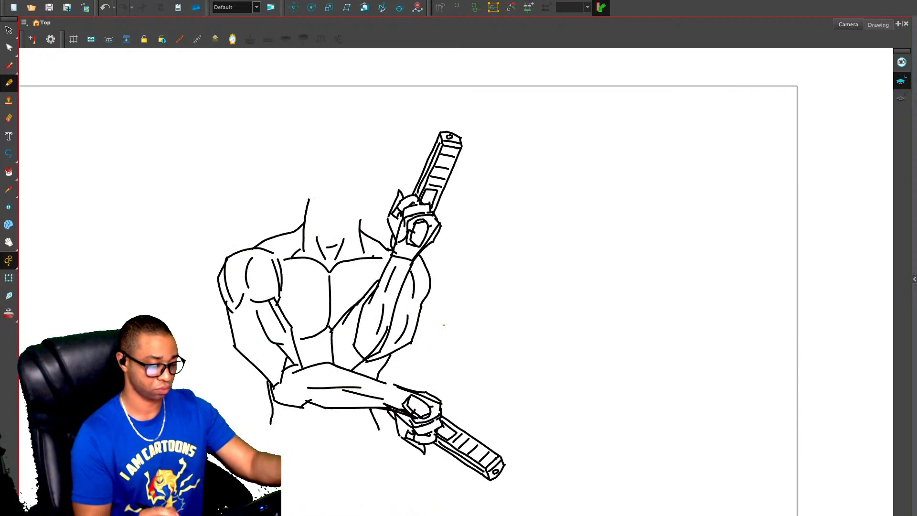
{"action": "key", "text": "comma"}
{"action": "key", "text": "alt+o"}
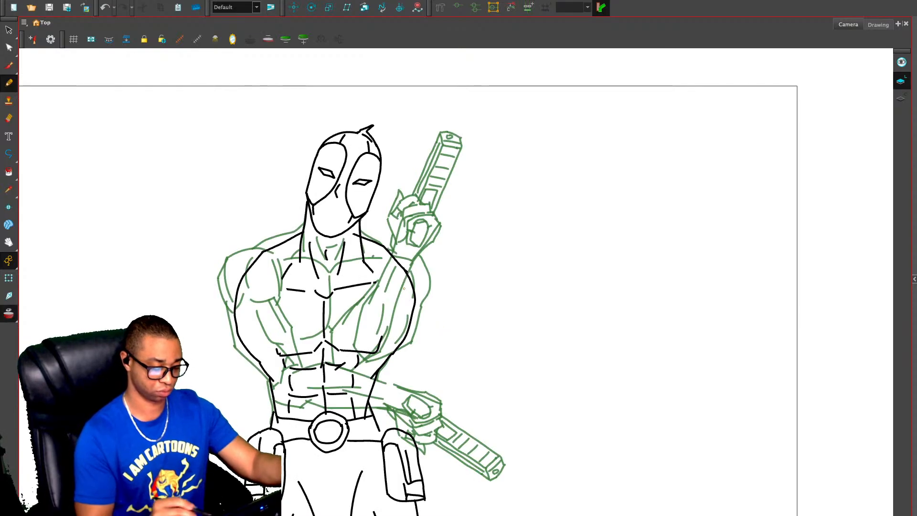
{"action": "key", "text": "alt+s"}
{"action": "left_click_drag", "start_coordinate": [345, 291], "coordinate": [312, 356]}
{"action": "key", "text": "Delete"}
{"action": "key", "text": "Escape"}
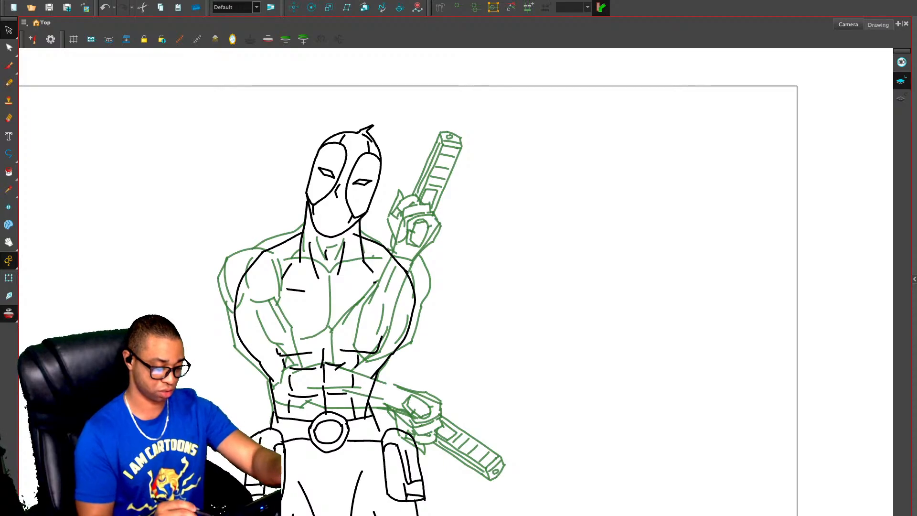
Delete the body's old neck and upper shoulder lines on both sides below the mask
{"action": "key", "text": "alt+e"}
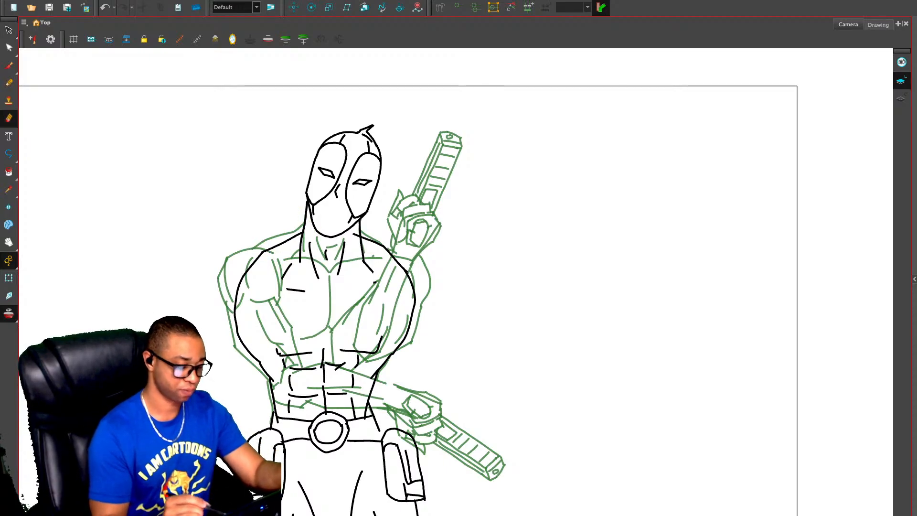
{"action": "key", "text": "alt+s"}
{"action": "mouse_move", "coordinate": [371, 237]}
{"action": "left_mouse_down"}
{"action": "mouse_move", "coordinate": [326, 281]}
{"action": "mouse_move", "coordinate": [370, 236]}
{"action": "mouse_move", "coordinate": [288, 235]}
{"action": "mouse_move", "coordinate": [337, 251]}
{"action": "left_mouse_up"}
{"action": "key", "text": "Delete"}
{"action": "key", "text": "Delete"}
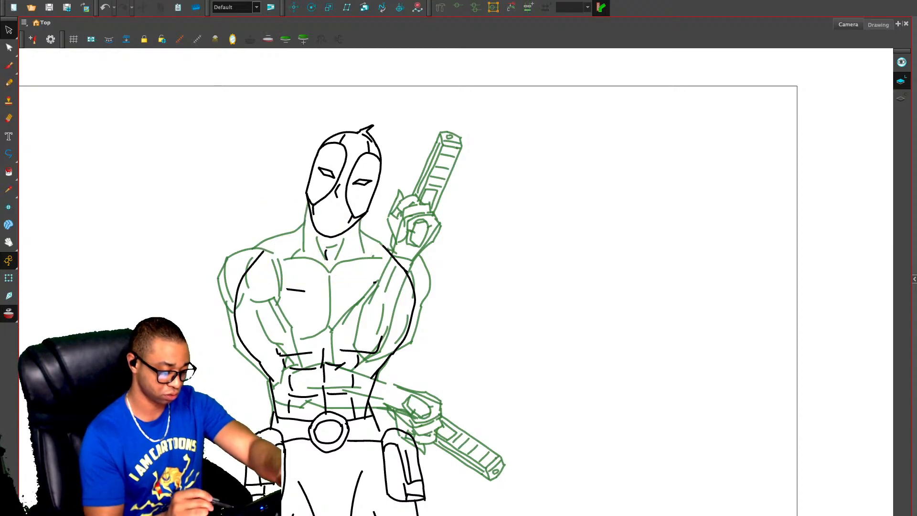
Delete the body's old shoulder and side contour segments on the viewer's left
{"action": "left_click", "coordinate": [252, 264]}
{"action": "key", "text": "Delete"}
{"action": "left_click", "coordinate": [237, 322]}
{"action": "key", "text": "Delete"}
{"action": "left_click", "coordinate": [266, 372]}
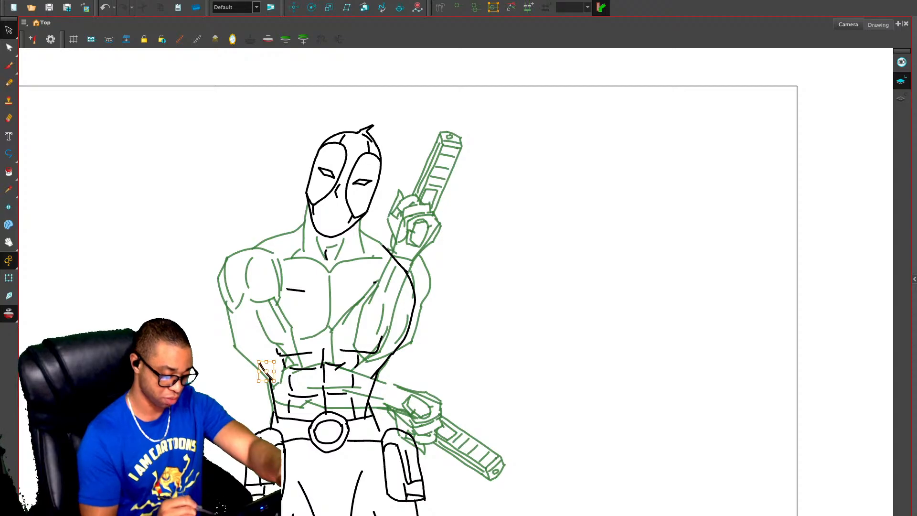
{"action": "key", "text": "Delete"}
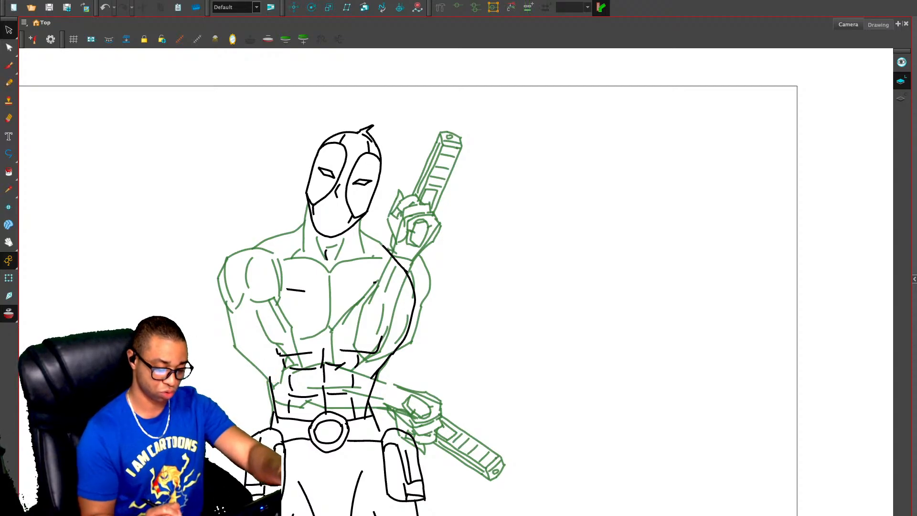
Delete the leftover throat and chest marks and the body's old side contour on the viewer's right
{"action": "left_click_drag", "start_coordinate": [400, 258], "coordinate": [383, 290]}
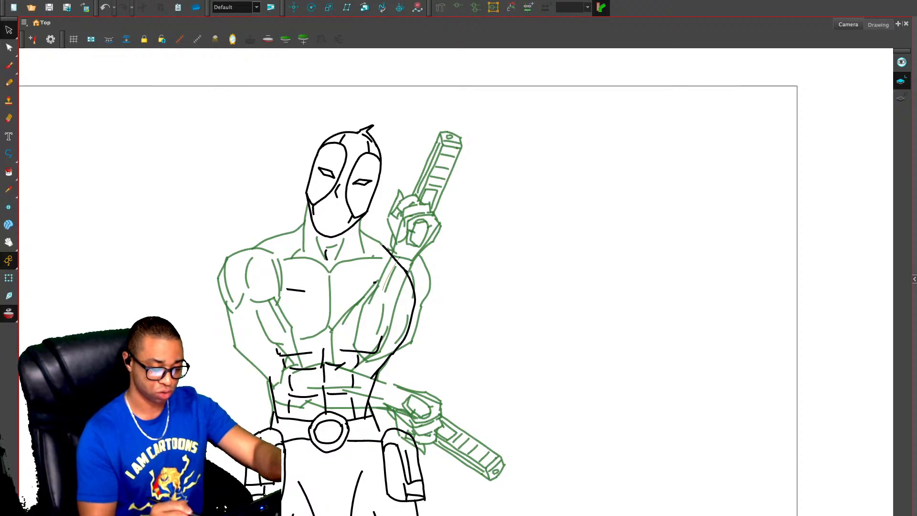
{"action": "left_click_drag", "start_coordinate": [382, 259], "coordinate": [367, 301]}
{"action": "mouse_move", "coordinate": [321, 235]}
{"action": "left_mouse_down"}
{"action": "mouse_move", "coordinate": [273, 309]}
{"action": "mouse_move", "coordinate": [319, 298]}
{"action": "mouse_move", "coordinate": [279, 307]}
{"action": "mouse_move", "coordinate": [339, 261]}
{"action": "left_mouse_up"}
{"action": "key", "text": "Delete"}
{"action": "mouse_move", "coordinate": [420, 263]}
{"action": "left_mouse_down"}
{"action": "mouse_move", "coordinate": [420, 322]}
{"action": "mouse_move", "coordinate": [414, 263]}
{"action": "left_mouse_up"}
{"action": "key", "text": "Delete"}
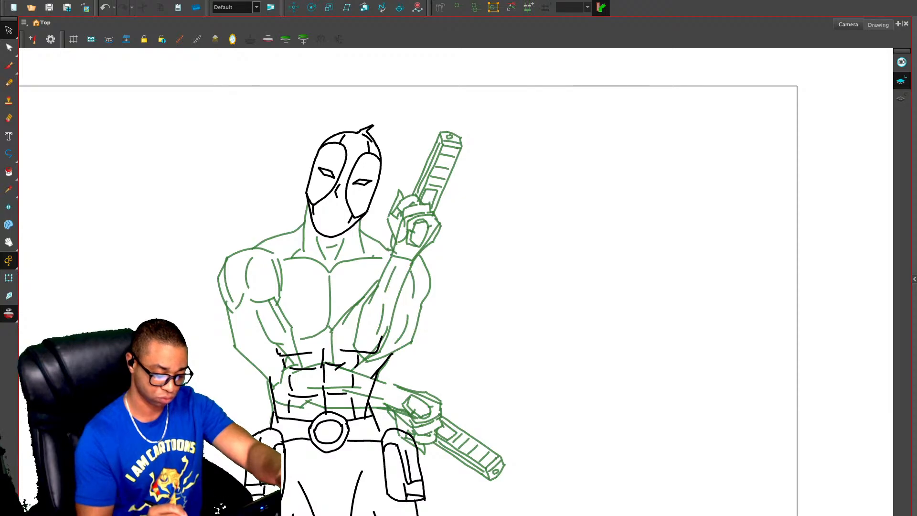
Remove the old abdominal and side lines around the forearms, keeping the belt and the short strokes just above it
{"action": "left_click_drag", "start_coordinate": [371, 338], "coordinate": [381, 358]}
{"action": "key", "text": "Delete"}
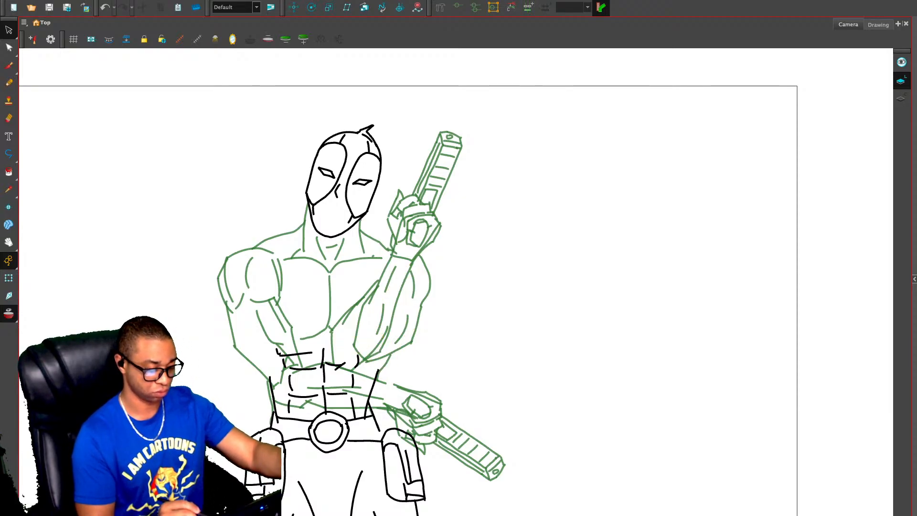
{"action": "key", "text": "alt+e"}
{"action": "mouse_move", "coordinate": [289, 351]}
{"action": "left_mouse_down"}
{"action": "mouse_move", "coordinate": [298, 377]}
{"action": "mouse_move", "coordinate": [276, 391]}
{"action": "mouse_move", "coordinate": [321, 396]}
{"action": "mouse_move", "coordinate": [325, 372]}
{"action": "mouse_move", "coordinate": [315, 366]}
{"action": "mouse_move", "coordinate": [290, 400]}
{"action": "left_mouse_up"}
{"action": "mouse_move", "coordinate": [375, 402]}
{"action": "left_mouse_down"}
{"action": "mouse_move", "coordinate": [347, 402]}
{"action": "mouse_move", "coordinate": [363, 400]}
{"action": "mouse_move", "coordinate": [340, 391]}
{"action": "mouse_move", "coordinate": [377, 382]}
{"action": "mouse_move", "coordinate": [365, 389]}
{"action": "left_mouse_up"}
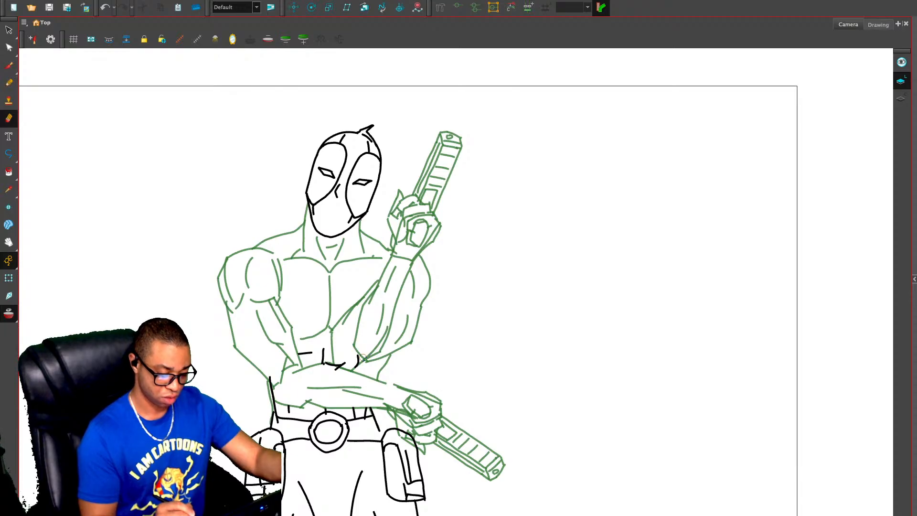
{"action": "mouse_move", "coordinate": [366, 357]}
{"action": "left_mouse_down"}
{"action": "mouse_move", "coordinate": [291, 359]}
{"action": "mouse_move", "coordinate": [346, 352]}
{"action": "mouse_move", "coordinate": [330, 340]}
{"action": "left_mouse_up"}
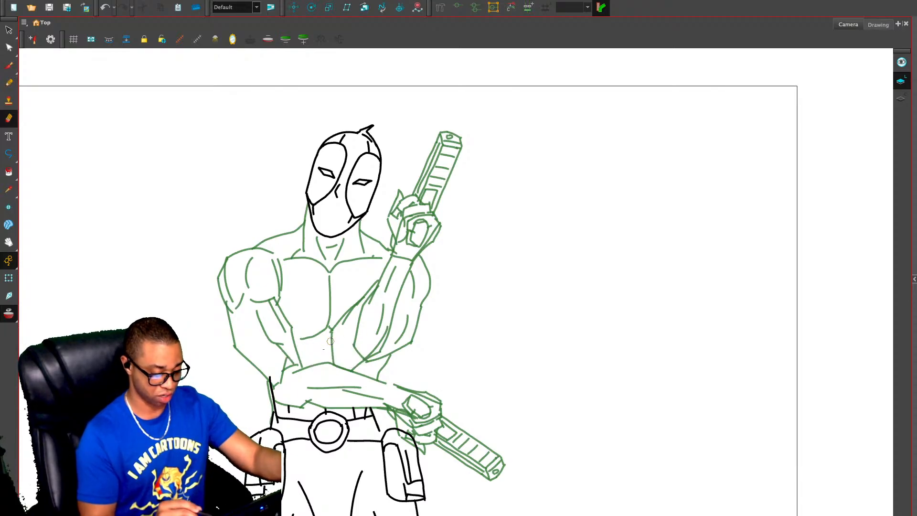
{"action": "key", "text": "alt+s"}
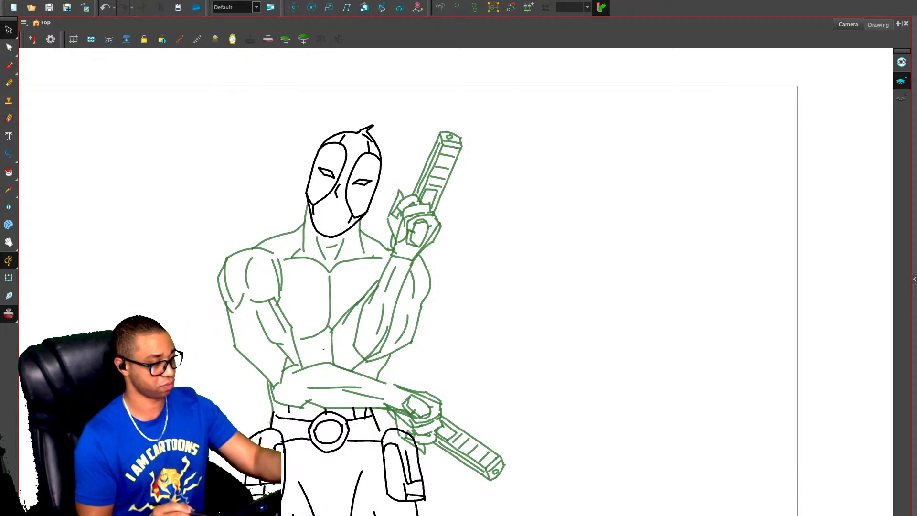
Cut the entire arms and torso drawing from its frame and paste it onto the body's frame
{"action": "key", "text": "ctrl+a"}
{"action": "key", "text": "ctrl+x"}
{"action": "key", "text": "comma"}
{"action": "key", "text": "ctrl+v"}
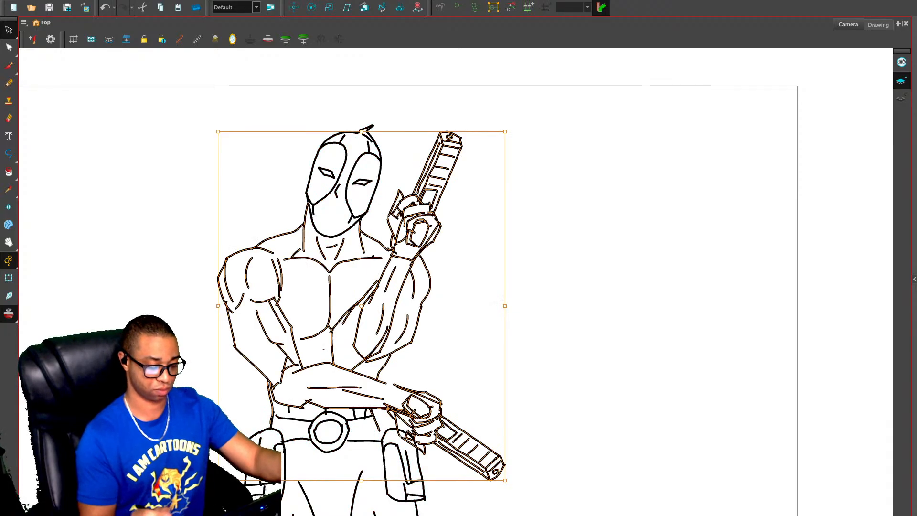
{"action": "key", "text": "Escape"}
Draw vest straps over both shoulders, adding a rectangular panel, inner lines and a lower strap on the viewer's left
{"action": "key", "text": "alt+/"}
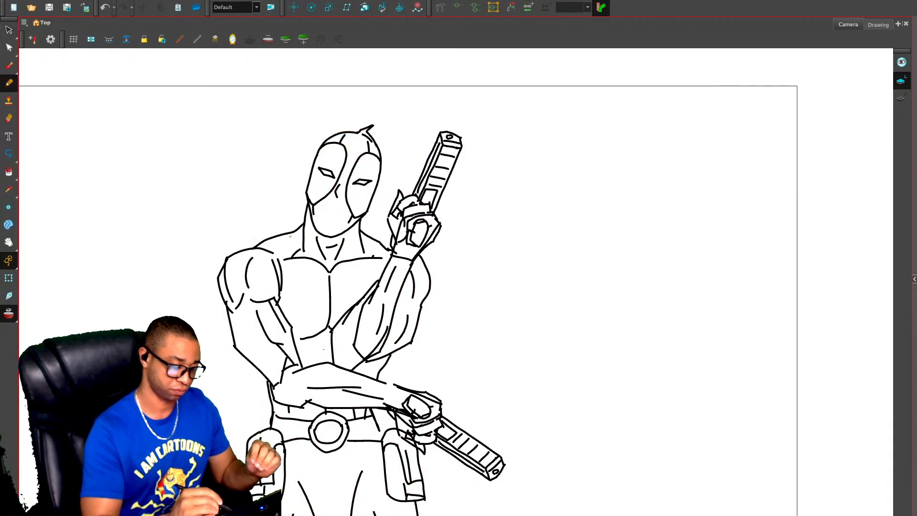
{"action": "mouse_move", "coordinate": [293, 235]}
{"action": "left_mouse_down"}
{"action": "mouse_move", "coordinate": [310, 298]}
{"action": "mouse_move", "coordinate": [284, 301]}
{"action": "left_mouse_up"}
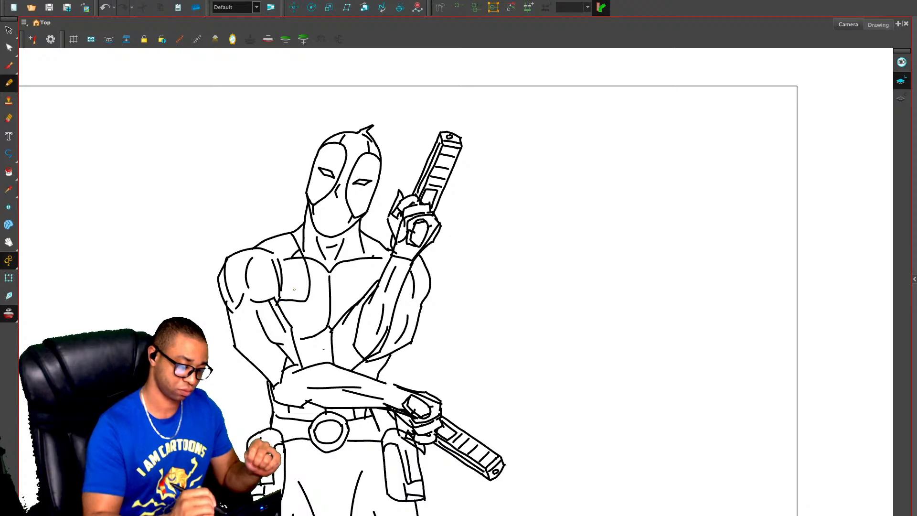
{"action": "left_click_drag", "start_coordinate": [273, 237], "coordinate": [284, 275]}
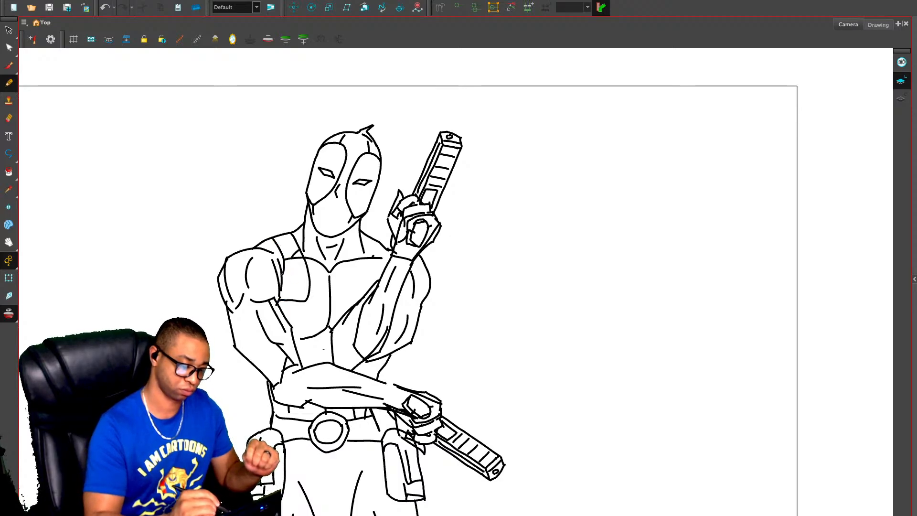
{"action": "mouse_move", "coordinate": [281, 236]}
{"action": "left_mouse_down"}
{"action": "mouse_move", "coordinate": [297, 293]}
{"action": "mouse_move", "coordinate": [301, 262]}
{"action": "mouse_move", "coordinate": [286, 234]}
{"action": "left_mouse_up"}
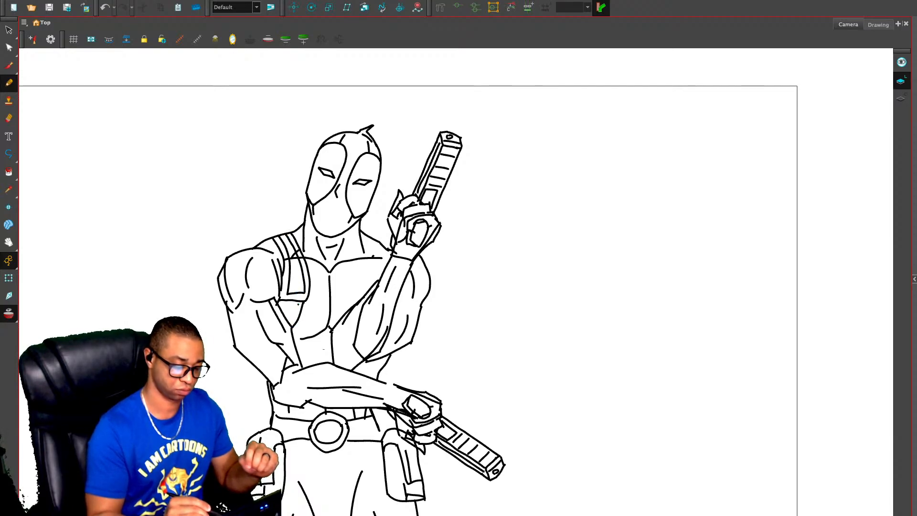
{"action": "mouse_move", "coordinate": [299, 304]}
{"action": "left_mouse_down"}
{"action": "mouse_move", "coordinate": [292, 325]}
{"action": "mouse_move", "coordinate": [280, 311]}
{"action": "left_mouse_up"}
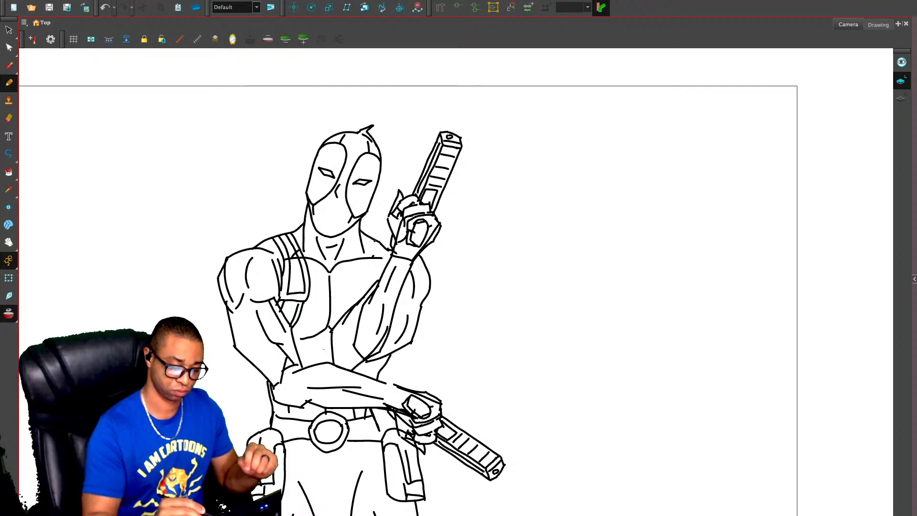
{"action": "mouse_move", "coordinate": [376, 240]}
{"action": "left_mouse_down"}
{"action": "mouse_move", "coordinate": [356, 302]}
{"action": "mouse_move", "coordinate": [372, 251]}
{"action": "mouse_move", "coordinate": [362, 290]}
{"action": "left_mouse_up"}
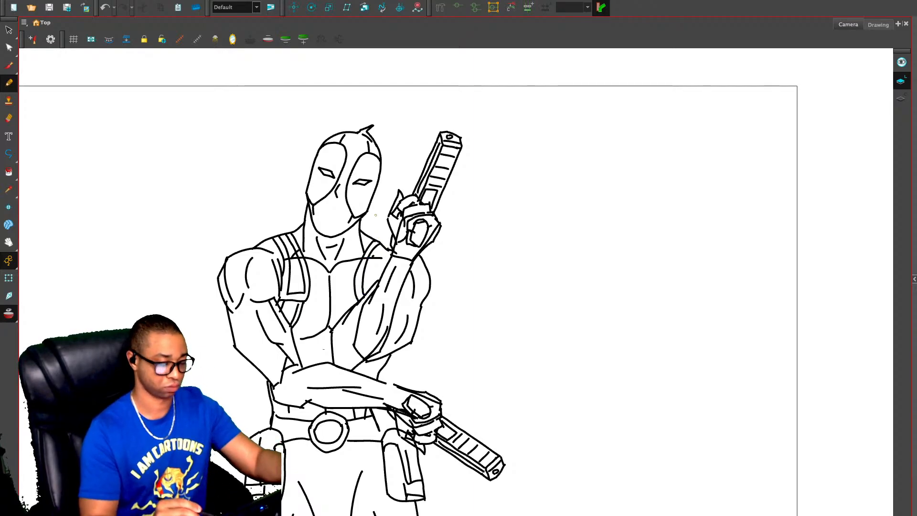
Remove the chest line where it crosses the straps and draw the abdominal centre and side strokes above the crossed forearm
{"action": "key", "text": "alt+e"}
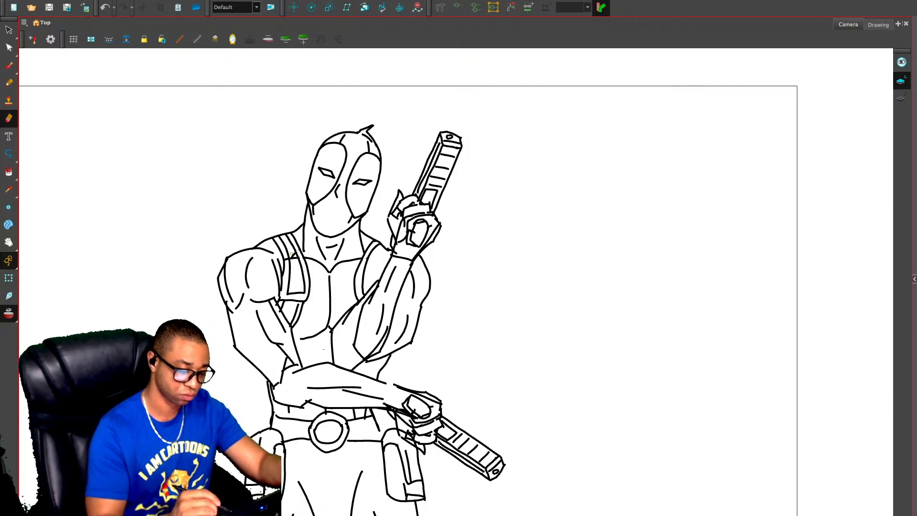
{"action": "key", "text": "alt+b"}
{"action": "key", "text": "alt+s"}
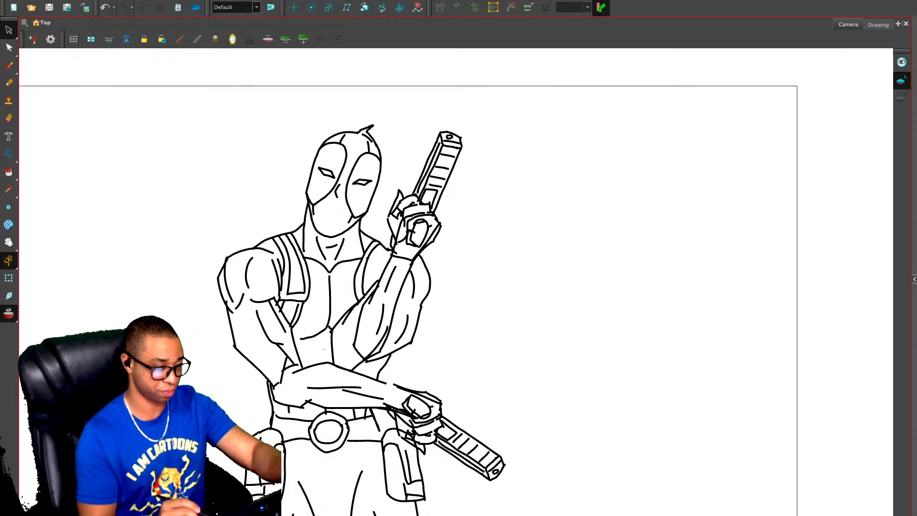
{"action": "key", "text": "alt+/"}
{"action": "left_click_drag", "start_coordinate": [328, 333], "coordinate": [328, 363]}
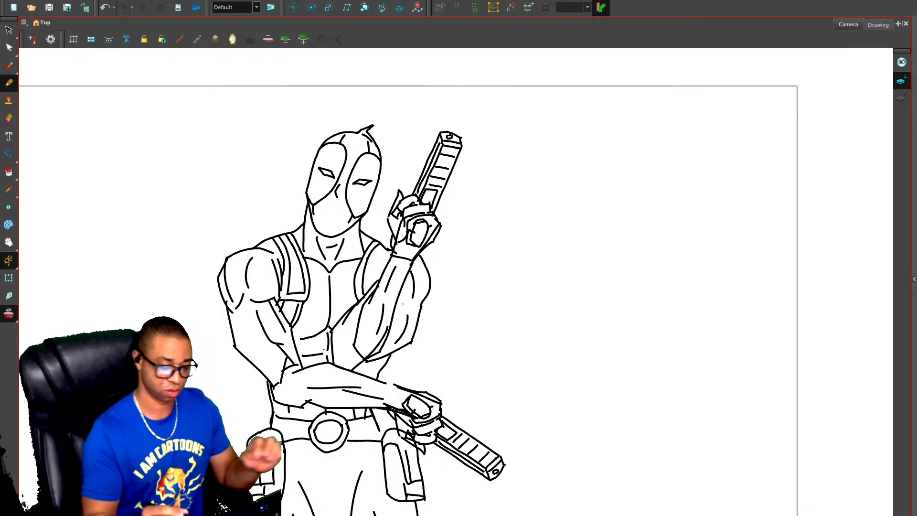
Delete the spare masked head standing outside the camera frame
{"action": "key", "text": "1"}
{"action": "key", "text": "1"}
{"action": "key", "text": "1"}
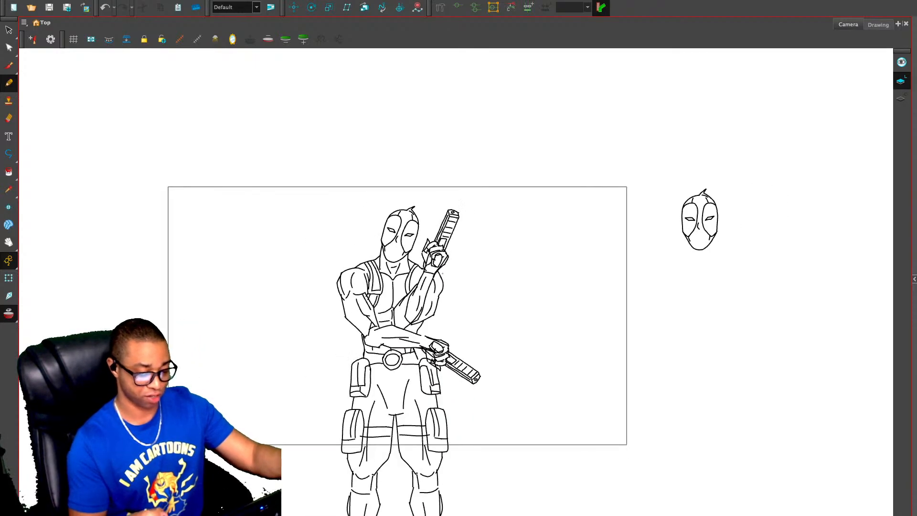
{"action": "key", "text": "1"}
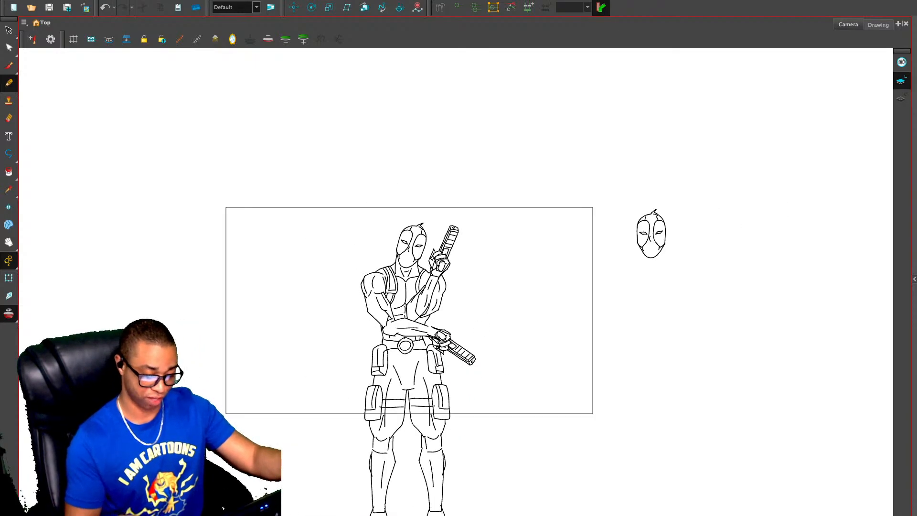
{"action": "left_click_drag", "start_coordinate": [557, 364], "coordinate": [491, 285]}
{"action": "key", "text": "alt+s"}
{"action": "mouse_move", "coordinate": [569, 126]}
{"action": "left_mouse_down"}
{"action": "mouse_move", "coordinate": [628, 123]}
{"action": "mouse_move", "coordinate": [567, 186]}
{"action": "left_mouse_up"}
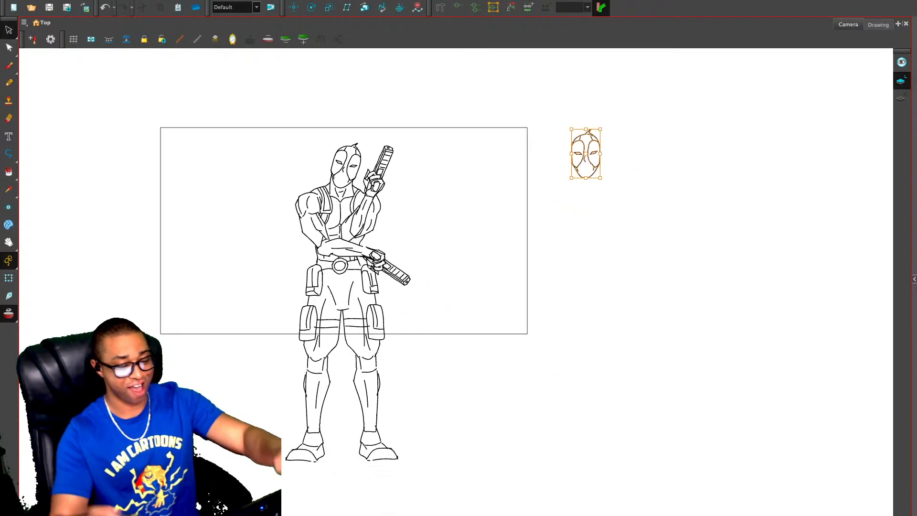
{"action": "key", "text": "Delete"}
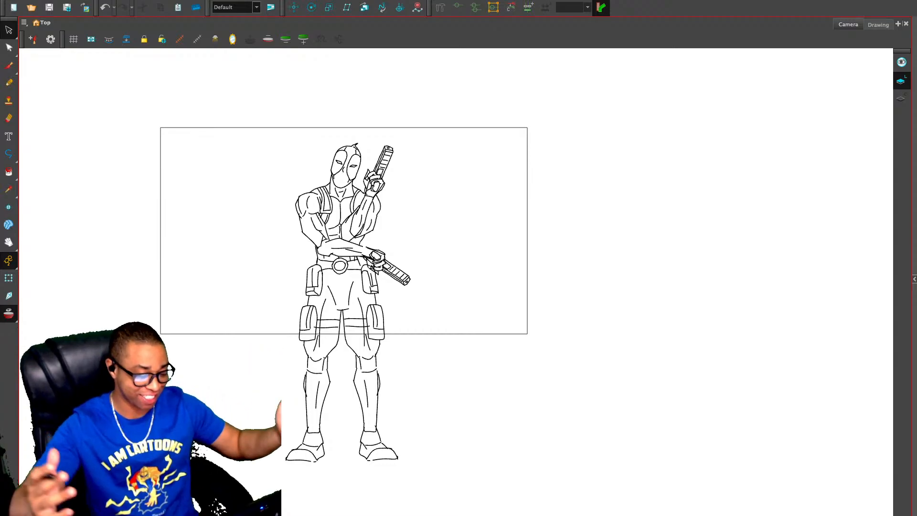
Delete the stray shoulder line segment beside the raised forearm's wrist
{"action": "key", "text": "2"}
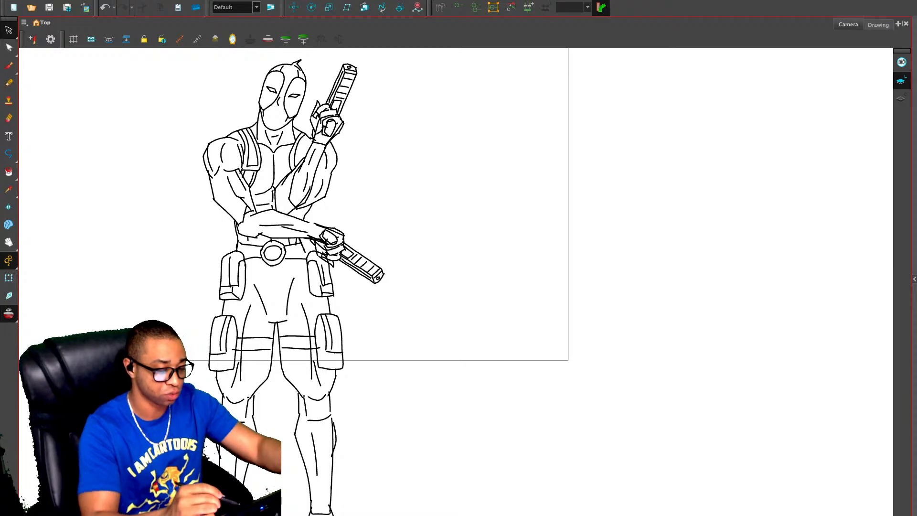
{"action": "key", "text": "2"}
{"action": "key", "text": "1"}
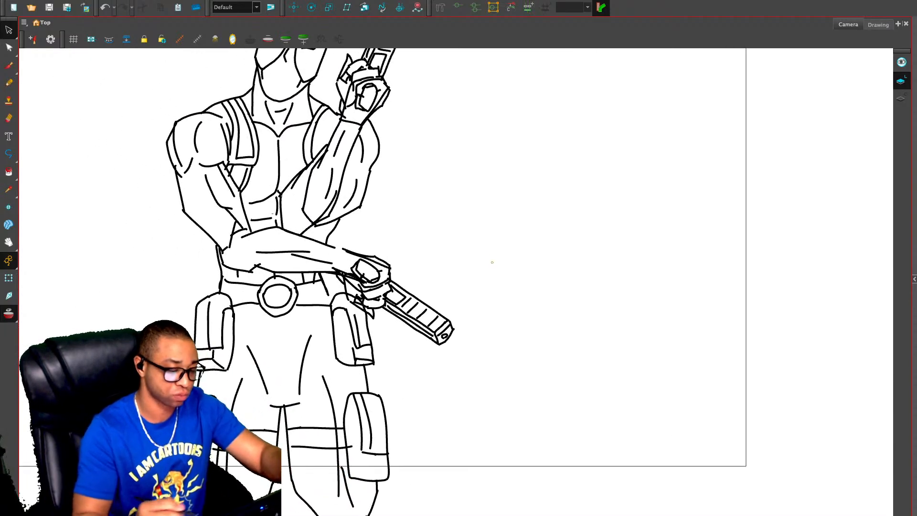
{"action": "key", "text": "alt+/"}
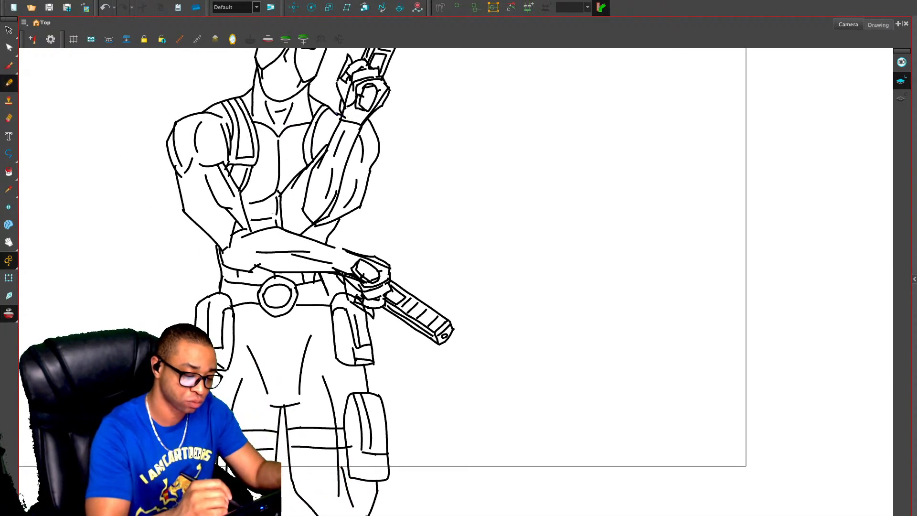
{"action": "key", "text": "alt+s"}
{"action": "left_click", "coordinate": [367, 85]}
{"action": "key", "text": "Escape"}
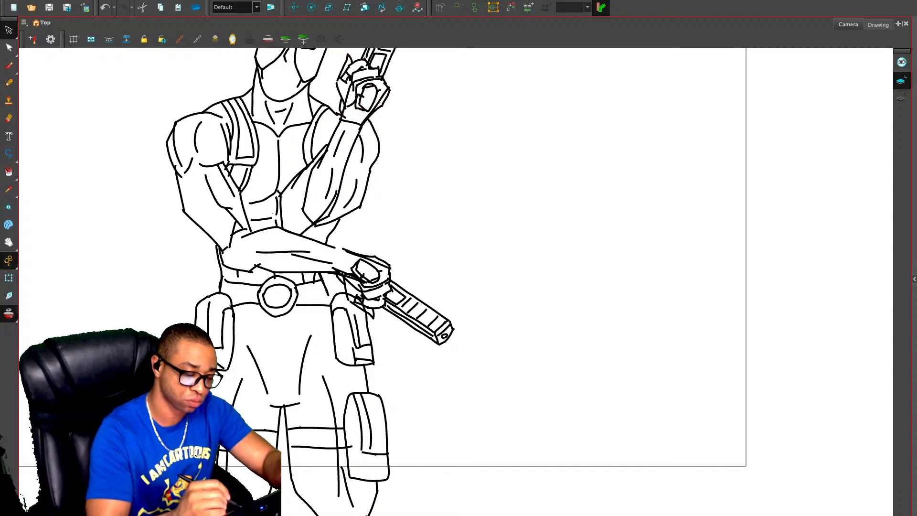
{"action": "left_click", "coordinate": [341, 115]}
{"action": "key", "text": "Delete"}
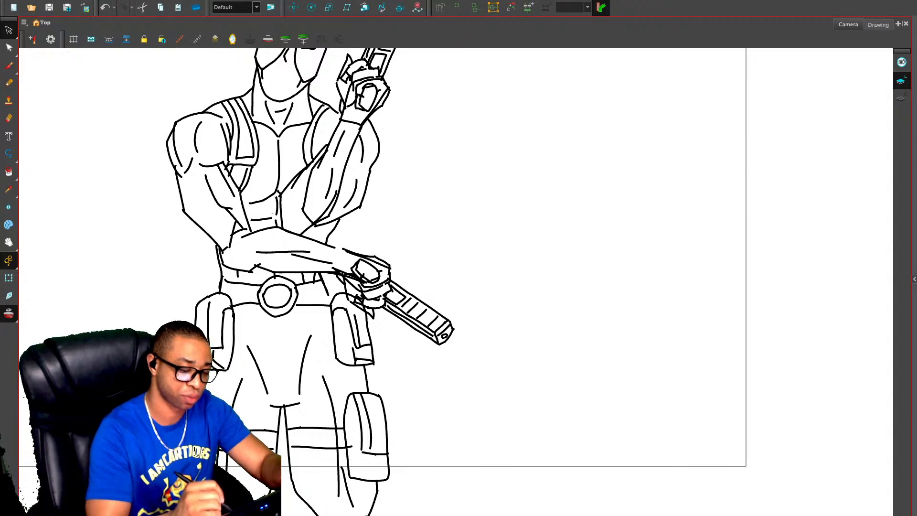
Add an inner line to the vest strap on the viewer's right, next to the raised forearm
{"action": "left_click", "coordinate": [379, 147]}
{"action": "key", "text": "Escape"}
{"action": "left_click_drag", "start_coordinate": [368, 119], "coordinate": [369, 123]}
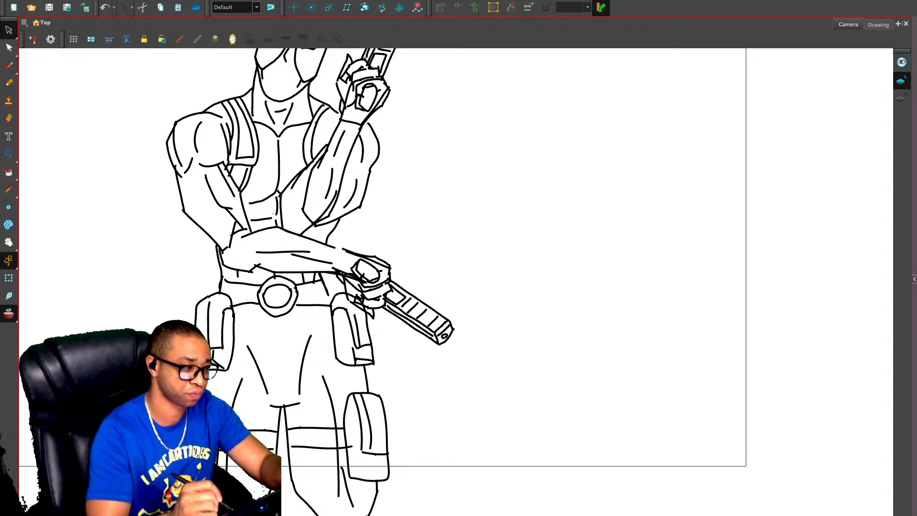
{"action": "key", "text": "alt+slash"}
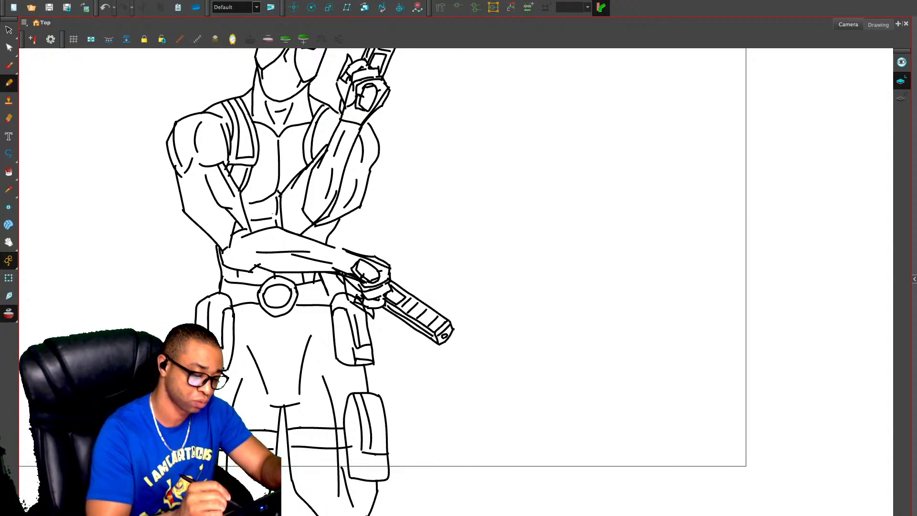
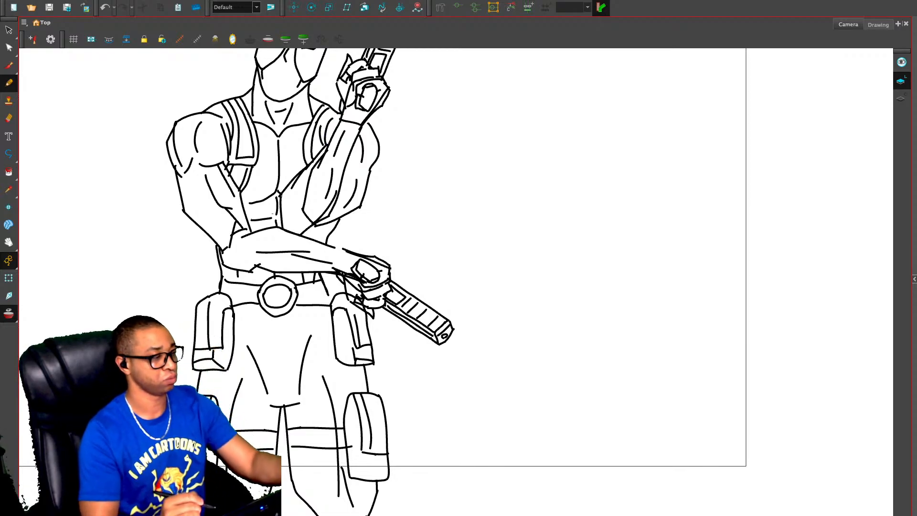
{"action": "key", "text": "1"}
{"action": "key", "text": "1"}
{"action": "key", "text": "alt+s"}
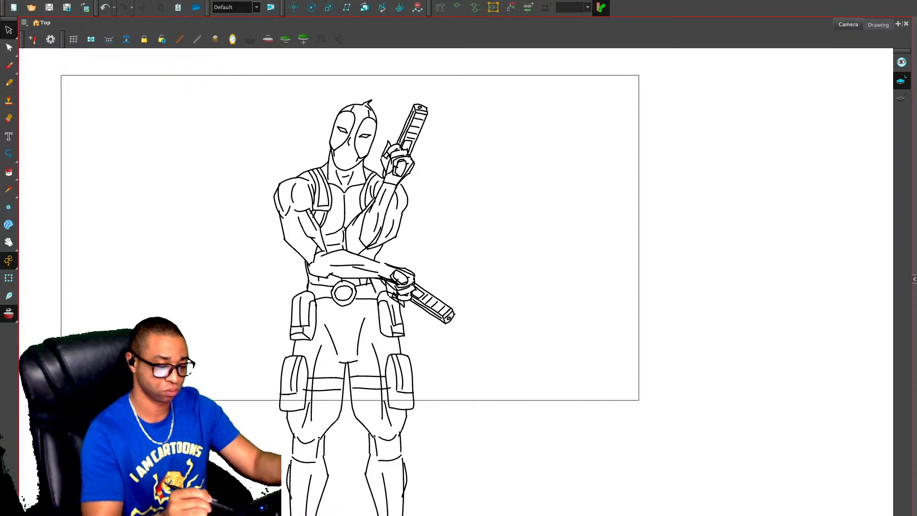
{"action": "key", "text": "ctrl+a"}
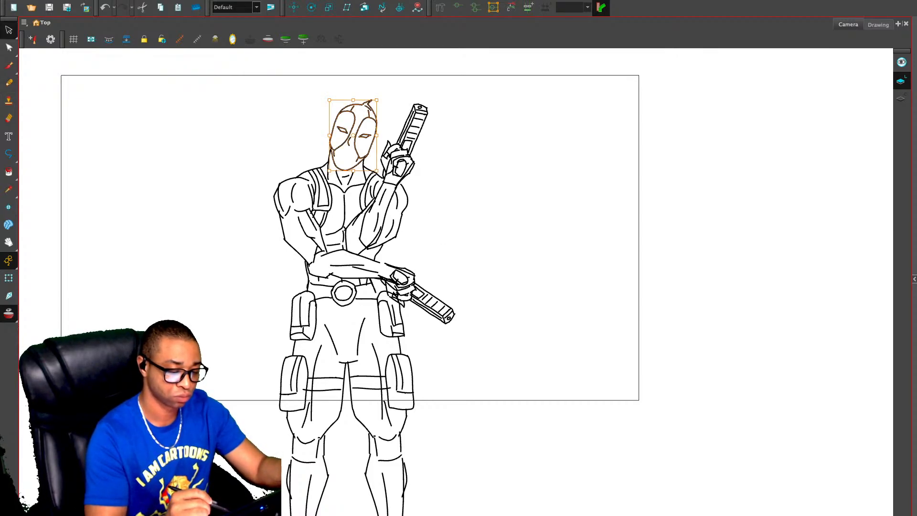
{"action": "key", "text": "Escape"}
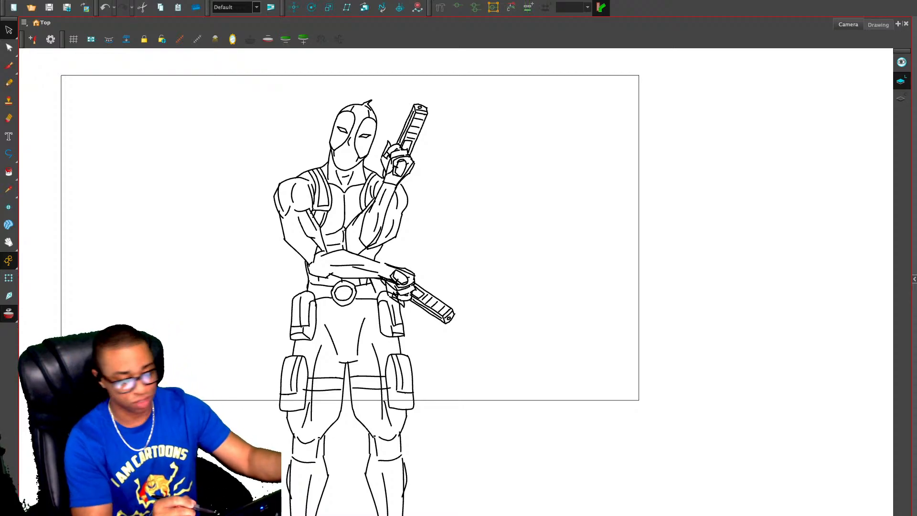
Narrow and shorten the mask's eye patch on the viewer's right, together with its lower seam mark, from its inner bottom corner
{"action": "key", "text": "2"}
{"action": "key", "text": "2"}
{"action": "left_click_drag", "start_coordinate": [275, 214], "coordinate": [342, 392]}
{"action": "key", "text": "ctrl+a"}
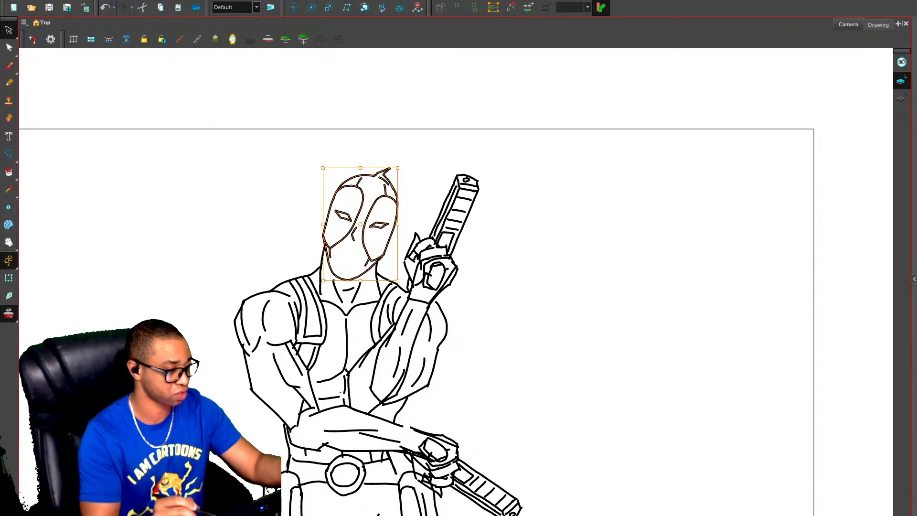
{"action": "key", "text": "Escape"}
{"action": "key", "text": "ctrl+a"}
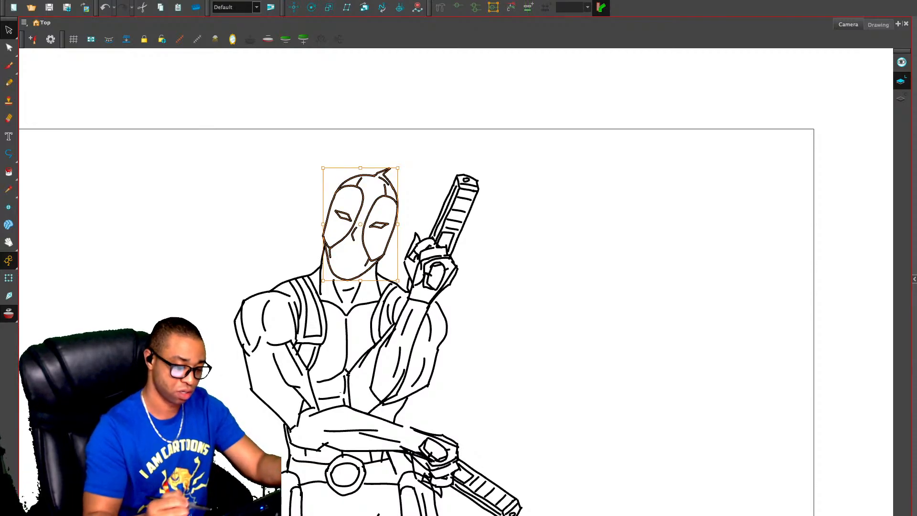
{"action": "key", "text": "Escape"}
{"action": "left_click", "coordinate": [365, 218]}
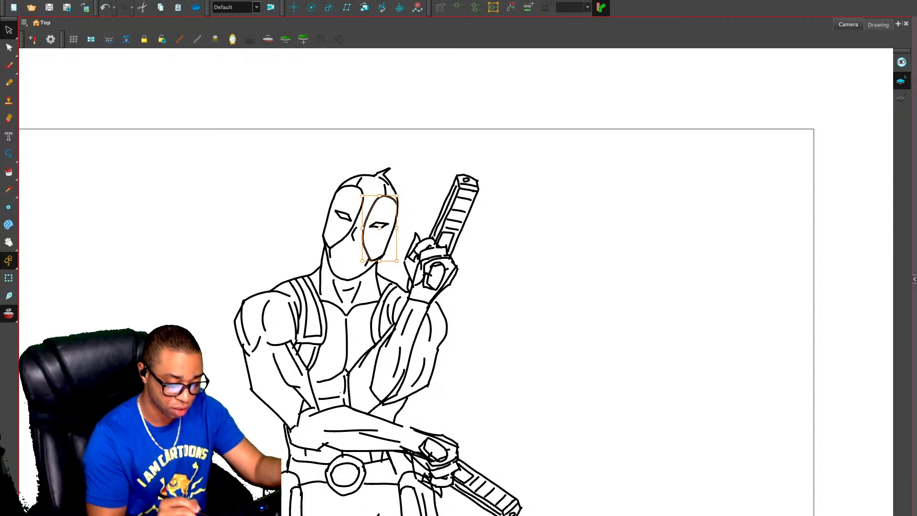
{"action": "key", "text": "Escape"}
{"action": "left_click", "coordinate": [365, 254]}
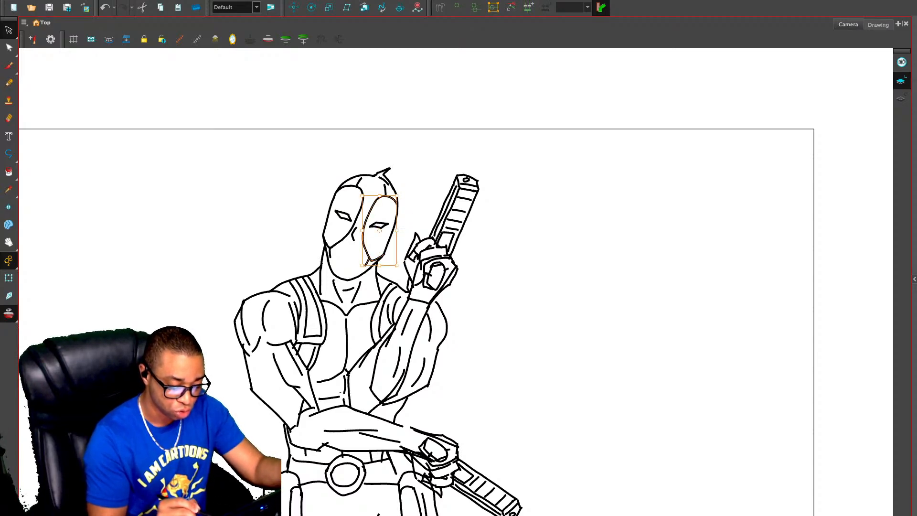
{"action": "left_click_drag", "start_coordinate": [362, 266], "coordinate": [367, 259]}
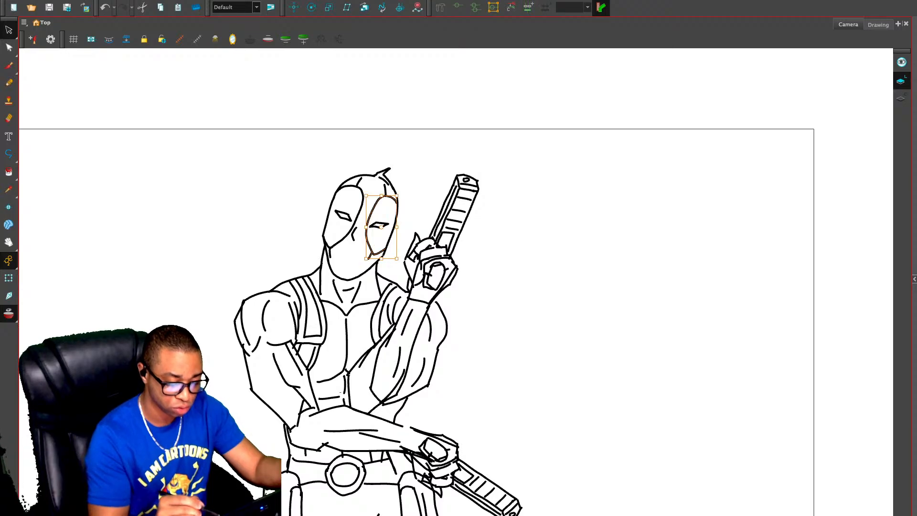
{"action": "key", "text": "Escape"}
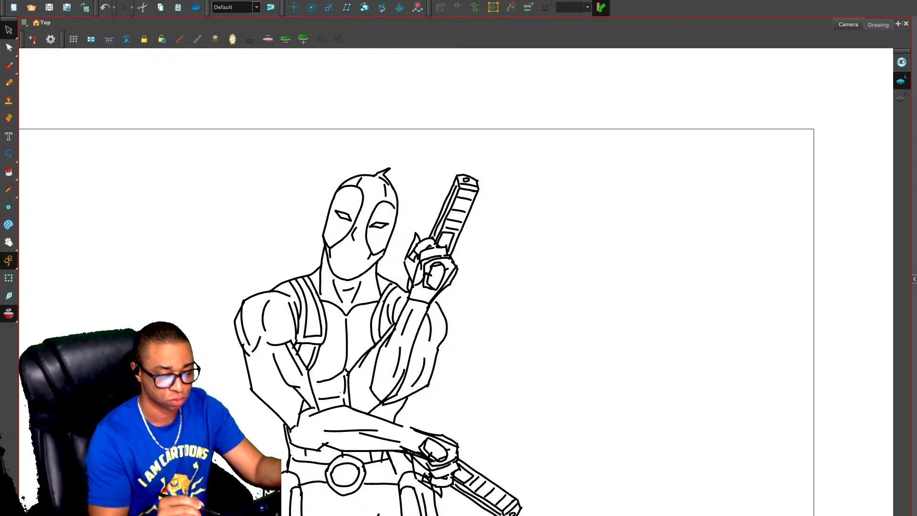
Lower the top of the eye patch on the viewer's right, extending the forehead seam down to meet it
{"action": "left_click", "coordinate": [386, 191]}
{"action": "left_click_drag", "start_coordinate": [386, 190], "coordinate": [386, 197]}
{"action": "key", "text": "Escape"}
{"action": "key", "text": "alt+slash"}
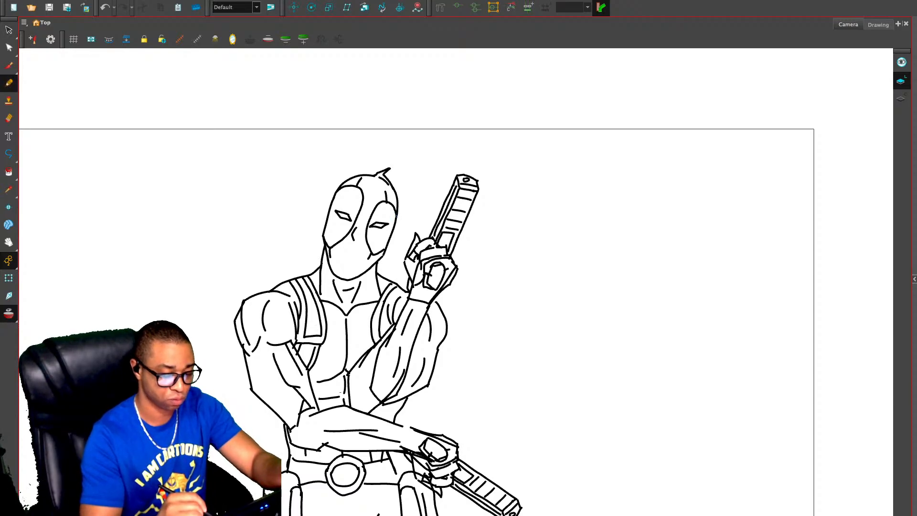
Resize the mask's eye patch on the viewer's left with its seam marks, raising its lower edge and lowering its top edge slightly
{"action": "key", "text": "alt+s"}
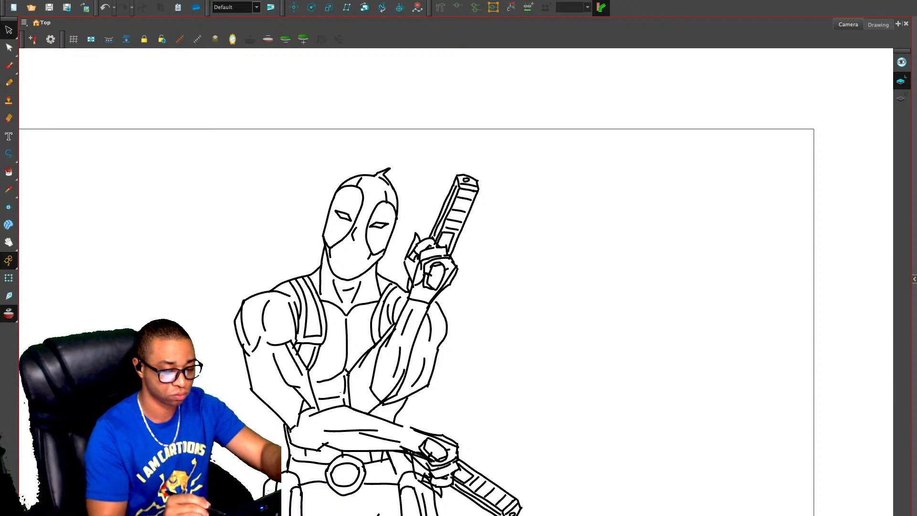
{"action": "left_click_drag", "start_coordinate": [359, 184], "coordinate": [361, 197]}
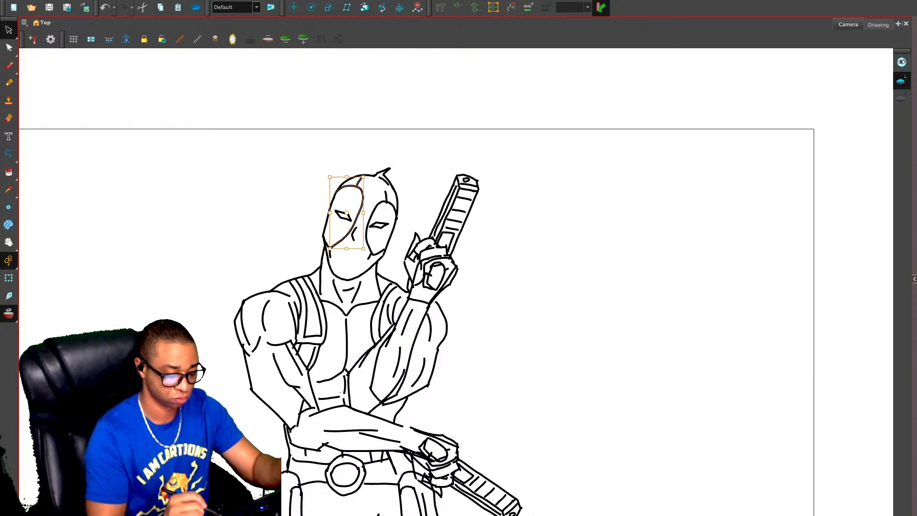
{"action": "mouse_move", "coordinate": [330, 259]}
{"action": "left_mouse_down"}
{"action": "mouse_move", "coordinate": [325, 239]}
{"action": "mouse_move", "coordinate": [343, 250]}
{"action": "mouse_move", "coordinate": [326, 248]}
{"action": "left_mouse_up"}
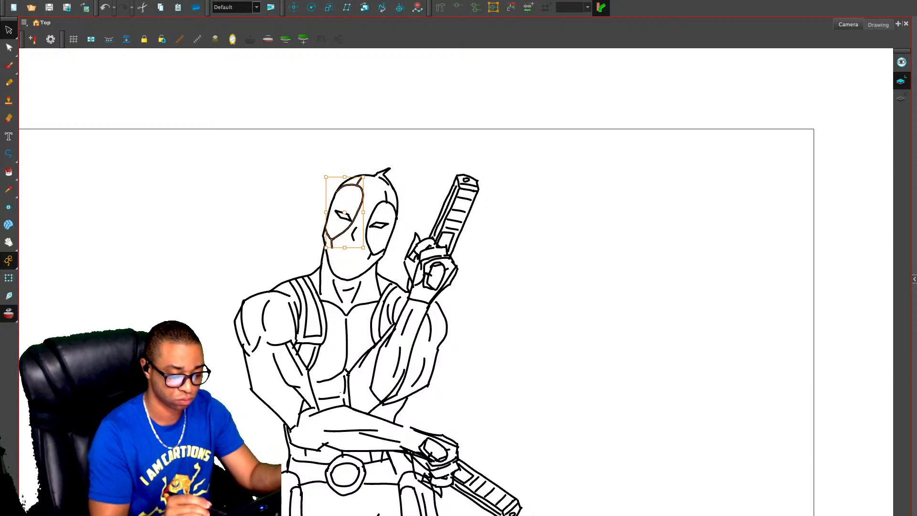
{"action": "left_click_drag", "start_coordinate": [363, 177], "coordinate": [361, 182]}
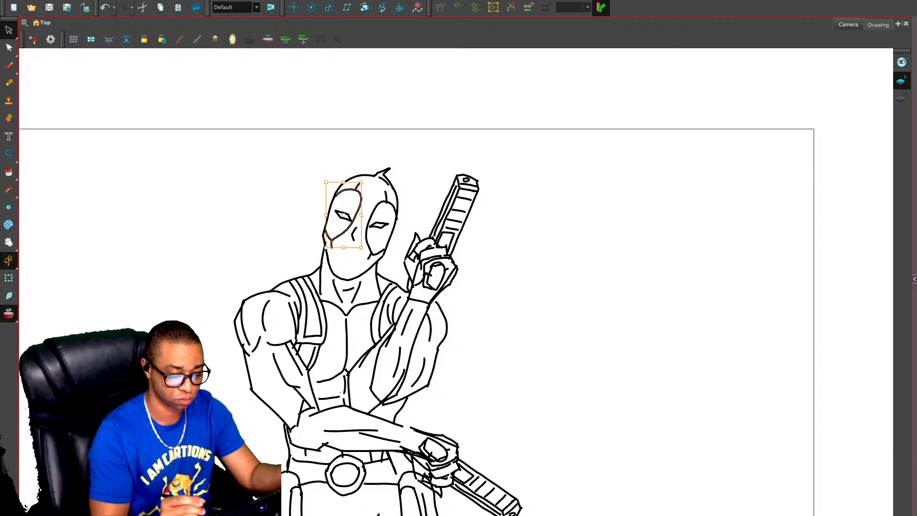
Deselect the eye patch and advance to the next empty drawing, using the finished pose as the onion-skin reference
{"action": "key", "text": "Escape"}
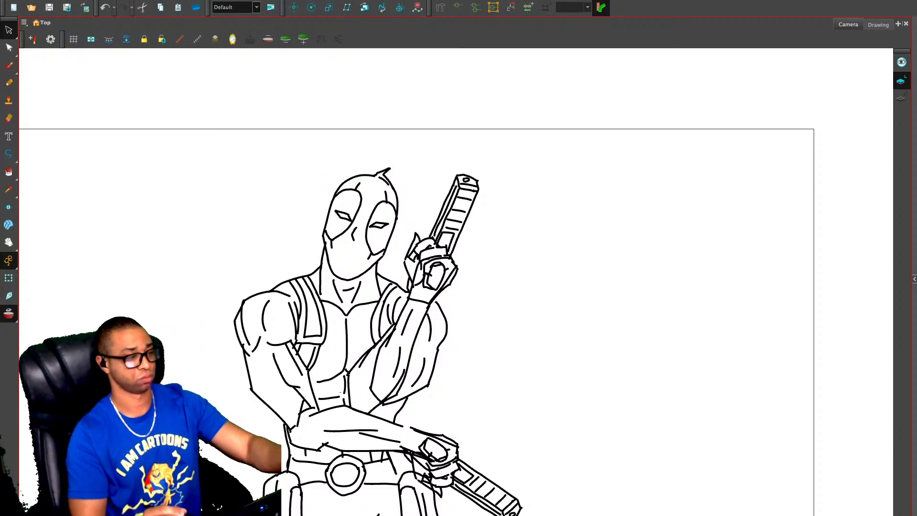
{"action": "key", "text": "alt+x"}
{"action": "key", "text": "1"}
{"action": "key", "text": "1"}
{"action": "key", "text": "1"}
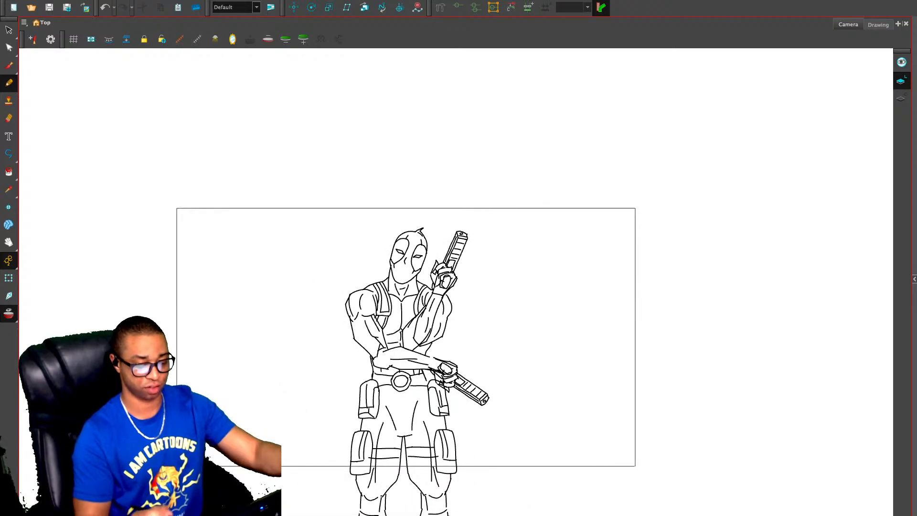
{"action": "left_click_drag", "start_coordinate": [534, 370], "coordinate": [511, 251]}
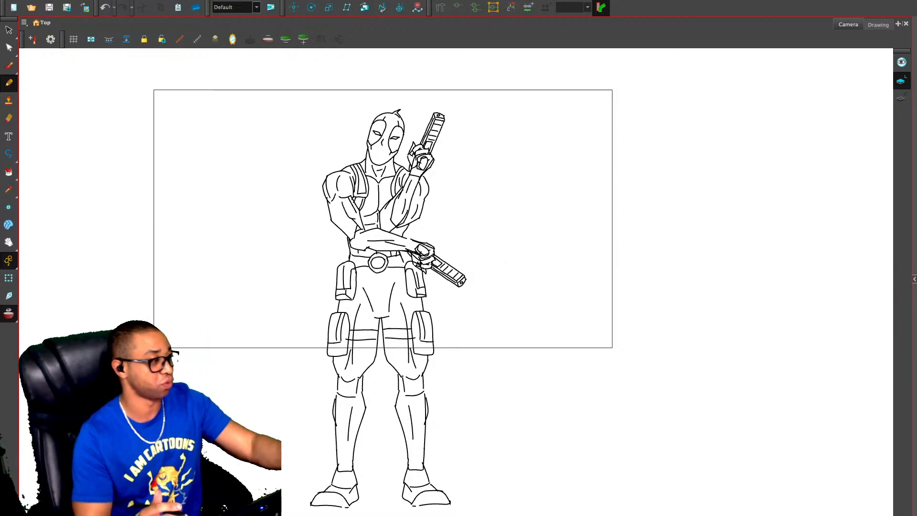
{"action": "key", "text": "period"}
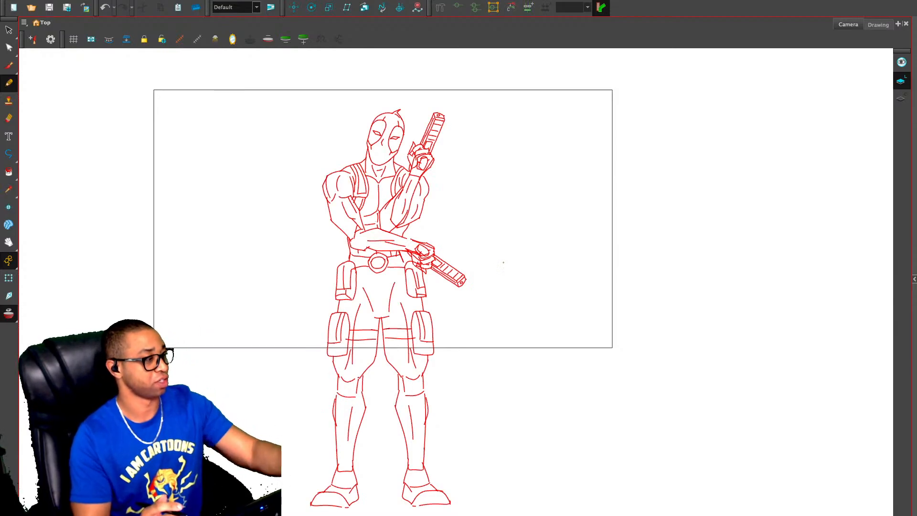
{"action": "scroll", "coordinate": [459, 292], "scroll_direction": "up", "scroll_amount": 3}
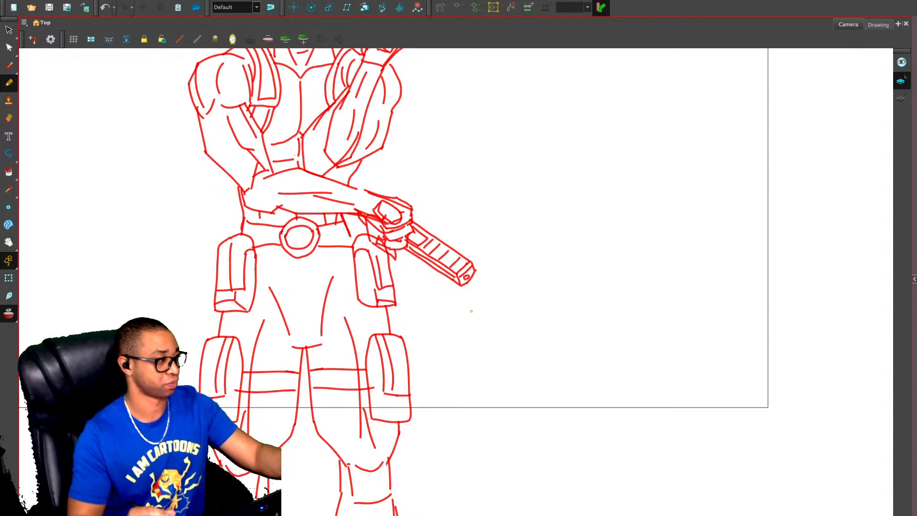
{"action": "left_click_drag", "start_coordinate": [444, 258], "coordinate": [462, 400]}
{"action": "left_click_drag", "start_coordinate": [438, 295], "coordinate": [455, 404]}
{"action": "key", "text": "2"}
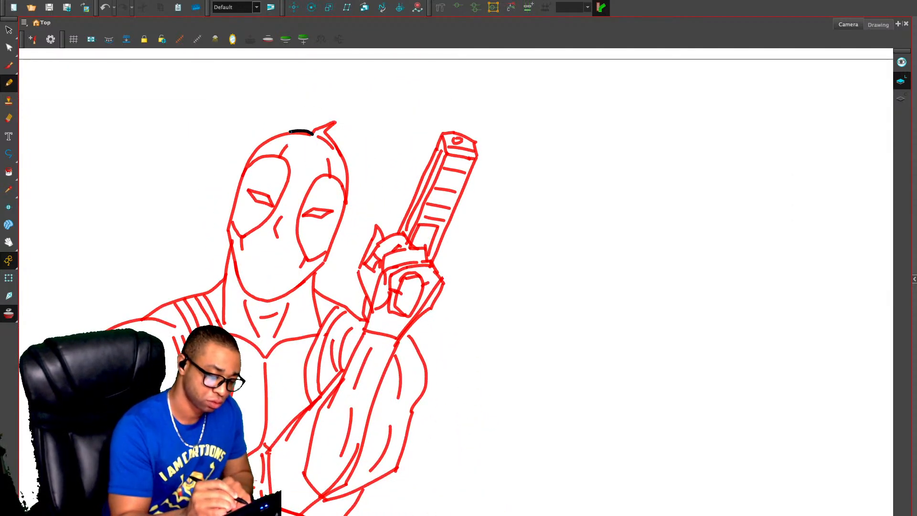
Undo the short stroke on the crown and trace the mask's outline, including its pointed tip, over the onion-skinned pose
{"action": "key", "text": "ctrl+z"}
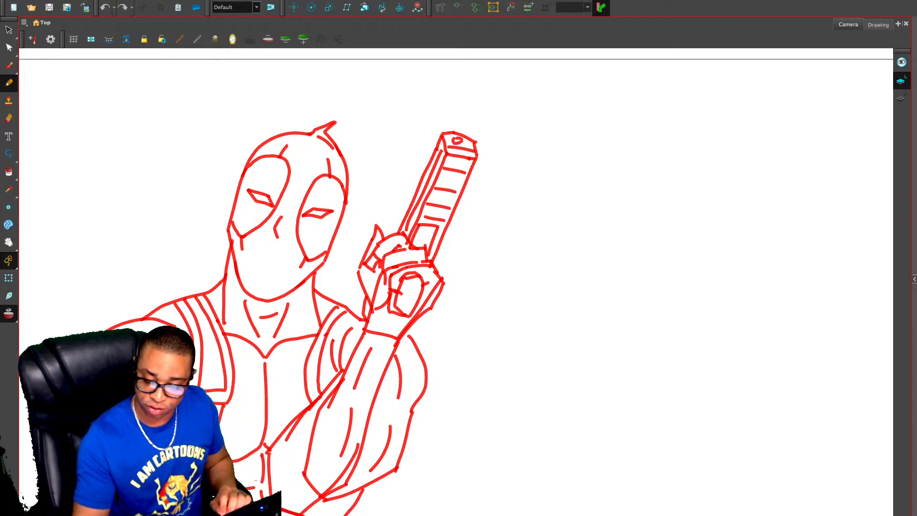
{"action": "left_click", "coordinate": [914, 279]}
{"action": "left_click", "coordinate": [870, 173]}
{"action": "left_click", "coordinate": [821, 279]}
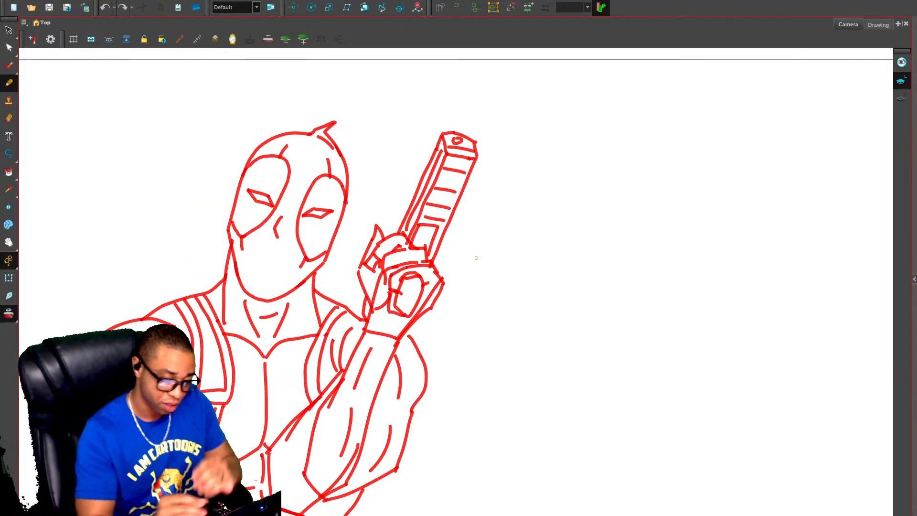
{"action": "mouse_move", "coordinate": [313, 133]}
{"action": "left_mouse_down"}
{"action": "mouse_move", "coordinate": [289, 130]}
{"action": "mouse_move", "coordinate": [253, 151]}
{"action": "mouse_move", "coordinate": [239, 174]}
{"action": "mouse_move", "coordinate": [229, 244]}
{"action": "mouse_move", "coordinate": [243, 293]}
{"action": "mouse_move", "coordinate": [262, 299]}
{"action": "left_mouse_up"}
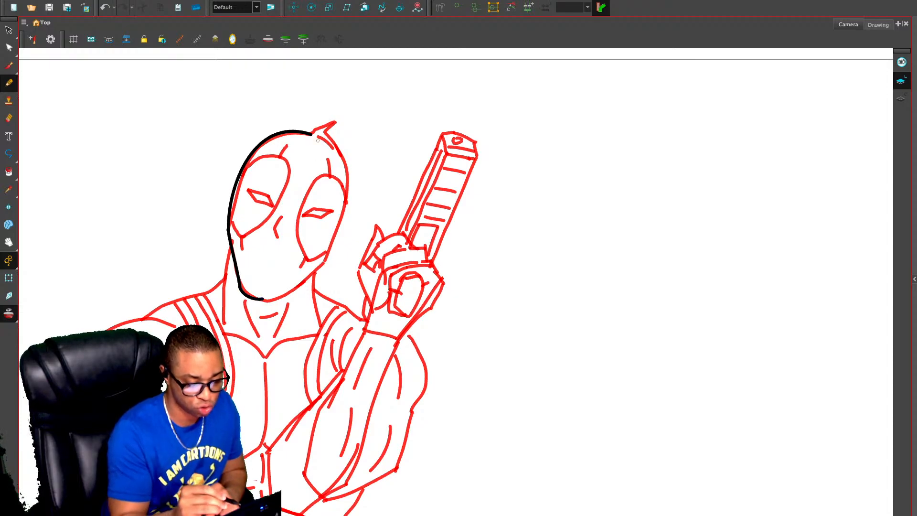
{"action": "mouse_move", "coordinate": [316, 137]}
{"action": "left_mouse_down"}
{"action": "mouse_move", "coordinate": [334, 149]}
{"action": "mouse_move", "coordinate": [315, 128]}
{"action": "mouse_move", "coordinate": [336, 122]}
{"action": "mouse_move", "coordinate": [328, 136]}
{"action": "mouse_move", "coordinate": [344, 168]}
{"action": "mouse_move", "coordinate": [341, 223]}
{"action": "mouse_move", "coordinate": [322, 262]}
{"action": "mouse_move", "coordinate": [271, 300]}
{"action": "left_mouse_up"}
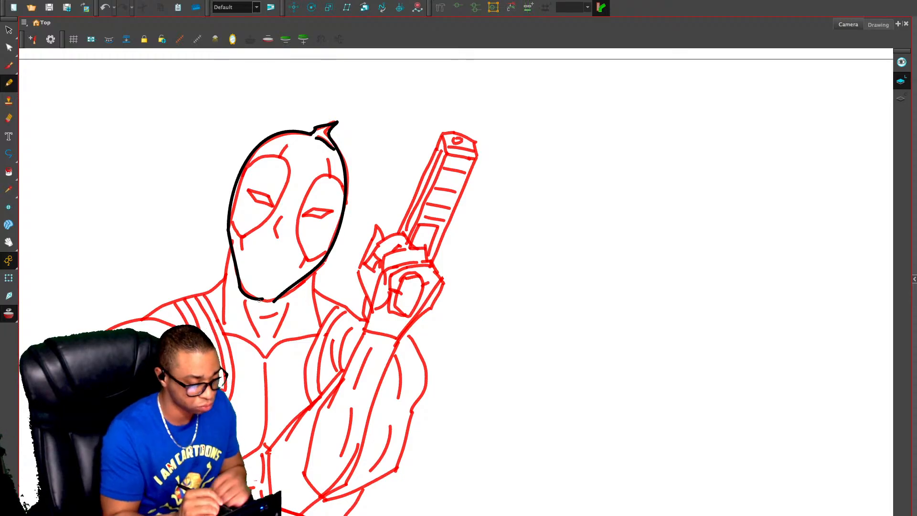
Delete the chin segment of the mask outline and redraw it as one curve closing the jaw
{"action": "key", "text": "alt+s"}
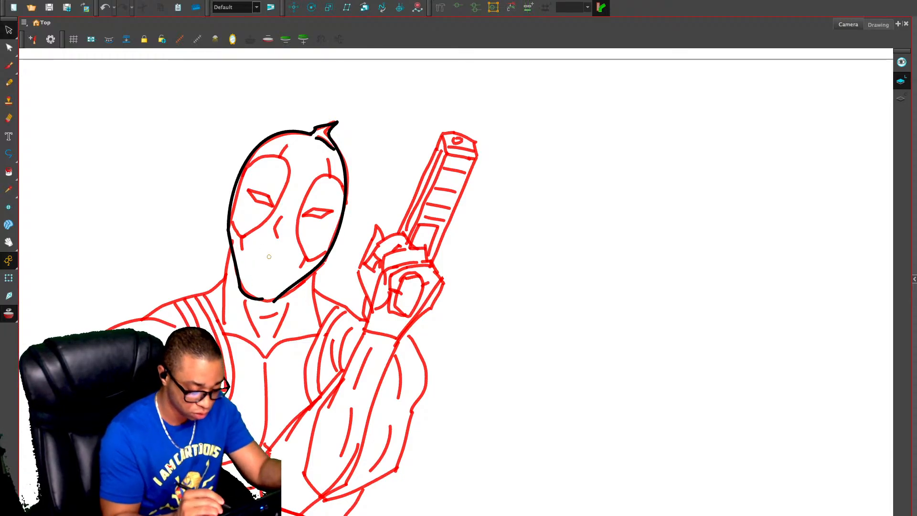
{"action": "left_click", "coordinate": [249, 296]}
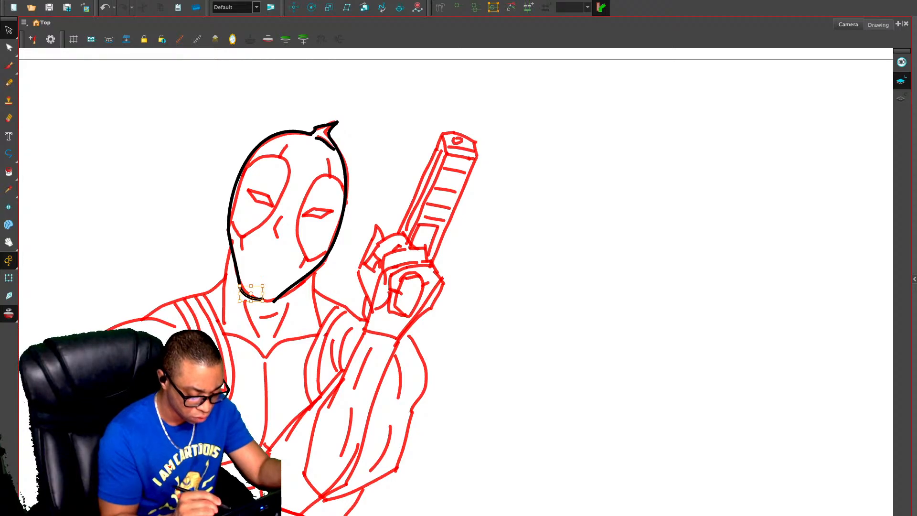
{"action": "key", "text": "Delete"}
{"action": "key", "text": "alt+slash"}
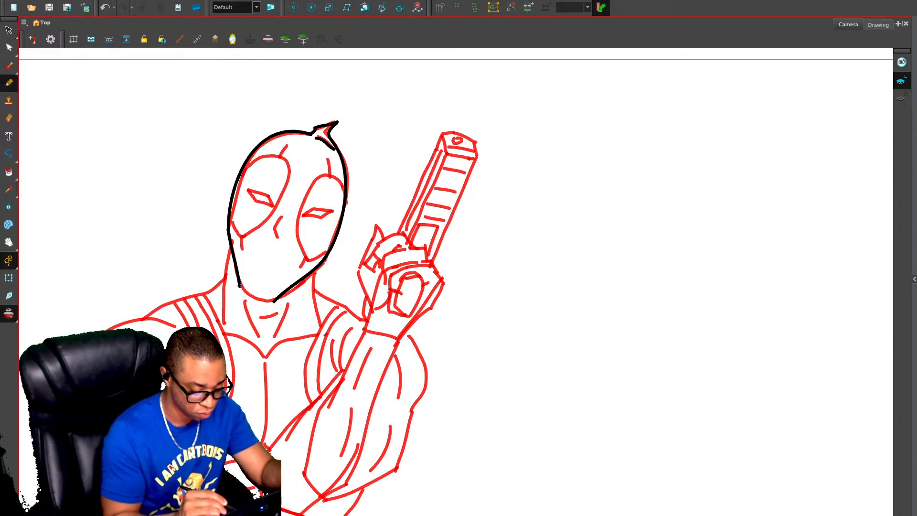
{"action": "left_click_drag", "start_coordinate": [239, 287], "coordinate": [275, 302]}
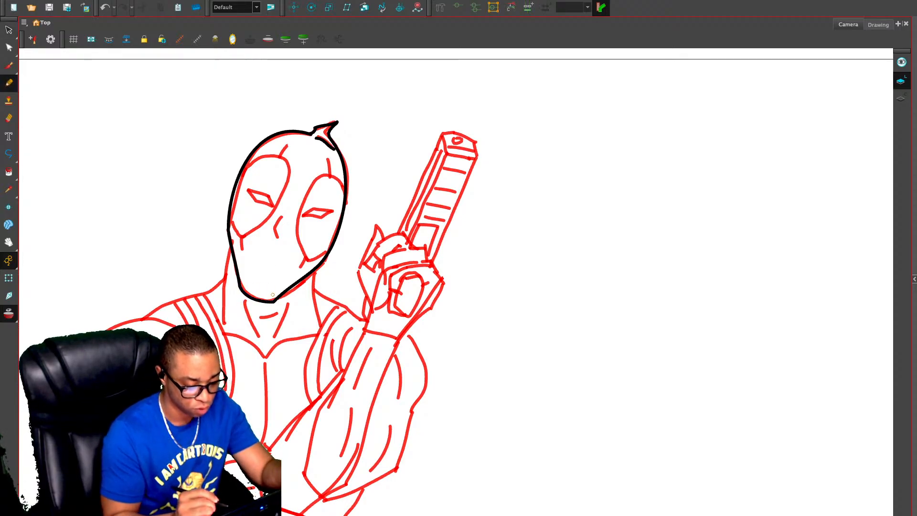
Trace the mask's two eye patches and draw a narrowed, curved eye inside each one
{"action": "mouse_move", "coordinate": [229, 222]}
{"action": "left_mouse_down"}
{"action": "mouse_move", "coordinate": [233, 233]}
{"action": "mouse_move", "coordinate": [251, 231]}
{"action": "mouse_move", "coordinate": [277, 200]}
{"action": "mouse_move", "coordinate": [285, 165]}
{"action": "mouse_move", "coordinate": [272, 156]}
{"action": "mouse_move", "coordinate": [238, 175]}
{"action": "left_mouse_up"}
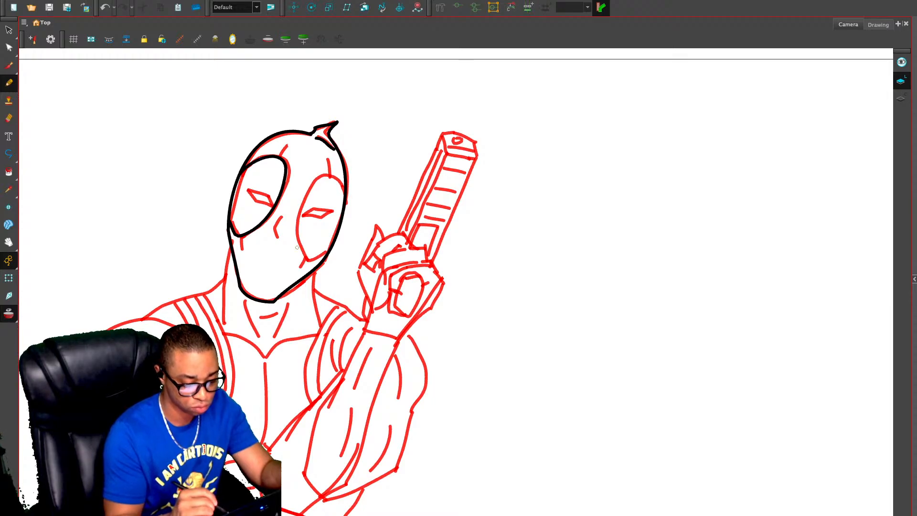
{"action": "mouse_move", "coordinate": [328, 252]}
{"action": "left_mouse_down"}
{"action": "mouse_move", "coordinate": [315, 262]}
{"action": "mouse_move", "coordinate": [302, 254]}
{"action": "mouse_move", "coordinate": [297, 224]}
{"action": "mouse_move", "coordinate": [310, 185]}
{"action": "mouse_move", "coordinate": [332, 176]}
{"action": "mouse_move", "coordinate": [344, 189]}
{"action": "left_mouse_up"}
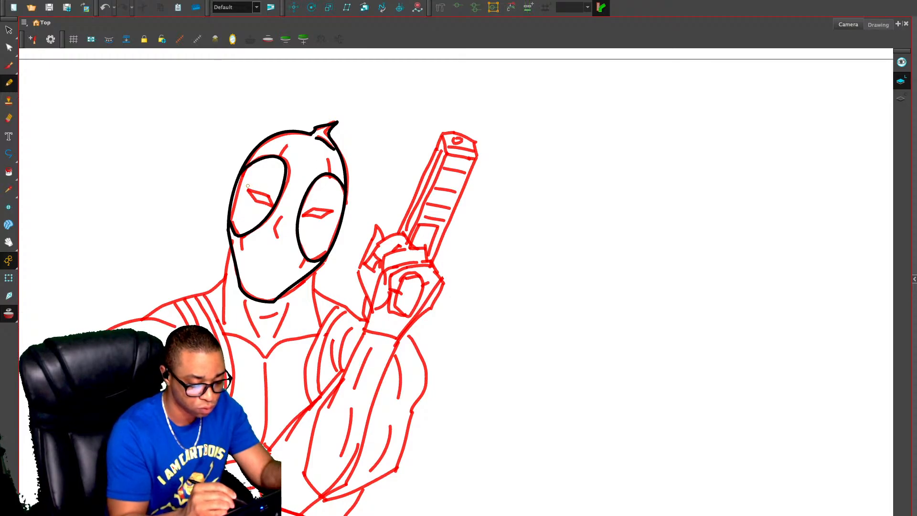
{"action": "mouse_move", "coordinate": [246, 183]}
{"action": "left_mouse_down"}
{"action": "mouse_move", "coordinate": [269, 207]}
{"action": "mouse_move", "coordinate": [249, 189]}
{"action": "left_mouse_up"}
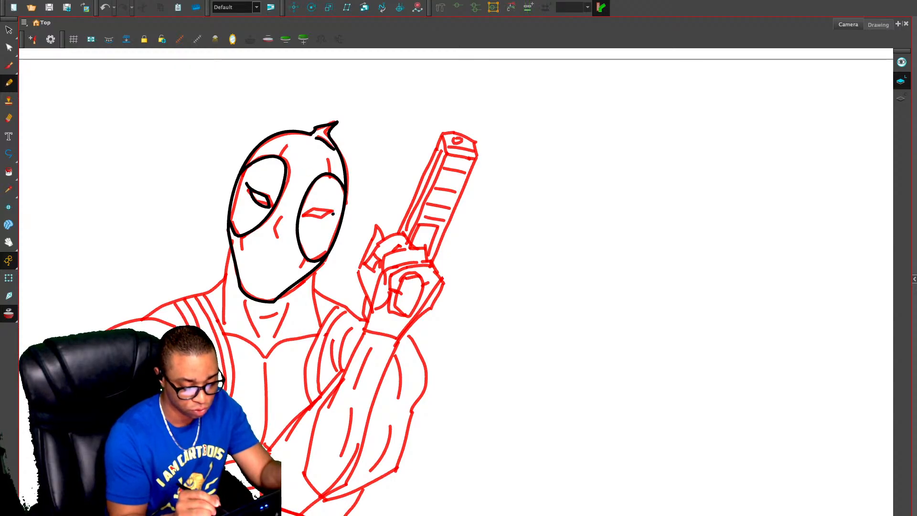
{"action": "mouse_move", "coordinate": [333, 214]}
{"action": "left_mouse_down"}
{"action": "mouse_move", "coordinate": [304, 215]}
{"action": "mouse_move", "coordinate": [320, 223]}
{"action": "mouse_move", "coordinate": [334, 214]}
{"action": "left_mouse_up"}
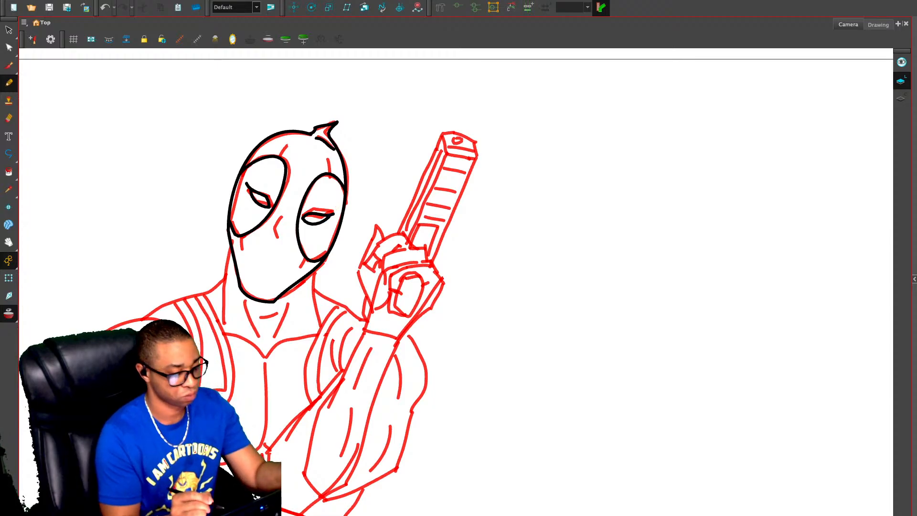
Draw angry brow-furrow lines between the eyes and check them with the onion skin off
{"action": "key", "text": "shift+l"}
{"action": "key", "text": "shift+l"}
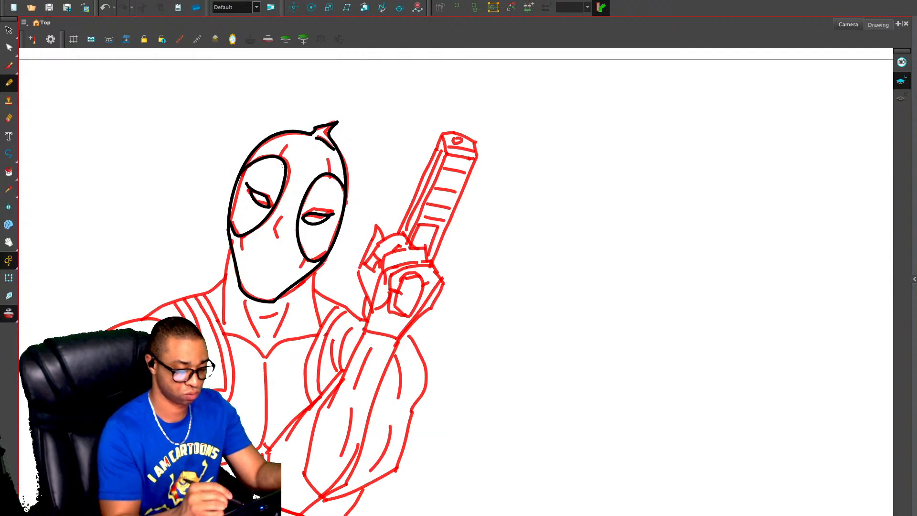
{"action": "mouse_move", "coordinate": [289, 190]}
{"action": "left_mouse_down"}
{"action": "mouse_move", "coordinate": [281, 203]}
{"action": "mouse_move", "coordinate": [268, 192]}
{"action": "mouse_move", "coordinate": [308, 208]}
{"action": "left_mouse_up"}
{"action": "key", "text": "shift+l"}
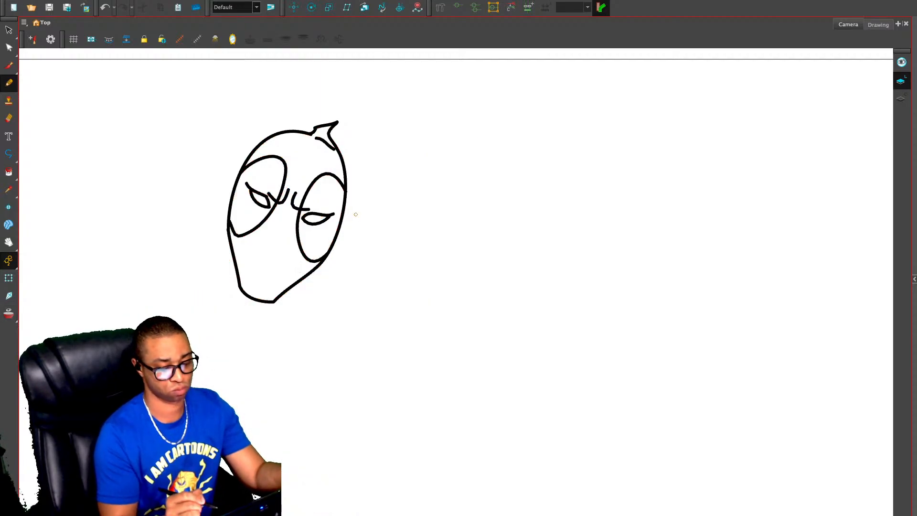
{"action": "key", "text": "shift+l"}
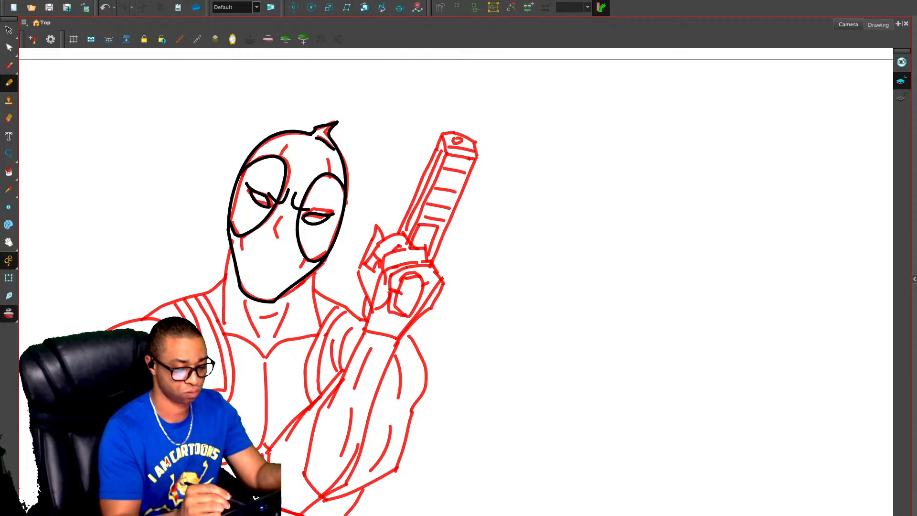
Draw the mask's seam marks above and below both eye patches
{"action": "left_click_drag", "start_coordinate": [279, 158], "coordinate": [294, 145]}
{"action": "left_click_drag", "start_coordinate": [237, 235], "coordinate": [240, 262]}
{"action": "left_click_drag", "start_coordinate": [310, 259], "coordinate": [294, 271]}
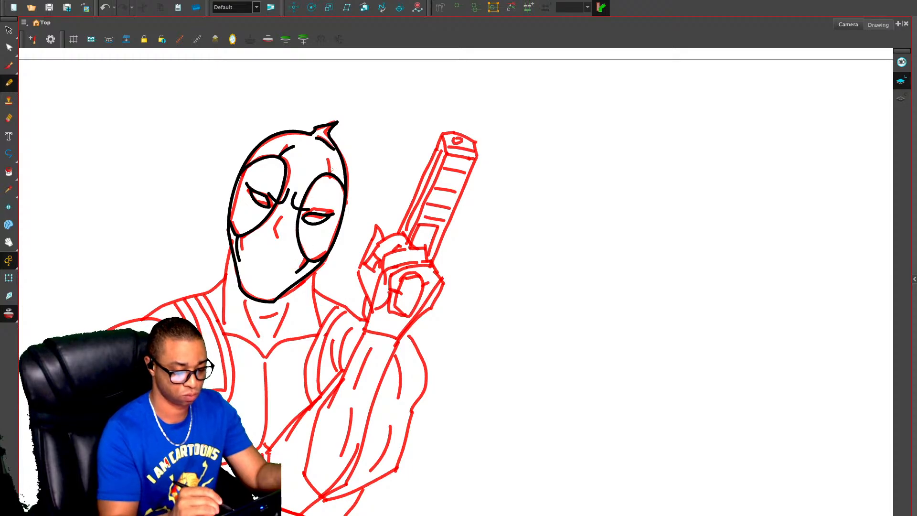
{"action": "left_click_drag", "start_coordinate": [331, 173], "coordinate": [327, 154]}
Redraw the forehead seam marks above both eye patches and add a short curved nose line between the patches
{"action": "key", "text": "alt+o"}
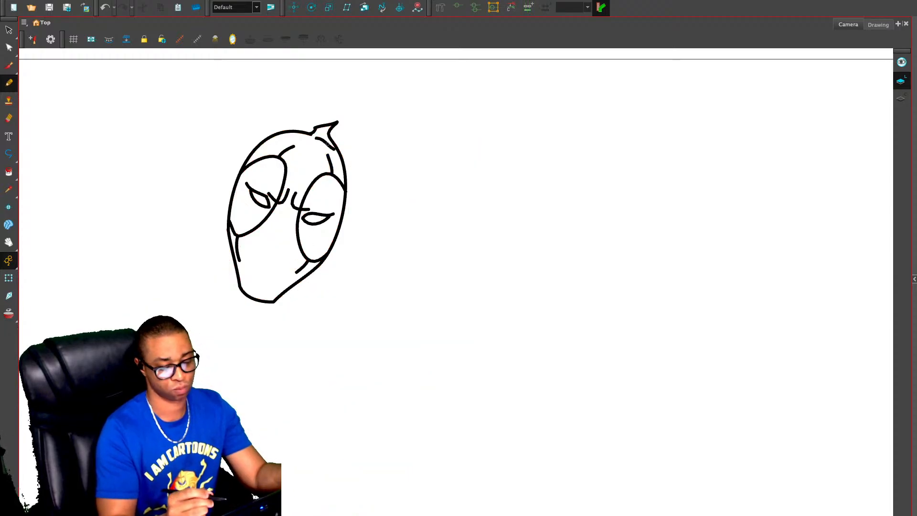
{"action": "key", "text": "alt+s"}
{"action": "key", "text": "ctrl+z"}
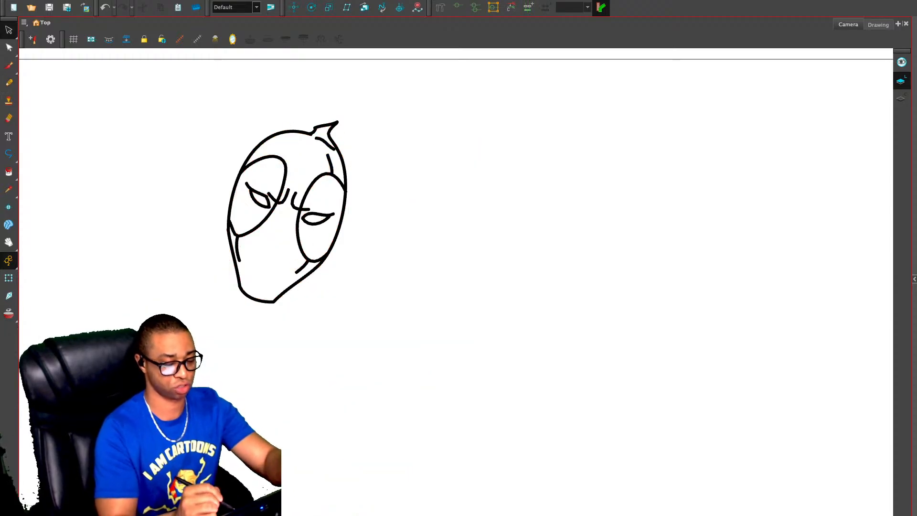
{"action": "key", "text": "alt+x"}
{"action": "mouse_move", "coordinate": [275, 155]}
{"action": "left_mouse_down"}
{"action": "mouse_move", "coordinate": [288, 141]}
{"action": "mouse_move", "coordinate": [331, 175]}
{"action": "left_mouse_up"}
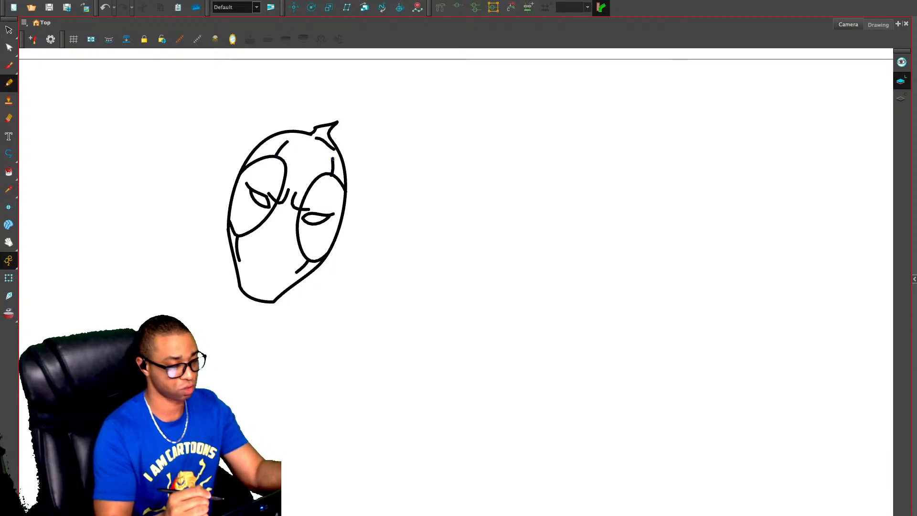
{"action": "key", "text": "alt+o"}
{"action": "key", "text": "alt+o"}
{"action": "left_click_drag", "start_coordinate": [282, 217], "coordinate": [276, 238]}
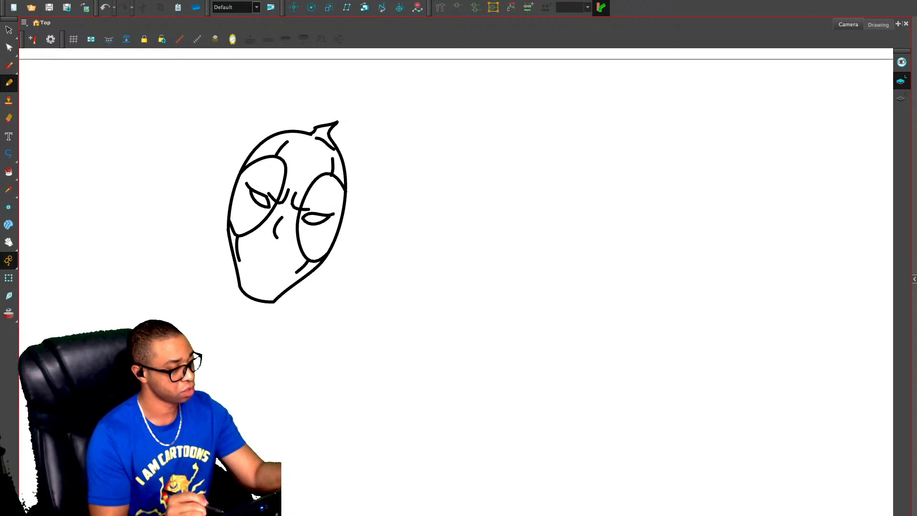
Turn the onion skin back on and trace both sides of the neck, the throat muscles and the small throat curve
{"action": "key", "text": "alt+o"}
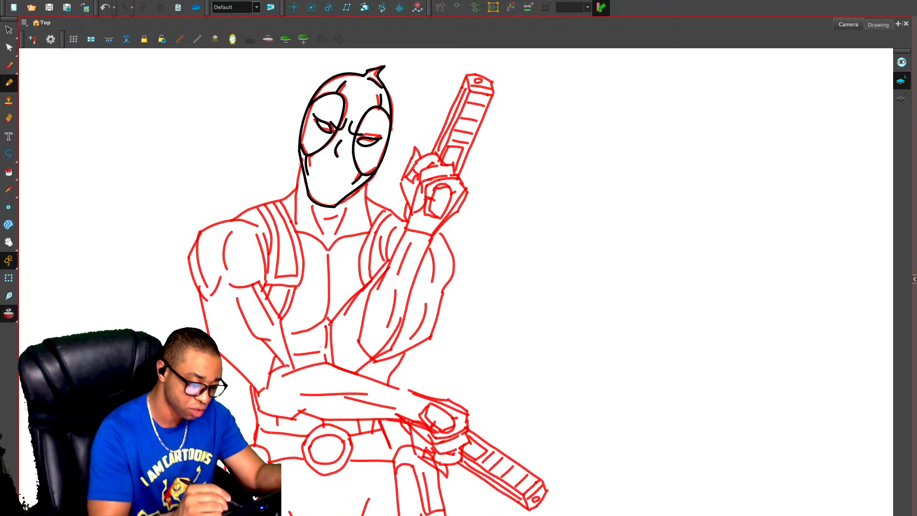
{"action": "left_click_drag", "start_coordinate": [301, 159], "coordinate": [297, 223]}
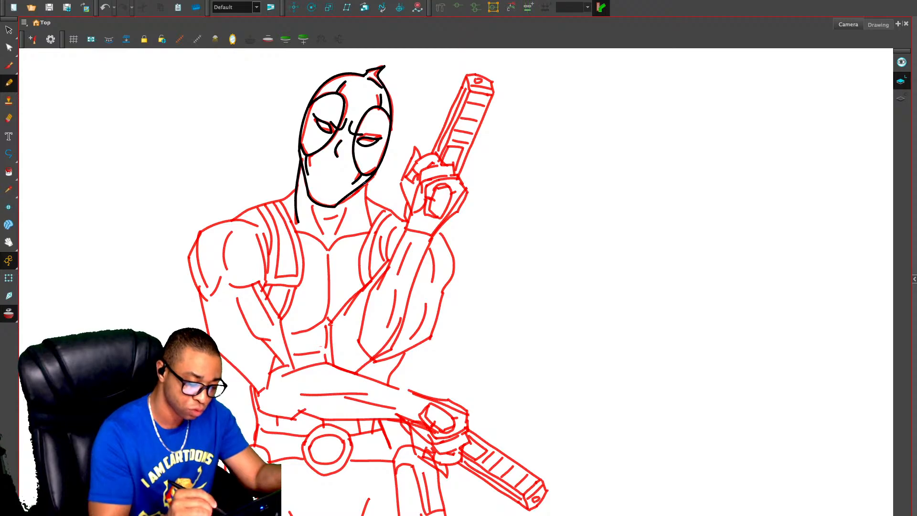
{"action": "mouse_move", "coordinate": [367, 184]}
{"action": "left_mouse_down"}
{"action": "mouse_move", "coordinate": [368, 215]}
{"action": "mouse_move", "coordinate": [342, 228]}
{"action": "left_mouse_up"}
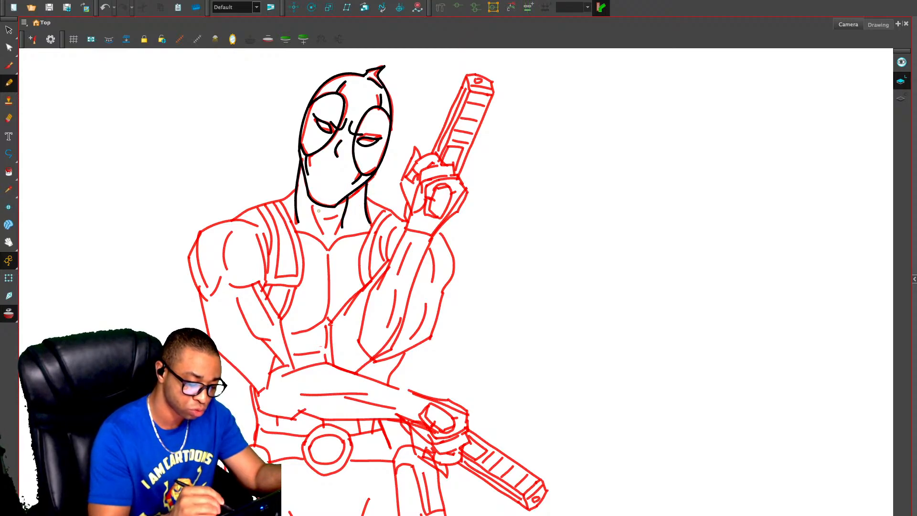
{"action": "mouse_move", "coordinate": [311, 198]}
{"action": "left_mouse_down"}
{"action": "mouse_move", "coordinate": [318, 233]}
{"action": "mouse_move", "coordinate": [331, 217]}
{"action": "left_mouse_up"}
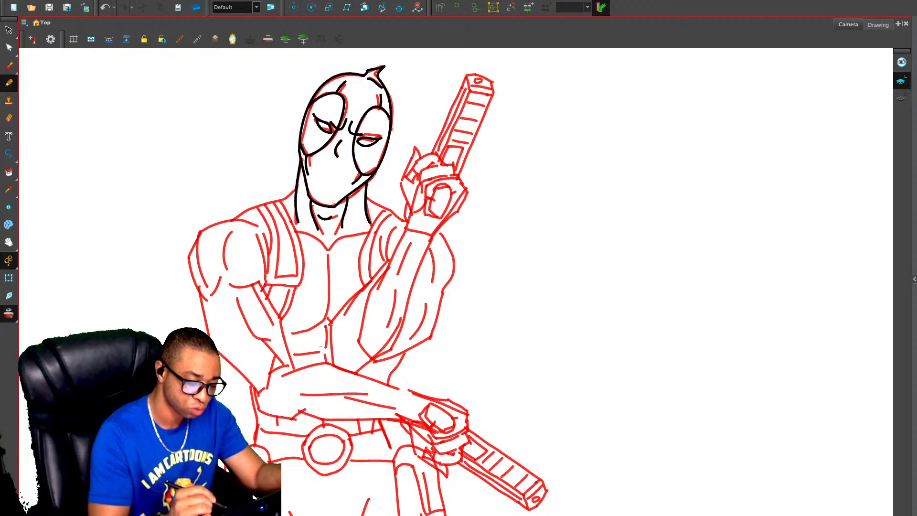
{"action": "key", "text": "."}
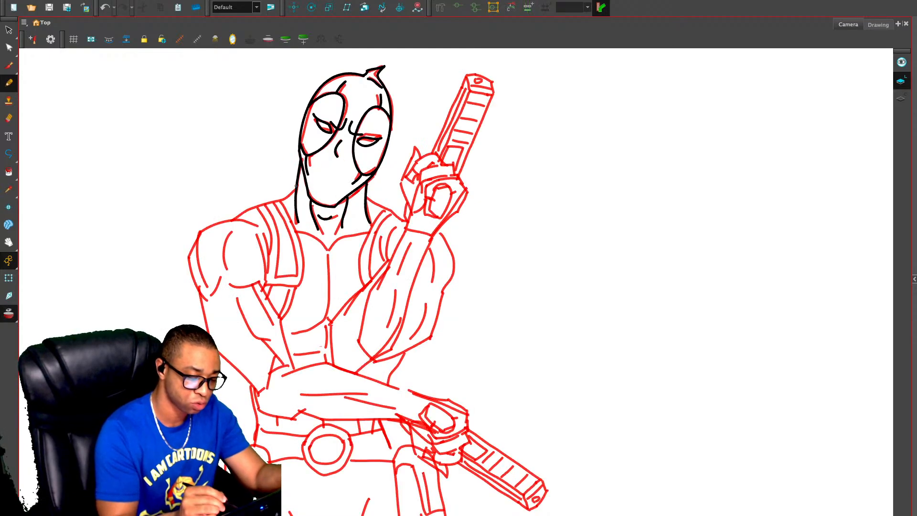
Trace the slope from neck to shoulder and the edges of the vest strap on the viewer's left
{"action": "left_click_drag", "start_coordinate": [296, 185], "coordinate": [232, 220]}
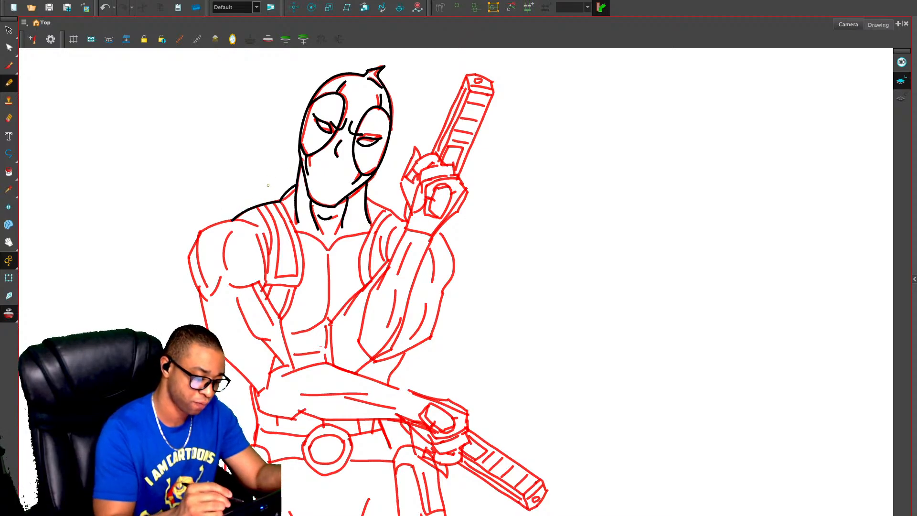
{"action": "mouse_move", "coordinate": [257, 206]}
{"action": "left_mouse_down"}
{"action": "mouse_move", "coordinate": [281, 200]}
{"action": "mouse_move", "coordinate": [302, 265]}
{"action": "mouse_move", "coordinate": [297, 287]}
{"action": "mouse_move", "coordinate": [265, 284]}
{"action": "left_mouse_up"}
{"action": "left_click_drag", "start_coordinate": [263, 230], "coordinate": [265, 285]}
Draw the rounded shoulder muscle's outer and inner contours on the viewer's left and check them without the onion skin
{"action": "mouse_move", "coordinate": [267, 271]}
{"action": "left_mouse_down"}
{"action": "mouse_move", "coordinate": [263, 211]}
{"action": "mouse_move", "coordinate": [246, 224]}
{"action": "mouse_move", "coordinate": [213, 222]}
{"action": "mouse_move", "coordinate": [199, 234]}
{"action": "mouse_move", "coordinate": [208, 285]}
{"action": "left_mouse_up"}
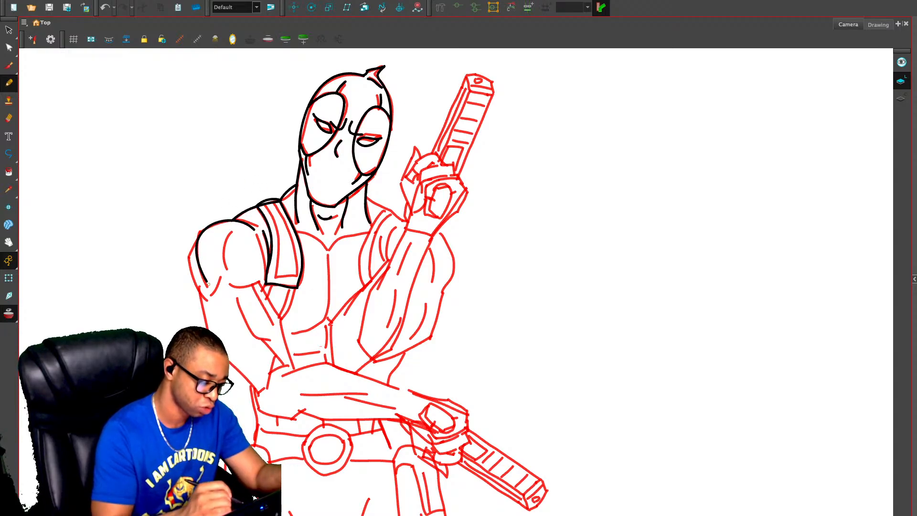
{"action": "left_click_drag", "start_coordinate": [235, 221], "coordinate": [230, 269]}
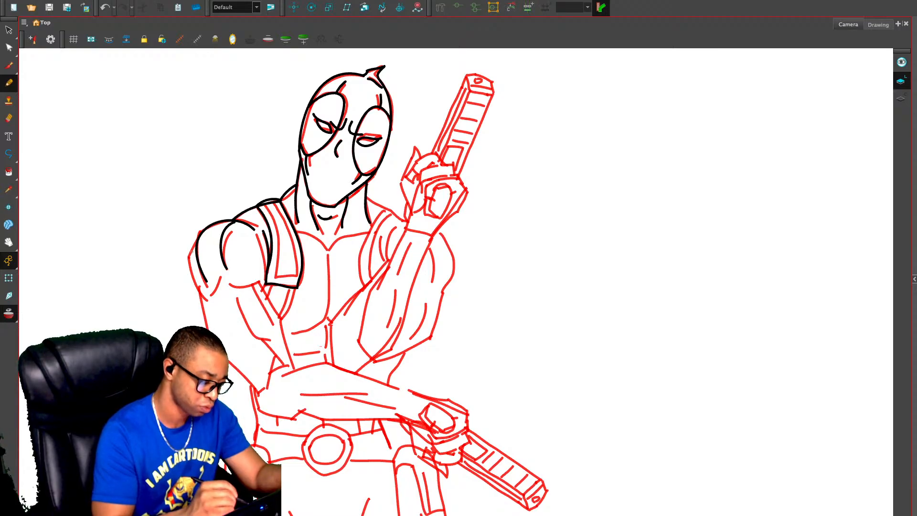
{"action": "mouse_move", "coordinate": [196, 243]}
{"action": "left_mouse_down"}
{"action": "mouse_move", "coordinate": [205, 300]}
{"action": "mouse_move", "coordinate": [191, 274]}
{"action": "left_mouse_up"}
{"action": "key", "text": "alt+o"}
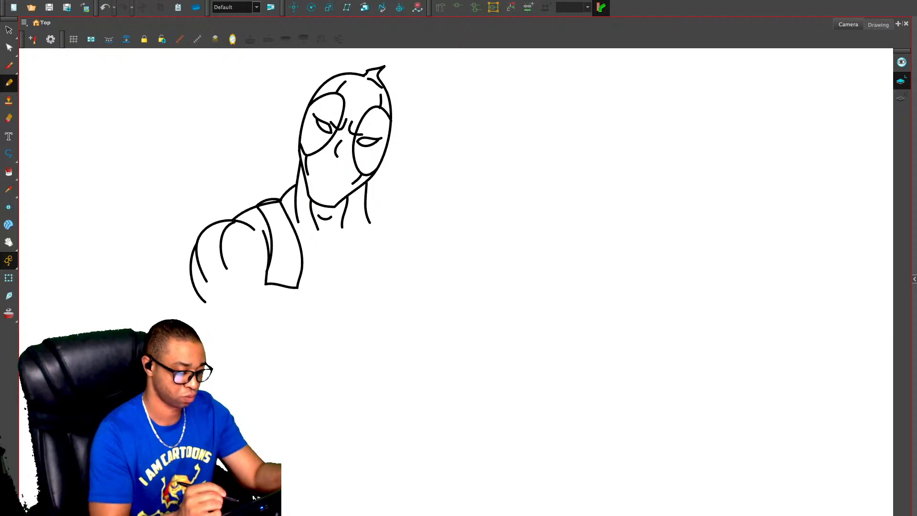
Undo the shoulder contours on the viewer's left and retrace the shoulder muscle's inner and outer curves over the onion-skinned pose
{"action": "key", "text": "ctrl+z"}
{"action": "key", "text": "ctrl+z"}
{"action": "key", "text": "ctrl+z"}
{"action": "key", "text": "ctrl+z"}
{"action": "key", "text": "alt+o"}
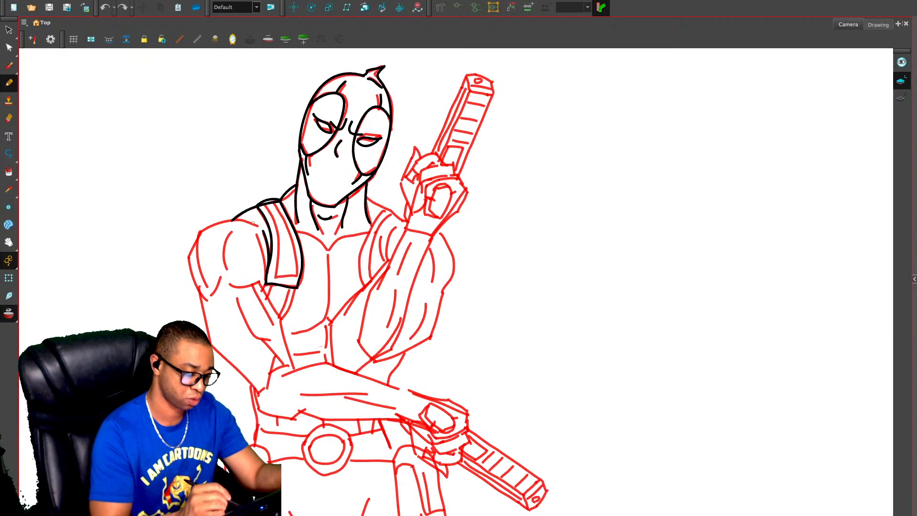
{"action": "mouse_move", "coordinate": [258, 227]}
{"action": "left_mouse_down"}
{"action": "mouse_move", "coordinate": [223, 231]}
{"action": "mouse_move", "coordinate": [223, 270]}
{"action": "left_mouse_up"}
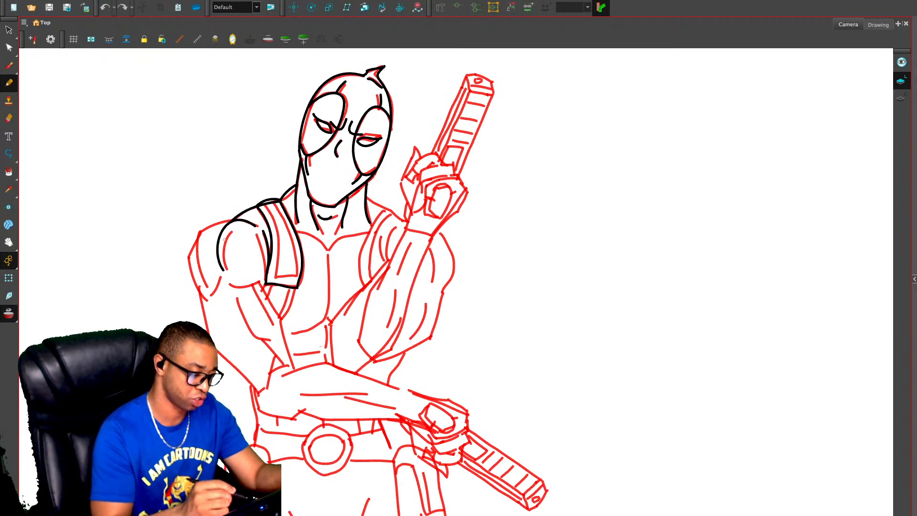
{"action": "mouse_move", "coordinate": [230, 220]}
{"action": "left_mouse_down"}
{"action": "mouse_move", "coordinate": [196, 258]}
{"action": "mouse_move", "coordinate": [209, 285]}
{"action": "left_mouse_up"}
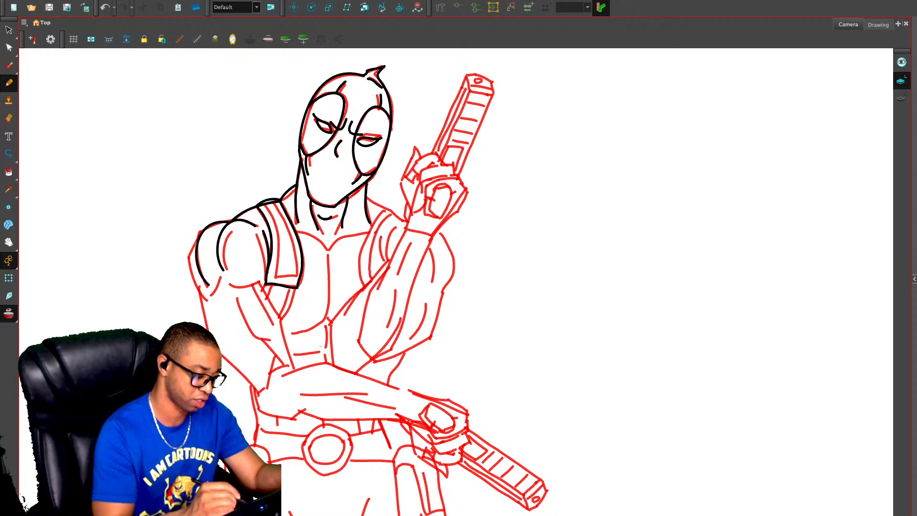
{"action": "mouse_move", "coordinate": [195, 242]}
{"action": "left_mouse_down"}
{"action": "mouse_move", "coordinate": [187, 270]}
{"action": "mouse_move", "coordinate": [211, 302]}
{"action": "left_mouse_up"}
{"action": "key", "text": "alt+o"}
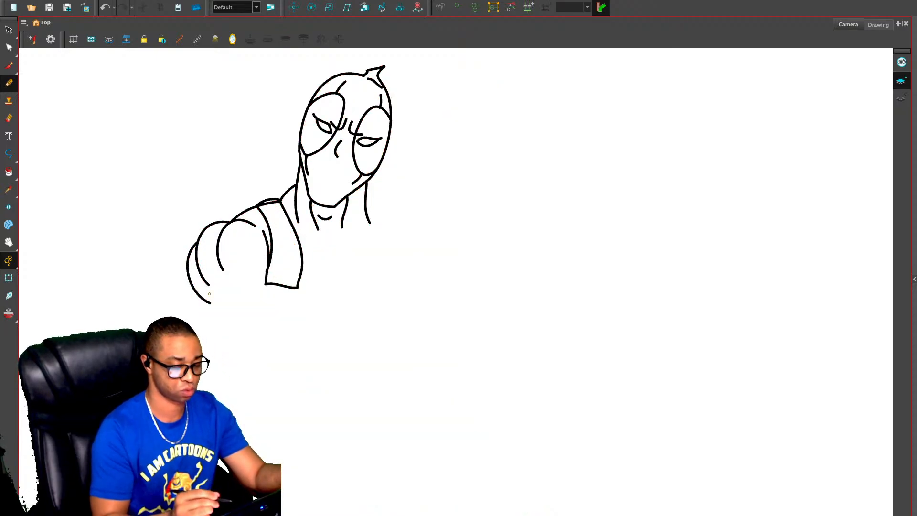
Add the inner shoulder muscle's chest-side curve and underside, comparing the shape with and without the onion skin
{"action": "key", "text": "alt+o"}
{"action": "mouse_move", "coordinate": [258, 228]}
{"action": "left_mouse_down"}
{"action": "mouse_move", "coordinate": [252, 280]}
{"action": "mouse_move", "coordinate": [239, 293]}
{"action": "mouse_move", "coordinate": [245, 287]}
{"action": "left_mouse_up"}
{"action": "key", "text": "alt+o"}
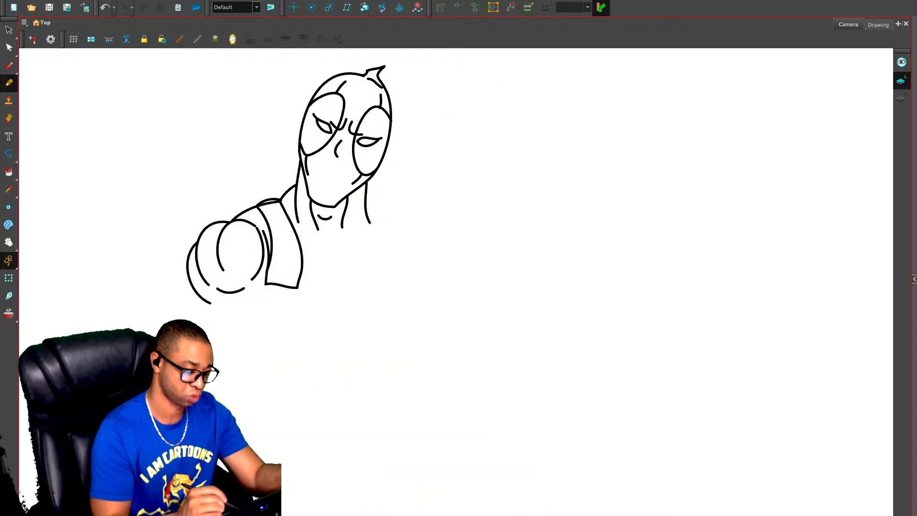
{"action": "key", "text": "alt+o"}
{"action": "key", "text": "alt+o"}
{"action": "key", "text": "alt+o"}
{"action": "key", "text": "alt+o"}
{"action": "key", "text": "alt+o"}
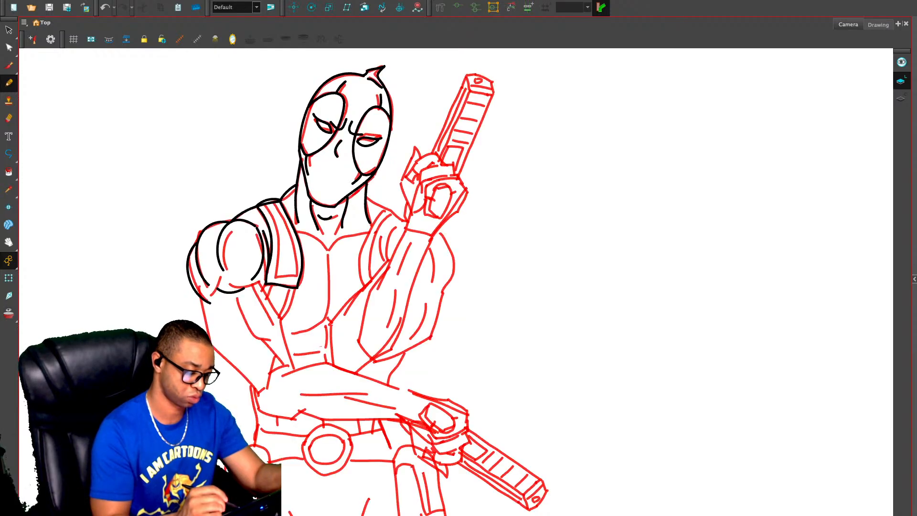
Undo the underside curve, try a short line beneath the shoulder, and delete the inner shoulder muscle's remaining curves
{"action": "key", "text": "ctrl+z"}
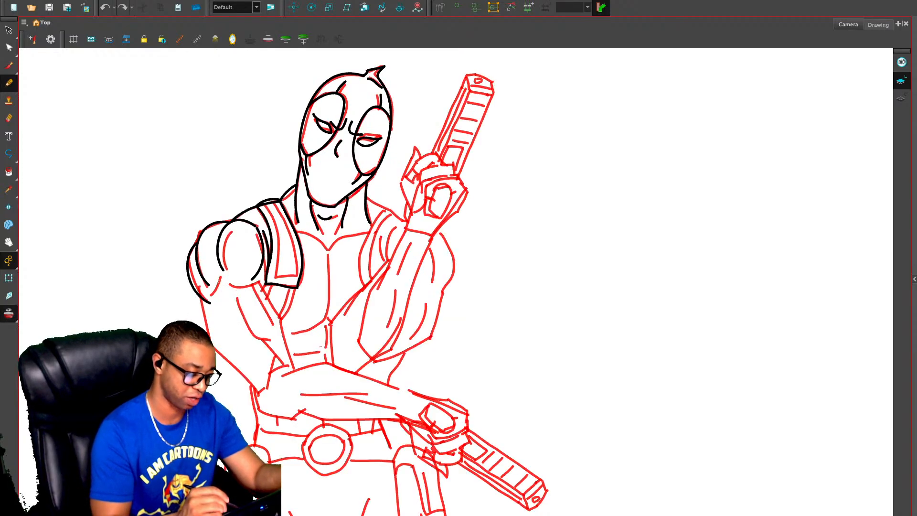
{"action": "left_click_drag", "start_coordinate": [223, 277], "coordinate": [215, 299]}
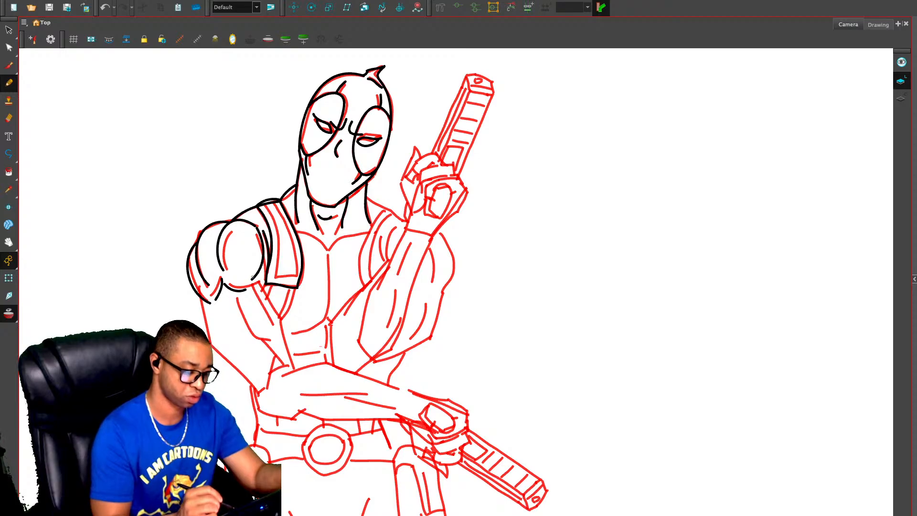
{"action": "key", "text": "ctrl+z"}
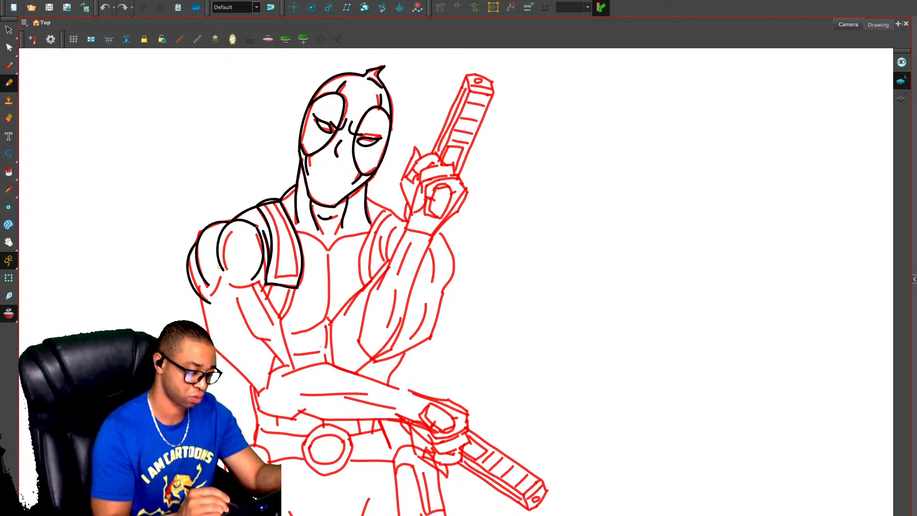
{"action": "key", "text": "alt+s"}
{"action": "left_click_drag", "start_coordinate": [221, 248], "coordinate": [267, 249]}
{"action": "key", "text": "Delete"}
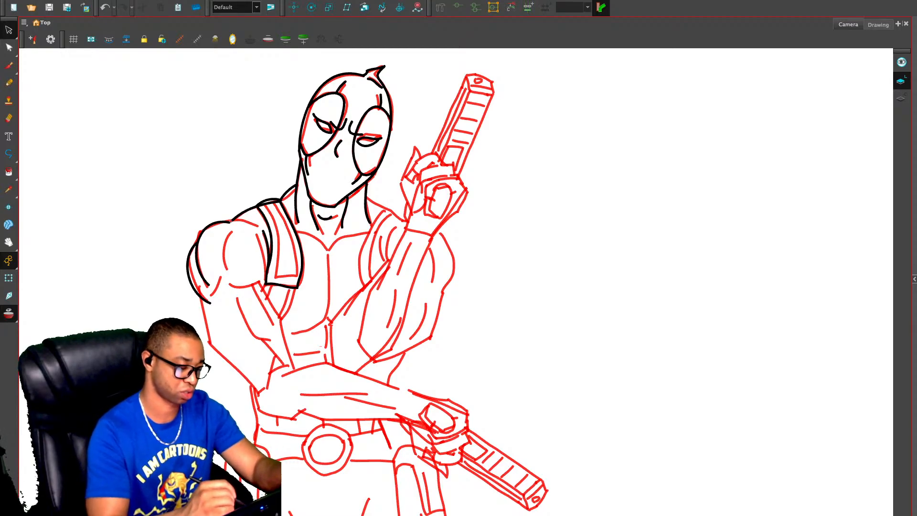
Redraw the inner shoulder muscle as a narrower pair of curves farther from the vest strap and check it without the onion skin
{"action": "key", "text": "alt+/"}
{"action": "mouse_move", "coordinate": [231, 221]}
{"action": "left_mouse_down"}
{"action": "mouse_move", "coordinate": [255, 259]}
{"action": "mouse_move", "coordinate": [253, 282]}
{"action": "left_mouse_up"}
{"action": "left_click", "coordinate": [227, 228]}
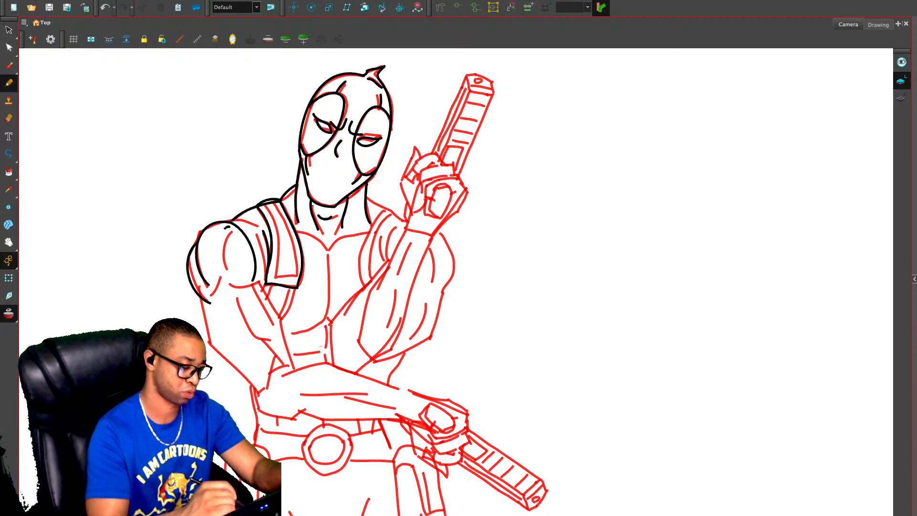
{"action": "left_click_drag", "start_coordinate": [227, 228], "coordinate": [222, 280]}
{"action": "key", "text": "alt+o"}
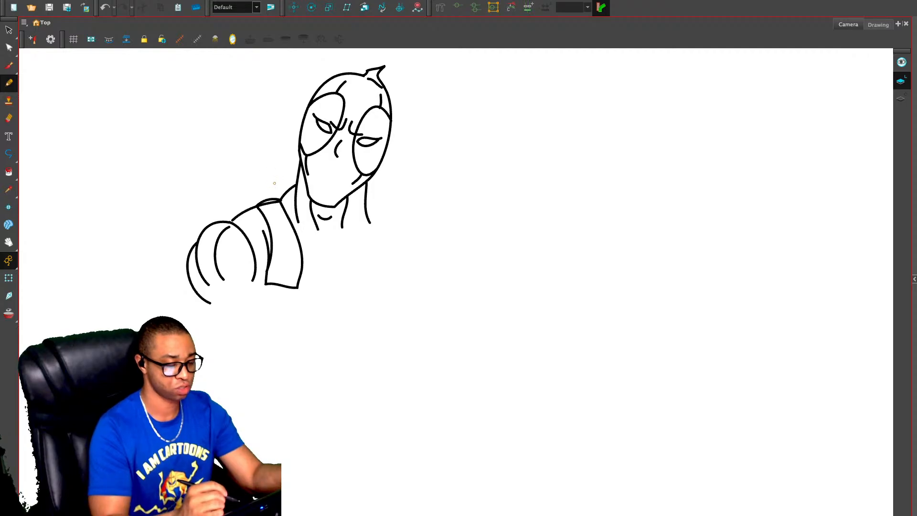
Trace the upper arm's outer and inner edges and its curved muscle line on the viewer's left
{"action": "key", "text": "alt+o"}
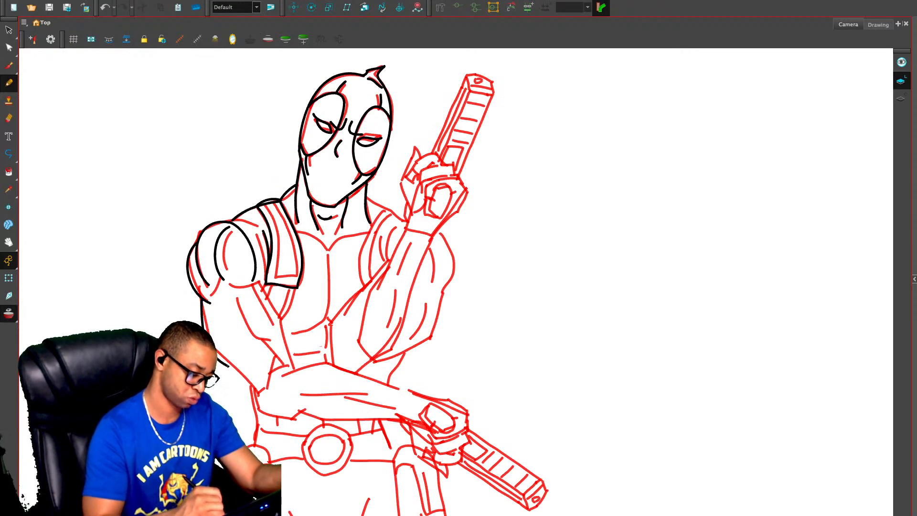
{"action": "key", "text": "ctrl+z"}
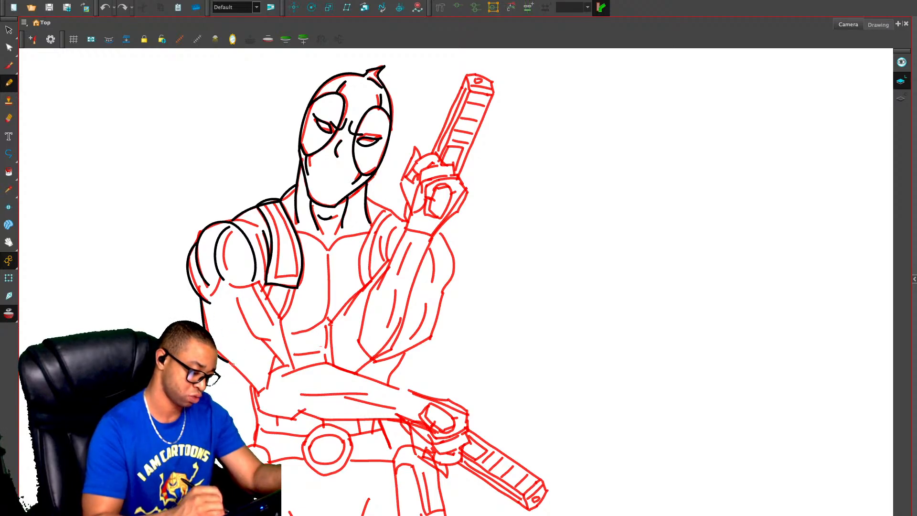
{"action": "key", "text": "ctrl+shift+z"}
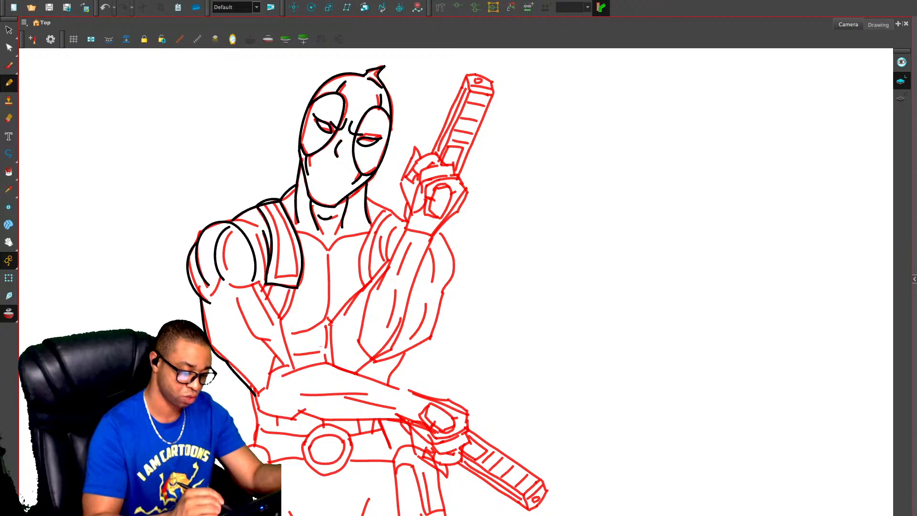
{"action": "left_click_drag", "start_coordinate": [257, 282], "coordinate": [290, 368]}
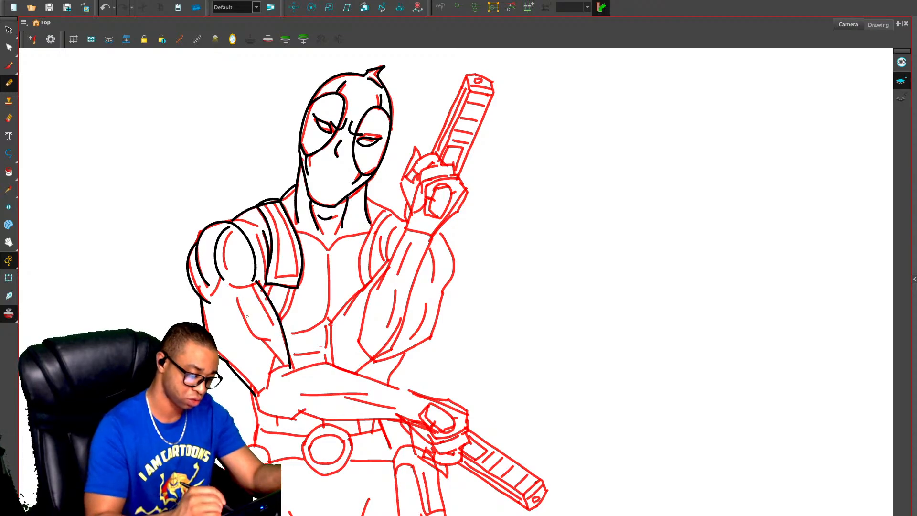
{"action": "mouse_move", "coordinate": [227, 297]}
{"action": "left_mouse_down"}
{"action": "mouse_move", "coordinate": [243, 336]}
{"action": "mouse_move", "coordinate": [269, 355]}
{"action": "left_mouse_up"}
{"action": "key", "text": "alt+o"}
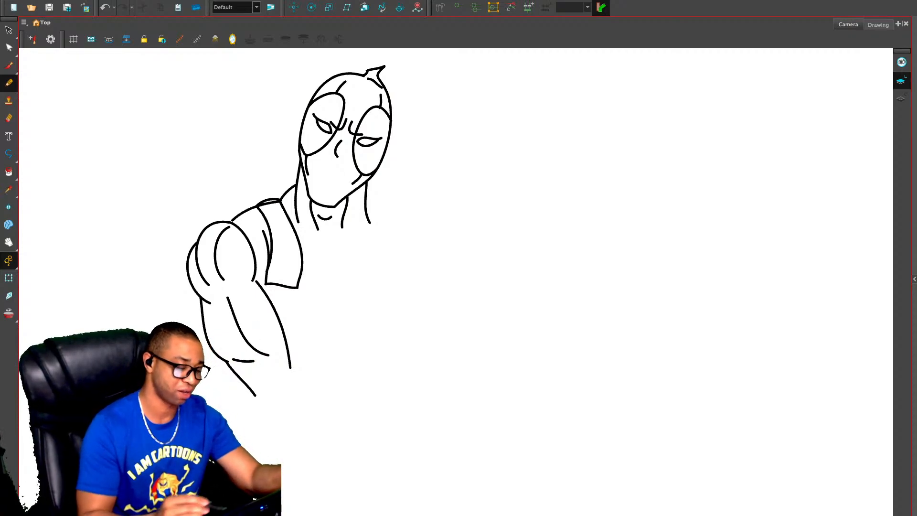
Delete all shoulder and upper-arm lines on the viewer's left, keeping the shoulder slope and the vest strap
{"action": "key", "text": "alt+s"}
{"action": "mouse_move", "coordinate": [250, 227]}
{"action": "left_mouse_down"}
{"action": "mouse_move", "coordinate": [184, 310]}
{"action": "mouse_move", "coordinate": [268, 268]}
{"action": "left_mouse_up"}
{"action": "key", "text": "Delete"}
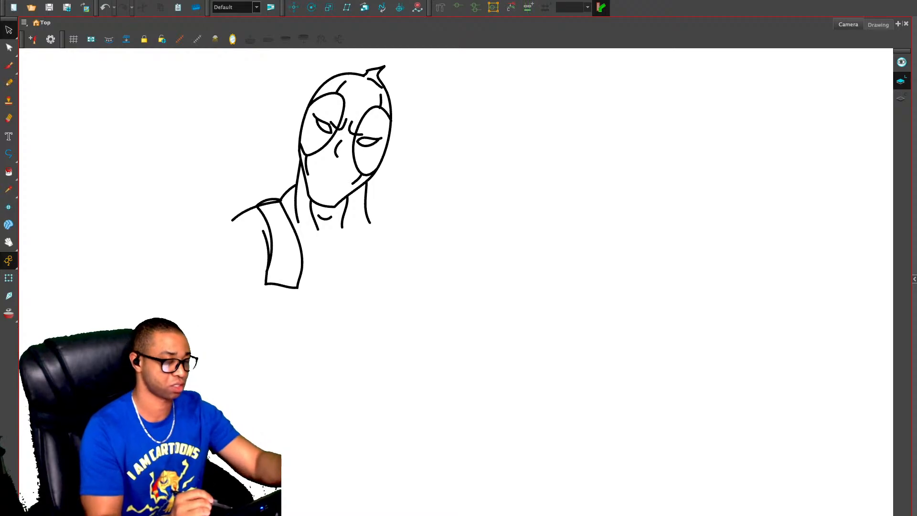
Draw the inner border line of the vest strap on the viewer's left, parallel to its outer edges
{"action": "key", "text": "alt+/"}
{"action": "key", "text": "2"}
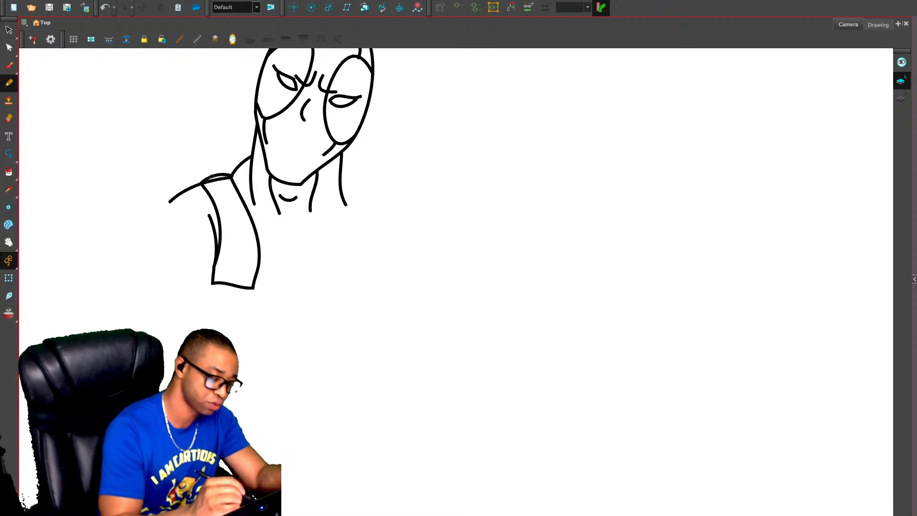
{"action": "mouse_move", "coordinate": [205, 183]}
{"action": "left_mouse_down"}
{"action": "mouse_move", "coordinate": [228, 179]}
{"action": "mouse_move", "coordinate": [214, 187]}
{"action": "mouse_move", "coordinate": [225, 216]}
{"action": "mouse_move", "coordinate": [221, 274]}
{"action": "mouse_move", "coordinate": [248, 278]}
{"action": "mouse_move", "coordinate": [252, 238]}
{"action": "mouse_move", "coordinate": [223, 176]}
{"action": "left_mouse_up"}
Turn the onion skin on and retrace the rounded shoulder's outer contour and its inner muscle curve
{"action": "key", "text": "alt+o"}
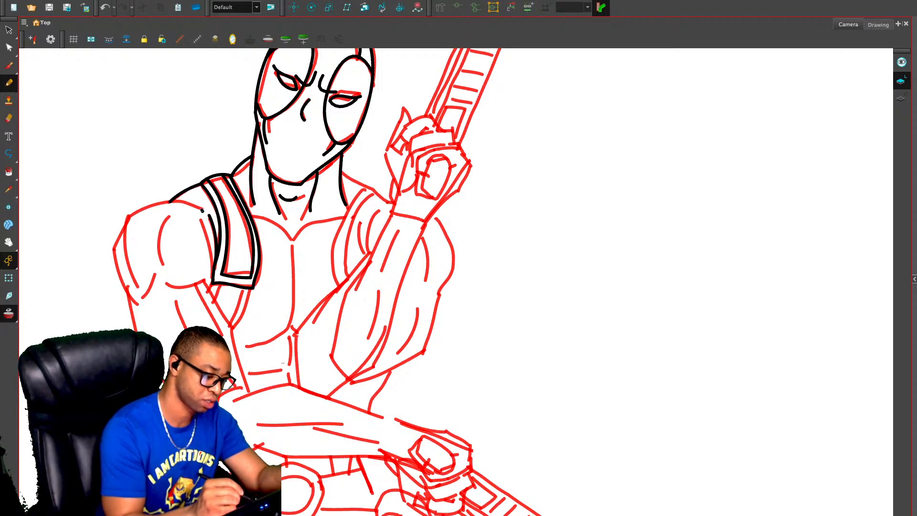
{"action": "mouse_move", "coordinate": [202, 210]}
{"action": "left_mouse_down"}
{"action": "mouse_move", "coordinate": [180, 201]}
{"action": "mouse_move", "coordinate": [137, 214]}
{"action": "mouse_move", "coordinate": [115, 253]}
{"action": "mouse_move", "coordinate": [136, 303]}
{"action": "left_mouse_up"}
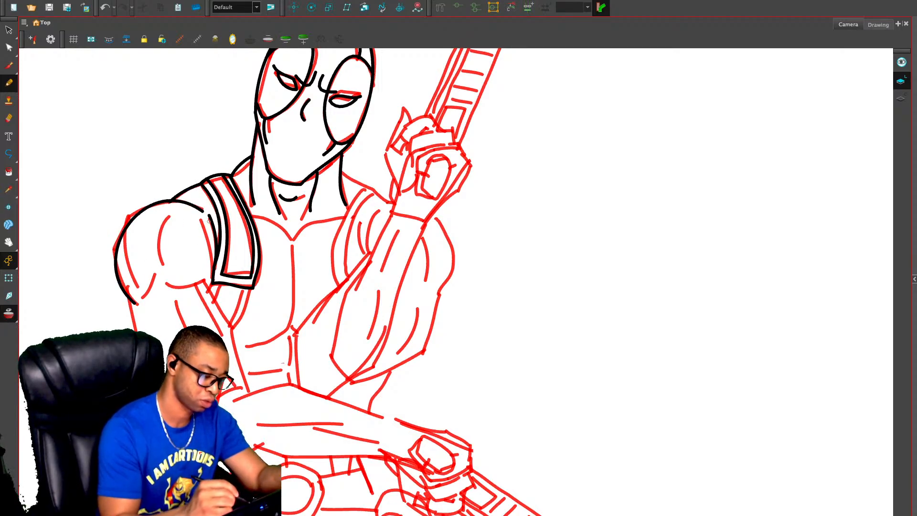
{"action": "mouse_move", "coordinate": [166, 206]}
{"action": "left_mouse_down"}
{"action": "mouse_move", "coordinate": [154, 267]}
{"action": "mouse_move", "coordinate": [229, 317]}
{"action": "mouse_move", "coordinate": [247, 388]}
{"action": "left_mouse_up"}
{"action": "key", "text": "ctrl+z"}
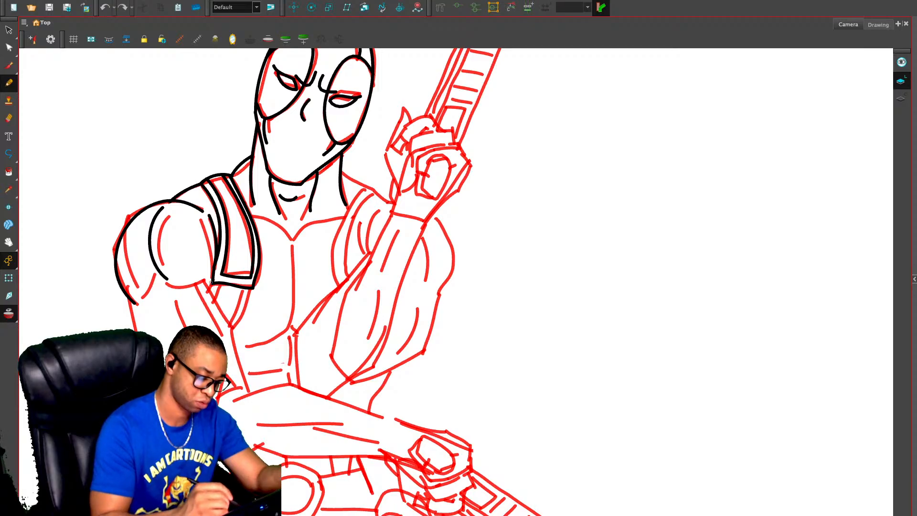
Trace both edges of the upper arm and continue around the elbow along the forearm's lower edge to the wrist
{"action": "mouse_move", "coordinate": [210, 280]}
{"action": "left_mouse_down"}
{"action": "mouse_move", "coordinate": [237, 330]}
{"action": "mouse_move", "coordinate": [252, 390]}
{"action": "left_mouse_up"}
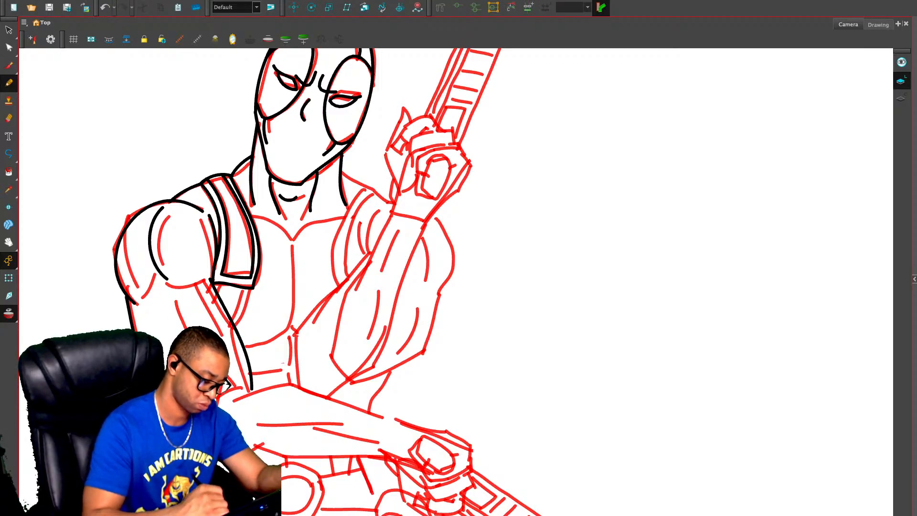
{"action": "left_click_drag", "start_coordinate": [239, 396], "coordinate": [247, 309]}
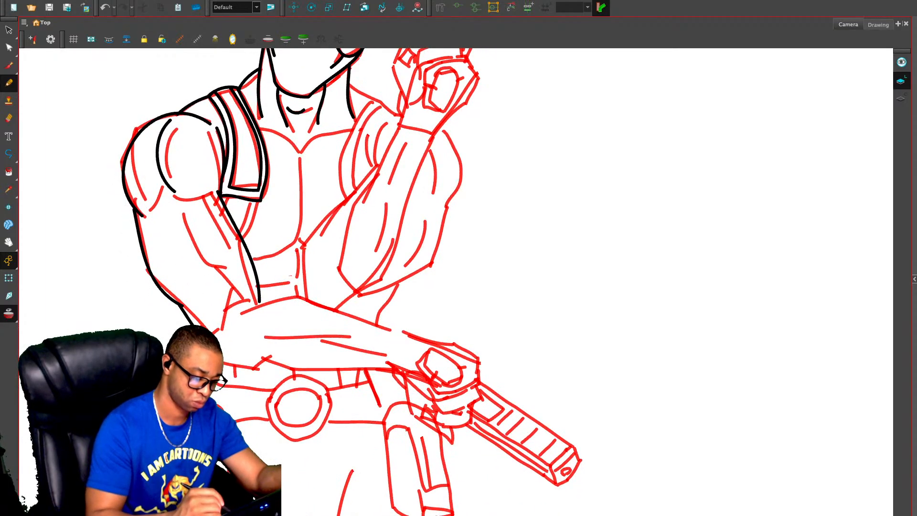
{"action": "left_click_drag", "start_coordinate": [231, 372], "coordinate": [283, 369]}
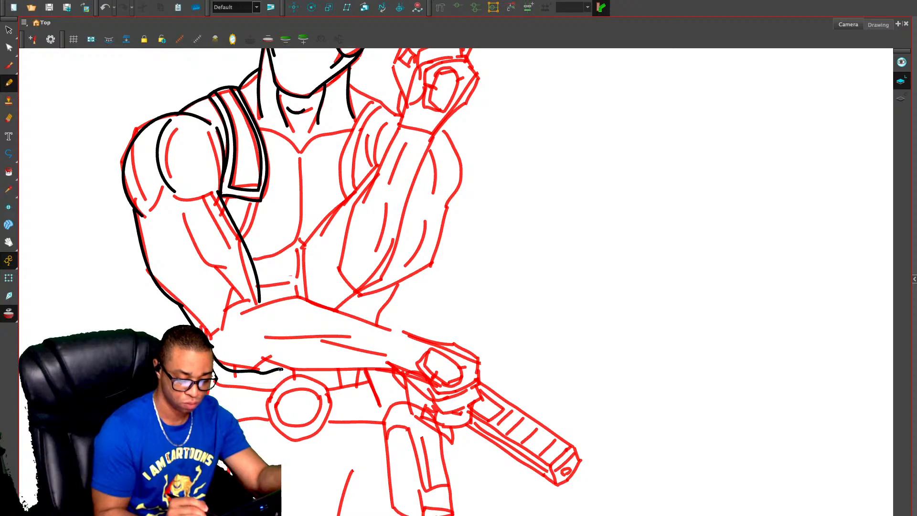
{"action": "key", "text": "ctrl+z"}
{"action": "mouse_move", "coordinate": [260, 374]}
{"action": "left_mouse_down"}
{"action": "mouse_move", "coordinate": [373, 364]}
{"action": "mouse_move", "coordinate": [423, 378]}
{"action": "left_mouse_up"}
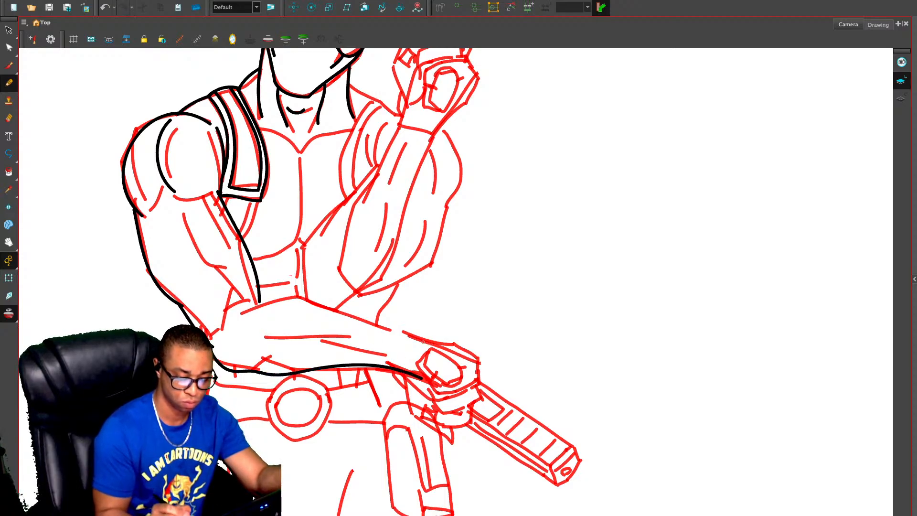
Trace the crossed forearm's upper edge from wrist to elbow, compare it against the onion skin, and redraw its elbow end
{"action": "mouse_move", "coordinate": [423, 342]}
{"action": "left_mouse_down"}
{"action": "mouse_move", "coordinate": [292, 294]}
{"action": "mouse_move", "coordinate": [239, 318]}
{"action": "left_mouse_up"}
{"action": "key", "text": "alt+o"}
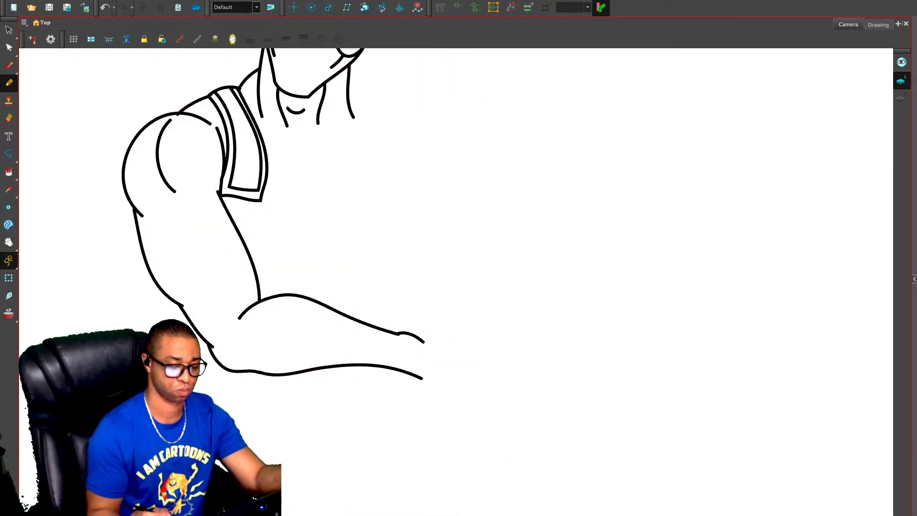
{"action": "key", "text": "alt+o"}
{"action": "key", "text": "alt+o"}
{"action": "key", "text": "alt+o"}
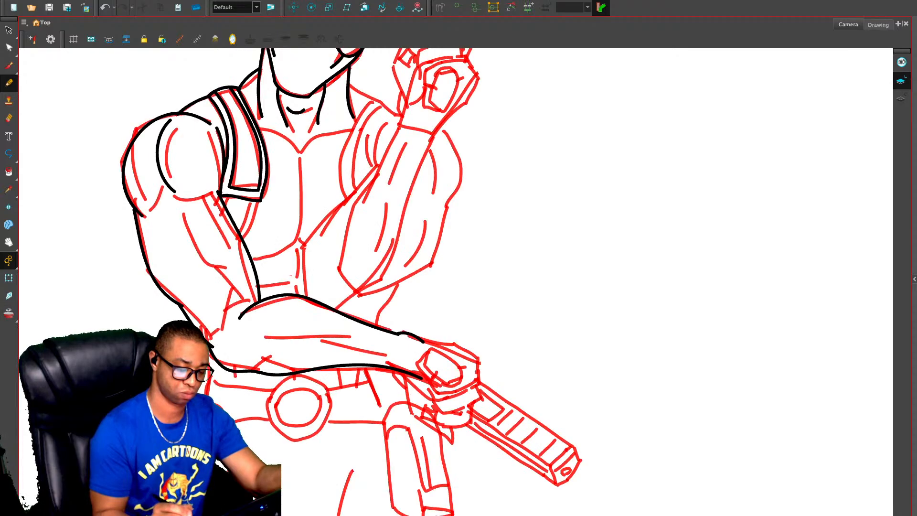
{"action": "key", "text": "ctrl+z"}
{"action": "mouse_move", "coordinate": [401, 332]}
{"action": "left_mouse_down"}
{"action": "mouse_move", "coordinate": [296, 295]}
{"action": "mouse_move", "coordinate": [240, 310]}
{"action": "left_mouse_up"}
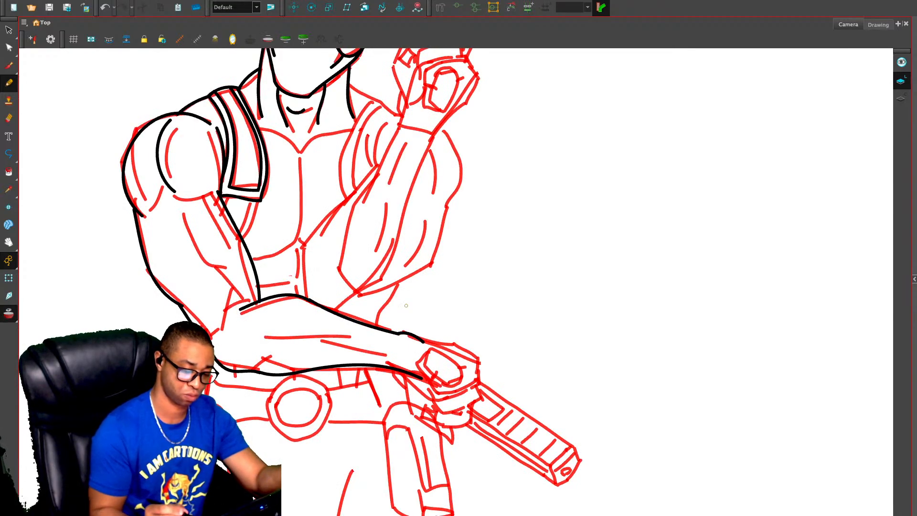
Add the forearm's muscle lines, a short wrist mark and a small crease at the inner elbow
{"action": "mouse_move", "coordinate": [258, 345]}
{"action": "left_mouse_down"}
{"action": "mouse_move", "coordinate": [342, 339]}
{"action": "mouse_move", "coordinate": [342, 349]}
{"action": "mouse_move", "coordinate": [399, 367]}
{"action": "left_mouse_up"}
{"action": "key", "text": "alt+o"}
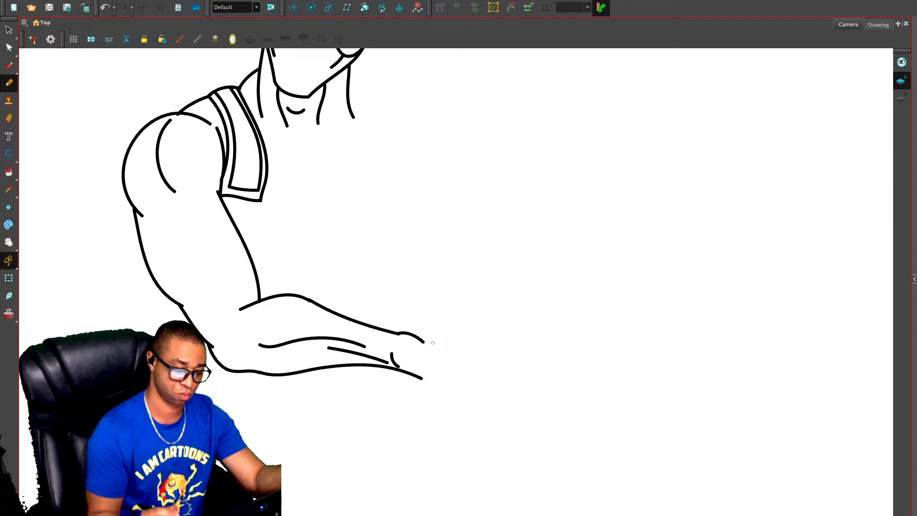
{"action": "key", "text": "shift+l"}
{"action": "left_click_drag", "start_coordinate": [258, 297], "coordinate": [228, 299]}
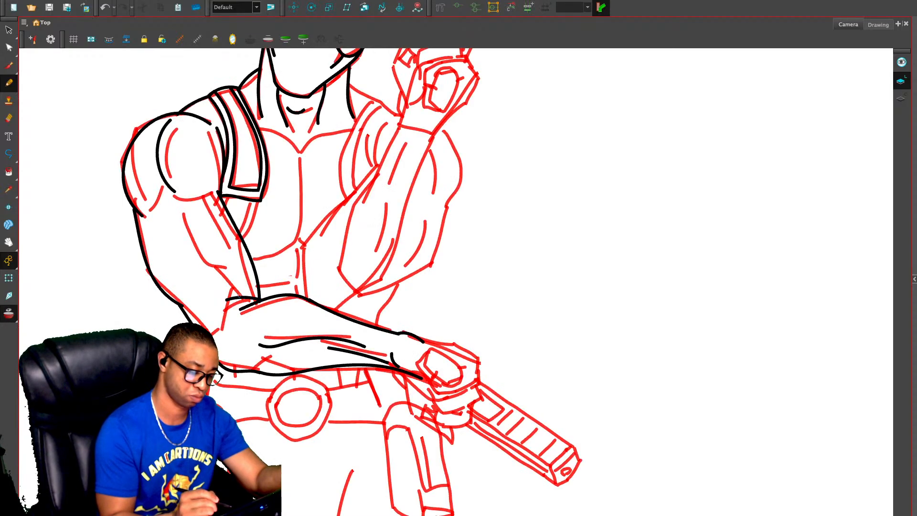
Draw the biceps line, a short mark above the elbow and a small curve beneath the shoulder muscle, and hide the onion skin
{"action": "mouse_move", "coordinate": [175, 203]}
{"action": "left_mouse_down"}
{"action": "mouse_move", "coordinate": [205, 273]}
{"action": "mouse_move", "coordinate": [239, 292]}
{"action": "left_mouse_up"}
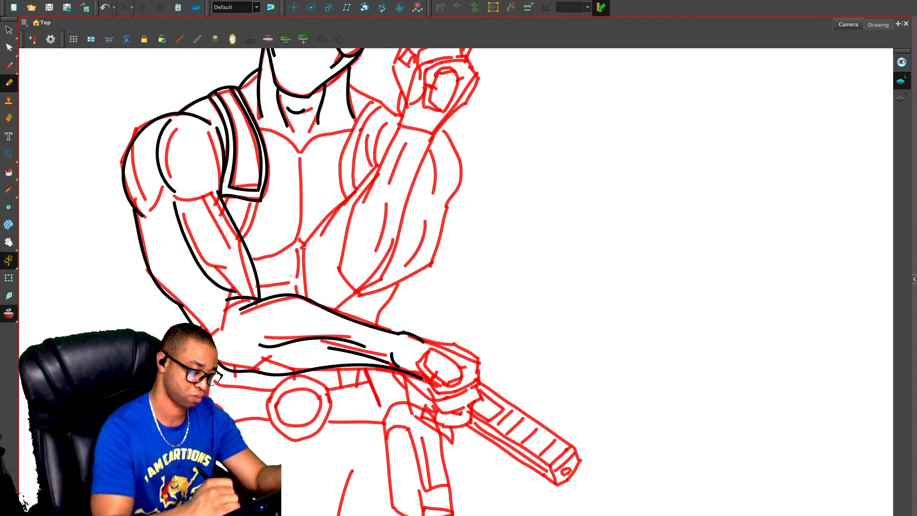
{"action": "left_click_drag", "start_coordinate": [190, 261], "coordinate": [194, 297]}
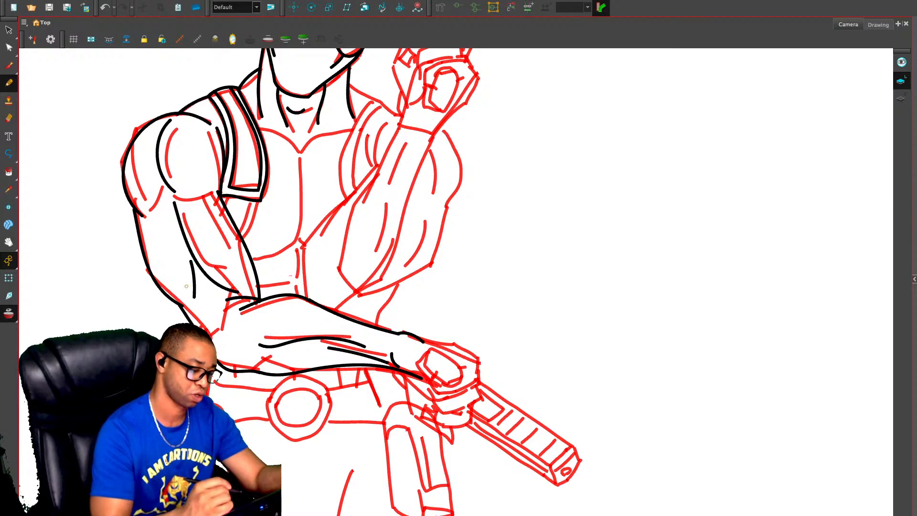
{"action": "key", "text": "shift+l"}
{"action": "key", "text": "alt+o"}
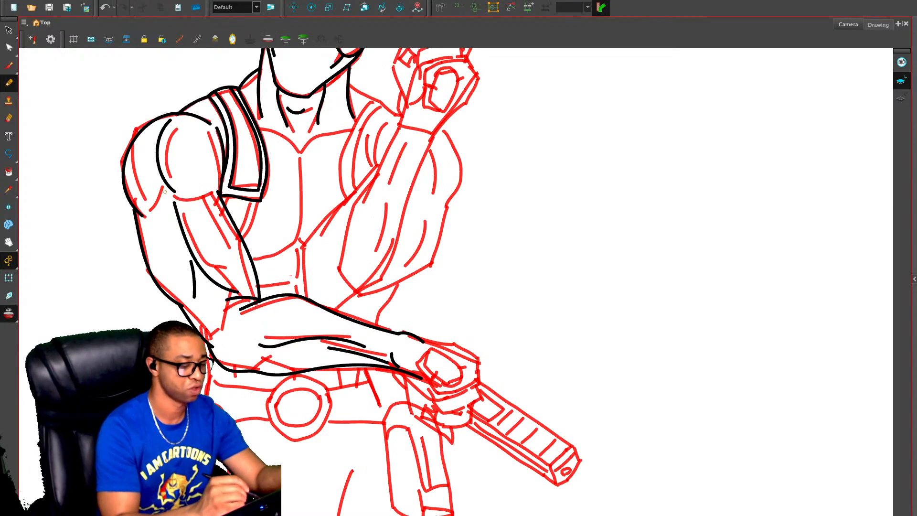
{"action": "left_click_drag", "start_coordinate": [167, 187], "coordinate": [158, 207]}
{"action": "key", "text": "shift+l"}
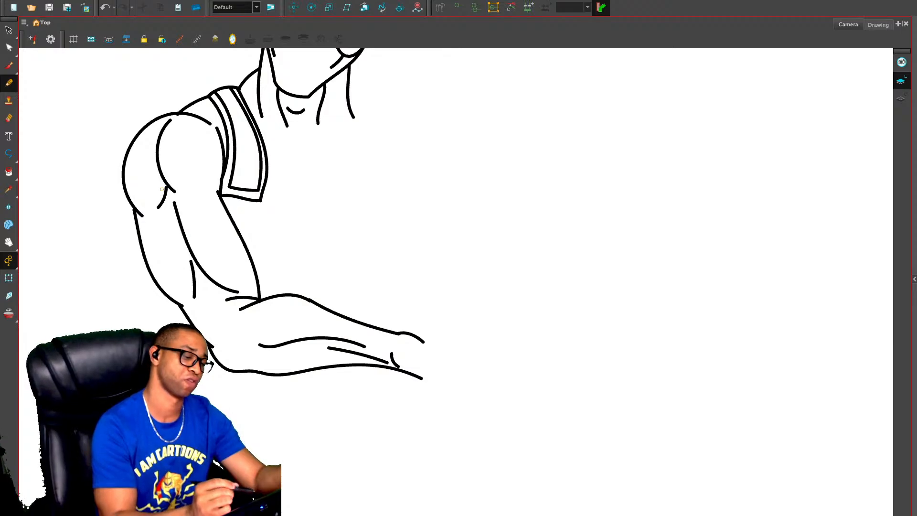
Delete the crossed arm's outer shoulder curve and redraw it over the onion skin from the upper arm to the shoulder's top
{"action": "key", "text": "alt+s"}
{"action": "left_click", "coordinate": [155, 117]}
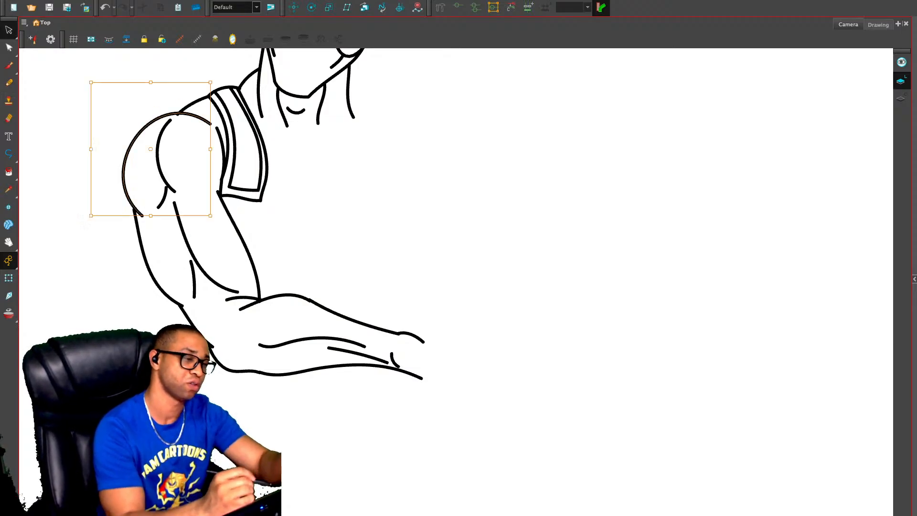
{"action": "key", "text": "Delete"}
{"action": "key", "text": "alt+slash"}
{"action": "key", "text": "shift+l"}
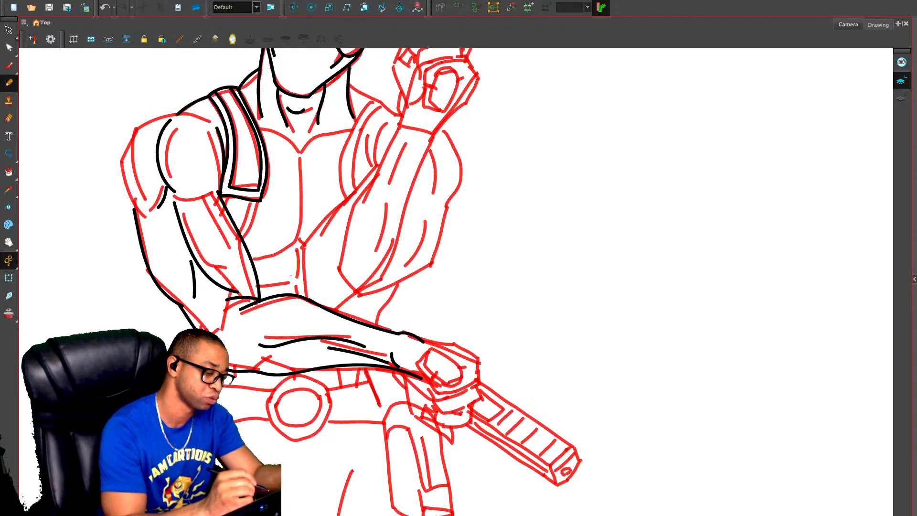
{"action": "mouse_move", "coordinate": [138, 214]}
{"action": "left_mouse_down"}
{"action": "mouse_move", "coordinate": [126, 154]}
{"action": "mouse_move", "coordinate": [139, 132]}
{"action": "mouse_move", "coordinate": [180, 117]}
{"action": "left_mouse_up"}
{"action": "key", "text": "alt+s"}
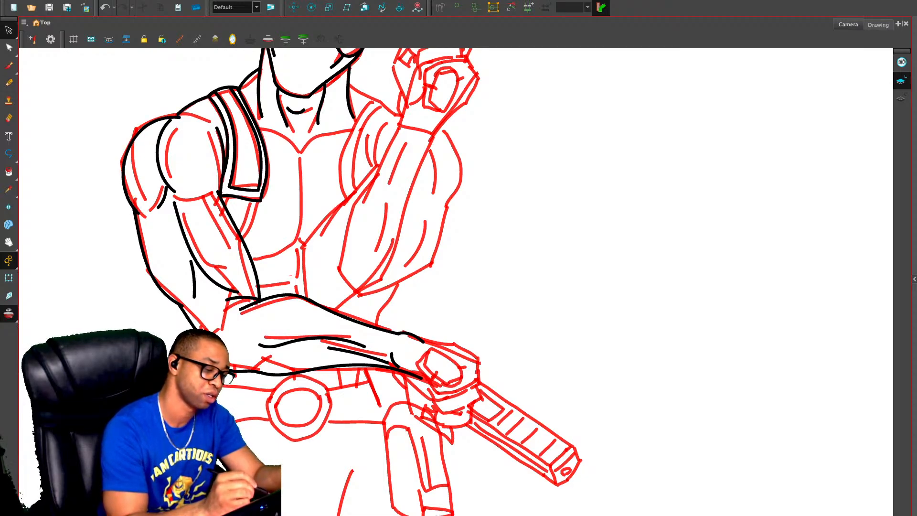
{"action": "left_click", "coordinate": [193, 105]}
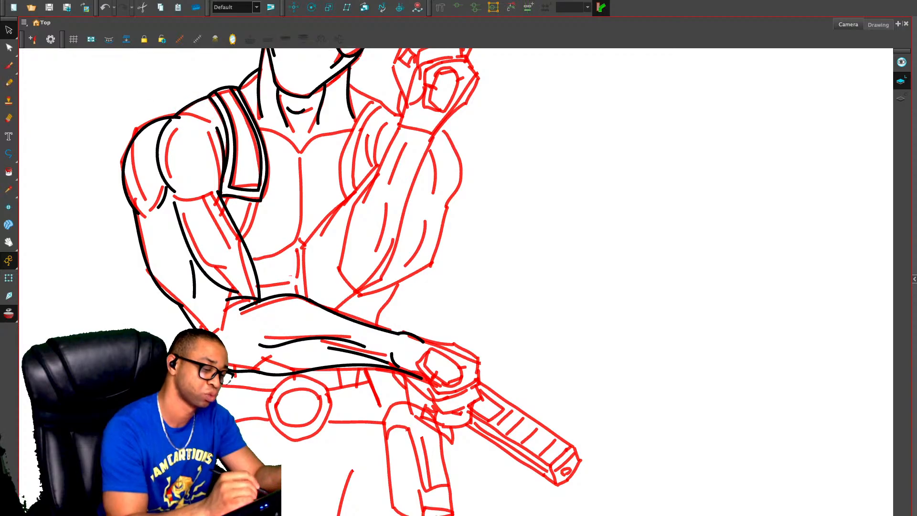
{"action": "left_click", "coordinate": [158, 155]}
{"action": "key", "text": "alt+o"}
{"action": "key", "text": "Escape"}
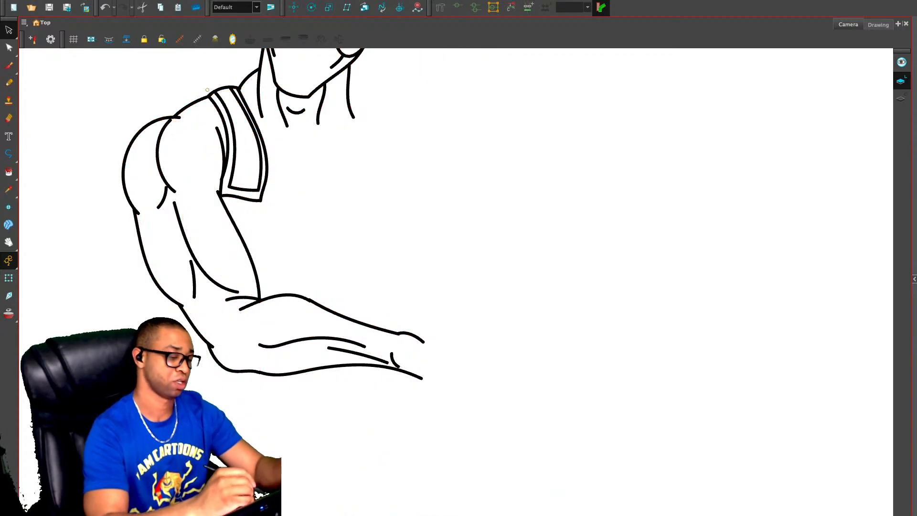
Draw the shoulder muscle's front curve from the top of the shoulder down to the armpit, ending just below the strap's corner
{"action": "key", "text": "alt+/"}
{"action": "mouse_move", "coordinate": [181, 118]}
{"action": "left_mouse_down"}
{"action": "mouse_move", "coordinate": [193, 126]}
{"action": "mouse_move", "coordinate": [216, 190]}
{"action": "mouse_move", "coordinate": [209, 200]}
{"action": "left_mouse_up"}
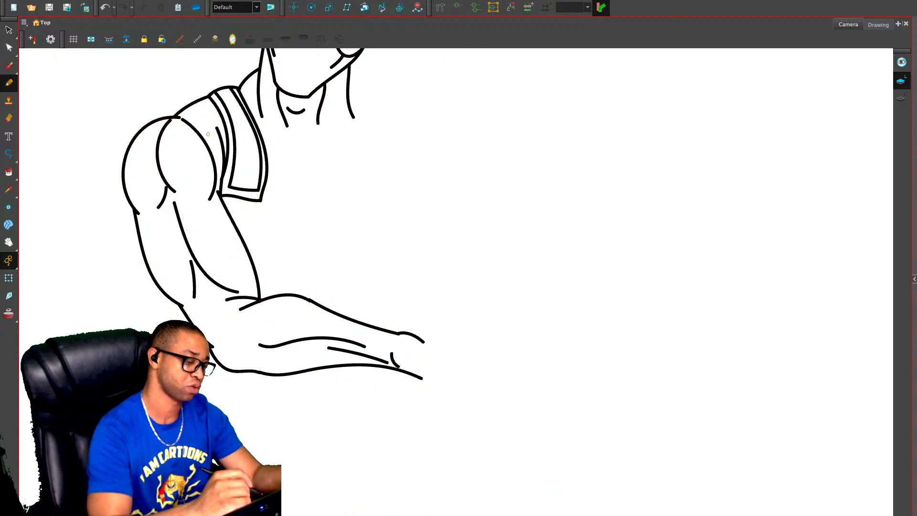
{"action": "key", "text": "ctrl+z"}
{"action": "mouse_move", "coordinate": [183, 119]}
{"action": "left_mouse_down"}
{"action": "mouse_move", "coordinate": [218, 164]}
{"action": "mouse_move", "coordinate": [210, 205]}
{"action": "left_mouse_up"}
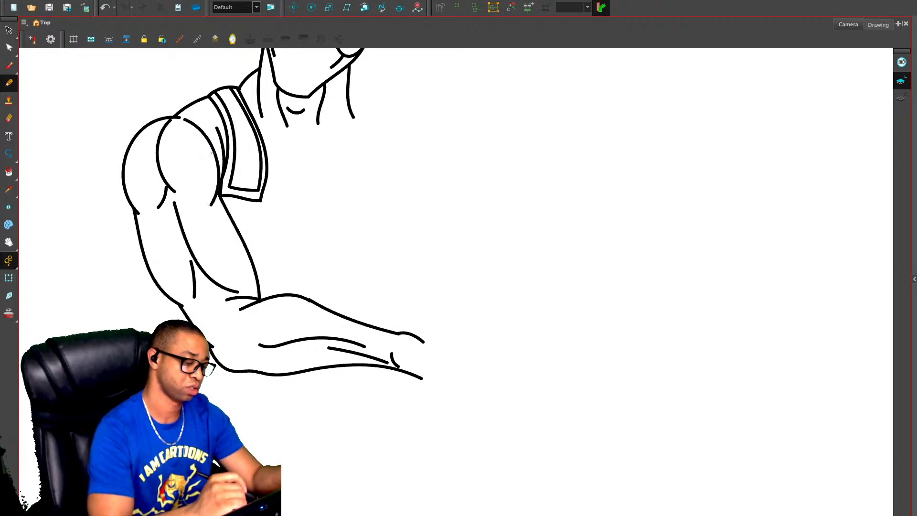
Lower the small curve beneath the shoulder muscle, and shift and reshape the muscle's inner curve to sit slightly lower and wider
{"action": "key", "text": "alt+s"}
{"action": "left_click", "coordinate": [164, 190]}
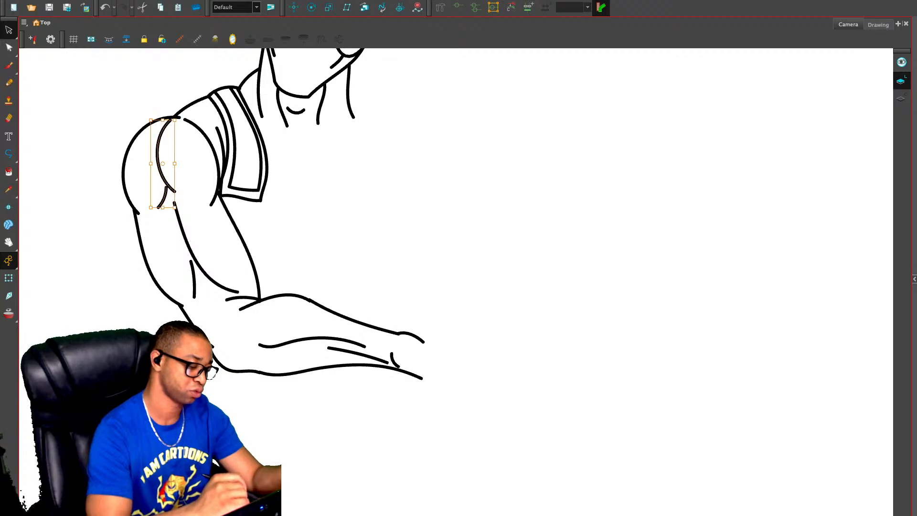
{"action": "left_click_drag", "start_coordinate": [175, 207], "coordinate": [177, 219]}
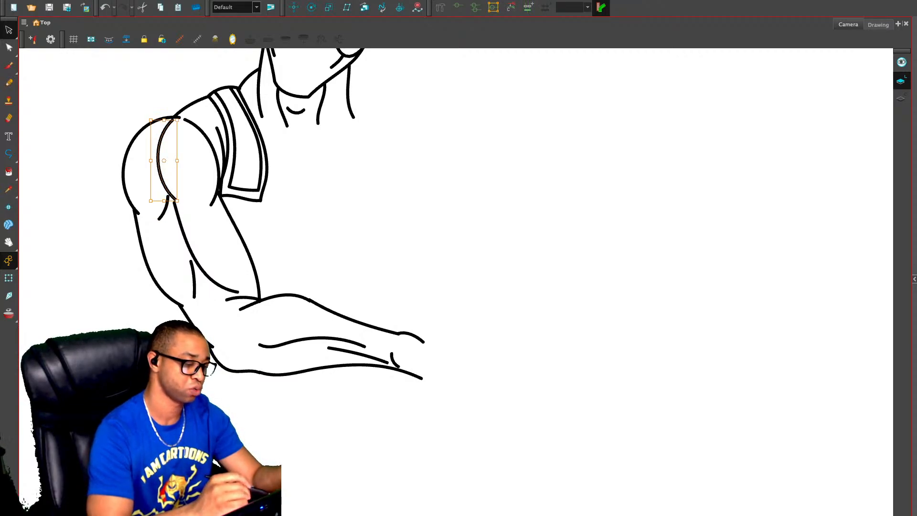
{"action": "left_click_drag", "start_coordinate": [178, 159], "coordinate": [181, 160]}
{"action": "left_click_drag", "start_coordinate": [165, 118], "coordinate": [165, 123]}
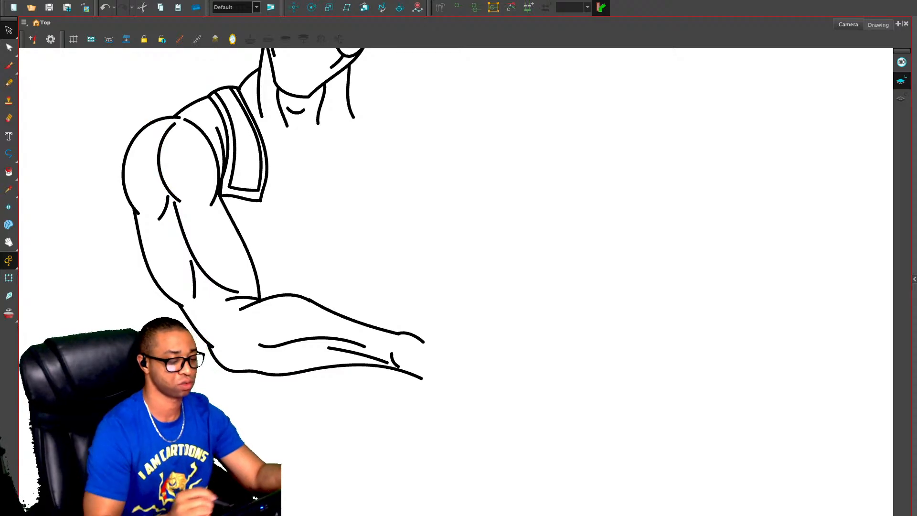
Over the onion skin, trace the chest's V-shaped top line, the raised arm's neck-to-shoulder slope and that side's outer strap edges
{"action": "key", "text": "1"}
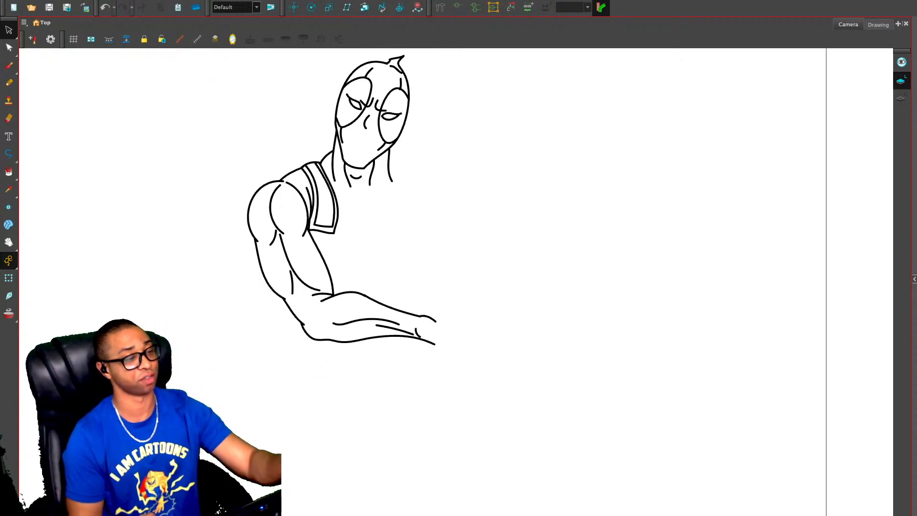
{"action": "key", "text": "alt+slash"}
{"action": "key", "text": "alt+o"}
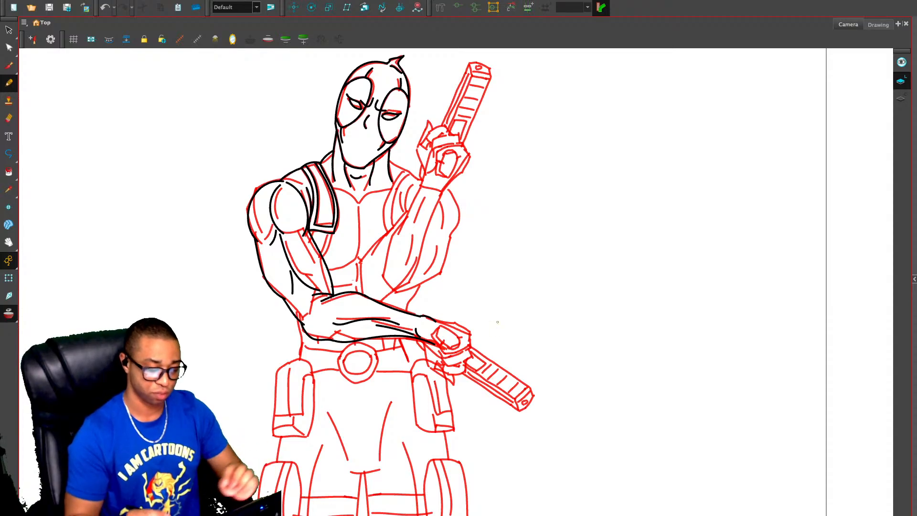
{"action": "left_click_drag", "start_coordinate": [477, 329], "coordinate": [483, 299]}
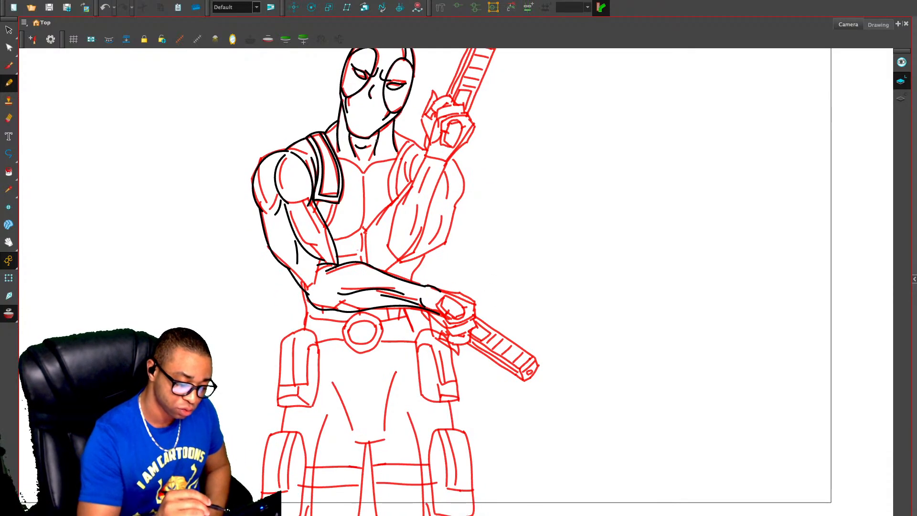
{"action": "mouse_move", "coordinate": [339, 158]}
{"action": "left_mouse_down"}
{"action": "mouse_move", "coordinate": [364, 171]}
{"action": "mouse_move", "coordinate": [396, 161]}
{"action": "left_mouse_up"}
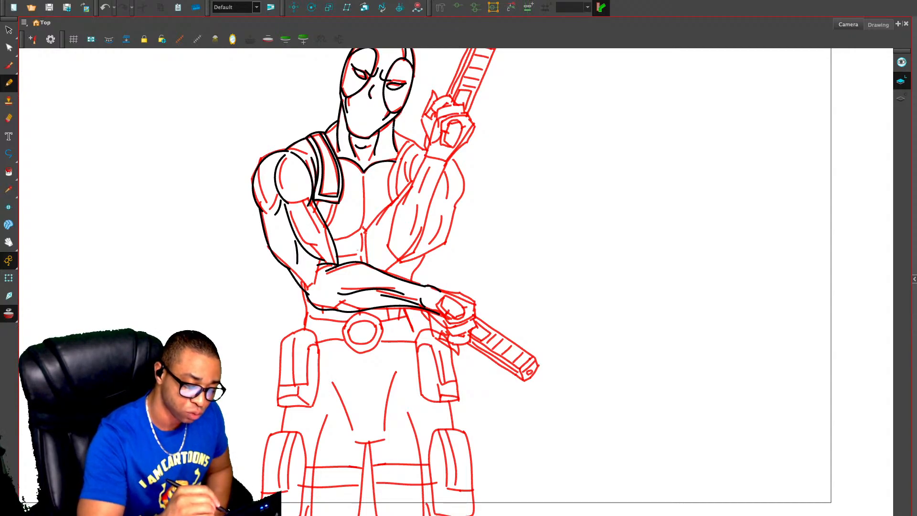
{"action": "left_click_drag", "start_coordinate": [393, 126], "coordinate": [424, 150]}
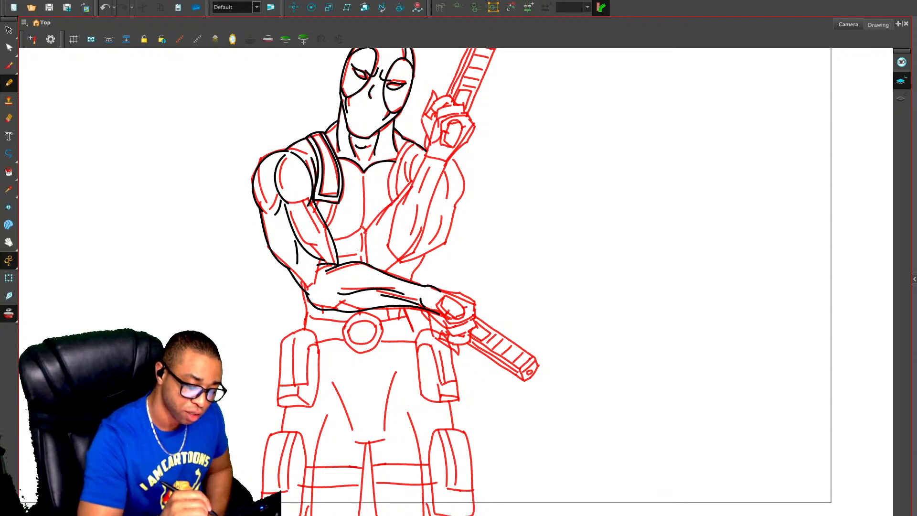
{"action": "mouse_move", "coordinate": [392, 201]}
{"action": "left_mouse_down"}
{"action": "mouse_move", "coordinate": [391, 171]}
{"action": "mouse_move", "coordinate": [413, 142]}
{"action": "mouse_move", "coordinate": [425, 150]}
{"action": "mouse_move", "coordinate": [418, 170]}
{"action": "left_mouse_up"}
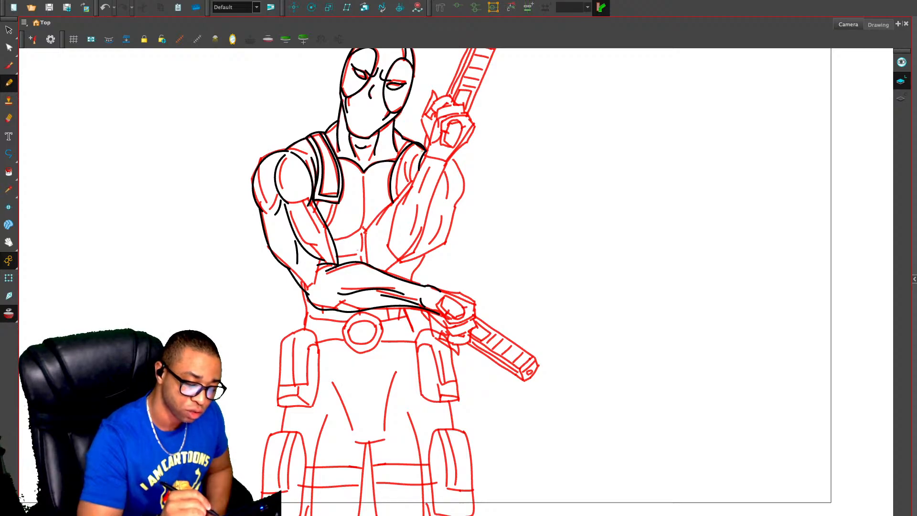
Add the inner parallel line along the raised arm's chest strap and a second short curve beside its armhole edge
{"action": "scroll", "coordinate": [419, 150], "scroll_direction": "up", "scroll_amount": 5}
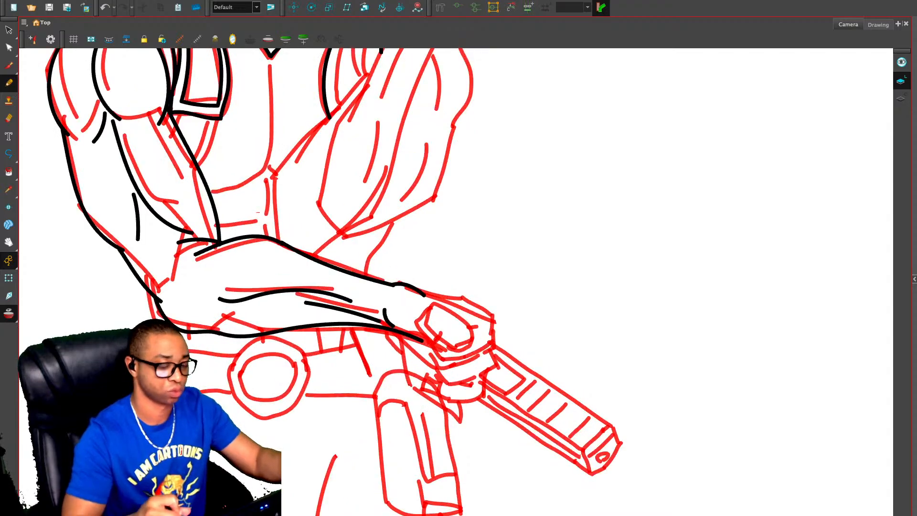
{"action": "key", "text": "alt+e"}
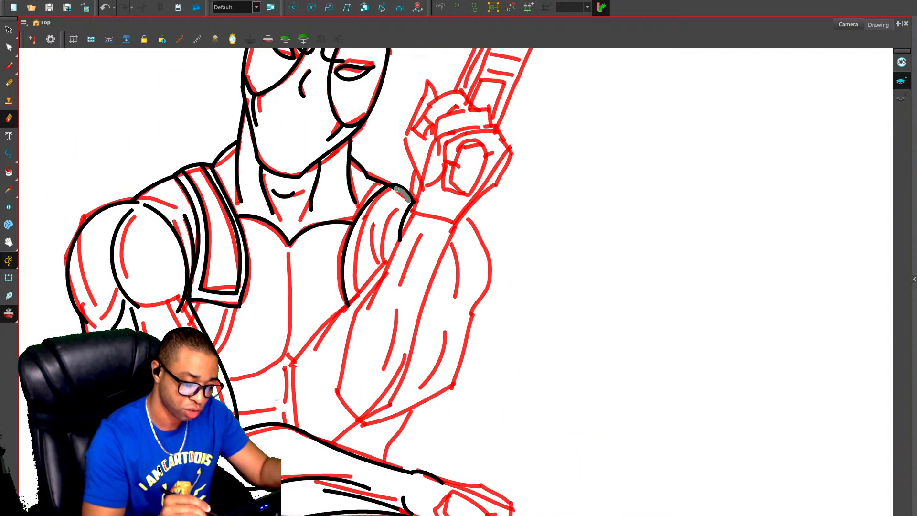
{"action": "key", "text": "alt+/"}
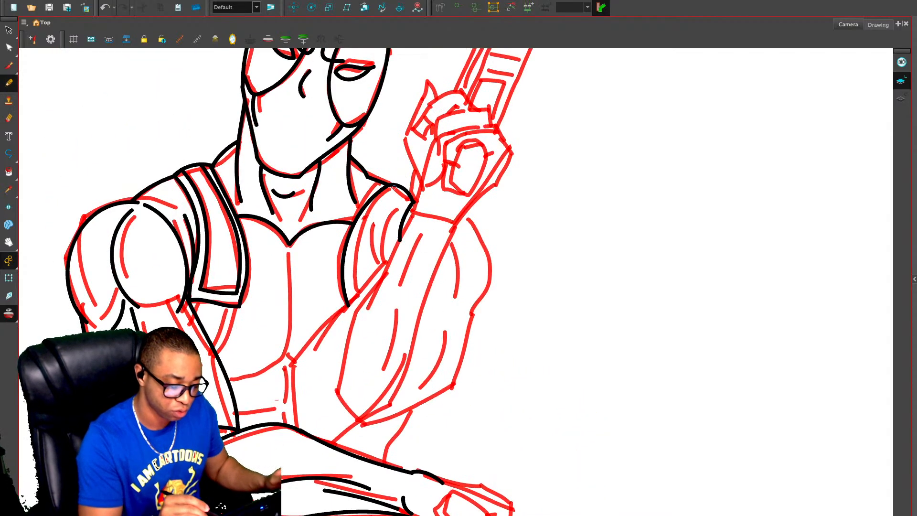
{"action": "mouse_move", "coordinate": [393, 184]}
{"action": "left_mouse_down"}
{"action": "mouse_move", "coordinate": [358, 234]}
{"action": "mouse_move", "coordinate": [351, 299]}
{"action": "left_mouse_up"}
{"action": "left_click_drag", "start_coordinate": [412, 197], "coordinate": [391, 248]}
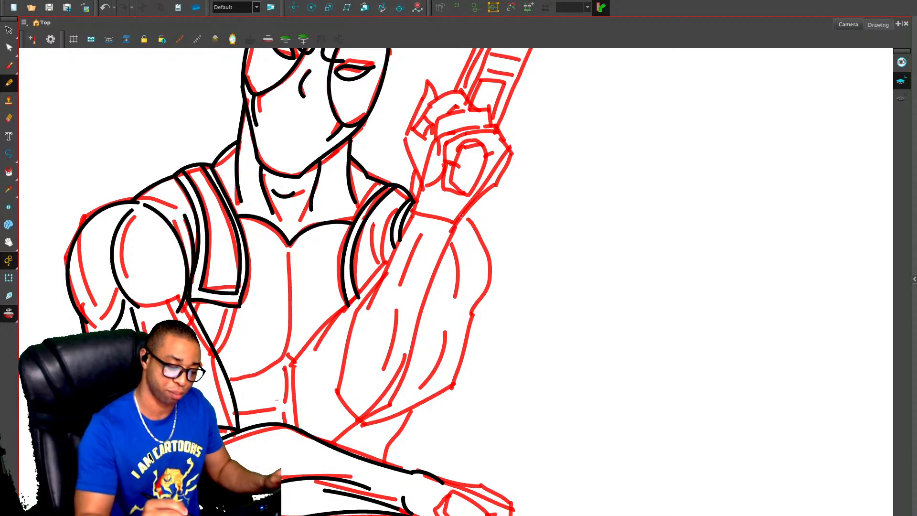
Trace the raised arm's shoulder and upper arm around to the elbow, and draw the forearm's outer edge from wrist to elbow
{"action": "mouse_move", "coordinate": [414, 203]}
{"action": "left_mouse_down"}
{"action": "mouse_move", "coordinate": [469, 219]}
{"action": "mouse_move", "coordinate": [486, 252]}
{"action": "mouse_move", "coordinate": [488, 289]}
{"action": "mouse_move", "coordinate": [471, 317]}
{"action": "left_mouse_up"}
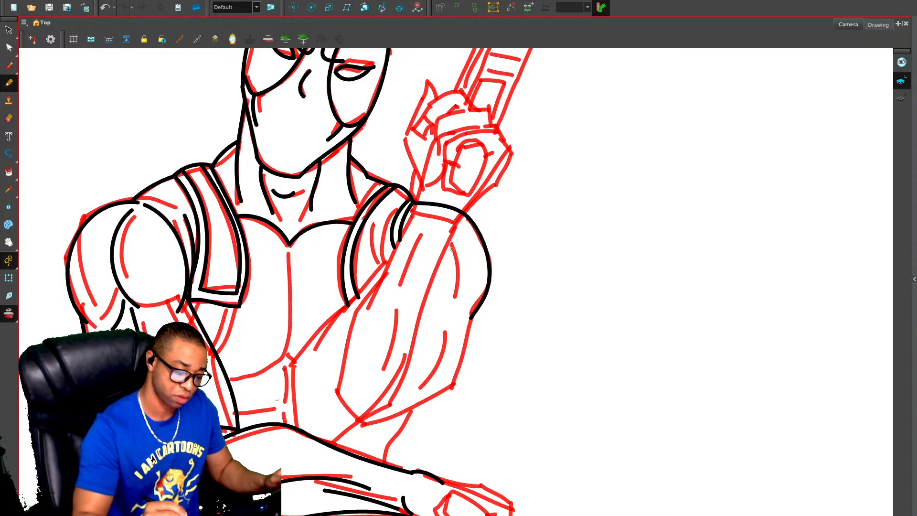
{"action": "mouse_move", "coordinate": [472, 318]}
{"action": "left_mouse_down"}
{"action": "mouse_move", "coordinate": [460, 382]}
{"action": "mouse_move", "coordinate": [351, 432]}
{"action": "mouse_move", "coordinate": [331, 420]}
{"action": "mouse_move", "coordinate": [330, 406]}
{"action": "left_mouse_up"}
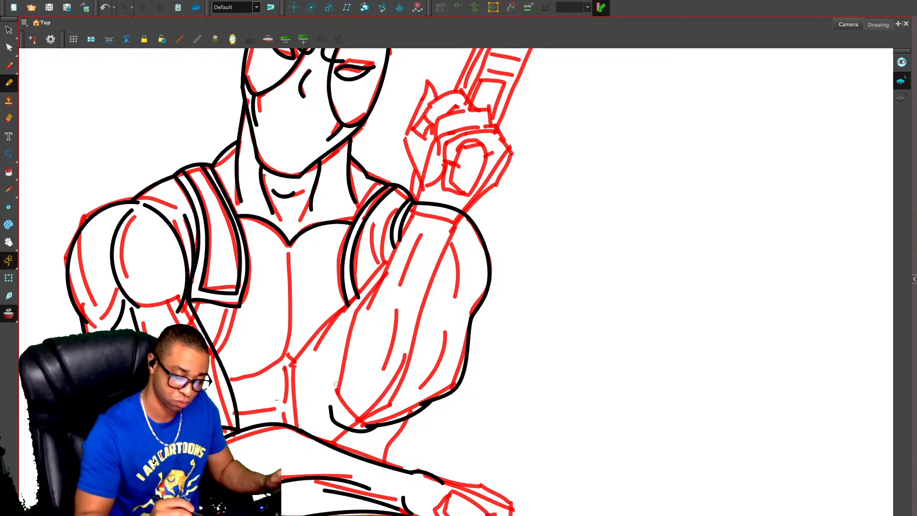
{"action": "mouse_move", "coordinate": [458, 223]}
{"action": "left_mouse_down"}
{"action": "mouse_move", "coordinate": [434, 270]}
{"action": "mouse_move", "coordinate": [421, 363]}
{"action": "mouse_move", "coordinate": [380, 421]}
{"action": "mouse_move", "coordinate": [412, 378]}
{"action": "mouse_move", "coordinate": [446, 242]}
{"action": "left_mouse_up"}
{"action": "key", "text": "ctrl+z"}
{"action": "key", "text": "alt+s"}
{"action": "key", "text": "Escape"}
{"action": "key", "text": "alt+slash"}
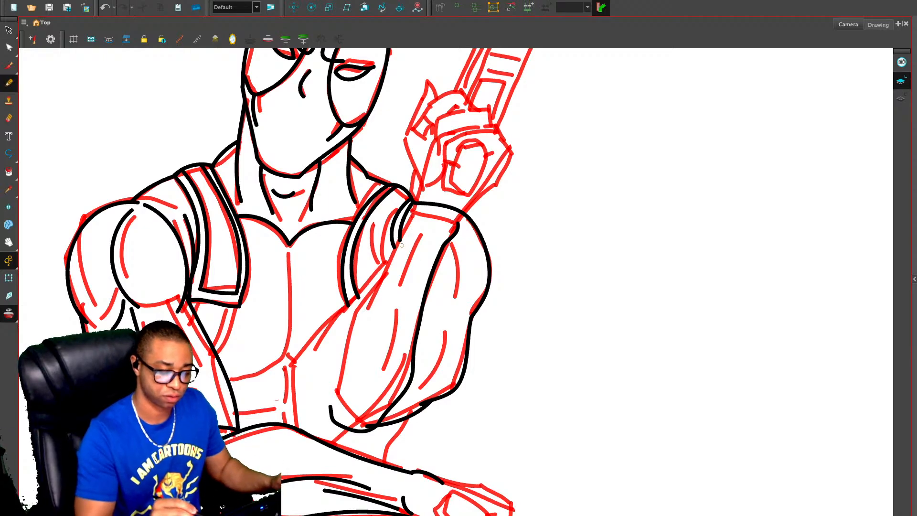
Trace the raised forearm's inner edge from wrist to elbow, compare it without the onion skin, and redraw its lower part rounder
{"action": "mouse_move", "coordinate": [414, 211]}
{"action": "left_mouse_down"}
{"action": "mouse_move", "coordinate": [382, 288]}
{"action": "mouse_move", "coordinate": [334, 357]}
{"action": "mouse_move", "coordinate": [330, 411]}
{"action": "mouse_move", "coordinate": [340, 356]}
{"action": "mouse_move", "coordinate": [382, 289]}
{"action": "mouse_move", "coordinate": [337, 346]}
{"action": "mouse_move", "coordinate": [332, 409]}
{"action": "left_mouse_up"}
{"action": "key", "text": "ctrl+z"}
{"action": "key", "text": "ctrl+z"}
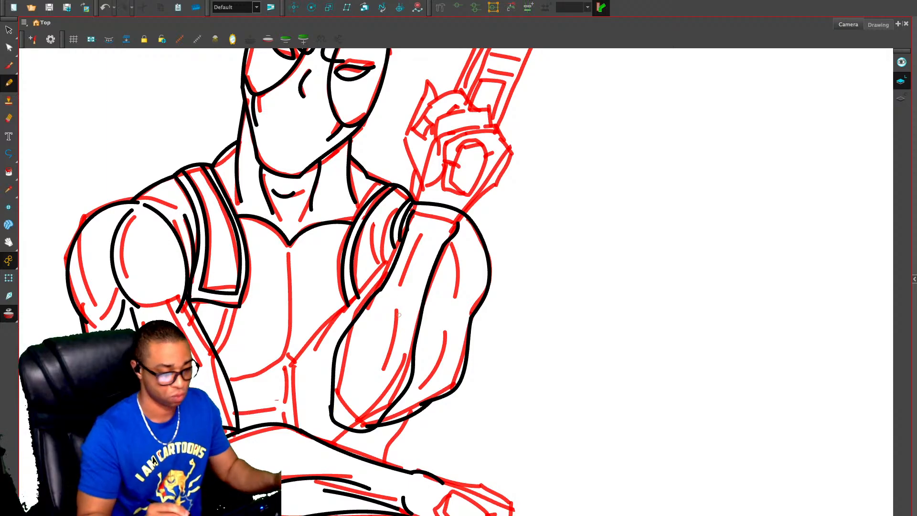
{"action": "key", "text": "alt+o"}
{"action": "key", "text": "ctrl+z"}
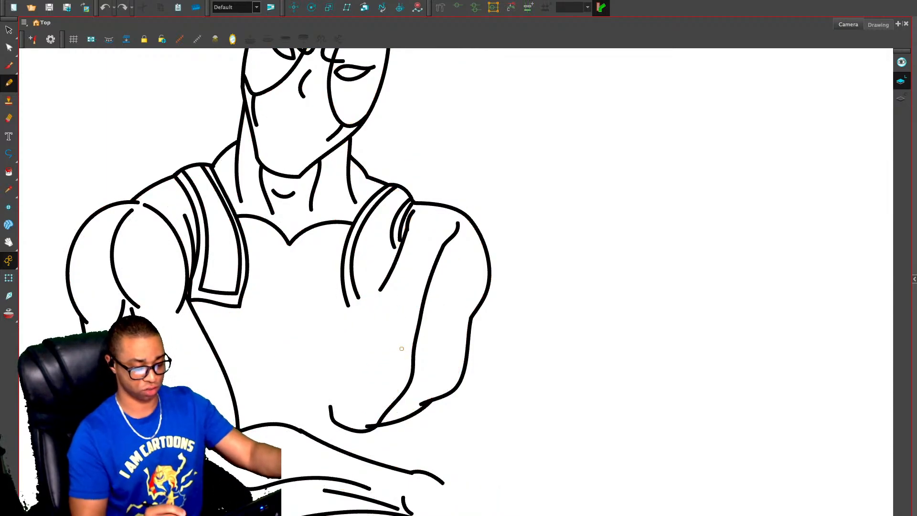
{"action": "key", "text": "alt+o"}
{"action": "mouse_move", "coordinate": [382, 287]}
{"action": "left_mouse_down"}
{"action": "mouse_move", "coordinate": [339, 342]}
{"action": "mouse_move", "coordinate": [329, 410]}
{"action": "mouse_move", "coordinate": [330, 371]}
{"action": "mouse_move", "coordinate": [391, 276]}
{"action": "left_mouse_up"}
{"action": "key", "text": "alt+o"}
{"action": "key", "text": "alt+o"}
{"action": "key", "text": "ctrl+z"}
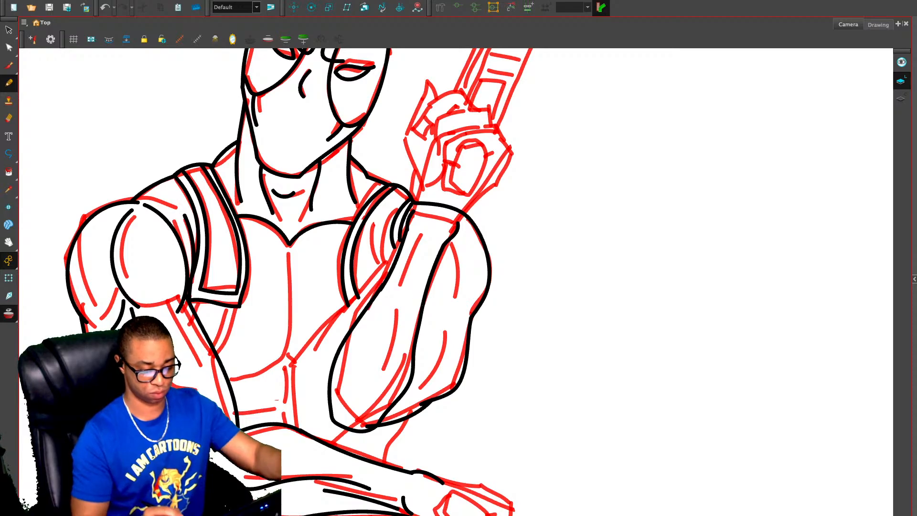
Delete the raised forearm's outer edge below the wrist, redraw it with a fuller curve to the elbow, and hide the onion skin
{"action": "key", "text": "alt+s"}
{"action": "key", "text": "Delete"}
{"action": "key", "text": "alt+slash"}
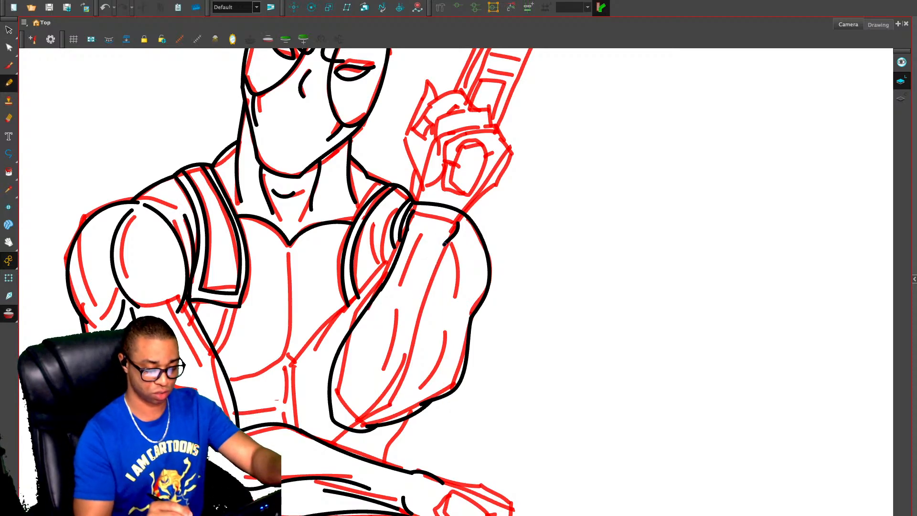
{"action": "mouse_move", "coordinate": [444, 244]}
{"action": "left_mouse_down"}
{"action": "mouse_move", "coordinate": [414, 363]}
{"action": "mouse_move", "coordinate": [377, 422]}
{"action": "mouse_move", "coordinate": [414, 376]}
{"action": "mouse_move", "coordinate": [435, 272]}
{"action": "mouse_move", "coordinate": [453, 234]}
{"action": "mouse_move", "coordinate": [418, 367]}
{"action": "mouse_move", "coordinate": [380, 422]}
{"action": "mouse_move", "coordinate": [422, 358]}
{"action": "mouse_move", "coordinate": [432, 287]}
{"action": "left_mouse_up"}
{"action": "key", "text": "ctrl+z"}
{"action": "key", "text": "ctrl+z"}
{"action": "key", "text": "ctrl+z"}
{"action": "key", "text": "ctrl+z"}
{"action": "mouse_move", "coordinate": [377, 424]}
{"action": "left_mouse_down"}
{"action": "mouse_move", "coordinate": [421, 362]}
{"action": "mouse_move", "coordinate": [445, 243]}
{"action": "left_mouse_up"}
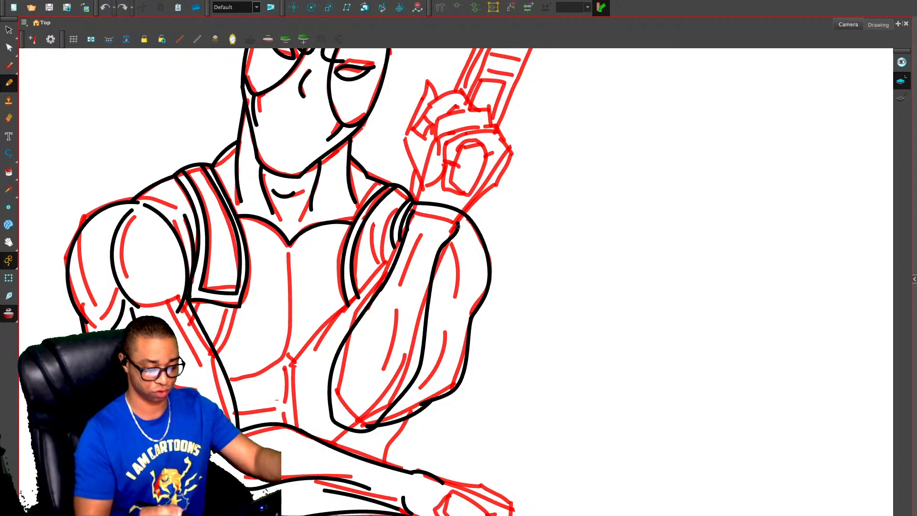
{"action": "key", "text": "alt+o"}
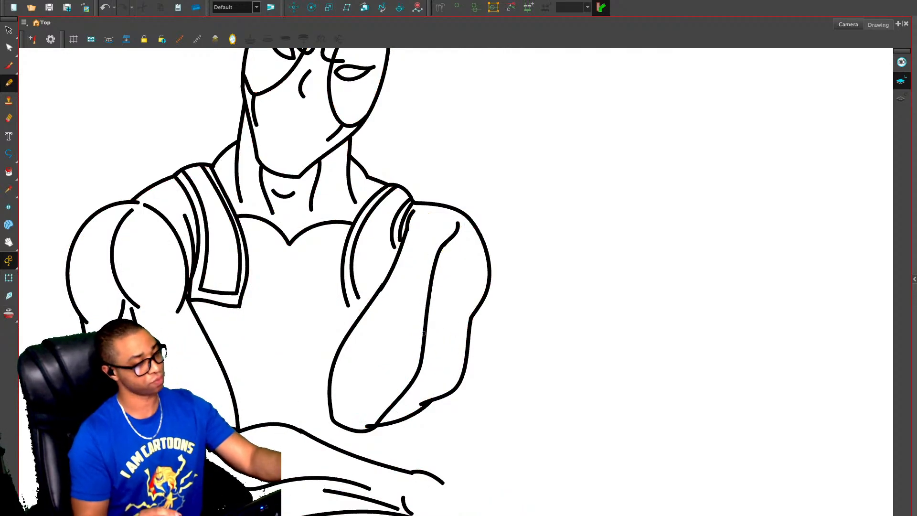
Erase the stray line end at the raised elbow, and add elbow creases, a forearm muscle line and two short lines below the wrist
{"action": "key", "text": "alt+e"}
{"action": "mouse_move", "coordinate": [366, 425]}
{"action": "left_mouse_down"}
{"action": "mouse_move", "coordinate": [374, 424]}
{"action": "mouse_move", "coordinate": [346, 422]}
{"action": "mouse_move", "coordinate": [362, 421]}
{"action": "left_mouse_up"}
{"action": "key", "text": "alt+slash"}
{"action": "mouse_move", "coordinate": [399, 302]}
{"action": "left_mouse_down"}
{"action": "mouse_move", "coordinate": [384, 321]}
{"action": "mouse_move", "coordinate": [365, 398]}
{"action": "left_mouse_up"}
{"action": "key", "text": "ctrl+z"}
{"action": "left_click_drag", "start_coordinate": [394, 315], "coordinate": [372, 399]}
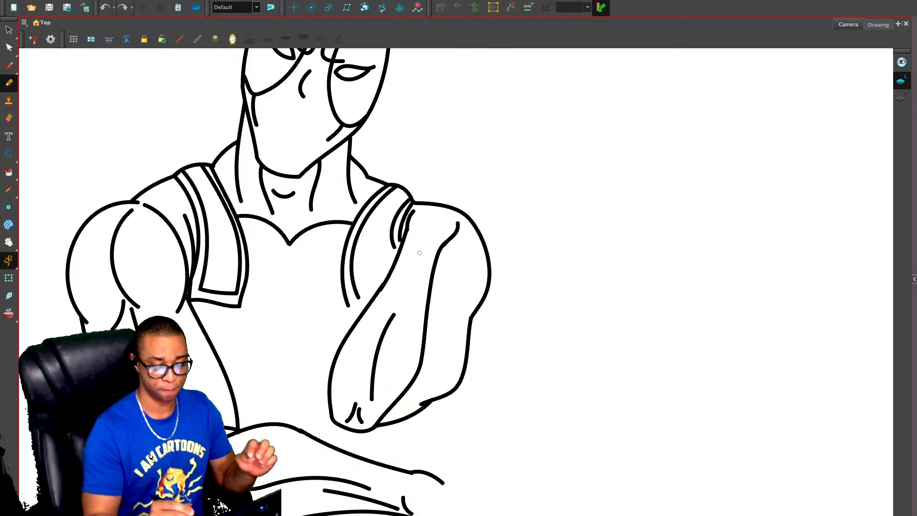
{"action": "mouse_move", "coordinate": [420, 244]}
{"action": "left_mouse_down"}
{"action": "mouse_move", "coordinate": [407, 284]}
{"action": "mouse_move", "coordinate": [392, 295]}
{"action": "left_mouse_up"}
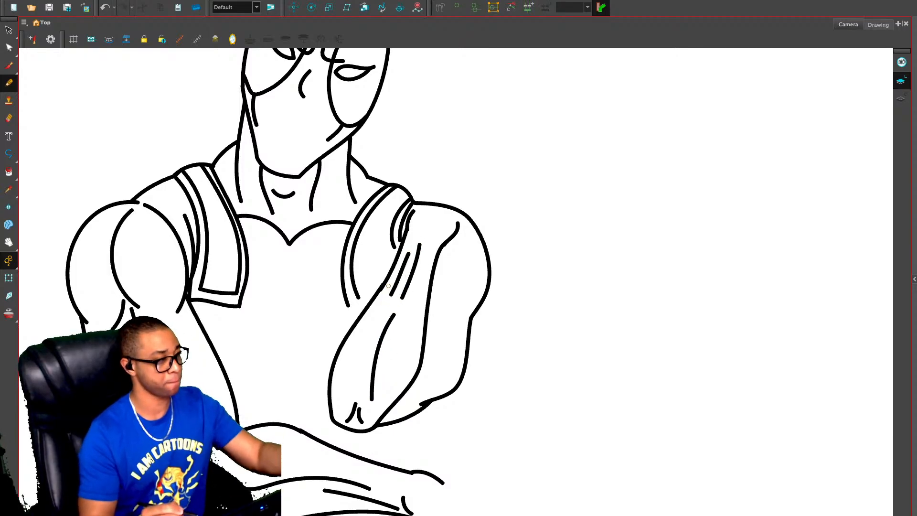
Show the onion skin and trace the raised hand's outer edge from the wrist around the knuckles, retrying the knuckle line
{"action": "key", "text": "alt+o"}
{"action": "mouse_move", "coordinate": [452, 227]}
{"action": "left_mouse_down"}
{"action": "mouse_move", "coordinate": [418, 307]}
{"action": "mouse_move", "coordinate": [461, 267]}
{"action": "mouse_move", "coordinate": [481, 230]}
{"action": "mouse_move", "coordinate": [459, 206]}
{"action": "mouse_move", "coordinate": [409, 222]}
{"action": "mouse_move", "coordinate": [422, 246]}
{"action": "mouse_move", "coordinate": [422, 233]}
{"action": "left_mouse_up"}
{"action": "key", "text": "ctrl+z"}
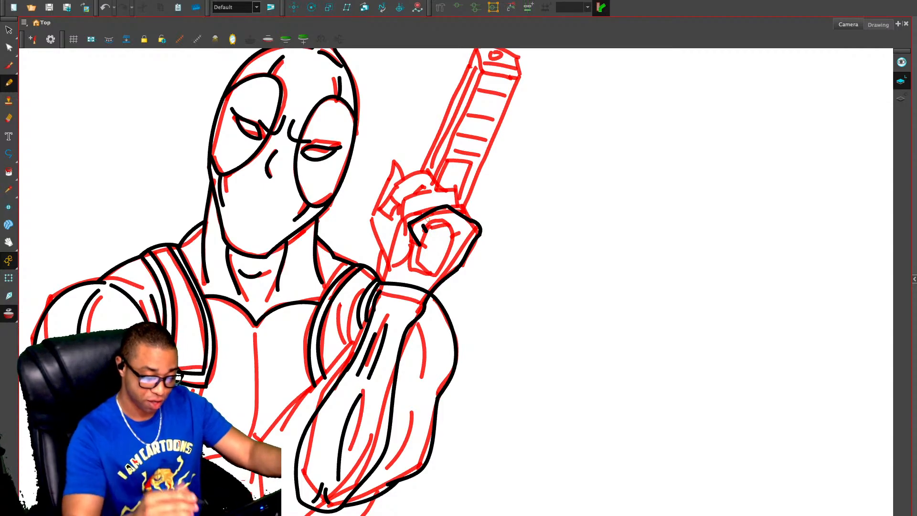
{"action": "mouse_move", "coordinate": [473, 220]}
{"action": "left_mouse_down"}
{"action": "mouse_move", "coordinate": [454, 194]}
{"action": "mouse_move", "coordinate": [460, 205]}
{"action": "mouse_move", "coordinate": [423, 205]}
{"action": "left_mouse_up"}
{"action": "key", "text": "ctrl+z"}
{"action": "key", "text": "ctrl+z"}
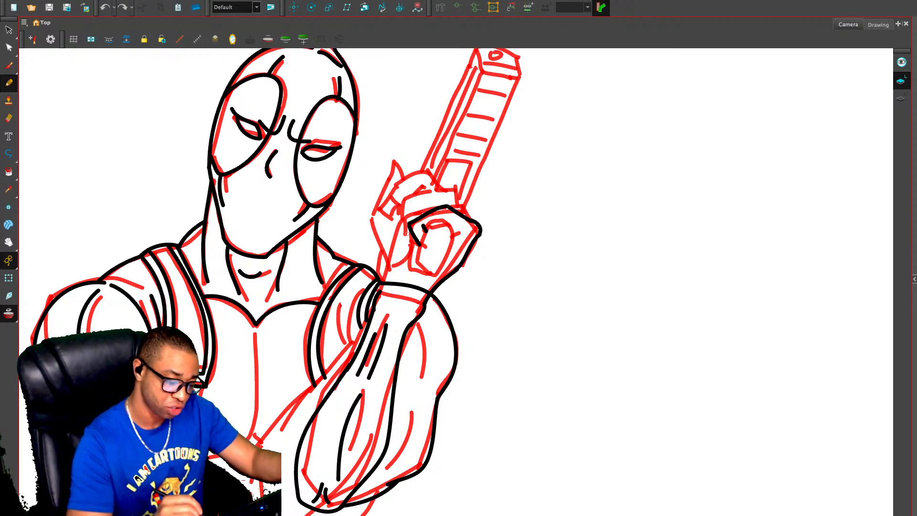
Draw the raised hand's folded fingers above the knuckle line, and add the knuckle and tendon marks on the back of the hand
{"action": "mouse_move", "coordinate": [415, 237]}
{"action": "left_mouse_down"}
{"action": "mouse_move", "coordinate": [397, 219]}
{"action": "mouse_move", "coordinate": [418, 195]}
{"action": "left_mouse_up"}
{"action": "key", "text": "ctrl+z"}
{"action": "key", "text": "ctrl+z"}
{"action": "mouse_move", "coordinate": [410, 229]}
{"action": "left_mouse_down"}
{"action": "mouse_move", "coordinate": [402, 209]}
{"action": "mouse_move", "coordinate": [438, 188]}
{"action": "mouse_move", "coordinate": [475, 210]}
{"action": "mouse_move", "coordinate": [476, 222]}
{"action": "mouse_move", "coordinate": [464, 197]}
{"action": "mouse_move", "coordinate": [435, 180]}
{"action": "mouse_move", "coordinate": [401, 203]}
{"action": "mouse_move", "coordinate": [440, 225]}
{"action": "left_mouse_up"}
{"action": "key", "text": "alt+o"}
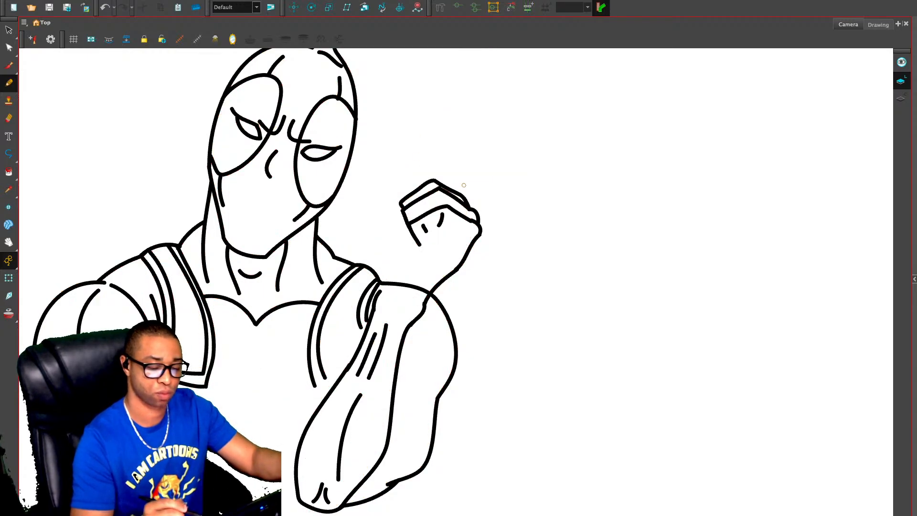
{"action": "key", "text": "alt+o"}
{"action": "mouse_move", "coordinate": [459, 229]}
{"action": "left_mouse_down"}
{"action": "mouse_move", "coordinate": [444, 250]}
{"action": "mouse_move", "coordinate": [441, 227]}
{"action": "mouse_move", "coordinate": [450, 231]}
{"action": "mouse_move", "coordinate": [421, 245]}
{"action": "left_mouse_up"}
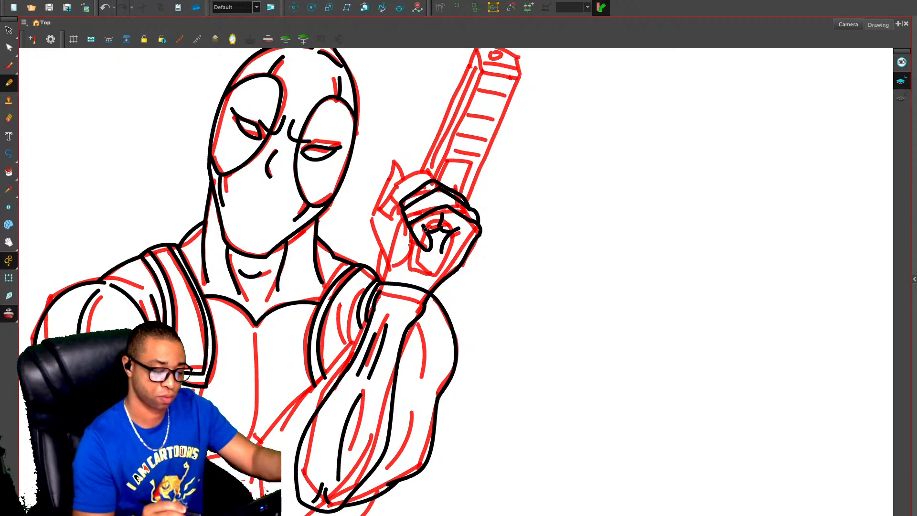
Draw the raised hand's thumb over the sketch, with its rounded tip and outer edge running down toward the wrist
{"action": "key", "text": "alt+o"}
{"action": "key", "text": "alt+o"}
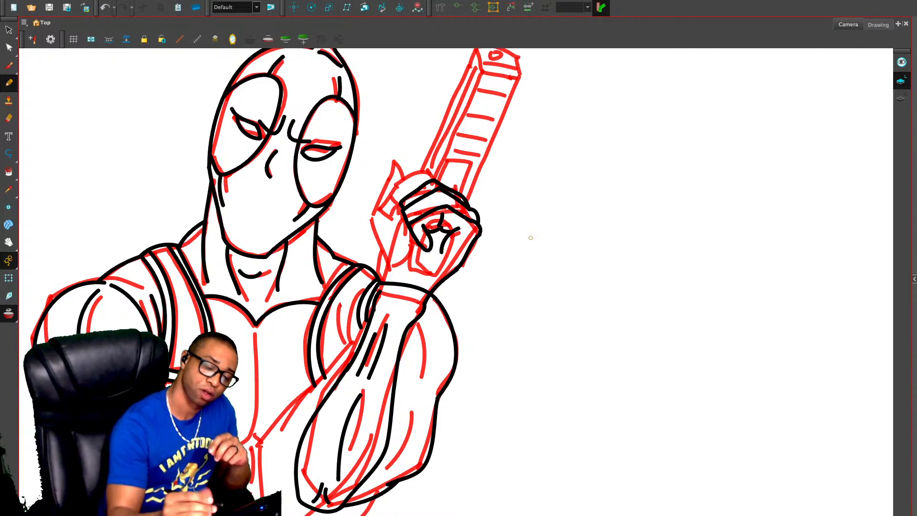
{"action": "mouse_move", "coordinate": [409, 186]}
{"action": "left_mouse_down"}
{"action": "mouse_move", "coordinate": [429, 190]}
{"action": "mouse_move", "coordinate": [407, 200]}
{"action": "mouse_move", "coordinate": [399, 187]}
{"action": "mouse_move", "coordinate": [378, 244]}
{"action": "mouse_move", "coordinate": [406, 263]}
{"action": "left_mouse_up"}
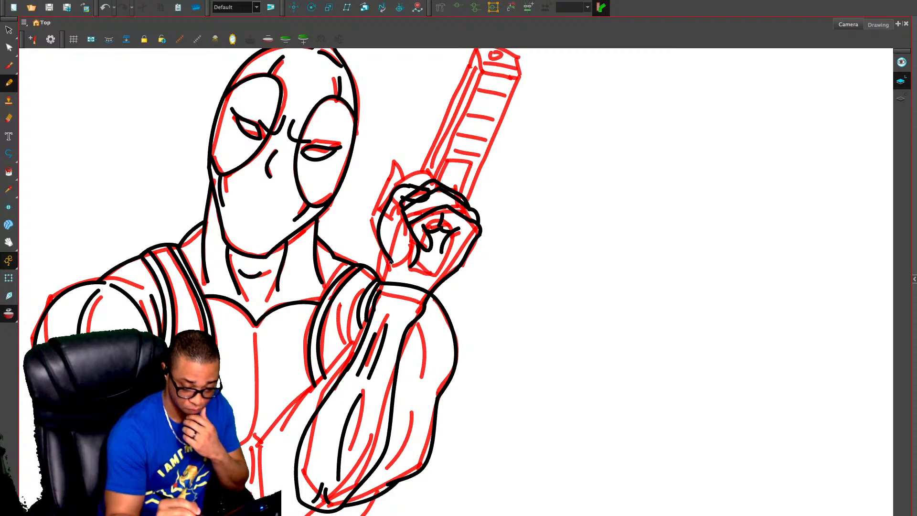
Reshape the thumb's outer edge so it reaches slightly lower toward the wrist, and hide the onion skin
{"action": "key", "text": "alt+s"}
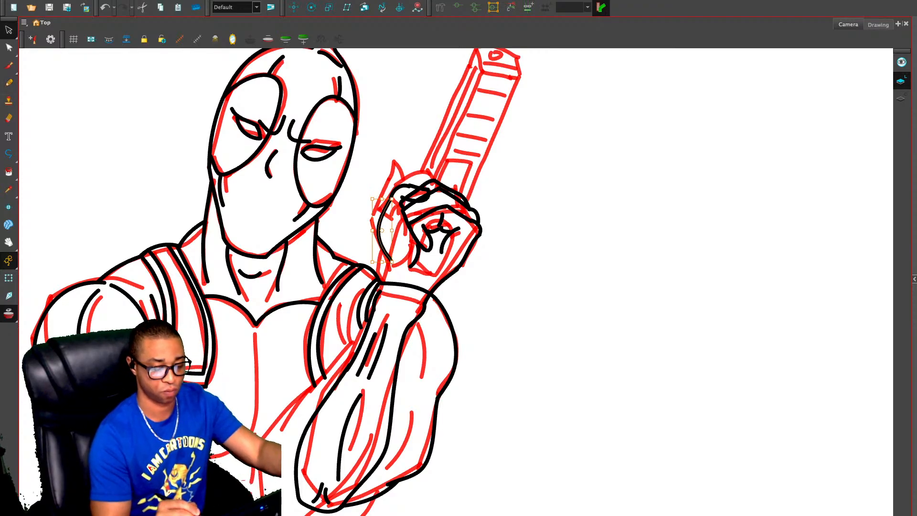
{"action": "left_click_drag", "start_coordinate": [383, 246], "coordinate": [380, 254]}
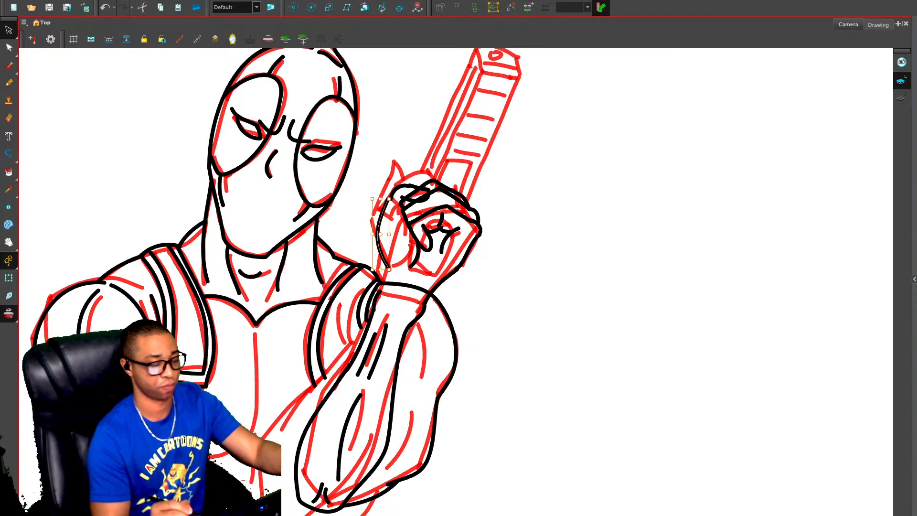
{"action": "key", "text": "alt+o"}
{"action": "key", "text": "Escape"}
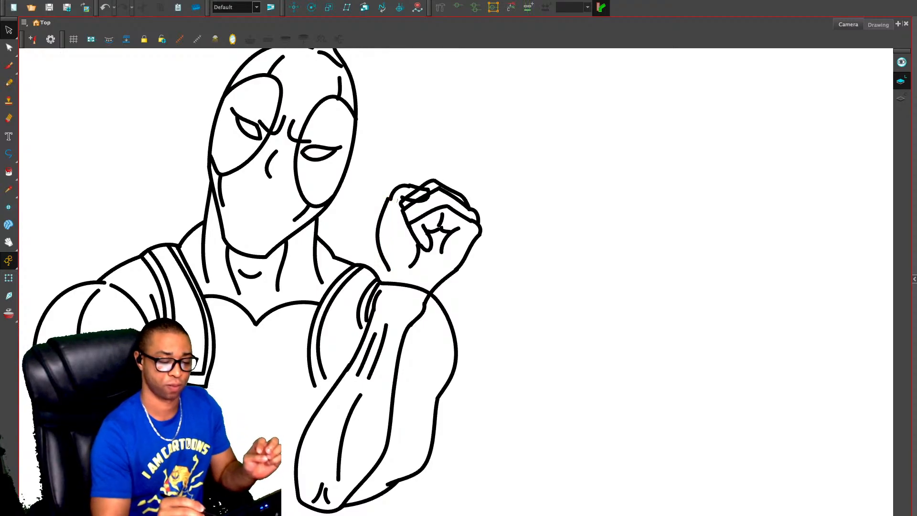
Adjust the lines of the thumb's tip so its upper curve sits slightly lower and joins the outer edge smoothly
{"action": "left_click", "coordinate": [396, 189]}
{"action": "key", "text": "Escape"}
{"action": "left_click", "coordinate": [400, 187]}
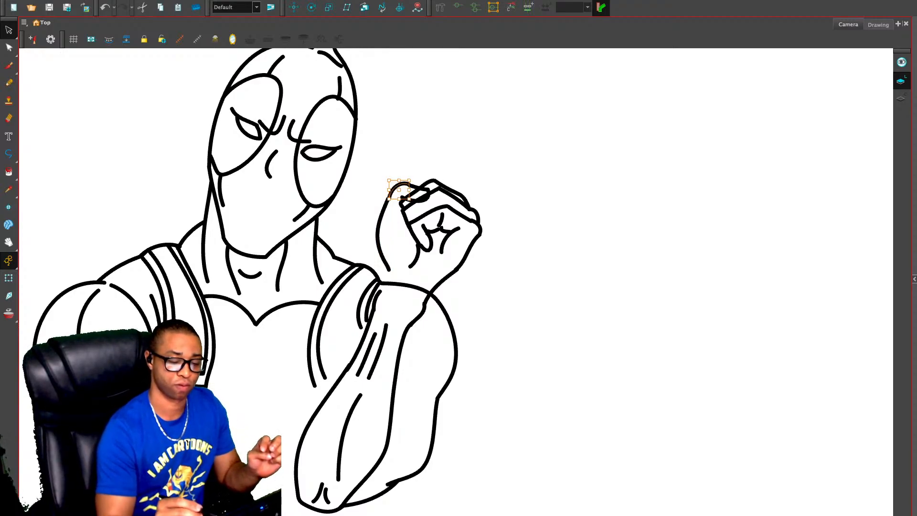
{"action": "key", "text": "Escape"}
{"action": "left_click", "coordinate": [410, 183]}
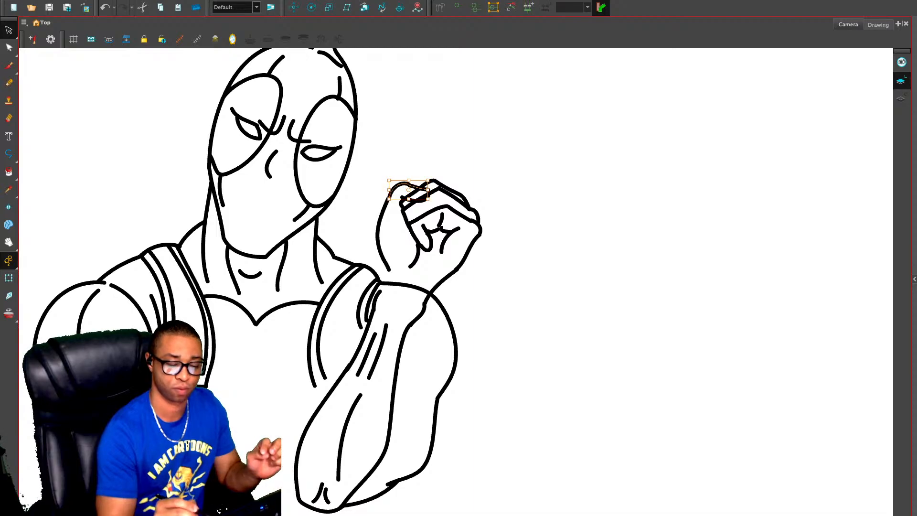
{"action": "key", "text": "Escape"}
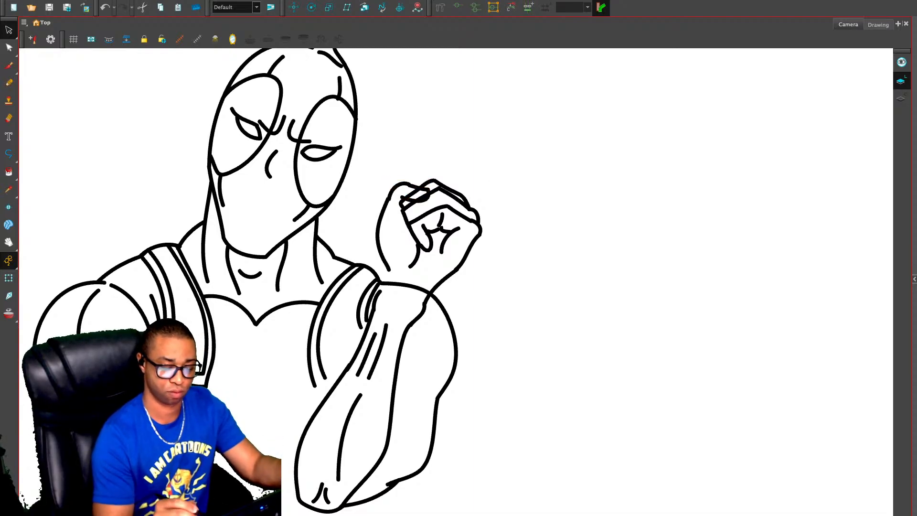
{"action": "left_click", "coordinate": [422, 200]}
{"action": "mouse_move", "coordinate": [410, 176]}
{"action": "left_mouse_down"}
{"action": "mouse_move", "coordinate": [407, 191]}
{"action": "mouse_move", "coordinate": [438, 211]}
{"action": "mouse_move", "coordinate": [399, 186]}
{"action": "left_mouse_up"}
{"action": "left_click", "coordinate": [408, 165]}
{"action": "left_click", "coordinate": [396, 186]}
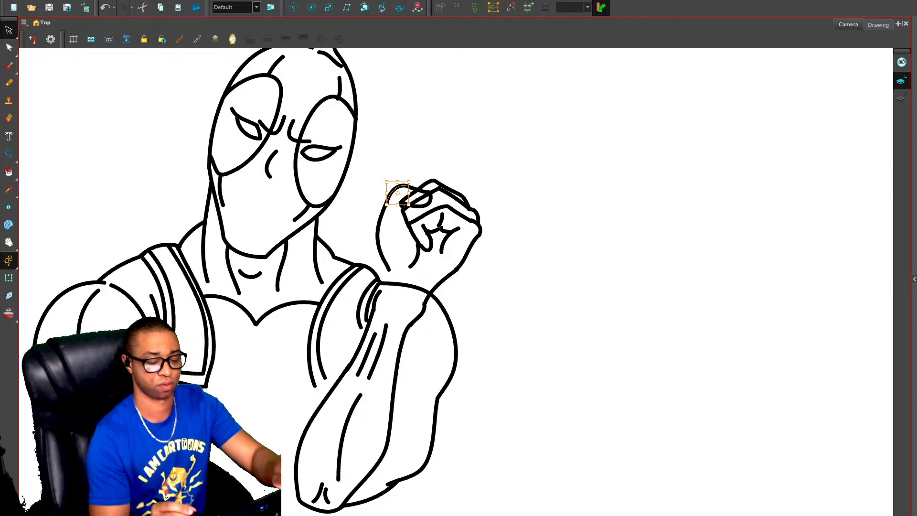
{"action": "left_click", "coordinate": [402, 166]}
{"action": "left_click_drag", "start_coordinate": [371, 222], "coordinate": [387, 226]}
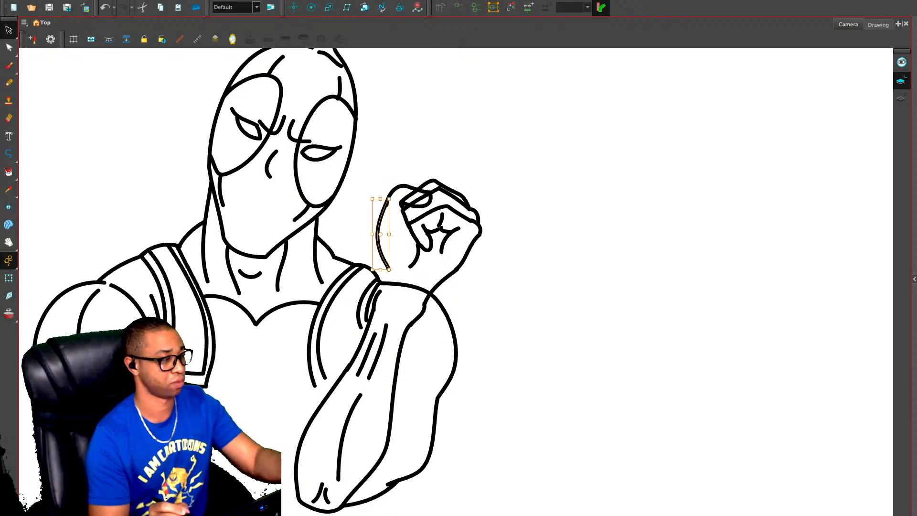
{"action": "left_click", "coordinate": [448, 175]}
Erase the finger line that crosses the thumb's tip on the raised hand
{"action": "key", "text": "alt+e"}
{"action": "mouse_move", "coordinate": [425, 197]}
{"action": "left_mouse_down"}
{"action": "mouse_move", "coordinate": [404, 199]}
{"action": "mouse_move", "coordinate": [423, 195]}
{"action": "left_mouse_up"}
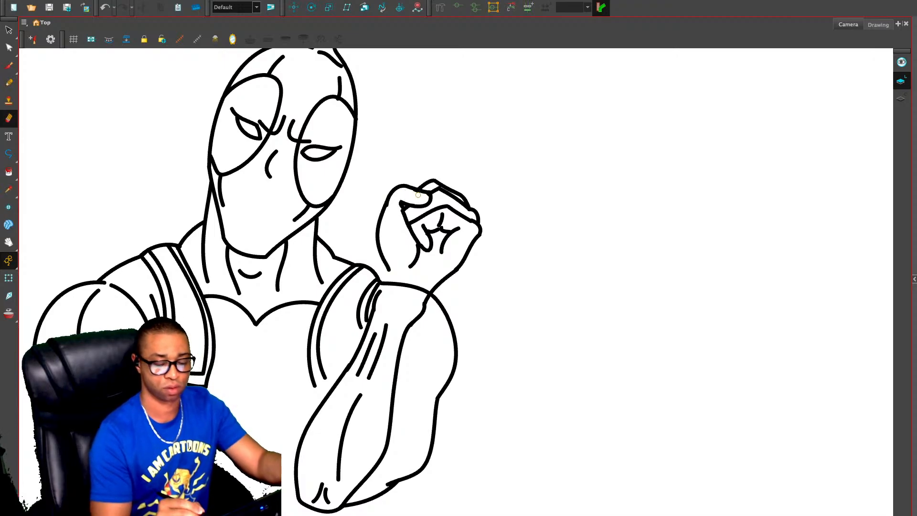
{"action": "key", "text": "alt+slash"}
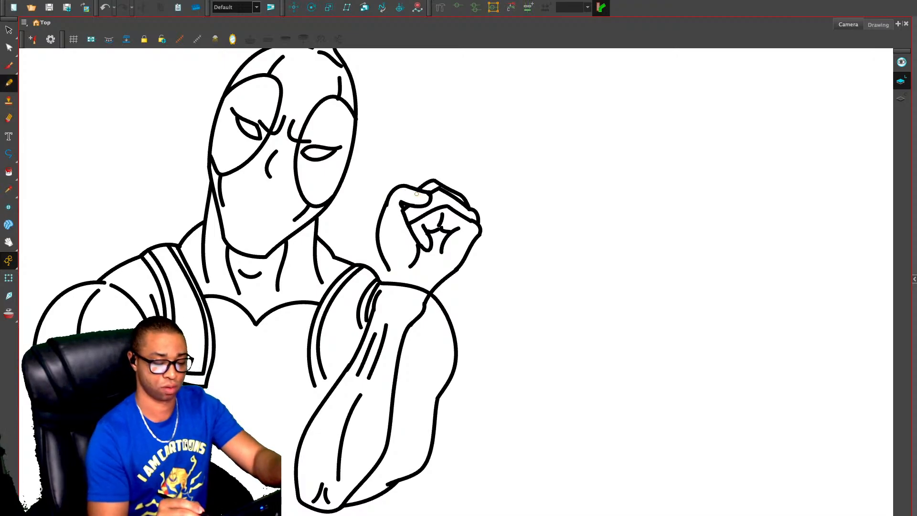
{"action": "key", "text": "alt+e"}
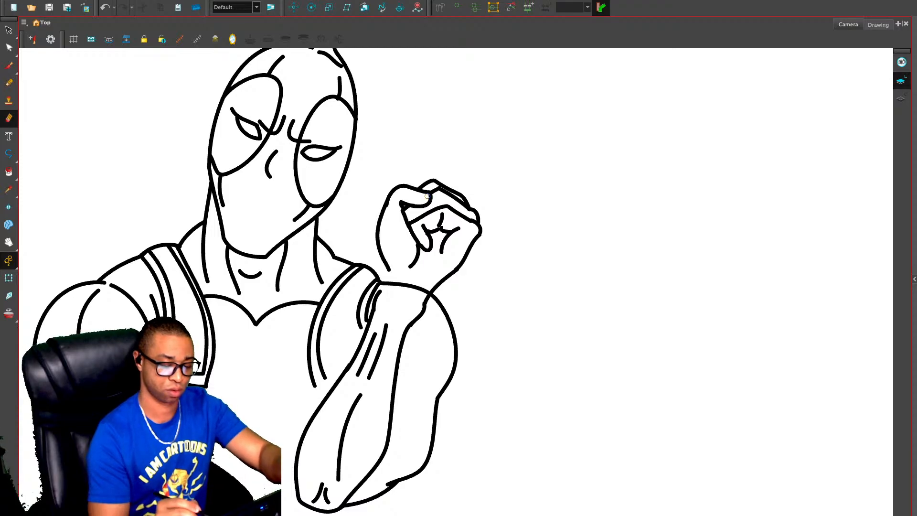
Shift the short mark below the knuckle line of the raised hand slightly outward, away from the thumb
{"action": "key", "text": "alt+s"}
{"action": "left_click", "coordinate": [442, 221]}
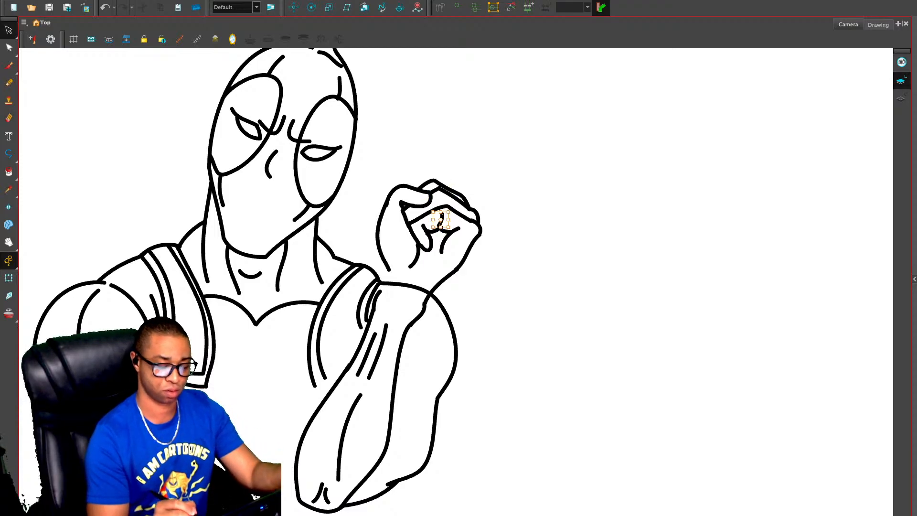
{"action": "left_click_drag", "start_coordinate": [440, 221], "coordinate": [444, 223]}
{"action": "left_click", "coordinate": [443, 223]}
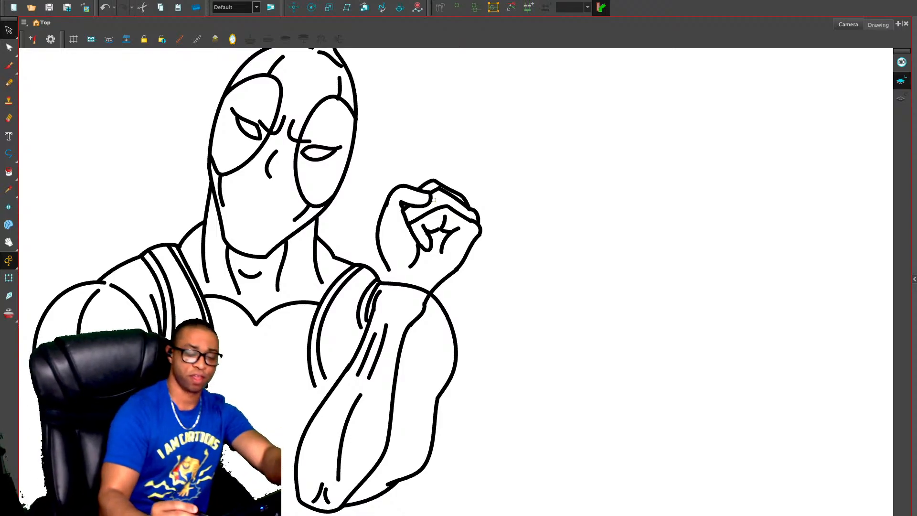
Try to rework the thumb's inner line by drawing over it and trimming it, and undo the last erasure
{"action": "key", "text": "alt+slash"}
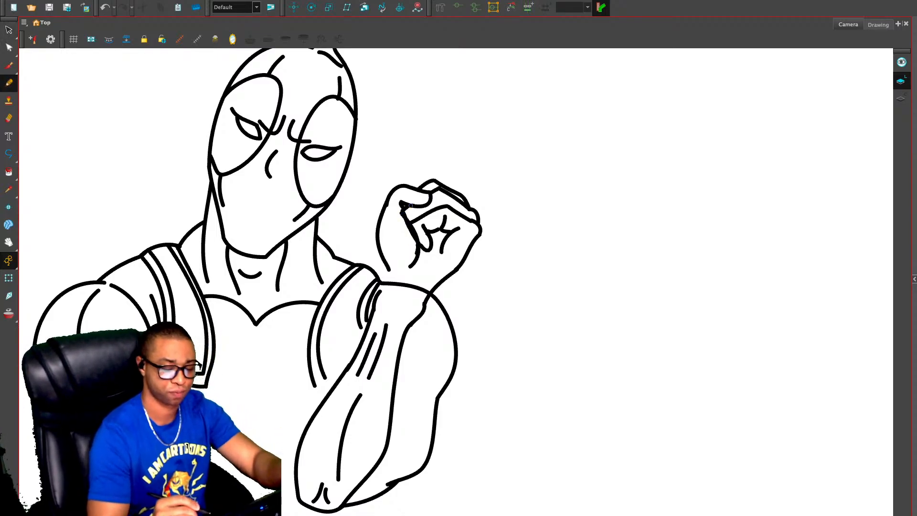
{"action": "key", "text": "alt+e"}
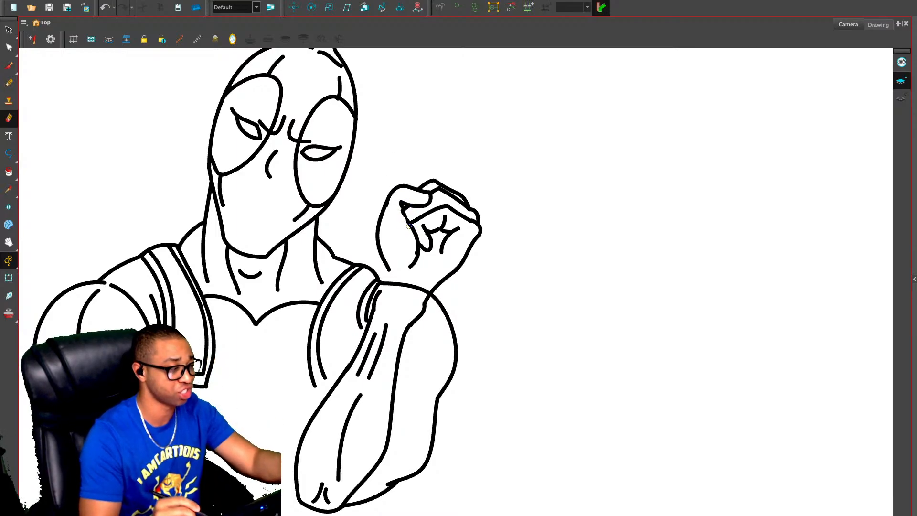
{"action": "key", "text": "ctrl+z"}
{"action": "key", "text": "alt+x"}
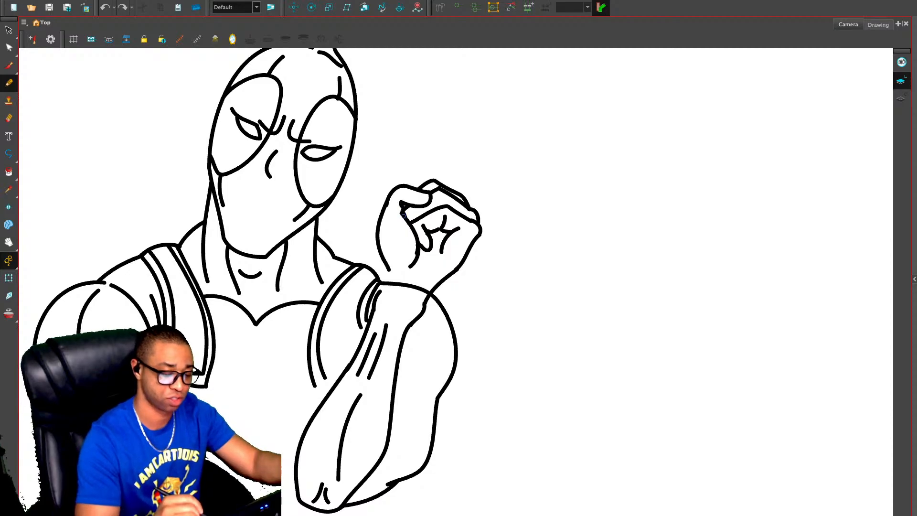
Delete the thumb's inner line, the crease below it, the adjoining curved mark and the leftover stub at the thumb's base
{"action": "key", "text": "alt+s"}
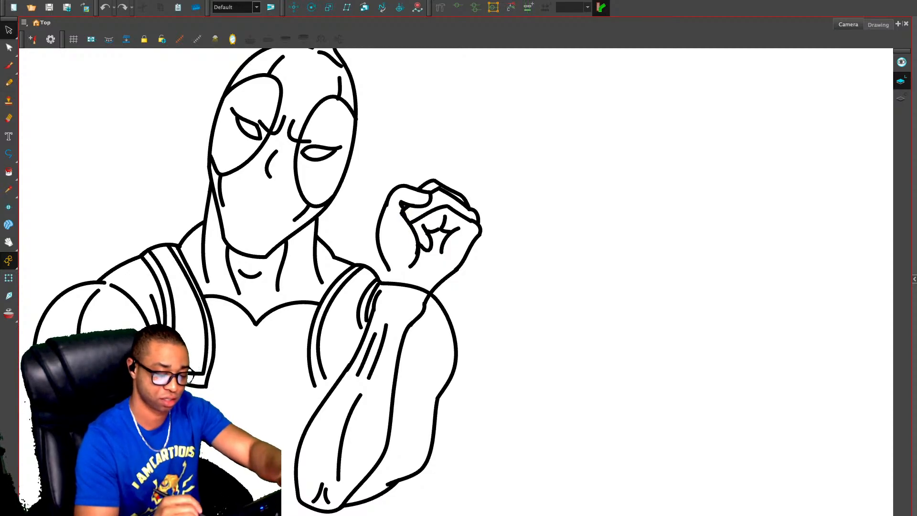
{"action": "left_click", "coordinate": [417, 258]}
{"action": "key", "text": "Delete"}
{"action": "left_click", "coordinate": [414, 234]}
{"action": "key", "text": "Delete"}
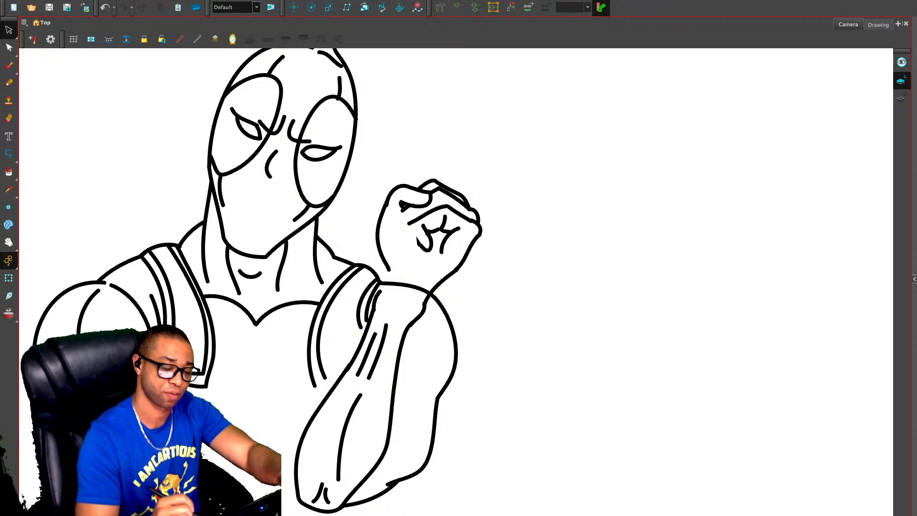
{"action": "left_click", "coordinate": [424, 228]}
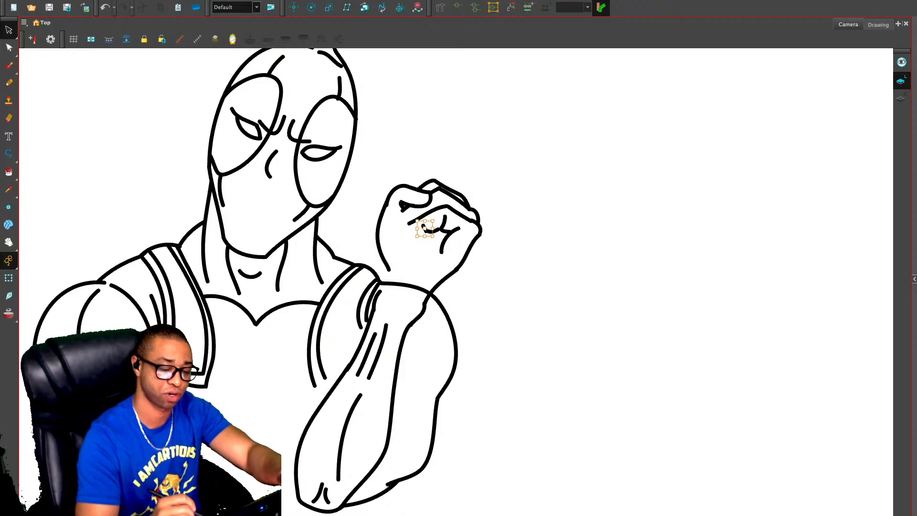
{"action": "left_click", "coordinate": [402, 205]}
{"action": "key", "text": "Delete"}
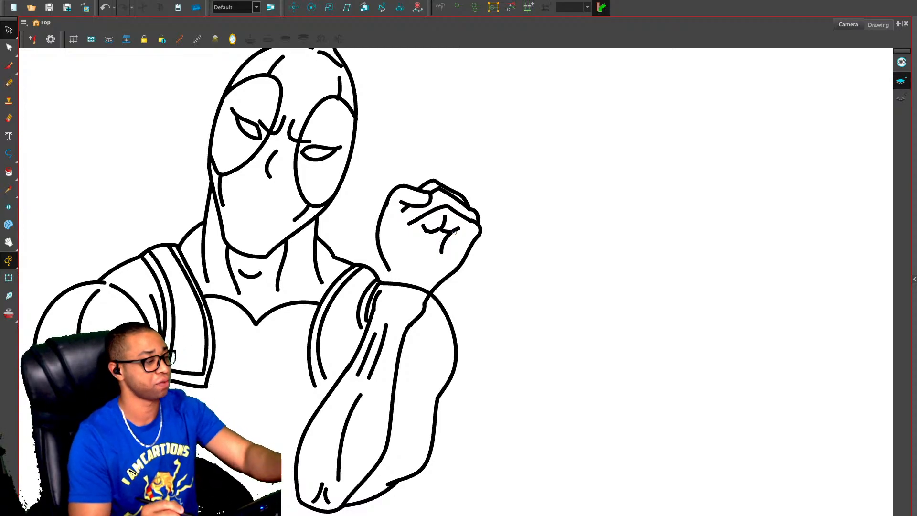
Show the onion skin and get the Pencil ready for tracing the lowered arm's hand
{"action": "key", "text": "alt+slash"}
{"action": "key", "text": "alt+o"}
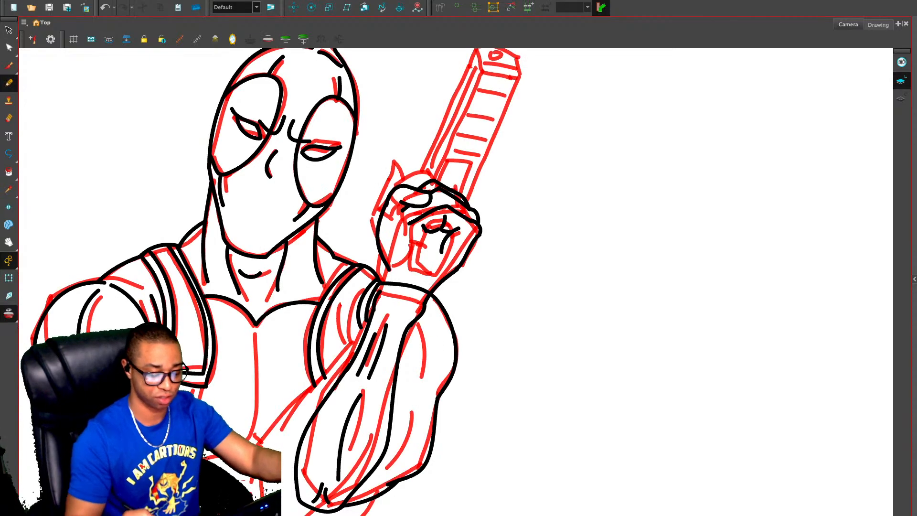
{"action": "left_click_drag", "start_coordinate": [487, 390], "coordinate": [606, 191]}
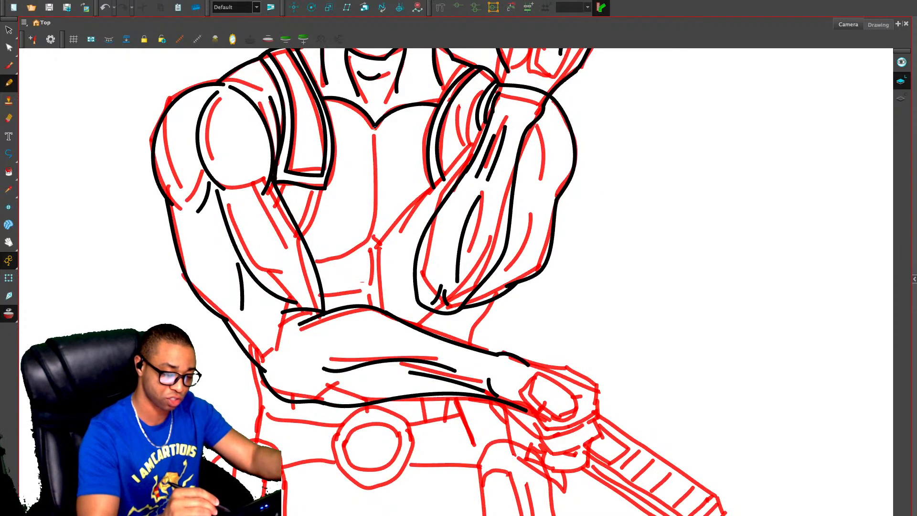
Ink the chest's centre line, the lower rib edge and short muscle marks on both sides of the torso
{"action": "mouse_move", "coordinate": [374, 128]}
{"action": "left_mouse_down"}
{"action": "mouse_move", "coordinate": [368, 236]}
{"action": "mouse_move", "coordinate": [314, 261]}
{"action": "left_mouse_up"}
{"action": "left_click_drag", "start_coordinate": [372, 237], "coordinate": [397, 253]}
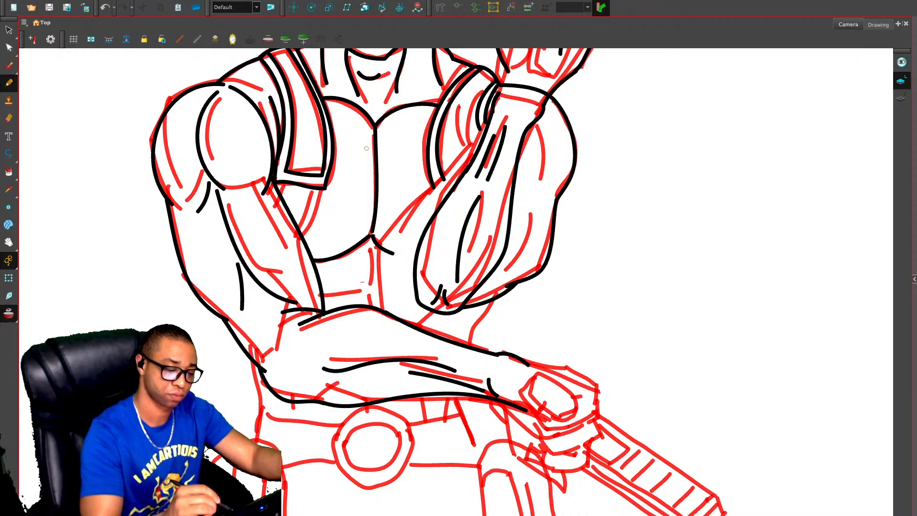
{"action": "left_click_drag", "start_coordinate": [352, 128], "coordinate": [371, 146]}
{"action": "left_click_drag", "start_coordinate": [346, 182], "coordinate": [363, 184]}
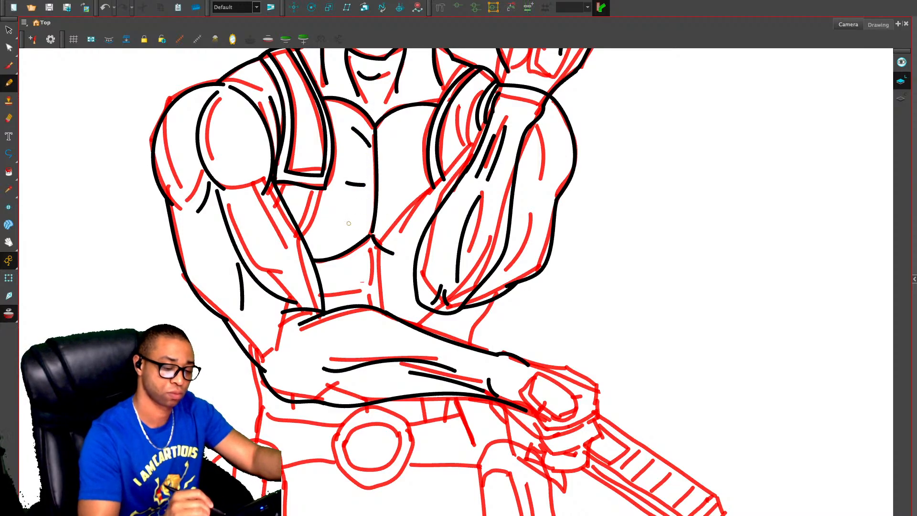
{"action": "left_click_drag", "start_coordinate": [341, 228], "coordinate": [394, 216]}
{"action": "left_click_drag", "start_coordinate": [381, 183], "coordinate": [400, 182]}
{"action": "left_click_drag", "start_coordinate": [382, 144], "coordinate": [398, 133]}
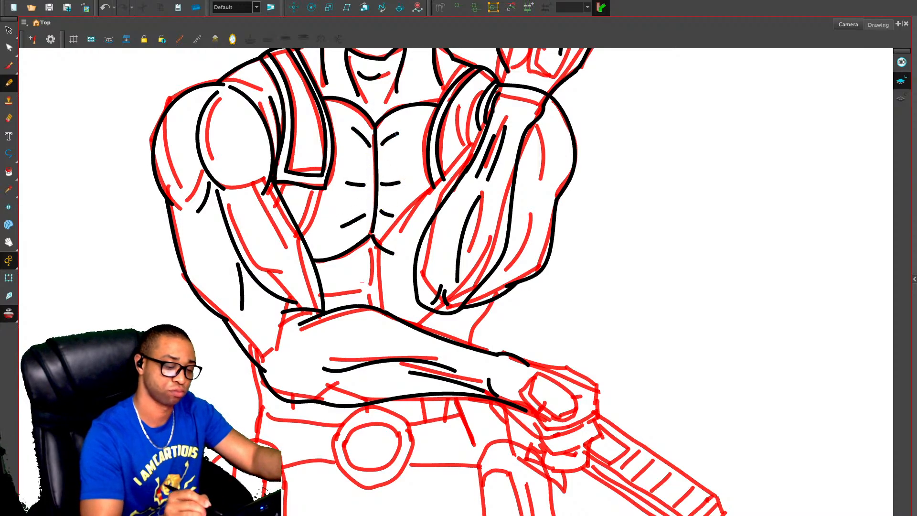
Ink the centre and cross lines of the upper abs, and hide the red sketch to show the full line art
{"action": "scroll", "coordinate": [398, 134], "scroll_direction": "down", "scroll_amount": 1}
{"action": "mouse_move", "coordinate": [369, 222]}
{"action": "left_mouse_down"}
{"action": "mouse_move", "coordinate": [367, 275]}
{"action": "mouse_move", "coordinate": [324, 270]}
{"action": "mouse_move", "coordinate": [404, 269]}
{"action": "left_mouse_up"}
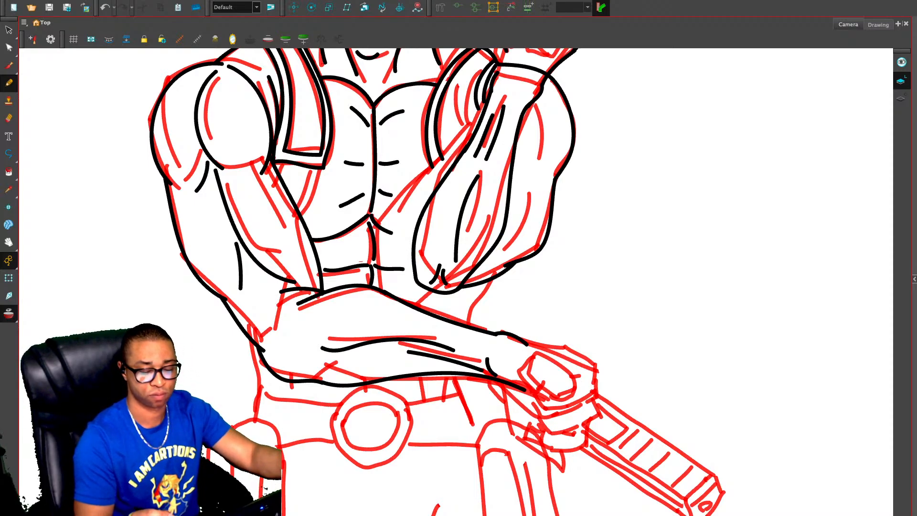
{"action": "key", "text": "alt+o"}
{"action": "key", "text": "1"}
{"action": "key", "text": "1"}
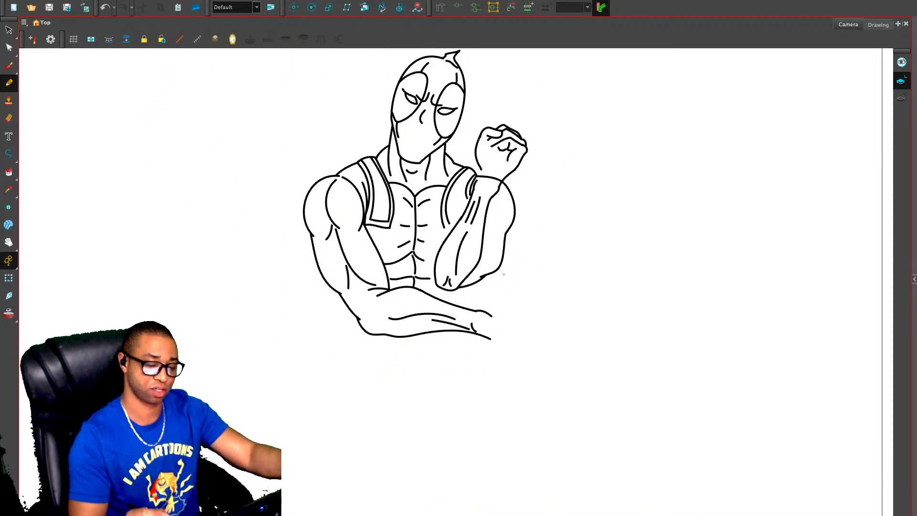
Select the raised forearm's lines and stretch them at the elbow to make the forearm longer and wider
{"action": "key", "text": "alt+s"}
{"action": "mouse_move", "coordinate": [492, 228]}
{"action": "left_mouse_down"}
{"action": "mouse_move", "coordinate": [468, 203]}
{"action": "mouse_move", "coordinate": [462, 246]}
{"action": "mouse_move", "coordinate": [476, 252]}
{"action": "mouse_move", "coordinate": [439, 259]}
{"action": "mouse_move", "coordinate": [436, 283]}
{"action": "mouse_move", "coordinate": [439, 292]}
{"action": "mouse_move", "coordinate": [482, 268]}
{"action": "left_mouse_up"}
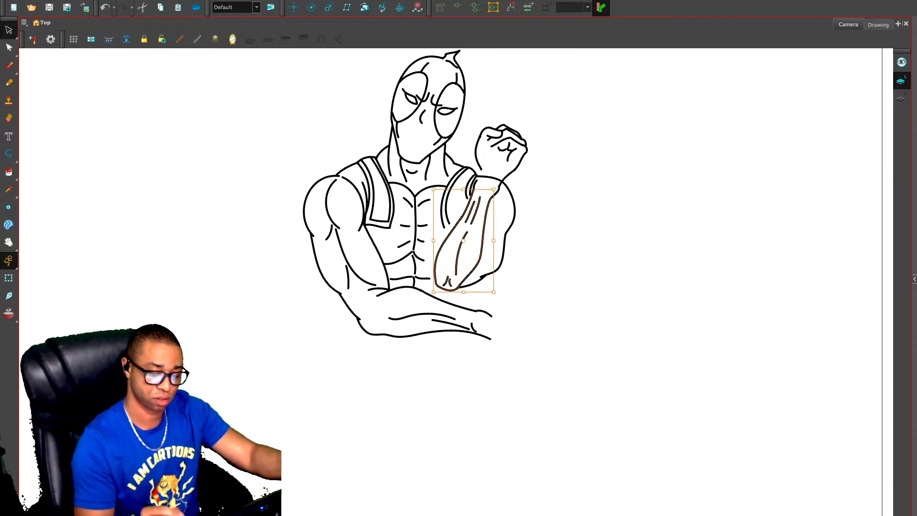
{"action": "left_click_drag", "start_coordinate": [433, 292], "coordinate": [427, 304]}
{"action": "left_click_drag", "start_coordinate": [428, 302], "coordinate": [423, 300]}
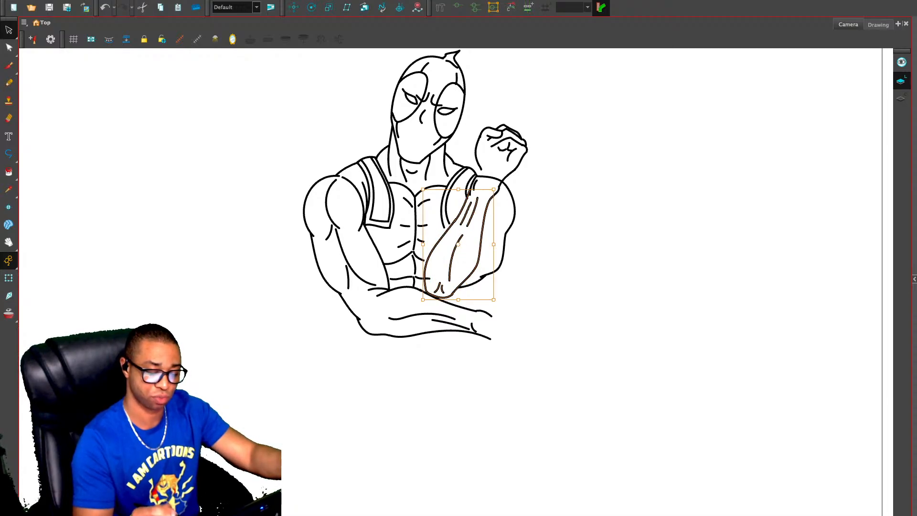
Show the red sketch and adjust the raised forearm's position and width to match it, keeping it attached at the wrist
{"action": "key", "text": "alt+o"}
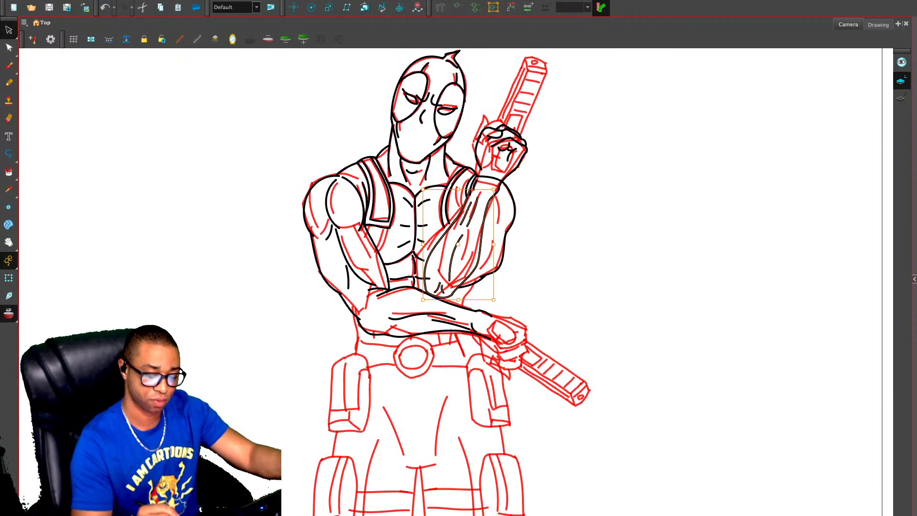
{"action": "left_click_drag", "start_coordinate": [452, 258], "coordinate": [446, 255]}
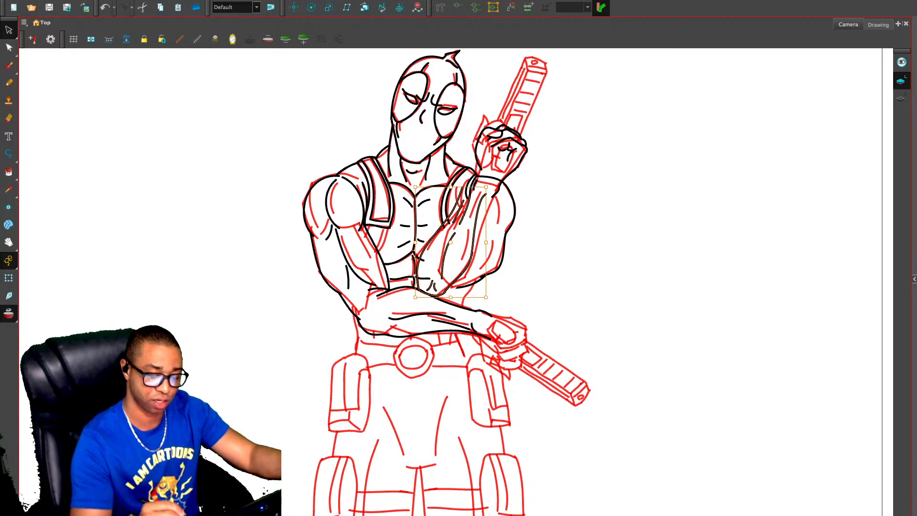
{"action": "left_click_drag", "start_coordinate": [488, 185], "coordinate": [496, 190]}
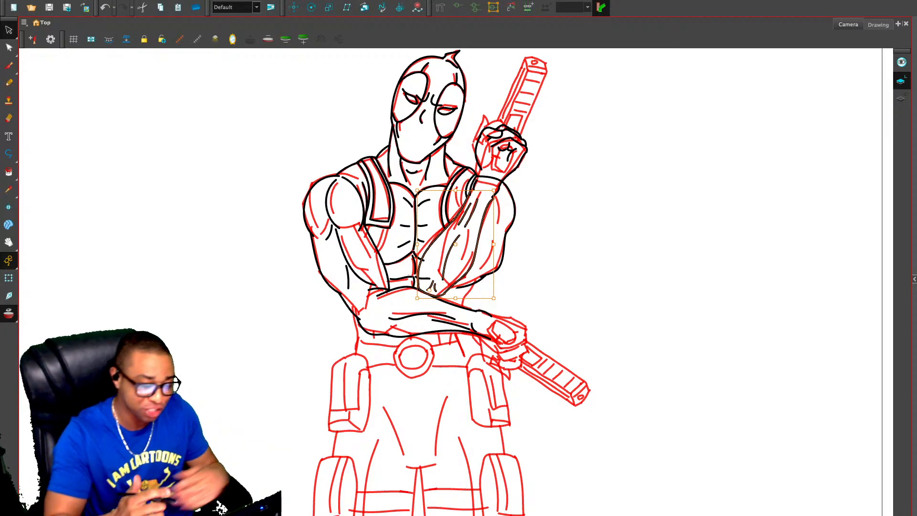
{"action": "key", "text": "2"}
{"action": "key", "text": "Escape"}
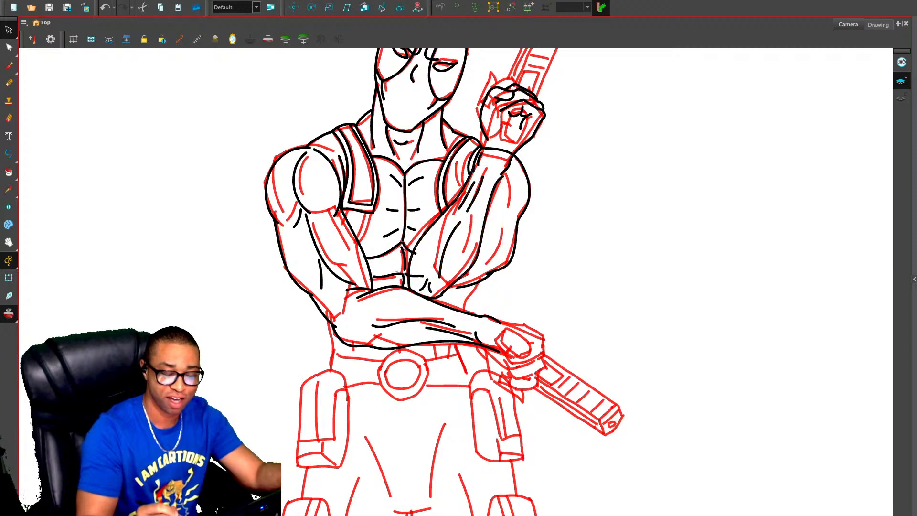
{"action": "left_click", "coordinate": [484, 229]}
{"action": "key", "text": "Escape"}
{"action": "left_click", "coordinate": [484, 229]}
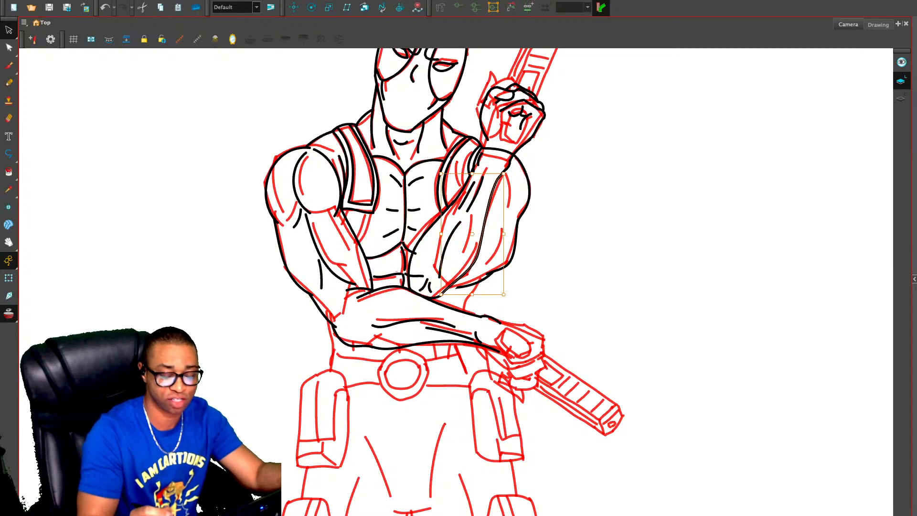
{"action": "key", "text": "Escape"}
Hide the red sketch and delete the line crossing the wrist of the raised arm
{"action": "key", "text": "alt+o"}
{"action": "key", "text": "2"}
{"action": "left_click_drag", "start_coordinate": [482, 191], "coordinate": [447, 312]}
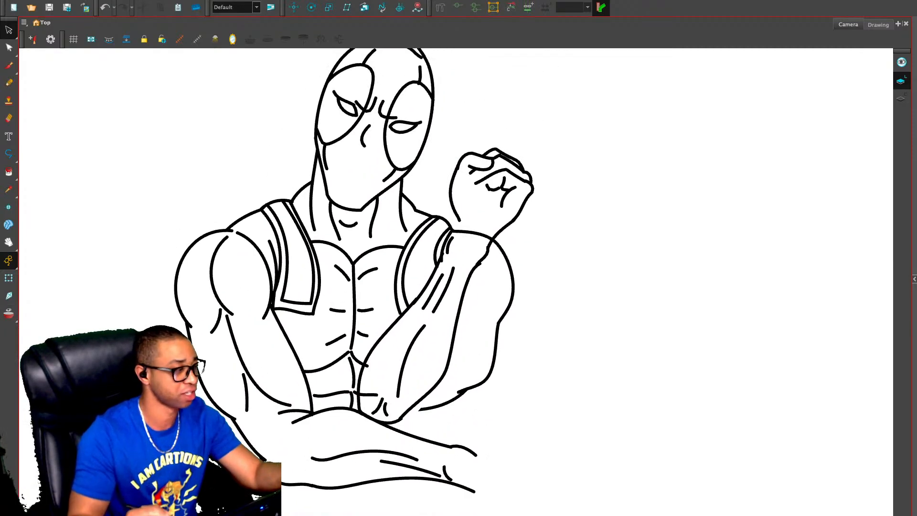
{"action": "key", "text": "alt+e"}
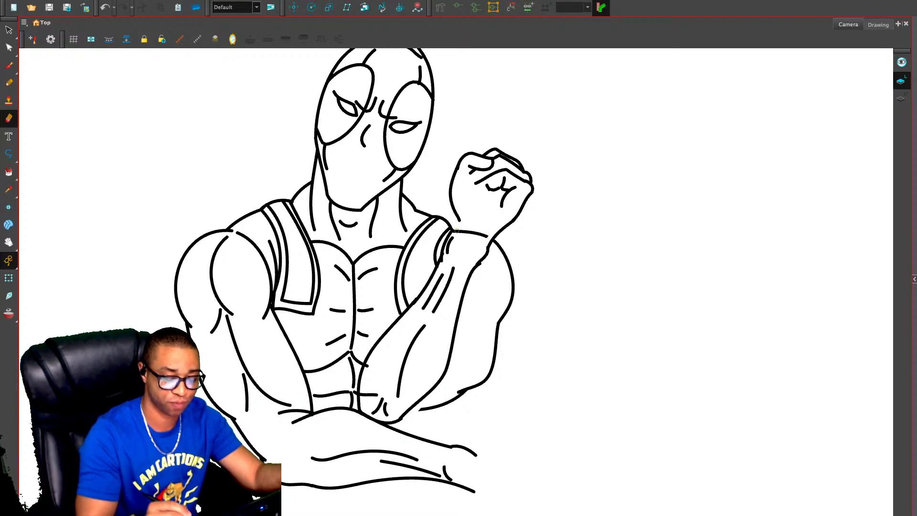
{"action": "key", "text": "alt+s"}
{"action": "left_click", "coordinate": [458, 232]}
{"action": "key", "text": "Delete"}
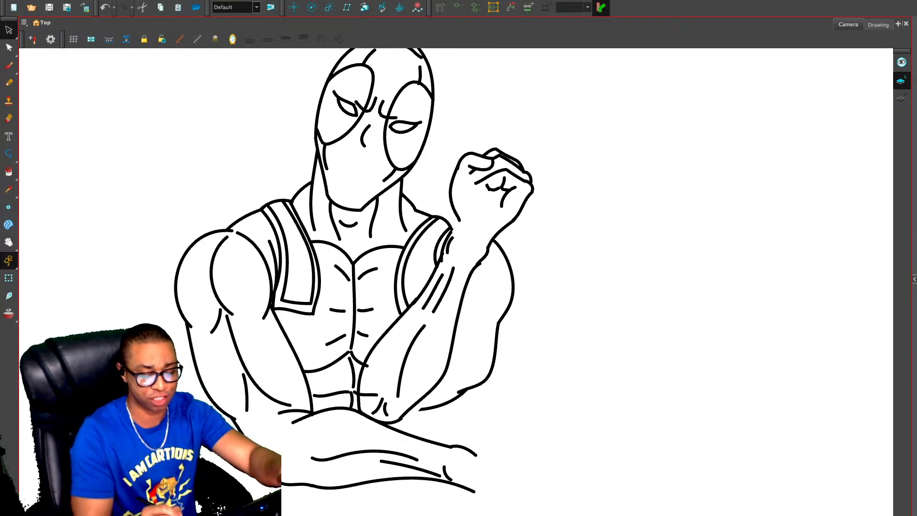
Delete the short overlapping strokes on the outer side of the raised wrist
{"action": "left_click", "coordinate": [483, 257]}
{"action": "key", "text": "Delete"}
{"action": "left_click", "coordinate": [484, 258]}
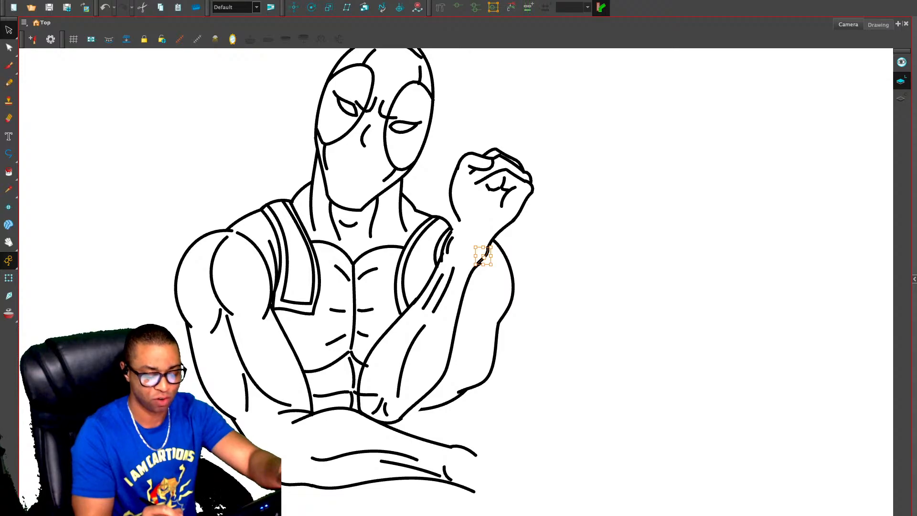
{"action": "key", "text": "Delete"}
{"action": "left_click", "coordinate": [485, 258]}
{"action": "key", "text": "Delete"}
{"action": "left_click", "coordinate": [485, 258]}
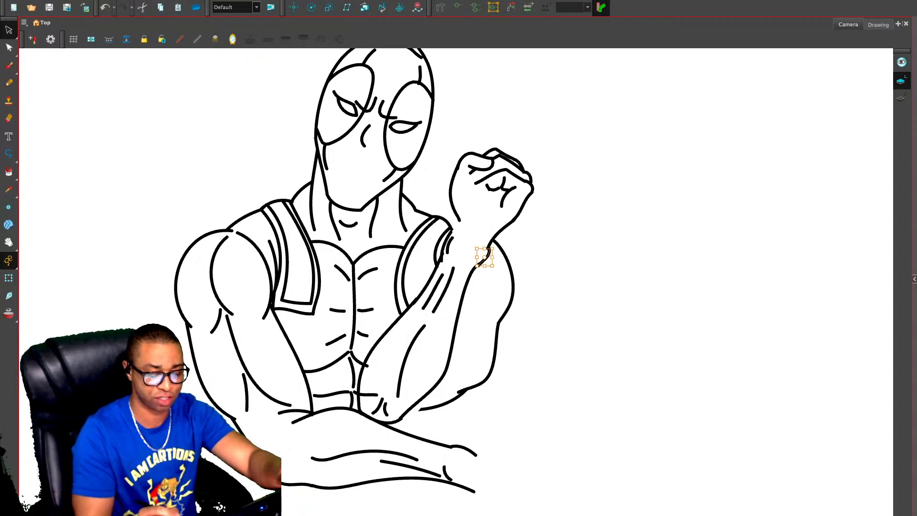
{"action": "key", "text": "Delete"}
Move the raised fist closer to the forearm and ink a short stroke closing the outer wrist contour
{"action": "mouse_move", "coordinate": [532, 142]}
{"action": "left_mouse_down"}
{"action": "mouse_move", "coordinate": [443, 169]}
{"action": "mouse_move", "coordinate": [546, 206]}
{"action": "mouse_move", "coordinate": [533, 144]}
{"action": "left_mouse_up"}
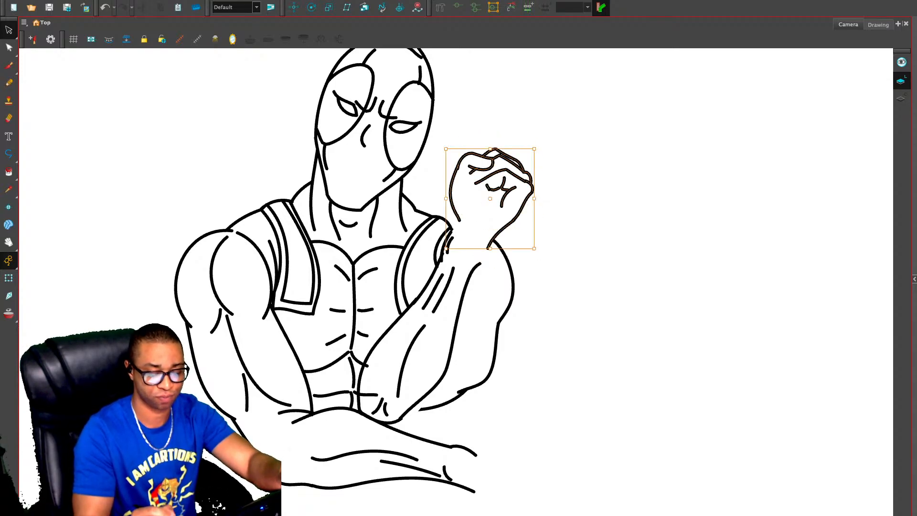
{"action": "left_click_drag", "start_coordinate": [504, 196], "coordinate": [498, 208]}
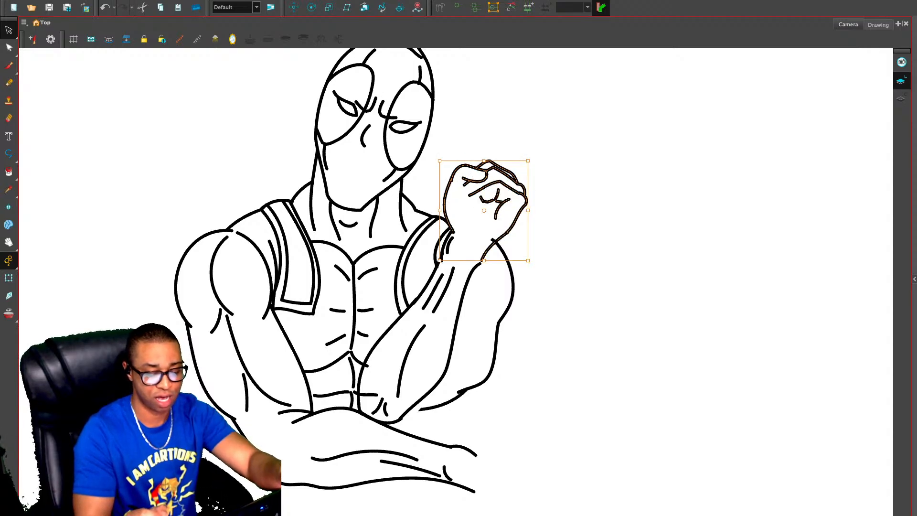
{"action": "key", "text": "Escape"}
{"action": "key", "text": "alt+slash"}
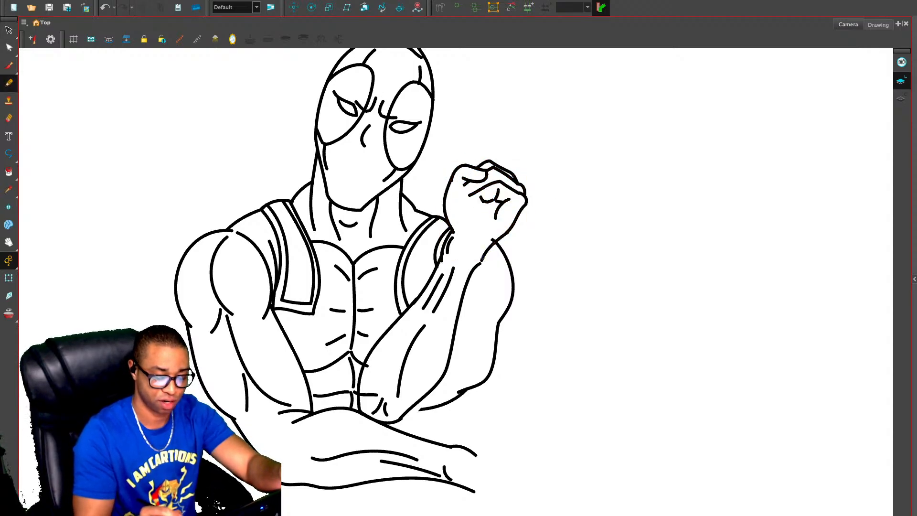
{"action": "left_click_drag", "start_coordinate": [484, 257], "coordinate": [475, 266]}
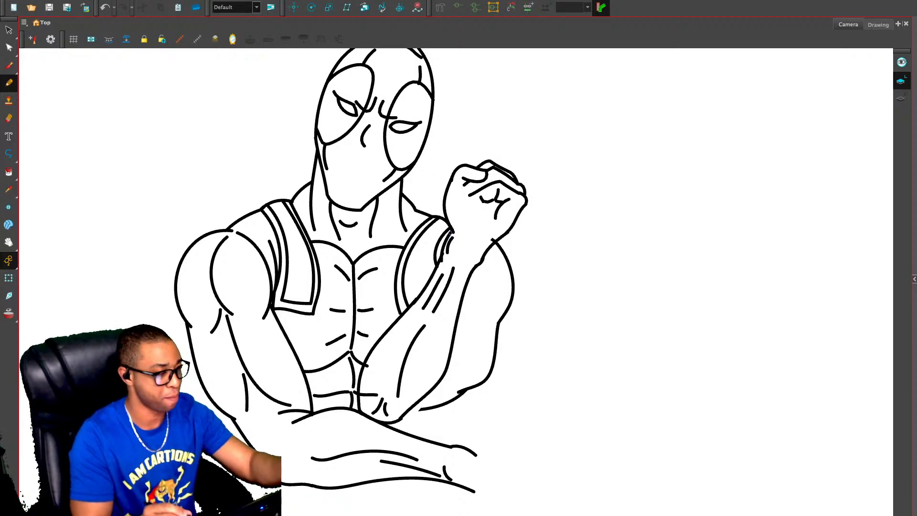
Delete the leftover short strokes on the inner side of the raised wrist
{"action": "key", "text": "alt+s"}
{"action": "left_click", "coordinate": [442, 245]}
{"action": "key", "text": "Delete"}
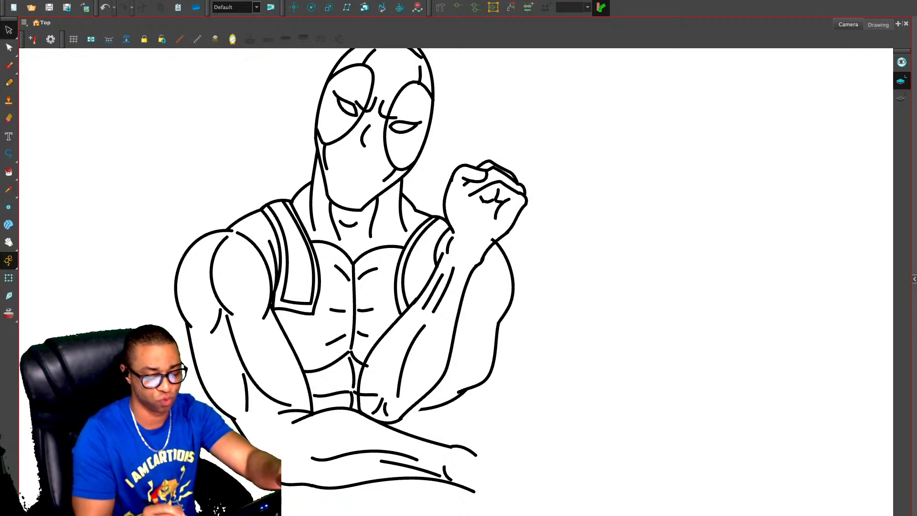
{"action": "left_click", "coordinate": [449, 245]}
{"action": "key", "text": "Delete"}
{"action": "key", "text": "alt+/"}
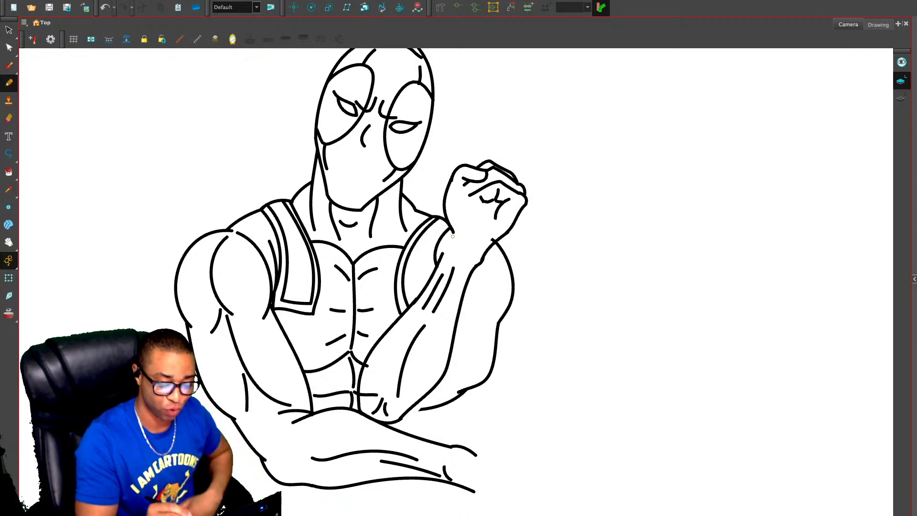
Ink the inner wrist contour joining the fist to the forearm and clean up the surplus strokes there
{"action": "mouse_move", "coordinate": [454, 232]}
{"action": "left_mouse_down"}
{"action": "mouse_move", "coordinate": [443, 254]}
{"action": "mouse_move", "coordinate": [468, 224]}
{"action": "mouse_move", "coordinate": [444, 256]}
{"action": "mouse_move", "coordinate": [450, 223]}
{"action": "left_mouse_up"}
{"action": "key", "text": "ctrl+z"}
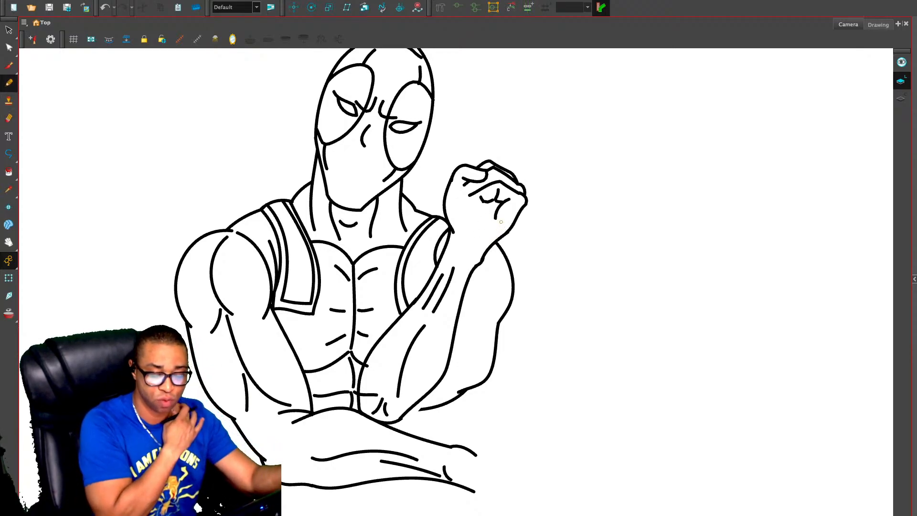
{"action": "key", "text": "alt+s"}
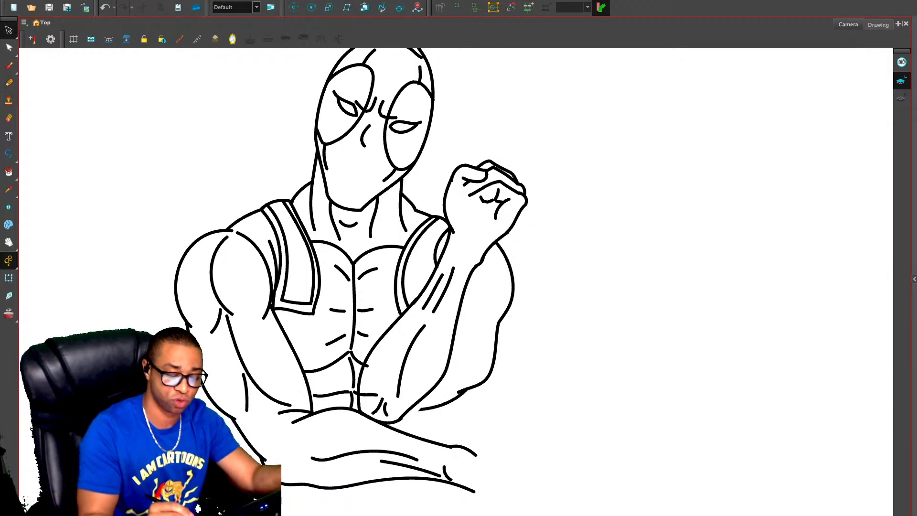
{"action": "left_click", "coordinate": [449, 233]}
{"action": "key", "text": "Delete"}
{"action": "left_click", "coordinate": [449, 240]}
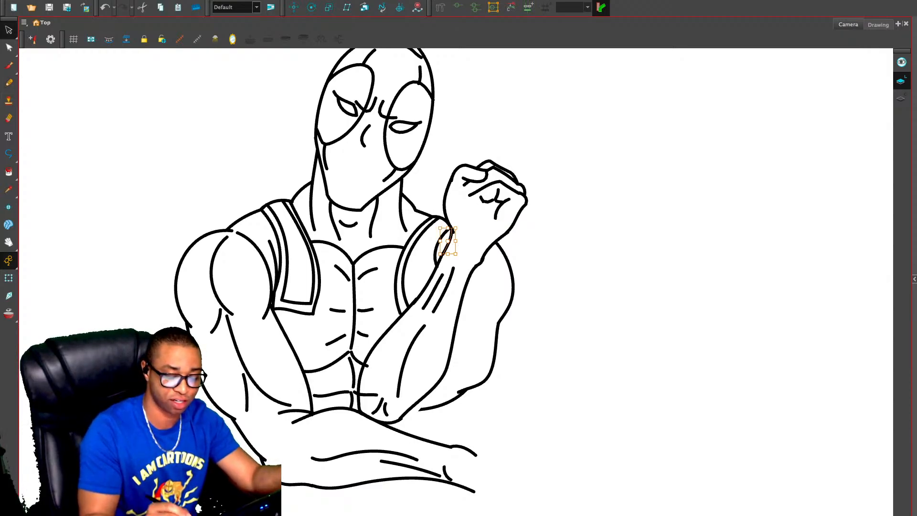
{"action": "key", "text": "Delete"}
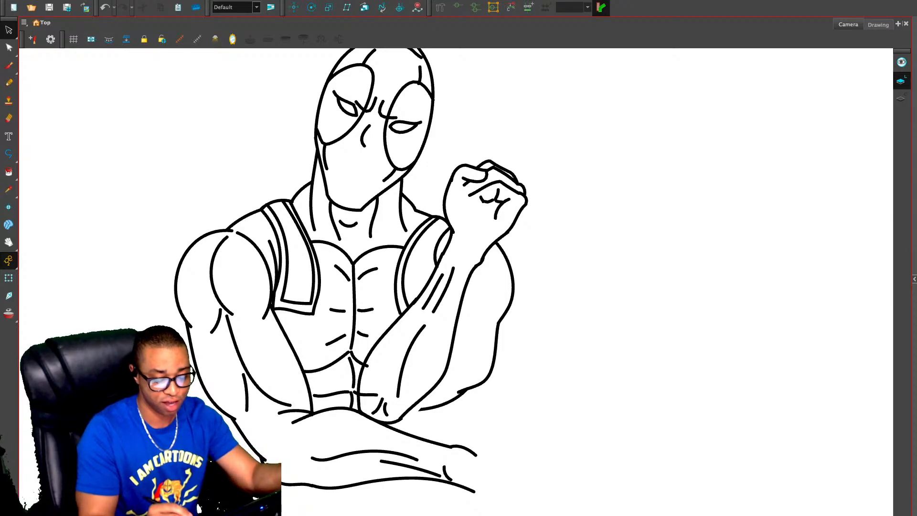
Delete the short tendon lines on the raised forearm just below the wrist
{"action": "left_click", "coordinate": [429, 281]}
{"action": "key", "text": "Escape"}
{"action": "left_click", "coordinate": [429, 281]}
{"action": "key", "text": "Escape"}
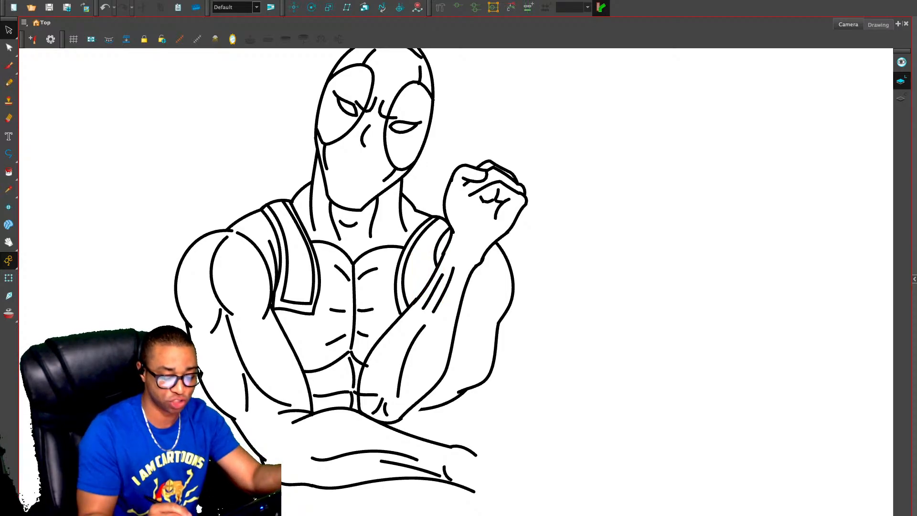
{"action": "left_click", "coordinate": [429, 281]}
{"action": "key", "text": "Escape"}
{"action": "left_click", "coordinate": [429, 281]}
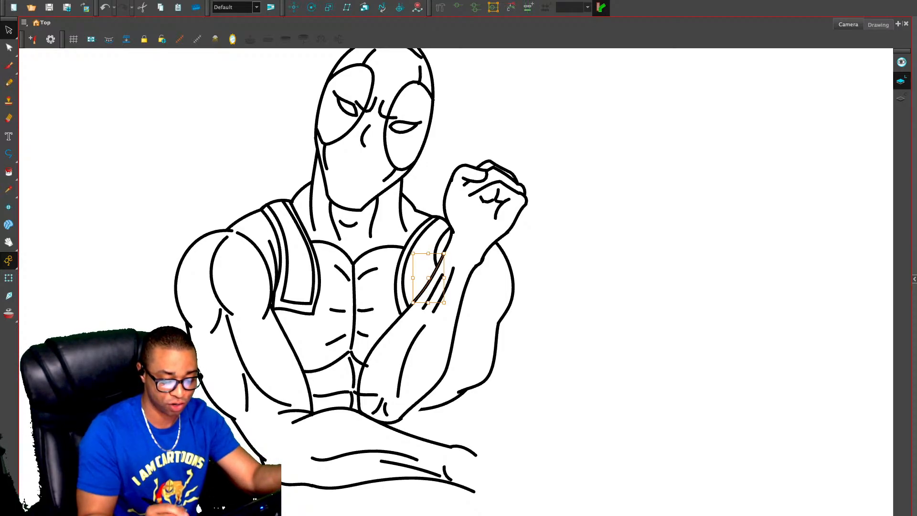
{"action": "key", "text": "Escape"}
{"action": "key", "text": "Delete"}
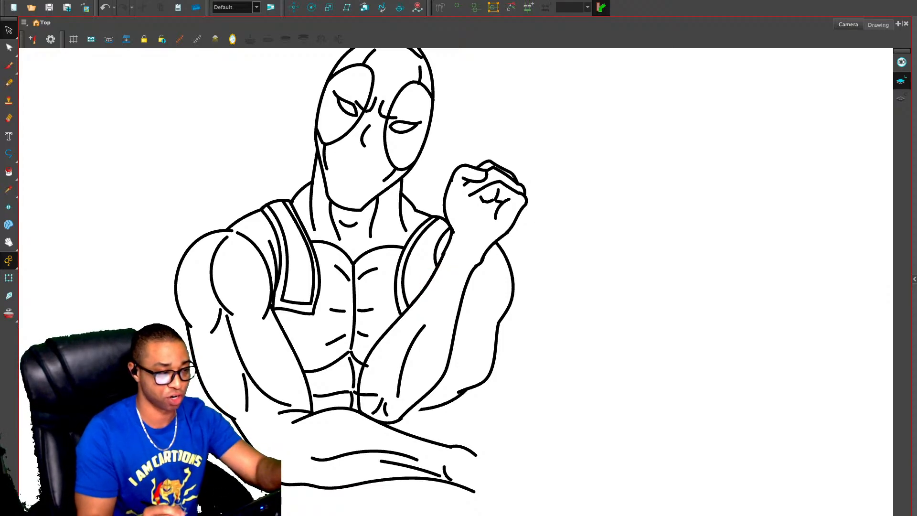
Ink a short curved crease at the base of the raised hand's palm
{"action": "key", "text": "alt+x"}
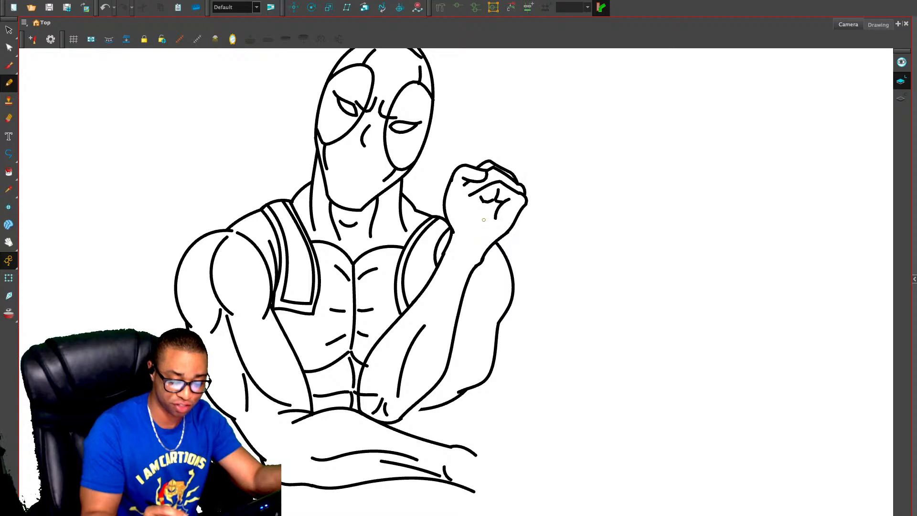
{"action": "mouse_move", "coordinate": [484, 220]}
{"action": "left_mouse_down"}
{"action": "mouse_move", "coordinate": [469, 246]}
{"action": "mouse_move", "coordinate": [466, 235]}
{"action": "left_mouse_up"}
{"action": "key", "text": "ctrl+z"}
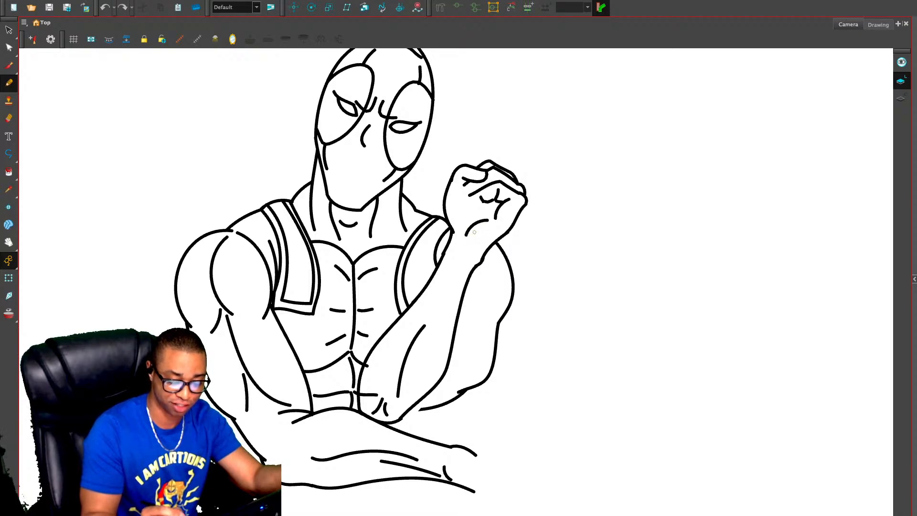
Erase the parts of the rib and abdominal lines that cross over the raised forearm near the elbow
{"action": "key", "text": "alt+s"}
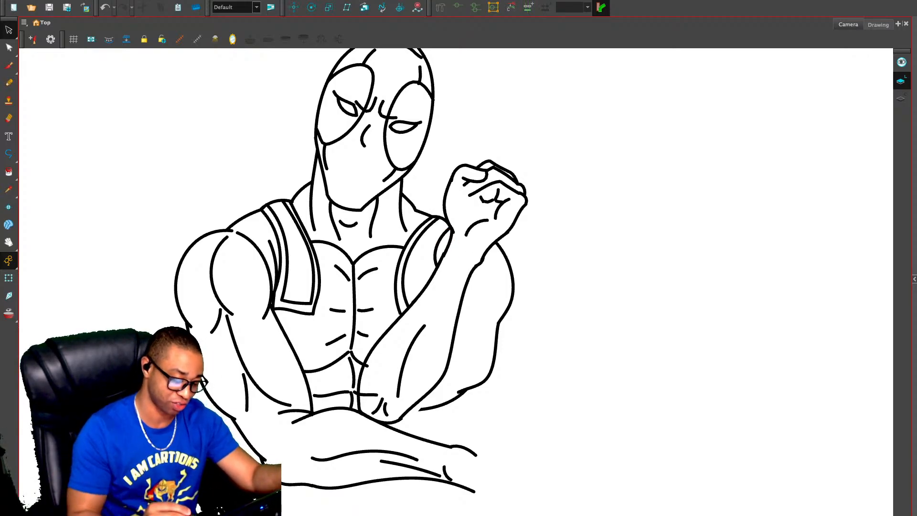
{"action": "key", "text": "2"}
{"action": "left_click_drag", "start_coordinate": [356, 331], "coordinate": [367, 306]}
{"action": "key", "text": "alt+e"}
{"action": "left_click_drag", "start_coordinate": [358, 350], "coordinate": [361, 348]}
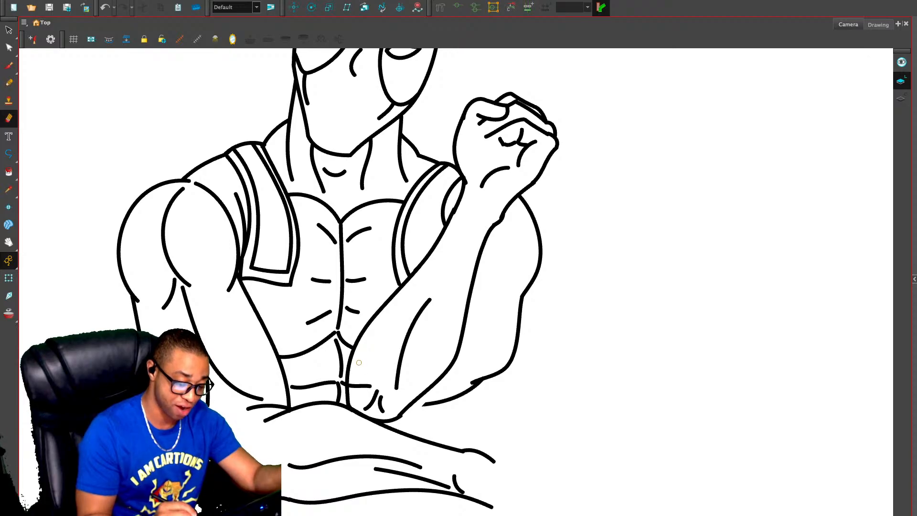
{"action": "left_click_drag", "start_coordinate": [352, 382], "coordinate": [370, 386]}
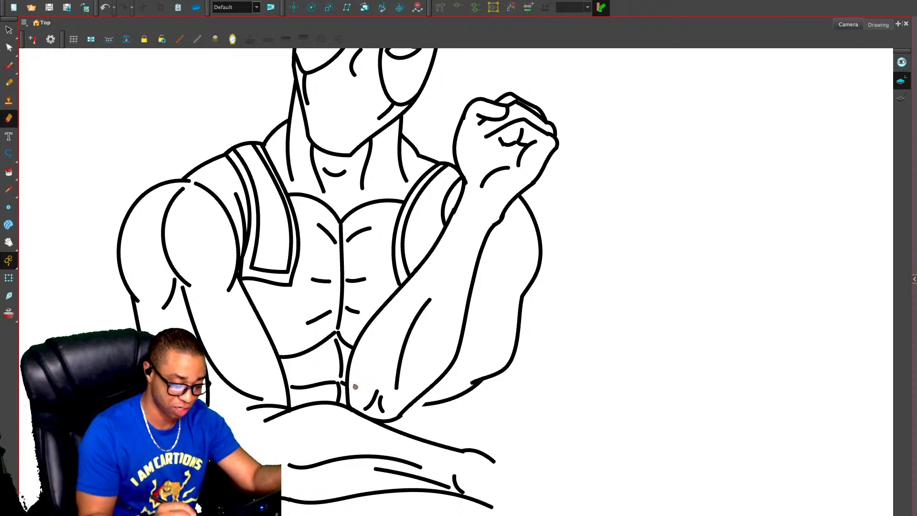
Ink a short muscle line on the raised forearm above the elbow and delete the surplus crease stroke at the elbow
{"action": "key", "text": "alt+/"}
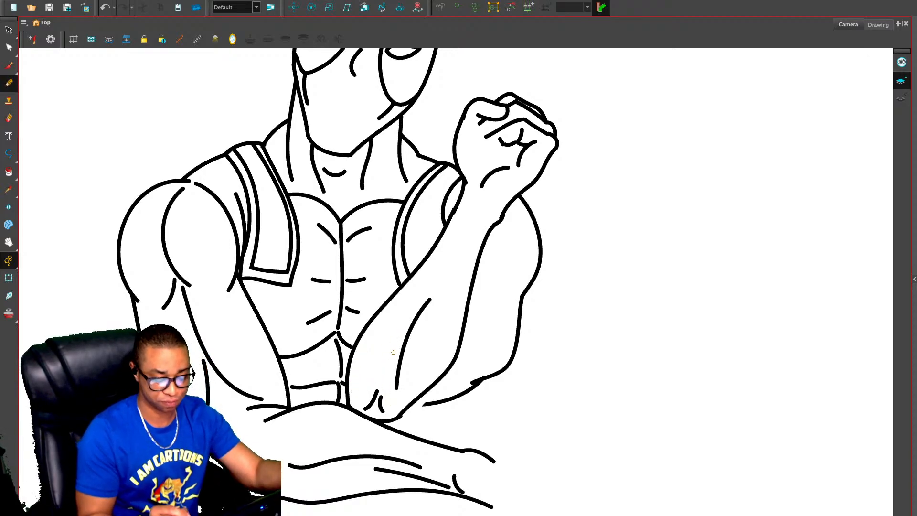
{"action": "mouse_move", "coordinate": [401, 343]}
{"action": "left_mouse_down"}
{"action": "mouse_move", "coordinate": [375, 374]}
{"action": "mouse_move", "coordinate": [387, 415]}
{"action": "mouse_move", "coordinate": [369, 414]}
{"action": "left_mouse_up"}
{"action": "key", "text": "alt+s"}
{"action": "key", "text": "Delete"}
{"action": "key", "text": "alt+/"}
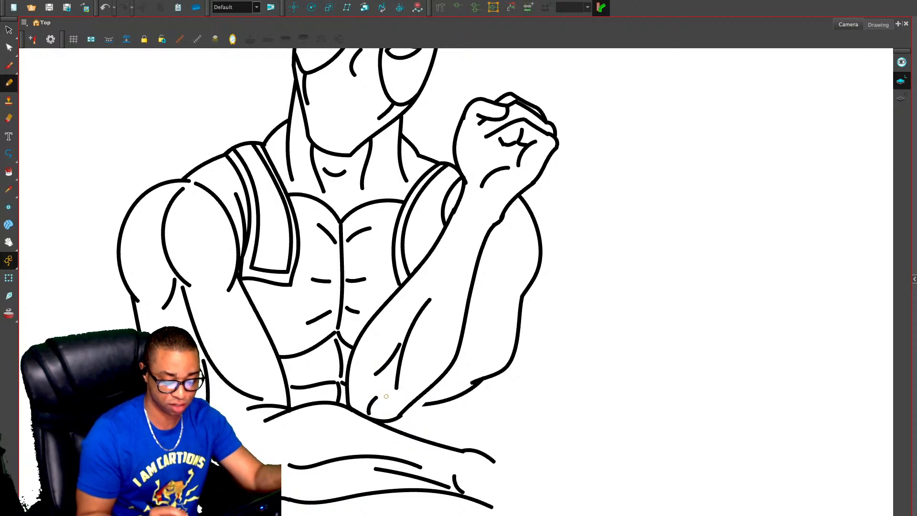
Ink the side of the waist below the raised elbow, following the red sketch
{"action": "key", "text": "1"}
{"action": "key", "text": "1"}
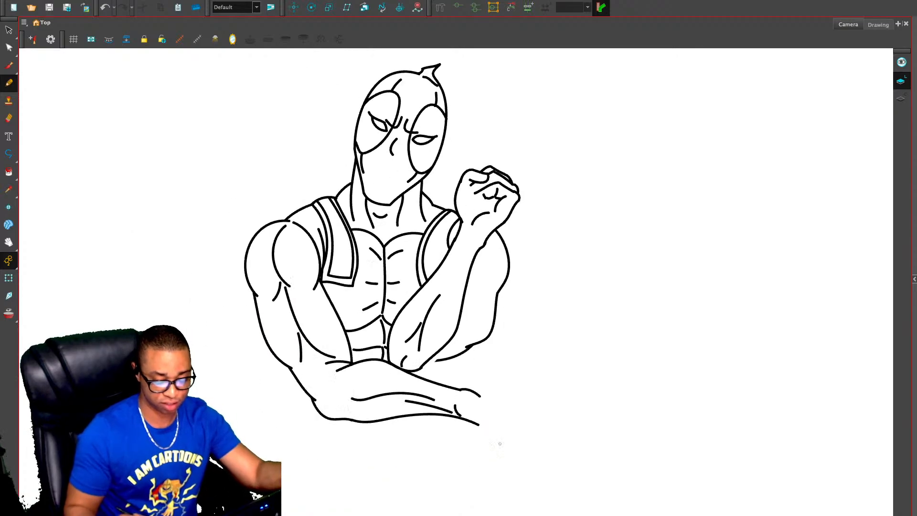
{"action": "left_click_drag", "start_coordinate": [500, 442], "coordinate": [500, 392]}
{"action": "key", "text": "alt+o"}
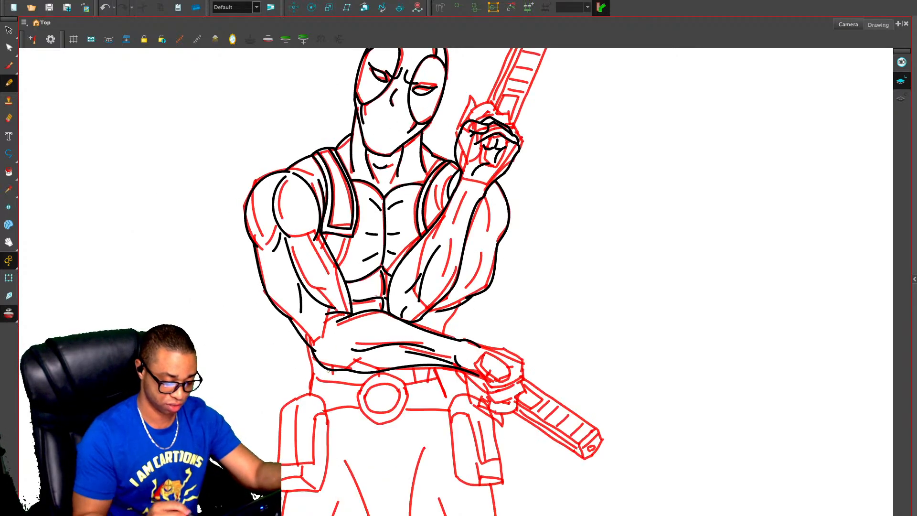
{"action": "left_click_drag", "start_coordinate": [451, 311], "coordinate": [429, 231]}
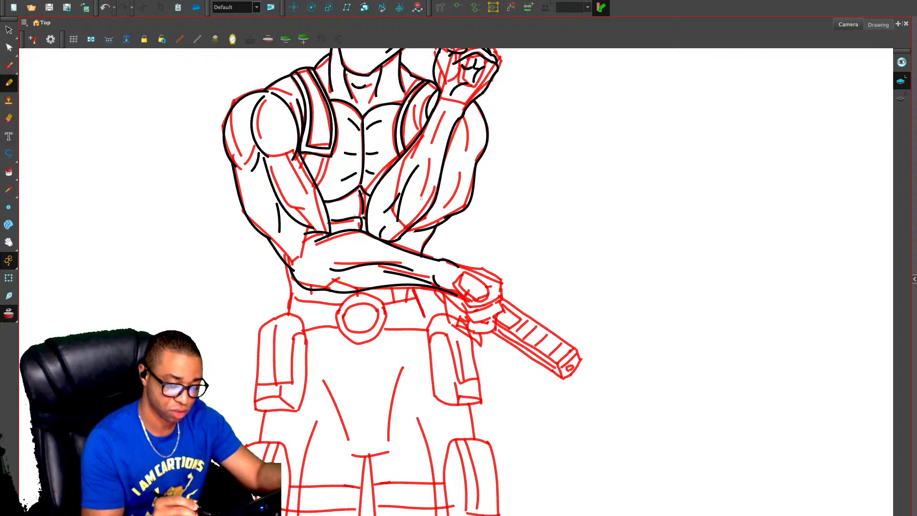
{"action": "key", "text": "alt+o"}
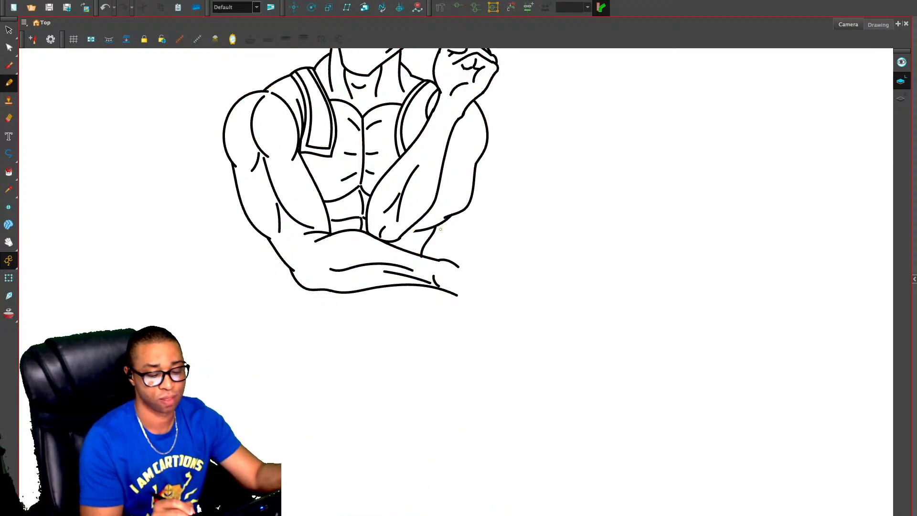
Try to extend the underside of the upper arm to the raised elbow and add an inner muscle line beside it
{"action": "key", "text": "alt+s"}
{"action": "left_click", "coordinate": [428, 230]}
{"action": "left_click_drag", "start_coordinate": [414, 233], "coordinate": [399, 240]}
{"action": "key", "text": "Escape"}
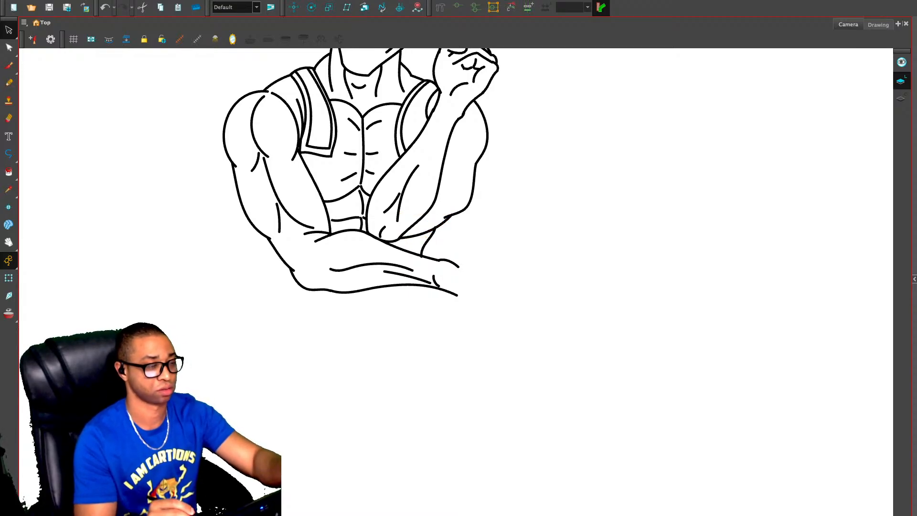
{"action": "key", "text": "alt+/"}
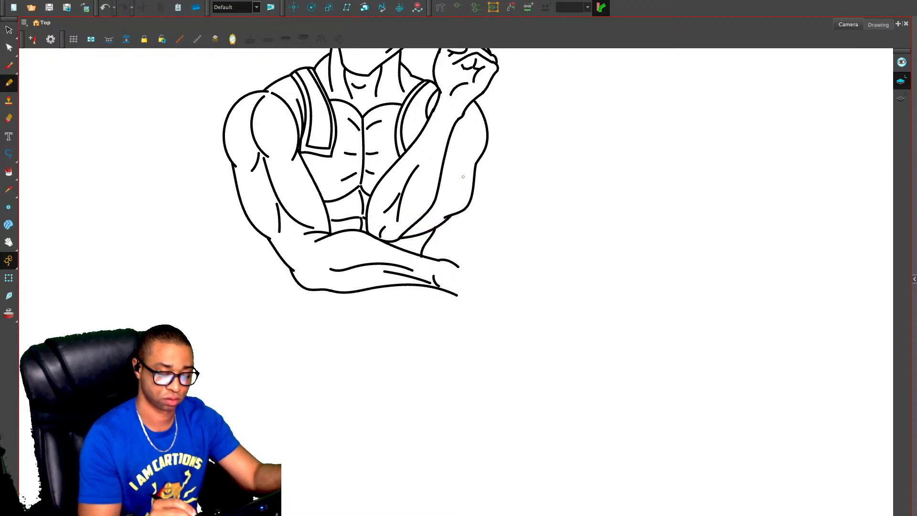
{"action": "left_click_drag", "start_coordinate": [463, 177], "coordinate": [432, 223]}
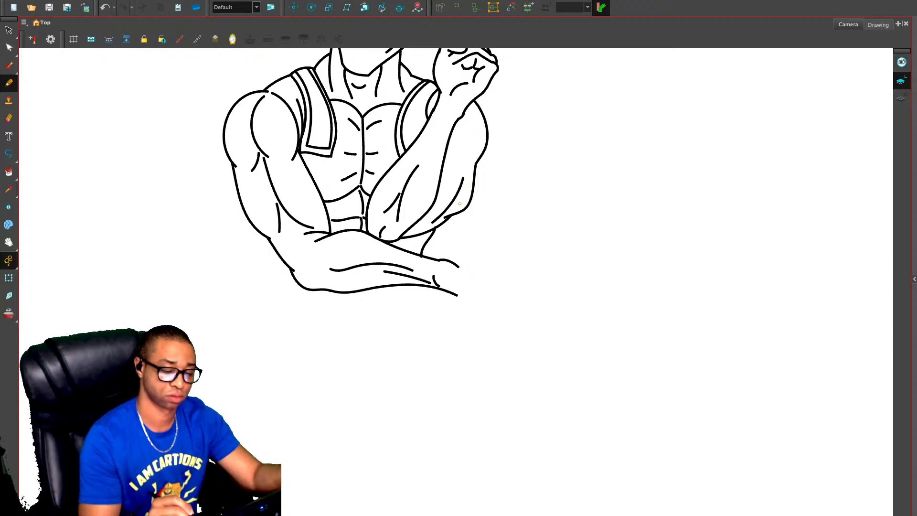
Clear the surplus strokes under the upper arm and ink one curved contour from the raised elbow up to the outer arm
{"action": "key", "text": "alt+s"}
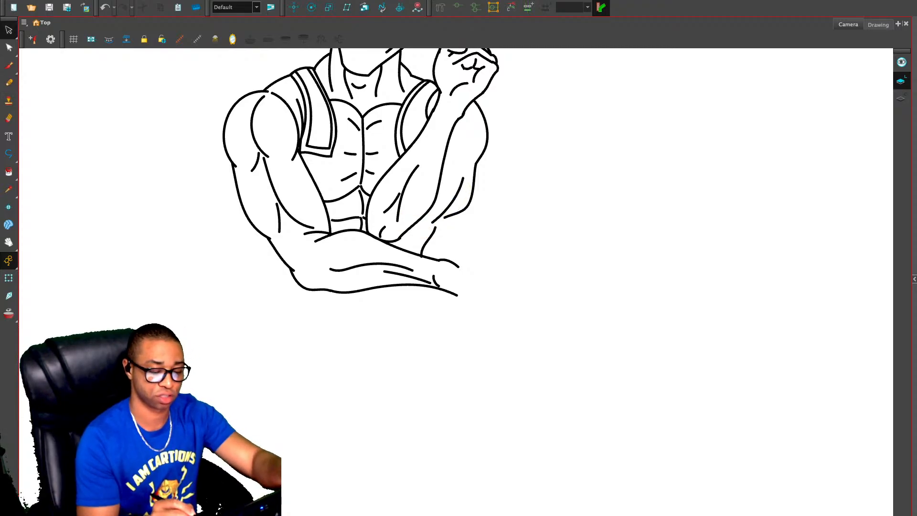
{"action": "key", "text": "alt+/"}
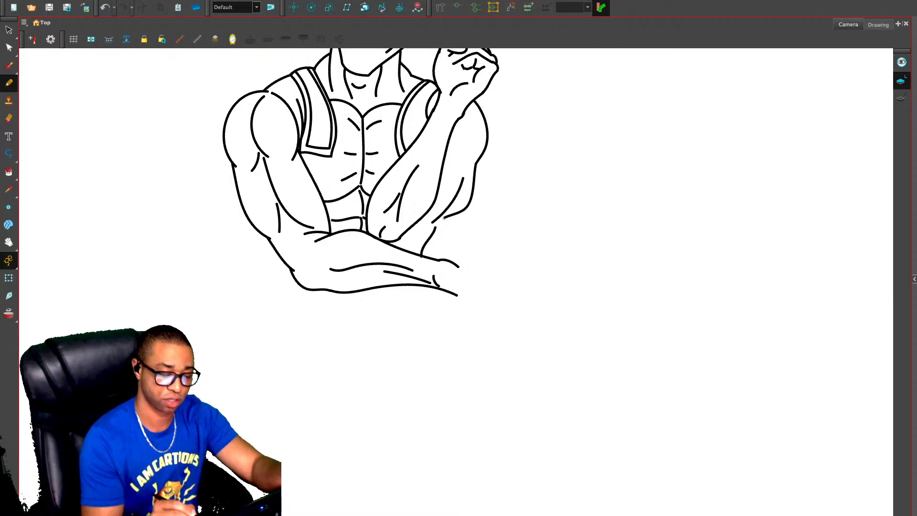
{"action": "key", "text": "alt+s"}
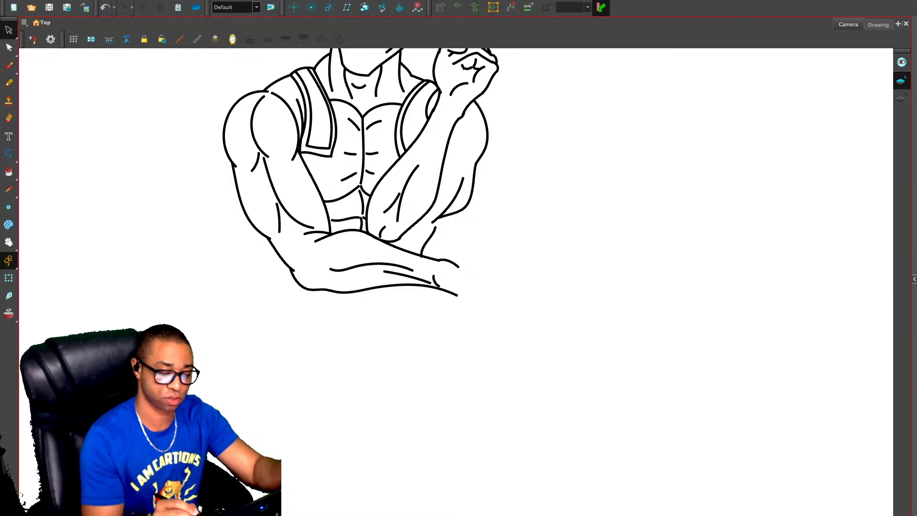
{"action": "key", "text": "alt+/"}
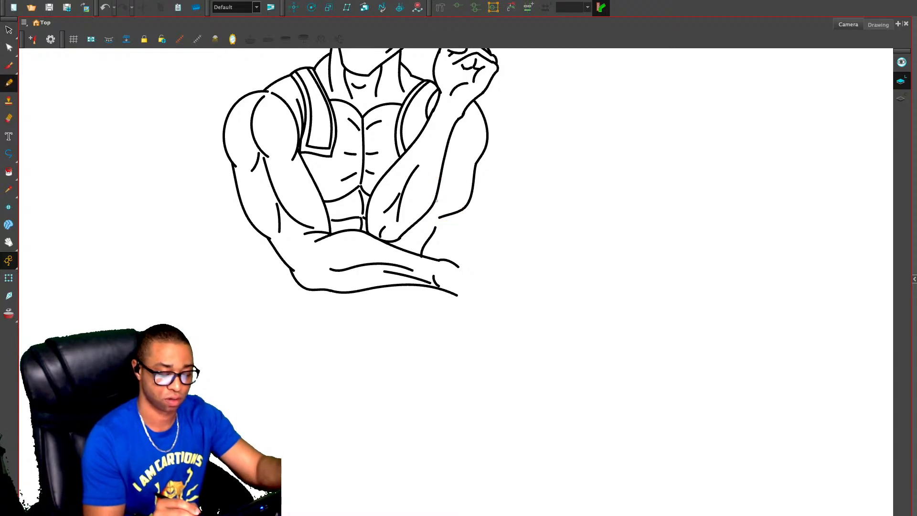
{"action": "mouse_move", "coordinate": [403, 238]}
{"action": "left_mouse_down"}
{"action": "mouse_move", "coordinate": [465, 204]}
{"action": "mouse_move", "coordinate": [472, 167]}
{"action": "left_mouse_up"}
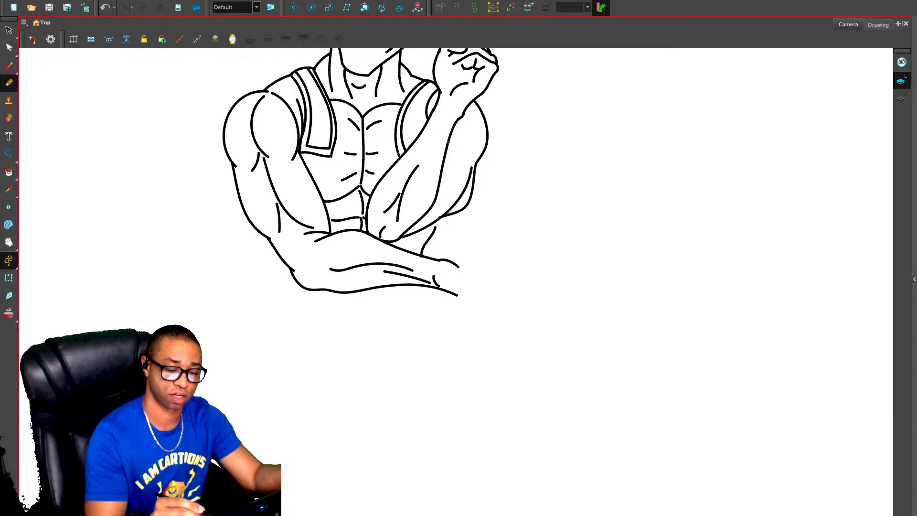
Ink the biceps lines on the upper arm behind the raised forearm and erase the part that crosses the forearm
{"action": "mouse_move", "coordinate": [469, 114]}
{"action": "left_mouse_down"}
{"action": "mouse_move", "coordinate": [457, 155]}
{"action": "mouse_move", "coordinate": [448, 157]}
{"action": "mouse_move", "coordinate": [473, 165]}
{"action": "left_mouse_up"}
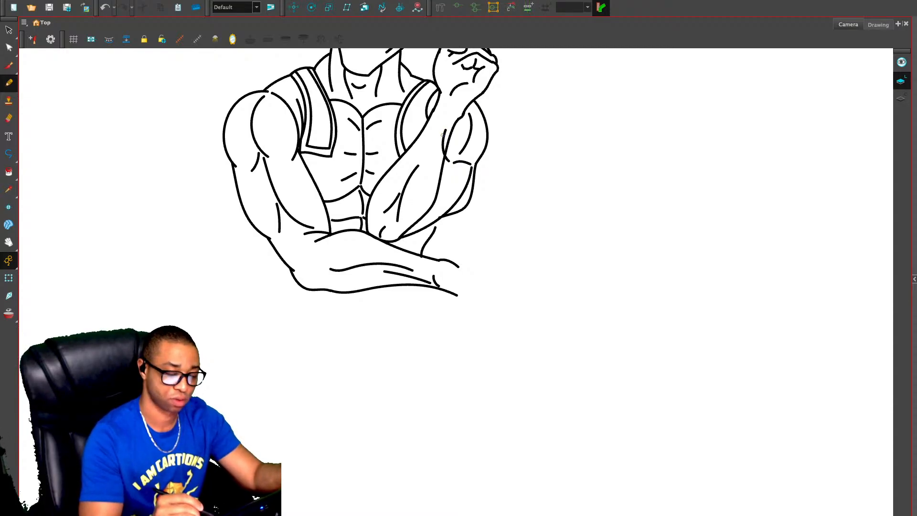
{"action": "key", "text": "alt+e"}
{"action": "left_click_drag", "start_coordinate": [444, 127], "coordinate": [444, 155]}
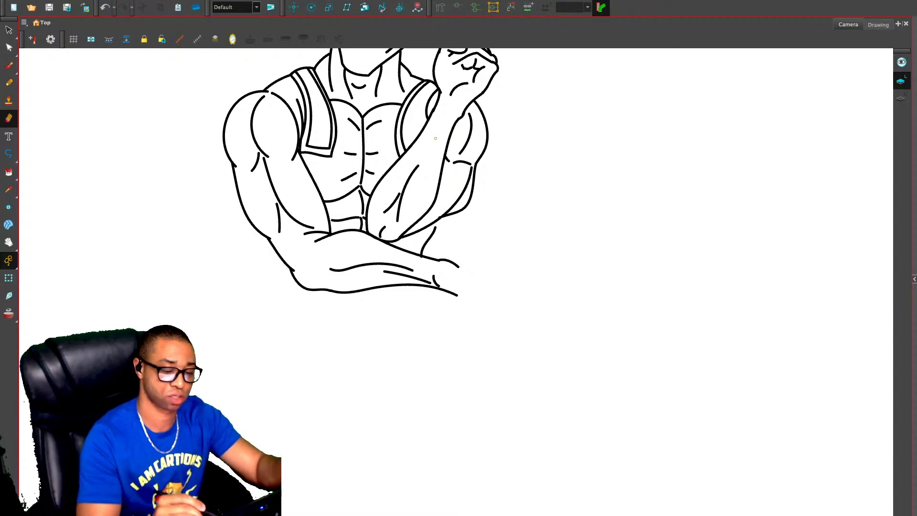
Extend the inner muscle line of the raised forearm up towards the wrist
{"action": "key", "text": "alt+x"}
{"action": "left_click_drag", "start_coordinate": [445, 115], "coordinate": [421, 162]}
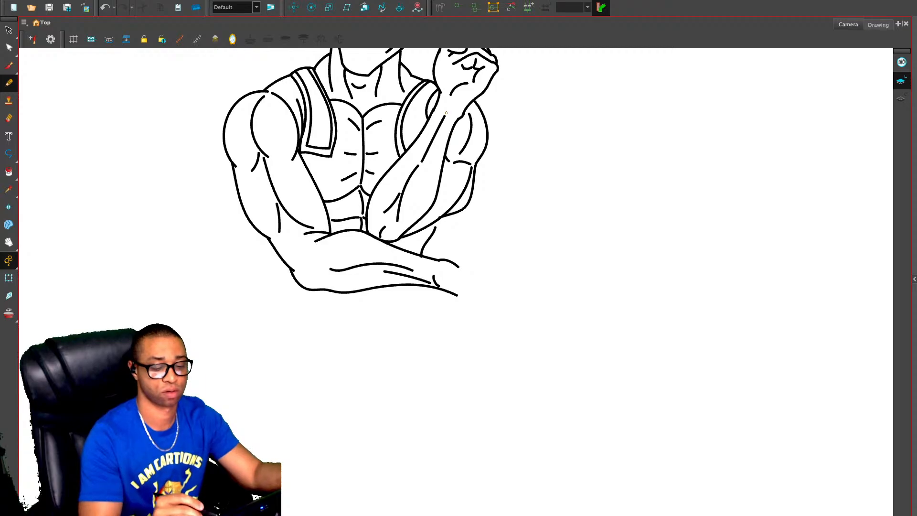
{"action": "scroll", "coordinate": [457, 287], "scroll_direction": "down", "scroll_amount": 2}
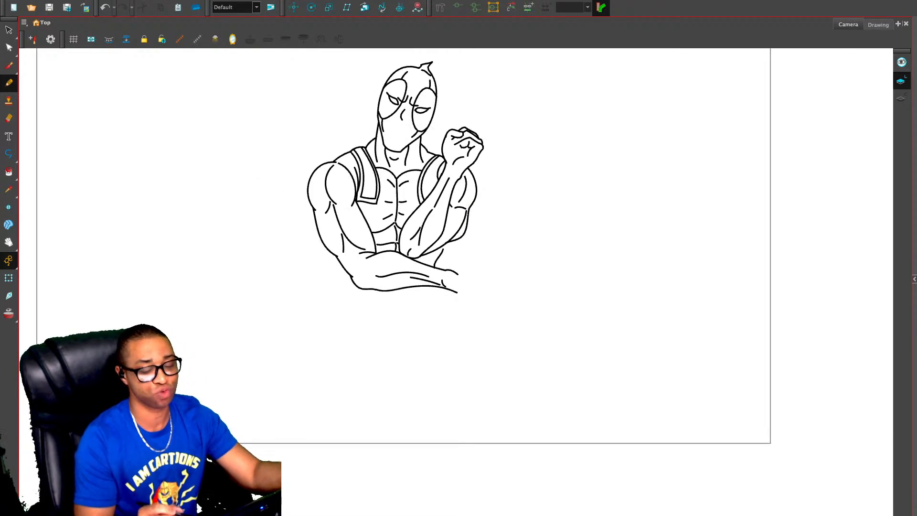
Delete the outer wrist stroke that joins the raised forearm to the fist
{"action": "mouse_move", "coordinate": [476, 325]}
{"action": "left_mouse_down"}
{"action": "mouse_move", "coordinate": [454, 353]}
{"action": "mouse_move", "coordinate": [439, 428]}
{"action": "left_mouse_up"}
{"action": "key", "text": "2"}
{"action": "key", "text": "2"}
{"action": "key", "text": "2"}
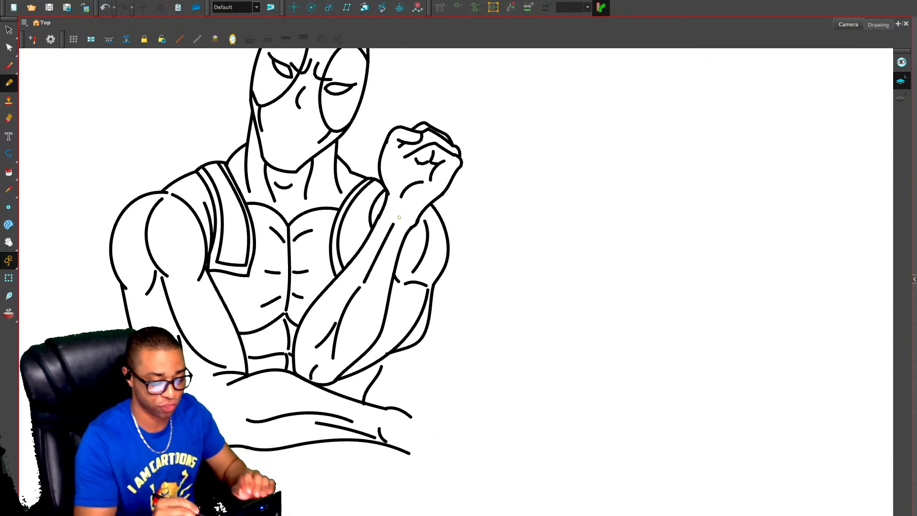
{"action": "mouse_move", "coordinate": [401, 237]}
{"action": "left_mouse_down"}
{"action": "mouse_move", "coordinate": [410, 243]}
{"action": "mouse_move", "coordinate": [419, 224]}
{"action": "left_mouse_up"}
{"action": "key", "text": "ctrl+z"}
{"action": "key", "text": "alt+s"}
{"action": "left_click", "coordinate": [405, 237]}
{"action": "left_click", "coordinate": [424, 212]}
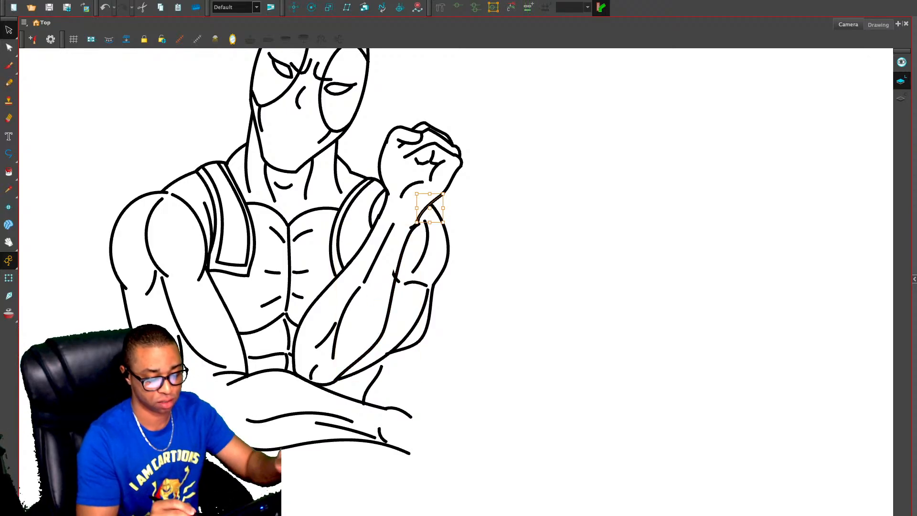
{"action": "key", "text": "Delete"}
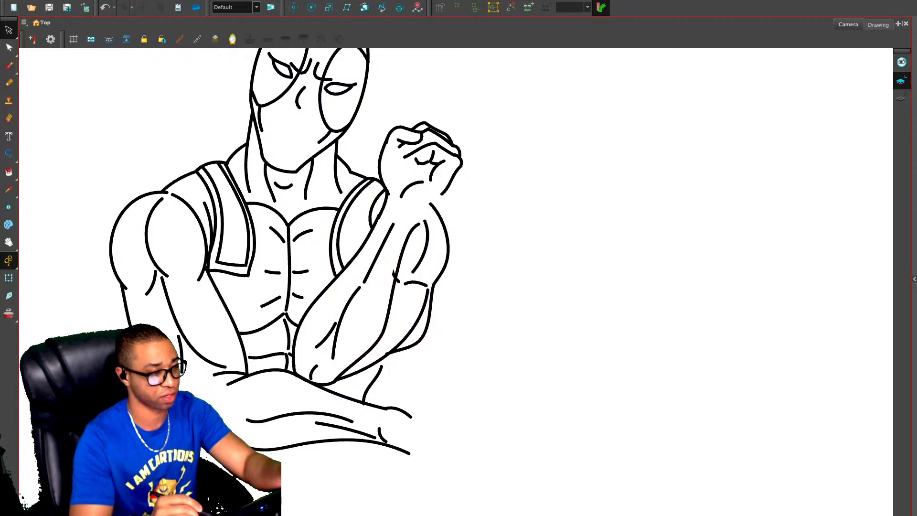
Re-ink the outer wrist contour as a smooth line from forearm to fist and delete the overlapping segment on the fist edge
{"action": "key", "text": "alt+b"}
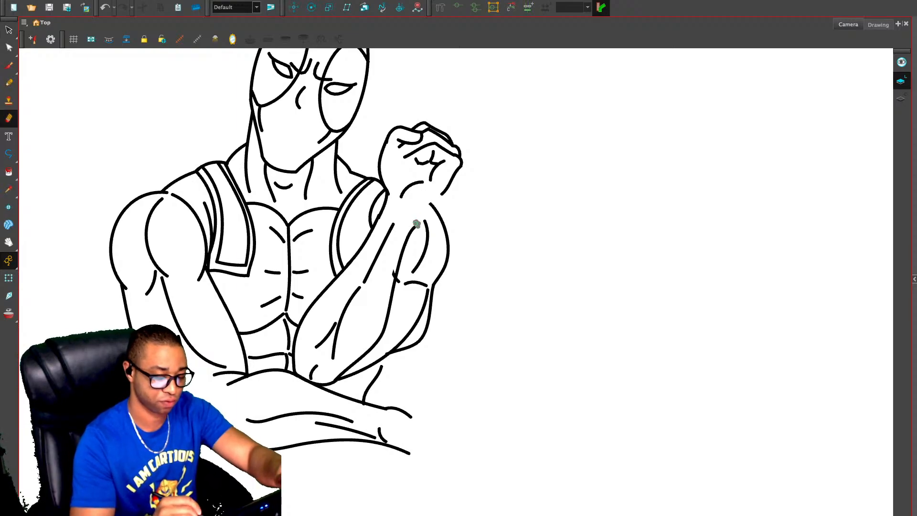
{"action": "key", "text": "alt+/"}
{"action": "left_click_drag", "start_coordinate": [411, 230], "coordinate": [449, 184]}
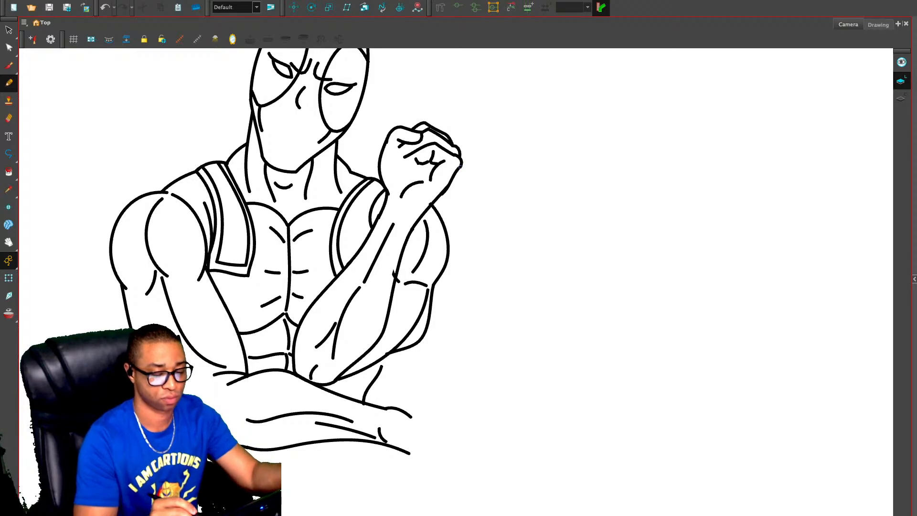
{"action": "key", "text": "alt+s"}
{"action": "left_click", "coordinate": [449, 184]}
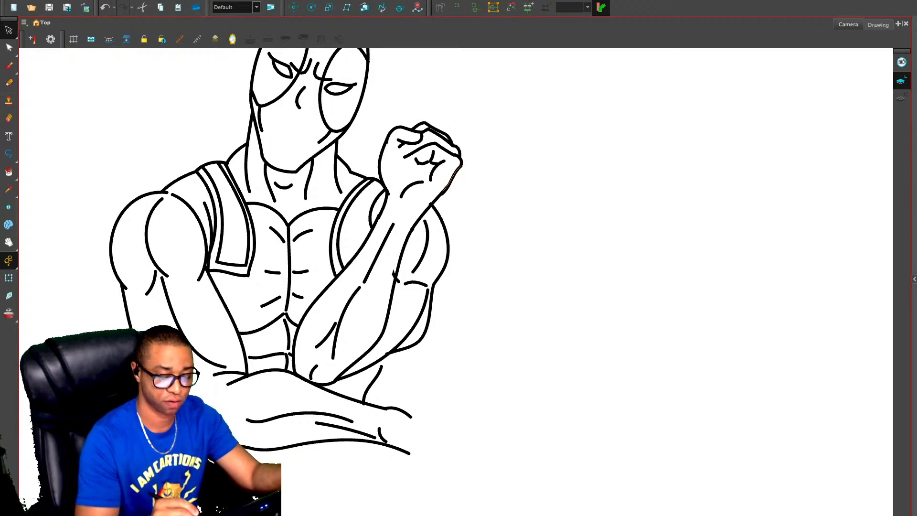
{"action": "key", "text": "Delete"}
Replace the inner wrist stroke with a new curve joining the raised forearm to the base of the hand
{"action": "left_click", "coordinate": [383, 204]}
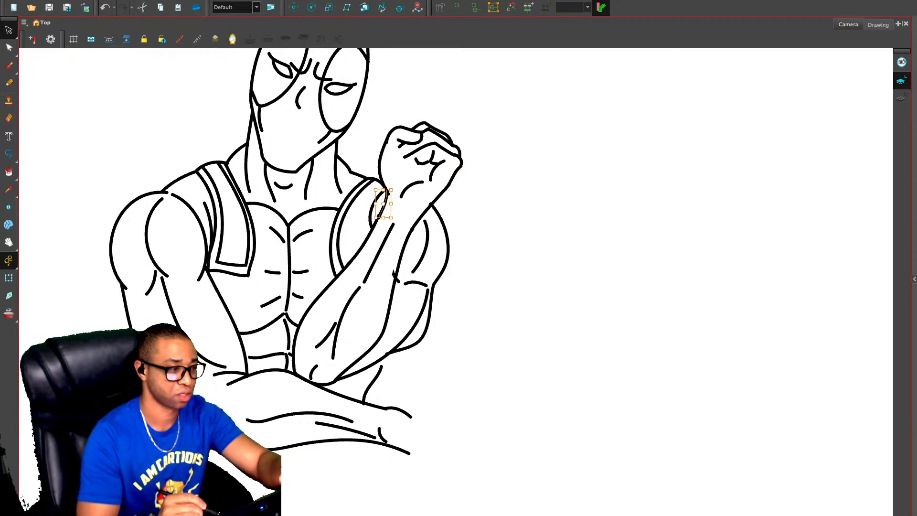
{"action": "key", "text": "Delete"}
{"action": "key", "text": "alt+/"}
{"action": "left_click_drag", "start_coordinate": [380, 216], "coordinate": [386, 188]}
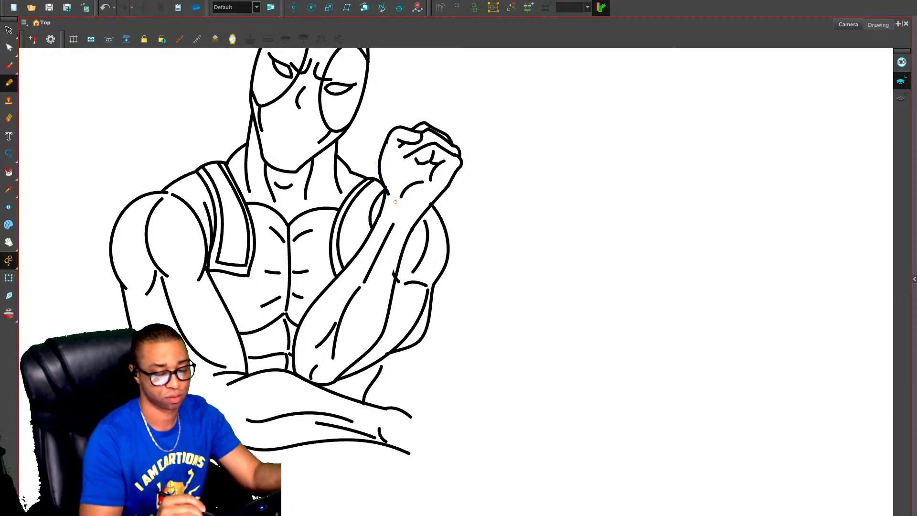
{"action": "key", "text": "ctrl+z"}
{"action": "left_click_drag", "start_coordinate": [379, 217], "coordinate": [387, 192]}
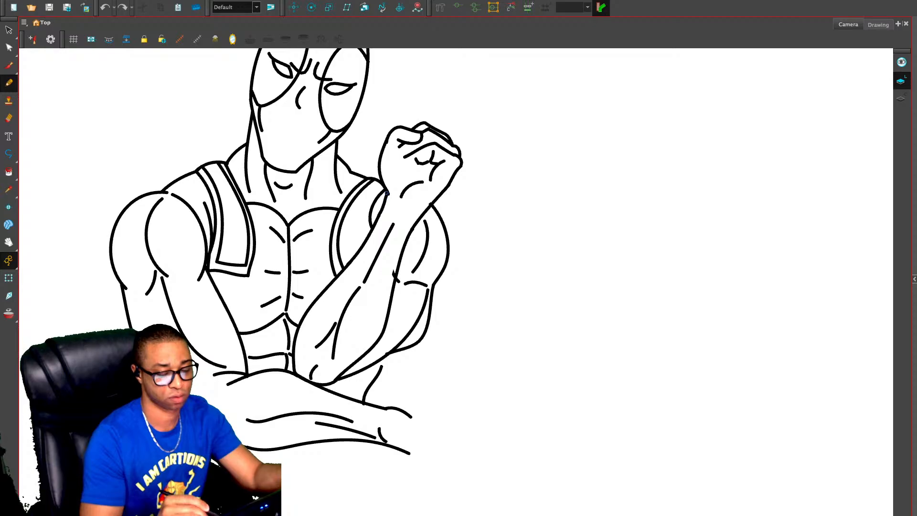
Ink a short curved crease in the palm of the raised fist, beneath the fingers
{"action": "left_click_drag", "start_coordinate": [406, 162], "coordinate": [410, 178]}
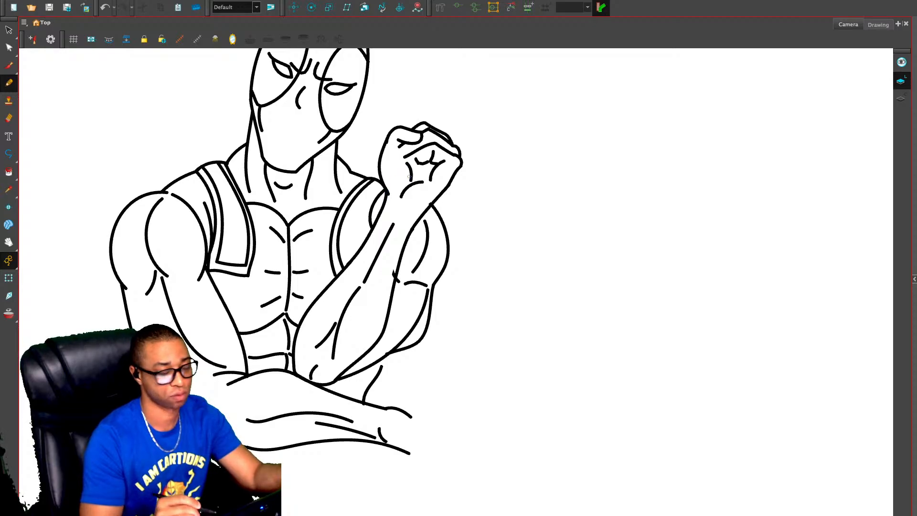
{"action": "scroll", "coordinate": [445, 350], "scroll_direction": "down", "scroll_amount": 2}
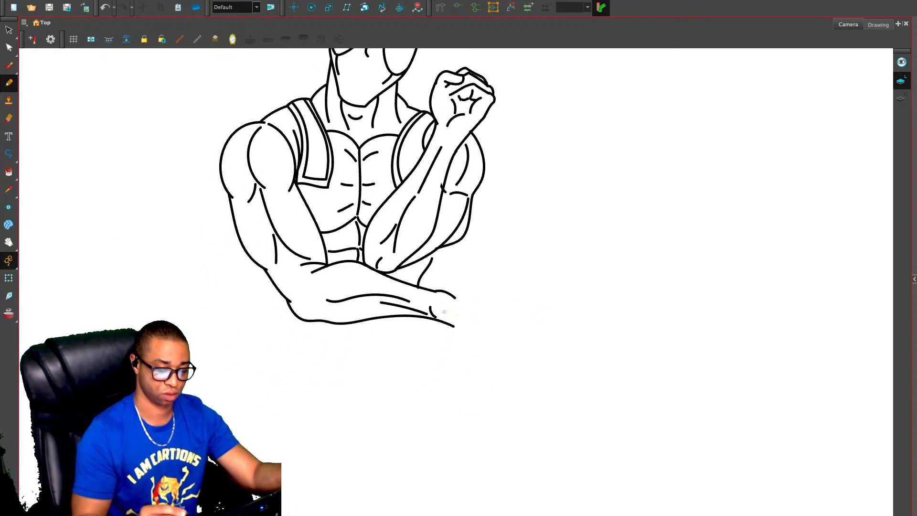
{"action": "key", "text": "alt+e"}
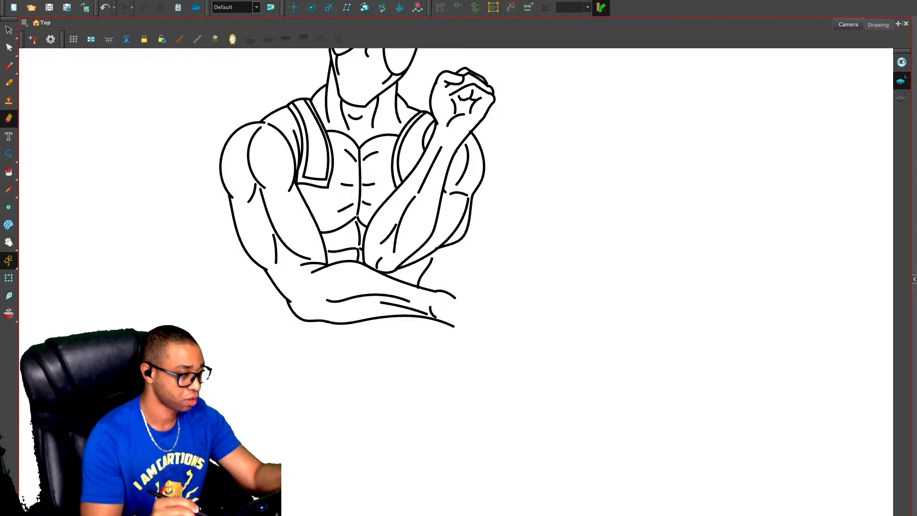
Show the red sketch and draw a circle over the belt buckle with the Ellipse tool
{"action": "key", "text": "alt+slash"}
{"action": "key", "text": "alt+o"}
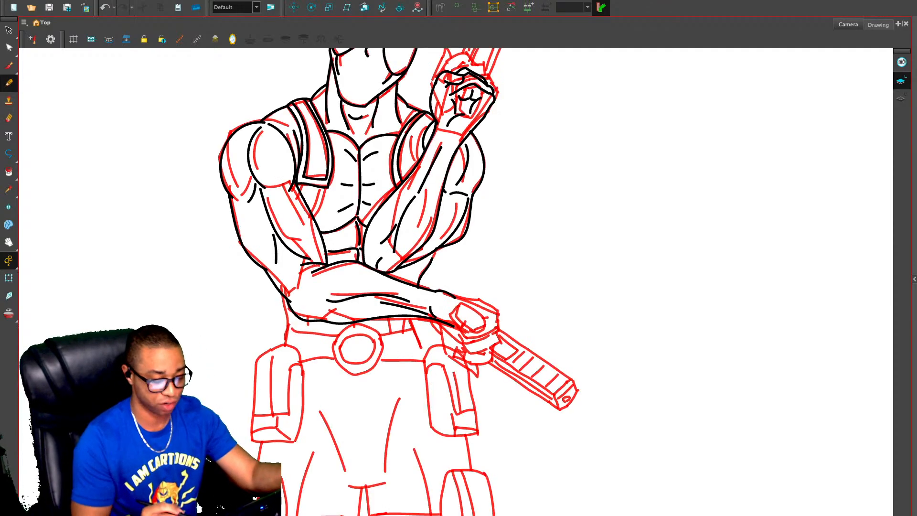
{"action": "left_click_drag", "start_coordinate": [363, 299], "coordinate": [359, 218]}
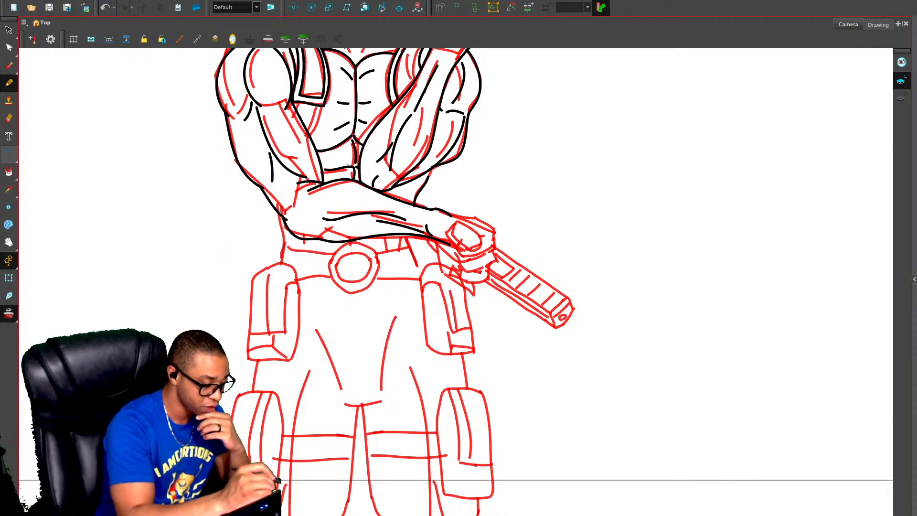
{"action": "key", "text": "alt+equal"}
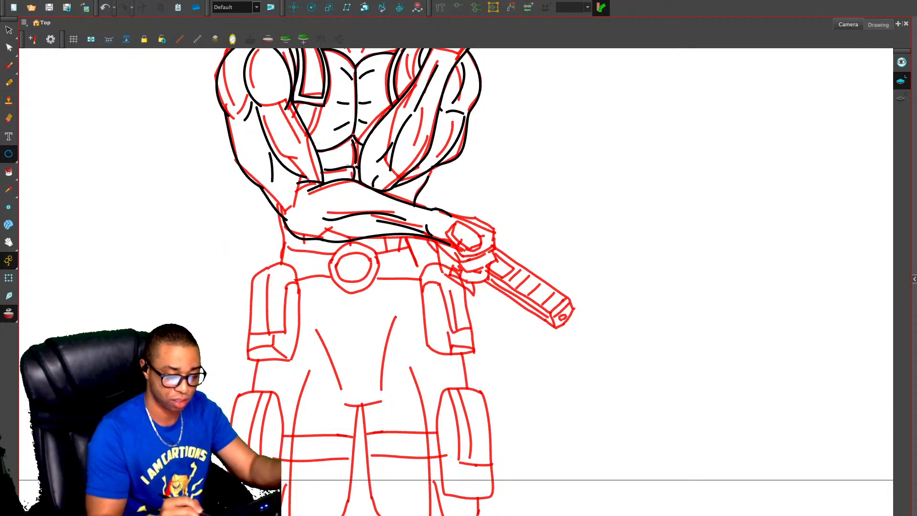
{"action": "mouse_move", "coordinate": [341, 242]}
{"action": "left_mouse_down"}
{"action": "mouse_move", "coordinate": [394, 296]}
{"action": "mouse_move", "coordinate": [367, 270]}
{"action": "mouse_move", "coordinate": [384, 253]}
{"action": "mouse_move", "coordinate": [367, 267]}
{"action": "left_mouse_up"}
Duplicate the buckle circle and resize the copy to form a concentric ring
{"action": "key", "text": "alt+s"}
{"action": "key", "text": "ctrl+c"}
{"action": "key", "text": "ctrl+v"}
{"action": "key", "text": "Up"}
{"action": "key", "text": "Escape"}
Move both buckle circles together onto the sketched belt buckle at the waist
{"action": "left_click_drag", "start_coordinate": [334, 238], "coordinate": [398, 301]}
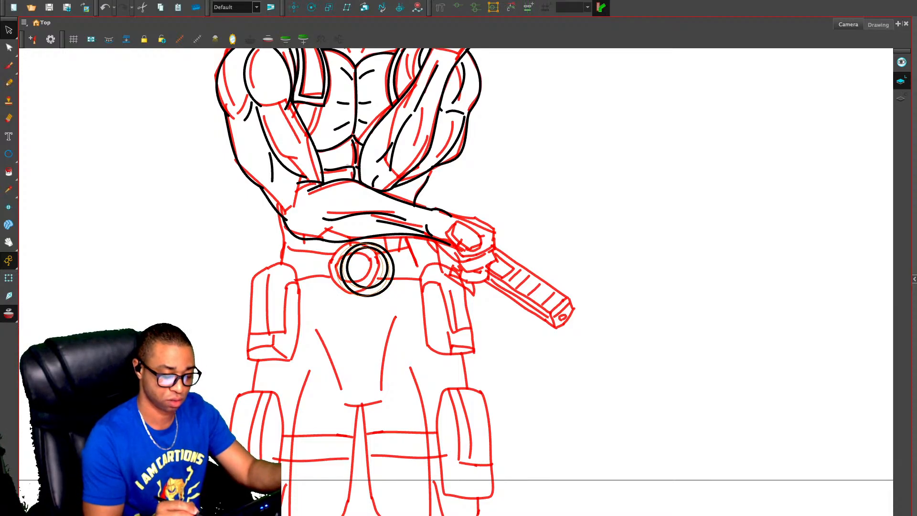
{"action": "left_click_drag", "start_coordinate": [368, 270], "coordinate": [357, 266]}
{"action": "key", "text": "Escape"}
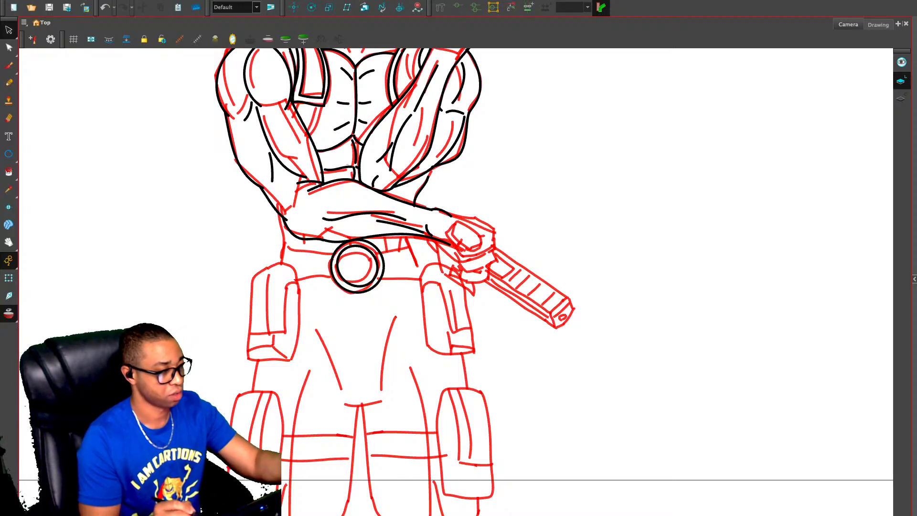
Hide the sketch, delete the buckle's inner circle and replace it with a smaller copy of the outer circle
{"action": "key", "text": "alt+o"}
{"action": "key", "text": "2"}
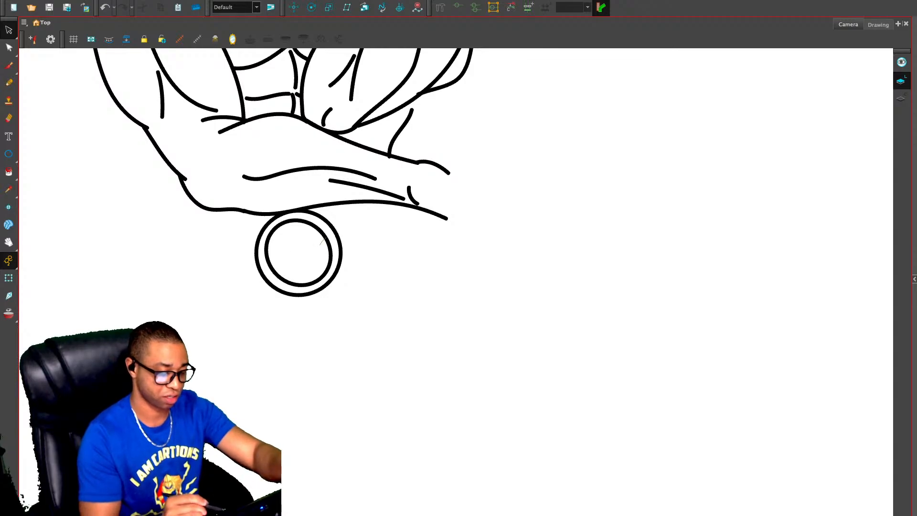
{"action": "left_click_drag", "start_coordinate": [320, 244], "coordinate": [327, 237]}
{"action": "key", "text": "Delete"}
{"action": "left_click", "coordinate": [336, 233]}
{"action": "key", "text": "ctrl+c"}
{"action": "key", "text": "ctrl+v"}
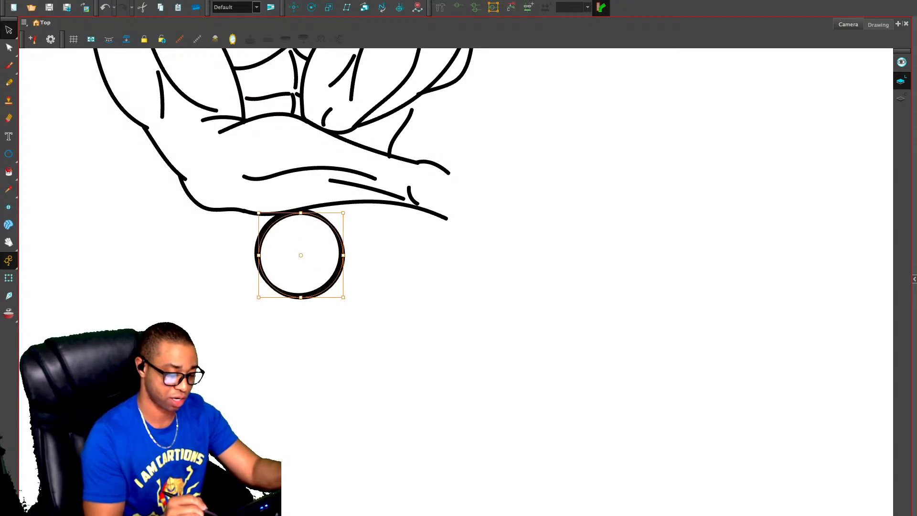
{"action": "left_click_drag", "start_coordinate": [343, 297], "coordinate": [317, 271]}
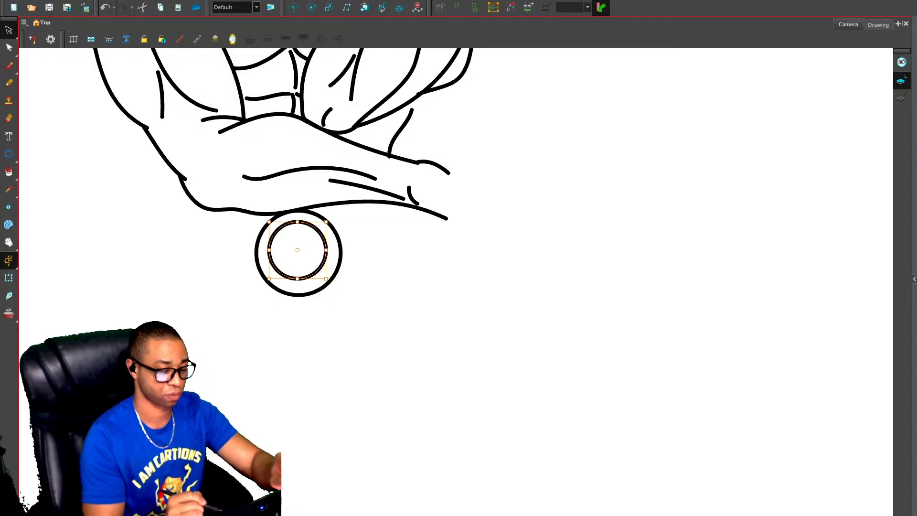
Nudge the smaller buckle circle until it is centred inside the outer ring, and deselect it
{"action": "key", "text": "Down"}
{"action": "key", "text": "Down"}
{"action": "key", "text": "Down"}
{"action": "key", "text": "Down"}
{"action": "key", "text": "Right"}
{"action": "key", "text": "Right"}
{"action": "key", "text": "Right"}
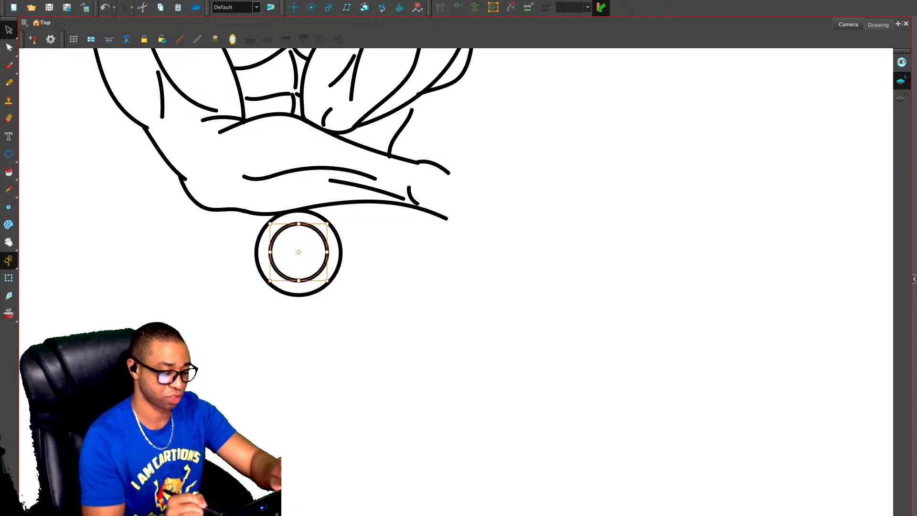
{"action": "key", "text": "Down"}
{"action": "key", "text": "Left"}
{"action": "key", "text": "Left"}
{"action": "key", "text": "Escape"}
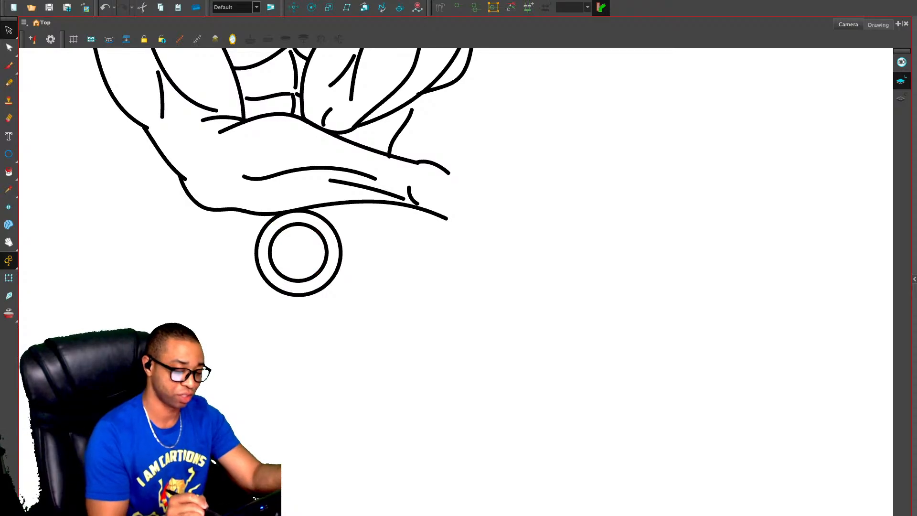
Show the sketch and ink the belt's upper and lower edges on both sides of the buckle, plus the waist's left side contour
{"action": "mouse_move", "coordinate": [354, 236]}
{"action": "left_mouse_down"}
{"action": "mouse_move", "coordinate": [311, 255]}
{"action": "mouse_move", "coordinate": [390, 264]}
{"action": "mouse_move", "coordinate": [400, 255]}
{"action": "mouse_move", "coordinate": [265, 230]}
{"action": "left_mouse_up"}
{"action": "key", "text": "alt+o"}
{"action": "key", "text": "alt+x"}
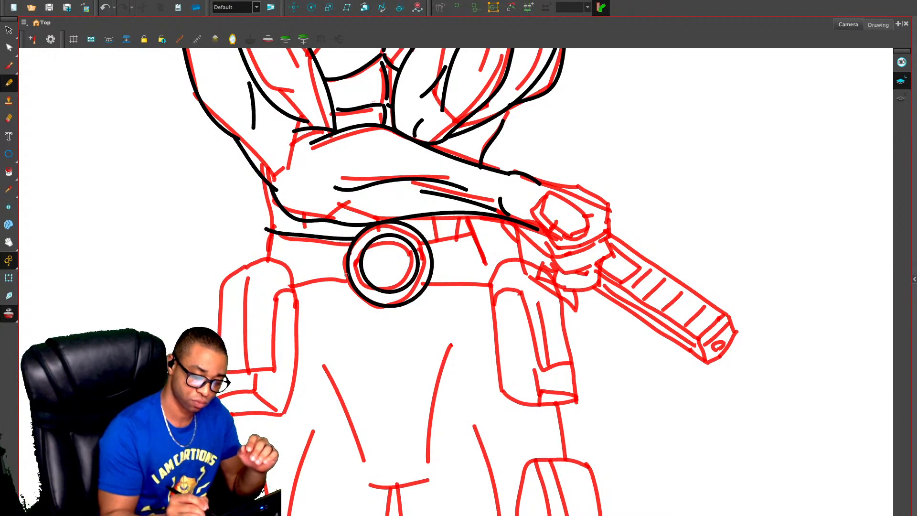
{"action": "left_click_drag", "start_coordinate": [352, 279], "coordinate": [287, 278]}
{"action": "left_click_drag", "start_coordinate": [430, 281], "coordinate": [512, 284]}
{"action": "mouse_move", "coordinate": [423, 238]}
{"action": "left_mouse_down"}
{"action": "mouse_move", "coordinate": [476, 232]}
{"action": "mouse_move", "coordinate": [502, 225]}
{"action": "left_mouse_up"}
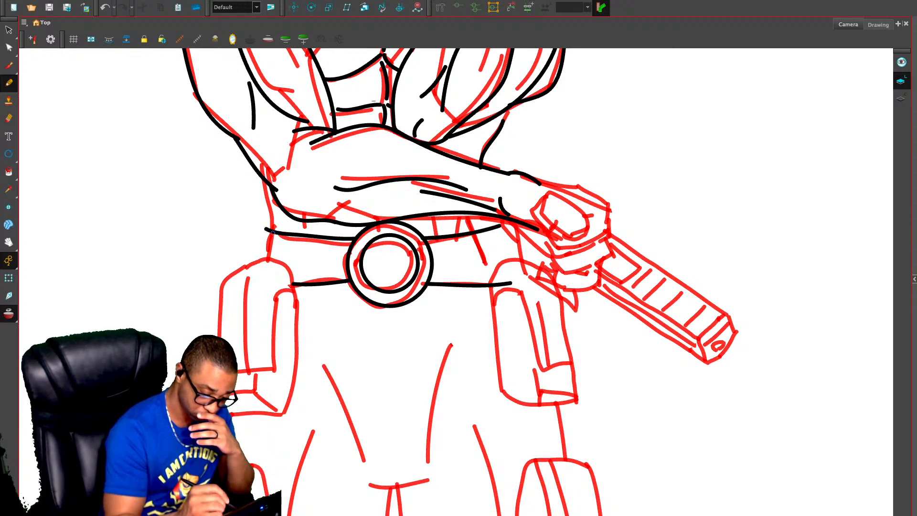
{"action": "mouse_move", "coordinate": [273, 233]}
{"action": "left_mouse_down"}
{"action": "mouse_move", "coordinate": [267, 256]}
{"action": "mouse_move", "coordinate": [265, 167]}
{"action": "left_mouse_up"}
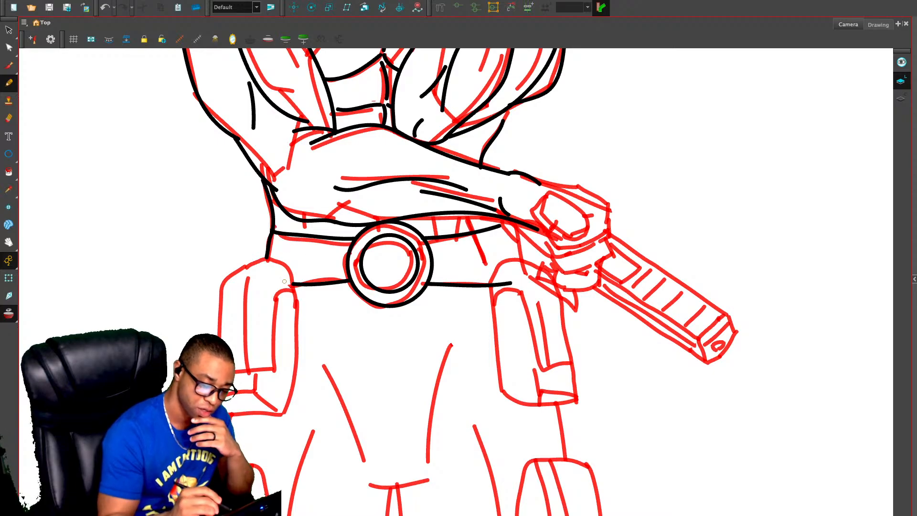
Ink the rounded outline of the left hip pouch with its curved strap, flap edge and base lines
{"action": "mouse_move", "coordinate": [268, 415]}
{"action": "left_mouse_down"}
{"action": "mouse_move", "coordinate": [287, 396]}
{"action": "mouse_move", "coordinate": [291, 280]}
{"action": "mouse_move", "coordinate": [269, 262]}
{"action": "mouse_move", "coordinate": [247, 260]}
{"action": "mouse_move", "coordinate": [217, 290]}
{"action": "mouse_move", "coordinate": [212, 334]}
{"action": "left_mouse_up"}
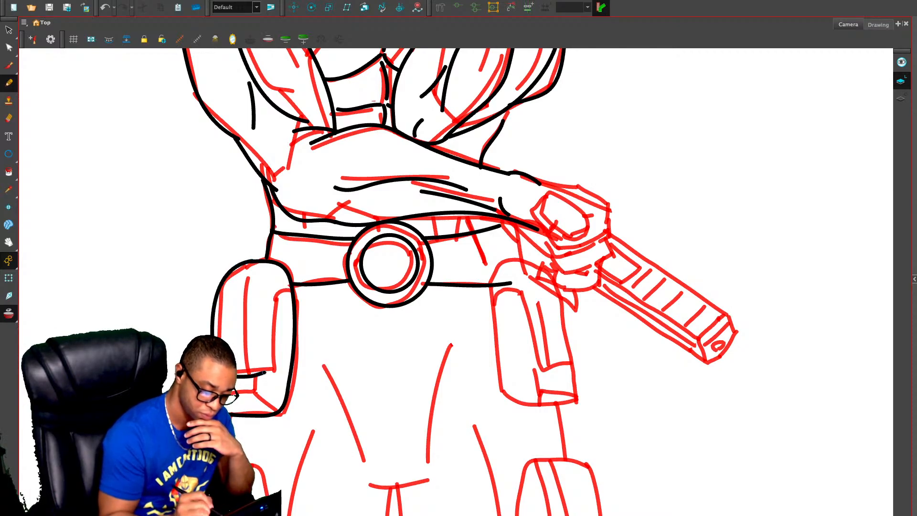
{"action": "mouse_move", "coordinate": [264, 372]}
{"action": "left_mouse_down"}
{"action": "mouse_move", "coordinate": [268, 292]}
{"action": "mouse_move", "coordinate": [289, 279]}
{"action": "mouse_move", "coordinate": [275, 269]}
{"action": "mouse_move", "coordinate": [259, 275]}
{"action": "mouse_move", "coordinate": [251, 313]}
{"action": "left_mouse_up"}
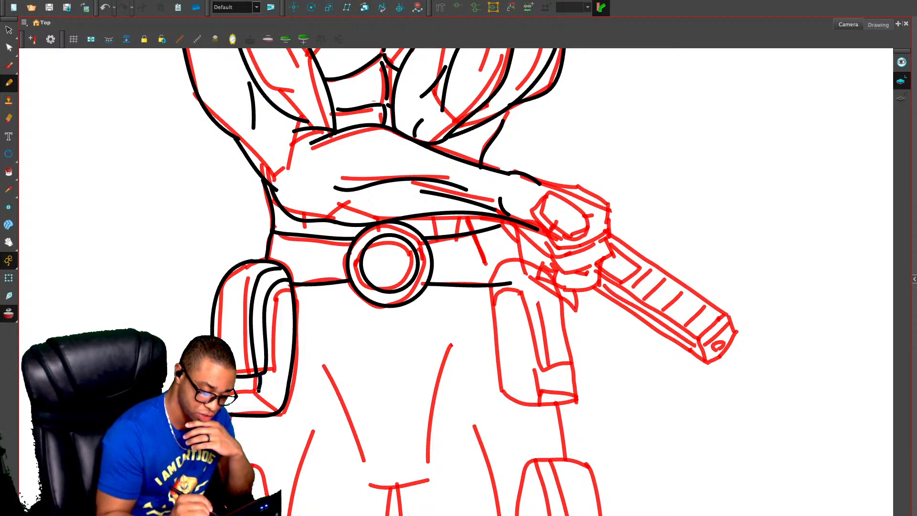
{"action": "left_click_drag", "start_coordinate": [262, 404], "coordinate": [282, 410]}
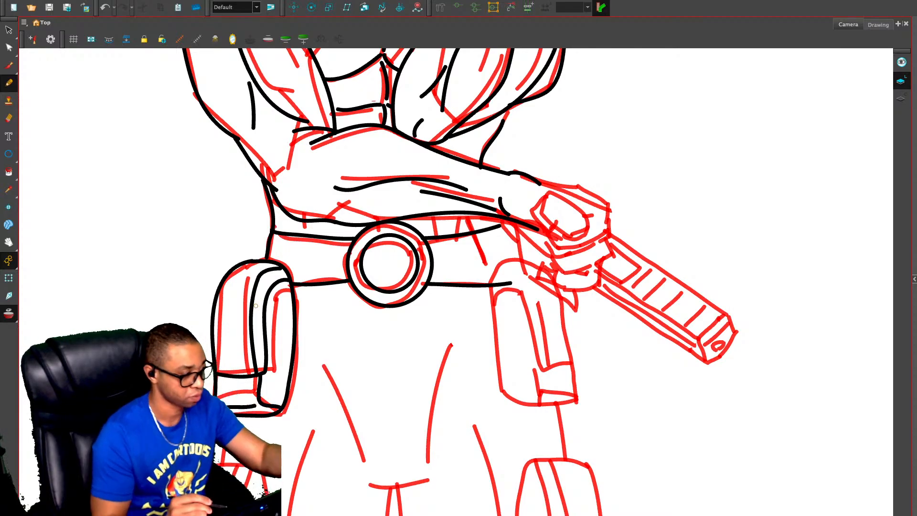
Hide the sketch, delete the hip pouch's inner strap line and redraw it so it turns along the flap's lower edge
{"action": "key", "text": "alt+o"}
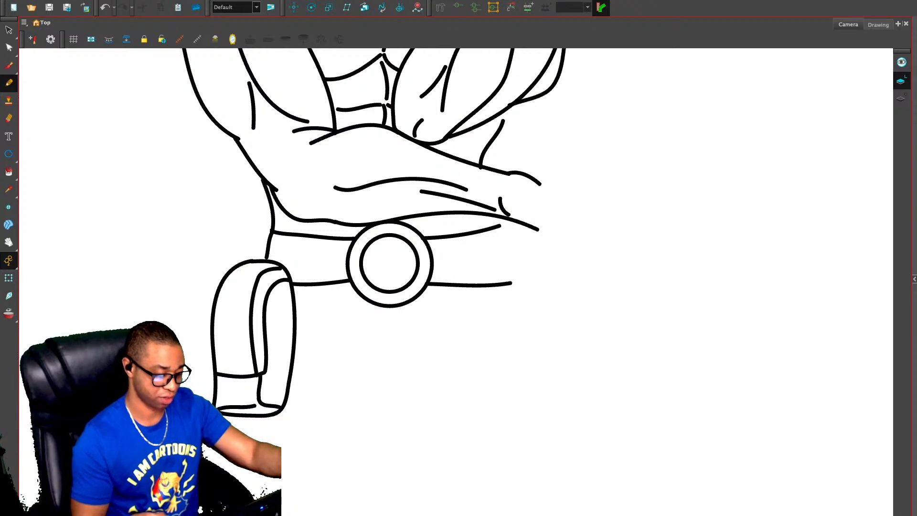
{"action": "key", "text": "alt+s"}
{"action": "left_click", "coordinate": [253, 335]}
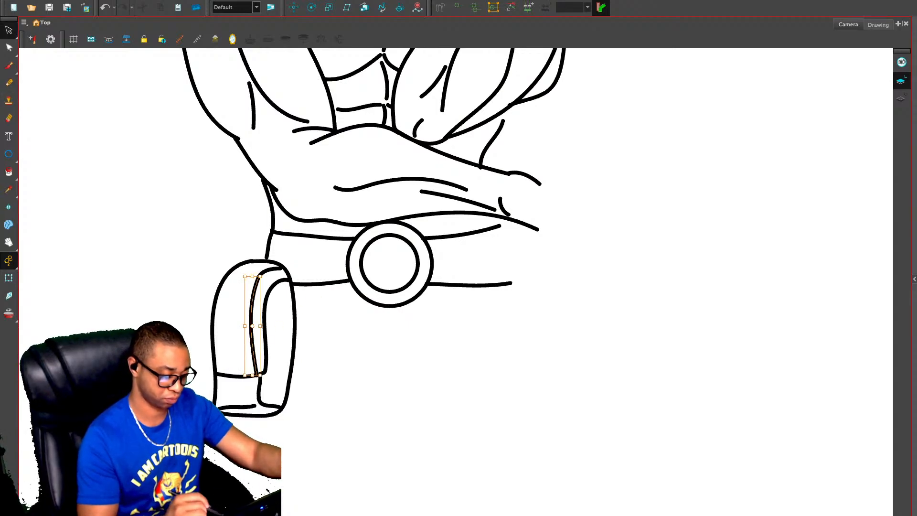
{"action": "key", "text": "Delete"}
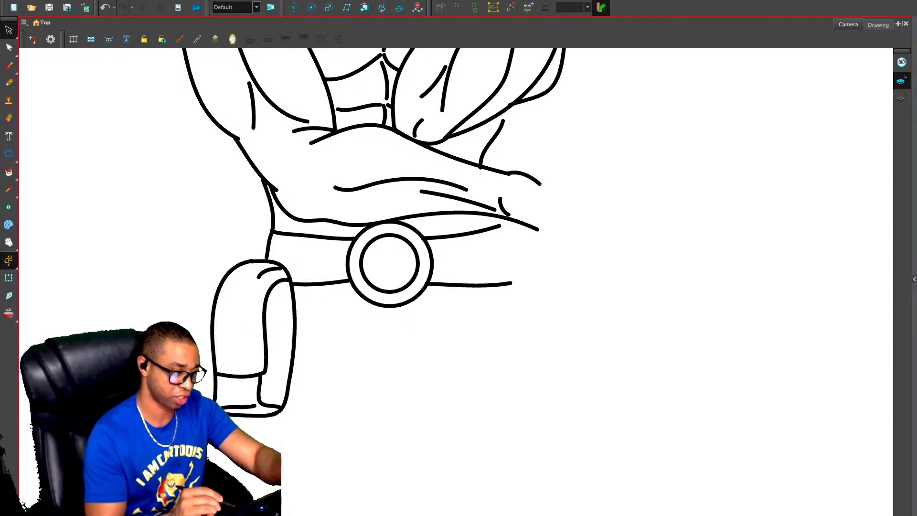
{"action": "key", "text": "alt+/"}
{"action": "mouse_move", "coordinate": [258, 278]}
{"action": "left_mouse_down"}
{"action": "mouse_move", "coordinate": [252, 354]}
{"action": "mouse_move", "coordinate": [237, 370]}
{"action": "left_mouse_up"}
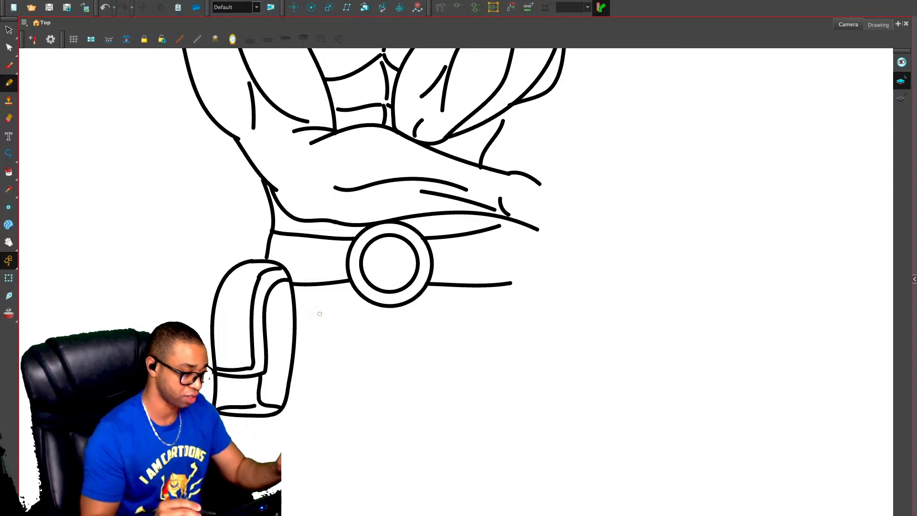
Show the sketch and ink the outer thigh line connecting the left hip pouch to the pouch below it
{"action": "key", "text": "alt+o"}
{"action": "left_click_drag", "start_coordinate": [478, 397], "coordinate": [428, 359]}
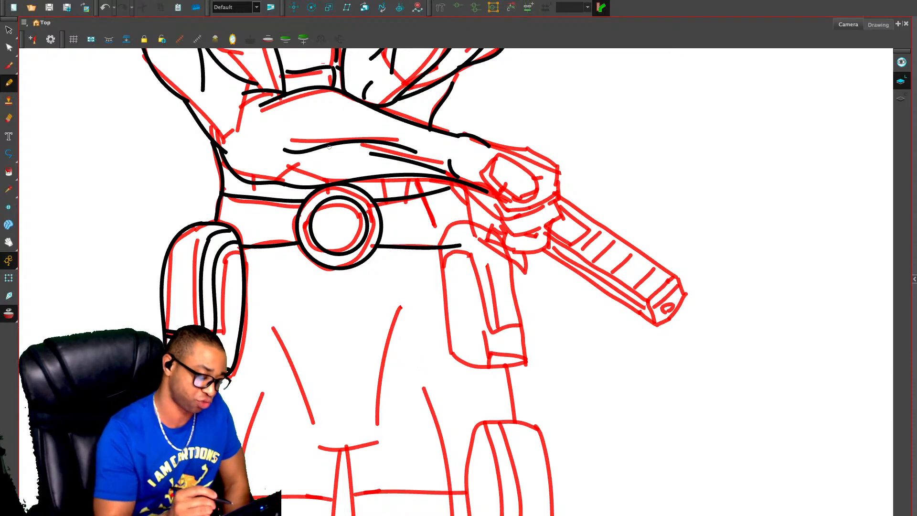
{"action": "left_click_drag", "start_coordinate": [253, 387], "coordinate": [249, 220]}
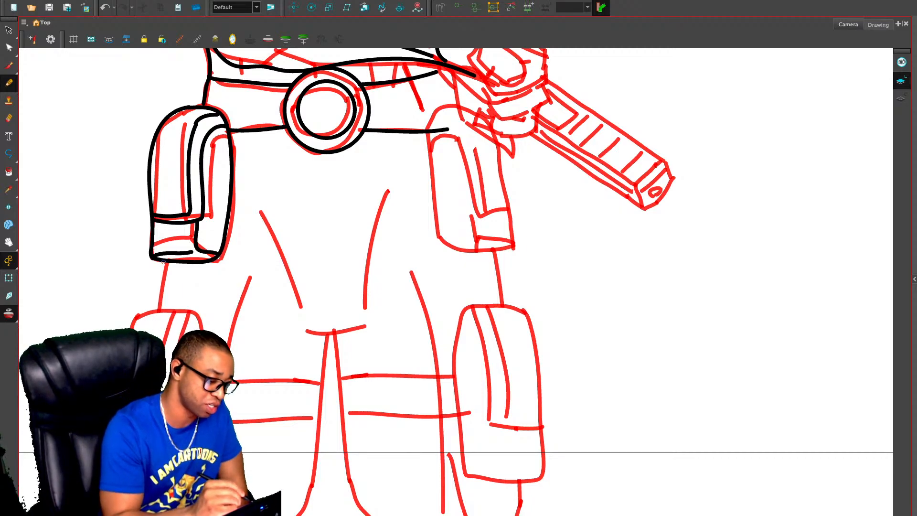
{"action": "left_click_drag", "start_coordinate": [165, 263], "coordinate": [158, 313]}
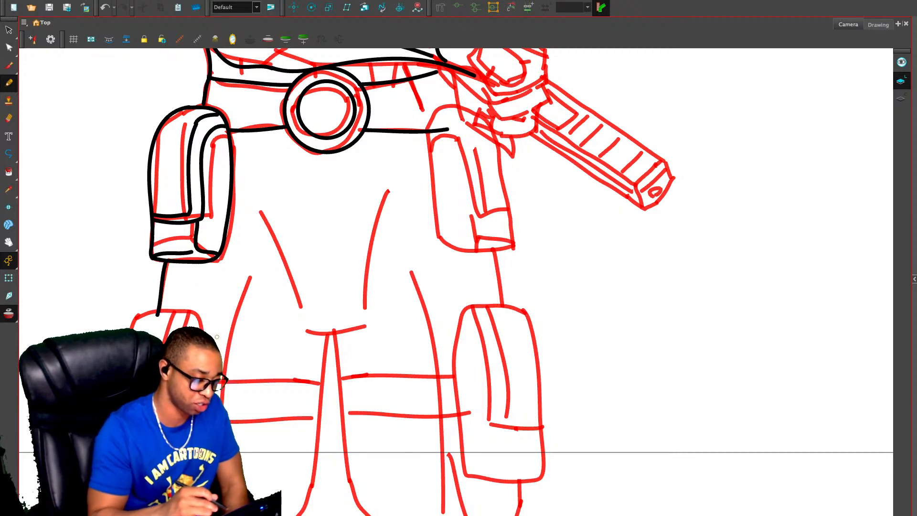
{"action": "left_click_drag", "start_coordinate": [249, 298], "coordinate": [261, 232]}
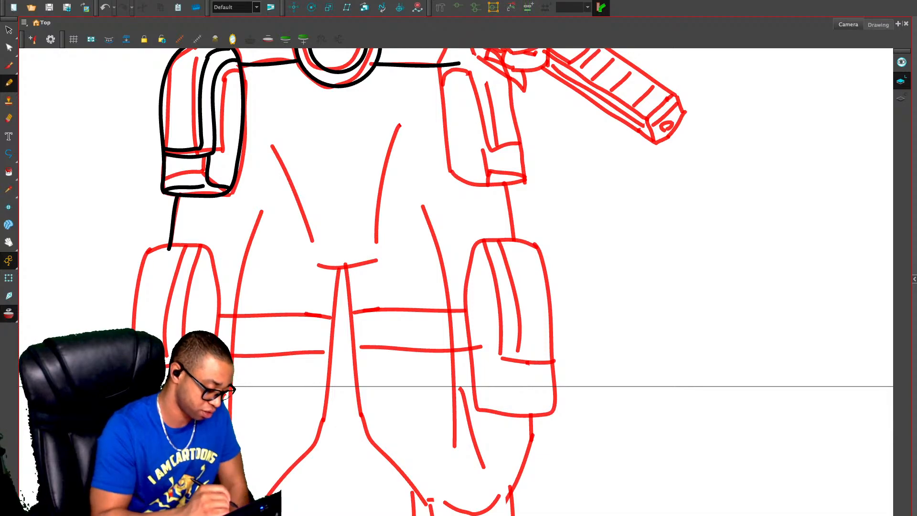
{"action": "key", "text": "ctrl+z"}
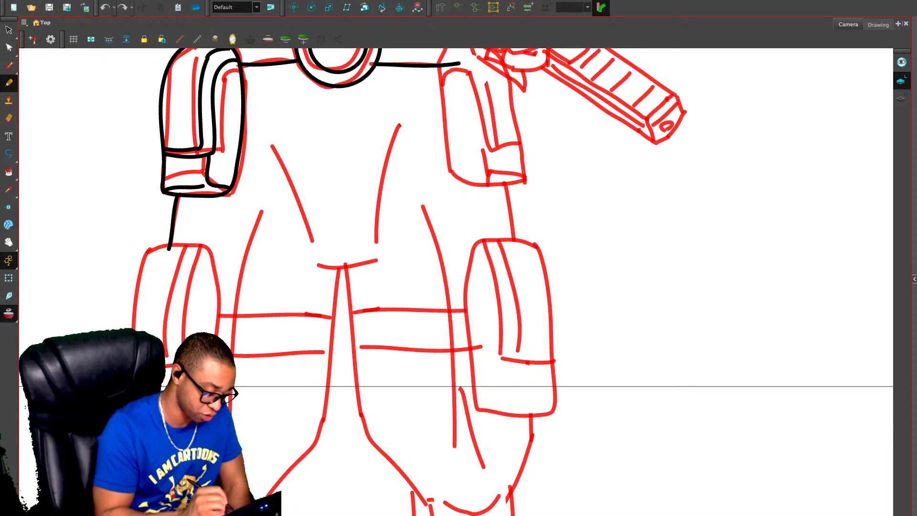
{"action": "key", "text": "ctrl+shift+z"}
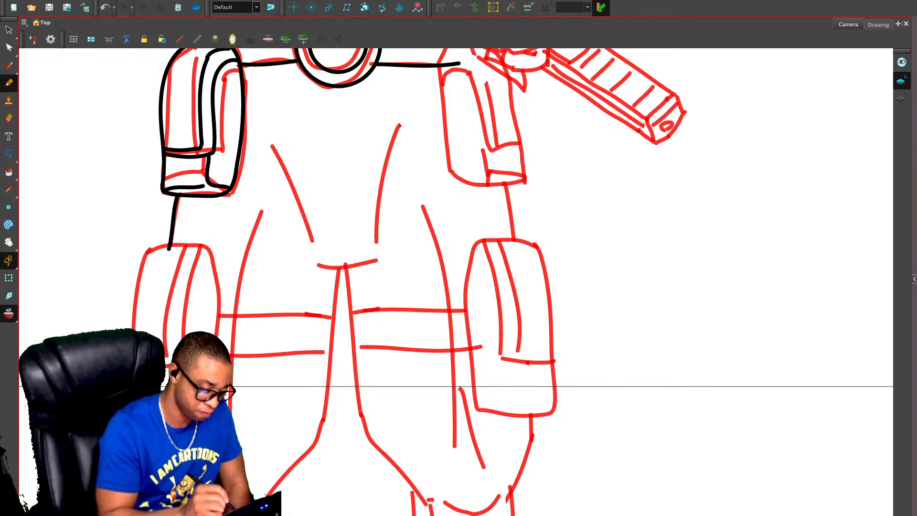
Ink the outline of the lower left thigh pouch and its curved strap and flap lines
{"action": "mouse_move", "coordinate": [216, 330]}
{"action": "left_mouse_down"}
{"action": "mouse_move", "coordinate": [215, 263]}
{"action": "mouse_move", "coordinate": [175, 247]}
{"action": "mouse_move", "coordinate": [148, 250]}
{"action": "mouse_move", "coordinate": [130, 329]}
{"action": "left_mouse_up"}
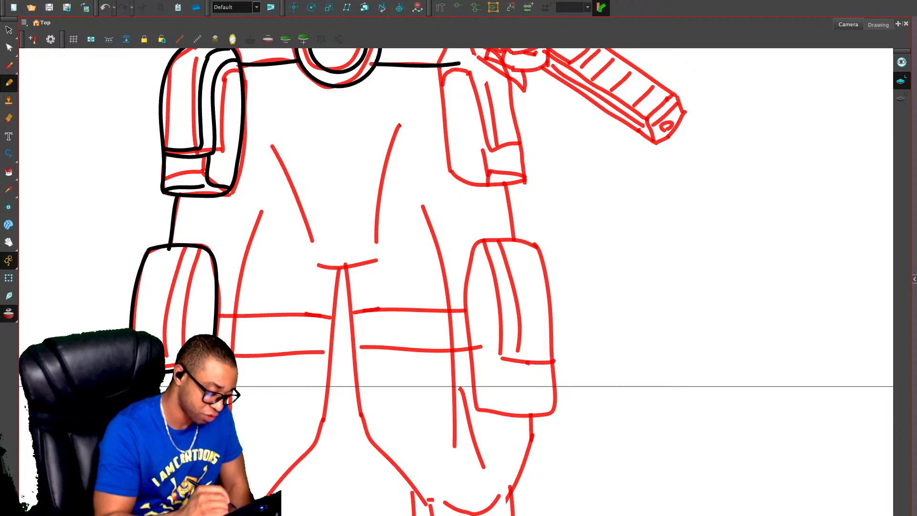
{"action": "mouse_move", "coordinate": [186, 337]}
{"action": "left_mouse_down"}
{"action": "mouse_move", "coordinate": [193, 259]}
{"action": "mouse_move", "coordinate": [211, 254]}
{"action": "mouse_move", "coordinate": [196, 248]}
{"action": "mouse_move", "coordinate": [171, 297]}
{"action": "mouse_move", "coordinate": [170, 362]}
{"action": "left_mouse_up"}
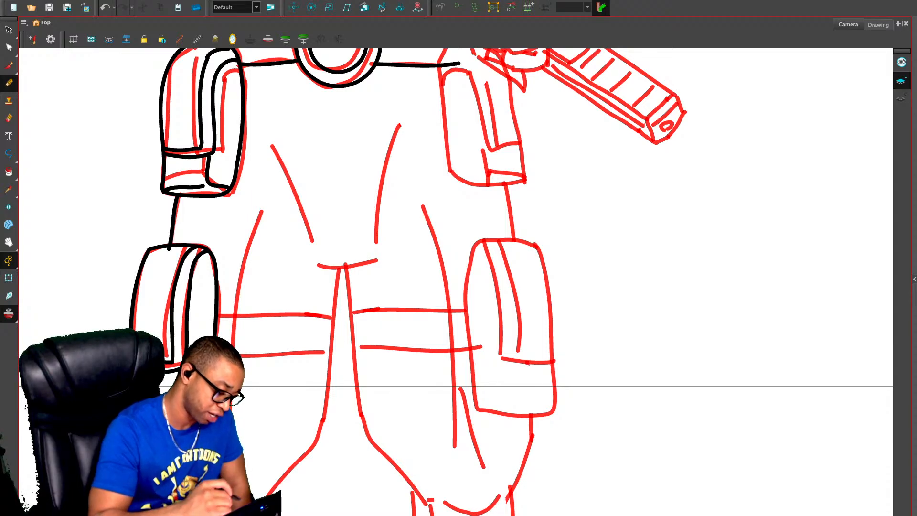
{"action": "key", "text": "ctrl+z"}
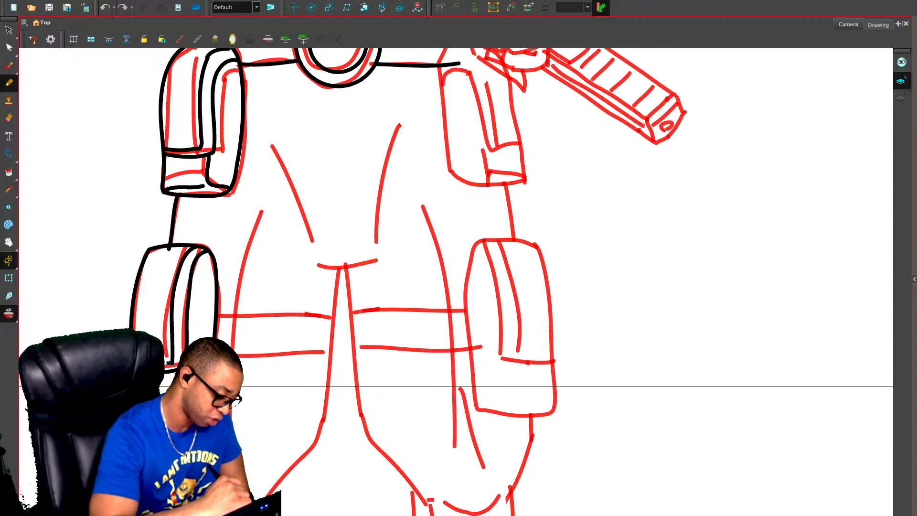
{"action": "key", "text": "ctrl+shift+z"}
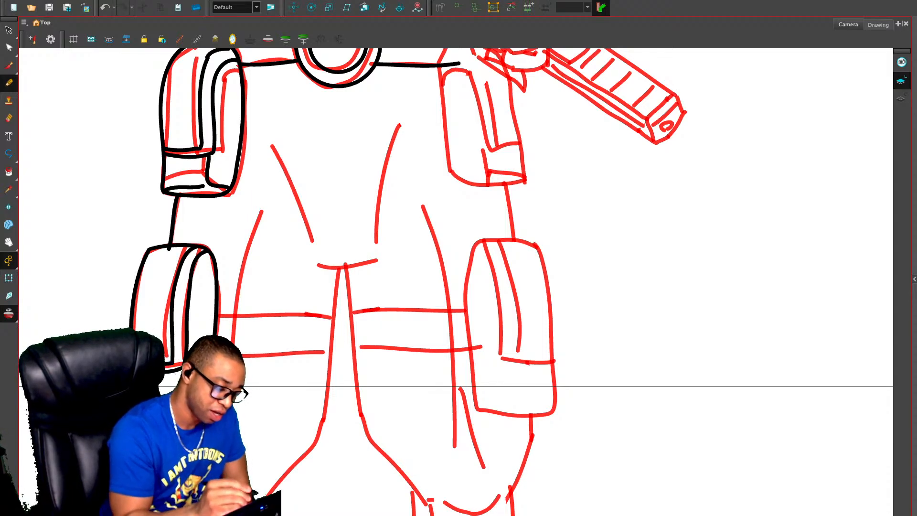
{"action": "left_click_drag", "start_coordinate": [173, 251], "coordinate": [164, 248]}
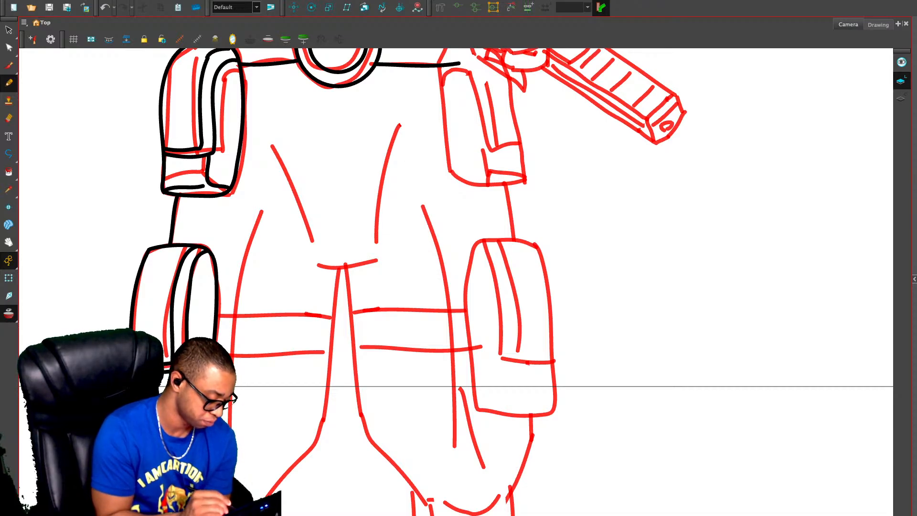
Delete the short curved stroke at the top of the left hip pouch's strap and redraw it up to the pouch outline
{"action": "left_click_drag", "start_coordinate": [375, 373], "coordinate": [373, 407]}
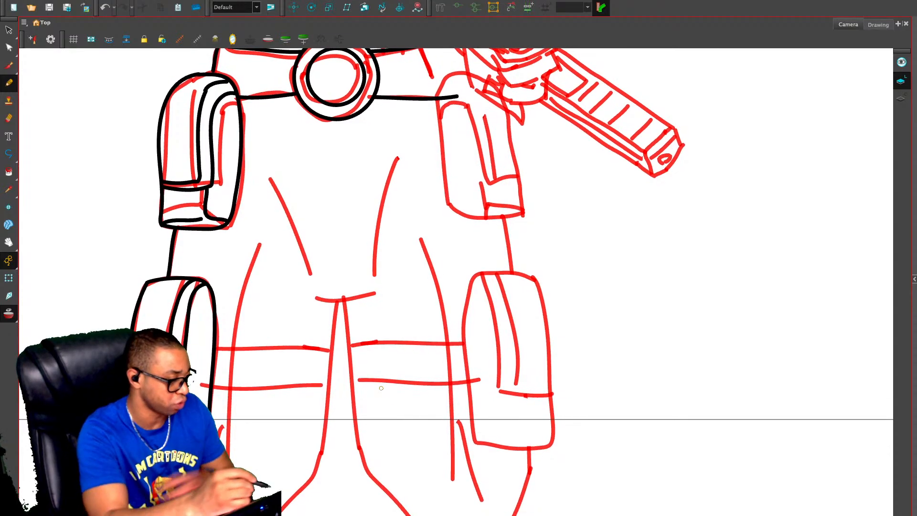
{"action": "key", "text": "alt+s"}
{"action": "left_click", "coordinate": [220, 85]}
{"action": "key", "text": "Delete"}
{"action": "key", "text": "alt+slash"}
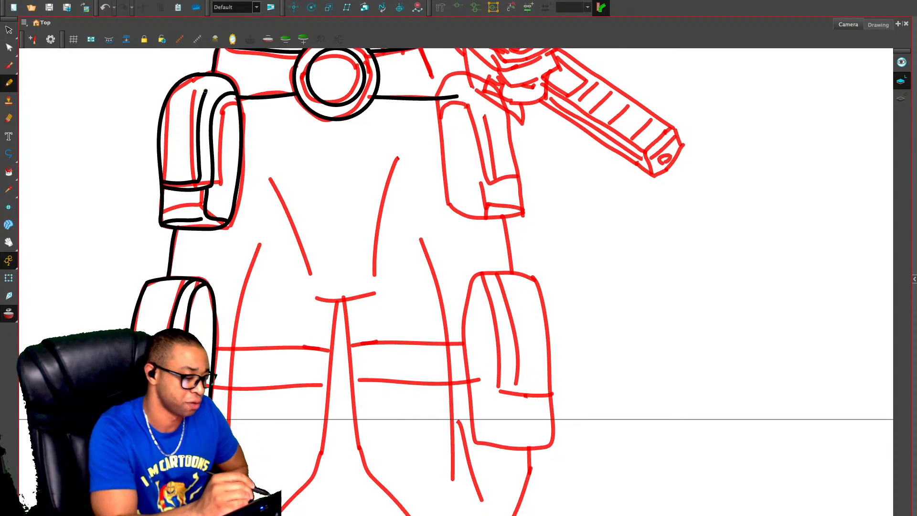
{"action": "left_click_drag", "start_coordinate": [206, 91], "coordinate": [229, 75]}
Ink the two slanting groin creases below the belt and a short curved line across the crotch
{"action": "left_click_drag", "start_coordinate": [456, 282], "coordinate": [436, 236]}
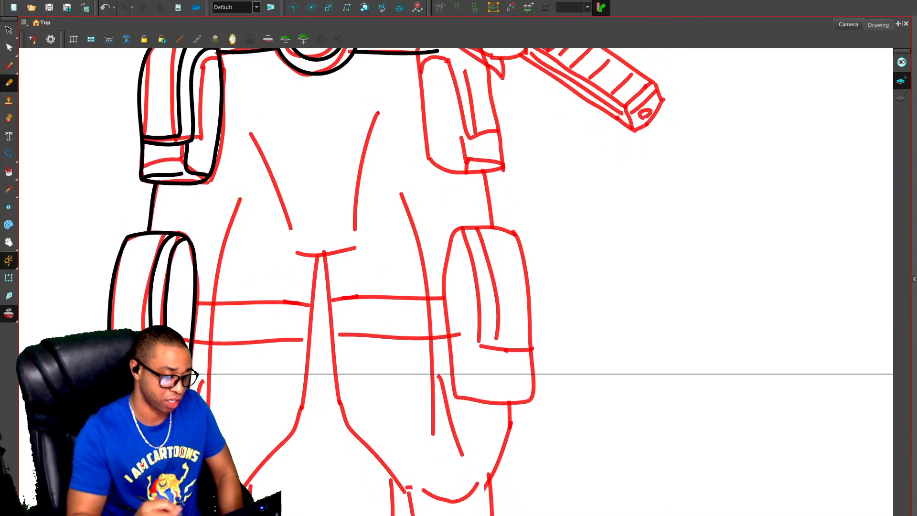
{"action": "left_click_drag", "start_coordinate": [252, 124], "coordinate": [306, 229]}
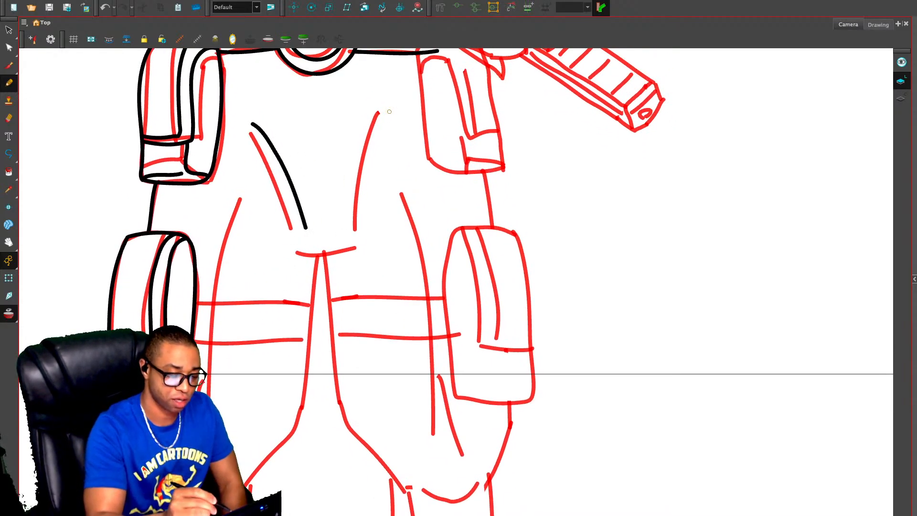
{"action": "left_click_drag", "start_coordinate": [388, 116], "coordinate": [341, 232]}
{"action": "mouse_move", "coordinate": [292, 250]}
{"action": "left_mouse_down"}
{"action": "mouse_move", "coordinate": [313, 260]}
{"action": "mouse_move", "coordinate": [365, 258]}
{"action": "left_mouse_up"}
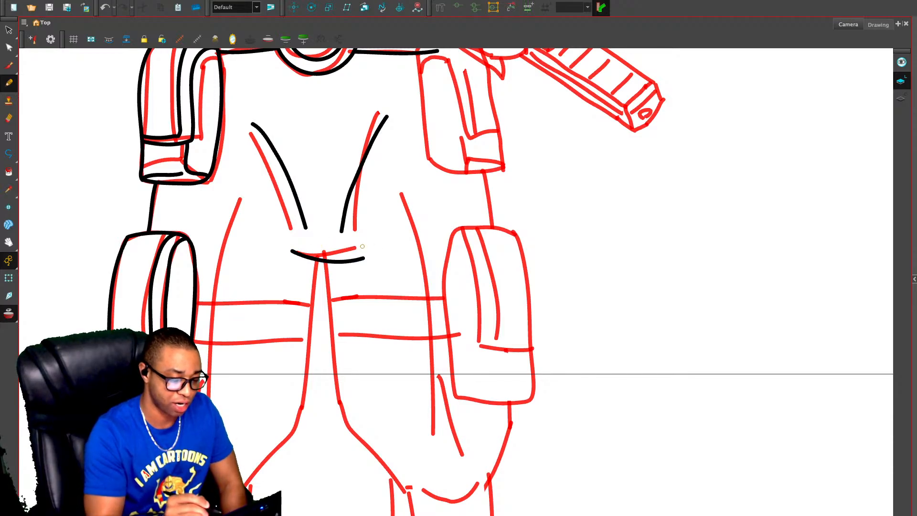
{"action": "key", "text": "ctrl+z"}
{"action": "left_click_drag", "start_coordinate": [291, 250], "coordinate": [356, 253]}
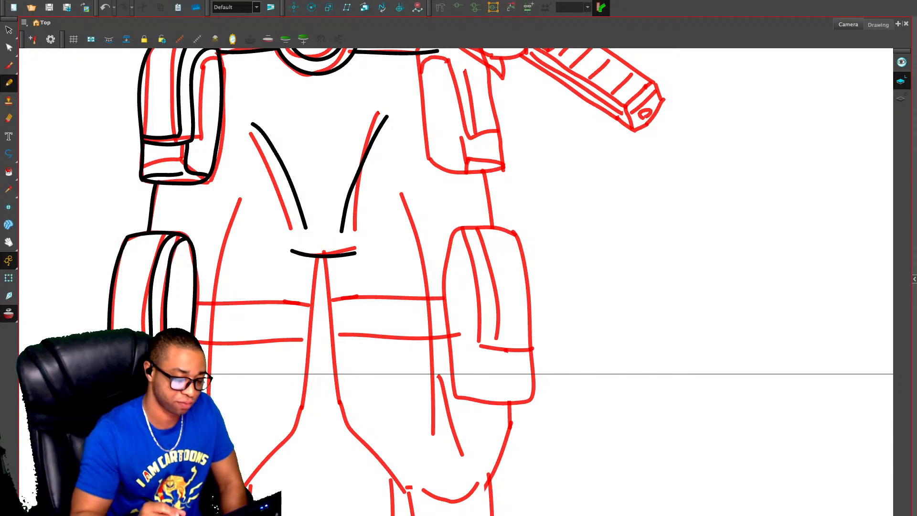
Ink the left leg's inner contour from the crotch down past the knee and a curved crease at the knee
{"action": "left_click_drag", "start_coordinate": [356, 290], "coordinate": [397, 171]}
{"action": "mouse_move", "coordinate": [361, 137]}
{"action": "left_mouse_down"}
{"action": "mouse_move", "coordinate": [348, 265]}
{"action": "mouse_move", "coordinate": [294, 371]}
{"action": "mouse_move", "coordinate": [297, 365]}
{"action": "mouse_move", "coordinate": [294, 462]}
{"action": "left_mouse_up"}
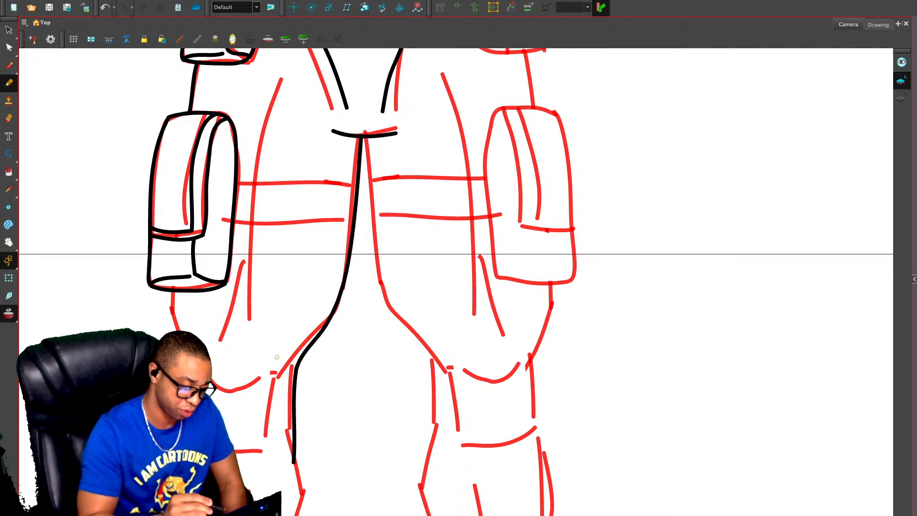
{"action": "key", "text": "ctrl+z"}
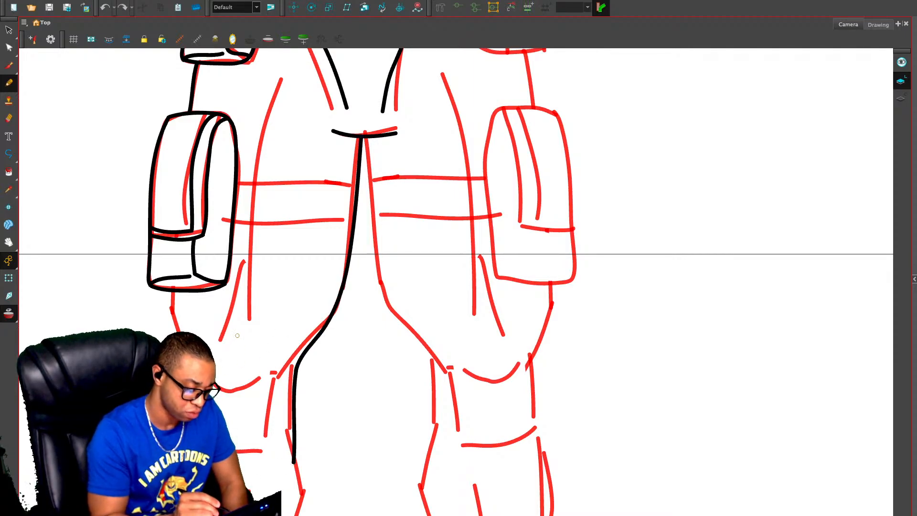
{"action": "mouse_move", "coordinate": [237, 353]}
{"action": "left_mouse_down"}
{"action": "mouse_move", "coordinate": [251, 375]}
{"action": "mouse_move", "coordinate": [276, 378]}
{"action": "left_mouse_up"}
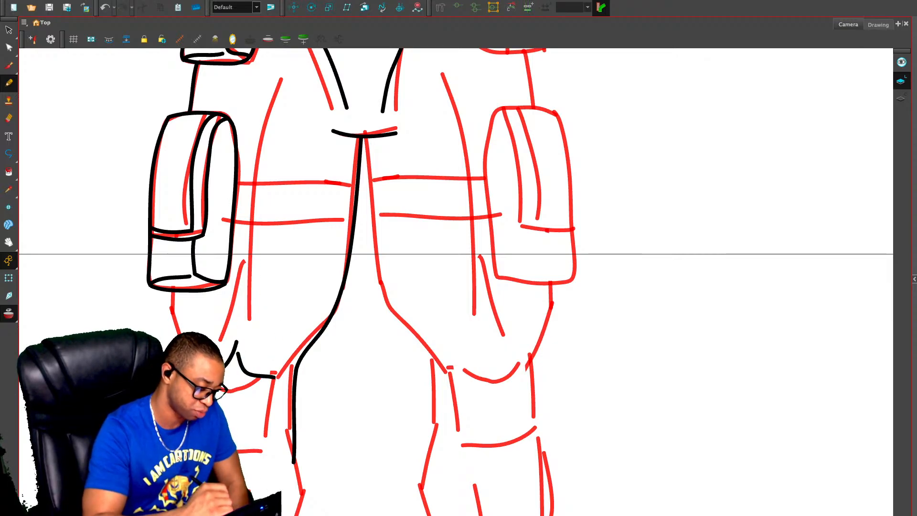
Ink the left leg's lower outer thigh and the kneepad's outer side, curved lower edge and short inner edge
{"action": "left_click_drag", "start_coordinate": [169, 291], "coordinate": [197, 374]}
{"action": "scroll", "coordinate": [196, 371], "scroll_direction": "down", "scroll_amount": 3}
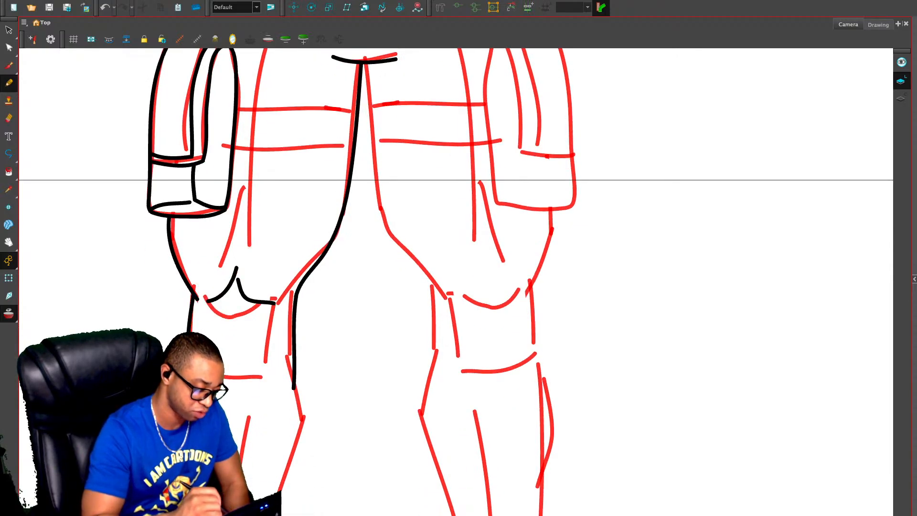
{"action": "left_click_drag", "start_coordinate": [224, 384], "coordinate": [270, 378]}
{"action": "mouse_move", "coordinate": [273, 309]}
{"action": "left_mouse_down"}
{"action": "mouse_move", "coordinate": [272, 361]}
{"action": "mouse_move", "coordinate": [284, 222]}
{"action": "left_mouse_up"}
{"action": "left_click_drag", "start_coordinate": [311, 265], "coordinate": [312, 209]}
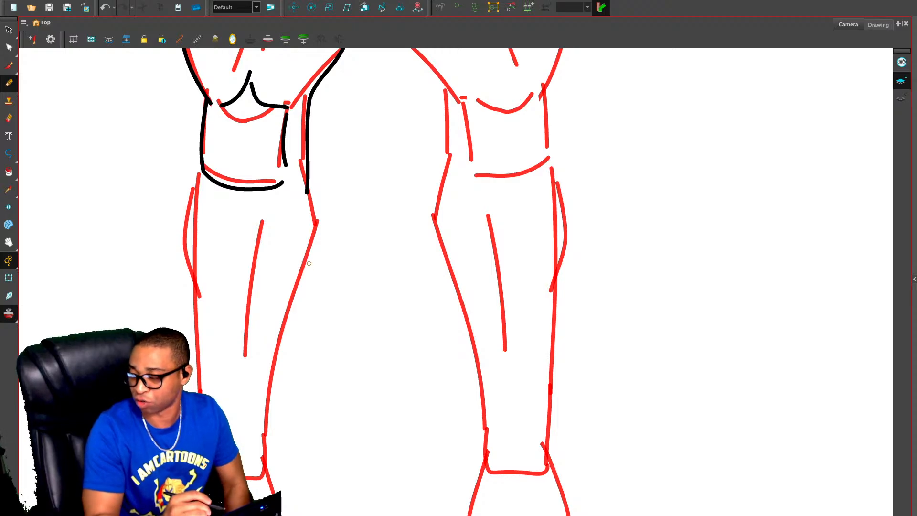
Ink the left lower leg's inner contour down to the ankle, the outer calf bulge and the long outer shin line
{"action": "left_click_drag", "start_coordinate": [320, 311], "coordinate": [296, 231]}
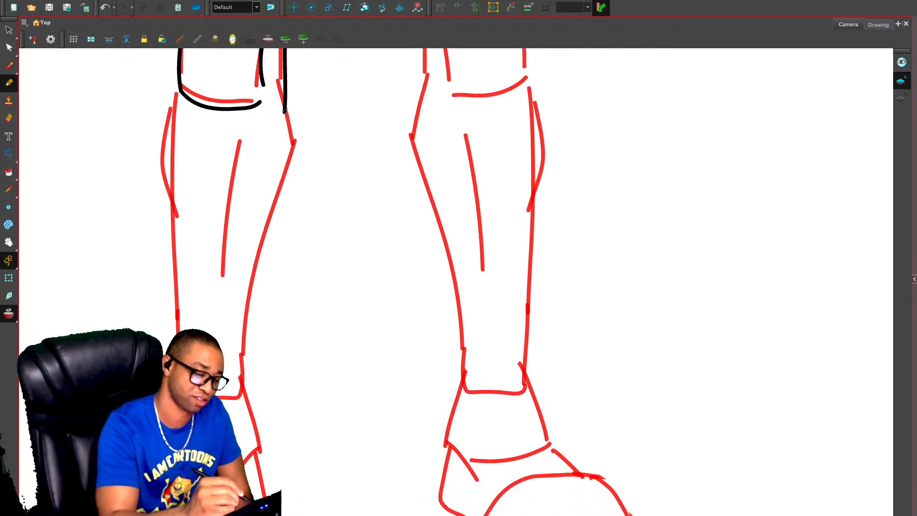
{"action": "mouse_move", "coordinate": [285, 110]}
{"action": "left_mouse_down"}
{"action": "mouse_move", "coordinate": [295, 161]}
{"action": "mouse_move", "coordinate": [253, 299]}
{"action": "mouse_move", "coordinate": [247, 403]}
{"action": "left_mouse_up"}
{"action": "mouse_move", "coordinate": [182, 90]}
{"action": "left_mouse_down"}
{"action": "mouse_move", "coordinate": [166, 136]}
{"action": "mouse_move", "coordinate": [177, 225]}
{"action": "left_mouse_up"}
{"action": "left_click_drag", "start_coordinate": [183, 121], "coordinate": [175, 334]}
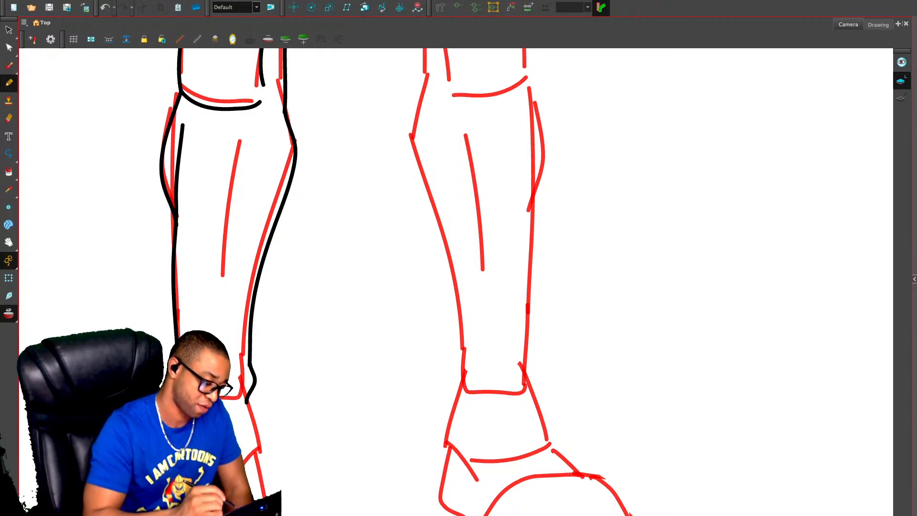
Ink a vertical crease inside the left calf, then the outer ankle and the inner heel contour of the foot
{"action": "left_click_drag", "start_coordinate": [238, 329], "coordinate": [244, 290]}
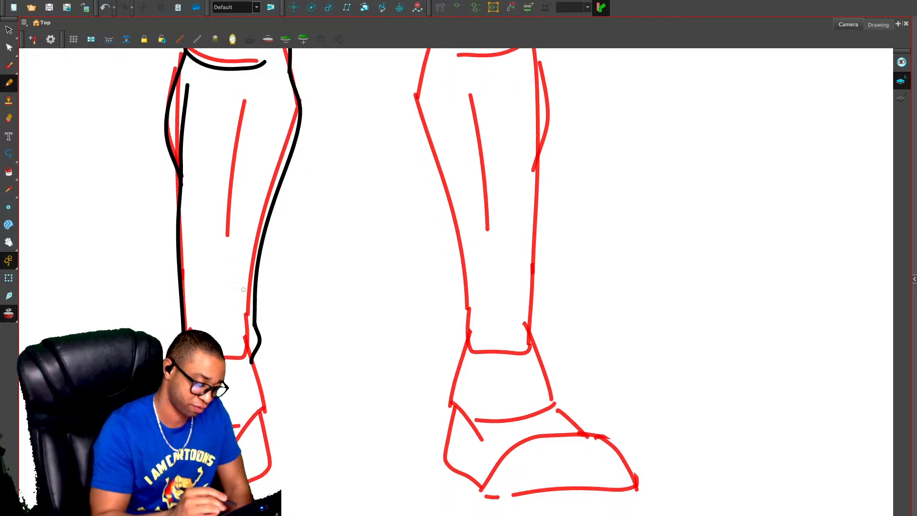
{"action": "left_click_drag", "start_coordinate": [266, 86], "coordinate": [261, 188]}
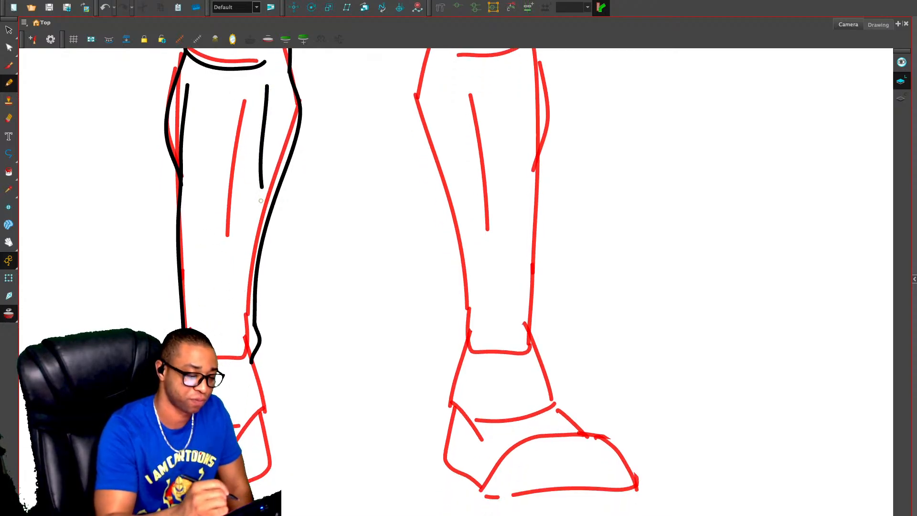
{"action": "left_click_drag", "start_coordinate": [263, 293], "coordinate": [270, 255]}
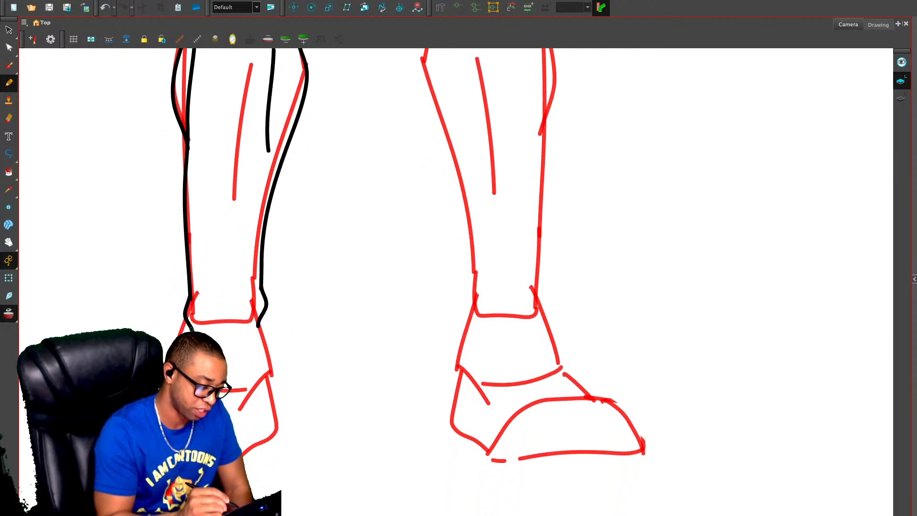
{"action": "mouse_move", "coordinate": [257, 327]}
{"action": "left_mouse_down"}
{"action": "mouse_move", "coordinate": [290, 424]}
{"action": "mouse_move", "coordinate": [271, 443]}
{"action": "left_mouse_up"}
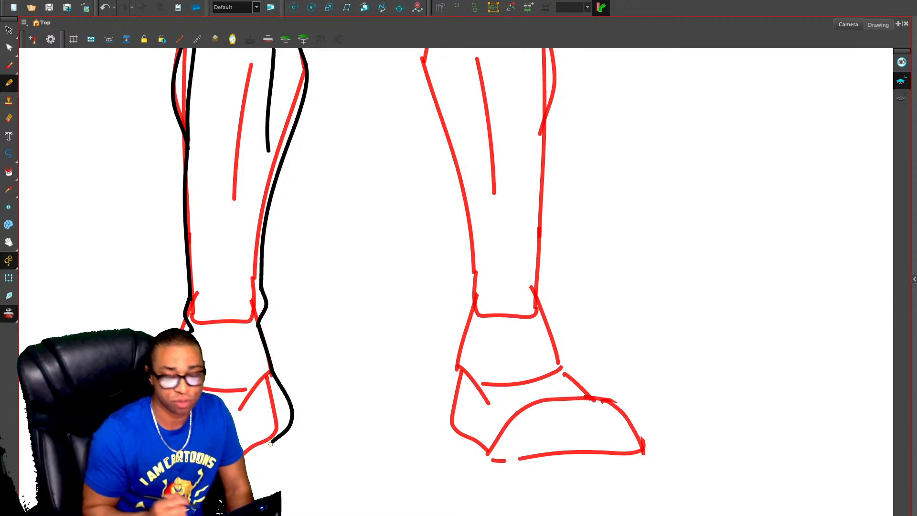
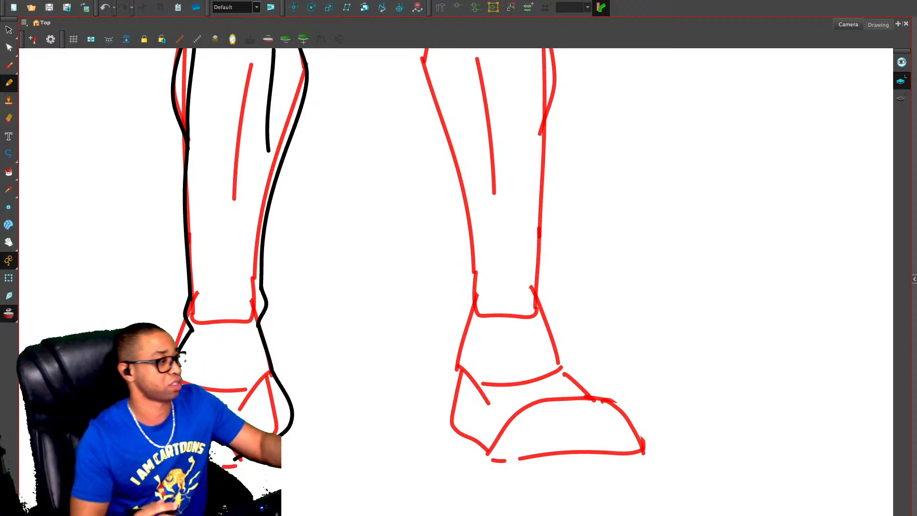
Review the whole inked figure with the rough sketch hidden, and show the sketch again over the legs
{"action": "key", "text": "1"}
{"action": "key", "text": "1"}
{"action": "key", "text": "1"}
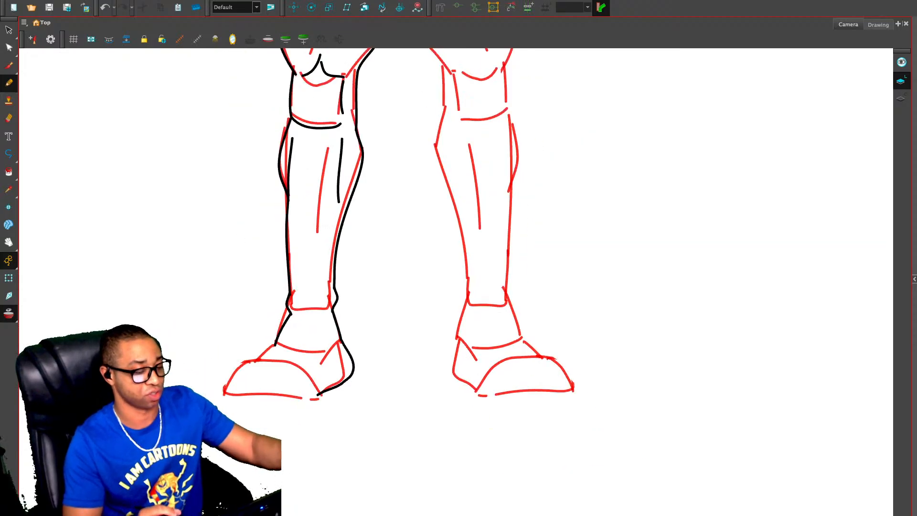
{"action": "left_click_drag", "start_coordinate": [430, 215], "coordinate": [393, 373]}
{"action": "key", "text": "alt+o"}
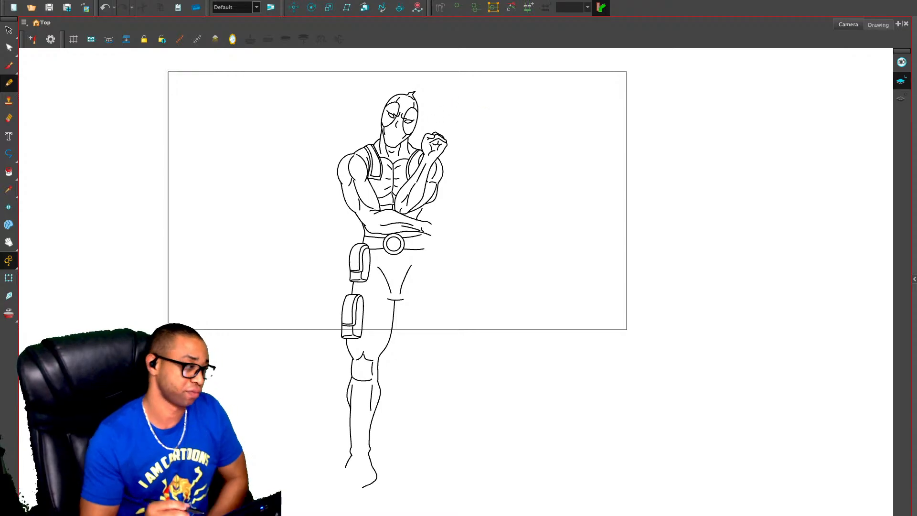
{"action": "scroll", "coordinate": [434, 258], "scroll_direction": "up", "scroll_amount": 4}
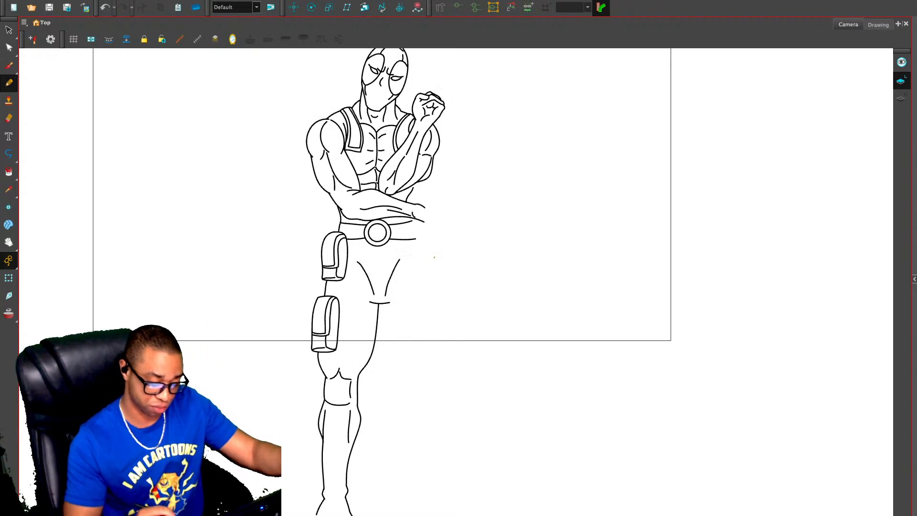
{"action": "key", "text": "alt+o"}
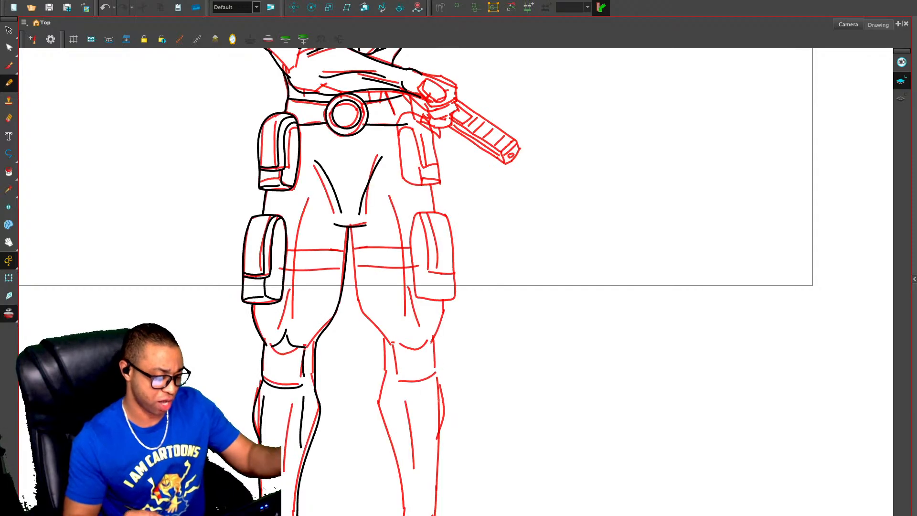
{"action": "left_click_drag", "start_coordinate": [363, 353], "coordinate": [406, 211]}
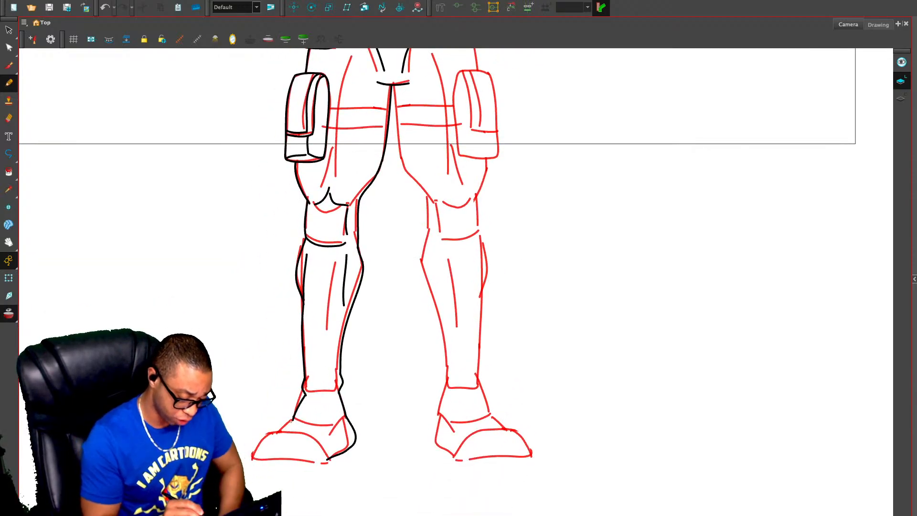
Try inking the left foot's instep and sole lines, and undo them together with the inner heel contour
{"action": "left_click_drag", "start_coordinate": [293, 418], "coordinate": [271, 437]}
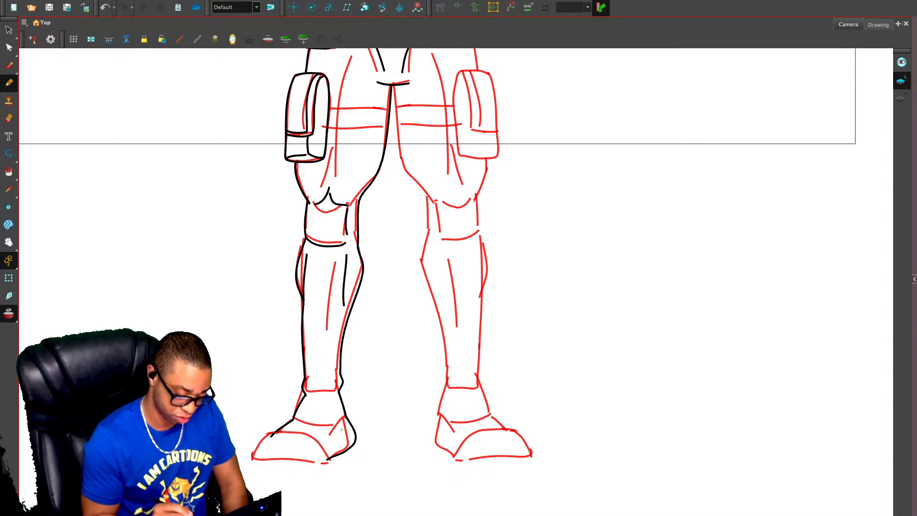
{"action": "key", "text": "ctrl+z"}
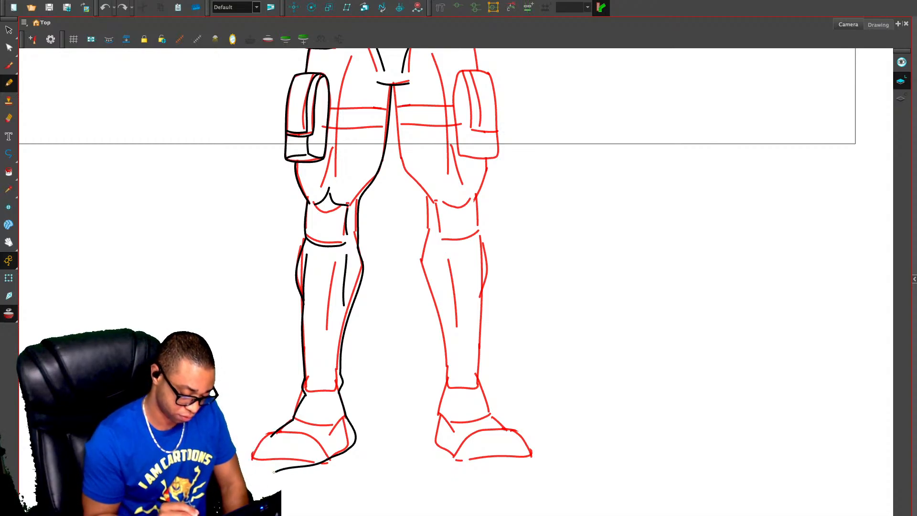
{"action": "key", "text": "ctrl+z"}
{"action": "key", "text": "ctrl+z"}
{"action": "key", "text": "ctrl+z"}
{"action": "key", "text": "ctrl+z"}
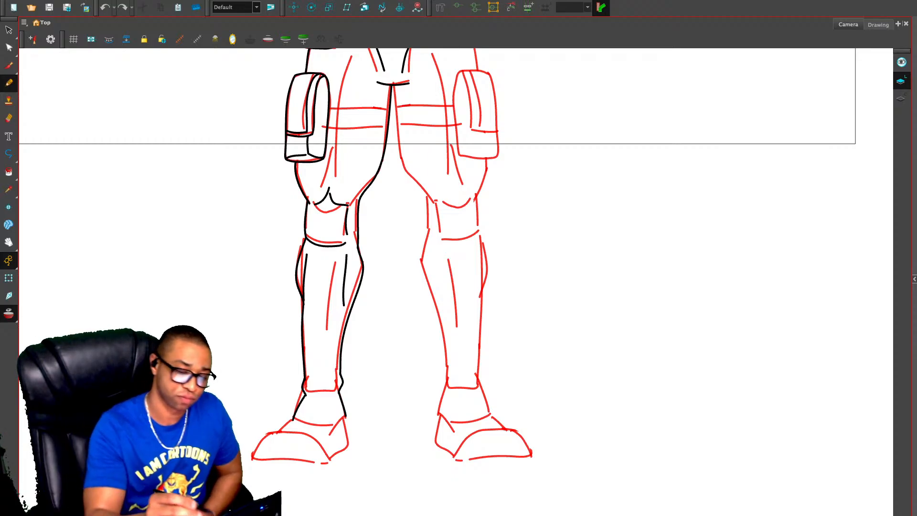
Ink the left shoe's full outline, the curved line across the ankle and the line marking the sole's upper edge
{"action": "mouse_move", "coordinate": [293, 419]}
{"action": "left_mouse_down"}
{"action": "mouse_move", "coordinate": [256, 458]}
{"action": "mouse_move", "coordinate": [311, 462]}
{"action": "mouse_move", "coordinate": [340, 444]}
{"action": "mouse_move", "coordinate": [347, 415]}
{"action": "left_mouse_up"}
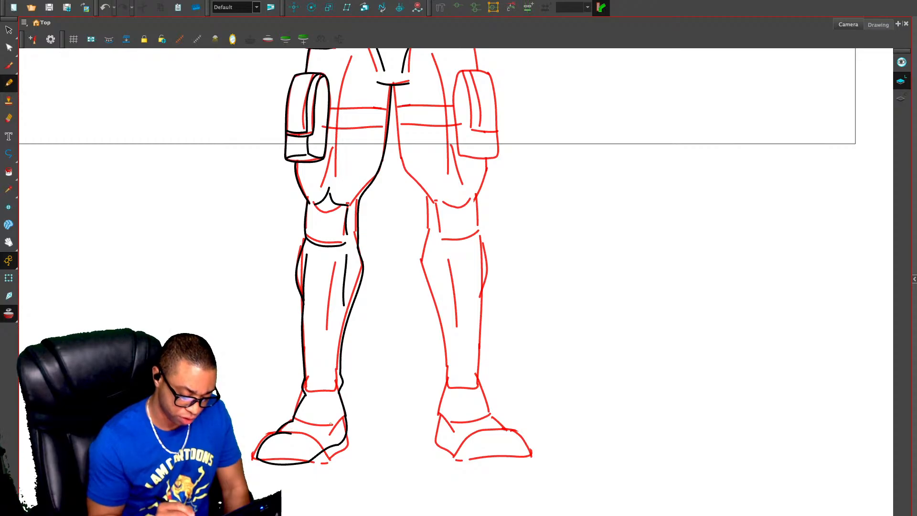
{"action": "mouse_move", "coordinate": [296, 419]}
{"action": "left_mouse_down"}
{"action": "mouse_move", "coordinate": [337, 417]}
{"action": "mouse_move", "coordinate": [309, 452]}
{"action": "left_mouse_up"}
{"action": "key", "text": "ctrl+z"}
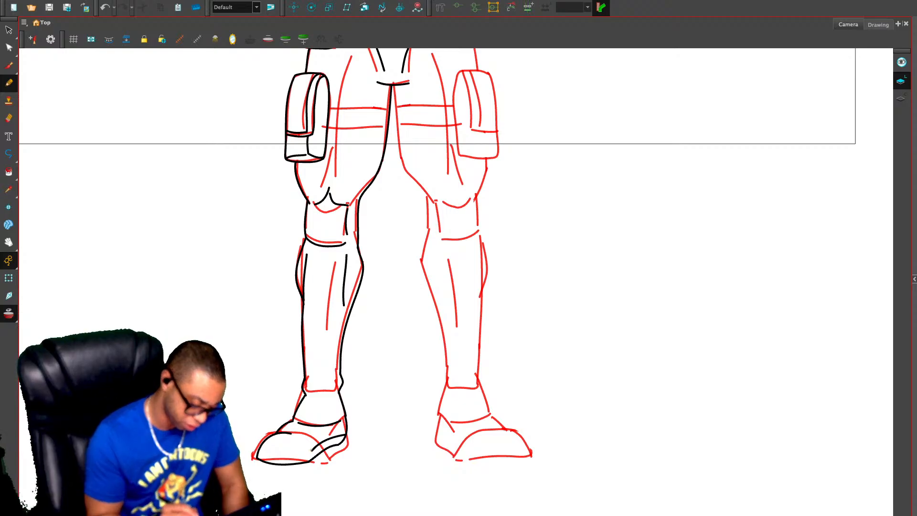
{"action": "left_click_drag", "start_coordinate": [312, 450], "coordinate": [264, 447]}
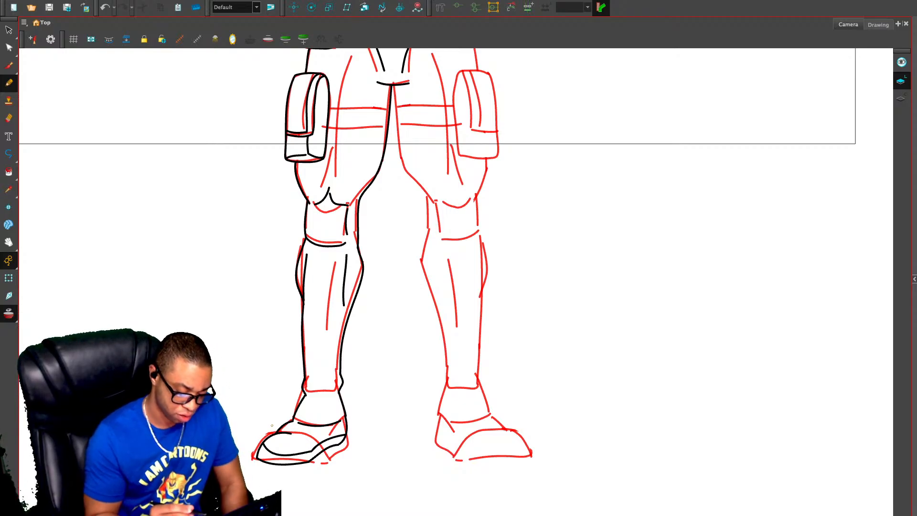
Ink a curved toe-cap line across the left shoe and check the line art with the rough sketch hidden
{"action": "key", "text": "alt+o"}
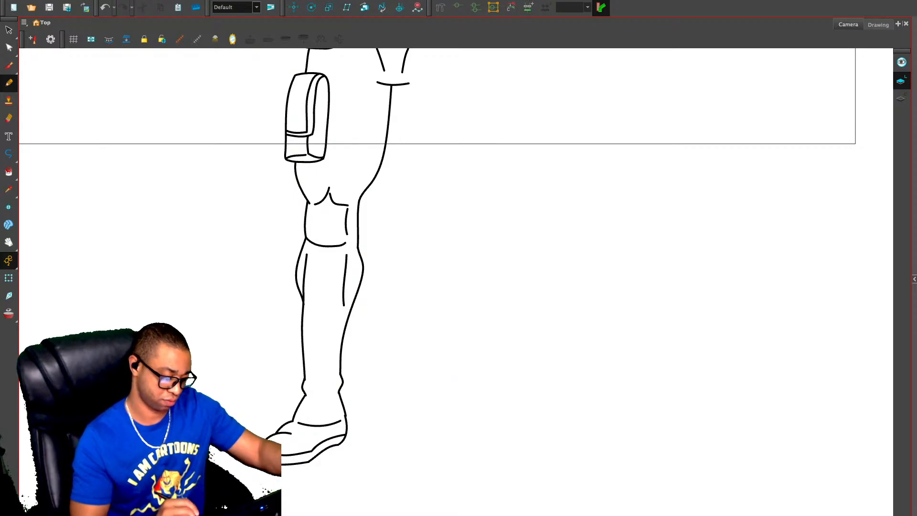
{"action": "key", "text": "alt+o"}
{"action": "left_click_drag", "start_coordinate": [295, 435], "coordinate": [313, 458]}
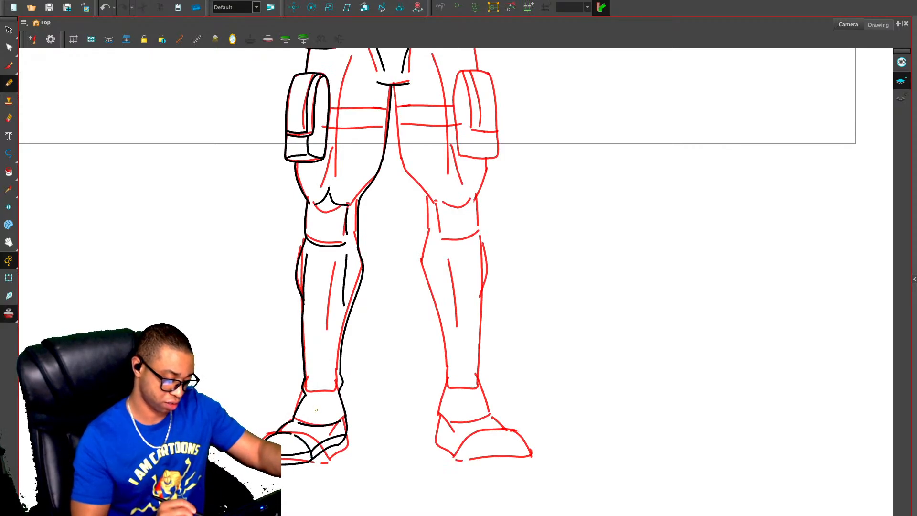
{"action": "key", "text": "alt+o"}
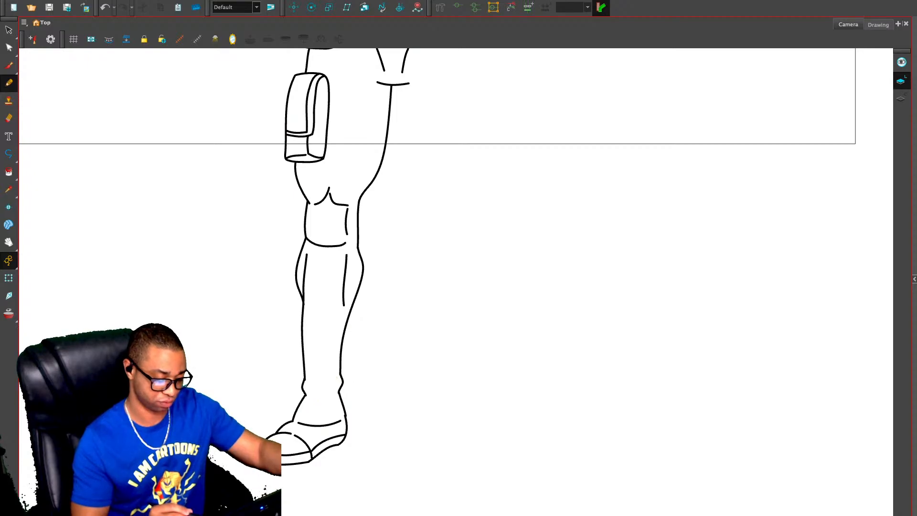
{"action": "key", "text": "alt+o"}
Ink a slanted line below the left kneepad's inner corner and short horizontal ribbing lines along the knee's inner side
{"action": "scroll", "coordinate": [307, 418], "scroll_direction": "up", "scroll_amount": 2}
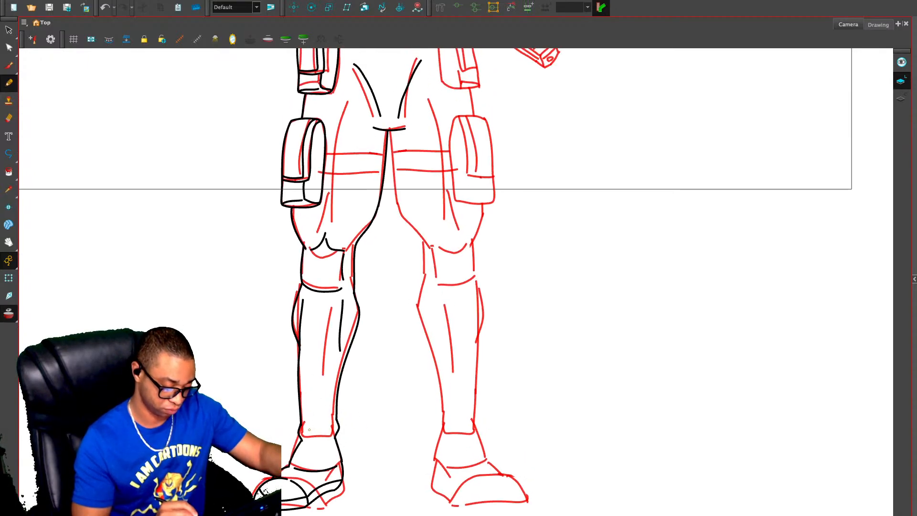
{"action": "key", "text": "alt+o"}
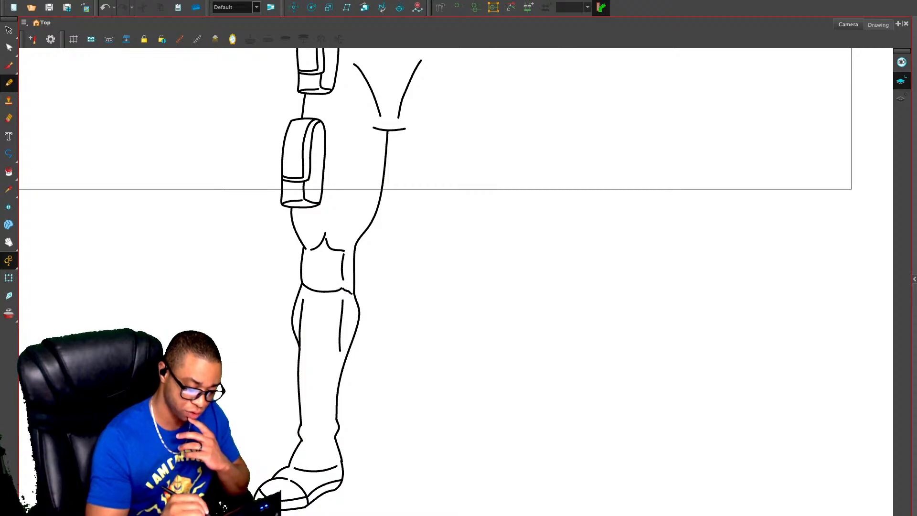
{"action": "key", "text": "ctrl+z"}
{"action": "left_click_drag", "start_coordinate": [341, 288], "coordinate": [355, 297]}
{"action": "key", "text": "ctrl+z"}
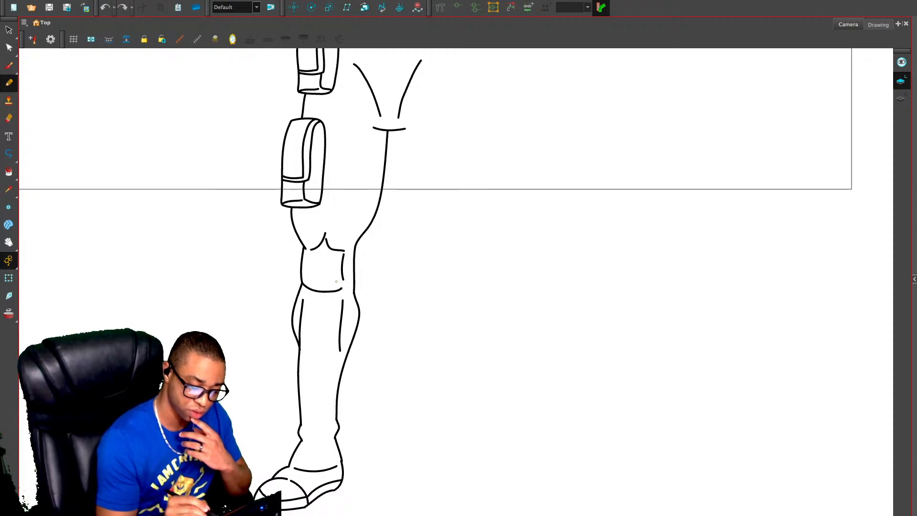
{"action": "mouse_move", "coordinate": [348, 277]}
{"action": "left_mouse_down"}
{"action": "mouse_move", "coordinate": [343, 290]}
{"action": "mouse_move", "coordinate": [353, 283]}
{"action": "mouse_move", "coordinate": [354, 254]}
{"action": "mouse_move", "coordinate": [354, 296]}
{"action": "left_mouse_up"}
{"action": "key", "text": "ctrl+z"}
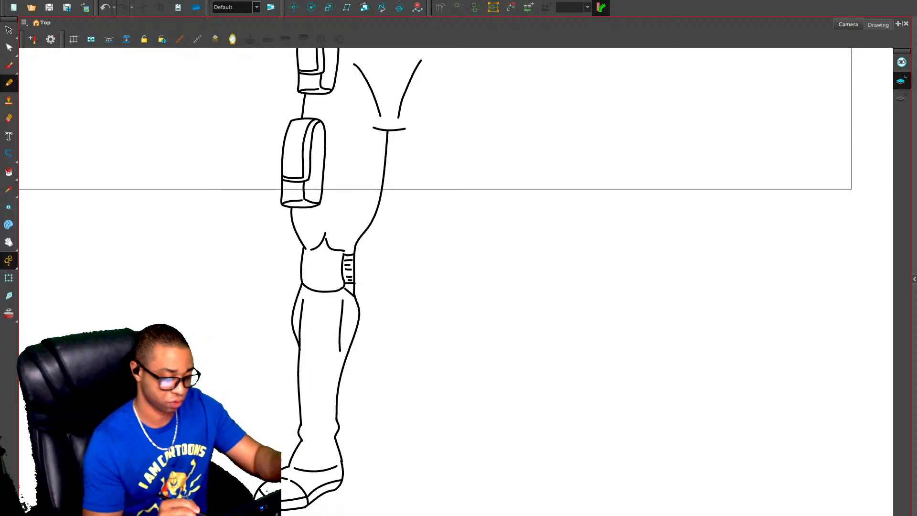
Delete the long outer shin line and the vertical crease inside the left calf
{"action": "key", "text": "alt+s"}
{"action": "left_click_drag", "start_coordinate": [298, 312], "coordinate": [347, 315]}
{"action": "key", "text": "Delete"}
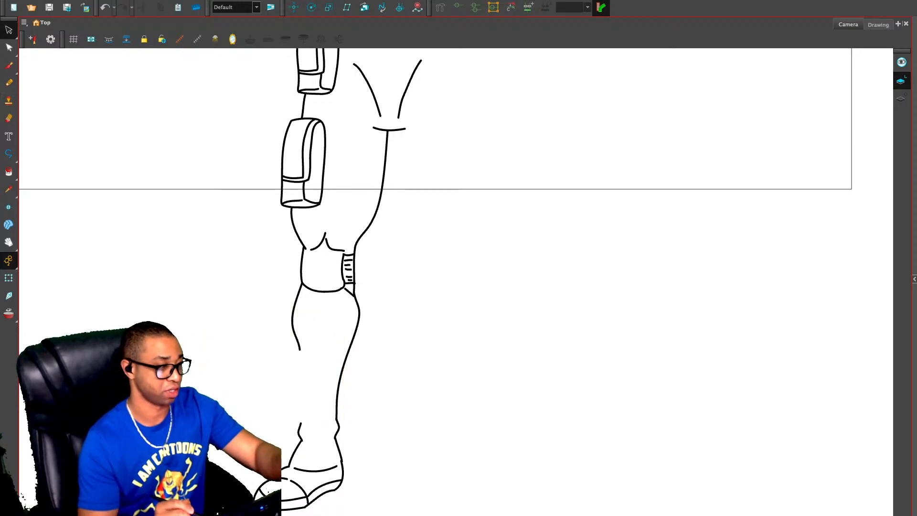
Redraw the left shin's outer contour between the calf bulge and the ankle, and add a short curved muscle line inside the calf
{"action": "key", "text": "alt+slash"}
{"action": "key", "text": "2"}
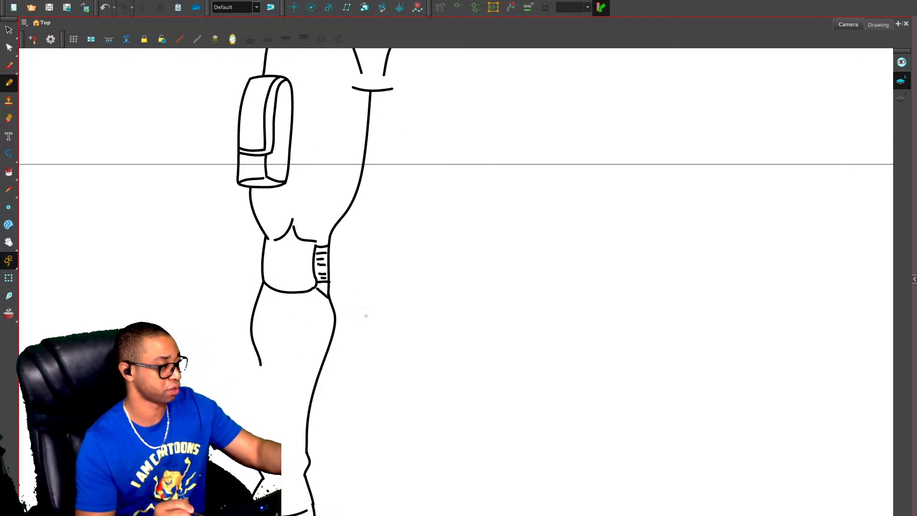
{"action": "key", "text": "alt+o"}
{"action": "left_click_drag", "start_coordinate": [303, 358], "coordinate": [300, 289]}
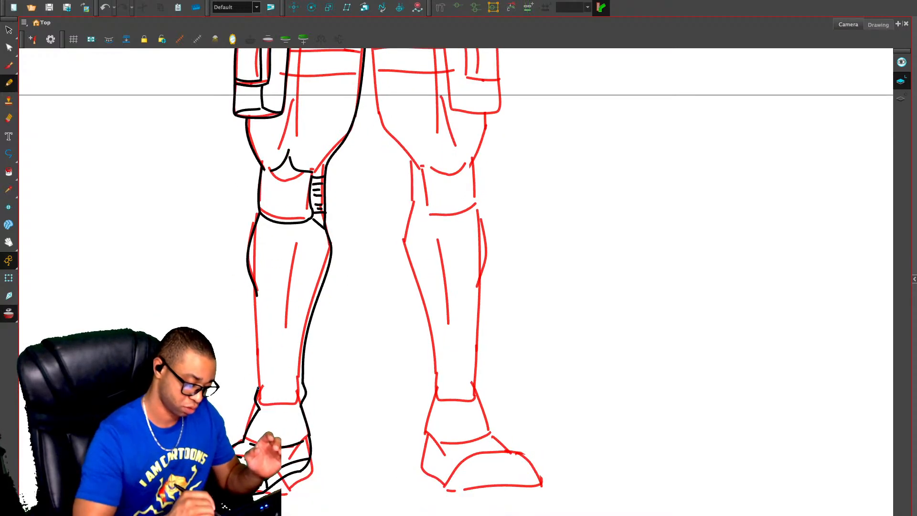
{"action": "left_click_drag", "start_coordinate": [258, 389], "coordinate": [257, 294]}
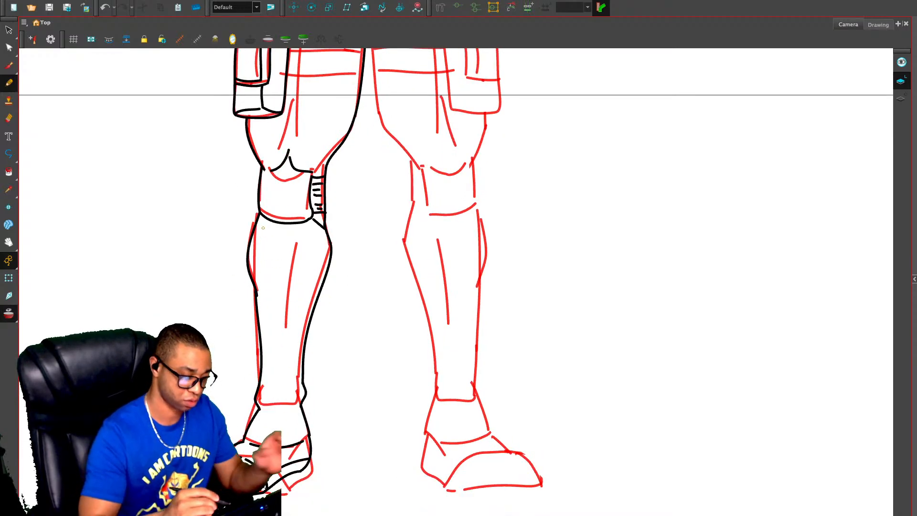
{"action": "key", "text": "alt+o"}
{"action": "key", "text": "alt+o"}
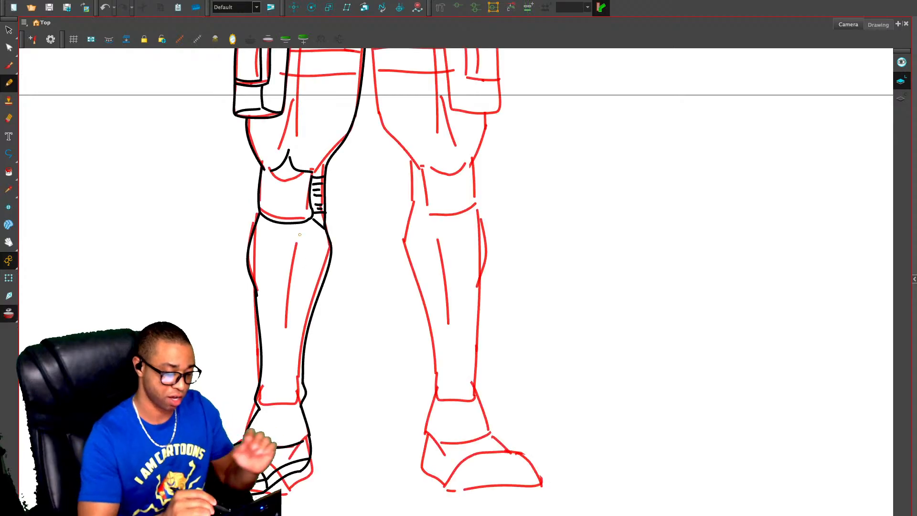
{"action": "left_click_drag", "start_coordinate": [296, 234], "coordinate": [299, 298]}
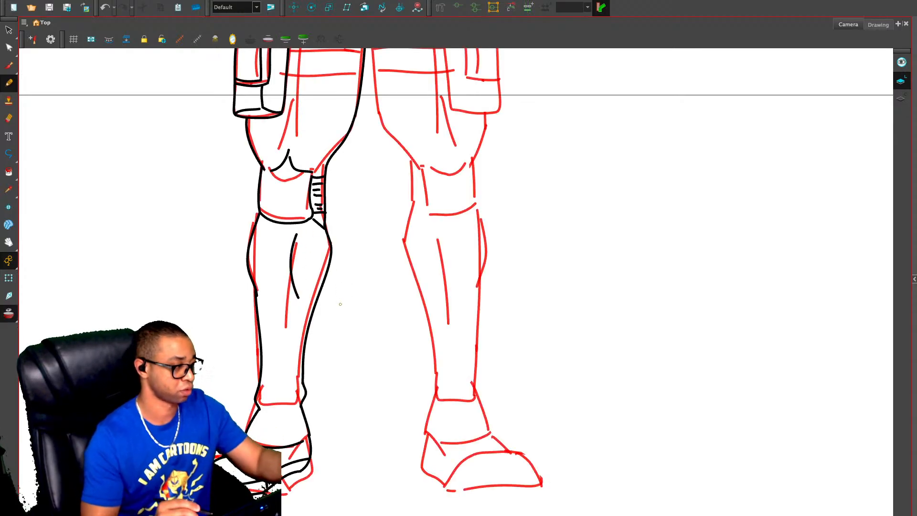
Delete the short slanted stroke below the ribbing on the left knee's inner side
{"action": "key", "text": "alt+s"}
{"action": "left_click", "coordinate": [320, 224]}
{"action": "key", "text": "2"}
{"action": "key", "text": "2"}
{"action": "key", "text": "2"}
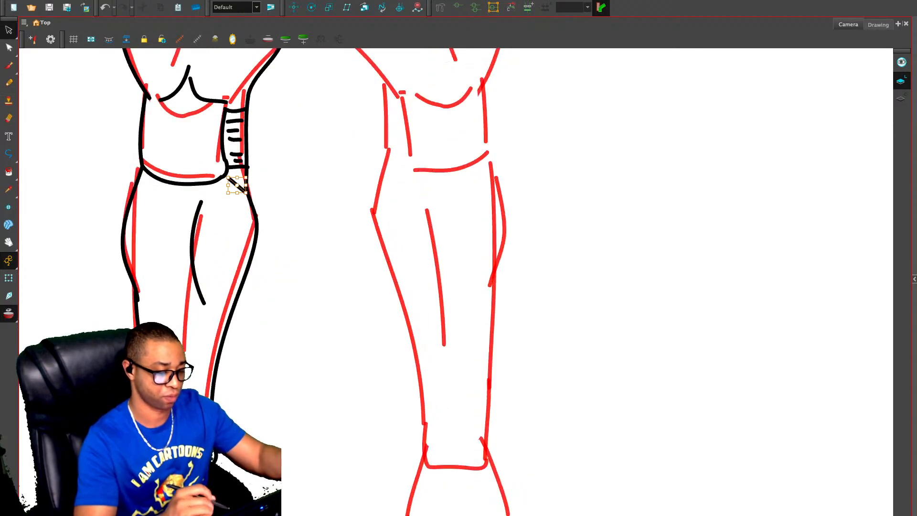
{"action": "left_click_drag", "start_coordinate": [323, 222], "coordinate": [386, 372]}
{"action": "key", "text": "Delete"}
{"action": "key", "text": "alt+/"}
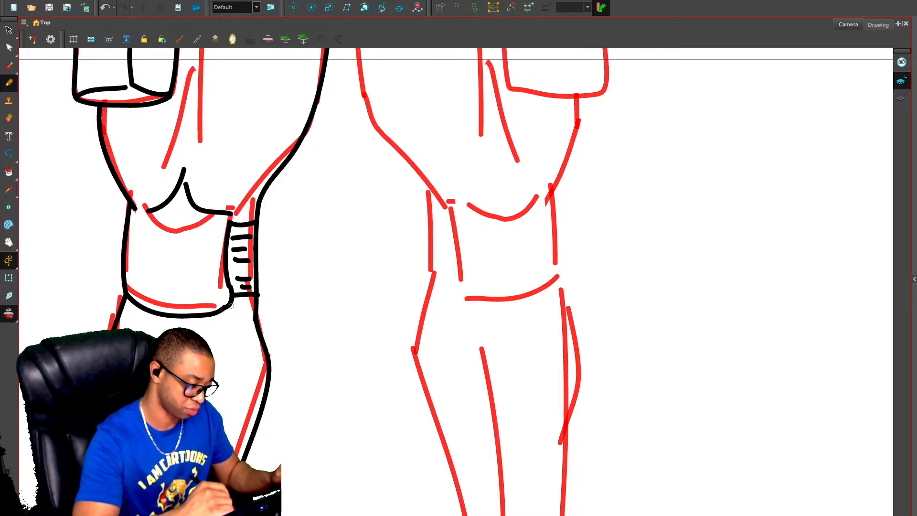
Ink a short diagonal line from the left kneepad's lower inner corner to the calf outline, and hide the red sketch
{"action": "left_click_drag", "start_coordinate": [230, 304], "coordinate": [255, 326]}
{"action": "key", "text": "alt+o"}
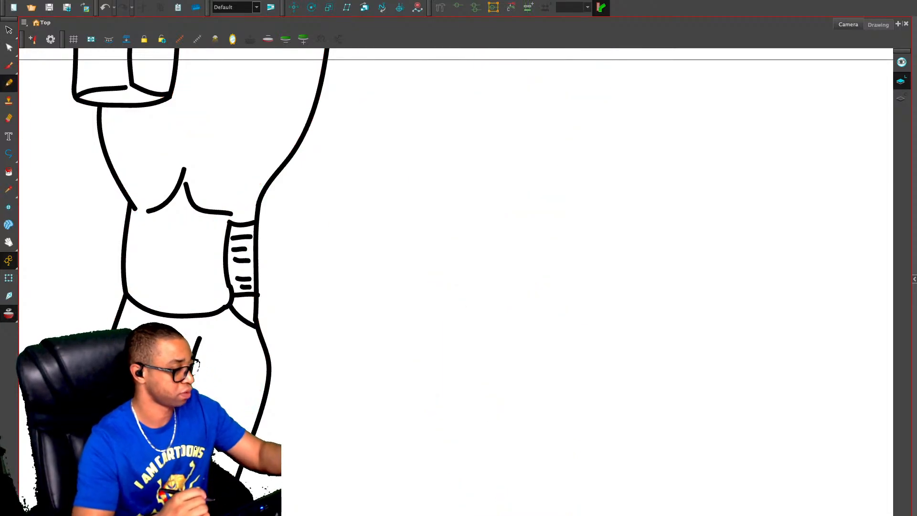
{"action": "key", "text": "1"}
{"action": "key", "text": "1"}
{"action": "key", "text": "1"}
{"action": "key", "text": "1"}
{"action": "scroll", "coordinate": [512, 348], "scroll_direction": "down", "scroll_amount": 2}
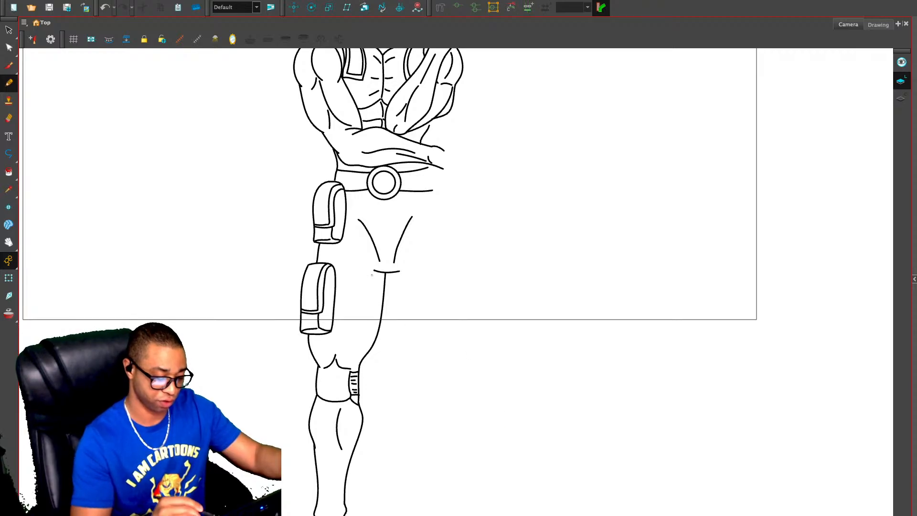
{"action": "left_click_drag", "start_coordinate": [336, 347], "coordinate": [354, 249]}
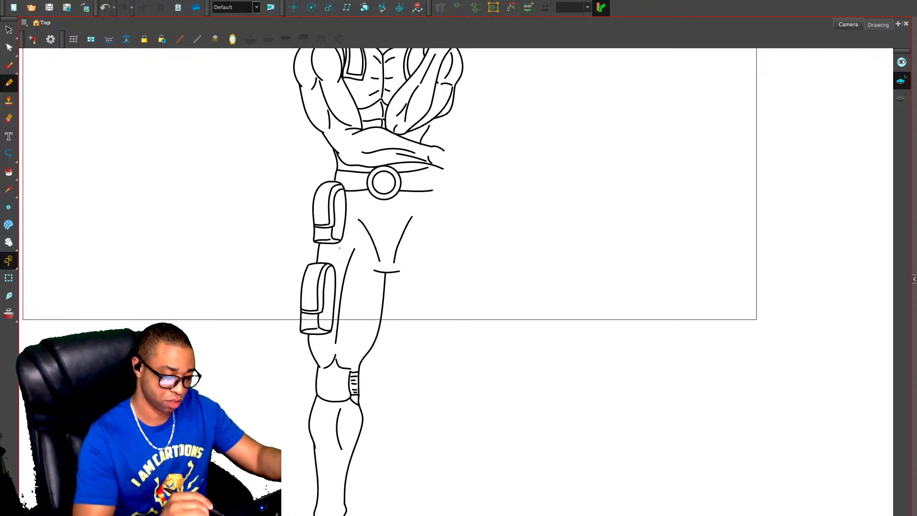
{"action": "key", "text": "ctrl+z"}
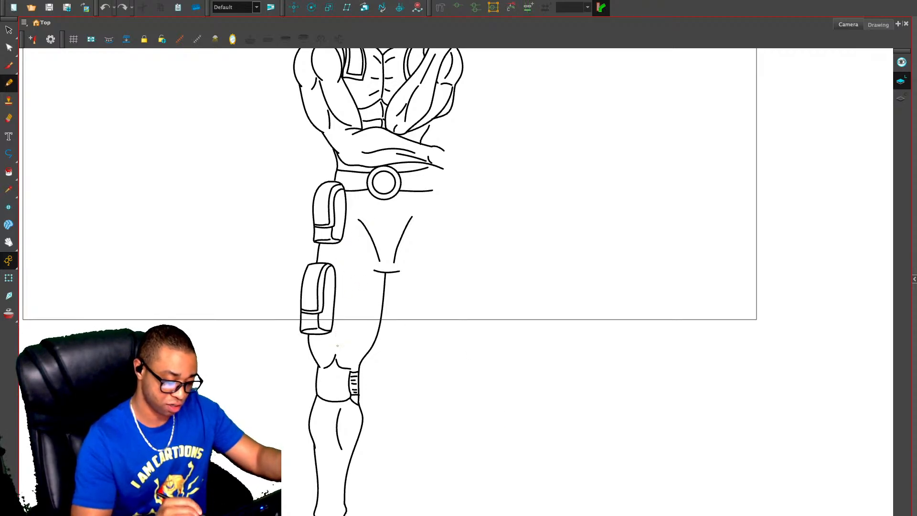
{"action": "mouse_move", "coordinate": [337, 346]}
{"action": "left_mouse_down"}
{"action": "mouse_move", "coordinate": [341, 282]}
{"action": "mouse_move", "coordinate": [359, 255]}
{"action": "mouse_move", "coordinate": [347, 242]}
{"action": "mouse_move", "coordinate": [347, 267]}
{"action": "left_mouse_up"}
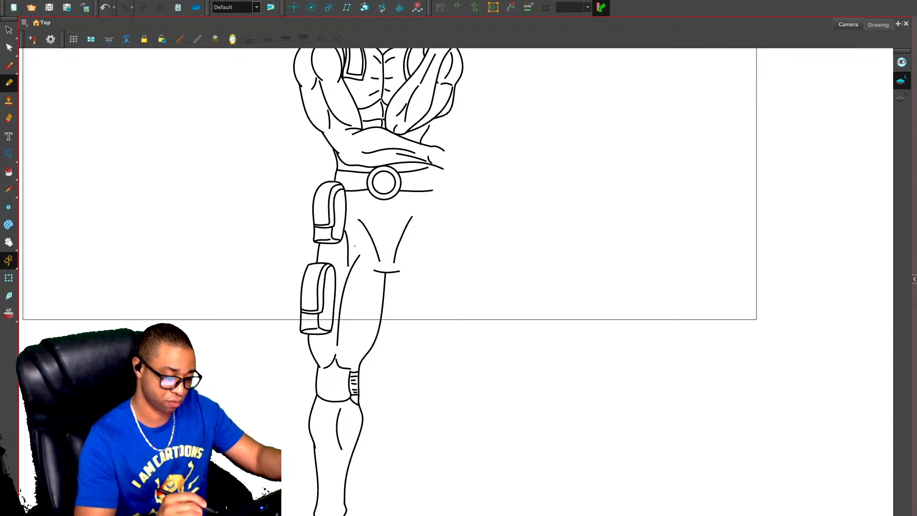
{"action": "key", "text": "alt+o"}
{"action": "key", "text": "ctrl+z"}
{"action": "key", "text": "alt+o"}
{"action": "key", "text": "ctrl+z"}
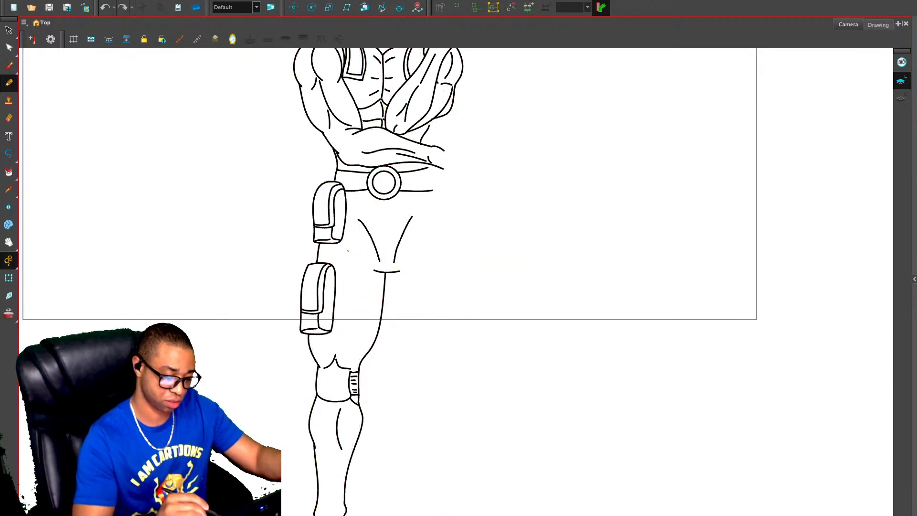
Ink a long curved muscle line down the left thigh to above the knee, plus a short crease beside its upper end
{"action": "left_click_drag", "start_coordinate": [347, 235], "coordinate": [338, 344]}
{"action": "left_click_drag", "start_coordinate": [351, 270], "coordinate": [364, 245]}
{"action": "key", "text": "ctrl+z"}
{"action": "mouse_move", "coordinate": [354, 290]}
{"action": "left_mouse_down"}
{"action": "mouse_move", "coordinate": [372, 268]}
{"action": "mouse_move", "coordinate": [353, 256]}
{"action": "mouse_move", "coordinate": [337, 343]}
{"action": "left_mouse_up"}
{"action": "key", "text": "ctrl+z"}
{"action": "key", "text": "ctrl+z"}
{"action": "left_click_drag", "start_coordinate": [343, 240], "coordinate": [345, 269]}
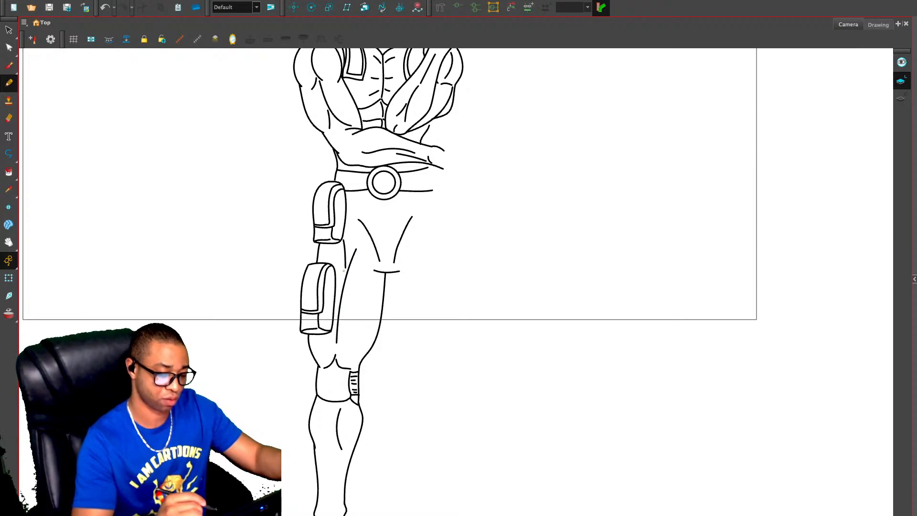
{"action": "key", "text": "ctrl+z"}
{"action": "left_click_drag", "start_coordinate": [348, 228], "coordinate": [351, 258]}
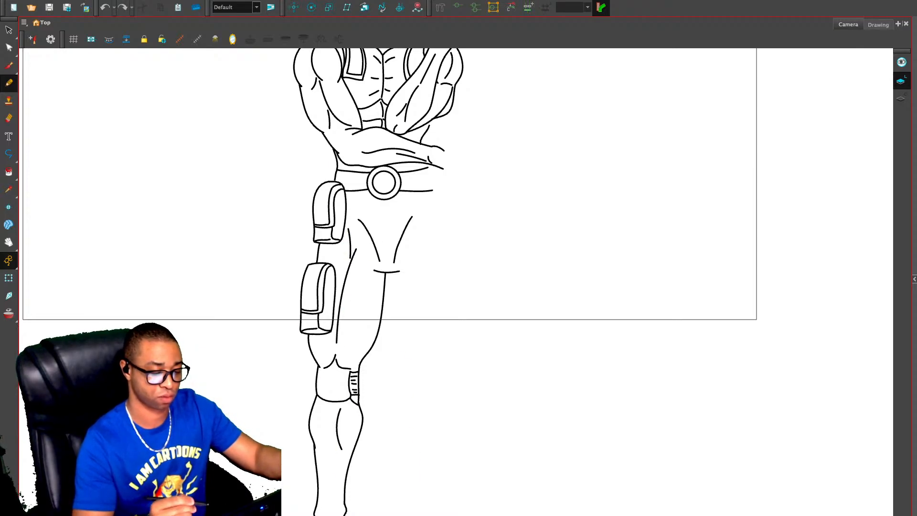
{"action": "key", "text": "alt+o"}
{"action": "key", "text": "alt+o"}
{"action": "key", "text": "2"}
{"action": "mouse_move", "coordinate": [430, 268]}
{"action": "left_mouse_down"}
{"action": "mouse_move", "coordinate": [422, 290]}
{"action": "mouse_move", "coordinate": [388, 315]}
{"action": "mouse_move", "coordinate": [389, 273]}
{"action": "mouse_move", "coordinate": [413, 286]}
{"action": "left_mouse_up"}
{"action": "key", "text": "alt+s"}
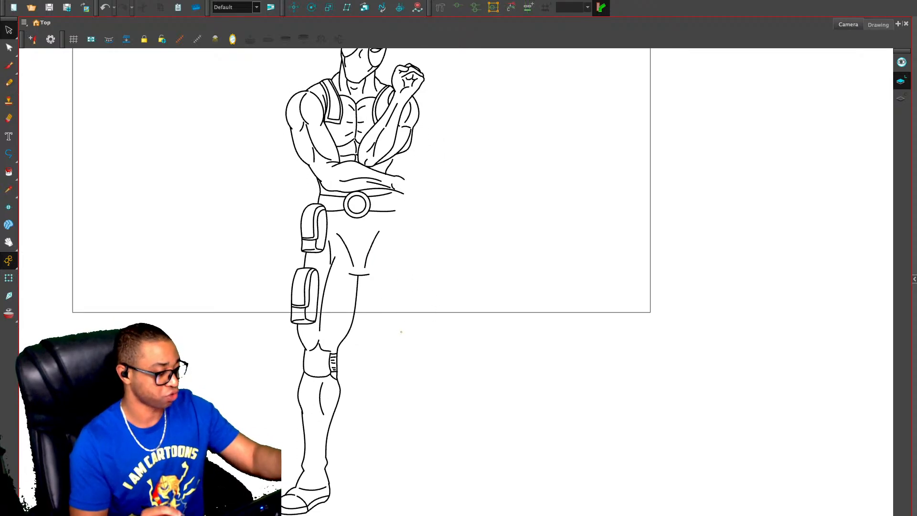
Move the upper hip pouch upward so that it overlaps the end of the belt, checking it against the red sketch
{"action": "key", "text": "alt+slash"}
{"action": "key", "text": "2"}
{"action": "key", "text": "2"}
{"action": "key", "text": "2"}
{"action": "left_click_drag", "start_coordinate": [419, 367], "coordinate": [527, 402]}
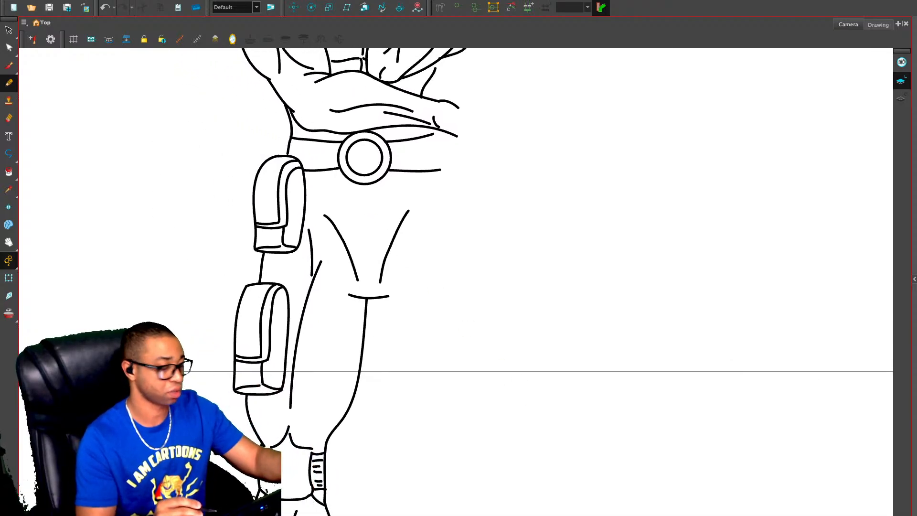
{"action": "key", "text": "alt+o"}
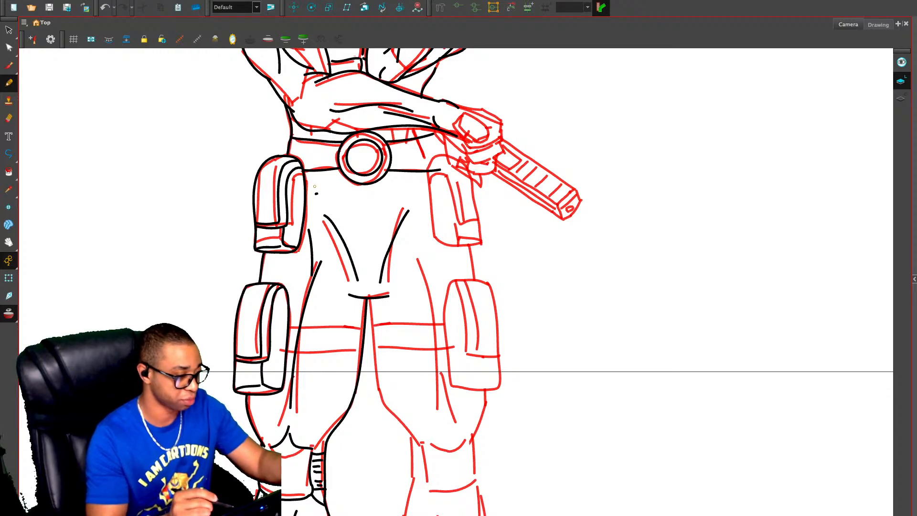
{"action": "key", "text": "alt+s"}
{"action": "mouse_move", "coordinate": [319, 191]}
{"action": "left_mouse_down"}
{"action": "mouse_move", "coordinate": [288, 168]}
{"action": "mouse_move", "coordinate": [250, 178]}
{"action": "mouse_move", "coordinate": [264, 234]}
{"action": "mouse_move", "coordinate": [284, 259]}
{"action": "mouse_move", "coordinate": [317, 191]}
{"action": "mouse_move", "coordinate": [279, 200]}
{"action": "mouse_move", "coordinate": [285, 174]}
{"action": "left_mouse_up"}
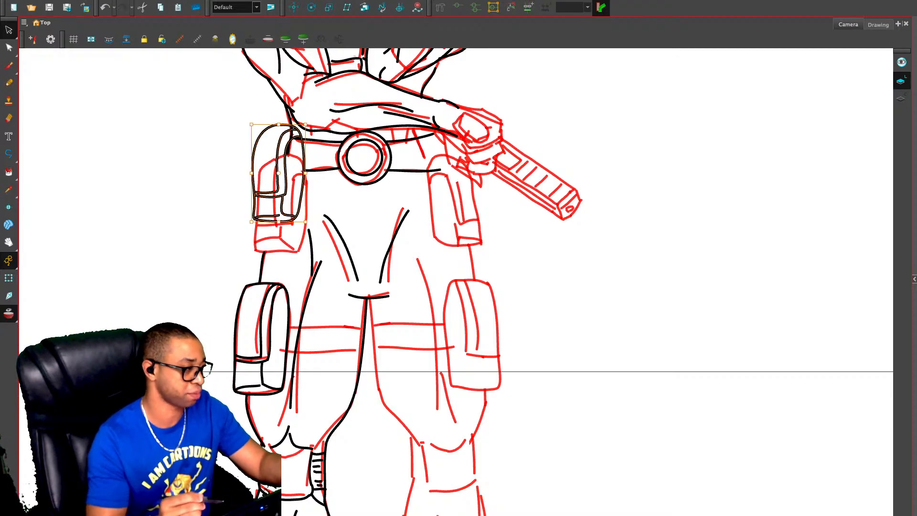
{"action": "key", "text": "alt+o"}
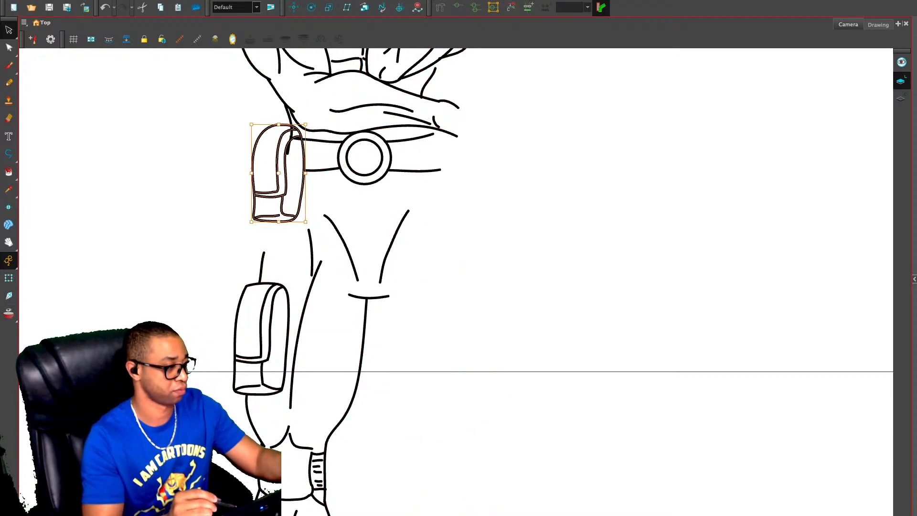
{"action": "key", "text": "ctrl+d"}
{"action": "left_click_drag", "start_coordinate": [281, 175], "coordinate": [516, 200]}
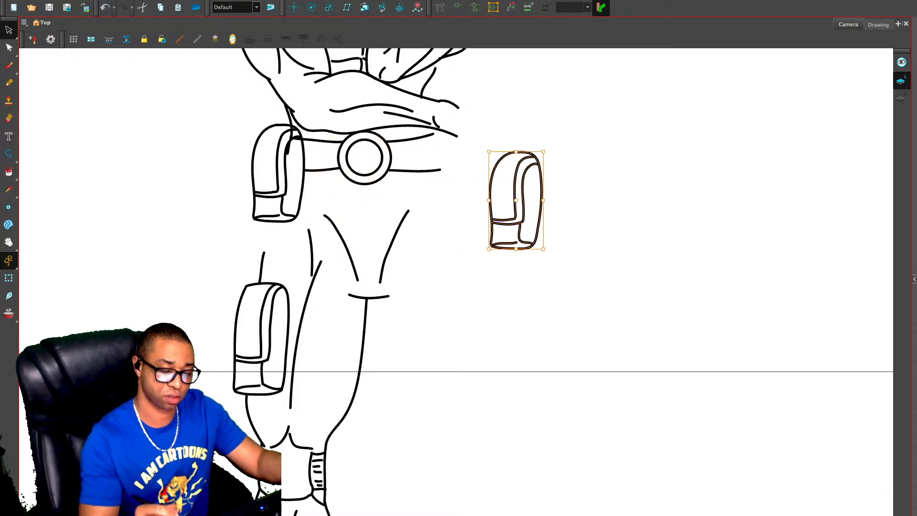
{"action": "key", "text": "4"}
{"action": "left_click_drag", "start_coordinate": [517, 201], "coordinate": [849, 163]}
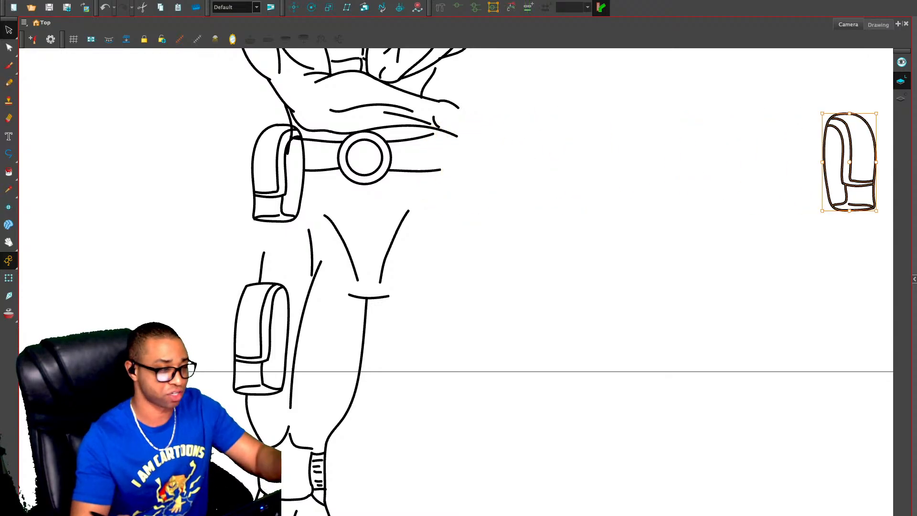
{"action": "key", "text": "Delete"}
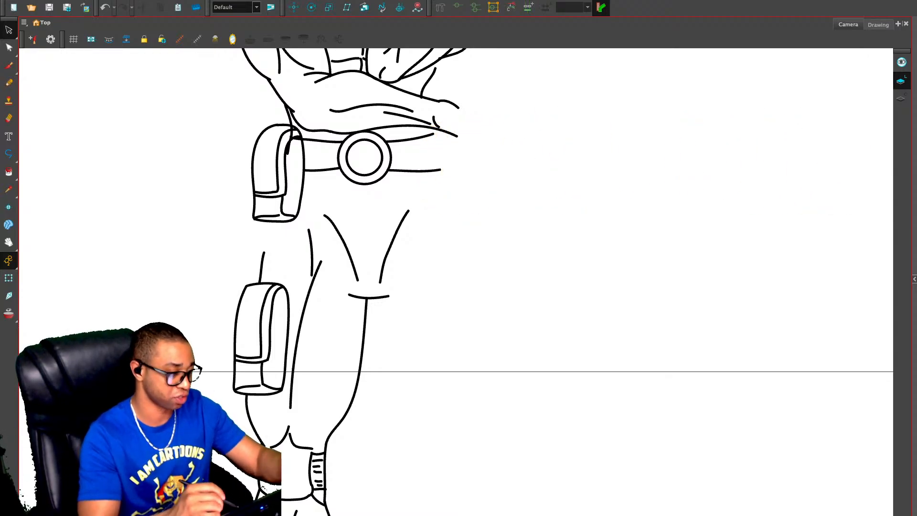
Ink the outer thigh outline upward from the lower pouch to the base of the raised hip pouch
{"action": "key", "text": "alt+x"}
{"action": "left_click_drag", "start_coordinate": [260, 285], "coordinate": [262, 217]}
{"action": "key", "text": "alt+s"}
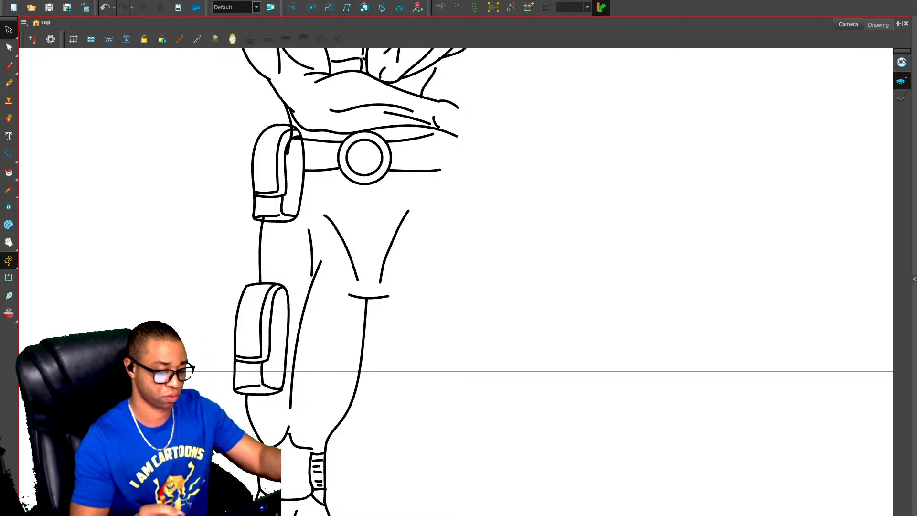
Erase the piece of the waist outline that shows inside the hip pouch
{"action": "key", "text": "1"}
{"action": "mouse_move", "coordinate": [430, 306]}
{"action": "left_mouse_down"}
{"action": "mouse_move", "coordinate": [424, 233]}
{"action": "mouse_move", "coordinate": [424, 438]}
{"action": "left_mouse_up"}
{"action": "key", "text": "2"}
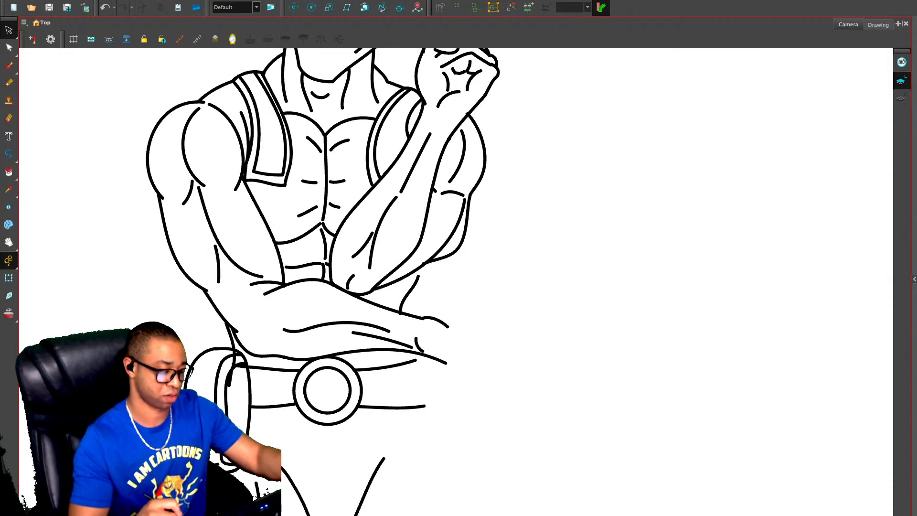
{"action": "left_click_drag", "start_coordinate": [341, 337], "coordinate": [358, 277]}
{"action": "key", "text": "alt+e"}
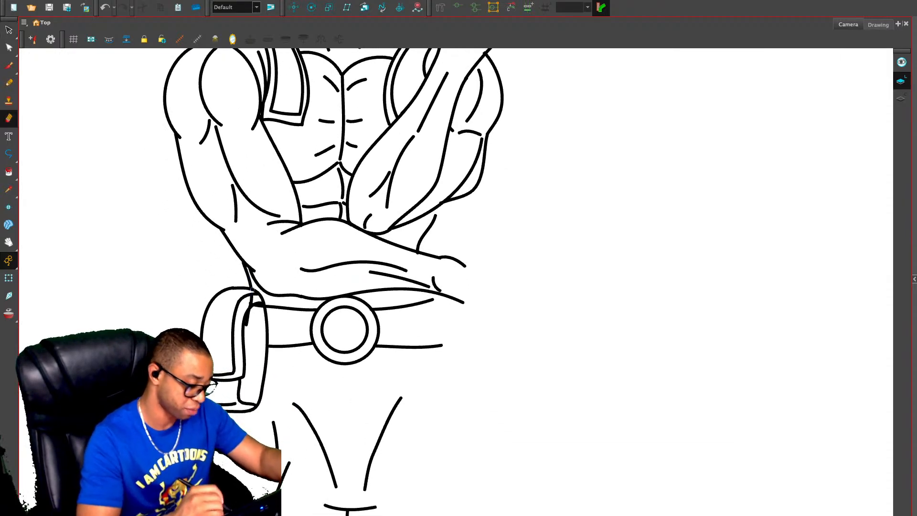
{"action": "key", "text": "alt+s"}
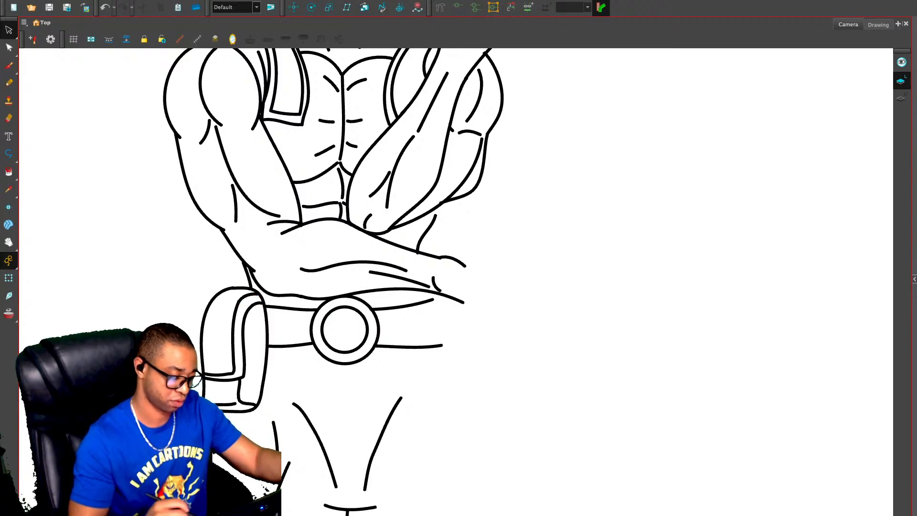
Adjust the upper end of the outer thigh line so it meets the bottom edge of the hip pouch
{"action": "left_click_drag", "start_coordinate": [340, 329], "coordinate": [376, 260]}
{"action": "left_click", "coordinate": [247, 380]}
{"action": "left_click", "coordinate": [268, 381]}
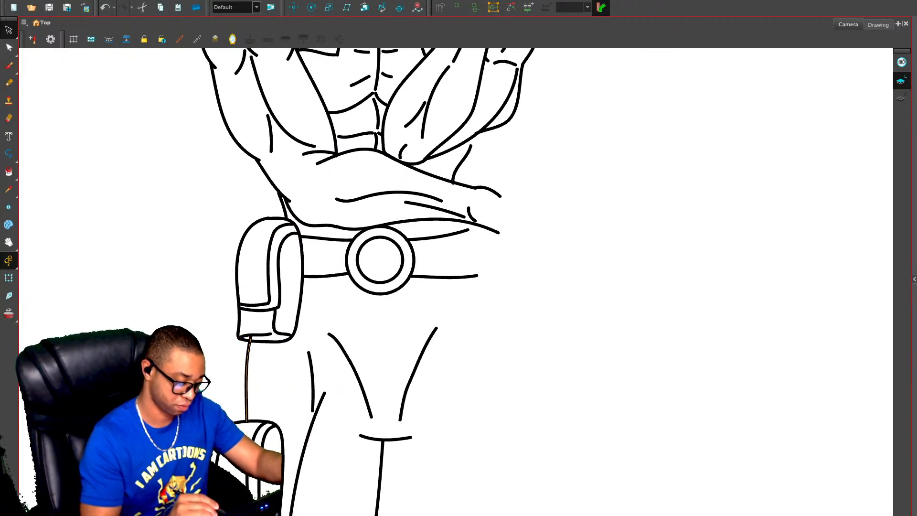
{"action": "left_click", "coordinate": [247, 381]}
{"action": "left_click", "coordinate": [268, 381]}
{"action": "left_click", "coordinate": [247, 381]}
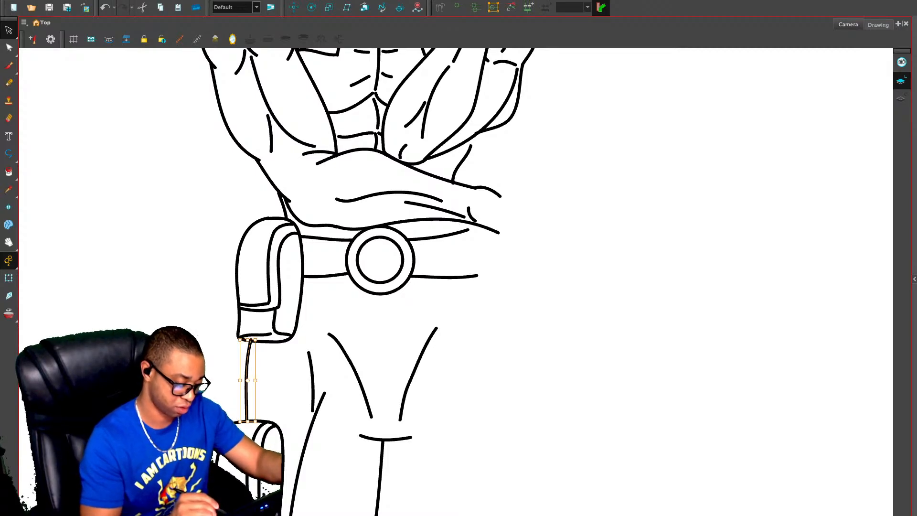
{"action": "left_click_drag", "start_coordinate": [248, 340], "coordinate": [248, 341]}
{"action": "left_click", "coordinate": [267, 380]}
Ink two parallel curved strap lines from the lower pouch across the left thigh, extending past the inner thigh outline
{"action": "left_click_drag", "start_coordinate": [344, 406], "coordinate": [404, 161]}
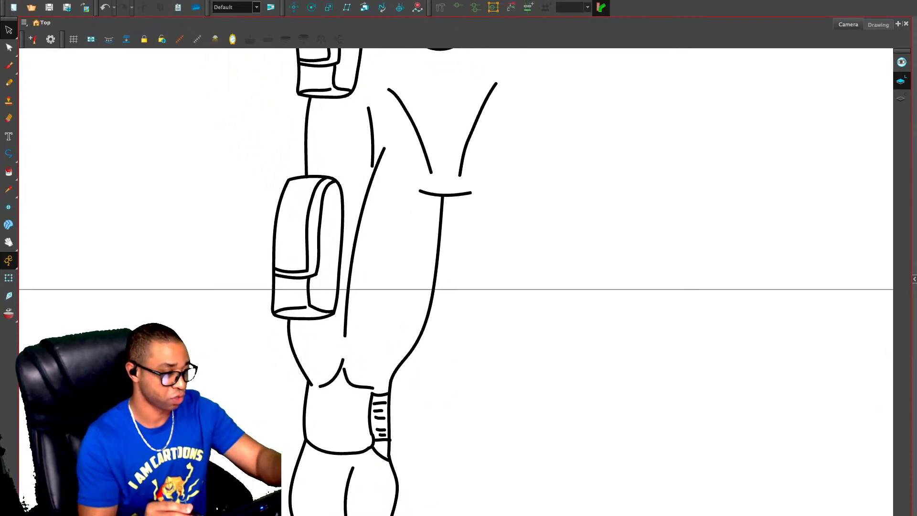
{"action": "key", "text": "alt+/"}
{"action": "left_click_drag", "start_coordinate": [344, 220], "coordinate": [453, 239]}
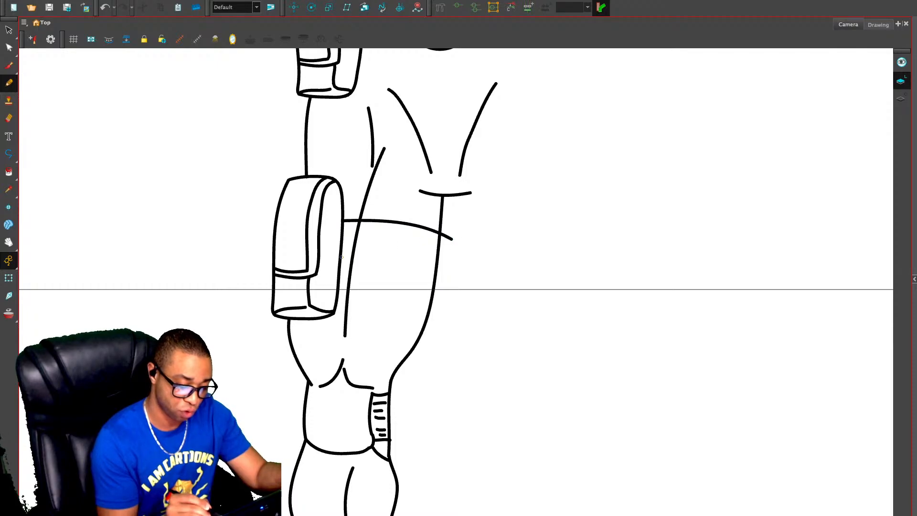
{"action": "left_click_drag", "start_coordinate": [341, 259], "coordinate": [458, 279]}
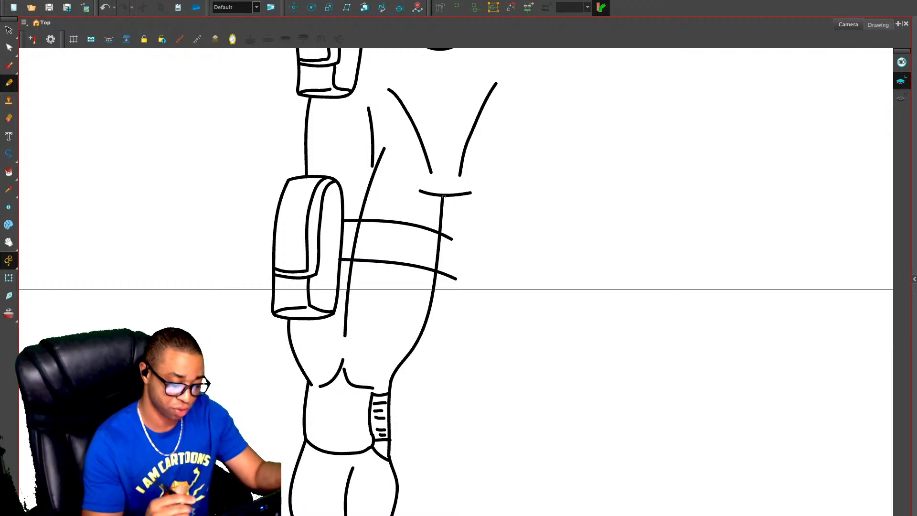
Remove the strap line ends beyond the inner thigh outline and erase the thigh muscle line inside the strap
{"action": "key", "text": "alt+e"}
{"action": "left_click_drag", "start_coordinate": [440, 232], "coordinate": [446, 237]}
{"action": "left_click_drag", "start_coordinate": [437, 269], "coordinate": [439, 274]}
{"action": "key", "text": "alt+s"}
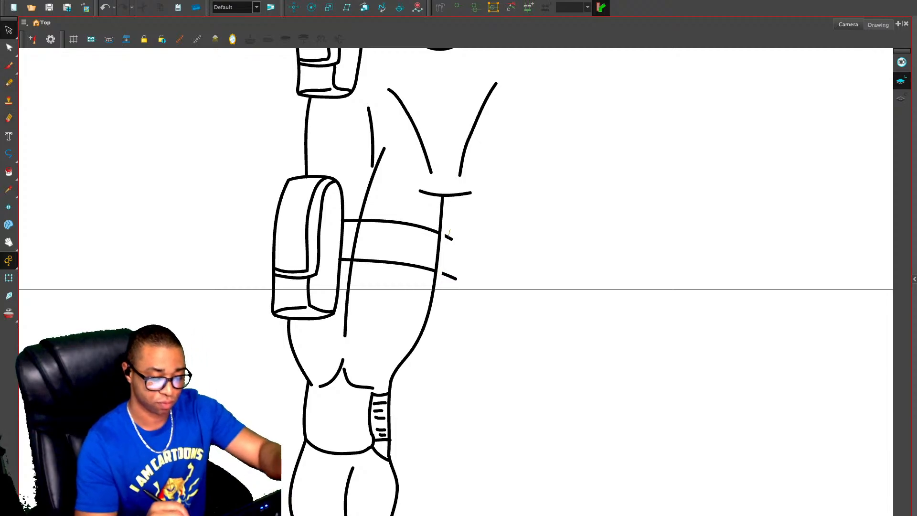
{"action": "left_click_drag", "start_coordinate": [465, 225], "coordinate": [443, 286]}
{"action": "key", "text": "Delete"}
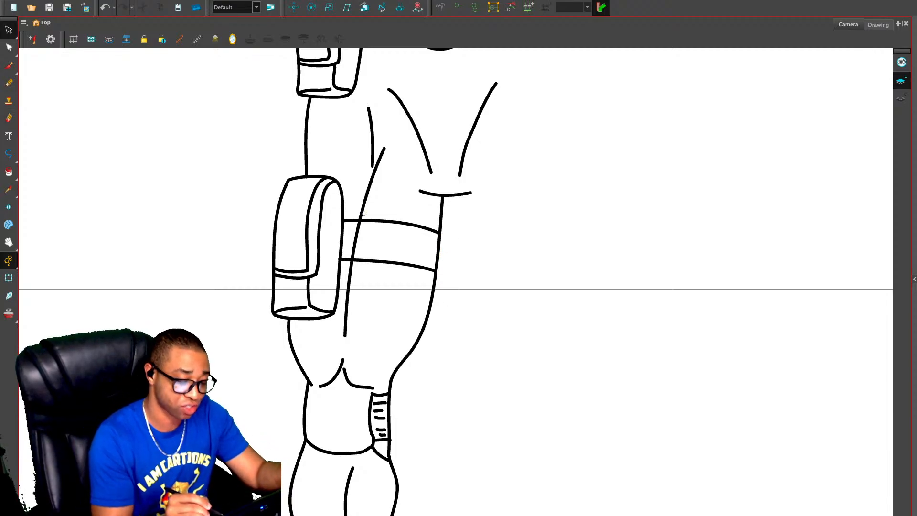
{"action": "key", "text": "alt+e"}
{"action": "left_click_drag", "start_coordinate": [360, 220], "coordinate": [352, 253]}
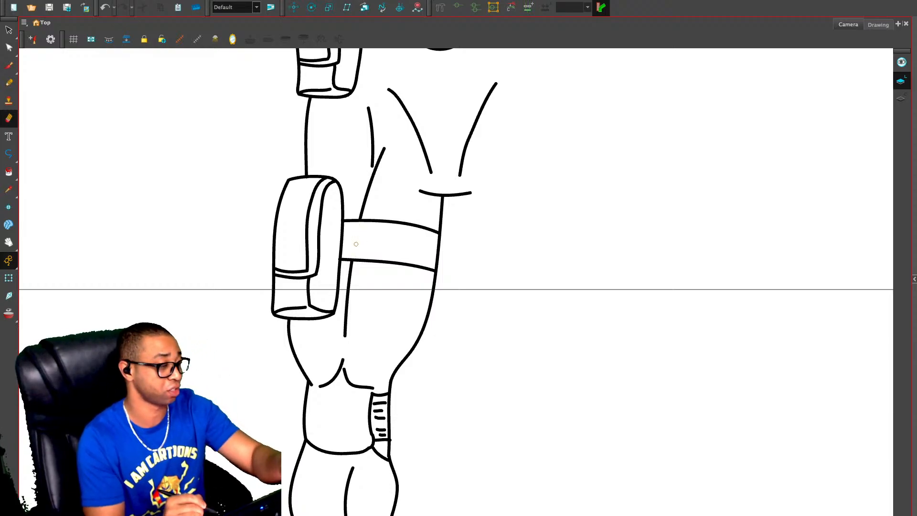
Ink a thin inner border line along both the upper and lower edges of the thigh strap
{"action": "key", "text": "alt+slash"}
{"action": "left_click_drag", "start_coordinate": [349, 231], "coordinate": [427, 240]}
{"action": "key", "text": "ctrl+z"}
{"action": "left_click_drag", "start_coordinate": [349, 230], "coordinate": [424, 240]}
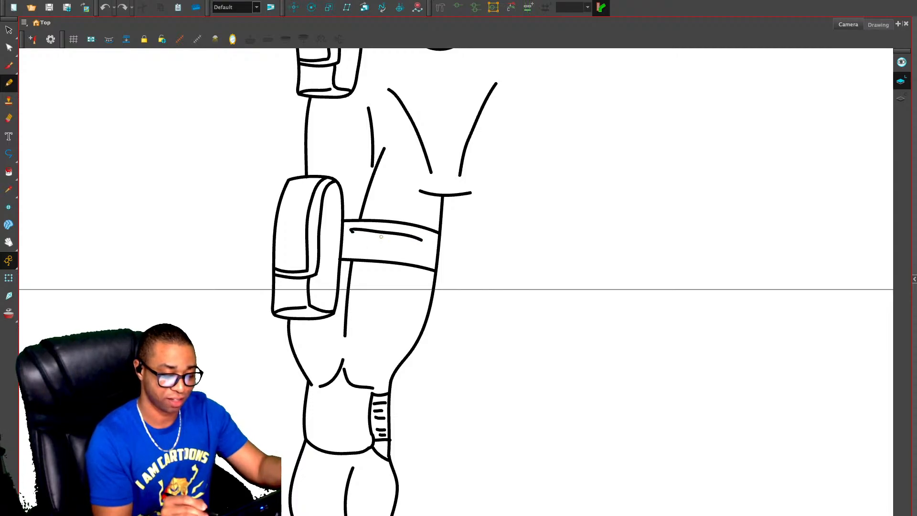
{"action": "key", "text": "ctrl+z"}
{"action": "left_click_drag", "start_coordinate": [348, 229], "coordinate": [429, 236]}
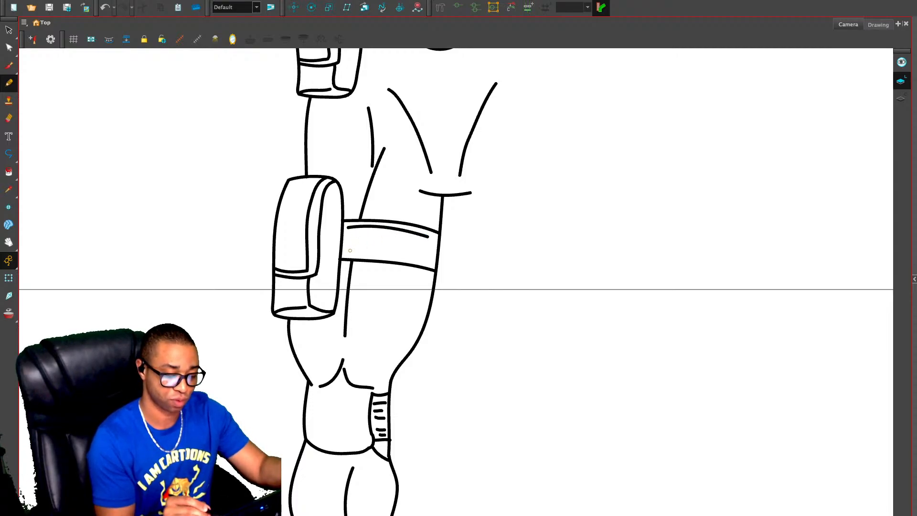
{"action": "left_click_drag", "start_coordinate": [347, 253], "coordinate": [429, 261]}
Ink a curved cuff line across the left ankle with two short vertical fold marks on it
{"action": "scroll", "coordinate": [407, 313], "scroll_direction": "down", "scroll_amount": 5}
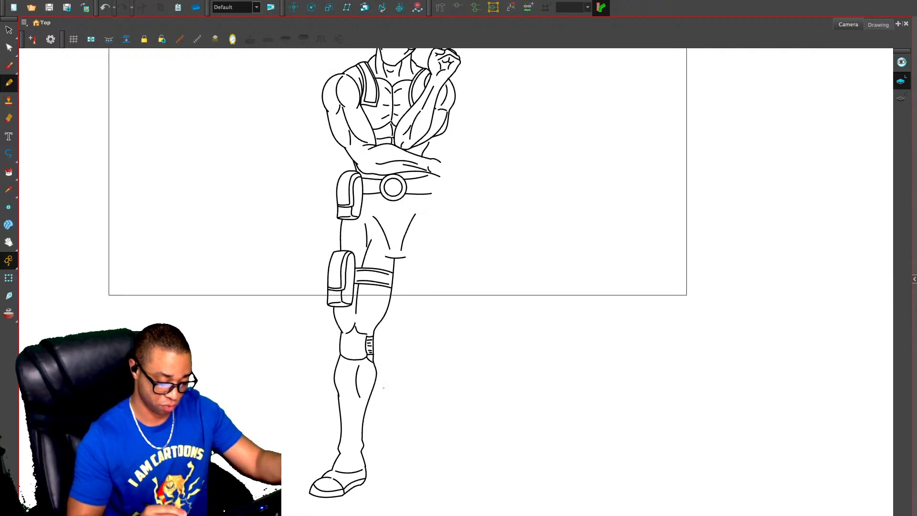
{"action": "scroll", "coordinate": [359, 432], "scroll_direction": "up", "scroll_amount": 3}
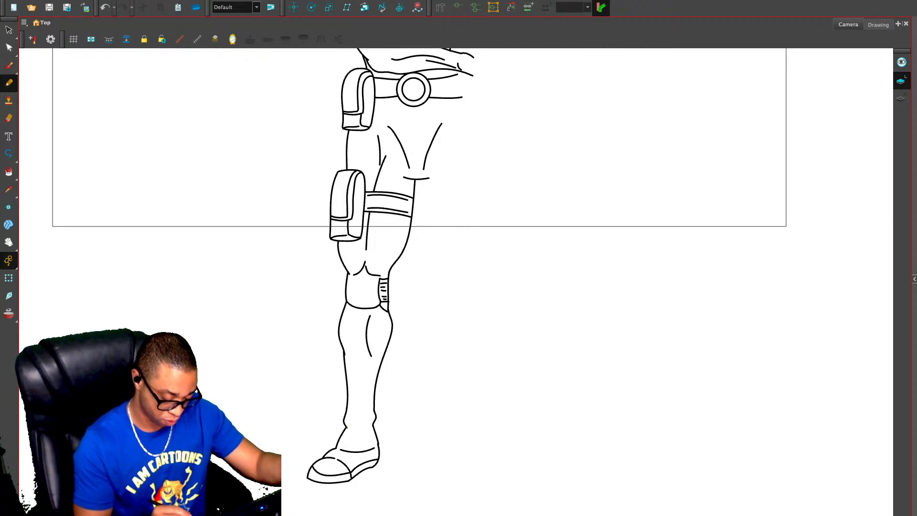
{"action": "left_click_drag", "start_coordinate": [346, 428], "coordinate": [375, 421]}
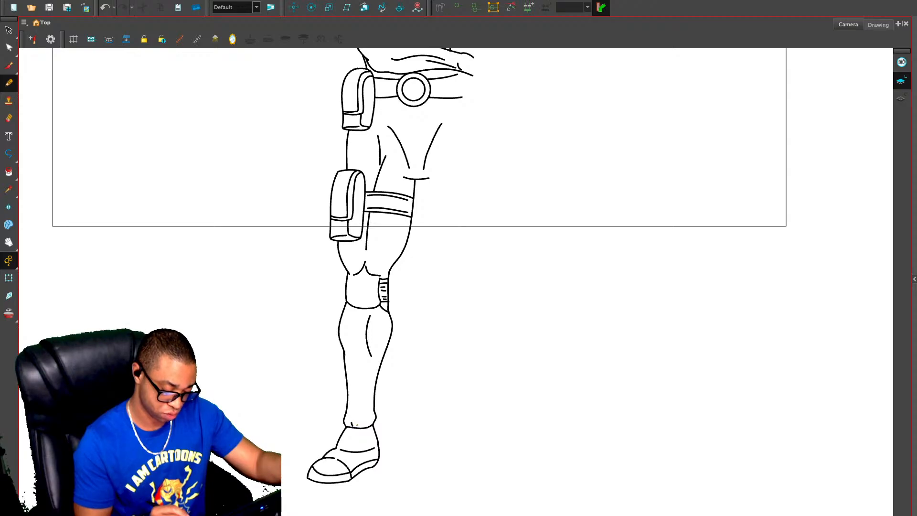
{"action": "left_click_drag", "start_coordinate": [366, 427], "coordinate": [369, 417]}
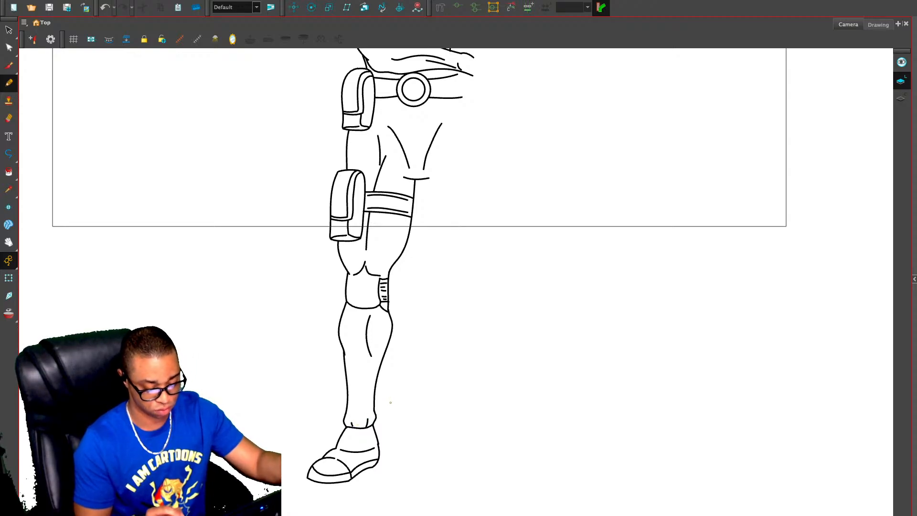
{"action": "scroll", "coordinate": [390, 403], "scroll_direction": "down", "scroll_amount": 5}
{"action": "key", "text": "alt+s"}
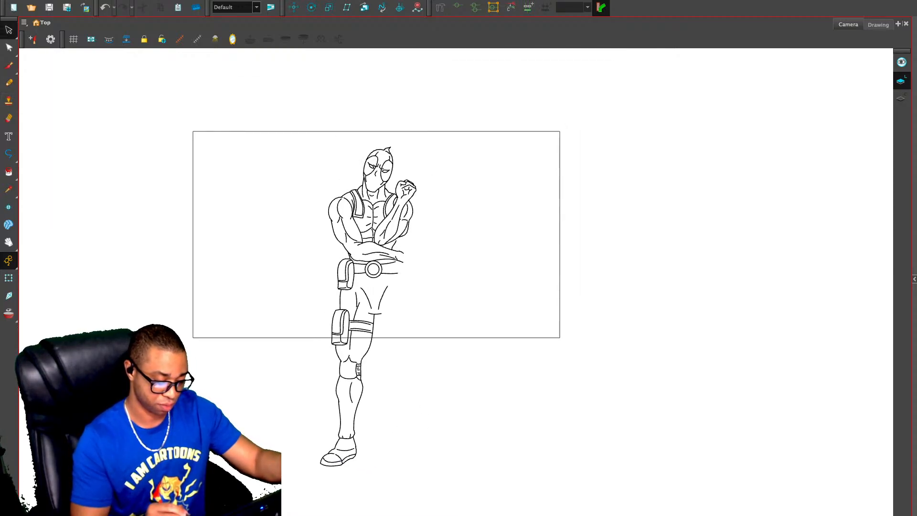
Duplicate the finished leg, flip the copy horizontally, place it over the sketch's opposite leg, and hide the rough sketch
{"action": "mouse_move", "coordinate": [357, 297]}
{"action": "left_mouse_down"}
{"action": "mouse_move", "coordinate": [352, 479]}
{"action": "mouse_move", "coordinate": [377, 292]}
{"action": "left_mouse_up"}
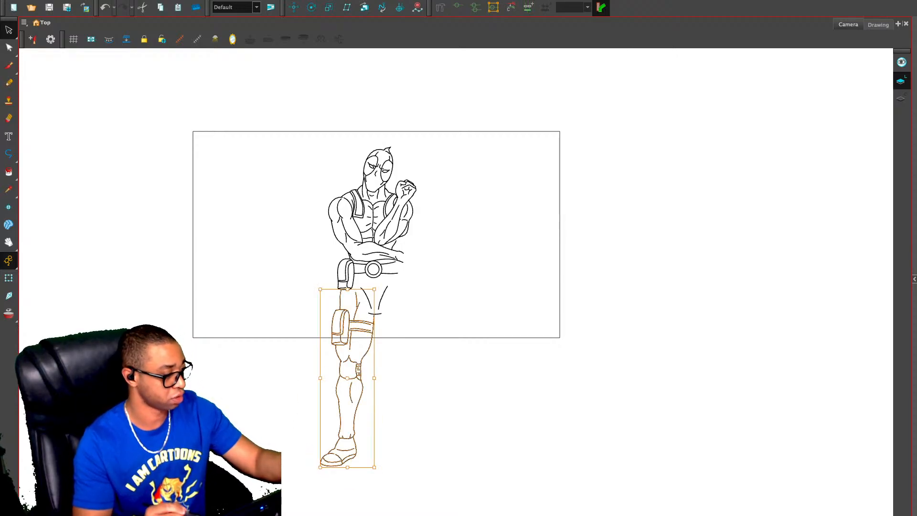
{"action": "key", "text": "ctrl+z"}
{"action": "key", "text": "ctrl+v"}
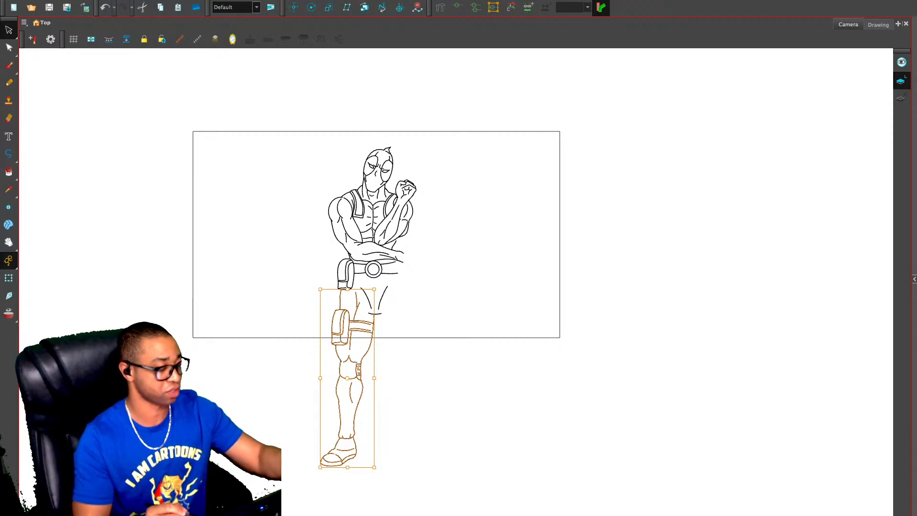
{"action": "key", "text": "4"}
{"action": "mouse_move", "coordinate": [354, 325]}
{"action": "left_mouse_down"}
{"action": "mouse_move", "coordinate": [426, 325]}
{"action": "mouse_move", "coordinate": [410, 325]}
{"action": "left_mouse_up"}
{"action": "key", "text": "2"}
{"action": "key", "text": "2"}
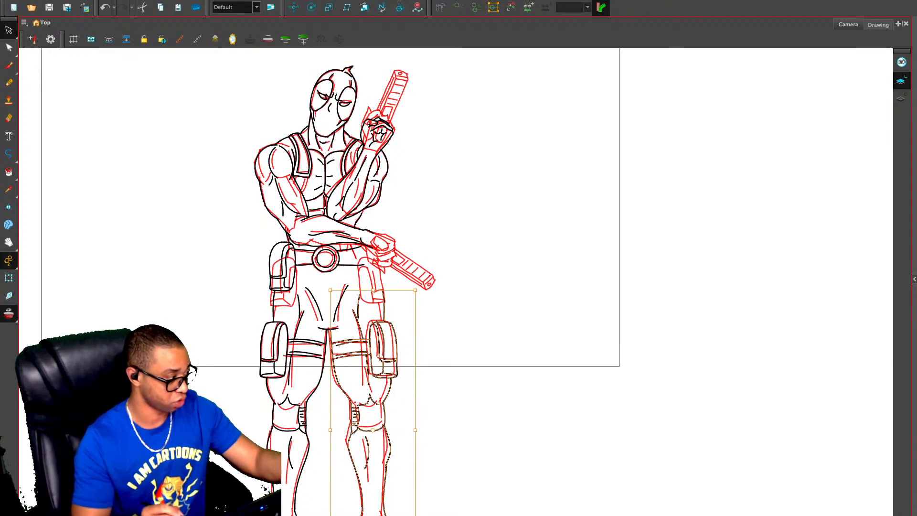
{"action": "key", "text": "alt+o"}
{"action": "key", "text": "Escape"}
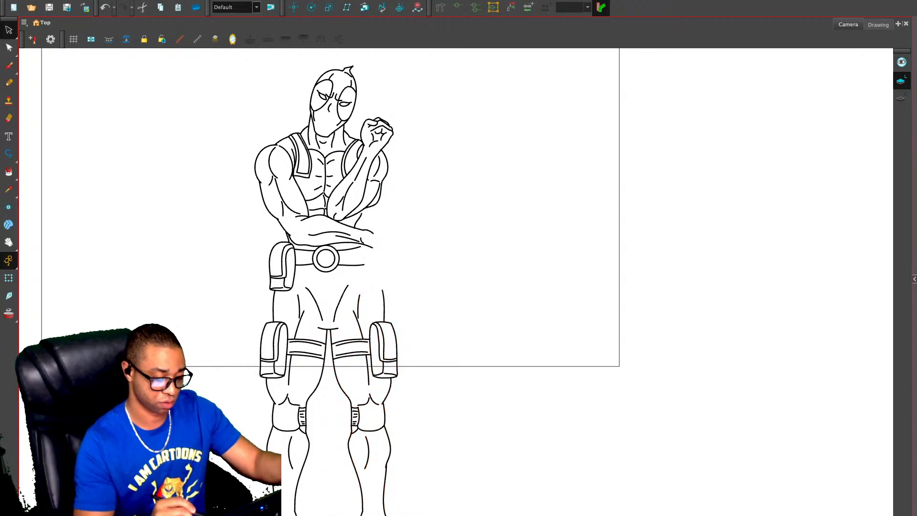
Examine the whole inked figure with both legs, plus the torso and crossed arms up close
{"action": "key", "text": "1"}
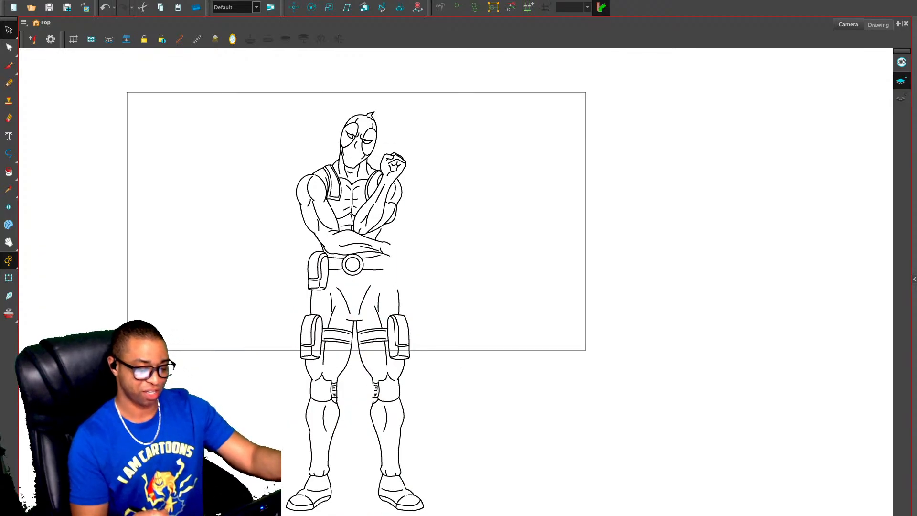
{"action": "key", "text": "1"}
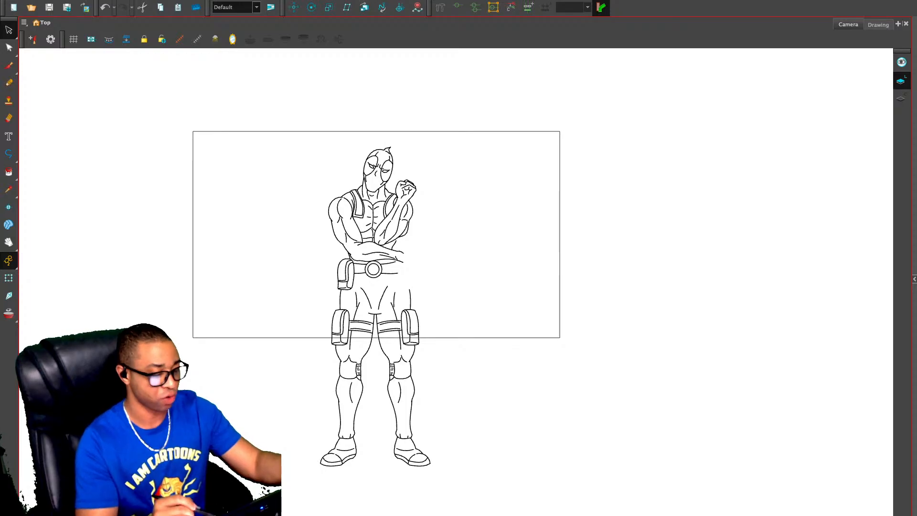
{"action": "key", "text": "2"}
{"action": "key", "text": "2"}
{"action": "key", "text": "2"}
{"action": "left_click_drag", "start_coordinate": [410, 229], "coordinate": [455, 338]}
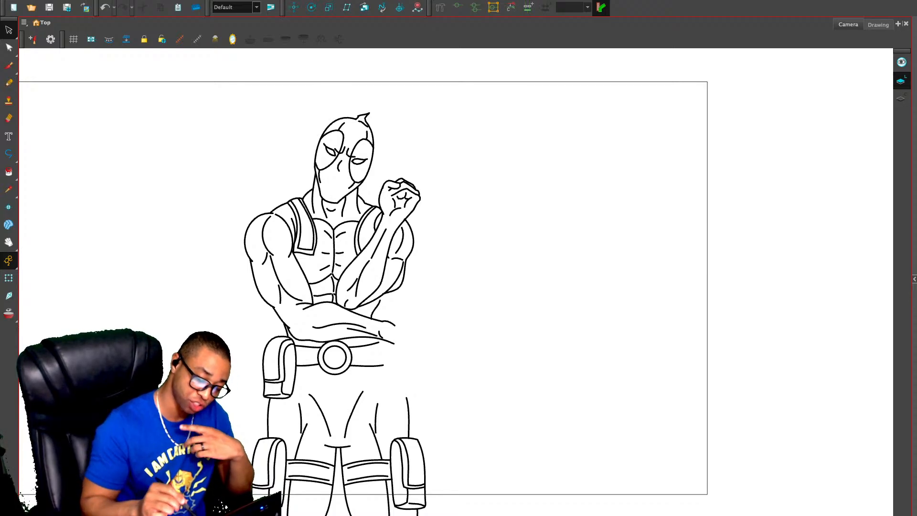
{"action": "key", "text": "alt+slash"}
{"action": "key", "text": "2"}
{"action": "key", "text": "2"}
{"action": "key", "text": "2"}
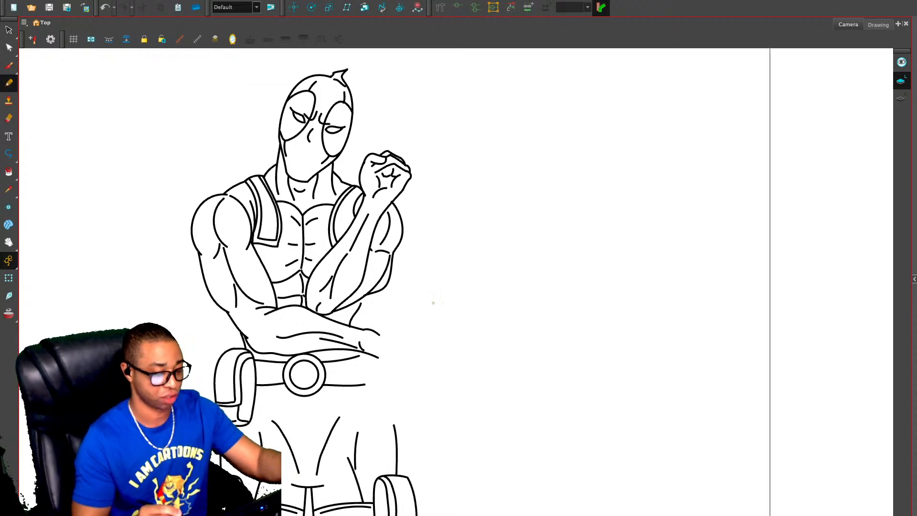
{"action": "left_click_drag", "start_coordinate": [434, 303], "coordinate": [501, 332]}
{"action": "key", "text": "alt+s"}
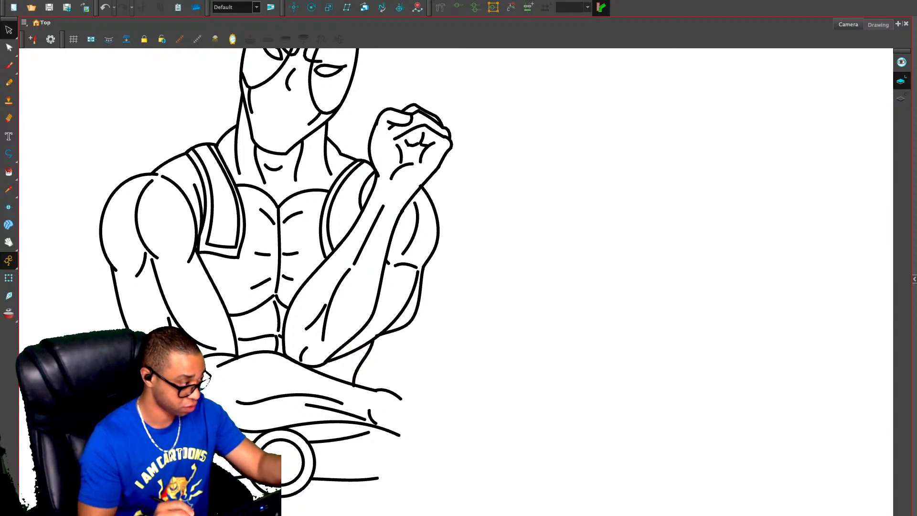
{"action": "key", "text": "alt+e"}
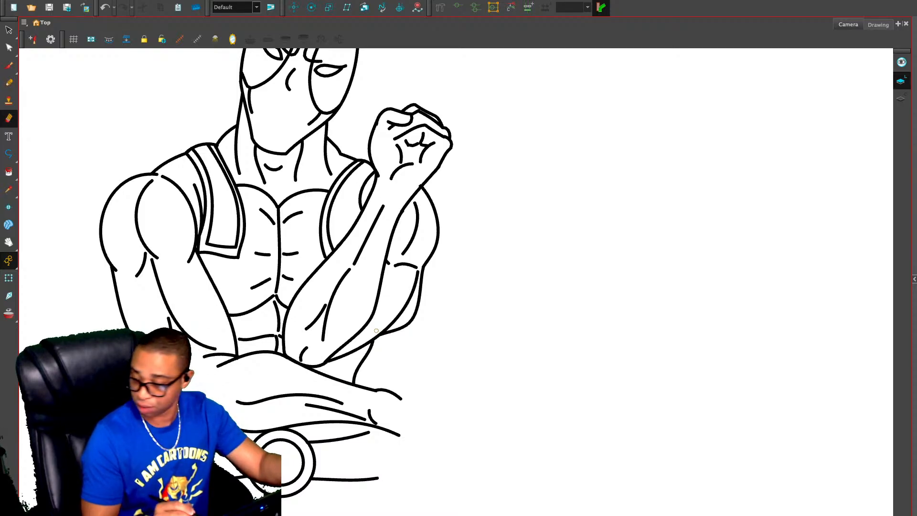
{"action": "key", "text": "1"}
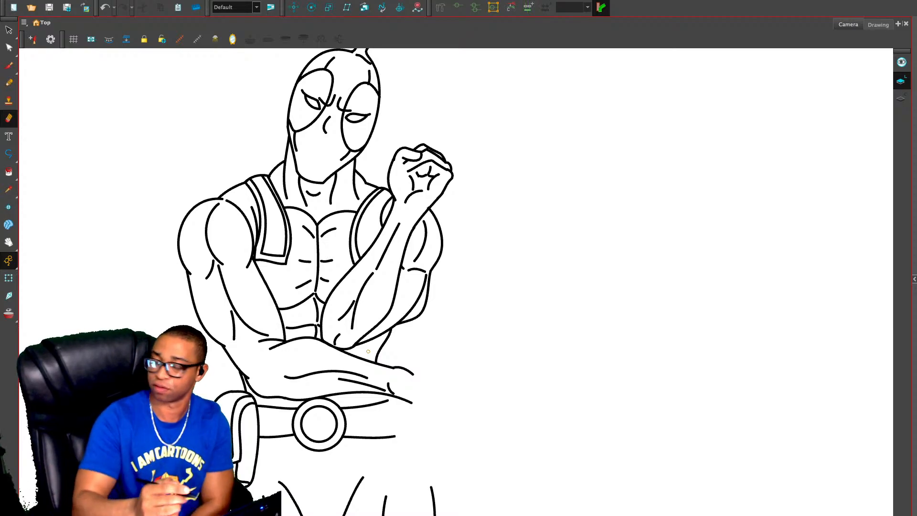
{"action": "key", "text": "alt+x"}
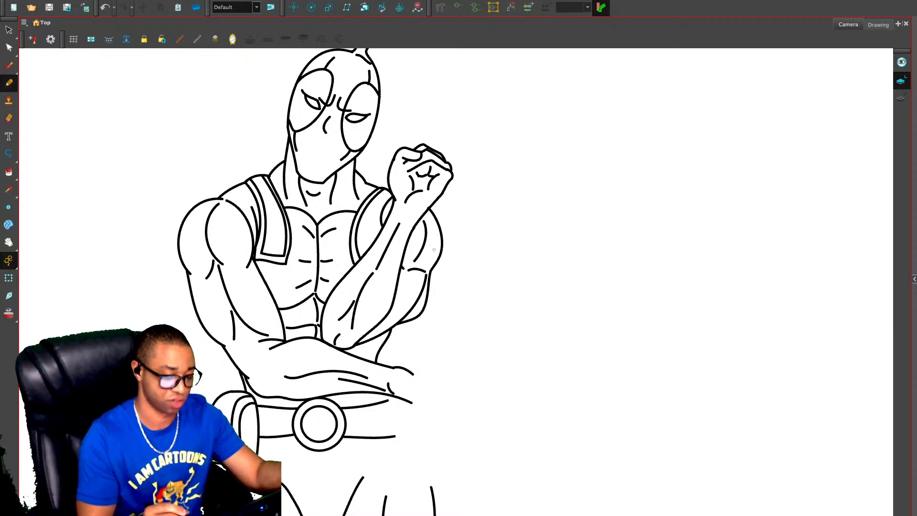
{"action": "key", "text": "2"}
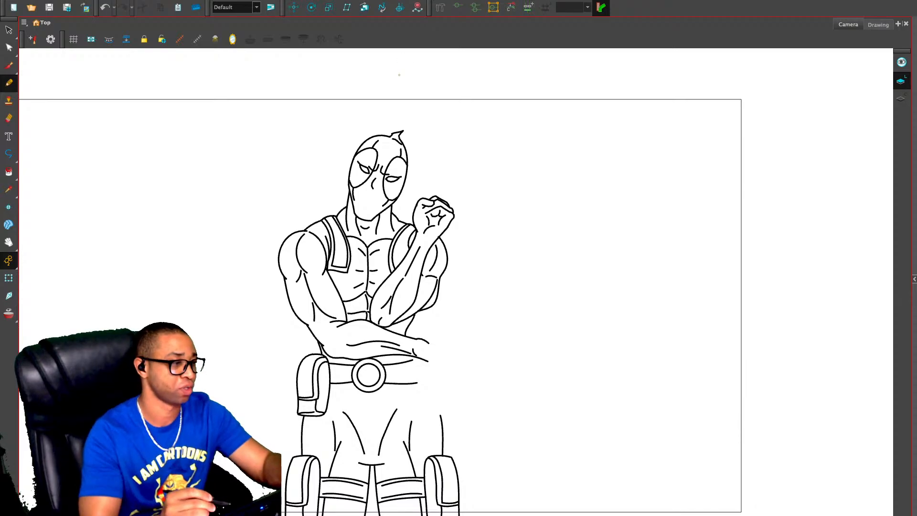
Ink a slanted sword handle above the shoulder beside the head, with two parallel edges, a rounded cap and wrap lines
{"action": "key", "text": "2"}
{"action": "key", "text": "2"}
{"action": "key", "text": "2"}
{"action": "mouse_move", "coordinate": [412, 227]}
{"action": "left_mouse_down"}
{"action": "mouse_move", "coordinate": [447, 288]}
{"action": "mouse_move", "coordinate": [445, 302]}
{"action": "left_mouse_up"}
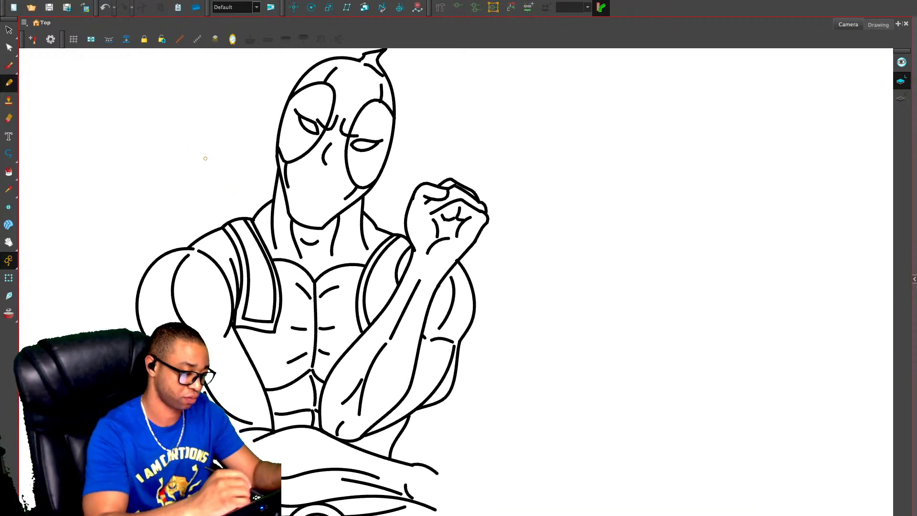
{"action": "left_click_drag", "start_coordinate": [156, 104], "coordinate": [208, 219]}
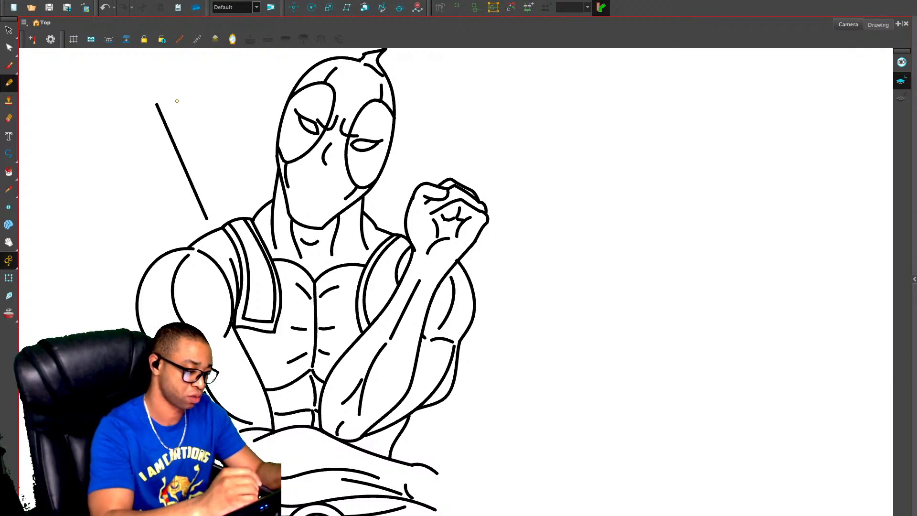
{"action": "left_click_drag", "start_coordinate": [177, 94], "coordinate": [228, 210]}
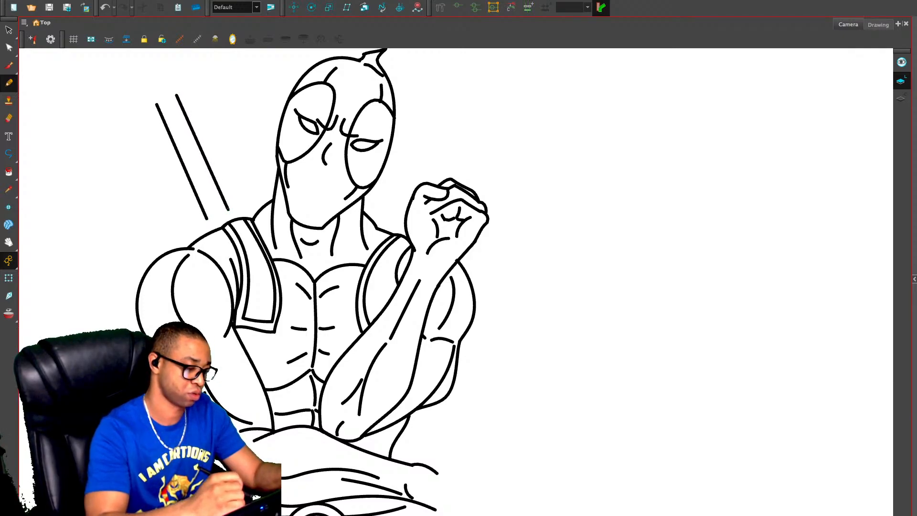
{"action": "mouse_move", "coordinate": [156, 103]}
{"action": "left_mouse_down"}
{"action": "mouse_move", "coordinate": [177, 95]}
{"action": "mouse_move", "coordinate": [149, 89]}
{"action": "mouse_move", "coordinate": [170, 80]}
{"action": "mouse_move", "coordinate": [172, 137]}
{"action": "mouse_move", "coordinate": [228, 200]}
{"action": "left_mouse_up"}
{"action": "key", "text": "ctrl+z"}
{"action": "key", "text": "ctrl+z"}
{"action": "key", "text": "alt+s"}
{"action": "left_click", "coordinate": [164, 80]}
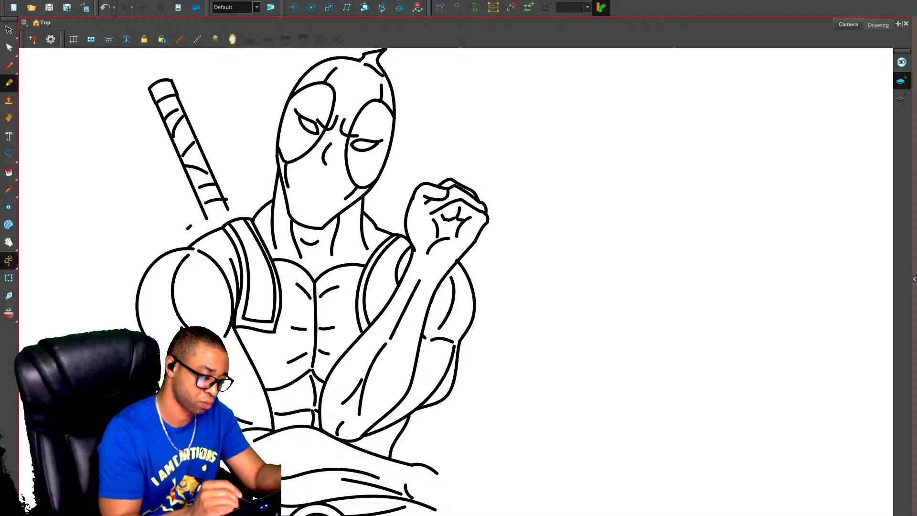
Ink the angular sword guard and oval collar at the base of the handle, resting behind the shoulder
{"action": "mouse_move", "coordinate": [189, 228]}
{"action": "left_mouse_down"}
{"action": "mouse_move", "coordinate": [247, 198]}
{"action": "mouse_move", "coordinate": [258, 208]}
{"action": "mouse_move", "coordinate": [247, 218]}
{"action": "left_mouse_up"}
{"action": "mouse_move", "coordinate": [187, 228]}
{"action": "left_mouse_down"}
{"action": "mouse_move", "coordinate": [196, 240]}
{"action": "mouse_move", "coordinate": [228, 211]}
{"action": "mouse_move", "coordinate": [204, 223]}
{"action": "mouse_move", "coordinate": [228, 221]}
{"action": "mouse_move", "coordinate": [230, 207]}
{"action": "left_mouse_up"}
{"action": "key", "text": "1"}
{"action": "key", "text": "1"}
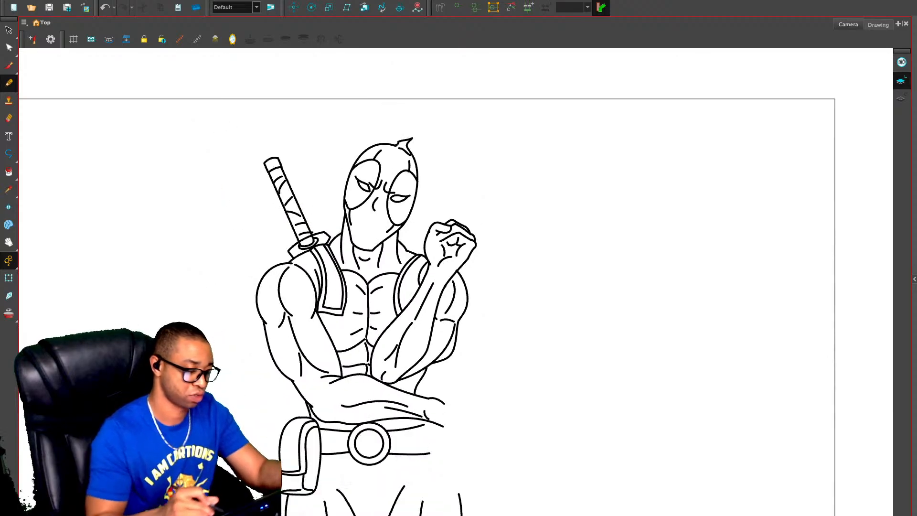
Remove the overshooting line end and erase the stray guard line crossing the base of the sword handle
{"action": "left_click_drag", "start_coordinate": [356, 243], "coordinate": [413, 252]}
{"action": "key", "text": "2"}
{"action": "key", "text": "2"}
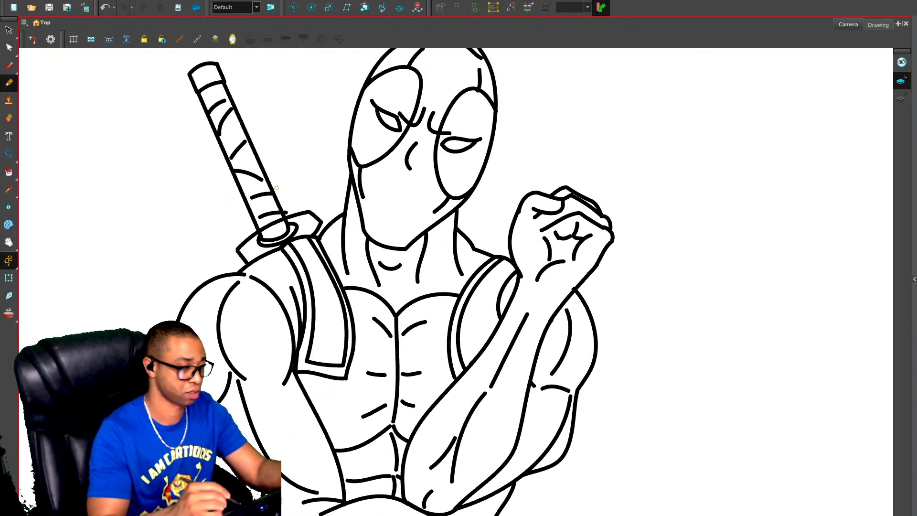
{"action": "key", "text": "alt+s"}
{"action": "left_click", "coordinate": [274, 213]}
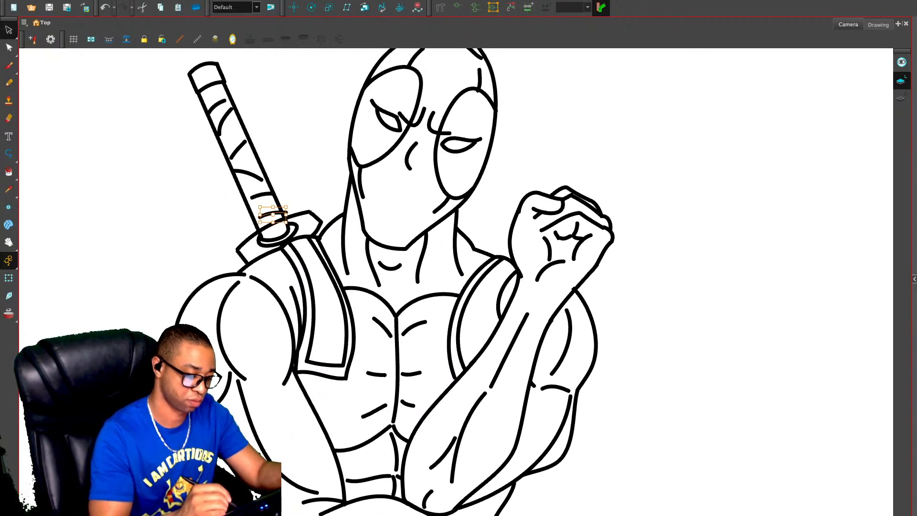
{"action": "left_click_drag", "start_coordinate": [274, 213], "coordinate": [267, 226]}
{"action": "key", "text": "Delete"}
{"action": "key", "text": "alt+e"}
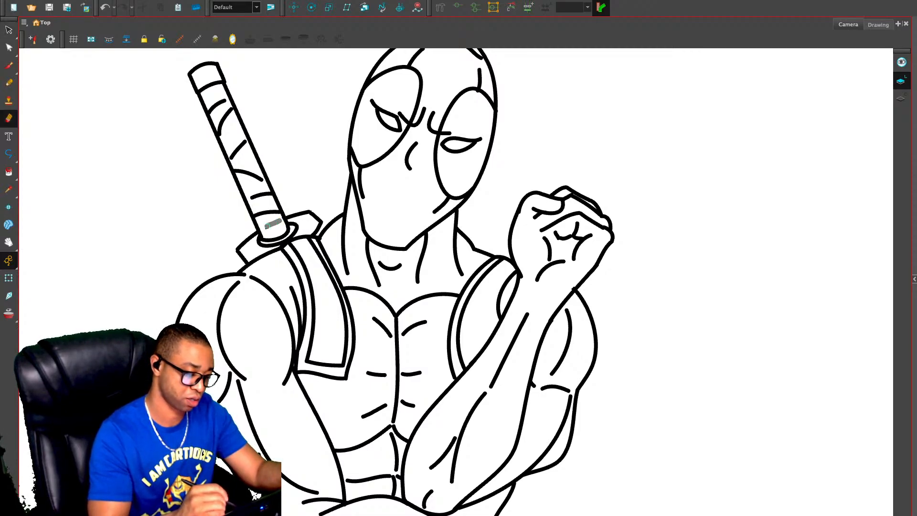
{"action": "key", "text": "alt+s"}
{"action": "left_click", "coordinate": [241, 256]}
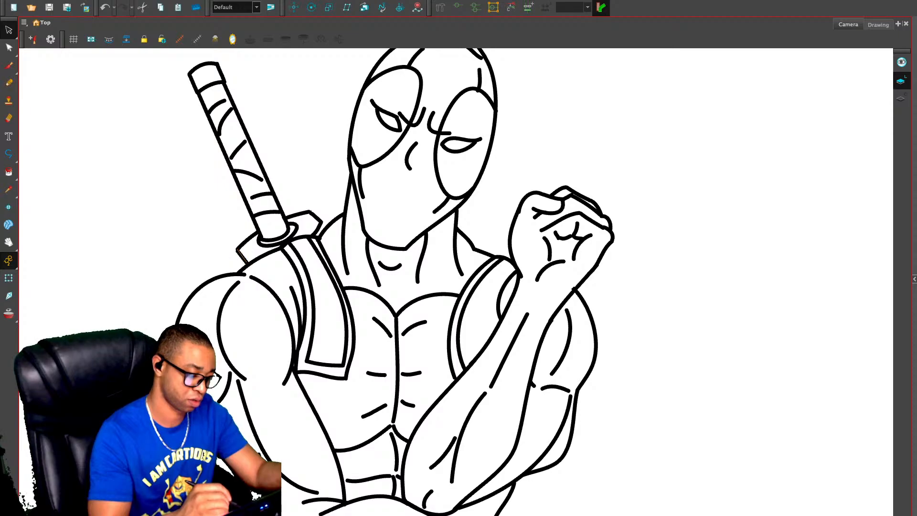
{"action": "key", "text": "Escape"}
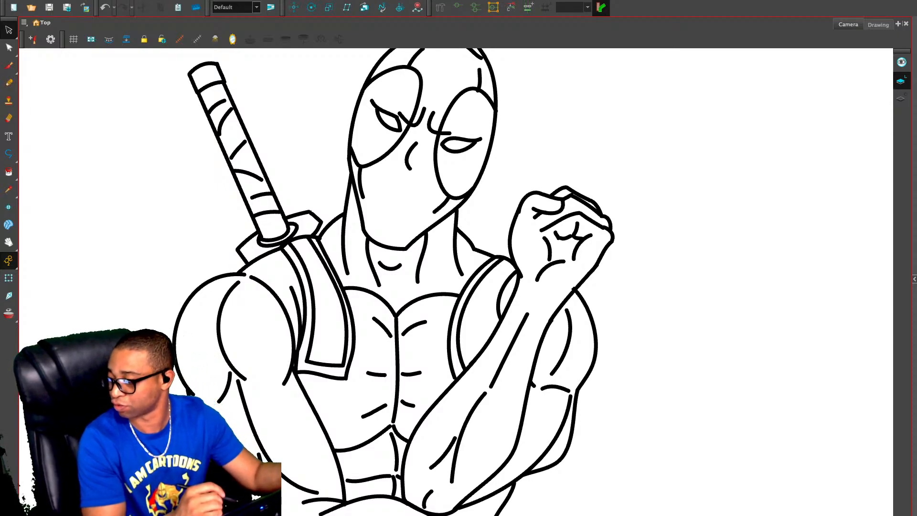
Duplicate the sword handle and guard, flip the copy horizontally, and move it into the empty space beyond the raised fist
{"action": "key", "text": "2"}
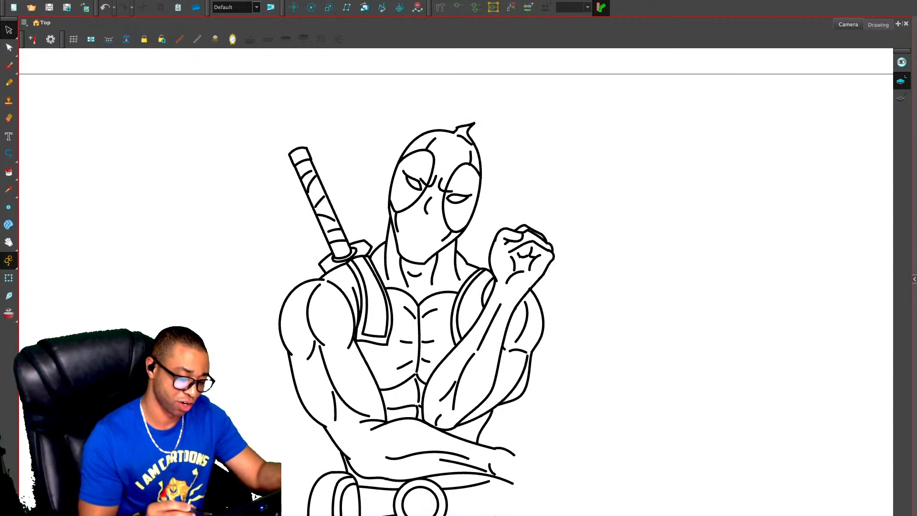
{"action": "mouse_move", "coordinate": [304, 125]}
{"action": "left_mouse_down"}
{"action": "mouse_move", "coordinate": [286, 137]}
{"action": "mouse_move", "coordinate": [323, 269]}
{"action": "mouse_move", "coordinate": [371, 239]}
{"action": "mouse_move", "coordinate": [373, 252]}
{"action": "left_mouse_up"}
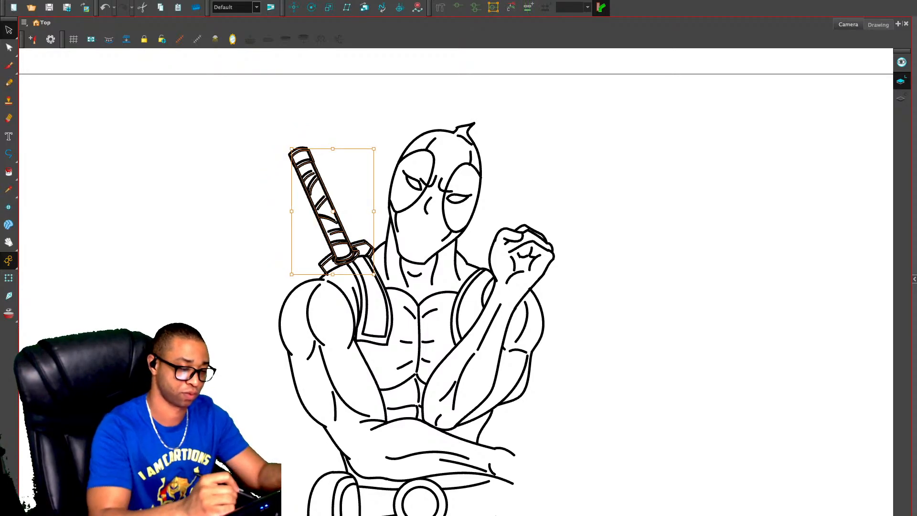
{"action": "key", "text": "ctrl+v"}
{"action": "key", "text": "4"}
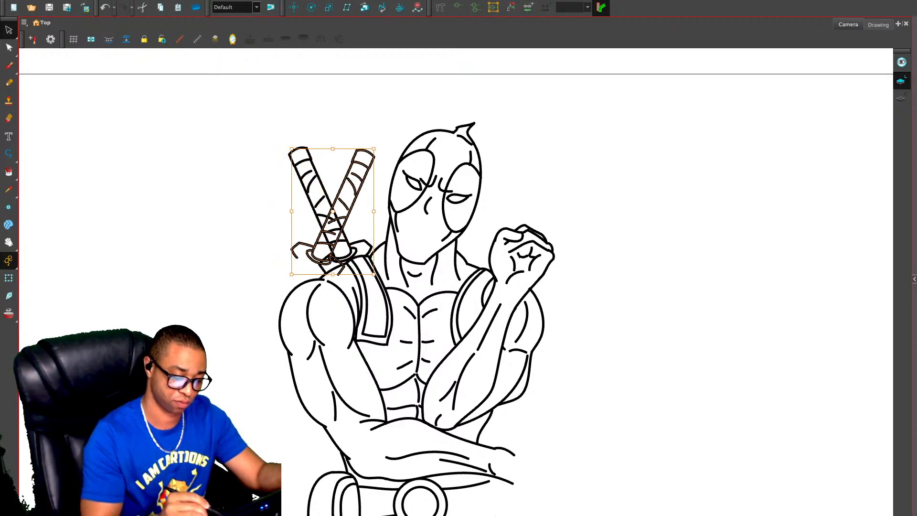
{"action": "left_click_drag", "start_coordinate": [349, 191], "coordinate": [527, 200]}
{"action": "key", "text": "2"}
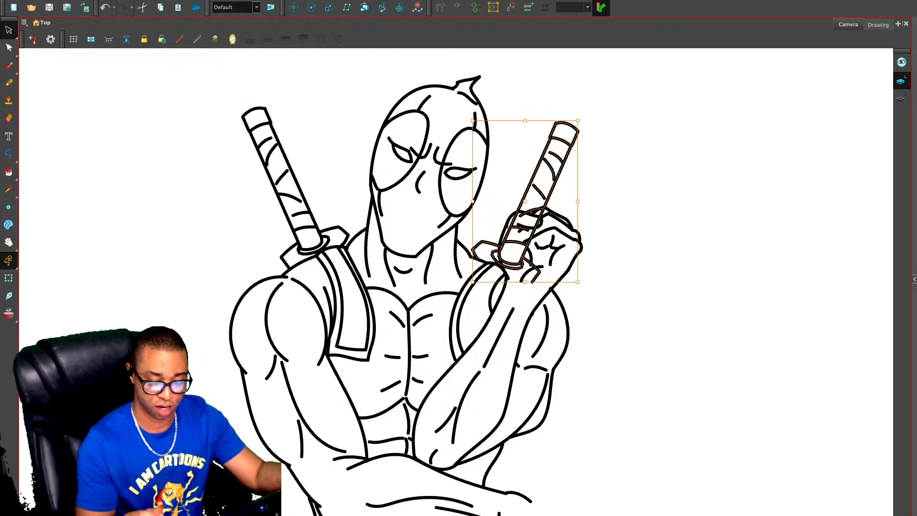
{"action": "key", "text": "2"}
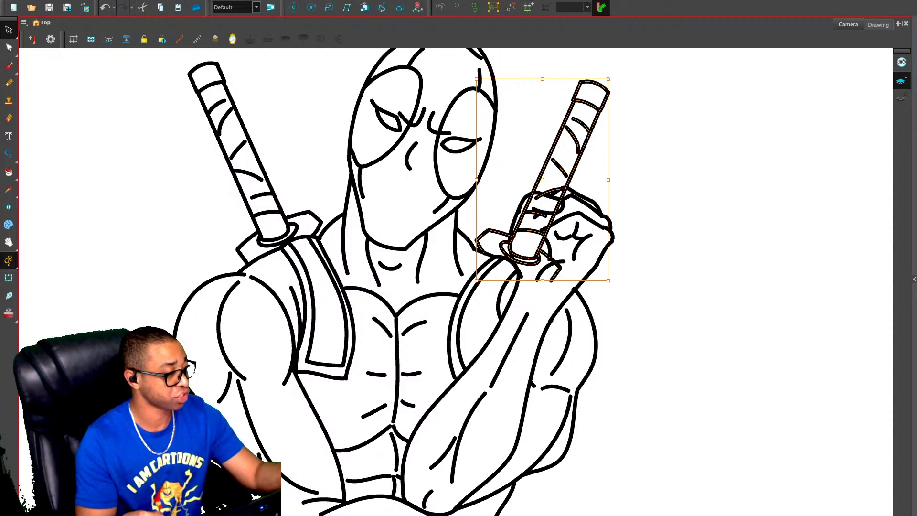
{"action": "left_click_drag", "start_coordinate": [564, 191], "coordinate": [812, 191]}
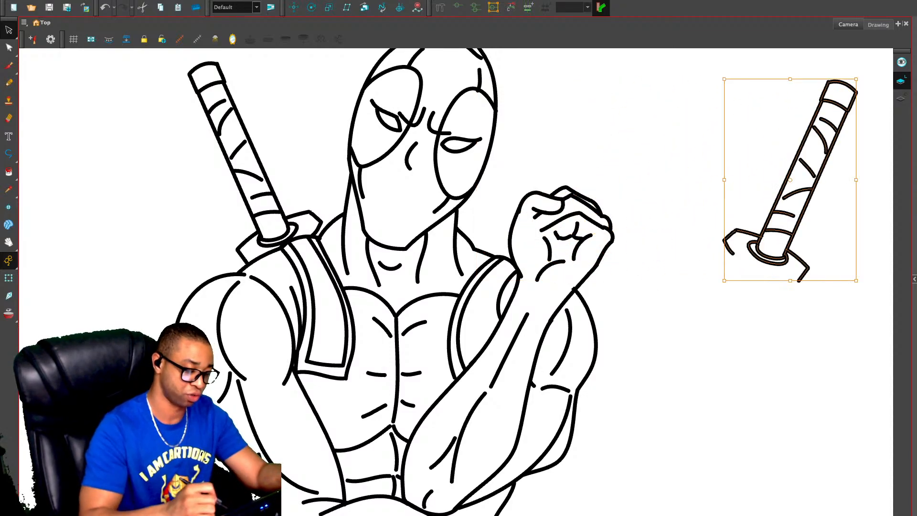
{"action": "key", "text": "Escape"}
{"action": "key", "text": "1"}
{"action": "key", "text": "1"}
{"action": "key", "text": "1"}
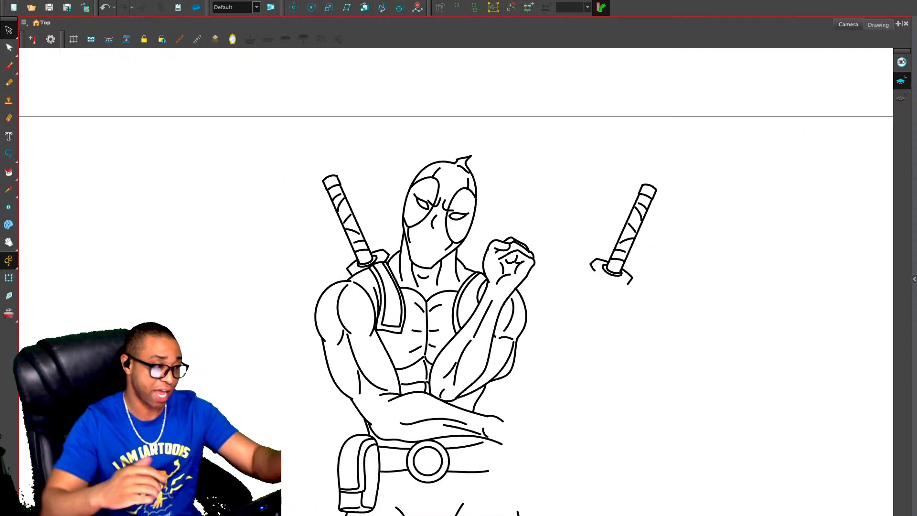
Advance to an empty drawing with onion skin showing the character, and ink a long slanted line rising from the raised fist
{"action": "key", "text": "alt+/"}
{"action": "left_click_drag", "start_coordinate": [496, 311], "coordinate": [512, 265]}
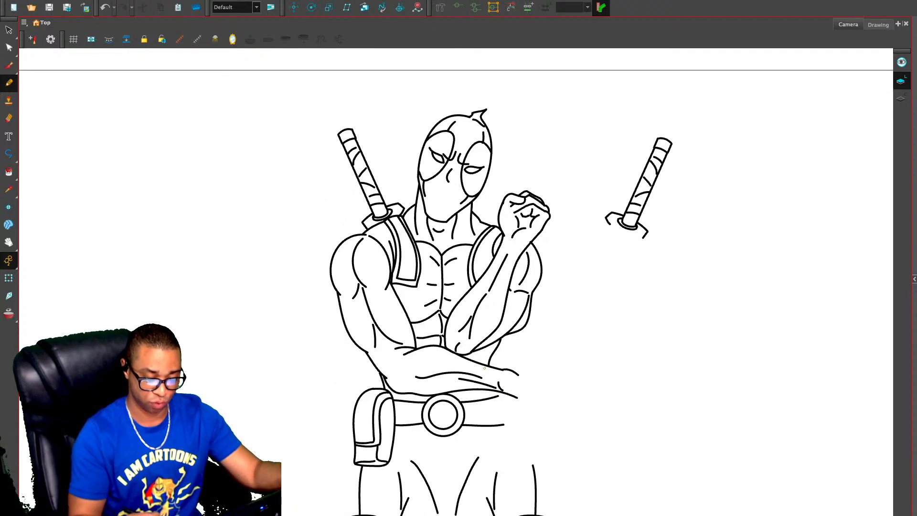
{"action": "left_click_drag", "start_coordinate": [603, 409], "coordinate": [602, 405]}
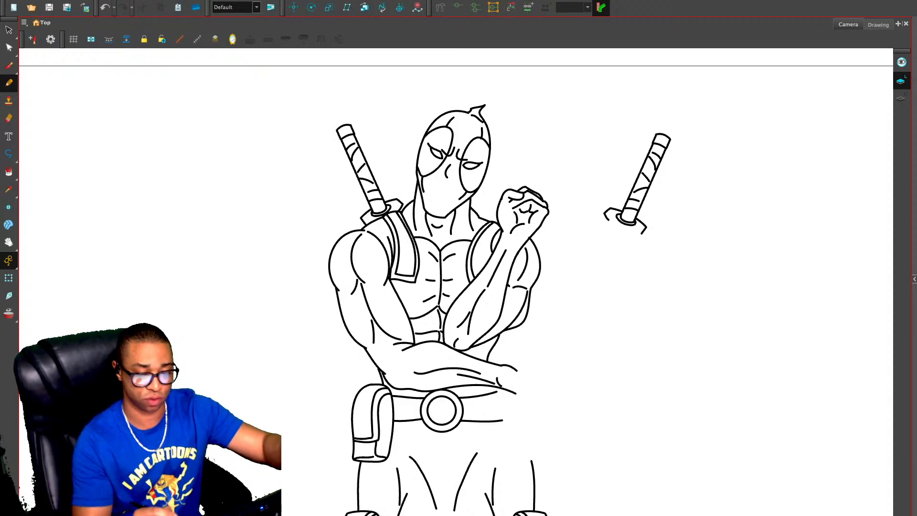
{"action": "scroll", "coordinate": [553, 285], "scroll_direction": "up", "scroll_amount": 3}
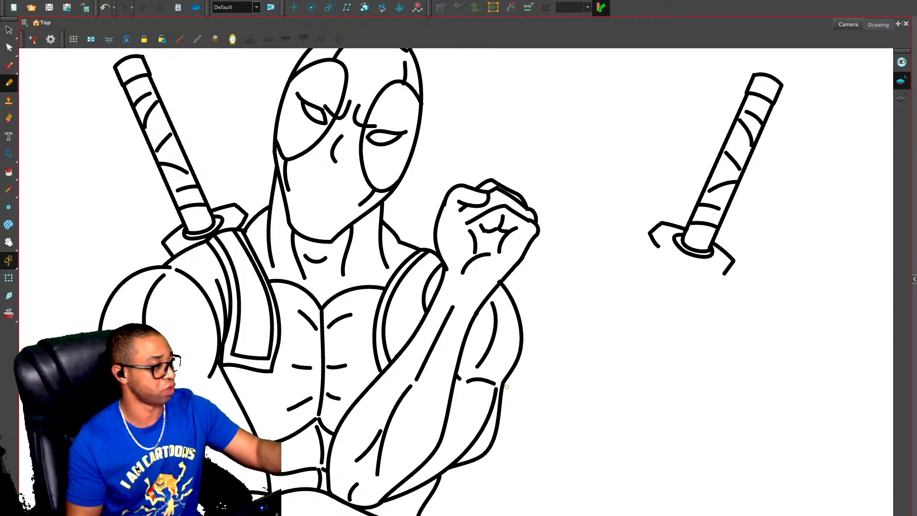
{"action": "key", "text": "period"}
{"action": "key", "text": "alt+o"}
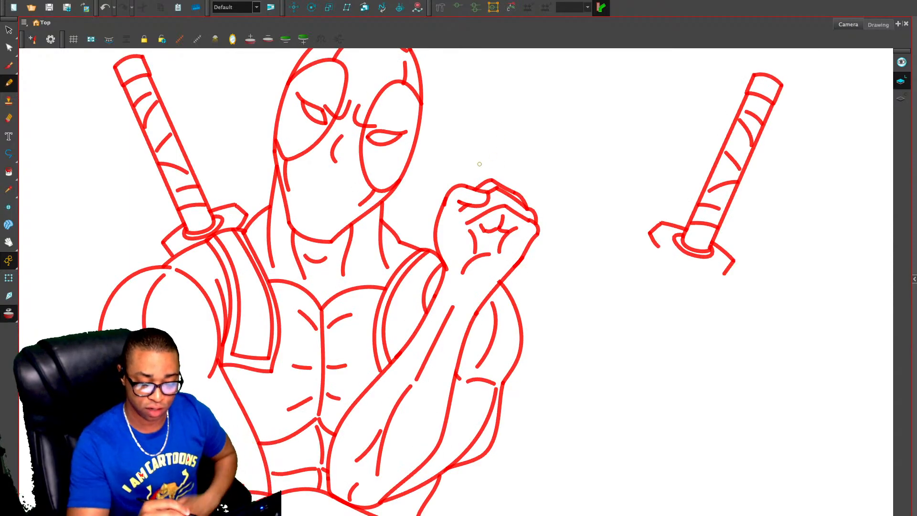
{"action": "mouse_move", "coordinate": [478, 164]}
{"action": "left_mouse_down"}
{"action": "mouse_move", "coordinate": [429, 224]}
{"action": "mouse_move", "coordinate": [525, 68]}
{"action": "left_mouse_up"}
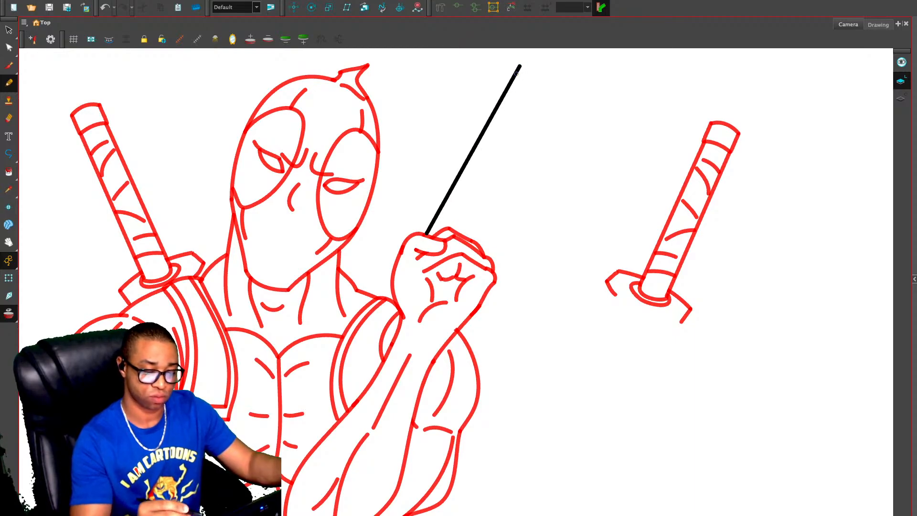
{"action": "left_click_drag", "start_coordinate": [484, 253], "coordinate": [481, 226]}
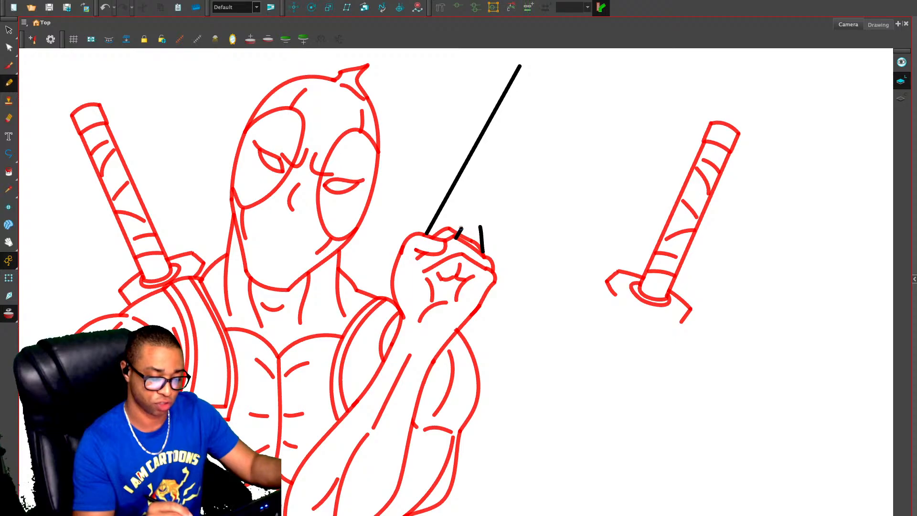
{"action": "mouse_move", "coordinate": [461, 228]}
{"action": "left_mouse_down"}
{"action": "mouse_move", "coordinate": [456, 218]}
{"action": "mouse_move", "coordinate": [473, 224]}
{"action": "mouse_move", "coordinate": [468, 245]}
{"action": "left_mouse_up"}
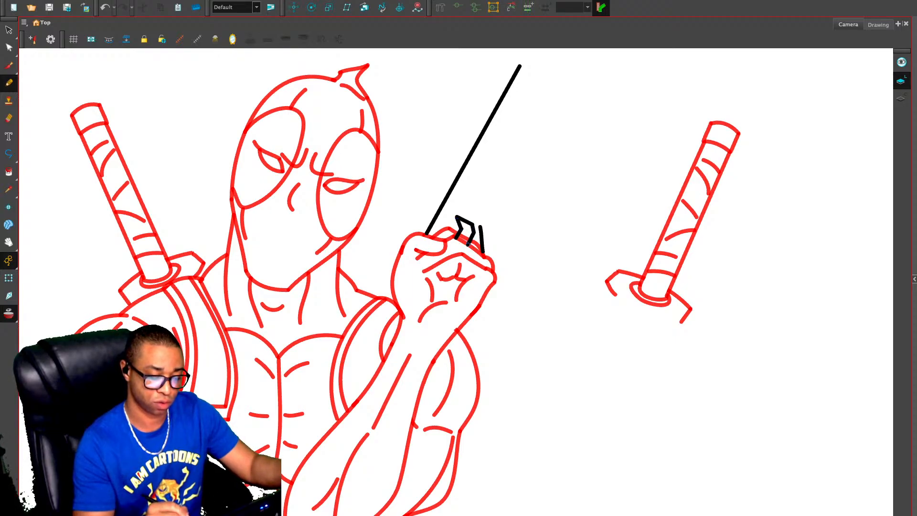
{"action": "key", "text": "alt+s"}
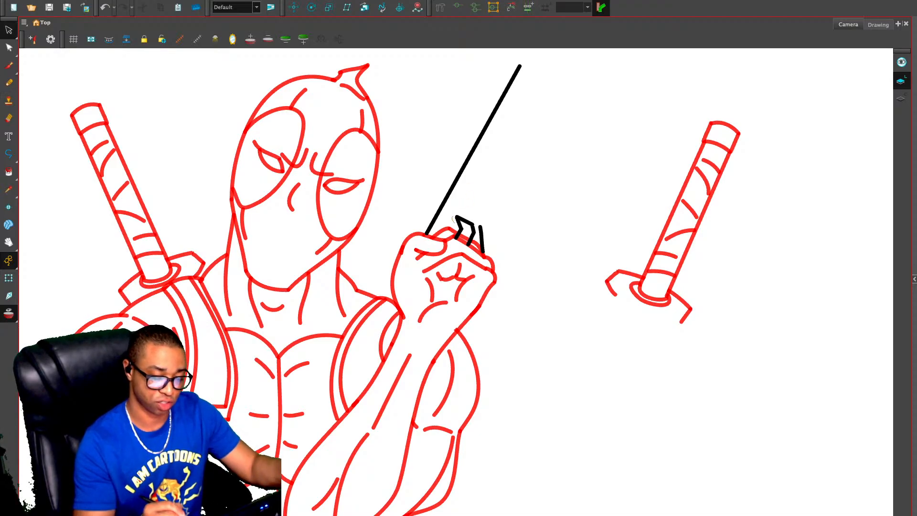
{"action": "mouse_move", "coordinate": [460, 231]}
{"action": "left_mouse_down"}
{"action": "mouse_move", "coordinate": [478, 211]}
{"action": "mouse_move", "coordinate": [460, 211]}
{"action": "mouse_move", "coordinate": [477, 219]}
{"action": "mouse_move", "coordinate": [481, 204]}
{"action": "left_mouse_up"}
{"action": "key", "text": "Delete"}
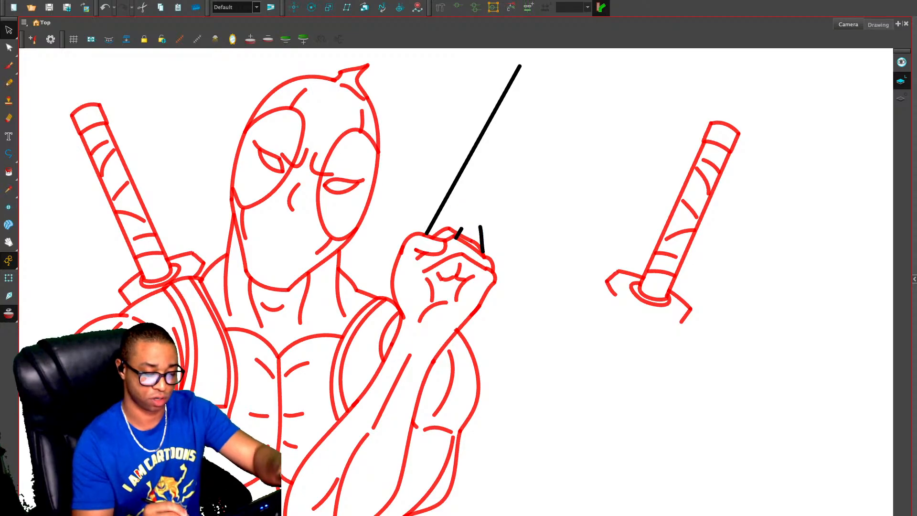
{"action": "left_click", "coordinate": [460, 234]}
{"action": "key", "text": "Delete"}
{"action": "left_click", "coordinate": [483, 240]}
{"action": "key", "text": "Delete"}
Ink an angular hooked shape rising from the raised fist's knuckles and shift it slightly upward, closer to the long line
{"action": "key", "text": "alt+slash"}
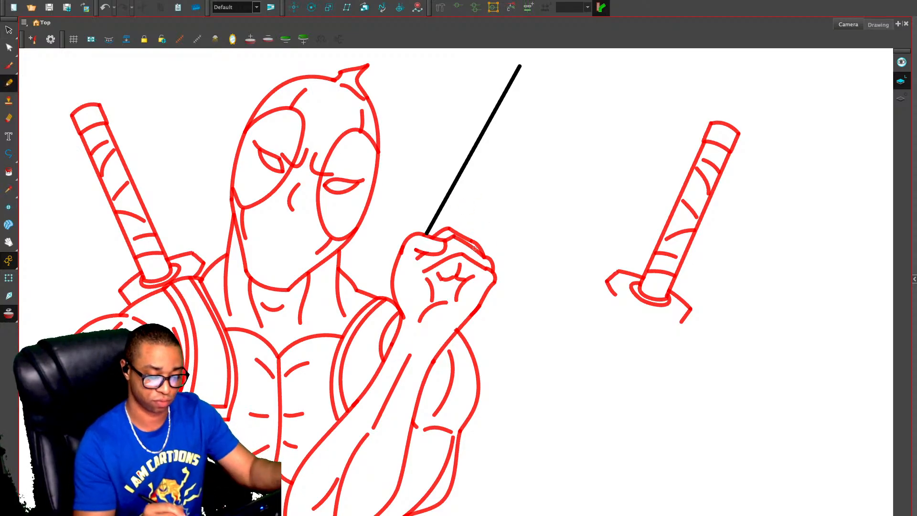
{"action": "mouse_move", "coordinate": [475, 249]}
{"action": "left_mouse_down"}
{"action": "mouse_move", "coordinate": [488, 226]}
{"action": "mouse_move", "coordinate": [463, 202]}
{"action": "mouse_move", "coordinate": [472, 221]}
{"action": "mouse_move", "coordinate": [460, 239]}
{"action": "left_mouse_up"}
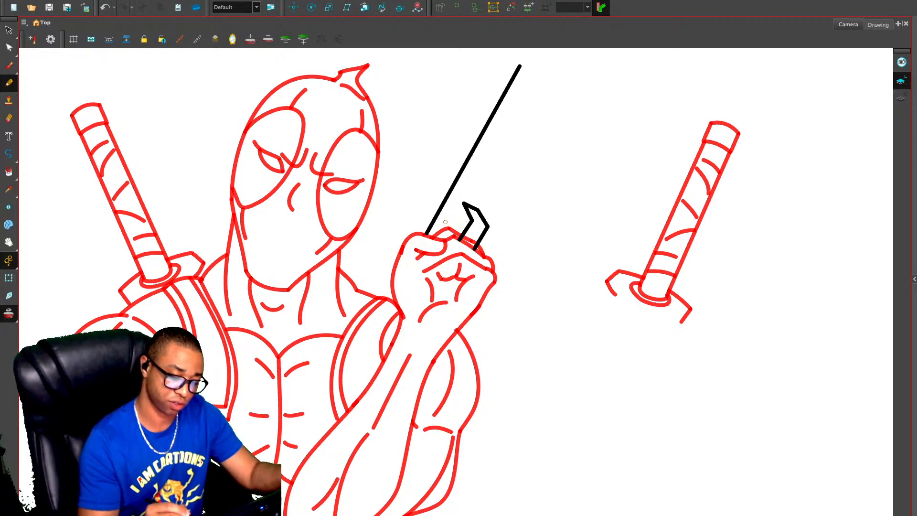
{"action": "key", "text": "alt+s"}
{"action": "left_click", "coordinate": [487, 226]}
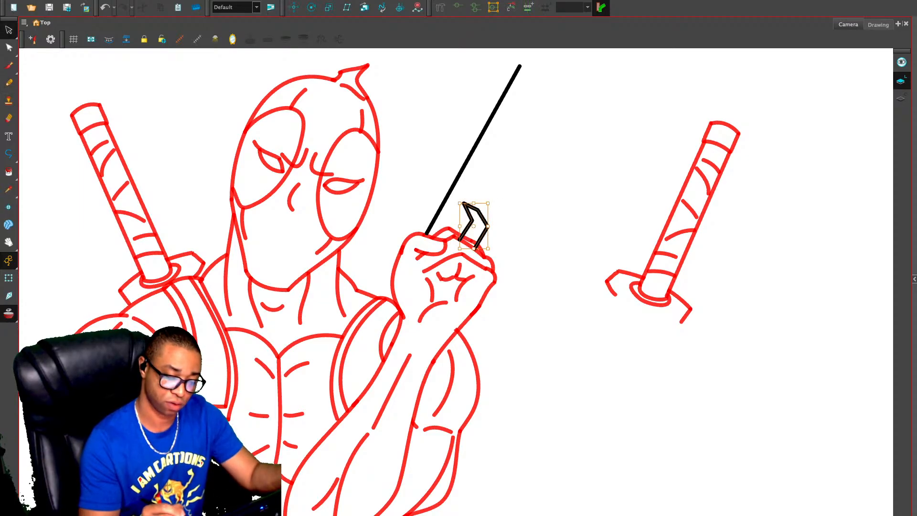
{"action": "left_click_drag", "start_coordinate": [487, 227], "coordinate": [485, 218]}
{"action": "key", "text": "Escape"}
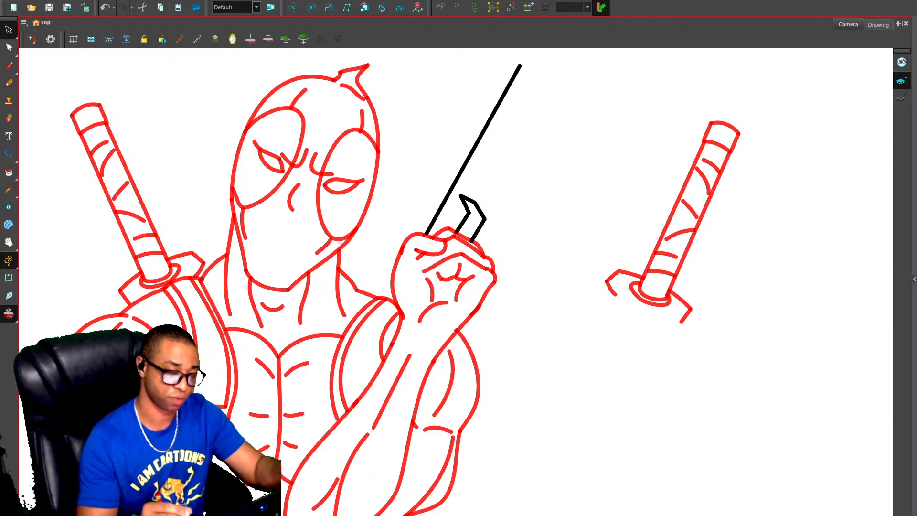
Ink a small rounded loop on the inner side of the hooked shape and a line from its outer corner to the knuckles
{"action": "key", "text": "alt+/"}
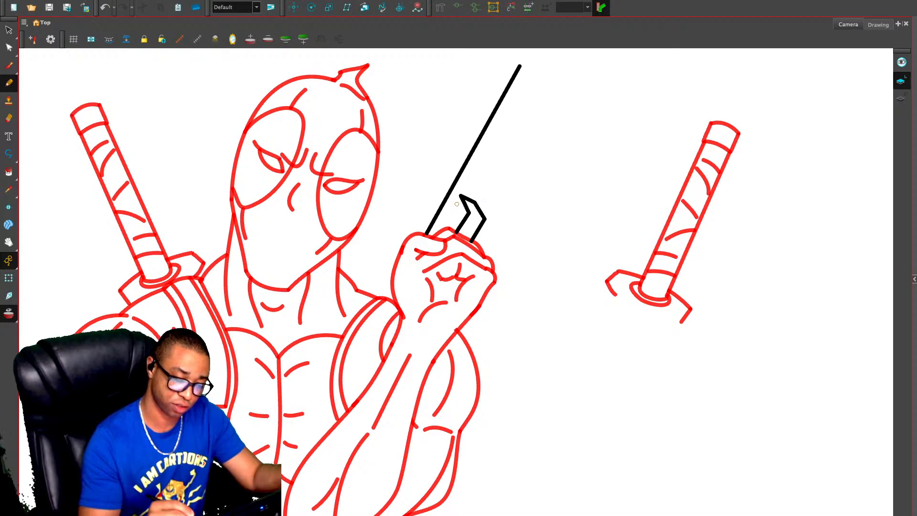
{"action": "mouse_move", "coordinate": [454, 205]}
{"action": "left_mouse_down"}
{"action": "mouse_move", "coordinate": [462, 208]}
{"action": "mouse_move", "coordinate": [455, 219]}
{"action": "mouse_move", "coordinate": [490, 226]}
{"action": "mouse_move", "coordinate": [487, 246]}
{"action": "mouse_move", "coordinate": [481, 222]}
{"action": "left_mouse_up"}
{"action": "key", "text": "ctrl+z"}
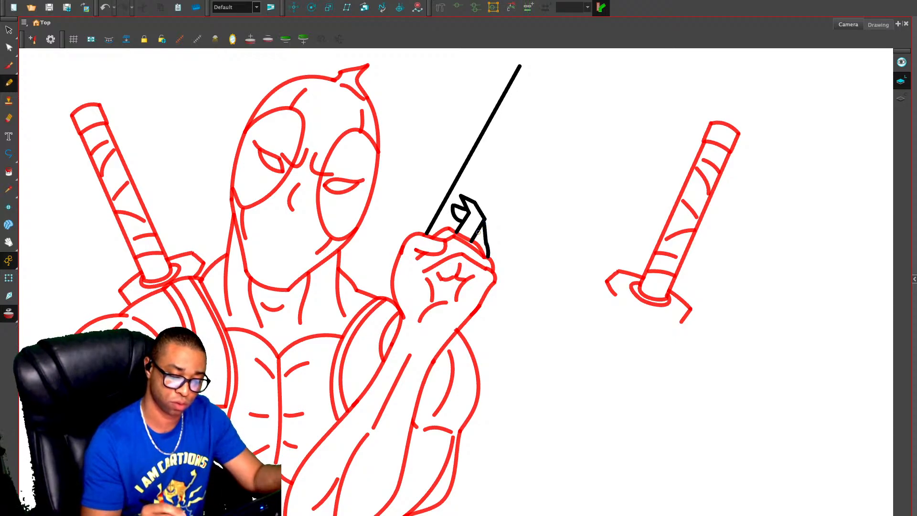
{"action": "key", "text": "alt+s"}
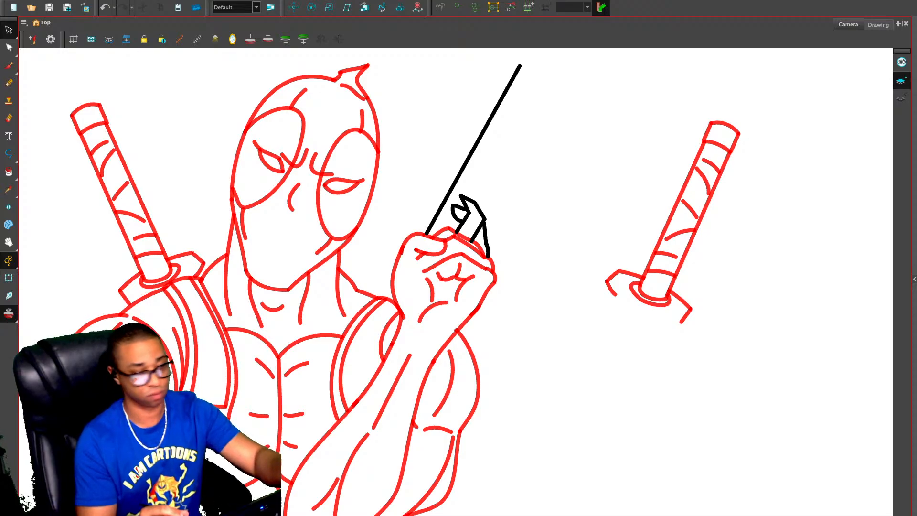
{"action": "key", "text": "alt+/"}
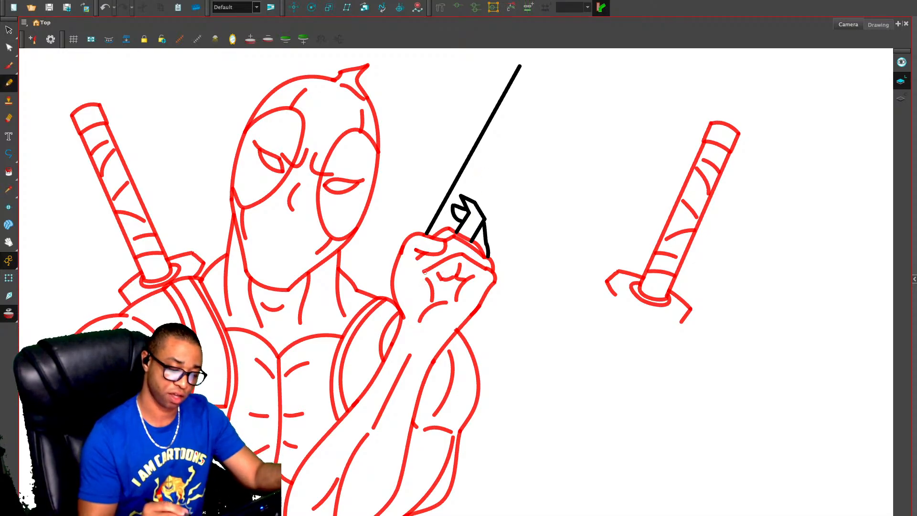
Move the long slanted line toward the head and extend its lower end down beside the fist
{"action": "key", "text": "alt+s"}
{"action": "left_click_drag", "start_coordinate": [450, 191], "coordinate": [437, 189]}
{"action": "left_click_drag", "start_coordinate": [414, 230], "coordinate": [382, 276]}
{"action": "key", "text": "Escape"}
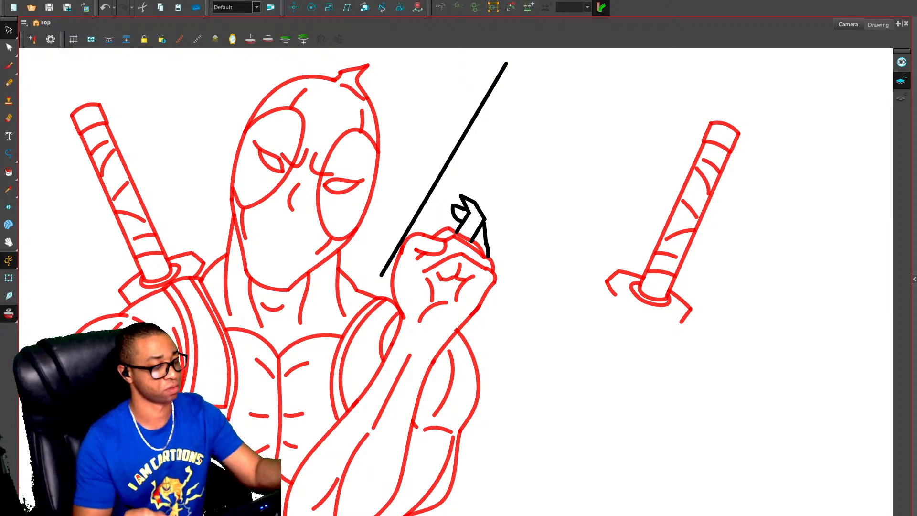
Ink a curved cap at the long line's upper end and duplicate the line as the parallel far edge of the gun barrel
{"action": "key", "text": "alt+slash"}
{"action": "left_click_drag", "start_coordinate": [548, 132], "coordinate": [469, 201]}
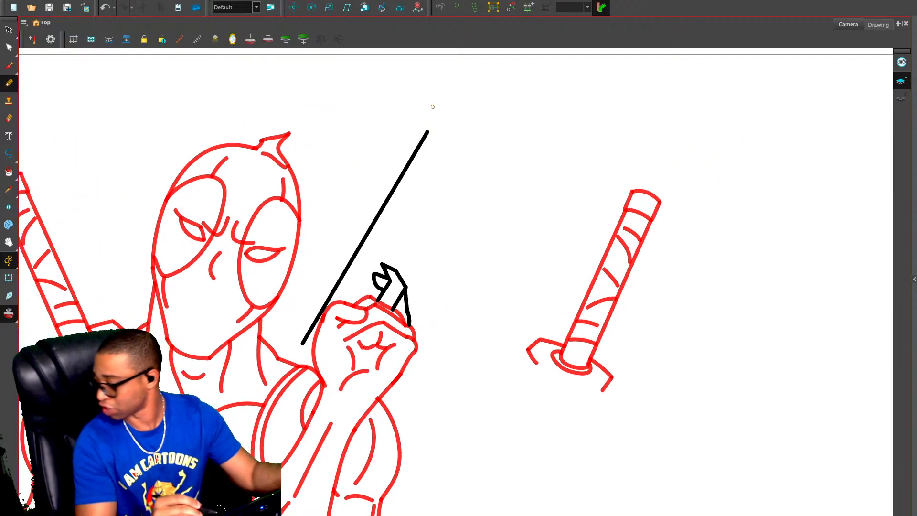
{"action": "left_click_drag", "start_coordinate": [427, 130], "coordinate": [463, 147]}
{"action": "key", "text": "ctrl+z"}
{"action": "key", "text": "alt+s"}
{"action": "left_click", "coordinate": [412, 158]}
{"action": "key", "text": "ctrl+c"}
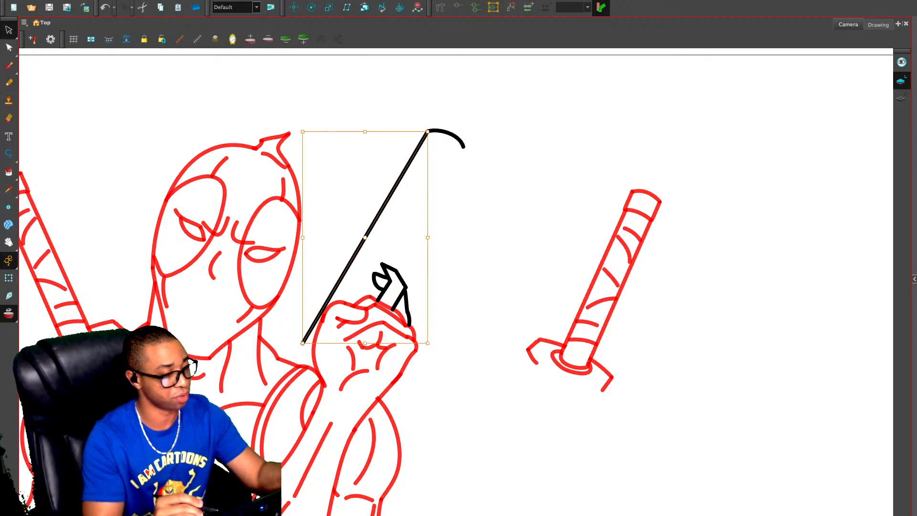
{"action": "key", "text": "ctrl+v"}
{"action": "left_click_drag", "start_coordinate": [379, 221], "coordinate": [413, 234]}
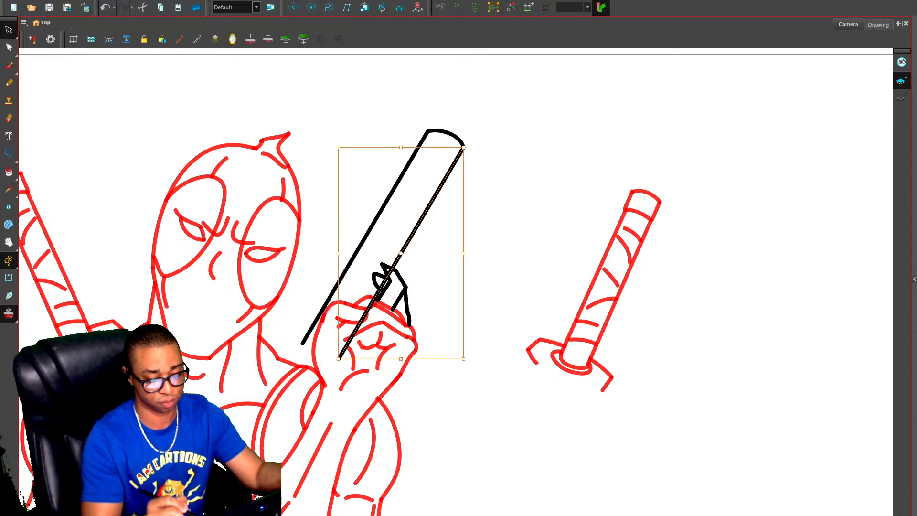
{"action": "key", "text": "Escape"}
Shift the whole barrel outline slightly away from the head, and offset its near edge line back toward the head
{"action": "mouse_move", "coordinate": [467, 128]}
{"action": "left_mouse_down"}
{"action": "mouse_move", "coordinate": [470, 158]}
{"action": "mouse_move", "coordinate": [471, 143]}
{"action": "left_mouse_up"}
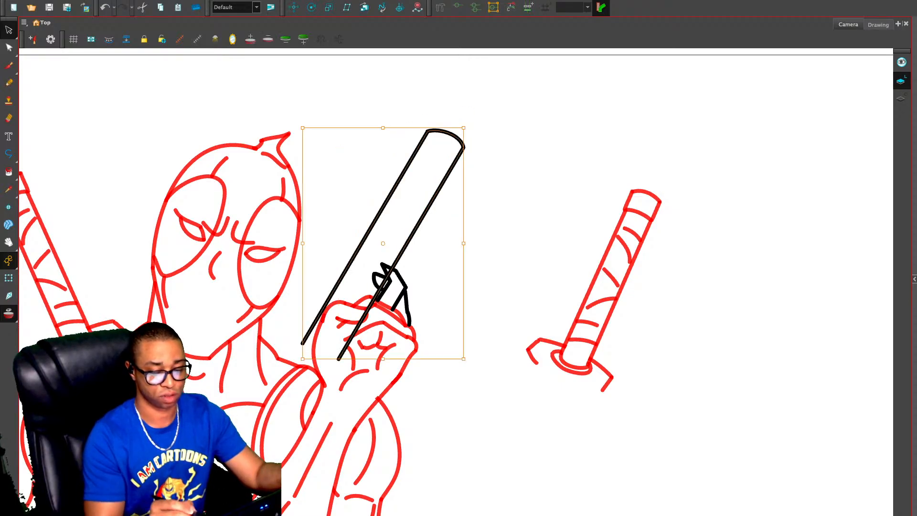
{"action": "left_click_drag", "start_coordinate": [421, 221], "coordinate": [431, 225]}
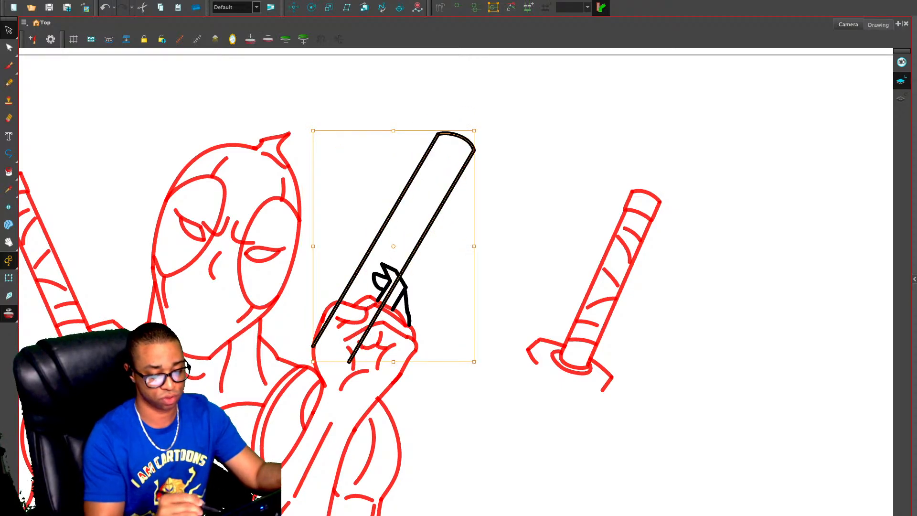
{"action": "left_click_drag", "start_coordinate": [313, 246], "coordinate": [304, 247]}
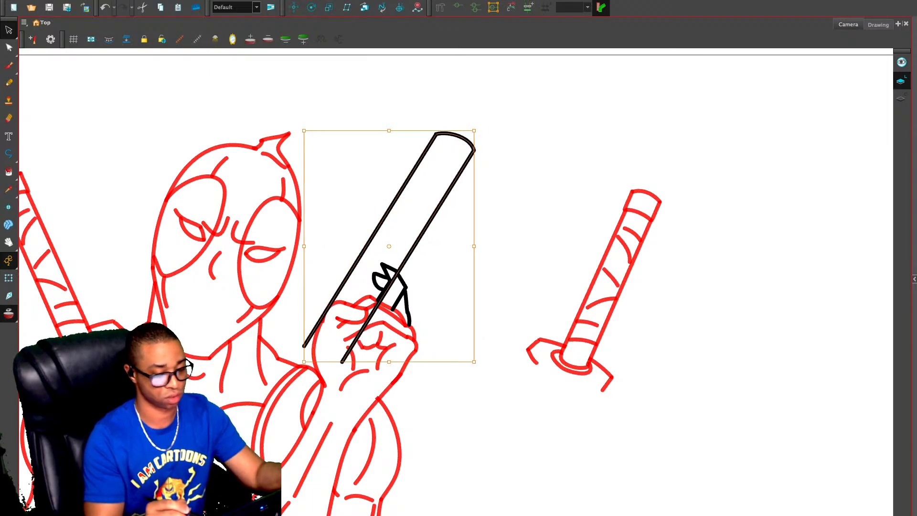
{"action": "key", "text": "ctrl+z"}
{"action": "key", "text": "Escape"}
{"action": "left_click", "coordinate": [376, 240]}
{"action": "left_click_drag", "start_coordinate": [376, 240], "coordinate": [370, 238]}
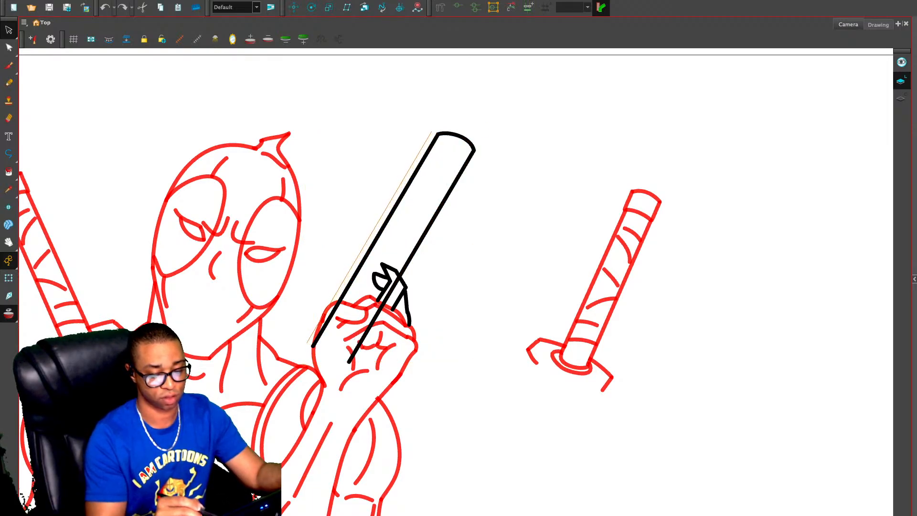
{"action": "key", "text": "ctrl+shift+z"}
{"action": "key", "text": "ctrl+shift+z"}
{"action": "key", "text": "ctrl+shift+z"}
{"action": "key", "text": "ctrl+shift+z"}
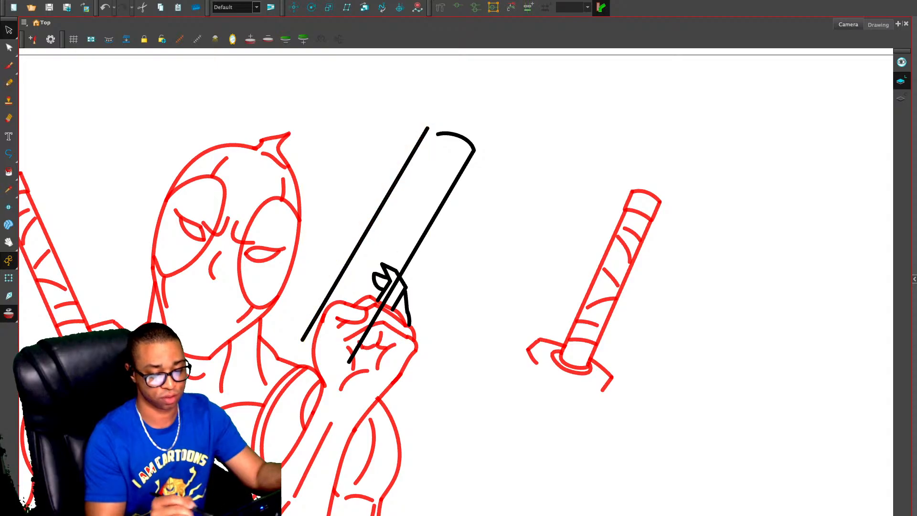
Duplicate the barrel's near edge line and place the copy between the two edges, meeting the curved cap
{"action": "left_click", "coordinate": [365, 234]}
{"action": "key", "text": "ctrl+c"}
{"action": "key", "text": "ctrl+v"}
{"action": "left_click_drag", "start_coordinate": [367, 237], "coordinate": [388, 241]}
{"action": "key", "text": "Escape"}
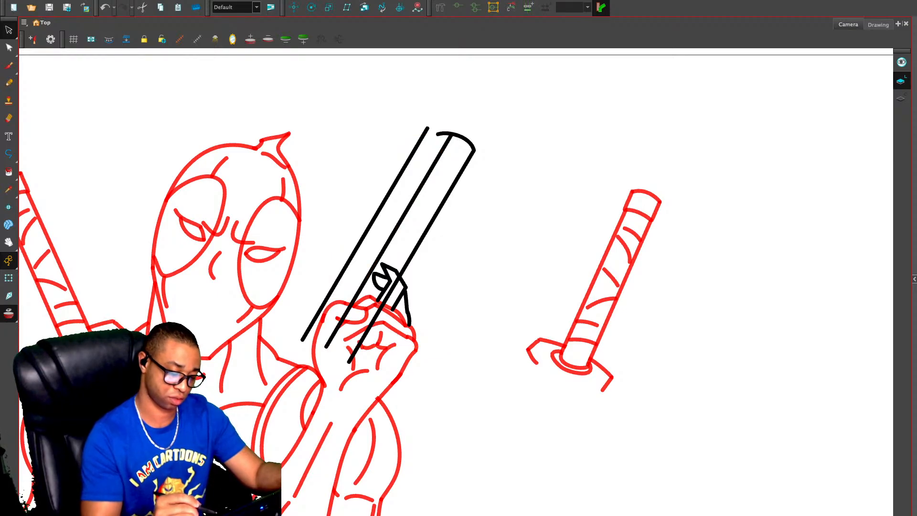
Ink a short curve at the barrel's rear end and the slanted gun grip with an oval base over the fist
{"action": "key", "text": "alt+x"}
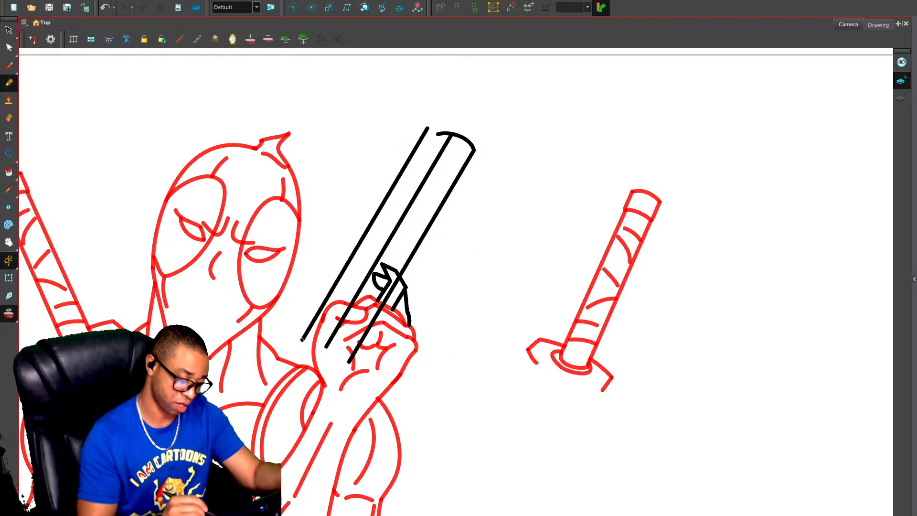
{"action": "left_click_drag", "start_coordinate": [302, 341], "coordinate": [307, 361]}
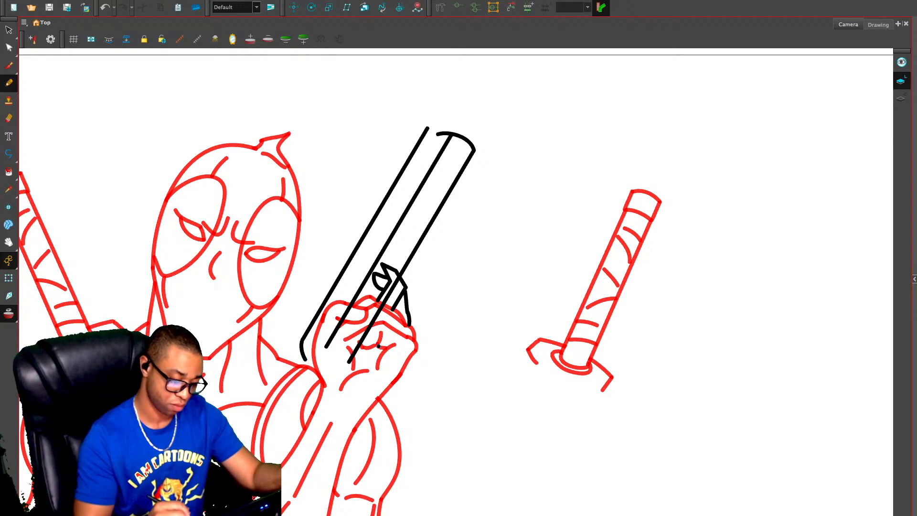
{"action": "mouse_move", "coordinate": [379, 347]}
{"action": "left_mouse_down"}
{"action": "mouse_move", "coordinate": [402, 398]}
{"action": "mouse_move", "coordinate": [397, 382]}
{"action": "left_mouse_up"}
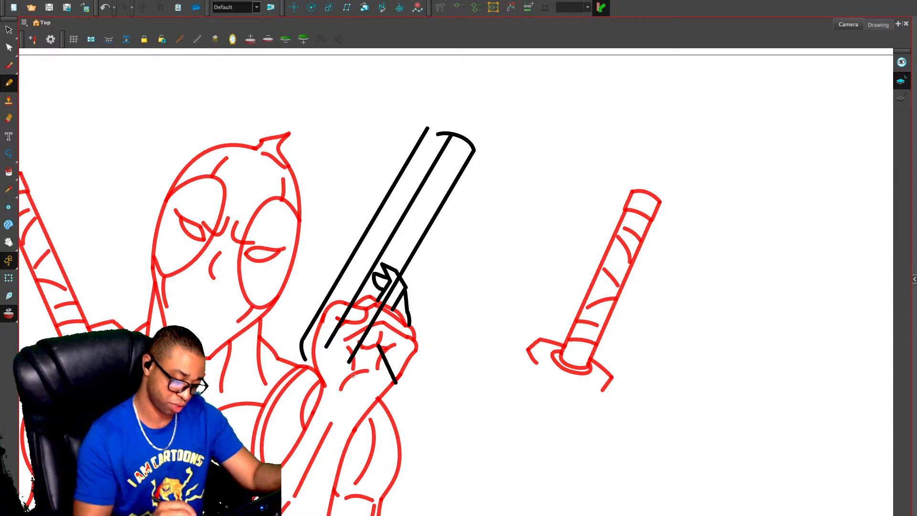
{"action": "left_click_drag", "start_coordinate": [348, 367], "coordinate": [370, 415]}
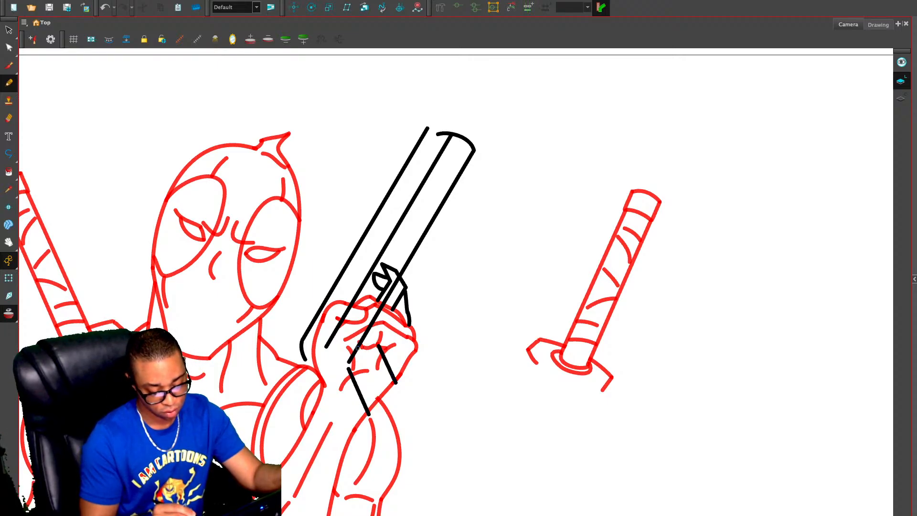
{"action": "mouse_move", "coordinate": [358, 349]}
{"action": "left_mouse_down"}
{"action": "mouse_move", "coordinate": [369, 377]}
{"action": "mouse_move", "coordinate": [345, 391]}
{"action": "mouse_move", "coordinate": [358, 420]}
{"action": "left_mouse_up"}
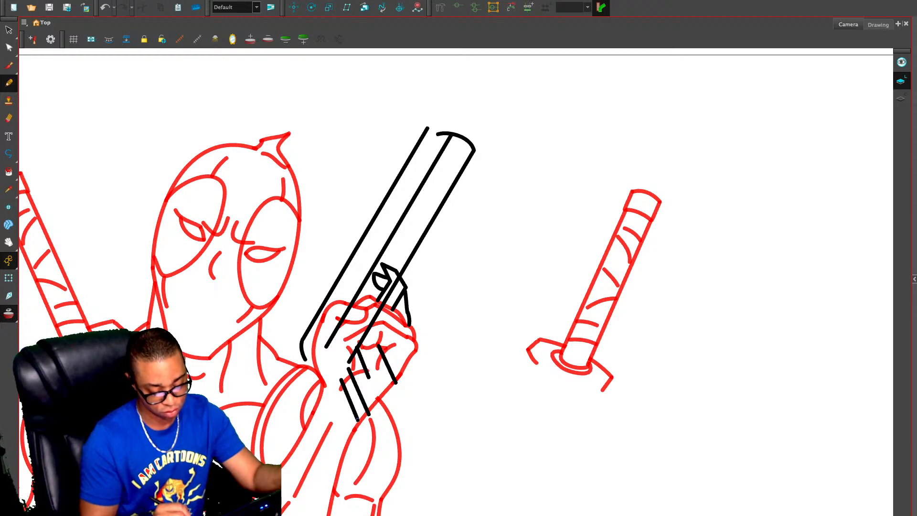
{"action": "key", "text": "ctrl+z"}
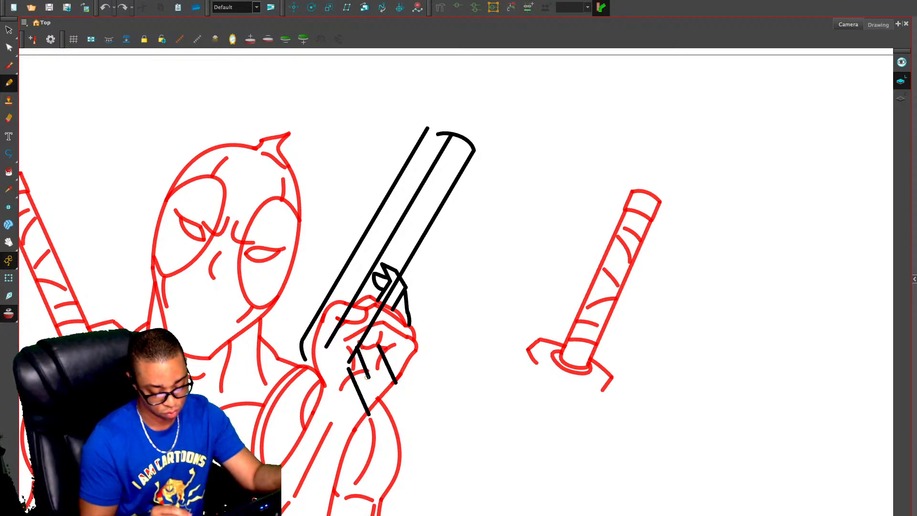
{"action": "mouse_move", "coordinate": [366, 376]}
{"action": "left_mouse_down"}
{"action": "mouse_move", "coordinate": [395, 385]}
{"action": "mouse_move", "coordinate": [365, 419]}
{"action": "mouse_move", "coordinate": [348, 410]}
{"action": "mouse_move", "coordinate": [369, 378]}
{"action": "left_mouse_up"}
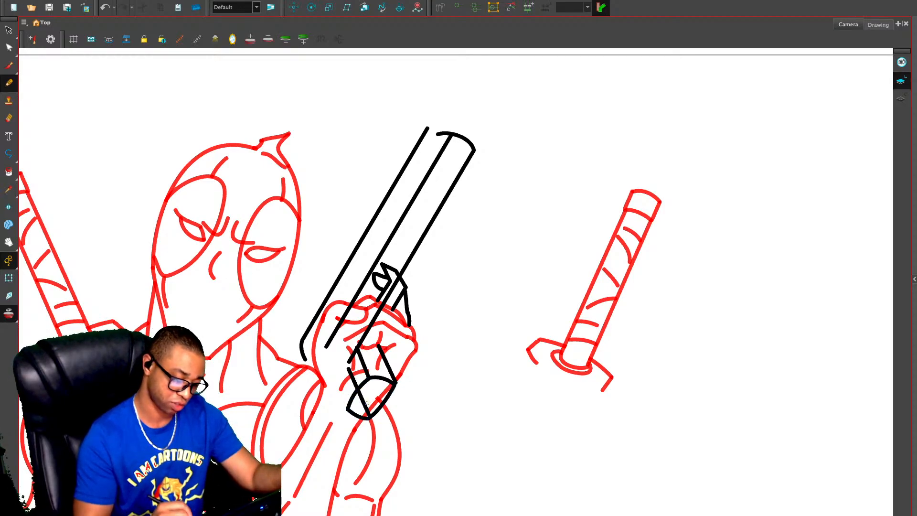
Delete the stray stroke crossing the grip's oval base and transform the grip strokes into a narrower, more upright shape
{"action": "mouse_move", "coordinate": [348, 409]}
{"action": "left_mouse_down"}
{"action": "mouse_move", "coordinate": [335, 374]}
{"action": "mouse_move", "coordinate": [402, 435]}
{"action": "left_mouse_up"}
{"action": "key", "text": "ctrl+z"}
{"action": "key", "text": "alt+s"}
{"action": "left_click", "coordinate": [359, 391]}
{"action": "key", "text": "Delete"}
{"action": "left_click_drag", "start_coordinate": [397, 383], "coordinate": [393, 382]}
{"action": "mouse_move", "coordinate": [394, 342]}
{"action": "left_mouse_down"}
{"action": "mouse_move", "coordinate": [382, 338]}
{"action": "mouse_move", "coordinate": [393, 340]}
{"action": "left_mouse_up"}
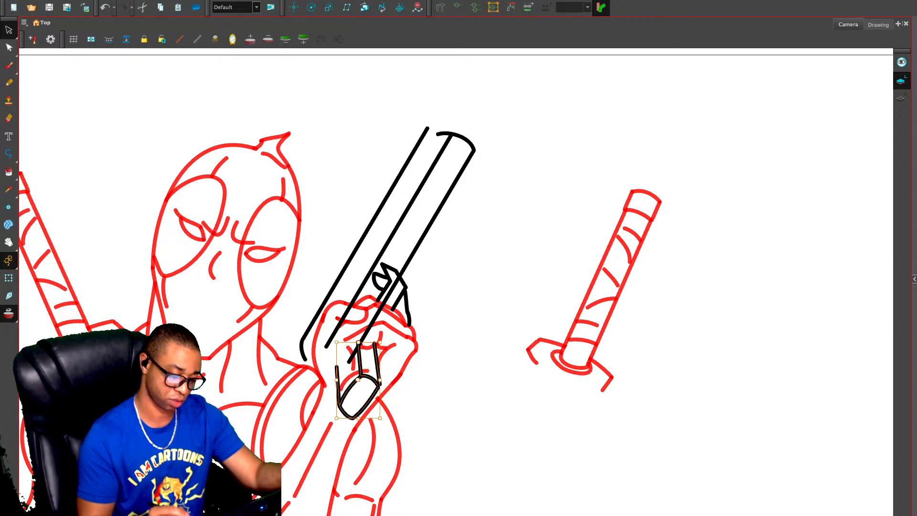
Shift the gun grip slightly away from the head and tilt its base outward
{"action": "left_click_drag", "start_coordinate": [361, 376], "coordinate": [367, 381]}
{"action": "key", "text": "Escape"}
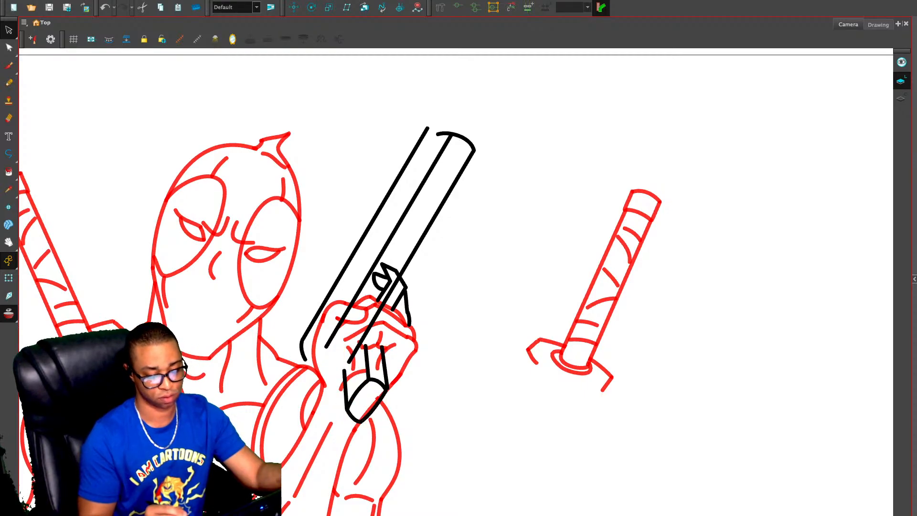
{"action": "mouse_move", "coordinate": [390, 344]}
{"action": "left_mouse_down"}
{"action": "mouse_move", "coordinate": [361, 363]}
{"action": "mouse_move", "coordinate": [388, 414]}
{"action": "mouse_move", "coordinate": [402, 418]}
{"action": "left_mouse_up"}
{"action": "left_click_drag", "start_coordinate": [369, 380], "coordinate": [371, 381]}
{"action": "key", "text": "Escape"}
Cut the barrel's middle and near edge lines at the top of the fist and remove the parts crossing the hand
{"action": "key", "text": "alt+e"}
{"action": "mouse_move", "coordinate": [382, 310]}
{"action": "left_mouse_down"}
{"action": "mouse_move", "coordinate": [343, 319]}
{"action": "mouse_move", "coordinate": [368, 341]}
{"action": "left_mouse_up"}
{"action": "key", "text": "alt+s"}
{"action": "key", "text": "Delete"}
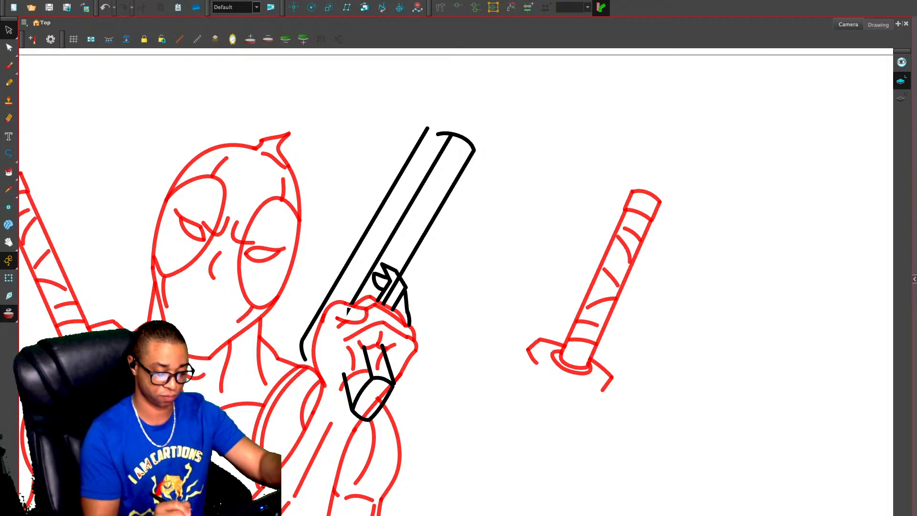
Delete the wrist and palm crease strokes inside the raised fist in the character drawing
{"action": "key", "text": "alt+/"}
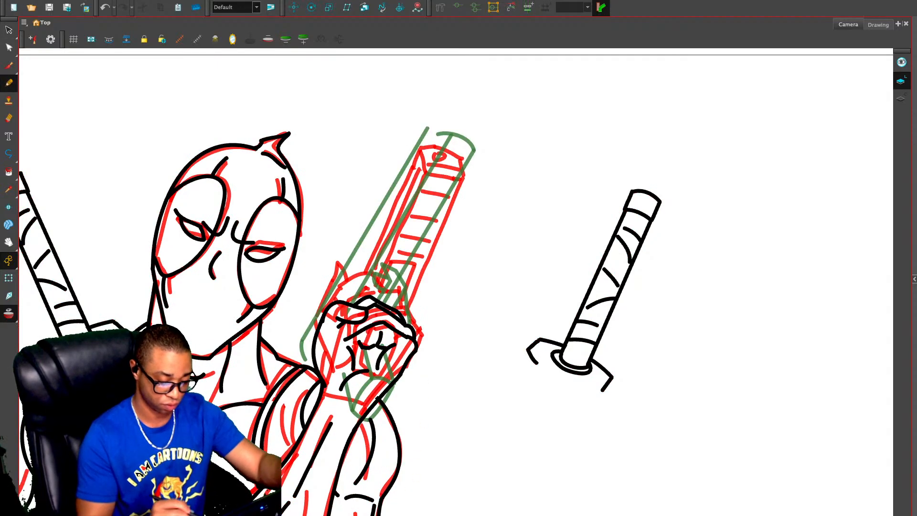
{"action": "key", "text": "alt+s"}
{"action": "key", "text": "alt+o"}
{"action": "left_click", "coordinate": [354, 360]}
{"action": "key", "text": "Delete"}
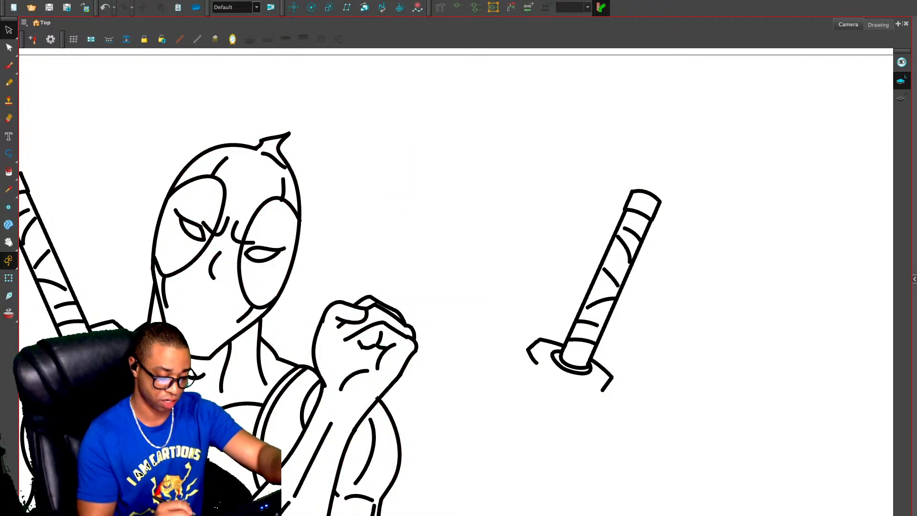
{"action": "left_click", "coordinate": [355, 373]}
{"action": "key", "text": "Delete"}
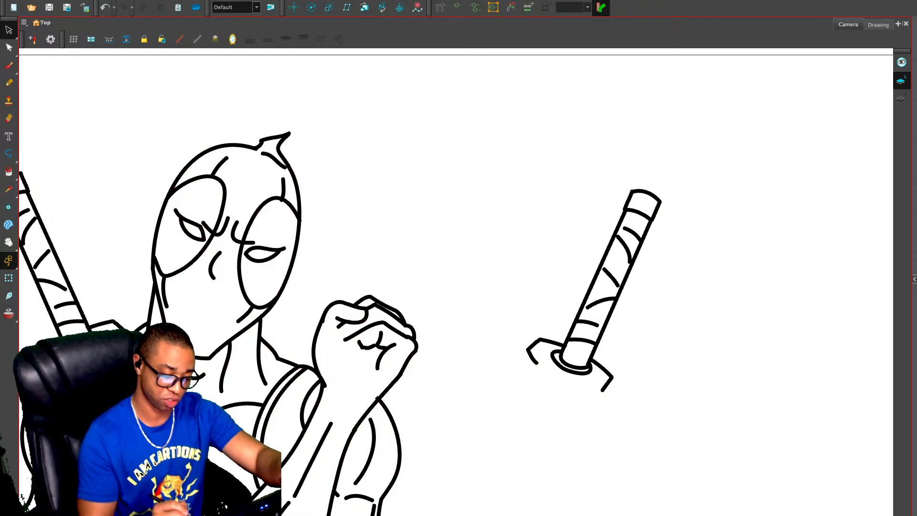
{"action": "left_click", "coordinate": [378, 363]}
{"action": "key", "text": "Delete"}
{"action": "left_click", "coordinate": [381, 339]}
{"action": "key", "text": "Delete"}
{"action": "left_click", "coordinate": [360, 344]}
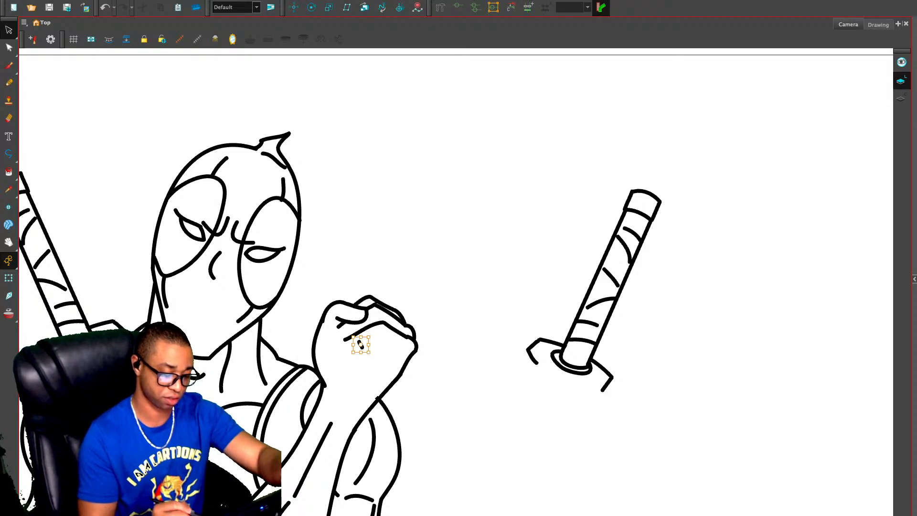
{"action": "key", "text": "Delete"}
Erase the inner end of the fist's knuckle line and switch back to the gun drawing
{"action": "key", "text": "alt+e"}
{"action": "left_click_drag", "start_coordinate": [339, 328], "coordinate": [357, 333]}
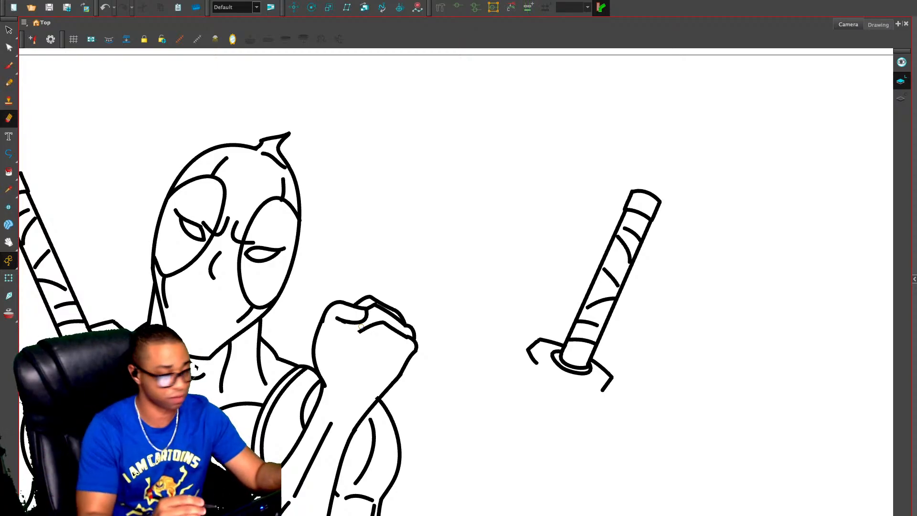
{"action": "key", "text": "alt+slash"}
{"action": "key", "text": "period"}
{"action": "key", "text": "alt+o"}
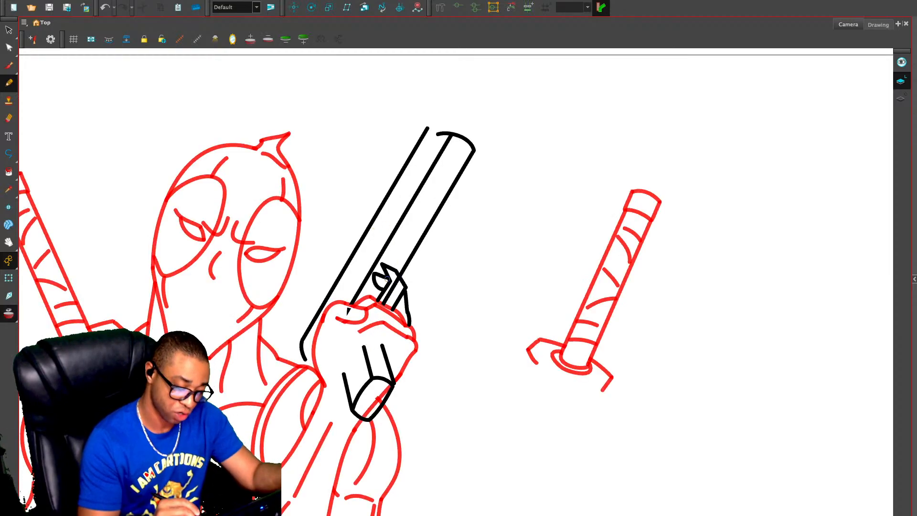
Erase the leftover barrel line stubs above the fist and ink the barrel's rear corner toward the grip
{"action": "key", "text": "alt+e"}
{"action": "key", "text": "alt+s"}
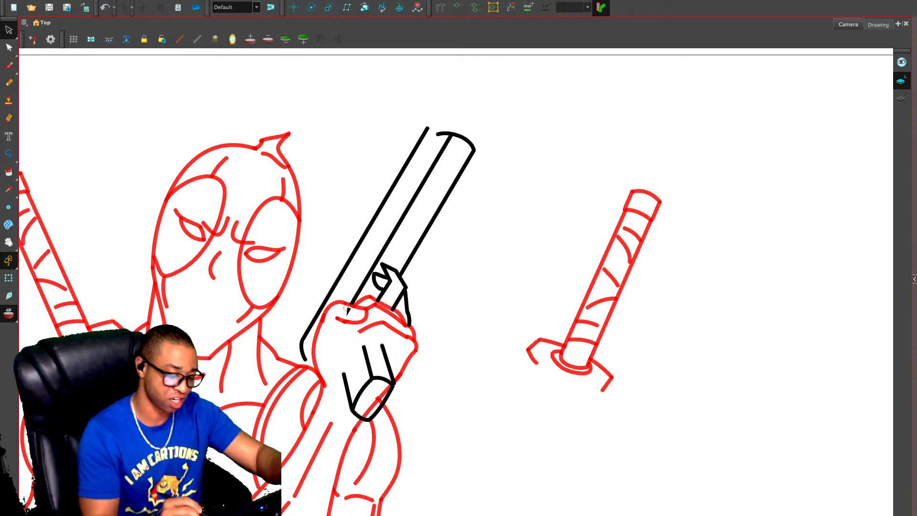
{"action": "key", "text": "alt+e"}
{"action": "key", "text": "alt+x"}
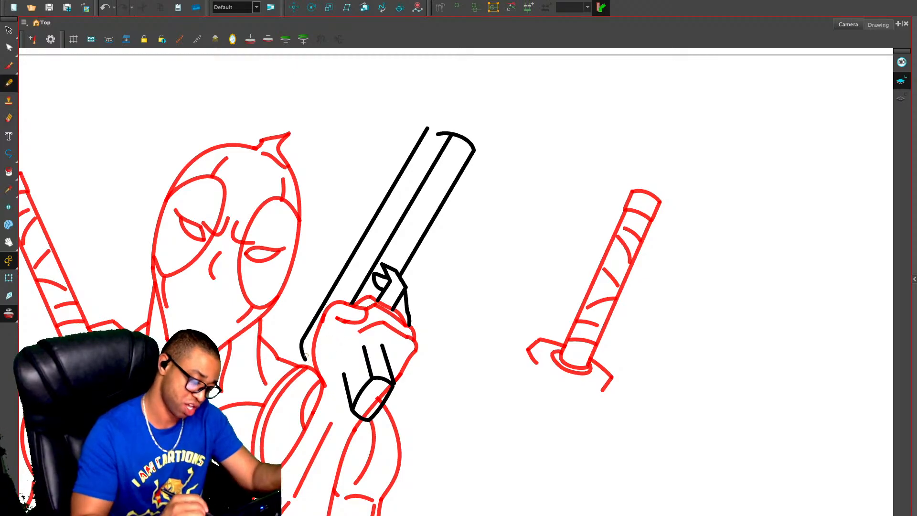
{"action": "mouse_move", "coordinate": [306, 359]}
{"action": "left_mouse_down"}
{"action": "mouse_move", "coordinate": [322, 371]}
{"action": "mouse_move", "coordinate": [344, 366]}
{"action": "left_mouse_up"}
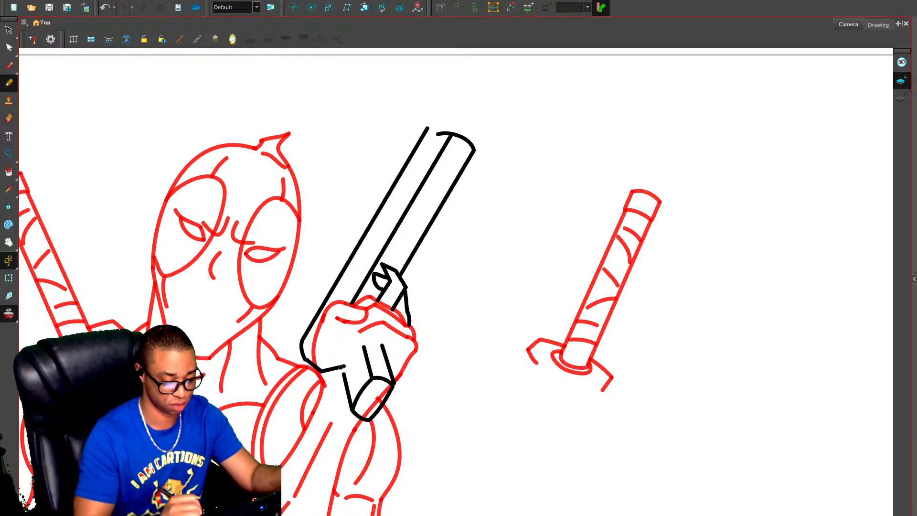
Extend the grip's rear line upward and shift the whole grip to meet the barrel's rear edge
{"action": "key", "text": "alt+s"}
{"action": "left_click", "coordinate": [348, 393]}
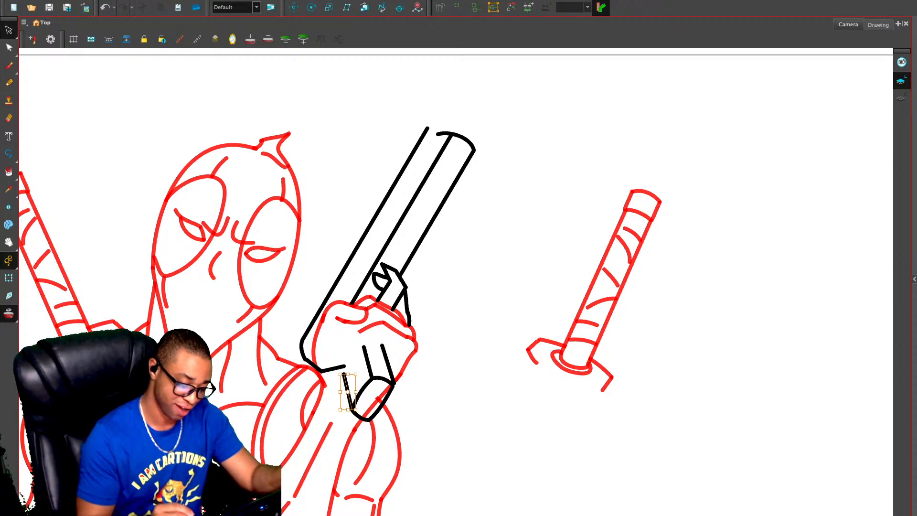
{"action": "mouse_move", "coordinate": [343, 374]}
{"action": "left_mouse_down"}
{"action": "mouse_move", "coordinate": [336, 353]}
{"action": "mouse_move", "coordinate": [346, 381]}
{"action": "left_mouse_up"}
{"action": "left_click", "coordinate": [360, 369]}
{"action": "mouse_move", "coordinate": [401, 355]}
{"action": "left_mouse_down"}
{"action": "mouse_move", "coordinate": [374, 359]}
{"action": "mouse_move", "coordinate": [357, 430]}
{"action": "left_mouse_up"}
{"action": "left_click_drag", "start_coordinate": [371, 379], "coordinate": [366, 382]}
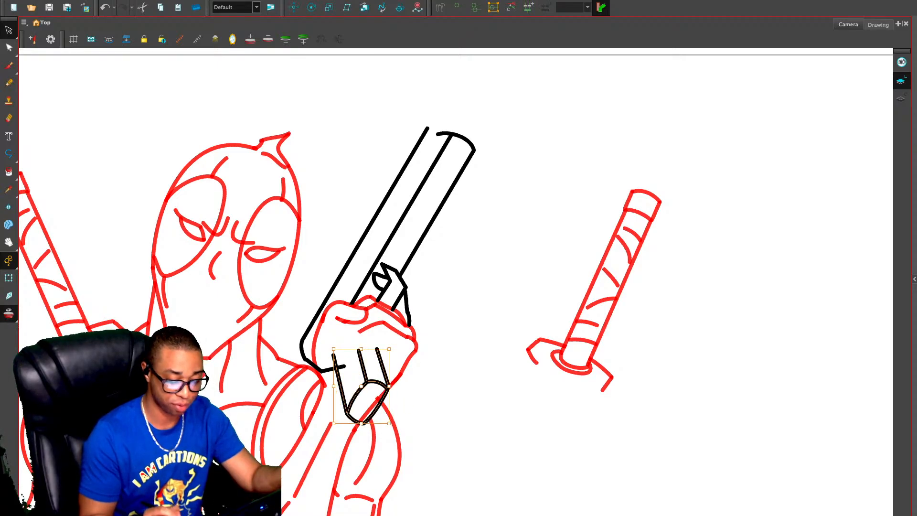
{"action": "mouse_move", "coordinate": [328, 360]}
{"action": "left_mouse_down"}
{"action": "mouse_move", "coordinate": [315, 384]}
{"action": "mouse_move", "coordinate": [344, 365]}
{"action": "left_mouse_up"}
{"action": "key", "text": "Escape"}
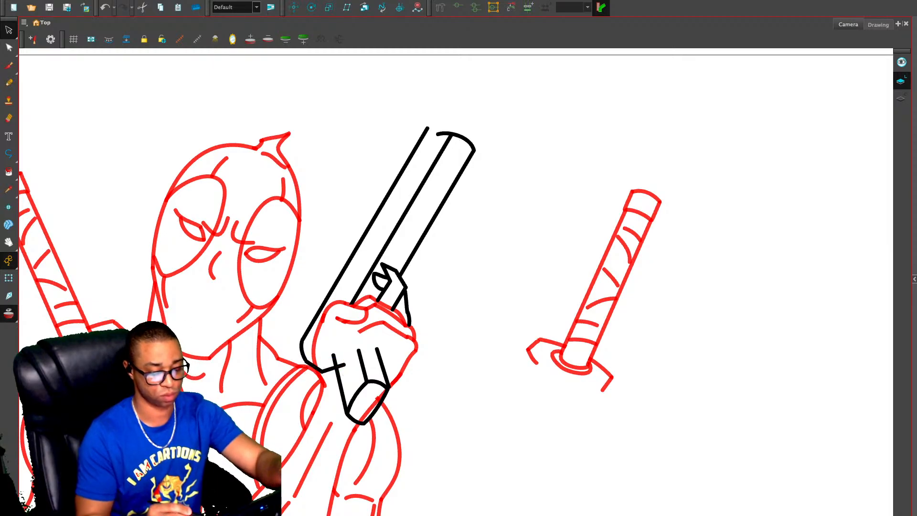
Erase the stub crossing the grip and ink the grip's upper edges to close its two faces
{"action": "key", "text": "alt+e"}
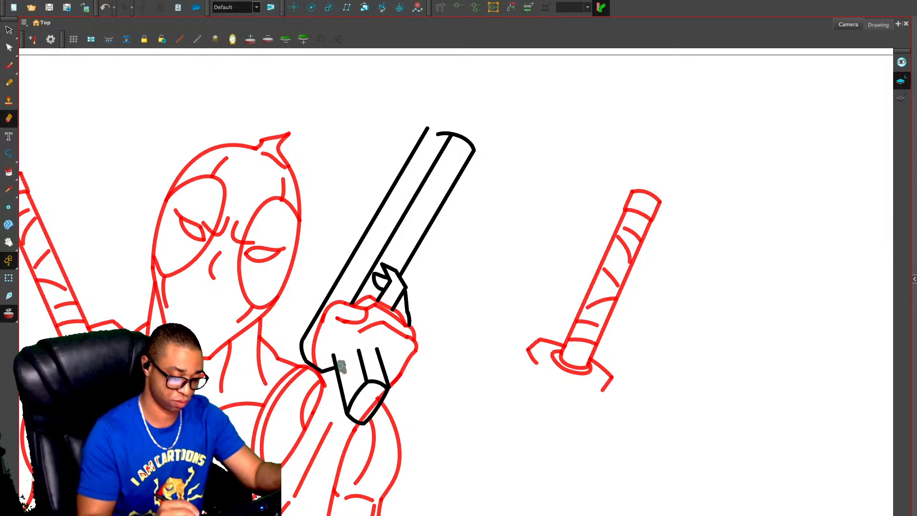
{"action": "key", "text": "alt+slash"}
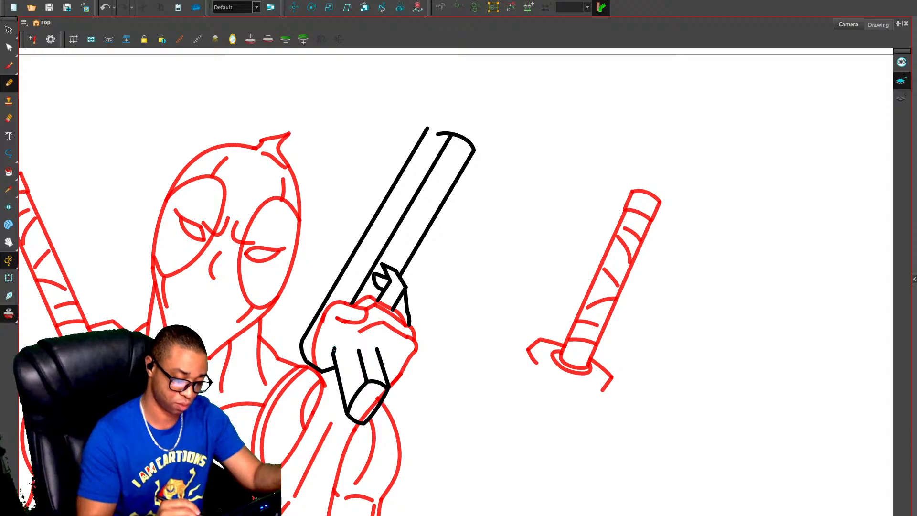
{"action": "mouse_move", "coordinate": [333, 354]}
{"action": "left_mouse_down"}
{"action": "mouse_move", "coordinate": [350, 322]}
{"action": "mouse_move", "coordinate": [362, 353]}
{"action": "left_mouse_up"}
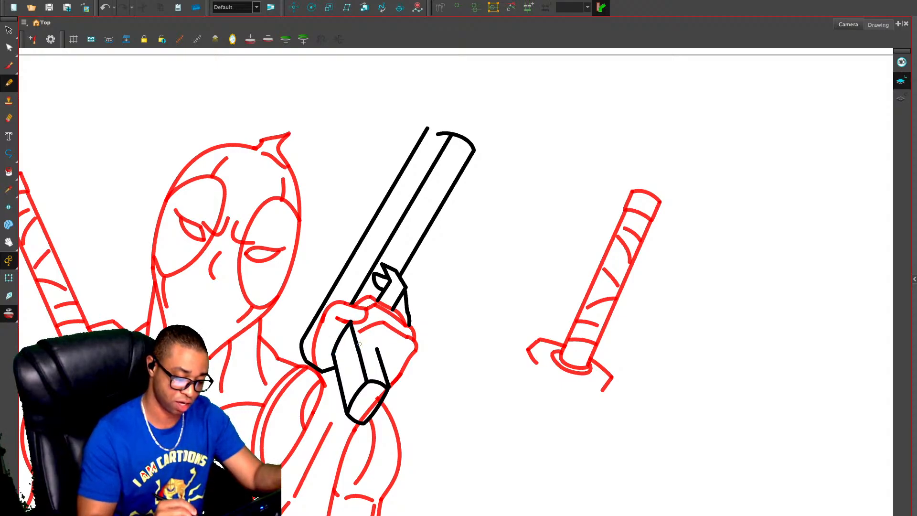
{"action": "mouse_move", "coordinate": [349, 321]}
{"action": "left_mouse_down"}
{"action": "mouse_move", "coordinate": [374, 331]}
{"action": "mouse_move", "coordinate": [377, 344]}
{"action": "left_mouse_up"}
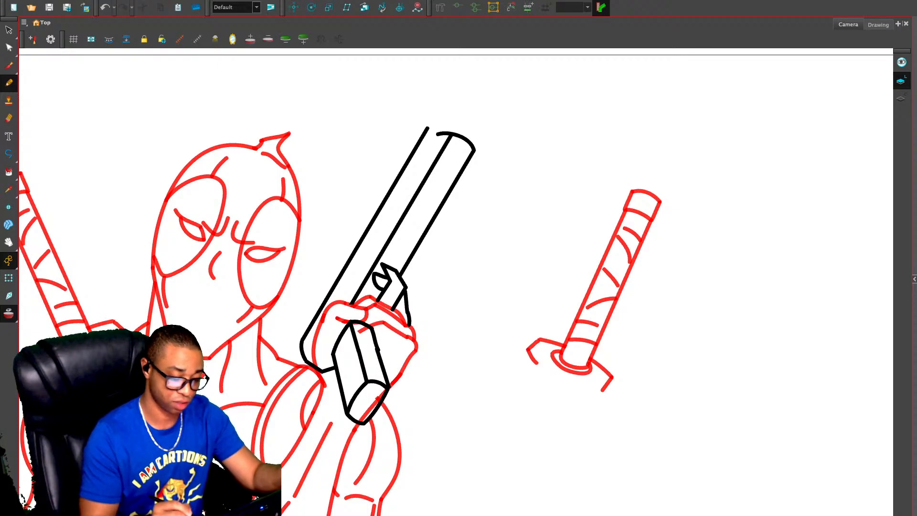
Replace the barrel's curved cap with an angular four-sided muzzle face, extending the far edge line to reach it
{"action": "key", "text": "alt+s"}
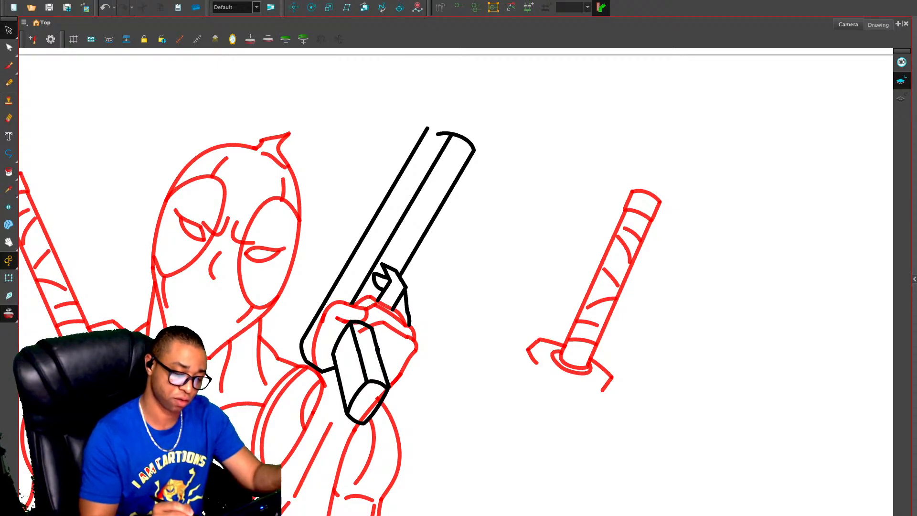
{"action": "left_click", "coordinate": [454, 135]}
{"action": "key", "text": "Delete"}
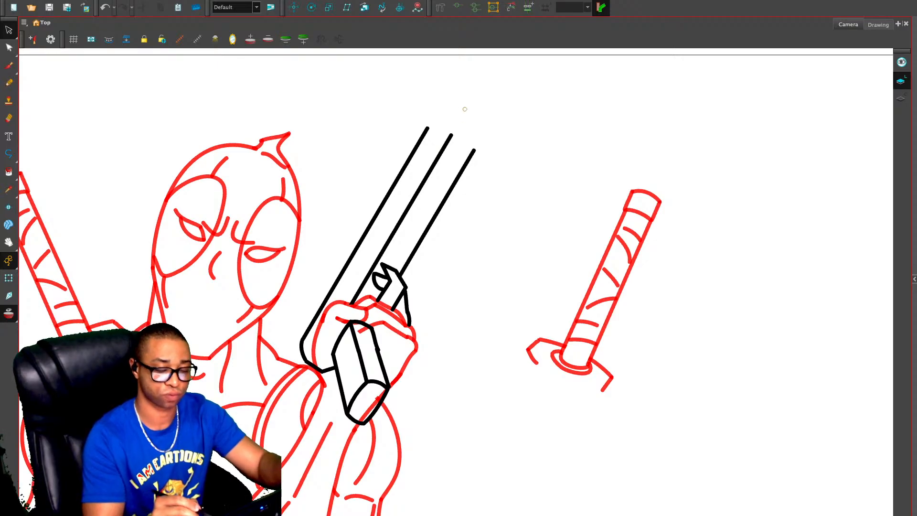
{"action": "key", "text": "alt+/"}
{"action": "key", "text": "alt+s"}
{"action": "left_click", "coordinate": [427, 129]}
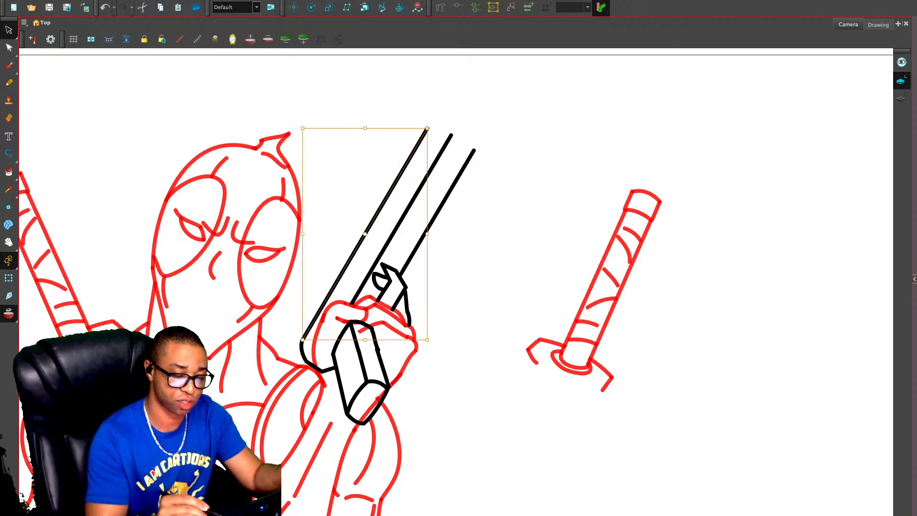
{"action": "key", "text": "alt+/"}
{"action": "mouse_move", "coordinate": [429, 127]}
{"action": "left_mouse_down"}
{"action": "mouse_move", "coordinate": [441, 105]}
{"action": "mouse_move", "coordinate": [457, 105]}
{"action": "mouse_move", "coordinate": [472, 113]}
{"action": "mouse_move", "coordinate": [449, 128]}
{"action": "mouse_move", "coordinate": [477, 145]}
{"action": "left_mouse_up"}
{"action": "key", "text": "alt+/"}
{"action": "left_click_drag", "start_coordinate": [476, 144], "coordinate": [471, 112]}
Extend the barrel's near edge line to meet the corner of the muzzle face
{"action": "key", "text": "alt+s"}
{"action": "left_click", "coordinate": [470, 156]}
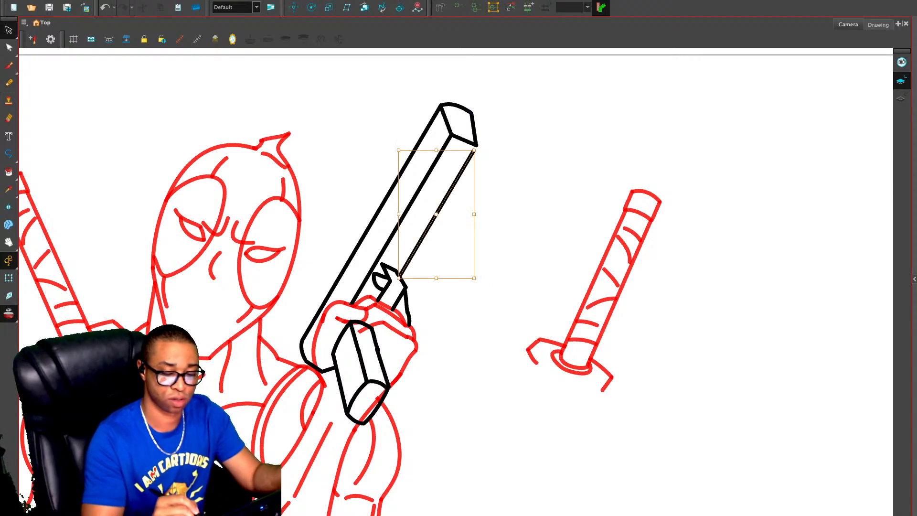
{"action": "left_click_drag", "start_coordinate": [475, 150], "coordinate": [476, 128]}
{"action": "key", "text": "Escape"}
{"action": "left_click", "coordinate": [474, 129]}
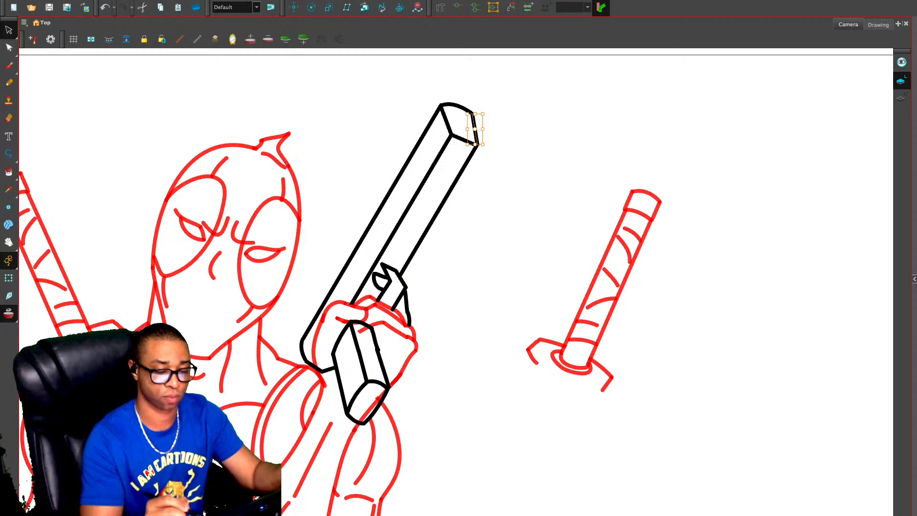
{"action": "key", "text": "Escape"}
Copy the belt buckle's inner circle and paste it into the gun drawing
{"action": "key", "text": "alt+x"}
{"action": "left_click_drag", "start_coordinate": [344, 421], "coordinate": [482, 214]}
{"action": "key", "text": "f"}
{"action": "left_click_drag", "start_coordinate": [382, 361], "coordinate": [387, 218]}
{"action": "key", "text": "alt+s"}
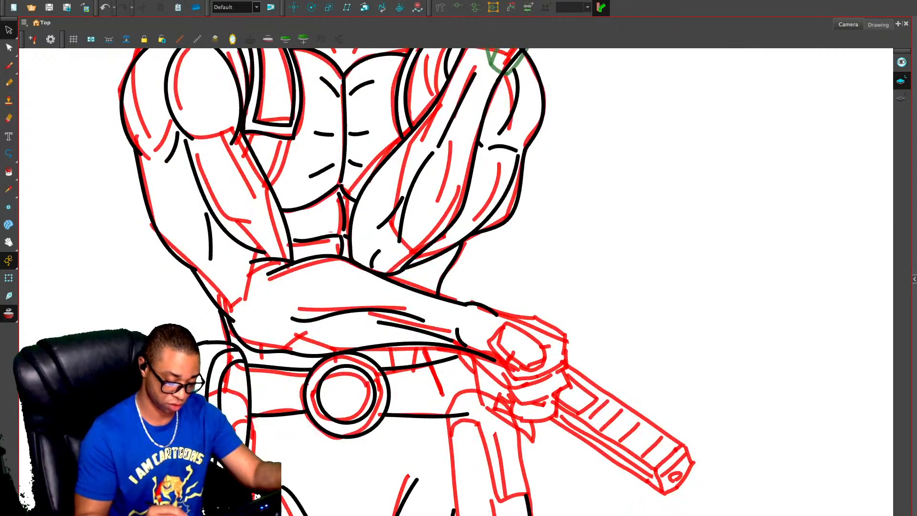
{"action": "left_click", "coordinate": [374, 402]}
{"action": "key", "text": "g"}
{"action": "left_click_drag", "start_coordinate": [483, 105], "coordinate": [373, 455]}
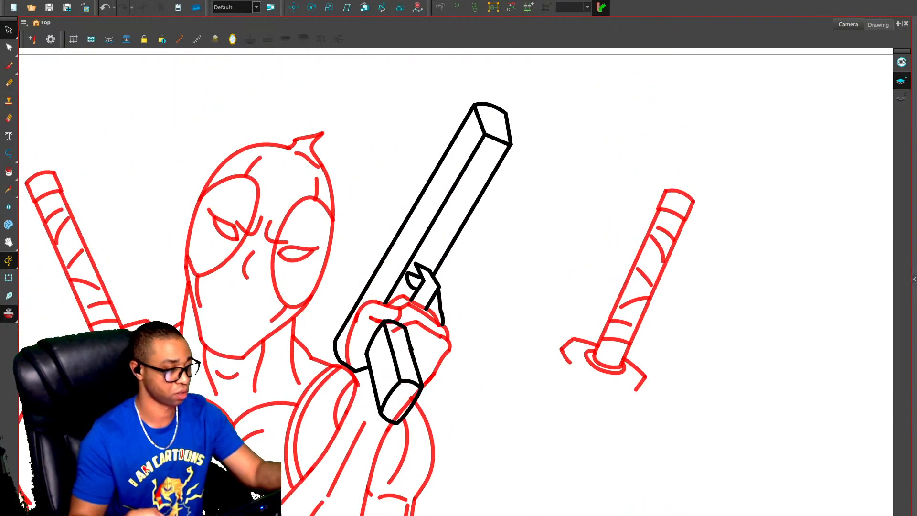
{"action": "scroll", "coordinate": [486, 160], "scroll_direction": "down", "scroll_amount": 3}
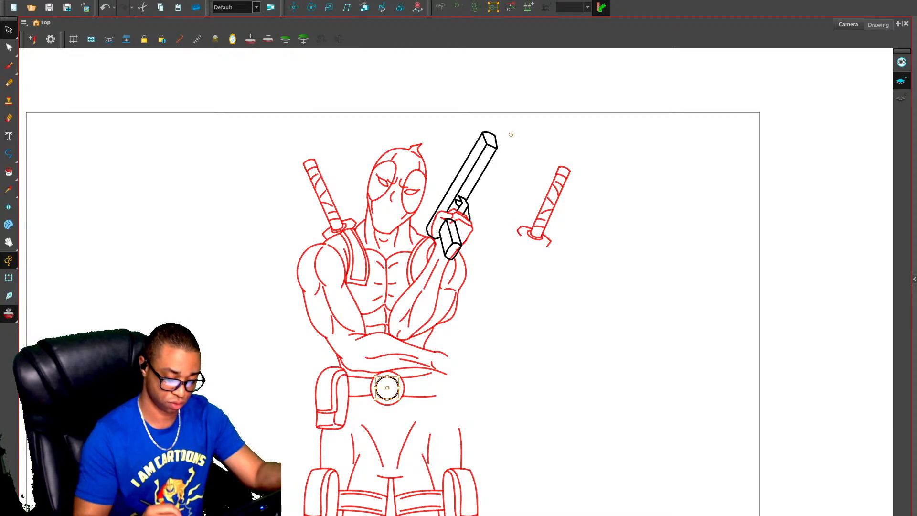
Shrink the pasted circle and place it on the muzzle face as the gun's bore
{"action": "left_click_drag", "start_coordinate": [387, 388], "coordinate": [442, 450]}
{"action": "key", "text": "Escape"}
{"action": "key", "text": "2"}
{"action": "key", "text": "2"}
{"action": "key", "text": "2"}
{"action": "left_click_drag", "start_coordinate": [530, 161], "coordinate": [461, 221]}
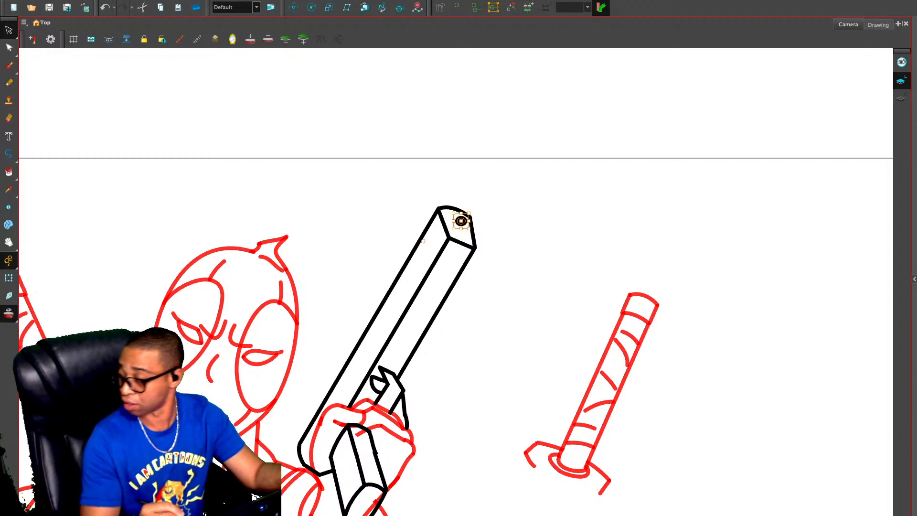
{"action": "key", "text": "Escape"}
Ink a short dividing line across the barrel's side face and long parallel groove lines up toward the muzzle
{"action": "key", "text": "alt+x"}
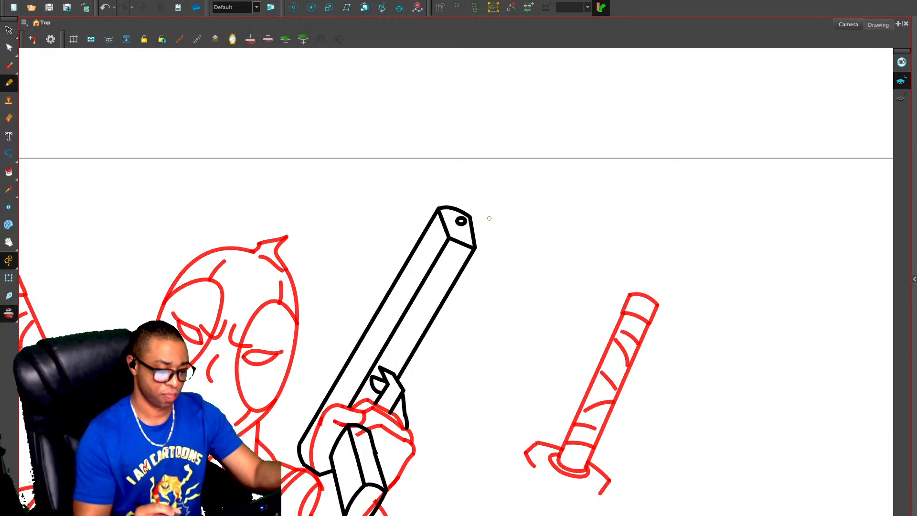
{"action": "scroll", "coordinate": [378, 180], "scroll_direction": "down", "scroll_amount": 3}
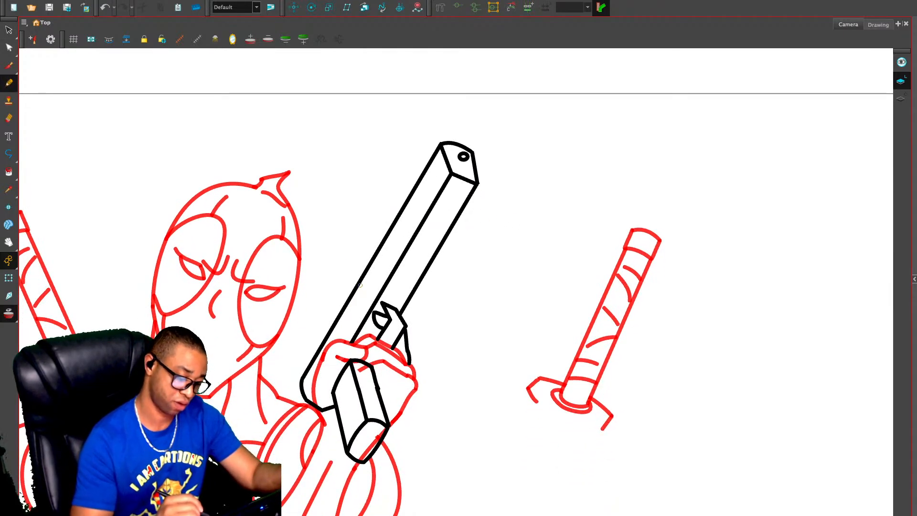
{"action": "mouse_move", "coordinate": [376, 258]}
{"action": "left_mouse_down"}
{"action": "mouse_move", "coordinate": [385, 286]}
{"action": "mouse_move", "coordinate": [383, 255]}
{"action": "mouse_move", "coordinate": [438, 168]}
{"action": "left_mouse_up"}
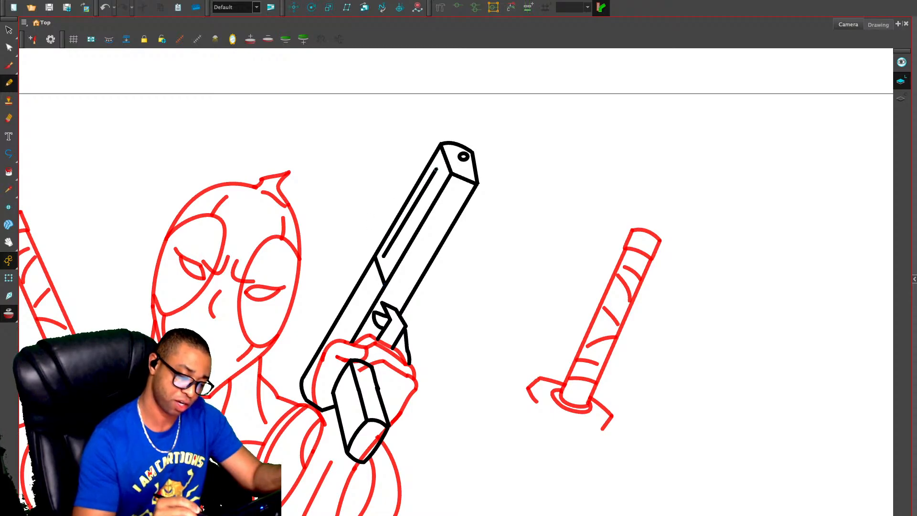
{"action": "left_click_drag", "start_coordinate": [388, 268], "coordinate": [440, 179]}
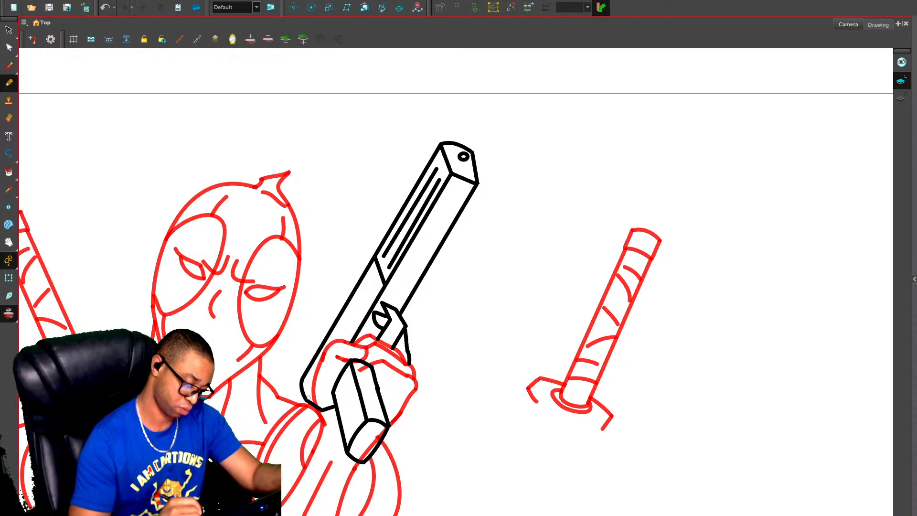
Delete the two strokes that join the barrel's rear end to the grip
{"action": "left_click_drag", "start_coordinate": [308, 398], "coordinate": [325, 393]}
{"action": "key", "text": "ctrl+z"}
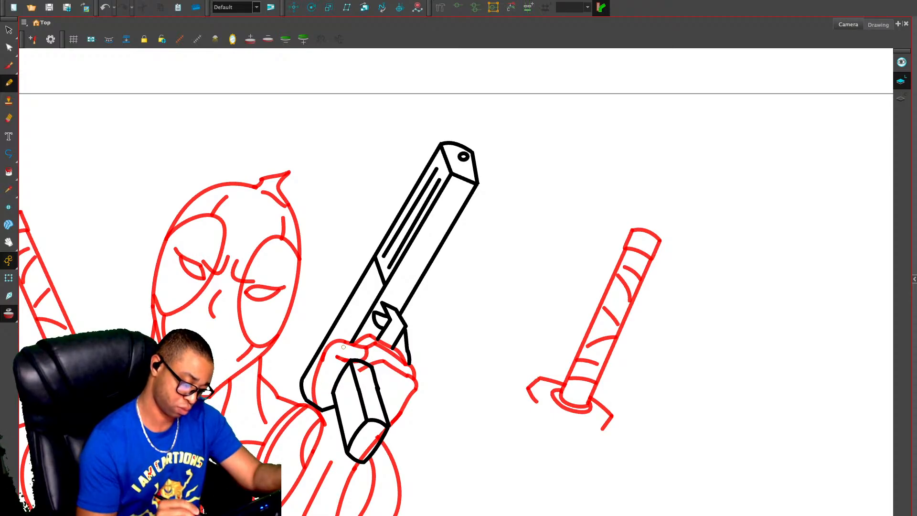
{"action": "key", "text": "alt+s"}
{"action": "left_click", "coordinate": [329, 408]}
{"action": "key", "text": "Delete"}
{"action": "left_click", "coordinate": [314, 405]}
{"action": "key", "text": "Delete"}
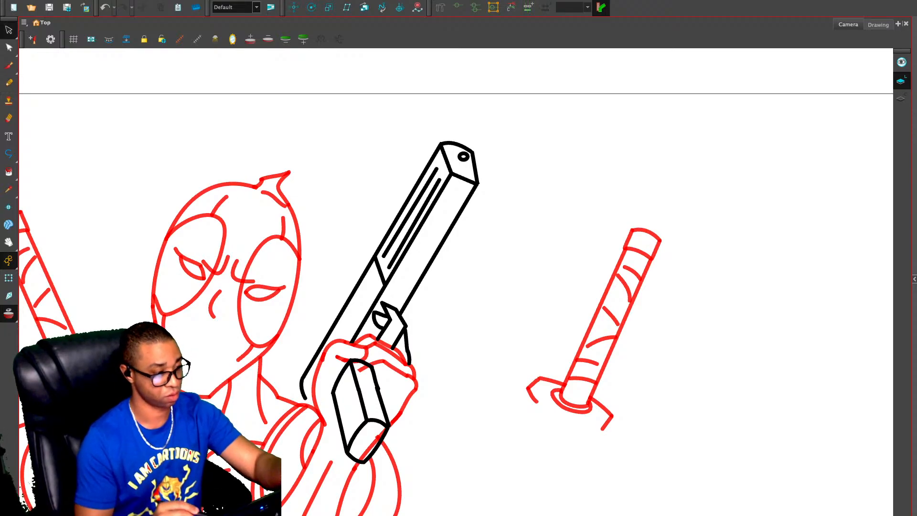
Ink a rounded rear end from the barrel to the grip and extend the barrel's middle line down to it
{"action": "key", "text": "alt+slash"}
{"action": "mouse_move", "coordinate": [304, 397]}
{"action": "left_mouse_down"}
{"action": "mouse_move", "coordinate": [319, 412]}
{"action": "mouse_move", "coordinate": [334, 411]}
{"action": "left_mouse_up"}
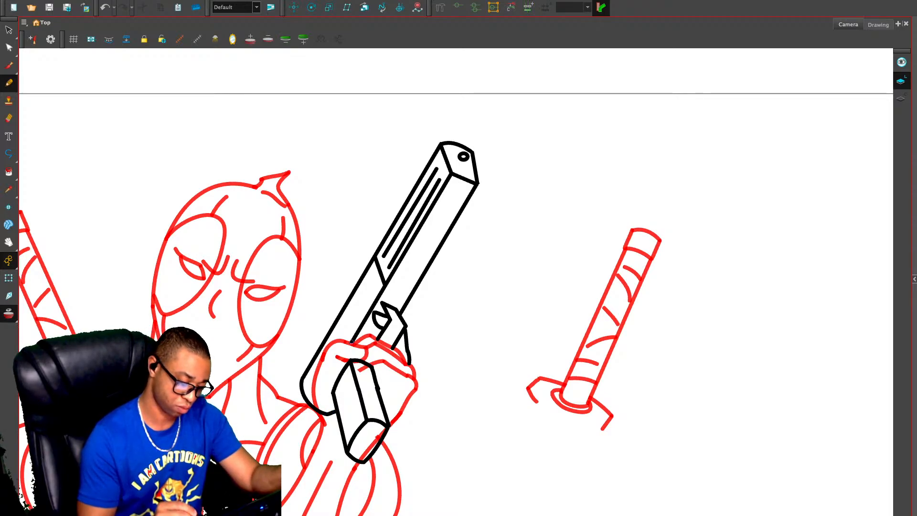
{"action": "left_click_drag", "start_coordinate": [352, 341], "coordinate": [315, 408]}
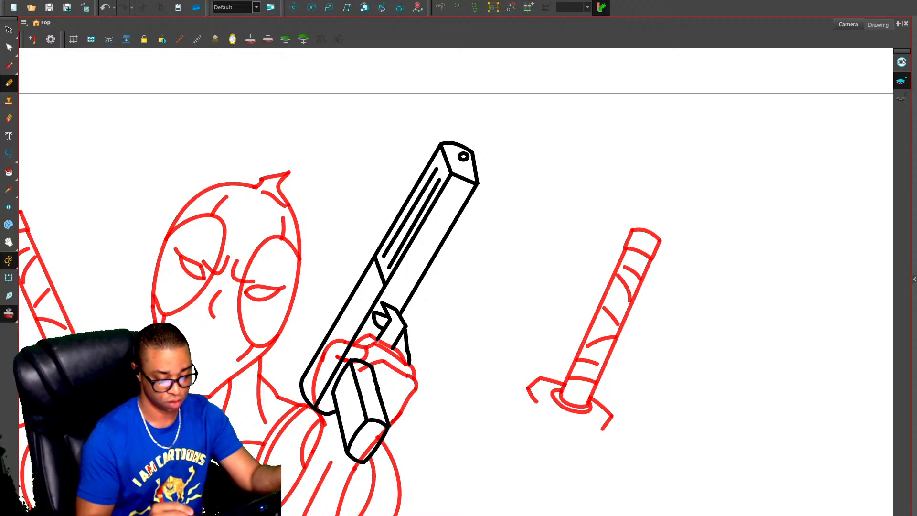
Delete the curved stroke linking the barrel's rear end to the grip, clean up the leftover, and ink a short straight edge instead
{"action": "key", "text": "alt+s"}
{"action": "left_click", "coordinate": [331, 412]}
{"action": "key", "text": "Delete"}
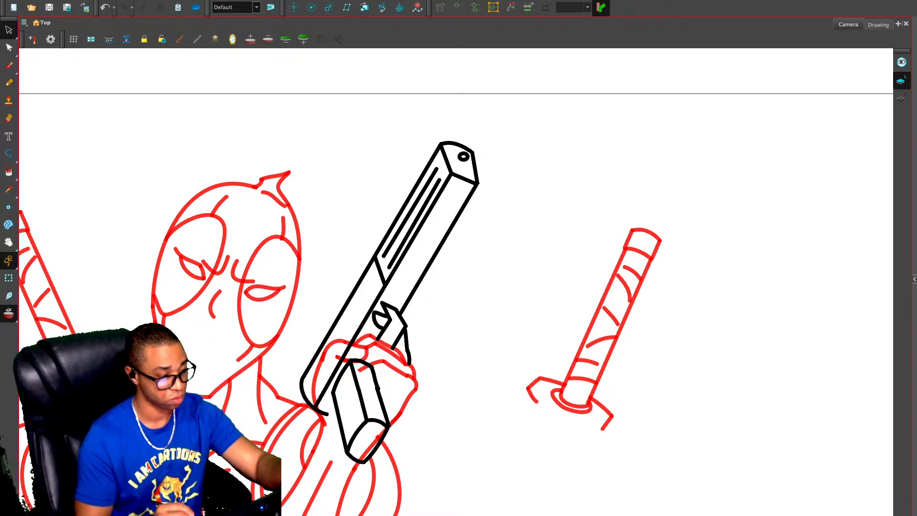
{"action": "key", "text": "alt+/"}
{"action": "key", "text": "alt+e"}
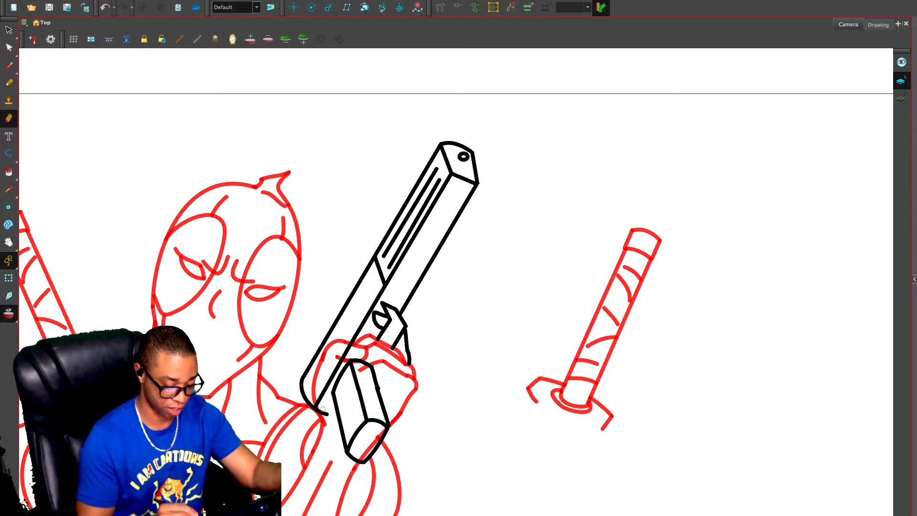
{"action": "key", "text": "alt+/"}
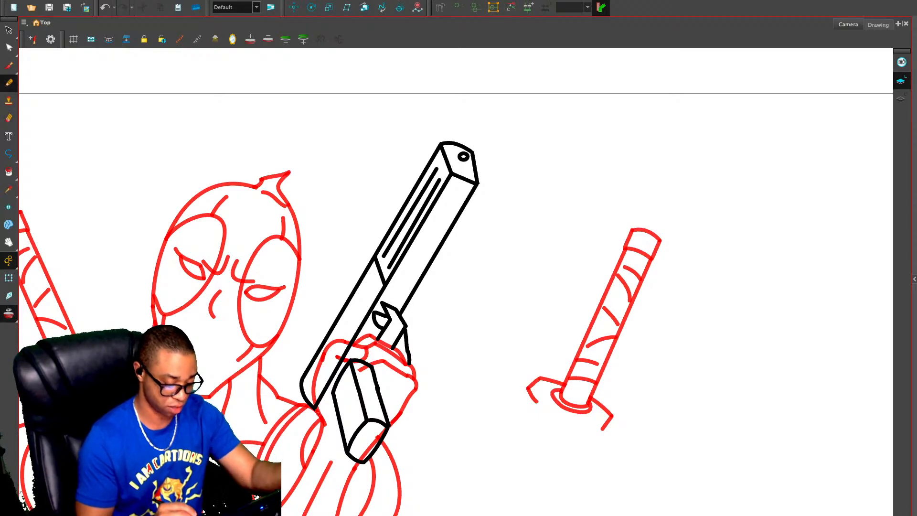
{"action": "left_click_drag", "start_coordinate": [314, 409], "coordinate": [342, 421]}
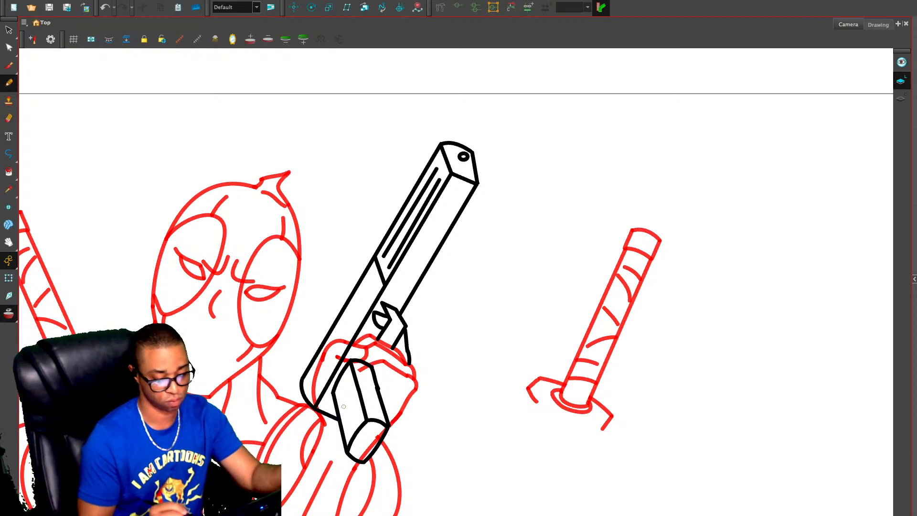
Move the whole grip out of the fist to the empty area beside the sword handle
{"action": "key", "text": "alt+s"}
{"action": "mouse_move", "coordinate": [342, 373]}
{"action": "left_mouse_down"}
{"action": "mouse_move", "coordinate": [334, 414]}
{"action": "mouse_move", "coordinate": [345, 457]}
{"action": "mouse_move", "coordinate": [391, 383]}
{"action": "mouse_move", "coordinate": [363, 359]}
{"action": "left_mouse_up"}
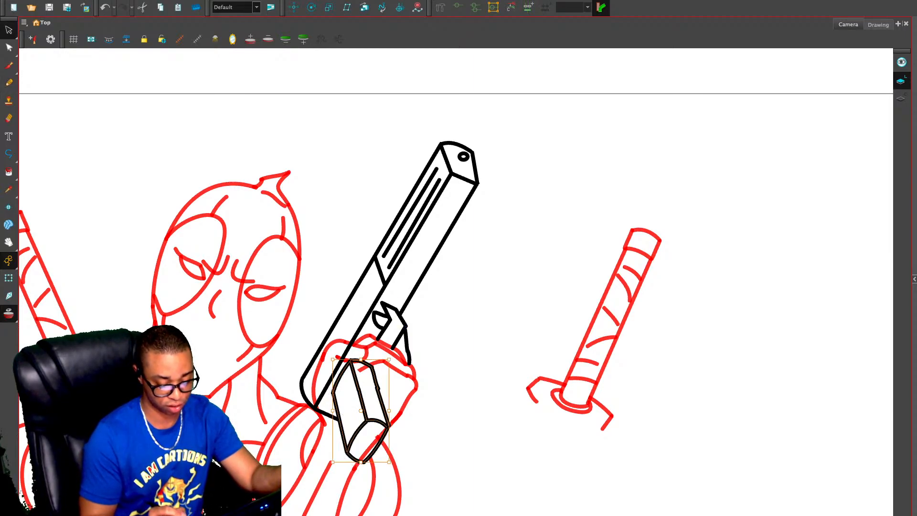
{"action": "left_click_drag", "start_coordinate": [392, 464], "coordinate": [396, 462]}
{"action": "left_click_drag", "start_coordinate": [367, 416], "coordinate": [653, 405]}
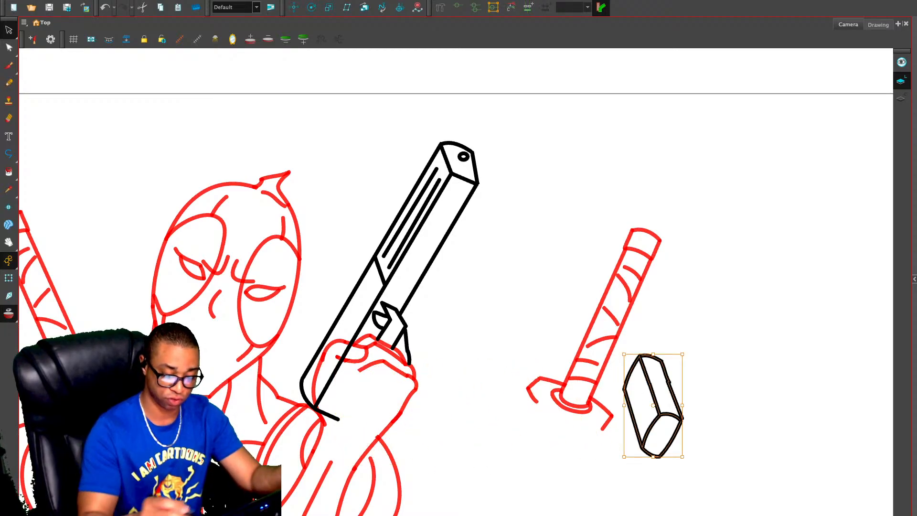
Tilt and shift the barrel slightly toward the head, and erase its middle line where it crosses the fist
{"action": "mouse_move", "coordinate": [538, 150]}
{"action": "left_mouse_down"}
{"action": "mouse_move", "coordinate": [265, 382]}
{"action": "mouse_move", "coordinate": [469, 303]}
{"action": "mouse_move", "coordinate": [388, 406]}
{"action": "mouse_move", "coordinate": [356, 338]}
{"action": "mouse_move", "coordinate": [413, 291]}
{"action": "mouse_move", "coordinate": [479, 180]}
{"action": "left_mouse_up"}
{"action": "left_click_drag", "start_coordinate": [420, 225], "coordinate": [407, 224]}
{"action": "left_click_drag", "start_coordinate": [468, 137], "coordinate": [471, 140]}
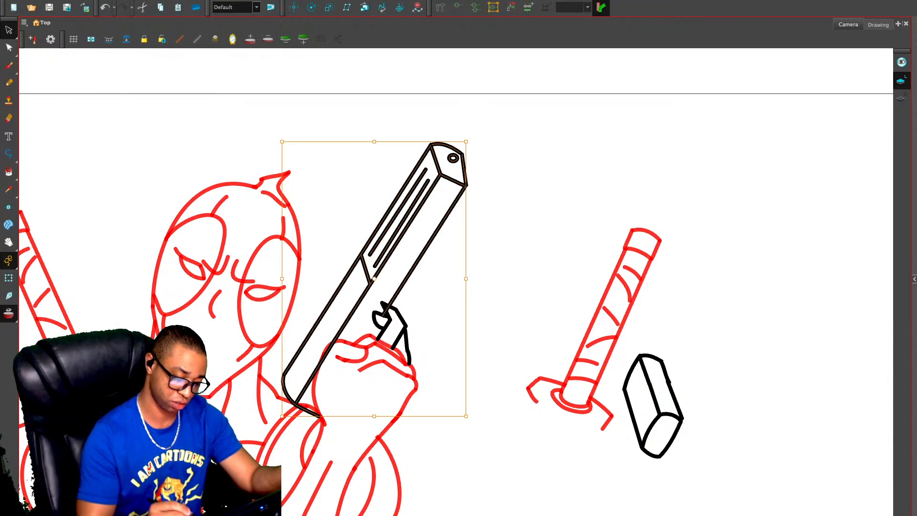
{"action": "left_click_drag", "start_coordinate": [409, 224], "coordinate": [411, 226]}
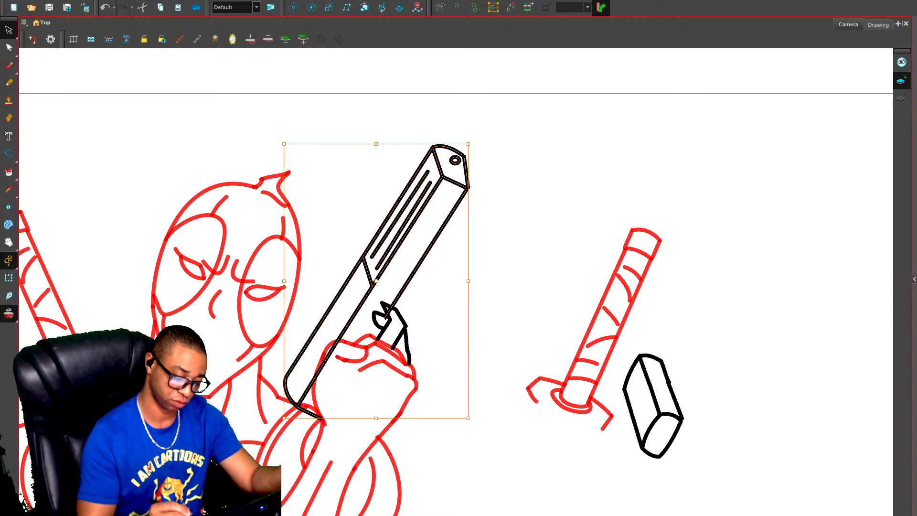
{"action": "key", "text": "Escape"}
{"action": "key", "text": "alt+e"}
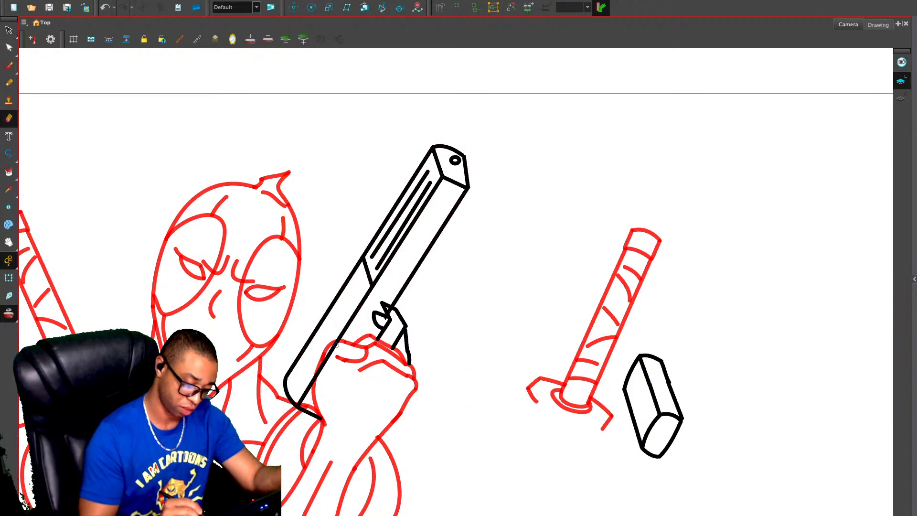
{"action": "mouse_move", "coordinate": [336, 346]}
{"action": "left_mouse_down"}
{"action": "mouse_move", "coordinate": [323, 364]}
{"action": "mouse_move", "coordinate": [334, 349]}
{"action": "left_mouse_up"}
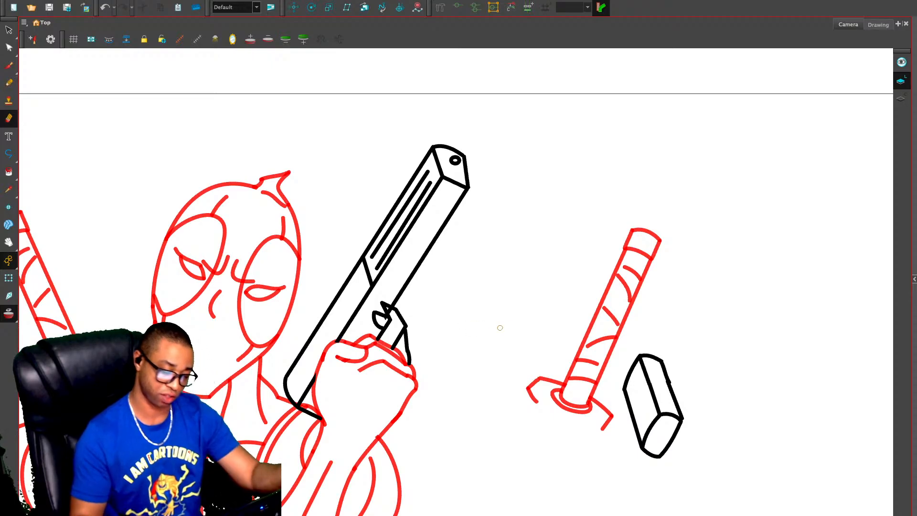
Remove the bumpy upper segment of the grip's outer edge and extend the remaining stroke into one straight edge
{"action": "key", "text": "alt+s"}
{"action": "mouse_move", "coordinate": [652, 319]}
{"action": "left_mouse_down"}
{"action": "mouse_move", "coordinate": [603, 356]}
{"action": "mouse_move", "coordinate": [621, 334]}
{"action": "left_mouse_up"}
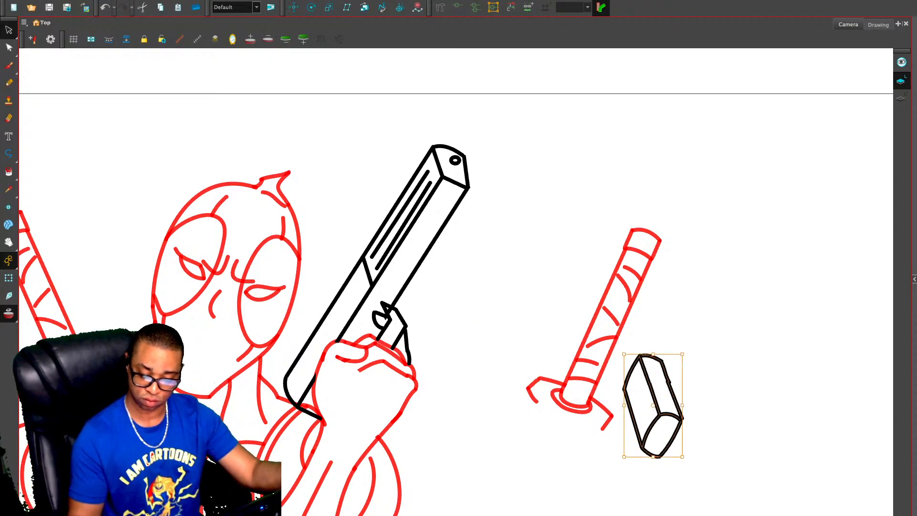
{"action": "key", "text": "Escape"}
{"action": "left_click", "coordinate": [666, 371]}
{"action": "key", "text": "Delete"}
{"action": "left_click_drag", "start_coordinate": [668, 381], "coordinate": [683, 419]}
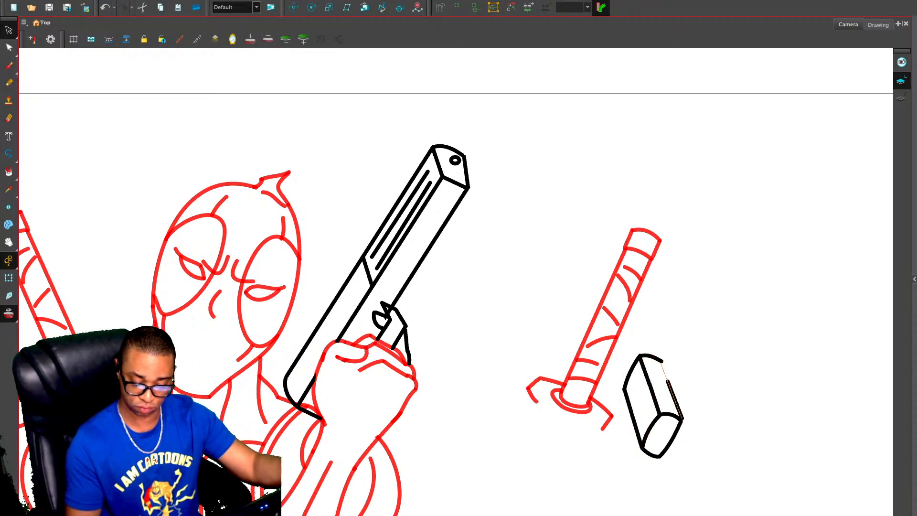
{"action": "left_click_drag", "start_coordinate": [663, 362], "coordinate": [662, 361]}
{"action": "left_click_drag", "start_coordinate": [679, 328], "coordinate": [697, 357]}
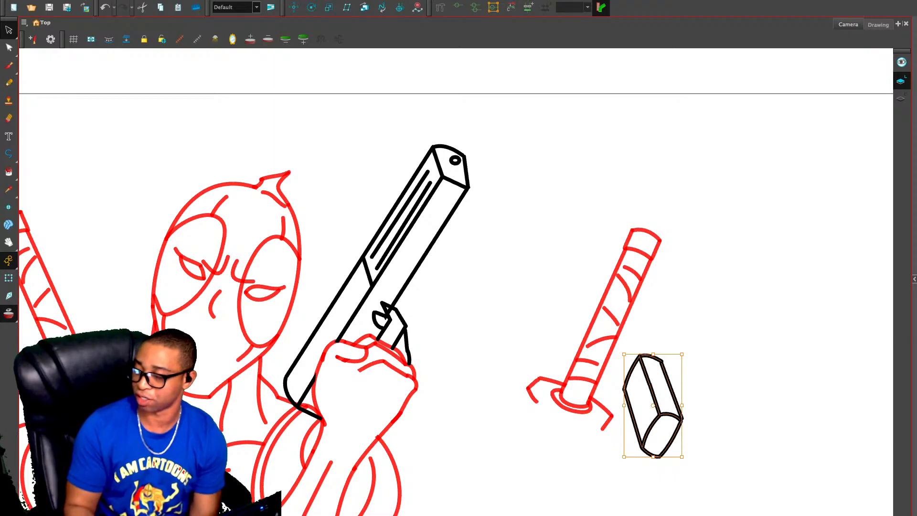
Move the grip back beneath the barrel over the fist and ink a small notch near its upper outer corner
{"action": "mouse_move", "coordinate": [651, 388]}
{"action": "left_mouse_down"}
{"action": "mouse_move", "coordinate": [349, 410]}
{"action": "mouse_move", "coordinate": [366, 403]}
{"action": "mouse_move", "coordinate": [371, 426]}
{"action": "left_mouse_up"}
{"action": "key", "text": "Escape"}
{"action": "key", "text": "alt+x"}
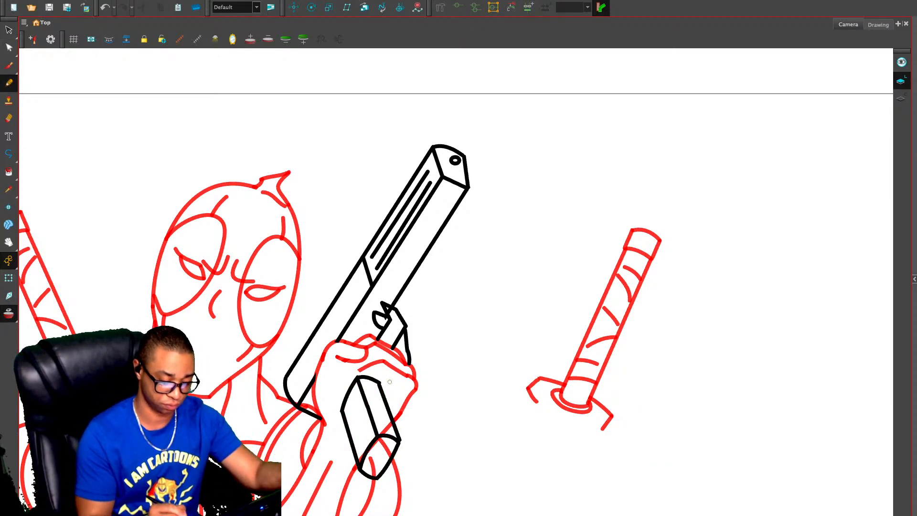
{"action": "left_click_drag", "start_coordinate": [388, 388], "coordinate": [385, 402]}
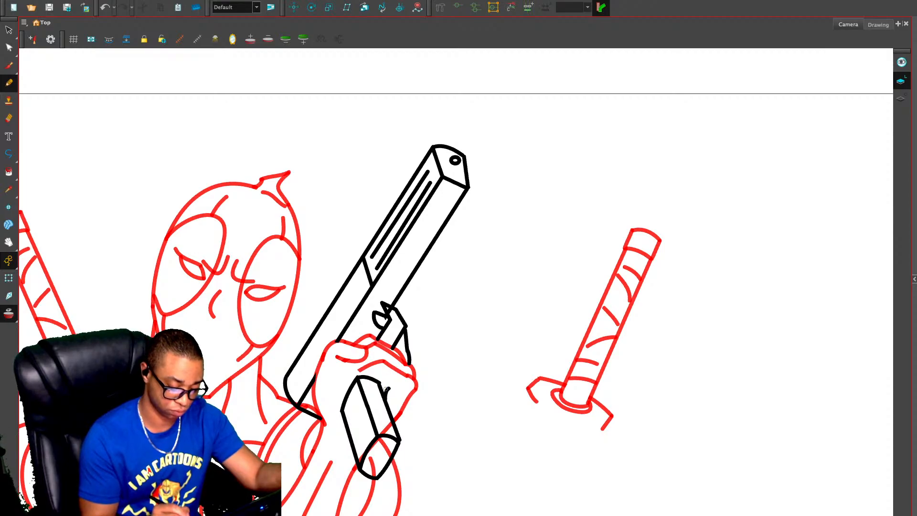
{"action": "key", "text": "ctrl+z"}
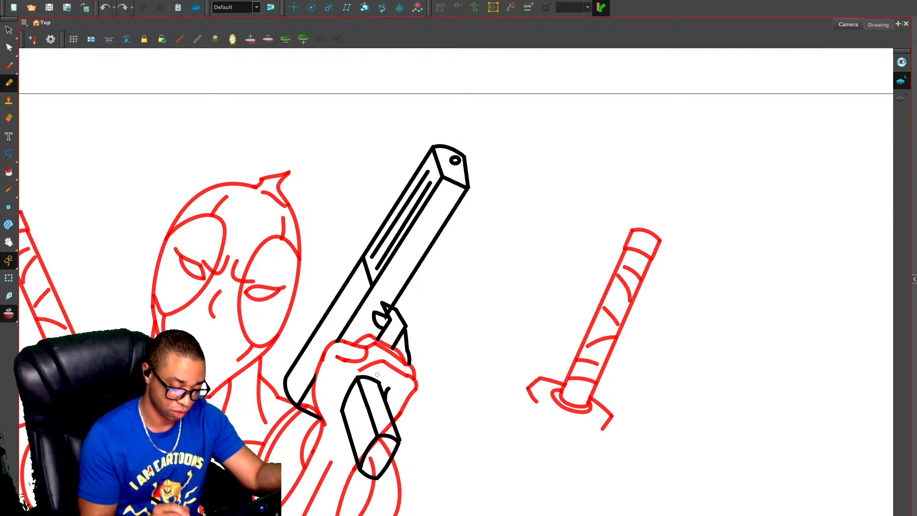
{"action": "left_click_drag", "start_coordinate": [387, 390], "coordinate": [379, 379]}
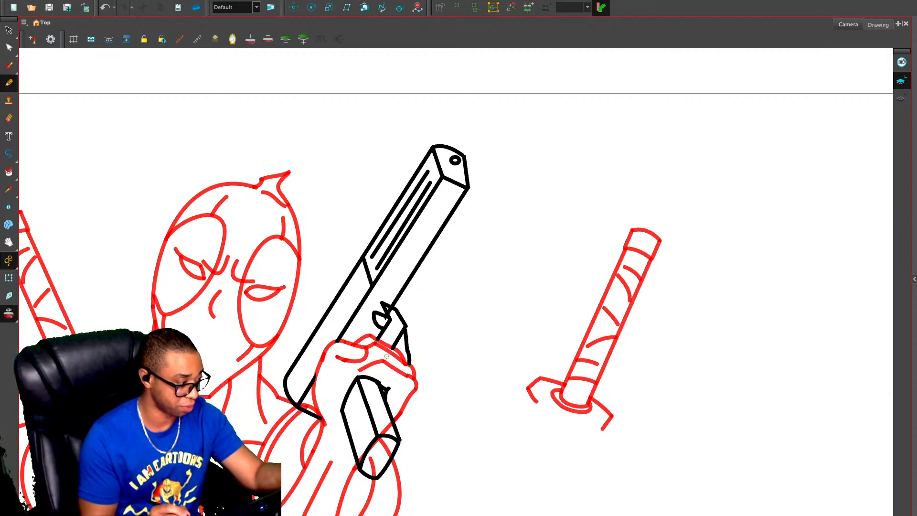
Switch to the character drawing and delete the old clenched fist
{"action": "key", "text": "alt+s"}
{"action": "key", "text": "alt+o"}
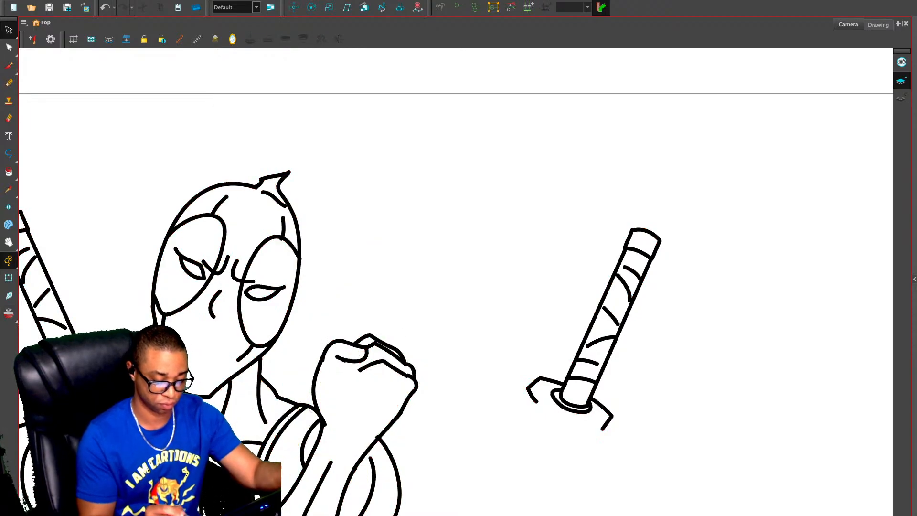
{"action": "mouse_move", "coordinate": [409, 337]}
{"action": "left_mouse_down"}
{"action": "mouse_move", "coordinate": [325, 349]}
{"action": "mouse_move", "coordinate": [416, 336]}
{"action": "left_mouse_up"}
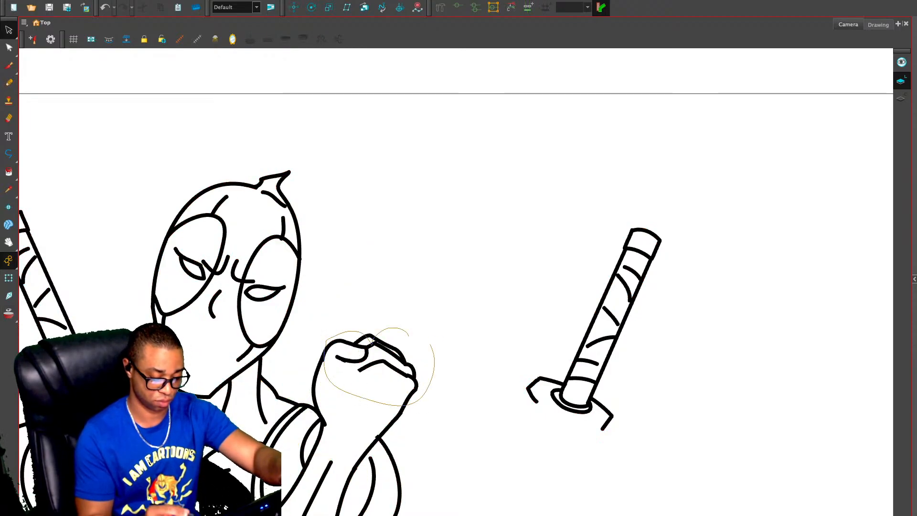
{"action": "key", "text": "Delete"}
Show only the gun drawing as onion skin and ink a rounded thumb just above the grip, undoing the trial hand strokes
{"action": "key", "text": "alt+o"}
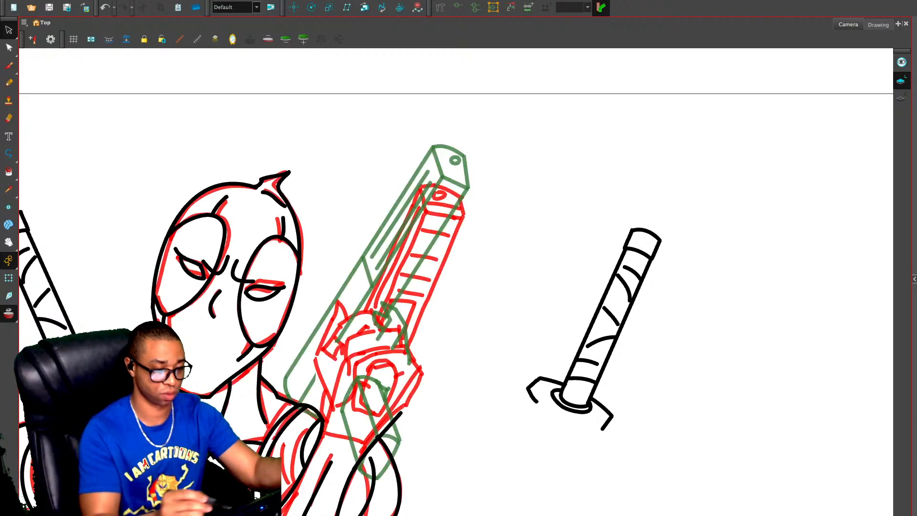
{"action": "left_click", "coordinate": [268, 39]}
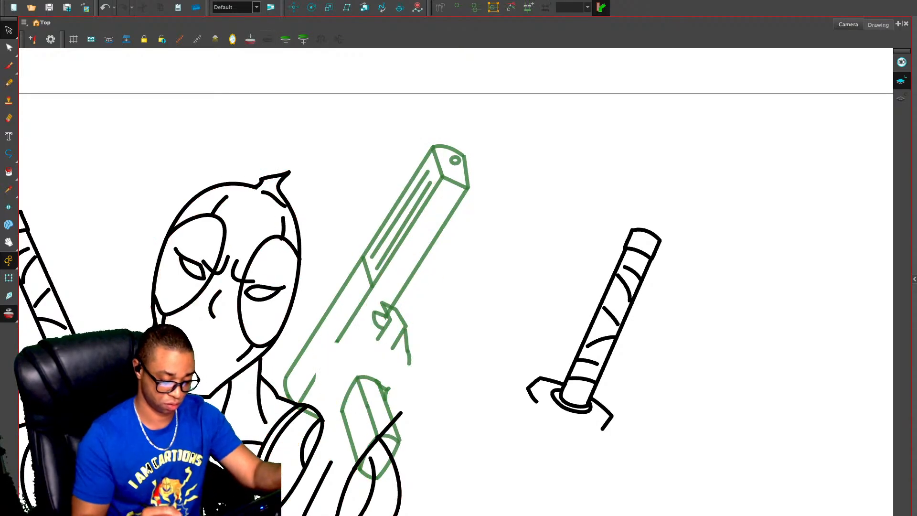
{"action": "key", "text": "alt+x"}
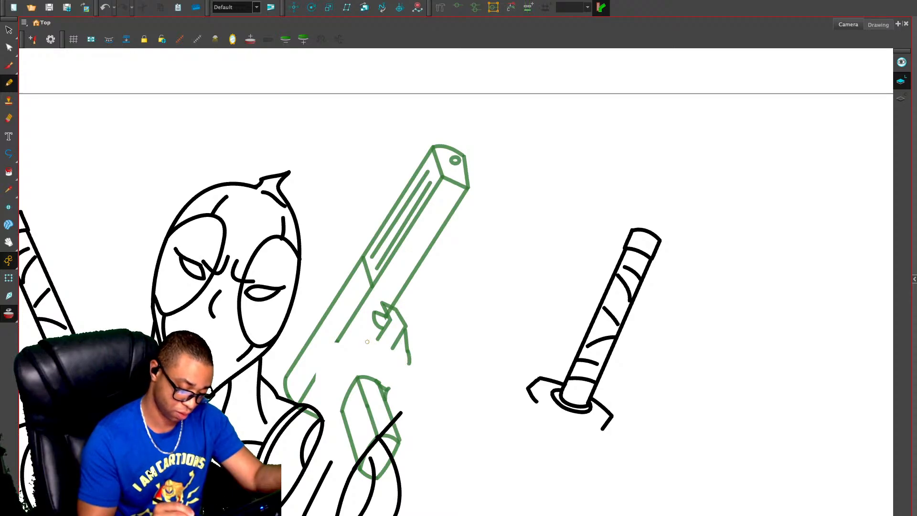
{"action": "mouse_move", "coordinate": [365, 339]}
{"action": "left_mouse_down"}
{"action": "mouse_move", "coordinate": [377, 357]}
{"action": "mouse_move", "coordinate": [366, 341]}
{"action": "mouse_move", "coordinate": [349, 352]}
{"action": "mouse_move", "coordinate": [358, 365]}
{"action": "mouse_move", "coordinate": [380, 362]}
{"action": "mouse_move", "coordinate": [366, 370]}
{"action": "mouse_move", "coordinate": [349, 347]}
{"action": "mouse_move", "coordinate": [334, 369]}
{"action": "mouse_move", "coordinate": [326, 407]}
{"action": "mouse_move", "coordinate": [337, 430]}
{"action": "left_mouse_up"}
{"action": "left_click_drag", "start_coordinate": [365, 377], "coordinate": [347, 422]}
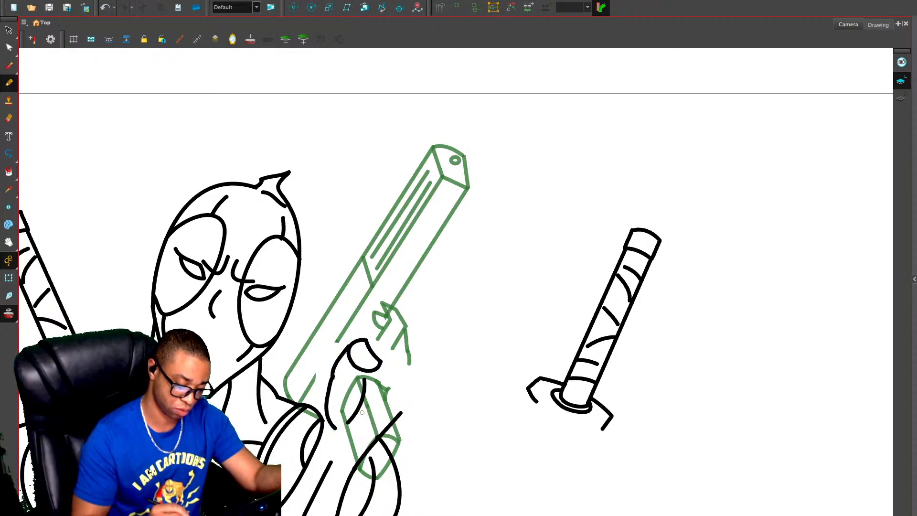
{"action": "key", "text": "ctrl+z"}
{"action": "key", "text": "ctrl+z"}
{"action": "key", "text": "ctrl+z"}
{"action": "key", "text": "ctrl+z"}
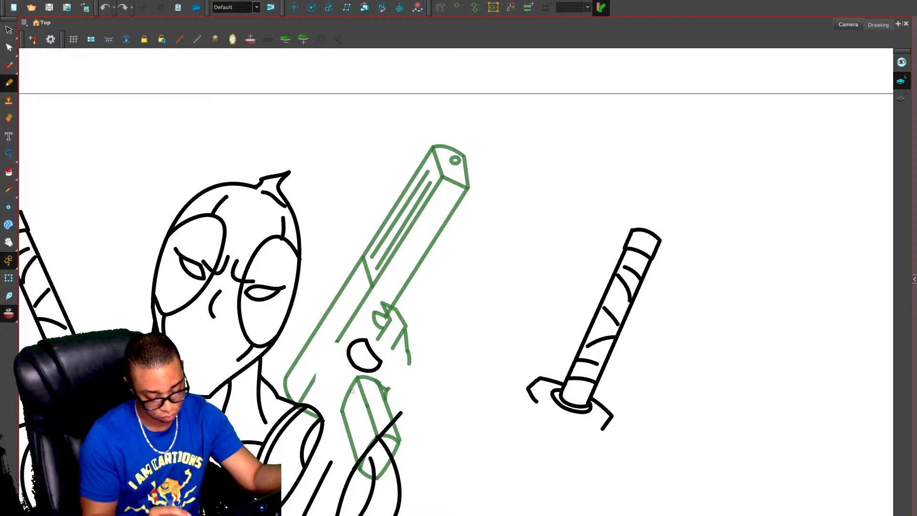
Ink the curled fingers wrapping around the gun's grip, with rounded fingertips along its outer edge
{"action": "mouse_move", "coordinate": [344, 408]}
{"action": "left_mouse_down"}
{"action": "mouse_move", "coordinate": [355, 379]}
{"action": "mouse_move", "coordinate": [393, 379]}
{"action": "left_mouse_up"}
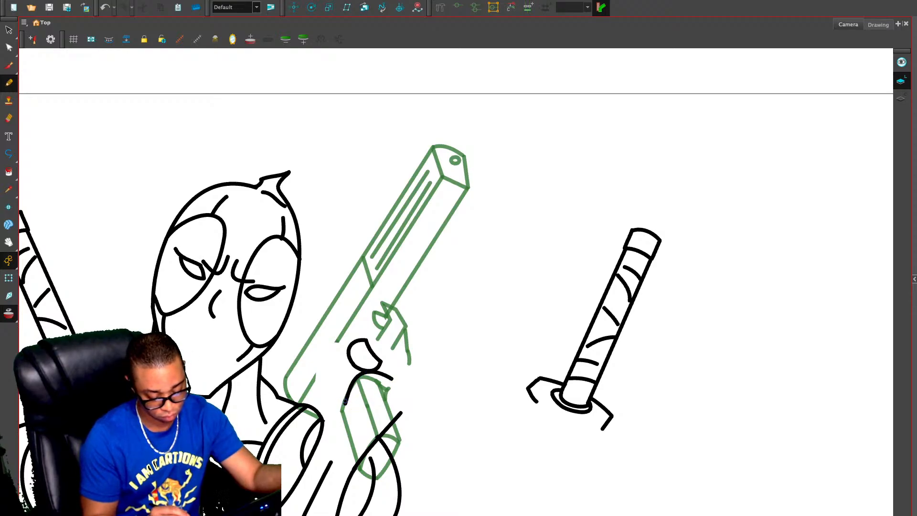
{"action": "mouse_move", "coordinate": [345, 403]}
{"action": "left_mouse_down"}
{"action": "mouse_move", "coordinate": [354, 413]}
{"action": "mouse_move", "coordinate": [389, 388]}
{"action": "mouse_move", "coordinate": [396, 394]}
{"action": "left_mouse_up"}
{"action": "mouse_move", "coordinate": [352, 414]}
{"action": "left_mouse_down"}
{"action": "mouse_move", "coordinate": [359, 426]}
{"action": "mouse_move", "coordinate": [392, 407]}
{"action": "mouse_move", "coordinate": [359, 434]}
{"action": "mouse_move", "coordinate": [394, 421]}
{"action": "mouse_move", "coordinate": [371, 440]}
{"action": "mouse_move", "coordinate": [393, 431]}
{"action": "left_mouse_up"}
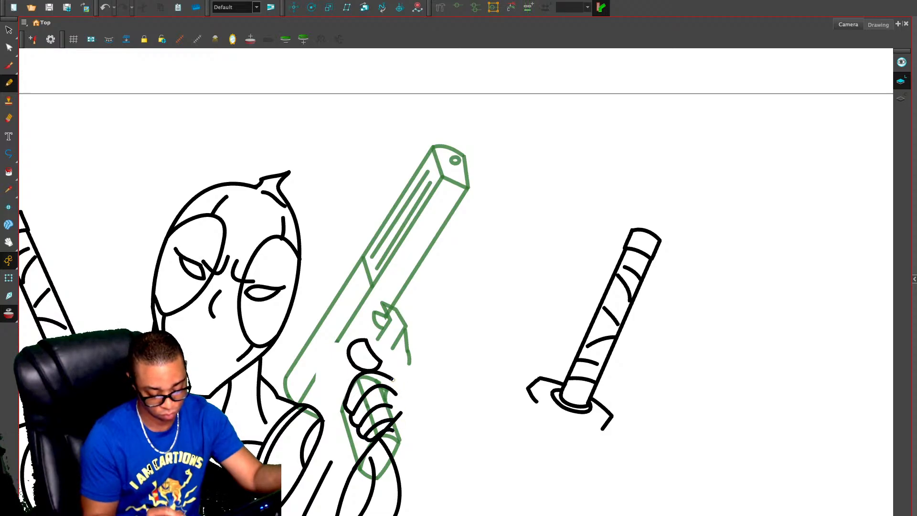
{"action": "left_click_drag", "start_coordinate": [391, 377], "coordinate": [397, 432]}
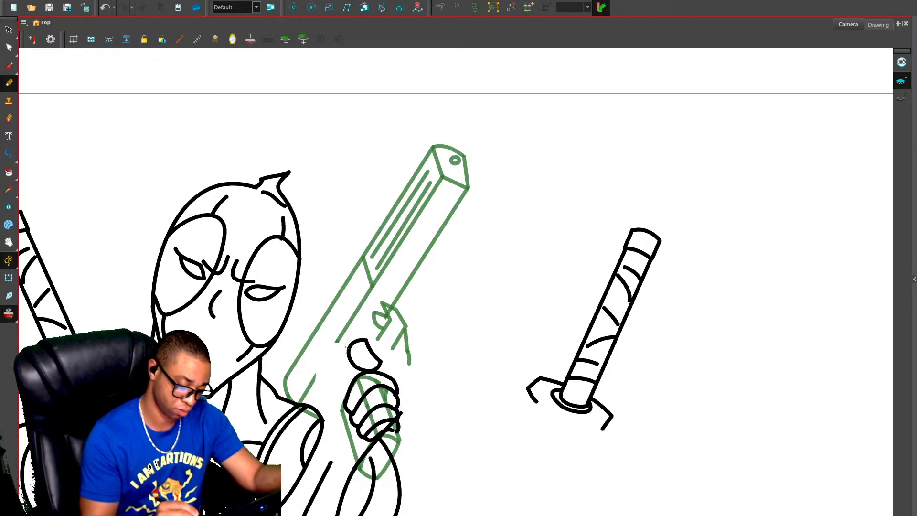
Ink the hand's outer contour from the thumb down to the wrist, undoing the stray stroke
{"action": "left_click_drag", "start_coordinate": [344, 350], "coordinate": [330, 382]}
{"action": "mouse_move", "coordinate": [359, 370]}
{"action": "left_mouse_down"}
{"action": "mouse_move", "coordinate": [325, 389]}
{"action": "mouse_move", "coordinate": [323, 421]}
{"action": "mouse_move", "coordinate": [356, 455]}
{"action": "mouse_move", "coordinate": [335, 440]}
{"action": "mouse_move", "coordinate": [357, 469]}
{"action": "left_mouse_up"}
{"action": "key", "text": "ctrl+z"}
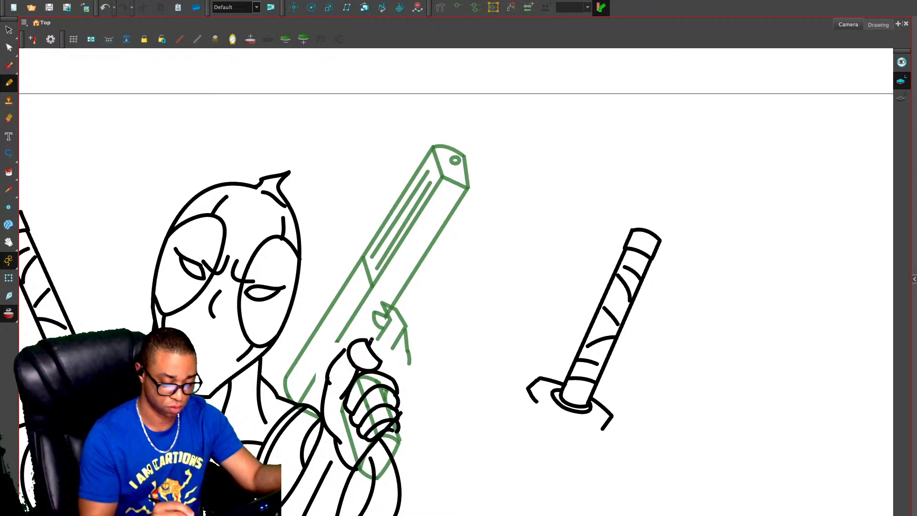
{"action": "key", "text": "ctrl+z"}
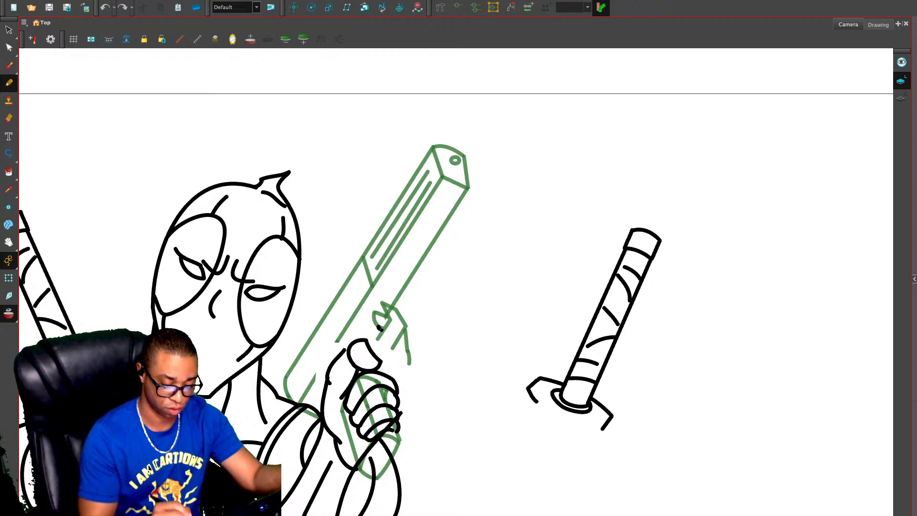
Ink the index finger bent up toward the gun's trigger, undoing the misplaced strokes
{"action": "mouse_move", "coordinate": [376, 326]}
{"action": "left_mouse_down"}
{"action": "mouse_move", "coordinate": [401, 339]}
{"action": "mouse_move", "coordinate": [399, 394]}
{"action": "mouse_move", "coordinate": [376, 345]}
{"action": "mouse_move", "coordinate": [388, 355]}
{"action": "mouse_move", "coordinate": [384, 372]}
{"action": "mouse_move", "coordinate": [382, 363]}
{"action": "left_mouse_up"}
{"action": "key", "text": "ctrl+z"}
{"action": "key", "text": "ctrl+z"}
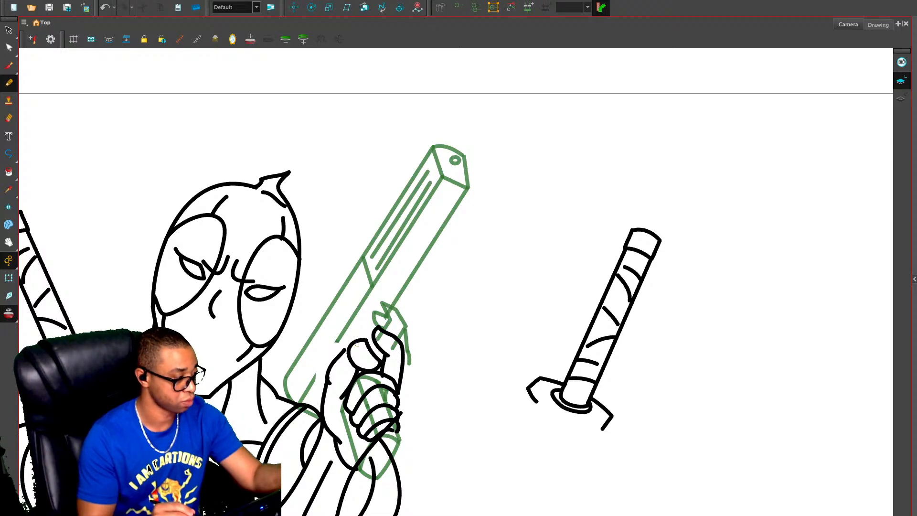
Return to the gun drawing and show the character drawing with the new hand as onion skin behind it
{"action": "key", "text": "alt+s"}
{"action": "key", "text": "."}
{"action": "key", "text": "alt+o"}
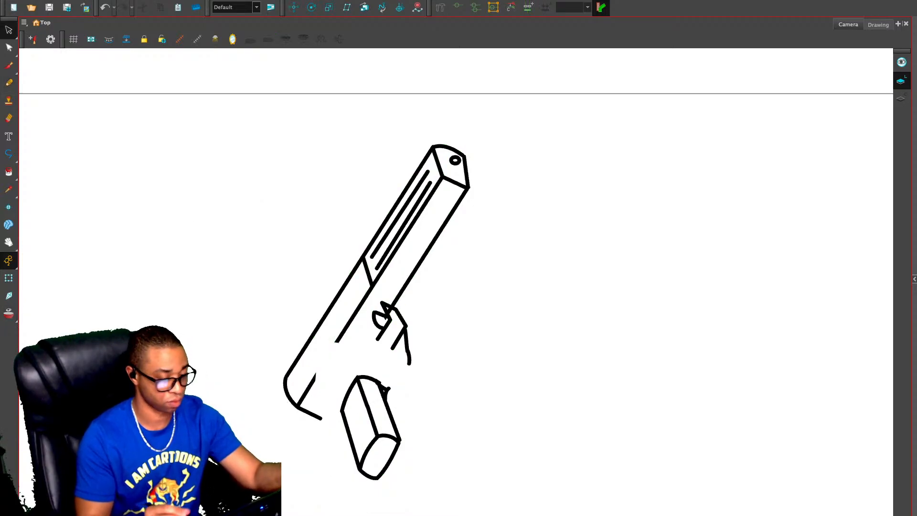
{"action": "key", "text": "alt+o"}
{"action": "left_click", "coordinate": [286, 39]}
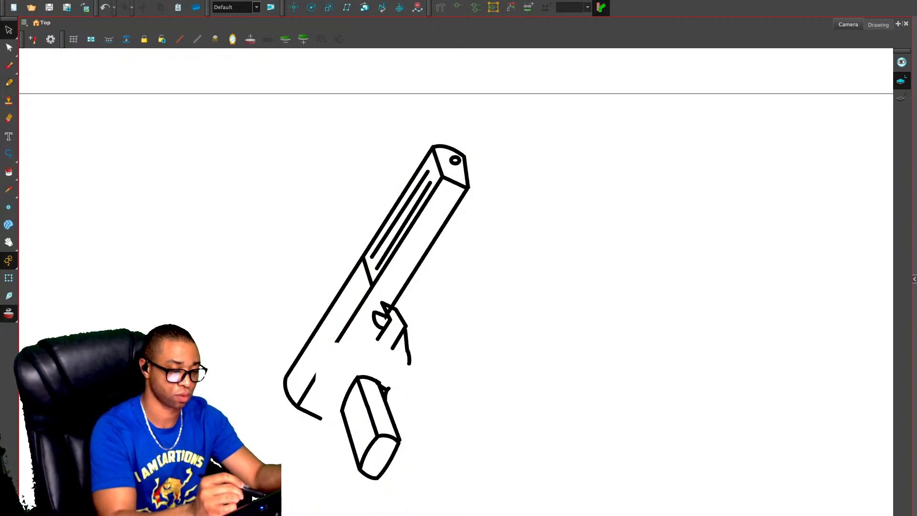
{"action": "left_click", "coordinate": [250, 39]}
Delete the old trigger and trigger guard strokes between the gun's barrel and grip
{"action": "left_click", "coordinate": [407, 342]}
{"action": "key", "text": "Delete"}
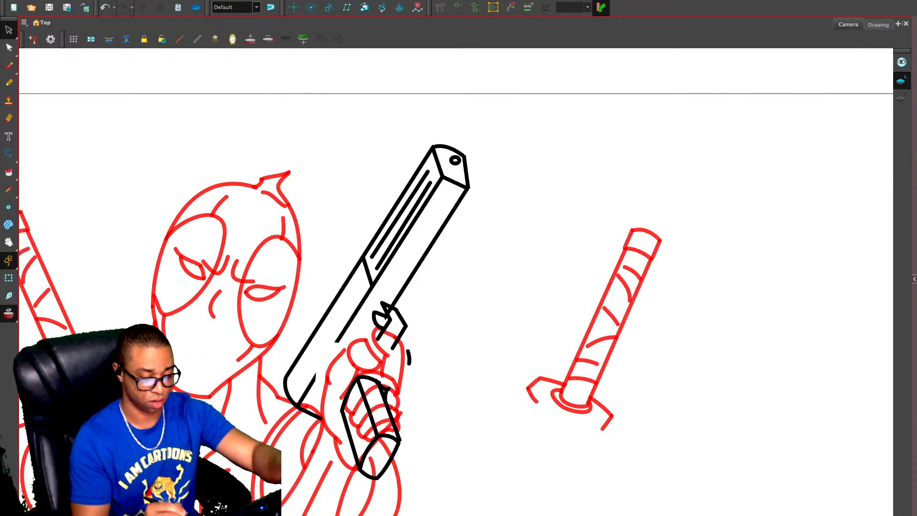
{"action": "left_click", "coordinate": [375, 321]}
{"action": "key", "text": "Delete"}
{"action": "left_click", "coordinate": [409, 358]}
{"action": "key", "text": "Delete"}
{"action": "key", "text": "Delete"}
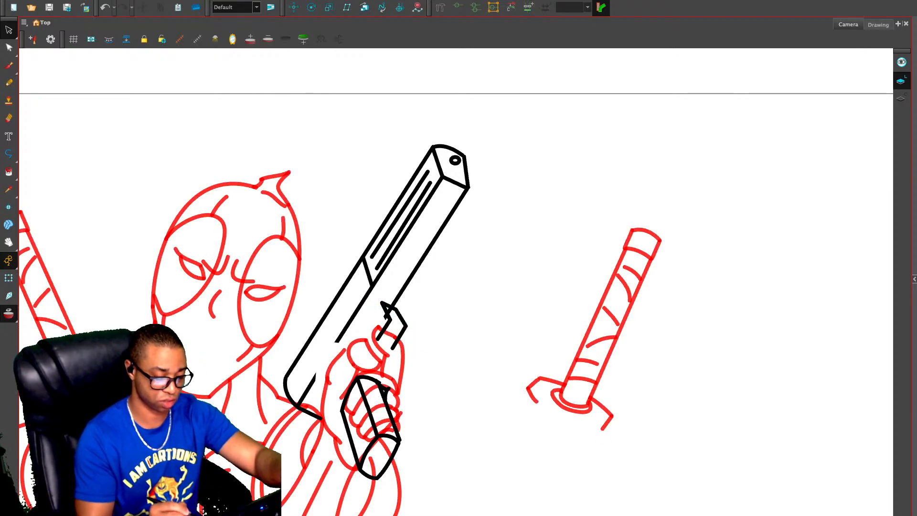
{"action": "key", "text": "alt+e"}
{"action": "key", "text": "alt+s"}
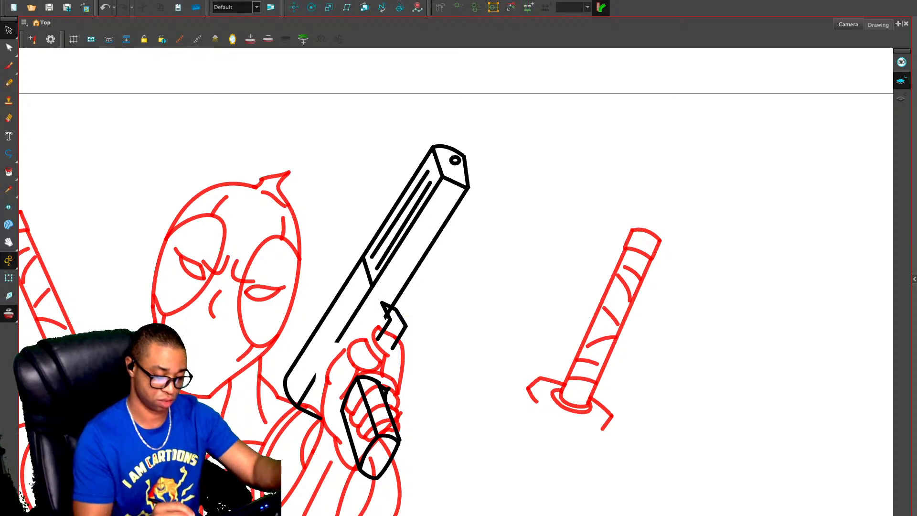
{"action": "left_click", "coordinate": [385, 329]}
{"action": "key", "text": "Delete"}
{"action": "mouse_move", "coordinate": [379, 365]}
{"action": "left_mouse_down"}
{"action": "mouse_move", "coordinate": [409, 389]}
{"action": "mouse_move", "coordinate": [388, 369]}
{"action": "left_mouse_up"}
{"action": "mouse_move", "coordinate": [372, 420]}
{"action": "left_mouse_down"}
{"action": "mouse_move", "coordinate": [374, 408]}
{"action": "mouse_move", "coordinate": [374, 415]}
{"action": "left_mouse_up"}
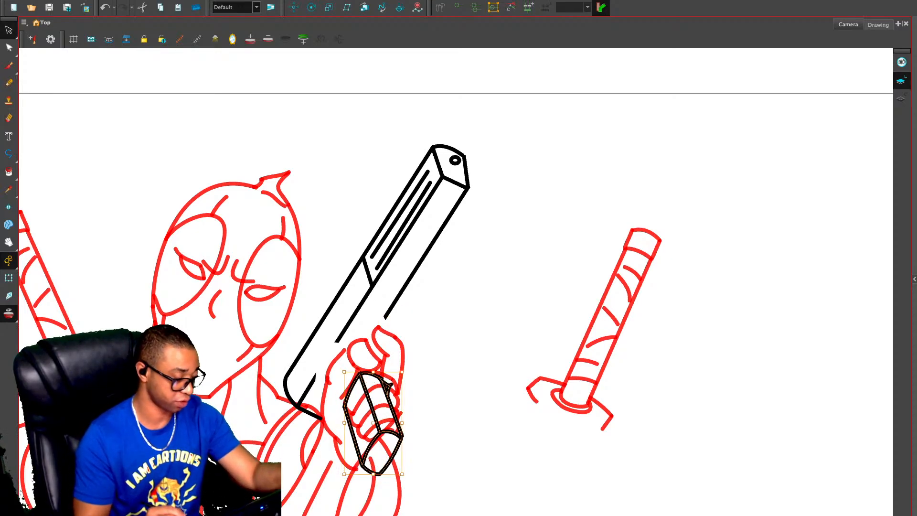
{"action": "key", "text": "ctrl+z"}
{"action": "key", "text": "comma"}
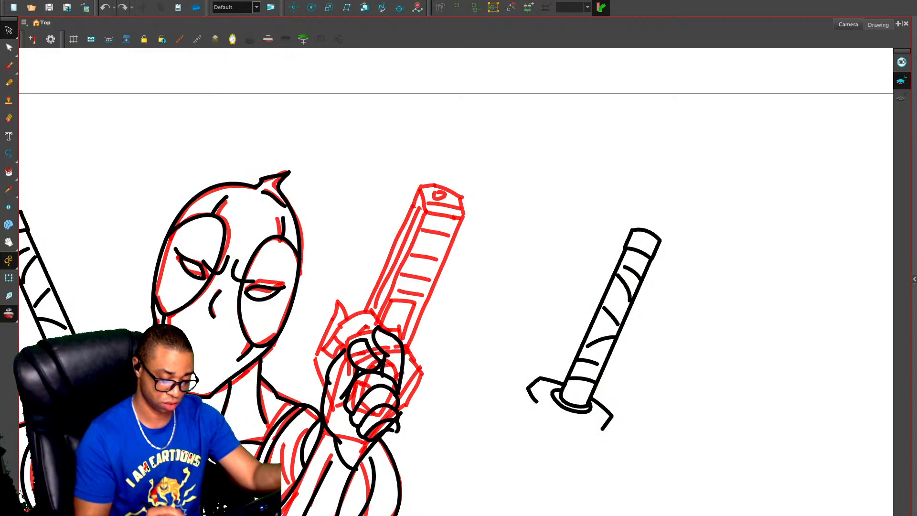
{"action": "key", "text": "period"}
Move the gun's slide, without the grip, down and slightly left toward the onion-skinned hand
{"action": "mouse_move", "coordinate": [476, 127]}
{"action": "left_mouse_down"}
{"action": "mouse_move", "coordinate": [306, 267]}
{"action": "mouse_move", "coordinate": [334, 413]}
{"action": "mouse_move", "coordinate": [473, 132]}
{"action": "left_mouse_up"}
{"action": "left_click_drag", "start_coordinate": [369, 295], "coordinate": [371, 302]}
{"action": "key", "text": "Escape"}
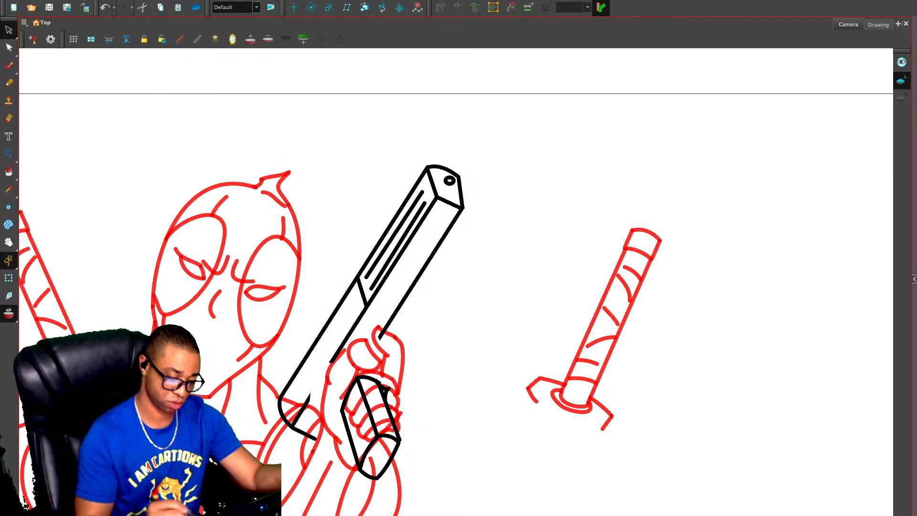
Delete the short loose line at the slide's rear and extend the middle edge down to the rear corner
{"action": "left_click", "coordinate": [301, 411]}
{"action": "key", "text": "Delete"}
{"action": "left_click", "coordinate": [353, 328]}
{"action": "left_click_drag", "start_coordinate": [332, 363], "coordinate": [292, 424]}
{"action": "key", "text": "Escape"}
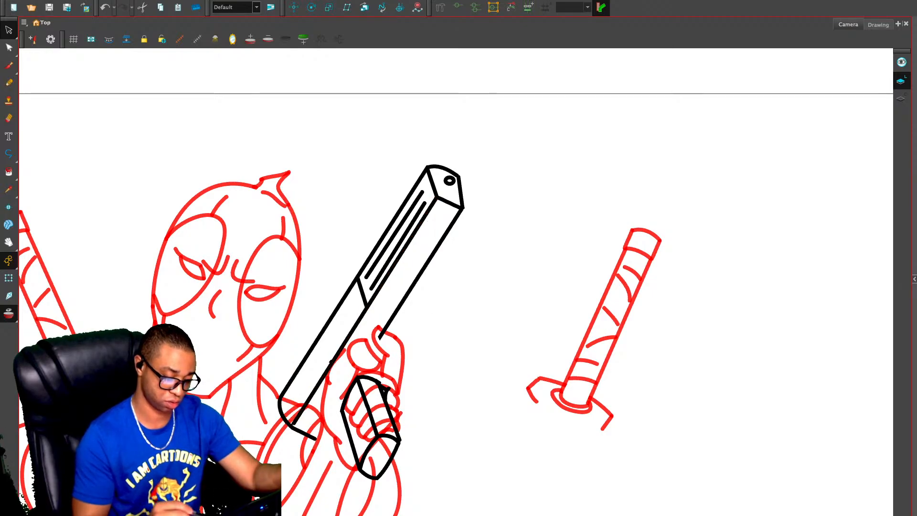
Shorten the slide's outer and middle edges and fit the curved rear outline to their ends
{"action": "left_click", "coordinate": [291, 375]}
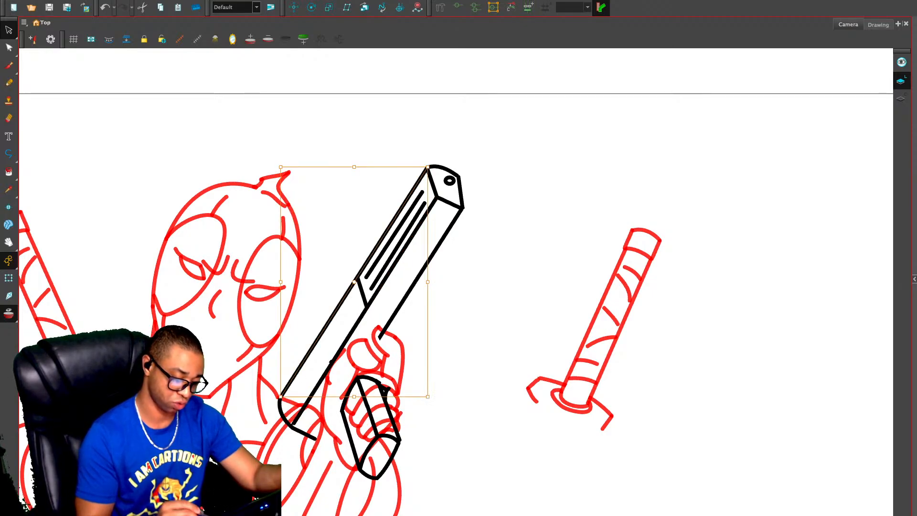
{"action": "left_click_drag", "start_coordinate": [281, 397], "coordinate": [291, 382]}
{"action": "key", "text": "Escape"}
{"action": "left_click", "coordinate": [325, 374]}
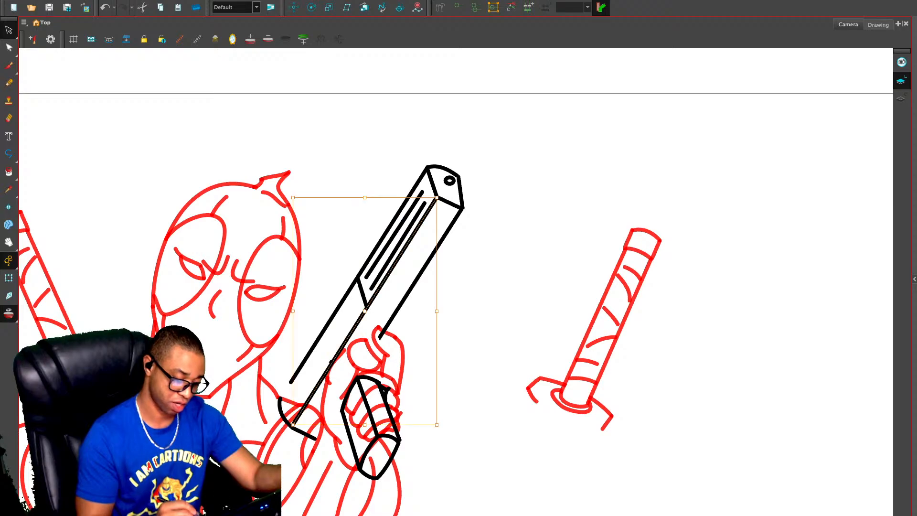
{"action": "key", "text": "Escape"}
{"action": "mouse_move", "coordinate": [293, 424]}
{"action": "left_mouse_down"}
{"action": "mouse_move", "coordinate": [308, 399]}
{"action": "mouse_move", "coordinate": [292, 427]}
{"action": "mouse_move", "coordinate": [302, 412]}
{"action": "left_mouse_up"}
{"action": "key", "text": "Escape"}
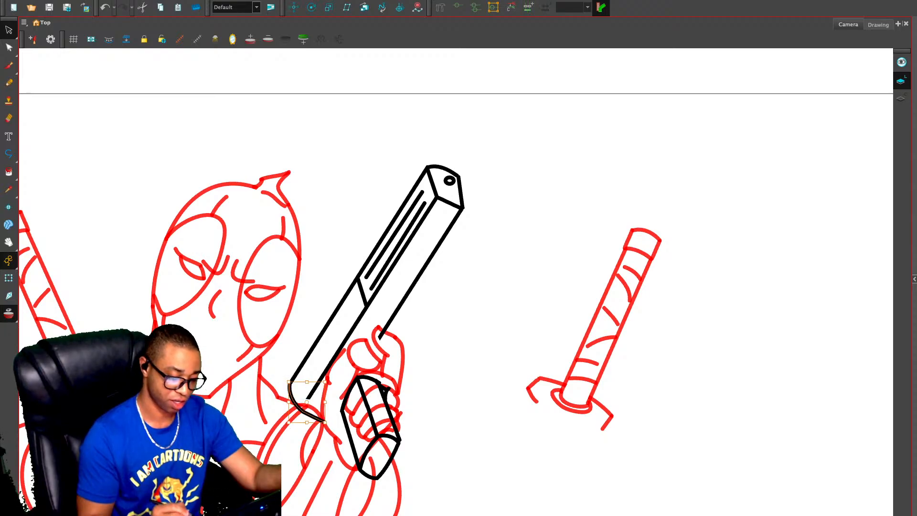
Trim the slide's outer edge slightly further and delete the curved rear outline
{"action": "left_click", "coordinate": [306, 358]}
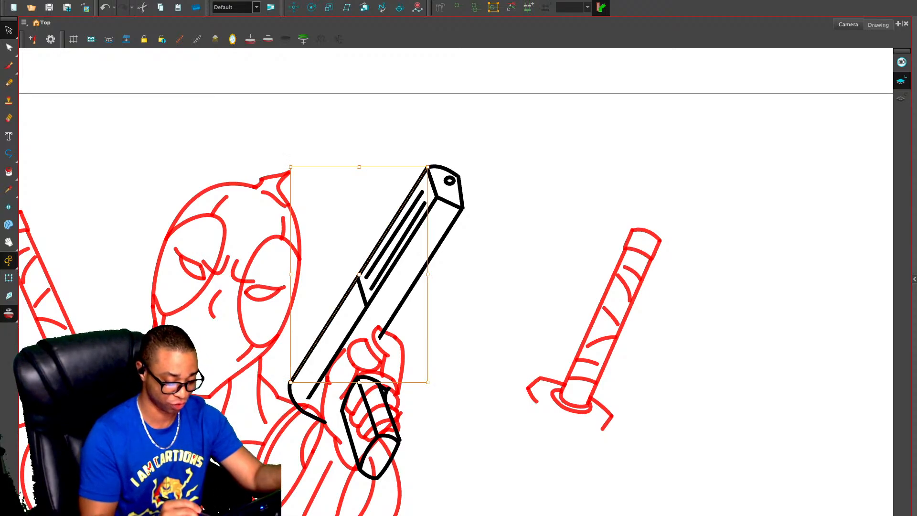
{"action": "left_click_drag", "start_coordinate": [291, 382], "coordinate": [296, 375]}
{"action": "left_click", "coordinate": [291, 392]}
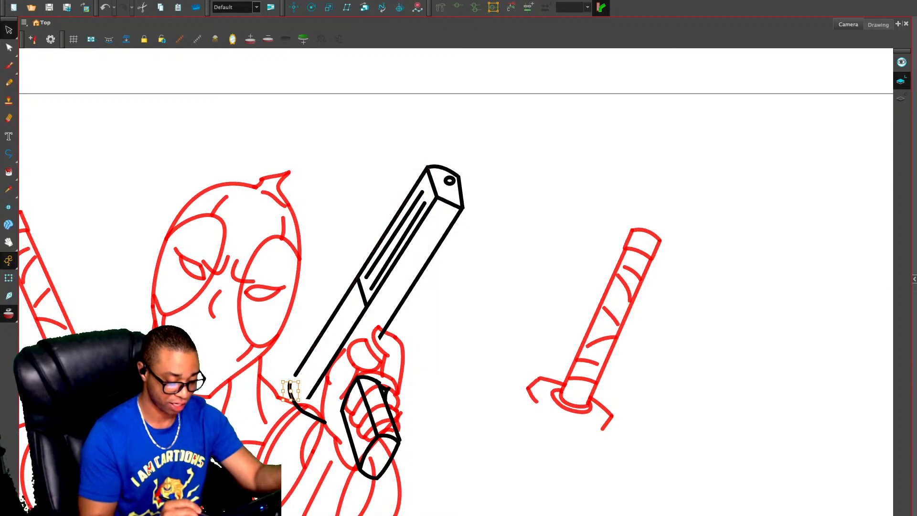
{"action": "left_click", "coordinate": [306, 414]}
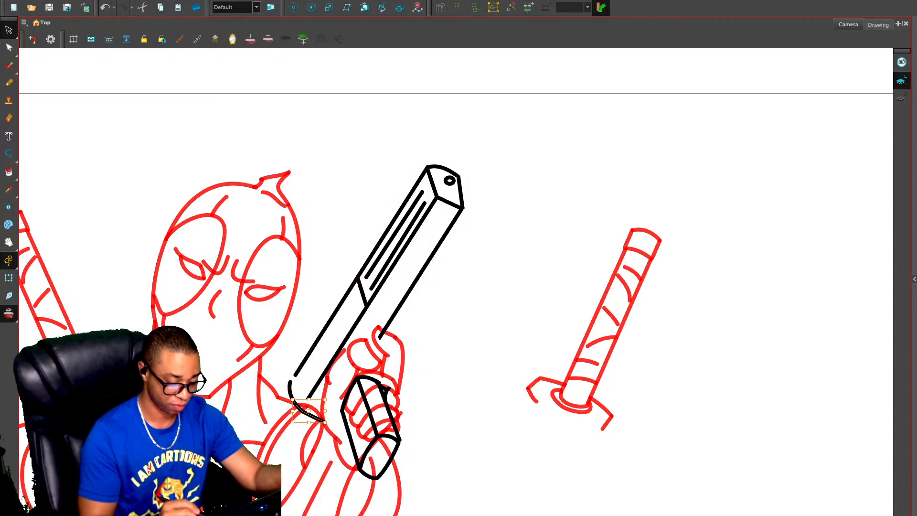
{"action": "left_click_drag", "start_coordinate": [287, 389], "coordinate": [321, 431]}
{"action": "key", "text": "Delete"}
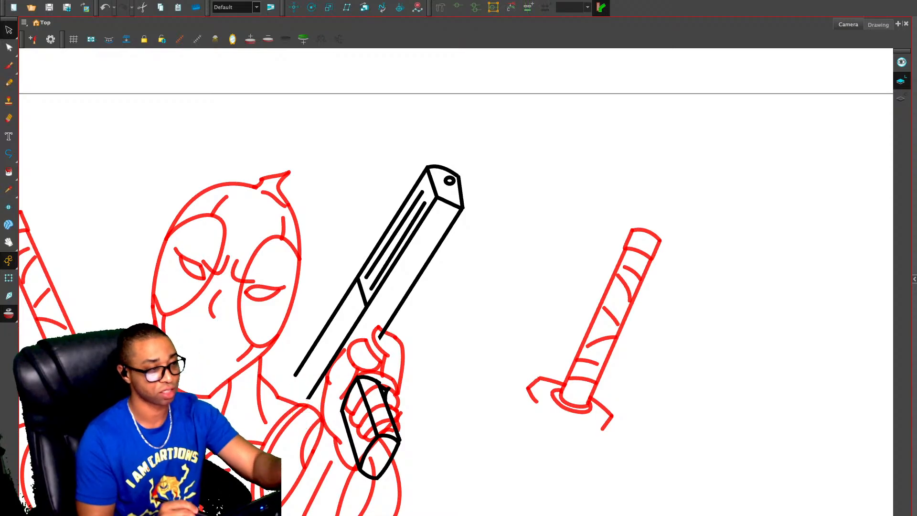
Shorten the slide's middle and outer edges so they end beside the hand's thumb
{"action": "key", "text": "alt+x"}
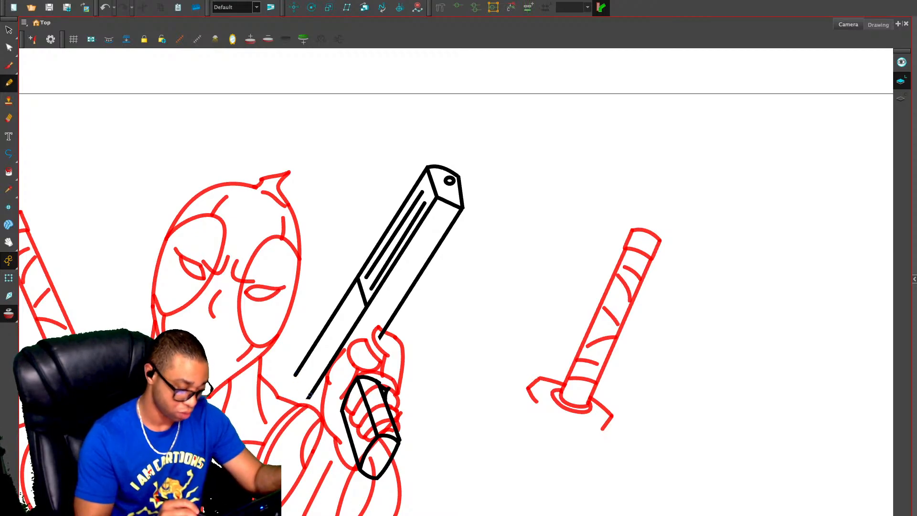
{"action": "key", "text": "alt+s"}
{"action": "left_click_drag", "start_coordinate": [312, 376], "coordinate": [323, 394]}
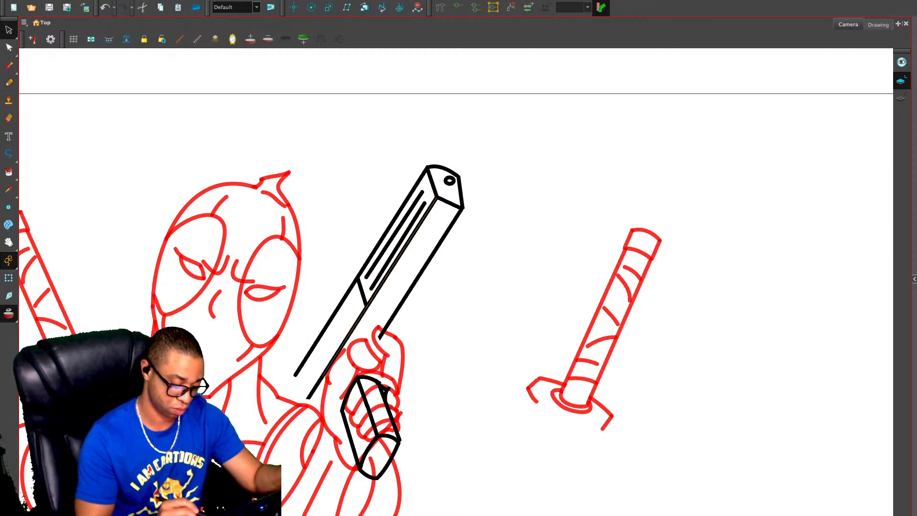
{"action": "mouse_move", "coordinate": [292, 357]}
{"action": "left_mouse_down"}
{"action": "mouse_move", "coordinate": [303, 374]}
{"action": "mouse_move", "coordinate": [306, 358]}
{"action": "left_mouse_up"}
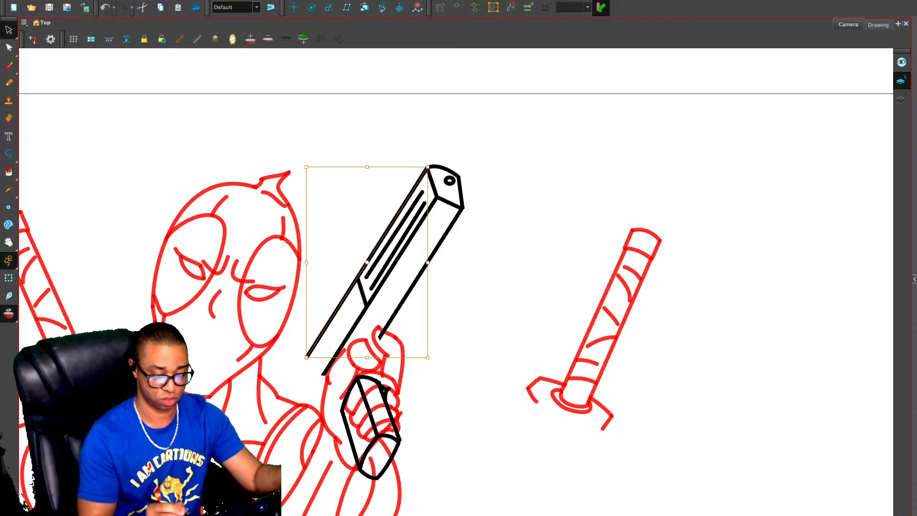
{"action": "key", "text": "Escape"}
Shift the whole slide slightly right and erase the end of its middle edge where it crosses the thumb
{"action": "mouse_move", "coordinate": [449, 146]}
{"action": "left_mouse_down"}
{"action": "mouse_move", "coordinate": [348, 251]}
{"action": "mouse_move", "coordinate": [438, 306]}
{"action": "left_mouse_up"}
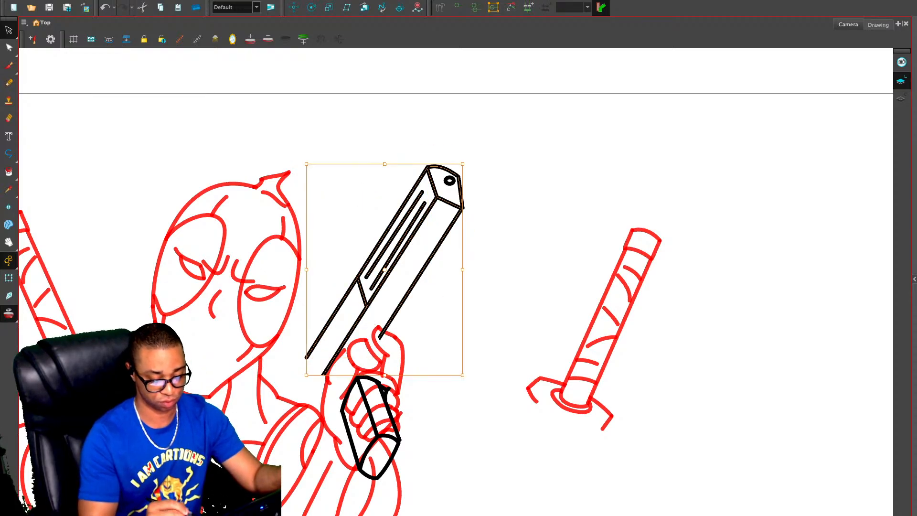
{"action": "left_click_drag", "start_coordinate": [402, 252], "coordinate": [411, 256]}
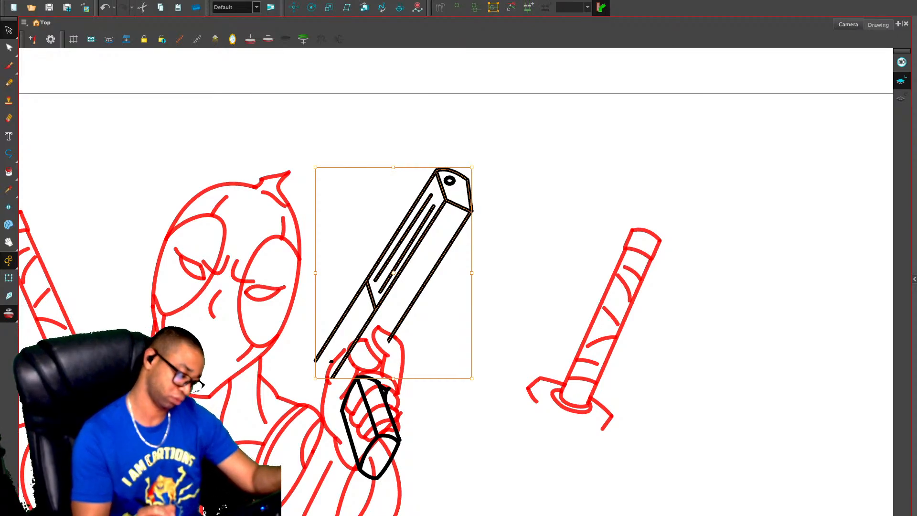
{"action": "key", "text": "alt+e"}
{"action": "mouse_move", "coordinate": [359, 345]}
{"action": "left_mouse_down"}
{"action": "mouse_move", "coordinate": [332, 378]}
{"action": "mouse_move", "coordinate": [344, 355]}
{"action": "left_mouse_up"}
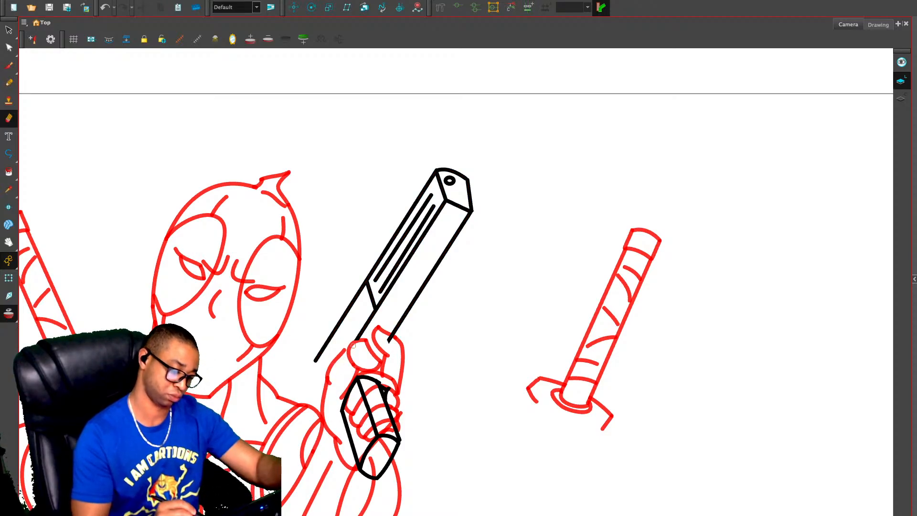
Ink a new angled rear end for the slide with a small pointed hammer, undoing the first outline
{"action": "key", "text": "alt+slash"}
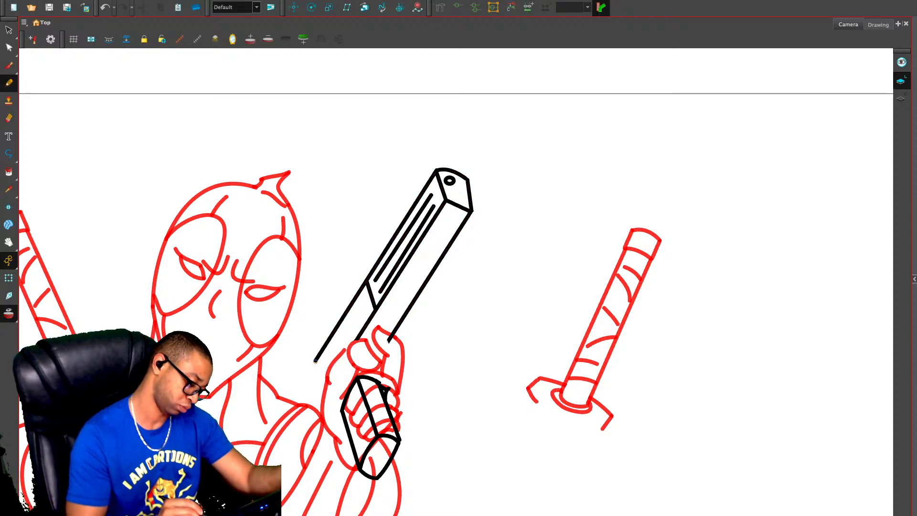
{"action": "mouse_move", "coordinate": [315, 361]}
{"action": "left_mouse_down"}
{"action": "mouse_move", "coordinate": [313, 391]}
{"action": "mouse_move", "coordinate": [326, 391]}
{"action": "left_mouse_up"}
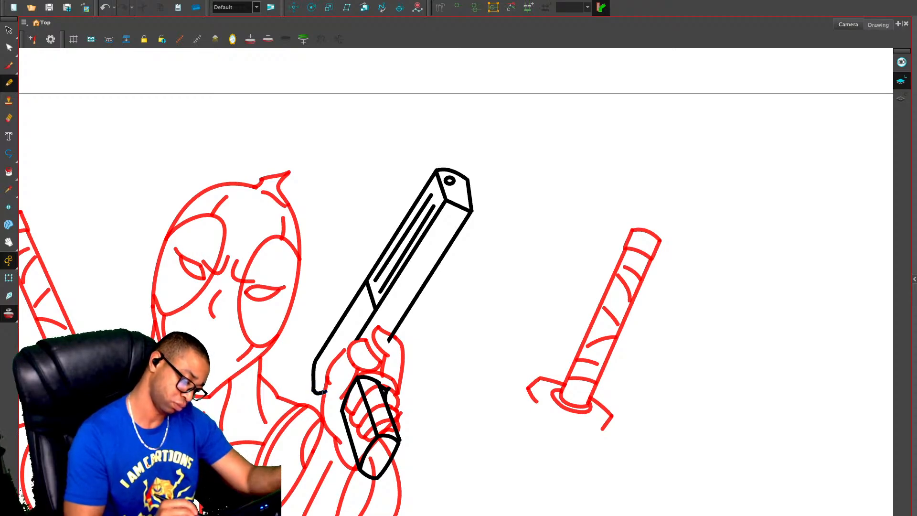
{"action": "key", "text": "ctrl+z"}
{"action": "mouse_move", "coordinate": [313, 387]}
{"action": "left_mouse_down"}
{"action": "mouse_move", "coordinate": [322, 406]}
{"action": "mouse_move", "coordinate": [310, 395]}
{"action": "mouse_move", "coordinate": [306, 403]}
{"action": "mouse_move", "coordinate": [315, 406]}
{"action": "left_mouse_up"}
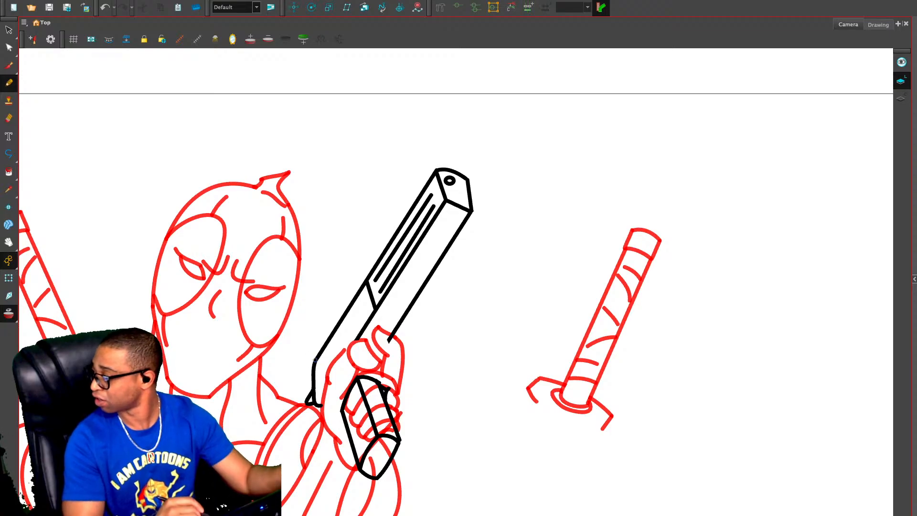
Ink a row of short parallel serration lines along the rear of the slide
{"action": "left_click_drag", "start_coordinate": [320, 364], "coordinate": [325, 375]}
{"action": "mouse_move", "coordinate": [324, 359]}
{"action": "left_mouse_down"}
{"action": "mouse_move", "coordinate": [328, 369]}
{"action": "mouse_move", "coordinate": [334, 360]}
{"action": "left_mouse_up"}
{"action": "left_click_drag", "start_coordinate": [334, 343], "coordinate": [337, 353]}
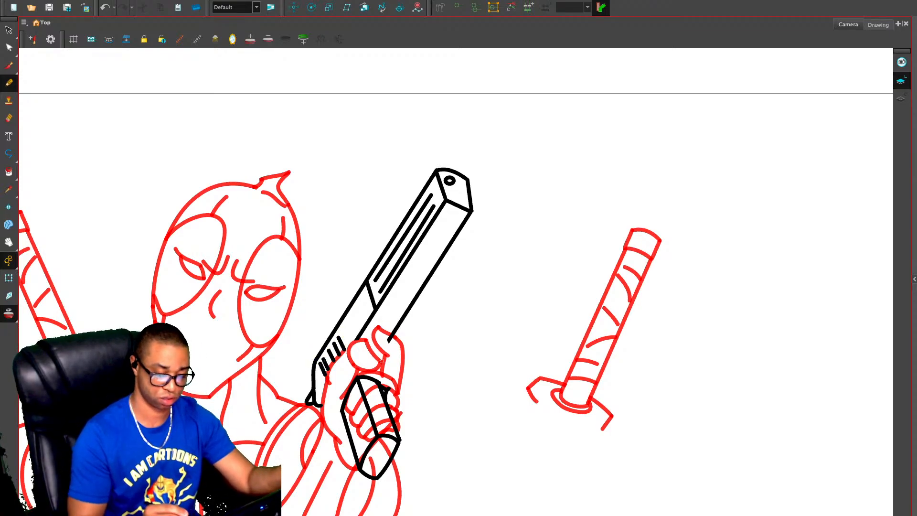
Ink a boxy, angled trigger guard below the barrel with inner thickness lines, erasing the overlapping barrel line
{"action": "mouse_move", "coordinate": [387, 319]}
{"action": "left_mouse_down"}
{"action": "mouse_move", "coordinate": [403, 337]}
{"action": "mouse_move", "coordinate": [381, 371]}
{"action": "left_mouse_up"}
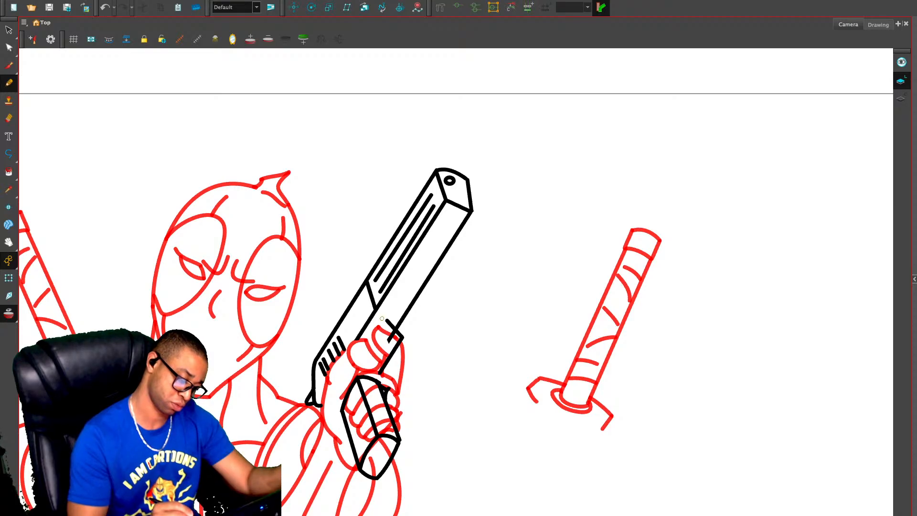
{"action": "mouse_move", "coordinate": [387, 321]}
{"action": "left_mouse_down"}
{"action": "mouse_move", "coordinate": [377, 319]}
{"action": "mouse_move", "coordinate": [388, 337]}
{"action": "mouse_move", "coordinate": [370, 371]}
{"action": "left_mouse_up"}
{"action": "key", "text": "alt+e"}
{"action": "left_click_drag", "start_coordinate": [394, 331], "coordinate": [390, 335]}
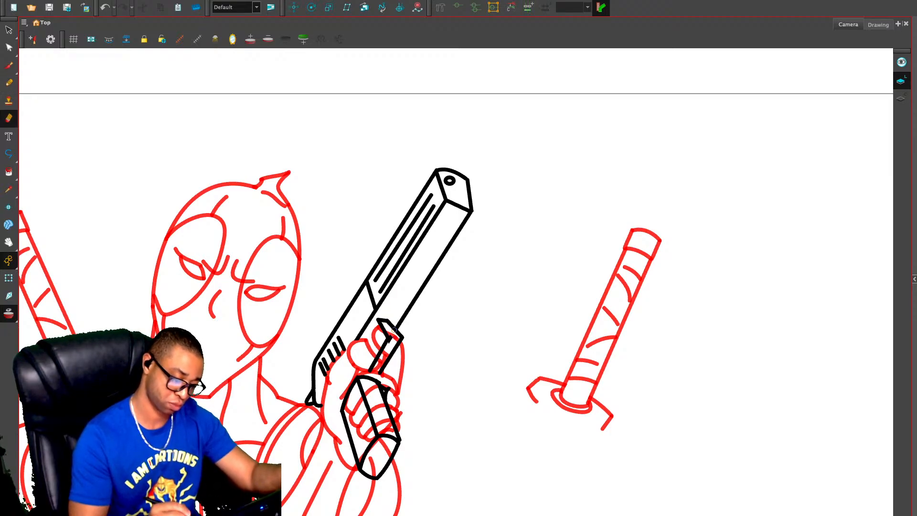
{"action": "key", "text": "alt+s"}
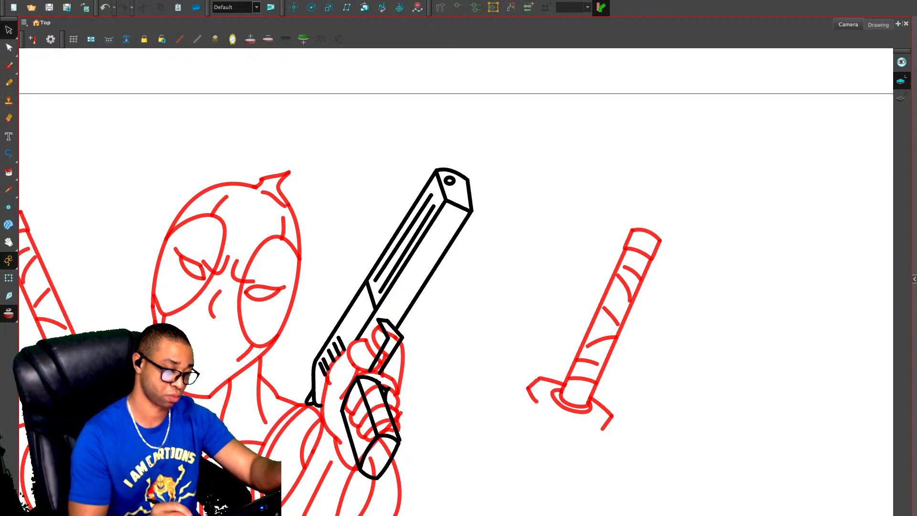
{"action": "key", "text": "alt+/"}
{"action": "left_click_drag", "start_coordinate": [392, 336], "coordinate": [401, 339]}
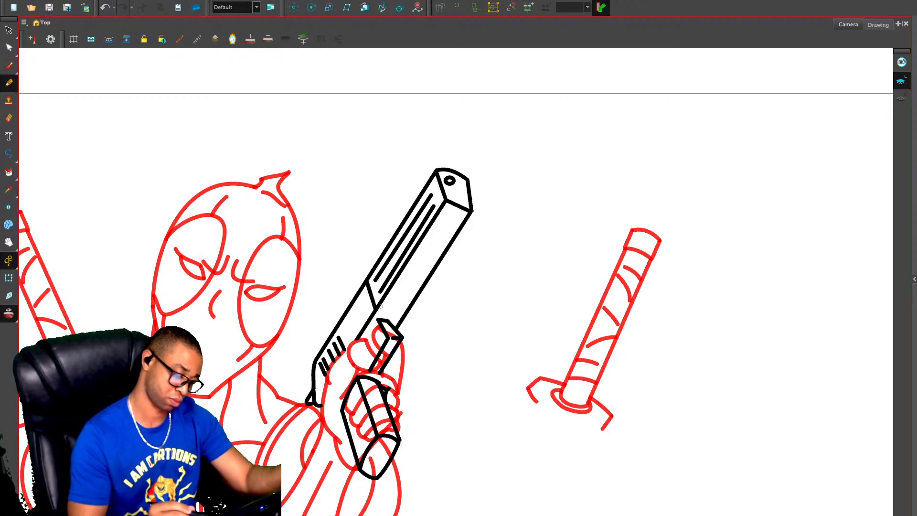
Erase the gun grip's lines where the onion-skinned fingers cover them
{"action": "key", "text": "alt+e"}
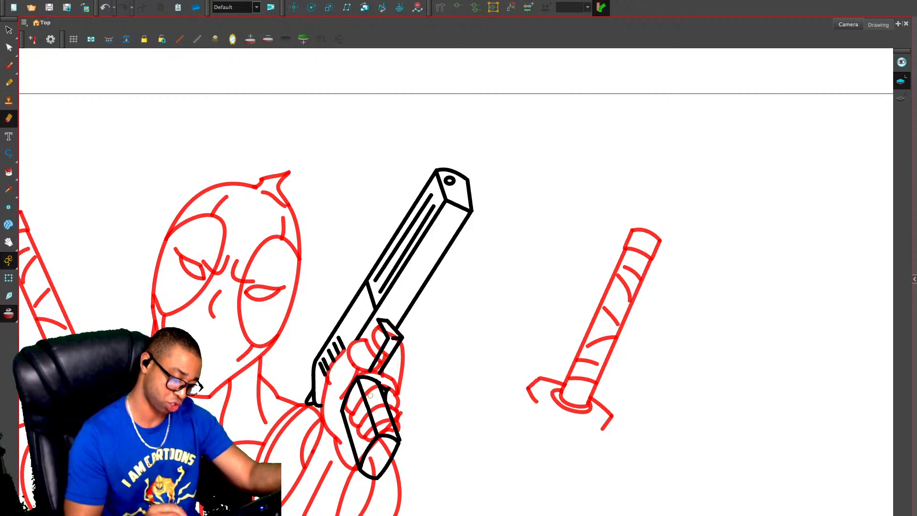
{"action": "mouse_move", "coordinate": [364, 397]}
{"action": "left_mouse_down"}
{"action": "mouse_move", "coordinate": [357, 379]}
{"action": "mouse_move", "coordinate": [349, 398]}
{"action": "left_mouse_up"}
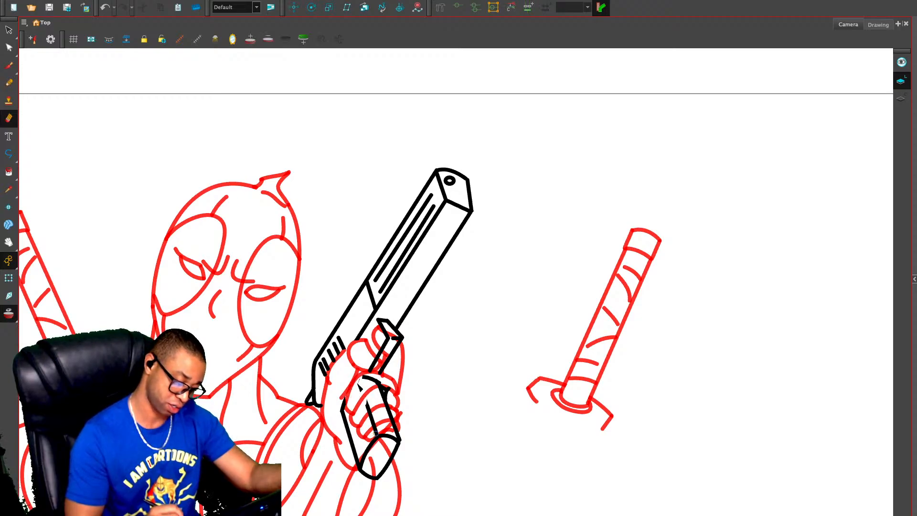
Erase the gun's grip and trigger lines where the fingers of the onion-skinned hand overlap them
{"action": "mouse_move", "coordinate": [376, 432]}
{"action": "left_mouse_down"}
{"action": "mouse_move", "coordinate": [360, 380]}
{"action": "mouse_move", "coordinate": [381, 382]}
{"action": "mouse_move", "coordinate": [388, 409]}
{"action": "left_mouse_up"}
{"action": "mouse_move", "coordinate": [391, 390]}
{"action": "left_mouse_down"}
{"action": "mouse_move", "coordinate": [384, 407]}
{"action": "mouse_move", "coordinate": [388, 357]}
{"action": "left_mouse_up"}
Go to the character drawing and set the onion skin to show only the next drawing with the gun
{"action": "key", "text": "period"}
{"action": "key", "text": "comma"}
{"action": "key", "text": "comma"}
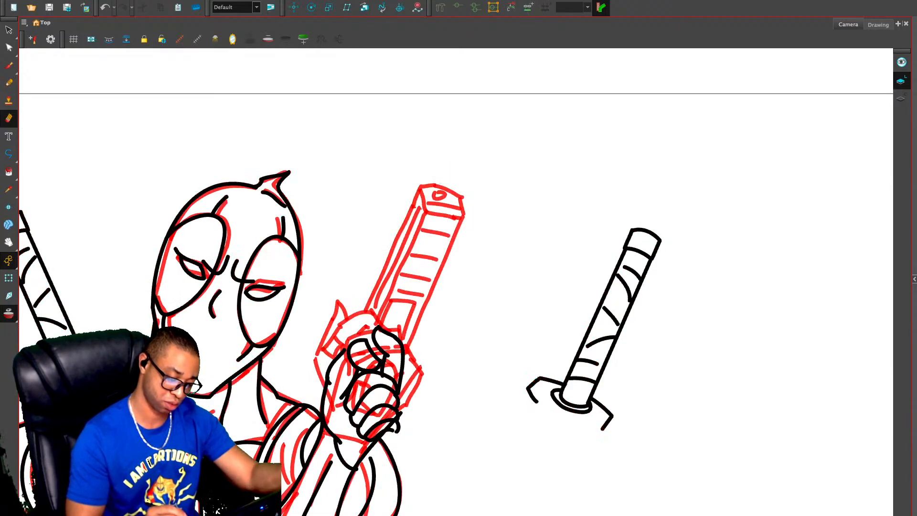
{"action": "key", "text": "comma"}
{"action": "key", "text": "period"}
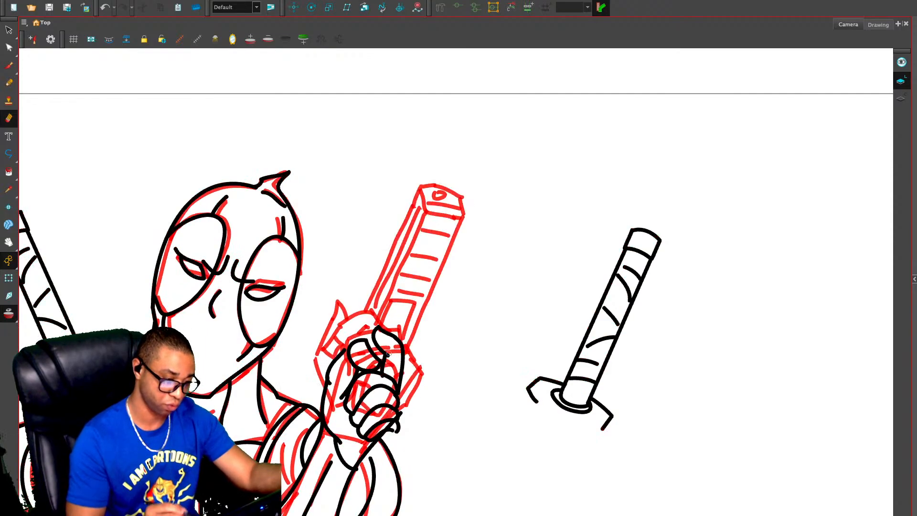
{"action": "left_click", "coordinate": [268, 39]}
{"action": "left_click", "coordinate": [304, 39]}
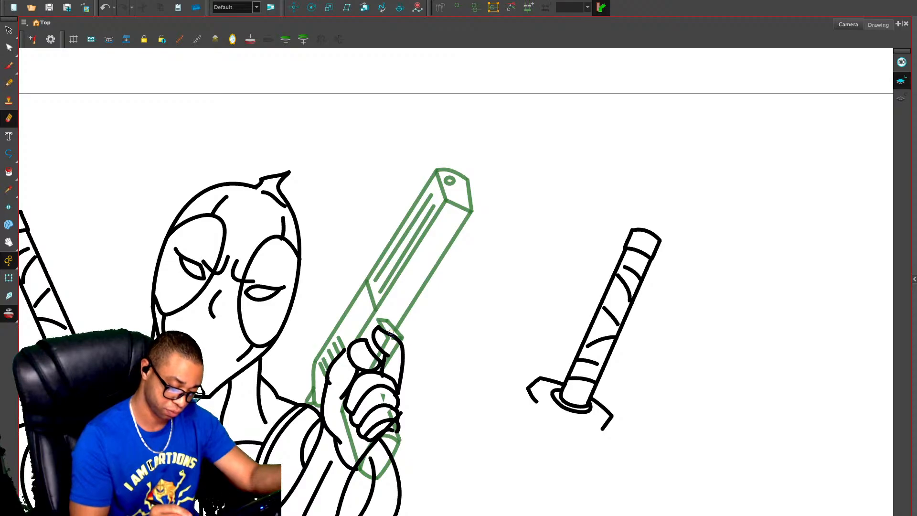
Erase the part of the character's index finger line that crosses the gun's trigger area
{"action": "left_click_drag", "start_coordinate": [393, 335], "coordinate": [386, 353]}
{"action": "key", "text": "ctrl+z"}
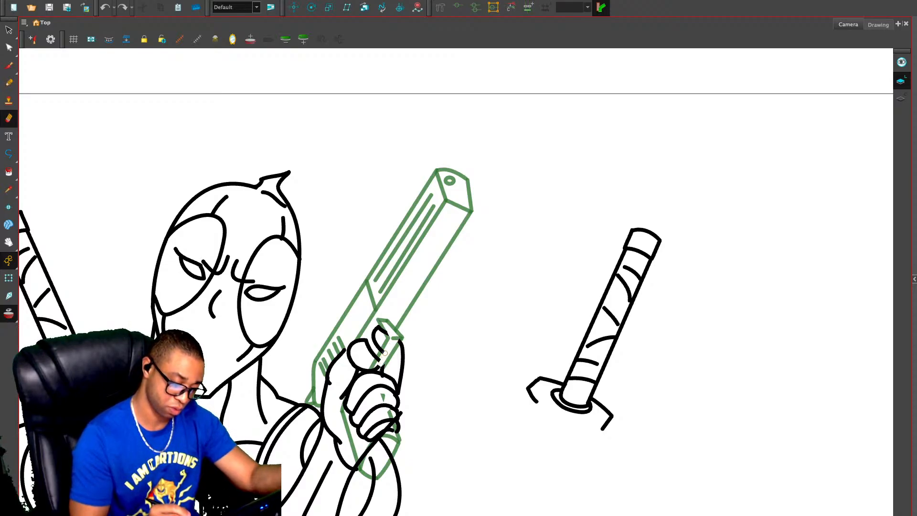
{"action": "left_click", "coordinate": [389, 355]}
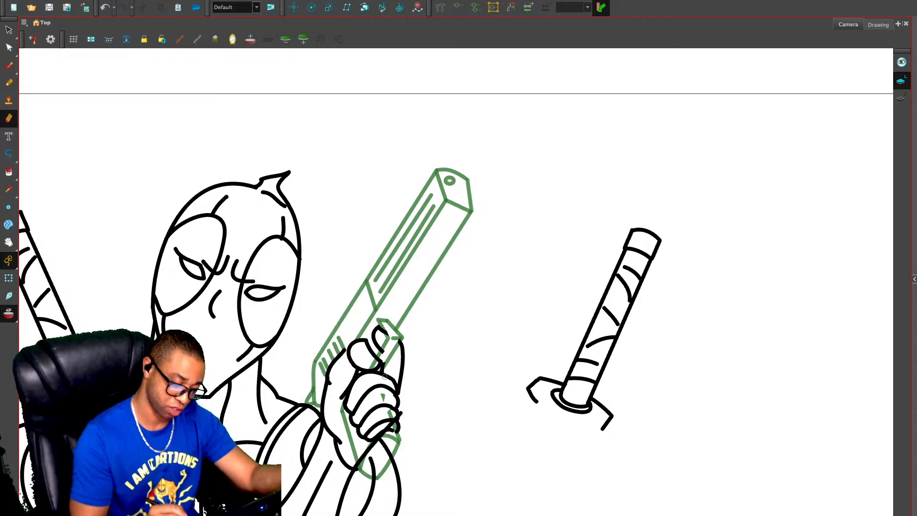
{"action": "key", "text": "1"}
{"action": "key", "text": "1"}
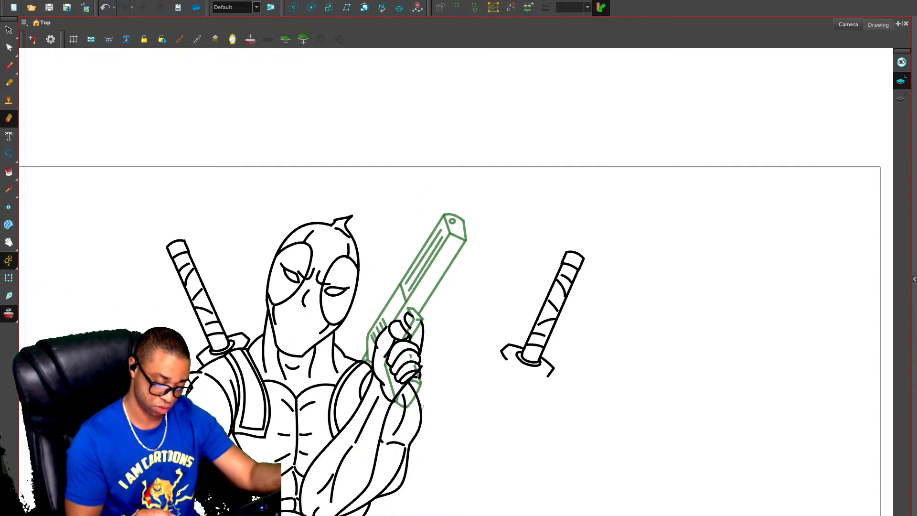
{"action": "key", "text": "2"}
{"action": "key", "text": "2"}
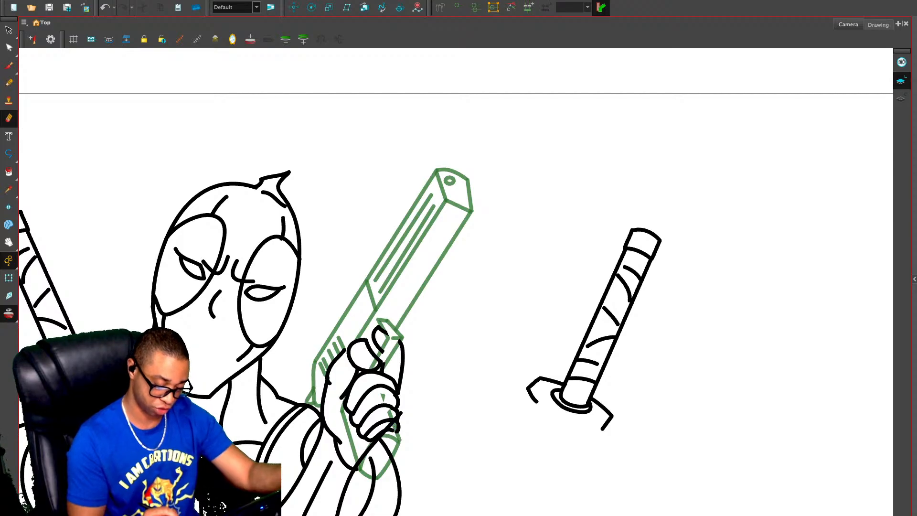
Delete the stray line at the lower edge of the character's fist
{"action": "key", "text": "alt+s"}
{"action": "left_click", "coordinate": [369, 451]}
{"action": "key", "text": "Delete"}
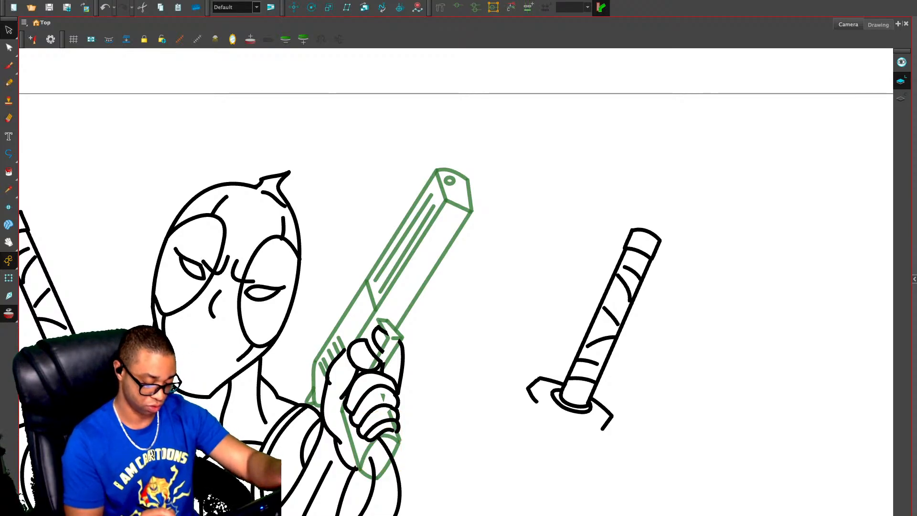
{"action": "key", "text": "alt+x"}
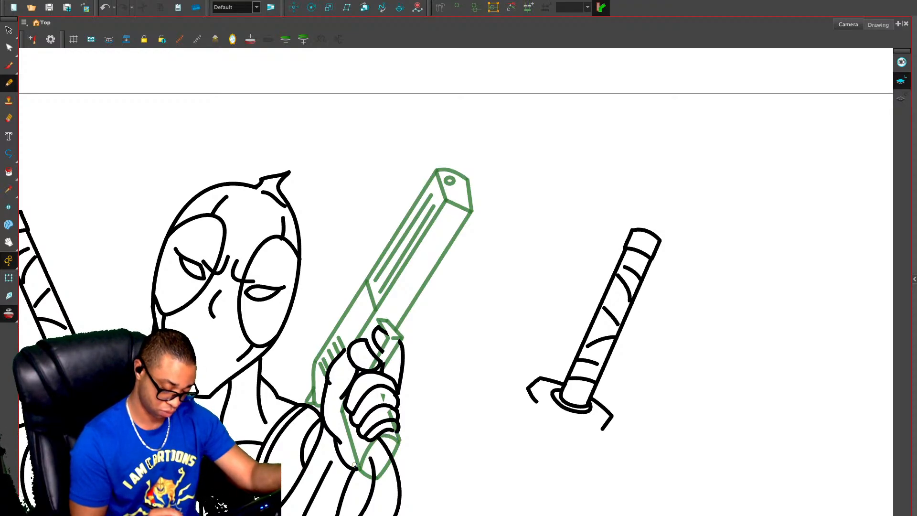
{"action": "key", "text": "alt+e"}
{"action": "key", "text": "alt+s"}
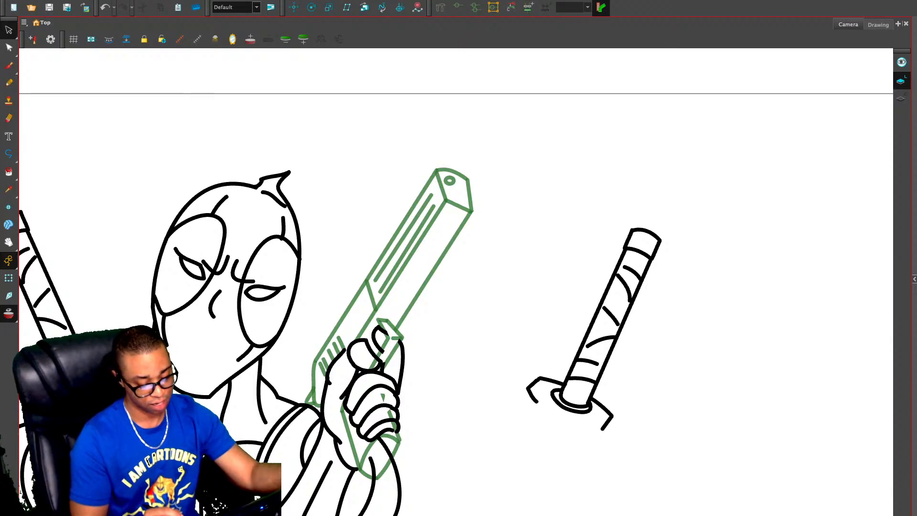
In the gun drawing, draw the outline of the uppermost curled finger over the grip, following the onion-skinned hand
{"action": "key", "text": "period"}
{"action": "key", "text": "alt+o"}
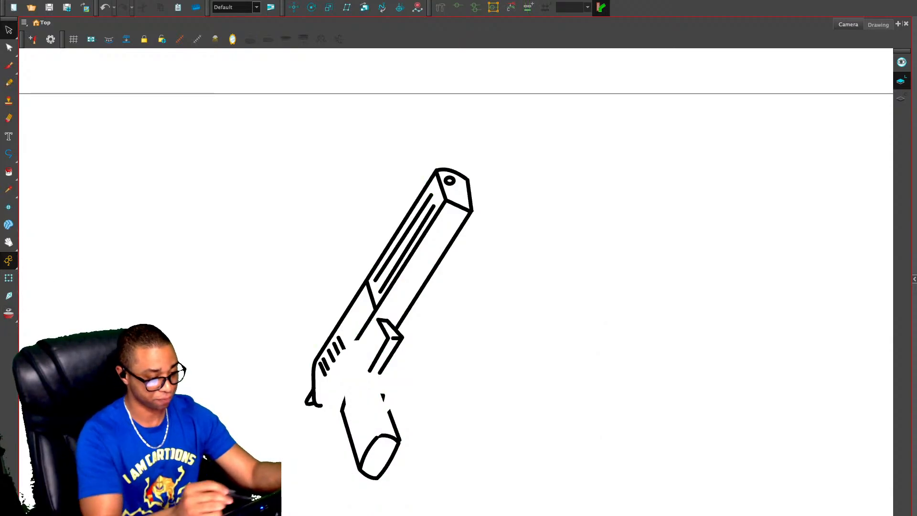
{"action": "key", "text": "alt+o"}
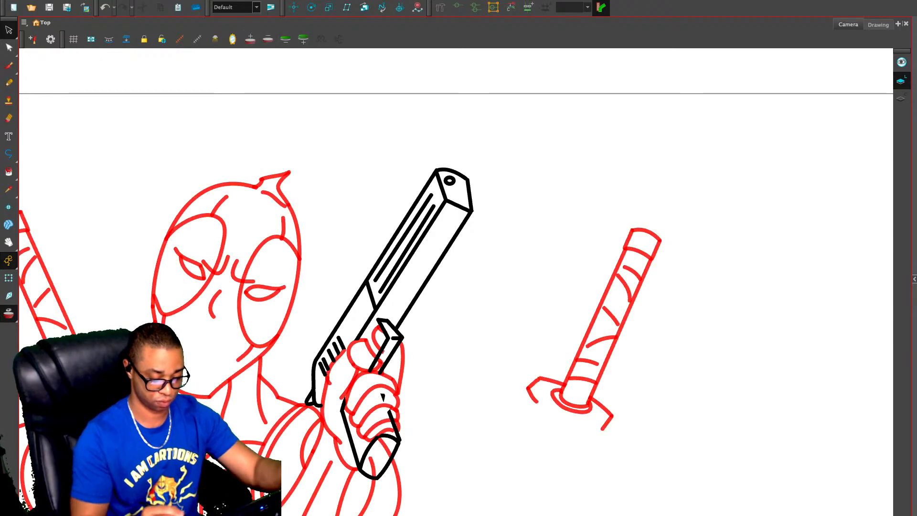
{"action": "key", "text": "alt+x"}
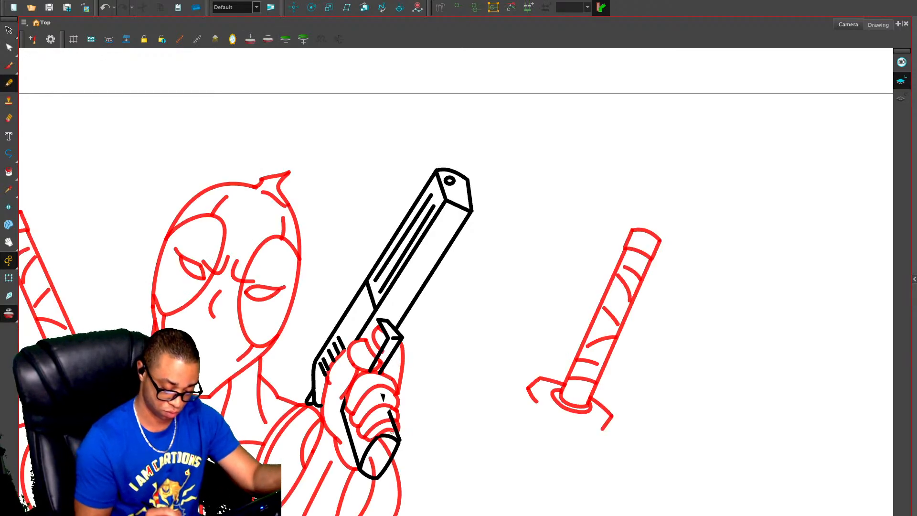
{"action": "mouse_move", "coordinate": [342, 400]}
{"action": "left_mouse_down"}
{"action": "mouse_move", "coordinate": [366, 372]}
{"action": "mouse_move", "coordinate": [392, 377]}
{"action": "mouse_move", "coordinate": [396, 390]}
{"action": "mouse_move", "coordinate": [389, 375]}
{"action": "mouse_move", "coordinate": [362, 377]}
{"action": "mouse_move", "coordinate": [388, 379]}
{"action": "mouse_move", "coordinate": [374, 374]}
{"action": "mouse_move", "coordinate": [349, 386]}
{"action": "mouse_move", "coordinate": [368, 371]}
{"action": "mouse_move", "coordinate": [397, 394]}
{"action": "left_mouse_up"}
{"action": "key", "text": "ctrl+z"}
{"action": "key", "text": "ctrl+z"}
{"action": "key", "text": "ctrl+z"}
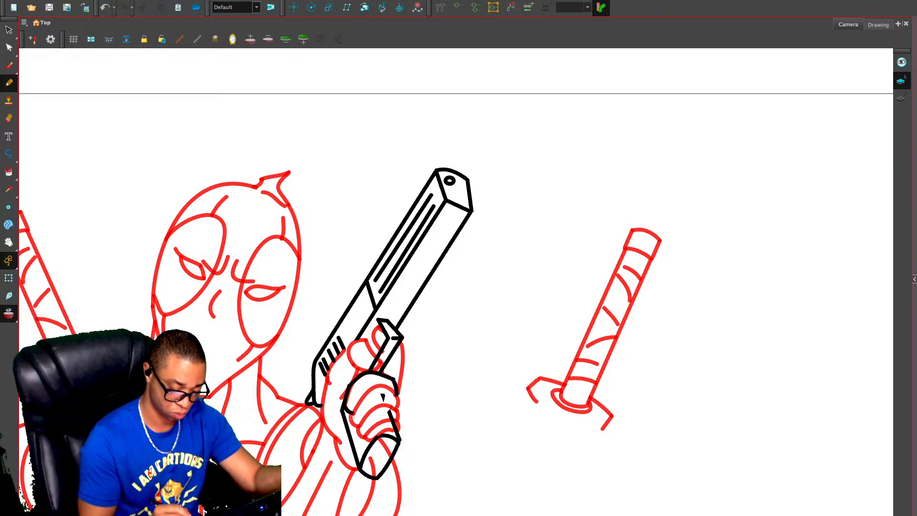
Draw the remaining curled fingers around the grip, including the little finger wrapping over the grip's outer edge
{"action": "left_click_drag", "start_coordinate": [352, 414], "coordinate": [374, 443]}
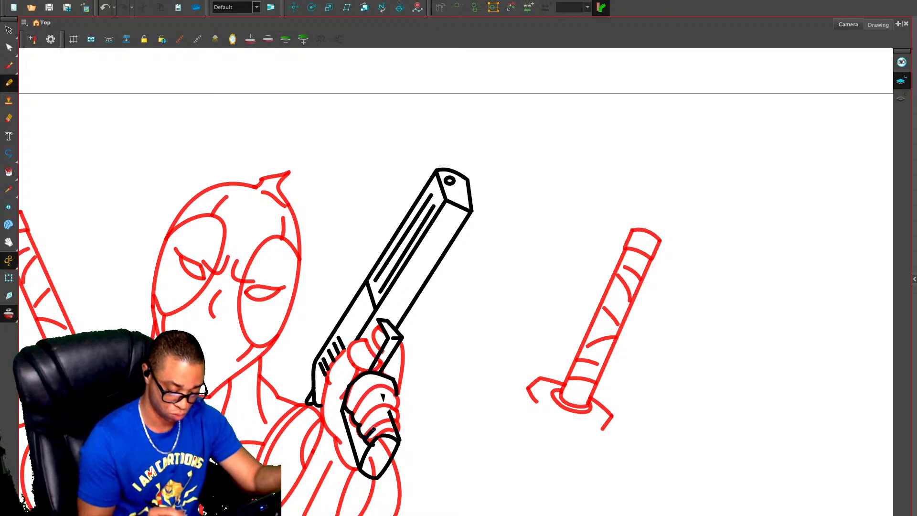
{"action": "mouse_move", "coordinate": [371, 445]}
{"action": "left_mouse_down"}
{"action": "mouse_move", "coordinate": [388, 435]}
{"action": "mouse_move", "coordinate": [398, 441]}
{"action": "mouse_move", "coordinate": [381, 423]}
{"action": "mouse_move", "coordinate": [402, 426]}
{"action": "mouse_move", "coordinate": [383, 475]}
{"action": "left_mouse_up"}
{"action": "key", "text": "ctrl+z"}
{"action": "key", "text": "ctrl+z"}
{"action": "left_click_drag", "start_coordinate": [405, 442], "coordinate": [383, 475]}
{"action": "mouse_move", "coordinate": [400, 423]}
{"action": "left_mouse_down"}
{"action": "mouse_move", "coordinate": [397, 409]}
{"action": "mouse_move", "coordinate": [370, 408]}
{"action": "mouse_move", "coordinate": [361, 425]}
{"action": "mouse_move", "coordinate": [396, 400]}
{"action": "mouse_move", "coordinate": [395, 391]}
{"action": "mouse_move", "coordinate": [374, 387]}
{"action": "mouse_move", "coordinate": [354, 413]}
{"action": "left_mouse_up"}
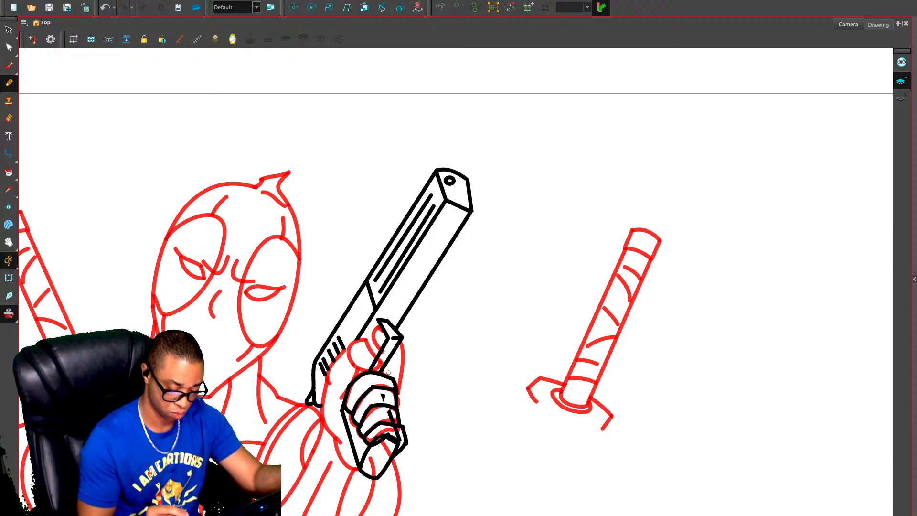
With the onion skin off, delete the leftover grip lines showing inside the curled fingers
{"action": "key", "text": "period"}
{"action": "key", "text": "comma"}
{"action": "key", "text": "alt+e"}
{"action": "key", "text": "alt+o"}
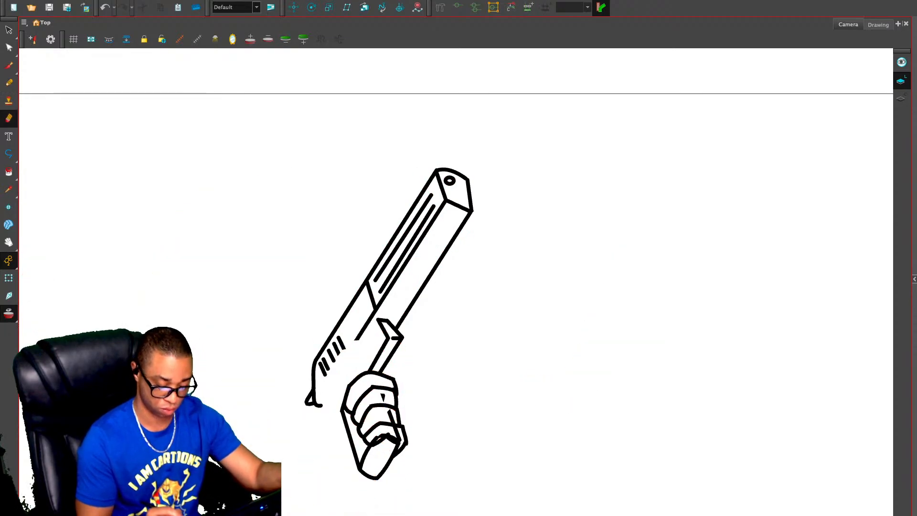
{"action": "left_click_drag", "start_coordinate": [400, 437], "coordinate": [397, 434]}
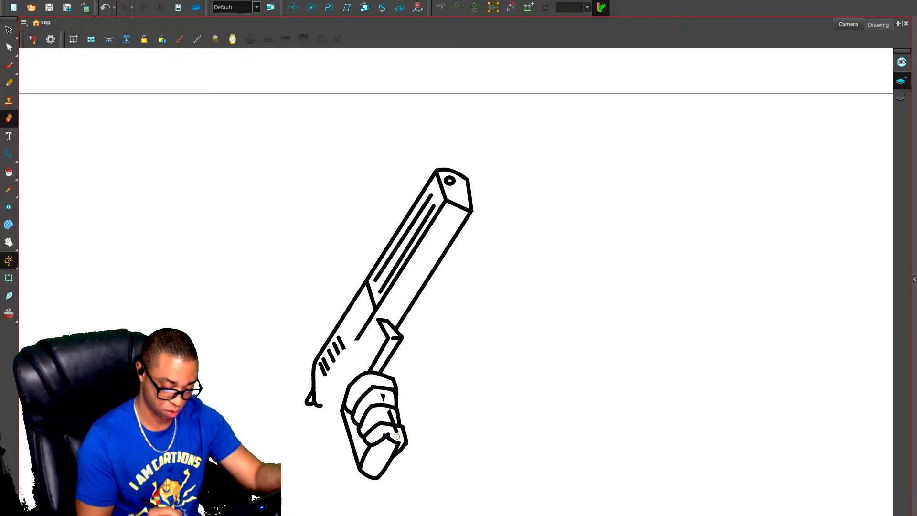
{"action": "key", "text": "alt+s"}
{"action": "left_click", "coordinate": [392, 418]}
{"action": "key", "text": "Delete"}
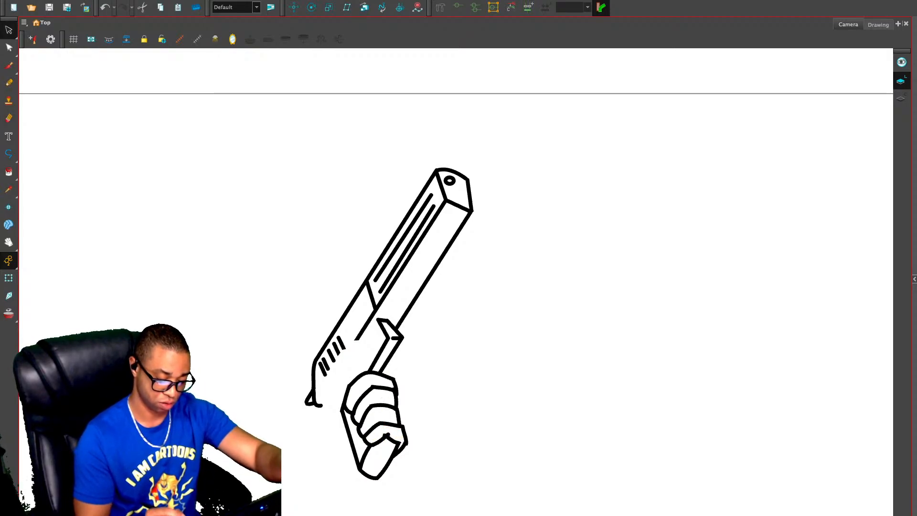
{"action": "key", "text": "alt+e"}
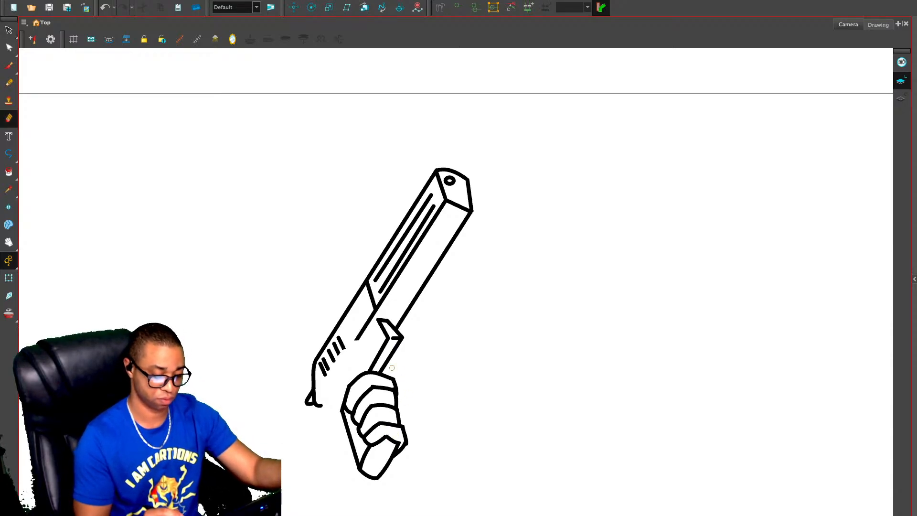
Draw the index finger around the trigger, with its tip and knuckle on either side, using the onion-skinned hand as a guide
{"action": "key", "text": "alt+o"}
{"action": "key", "text": "alt+/"}
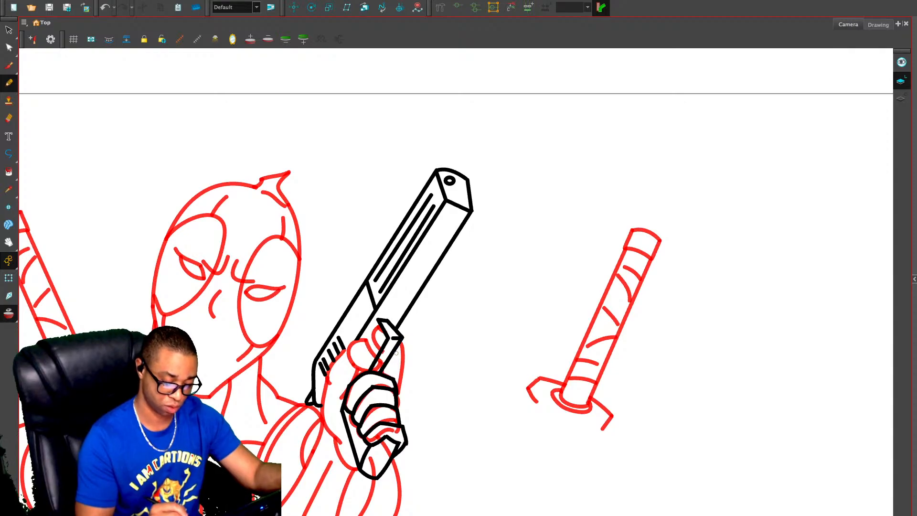
{"action": "mouse_move", "coordinate": [395, 385]}
{"action": "left_mouse_down"}
{"action": "mouse_move", "coordinate": [400, 352]}
{"action": "mouse_move", "coordinate": [373, 340]}
{"action": "mouse_move", "coordinate": [370, 355]}
{"action": "mouse_move", "coordinate": [384, 374]}
{"action": "left_mouse_up"}
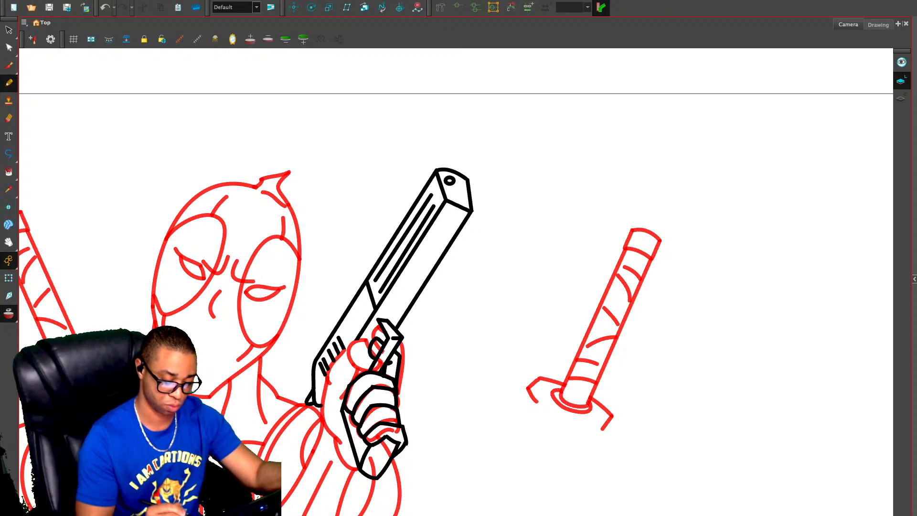
{"action": "key", "text": "alt+o"}
{"action": "key", "text": "alt+o"}
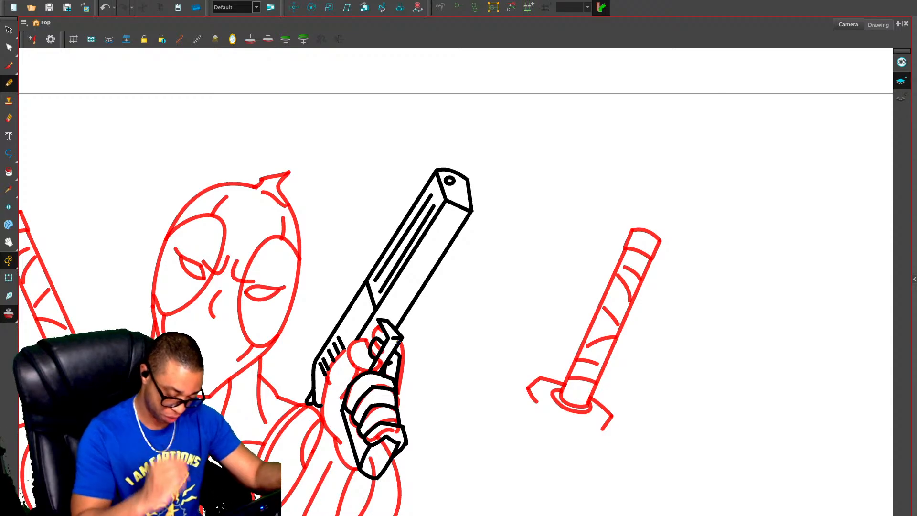
Draw the thumb and the outer palm edge from behind the slide down to the base of the grip
{"action": "mouse_move", "coordinate": [365, 341]}
{"action": "left_mouse_down"}
{"action": "mouse_move", "coordinate": [380, 363]}
{"action": "mouse_move", "coordinate": [367, 371]}
{"action": "mouse_move", "coordinate": [353, 361]}
{"action": "mouse_move", "coordinate": [351, 373]}
{"action": "mouse_move", "coordinate": [352, 344]}
{"action": "mouse_move", "coordinate": [327, 376]}
{"action": "mouse_move", "coordinate": [322, 420]}
{"action": "mouse_move", "coordinate": [351, 472]}
{"action": "left_mouse_up"}
{"action": "key", "text": "ctrl+z"}
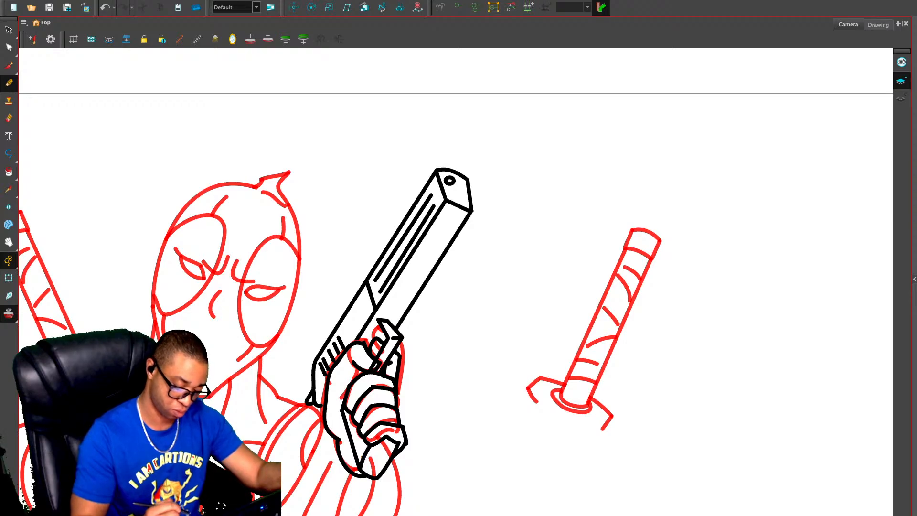
{"action": "key", "text": "alt+o"}
{"action": "key", "text": "alt+e"}
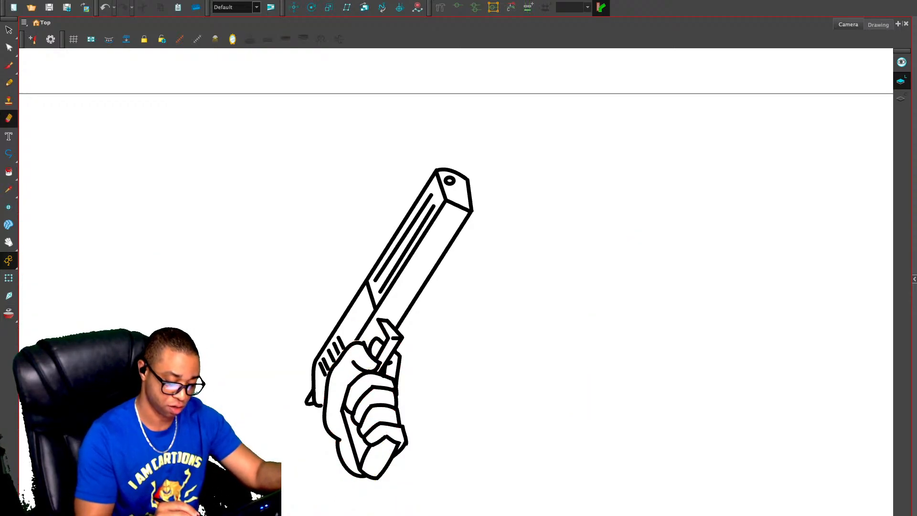
{"action": "key", "text": "alt+s"}
{"action": "key", "text": "Escape"}
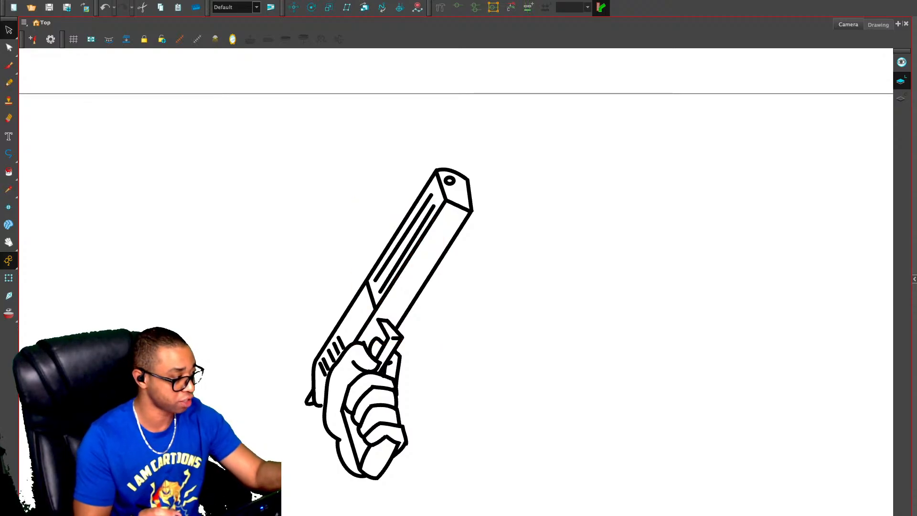
Add parallel detail lines along the plain side of the gun barrel
{"action": "key", "text": "1"}
{"action": "key", "text": "1"}
{"action": "key", "text": "1"}
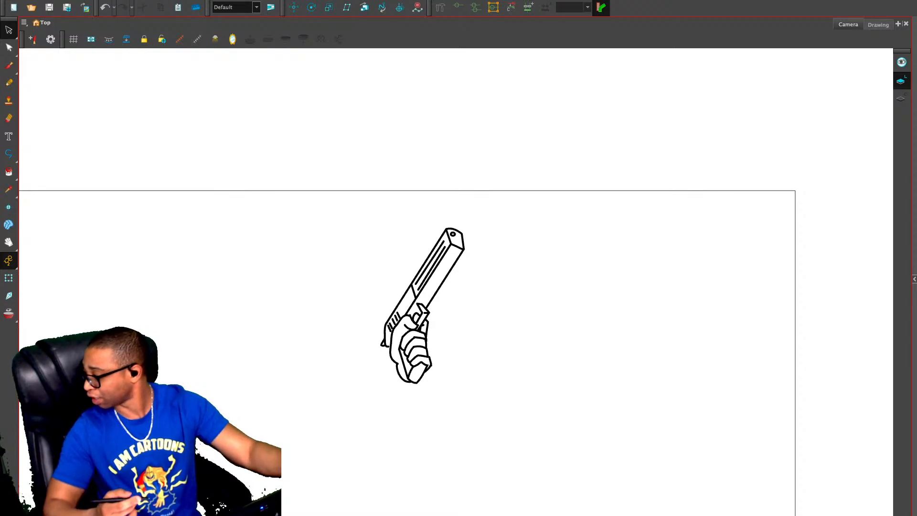
{"action": "key", "text": "alt+x"}
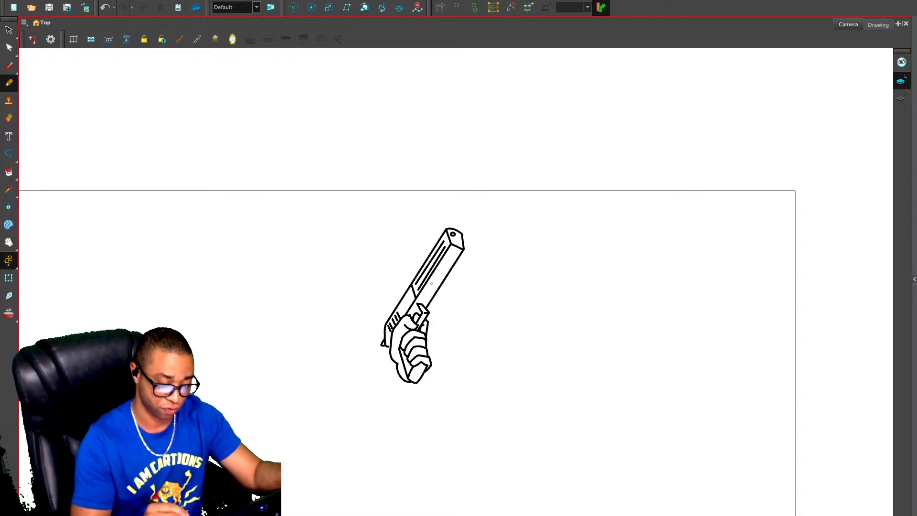
{"action": "mouse_move", "coordinate": [421, 300]}
{"action": "left_mouse_down"}
{"action": "mouse_move", "coordinate": [451, 254]}
{"action": "mouse_move", "coordinate": [424, 303]}
{"action": "left_mouse_up"}
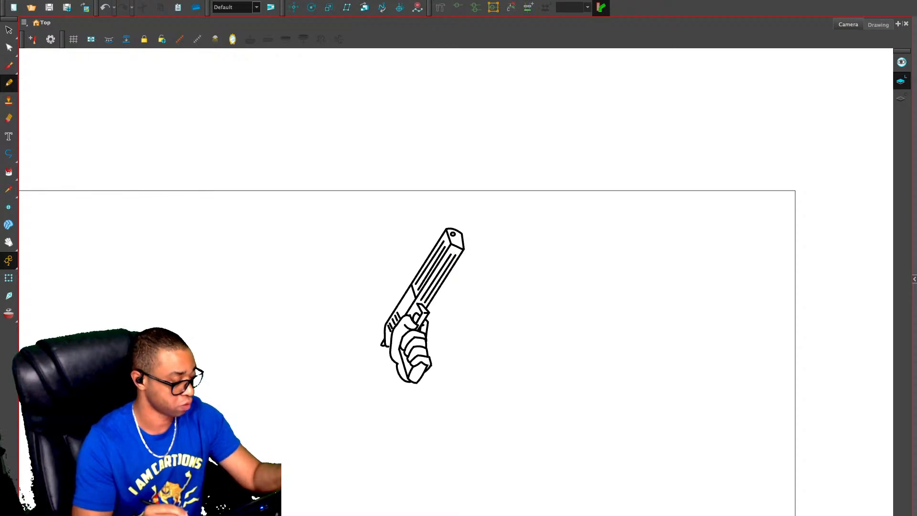
Copy the complete gun-and-hand artwork, and delete the old fist strokes from the character drawing
{"action": "key", "text": "alt+s"}
{"action": "mouse_move", "coordinate": [430, 211]}
{"action": "left_mouse_down"}
{"action": "mouse_move", "coordinate": [475, 330]}
{"action": "mouse_move", "coordinate": [445, 215]}
{"action": "left_mouse_up"}
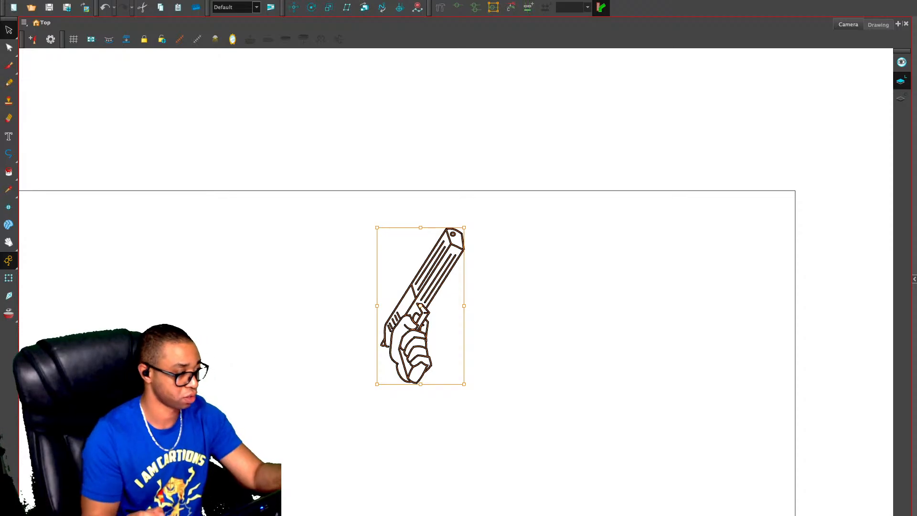
{"action": "key", "text": "comma"}
{"action": "mouse_move", "coordinate": [424, 292]}
{"action": "left_mouse_down"}
{"action": "mouse_move", "coordinate": [387, 316]}
{"action": "mouse_move", "coordinate": [427, 306]}
{"action": "left_mouse_up"}
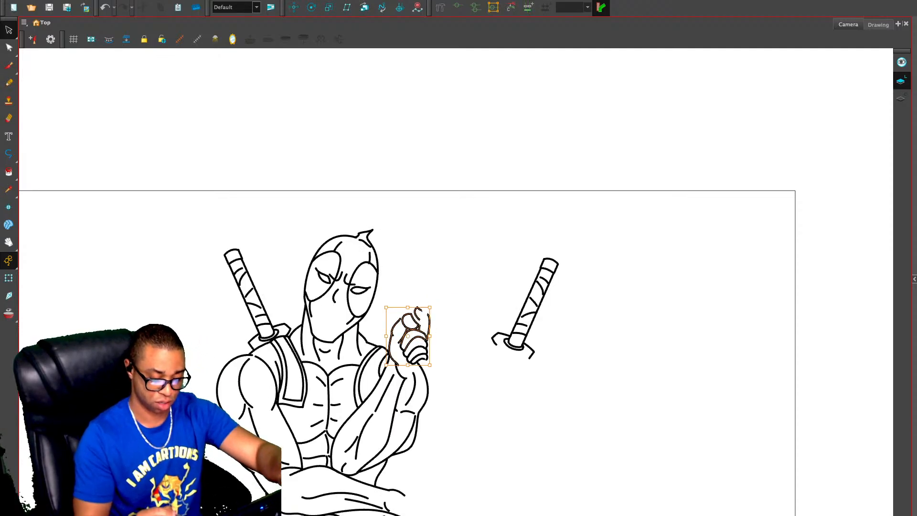
{"action": "key", "text": "Delete"}
{"action": "mouse_move", "coordinate": [399, 337]}
{"action": "left_mouse_down"}
{"action": "mouse_move", "coordinate": [395, 377]}
{"action": "mouse_move", "coordinate": [433, 351]}
{"action": "mouse_move", "coordinate": [401, 335]}
{"action": "left_mouse_up"}
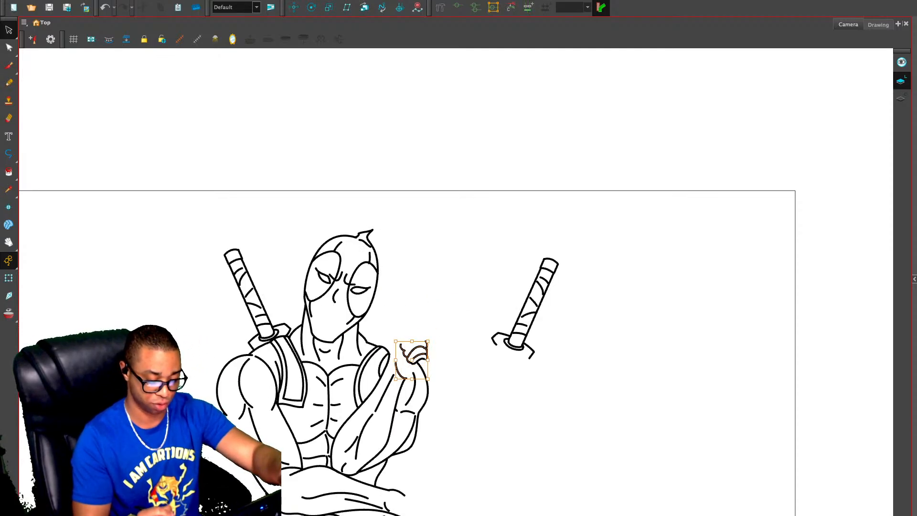
{"action": "key", "text": "Delete"}
{"action": "key", "text": "Delete"}
Try pasting the gun-and-hand artwork into the character drawing
{"action": "key", "text": "ctrl+v"}
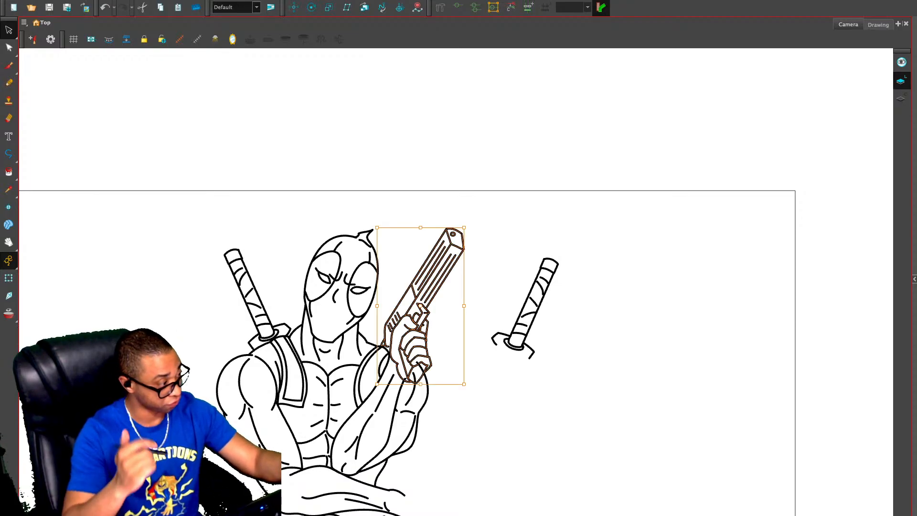
{"action": "key", "text": "Delete"}
Turn on the onion skin in the character drawing and remove the previous drawing from its range
{"action": "key", "text": "alt+o"}
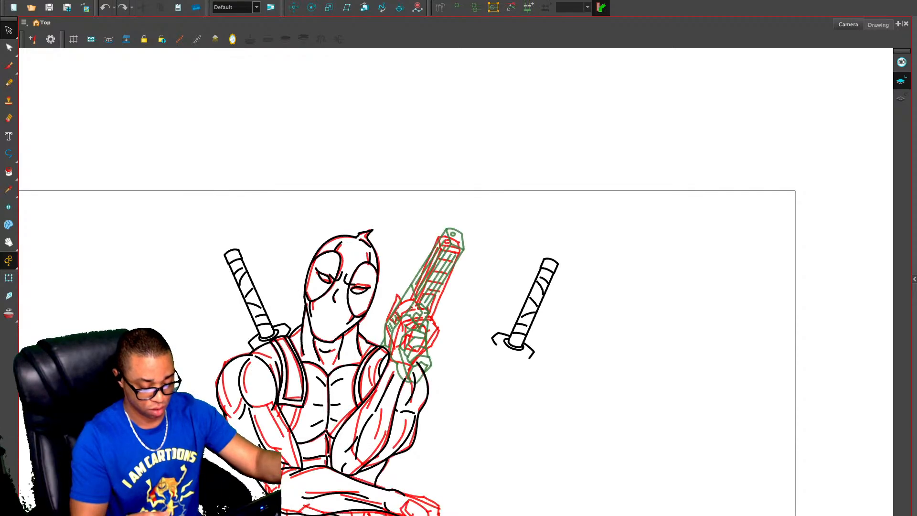
{"action": "key", "text": "2"}
{"action": "key", "text": "2"}
{"action": "left_click", "coordinate": [267, 39]}
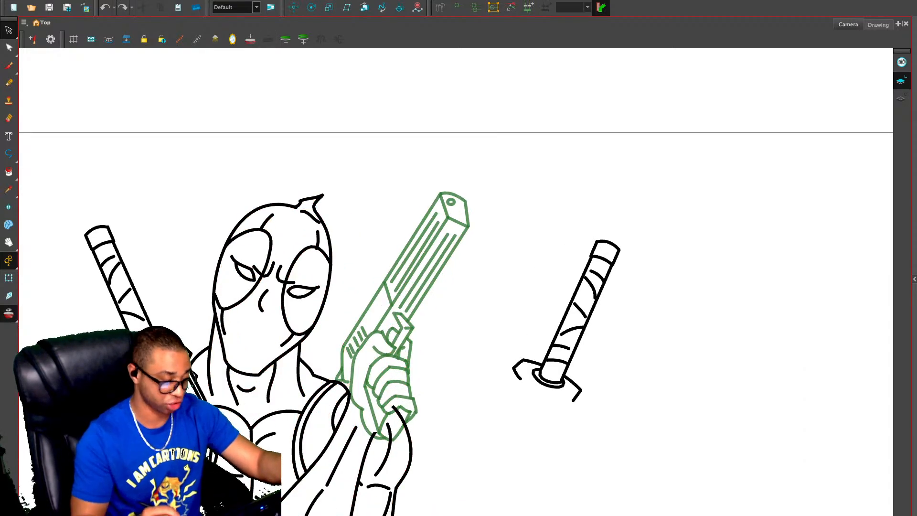
Draw the missing upper curve of the shoulder outline under the hand holding the gun
{"action": "key", "text": "alt+e"}
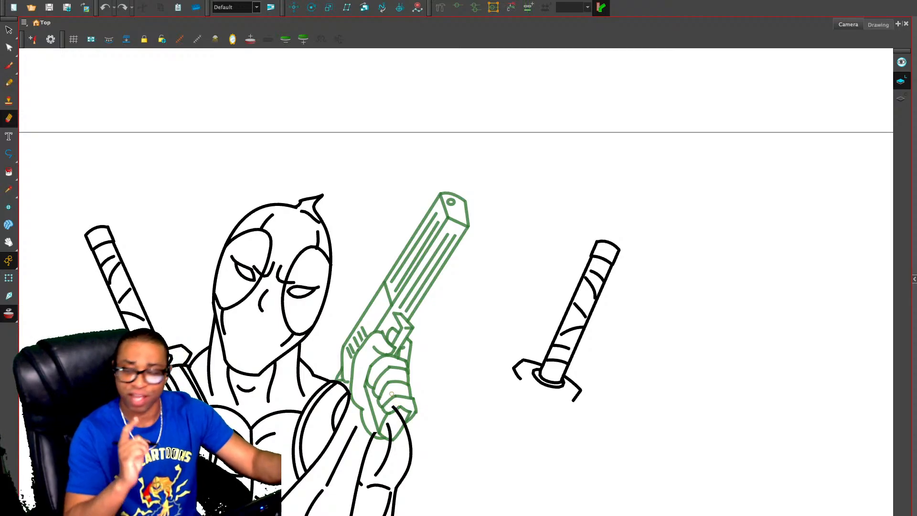
{"action": "key", "text": "alt+slash"}
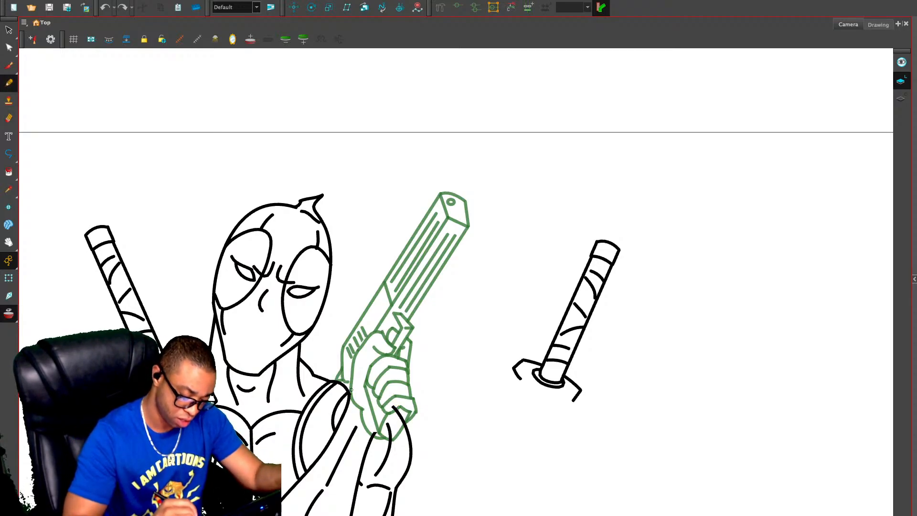
{"action": "left_click_drag", "start_coordinate": [349, 390], "coordinate": [398, 411]}
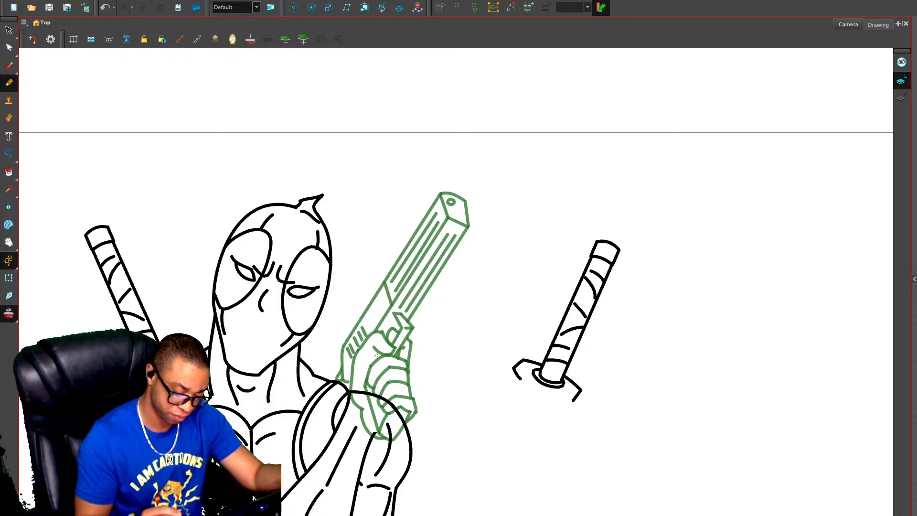
Move the detached sword handle with its guard onto the shoulder beside the gun
{"action": "key", "text": "alt+s"}
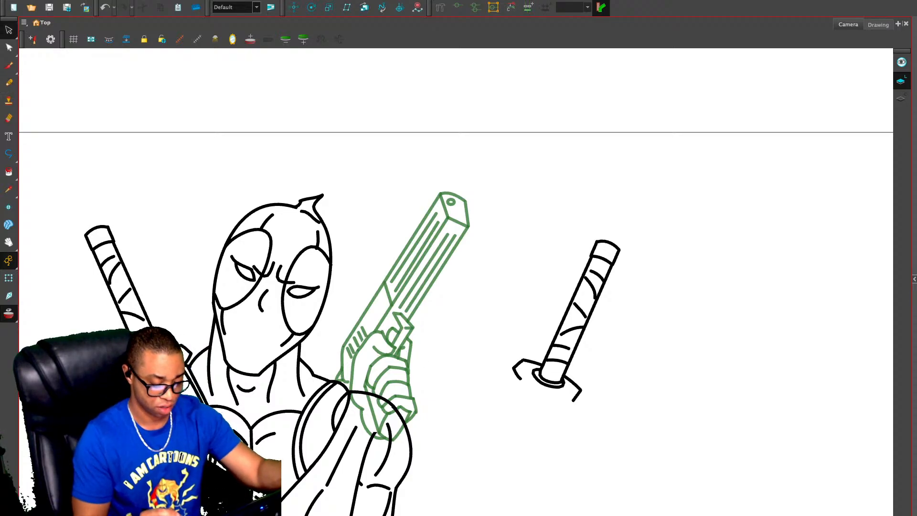
{"action": "key", "text": "1"}
{"action": "key", "text": "1"}
{"action": "key", "text": "1"}
{"action": "mouse_move", "coordinate": [536, 247]}
{"action": "left_mouse_down"}
{"action": "mouse_move", "coordinate": [485, 370]}
{"action": "mouse_move", "coordinate": [547, 268]}
{"action": "left_mouse_up"}
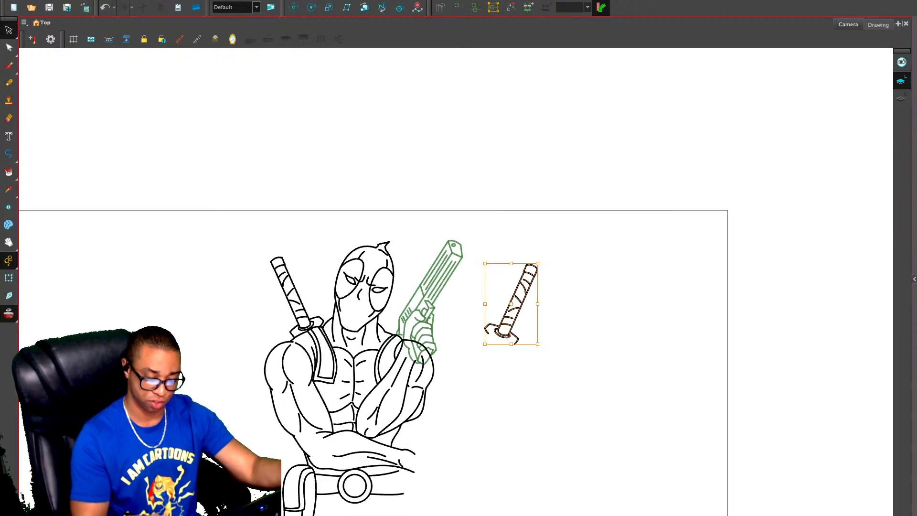
{"action": "left_click_drag", "start_coordinate": [517, 306], "coordinate": [419, 306]}
{"action": "scroll", "coordinate": [420, 301], "scroll_direction": "up", "scroll_amount": 4}
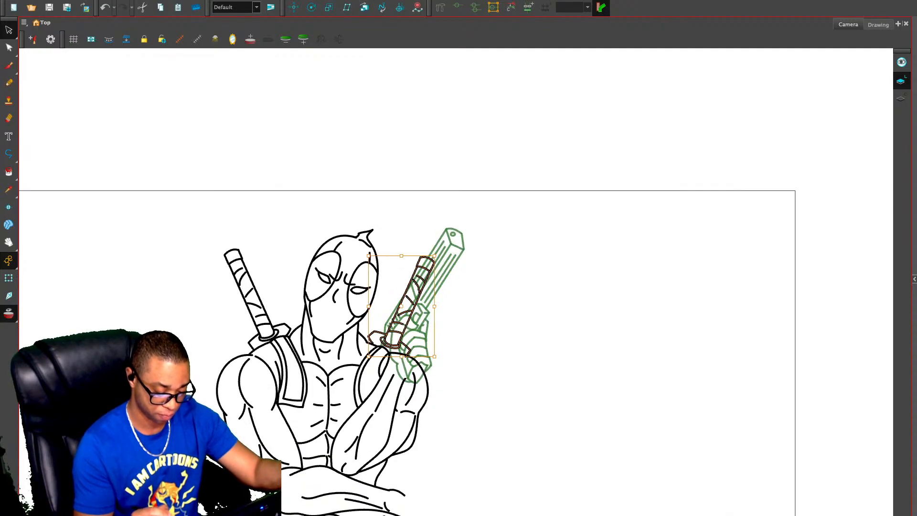
Trim the guard end that crosses the shoulder outline, and nudge the sword handle slightly left and down against the shoulder
{"action": "key", "text": "alt+e"}
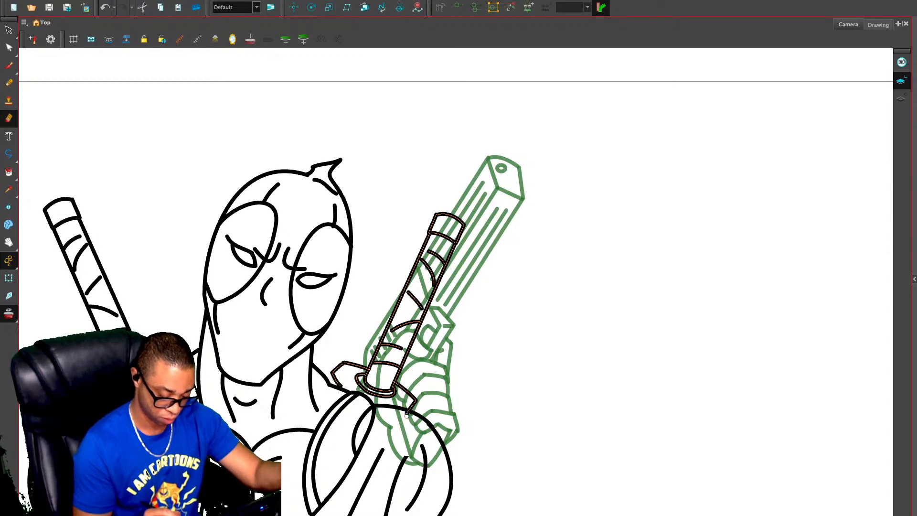
{"action": "left_click_drag", "start_coordinate": [406, 415], "coordinate": [408, 412]}
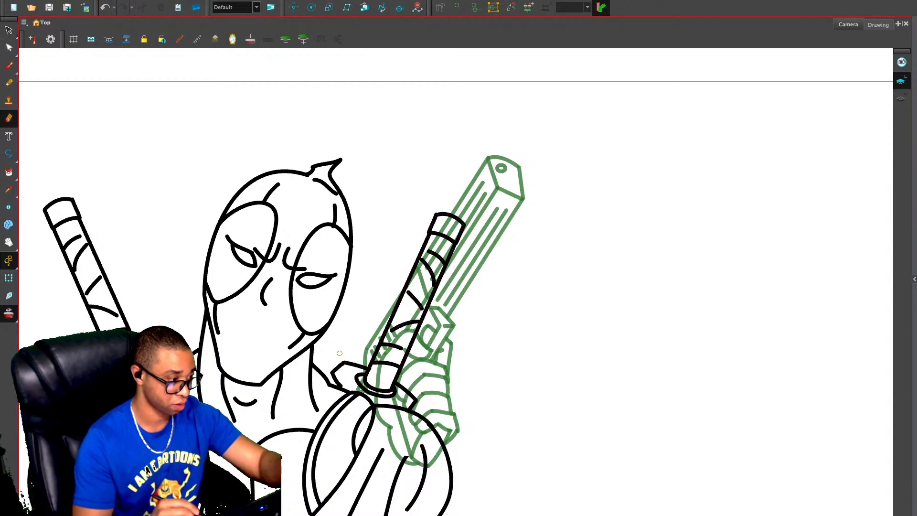
{"action": "key", "text": "alt+slash"}
{"action": "key", "text": "alt+s"}
{"action": "key", "text": "ctrl+a"}
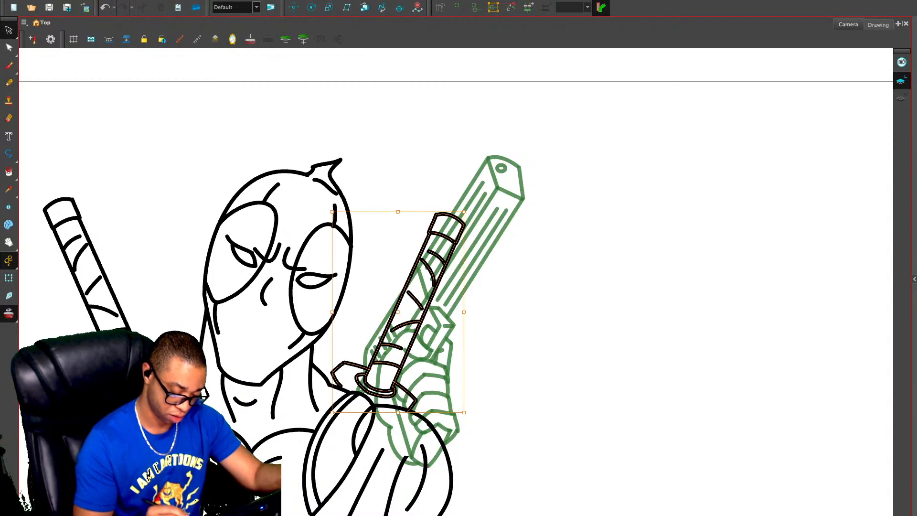
{"action": "key", "text": "Left"}
{"action": "key", "text": "Down"}
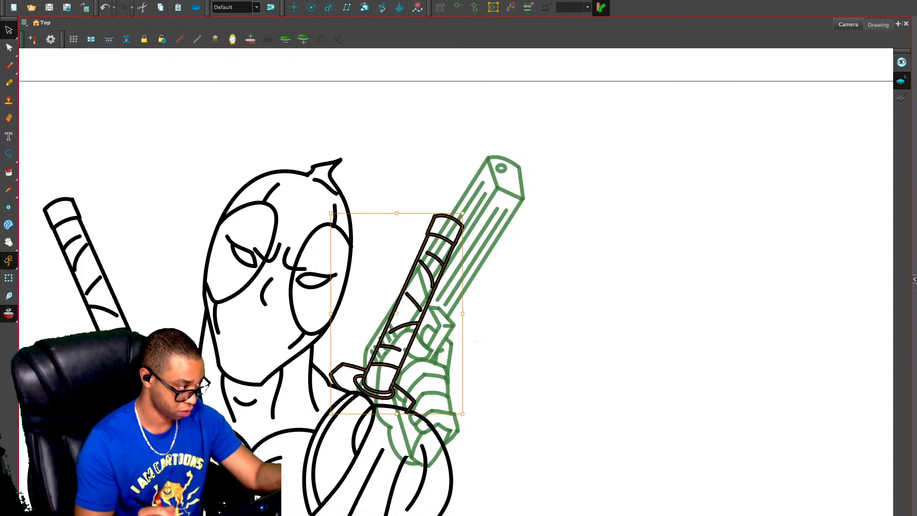
{"action": "key", "text": "Escape"}
{"action": "key", "text": "alt+e"}
{"action": "left_click_drag", "start_coordinate": [405, 415], "coordinate": [409, 415]}
Rotate the sword handle on the gun side outward so that it leans farther away from the head
{"action": "key", "text": "1"}
{"action": "key", "text": "1"}
{"action": "key", "text": "1"}
{"action": "key", "text": "1"}
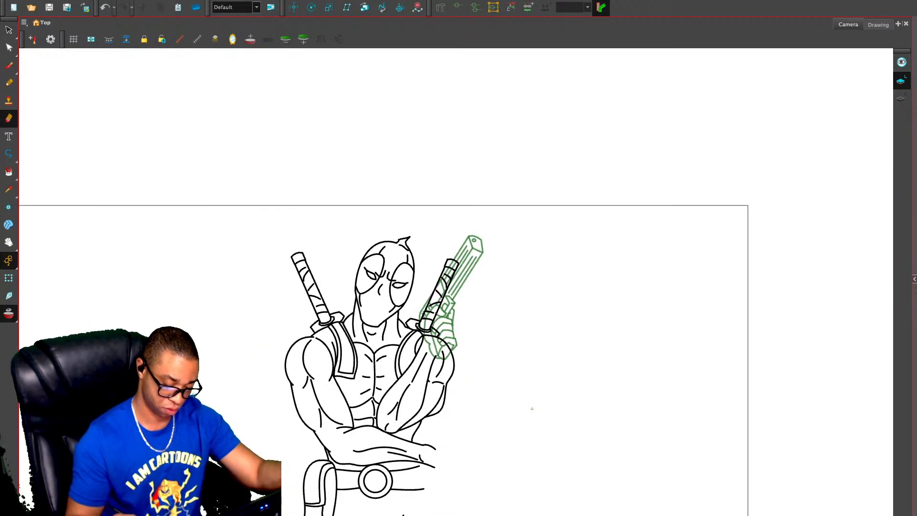
{"action": "key", "text": "2"}
{"action": "key", "text": "alt+s"}
{"action": "key", "text": "1"}
{"action": "left_click_drag", "start_coordinate": [422, 296], "coordinate": [446, 306]}
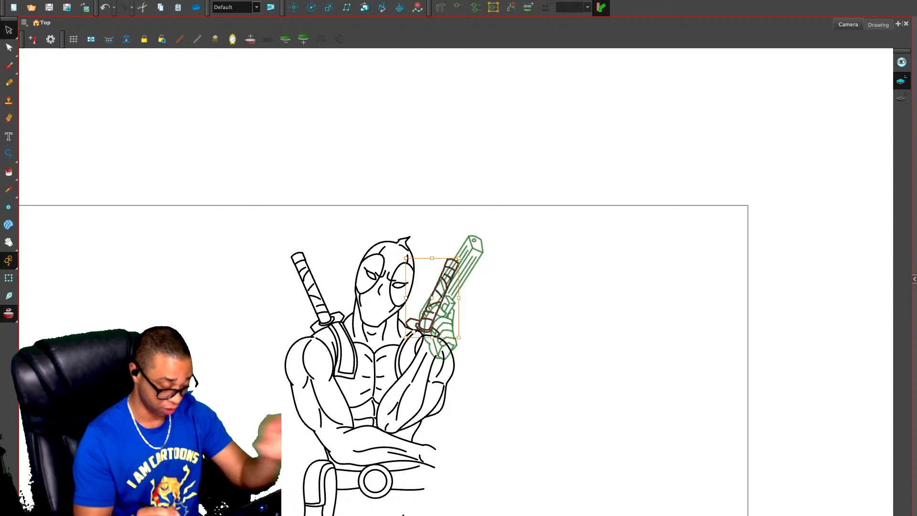
{"action": "left_click_drag", "start_coordinate": [462, 256], "coordinate": [476, 273]}
Rotate the whole opposite sword handle, including its guard, outward to match the first one's lean
{"action": "left_click", "coordinate": [317, 293]}
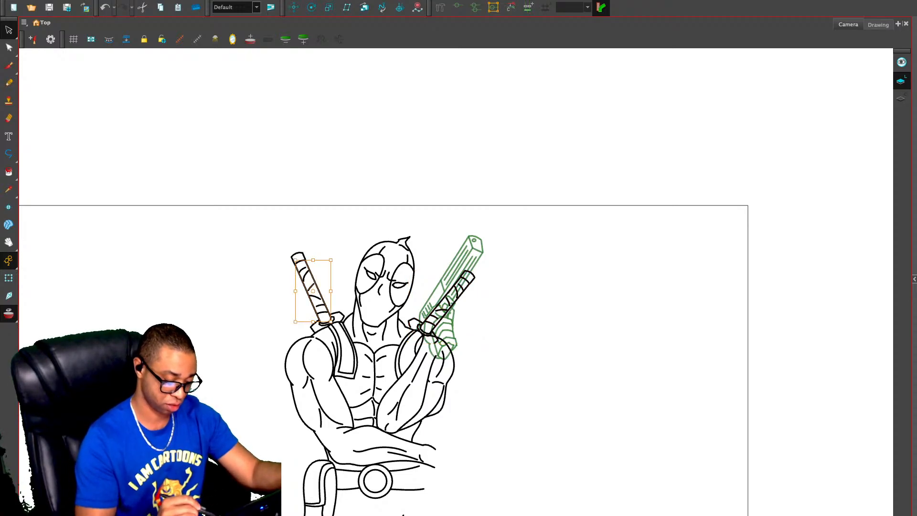
{"action": "mouse_move", "coordinate": [331, 243]}
{"action": "left_mouse_down"}
{"action": "mouse_move", "coordinate": [283, 284]}
{"action": "mouse_move", "coordinate": [311, 329]}
{"action": "mouse_move", "coordinate": [345, 300]}
{"action": "left_mouse_up"}
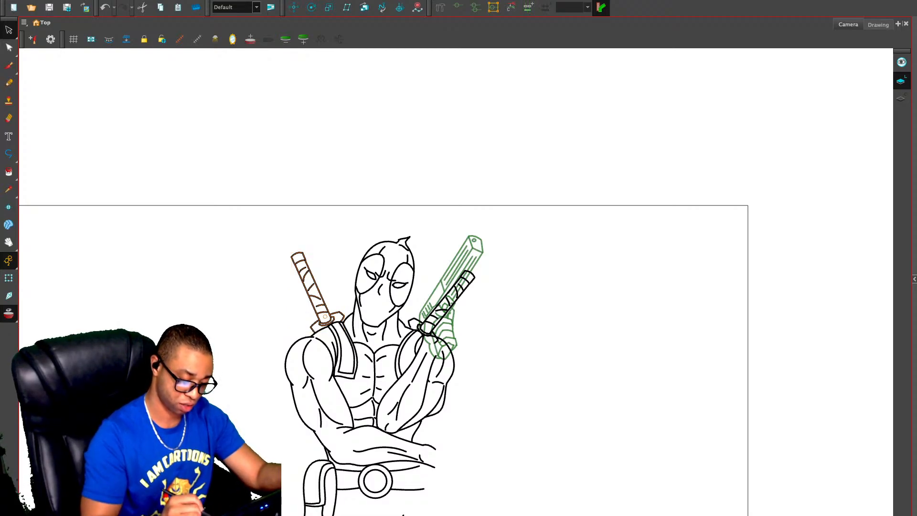
{"action": "left_click_drag", "start_coordinate": [289, 249], "coordinate": [269, 262]}
{"action": "key", "text": "Escape"}
Draw a straight blade edge from the sword guard diagonally across the torso past the hip, ending in a short curved tip
{"action": "key", "text": "2"}
{"action": "key", "text": "2"}
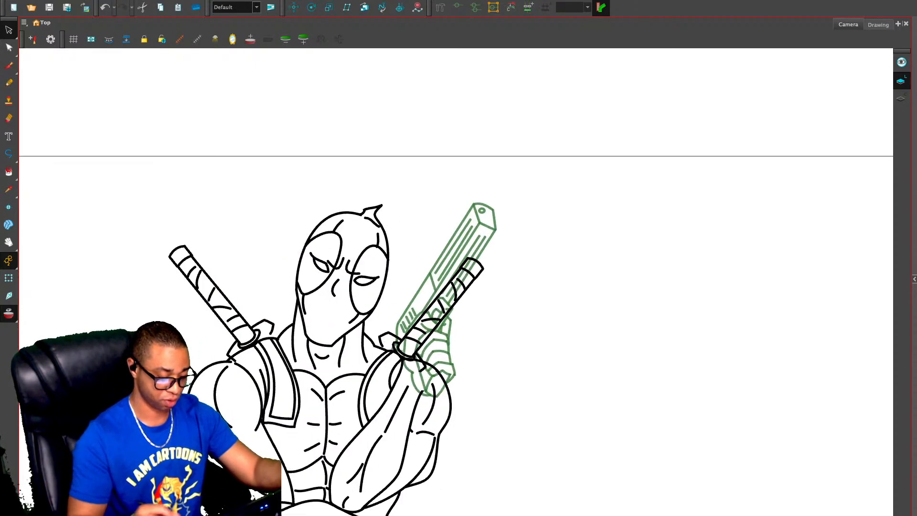
{"action": "left_click_drag", "start_coordinate": [460, 306], "coordinate": [382, 172]}
{"action": "key", "text": "alt+x"}
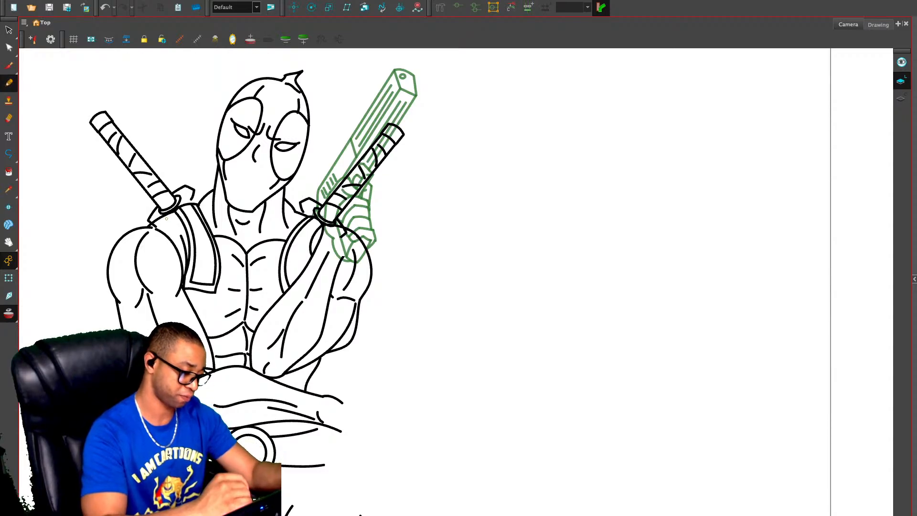
{"action": "mouse_move", "coordinate": [162, 213]}
{"action": "left_mouse_down"}
{"action": "mouse_move", "coordinate": [419, 481]}
{"action": "mouse_move", "coordinate": [409, 493]}
{"action": "mouse_move", "coordinate": [435, 495]}
{"action": "left_mouse_up"}
{"action": "key", "text": "ctrl+z"}
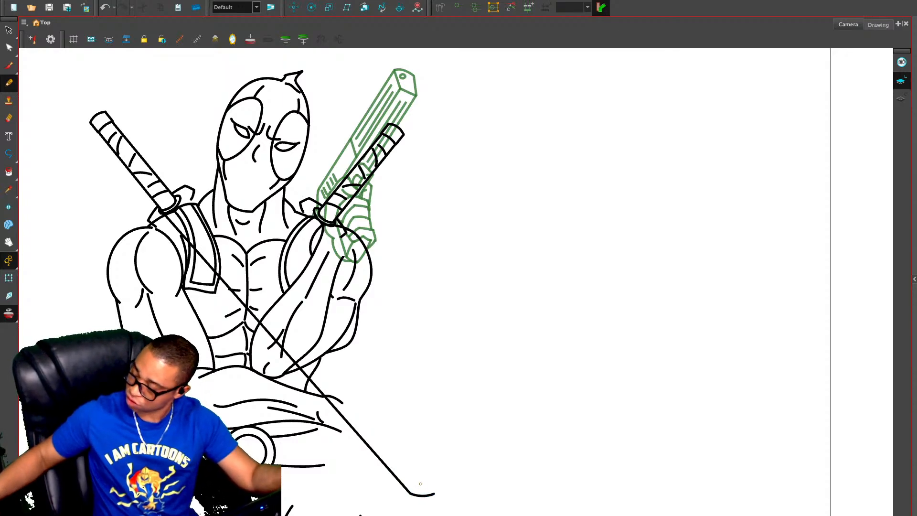
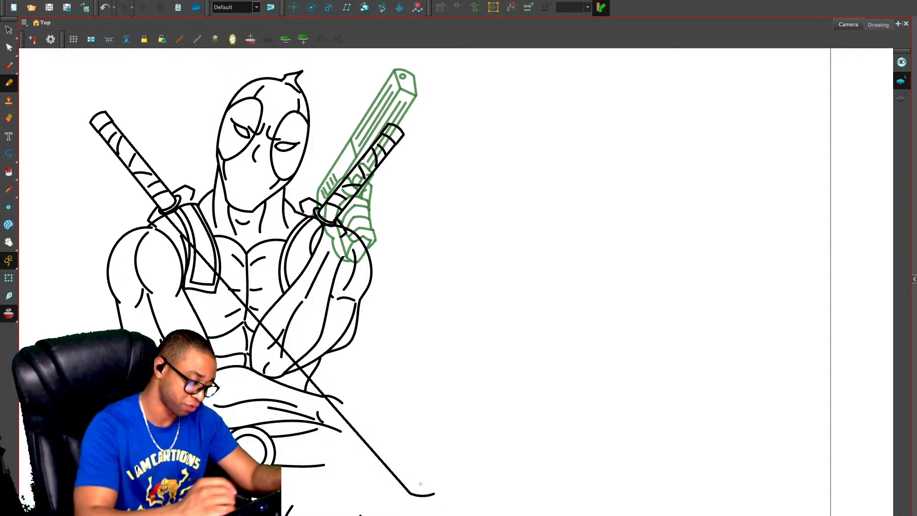
Duplicate the long blade edge and place the copy parallel to it at the other end of the tip
{"action": "key", "text": "alt+s"}
{"action": "left_click", "coordinate": [373, 451]}
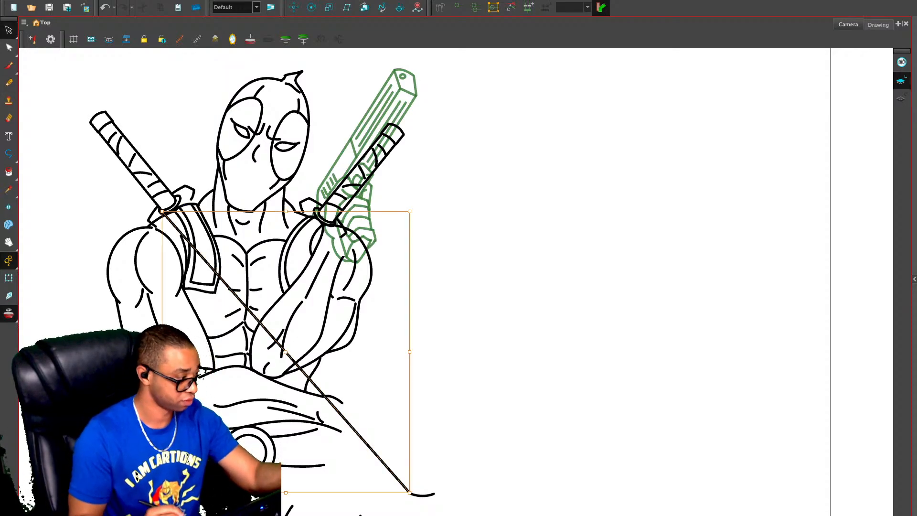
{"action": "key", "text": "ctrl+c"}
{"action": "key", "text": "ctrl+v"}
{"action": "left_click_drag", "start_coordinate": [374, 451], "coordinate": [396, 449]}
{"action": "left_click_drag", "start_coordinate": [434, 492], "coordinate": [434, 492]}
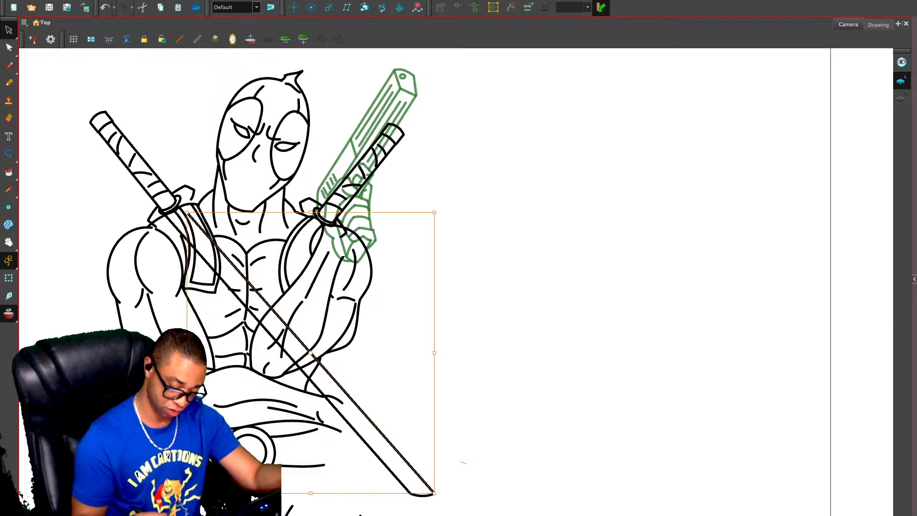
Rotate both blade edges and the tip together slightly, and reposition them in line with the sword handle
{"action": "left_click_drag", "start_coordinate": [460, 462], "coordinate": [405, 495]}
{"action": "left_click_drag", "start_coordinate": [298, 354], "coordinate": [202, 233]}
{"action": "left_click", "coordinate": [433, 494]}
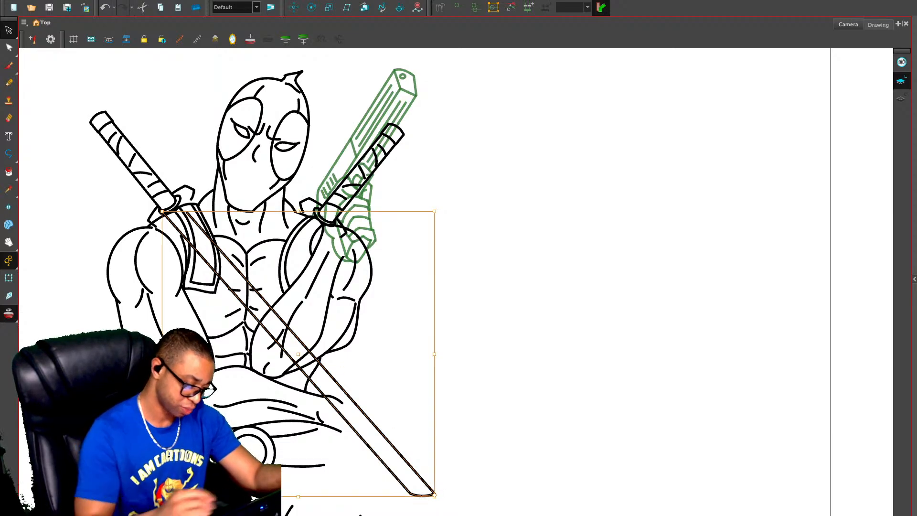
{"action": "left_click_drag", "start_coordinate": [160, 209], "coordinate": [169, 201]}
{"action": "left_click_drag", "start_coordinate": [313, 348], "coordinate": [309, 357]}
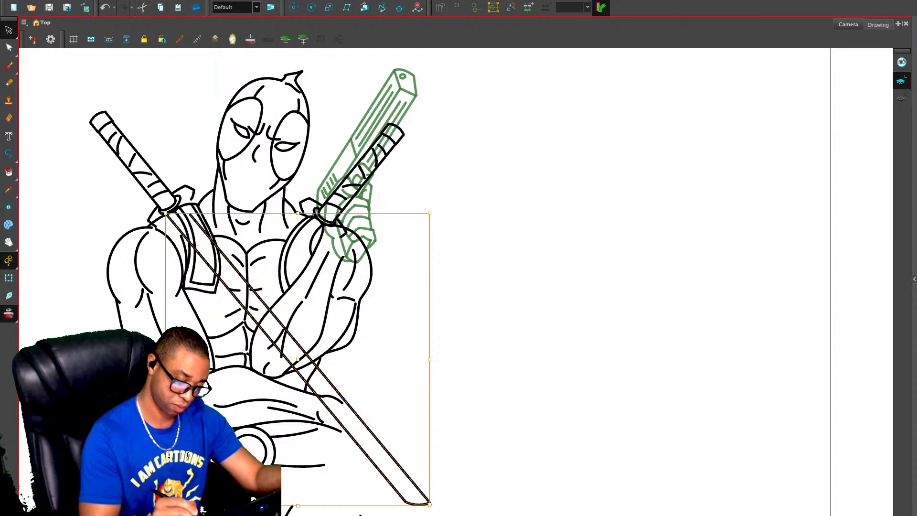
{"action": "left_click_drag", "start_coordinate": [163, 210], "coordinate": [161, 212]}
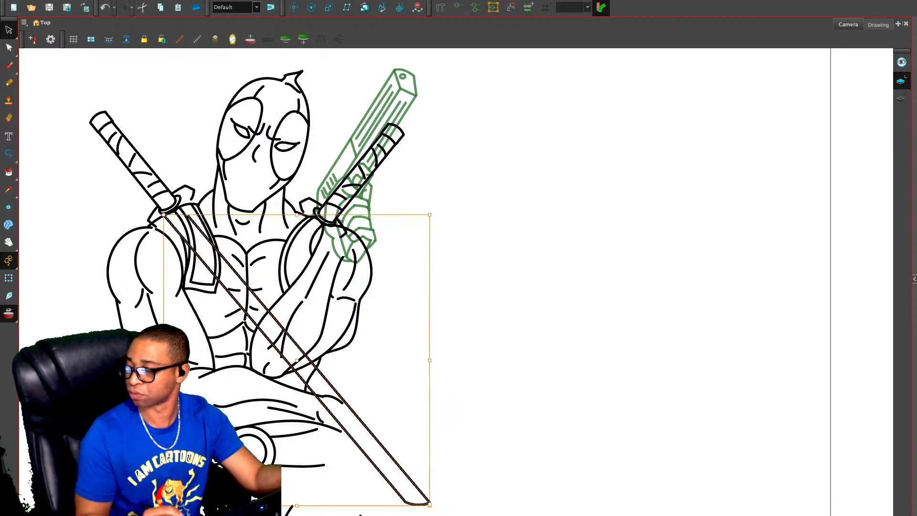
{"action": "left_click_drag", "start_coordinate": [305, 355], "coordinate": [306, 353]}
{"action": "key", "text": "Escape"}
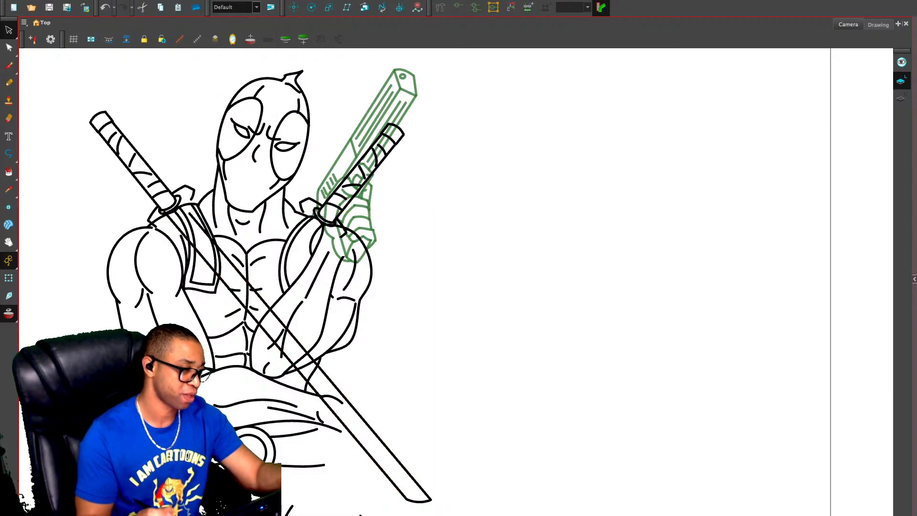
Delete the blade segments that cross the torso and raised forearm, keeping the part below the elbow
{"action": "key", "text": "alt+x"}
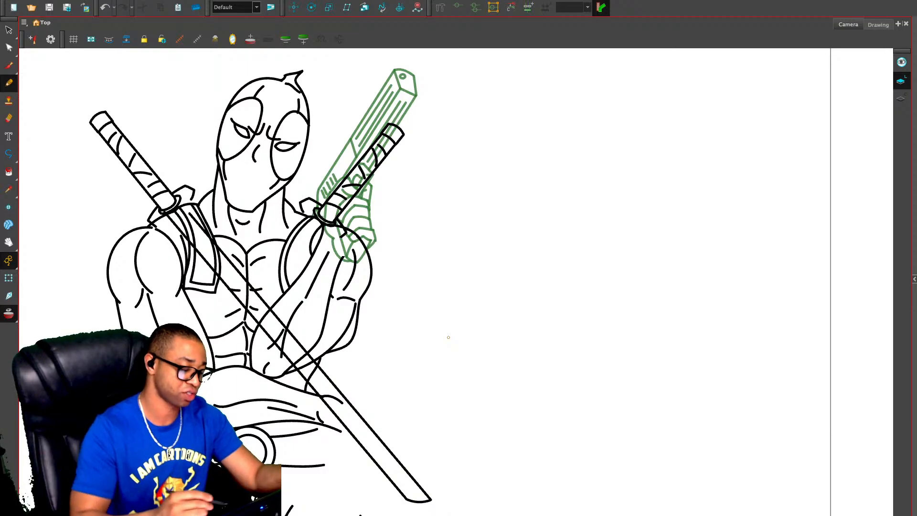
{"action": "scroll", "coordinate": [204, 188], "scroll_direction": "up", "scroll_amount": 3}
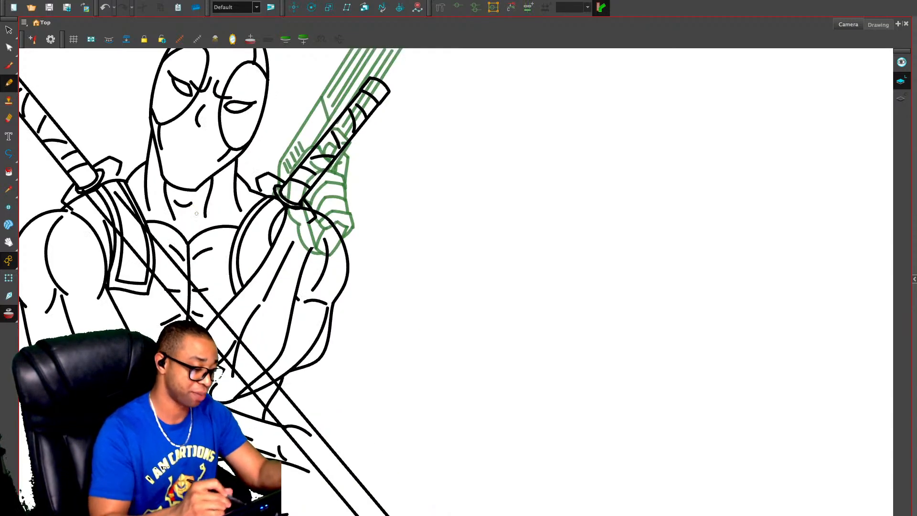
{"action": "left_click_drag", "start_coordinate": [203, 185], "coordinate": [197, 194]}
{"action": "key", "text": "alt+e"}
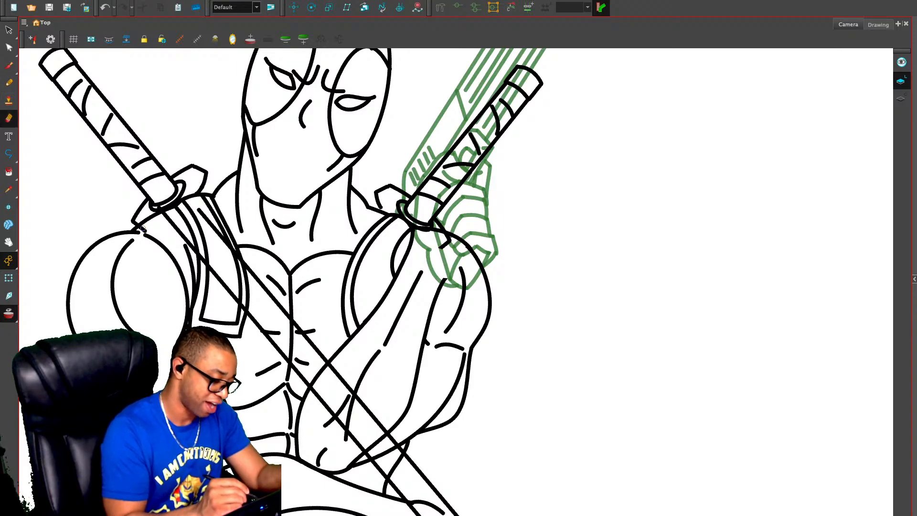
{"action": "scroll", "coordinate": [460, 329], "scroll_direction": "down", "scroll_amount": 1}
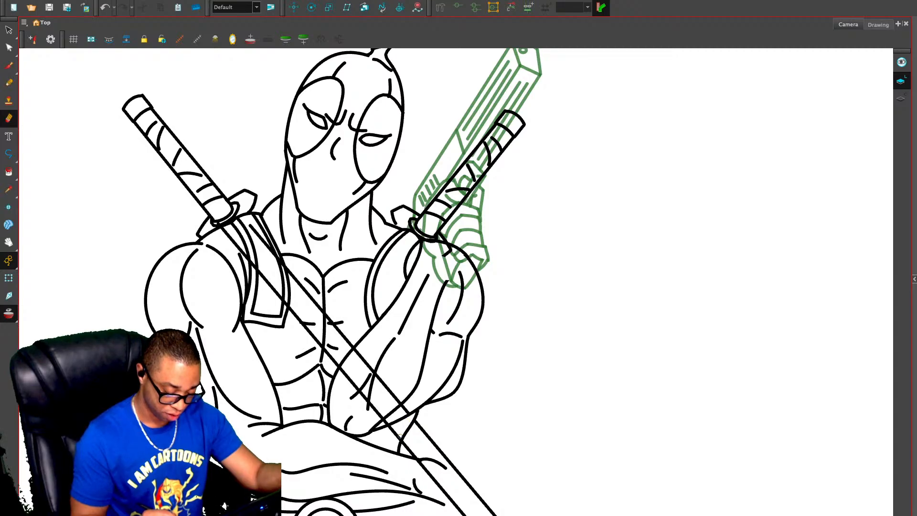
{"action": "key", "text": "alt+s"}
{"action": "left_click", "coordinate": [345, 338]}
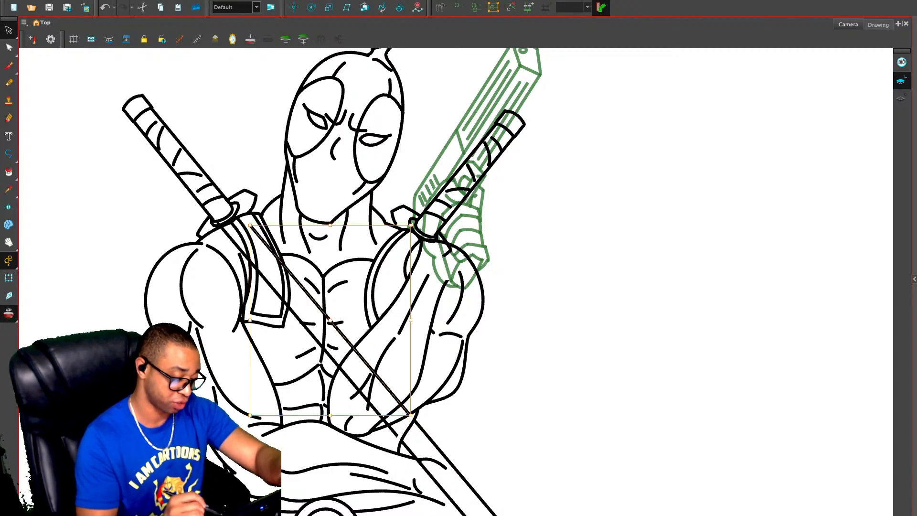
{"action": "key", "text": "Delete"}
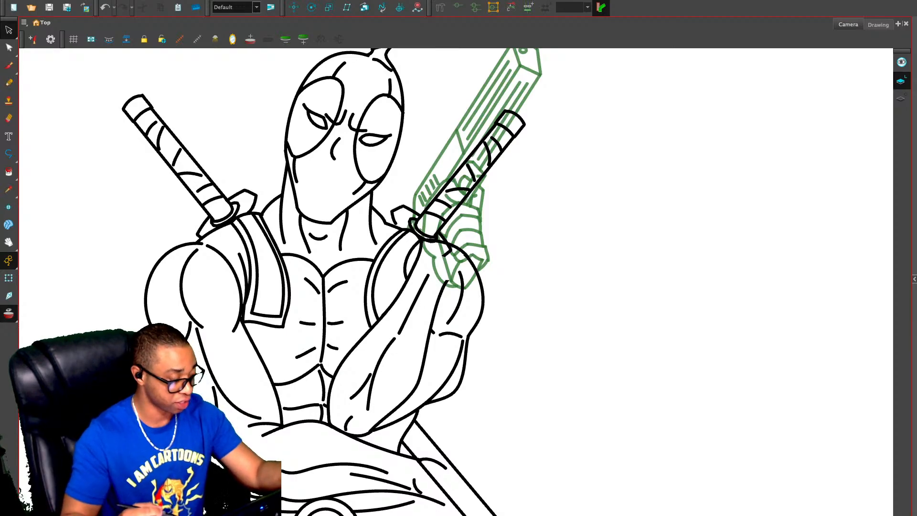
Rotate the remaining blade below the elbow slightly, and paste a copy of it
{"action": "key", "text": "2"}
{"action": "key", "text": "2"}
{"action": "key", "text": "2"}
{"action": "key", "text": "1"}
{"action": "left_click", "coordinate": [473, 422]}
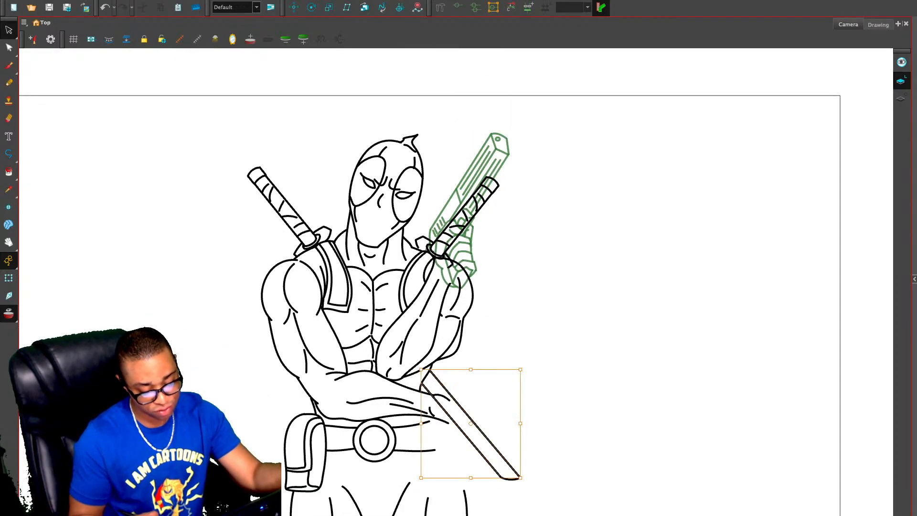
{"action": "left_click_drag", "start_coordinate": [549, 434], "coordinate": [534, 444]}
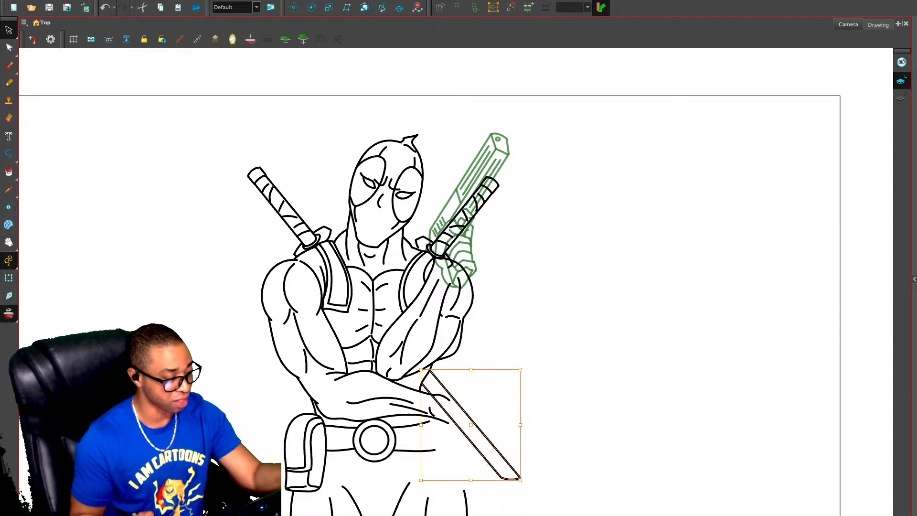
{"action": "key", "text": "ctrl+c"}
{"action": "key", "text": "ctrl+v"}
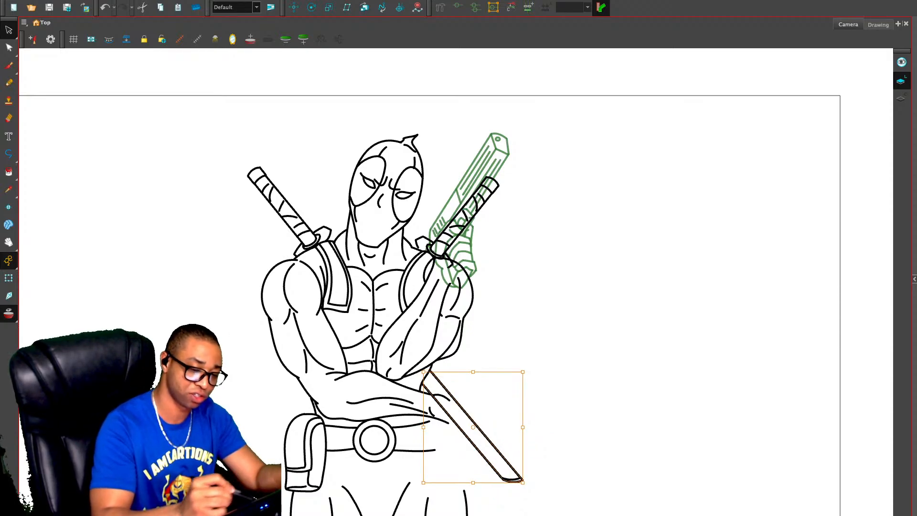
Try mirroring the pasted blade horizontally and shifting it toward the waist
{"action": "key", "text": "4"}
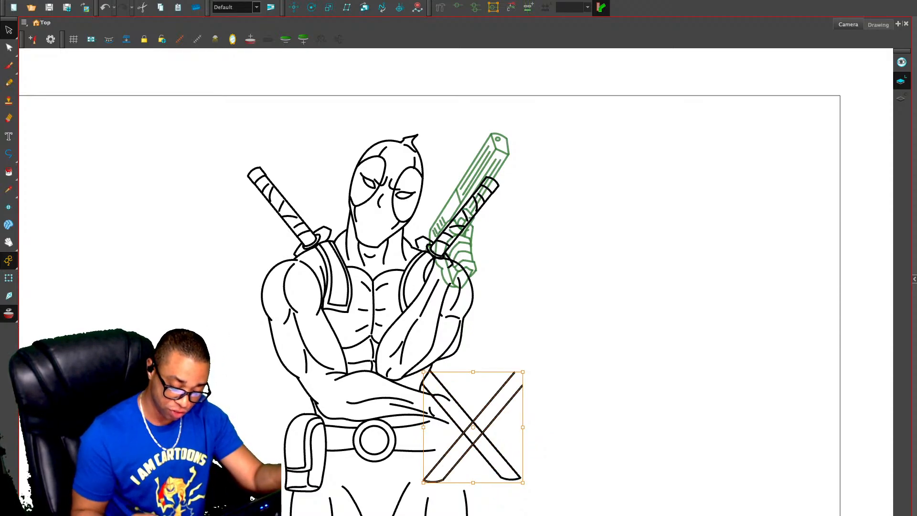
{"action": "left_click_drag", "start_coordinate": [473, 421], "coordinate": [433, 408]}
{"action": "key", "text": "ctrl+z"}
{"action": "key", "text": "ctrl+z"}
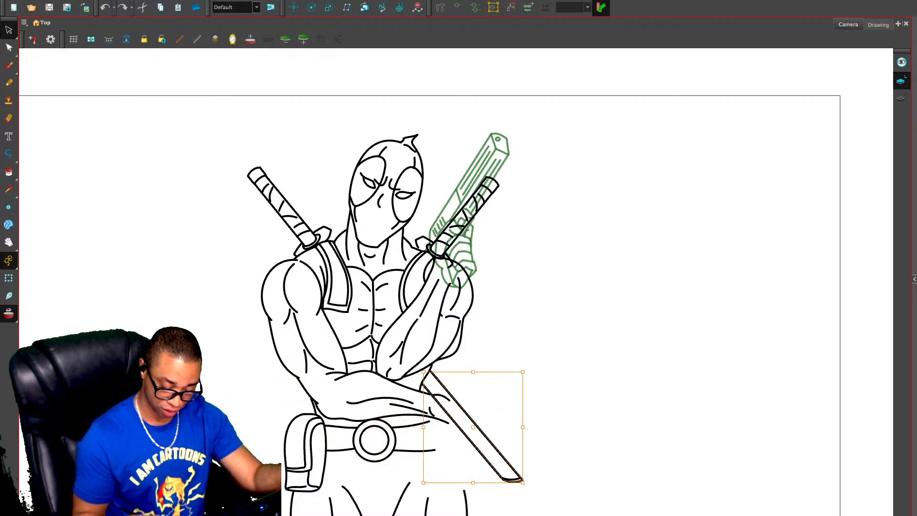
{"action": "left_click_drag", "start_coordinate": [472, 442], "coordinate": [280, 442]}
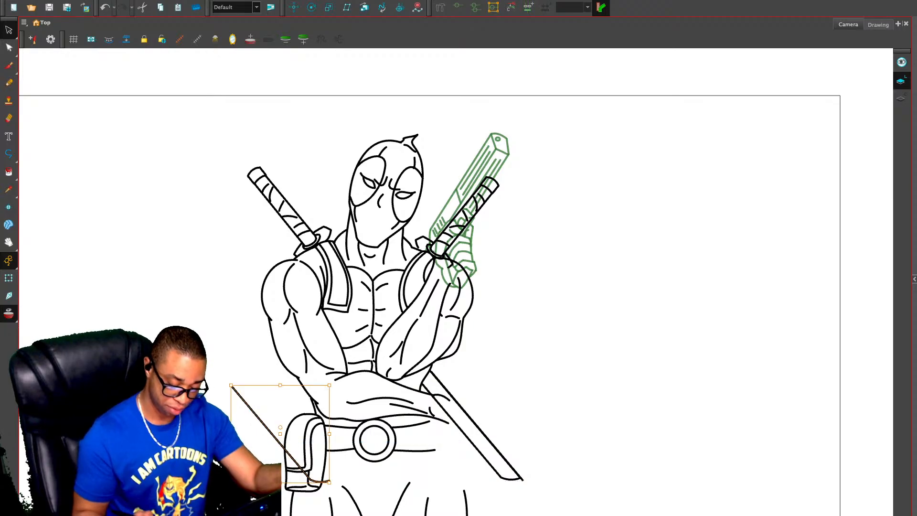
{"action": "key", "text": "ctrl+z"}
{"action": "key", "text": "ctrl+z"}
{"action": "key", "text": "ctrl+z"}
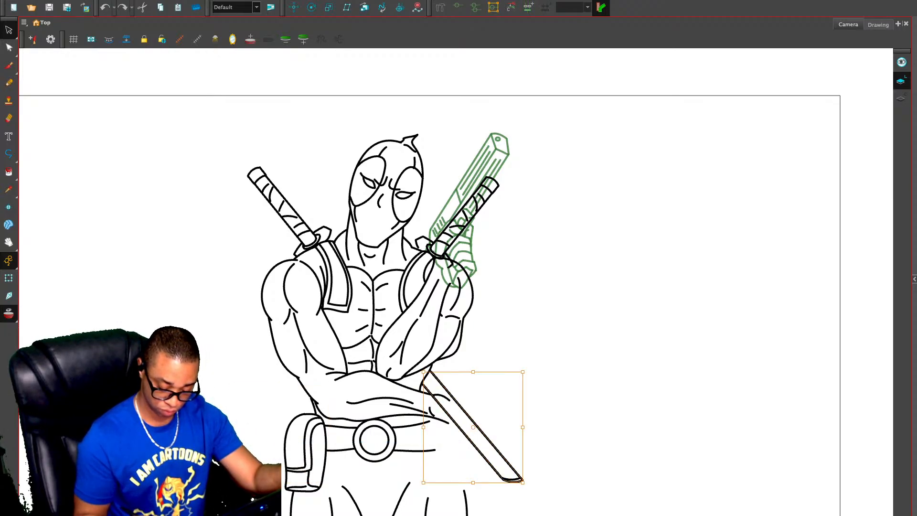
Mirror the pasted blade horizontally and position it behind the waist on the opposite side of the body
{"action": "left_click_drag", "start_coordinate": [473, 447], "coordinate": [181, 447]}
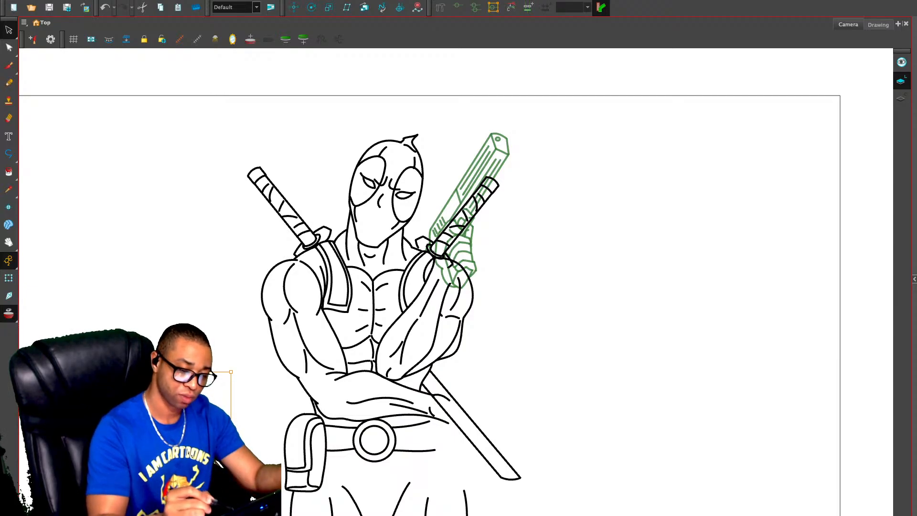
{"action": "left_click_drag", "start_coordinate": [207, 414], "coordinate": [276, 414]}
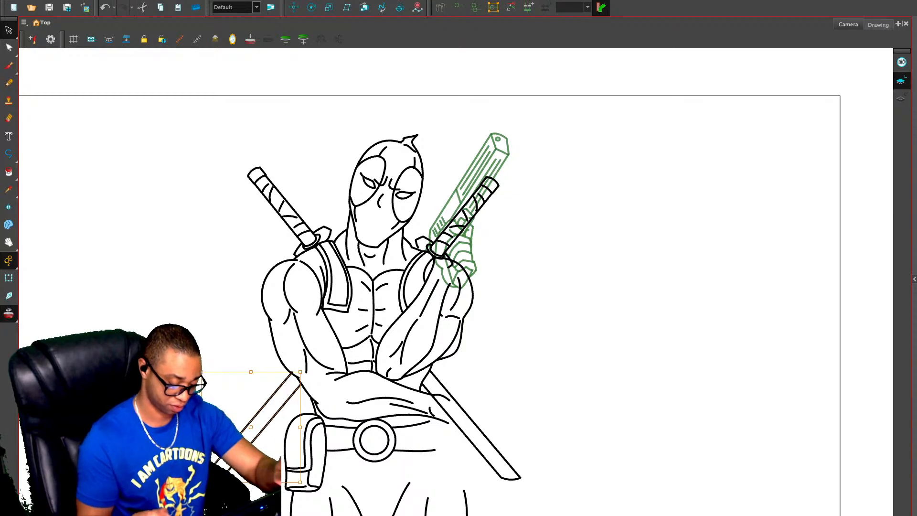
{"action": "key", "text": "Escape"}
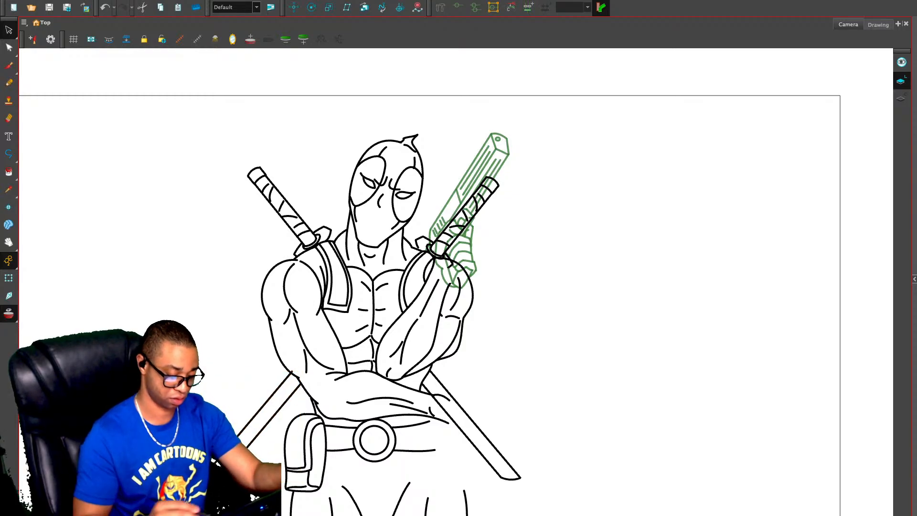
{"action": "key", "text": "alt+e"}
{"action": "key", "text": "2"}
{"action": "key", "text": "2"}
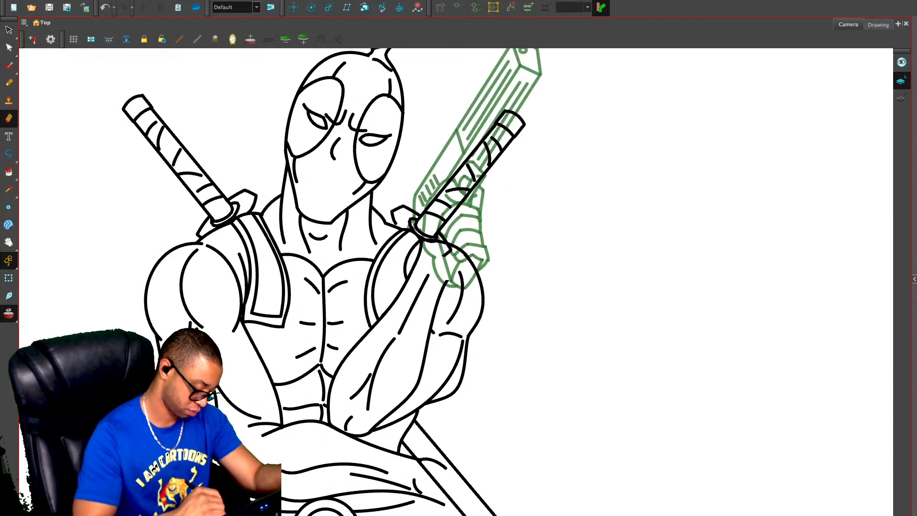
{"action": "scroll", "coordinate": [489, 284], "scroll_direction": "down", "scroll_amount": 3}
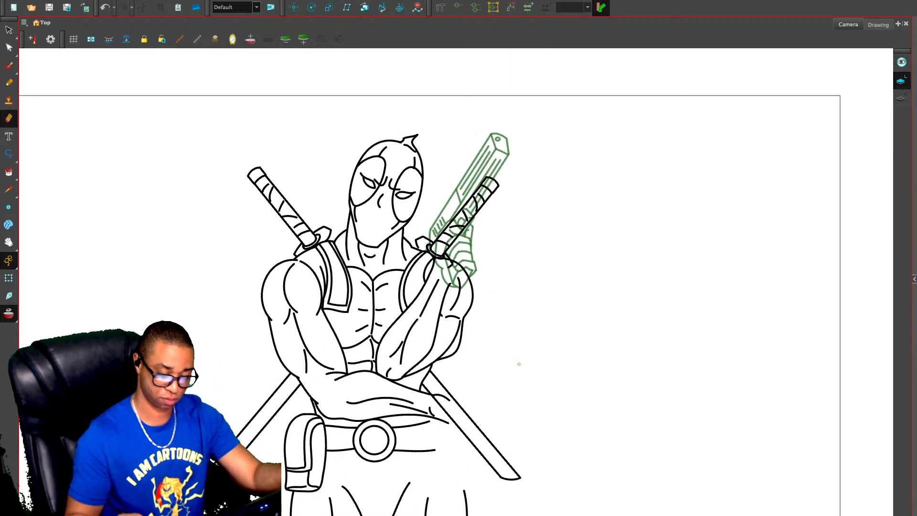
{"action": "scroll", "coordinate": [489, 285], "scroll_direction": "down", "scroll_amount": 2}
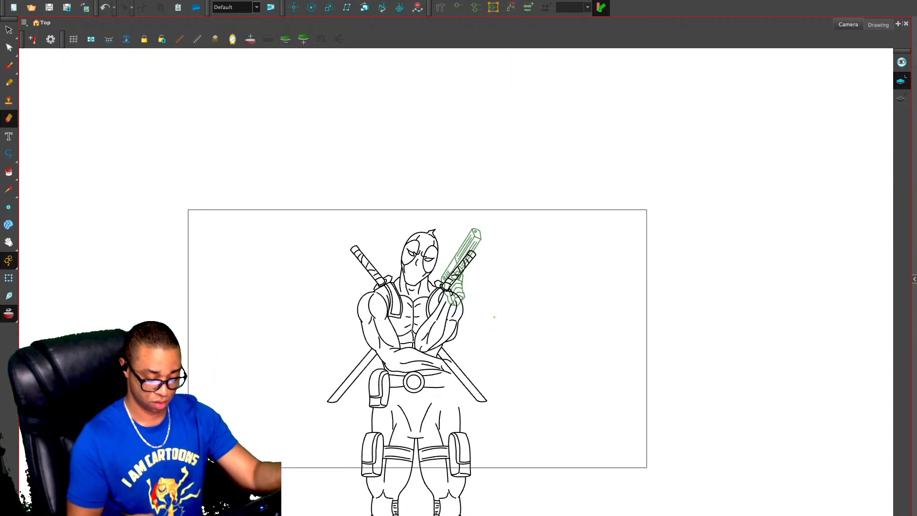
{"action": "scroll", "coordinate": [458, 284], "scroll_direction": "up", "scroll_amount": 1}
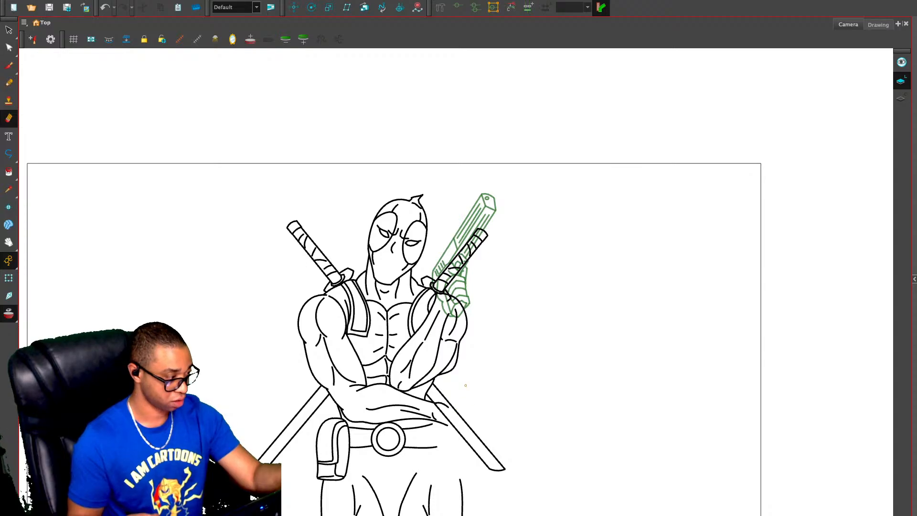
Copy the gun and hand from the next frame, paste them into the character's frame, and move the copy to the empty space beside the body
{"action": "key", "text": "alt+s"}
{"action": "key", "text": "period"}
{"action": "mouse_move", "coordinate": [497, 180]}
{"action": "left_mouse_down"}
{"action": "mouse_move", "coordinate": [426, 278]}
{"action": "mouse_move", "coordinate": [503, 226]}
{"action": "left_mouse_up"}
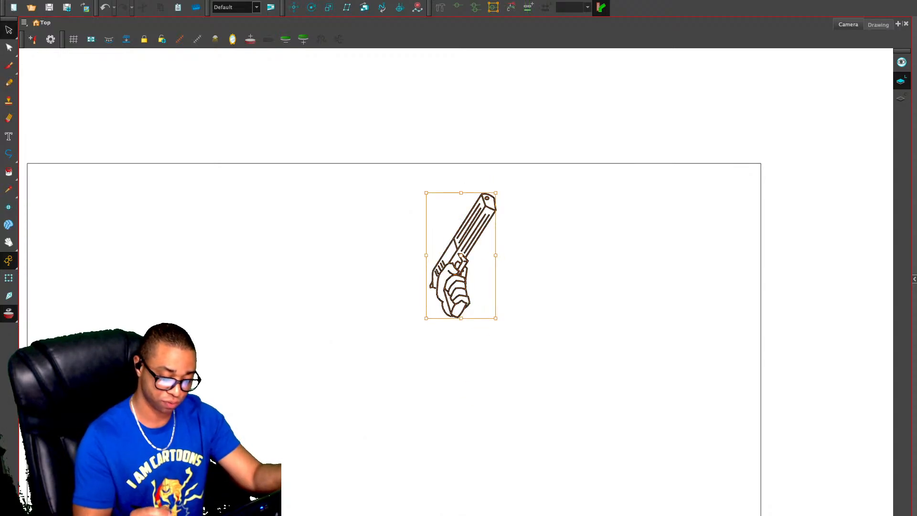
{"action": "key", "text": "ctrl+c"}
{"action": "key", "text": "comma"}
{"action": "key", "text": "ctrl+v"}
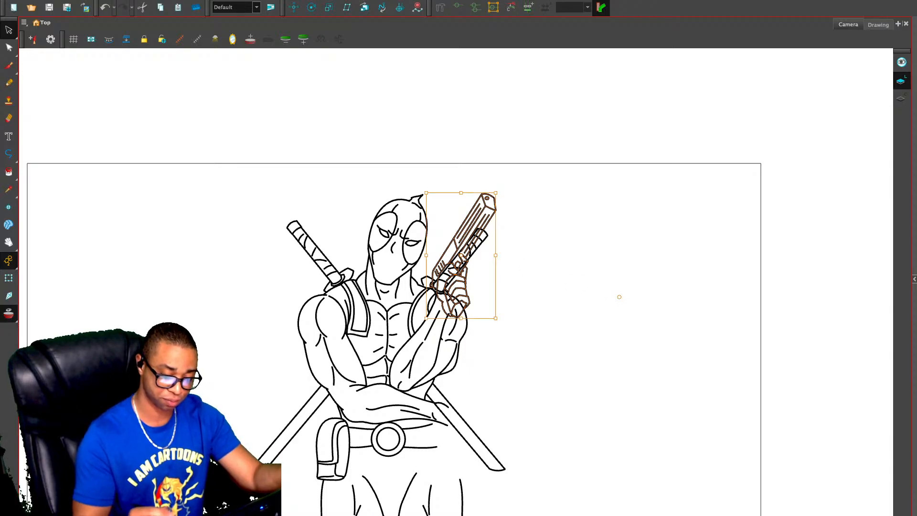
{"action": "left_click_drag", "start_coordinate": [619, 296], "coordinate": [806, 337]}
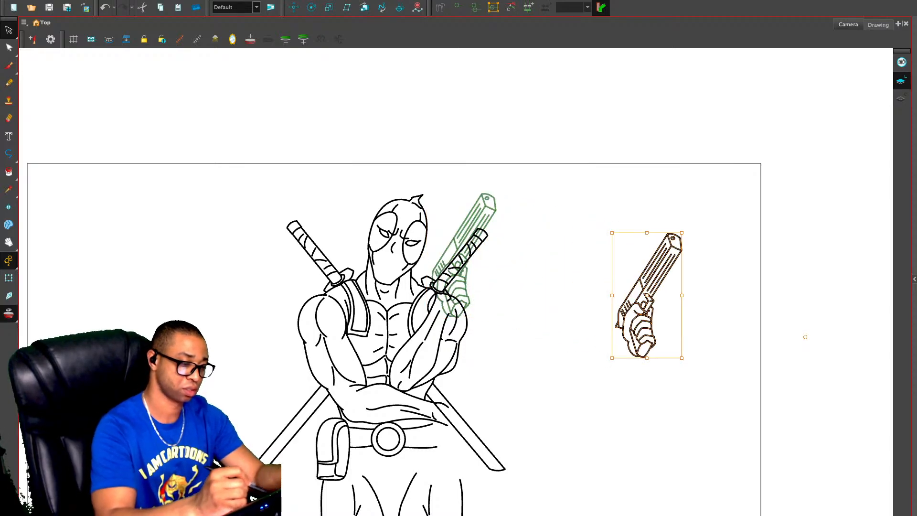
Flip the copied gun and hand horizontally and rotate them until the barrel points away from the character and slightly downward
{"action": "key", "text": "4"}
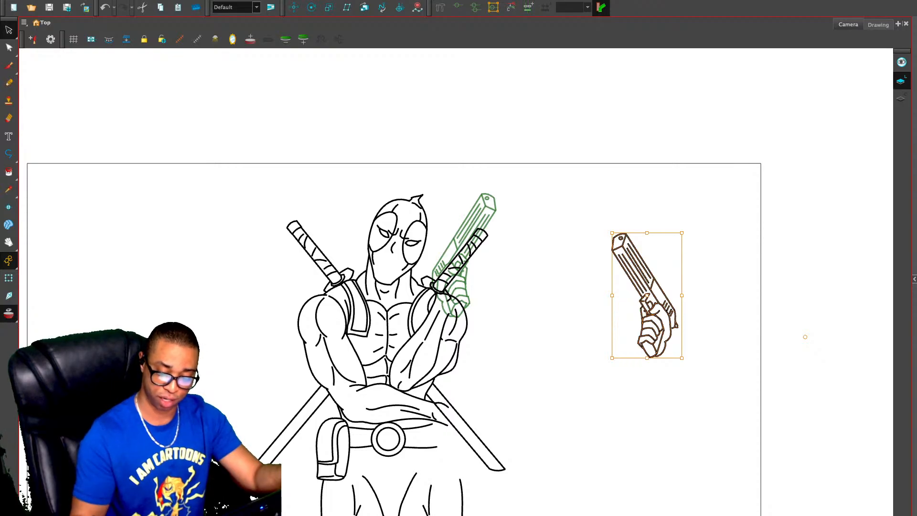
{"action": "left_click_drag", "start_coordinate": [611, 231], "coordinate": [613, 446]}
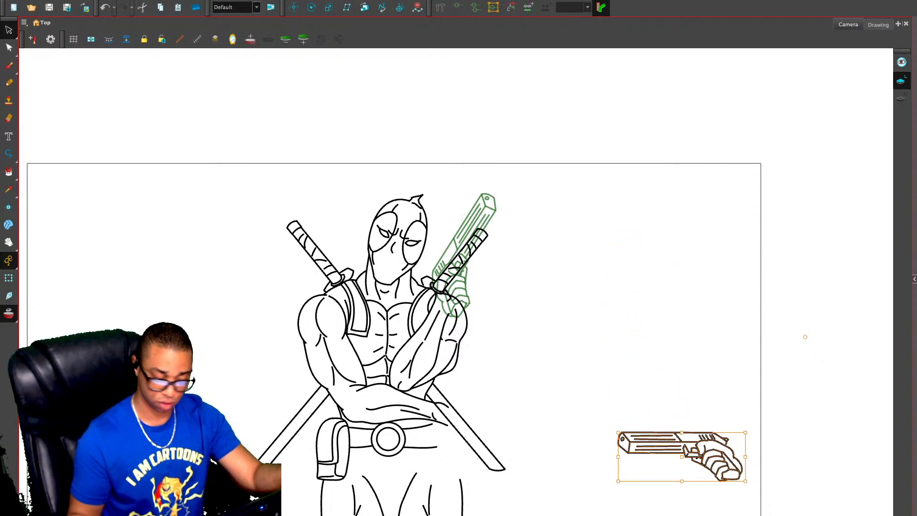
{"action": "key", "text": "ctrl+z"}
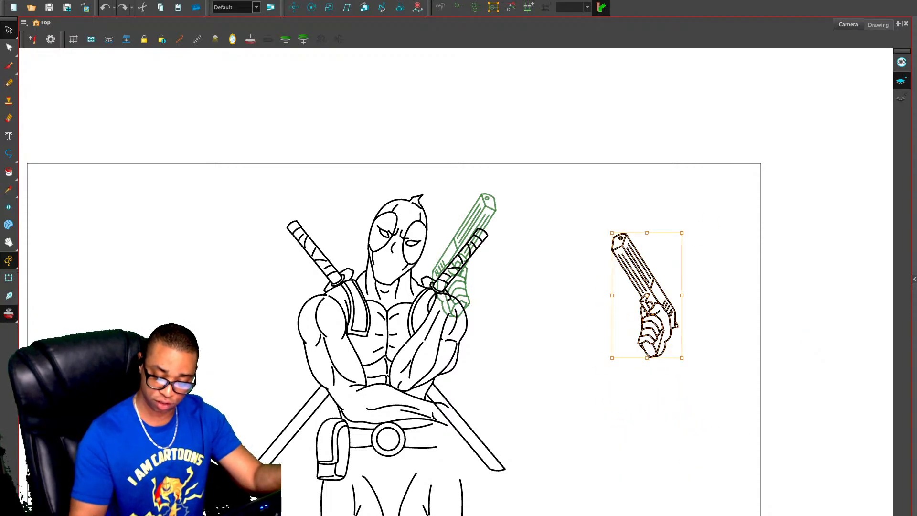
{"action": "key", "text": "ctrl+shift+z"}
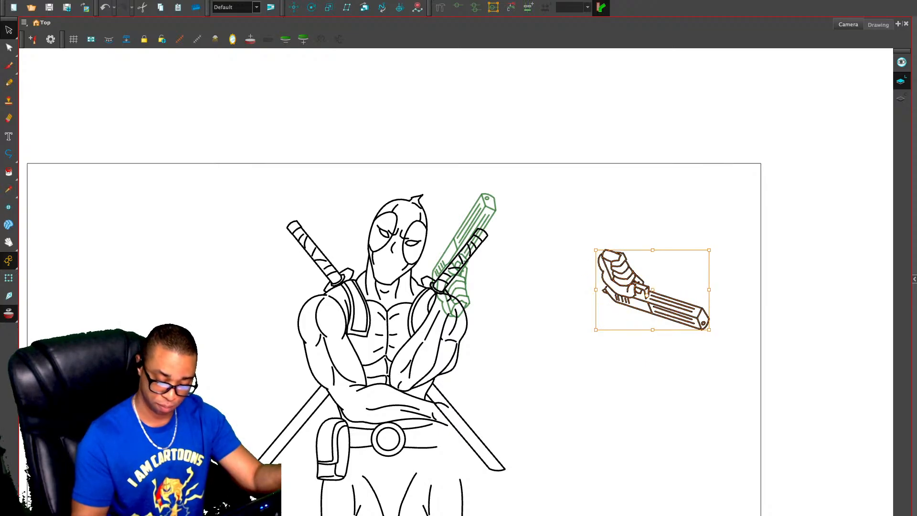
Try placing the rotated gun copy at the end of the lower crossed forearm
{"action": "left_click_drag", "start_coordinate": [482, 427], "coordinate": [472, 419]}
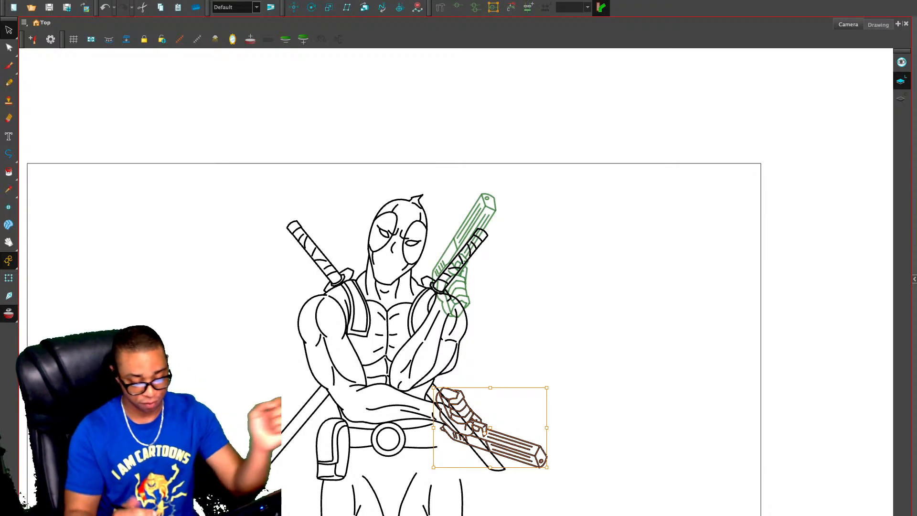
{"action": "key", "text": "Escape"}
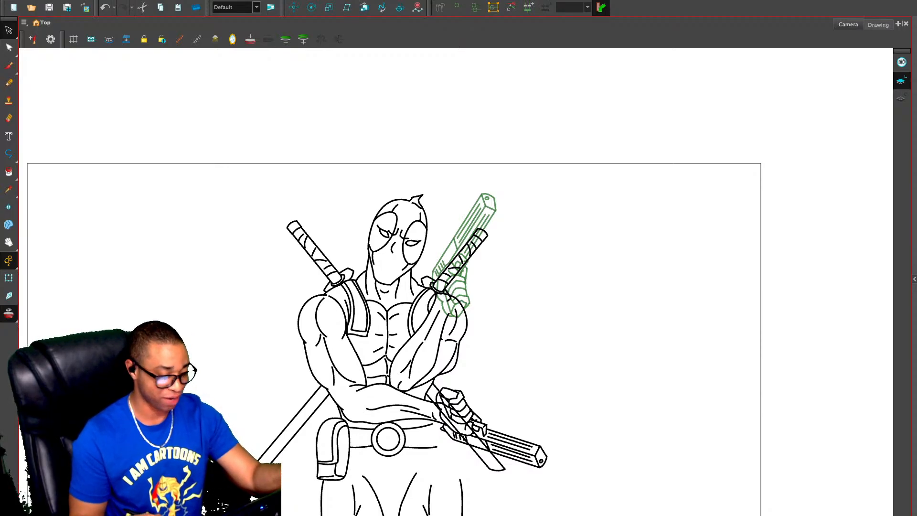
{"action": "key", "text": "ctrl+z"}
Paste a second copy of the gun and hand over the original in the gun's frame
{"action": "key", "text": "period"}
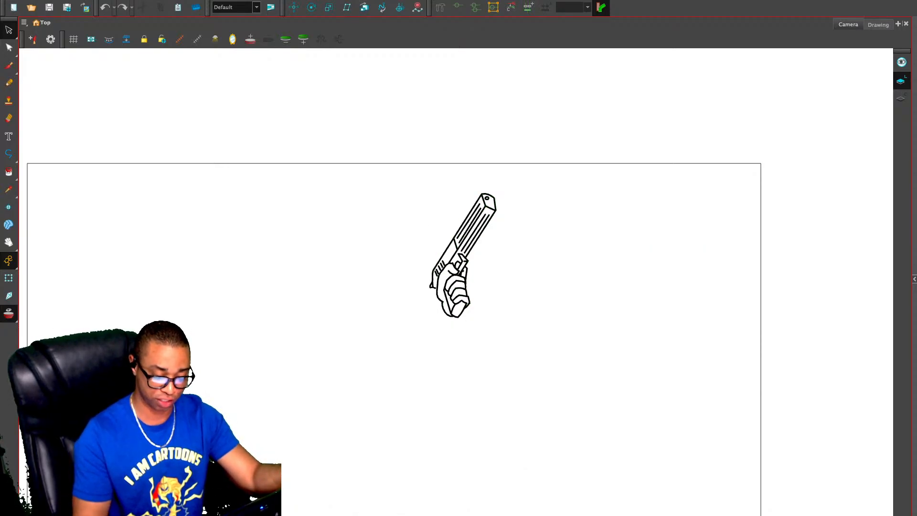
{"action": "key", "text": "comma"}
{"action": "key", "text": "2"}
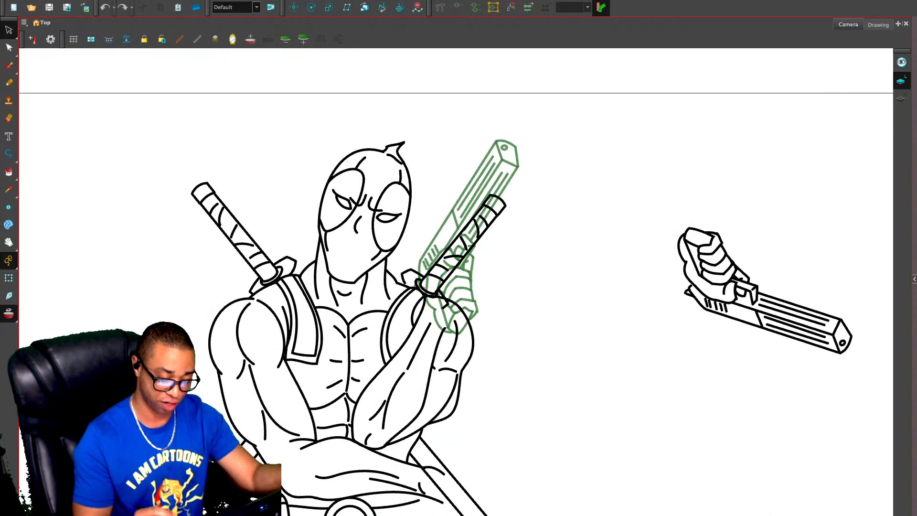
{"action": "key", "text": "1"}
{"action": "key", "text": "period"}
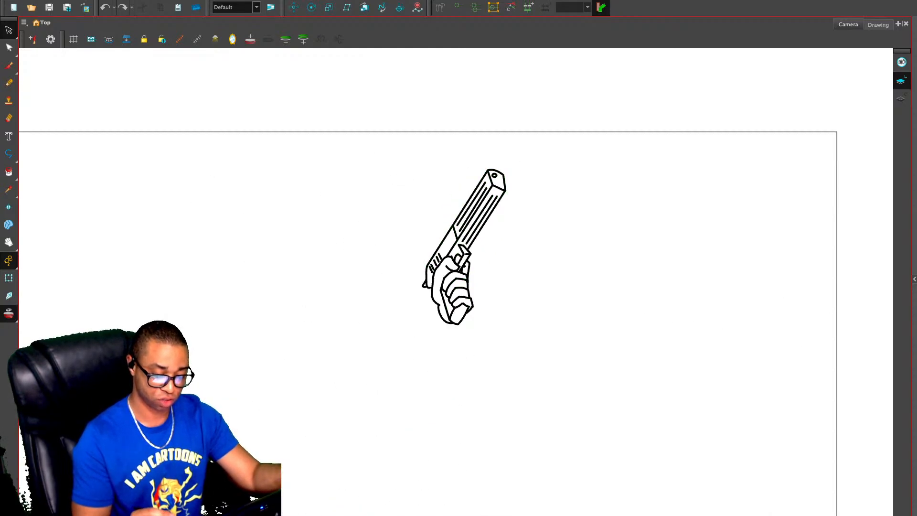
{"action": "key", "text": "ctrl+a"}
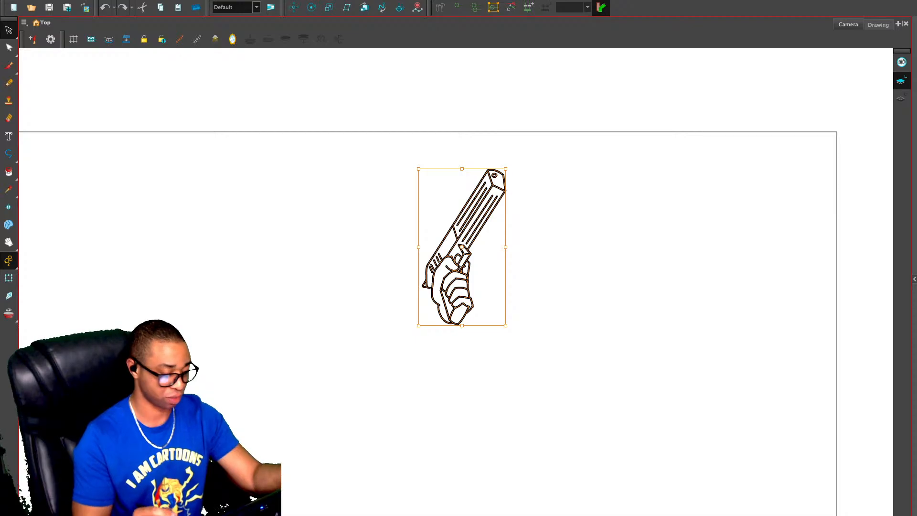
{"action": "key", "text": "ctrl+v"}
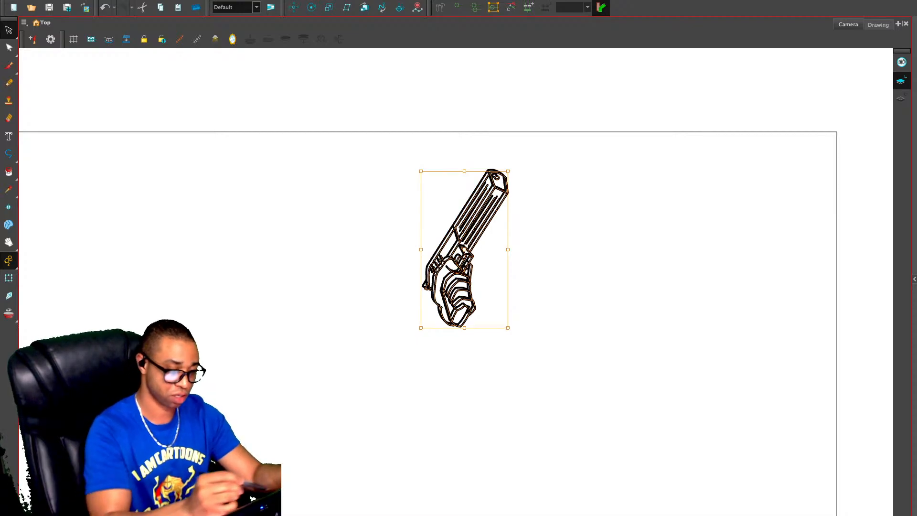
Rotate the pasted gun about the bottom of its grip until it stands nearly upright, using the character's onion skin as reference
{"action": "key", "text": "Escape"}
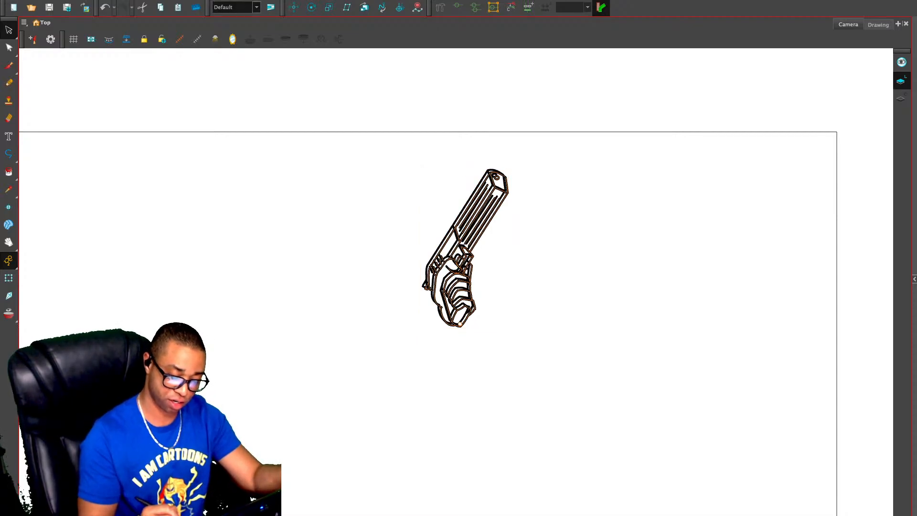
{"action": "left_click_drag", "start_coordinate": [460, 324], "coordinate": [460, 323]}
{"action": "left_click_drag", "start_coordinate": [514, 166], "coordinate": [423, 161]}
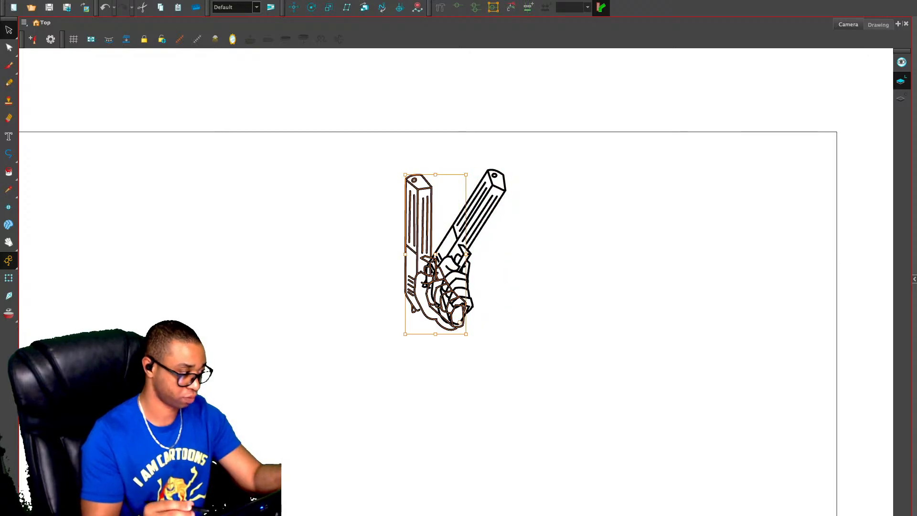
{"action": "key", "text": "alt+o"}
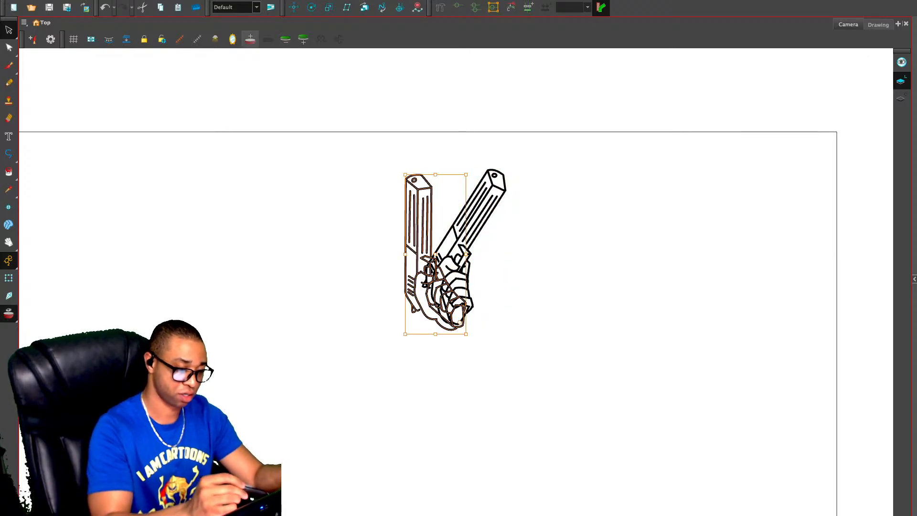
{"action": "left_click", "coordinate": [251, 39]}
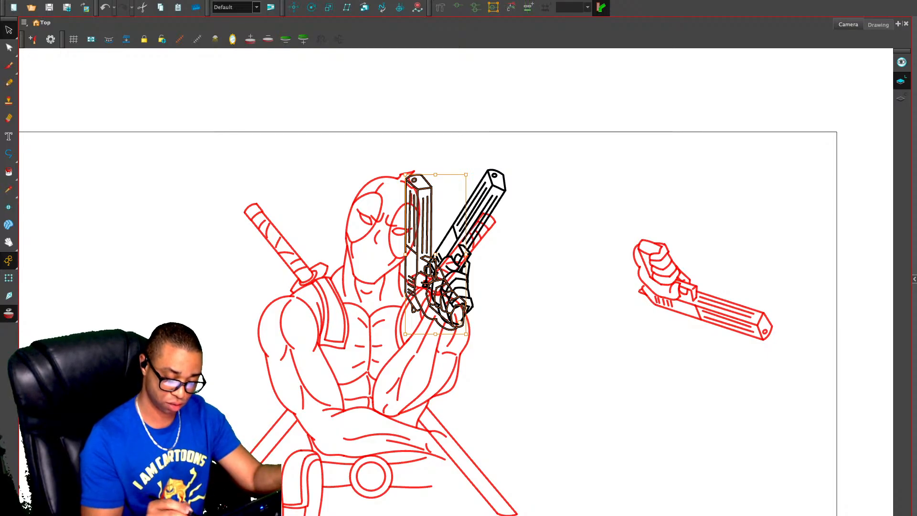
{"action": "left_click_drag", "start_coordinate": [470, 171], "coordinate": [442, 165]}
{"action": "key", "text": "alt+o"}
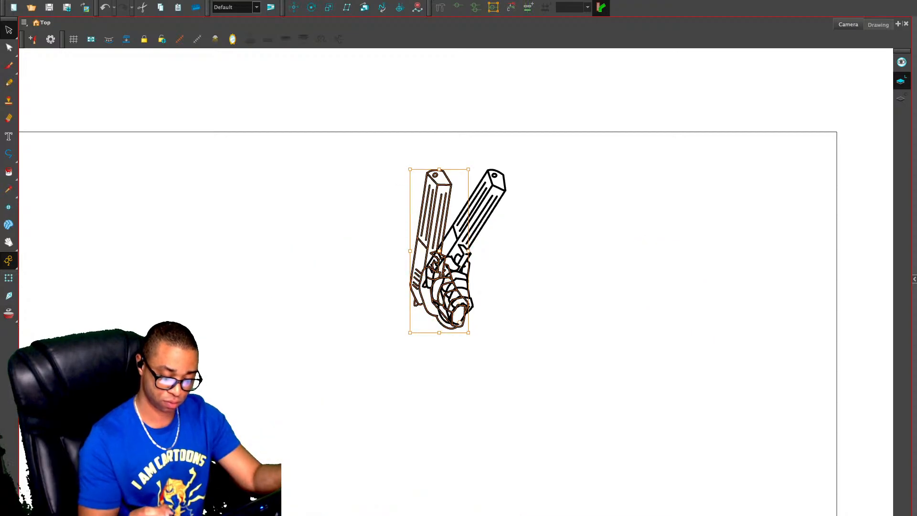
Rotate the loose gun beside the body in the character's frame so that its barrel tilts slightly upward
{"action": "key", "text": "comma"}
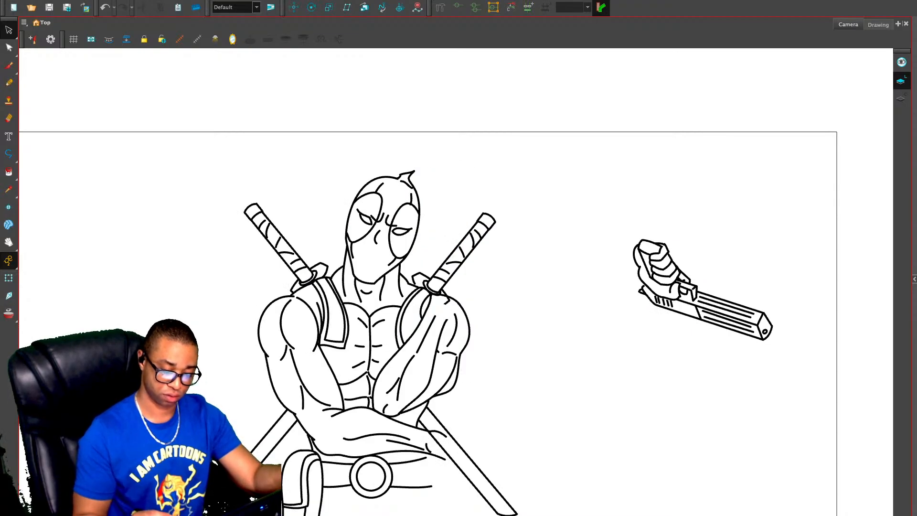
{"action": "scroll", "coordinate": [404, 310], "scroll_direction": "down", "scroll_amount": 2}
{"action": "key", "text": "ctrl+a"}
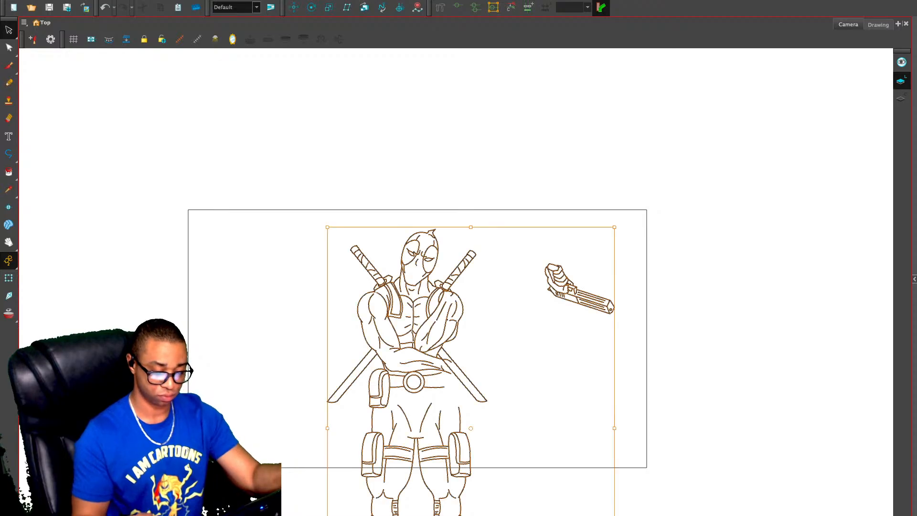
{"action": "key", "text": "Escape"}
{"action": "key", "text": "2"}
{"action": "key", "text": "2"}
{"action": "left_click_drag", "start_coordinate": [456, 311], "coordinate": [435, 215]}
{"action": "key", "text": "period"}
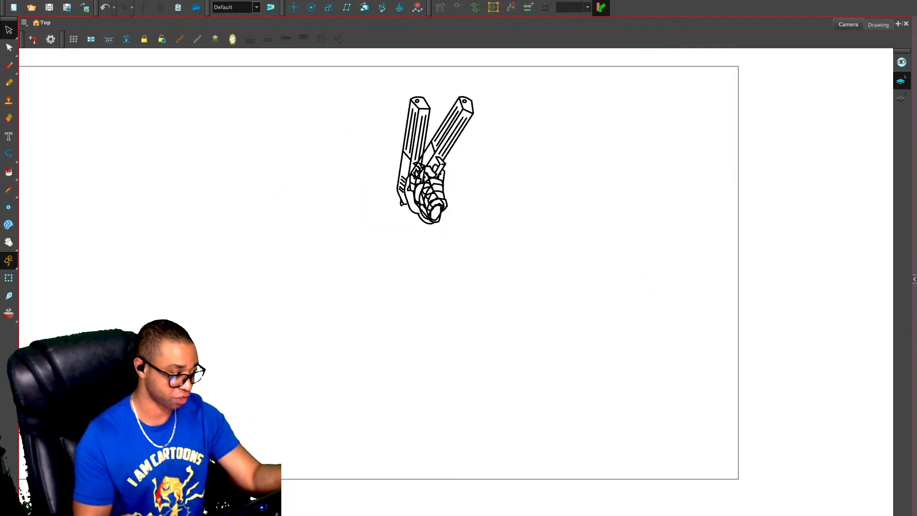
{"action": "key", "text": "comma"}
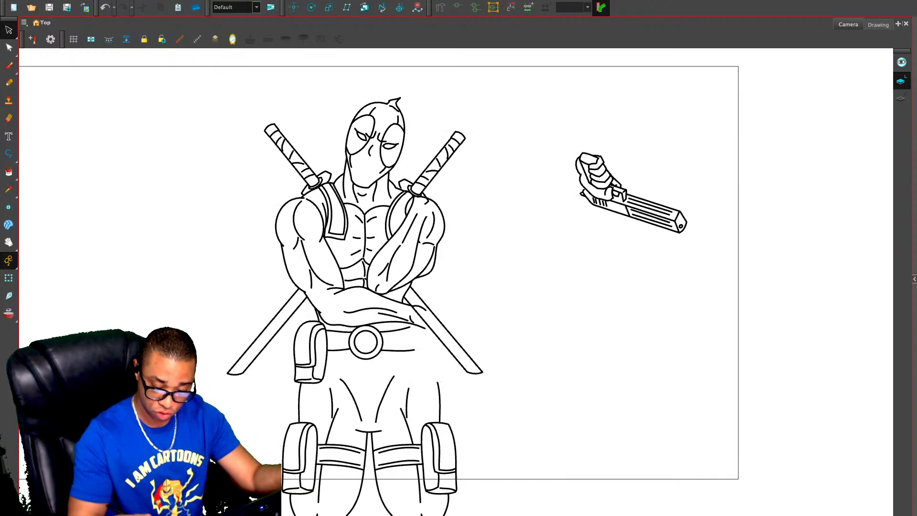
{"action": "left_click", "coordinate": [630, 204]}
{"action": "left_click_drag", "start_coordinate": [691, 237], "coordinate": [705, 207]}
{"action": "key", "text": "Escape"}
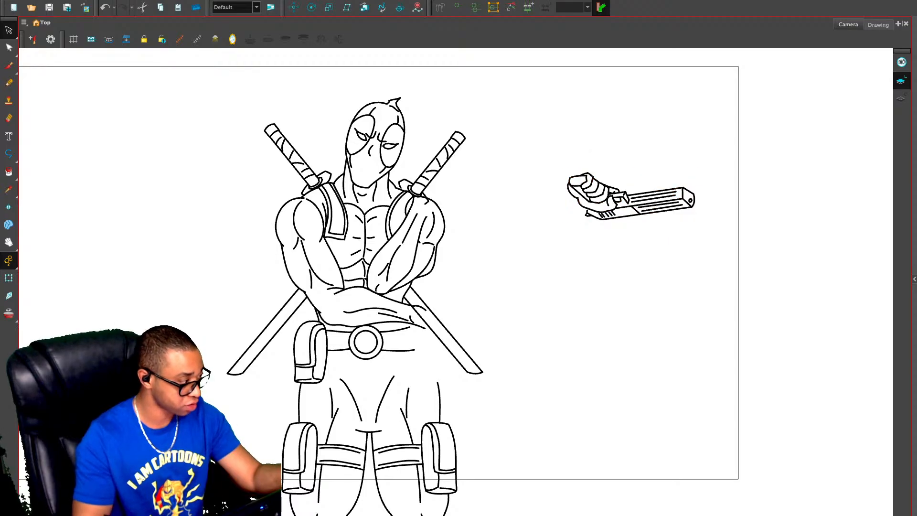
Display the character's frame as an onion skin in the gun's frame and ready the Pencil tool beside the loose gun
{"action": "key", "text": "period"}
{"action": "key", "text": "alt+o"}
{"action": "key", "text": "2"}
{"action": "key", "text": "2"}
{"action": "left_click_drag", "start_coordinate": [717, 158], "coordinate": [408, 387]}
{"action": "key", "text": "alt+slash"}
{"action": "key", "text": "2"}
{"action": "left_click_drag", "start_coordinate": [464, 362], "coordinate": [494, 326]}
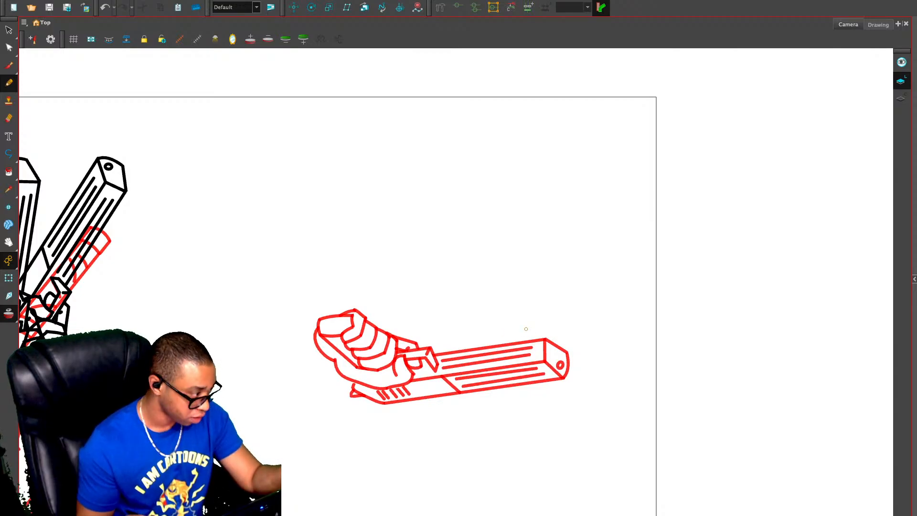
Rotate the loose gun in the character's frame so that its barrel slopes slightly downward, and return to the gun's frame
{"action": "key", "text": "comma"}
{"action": "key", "text": "alt+s"}
{"action": "key", "text": "ctrl+a"}
{"action": "left_click_drag", "start_coordinate": [577, 307], "coordinate": [584, 336]}
{"action": "left_click", "coordinate": [547, 332]}
{"action": "key", "text": "period"}
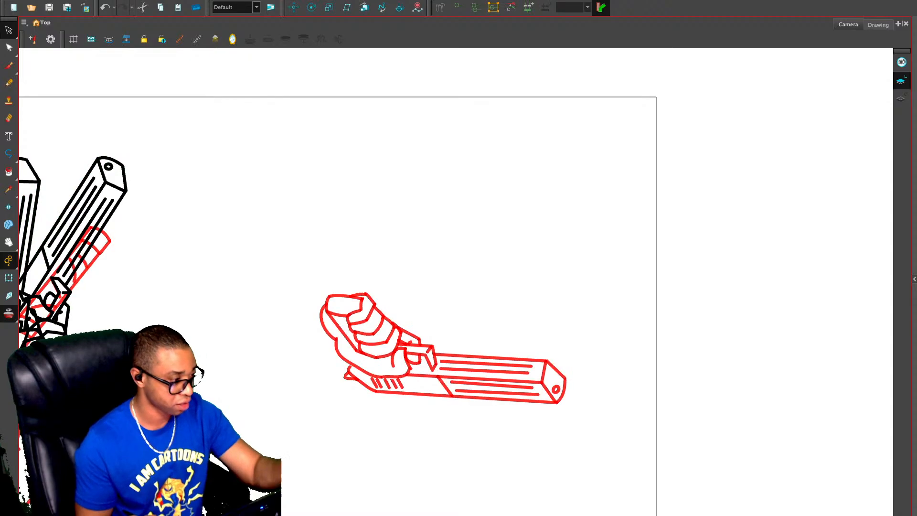
Pencil the new gun's upper and lower barrel edges and narrow muzzle face over the red onion skin, plus an outer top edge
{"action": "key", "text": "alt+x"}
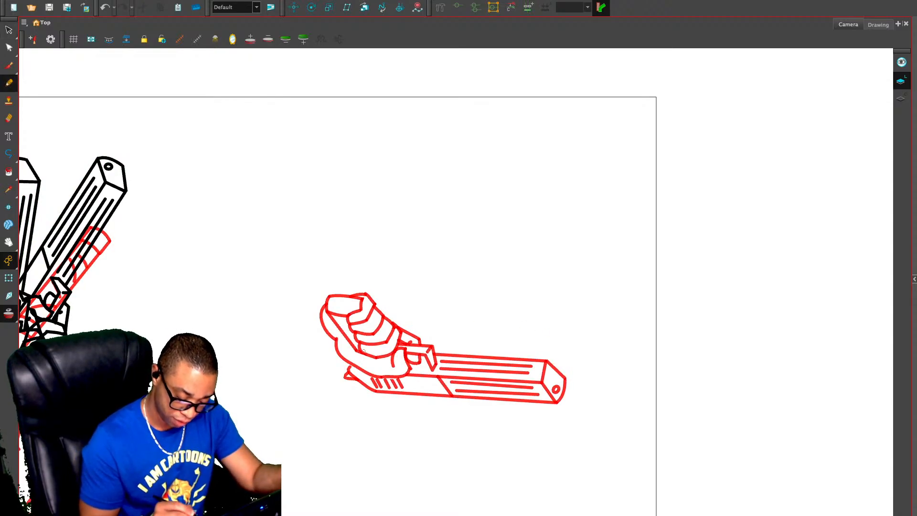
{"action": "left_click_drag", "start_coordinate": [362, 347], "coordinate": [548, 361]}
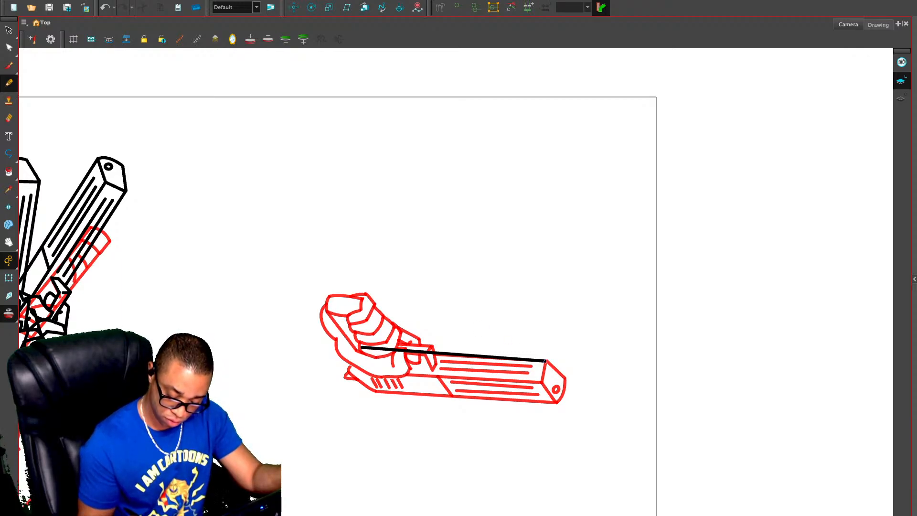
{"action": "mouse_move", "coordinate": [546, 361]}
{"action": "left_mouse_down"}
{"action": "mouse_move", "coordinate": [543, 385]}
{"action": "mouse_move", "coordinate": [357, 378]}
{"action": "left_mouse_up"}
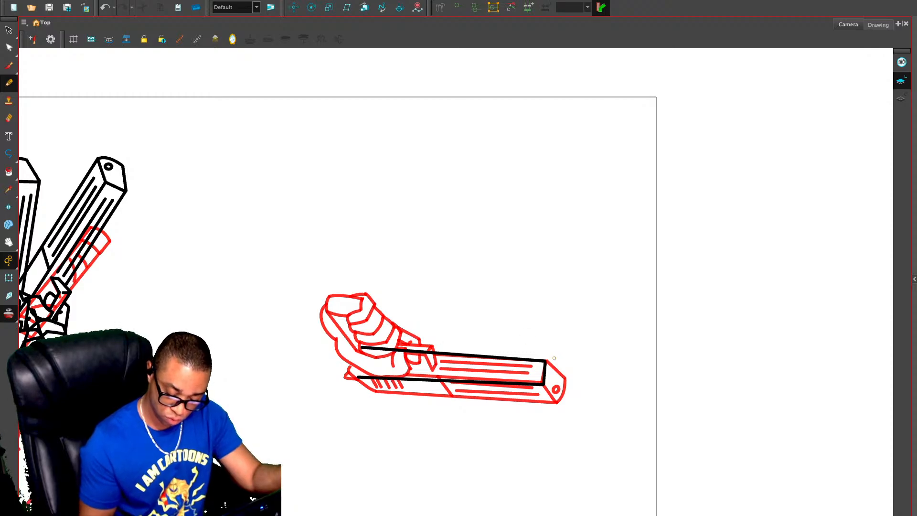
{"action": "mouse_move", "coordinate": [545, 362]}
{"action": "left_mouse_down"}
{"action": "mouse_move", "coordinate": [554, 358]}
{"action": "mouse_move", "coordinate": [554, 385]}
{"action": "mouse_move", "coordinate": [544, 383]}
{"action": "left_mouse_up"}
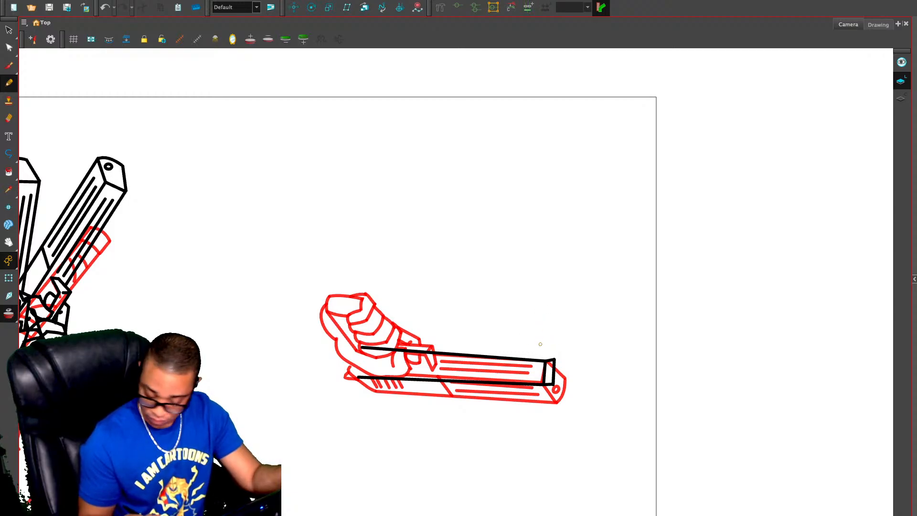
{"action": "left_click_drag", "start_coordinate": [555, 358], "coordinate": [384, 341]}
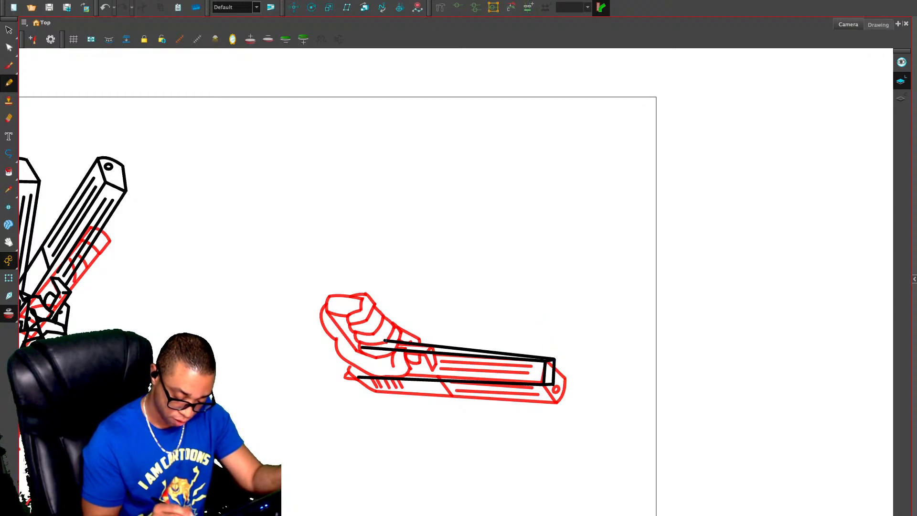
Draw a small rectangular trigger guard on the gun's underside and a rounded, six-sided grip base at the rear end
{"action": "mouse_move", "coordinate": [434, 359]}
{"action": "left_mouse_down"}
{"action": "mouse_move", "coordinate": [435, 371]}
{"action": "mouse_move", "coordinate": [407, 368]}
{"action": "mouse_move", "coordinate": [407, 357]}
{"action": "mouse_move", "coordinate": [436, 357]}
{"action": "left_mouse_up"}
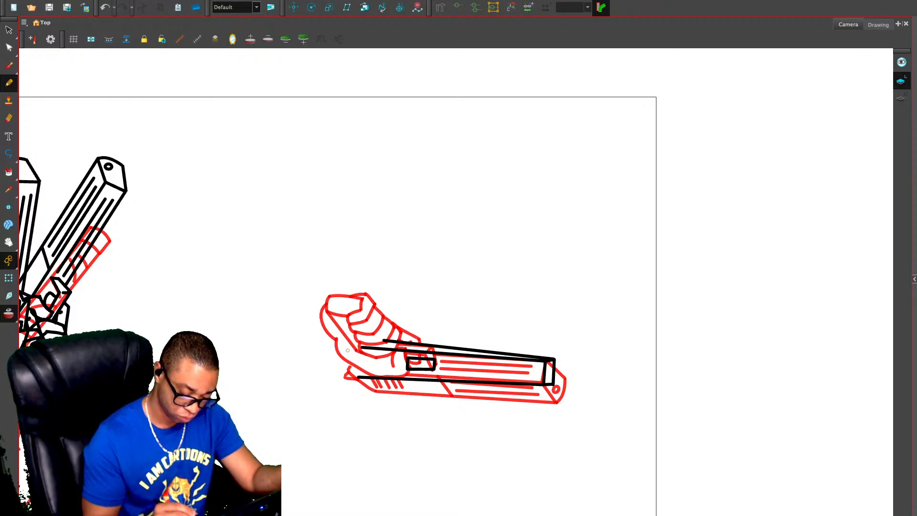
{"action": "mouse_move", "coordinate": [355, 357]}
{"action": "left_mouse_down"}
{"action": "mouse_move", "coordinate": [362, 373]}
{"action": "mouse_move", "coordinate": [393, 365]}
{"action": "mouse_move", "coordinate": [388, 355]}
{"action": "mouse_move", "coordinate": [354, 357]}
{"action": "left_mouse_up"}
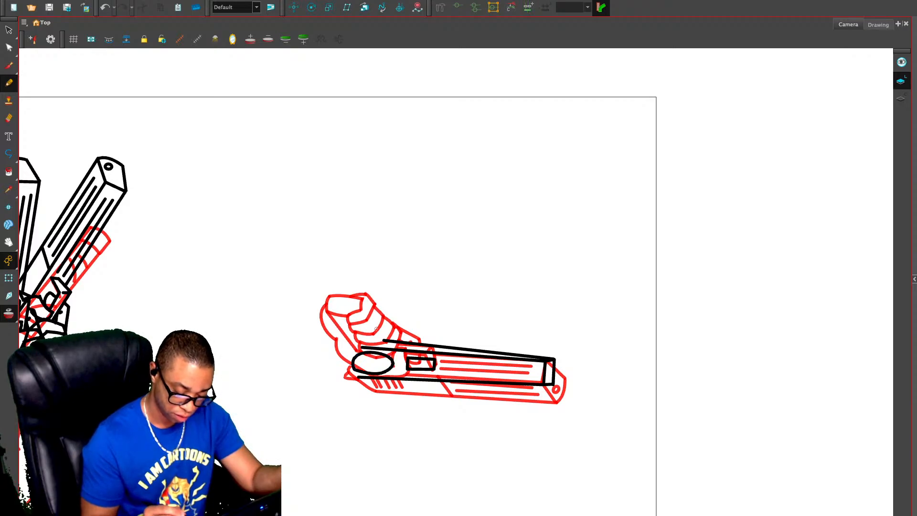
{"action": "key", "text": "ctrl+z"}
{"action": "key", "text": "ctrl+z"}
{"action": "key", "text": "ctrl+z"}
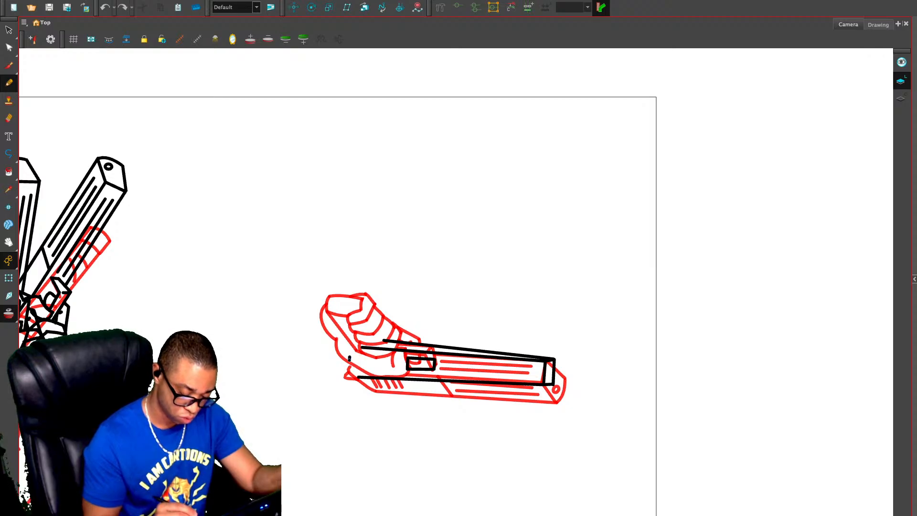
{"action": "mouse_move", "coordinate": [349, 357]}
{"action": "left_mouse_down"}
{"action": "mouse_move", "coordinate": [350, 371]}
{"action": "mouse_move", "coordinate": [386, 369]}
{"action": "mouse_move", "coordinate": [377, 354]}
{"action": "mouse_move", "coordinate": [349, 356]}
{"action": "mouse_move", "coordinate": [385, 358]}
{"action": "mouse_move", "coordinate": [375, 350]}
{"action": "mouse_move", "coordinate": [351, 354]}
{"action": "mouse_move", "coordinate": [348, 368]}
{"action": "mouse_move", "coordinate": [384, 370]}
{"action": "mouse_move", "coordinate": [384, 356]}
{"action": "mouse_move", "coordinate": [348, 355]}
{"action": "mouse_move", "coordinate": [385, 364]}
{"action": "mouse_move", "coordinate": [368, 349]}
{"action": "left_mouse_up"}
{"action": "key", "text": "ctrl+z"}
{"action": "key", "text": "ctrl+z"}
{"action": "key", "text": "ctrl+z"}
Delete the outer muzzle strokes and redraw a deeper muzzle face with a second, outer lower barrel edge running back toward the grip
{"action": "key", "text": "alt+s"}
{"action": "left_click", "coordinate": [384, 364]}
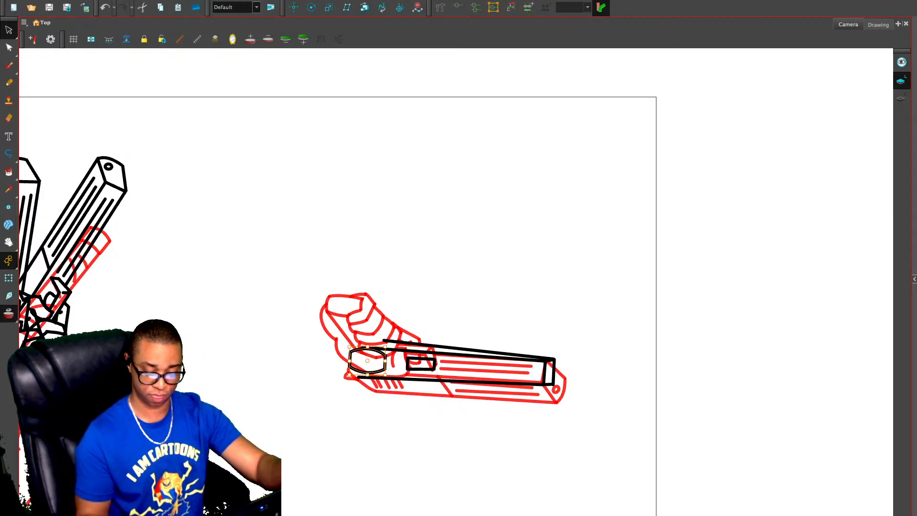
{"action": "left_click", "coordinate": [555, 372]}
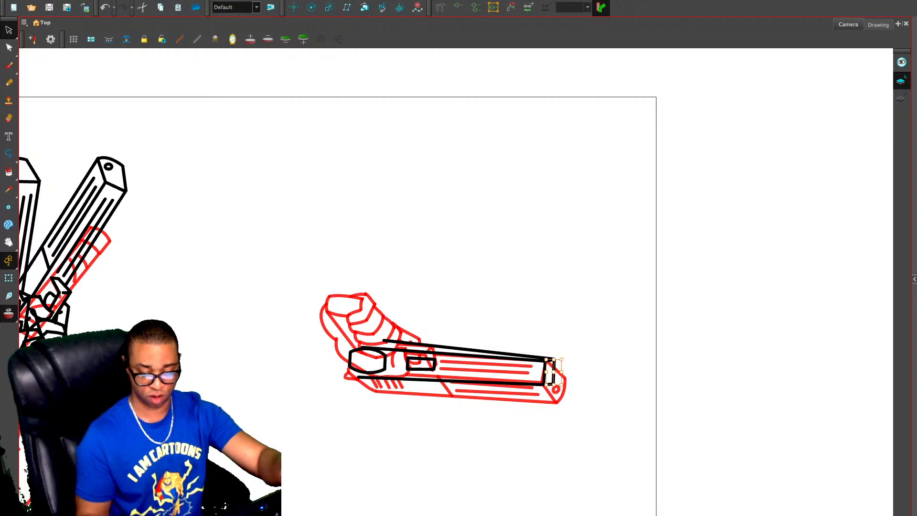
{"action": "key", "text": "Delete"}
{"action": "left_click", "coordinate": [549, 384]}
{"action": "key", "text": "Delete"}
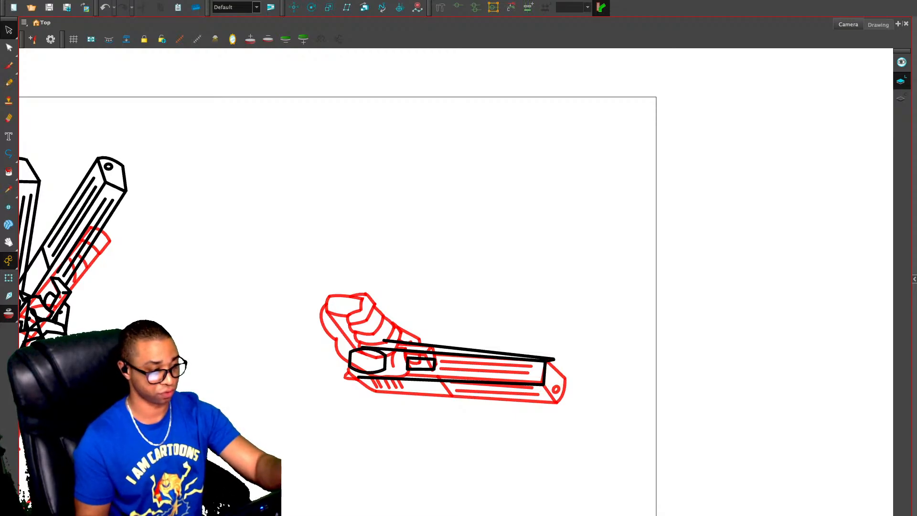
{"action": "key", "text": "alt+slash"}
{"action": "mouse_move", "coordinate": [555, 361]}
{"action": "left_mouse_down"}
{"action": "mouse_move", "coordinate": [549, 391]}
{"action": "mouse_move", "coordinate": [352, 385]}
{"action": "mouse_move", "coordinate": [377, 386]}
{"action": "left_mouse_up"}
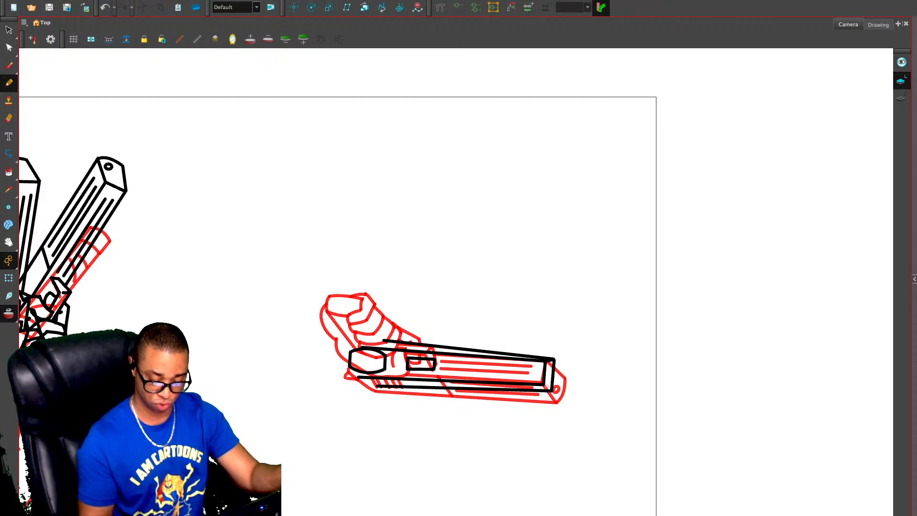
Hide the onion skin and shift the grip base outline slightly down between the barrel lines
{"action": "key", "text": "alt+o"}
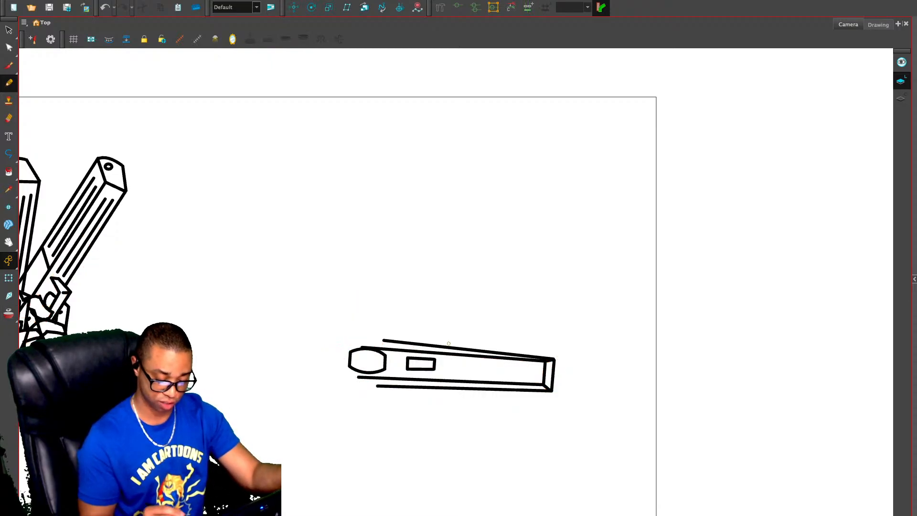
{"action": "key", "text": "alt+s"}
{"action": "left_click", "coordinate": [385, 362]}
{"action": "left_click_drag", "start_coordinate": [350, 360], "coordinate": [352, 363]}
{"action": "key", "text": "alt+slash"}
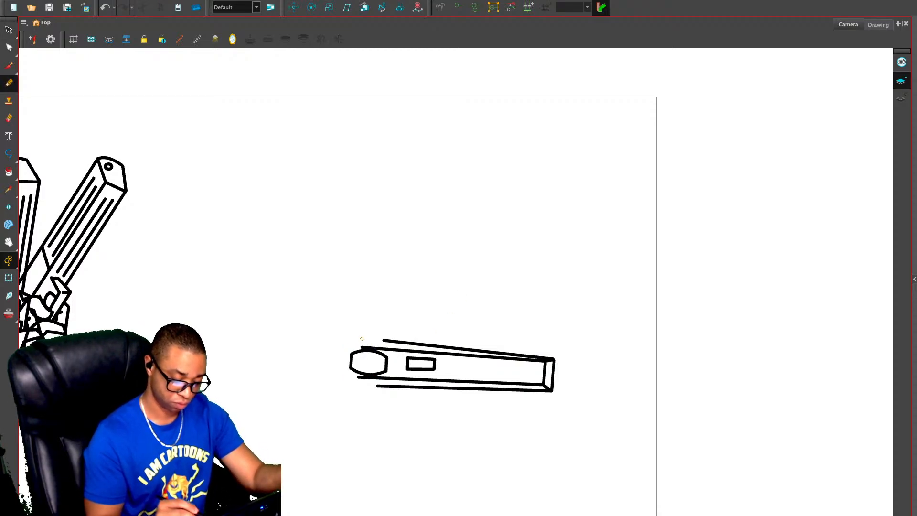
Draw the back of the hand above the grip base and three nested, curled finger outlines wrapping around its front
{"action": "mouse_move", "coordinate": [324, 348]}
{"action": "left_mouse_down"}
{"action": "mouse_move", "coordinate": [375, 333]}
{"action": "mouse_move", "coordinate": [393, 354]}
{"action": "mouse_move", "coordinate": [393, 373]}
{"action": "mouse_move", "coordinate": [369, 381]}
{"action": "left_mouse_up"}
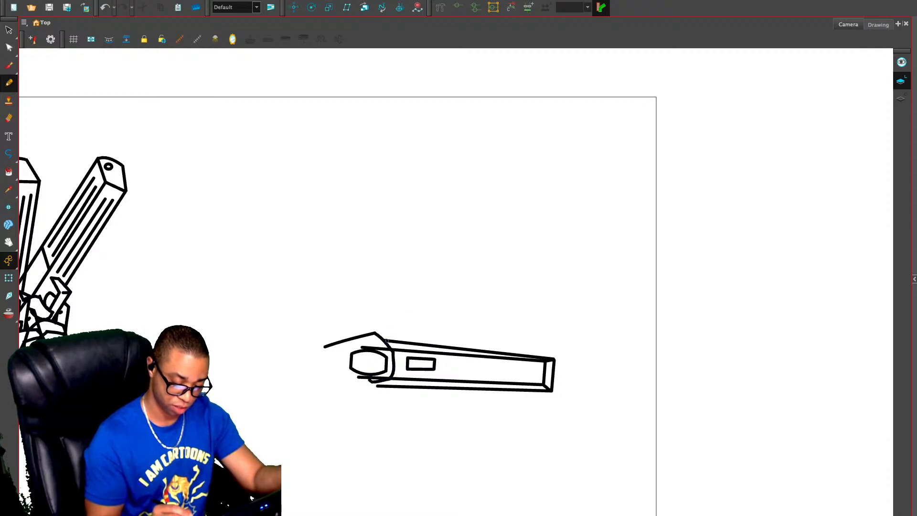
{"action": "mouse_move", "coordinate": [395, 341]}
{"action": "left_mouse_down"}
{"action": "mouse_move", "coordinate": [403, 367]}
{"action": "mouse_move", "coordinate": [390, 381]}
{"action": "left_mouse_up"}
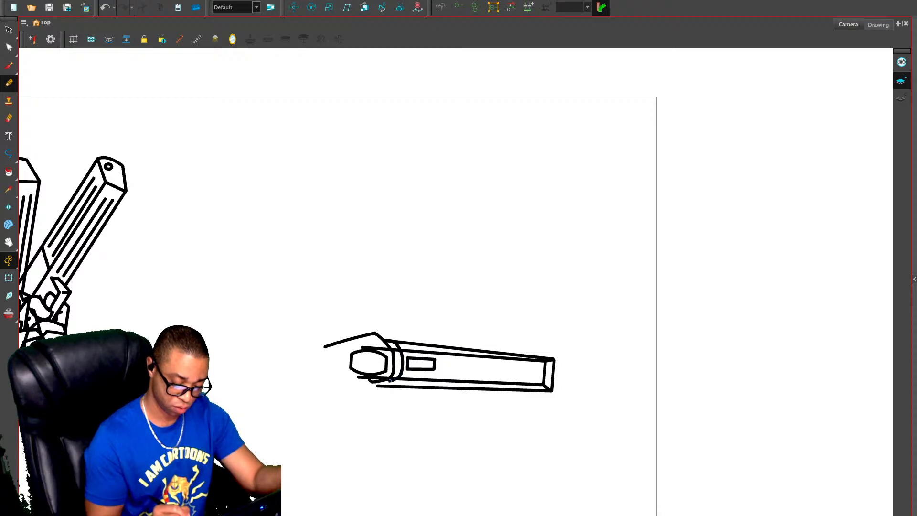
{"action": "key", "text": "ctrl+z"}
{"action": "key", "text": "ctrl+z"}
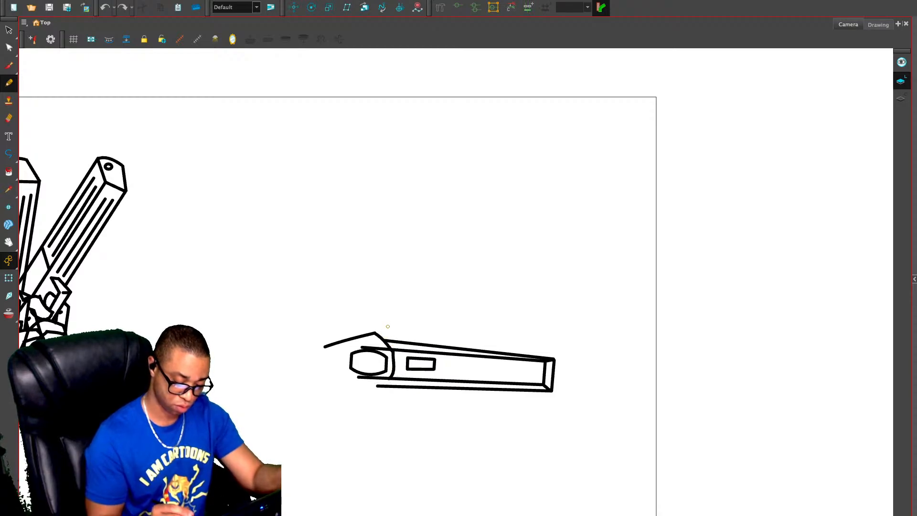
{"action": "key", "text": "ctrl+shift+z"}
{"action": "mouse_move", "coordinate": [378, 335]}
{"action": "left_mouse_down"}
{"action": "mouse_move", "coordinate": [401, 365]}
{"action": "mouse_move", "coordinate": [396, 380]}
{"action": "mouse_move", "coordinate": [377, 385]}
{"action": "left_mouse_up"}
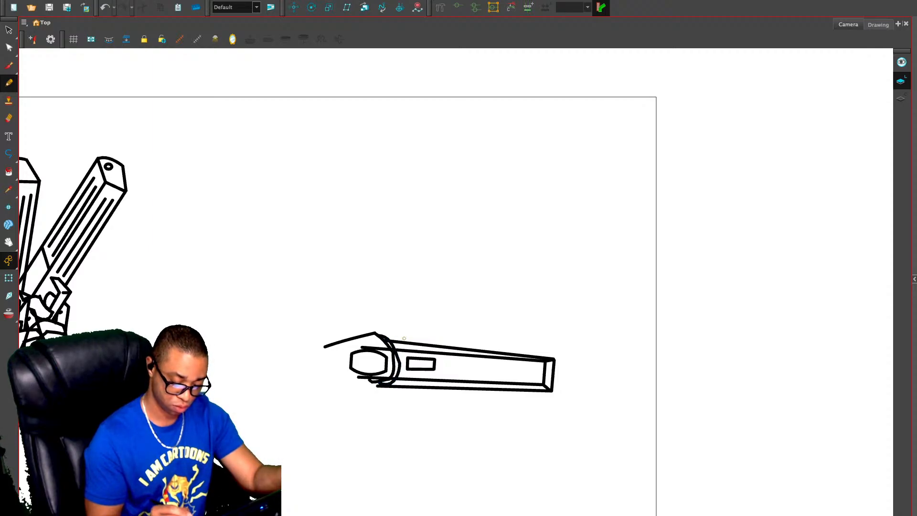
{"action": "mouse_move", "coordinate": [391, 340]}
{"action": "left_mouse_down"}
{"action": "mouse_move", "coordinate": [403, 356]}
{"action": "mouse_move", "coordinate": [400, 381]}
{"action": "mouse_move", "coordinate": [390, 386]}
{"action": "left_mouse_up"}
Draw the index finger reaching forward from the curled fingers and hooking through the trigger guard
{"action": "mouse_move", "coordinate": [397, 346]}
{"action": "left_mouse_down"}
{"action": "mouse_move", "coordinate": [426, 357]}
{"action": "mouse_move", "coordinate": [428, 370]}
{"action": "left_mouse_up"}
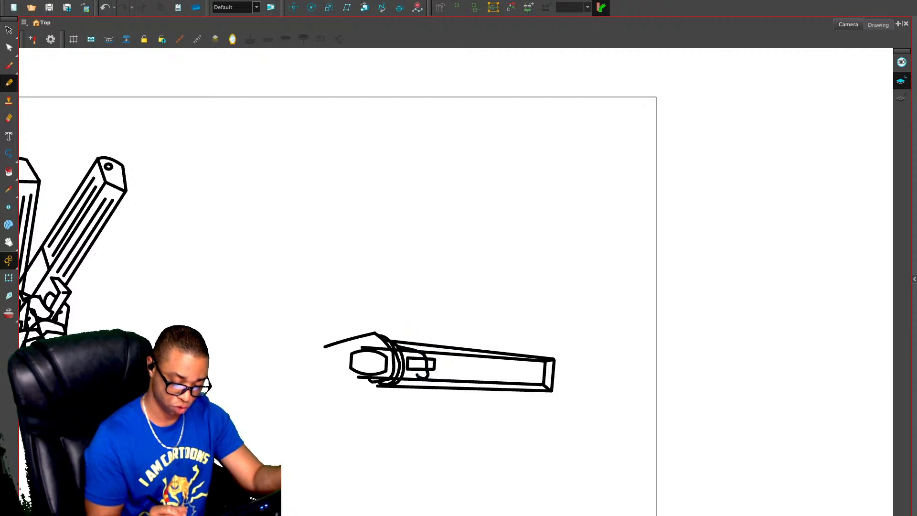
{"action": "key", "text": "ctrl+z"}
{"action": "mouse_move", "coordinate": [427, 372]}
{"action": "left_mouse_down"}
{"action": "mouse_move", "coordinate": [416, 376]}
{"action": "mouse_move", "coordinate": [422, 354]}
{"action": "left_mouse_up"}
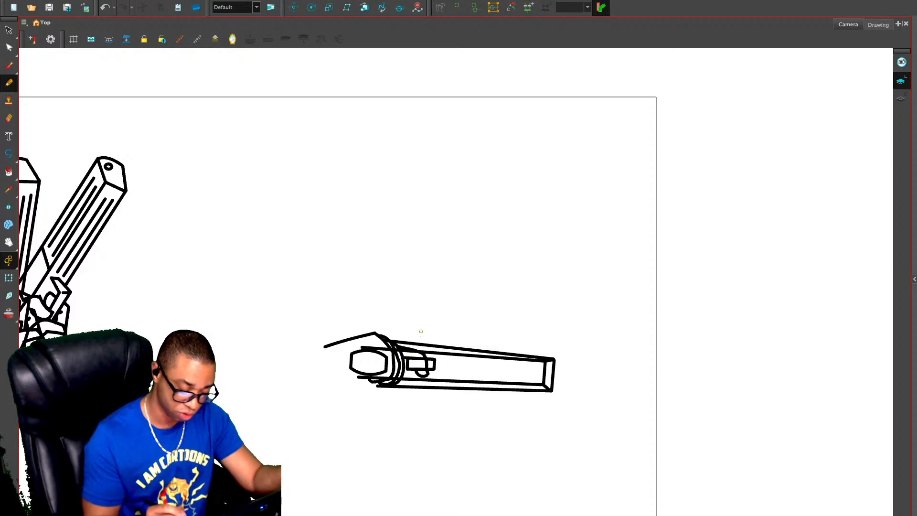
Delete the end of the inner lower barrel line that sticks out beneath the grip base
{"action": "key", "text": "alt+e"}
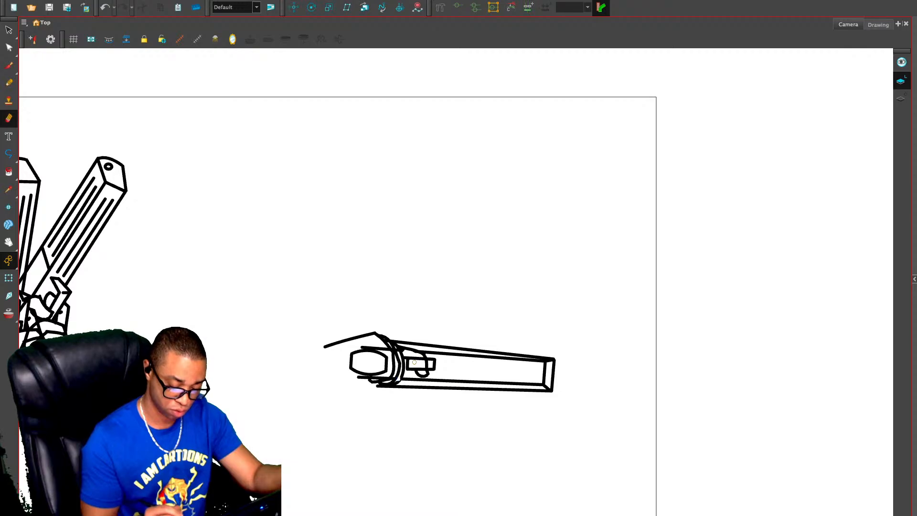
{"action": "key", "text": "alt+s"}
{"action": "left_click", "coordinate": [365, 378]}
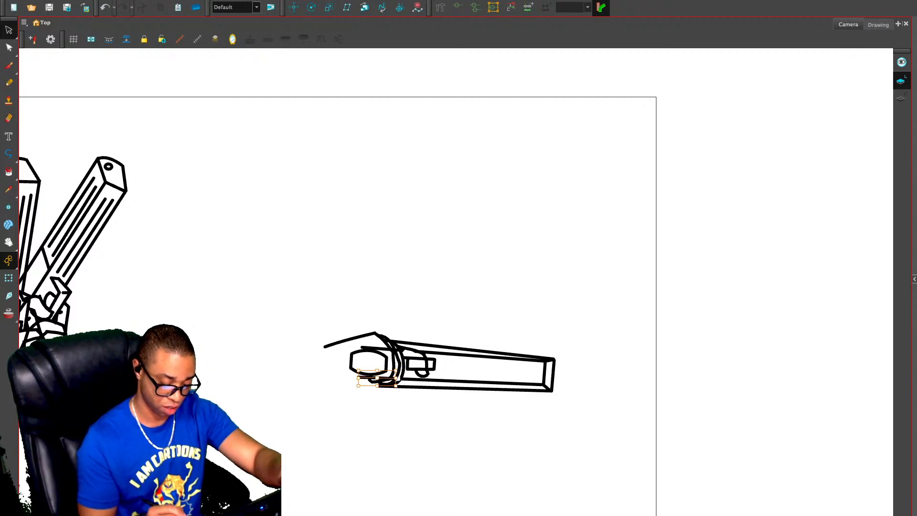
{"action": "key", "text": "Delete"}
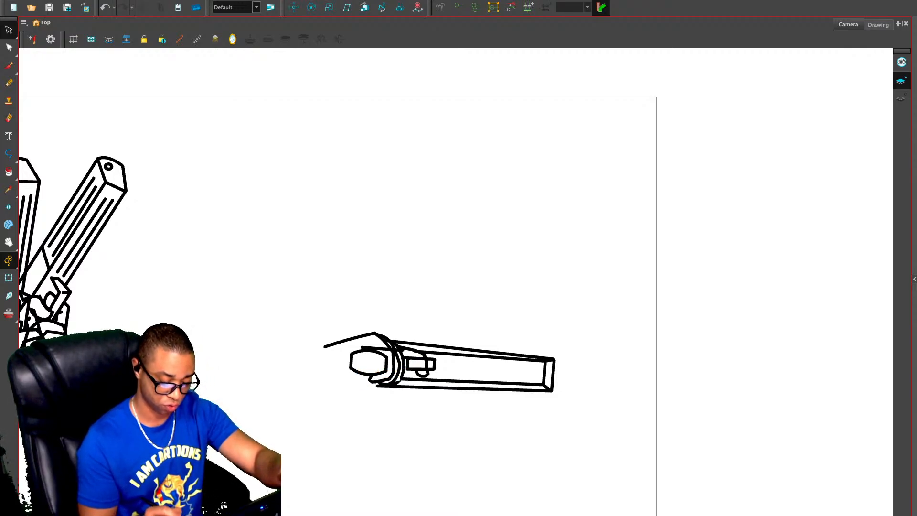
{"action": "key", "text": "alt+x"}
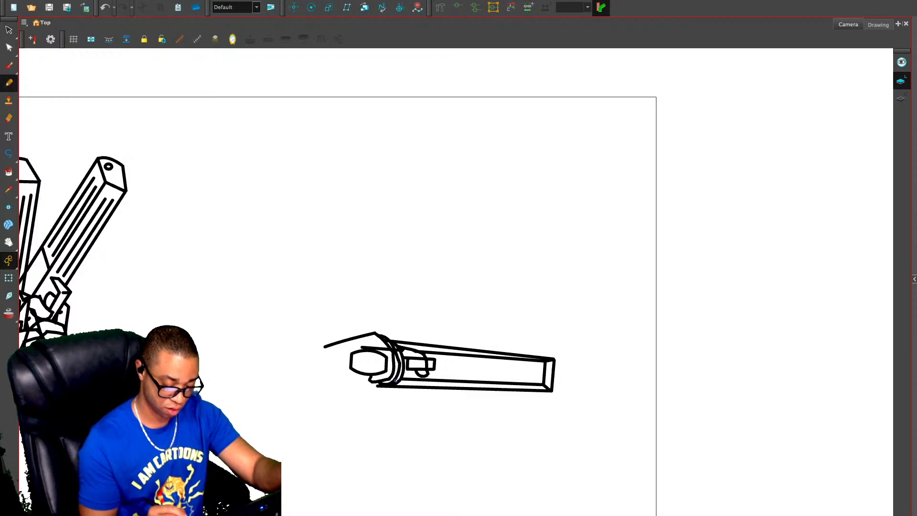
Delete the end of the inner upper barrel line that crosses the fingers and the back of the hand
{"action": "key", "text": "alt+s"}
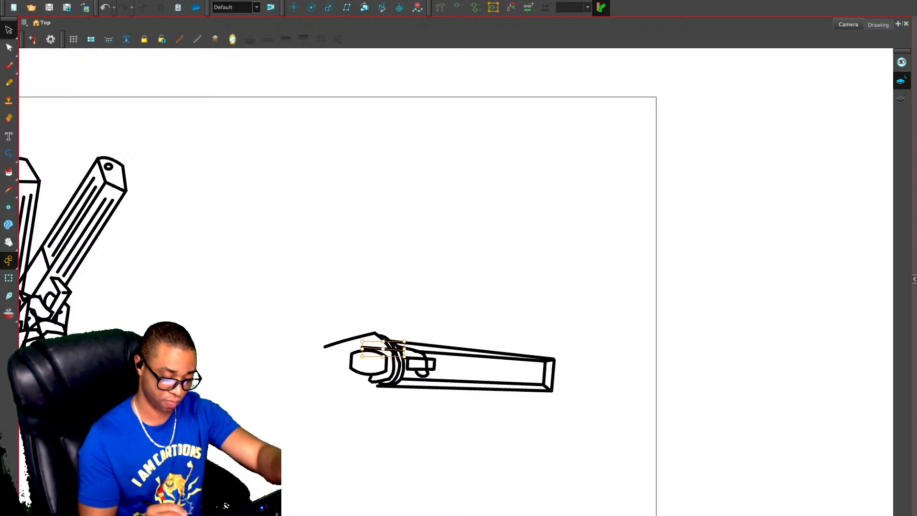
{"action": "left_click", "coordinate": [481, 357]}
{"action": "key", "text": "Delete"}
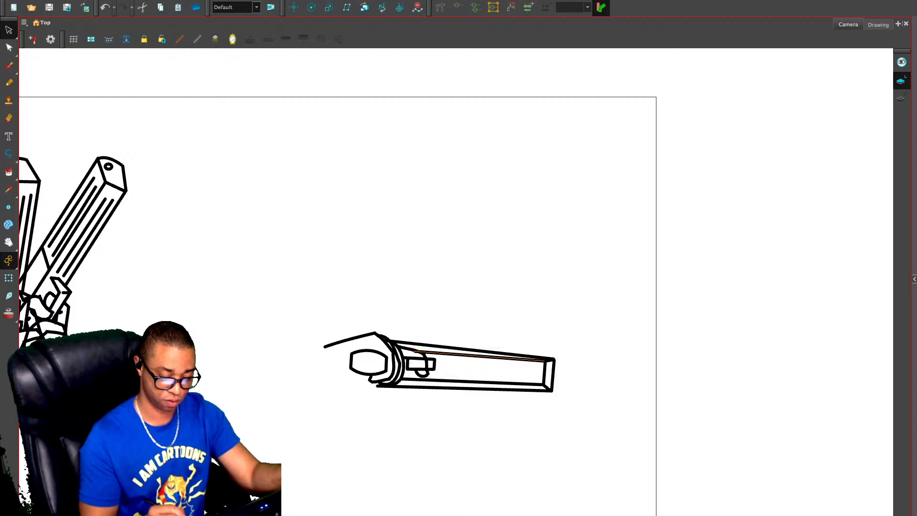
{"action": "key", "text": "ctrl+z"}
{"action": "key", "text": "Escape"}
{"action": "left_click", "coordinate": [471, 349]}
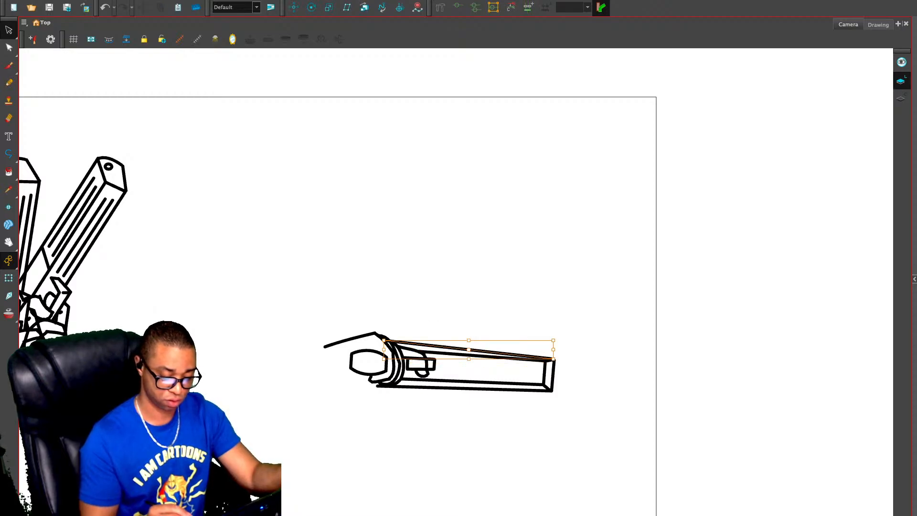
{"action": "left_click", "coordinate": [471, 349]}
{"action": "key", "text": "Escape"}
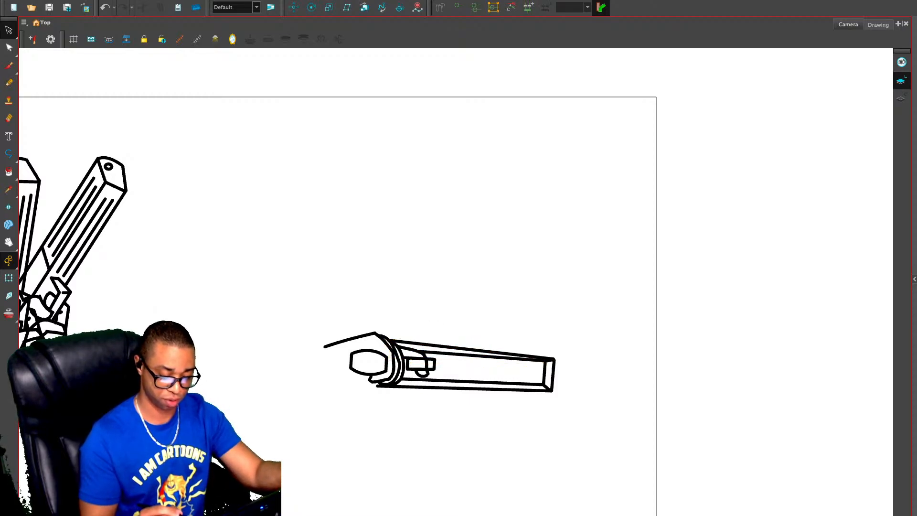
Draw a short crease above the grip base and outline the thumb and its fleshy base below the grip, reaching the curled fingers
{"action": "key", "text": "alt+x"}
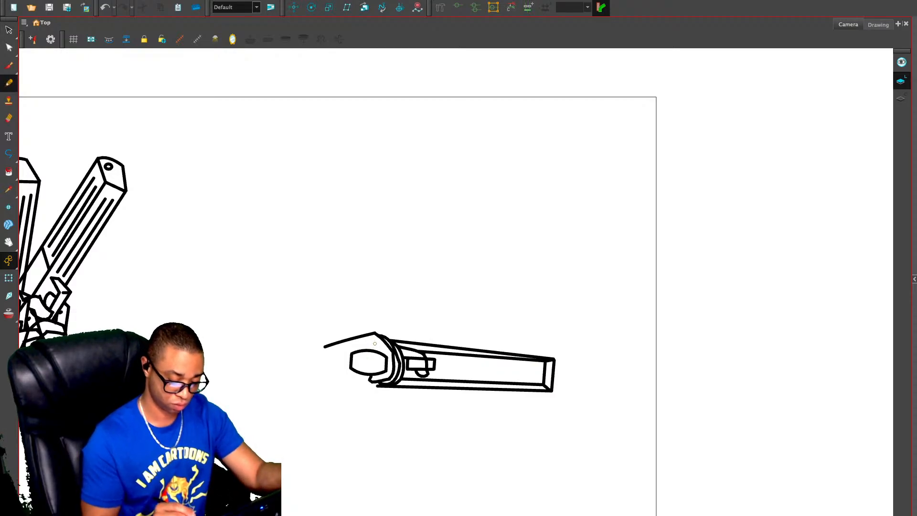
{"action": "left_click_drag", "start_coordinate": [376, 343], "coordinate": [371, 350]}
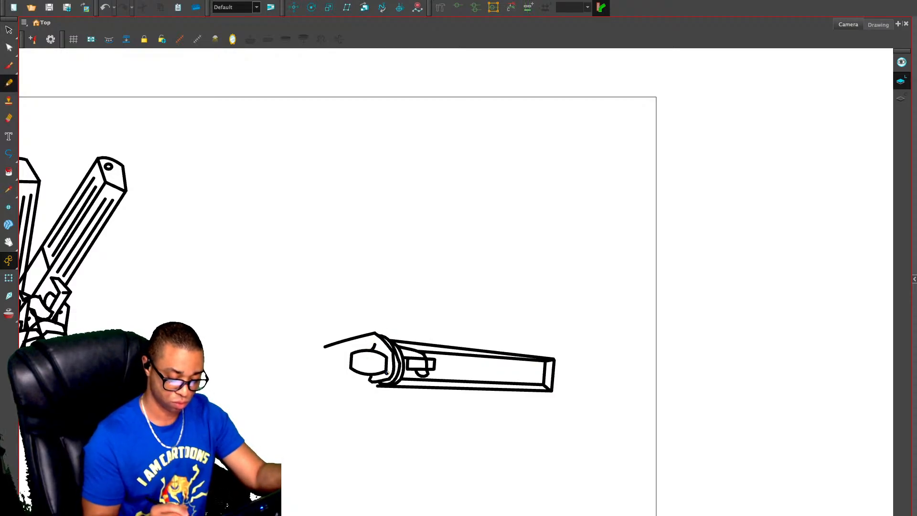
{"action": "mouse_move", "coordinate": [375, 385]}
{"action": "left_mouse_down"}
{"action": "mouse_move", "coordinate": [340, 392]}
{"action": "mouse_move", "coordinate": [323, 377]}
{"action": "left_mouse_up"}
{"action": "key", "text": "ctrl+z"}
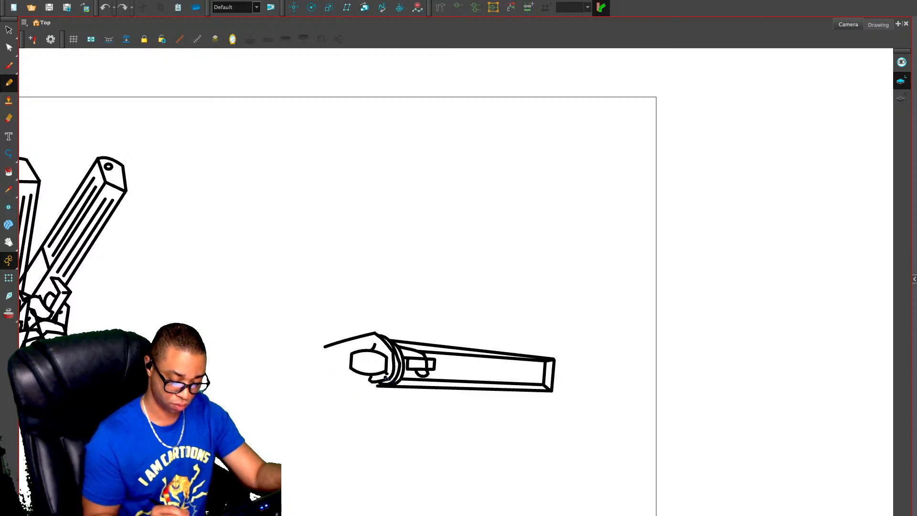
{"action": "mouse_move", "coordinate": [395, 387]}
{"action": "left_mouse_down"}
{"action": "mouse_move", "coordinate": [389, 397]}
{"action": "mouse_move", "coordinate": [338, 393]}
{"action": "mouse_move", "coordinate": [318, 378]}
{"action": "mouse_move", "coordinate": [352, 367]}
{"action": "mouse_move", "coordinate": [371, 376]}
{"action": "mouse_move", "coordinate": [374, 390]}
{"action": "mouse_move", "coordinate": [380, 385]}
{"action": "mouse_move", "coordinate": [325, 366]}
{"action": "left_mouse_up"}
{"action": "key", "text": "ctrl+z"}
{"action": "key", "text": "ctrl+z"}
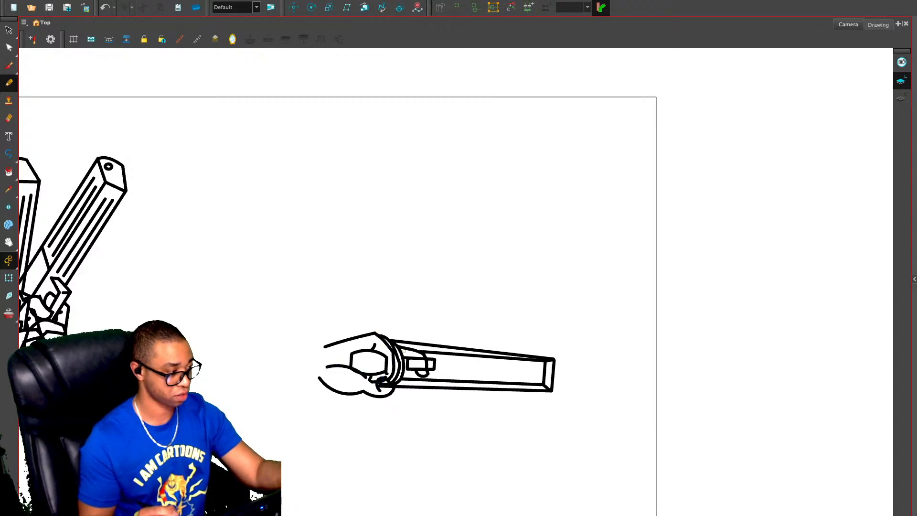
Cut the inner barrel line where it crosses the thumb tip below the grip and delete the leftover pieces inside the thumb
{"action": "key", "text": "alt+e"}
{"action": "key", "text": "2"}
{"action": "key", "text": "2"}
{"action": "left_click_drag", "start_coordinate": [471, 405], "coordinate": [531, 367]}
{"action": "left_click_drag", "start_coordinate": [406, 397], "coordinate": [410, 400]}
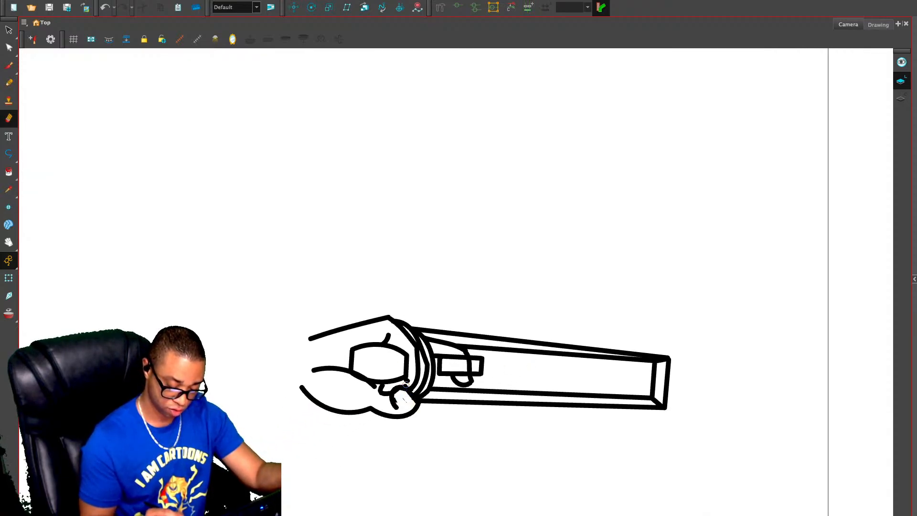
{"action": "key", "text": "alt+s"}
{"action": "left_click", "coordinate": [408, 393]}
{"action": "key", "text": "Delete"}
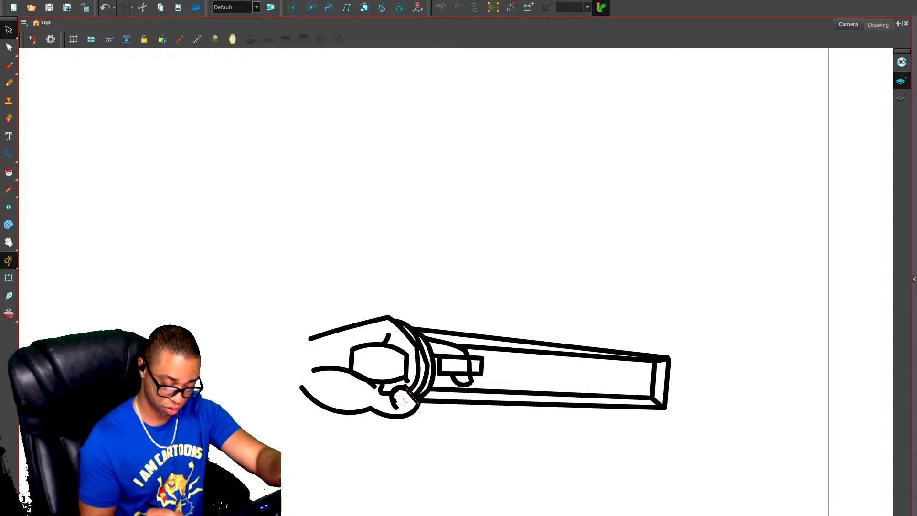
{"action": "left_click", "coordinate": [413, 395]}
{"action": "key", "text": "Delete"}
Remove the part of the index finger line that crosses the trigger guard and the last stray marks inside the thumb tip
{"action": "key", "text": "alt+e"}
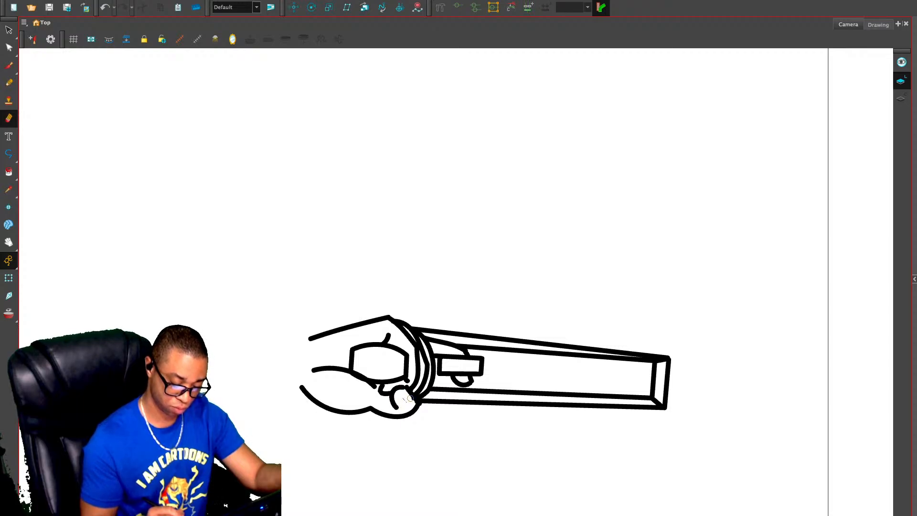
{"action": "key", "text": "alt+s"}
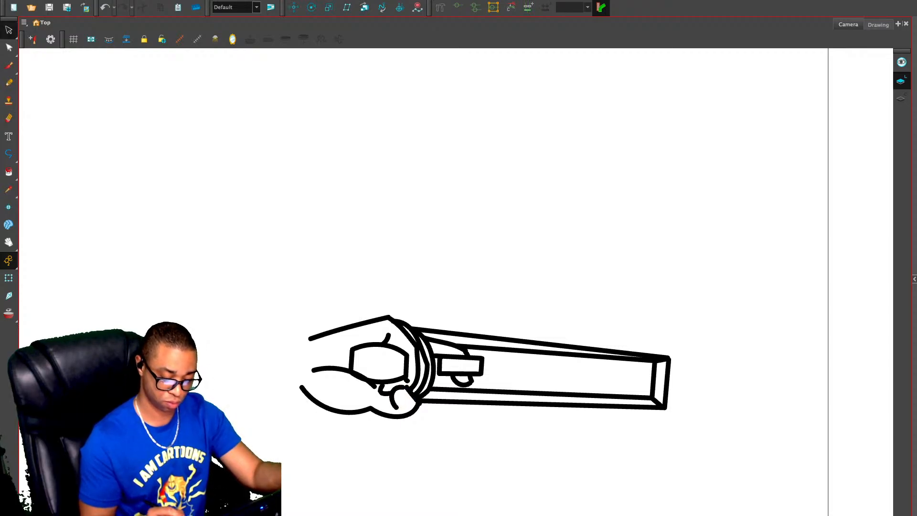
{"action": "left_click", "coordinate": [397, 397]}
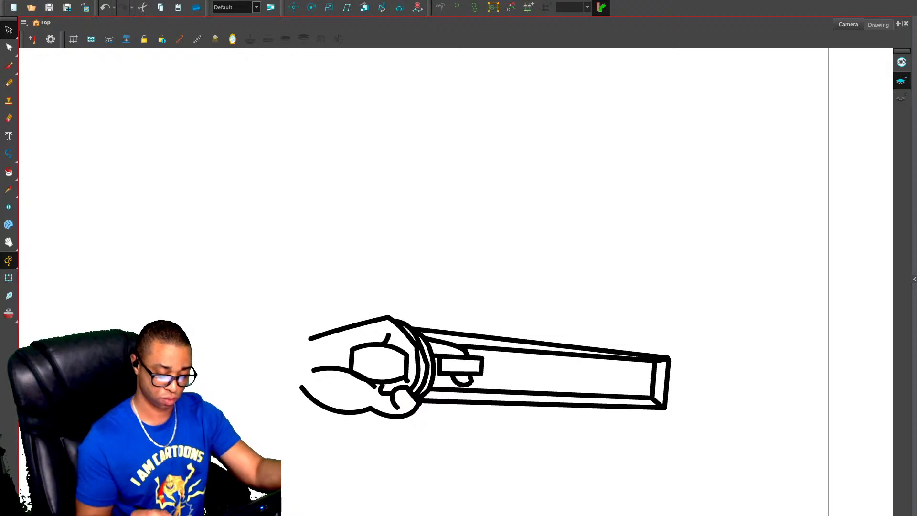
{"action": "key", "text": "2"}
{"action": "key", "text": "alt+e"}
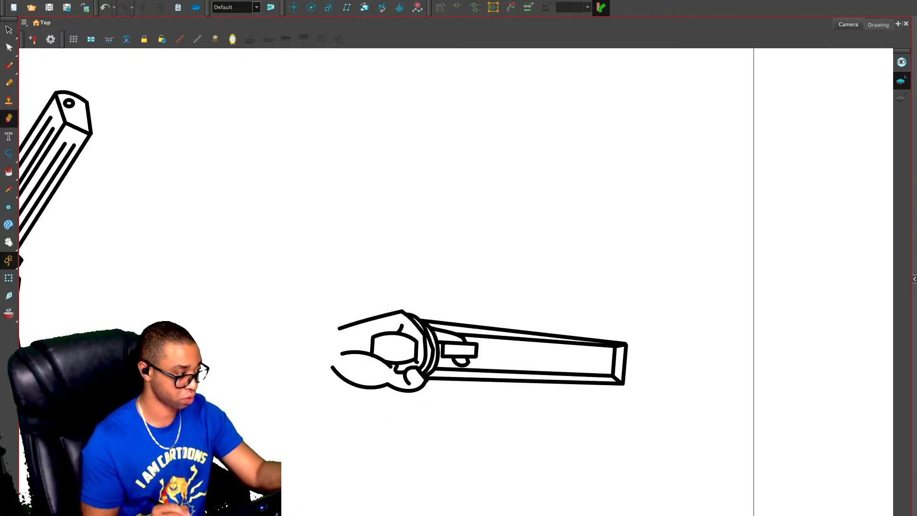
Draw two long parallel groove lines along the underside of the gun barrel, from near the trigger guard to the muzzle
{"action": "key", "text": "2"}
{"action": "key", "text": "2"}
{"action": "key", "text": "alt+/"}
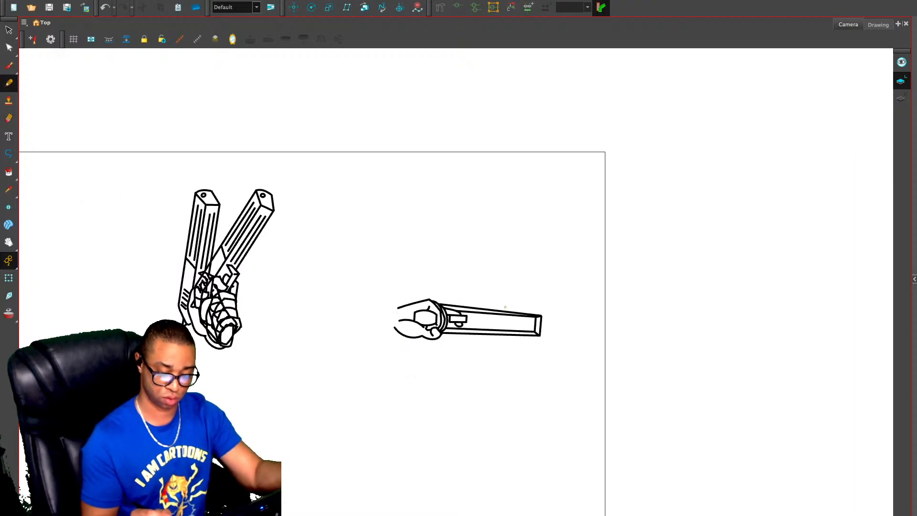
{"action": "mouse_move", "coordinate": [473, 318]}
{"action": "left_mouse_down"}
{"action": "mouse_move", "coordinate": [530, 327]}
{"action": "mouse_move", "coordinate": [469, 326]}
{"action": "left_mouse_up"}
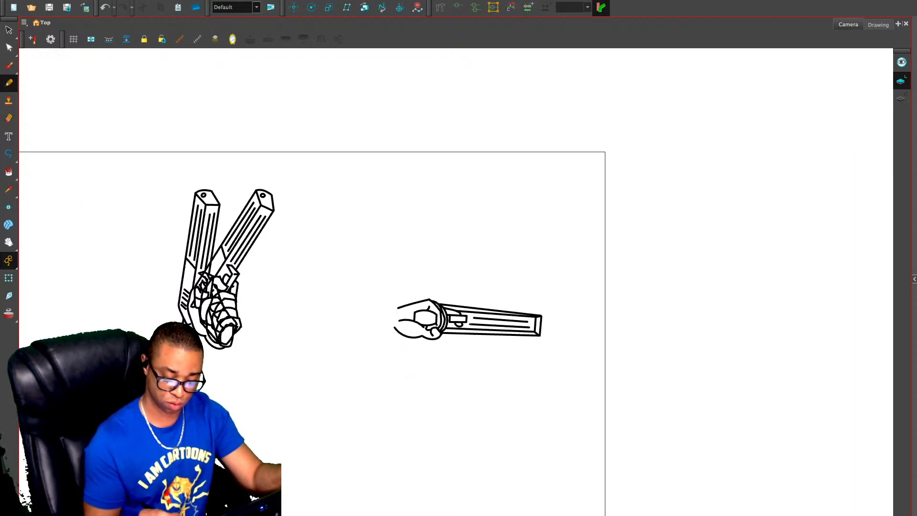
Draw a small filled oval for the muzzle hole on the front face of the barrel
{"action": "key", "text": "1"}
{"action": "key", "text": "1"}
{"action": "mouse_move", "coordinate": [619, 358]}
{"action": "left_mouse_down"}
{"action": "mouse_move", "coordinate": [620, 370]}
{"action": "mouse_move", "coordinate": [621, 353]}
{"action": "left_mouse_up"}
{"action": "key", "text": "2"}
{"action": "key", "text": "2"}
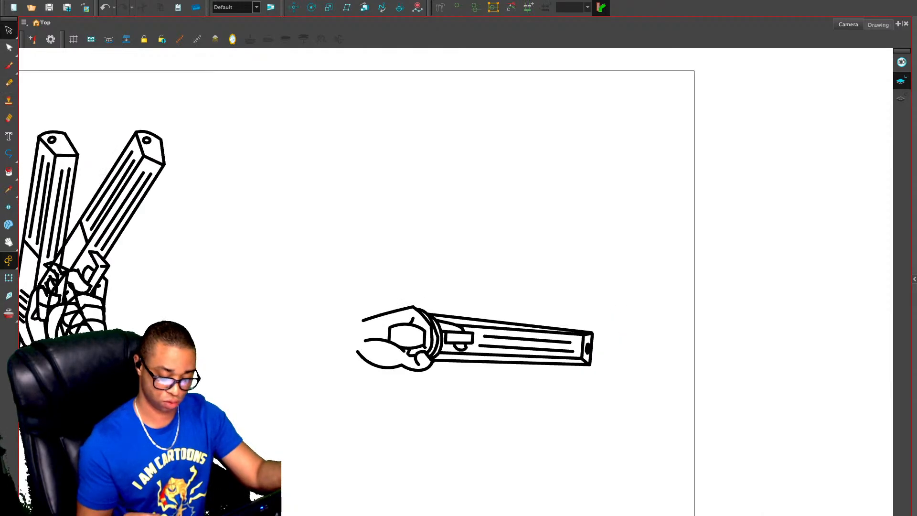
Draw a longer wrist line above the back of the hand with a curved end, undoing the shorter first attempt
{"action": "key", "text": "alt+slash"}
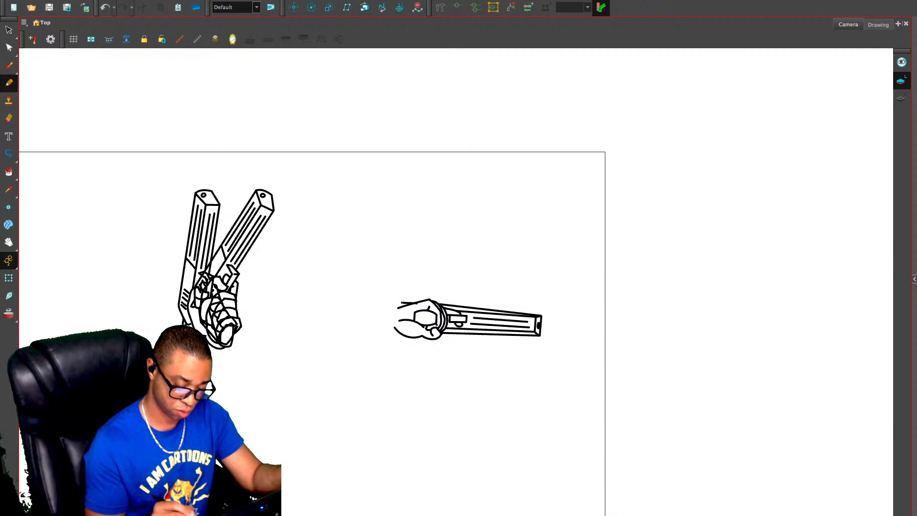
{"action": "key", "text": "ctrl+z"}
{"action": "left_click_drag", "start_coordinate": [411, 301], "coordinate": [391, 303]}
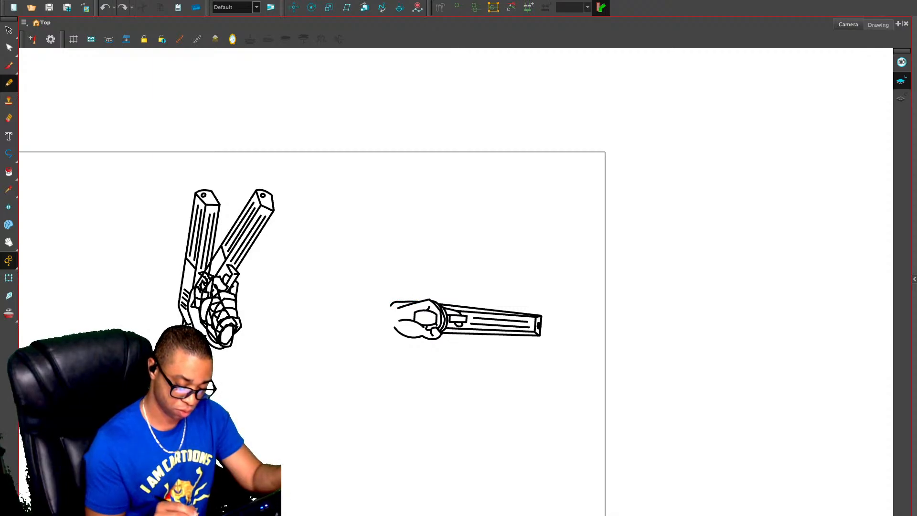
Select the complete hand-and-gun drawing seen from below and cut it from its frame
{"action": "key", "text": "alt+s"}
{"action": "mouse_move", "coordinate": [429, 280]}
{"action": "left_mouse_down"}
{"action": "mouse_move", "coordinate": [515, 270]}
{"action": "mouse_move", "coordinate": [430, 276]}
{"action": "left_mouse_up"}
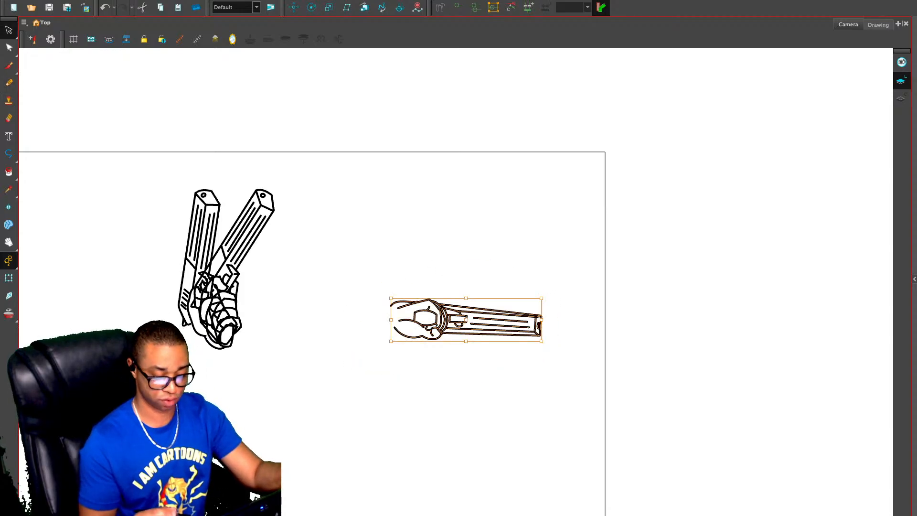
{"action": "key", "text": "ctrl+x"}
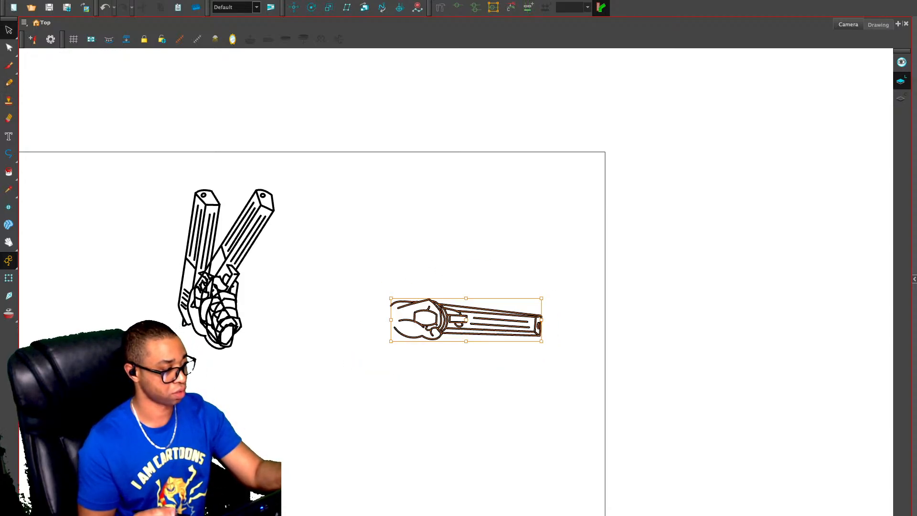
Paste the hand-and-gun into the masked character's frame, move it beside the lower sword blade and rotate it to point diagonally downward
{"action": "key", "text": "ctrl+v"}
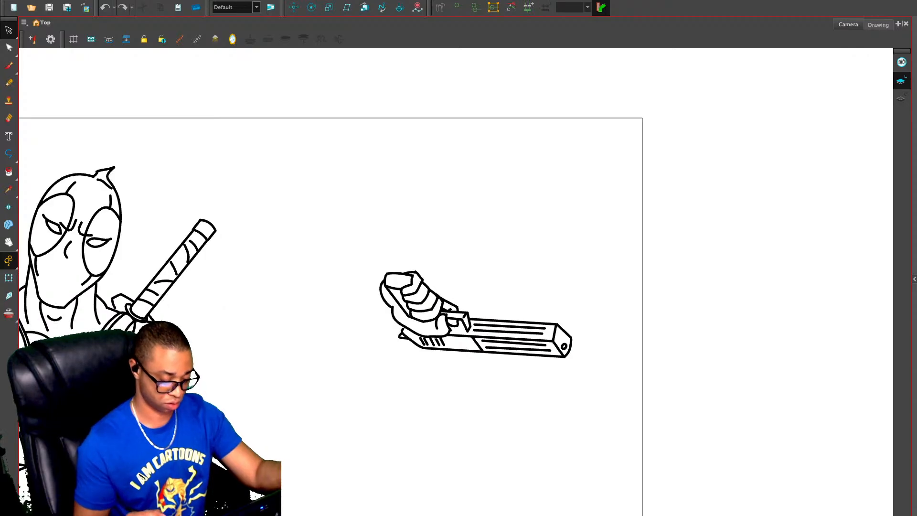
{"action": "mouse_move", "coordinate": [335, 359]}
{"action": "left_mouse_down"}
{"action": "mouse_move", "coordinate": [450, 263]}
{"action": "mouse_move", "coordinate": [548, 226]}
{"action": "left_mouse_up"}
{"action": "key", "text": "ctrl+v"}
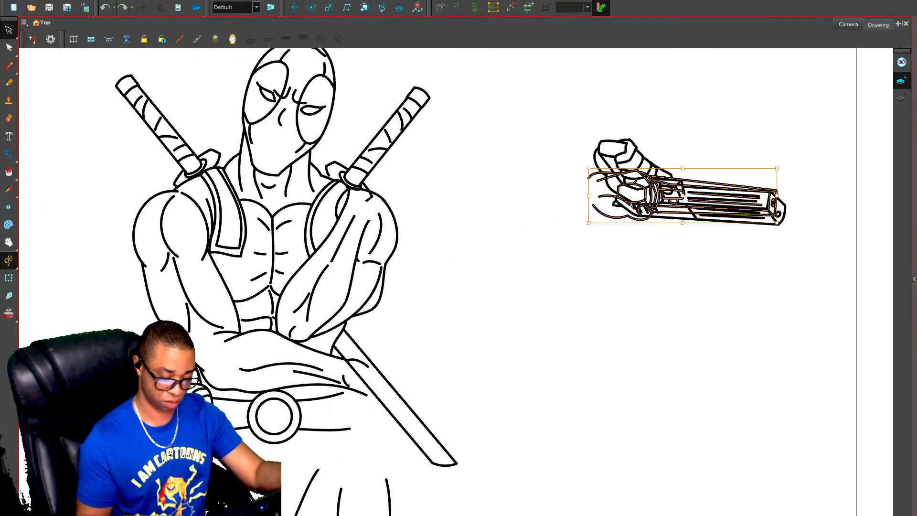
{"action": "mouse_move", "coordinate": [683, 195]}
{"action": "left_mouse_down"}
{"action": "mouse_move", "coordinate": [649, 253]}
{"action": "mouse_move", "coordinate": [489, 397]}
{"action": "mouse_move", "coordinate": [455, 380]}
{"action": "left_mouse_up"}
{"action": "left_click_drag", "start_coordinate": [553, 349], "coordinate": [552, 418]}
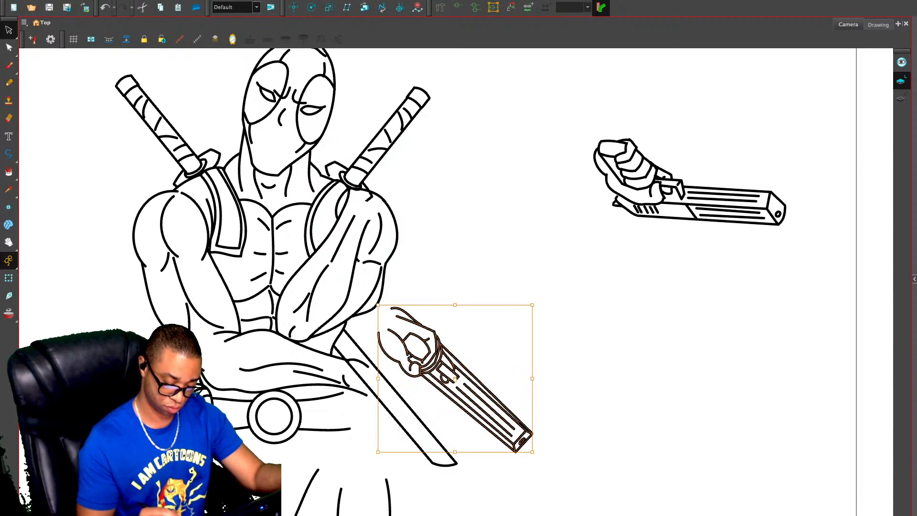
Try to place the hand-and-gun over the wrist of the lower forearm, on top of the sword blade
{"action": "mouse_move", "coordinate": [449, 371]}
{"action": "left_mouse_down"}
{"action": "mouse_move", "coordinate": [411, 423]}
{"action": "mouse_move", "coordinate": [436, 444]}
{"action": "left_mouse_up"}
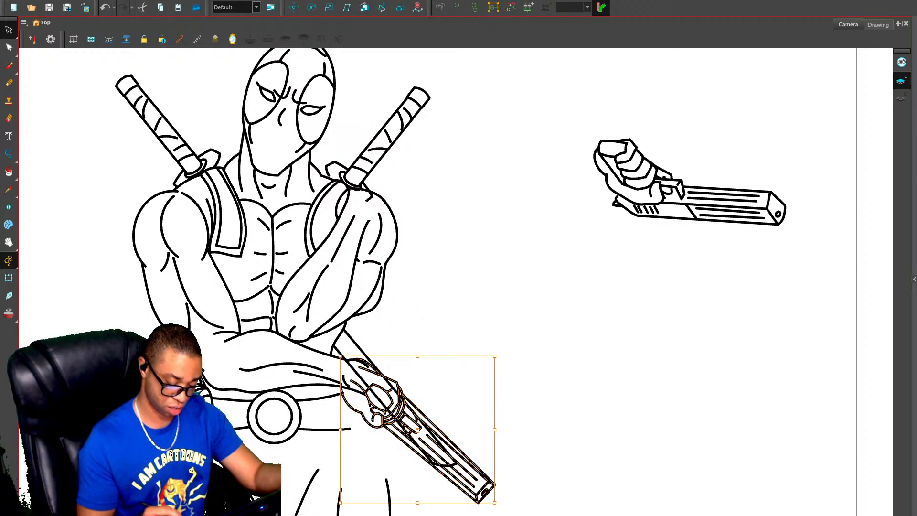
{"action": "key", "text": "Down"}
{"action": "key", "text": "Down"}
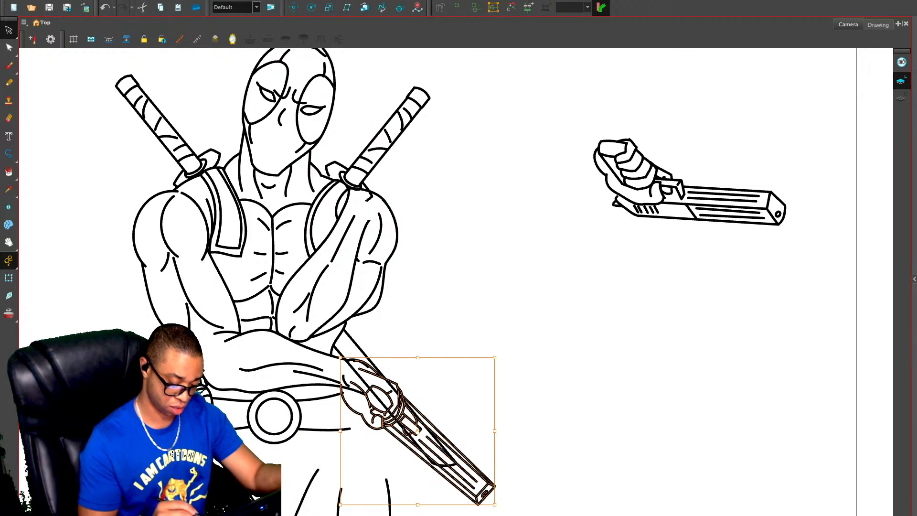
{"action": "key", "text": "Up"}
{"action": "key", "text": "Up"}
{"action": "key", "text": "ctrl+z"}
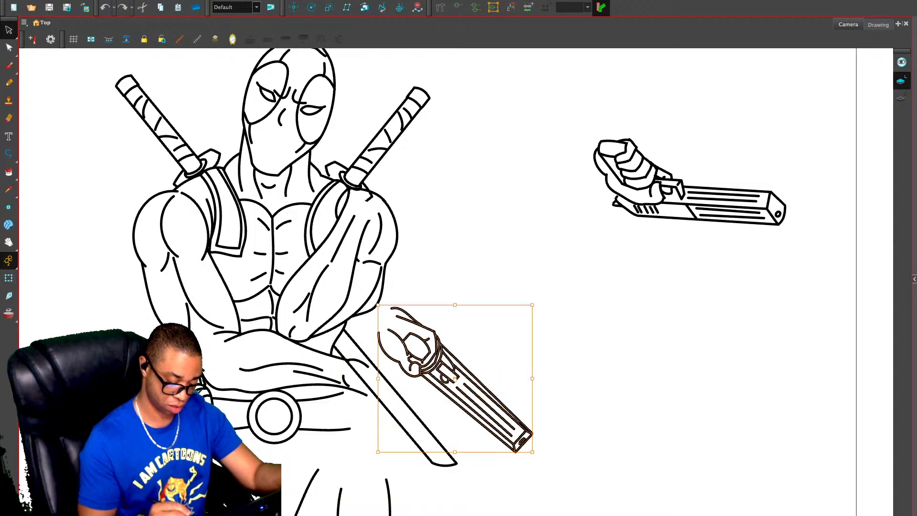
Move the lower sword blade away from the body into the empty area and place the hand-and-gun on the lower forearm's wrist
{"action": "left_click", "coordinate": [462, 435]}
{"action": "mouse_move", "coordinate": [462, 435]}
{"action": "left_mouse_down"}
{"action": "mouse_move", "coordinate": [431, 483]}
{"action": "mouse_move", "coordinate": [563, 442]}
{"action": "mouse_move", "coordinate": [735, 443]}
{"action": "left_mouse_up"}
{"action": "mouse_move", "coordinate": [449, 300]}
{"action": "left_mouse_down"}
{"action": "mouse_move", "coordinate": [399, 421]}
{"action": "mouse_move", "coordinate": [533, 449]}
{"action": "left_mouse_up"}
{"action": "left_click_drag", "start_coordinate": [459, 382], "coordinate": [415, 434]}
{"action": "key", "text": "Escape"}
{"action": "left_click", "coordinate": [359, 362]}
{"action": "key", "text": "Escape"}
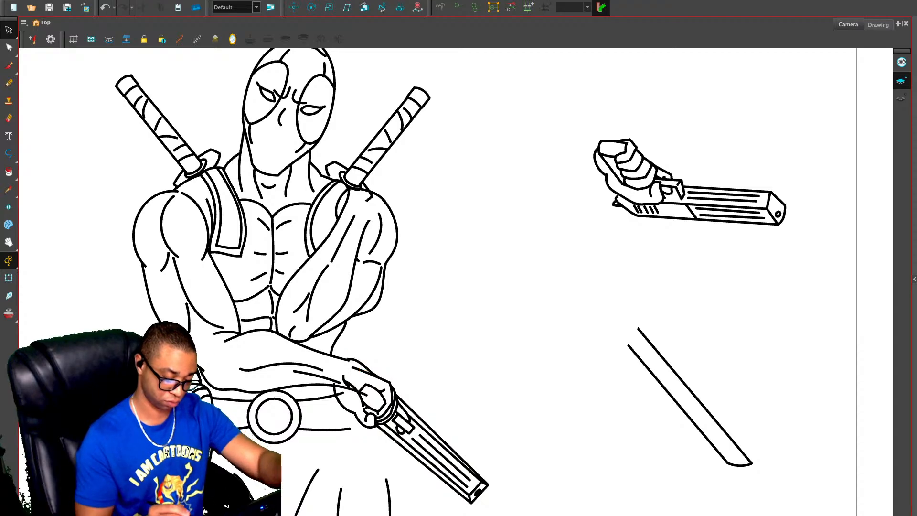
Cut the forearm's lower outline at the edge of the hand and delete the end that runs into the hand
{"action": "left_click", "coordinate": [353, 390]}
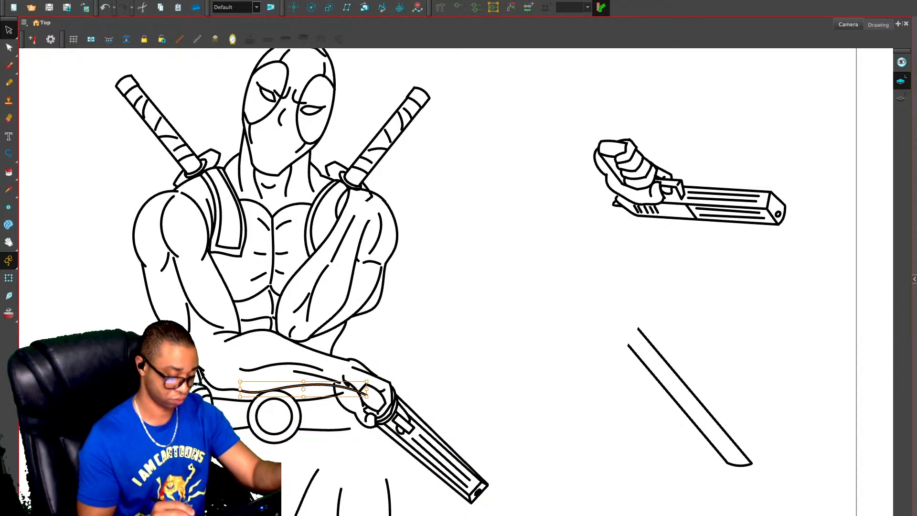
{"action": "key", "text": "alt+e"}
{"action": "left_click_drag", "start_coordinate": [337, 383], "coordinate": [338, 396]}
{"action": "key", "text": "ctrl+z"}
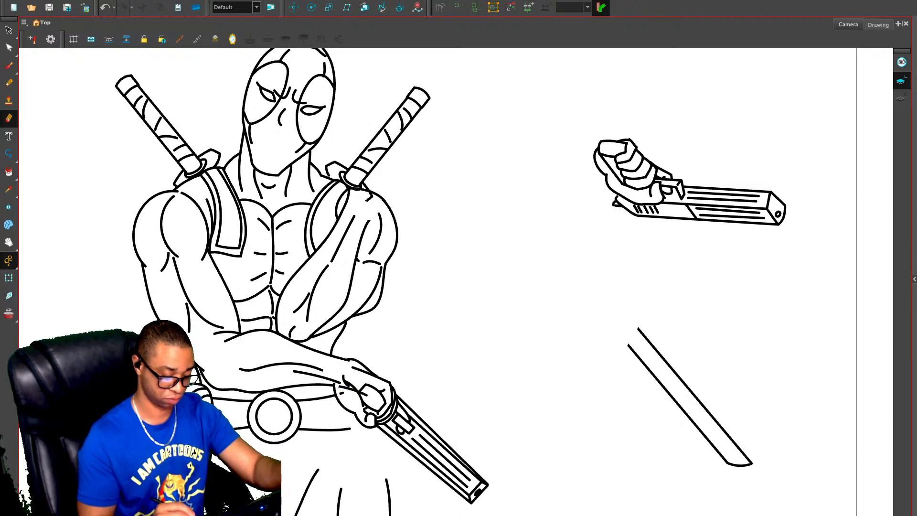
{"action": "key", "text": "alt+s"}
{"action": "left_click", "coordinate": [353, 390]}
{"action": "key", "text": "Delete"}
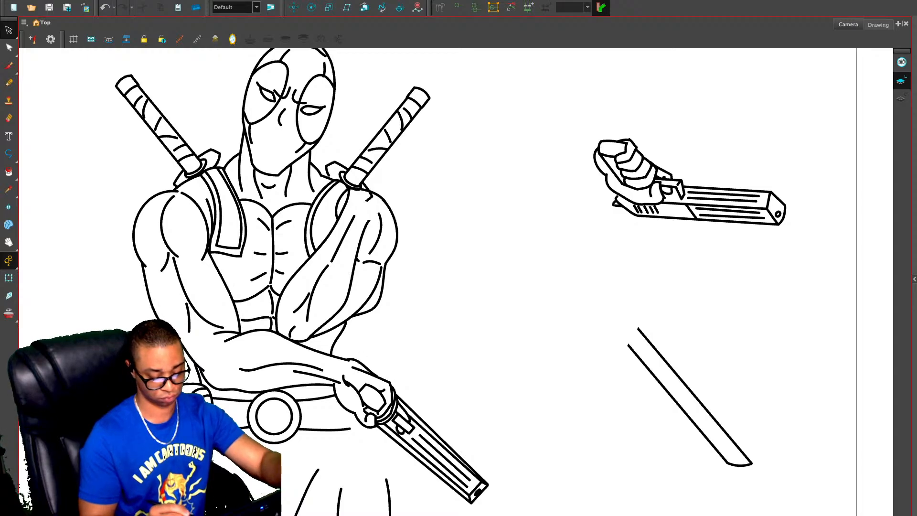
Delete the inner line running across the back of the gun hand from the wrist to the knuckles
{"action": "left_click", "coordinate": [361, 364]}
{"action": "left_click", "coordinate": [383, 376]}
{"action": "left_click", "coordinate": [383, 379]}
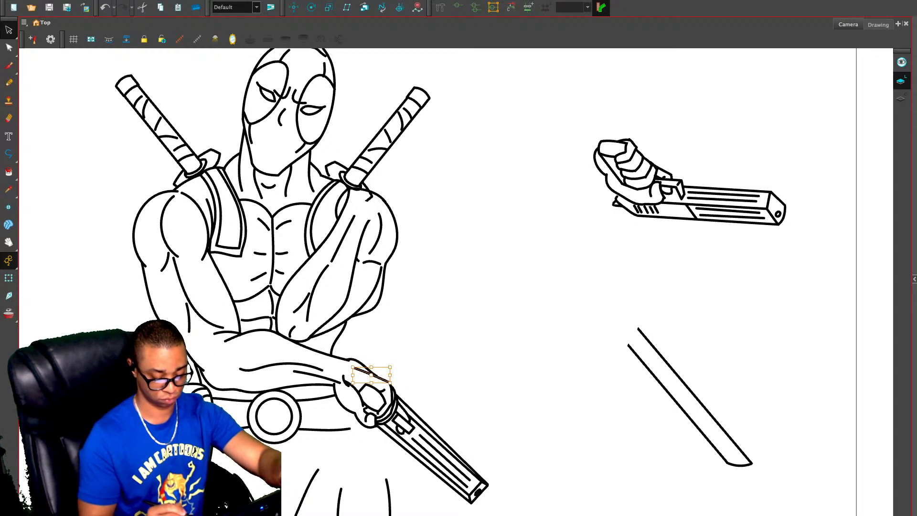
{"action": "key", "text": "Delete"}
Redraw the outer contour of the back of the hand from the knuckle to the wrist as one smooth curve
{"action": "key", "text": "alt+x"}
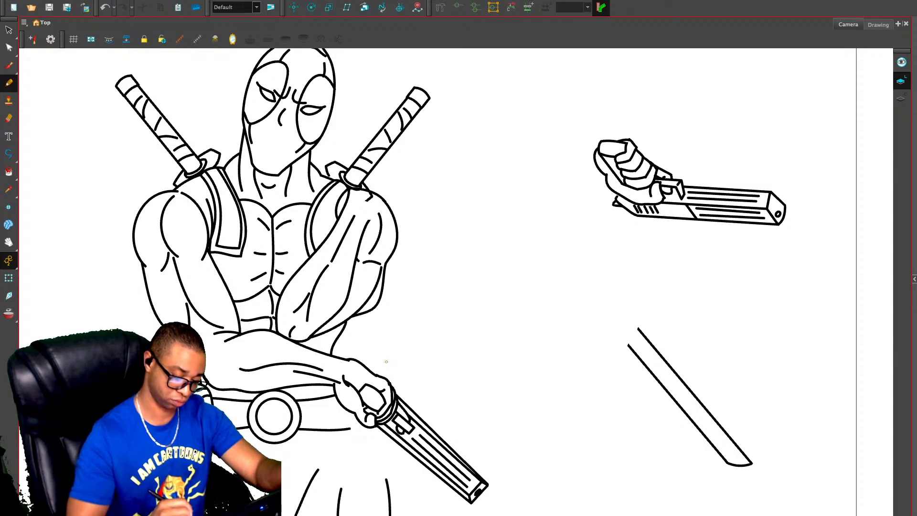
{"action": "key", "text": "ctrl+z"}
{"action": "left_click_drag", "start_coordinate": [390, 384], "coordinate": [353, 360]}
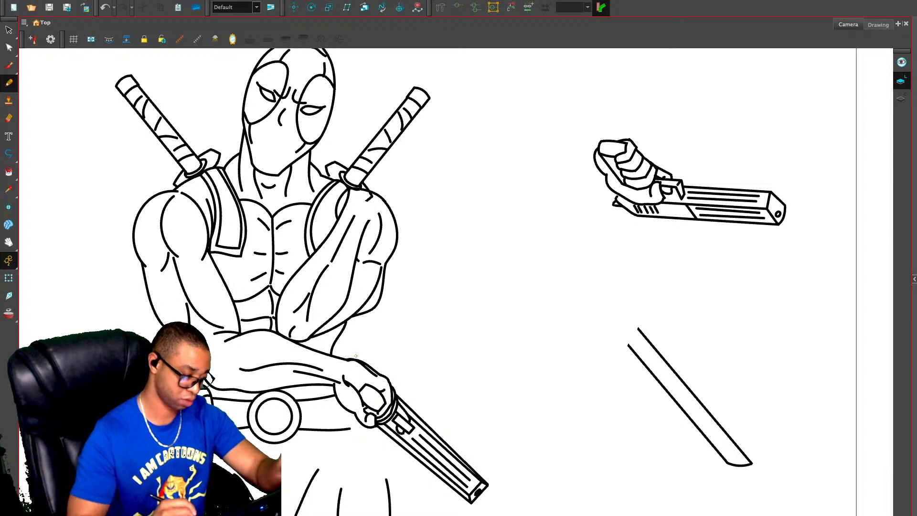
{"action": "key", "text": "alt+s"}
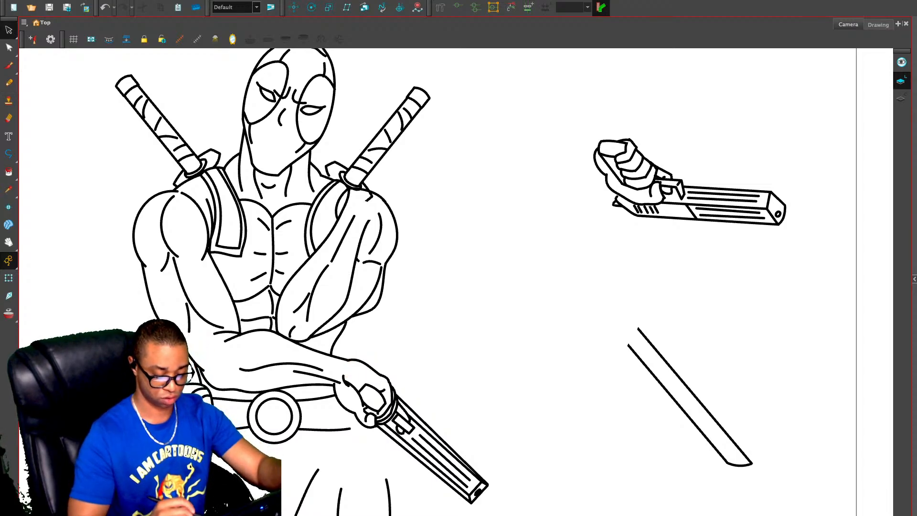
{"action": "key", "text": "alt+slash"}
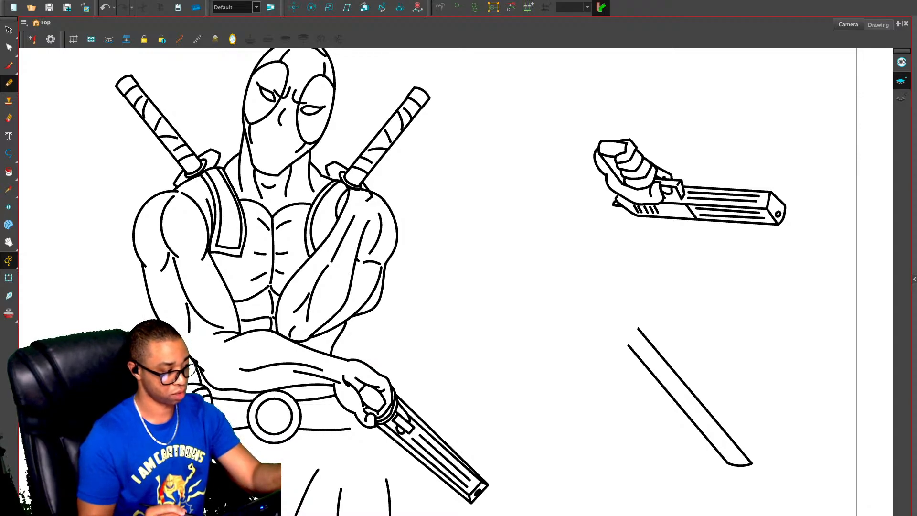
Delete the leftover forearm lines inside the gun hand and the short muscle line near the wrist
{"action": "key", "text": "alt+s"}
{"action": "left_click", "coordinate": [355, 391]}
{"action": "key", "text": "Delete"}
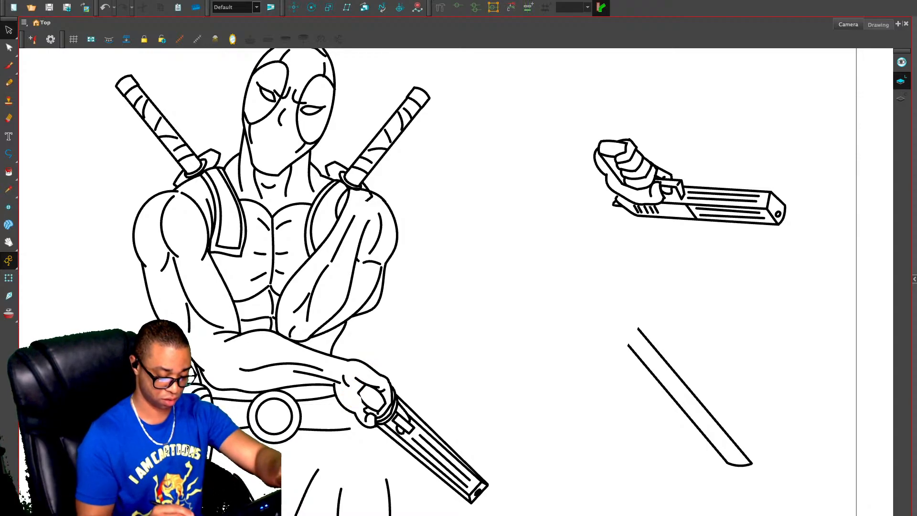
{"action": "left_click", "coordinate": [345, 381]}
{"action": "key", "text": "Delete"}
{"action": "left_click", "coordinate": [317, 376]}
{"action": "key", "text": "Delete"}
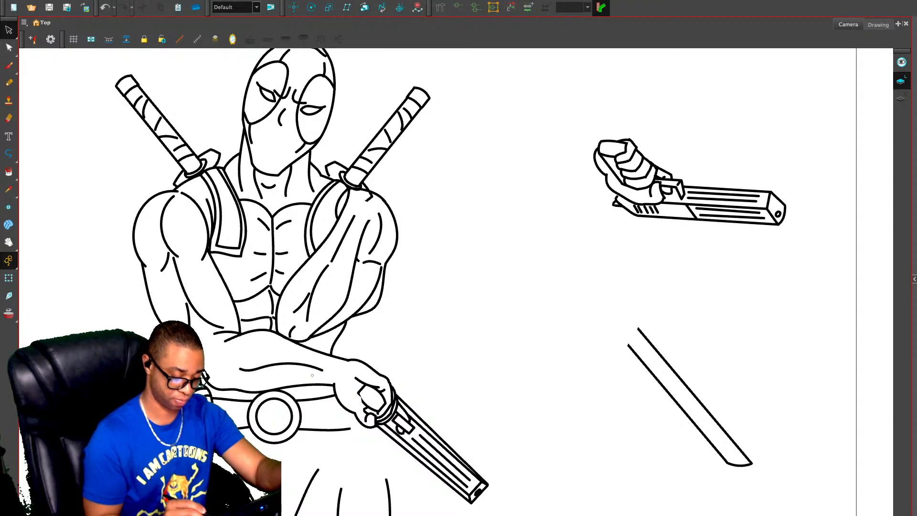
Draw a new muscle line along the forearm toward the wrist and a short crease at the base of the hand
{"action": "key", "text": "alt+slash"}
{"action": "mouse_move", "coordinate": [284, 372]}
{"action": "left_mouse_down"}
{"action": "mouse_move", "coordinate": [325, 377]}
{"action": "mouse_move", "coordinate": [365, 407]}
{"action": "left_mouse_up"}
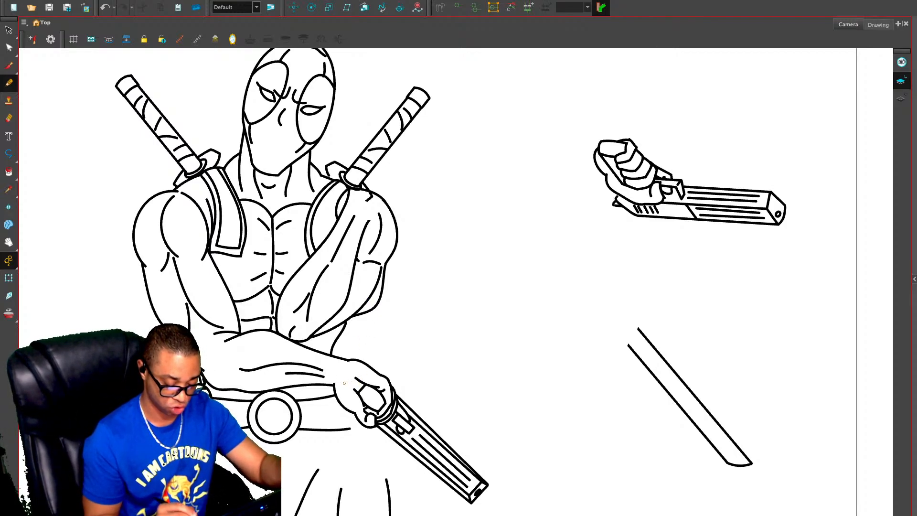
{"action": "left_click_drag", "start_coordinate": [341, 384], "coordinate": [361, 386]}
Delete the stray line piece inside the hand and draw a short curved crease where the forearm muscle lines meet the wrist
{"action": "key", "text": "alt+s"}
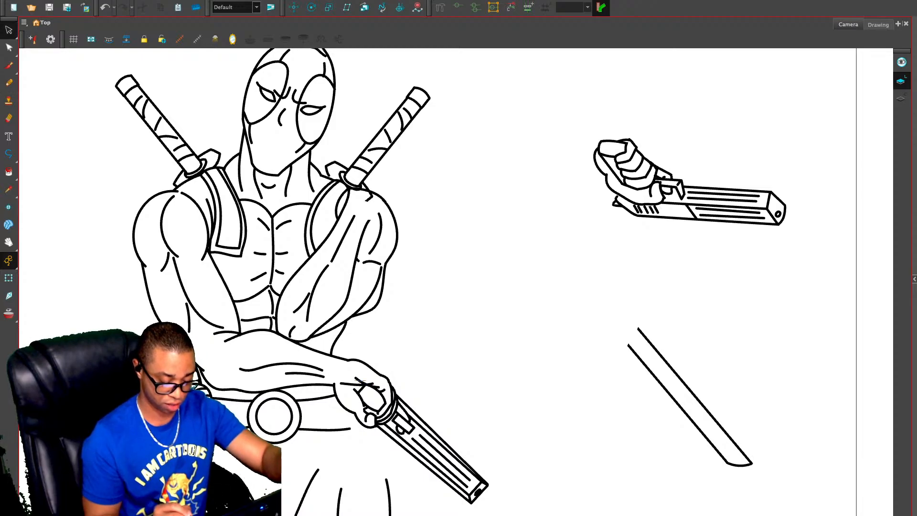
{"action": "left_click", "coordinate": [362, 381]}
{"action": "key", "text": "Delete"}
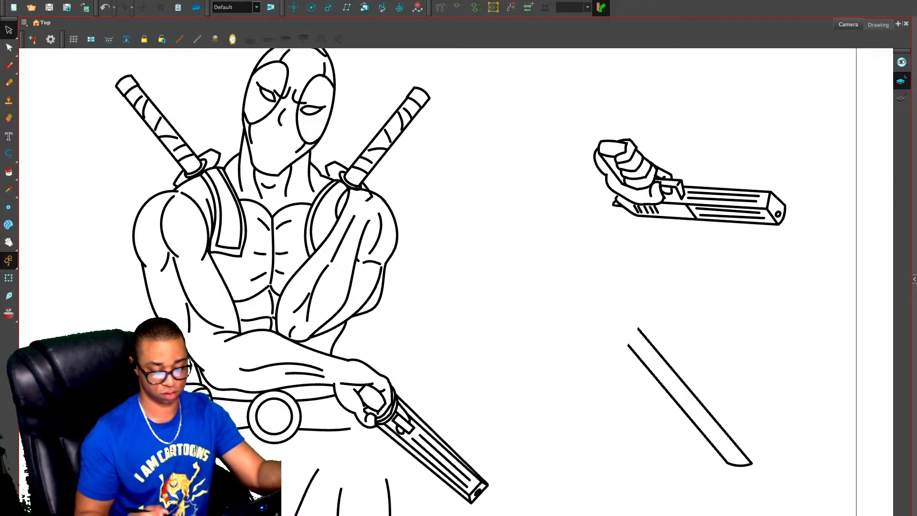
{"action": "key", "text": "alt+/"}
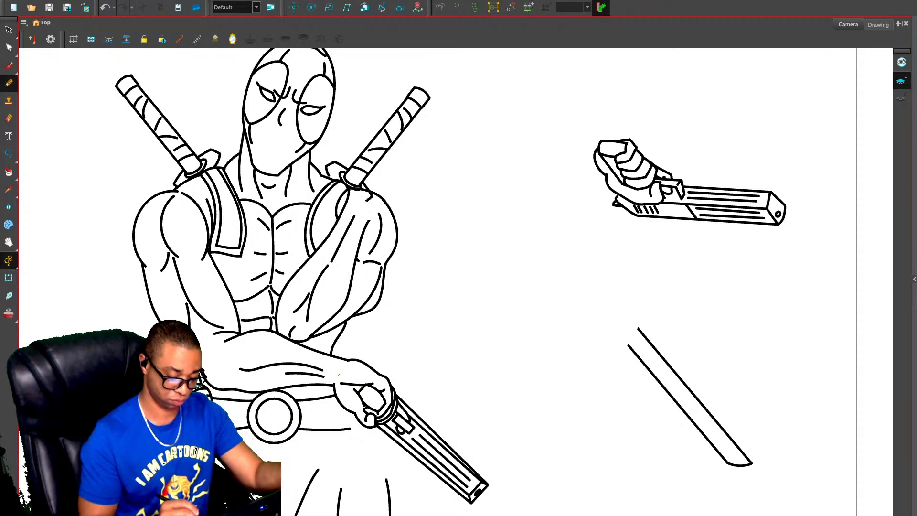
{"action": "left_click_drag", "start_coordinate": [328, 375], "coordinate": [337, 379]}
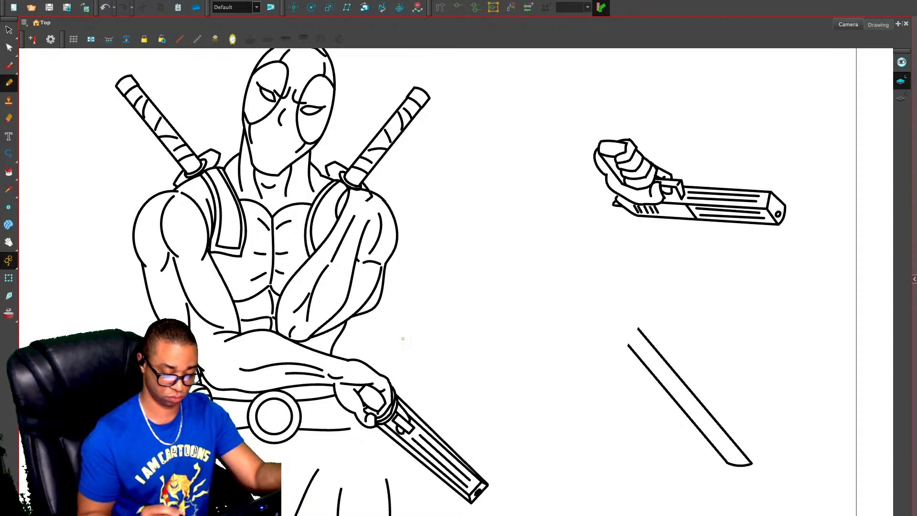
Move the loose sword blade over the gun hand and transfer it to the next drawing
{"action": "key", "text": "2"}
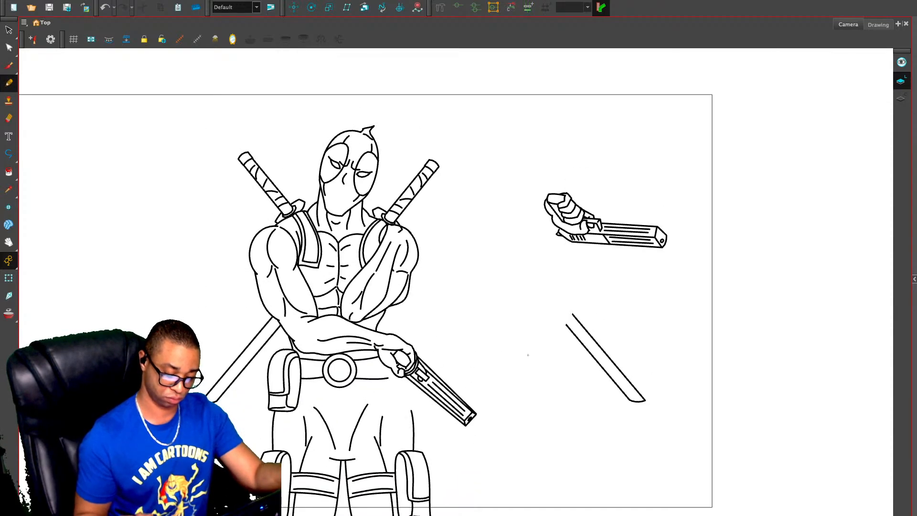
{"action": "key", "text": "alt+s"}
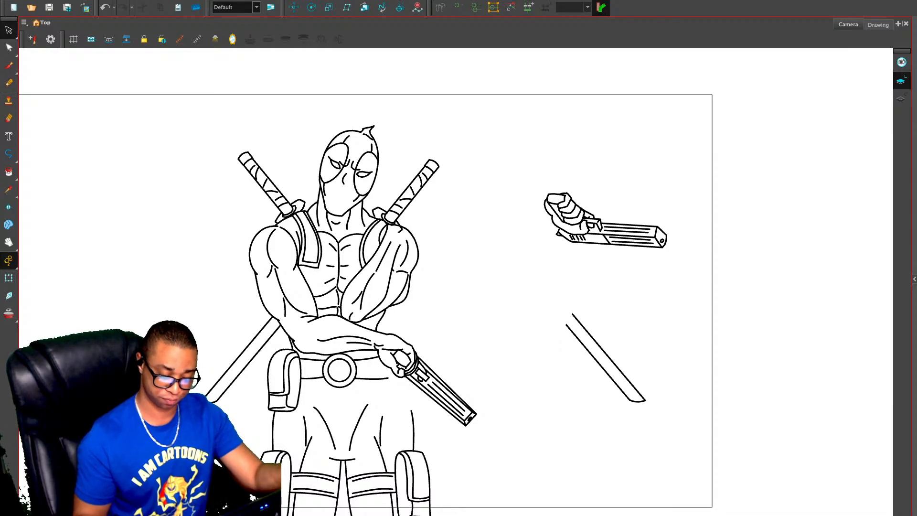
{"action": "left_click", "coordinate": [607, 357]}
{"action": "mouse_move", "coordinate": [616, 340]}
{"action": "left_mouse_down"}
{"action": "mouse_move", "coordinate": [630, 356]}
{"action": "mouse_move", "coordinate": [416, 358]}
{"action": "left_mouse_up"}
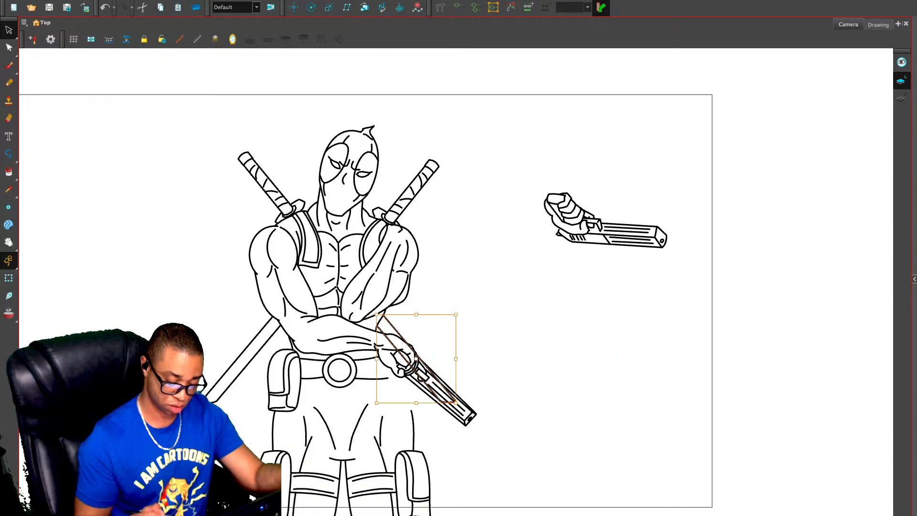
{"action": "key", "text": "ctrl+x"}
{"action": "key", "text": "period"}
{"action": "key", "text": "ctrl+v"}
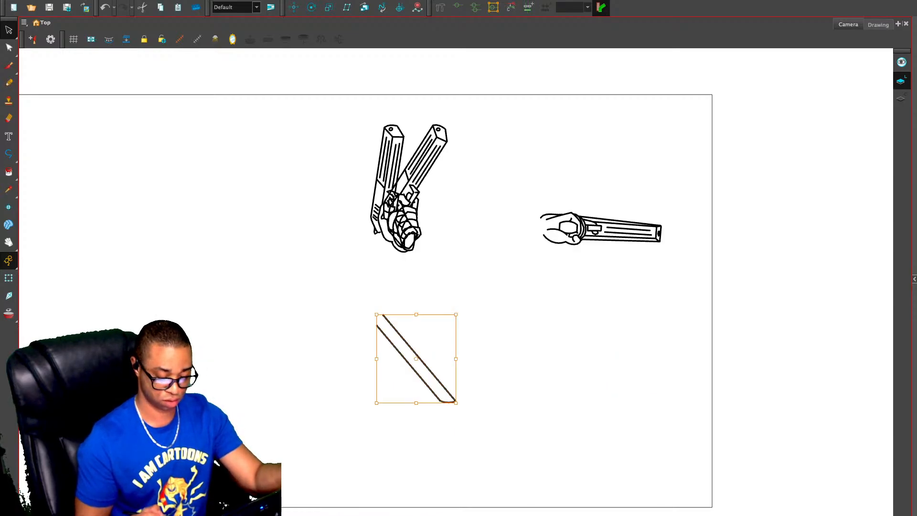
With the character shown as onion skin, cut away the blade parts that overlap the forearm, hand and gun
{"action": "key", "text": "alt+o"}
{"action": "key", "text": "2"}
{"action": "key", "text": "2"}
{"action": "left_click_drag", "start_coordinate": [400, 351], "coordinate": [400, 285]}
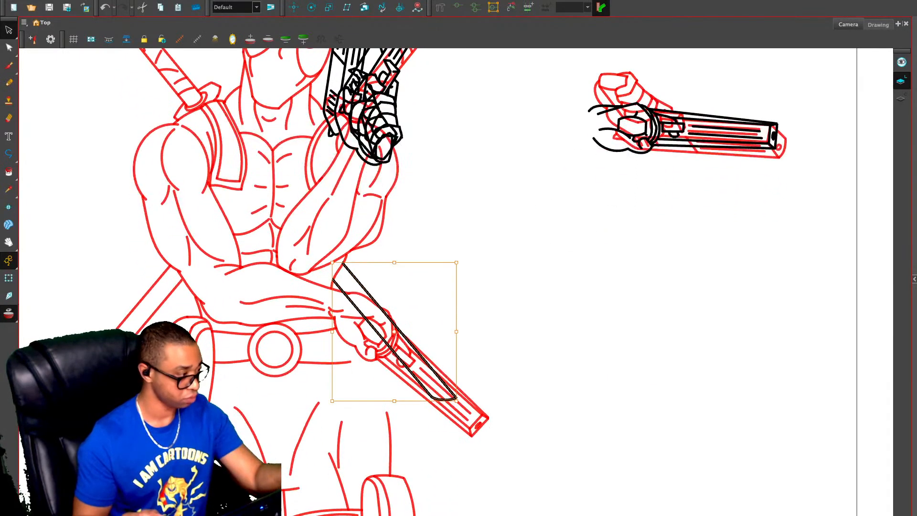
{"action": "key", "text": "alt+e"}
{"action": "mouse_move", "coordinate": [344, 294]}
{"action": "left_mouse_down"}
{"action": "mouse_move", "coordinate": [387, 317]}
{"action": "mouse_move", "coordinate": [455, 396]}
{"action": "left_mouse_up"}
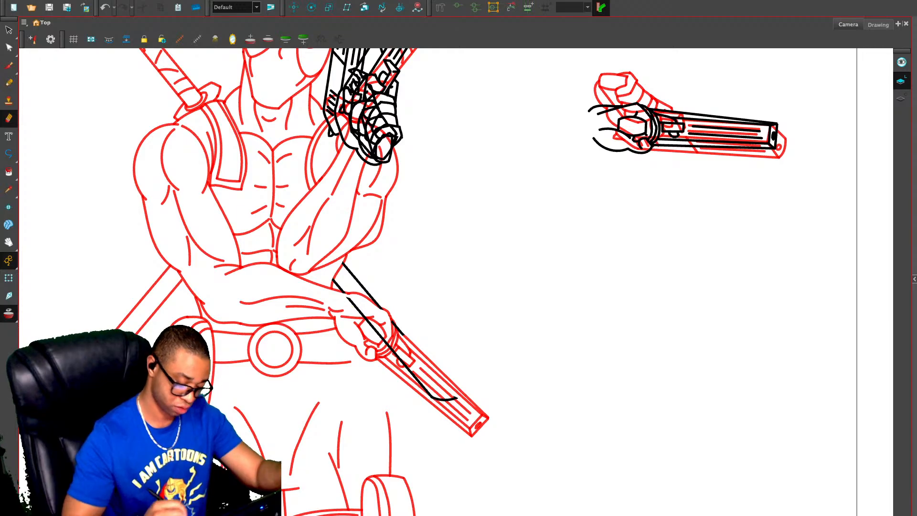
{"action": "key", "text": "alt+s"}
{"action": "mouse_move", "coordinate": [407, 368]}
{"action": "left_mouse_down"}
{"action": "mouse_move", "coordinate": [433, 410]}
{"action": "mouse_move", "coordinate": [412, 379]}
{"action": "left_mouse_up"}
{"action": "key", "text": "Delete"}
{"action": "left_click", "coordinate": [398, 328]}
{"action": "key", "text": "Delete"}
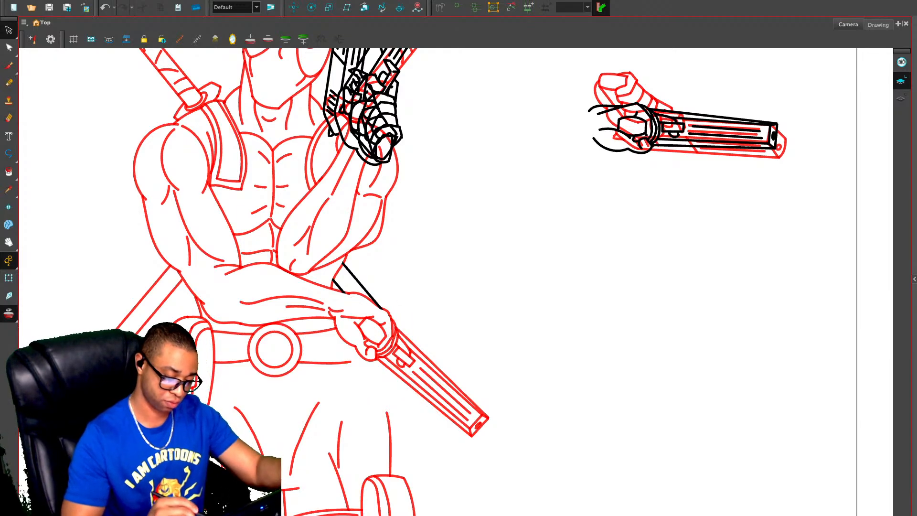
Transfer the remaining blade piece behind the lower forearm back into the character drawing
{"action": "left_click_drag", "start_coordinate": [356, 260], "coordinate": [372, 305]}
{"action": "key", "text": "ctrl+x"}
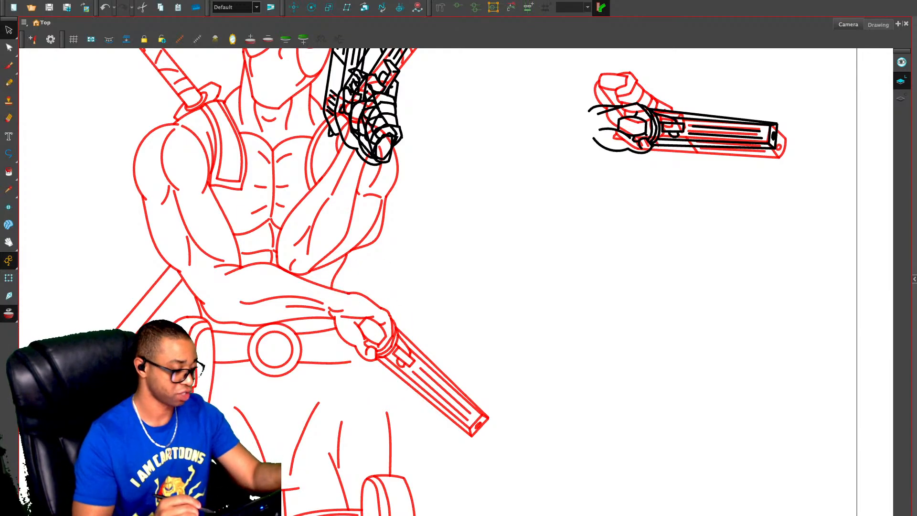
{"action": "key", "text": "comma"}
{"action": "key", "text": "ctrl+v"}
{"action": "left_click", "coordinate": [489, 398]}
{"action": "key", "text": "1"}
{"action": "key", "text": "1"}
{"action": "key", "text": "1"}
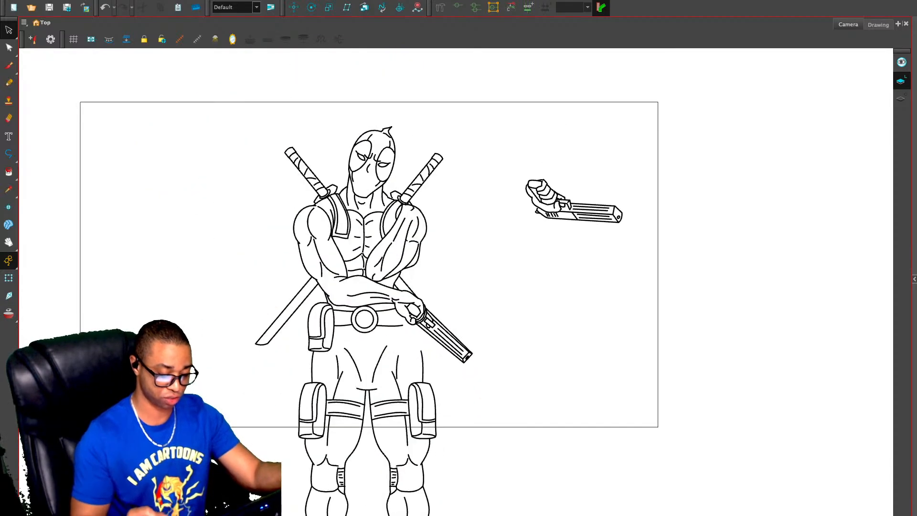
Duplicate the hip pouch, flip the copy horizontally and place it at the opposite end of the belt
{"action": "left_click_drag", "start_coordinate": [487, 382], "coordinate": [484, 420]}
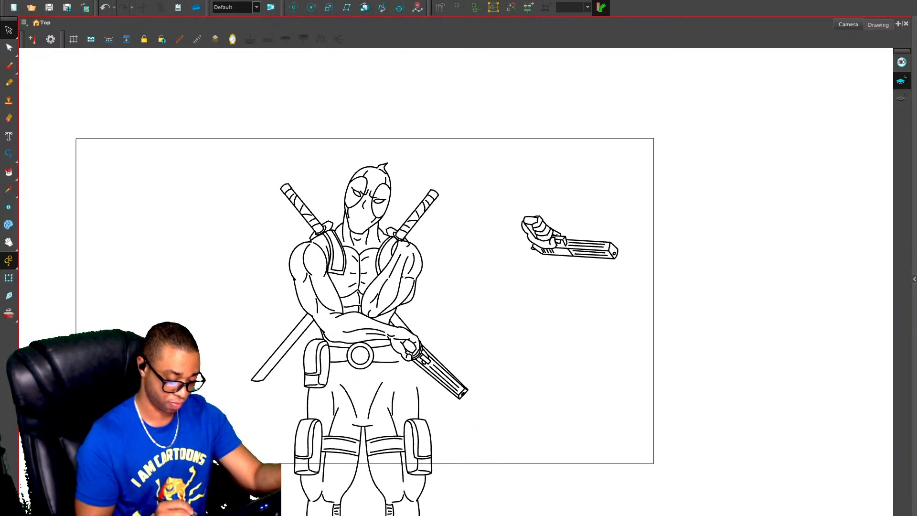
{"action": "mouse_move", "coordinate": [327, 342]}
{"action": "left_mouse_down"}
{"action": "mouse_move", "coordinate": [306, 363]}
{"action": "mouse_move", "coordinate": [326, 394]}
{"action": "mouse_move", "coordinate": [331, 344]}
{"action": "left_mouse_up"}
{"action": "key", "text": "ctrl+v"}
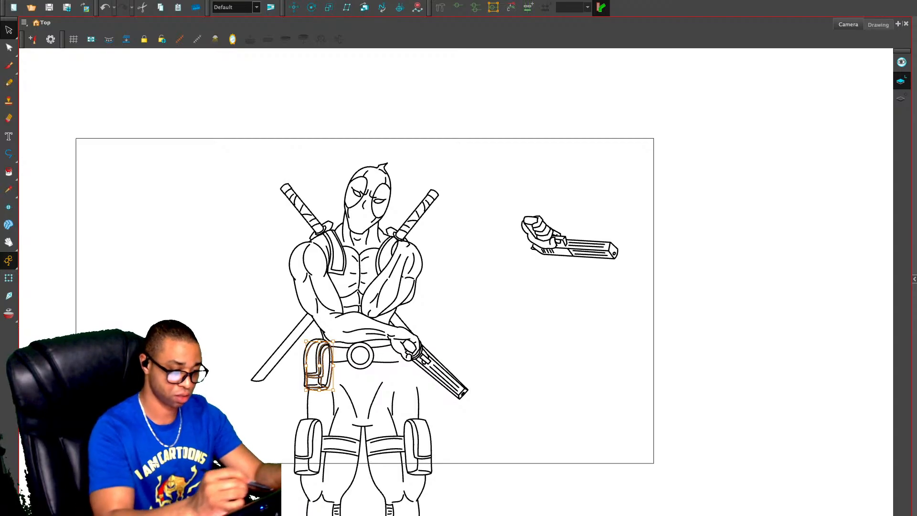
{"action": "key", "text": "4"}
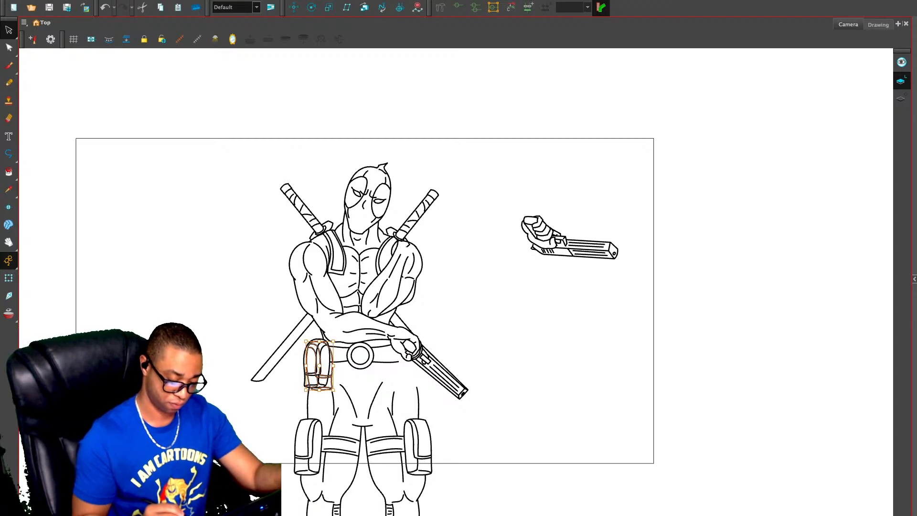
{"action": "left_click_drag", "start_coordinate": [321, 369], "coordinate": [401, 365]}
Transfer the mirrored pouch to the next drawing and align it with the hip behind the gun hand using onion skin
{"action": "key", "text": "period"}
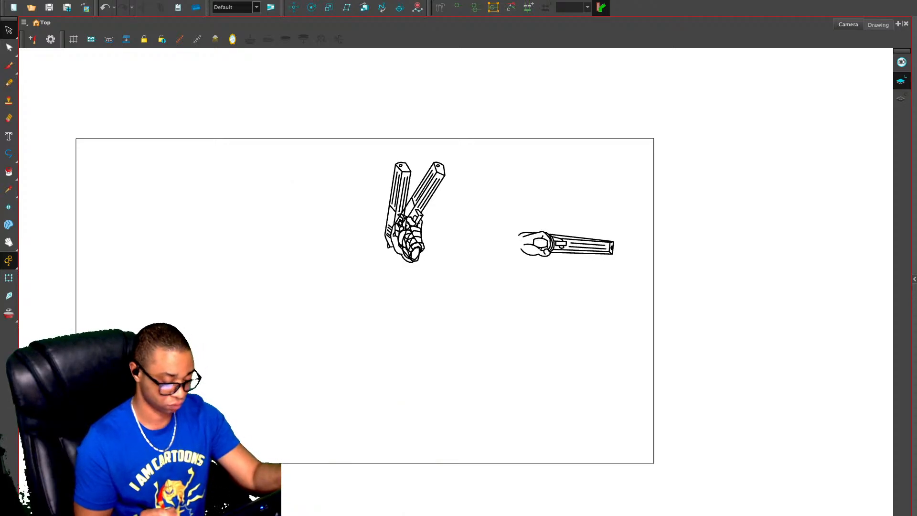
{"action": "key", "text": "ctrl+v"}
{"action": "key", "text": "comma"}
{"action": "key", "text": "period"}
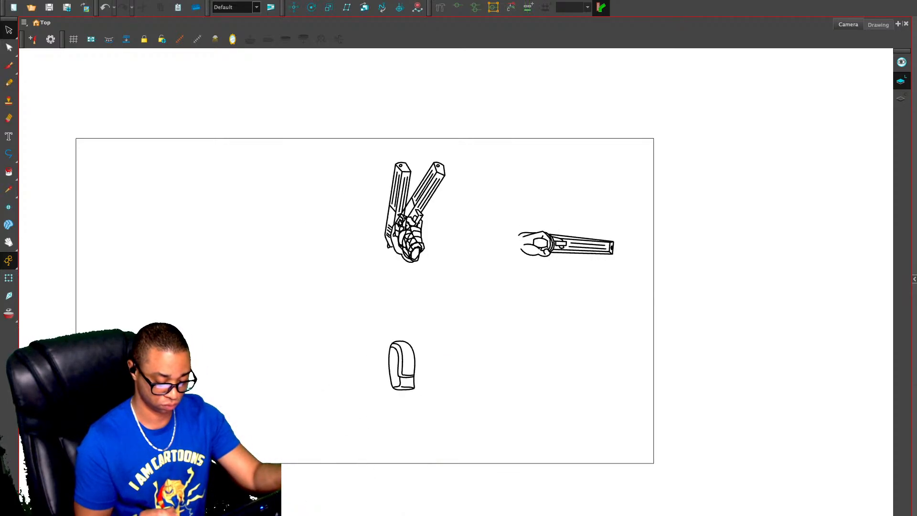
{"action": "key", "text": "alt+o"}
{"action": "key", "text": "2"}
{"action": "key", "text": "2"}
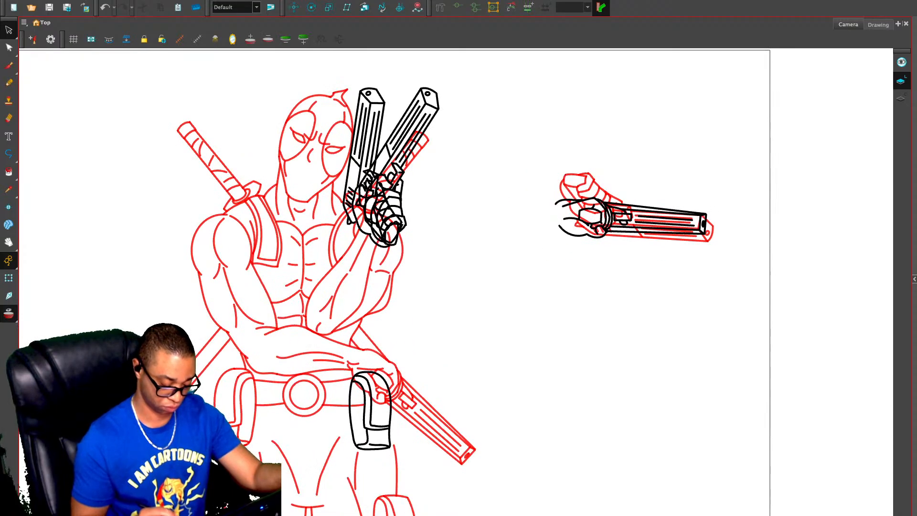
{"action": "left_click_drag", "start_coordinate": [456, 306], "coordinate": [507, 237]}
{"action": "key", "text": "comma"}
{"action": "key", "text": "period"}
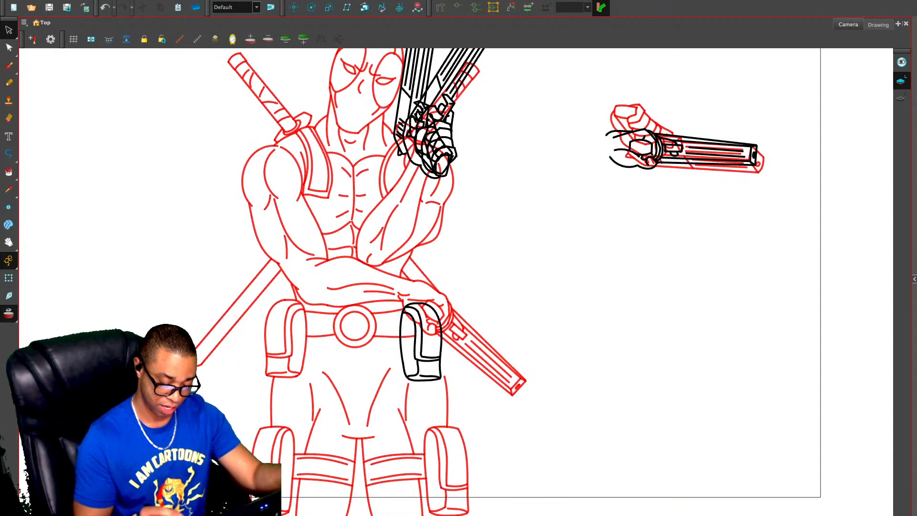
{"action": "mouse_move", "coordinate": [425, 286]}
{"action": "left_mouse_down"}
{"action": "mouse_move", "coordinate": [457, 352]}
{"action": "mouse_move", "coordinate": [444, 305]}
{"action": "left_mouse_up"}
{"action": "left_click_drag", "start_coordinate": [420, 342], "coordinate": [430, 338]}
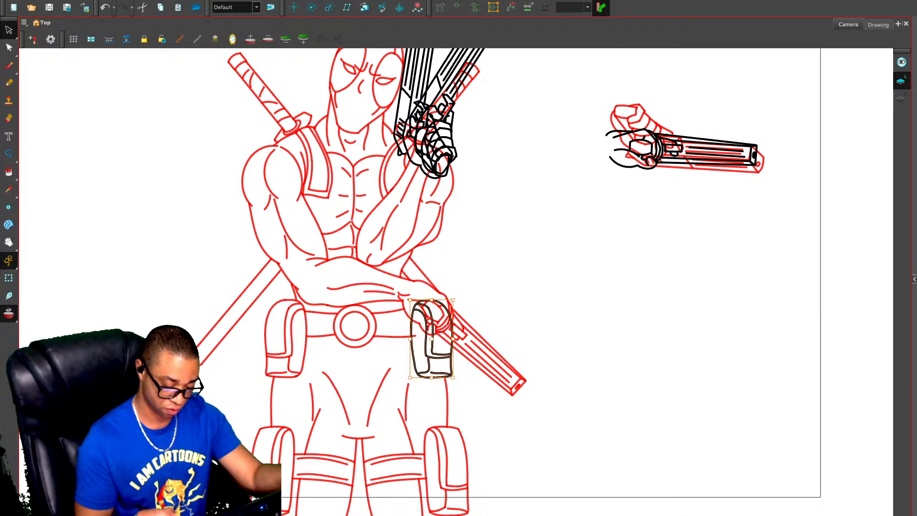
{"action": "key", "text": "Escape"}
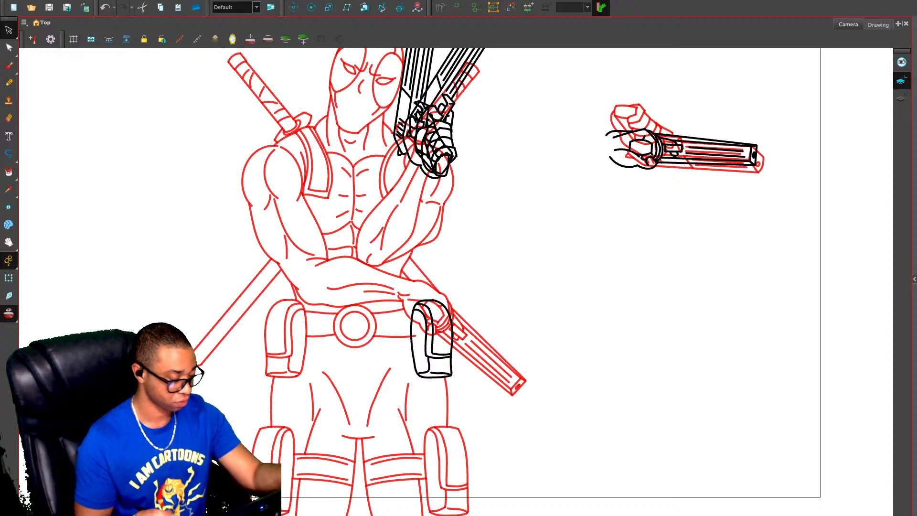
In the character drawing, erase the end of the lower belt line that runs into the mirrored pouch
{"action": "key", "text": "comma"}
{"action": "left_click", "coordinate": [267, 39]}
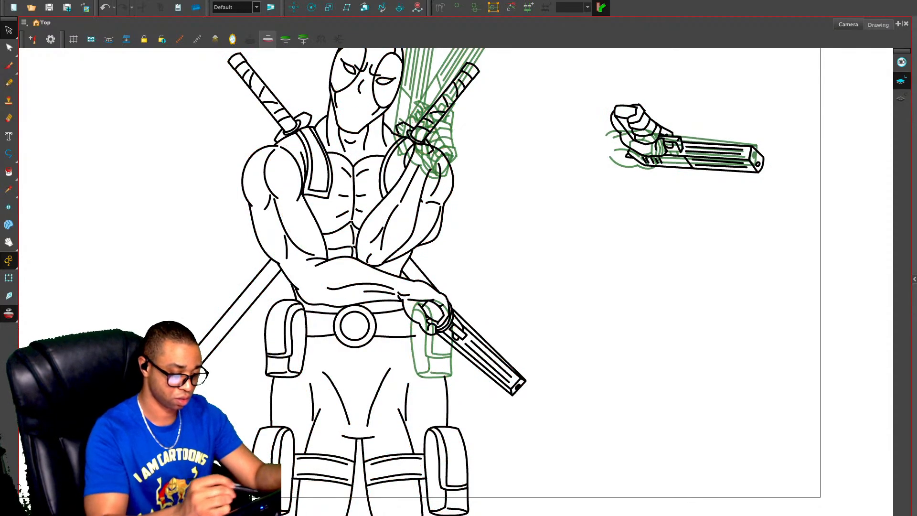
{"action": "key", "text": "alt+e"}
{"action": "left_click_drag", "start_coordinate": [415, 333], "coordinate": [413, 339]}
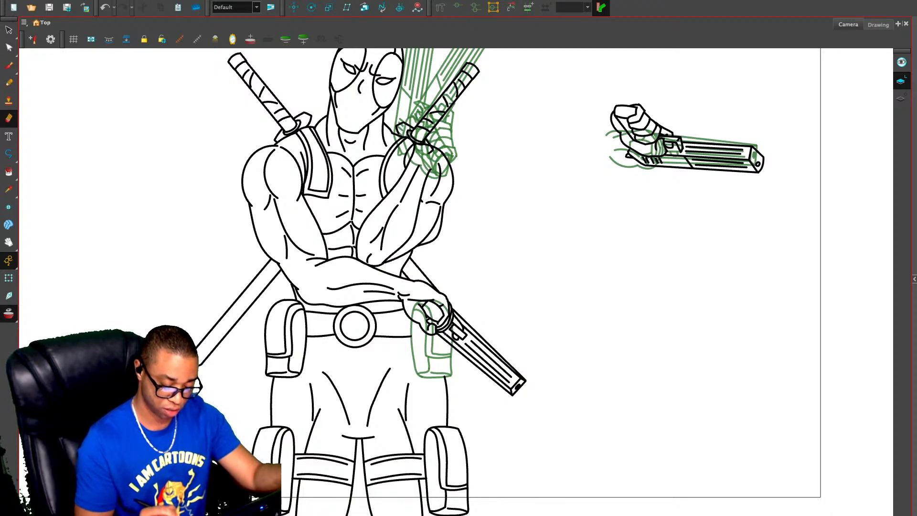
Erase the parts of the mirrored pouch hidden behind the hand and gun, using the character's onion skin as a guide
{"action": "key", "text": "period"}
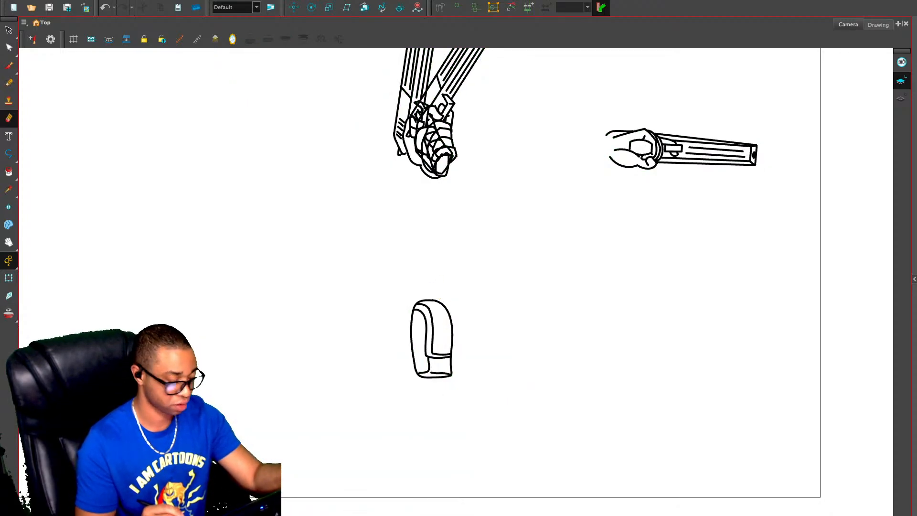
{"action": "key", "text": "alt+o"}
{"action": "key", "text": "alt+o"}
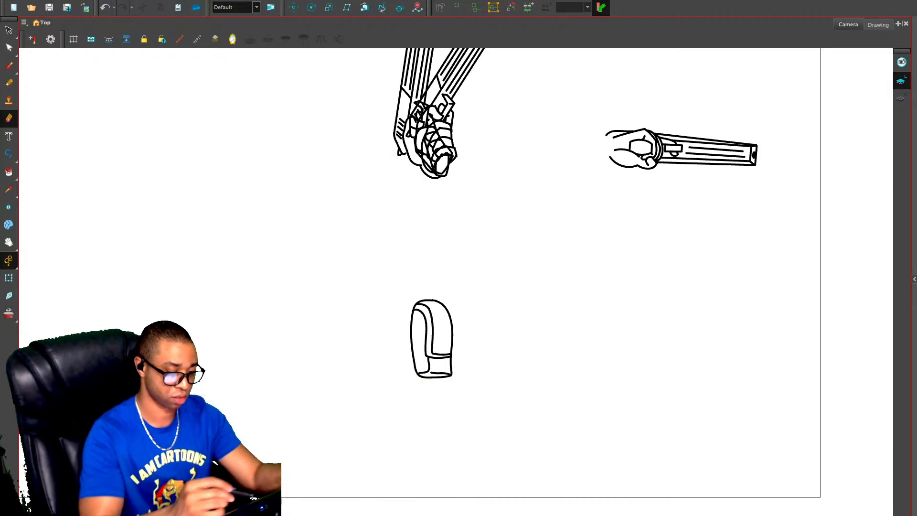
{"action": "key", "text": "alt+o"}
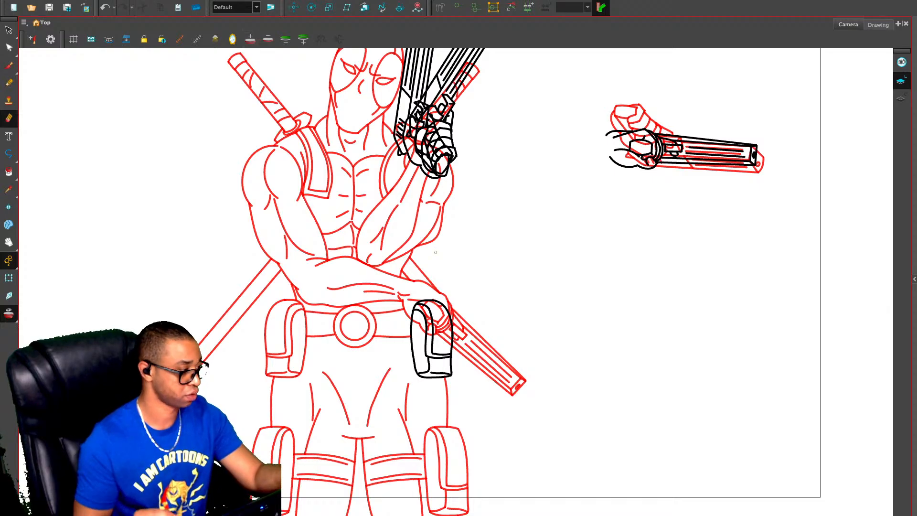
{"action": "scroll", "coordinate": [444, 303], "scroll_direction": "up", "scroll_amount": 1}
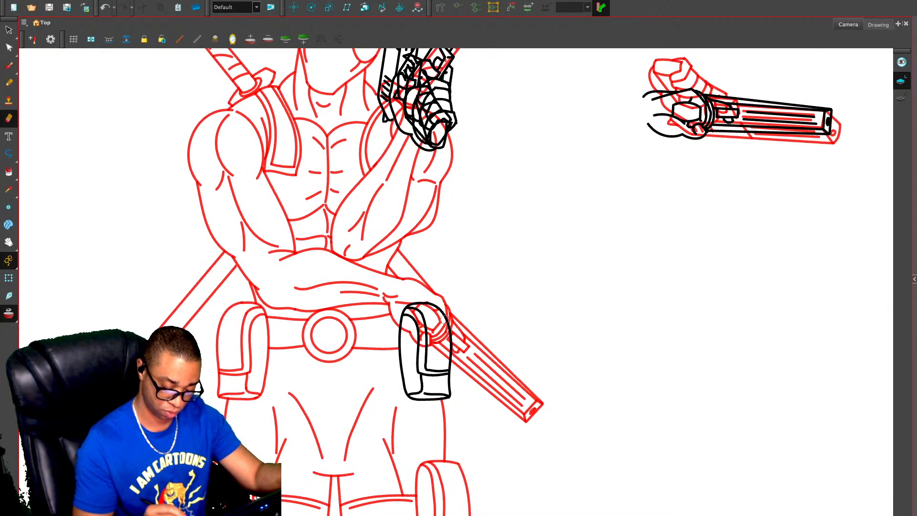
{"action": "mouse_move", "coordinate": [427, 334]}
{"action": "left_mouse_down"}
{"action": "mouse_move", "coordinate": [403, 321]}
{"action": "mouse_move", "coordinate": [425, 301]}
{"action": "mouse_move", "coordinate": [408, 310]}
{"action": "mouse_move", "coordinate": [424, 332]}
{"action": "left_mouse_up"}
{"action": "scroll", "coordinate": [427, 269], "scroll_direction": "down", "scroll_amount": 1}
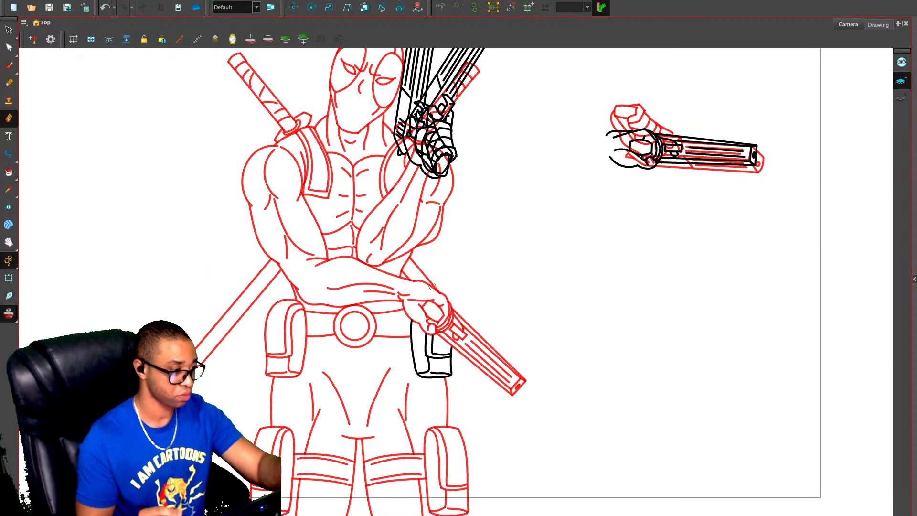
Transfer the trimmed pouch back into the character drawing at the hip below the gun hand
{"action": "key", "text": "alt+/"}
{"action": "scroll", "coordinate": [443, 302], "scroll_direction": "down", "scroll_amount": 1}
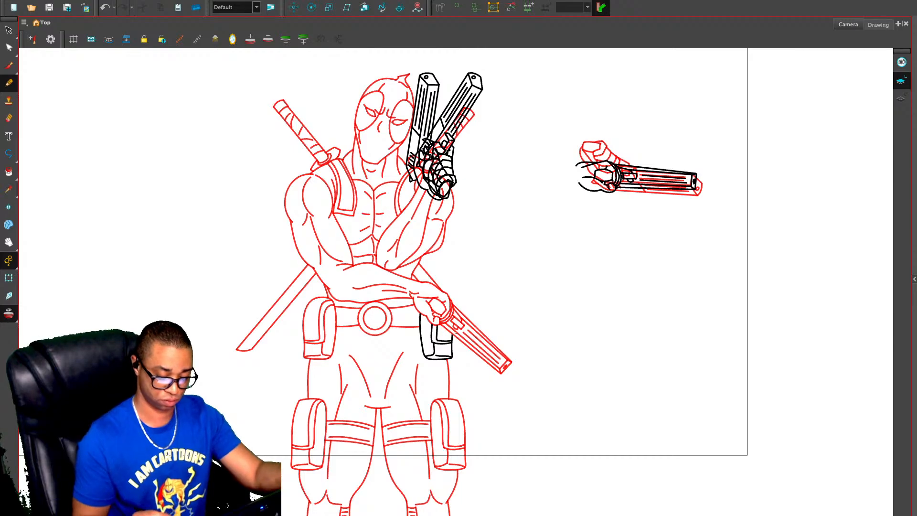
{"action": "key", "text": "."}
{"action": "key", "text": "."}
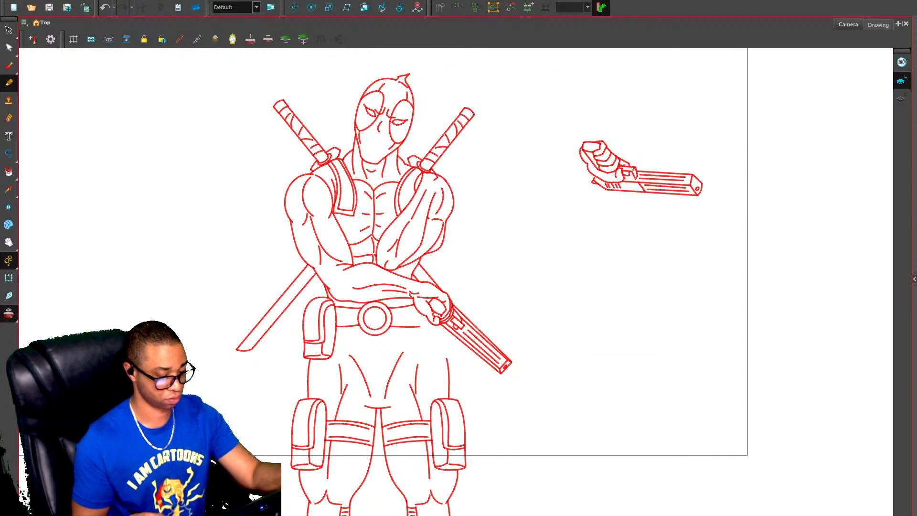
{"action": "key", "text": "ctrl+z"}
{"action": "key", "text": "alt+s"}
{"action": "mouse_move", "coordinate": [417, 301]}
{"action": "left_mouse_down"}
{"action": "mouse_move", "coordinate": [412, 330]}
{"action": "mouse_move", "coordinate": [458, 316]}
{"action": "left_mouse_up"}
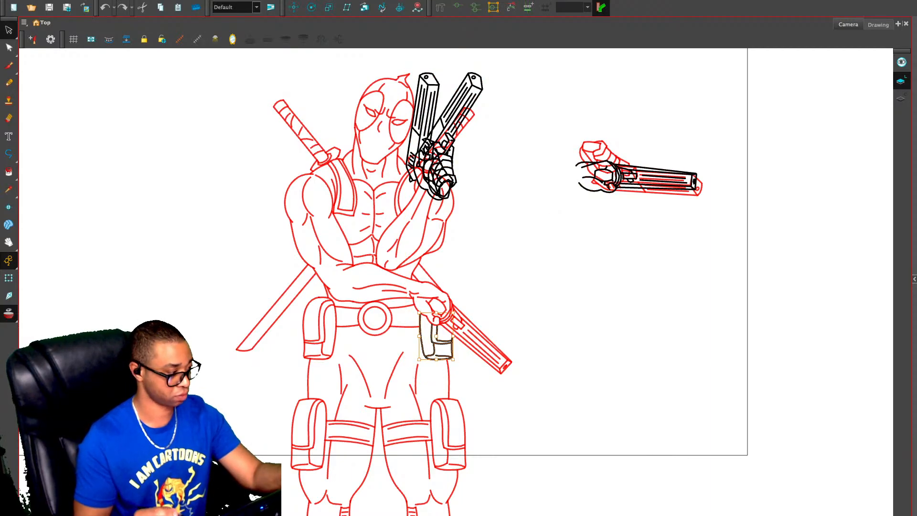
{"action": "key", "text": "ctrl+shift+z"}
{"action": "key", "text": "ctrl+shift+z"}
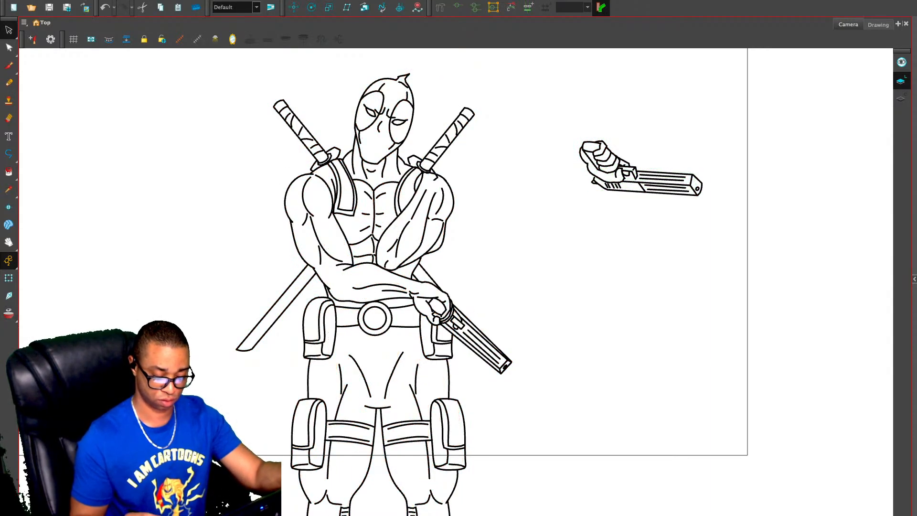
Select the whole lower body from the belt to the feet and narrow it slightly from both sides
{"action": "key", "text": "2"}
{"action": "key", "text": "2"}
{"action": "key", "text": "2"}
{"action": "key", "text": "2"}
{"action": "key", "text": "1"}
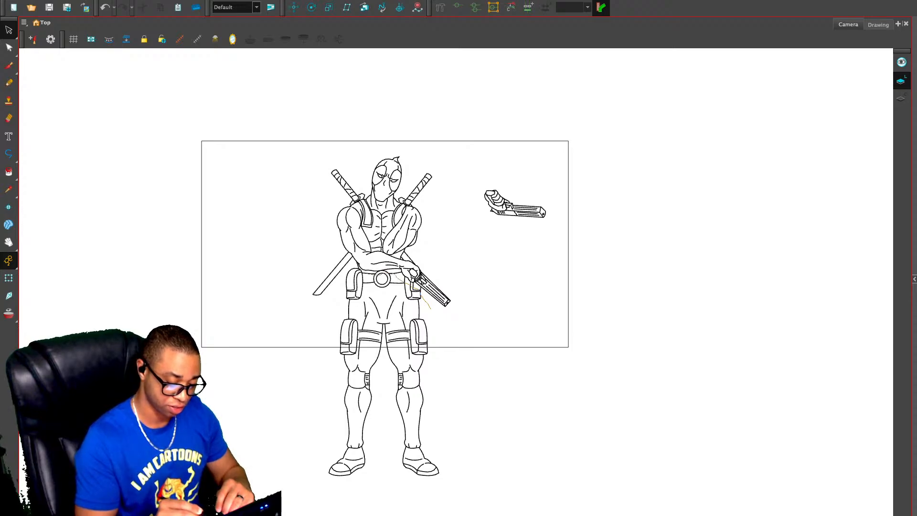
{"action": "mouse_move", "coordinate": [397, 276]}
{"action": "left_mouse_down"}
{"action": "mouse_move", "coordinate": [321, 449]}
{"action": "mouse_move", "coordinate": [447, 378]}
{"action": "mouse_move", "coordinate": [432, 265]}
{"action": "left_mouse_up"}
{"action": "key", "text": "2"}
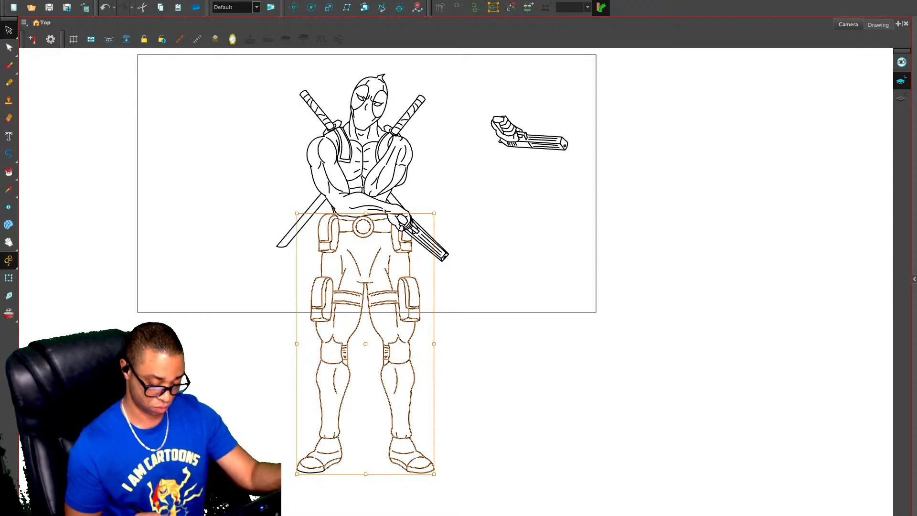
{"action": "left_click_drag", "start_coordinate": [434, 474], "coordinate": [430, 474]}
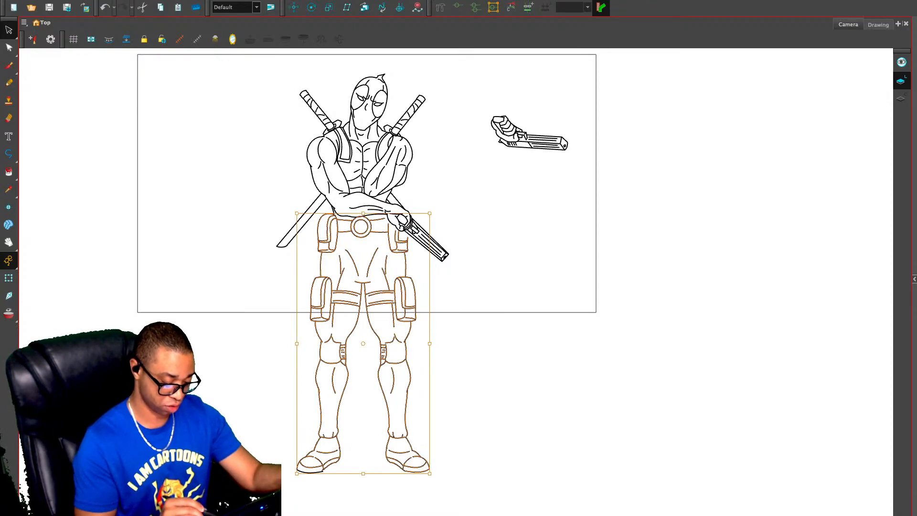
{"action": "left_click_drag", "start_coordinate": [297, 343], "coordinate": [300, 343]}
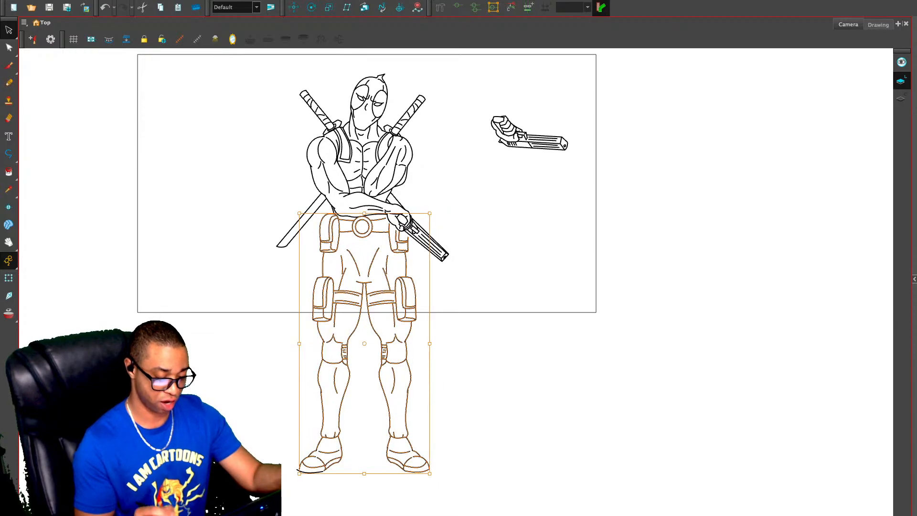
{"action": "key", "text": "Escape"}
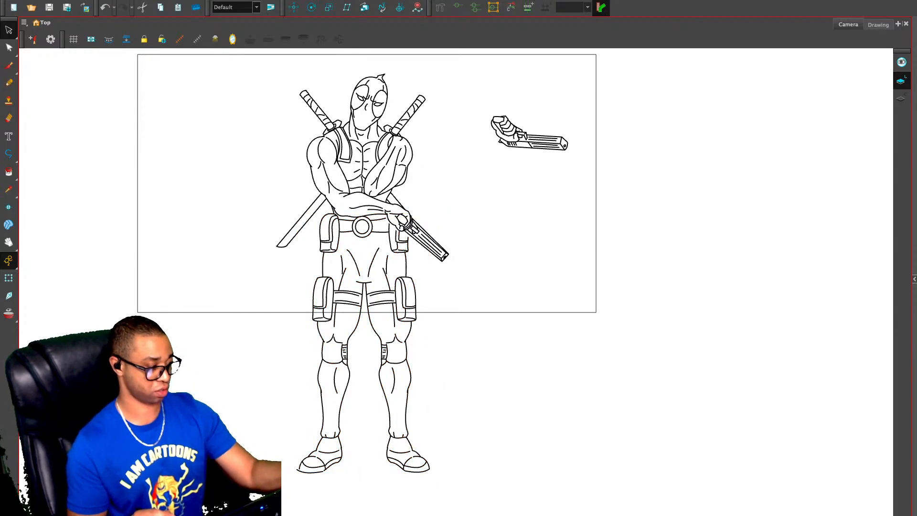
{"action": "key", "text": "ctrl+a"}
{"action": "left_click_drag", "start_coordinate": [430, 343], "coordinate": [427, 344]}
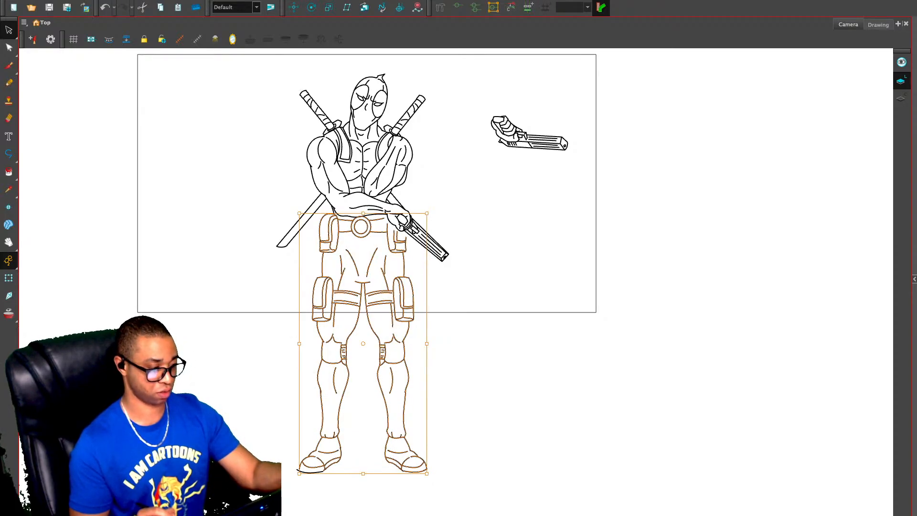
Nudge the selected lower body slightly to the right and shorten it by raising its feet end
{"action": "key", "text": "Right"}
{"action": "key", "text": "Right"}
{"action": "key", "text": "Right"}
{"action": "key", "text": "Right"}
{"action": "key", "text": "Right"}
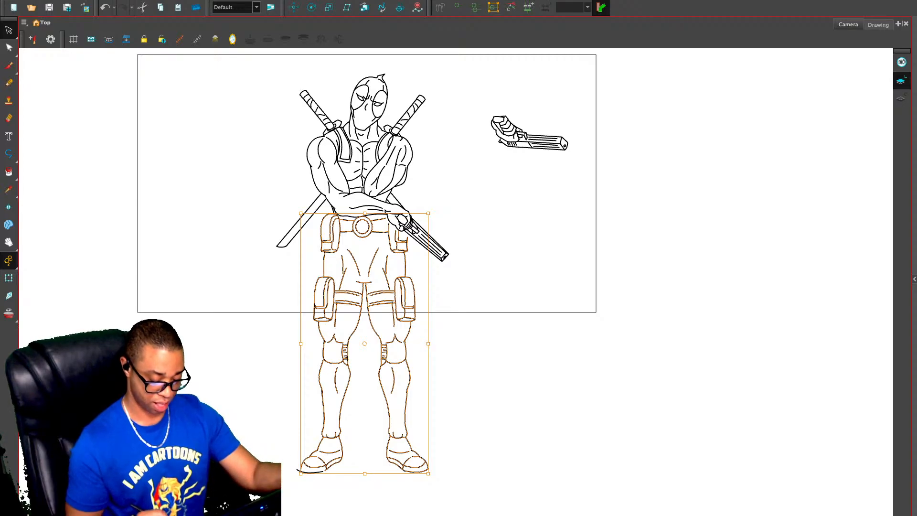
{"action": "left_click_drag", "start_coordinate": [428, 473], "coordinate": [427, 461]}
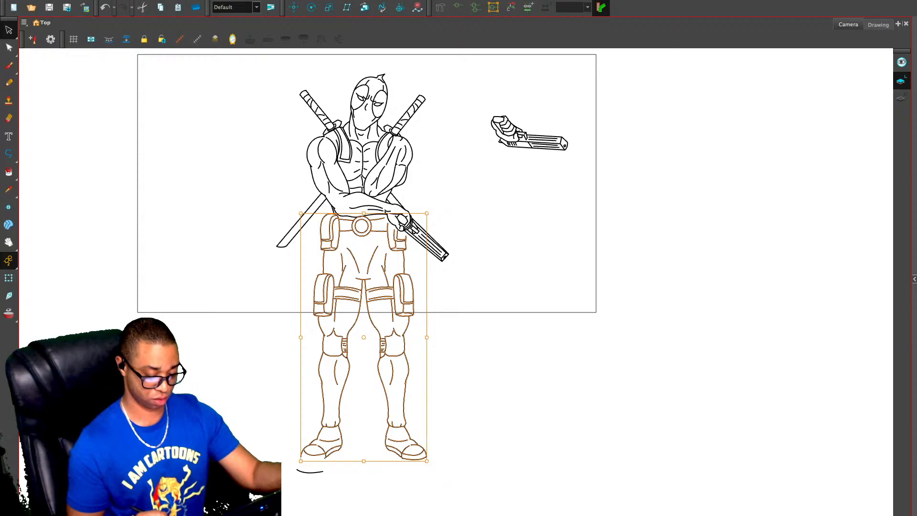
{"action": "key", "text": "ctrl+z"}
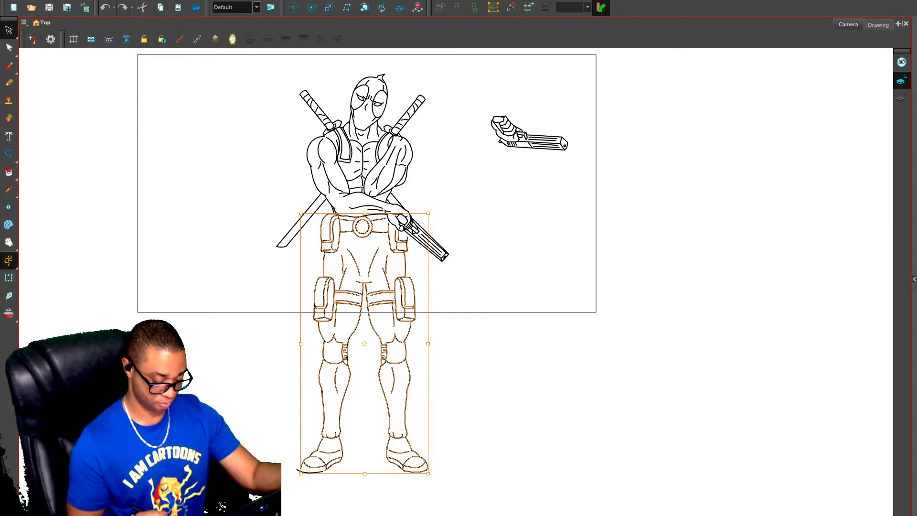
{"action": "key", "text": "ctrl+shift+z"}
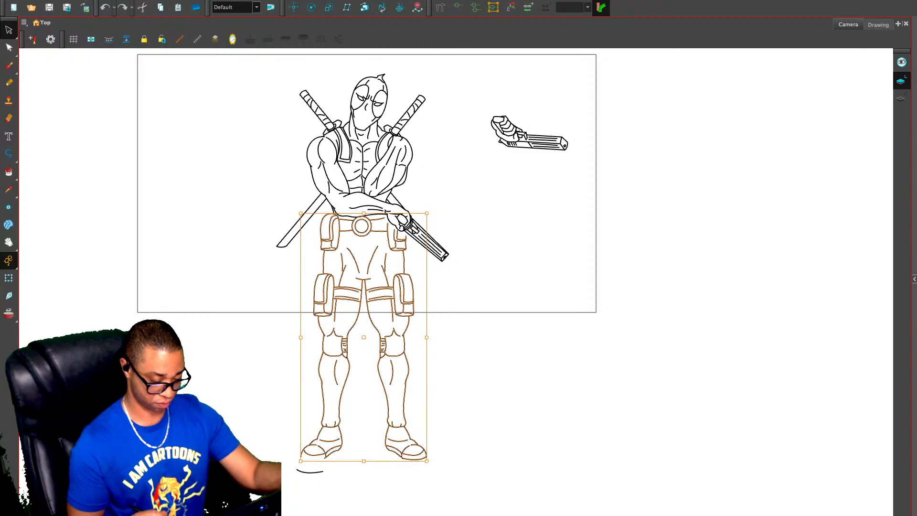
Move the shoe's left-behind sole line up so it sits under the shortened foot
{"action": "key", "text": "Escape"}
{"action": "left_click", "coordinate": [310, 472]}
{"action": "key", "text": "2"}
{"action": "key", "text": "2"}
{"action": "key", "text": "2"}
{"action": "mouse_move", "coordinate": [363, 382]}
{"action": "left_mouse_down"}
{"action": "mouse_move", "coordinate": [396, 334]}
{"action": "mouse_move", "coordinate": [539, 191]}
{"action": "left_mouse_up"}
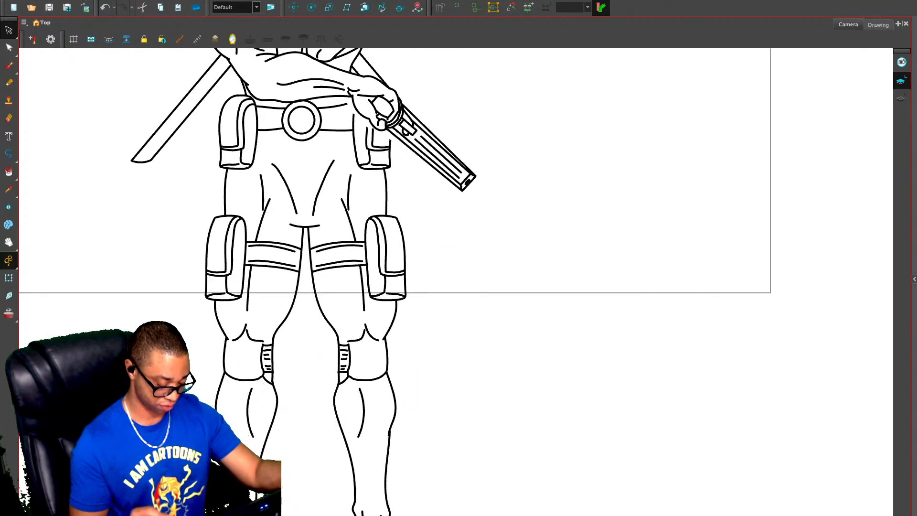
{"action": "mouse_move", "coordinate": [339, 470]}
{"action": "left_mouse_down"}
{"action": "mouse_move", "coordinate": [347, 445]}
{"action": "mouse_move", "coordinate": [369, 448]}
{"action": "left_mouse_up"}
{"action": "key", "text": "Escape"}
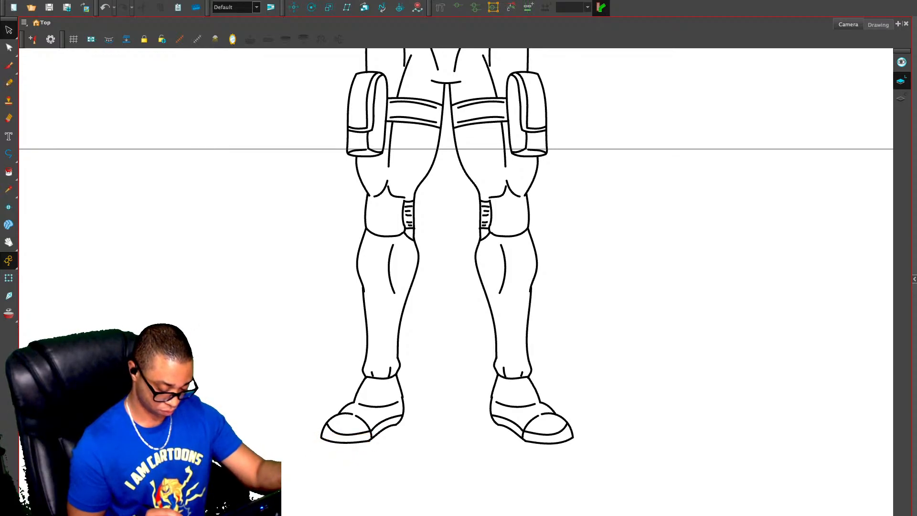
{"action": "left_click", "coordinate": [347, 441]}
{"action": "scroll", "coordinate": [342, 462], "scroll_direction": "up", "scroll_amount": 3}
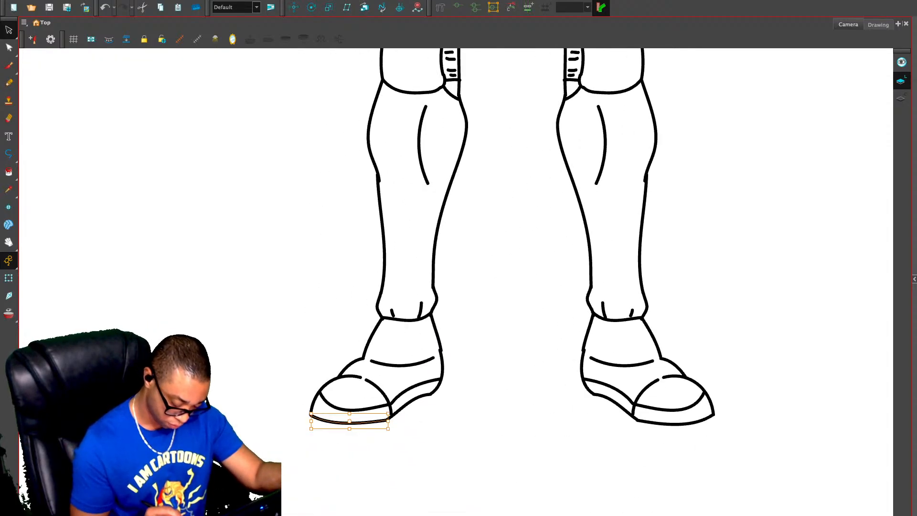
{"action": "key", "text": "Escape"}
{"action": "left_click", "coordinate": [349, 423]}
{"action": "key", "text": "Escape"}
Try to close the gap between the belt's end and the pouch below the gun hand with short pencil strokes
{"action": "mouse_move", "coordinate": [478, 191]}
{"action": "left_mouse_down"}
{"action": "mouse_move", "coordinate": [394, 375]}
{"action": "mouse_move", "coordinate": [439, 292]}
{"action": "mouse_move", "coordinate": [417, 423]}
{"action": "left_mouse_up"}
{"action": "key", "text": "1"}
{"action": "key", "text": "1"}
{"action": "key", "text": "1"}
{"action": "key", "text": "1"}
{"action": "key", "text": "2"}
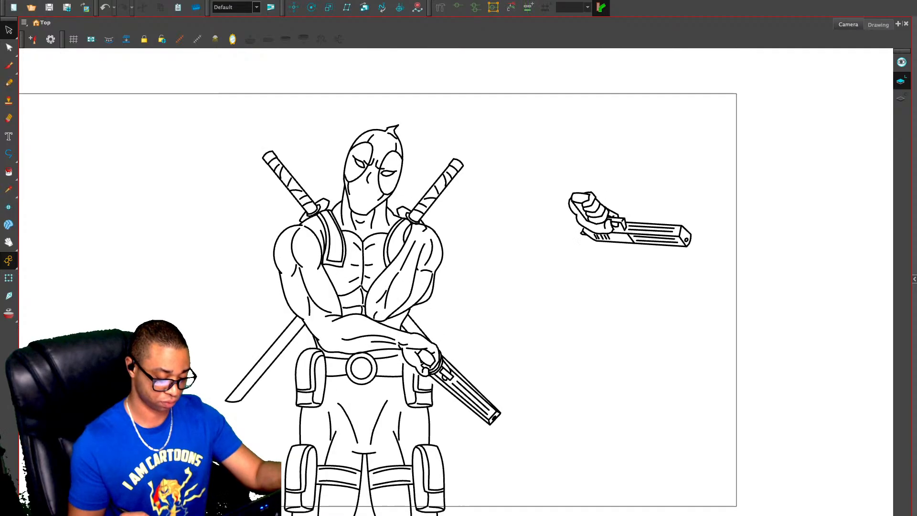
{"action": "mouse_move", "coordinate": [420, 383]}
{"action": "left_mouse_down"}
{"action": "mouse_move", "coordinate": [466, 269]}
{"action": "mouse_move", "coordinate": [470, 112]}
{"action": "mouse_move", "coordinate": [436, 418]}
{"action": "mouse_move", "coordinate": [465, 277]}
{"action": "left_mouse_up"}
{"action": "key", "text": "2"}
{"action": "key", "text": "2"}
{"action": "key", "text": "alt+slash"}
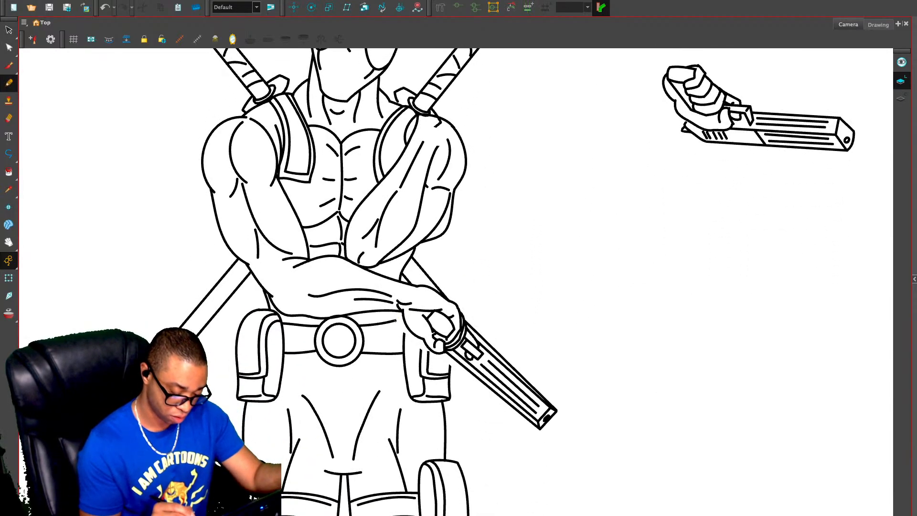
{"action": "left_click_drag", "start_coordinate": [395, 321], "coordinate": [402, 320]}
{"action": "key", "text": "ctrl+z"}
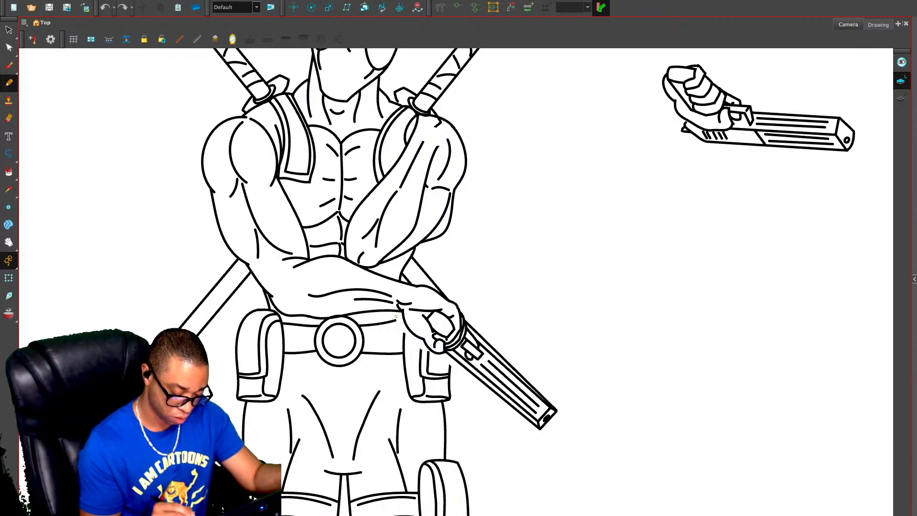
{"action": "left_click_drag", "start_coordinate": [405, 322], "coordinate": [405, 329]}
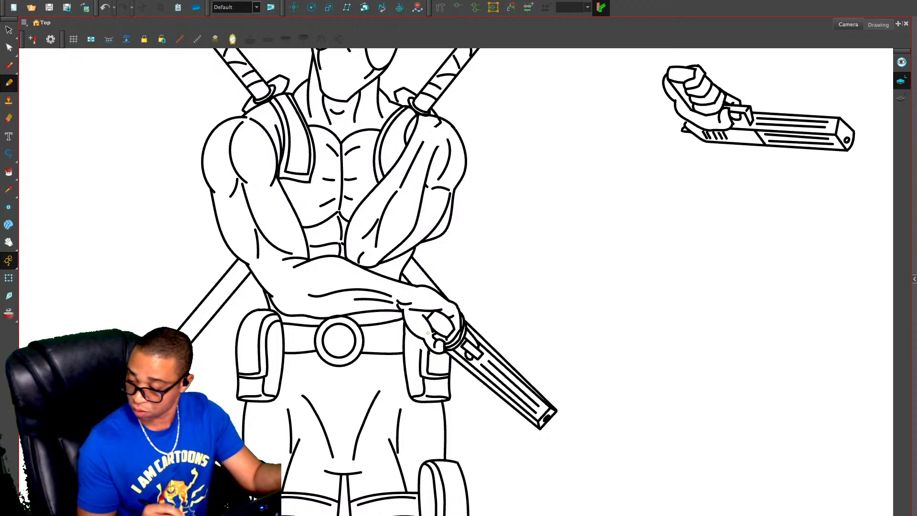
{"action": "key", "text": "ctrl+z"}
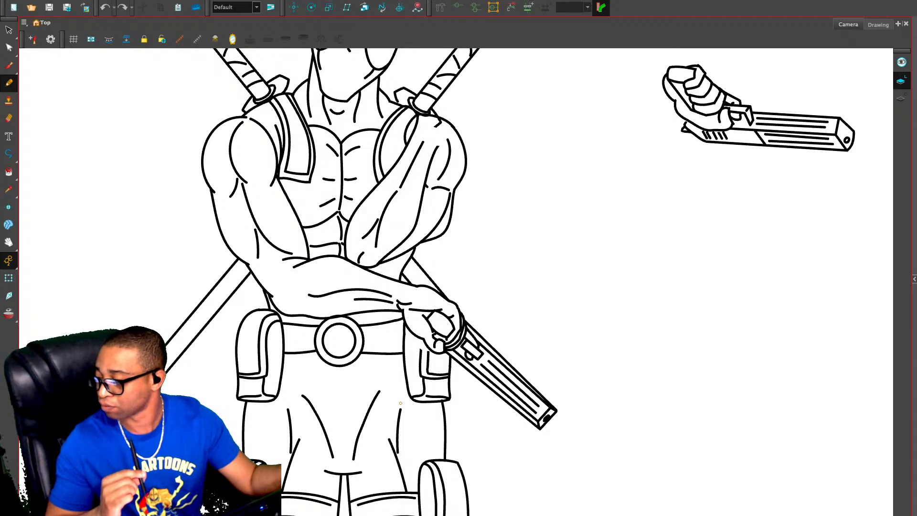
Delete the stray line pieces where the belt meets the pouch and redraw the upper belt line's end up to the hand
{"action": "key", "text": "2"}
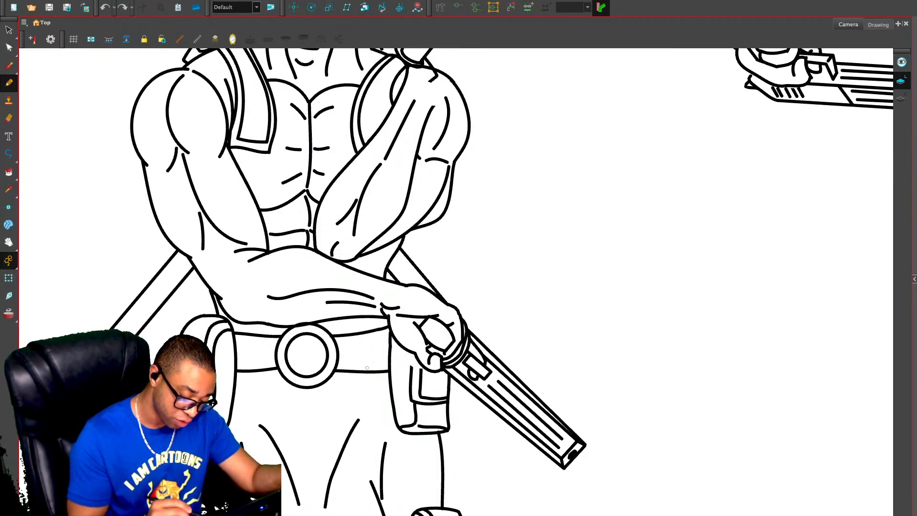
{"action": "key", "text": "alt+s"}
{"action": "left_click", "coordinate": [390, 339]}
{"action": "key", "text": "Delete"}
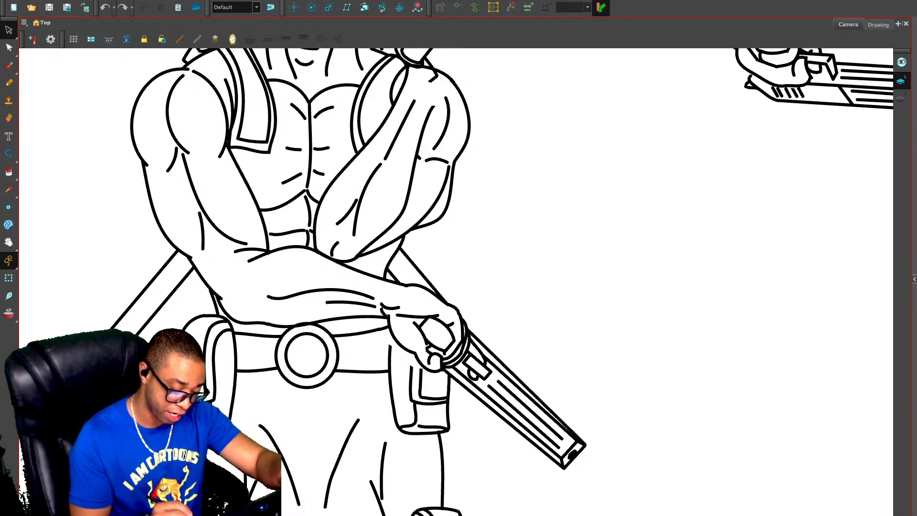
{"action": "left_click", "coordinate": [384, 328]}
{"action": "key", "text": "Delete"}
{"action": "key", "text": "alt+slash"}
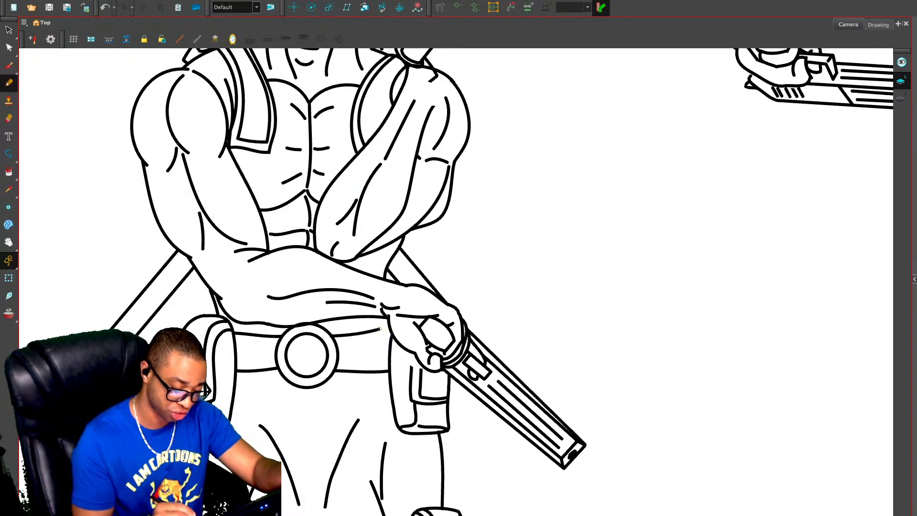
{"action": "left_click_drag", "start_coordinate": [380, 329], "coordinate": [387, 325]}
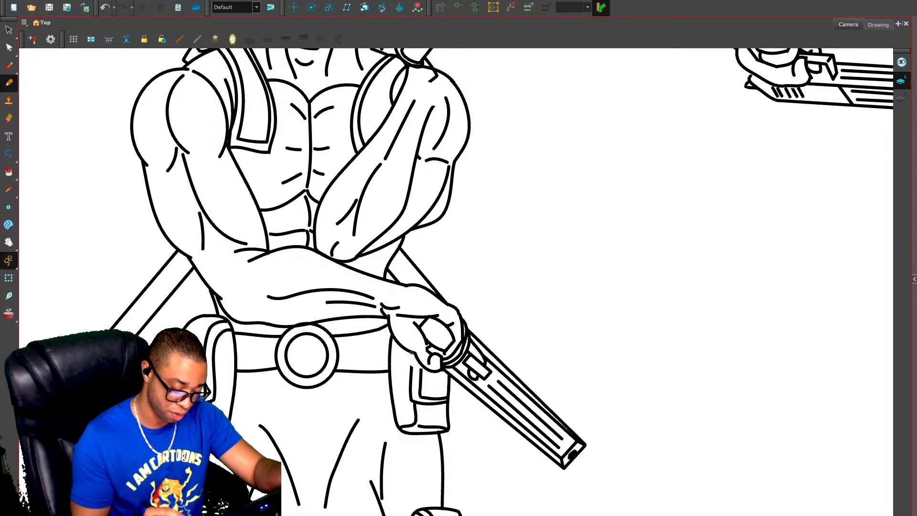
{"action": "key", "text": "ctrl+z"}
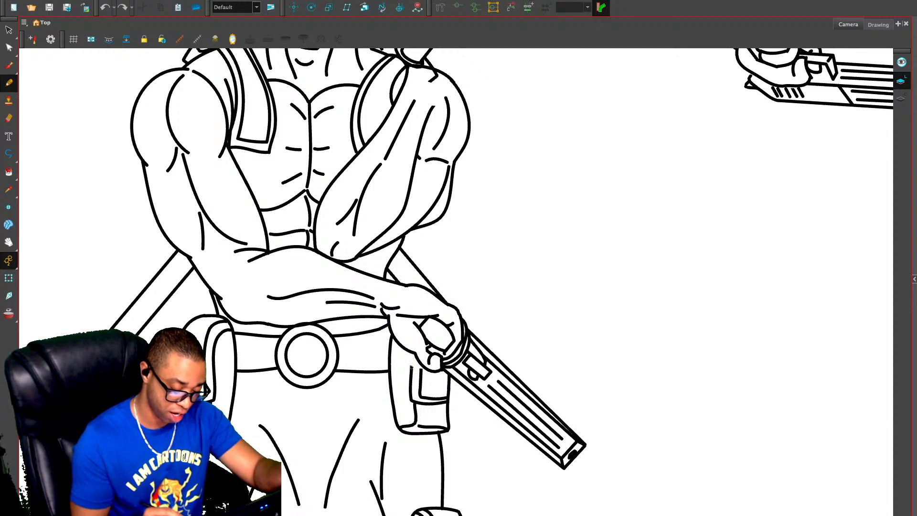
{"action": "left_click_drag", "start_coordinate": [412, 368], "coordinate": [413, 354]}
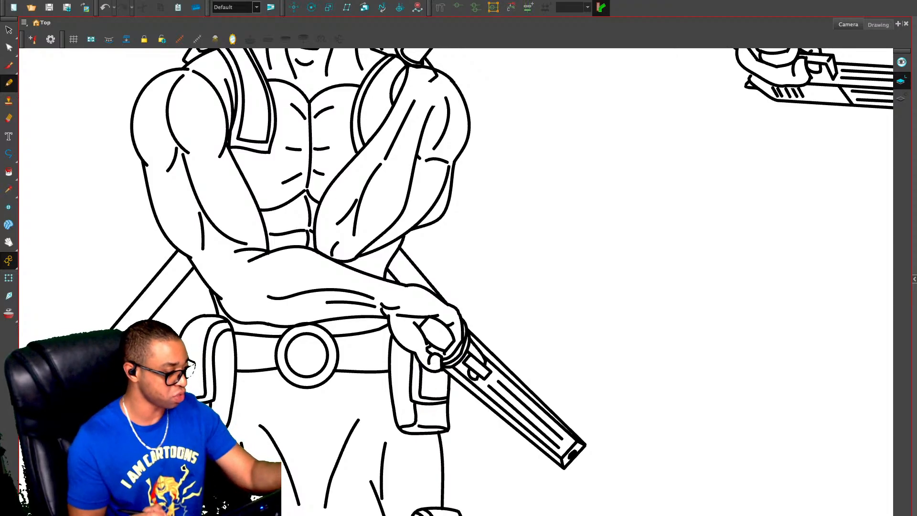
Delete the unused horizontal gun hands from the spare-parts drawing and the character drawing, including the leftover speck
{"action": "key", "text": "shift+t"}
{"action": "key", "text": "1"}
{"action": "key", "text": "1"}
{"action": "key", "text": "1"}
{"action": "left_click_drag", "start_coordinate": [430, 344], "coordinate": [428, 281]}
{"action": "key", "text": "1"}
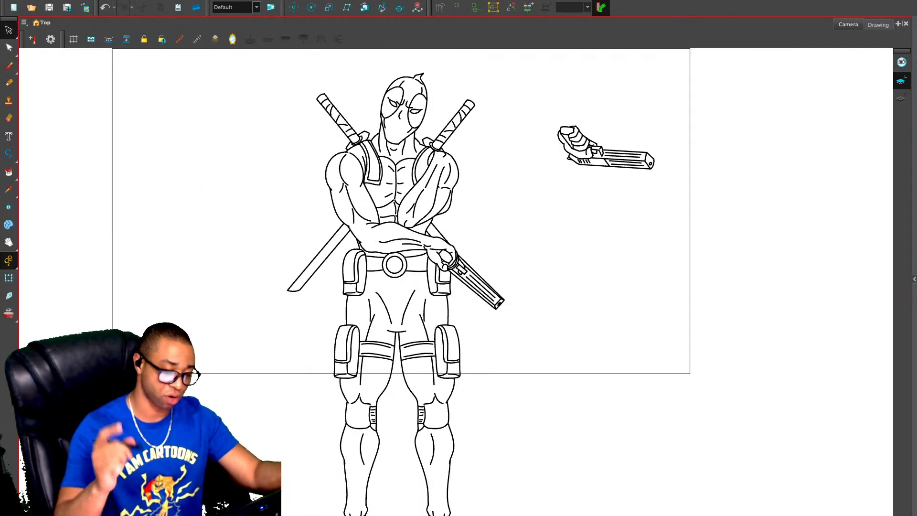
{"action": "scroll", "coordinate": [456, 289], "scroll_direction": "down", "scroll_amount": 2}
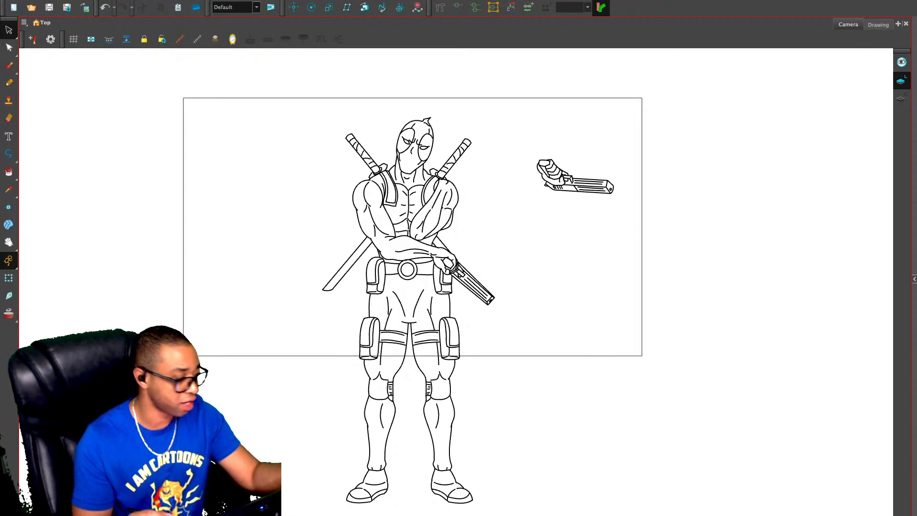
{"action": "key", "text": "period"}
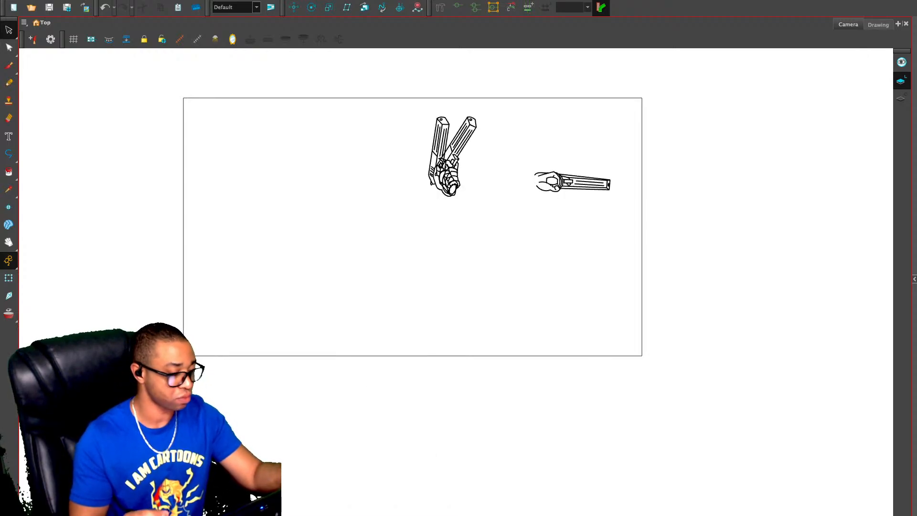
{"action": "key", "text": "1"}
{"action": "left_click_drag", "start_coordinate": [549, 151], "coordinate": [553, 153]}
{"action": "key", "text": "Delete"}
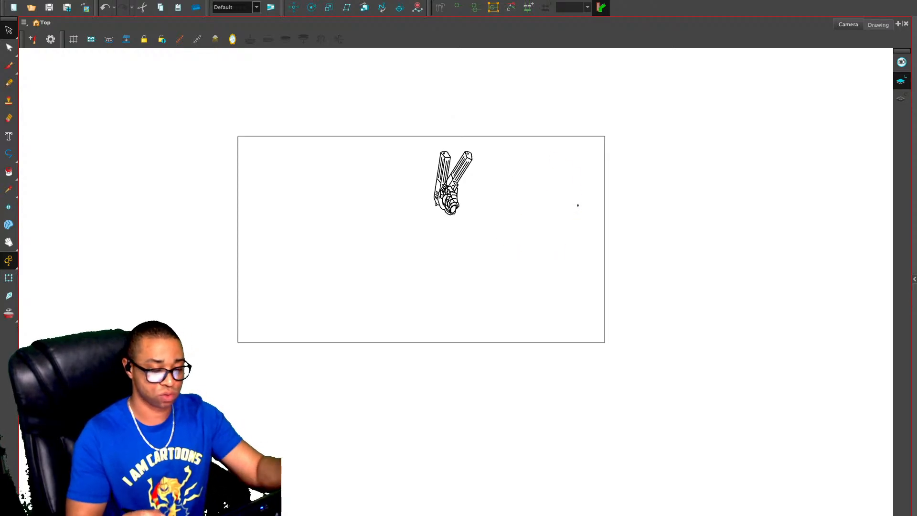
{"action": "mouse_move", "coordinate": [399, 165]}
{"action": "left_mouse_down"}
{"action": "mouse_move", "coordinate": [513, 122]}
{"action": "mouse_move", "coordinate": [539, 93]}
{"action": "mouse_move", "coordinate": [575, 158]}
{"action": "mouse_move", "coordinate": [545, 170]}
{"action": "left_mouse_up"}
{"action": "left_click_drag", "start_coordinate": [580, 144], "coordinate": [585, 186]}
{"action": "key", "text": "Delete"}
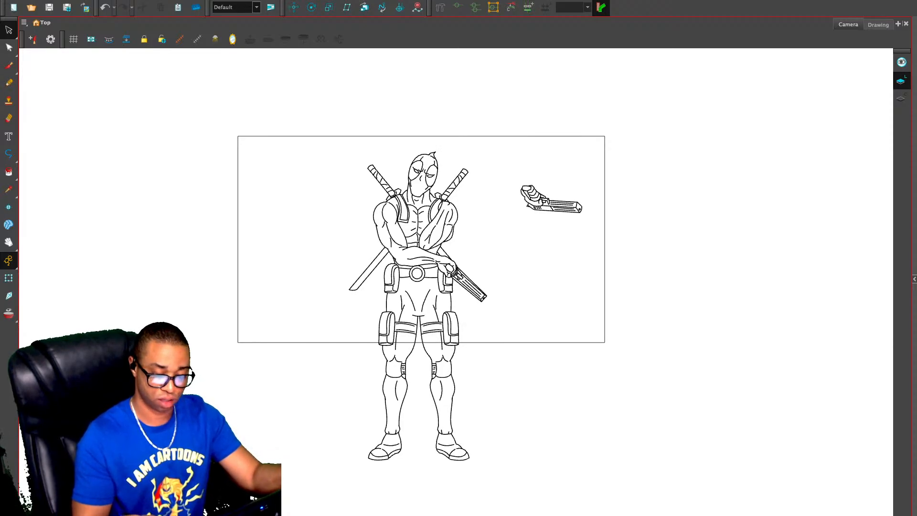
{"action": "mouse_move", "coordinate": [566, 158]}
{"action": "left_mouse_down"}
{"action": "mouse_move", "coordinate": [512, 207]}
{"action": "mouse_move", "coordinate": [568, 160]}
{"action": "left_mouse_up"}
{"action": "key", "text": "Delete"}
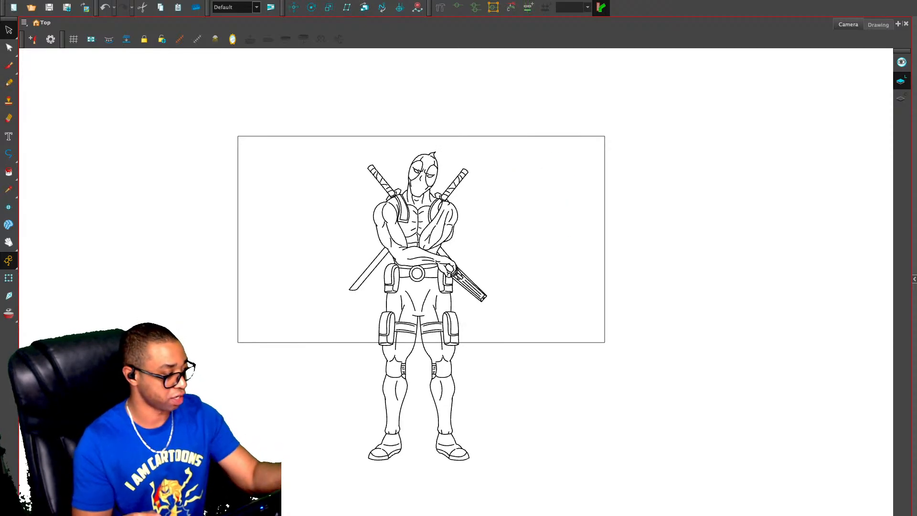
Cut the tilted gun hand out of the spare-parts drawing and paste it into the empty drawing
{"action": "key", "text": "ctrl+a"}
{"action": "key", "text": "."}
{"action": "key", "text": "."}
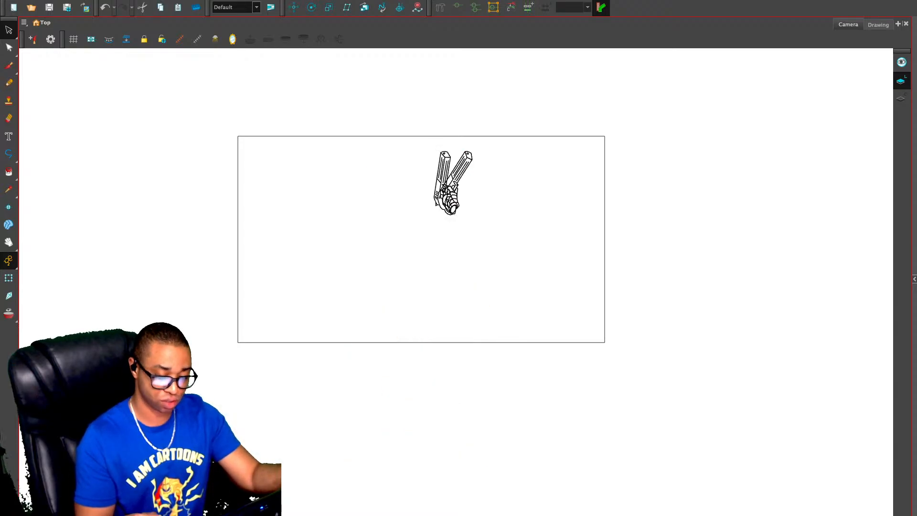
{"action": "key", "text": "Escape"}
{"action": "key", "text": "."}
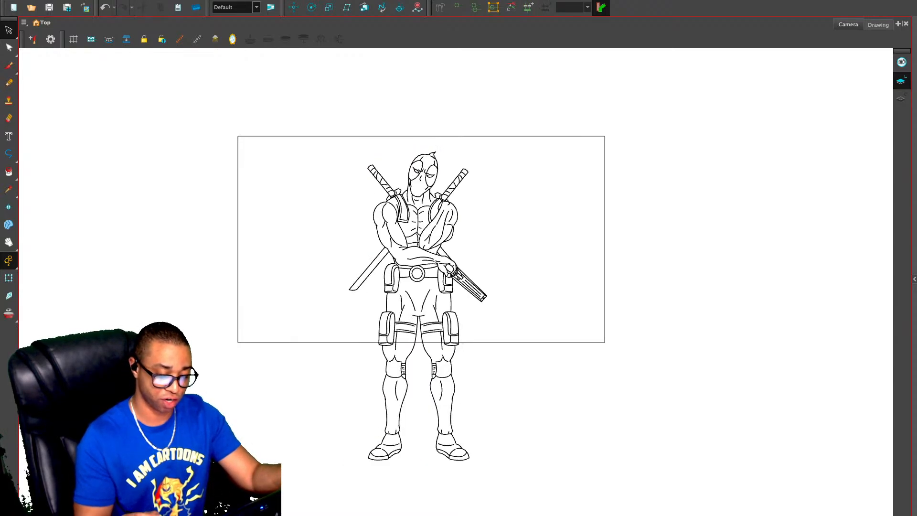
{"action": "key", "text": "ctrl+shift+z"}
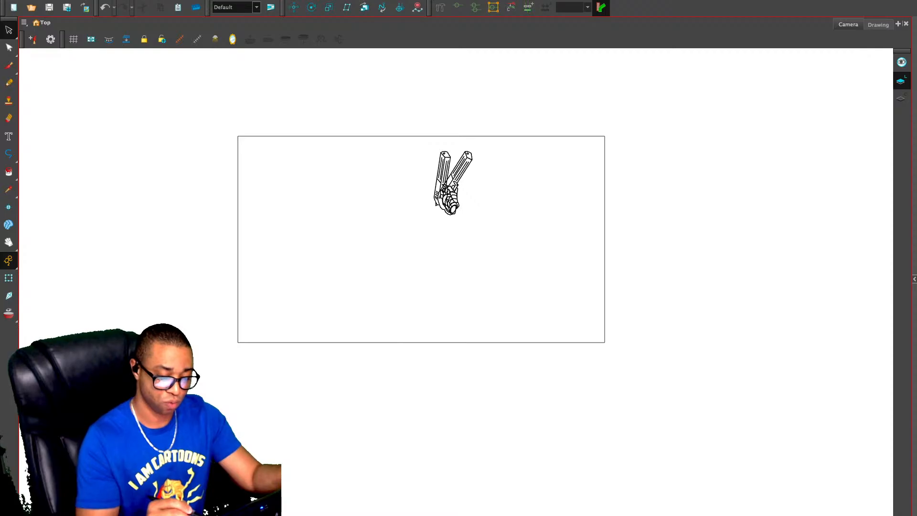
{"action": "left_click", "coordinate": [462, 168]}
{"action": "key", "text": "ctrl+x"}
{"action": "key", "text": "."}
{"action": "key", "text": "."}
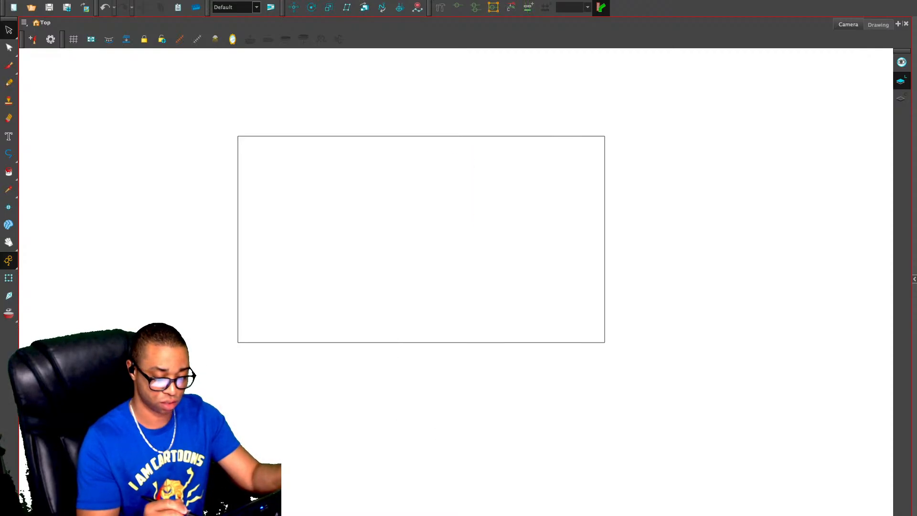
{"action": "key", "text": "ctrl+v"}
{"action": "key", "text": "."}
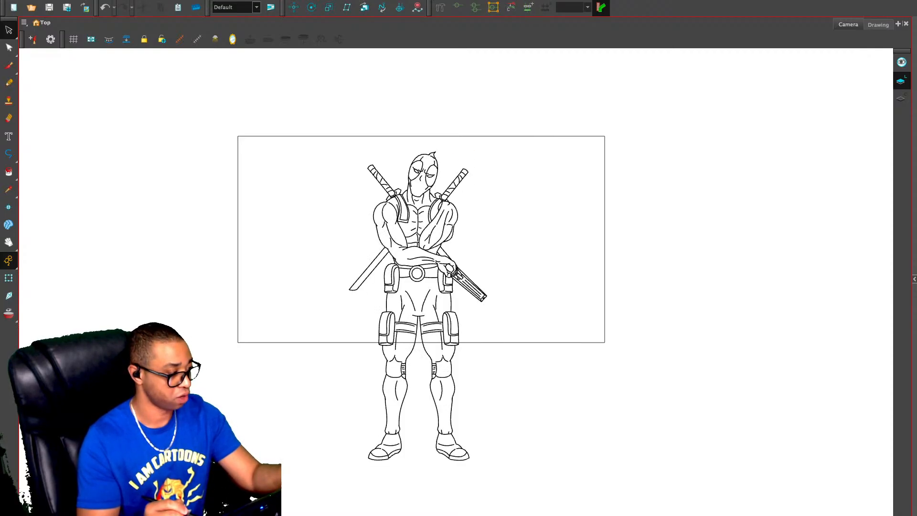
Turn on onion skin in the character drawing and hide the previous drawings so only the next drawing's upright gun hand shows
{"action": "key", "text": "alt+o"}
{"action": "key", "text": "2"}
{"action": "key", "text": "2"}
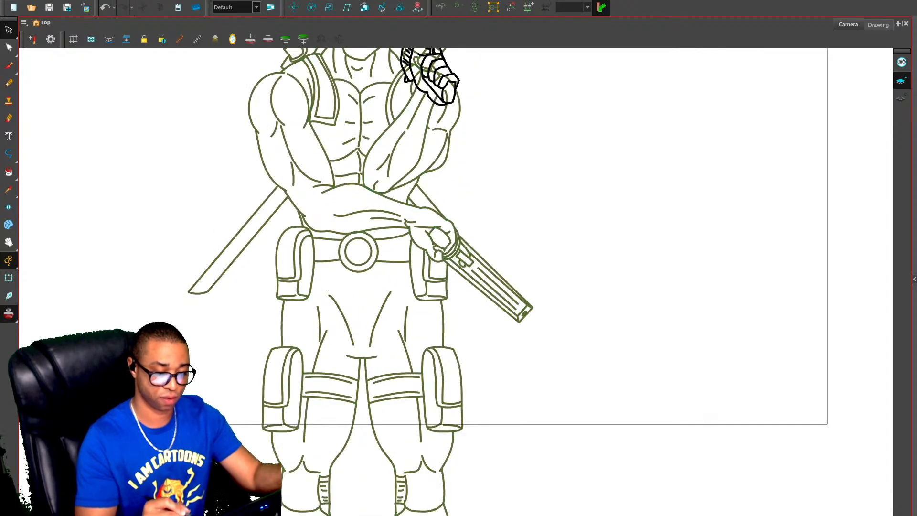
{"action": "left_click_drag", "start_coordinate": [430, 158], "coordinate": [400, 378]}
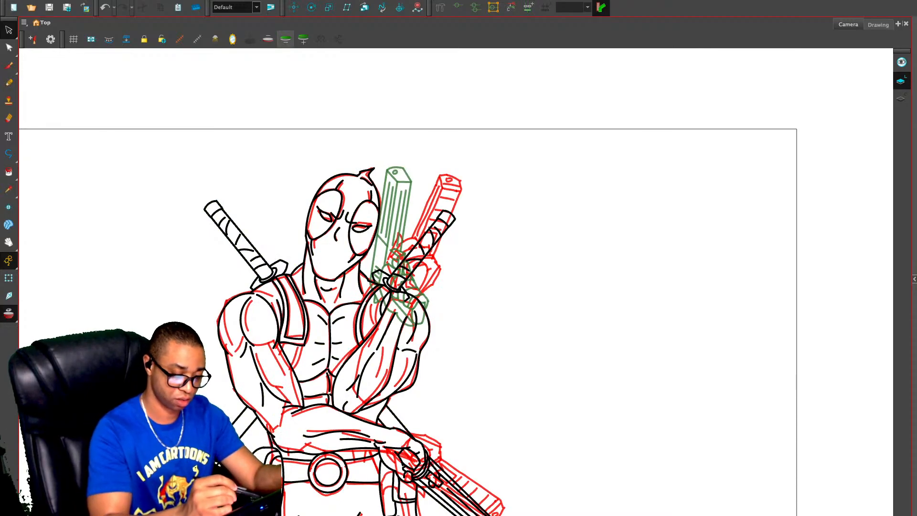
{"action": "left_click", "coordinate": [268, 39]}
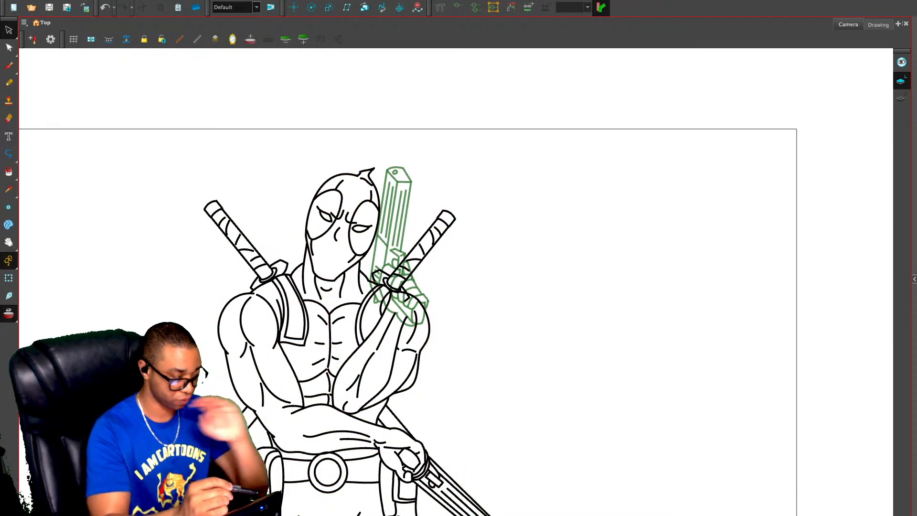
{"action": "key", "text": "."}
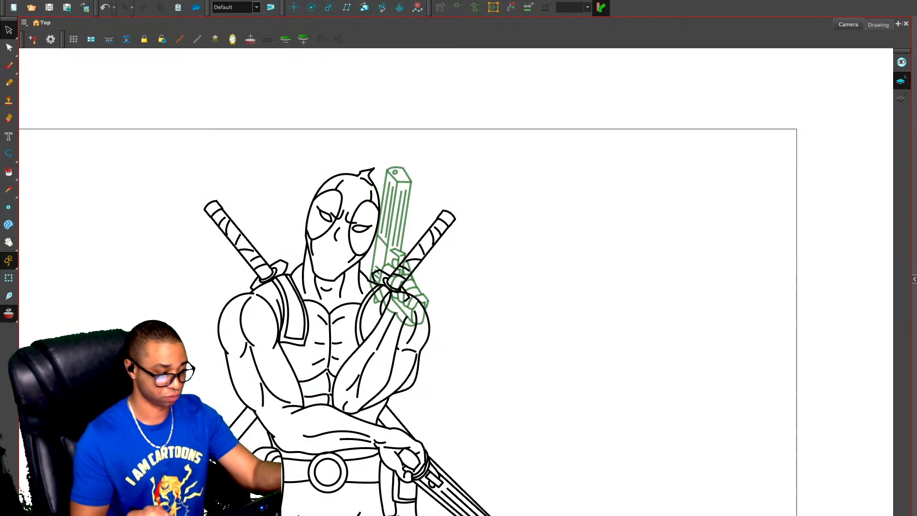
Erase the sword guard, hilt, strap and shoulder lines that overlap the onion-skinned upright gun hand
{"action": "key", "text": "alt+x"}
{"action": "key", "text": "2"}
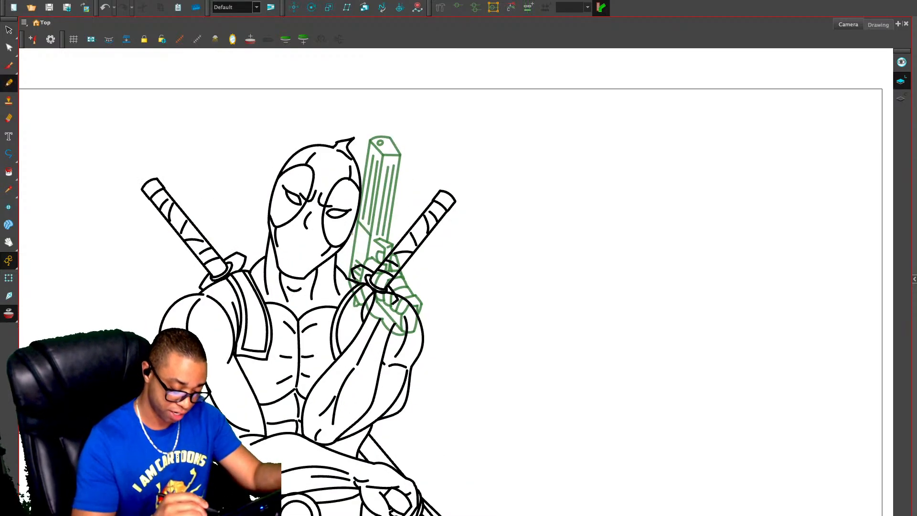
{"action": "key", "text": "2"}
{"action": "key", "text": "alt+e"}
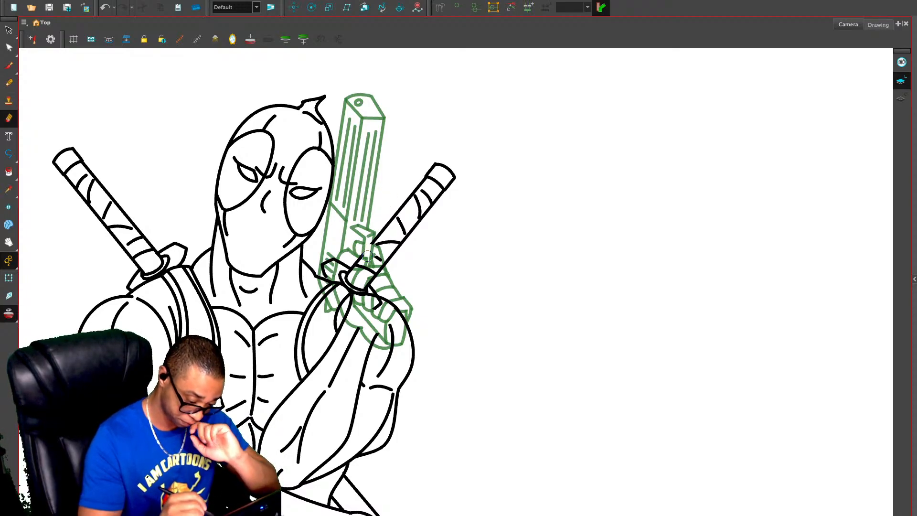
{"action": "mouse_move", "coordinate": [354, 251]}
{"action": "left_mouse_down"}
{"action": "mouse_move", "coordinate": [325, 271]}
{"action": "mouse_move", "coordinate": [331, 299]}
{"action": "left_mouse_up"}
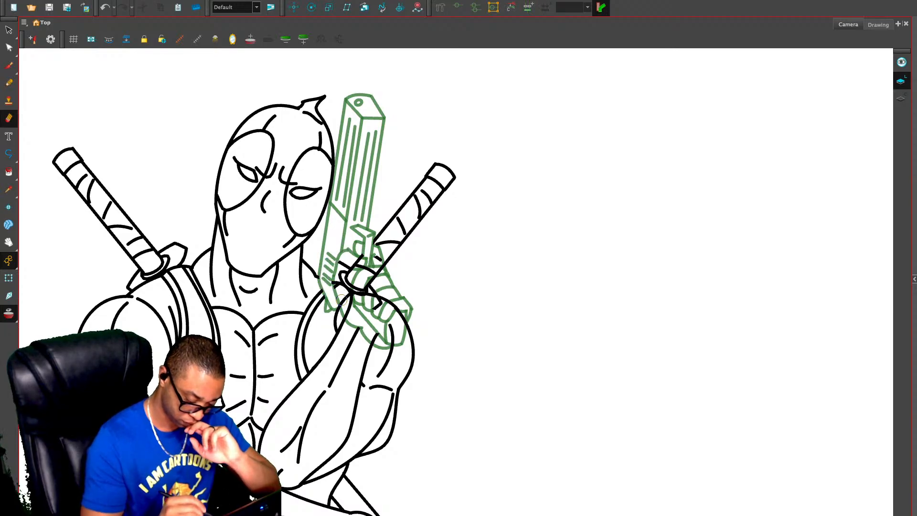
{"action": "left_click_drag", "start_coordinate": [376, 332], "coordinate": [393, 335]}
{"action": "mouse_move", "coordinate": [393, 329]}
{"action": "left_mouse_down"}
{"action": "mouse_move", "coordinate": [401, 317]}
{"action": "mouse_move", "coordinate": [370, 290]}
{"action": "left_mouse_up"}
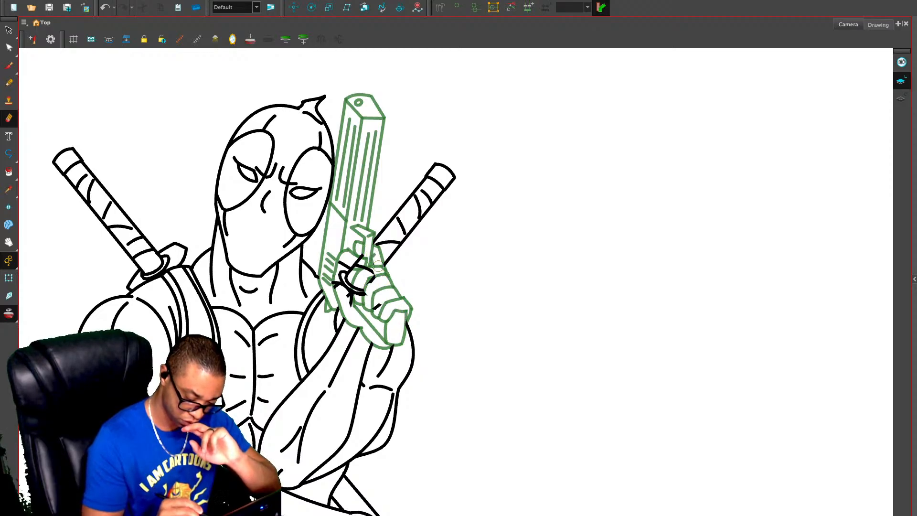
{"action": "mouse_move", "coordinate": [376, 258]}
{"action": "left_mouse_down"}
{"action": "mouse_move", "coordinate": [377, 282]}
{"action": "mouse_move", "coordinate": [363, 253]}
{"action": "mouse_move", "coordinate": [344, 272]}
{"action": "mouse_move", "coordinate": [339, 296]}
{"action": "mouse_move", "coordinate": [353, 277]}
{"action": "mouse_move", "coordinate": [359, 306]}
{"action": "left_mouse_up"}
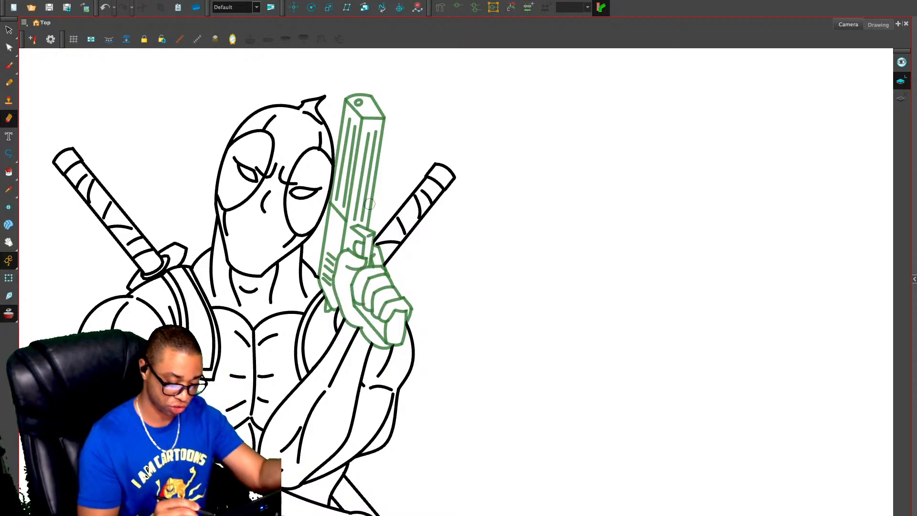
Move the upright gun hand out of the next drawing and paste it into the character drawing
{"action": "key", "text": "alt+s"}
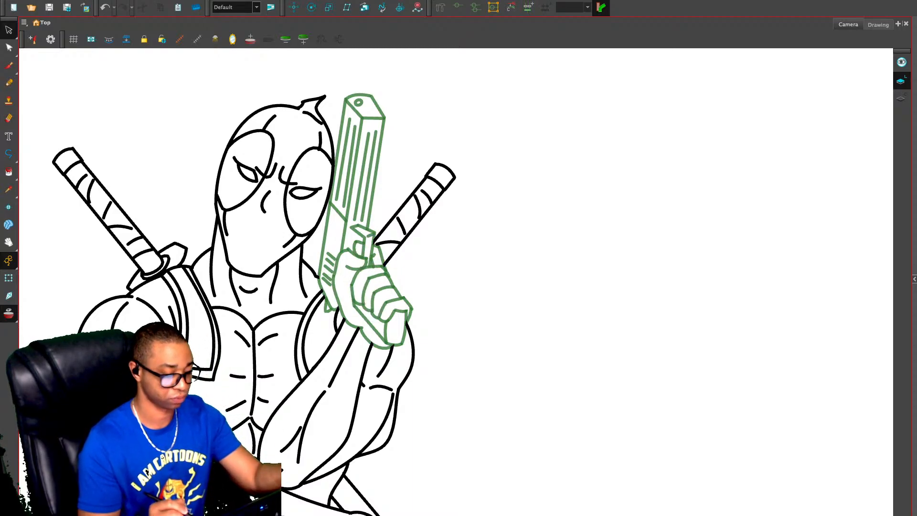
{"action": "key", "text": "period"}
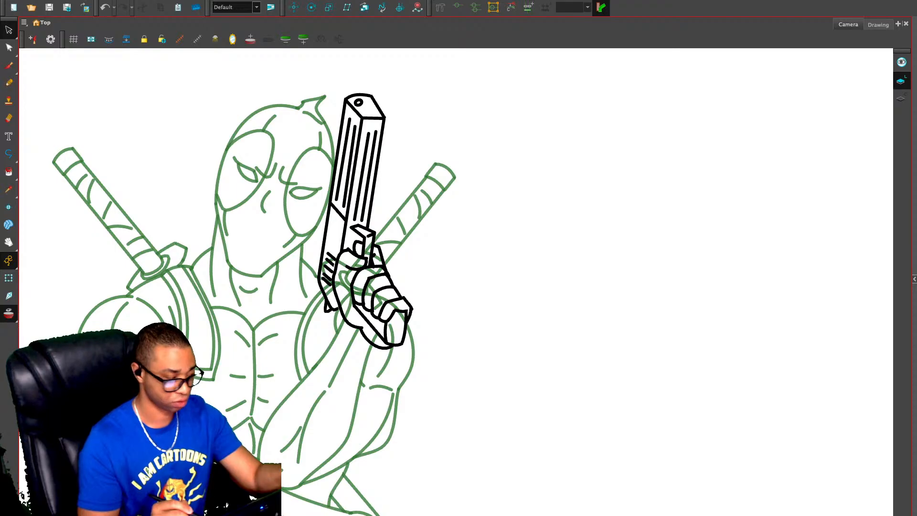
{"action": "key", "text": "ctrl+a"}
{"action": "key", "text": "Delete"}
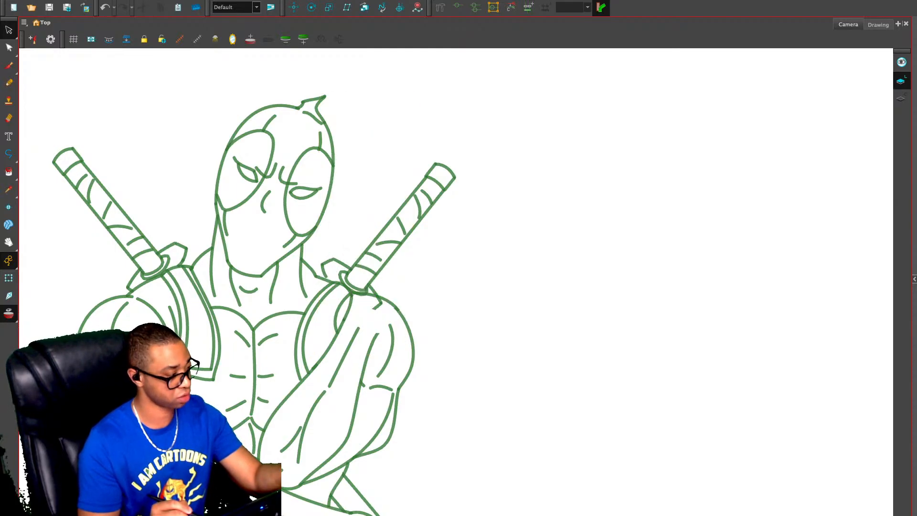
{"action": "key", "text": "comma"}
{"action": "key", "text": "ctrl+v"}
{"action": "key", "text": "Escape"}
Draw three short accent lines fanning out beside the raised gun's muzzle
{"action": "key", "text": "1"}
{"action": "key", "text": "1"}
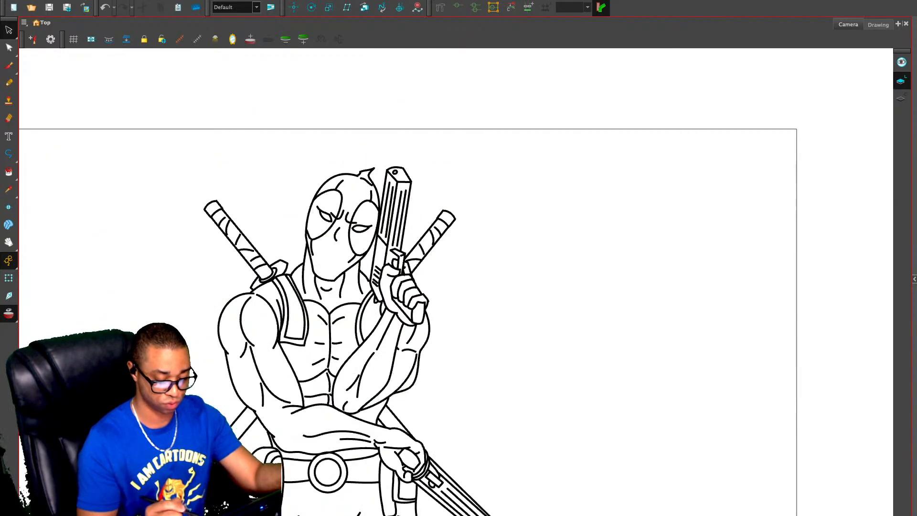
{"action": "key", "text": "1"}
{"action": "key", "text": "1"}
{"action": "key", "text": "1"}
{"action": "key", "text": "1"}
{"action": "key", "text": "2"}
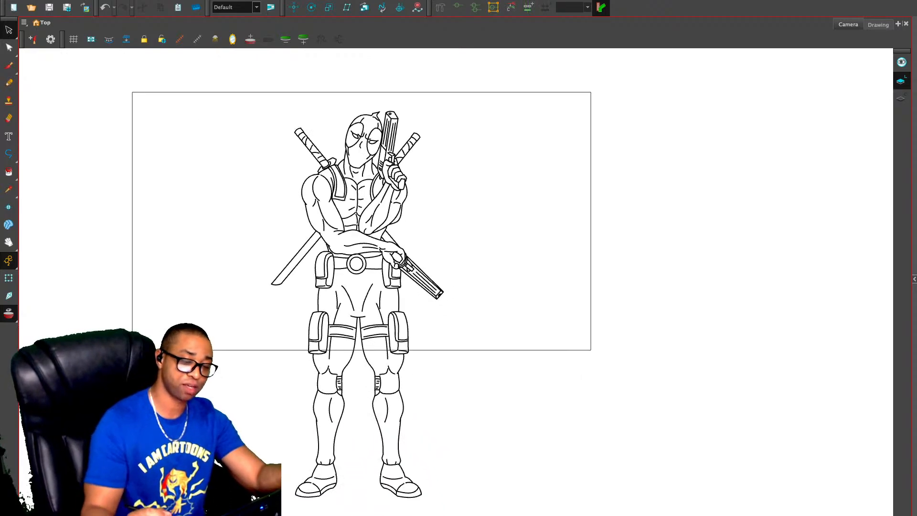
{"action": "key", "text": "2"}
{"action": "left_click_drag", "start_coordinate": [481, 203], "coordinate": [481, 350]}
{"action": "key", "text": "alt+slash"}
{"action": "key", "text": "2"}
{"action": "mouse_move", "coordinate": [362, 197]}
{"action": "left_mouse_down"}
{"action": "mouse_move", "coordinate": [393, 170]}
{"action": "mouse_move", "coordinate": [409, 177]}
{"action": "mouse_move", "coordinate": [407, 207]}
{"action": "left_mouse_up"}
{"action": "key", "text": "ctrl+z"}
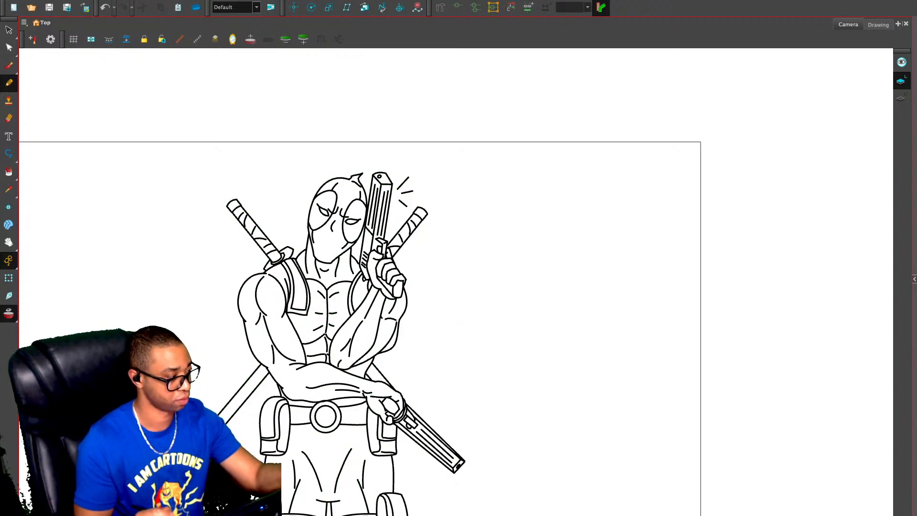
Delete the narrowed eye farther from the gun together with the frown lines next to it
{"action": "key", "text": "alt+o"}
{"action": "key", "text": "comma"}
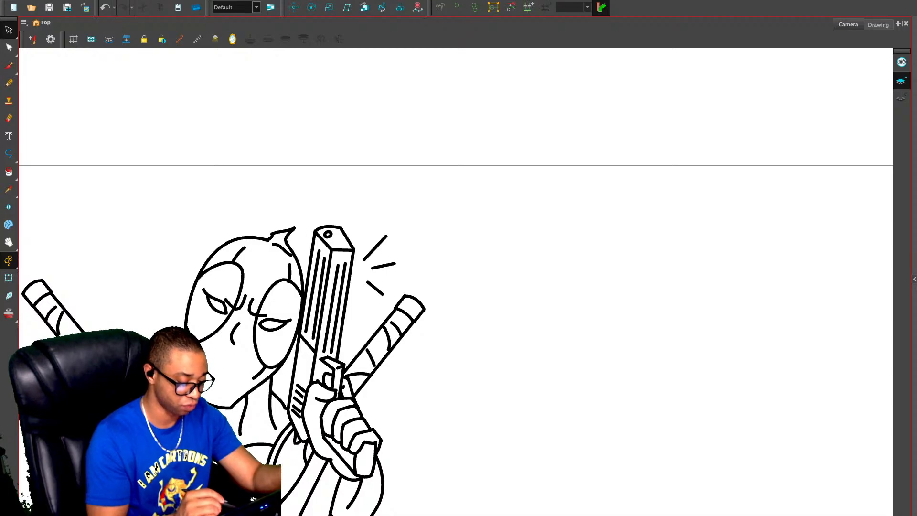
{"action": "left_click", "coordinate": [214, 297]}
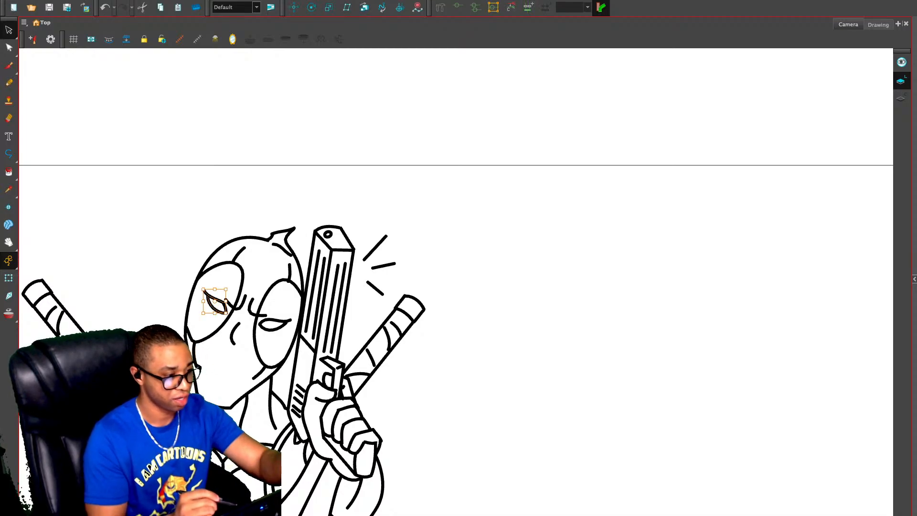
{"action": "key", "text": "Delete"}
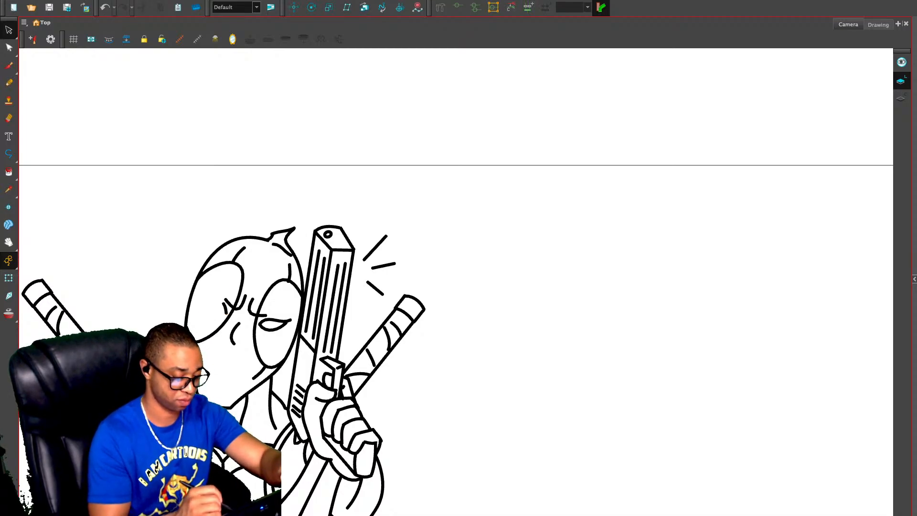
{"action": "left_click", "coordinate": [243, 304]}
{"action": "key", "text": "Delete"}
{"action": "left_click", "coordinate": [225, 307]}
{"action": "key", "text": "Delete"}
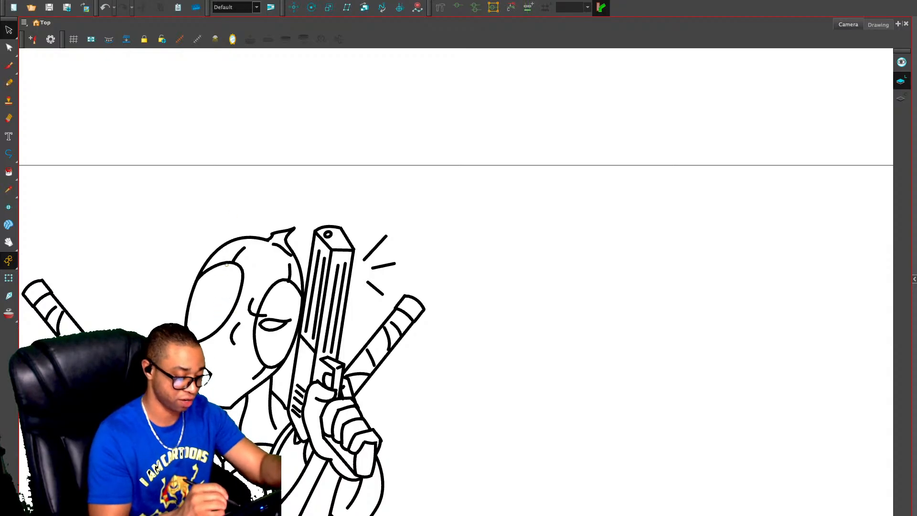
Draw a wide-open oval eye with a curved raised brow inside the mask patch farther from the gun
{"action": "key", "text": "alt+x"}
{"action": "mouse_move", "coordinate": [207, 288]}
{"action": "left_mouse_down"}
{"action": "mouse_move", "coordinate": [222, 303]}
{"action": "mouse_move", "coordinate": [211, 314]}
{"action": "mouse_move", "coordinate": [200, 303]}
{"action": "mouse_move", "coordinate": [211, 286]}
{"action": "left_mouse_up"}
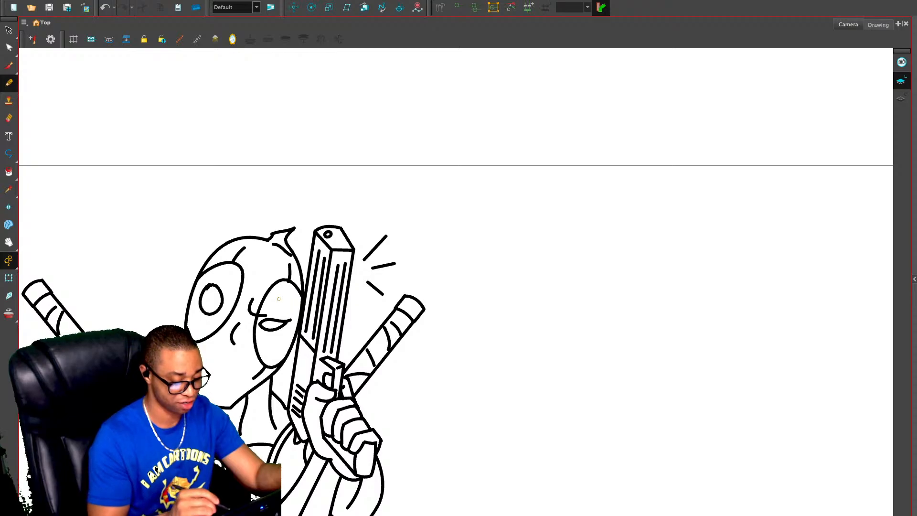
{"action": "key", "text": "ctrl+z"}
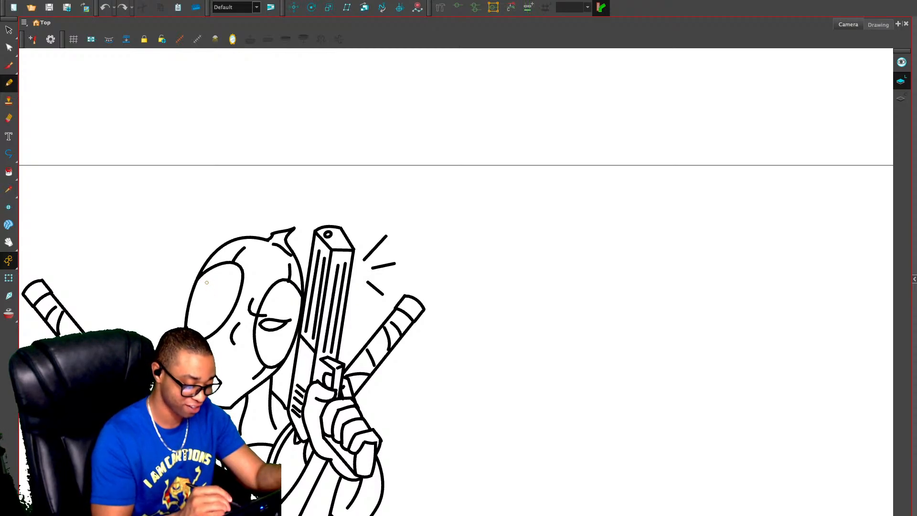
{"action": "mouse_move", "coordinate": [207, 282]}
{"action": "left_mouse_down"}
{"action": "mouse_move", "coordinate": [230, 299]}
{"action": "mouse_move", "coordinate": [204, 285]}
{"action": "mouse_move", "coordinate": [218, 285]}
{"action": "mouse_move", "coordinate": [199, 302]}
{"action": "left_mouse_up"}
{"action": "key", "text": "ctrl+z"}
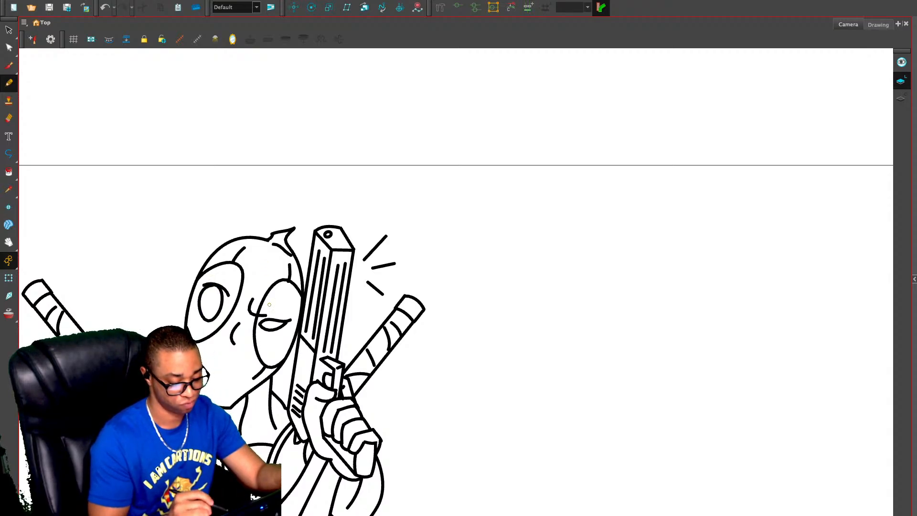
{"action": "key", "text": "ctrl+z"}
{"action": "key", "text": "ctrl+z"}
{"action": "mouse_move", "coordinate": [213, 284]}
{"action": "left_mouse_down"}
{"action": "mouse_move", "coordinate": [219, 309]}
{"action": "mouse_move", "coordinate": [209, 285]}
{"action": "mouse_move", "coordinate": [237, 299]}
{"action": "left_mouse_up"}
Delete the narrowed eye and frown line in the mask patch beside the gun
{"action": "key", "text": "2"}
{"action": "left_click_drag", "start_coordinate": [311, 290], "coordinate": [406, 237]}
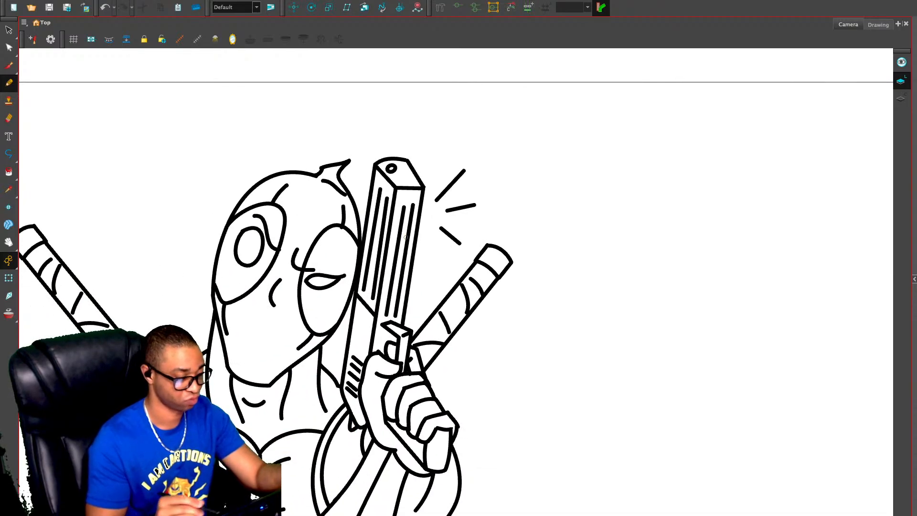
{"action": "key", "text": "alt+s"}
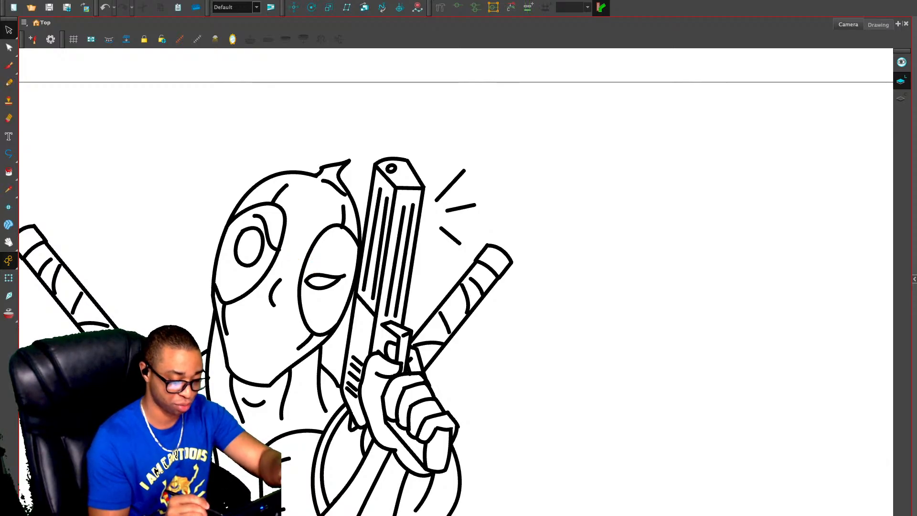
{"action": "key", "text": "Delete"}
Draw a squinting eye with a brow line beside the gun, nose-bridge creases and wrinkles under both eyes
{"action": "key", "text": "alt+/"}
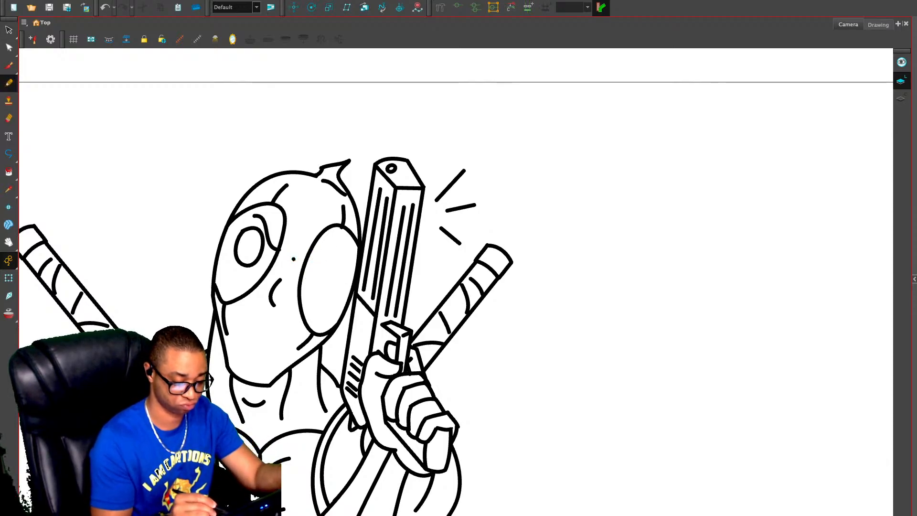
{"action": "left_click_drag", "start_coordinate": [294, 259], "coordinate": [343, 274]}
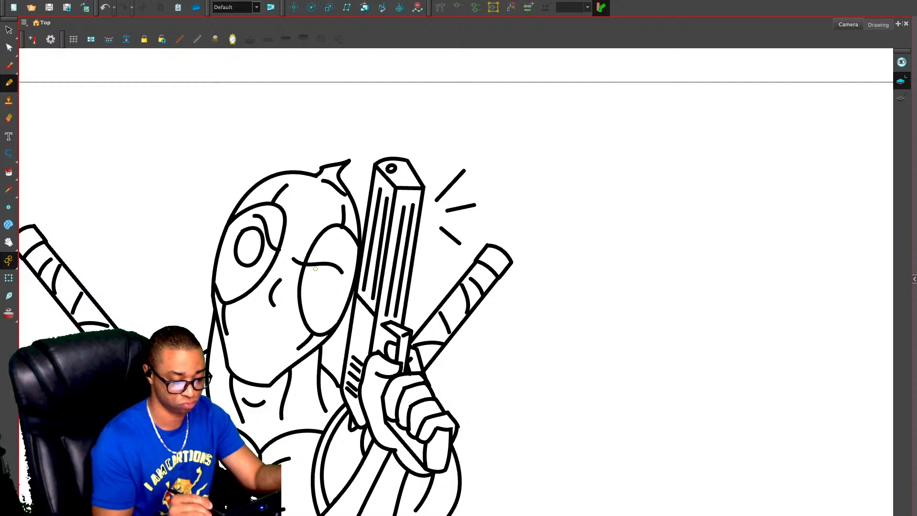
{"action": "key", "text": "ctrl+z"}
{"action": "mouse_move", "coordinate": [337, 277]}
{"action": "left_mouse_down"}
{"action": "mouse_move", "coordinate": [295, 268]}
{"action": "mouse_move", "coordinate": [287, 235]}
{"action": "left_mouse_up"}
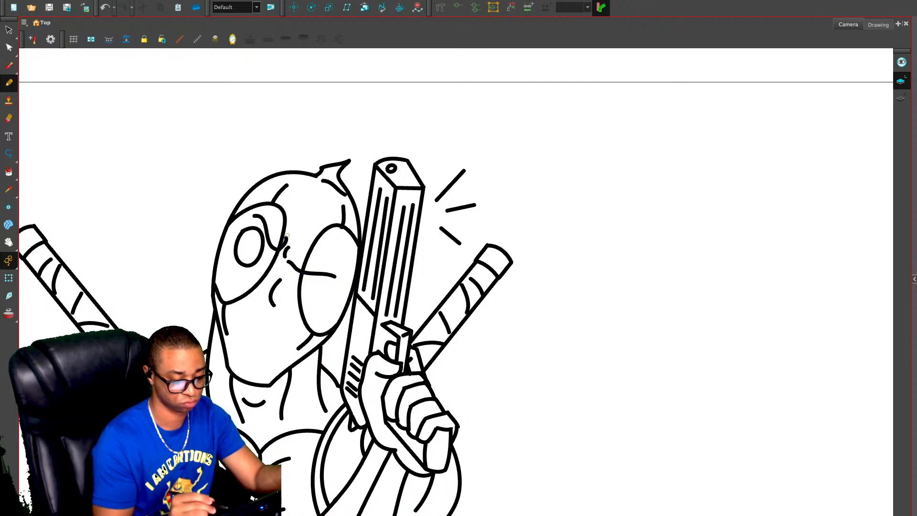
{"action": "mouse_move", "coordinate": [311, 275]}
{"action": "left_mouse_down"}
{"action": "mouse_move", "coordinate": [338, 285]}
{"action": "mouse_move", "coordinate": [330, 275]}
{"action": "mouse_move", "coordinate": [334, 298]}
{"action": "left_mouse_up"}
{"action": "key", "text": "ctrl+z"}
{"action": "key", "text": "ctrl+z"}
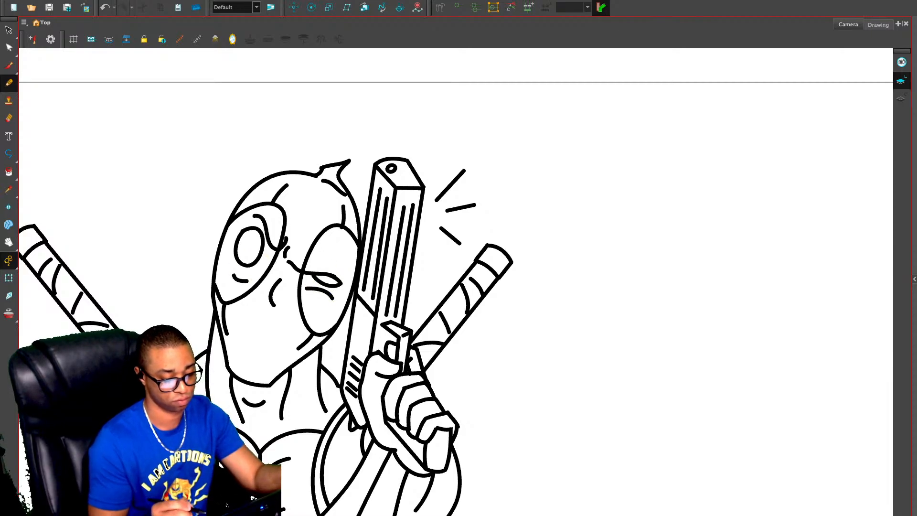
Delete the squinting eye's long brow line and its looped lid stroke, keeping the wrinkles beneath
{"action": "key", "text": "1"}
{"action": "key", "text": "2"}
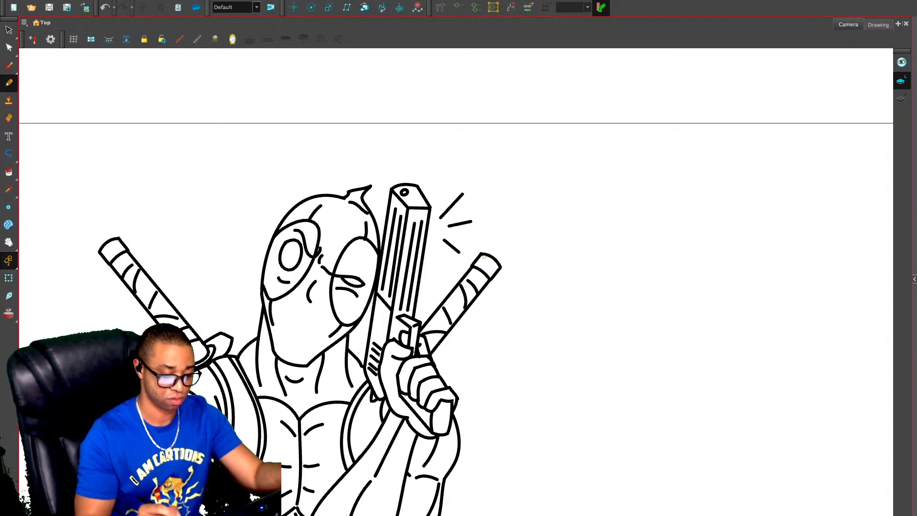
{"action": "key", "text": "alt+s"}
{"action": "left_click", "coordinate": [332, 274]}
{"action": "key", "text": "Delete"}
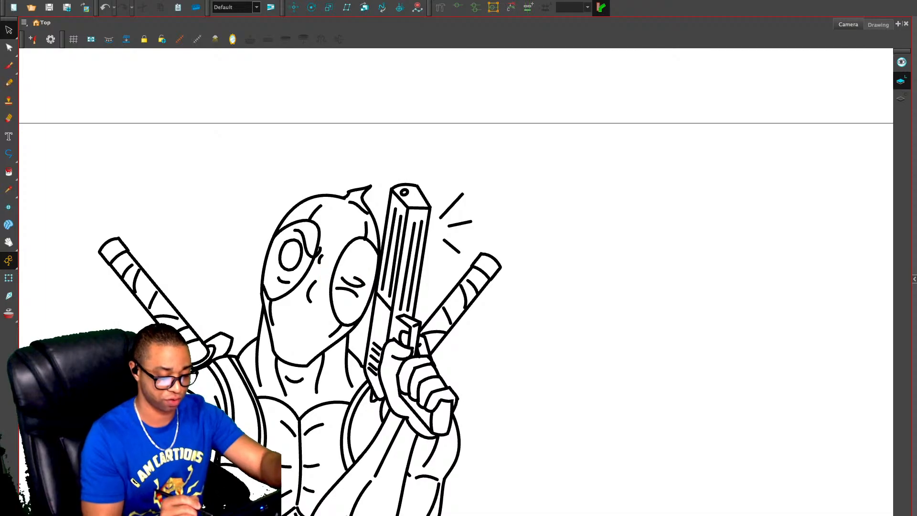
{"action": "key", "text": "ctrl+z"}
{"action": "key", "text": "ctrl+z"}
{"action": "key", "text": "ctrl+z"}
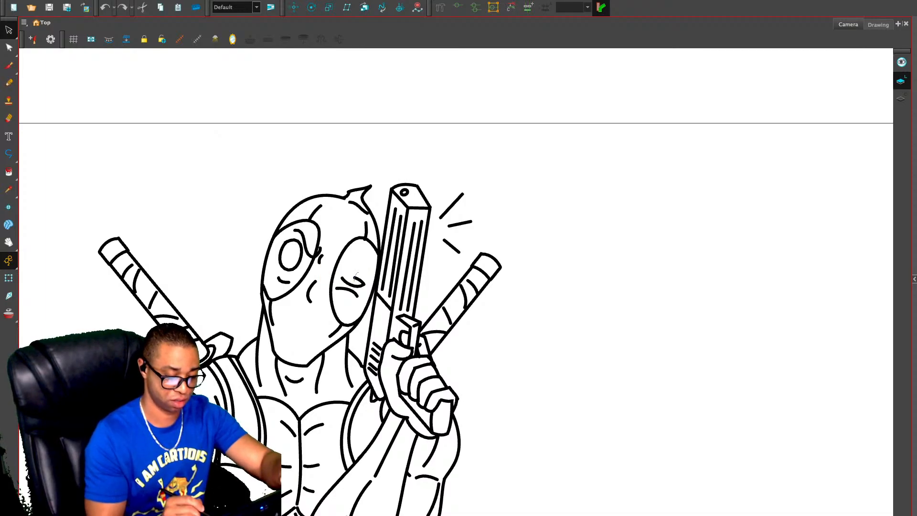
Redraw the squinting eye with an arched lid above the wrinkle and a short slanted brow stroke over it
{"action": "key", "text": "alt+/"}
{"action": "mouse_move", "coordinate": [337, 282]}
{"action": "left_mouse_down"}
{"action": "mouse_move", "coordinate": [363, 286]}
{"action": "mouse_move", "coordinate": [352, 272]}
{"action": "mouse_move", "coordinate": [345, 279]}
{"action": "left_mouse_up"}
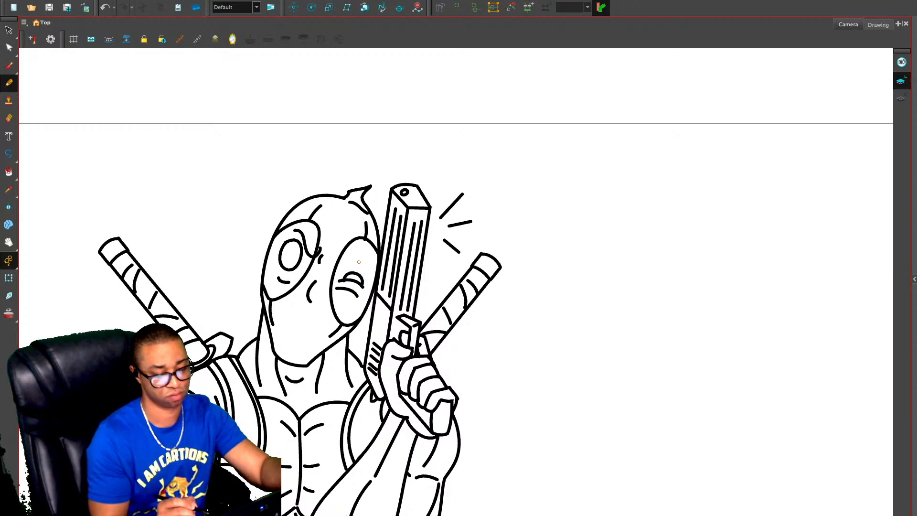
{"action": "key", "text": "ctrl+z"}
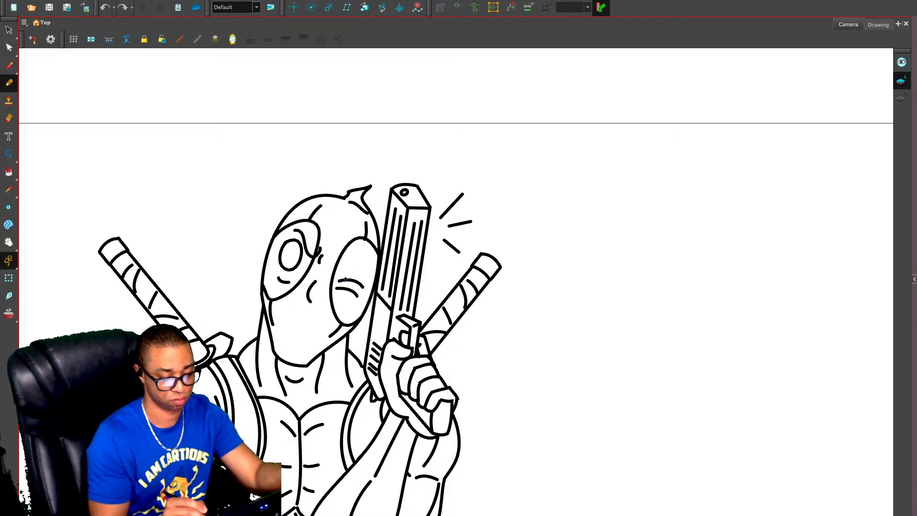
{"action": "left_click_drag", "start_coordinate": [344, 279], "coordinate": [362, 286]}
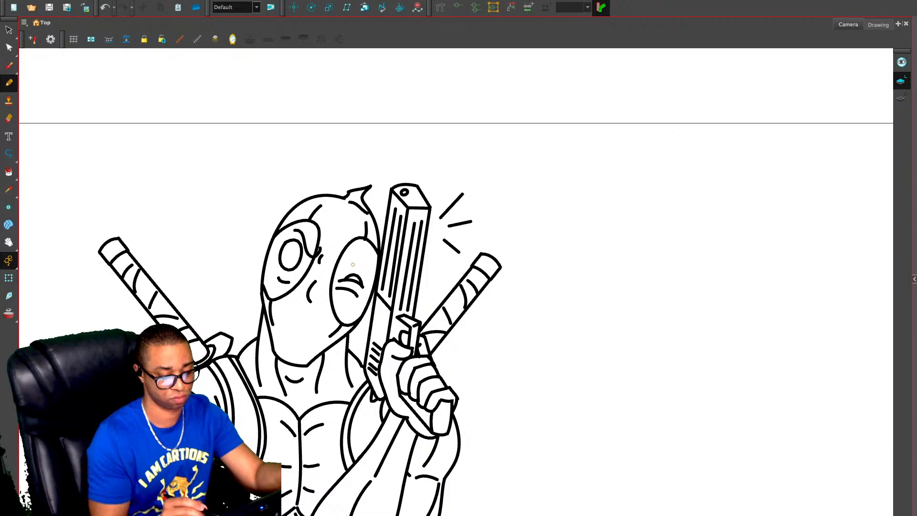
{"action": "left_click_drag", "start_coordinate": [345, 274], "coordinate": [366, 271]}
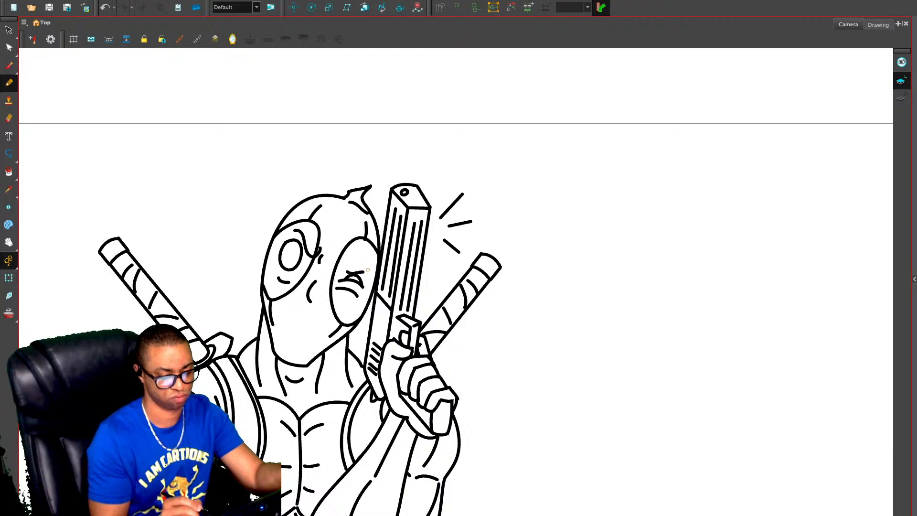
Undo the removal of the curved brow line over the open eye
{"action": "key", "text": "1"}
{"action": "key", "text": "1"}
{"action": "left_click_drag", "start_coordinate": [532, 338], "coordinate": [529, 293]}
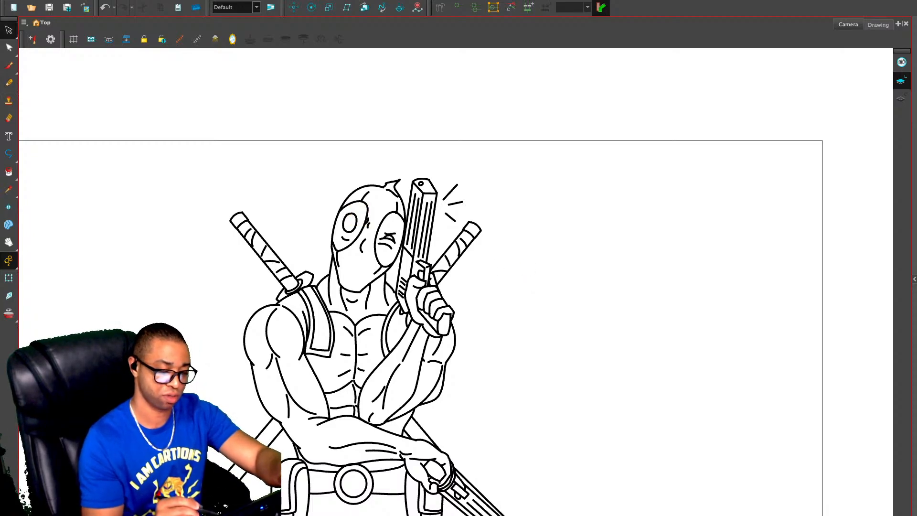
{"action": "key", "text": "ctrl+z"}
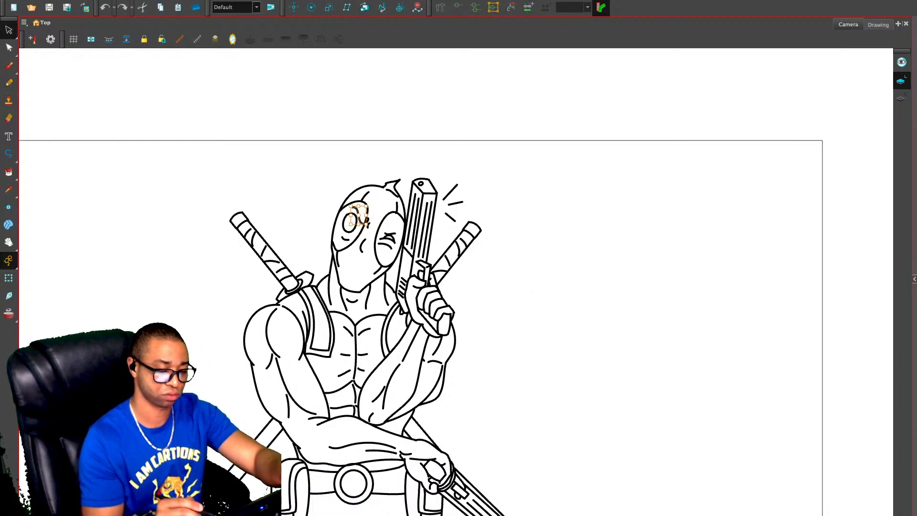
{"action": "key", "text": "ctrl+z"}
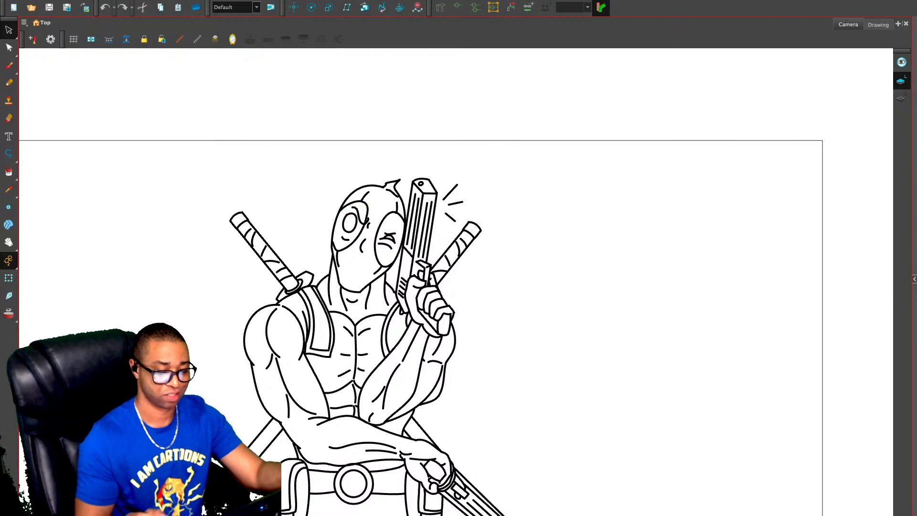
{"action": "key", "text": "1"}
{"action": "left_click_drag", "start_coordinate": [454, 334], "coordinate": [428, 261]}
{"action": "key", "text": "1"}
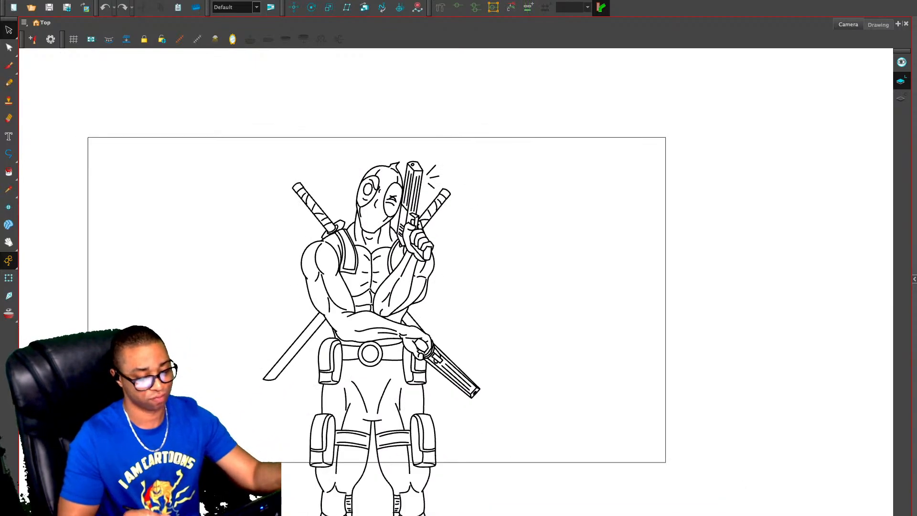
Paste a copy of the scowling masked head and place it outside the camera frame, level with the original head
{"action": "scroll", "coordinate": [383, 282], "scroll_direction": "down", "scroll_amount": 3}
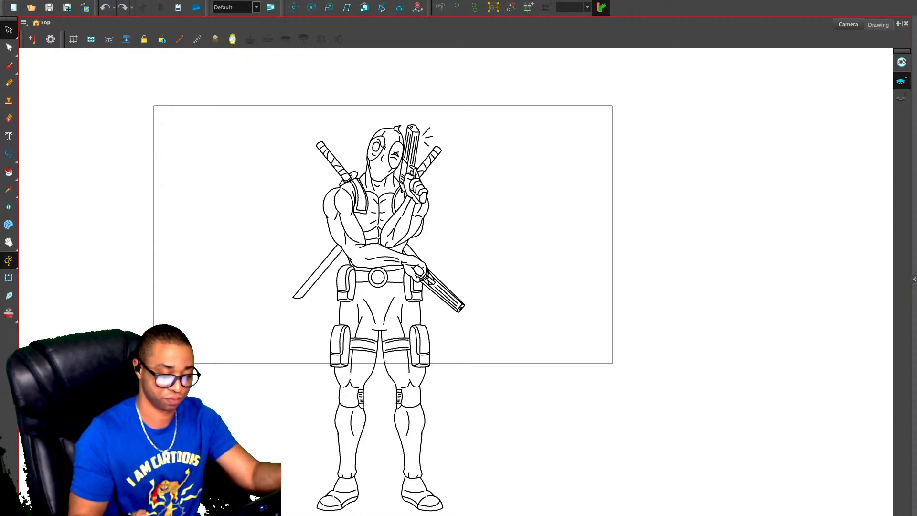
{"action": "key", "text": "period"}
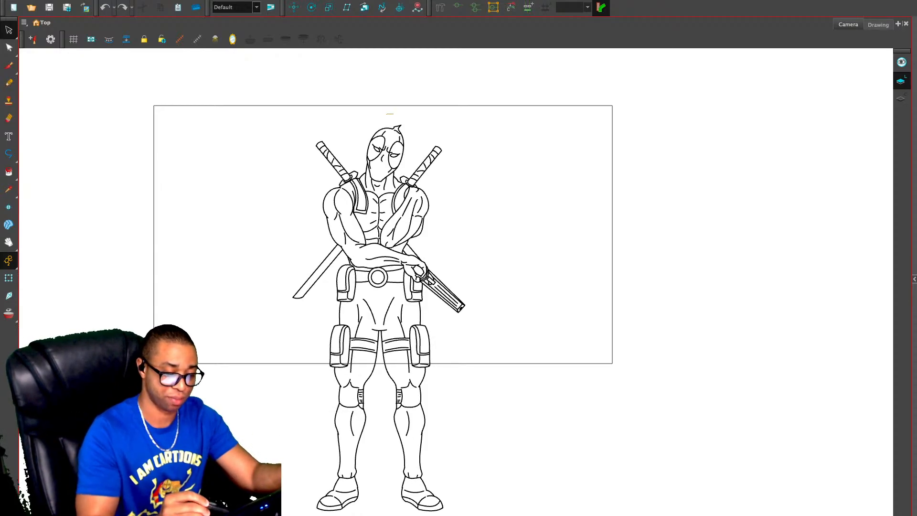
{"action": "mouse_move", "coordinate": [387, 115]}
{"action": "left_mouse_down"}
{"action": "mouse_move", "coordinate": [367, 177]}
{"action": "mouse_move", "coordinate": [401, 117]}
{"action": "left_mouse_up"}
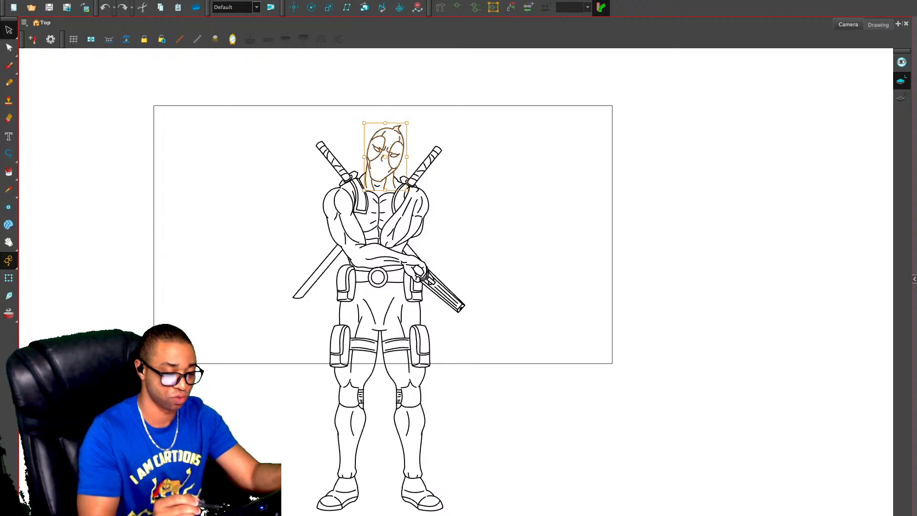
{"action": "key", "text": "ctrl+v"}
{"action": "mouse_move", "coordinate": [387, 159]}
{"action": "left_mouse_down"}
{"action": "mouse_move", "coordinate": [705, 131]}
{"action": "mouse_move", "coordinate": [778, 139]}
{"action": "left_mouse_up"}
{"action": "key", "text": "comma"}
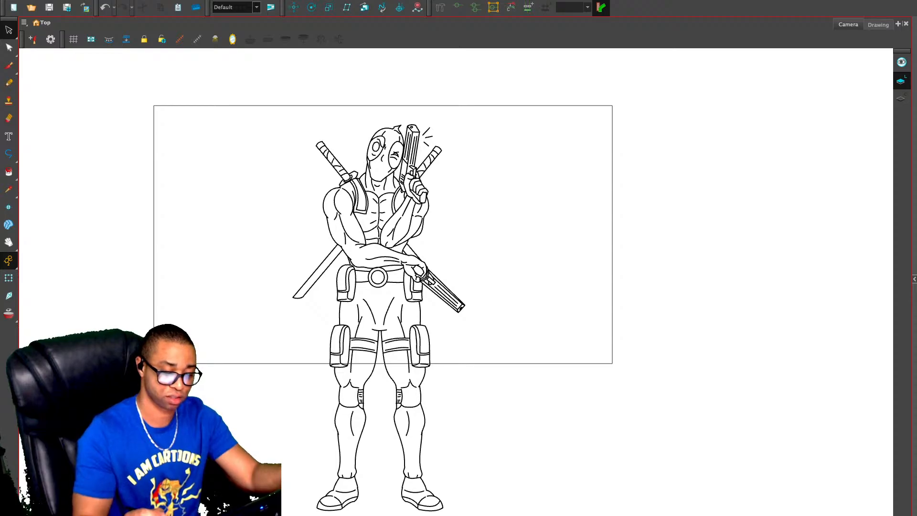
Turn on the onion skin for the tilted gun-hand drawing so the full figure shows behind it
{"action": "key", "text": "comma"}
{"action": "key", "text": "comma"}
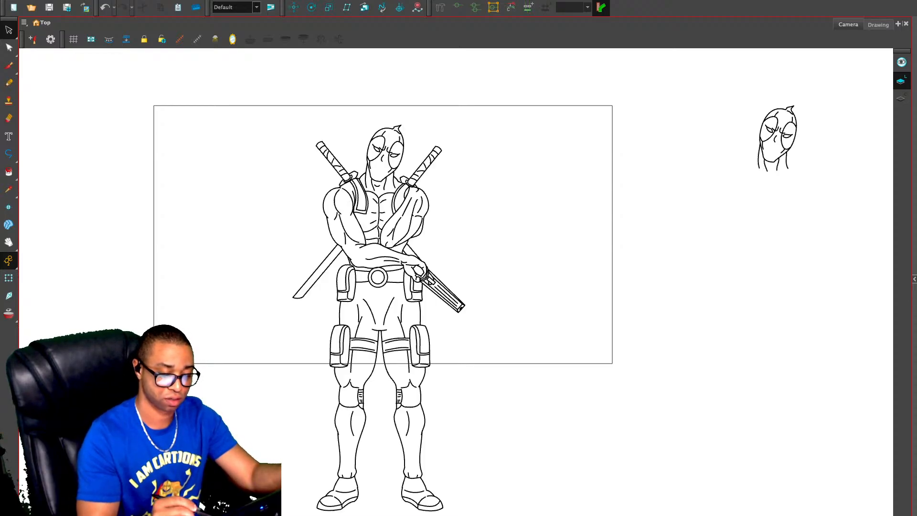
{"action": "key", "text": "comma"}
{"action": "key", "text": "comma"}
{"action": "key", "text": "period"}
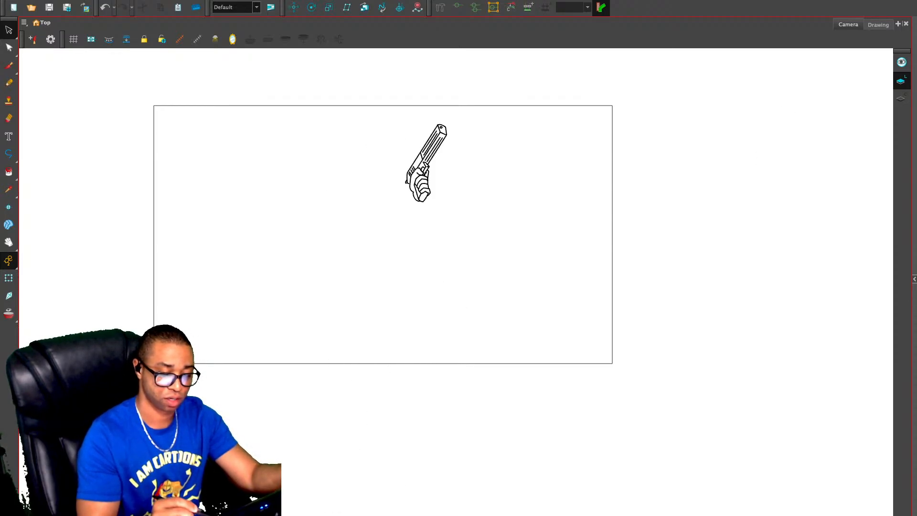
{"action": "key", "text": "ctrl+a"}
{"action": "key", "text": "Escape"}
{"action": "key", "text": "comma"}
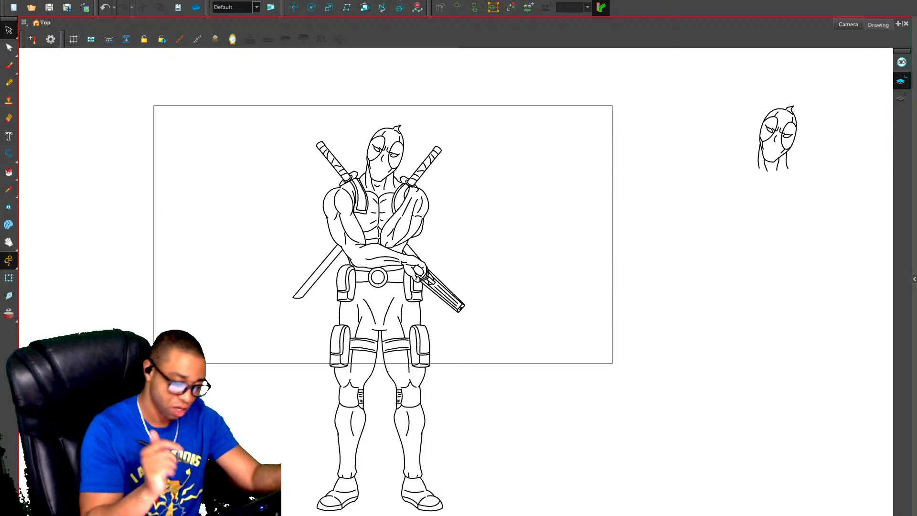
{"action": "key", "text": "period"}
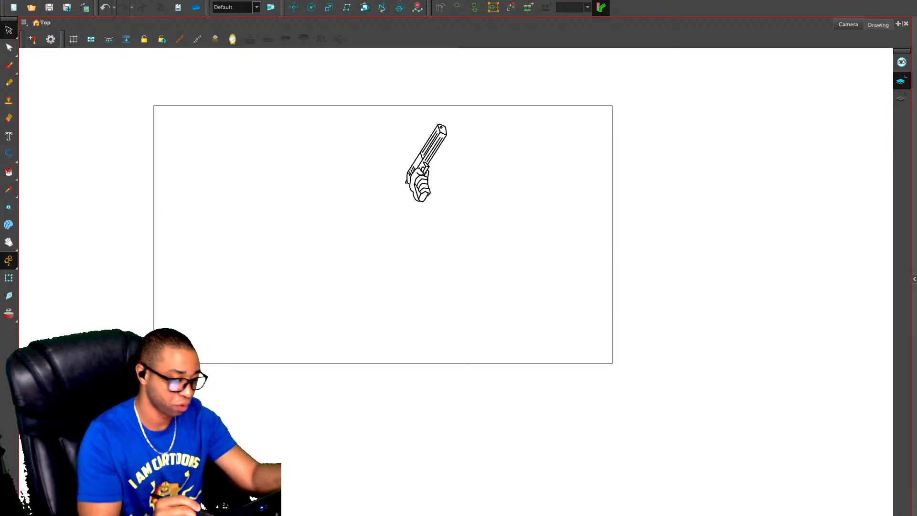
{"action": "key", "text": "alt+o"}
{"action": "left_click", "coordinate": [250, 40]}
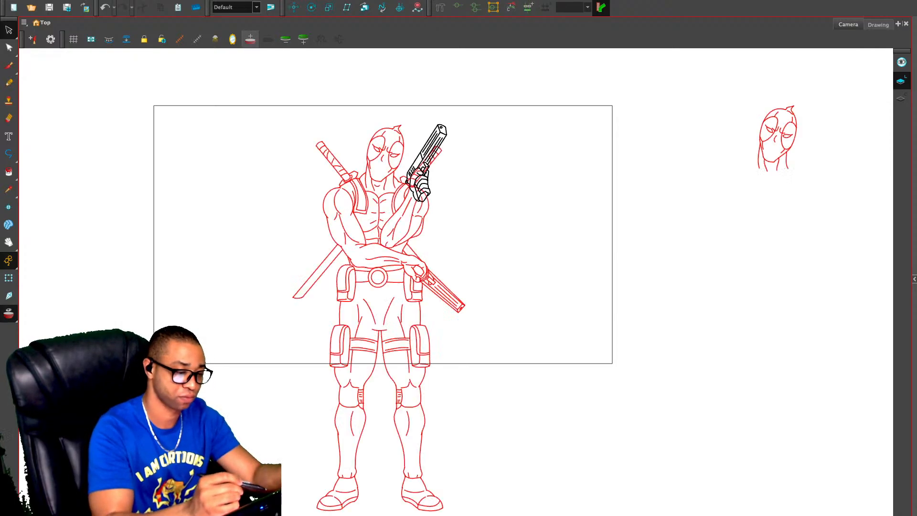
Erase the sword handle and arm lines that the tilted gun and its hand overlap on the scowling figure
{"action": "key", "text": "2"}
{"action": "key", "text": "2"}
{"action": "key", "text": "2"}
{"action": "left_click_drag", "start_coordinate": [431, 191], "coordinate": [452, 364]}
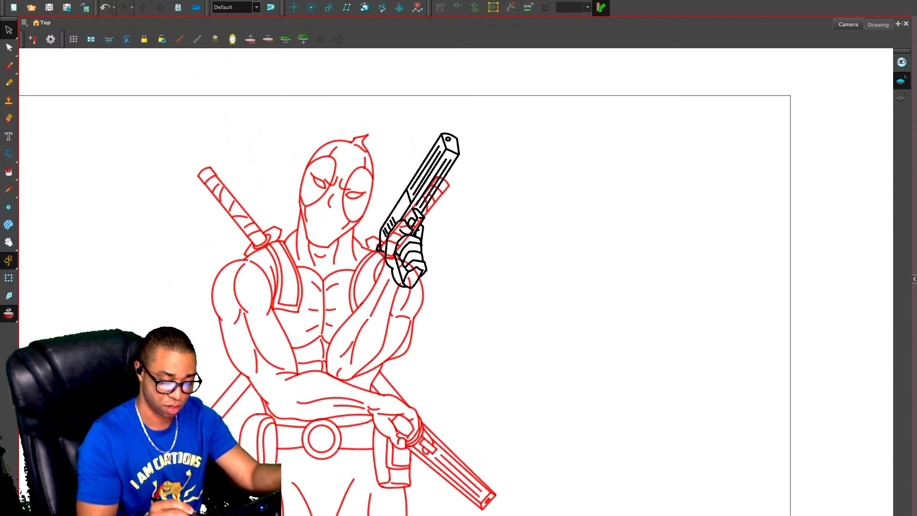
{"action": "key", "text": "comma"}
{"action": "key", "text": "alt+e"}
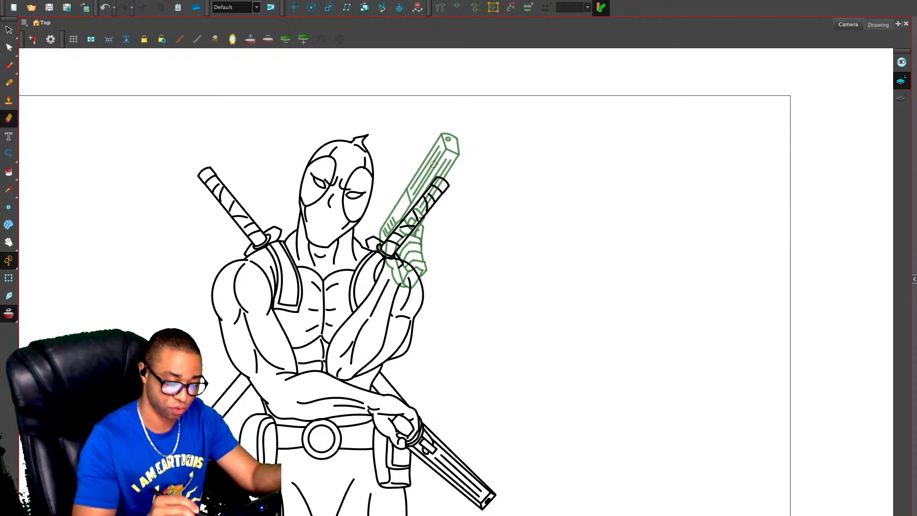
{"action": "mouse_move", "coordinate": [440, 173]}
{"action": "left_mouse_down"}
{"action": "mouse_move", "coordinate": [410, 224]}
{"action": "mouse_move", "coordinate": [416, 214]}
{"action": "mouse_move", "coordinate": [419, 220]}
{"action": "left_mouse_up"}
{"action": "mouse_move", "coordinate": [417, 270]}
{"action": "left_mouse_down"}
{"action": "mouse_move", "coordinate": [401, 274]}
{"action": "mouse_move", "coordinate": [413, 269]}
{"action": "mouse_move", "coordinate": [384, 241]}
{"action": "mouse_move", "coordinate": [389, 260]}
{"action": "mouse_move", "coordinate": [410, 213]}
{"action": "mouse_move", "coordinate": [396, 224]}
{"action": "mouse_move", "coordinate": [415, 202]}
{"action": "mouse_move", "coordinate": [401, 247]}
{"action": "mouse_move", "coordinate": [392, 227]}
{"action": "left_mouse_up"}
Erase the leftover sword-guard bits behind the gun's grip near the shoulder and select the small stroke beside the strap
{"action": "key", "text": "2"}
{"action": "key", "text": "2"}
{"action": "key", "text": "2"}
{"action": "key", "text": "2"}
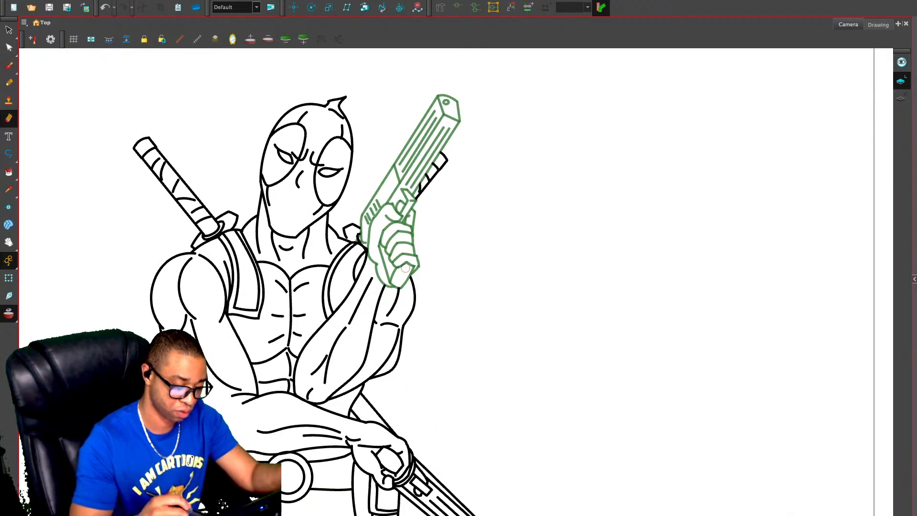
{"action": "left_click_drag", "start_coordinate": [395, 269], "coordinate": [550, 311]}
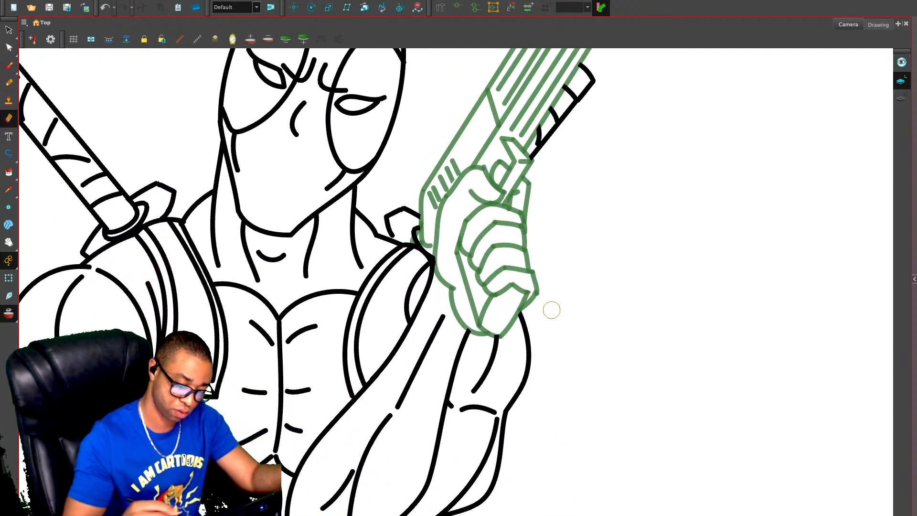
{"action": "left_click", "coordinate": [417, 228]}
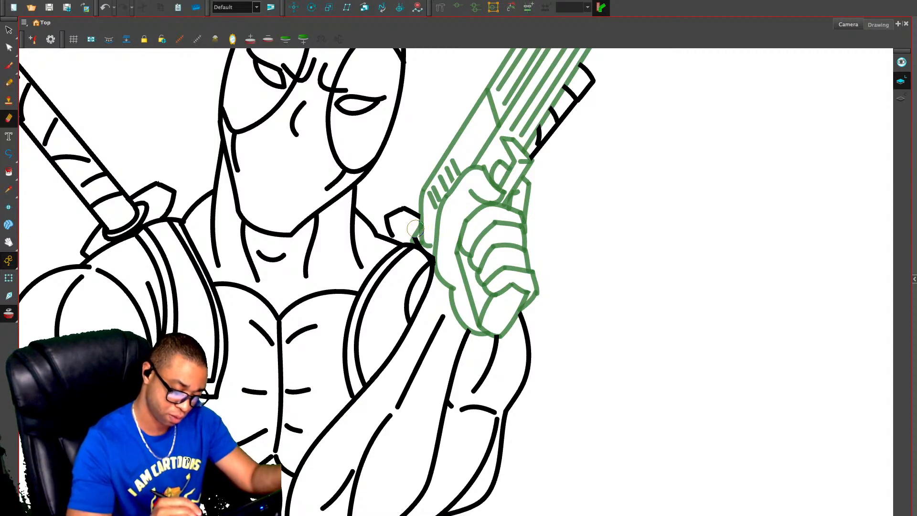
{"action": "left_click_drag", "start_coordinate": [416, 229], "coordinate": [415, 232]}
{"action": "key", "text": "alt+slash"}
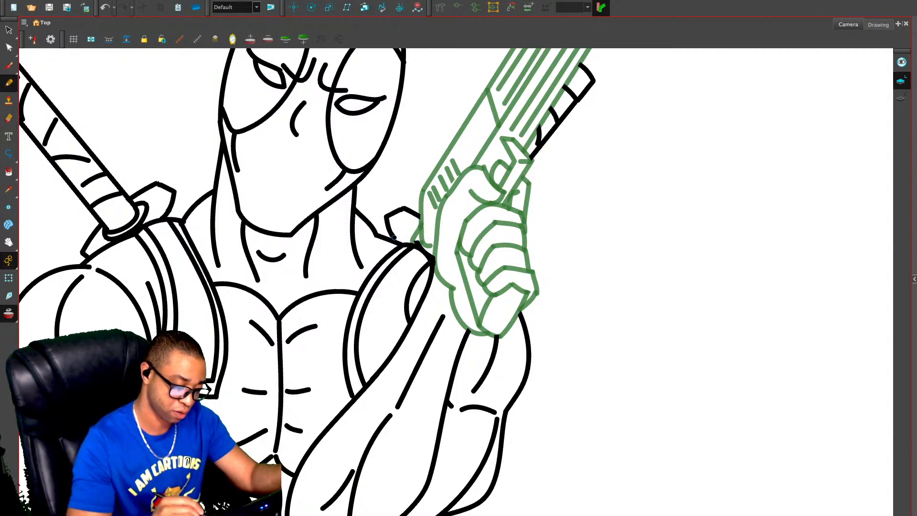
{"action": "key", "text": "alt+s"}
{"action": "left_click", "coordinate": [396, 239]}
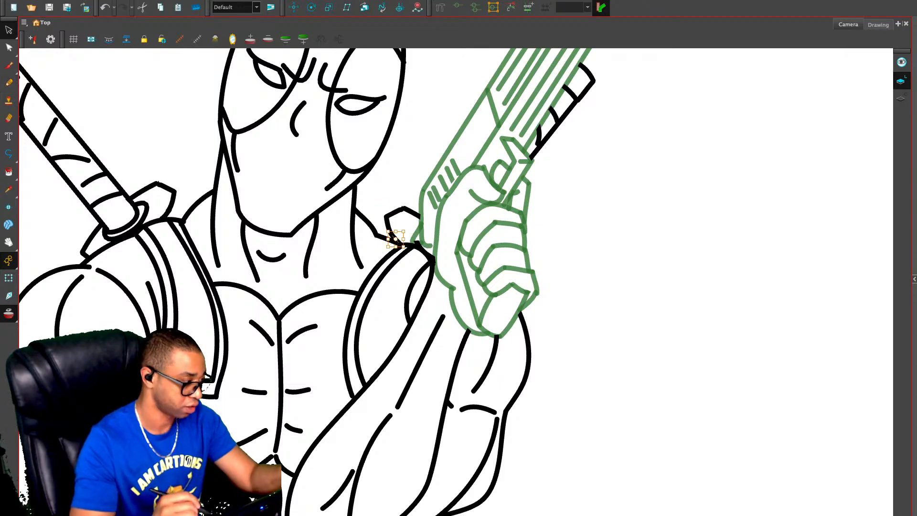
Turn off the onion skin and return to the squinting figure holding the gun beside his head
{"action": "key", "text": "comma"}
{"action": "key", "text": "comma"}
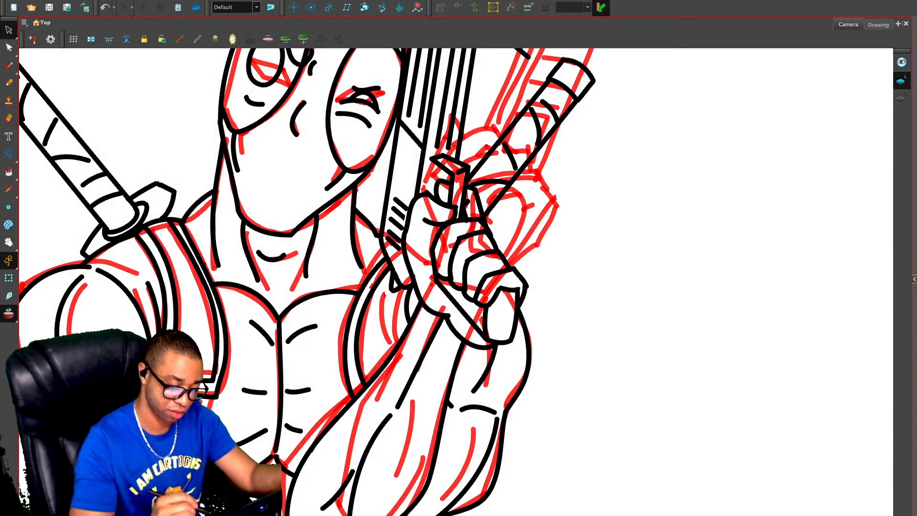
{"action": "key", "text": "alt+o"}
{"action": "key", "text": "1"}
{"action": "key", "text": "1"}
{"action": "key", "text": "1"}
{"action": "key", "text": "1"}
{"action": "key", "text": "1"}
{"action": "key", "text": "1"}
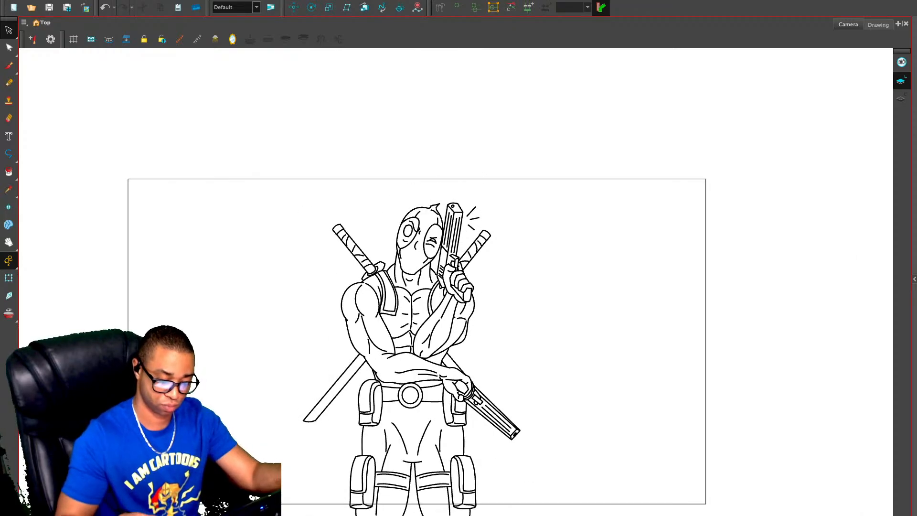
Cut the tilted gun hand from its own drawing and paste it onto the scowling figure
{"action": "key", "text": "period"}
{"action": "key", "text": "period"}
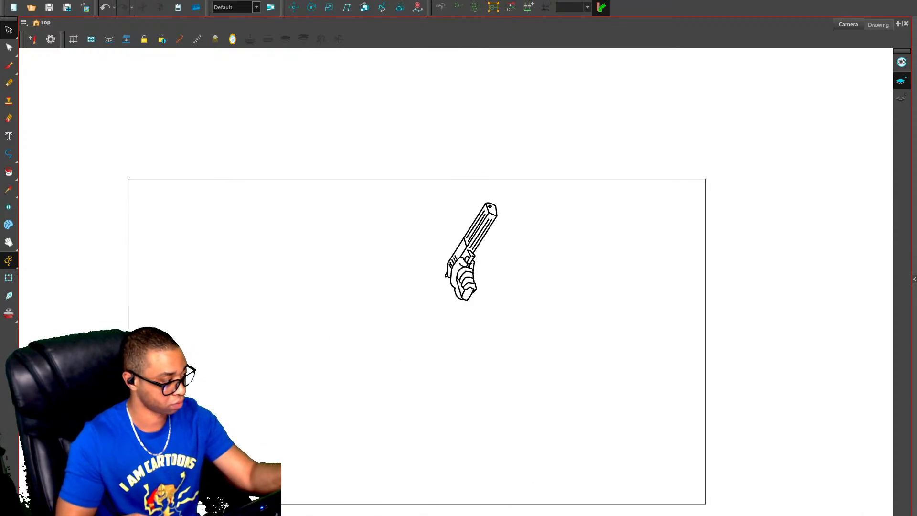
{"action": "key", "text": "ctrl+a"}
{"action": "key", "text": "ctrl+x"}
{"action": "key", "text": "period"}
{"action": "key", "text": "ctrl+v"}
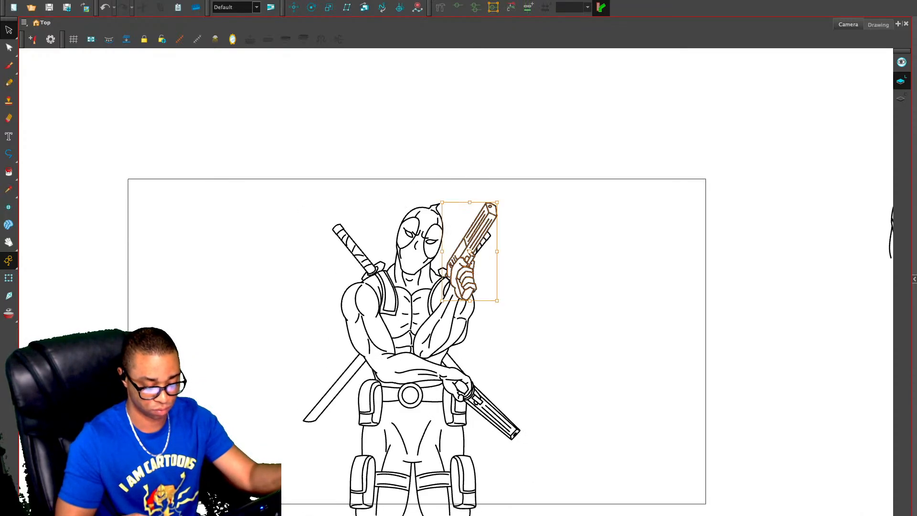
Cut the combined scowling figure with its tilted gun and paste it into the neighbouring drawing
{"action": "key", "text": "ctrl+a"}
{"action": "key", "text": "ctrl+x"}
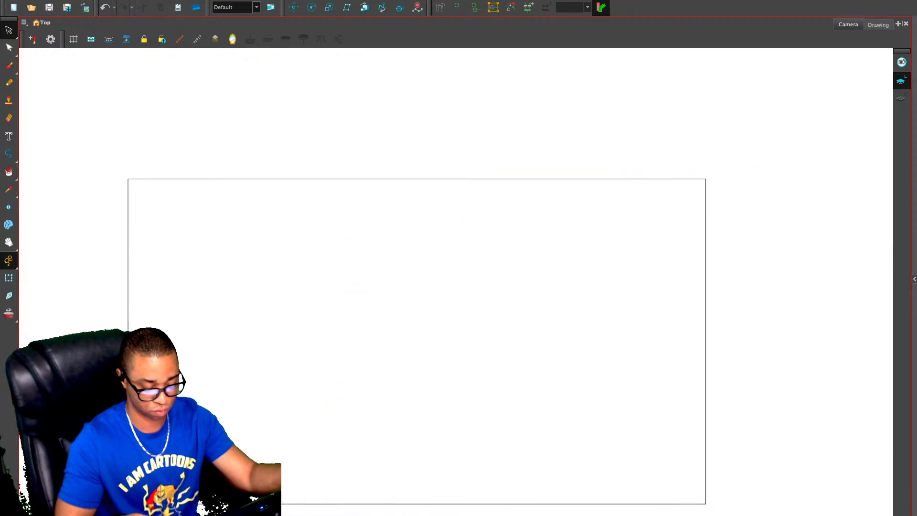
{"action": "key", "text": "period"}
{"action": "key", "text": "comma"}
{"action": "key", "text": "ctrl+v"}
{"action": "key", "text": "Escape"}
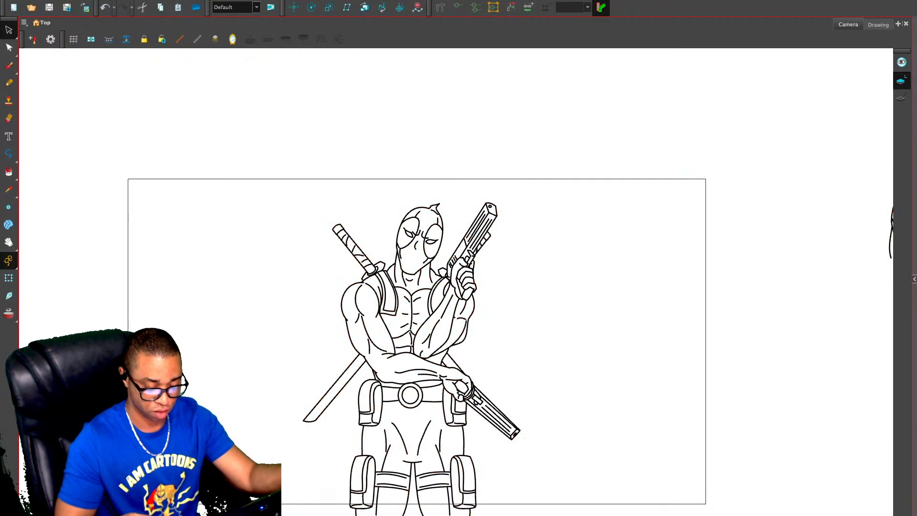
Replace the scowling facial features on the tilted-gun pose with the squinting face copied from the other drawing
{"action": "key", "text": "2"}
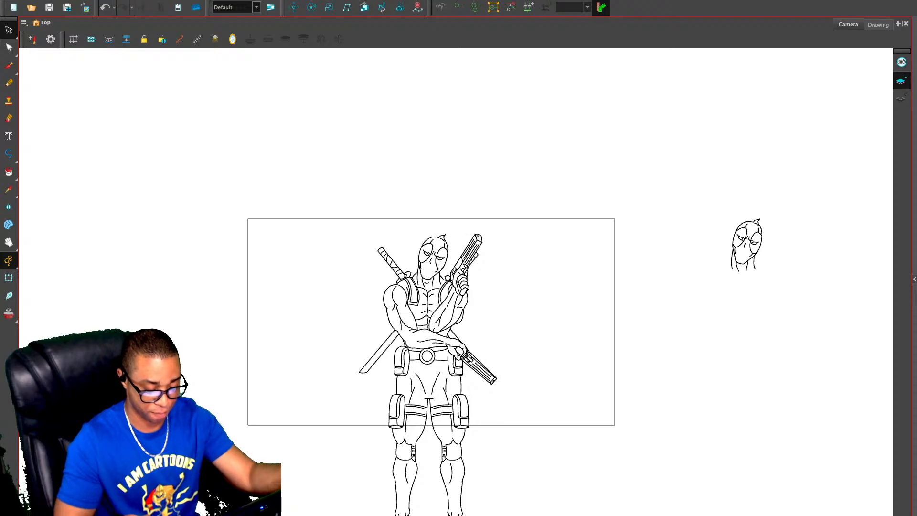
{"action": "key", "text": "2"}
{"action": "key", "text": "2"}
{"action": "key", "text": "2"}
{"action": "key", "text": "2"}
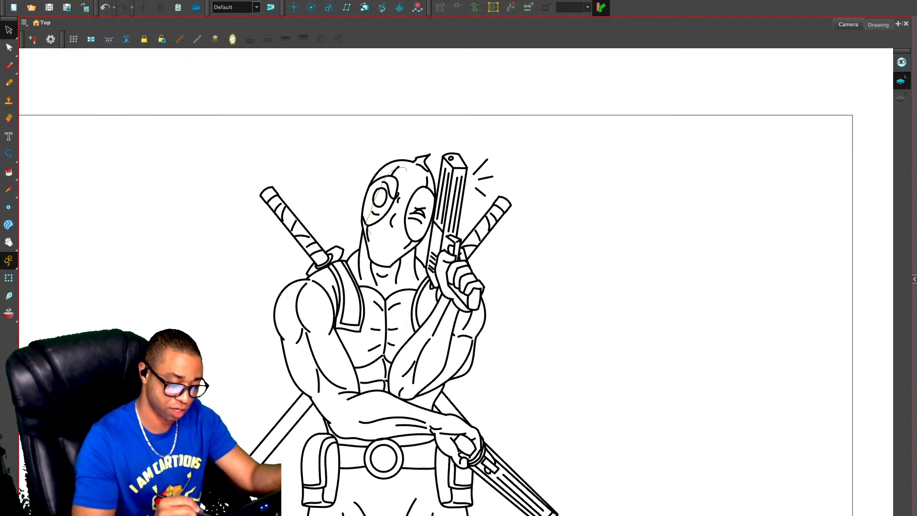
{"action": "left_click_drag", "start_coordinate": [411, 171], "coordinate": [407, 170]}
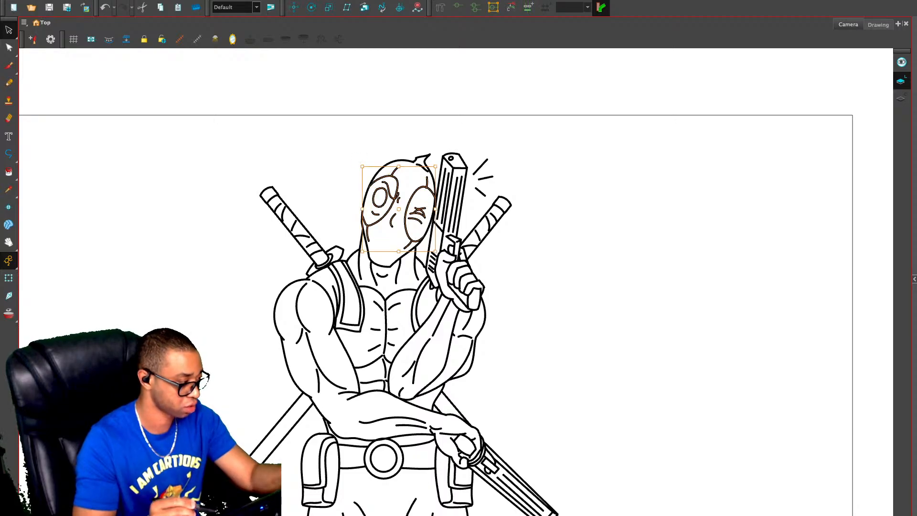
{"action": "key", "text": "comma"}
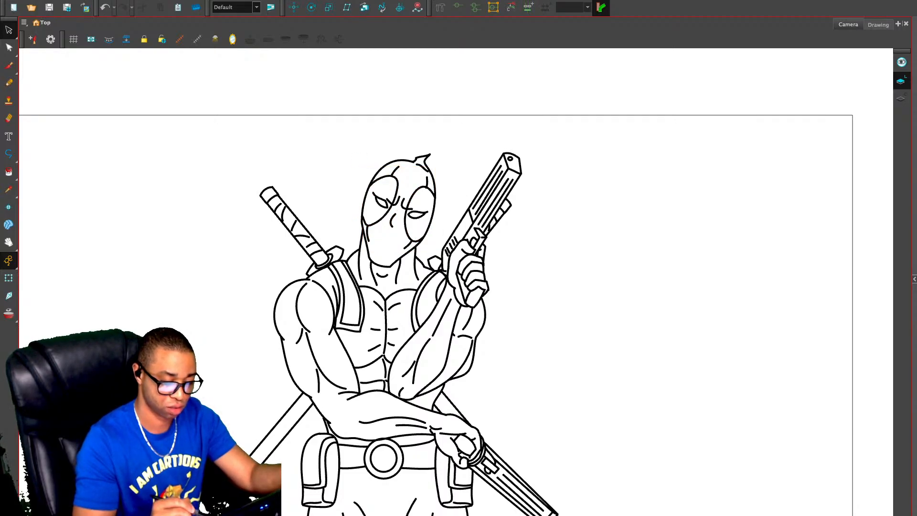
{"action": "key", "text": "ctrl+a"}
{"action": "key", "text": "Delete"}
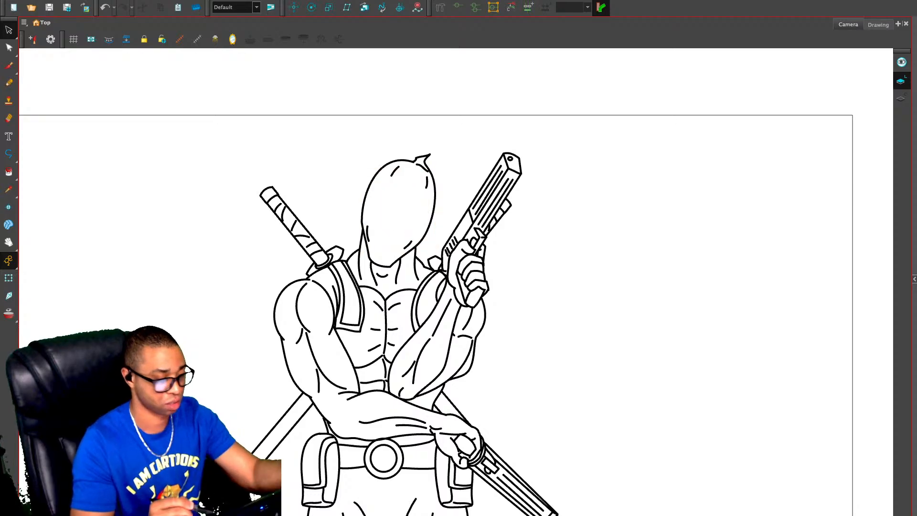
{"action": "key", "text": "ctrl+v"}
{"action": "key", "text": "Escape"}
Flip back and forth between the tilted-gun and gun-at-head drawings to check the motion and the matching face
{"action": "key", "text": "period"}
{"action": "key", "text": "comma"}
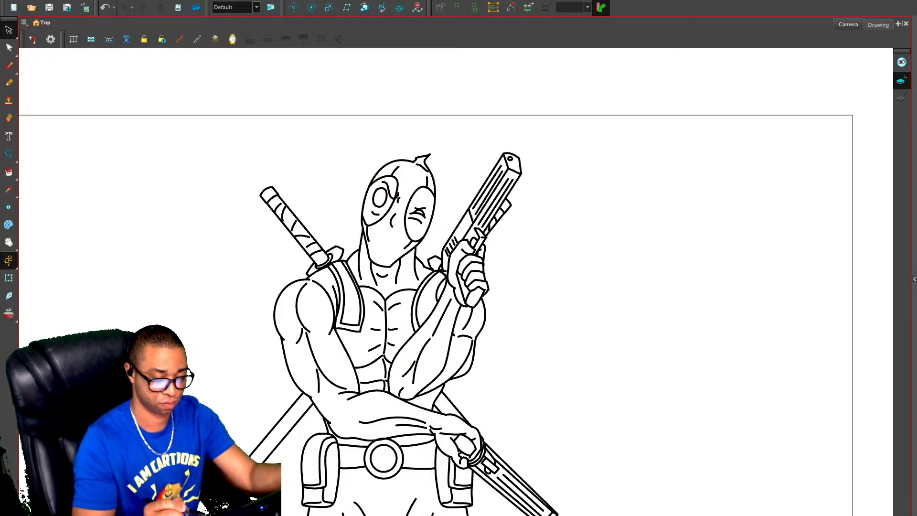
{"action": "key", "text": "period"}
{"action": "key", "text": "comma"}
{"action": "key", "text": "period"}
{"action": "key", "text": "comma"}
{"action": "key", "text": "period"}
{"action": "key", "text": "comma"}
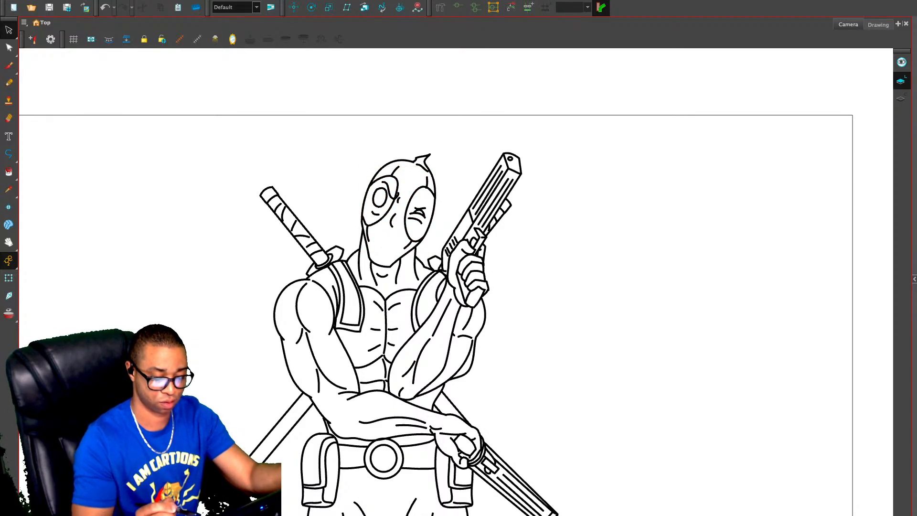
{"action": "key", "text": "period"}
{"action": "key", "text": "comma"}
{"action": "key", "text": "period"}
{"action": "key", "text": "comma"}
{"action": "key", "text": "period"}
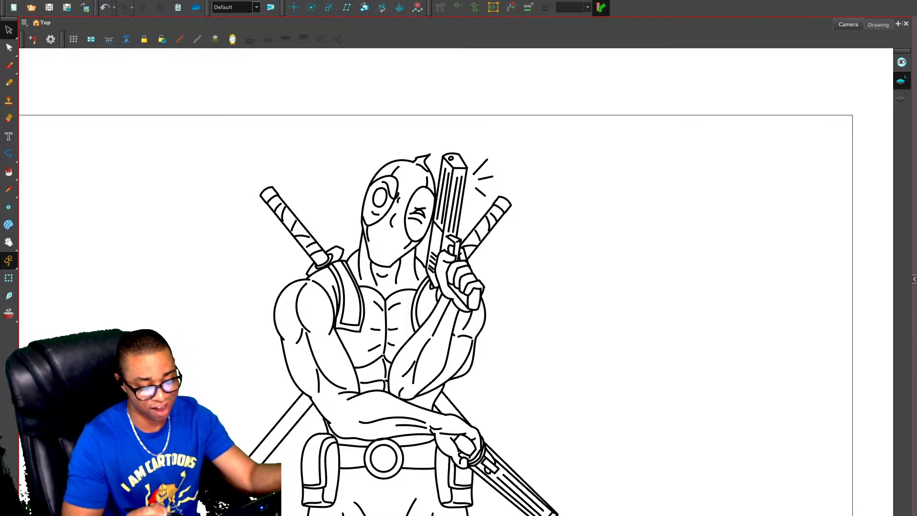
{"action": "key", "text": "comma"}
{"action": "key", "text": "1"}
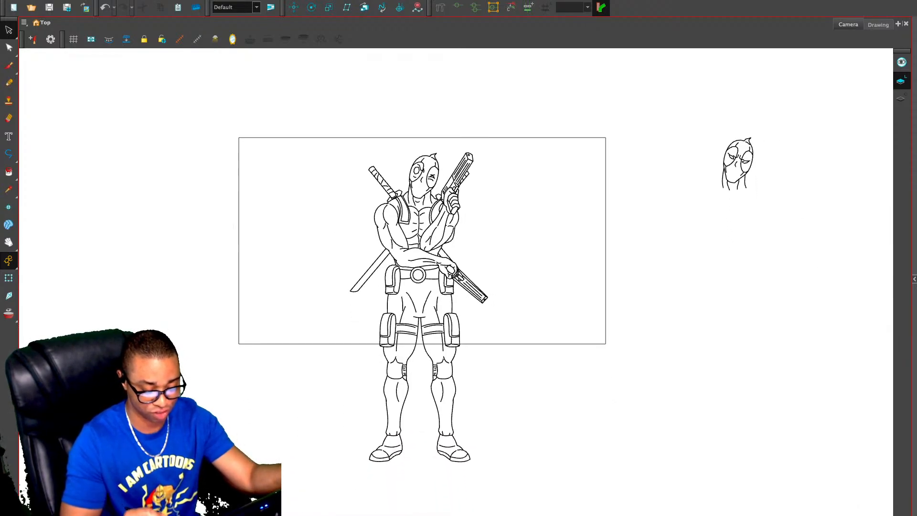
{"action": "key", "text": "period"}
{"action": "key", "text": "comma"}
{"action": "key", "text": "period"}
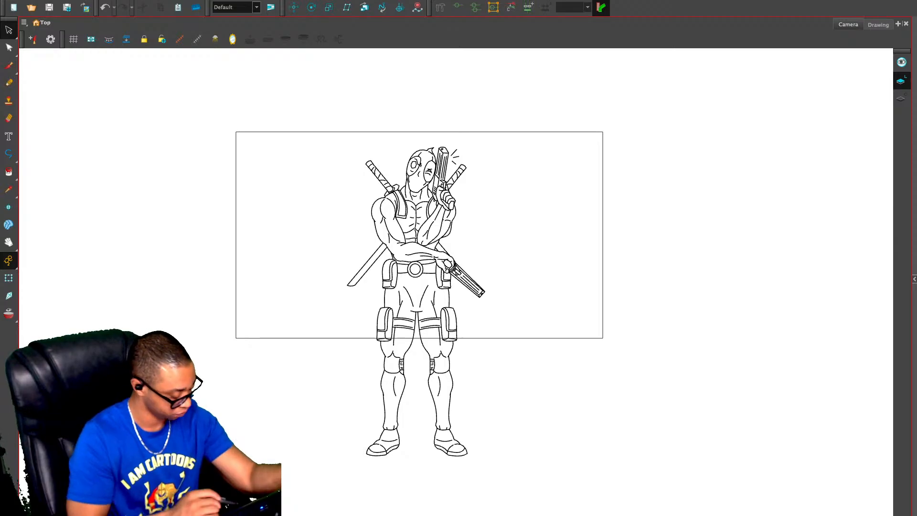
Bring back the timeline beneath the camera view and select the BG layer at frame 2
{"action": "key", "text": "2"}
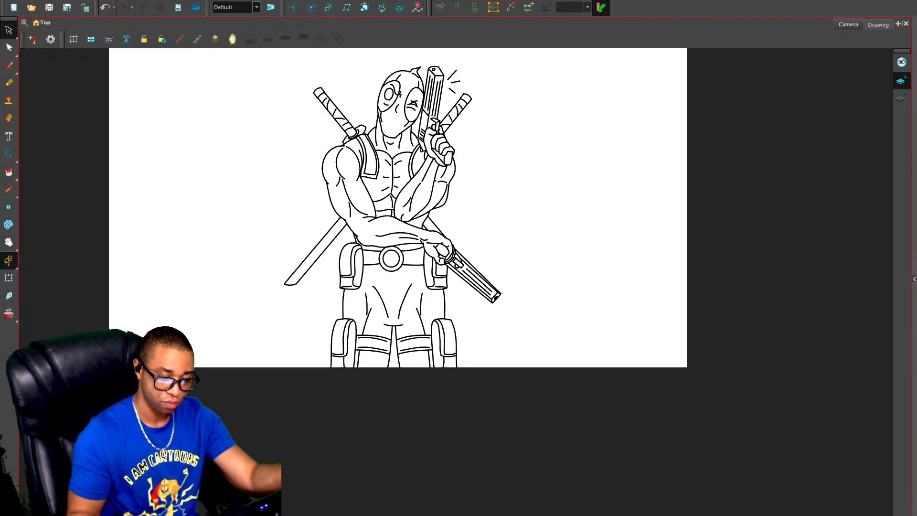
{"action": "key", "text": "grave"}
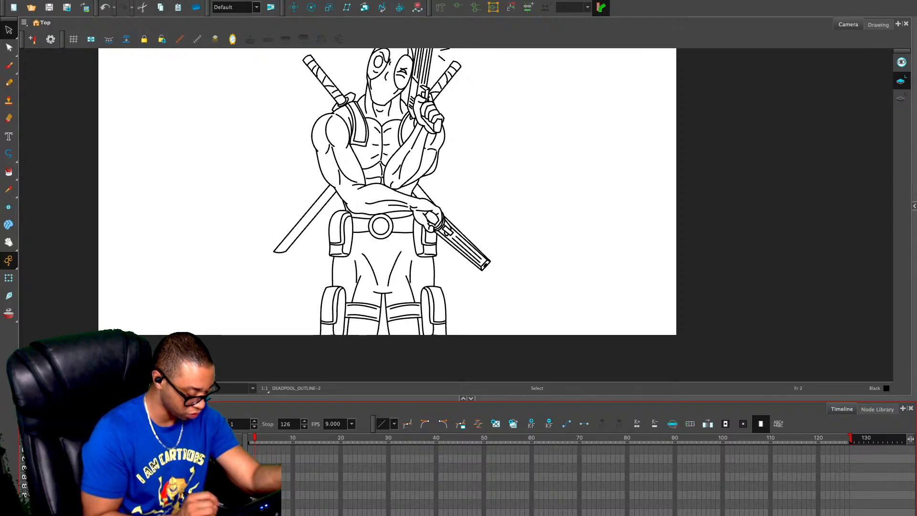
{"action": "left_click", "coordinate": [96, 495]}
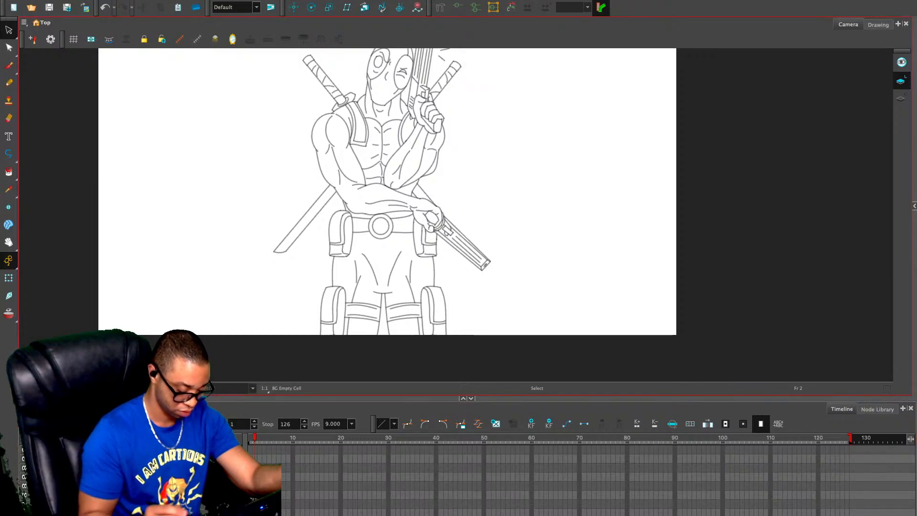
Try a straight horizontal line across the full frame on the BG layer, following the rough sketch's horizon guide, and delete it
{"action": "key", "text": "alt+/"}
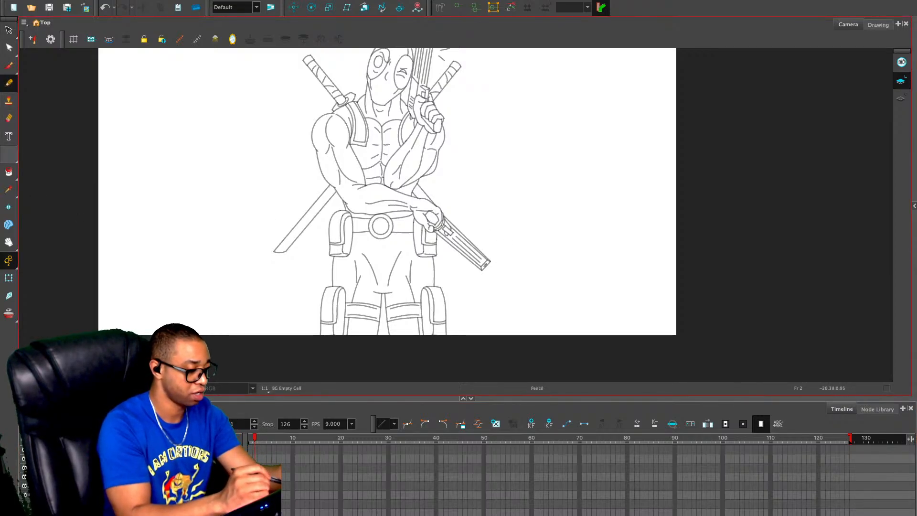
{"action": "left_click", "coordinate": [8, 154]}
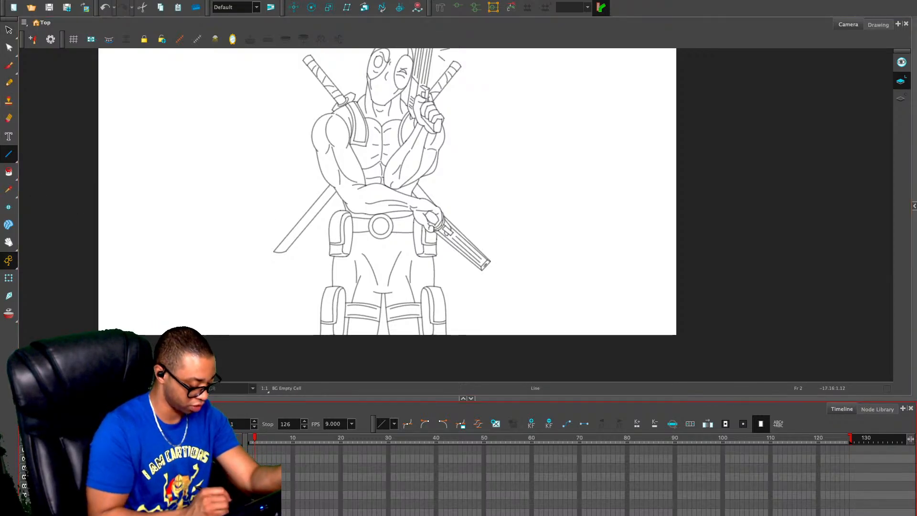
{"action": "left_click", "coordinate": [24, 504]}
{"action": "left_click_drag", "start_coordinate": [81, 150], "coordinate": [676, 150]}
{"action": "key", "text": "alt+s"}
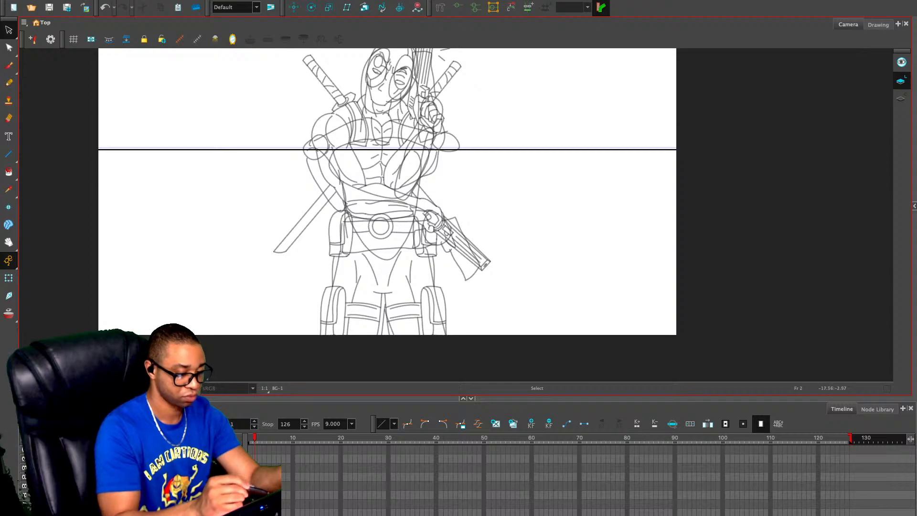
{"action": "left_click", "coordinate": [95, 149]}
{"action": "key", "text": "Delete"}
Draw a wavy black horizon line across the full frame on the BG layer with the NOT SMOOTH pencil
{"action": "key", "text": "alt+slash"}
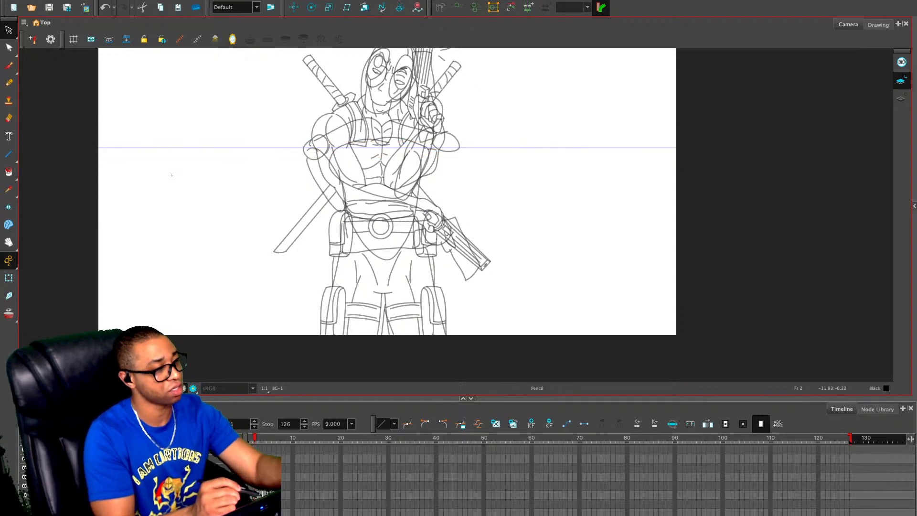
{"action": "key", "text": "2"}
{"action": "key", "text": "2"}
{"action": "left_click_drag", "start_coordinate": [161, 269], "coordinate": [322, 361]}
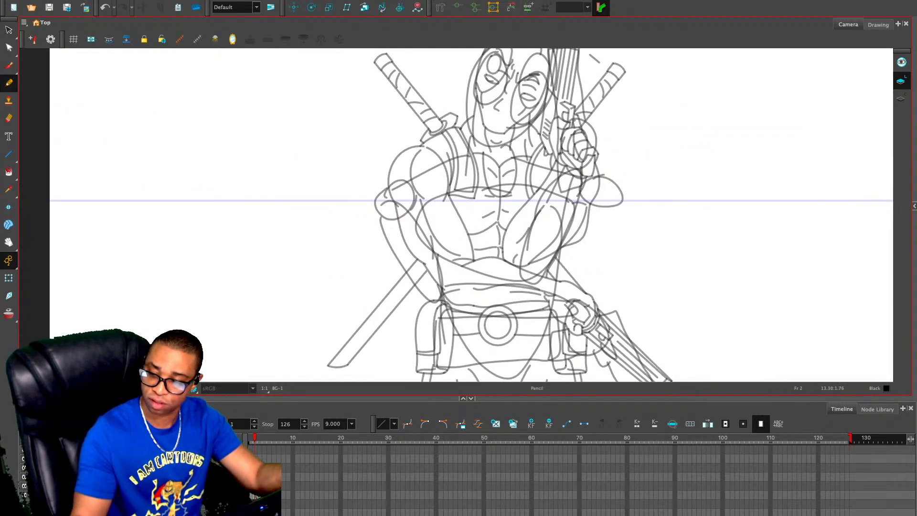
{"action": "left_click", "coordinate": [914, 205]}
{"action": "left_click", "coordinate": [860, 194]}
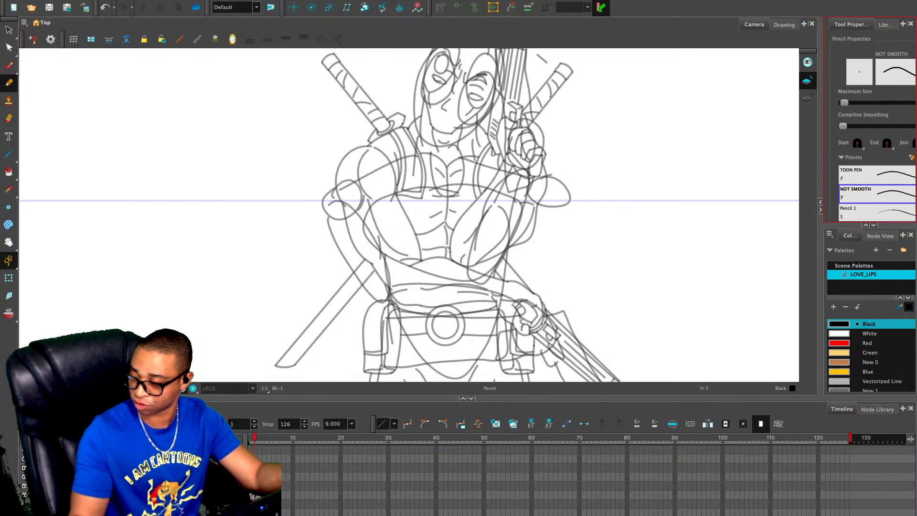
{"action": "left_click", "coordinate": [820, 210]}
{"action": "key", "text": "1"}
{"action": "key", "text": "1"}
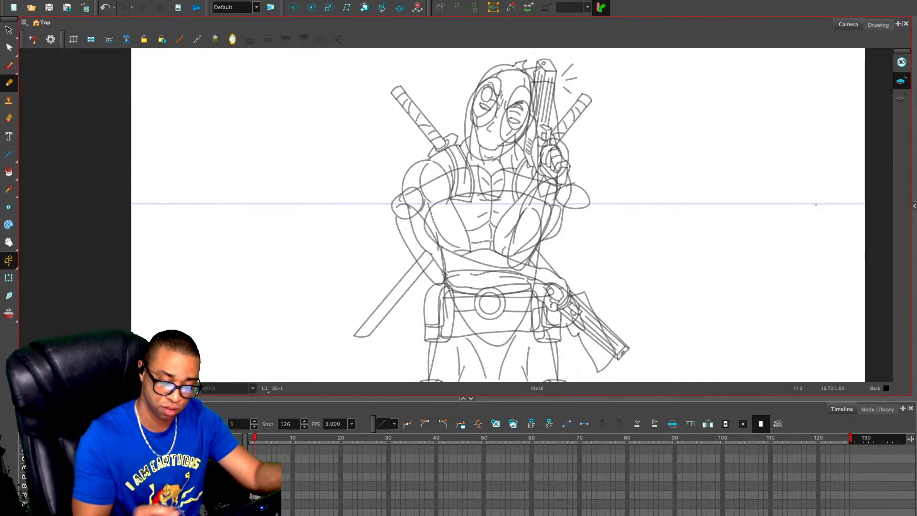
{"action": "mouse_move", "coordinate": [232, 202]}
{"action": "left_mouse_down"}
{"action": "mouse_move", "coordinate": [198, 197]}
{"action": "mouse_move", "coordinate": [791, 195]}
{"action": "left_mouse_up"}
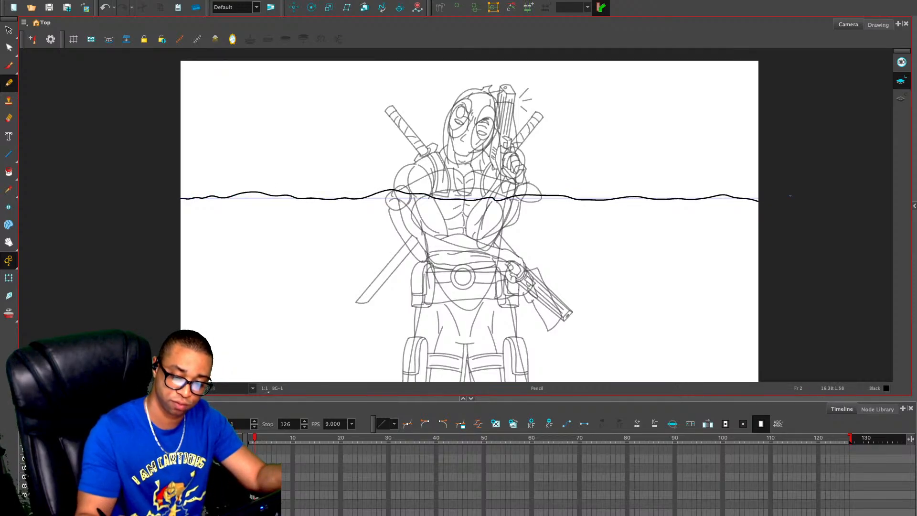
Hide the rough sketch and delete the wavy line drawing from the BG layer at frame 2
{"action": "key", "text": "alt+s"}
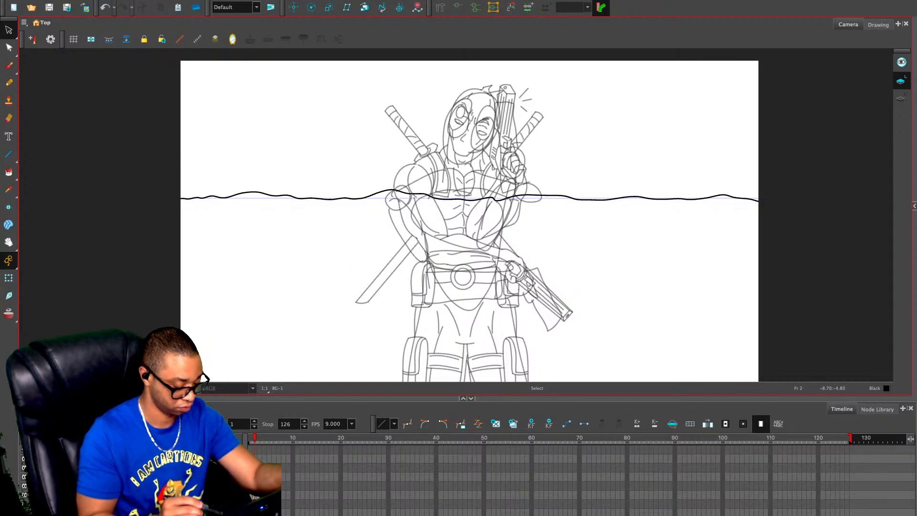
{"action": "key", "text": "Delete"}
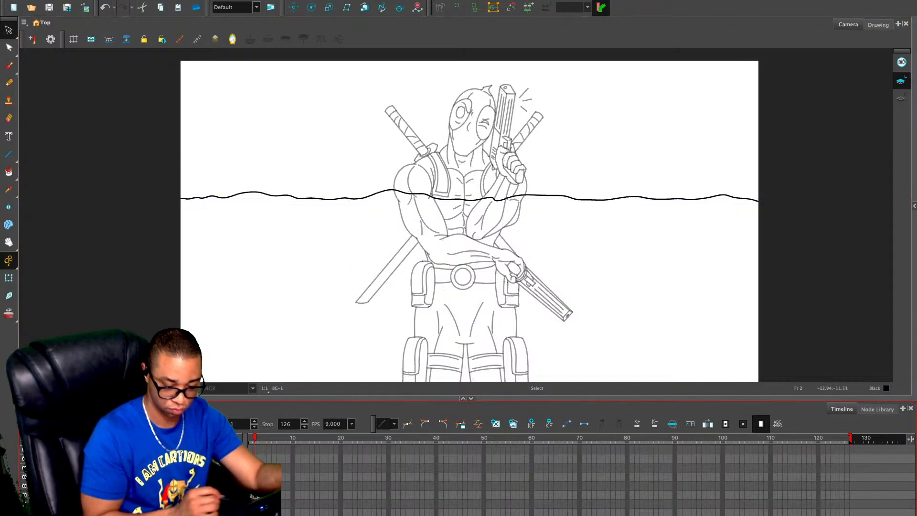
{"action": "key", "text": "shift+l"}
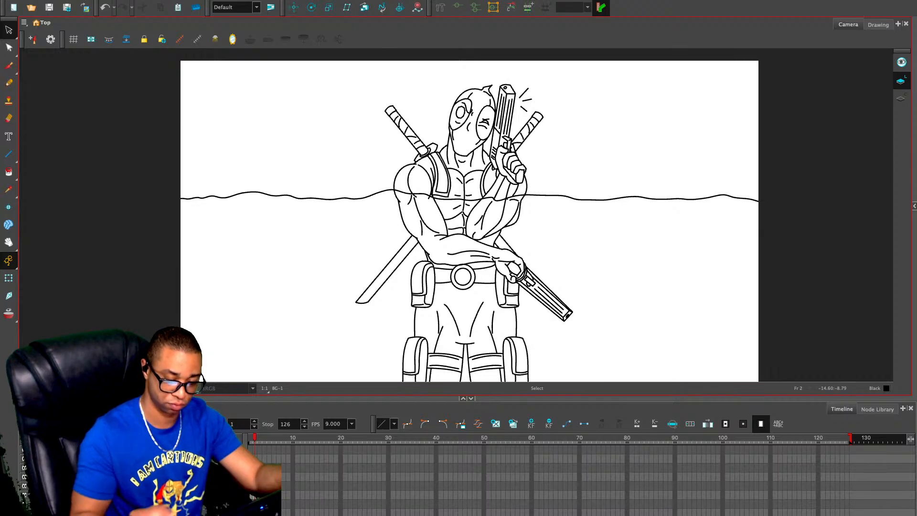
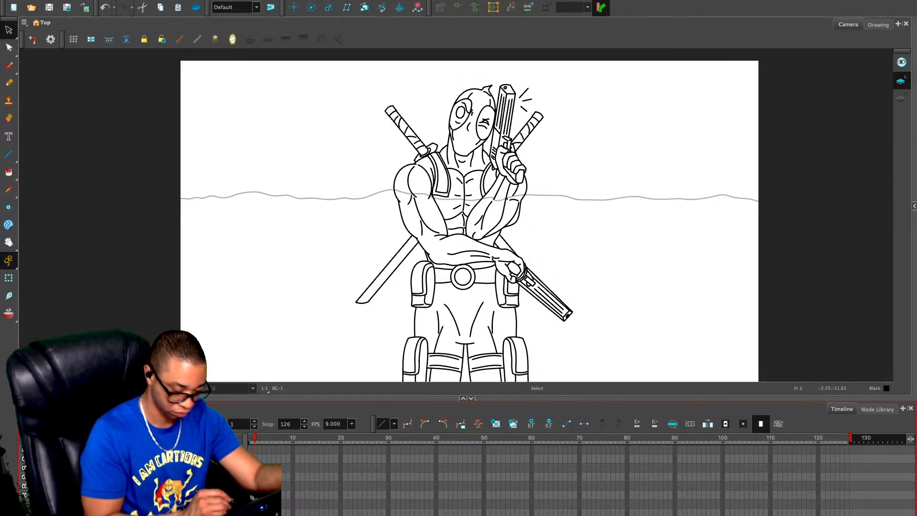
{"action": "key", "text": "Delete"}
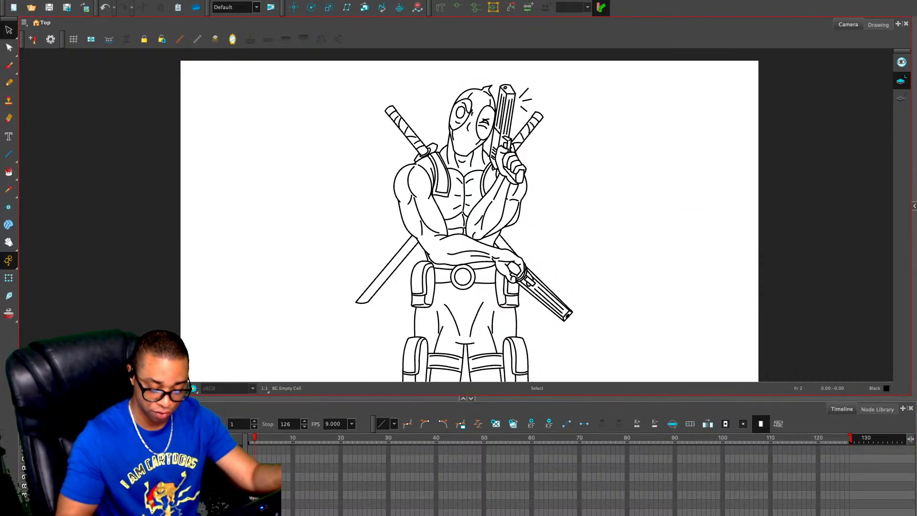
Move the frame 1 figure artwork from the DEADPOOL_OUTLINE layer to the Drawing_2 layer, leaving the outline cell empty
{"action": "key", "text": "comma"}
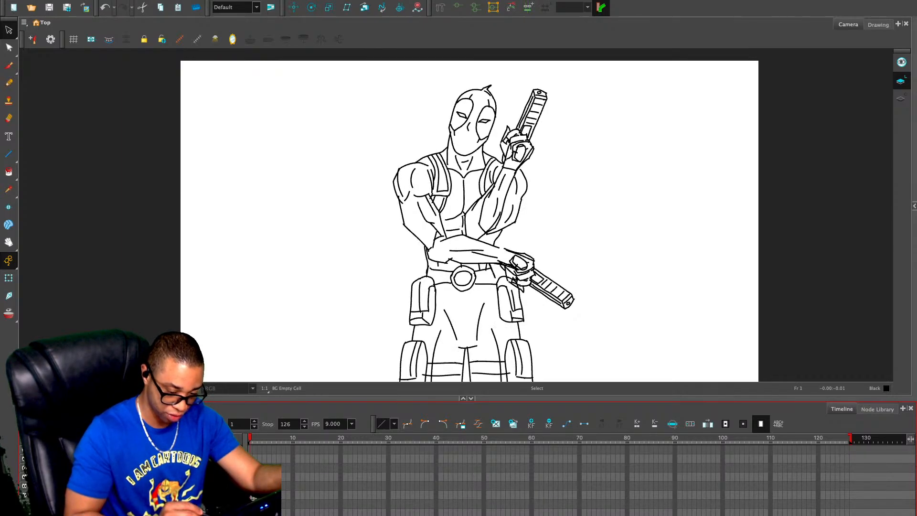
{"action": "key", "text": "1"}
{"action": "left_click_drag", "start_coordinate": [467, 221], "coordinate": [451, 229]}
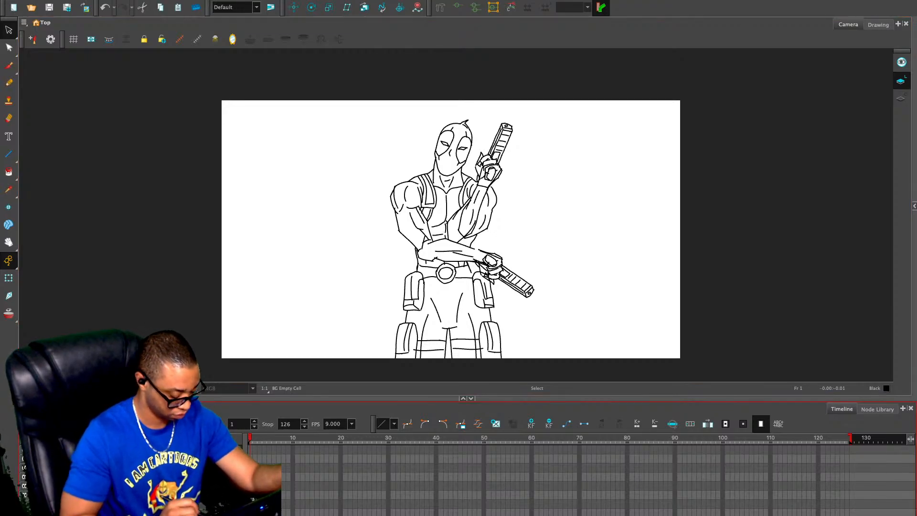
{"action": "key", "text": "ctrl+a"}
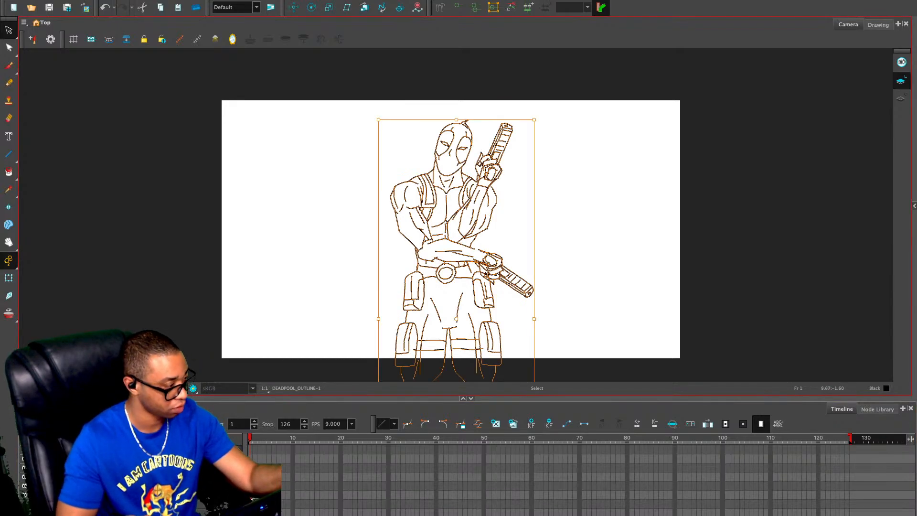
{"action": "left_click", "coordinate": [144, 489]}
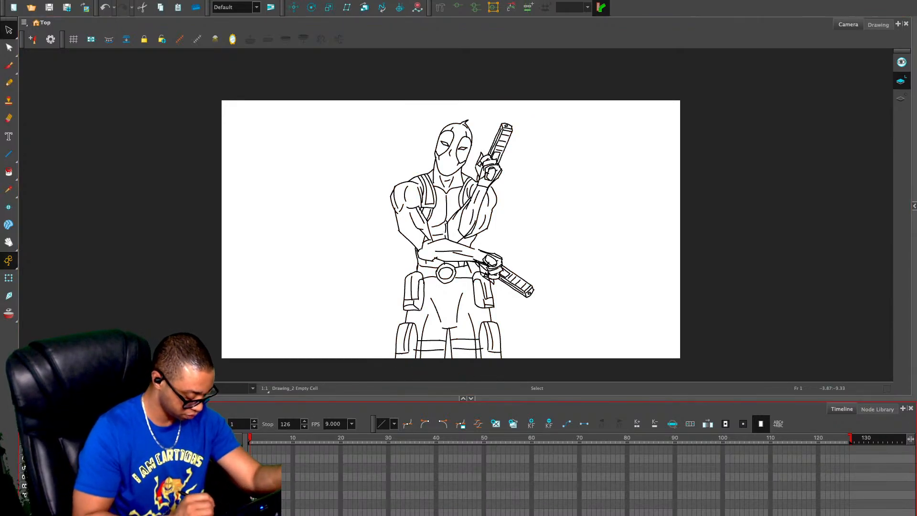
{"action": "left_click", "coordinate": [447, 239]}
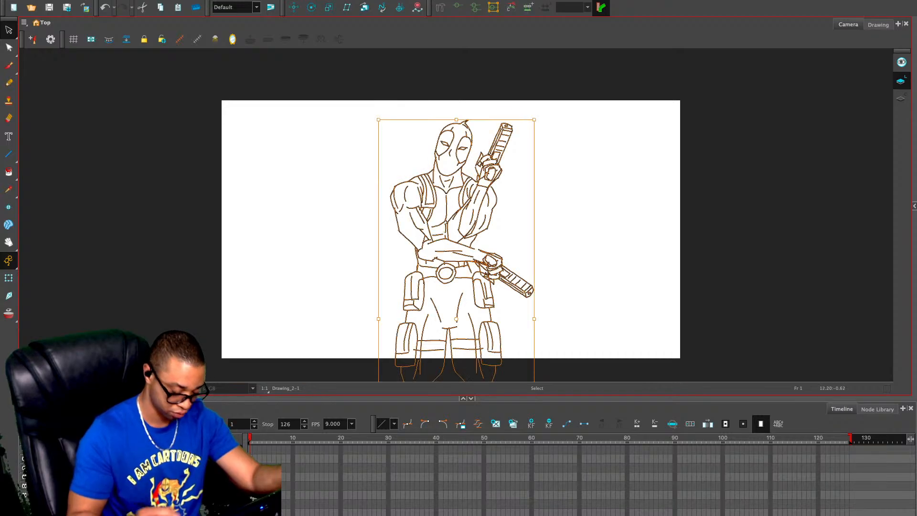
{"action": "left_click", "coordinate": [143, 495]}
{"action": "key", "text": "Delete"}
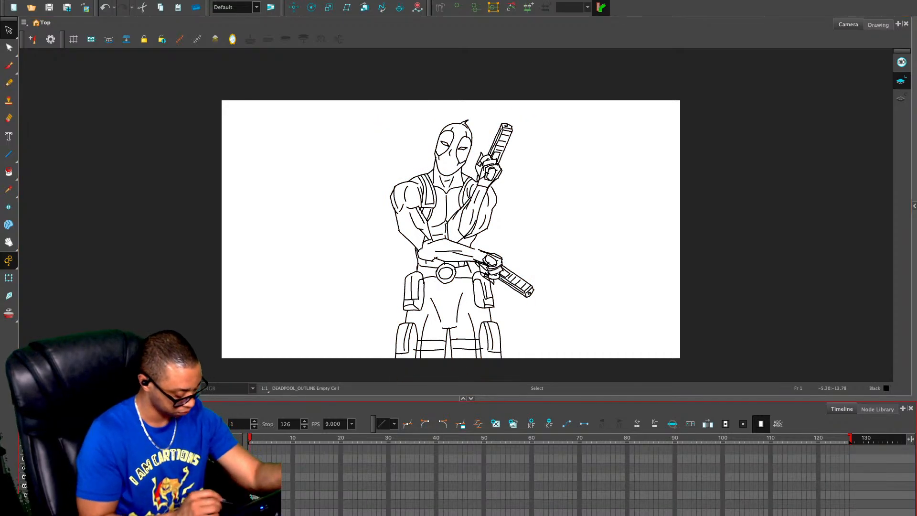
Show the rough sketch and shift the DEADPOOL_OUTLINE drawings one frame earlier to start at frame 1, with the other layers dimmed
{"action": "left_click", "coordinate": [25, 495]}
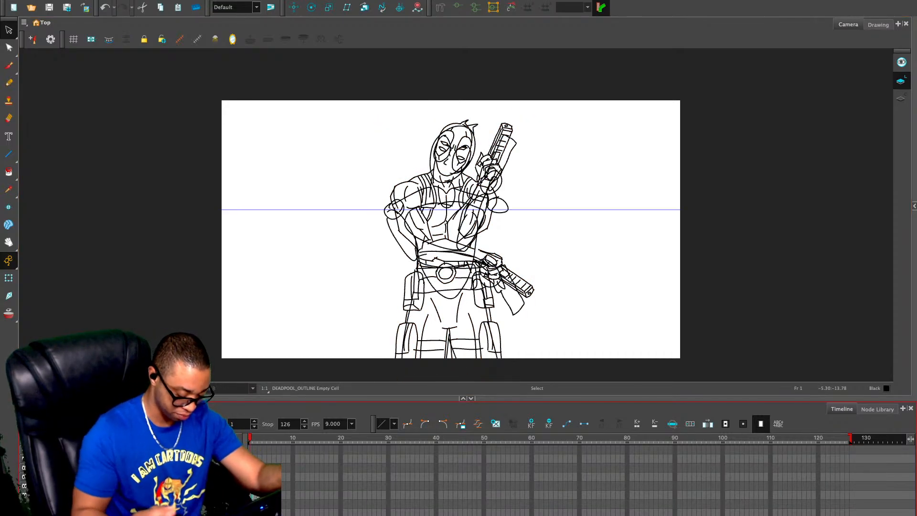
{"action": "left_click", "coordinate": [496, 358]}
{"action": "left_click_drag", "start_coordinate": [544, 398], "coordinate": [506, 354]}
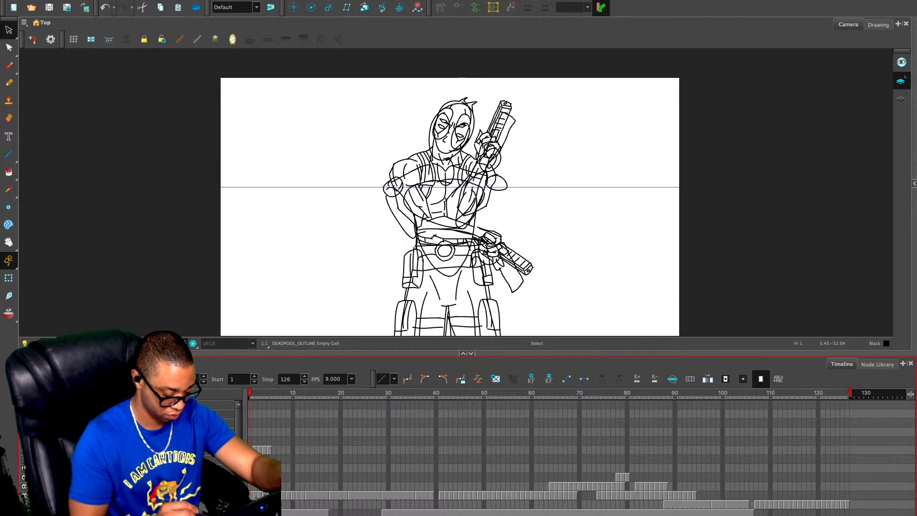
{"action": "key", "text": "minus"}
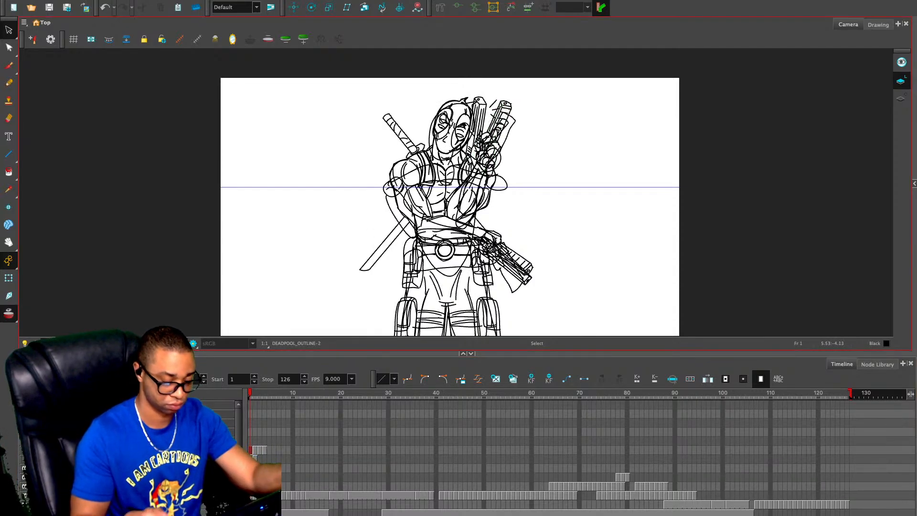
{"action": "left_click", "coordinate": [24, 343]}
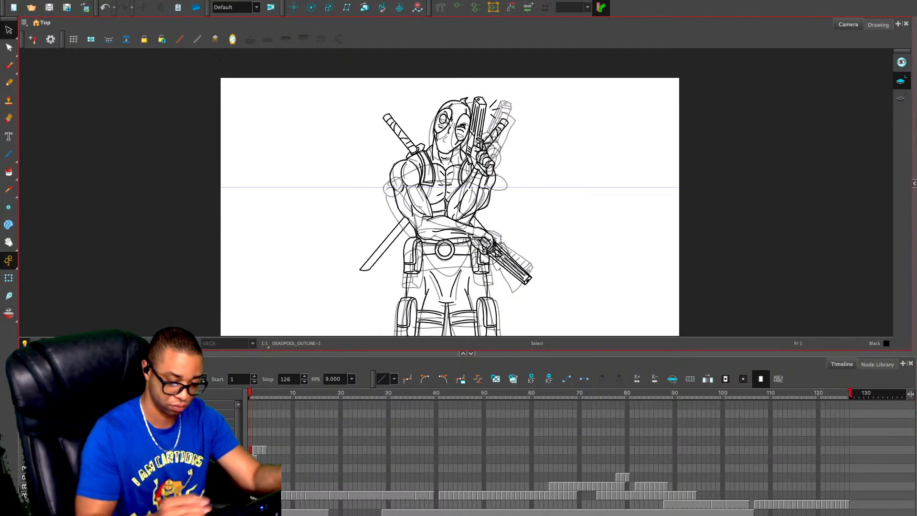
Flip forward to frame 11 and back to frame 2 to compare the outlined poses with the rough sketches
{"action": "key", "text": "period"}
{"action": "key", "text": "period"}
{"action": "key", "text": "period"}
{"action": "key", "text": "period"}
{"action": "key", "text": "period"}
{"action": "key", "text": "period"}
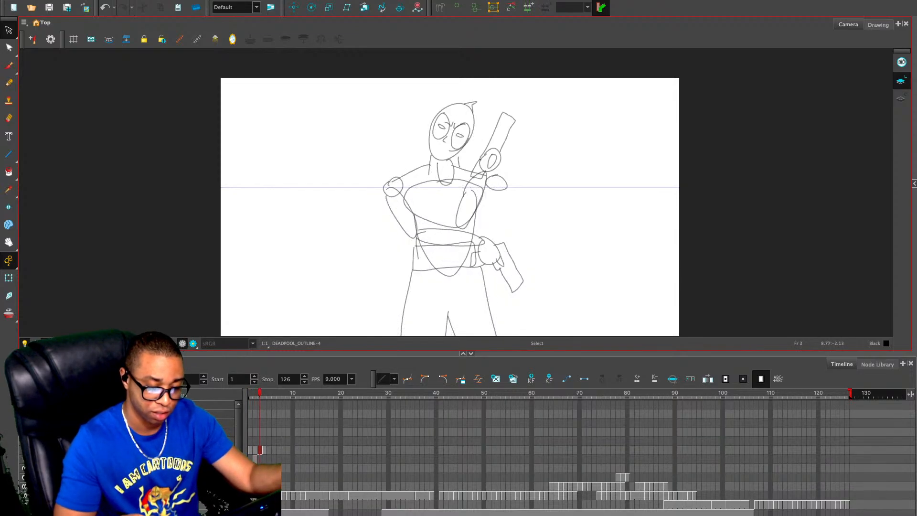
{"action": "key", "text": "period"}
{"action": "key", "text": "period"}
{"action": "key", "text": "period"}
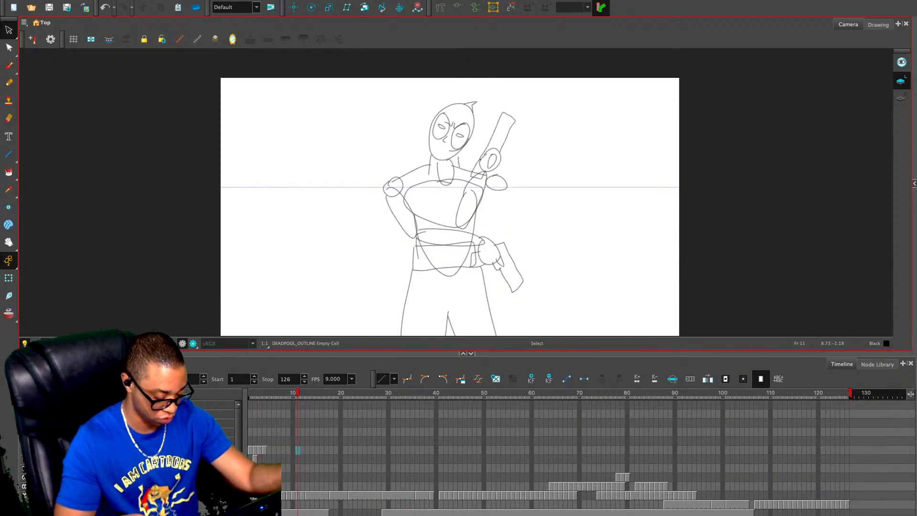
{"action": "key", "text": "comma"}
{"action": "key", "text": "comma"}
{"action": "key", "text": "comma"}
{"action": "key", "text": "comma"}
{"action": "key", "text": "comma"}
{"action": "key", "text": "comma"}
{"action": "key", "text": "comma"}
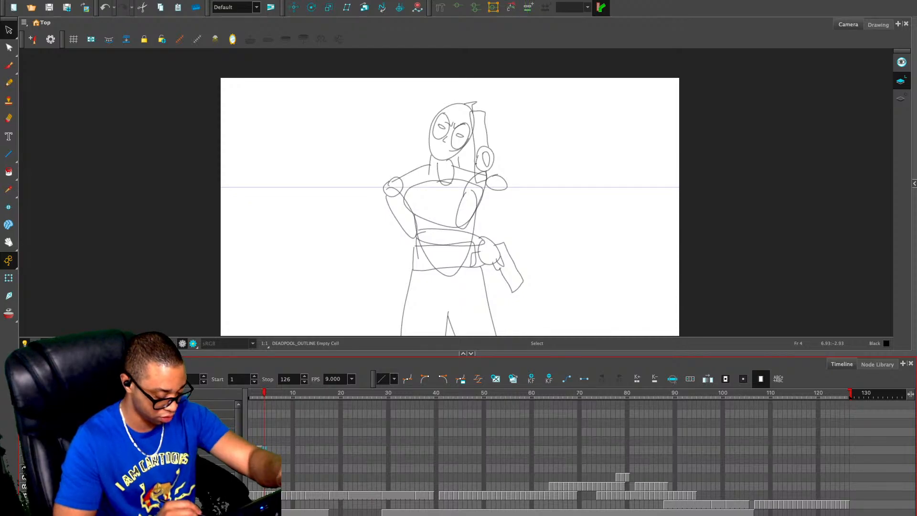
{"action": "key", "text": "comma"}
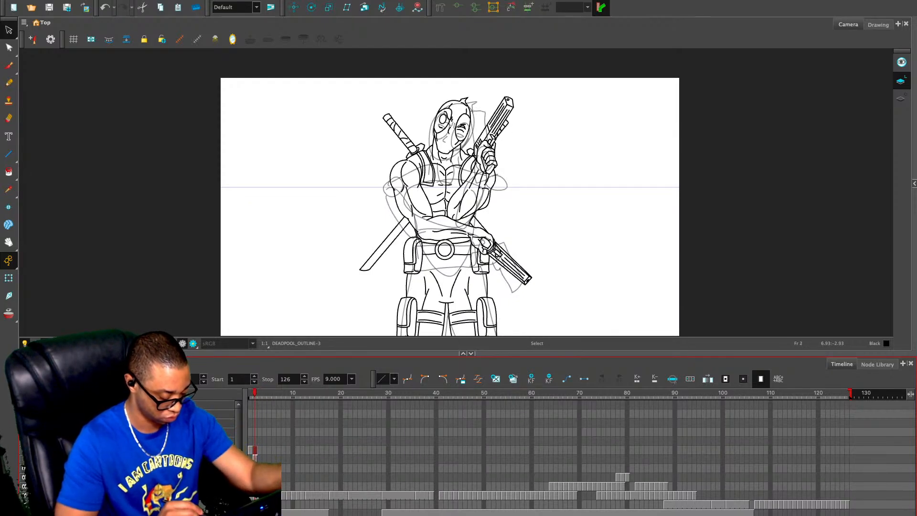
Step through the opening frames up to frame 13 to compare the inked outline with the rough sketch, returning to frame 1
{"action": "key", "text": "period"}
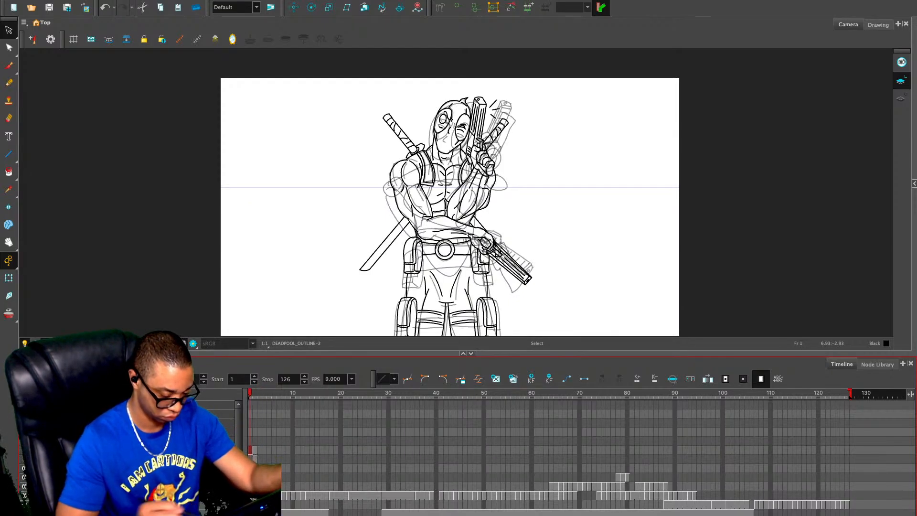
{"action": "key", "text": "period"}
{"action": "key", "text": "period"}
{"action": "key", "text": "period"}
{"action": "key", "text": "period"}
{"action": "key", "text": "period"}
{"action": "key", "text": "period"}
{"action": "key", "text": "period"}
{"action": "key", "text": "period"}
{"action": "key", "text": "period"}
{"action": "key", "text": "period"}
{"action": "key", "text": "period"}
{"action": "key", "text": "period"}
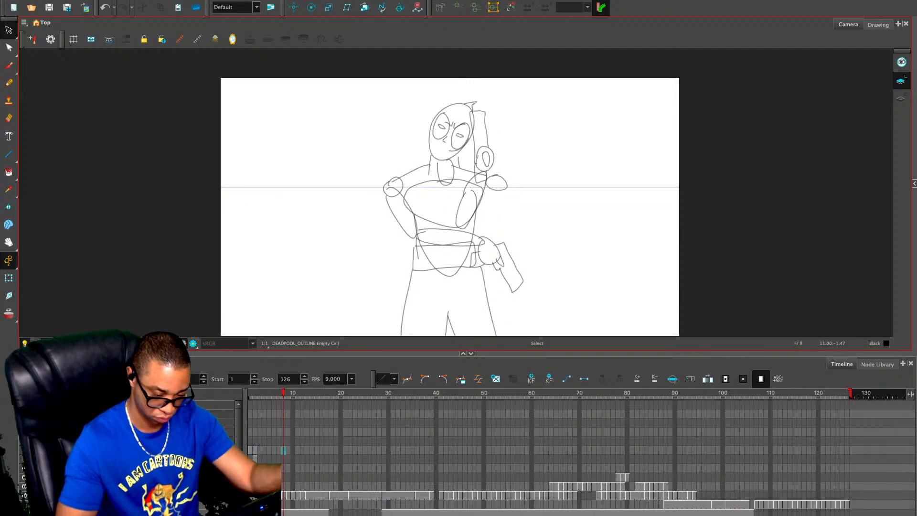
{"action": "key", "text": "comma"}
{"action": "key", "text": "comma"}
{"action": "key", "text": "comma"}
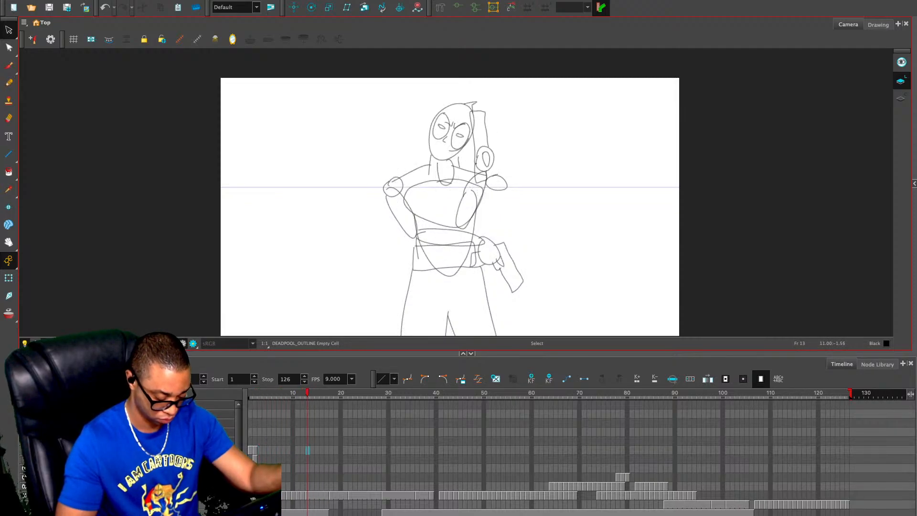
{"action": "key", "text": "shift+comma"}
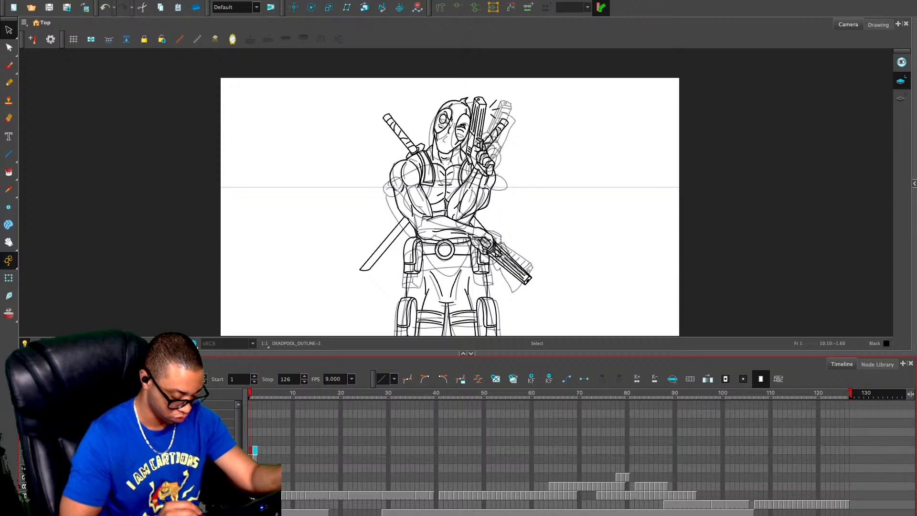
Repeat the first two DEADPOOL_OUTLINE drawings as an alternating cycle through frame 12
{"action": "key", "text": "period"}
{"action": "key", "text": "period"}
{"action": "key", "text": "period"}
{"action": "key", "text": "period"}
{"action": "key", "text": "period"}
{"action": "key", "text": "period"}
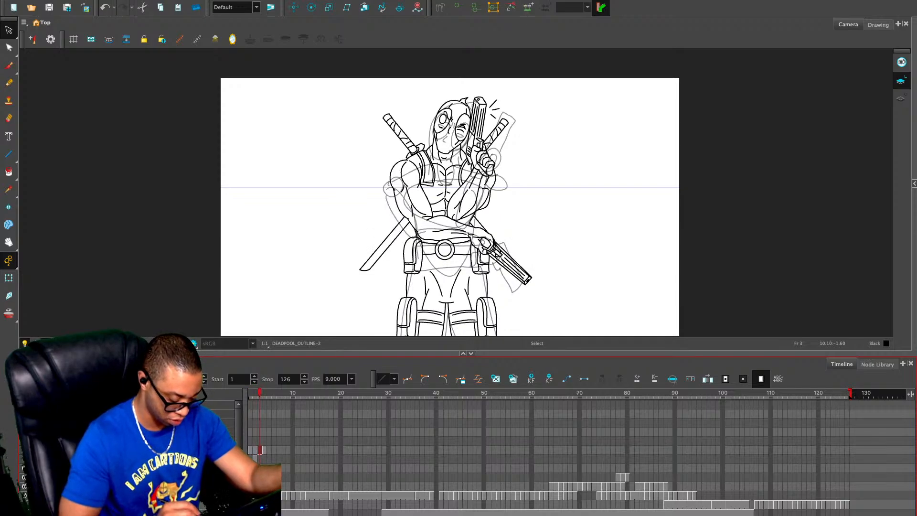
{"action": "key", "text": "period"}
{"action": "key", "text": "period"}
{"action": "key", "text": "period"}
{"action": "key", "text": "period"}
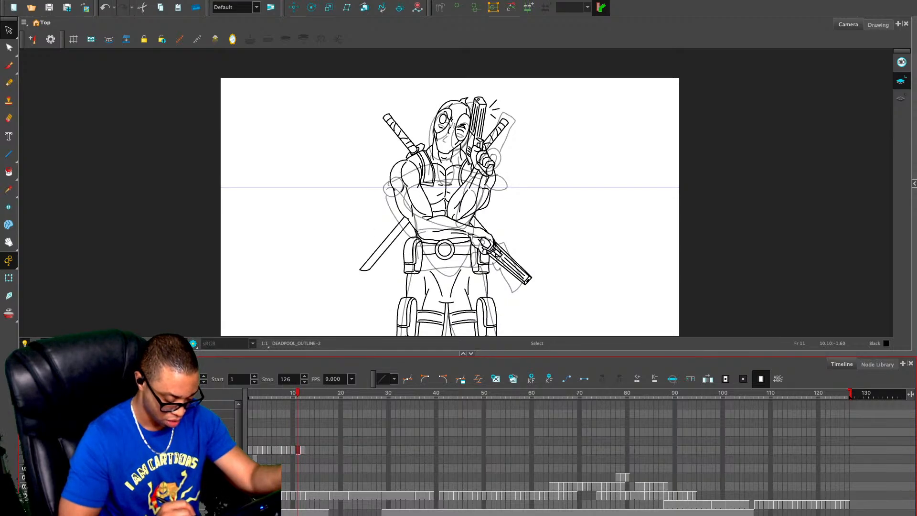
{"action": "key", "text": "period"}
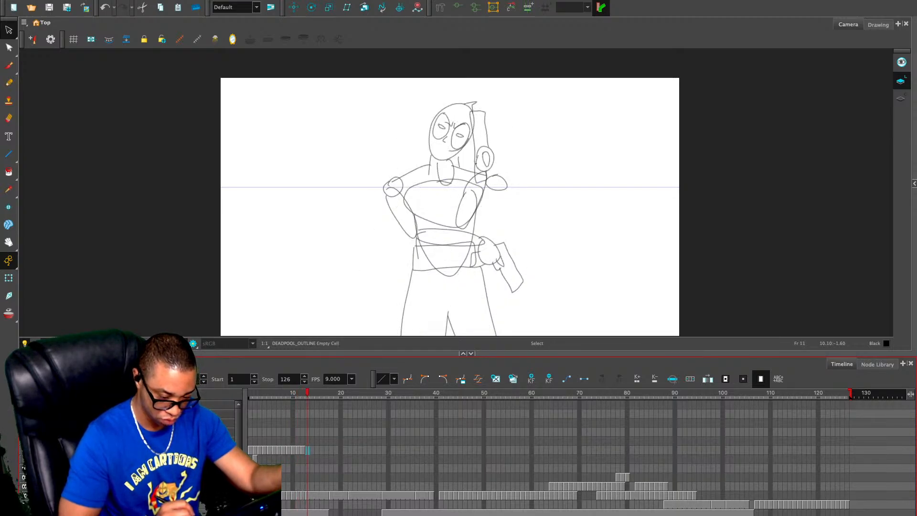
{"action": "key", "text": "comma"}
{"action": "key", "text": "Delete"}
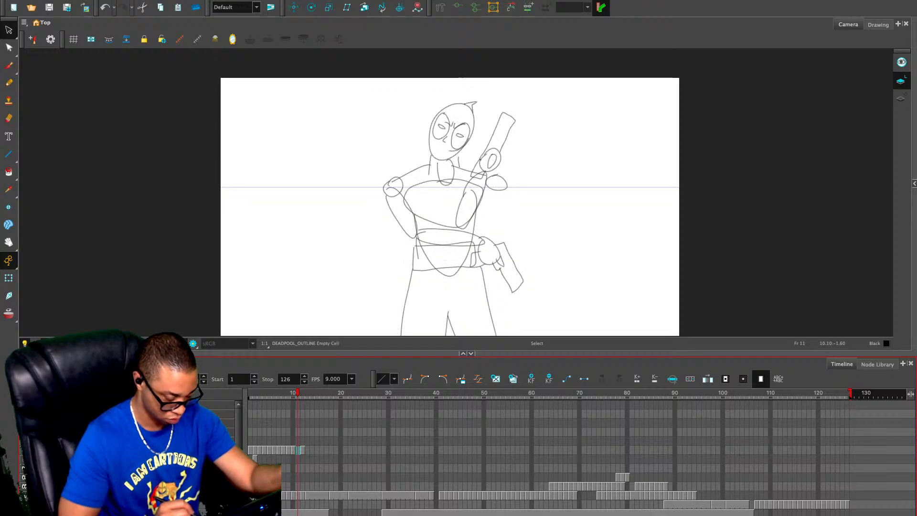
{"action": "key", "text": "super+z"}
Extend the alternating DEADPOOL_OUTLINE drawings from frame 13 through frame 17
{"action": "left_click", "coordinate": [326, 450]}
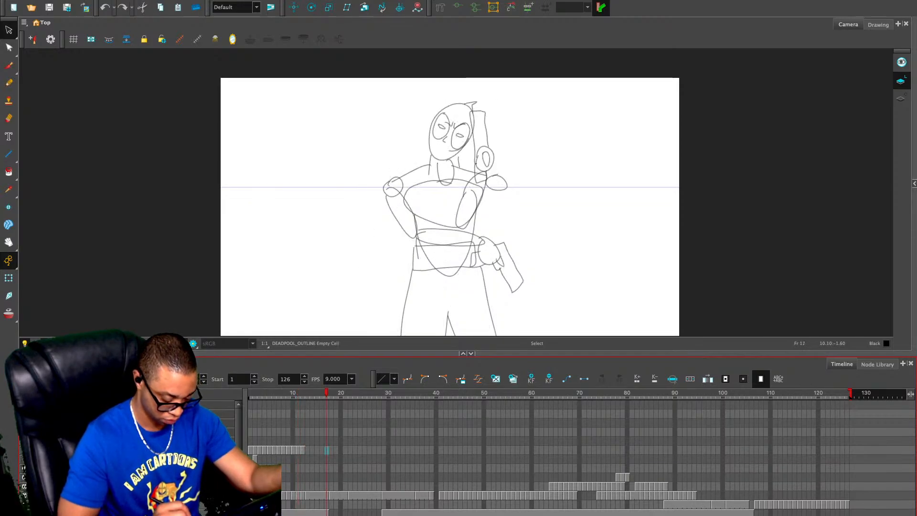
{"action": "key", "text": "super+v"}
{"action": "key", "text": "comma"}
{"action": "key", "text": "comma"}
{"action": "key", "text": "comma"}
{"action": "key", "text": "comma"}
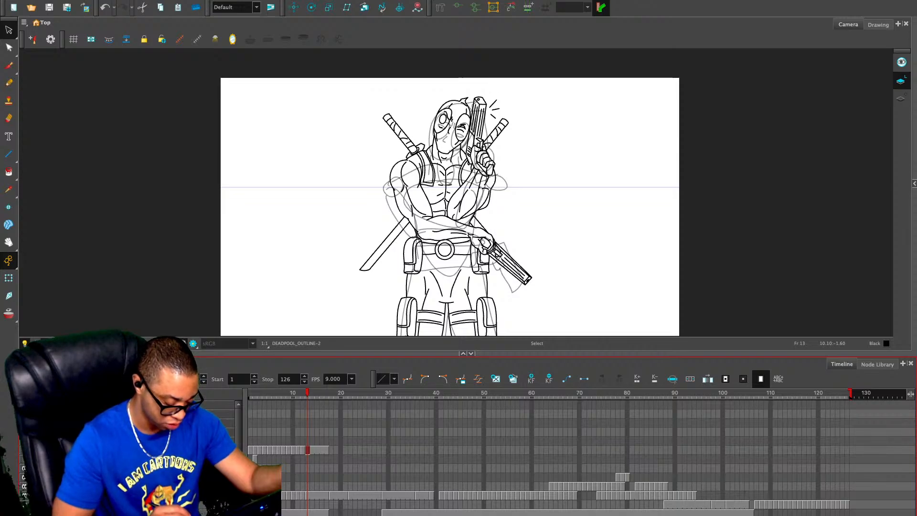
Copy all the outline artwork on frame 17 and paste it into the empty cell at frame 21
{"action": "left_click", "coordinate": [322, 450]}
{"action": "key", "text": "period"}
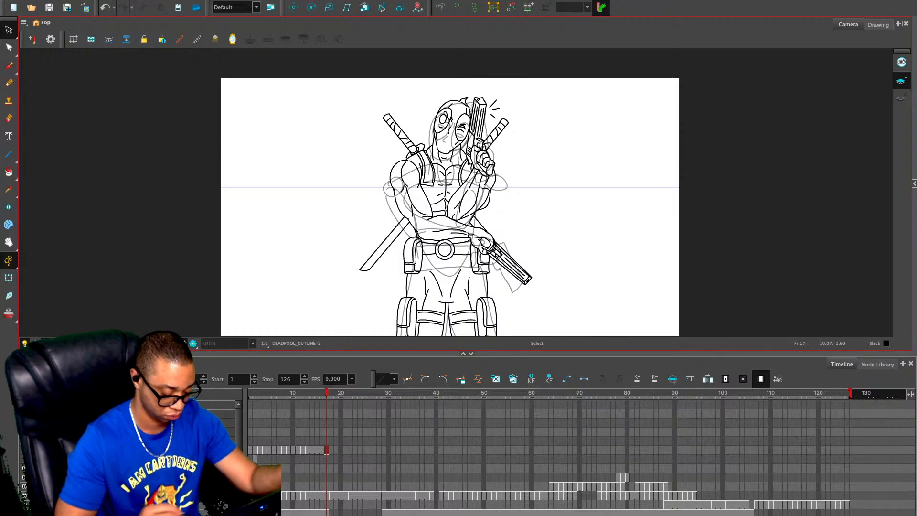
{"action": "key", "text": "ctrl+a"}
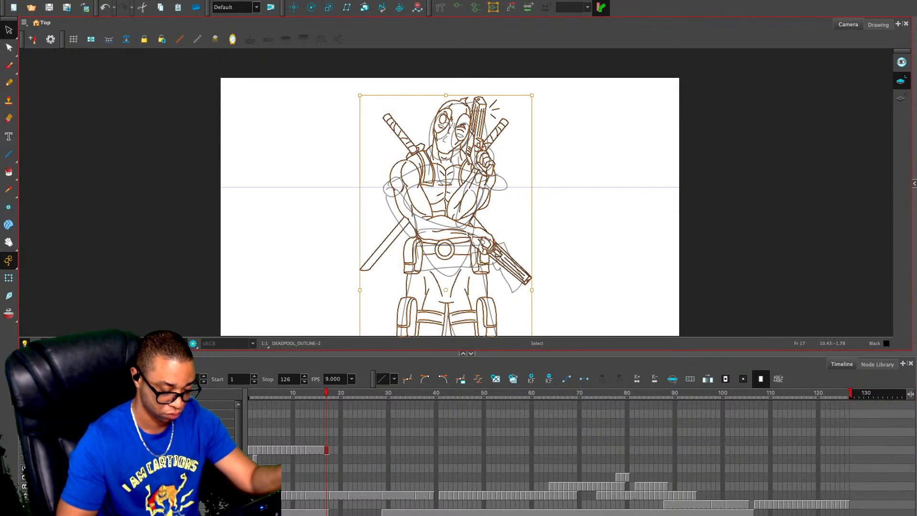
{"action": "key", "text": "period"}
{"action": "key", "text": "period"}
{"action": "key", "text": "period"}
{"action": "key", "text": "period"}
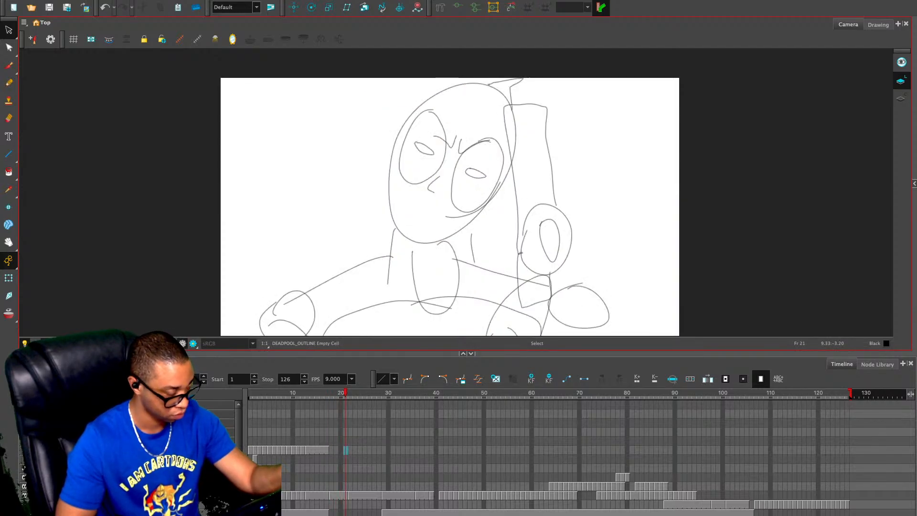
{"action": "key", "text": "ctrl+v"}
Try enlarging the pasted outline artwork on frame 21 and positioning it over the close-up sketch
{"action": "key", "text": "2"}
{"action": "key", "text": "2"}
{"action": "key", "text": "2"}
{"action": "key", "text": "2"}
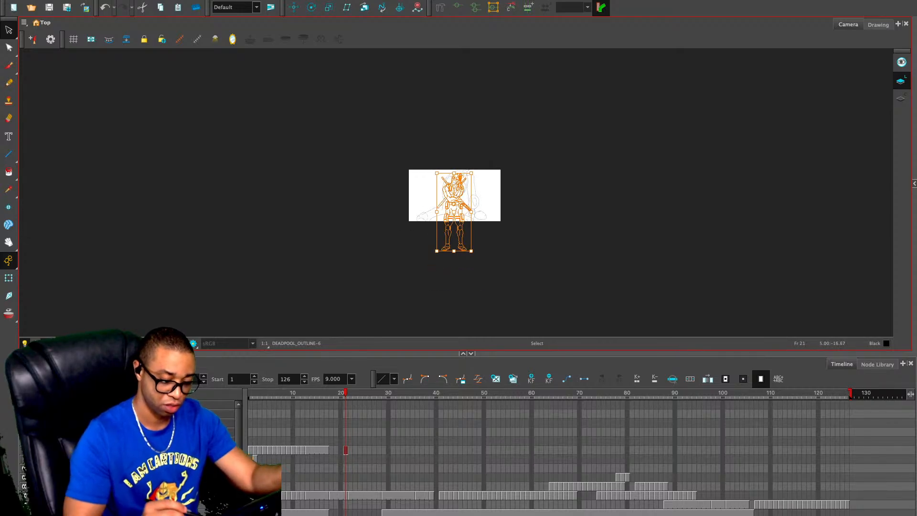
{"action": "left_click_drag", "start_coordinate": [437, 251], "coordinate": [353, 357]}
{"action": "left_click_drag", "start_coordinate": [428, 261], "coordinate": [465, 257]}
{"action": "key", "text": "Escape"}
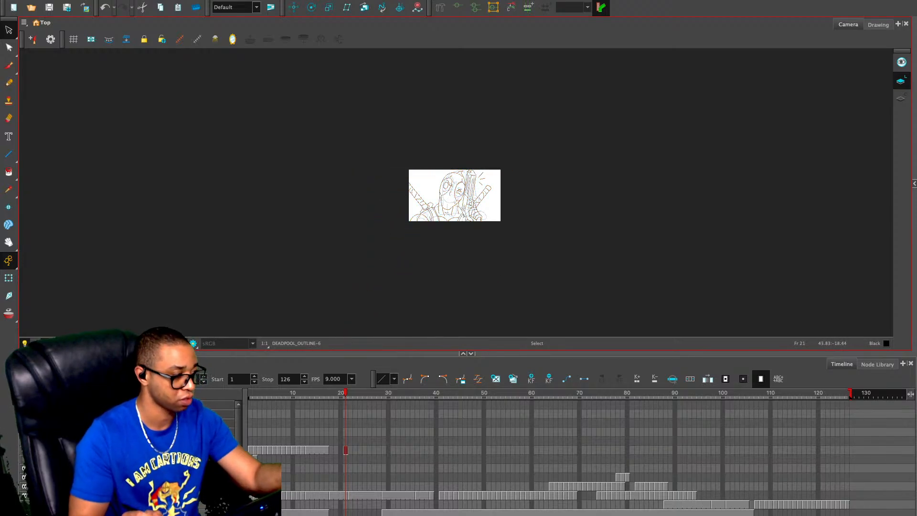
{"action": "key", "text": "2"}
{"action": "key", "text": "2"}
{"action": "key", "text": "2"}
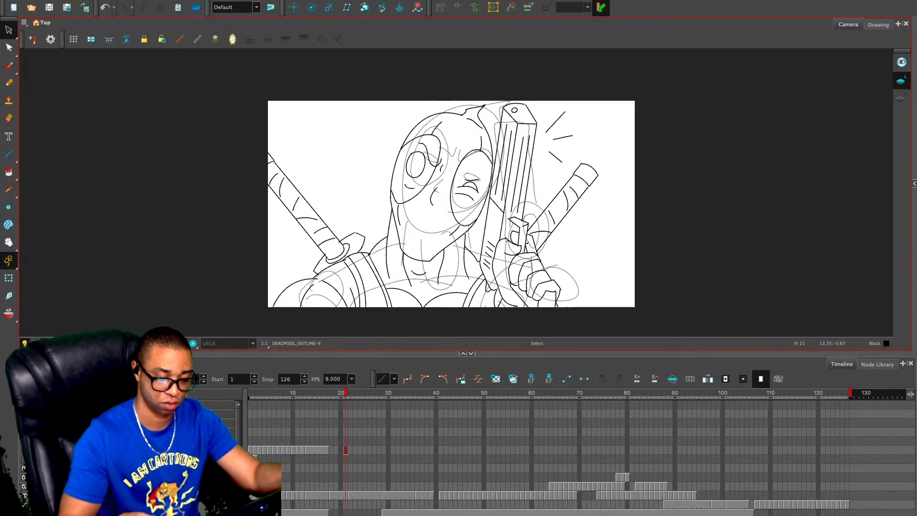
{"action": "key", "text": "2"}
{"action": "key", "text": "super+a"}
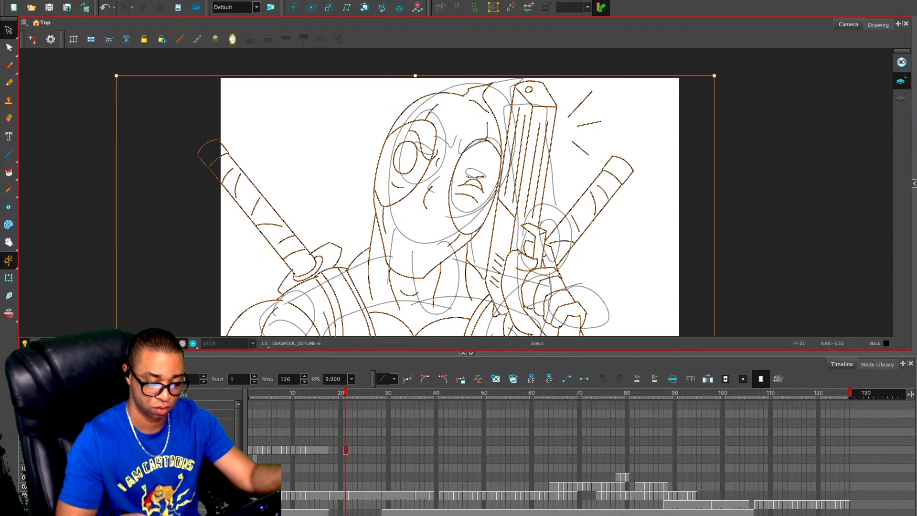
{"action": "left_click_drag", "start_coordinate": [565, 258], "coordinate": [577, 259]}
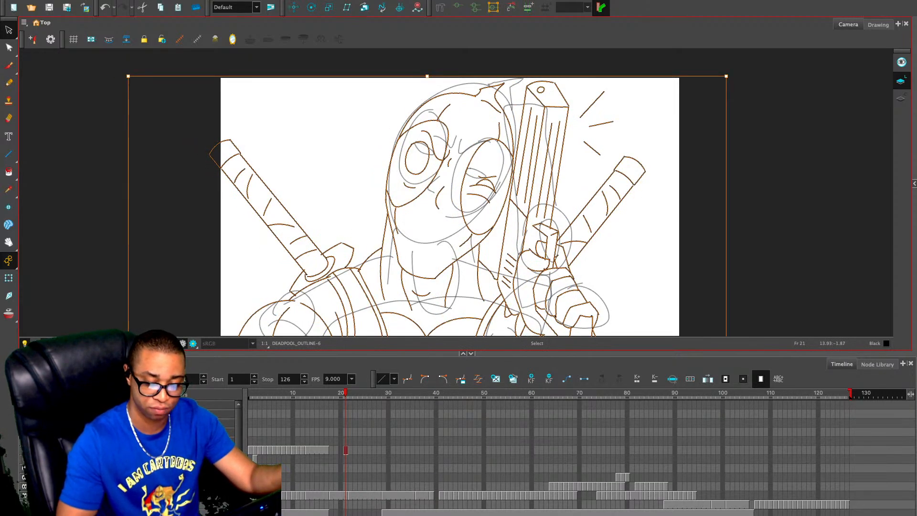
{"action": "key", "text": "Escape"}
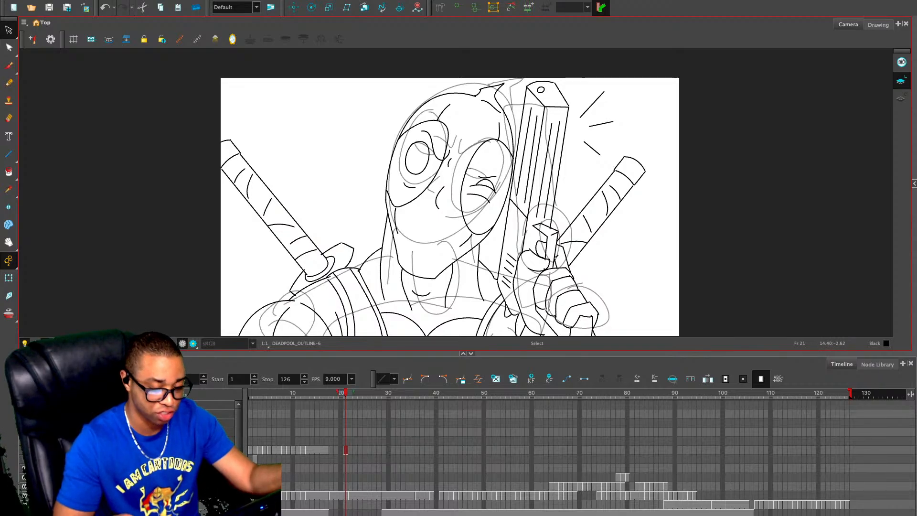
Undo the repositioning and enlargement of the outline artwork on frame 21
{"action": "key", "text": "super+z"}
{"action": "key", "text": "super+z"}
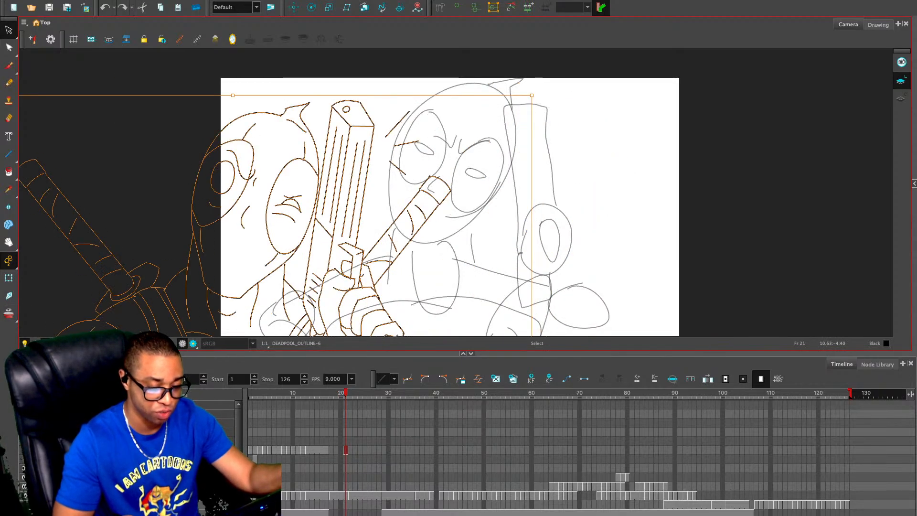
{"action": "key", "text": "super+z"}
Add transformation keyframes to the DEADPOOL_OUTLINE layer at frames 21 and 20 with the Scale tool active
{"action": "key", "text": "1"}
{"action": "key", "text": "1"}
{"action": "key", "text": "1"}
{"action": "key", "text": "1"}
{"action": "key", "text": "1"}
{"action": "key", "text": "1"}
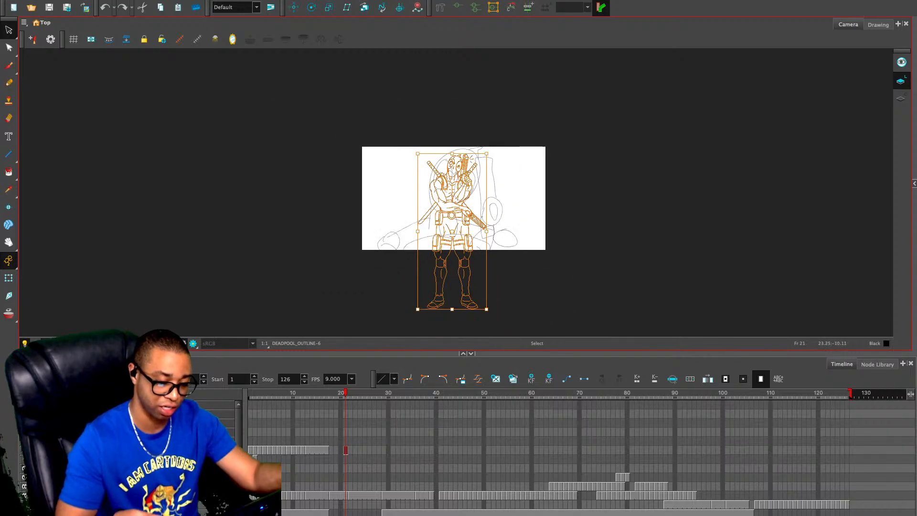
{"action": "left_click", "coordinate": [329, 7]}
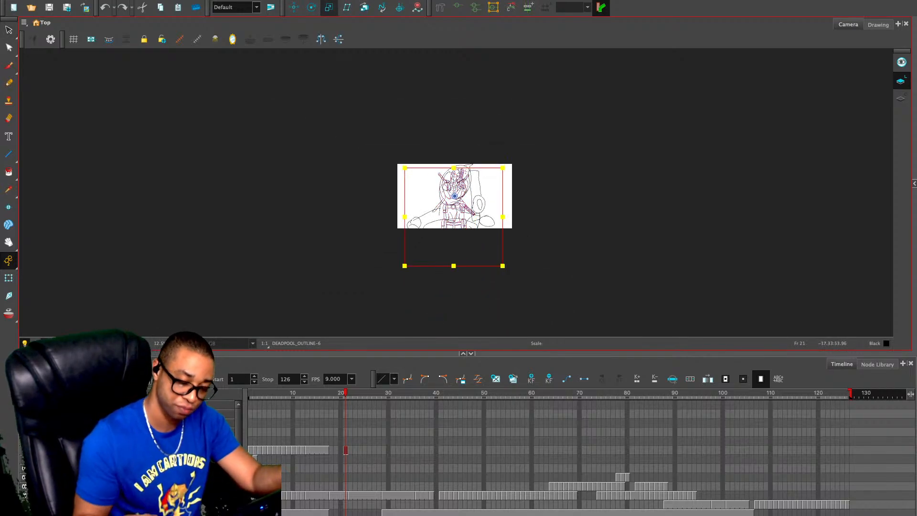
{"action": "left_click", "coordinate": [532, 378]}
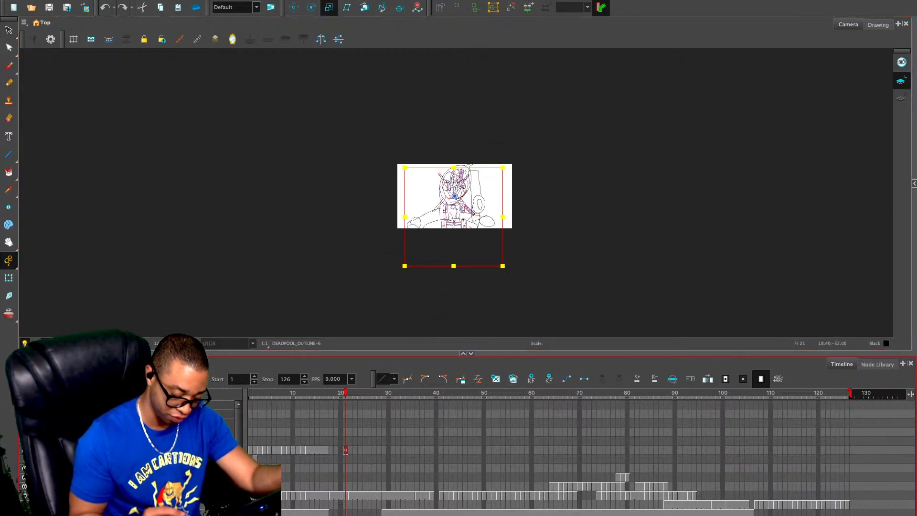
{"action": "key", "text": "comma"}
{"action": "left_click", "coordinate": [531, 378]}
{"action": "key", "text": "period"}
{"action": "key", "text": "period"}
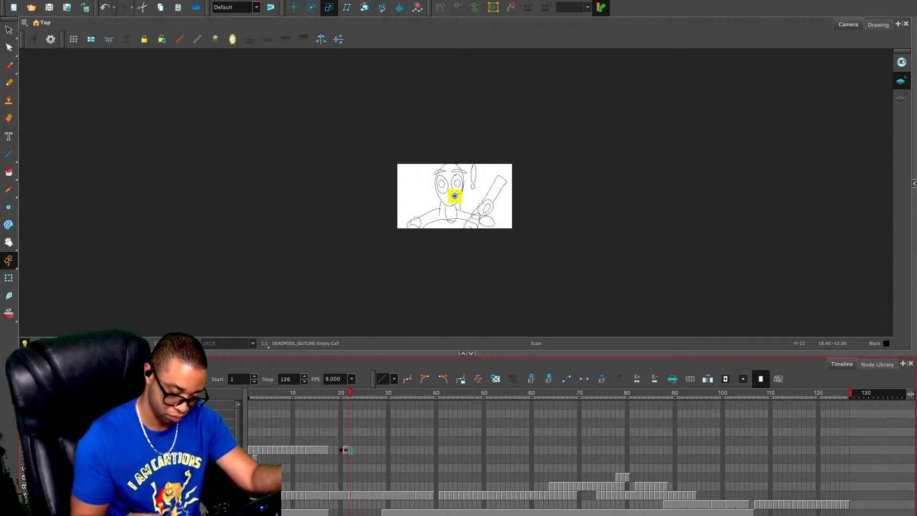
{"action": "key", "text": "comma"}
Scale the outline layer up proportionally on frame 21 to suit the close-up sketch, undoing any extra enlargement
{"action": "key", "text": "2"}
{"action": "key", "text": "1"}
{"action": "key", "text": "1"}
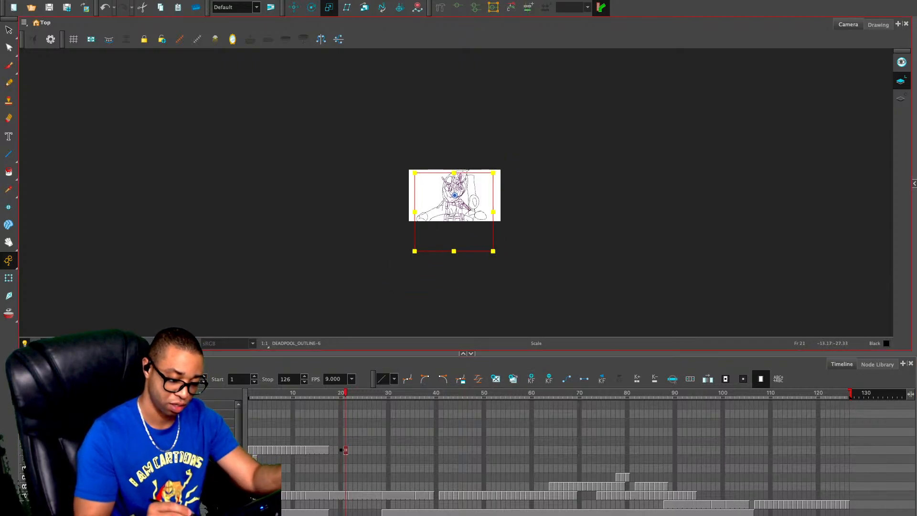
{"action": "left_click_drag", "start_coordinate": [414, 251], "coordinate": [338, 357]}
{"action": "left_click_drag", "start_coordinate": [338, 130], "coordinate": [308, 112]}
{"action": "key", "text": "ctrl+z"}
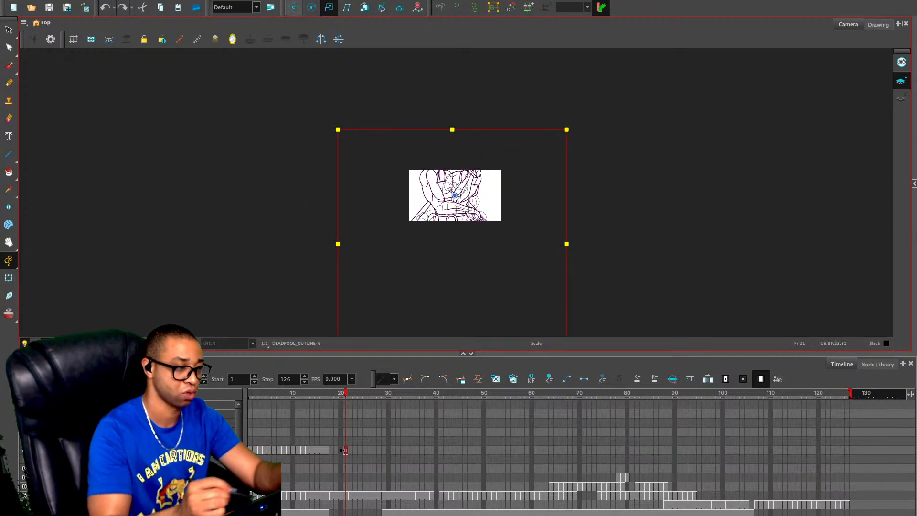
Translate the enlarged outline layer down on frame 21 so the head and raised gun line up with the close-up sketch
{"action": "left_click", "coordinate": [294, 7]}
{"action": "left_click_drag", "start_coordinate": [460, 197], "coordinate": [459, 238]}
{"action": "key", "text": "2"}
{"action": "key", "text": "2"}
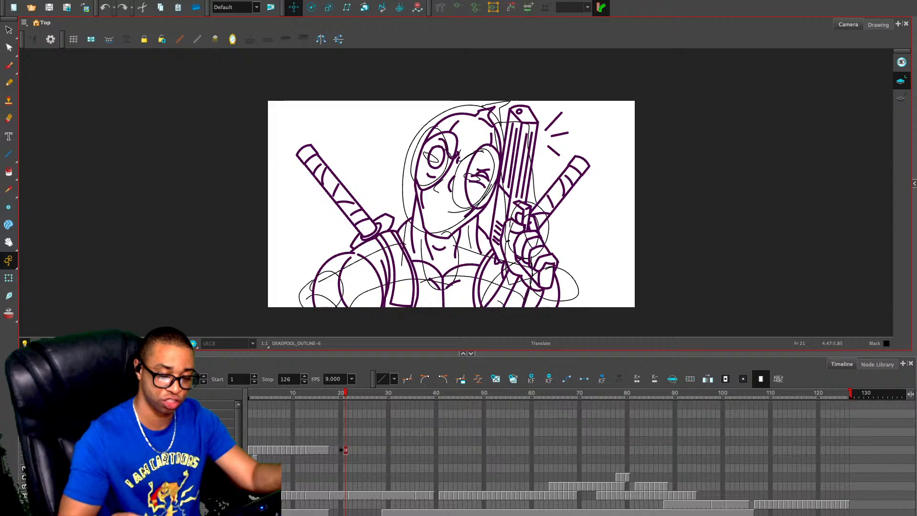
{"action": "key", "text": "2"}
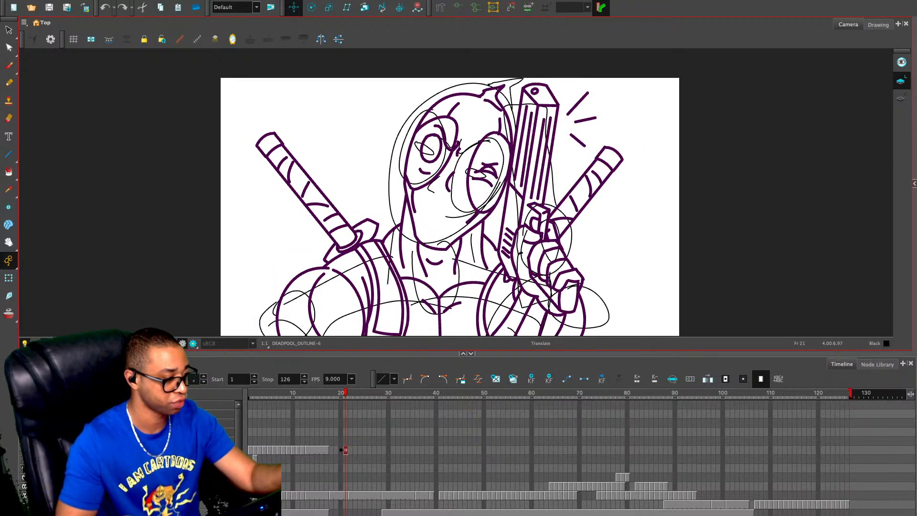
{"action": "key", "text": "alt+s"}
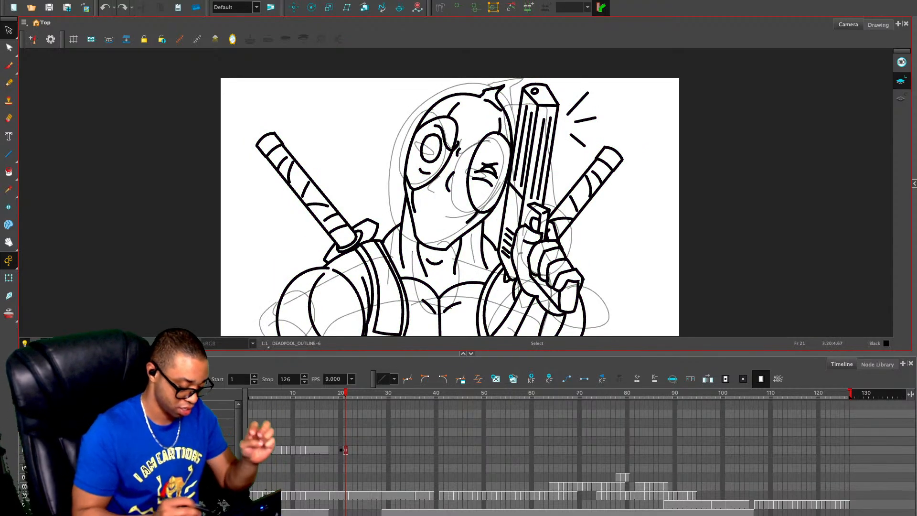
Hide the rough sketch layer so frame 21 displays only the inked outline
{"action": "left_click", "coordinate": [346, 450]}
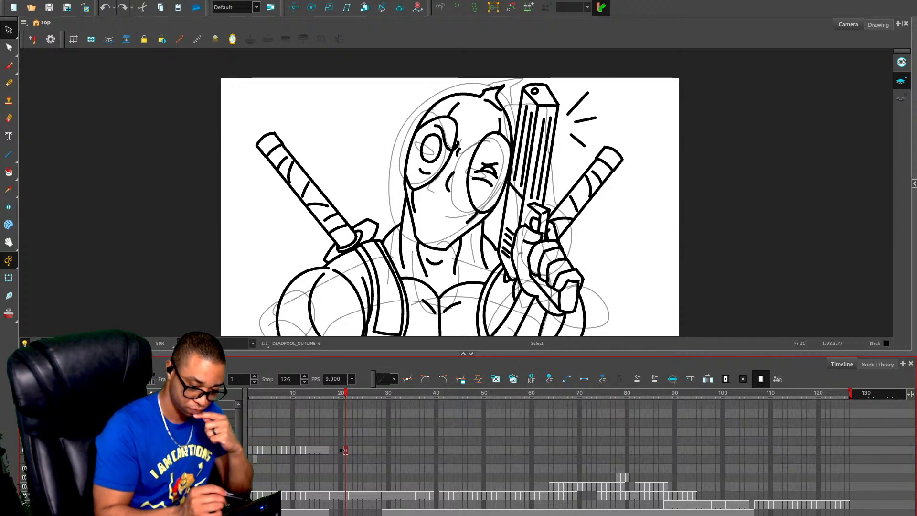
{"action": "left_click", "coordinate": [24, 495]}
{"action": "left_click", "coordinate": [533, 149]}
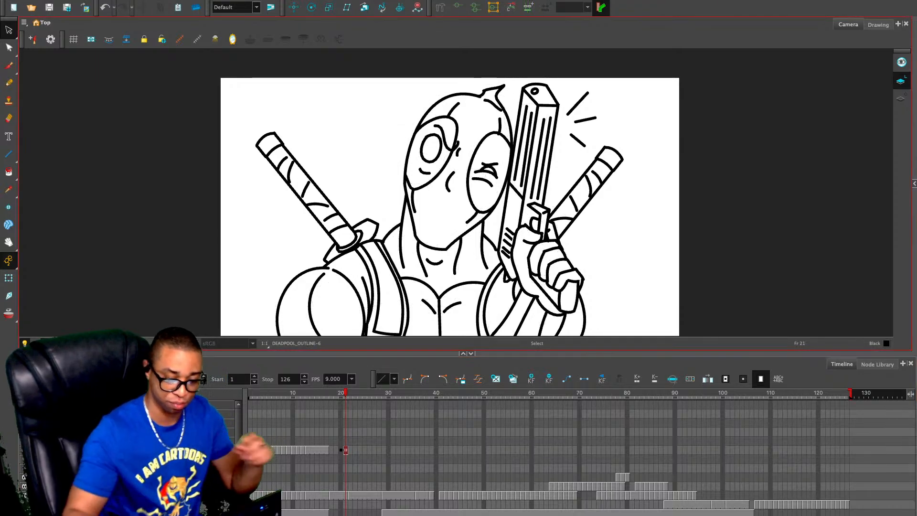
{"action": "key", "text": "2"}
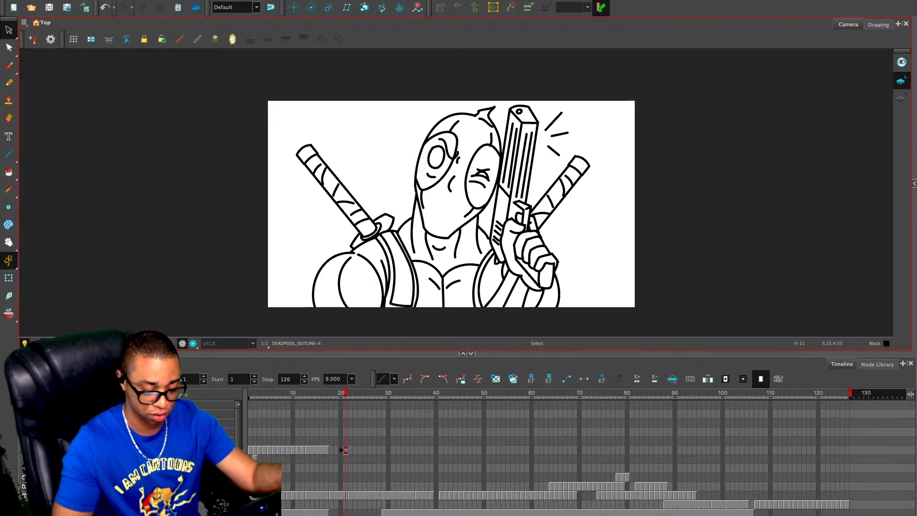
Step back from frame 21 to frame 17 and check the outline drawings and the gap before the close-up
{"action": "key", "text": "comma"}
{"action": "key", "text": "comma"}
{"action": "key", "text": "comma"}
{"action": "key", "text": "comma"}
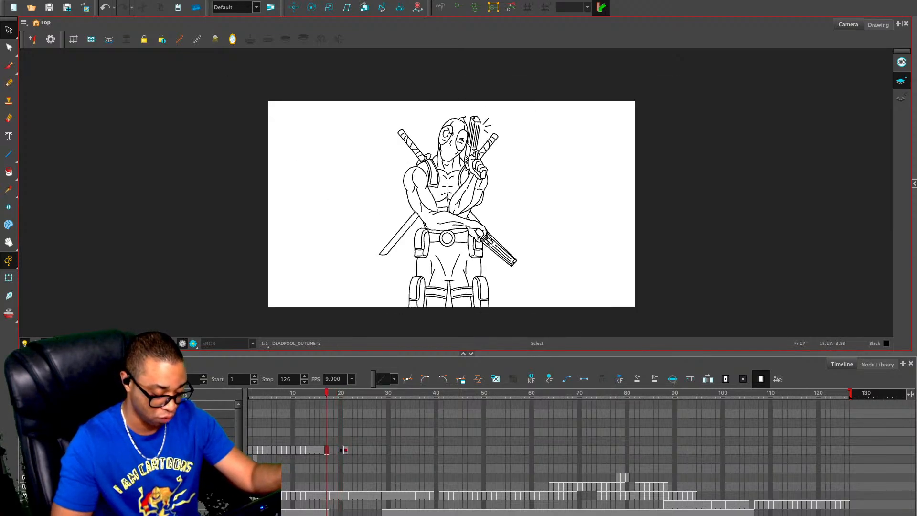
{"action": "key", "text": "period"}
{"action": "key", "text": "period"}
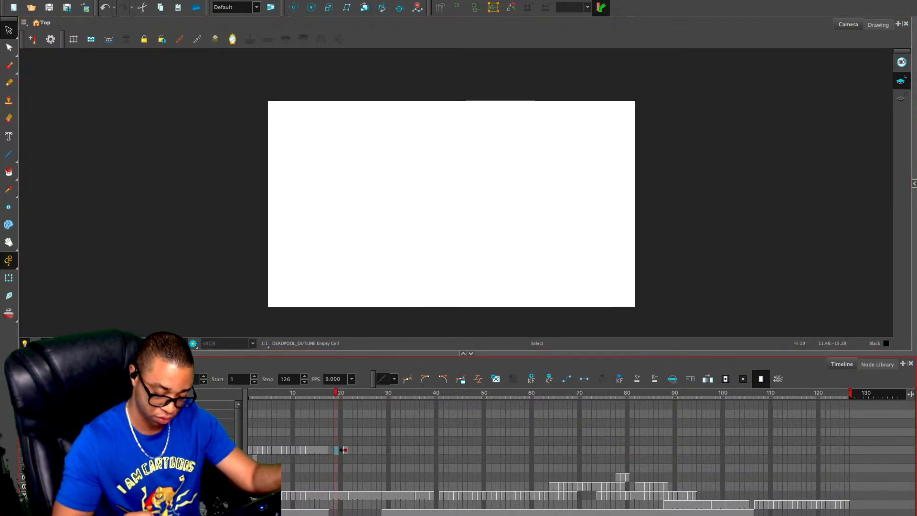
{"action": "key", "text": "comma"}
{"action": "key", "text": "comma"}
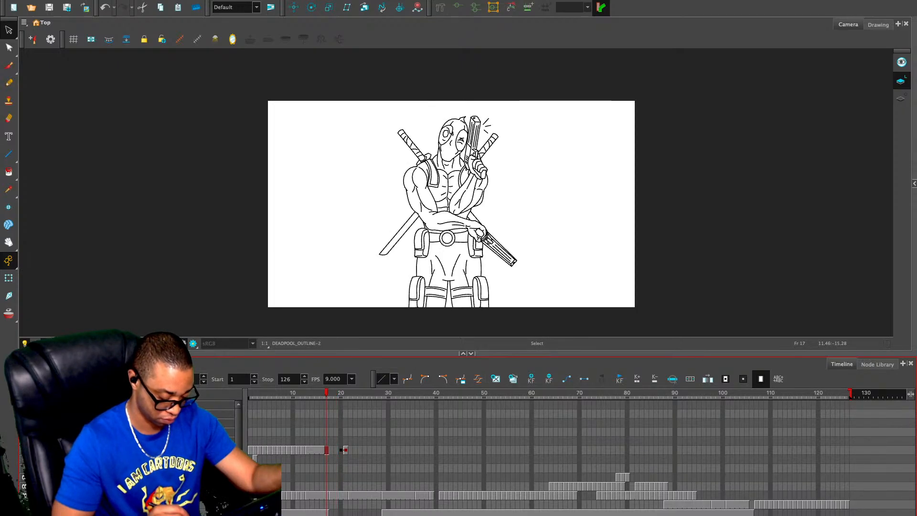
Step back and forth between frames 14 and 21 to compare the full-body outline with the close-up outline
{"action": "key", "text": "period"}
{"action": "key", "text": "period"}
{"action": "key", "text": "period"}
{"action": "key", "text": "period"}
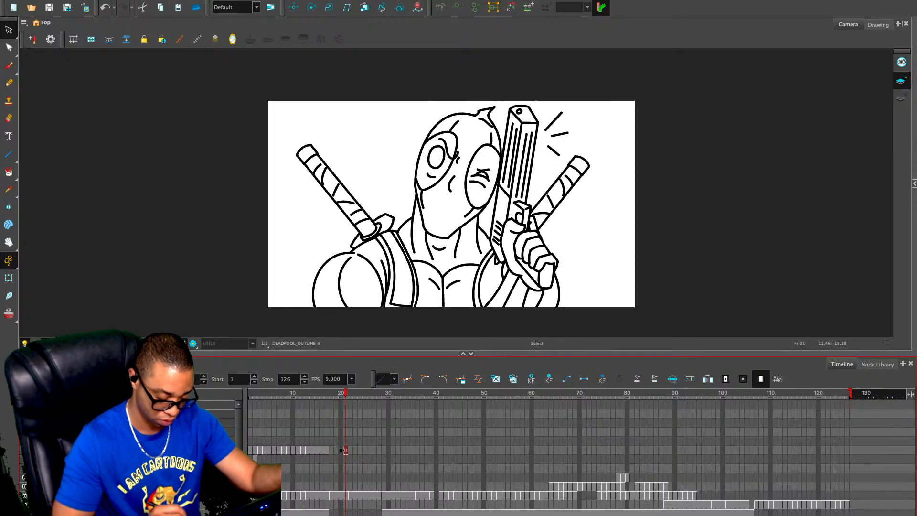
{"action": "key", "text": "comma"}
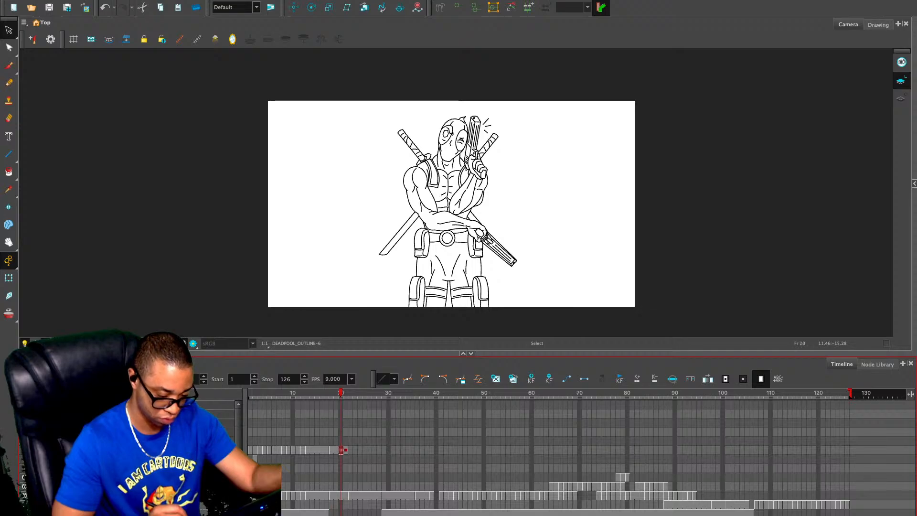
{"action": "key", "text": "comma"}
{"action": "key", "text": "comma"}
{"action": "key", "text": "comma"}
{"action": "key", "text": "comma"}
{"action": "key", "text": "period"}
{"action": "key", "text": "period"}
{"action": "key", "text": "period"}
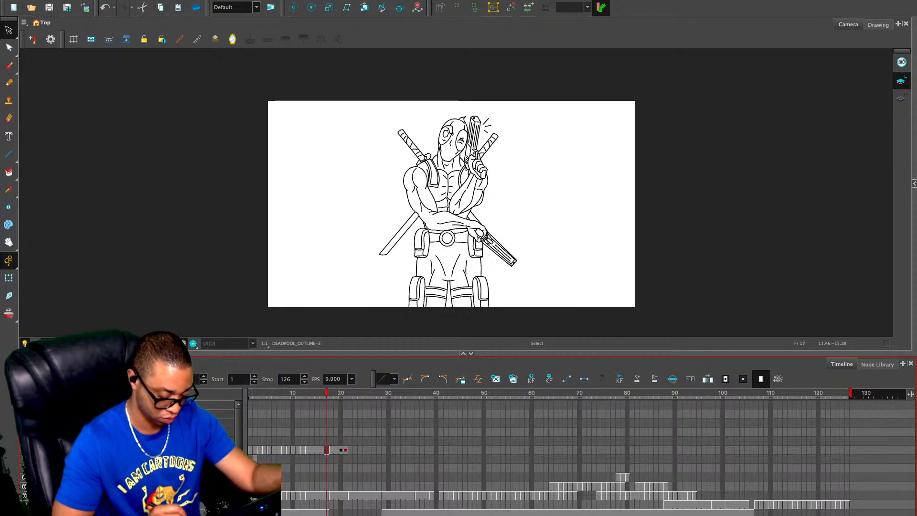
{"action": "key", "text": "period"}
{"action": "key", "text": "comma"}
{"action": "key", "text": "comma"}
{"action": "key", "text": "comma"}
{"action": "key", "text": "comma"}
{"action": "key", "text": "comma"}
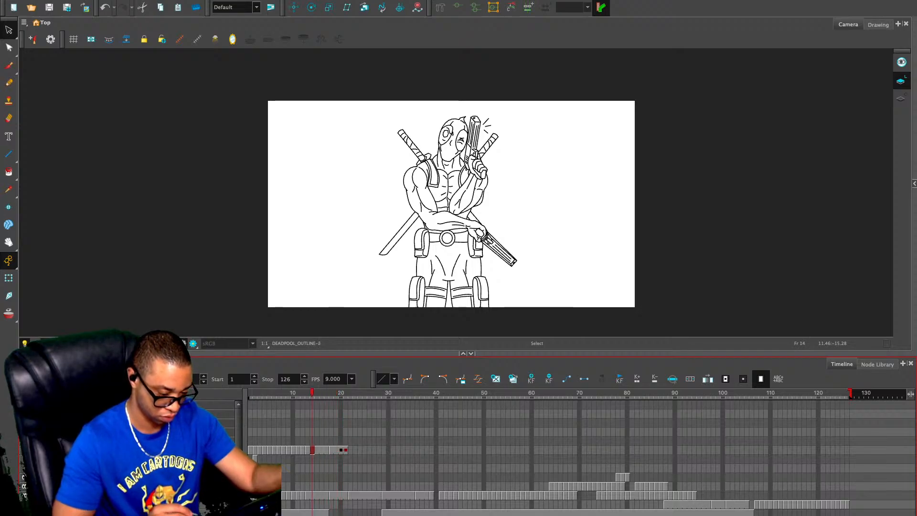
{"action": "key", "text": "period"}
{"action": "key", "text": "period"}
{"action": "key", "text": "period"}
{"action": "key", "text": "period"}
{"action": "key", "text": "period"}
{"action": "key", "text": "period"}
{"action": "key", "text": "period"}
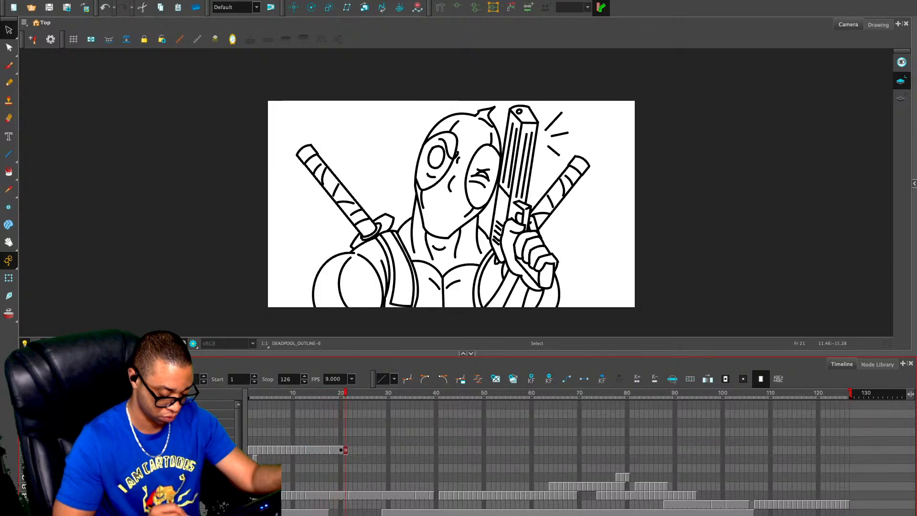
Try deleting the outline drawing at frame 20, and undo the deletion
{"action": "key", "text": "comma"}
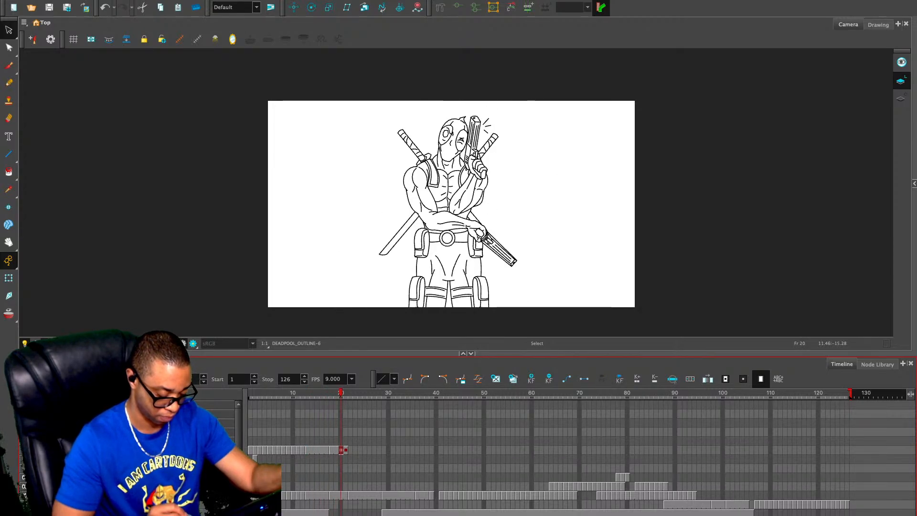
{"action": "key", "text": "Delete"}
{"action": "key", "text": "ctrl+z"}
{"action": "key", "text": "period"}
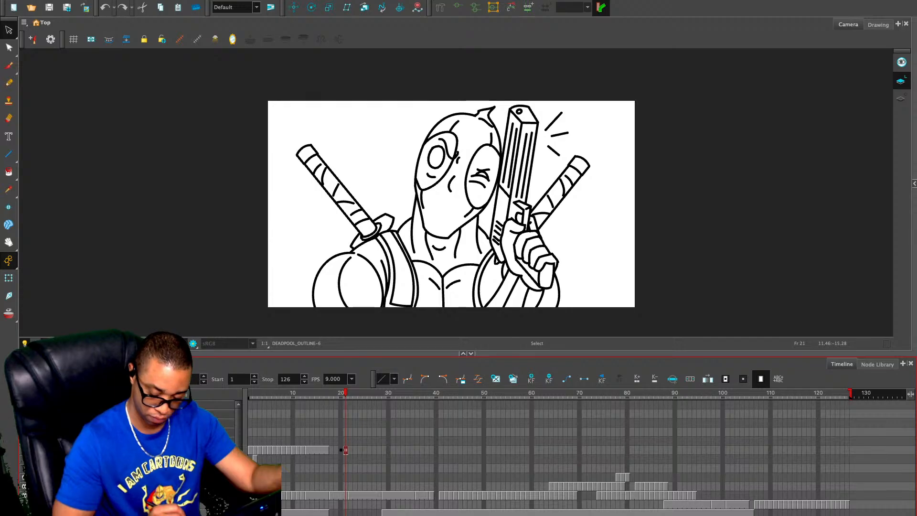
Extend the frame 21 outline drawing's exposure back to frame 18 and check the frames up to 21
{"action": "key", "text": "comma"}
{"action": "key", "text": "comma"}
{"action": "key", "text": "comma"}
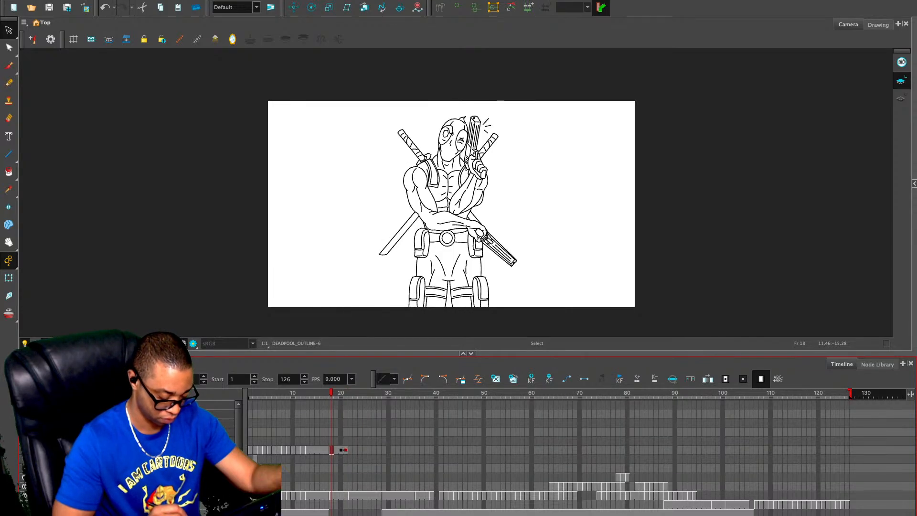
{"action": "key", "text": "period"}
{"action": "key", "text": "period"}
{"action": "key", "text": "period"}
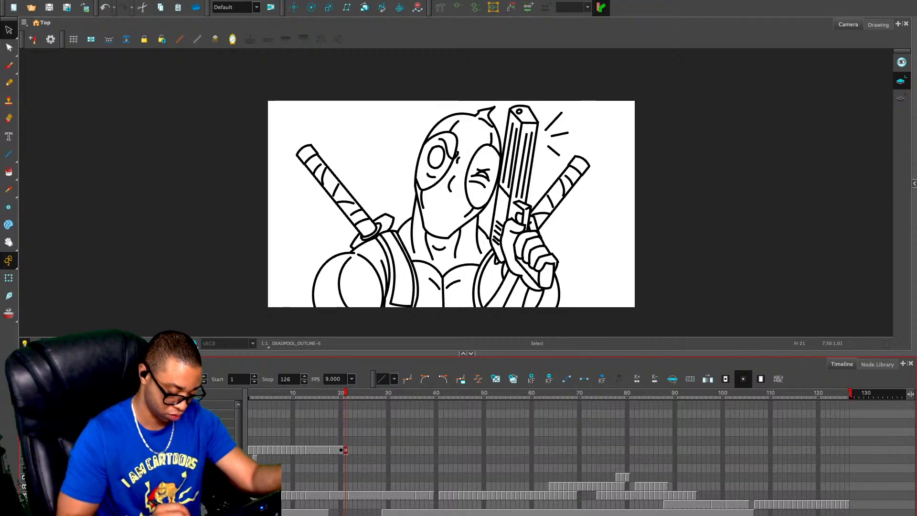
Add a keyframe to the outline layer at frame 17 and carry the enlarged close-up scale back to frame 20
{"action": "left_click", "coordinate": [327, 450]}
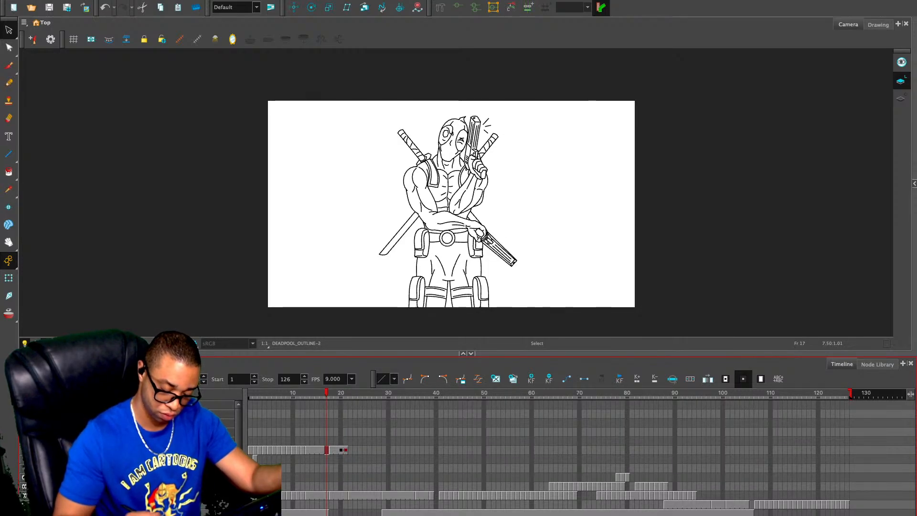
{"action": "left_click", "coordinate": [531, 379]}
{"action": "key", "text": "period"}
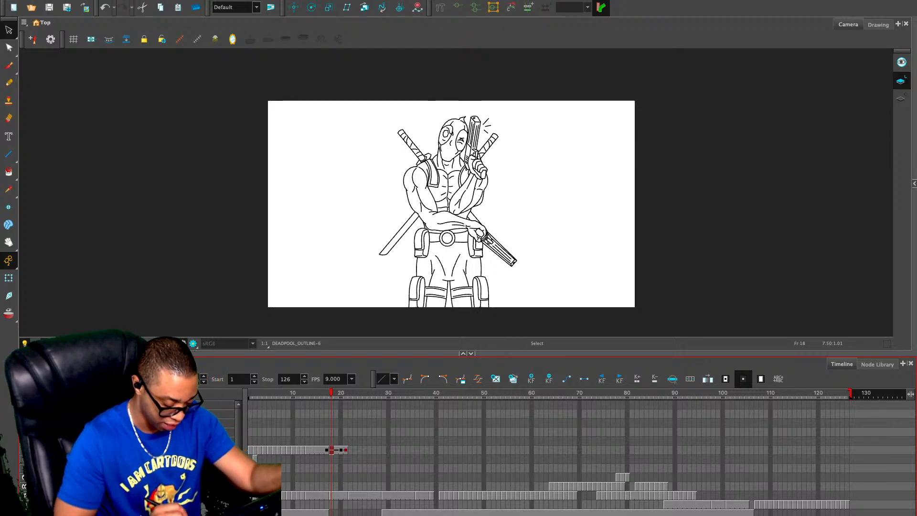
{"action": "key", "text": "period"}
{"action": "key", "text": "period"}
{"action": "key", "text": "period"}
{"action": "key", "text": "comma"}
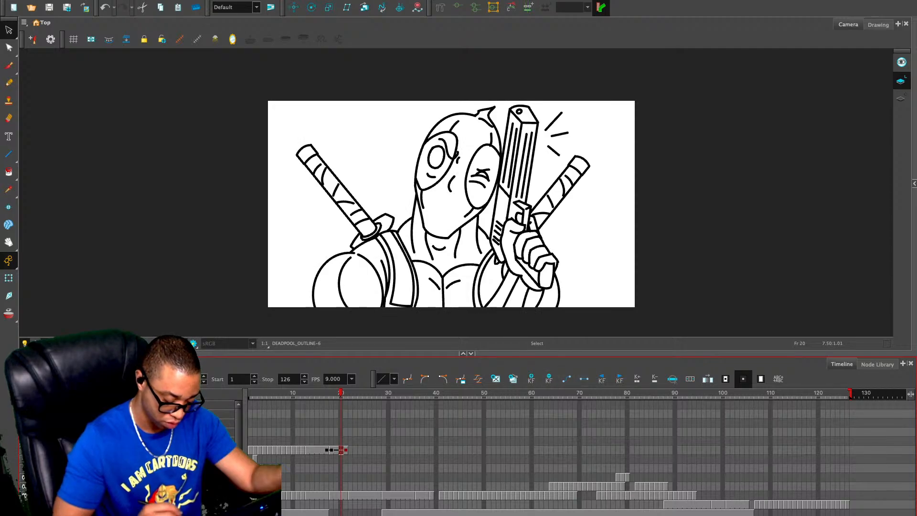
Show the rough sketch layer again to compare it with the close-up outline around frames 21 and 22
{"action": "key", "text": "period"}
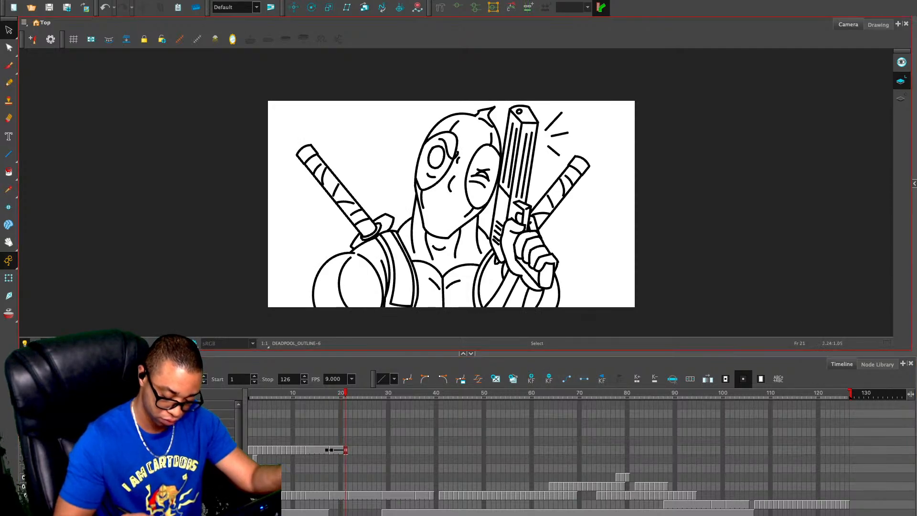
{"action": "key", "text": "period"}
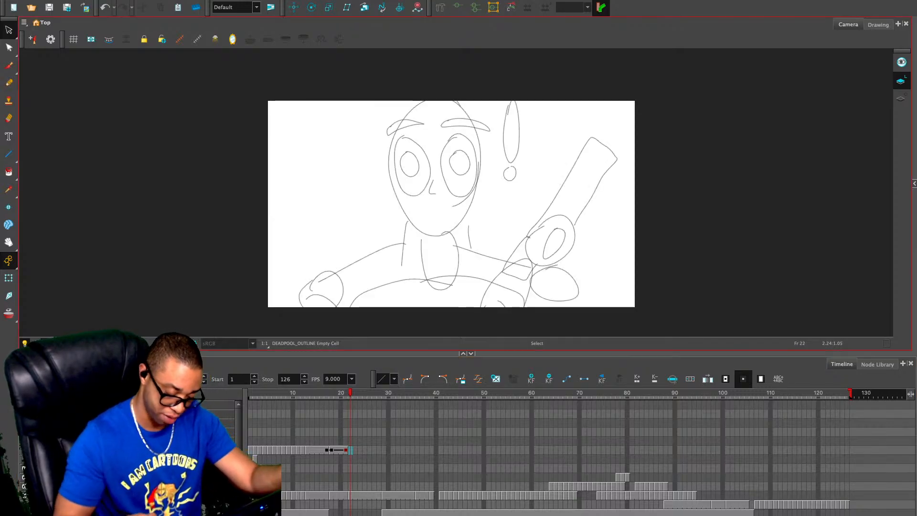
{"action": "key", "text": "comma"}
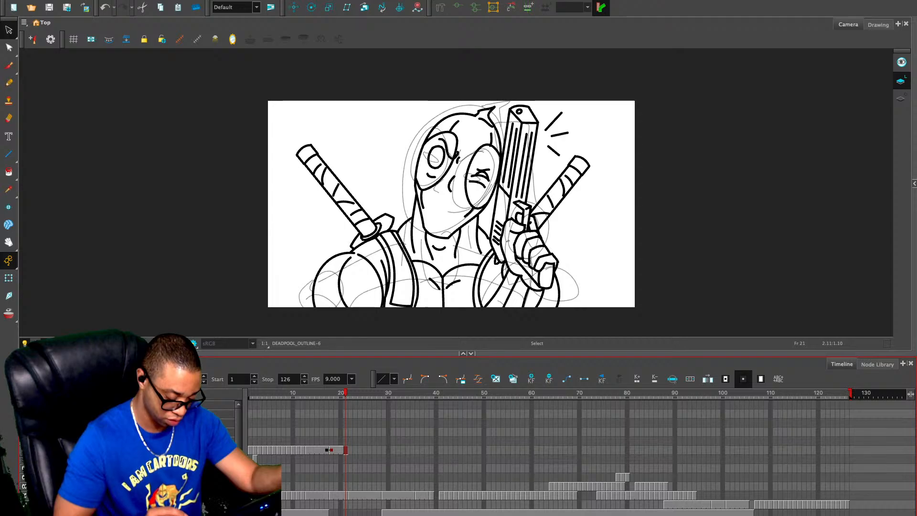
Step through the rough sketch from frame 21 to frame 29 to examine where the close-up shot ends
{"action": "key", "text": "period"}
{"action": "key", "text": "period"}
{"action": "key", "text": "period"}
{"action": "key", "text": "period"}
{"action": "key", "text": "period"}
{"action": "key", "text": "period"}
{"action": "key", "text": "period"}
{"action": "key", "text": "period"}
{"action": "key", "text": "comma"}
{"action": "key", "text": "comma"}
{"action": "key", "text": "comma"}
{"action": "key", "text": "comma"}
{"action": "key", "text": "comma"}
{"action": "key", "text": "comma"}
{"action": "key", "text": "comma"}
{"action": "key", "text": "comma"}
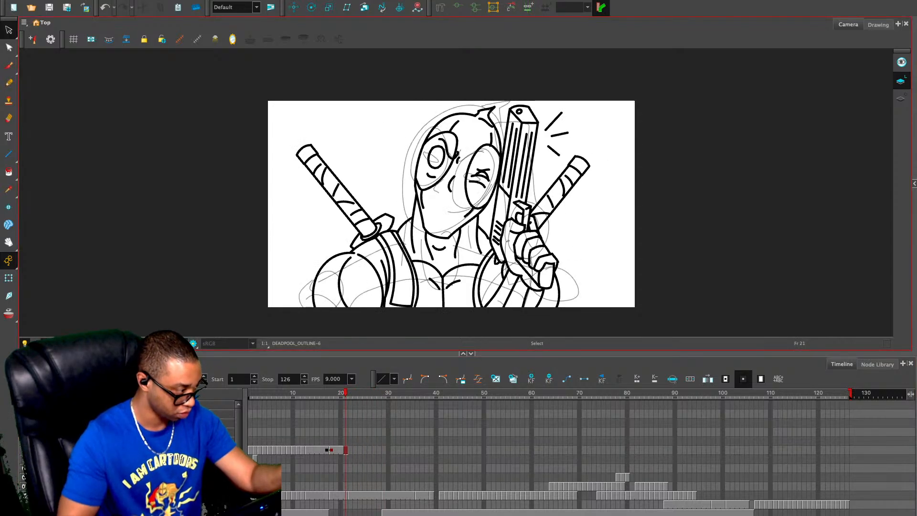
{"action": "key", "text": "period"}
{"action": "key", "text": "period"}
{"action": "key", "text": "period"}
{"action": "key", "text": "period"}
{"action": "key", "text": "period"}
{"action": "key", "text": "period"}
{"action": "key", "text": "period"}
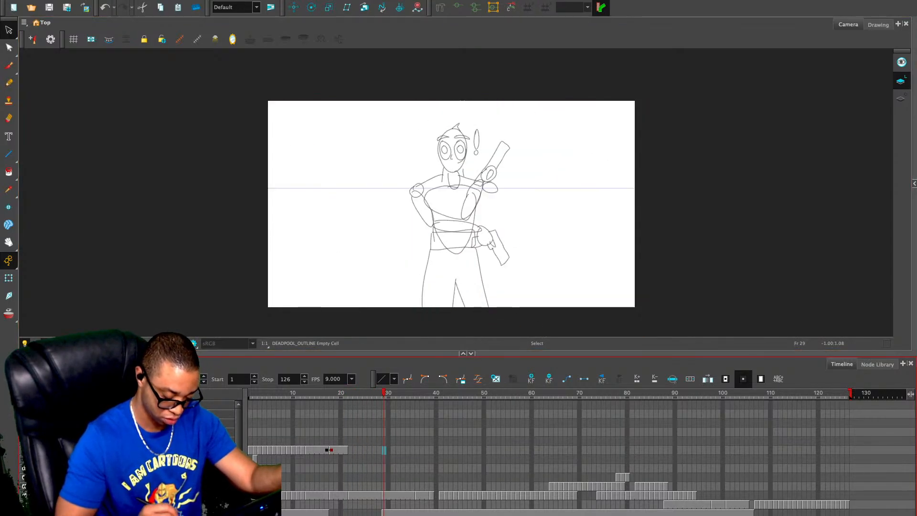
Paste the close-up outline drawing on the outline layer at frame 28 and return to frame 22
{"action": "key", "text": "ctrl+v"}
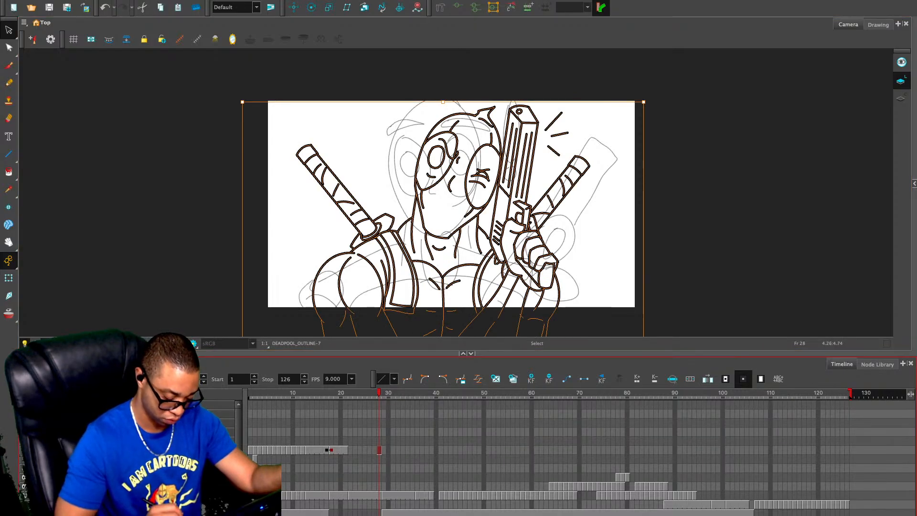
{"action": "key", "text": "comma"}
{"action": "key", "text": "comma"}
{"action": "key", "text": "comma"}
{"action": "key", "text": "comma"}
{"action": "key", "text": "comma"}
{"action": "key", "text": "comma"}
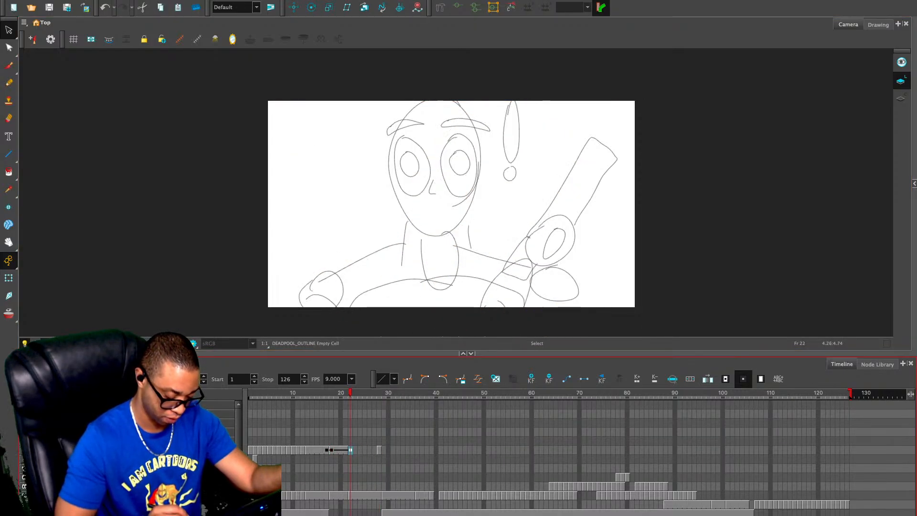
Undo the last change at frame 22 and extend the pasted close-up drawing's exposure back from frame 28 to 22
{"action": "key", "text": "ctrl+z"}
{"action": "left_click", "coordinate": [761, 379]}
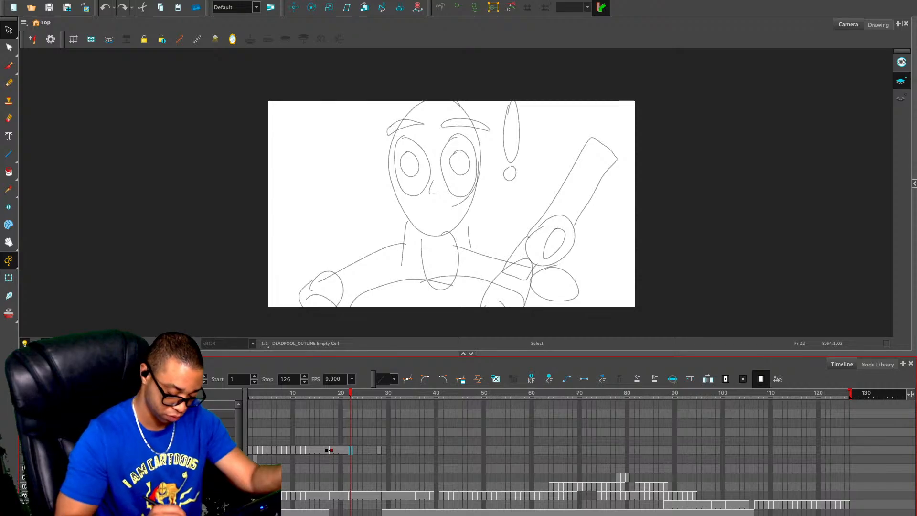
{"action": "left_click", "coordinate": [380, 450]}
{"action": "left_click_drag", "start_coordinate": [379, 450], "coordinate": [350, 450]}
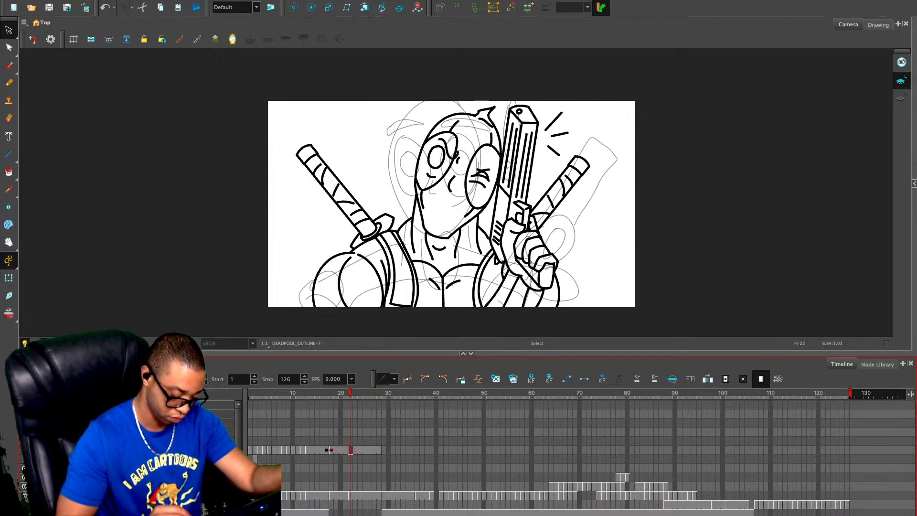
Check the outline at frame 17 and add a keyframe to the outline layer at frame 28
{"action": "left_click", "coordinate": [327, 450]}
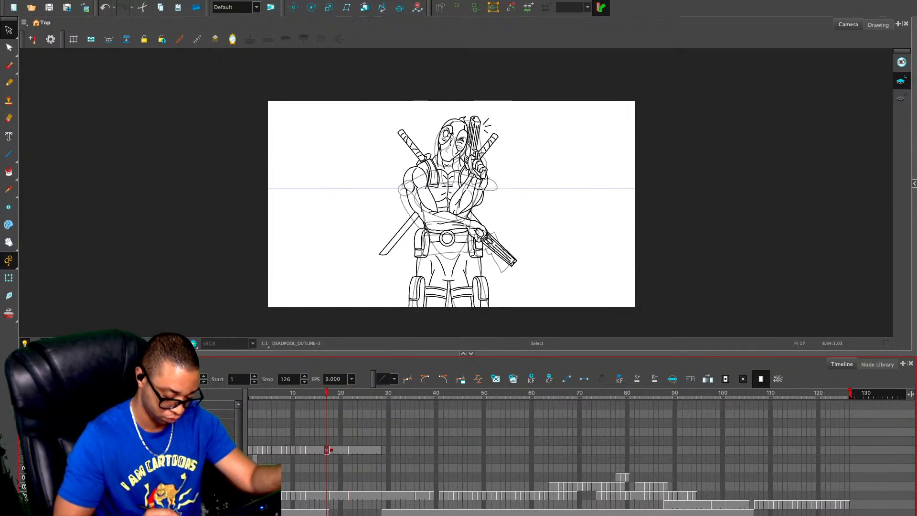
{"action": "left_click", "coordinate": [379, 450]}
{"action": "left_click", "coordinate": [532, 379]}
Try pasting the full-body outline drawing on frame 29, and undo the paste
{"action": "left_click", "coordinate": [384, 450]}
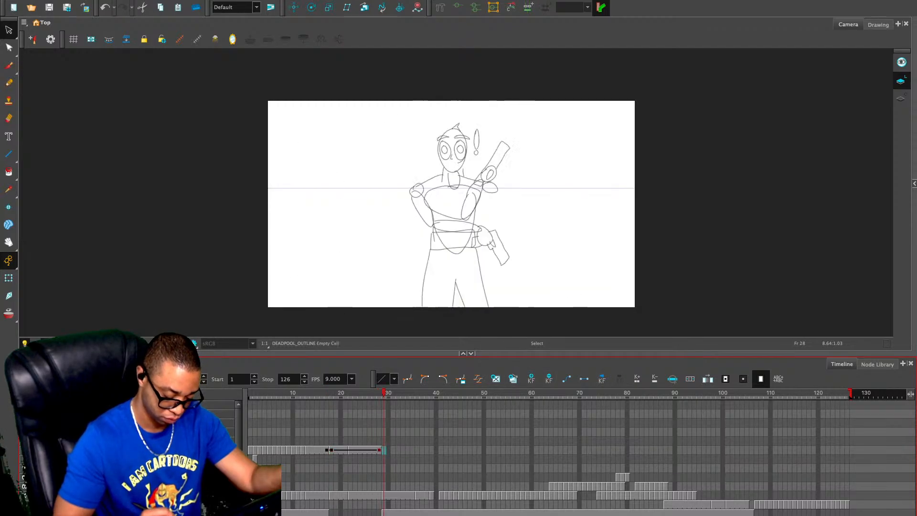
{"action": "key", "text": "ctrl+v"}
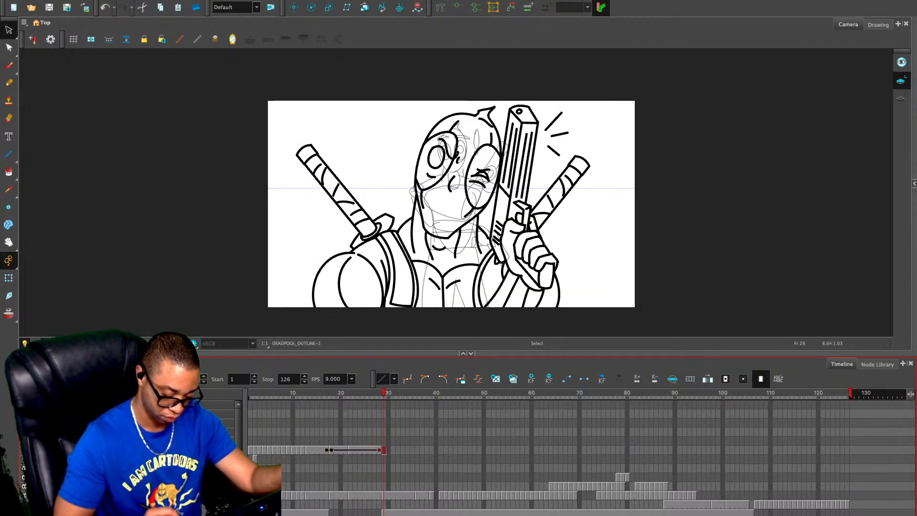
{"action": "key", "text": "ctrl+z"}
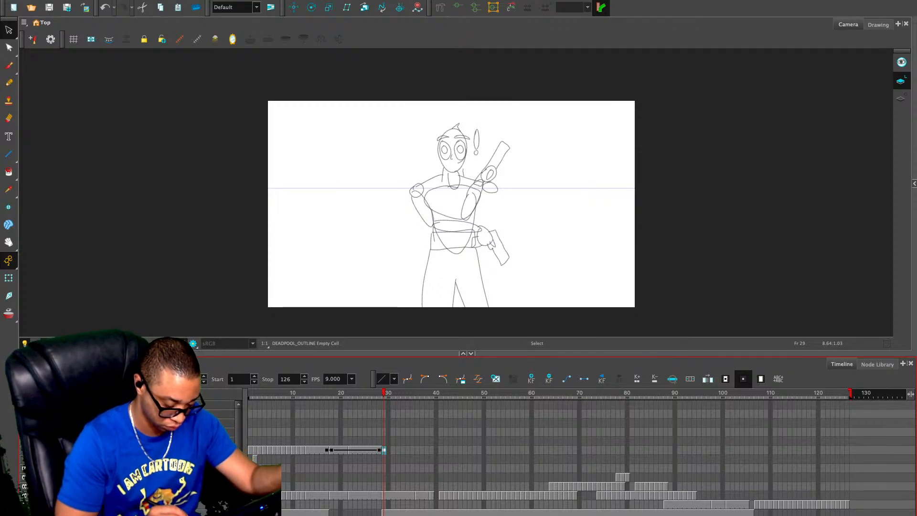
Step back through the outline layer from frame 29 to frame 17 and recheck the close-up frames against the sketch
{"action": "key", "text": "comma"}
{"action": "key", "text": "comma"}
{"action": "key", "text": "comma"}
{"action": "key", "text": "comma"}
{"action": "key", "text": "comma"}
{"action": "key", "text": "comma"}
{"action": "key", "text": "comma"}
{"action": "key", "text": "comma"}
{"action": "key", "text": "comma"}
{"action": "key", "text": "comma"}
{"action": "key", "text": "comma"}
{"action": "key", "text": "comma"}
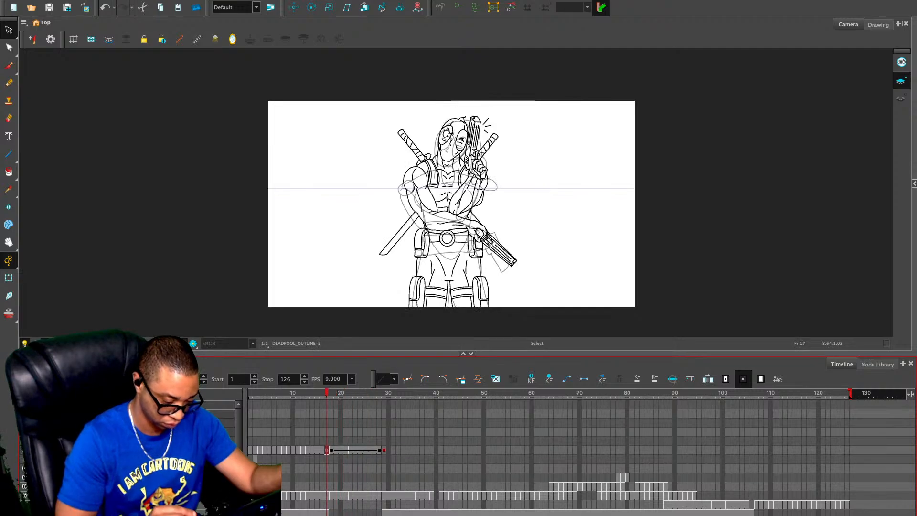
{"action": "key", "text": "period"}
{"action": "left_click", "coordinate": [384, 450]}
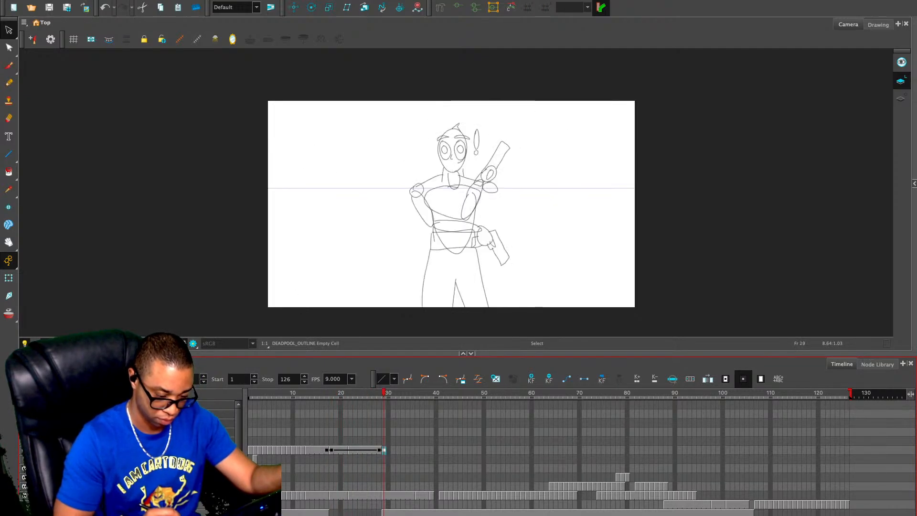
{"action": "key", "text": "comma"}
{"action": "key", "text": "comma"}
{"action": "key", "text": "comma"}
{"action": "key", "text": "comma"}
{"action": "key", "text": "comma"}
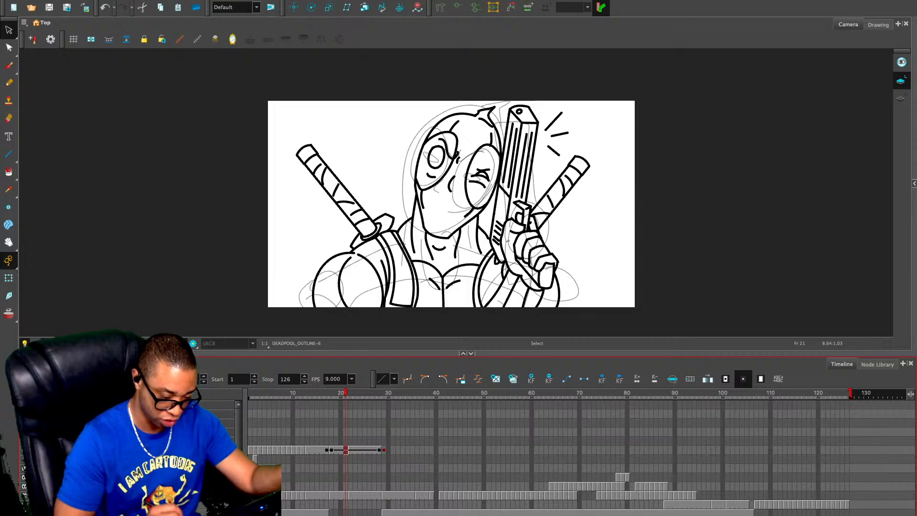
Delete the three shine lines beside the raised gun in the close-up outline drawing on frame 24
{"action": "left_click", "coordinate": [584, 195]}
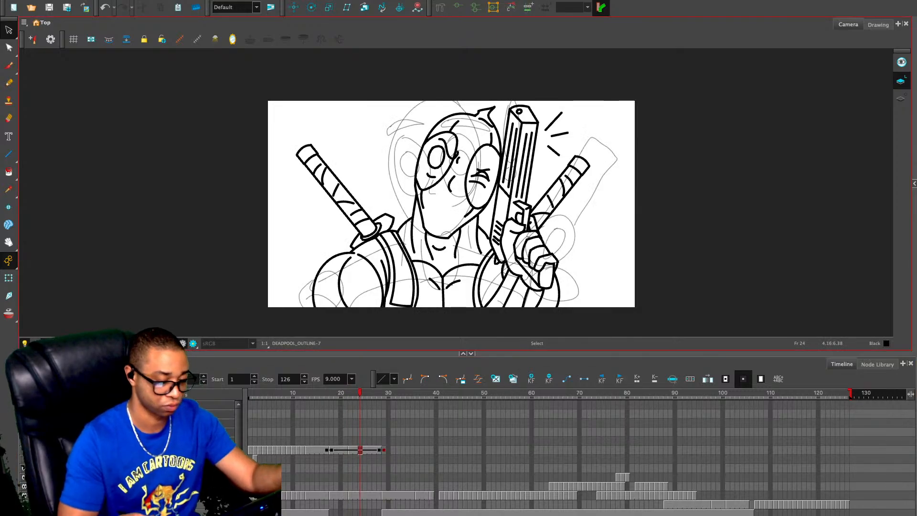
{"action": "key", "text": "2"}
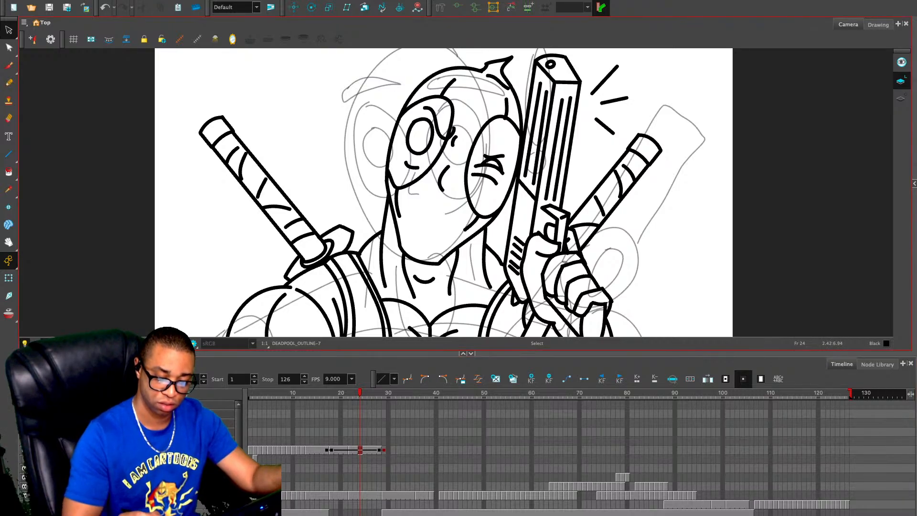
{"action": "left_click_drag", "start_coordinate": [605, 72], "coordinate": [607, 137]}
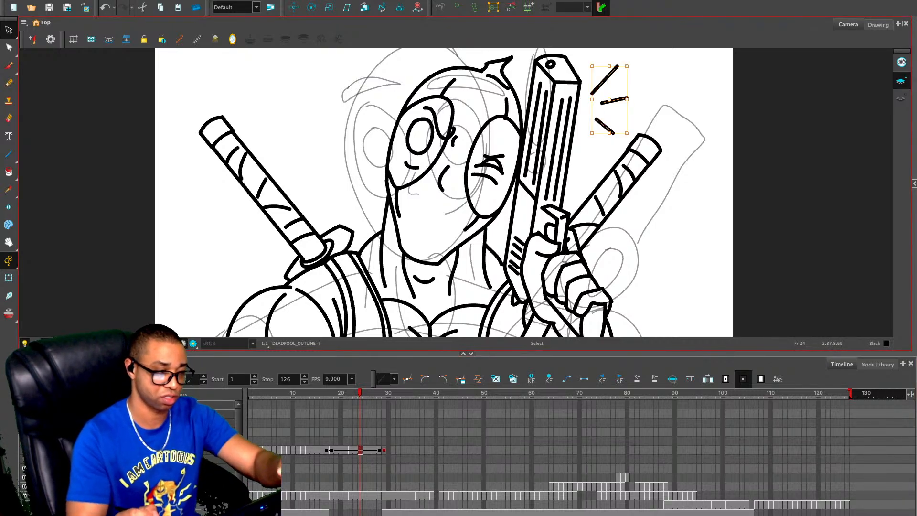
{"action": "key", "text": "Delete"}
Hide the rough sketch layer so frame 24 displays only the close-up outline
{"action": "left_click", "coordinate": [507, 109]}
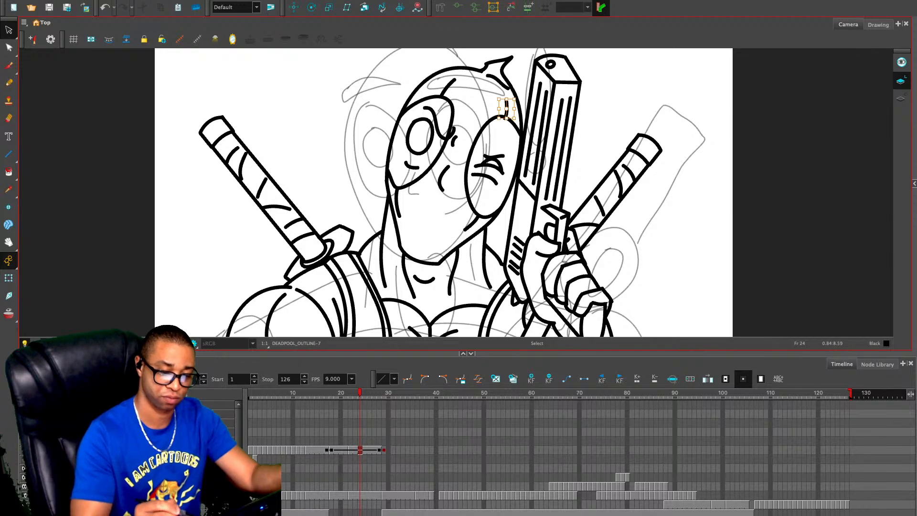
{"action": "key", "text": "1"}
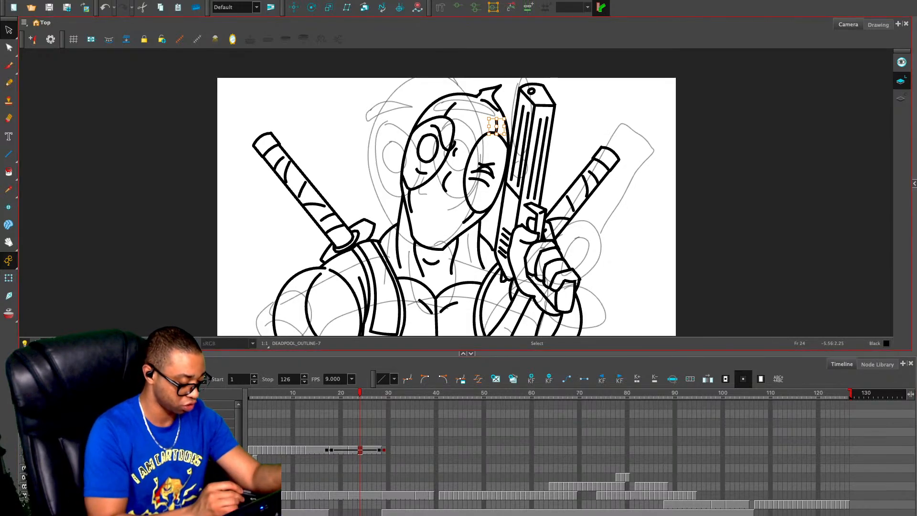
{"action": "left_click", "coordinate": [24, 496]}
{"action": "key", "text": "1"}
Lasso the head in the close-up outline on frame 24, set its pivot at the chin, and rotate the head upright
{"action": "left_click", "coordinate": [485, 121]}
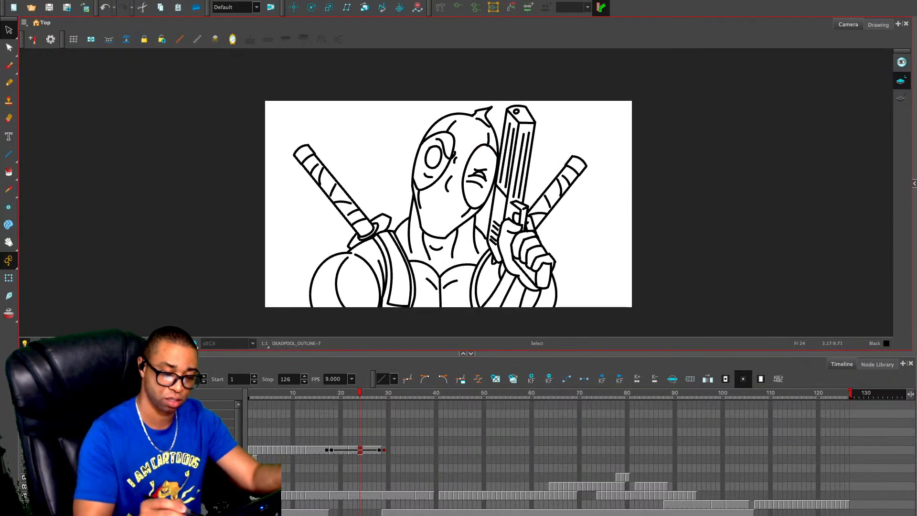
{"action": "mouse_move", "coordinate": [483, 100]}
{"action": "left_mouse_down"}
{"action": "mouse_move", "coordinate": [417, 136]}
{"action": "mouse_move", "coordinate": [437, 237]}
{"action": "left_mouse_up"}
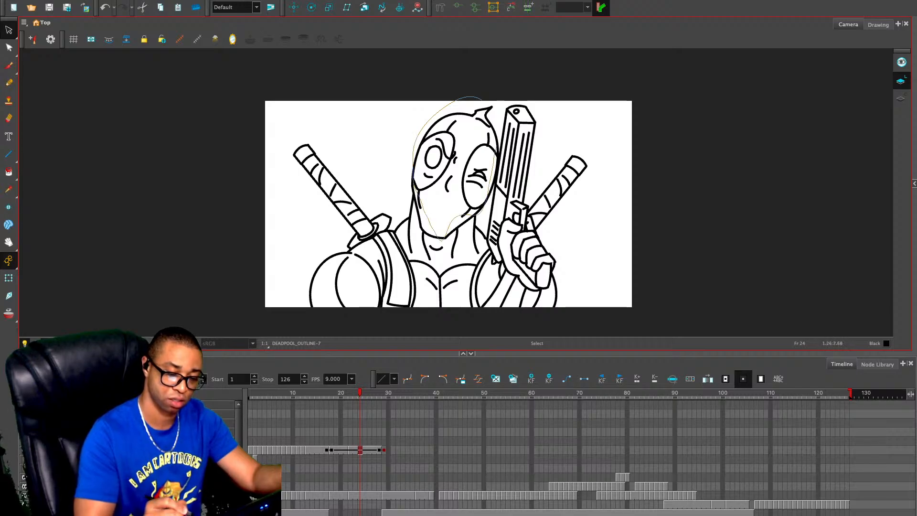
{"action": "left_click_drag", "start_coordinate": [495, 147], "coordinate": [499, 115]}
{"action": "left_click_drag", "start_coordinate": [459, 170], "coordinate": [440, 232]}
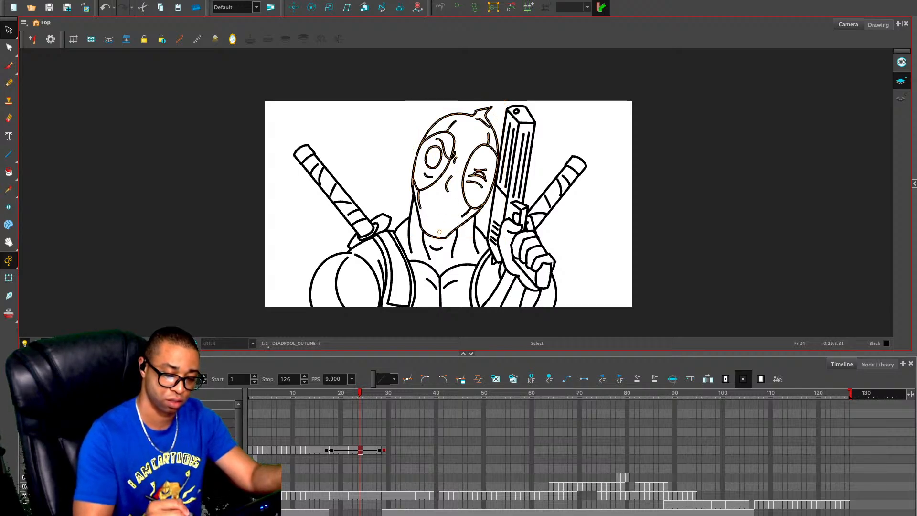
{"action": "left_click", "coordinate": [439, 231]}
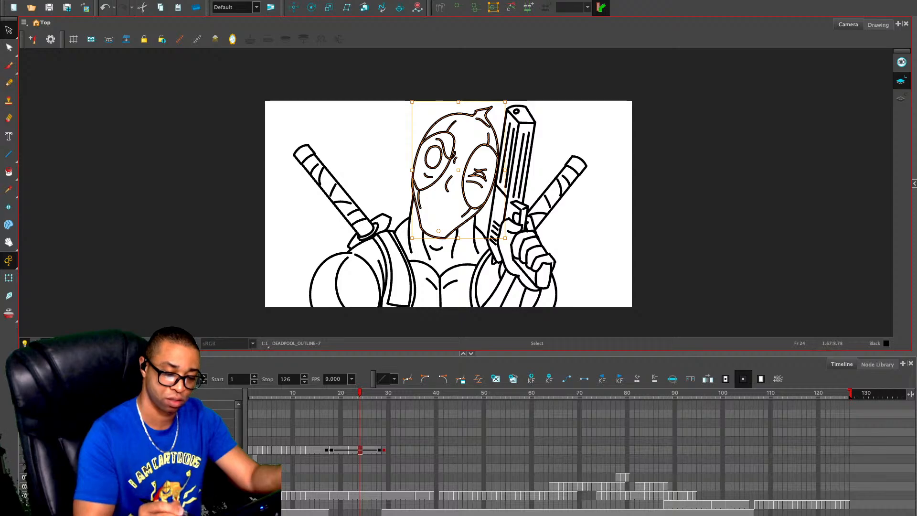
{"action": "left_click_drag", "start_coordinate": [507, 100], "coordinate": [452, 110]}
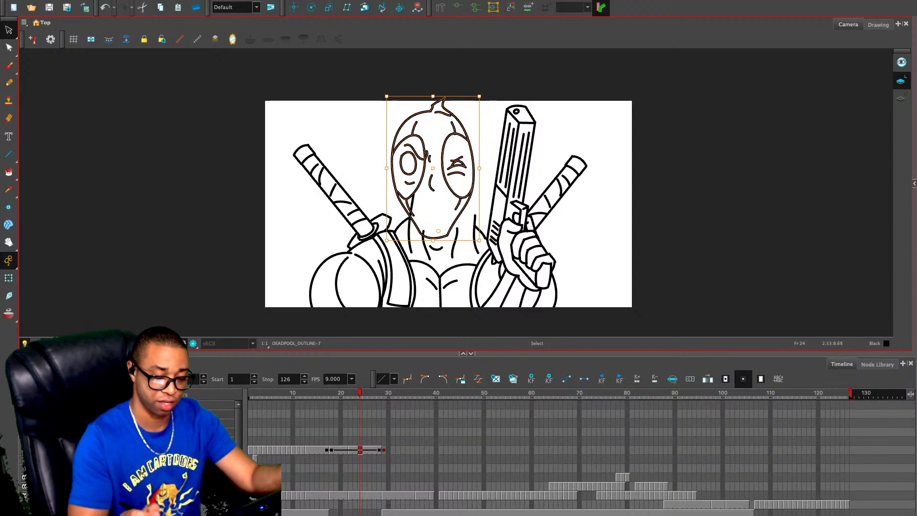
{"action": "key", "text": "Escape"}
Delete the old outer neck lines on both sides and the old shoulder line beside the gun in the frame 24 drawing
{"action": "key", "text": "2"}
{"action": "key", "text": "2"}
{"action": "left_click", "coordinate": [486, 254]}
{"action": "key", "text": "Delete"}
{"action": "left_click", "coordinate": [494, 255]}
{"action": "key", "text": "Delete"}
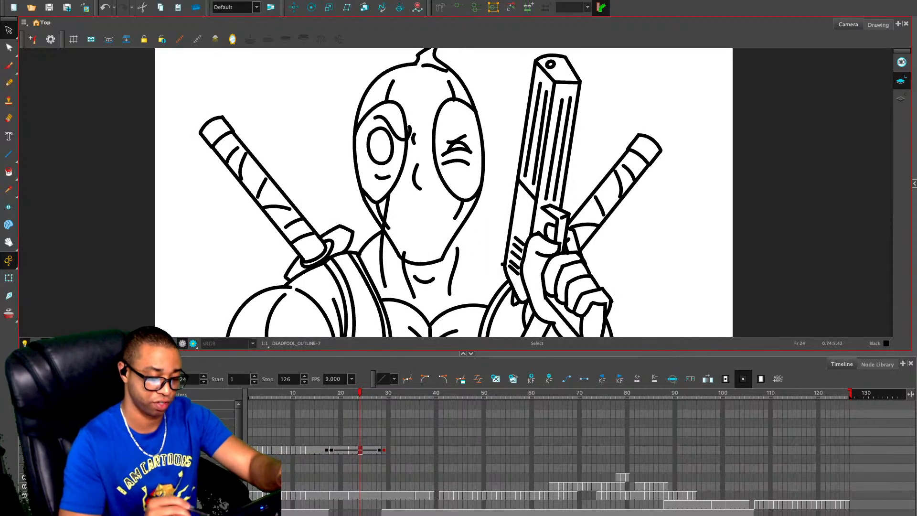
{"action": "left_click", "coordinate": [384, 271]}
{"action": "key", "text": "Delete"}
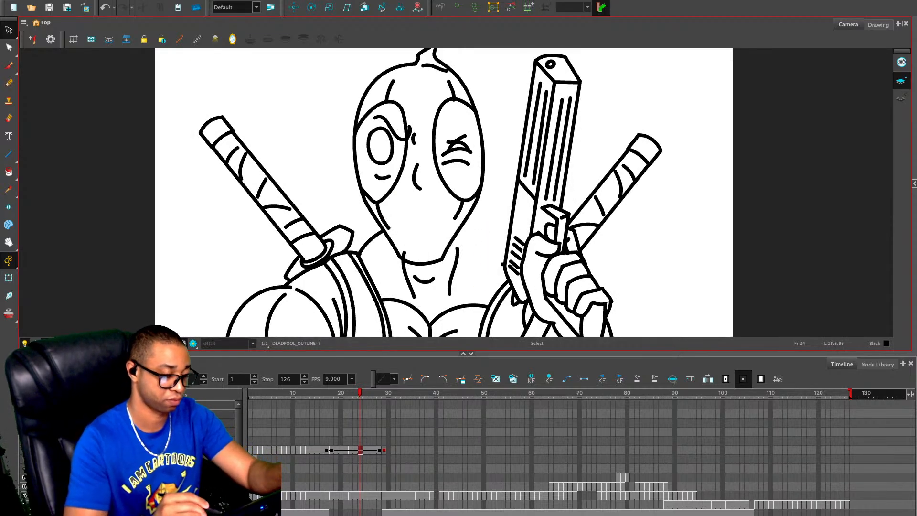
Draw new outer neck lines from the rotated head on both sides and a shoulder line running to the gun
{"action": "key", "text": "alt+x"}
{"action": "left_click_drag", "start_coordinate": [374, 218], "coordinate": [380, 270]}
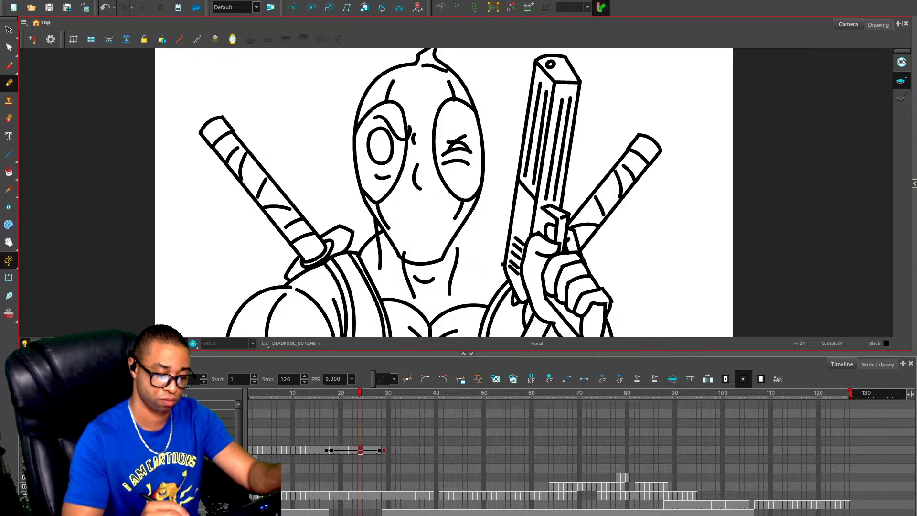
{"action": "left_click_drag", "start_coordinate": [472, 209], "coordinate": [485, 283]}
{"action": "left_click_drag", "start_coordinate": [473, 224], "coordinate": [508, 256]}
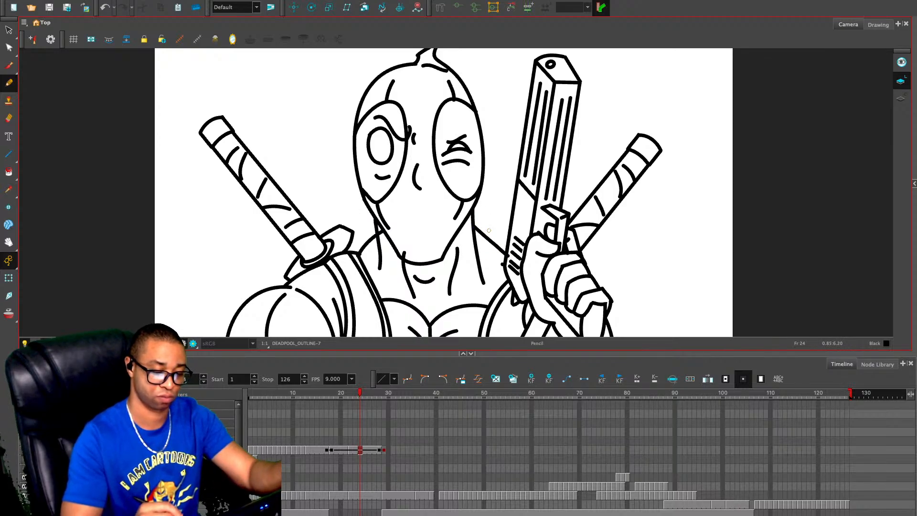
{"action": "key", "text": "ctrl+z"}
{"action": "left_click_drag", "start_coordinate": [473, 223], "coordinate": [500, 248]}
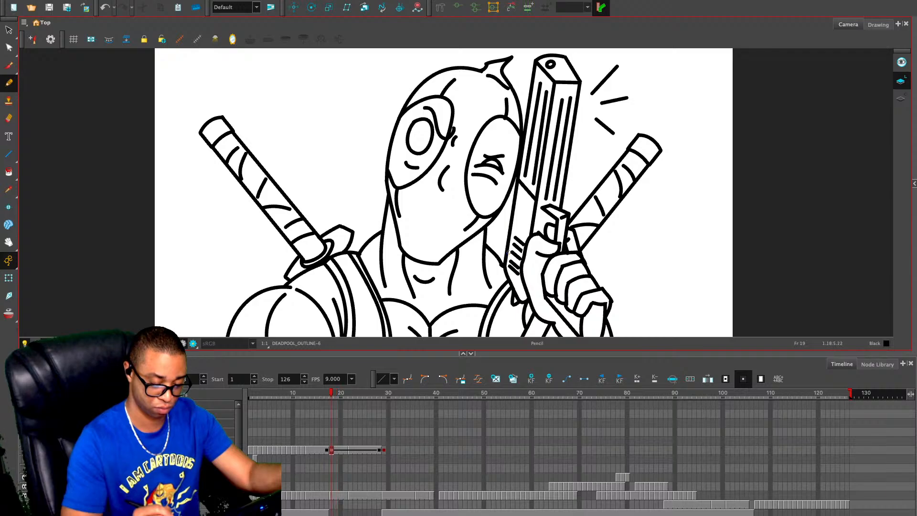
Compare the new pose with the preceding close-up drawing and delete the stray mark beside the gun on frame 22
{"action": "key", "text": "."}
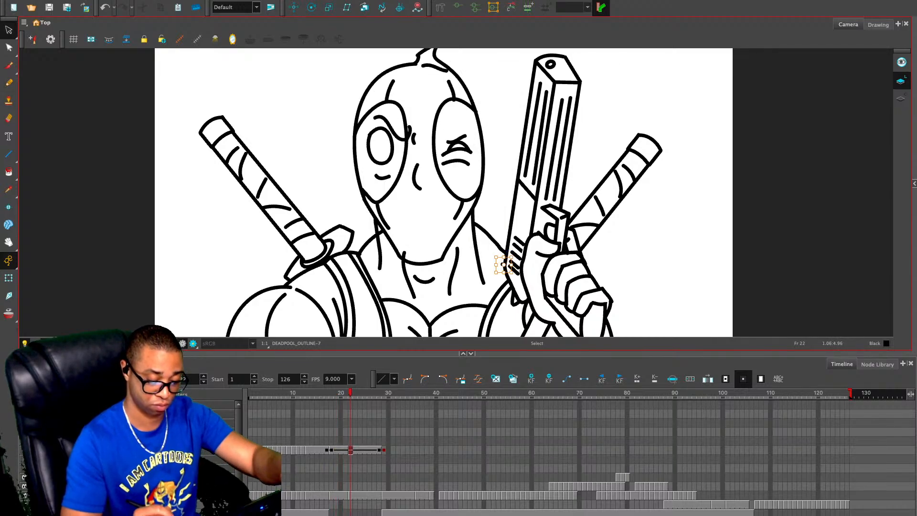
{"action": "key", "text": "comma"}
{"action": "key", "text": "comma"}
{"action": "key", "text": "period"}
{"action": "key", "text": "period"}
{"action": "key", "text": "period"}
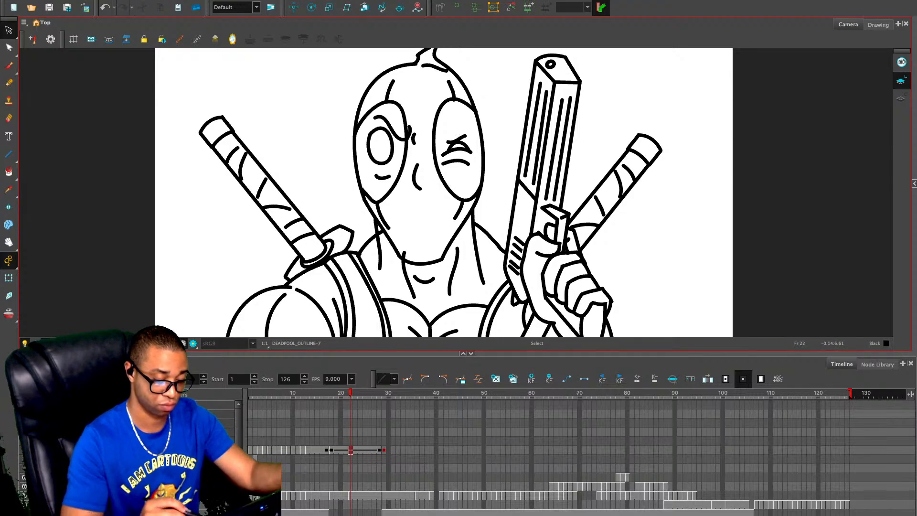
Draw an exclamation mark with its dot between the head and the sword handle on frame 22, using the Toon Pen pencil preset
{"action": "key", "text": "1"}
{"action": "left_click_drag", "start_coordinate": [441, 120], "coordinate": [406, 174]}
{"action": "key", "text": "alt+slash"}
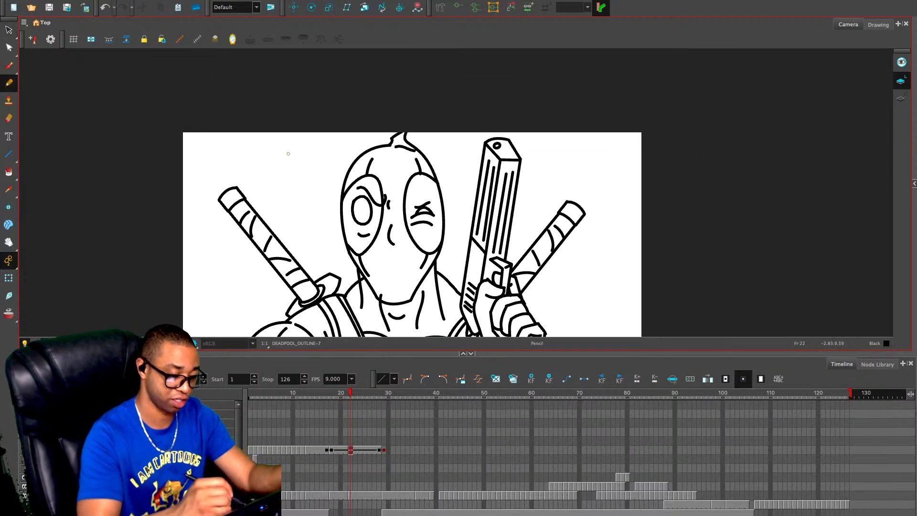
{"action": "mouse_move", "coordinate": [275, 145]}
{"action": "left_mouse_down"}
{"action": "mouse_move", "coordinate": [297, 217]}
{"action": "mouse_move", "coordinate": [291, 152]}
{"action": "mouse_move", "coordinate": [276, 143]}
{"action": "left_mouse_up"}
{"action": "key", "text": "ctrl+z"}
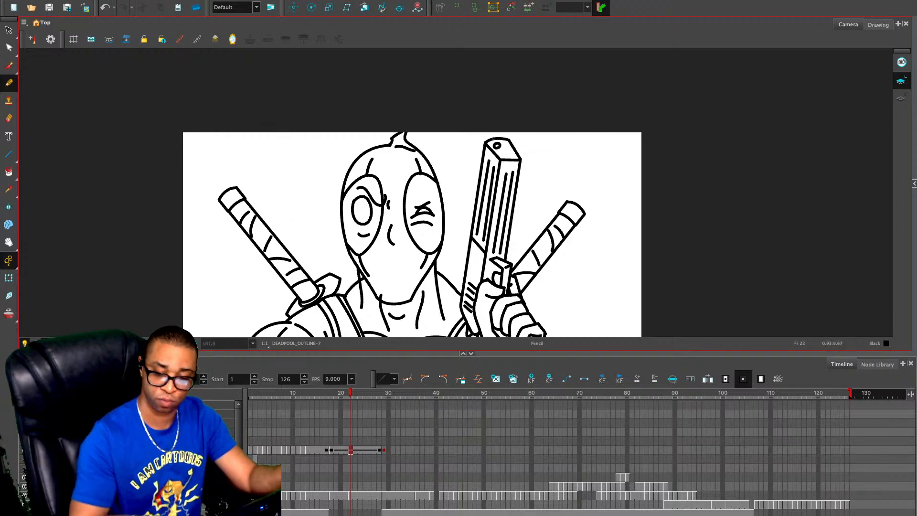
{"action": "left_click", "coordinate": [914, 183]}
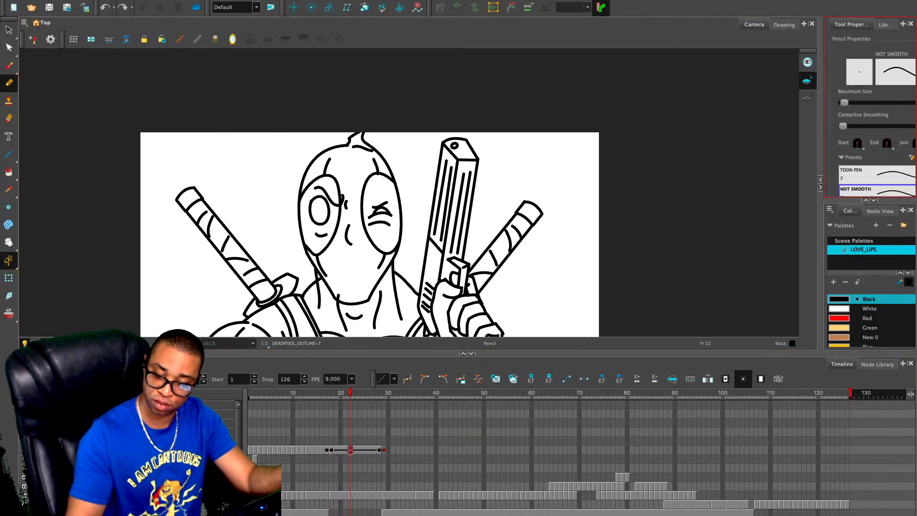
{"action": "left_click", "coordinate": [878, 175]}
{"action": "left_click", "coordinate": [821, 188]}
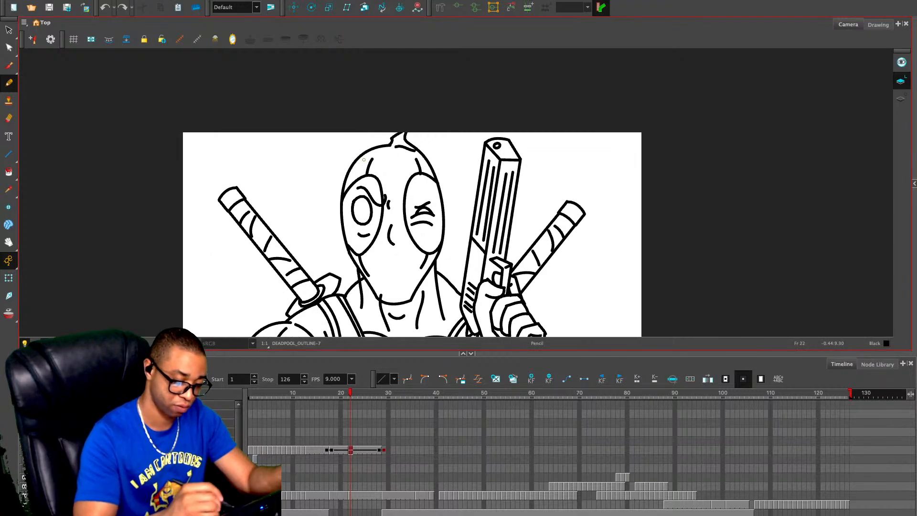
{"action": "mouse_move", "coordinate": [287, 174]}
{"action": "left_mouse_down"}
{"action": "mouse_move", "coordinate": [307, 226]}
{"action": "mouse_move", "coordinate": [301, 152]}
{"action": "mouse_move", "coordinate": [286, 151]}
{"action": "mouse_move", "coordinate": [286, 173]}
{"action": "left_mouse_up"}
{"action": "mouse_move", "coordinate": [302, 221]}
{"action": "left_mouse_down"}
{"action": "mouse_move", "coordinate": [296, 151]}
{"action": "mouse_move", "coordinate": [310, 233]}
{"action": "left_mouse_up"}
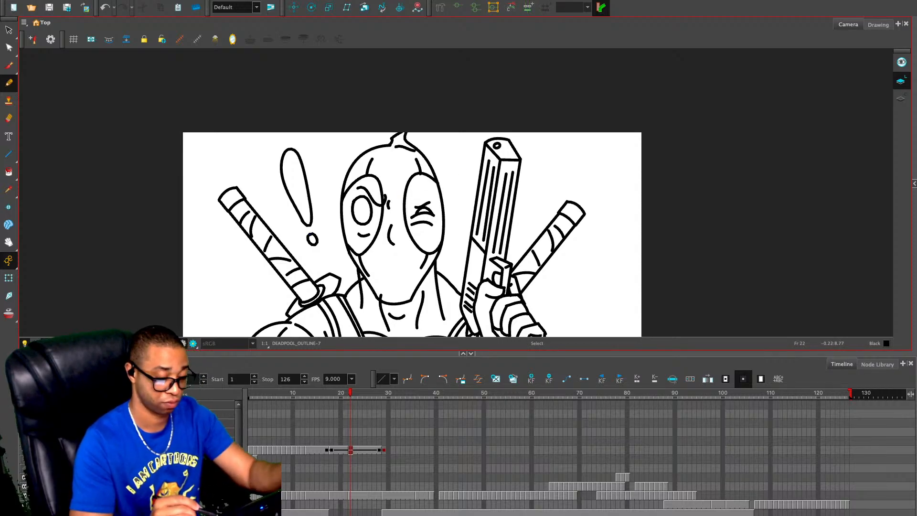
Delete the raised brow, the frown marks and the winking eye, and draw an open oval eye in its place
{"action": "key", "text": "alt+s"}
{"action": "key", "text": "Delete"}
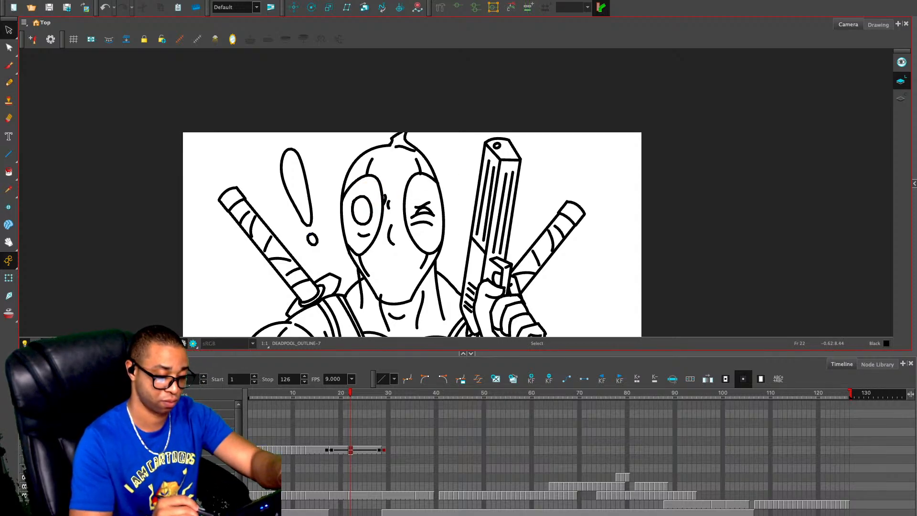
{"action": "key", "text": "Delete"}
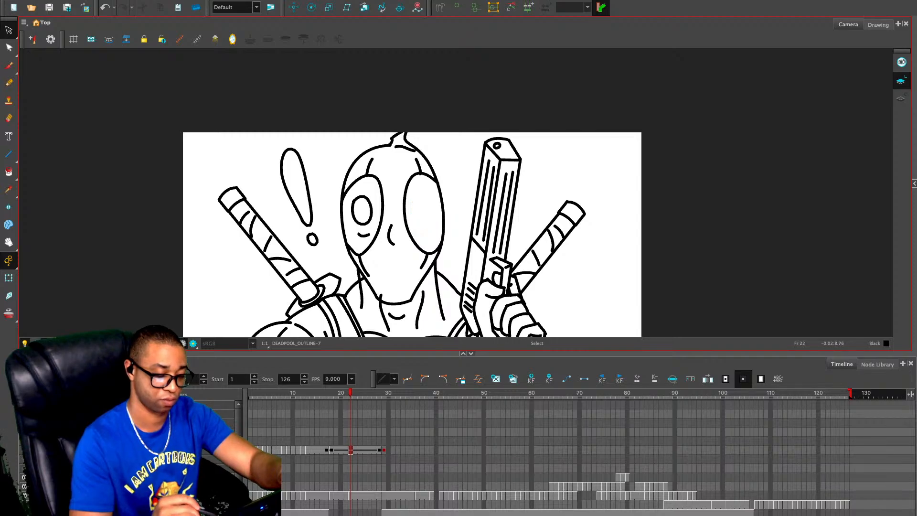
{"action": "key", "text": "alt+x"}
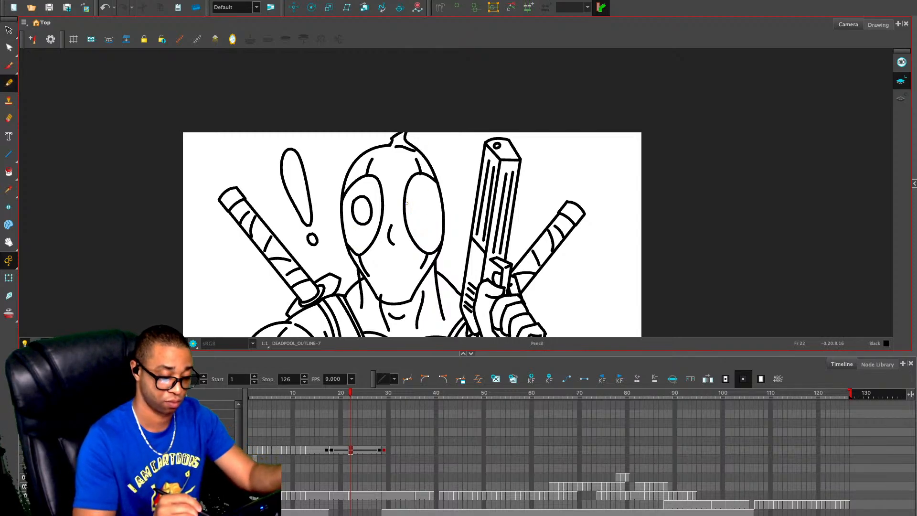
{"action": "mouse_move", "coordinate": [416, 196]}
{"action": "left_mouse_down"}
{"action": "mouse_move", "coordinate": [428, 223]}
{"action": "mouse_move", "coordinate": [412, 198]}
{"action": "mouse_move", "coordinate": [419, 193]}
{"action": "left_mouse_up"}
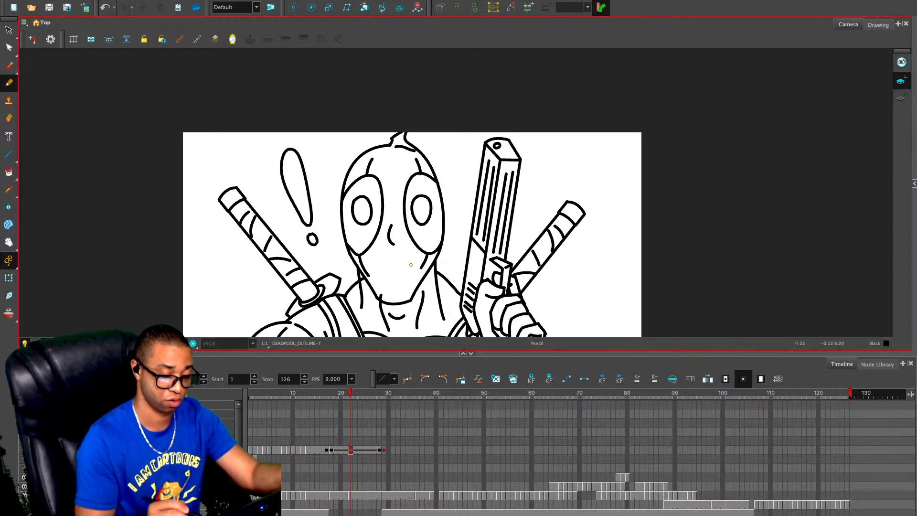
On the full-body outline at frame 16, replace the frown marks between the eyes with a curved crease beside the winking eye
{"action": "key", "text": "comma"}
{"action": "key", "text": "alt+s"}
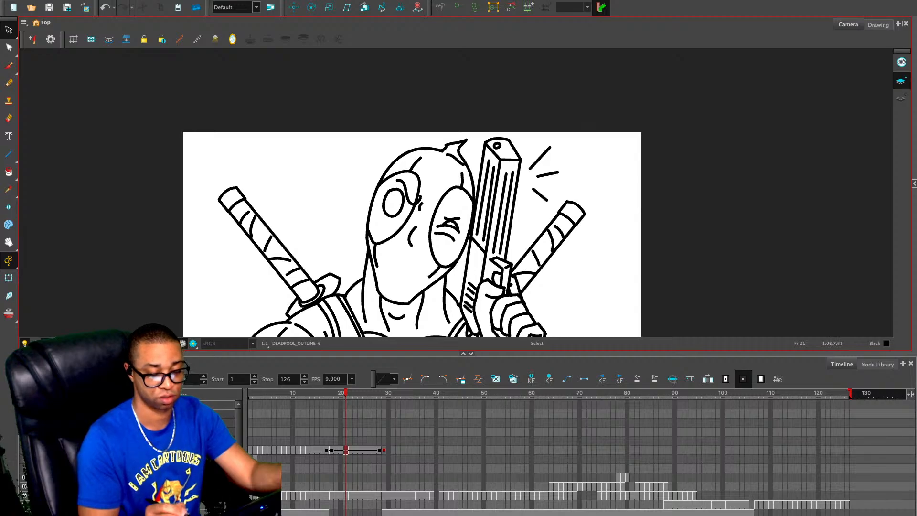
{"action": "key", "text": "comma"}
{"action": "key", "text": "comma"}
{"action": "key", "text": "comma"}
{"action": "key", "text": "comma"}
{"action": "key", "text": "comma"}
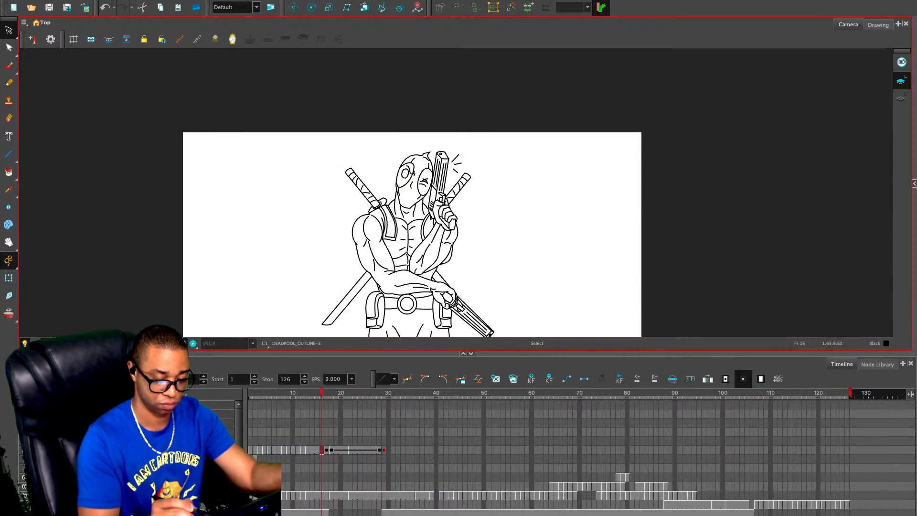
{"action": "key", "text": "2"}
{"action": "key", "text": "2"}
{"action": "left_click", "coordinate": [353, 149]}
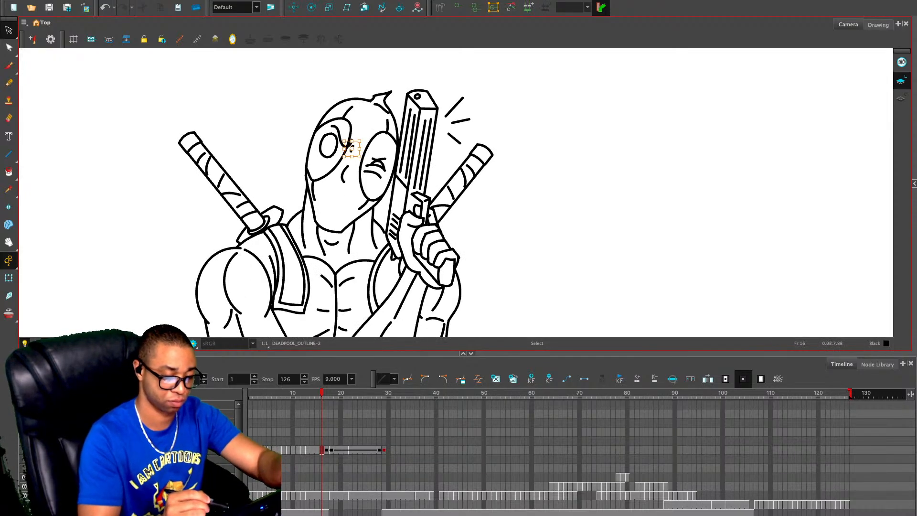
{"action": "key", "text": "Delete"}
{"action": "key", "text": "alt+slash"}
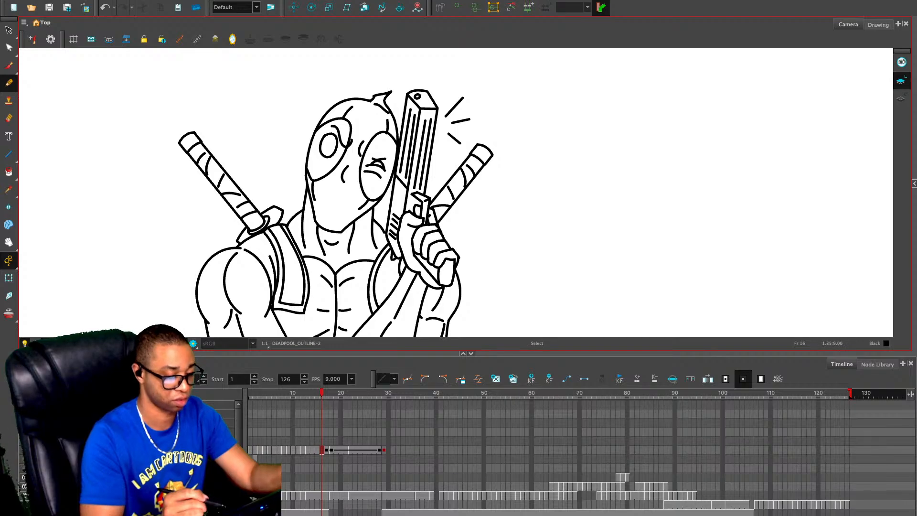
Copy the curved crease beside the winking eye from frame 13 and paste it into the drawing on frame 12
{"action": "key", "text": "comma"}
{"action": "key", "text": "comma"}
{"action": "key", "text": "comma"}
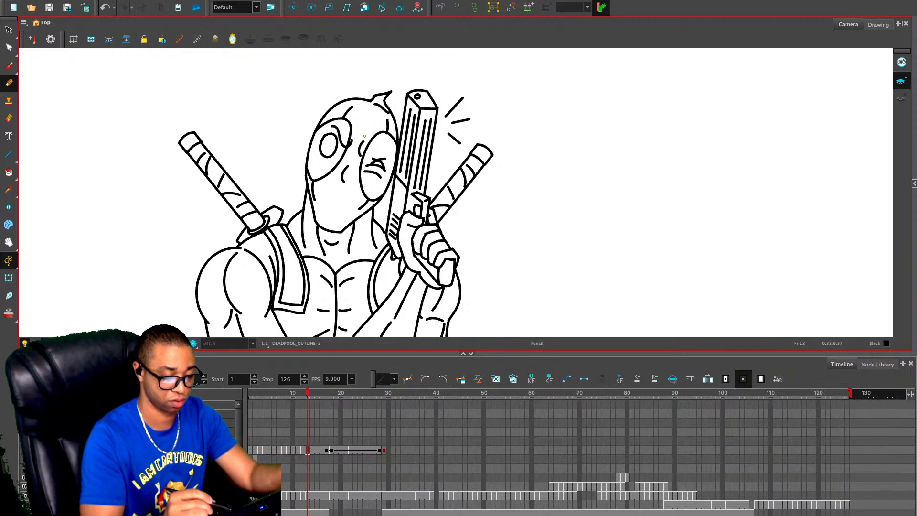
{"action": "key", "text": "alt+s"}
{"action": "left_click", "coordinate": [360, 149]}
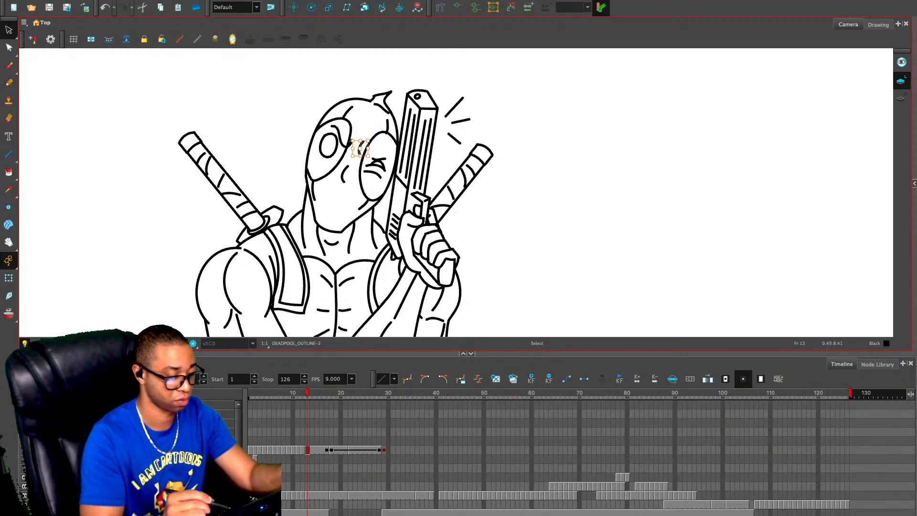
{"action": "key", "text": "comma"}
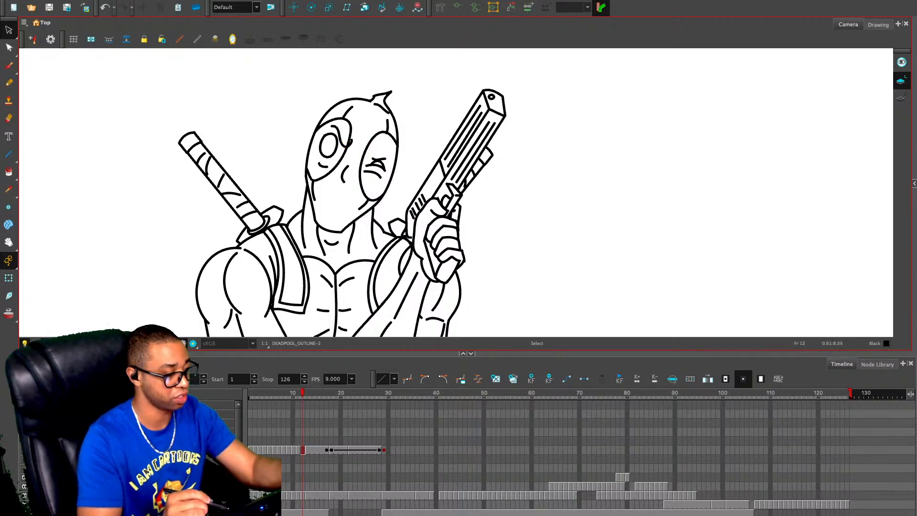
{"action": "key", "text": "ctrl+v"}
{"action": "left_click", "coordinate": [287, 162]}
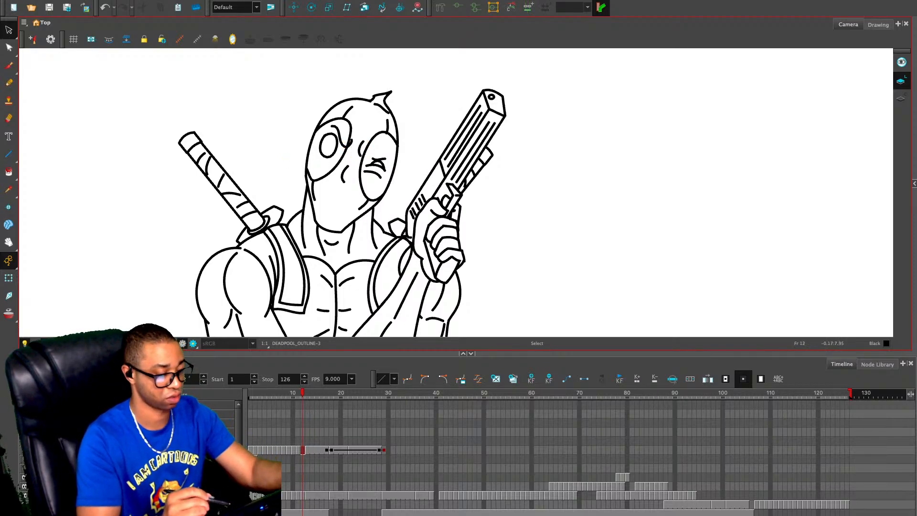
Step back through the full-body outline from frame 12 to frame 5 and check the crease beside the winking eye
{"action": "key", "text": "comma"}
{"action": "key", "text": "comma"}
{"action": "key", "text": "comma"}
{"action": "key", "text": "comma"}
{"action": "key", "text": "comma"}
{"action": "key", "text": "comma"}
{"action": "key", "text": "comma"}
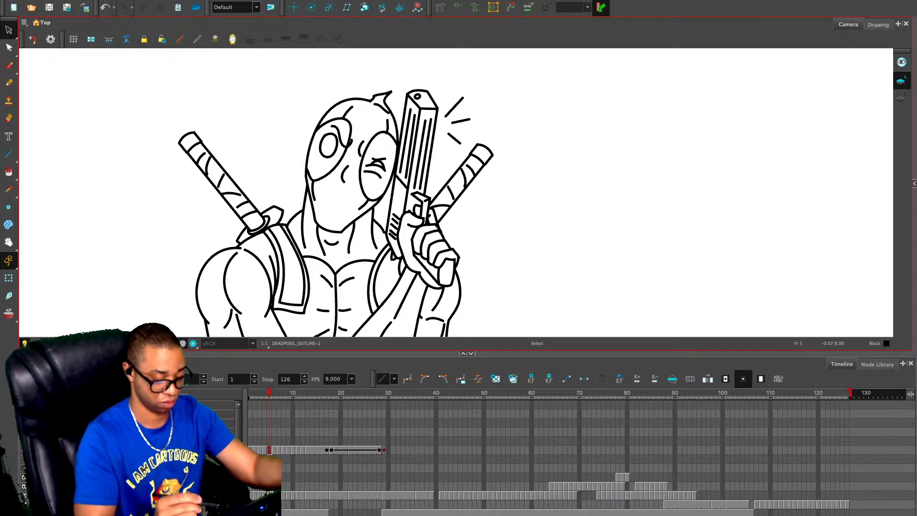
On frame 26, rework the inner neck lines and throat mark beneath the chin to clear the jaw outline
{"action": "left_click", "coordinate": [369, 450]}
{"action": "key", "text": "1"}
{"action": "key", "text": "1"}
{"action": "key", "text": "1"}
{"action": "key", "text": "1"}
{"action": "key", "text": "1"}
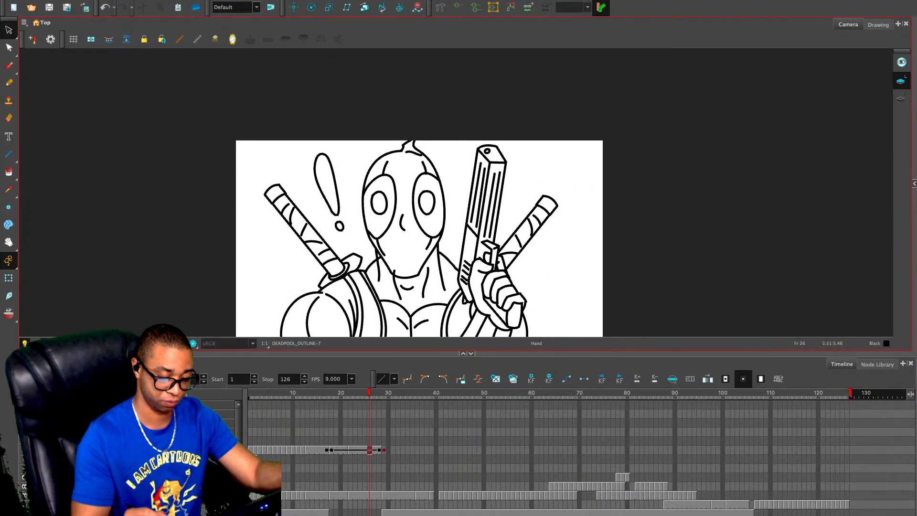
{"action": "left_click_drag", "start_coordinate": [460, 197], "coordinate": [443, 152]}
{"action": "key", "text": "2"}
{"action": "key", "text": "2"}
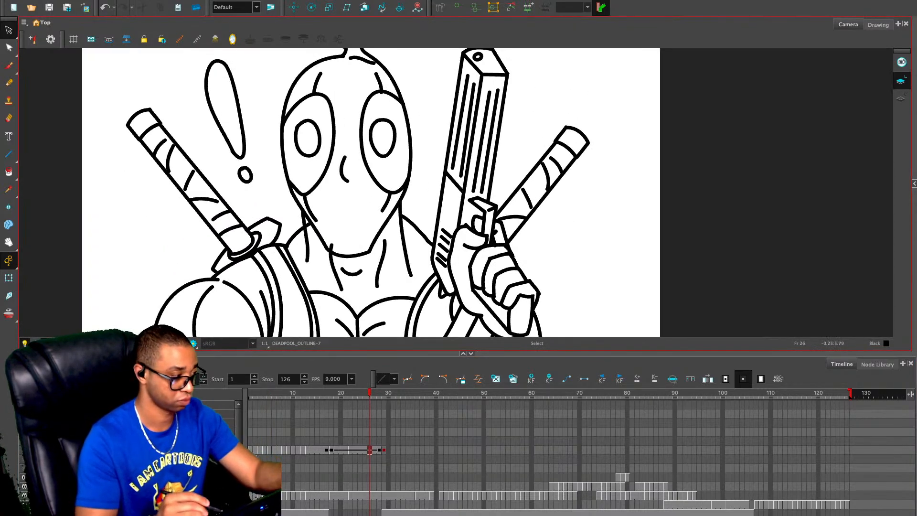
{"action": "mouse_move", "coordinate": [336, 258]}
{"action": "left_mouse_down"}
{"action": "mouse_move", "coordinate": [371, 282]}
{"action": "mouse_move", "coordinate": [330, 266]}
{"action": "mouse_move", "coordinate": [321, 249]}
{"action": "mouse_move", "coordinate": [339, 290]}
{"action": "left_mouse_up"}
{"action": "key", "text": "Delete"}
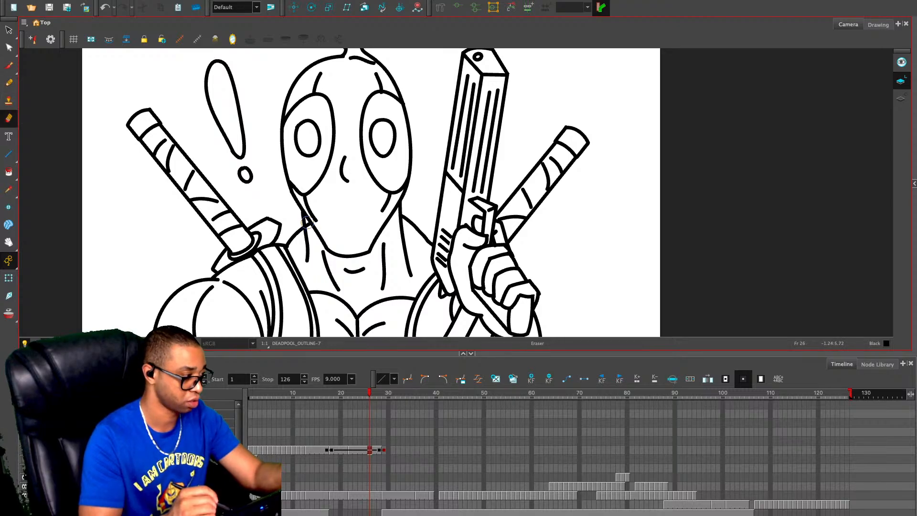
Erase the end of the shoulder line that overlaps the neck and jaw beside the sword on frame 26
{"action": "left_click_drag", "start_coordinate": [310, 225], "coordinate": [308, 222]}
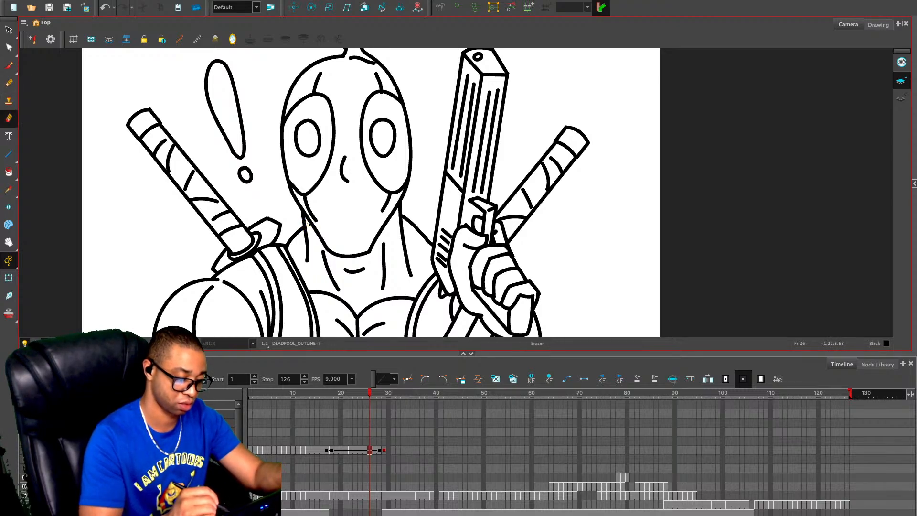
{"action": "key", "text": "1"}
{"action": "key", "text": "1"}
{"action": "key", "text": "1"}
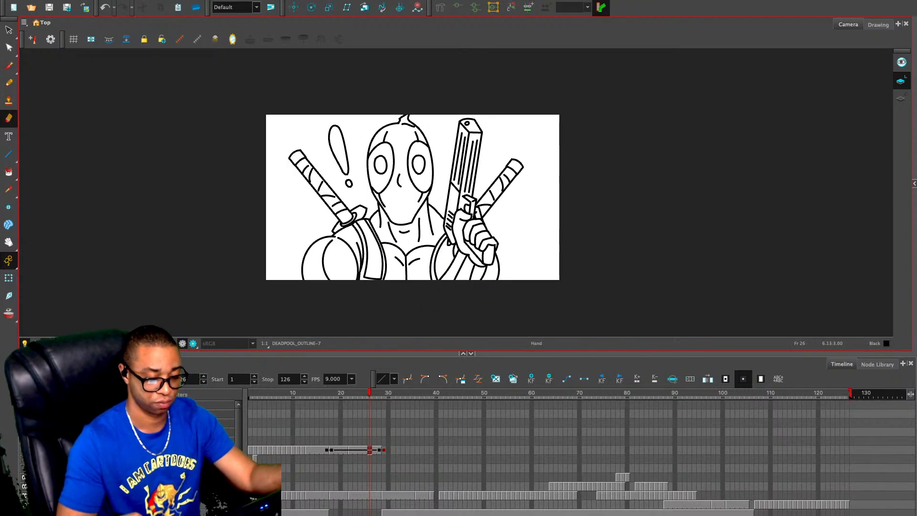
Copy all of the surprised Deadpool artwork on frame 26 and paste it into the empty cell at frame 35
{"action": "left_click_drag", "start_coordinate": [524, 264], "coordinate": [505, 270]}
{"action": "key", "text": "ctrl+a"}
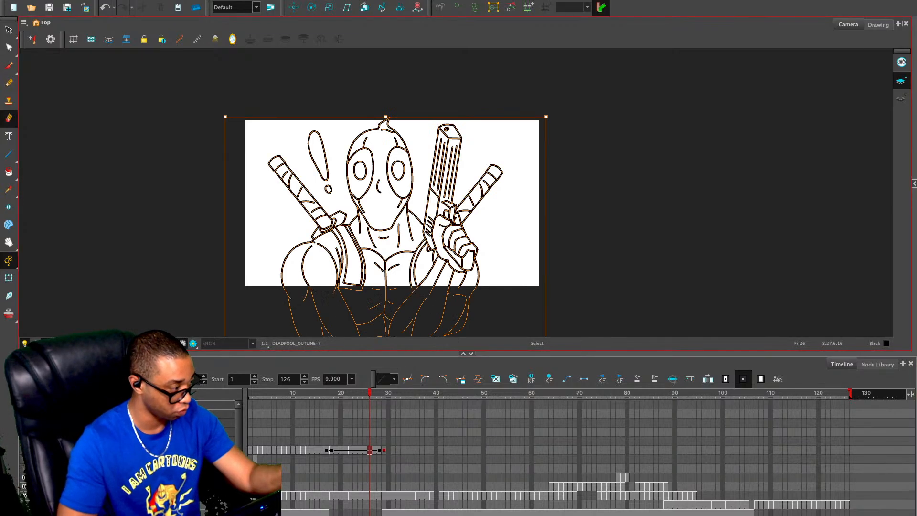
{"action": "key", "text": "ctrl+c"}
{"action": "left_click", "coordinate": [384, 450]}
{"action": "key", "text": "period"}
{"action": "key", "text": "period"}
{"action": "key", "text": "period"}
{"action": "key", "text": "period"}
{"action": "key", "text": "period"}
{"action": "key", "text": "period"}
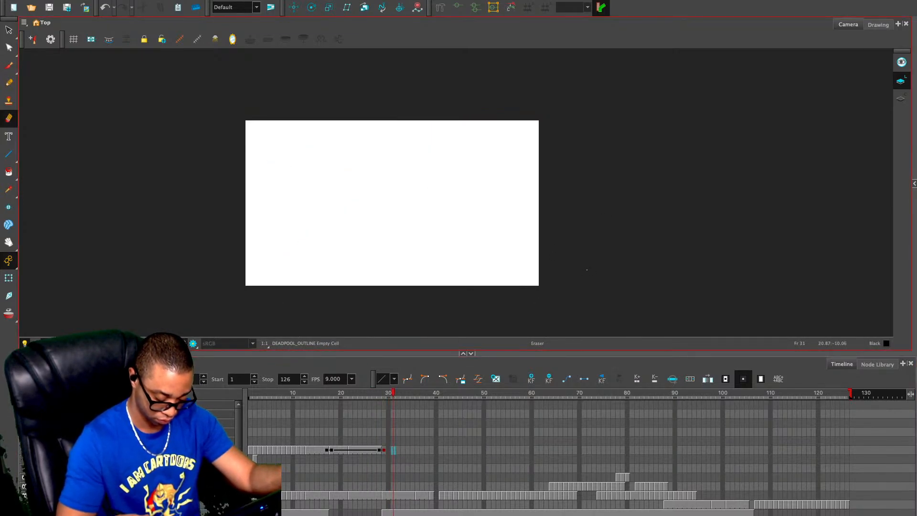
{"action": "key", "text": "ctrl+v"}
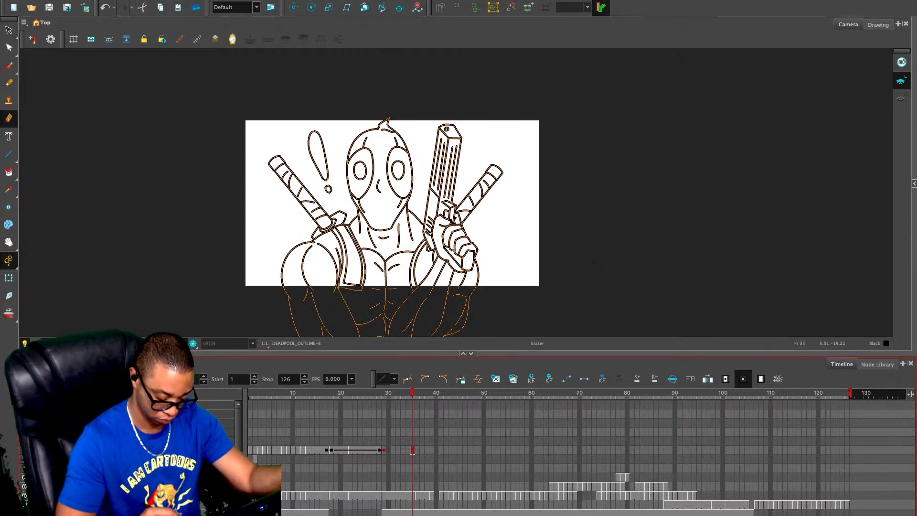
{"action": "key", "text": "ctrl+z"}
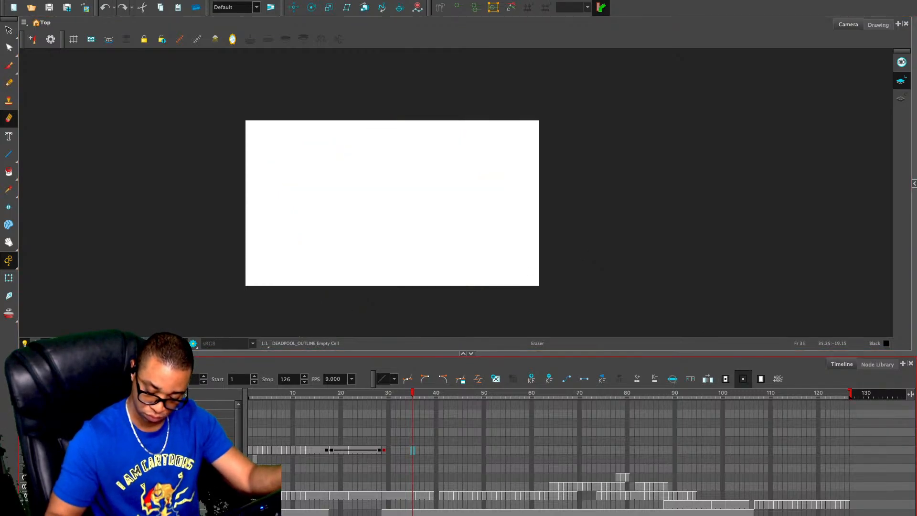
{"action": "left_click", "coordinate": [744, 379]}
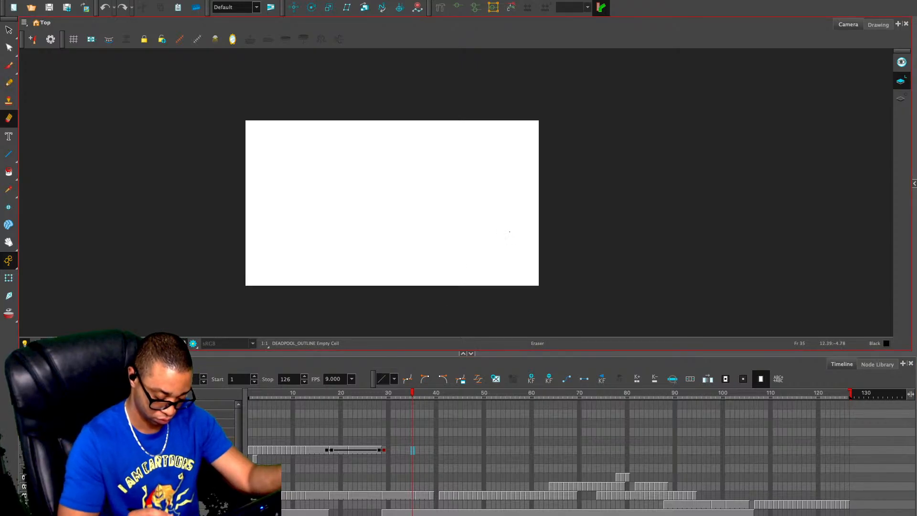
{"action": "key", "text": "ctrl+v"}
{"action": "key", "text": "alt+e"}
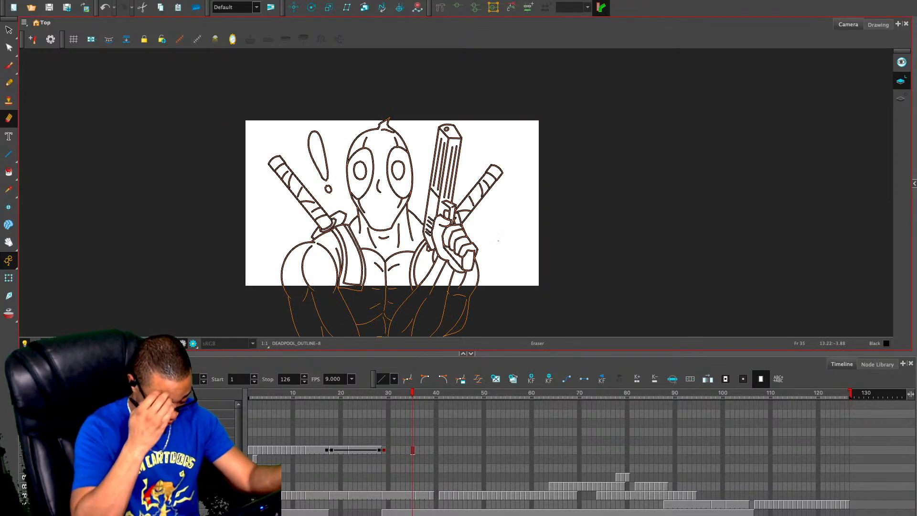
Try pasting the frame 17 cell onto frame 35 of the outline layer, and undo the paste
{"action": "left_click", "coordinate": [327, 451]}
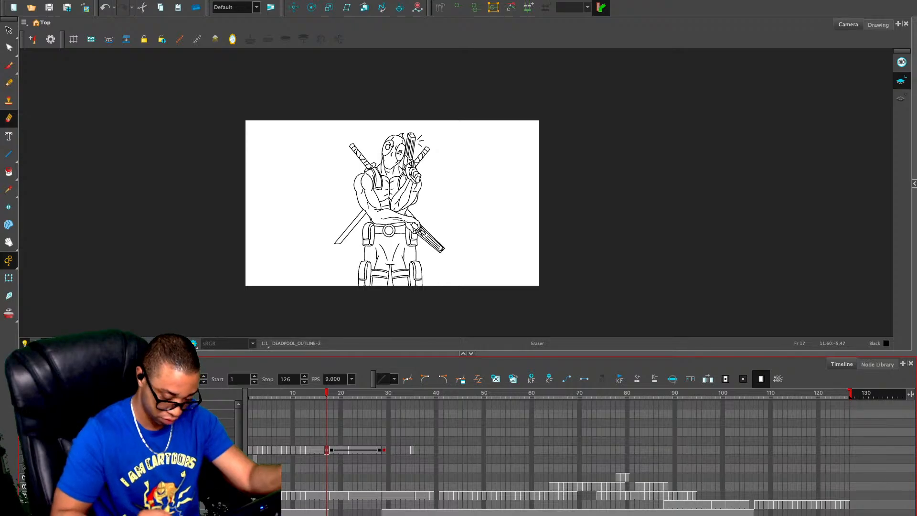
{"action": "left_click", "coordinate": [413, 451]}
{"action": "key", "text": "ctrl+v"}
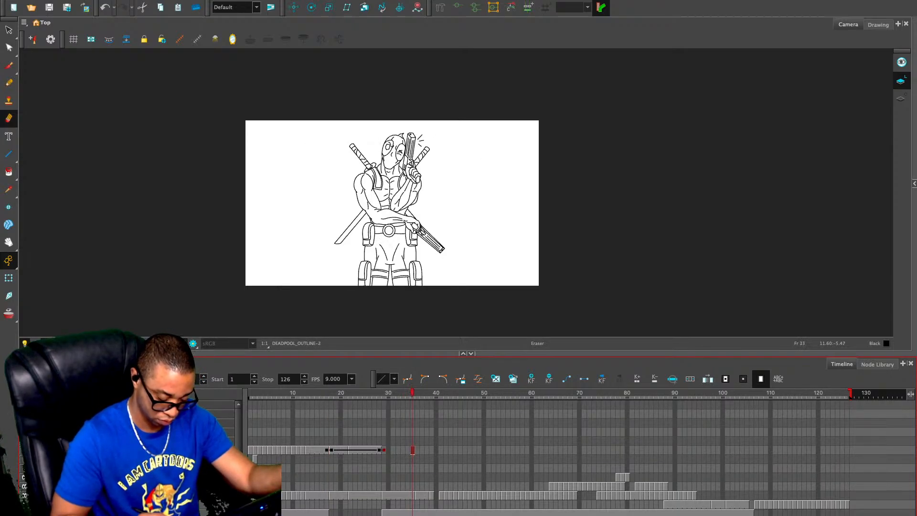
{"action": "key", "text": "ctrl+z"}
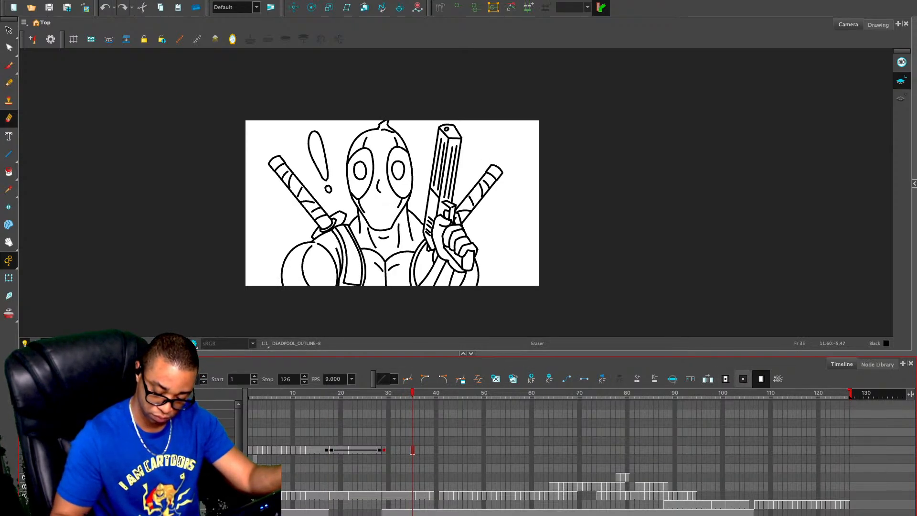
Set a transform keyframe on the outline layer at frame 35
{"action": "left_click", "coordinate": [327, 450]}
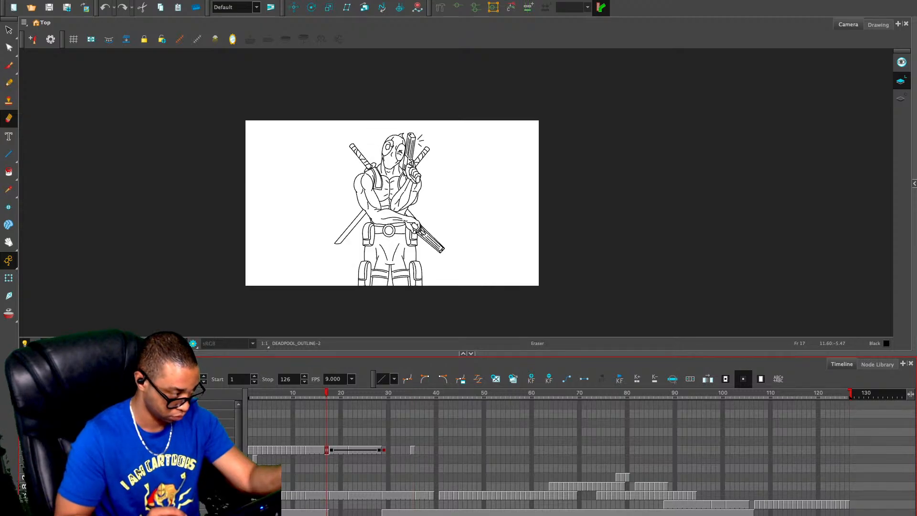
{"action": "left_click", "coordinate": [413, 451]}
{"action": "key", "text": "F6"}
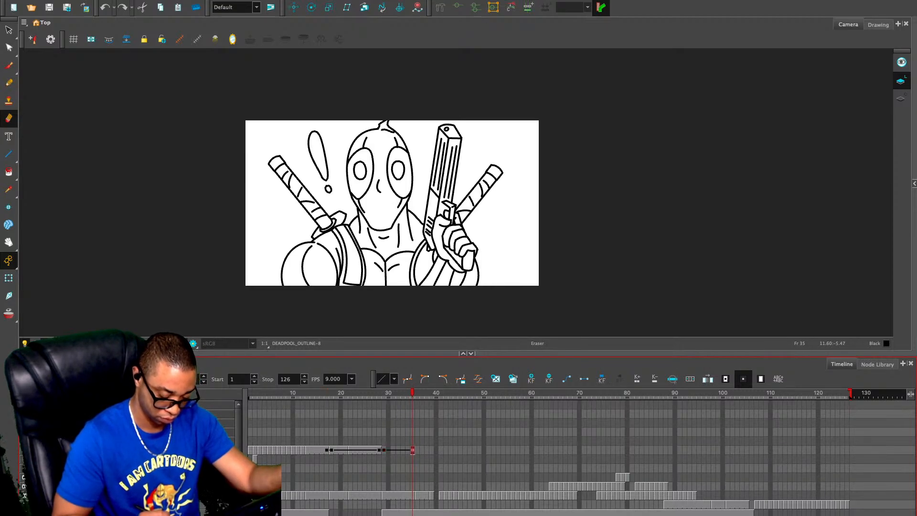
Extend the surprised drawing's exposure from frame 35 back to frame 29 to fill the empty cells
{"action": "left_click", "coordinate": [384, 450]}
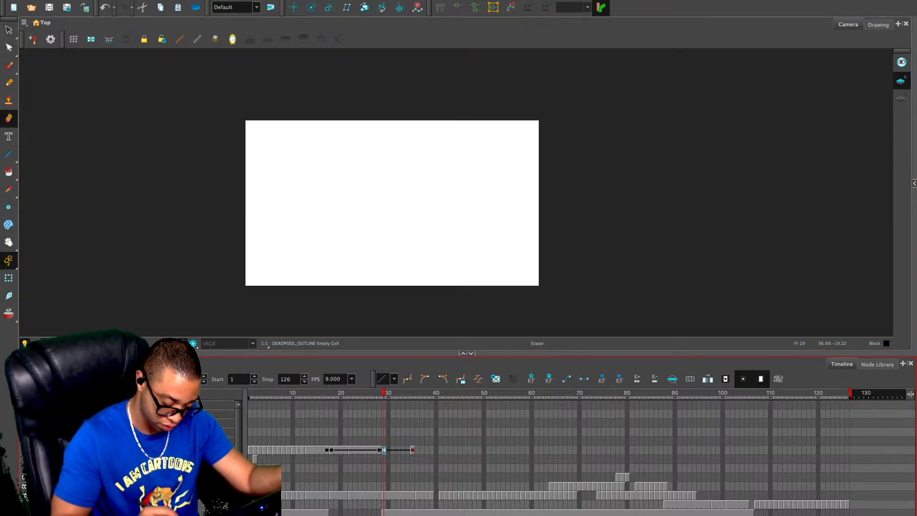
{"action": "left_click", "coordinate": [413, 450]}
{"action": "left_click_drag", "start_coordinate": [412, 450], "coordinate": [385, 451]}
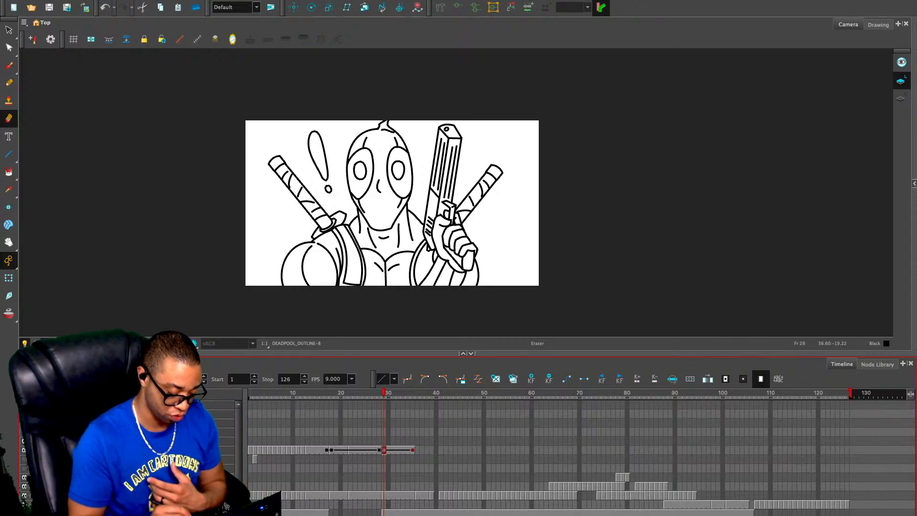
Enlarge the timeline area and add keyframes at frames 17 and 18 on the lowest timeline layer
{"action": "left_click", "coordinate": [327, 451]}
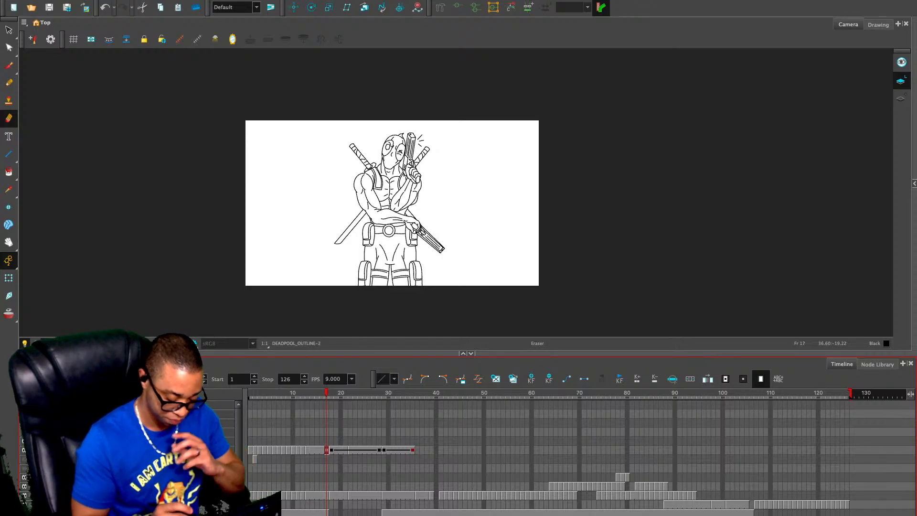
{"action": "key", "text": "period"}
{"action": "key", "text": "comma"}
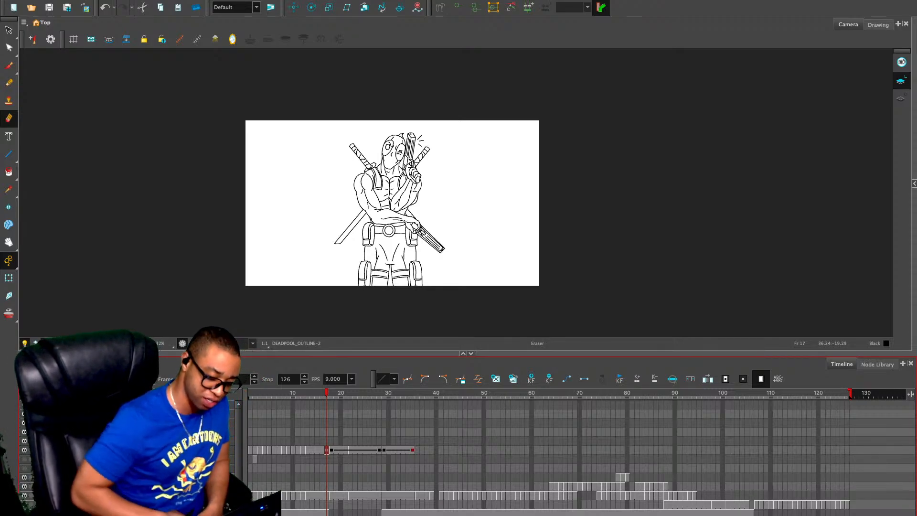
{"action": "left_click_drag", "start_coordinate": [384, 354], "coordinate": [382, 303]}
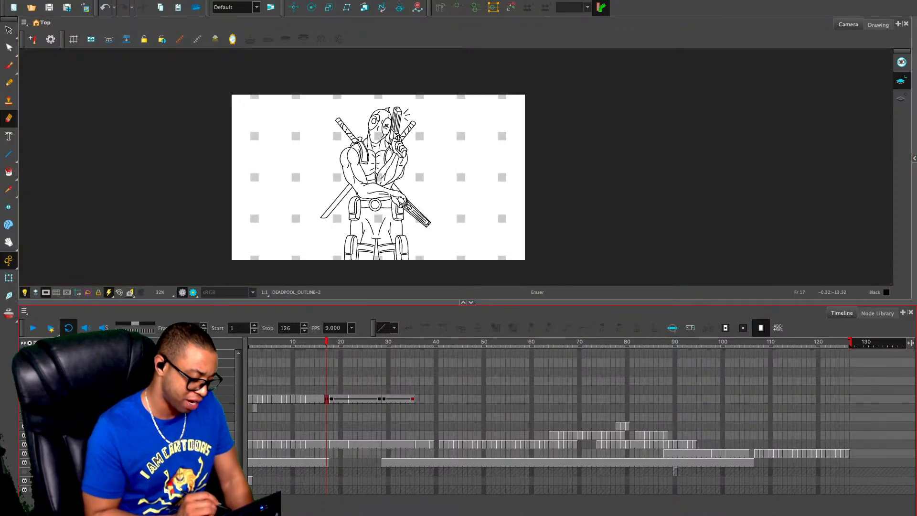
{"action": "left_click", "coordinate": [143, 389]}
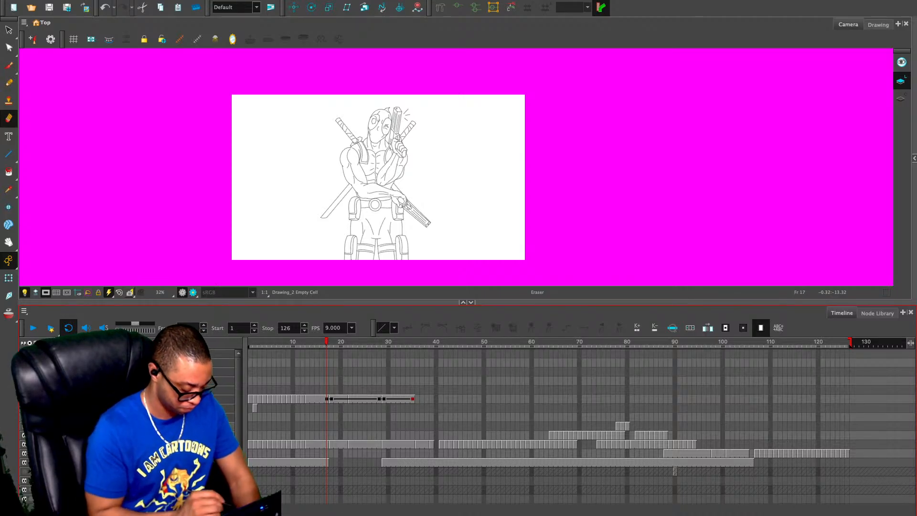
{"action": "left_click", "coordinate": [327, 500]}
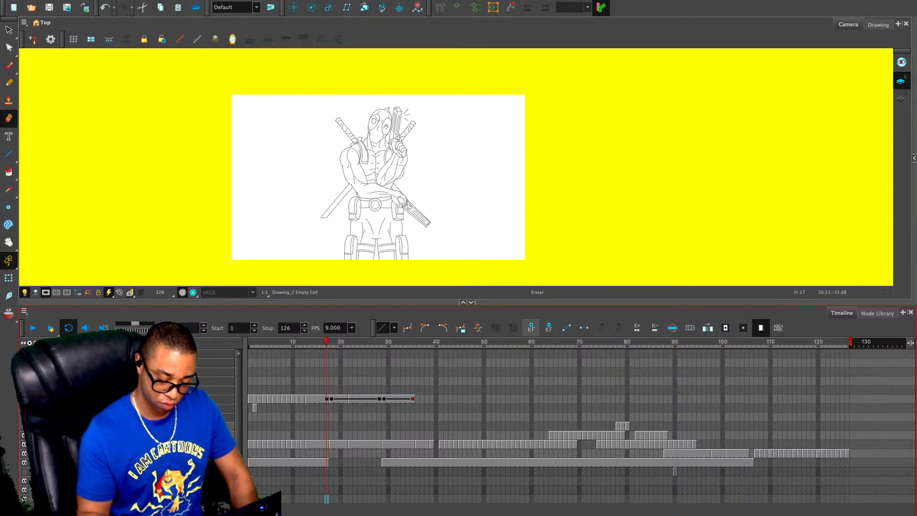
{"action": "key", "text": "period"}
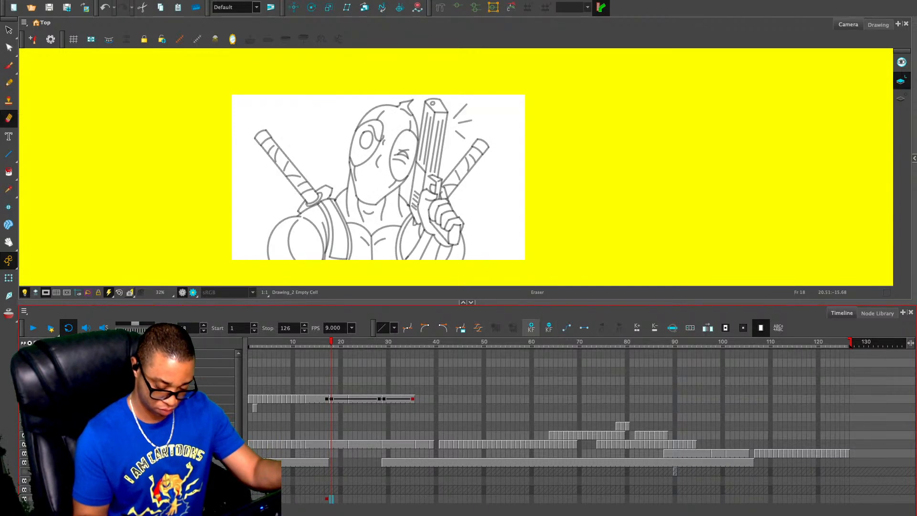
{"action": "left_click", "coordinate": [531, 328]}
Delete the outline layer's transform keyframes between frames 17 and 35 and go to frame 18
{"action": "left_click_drag", "start_coordinate": [327, 399], "coordinate": [417, 399]}
{"action": "left_click", "coordinate": [549, 328]}
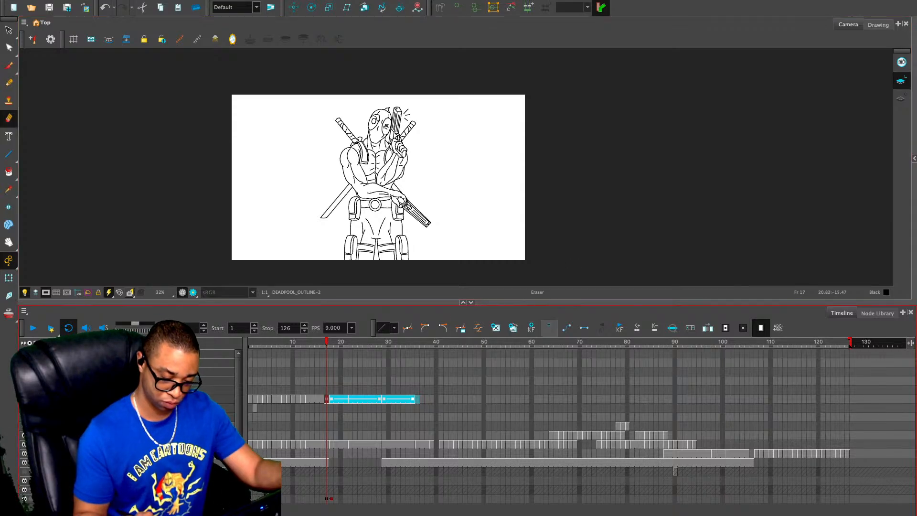
{"action": "mouse_move", "coordinate": [327, 342]}
{"action": "left_mouse_down"}
{"action": "mouse_move", "coordinate": [313, 341]}
{"action": "mouse_move", "coordinate": [432, 342]}
{"action": "mouse_move", "coordinate": [332, 341]}
{"action": "left_mouse_up"}
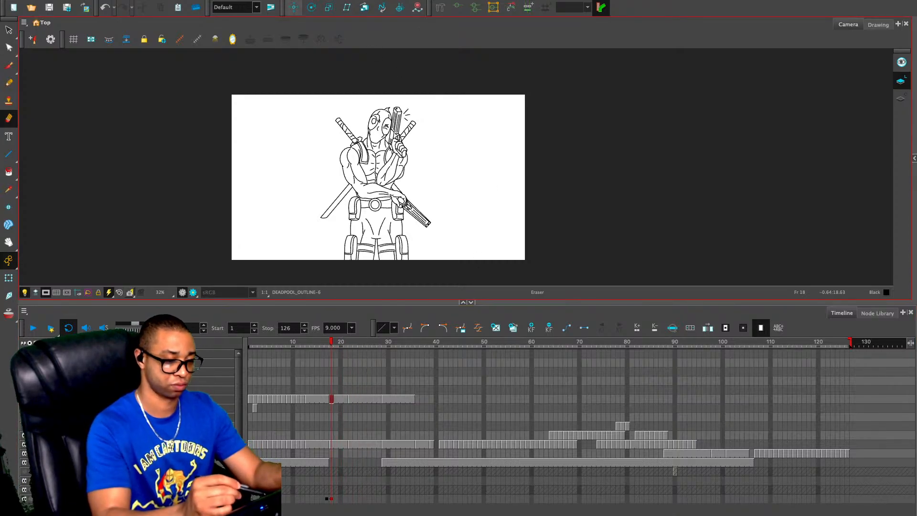
Try to enlarge the full-body outline on frame 18 and move it down to match the rough close-up sketch
{"action": "left_click", "coordinate": [328, 7]}
{"action": "key", "text": "1"}
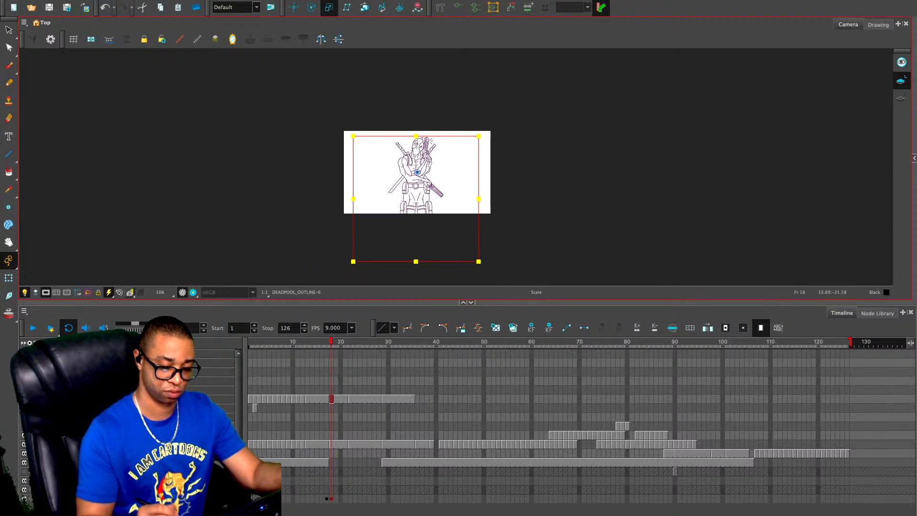
{"action": "left_click_drag", "start_coordinate": [478, 262], "coordinate": [560, 380]}
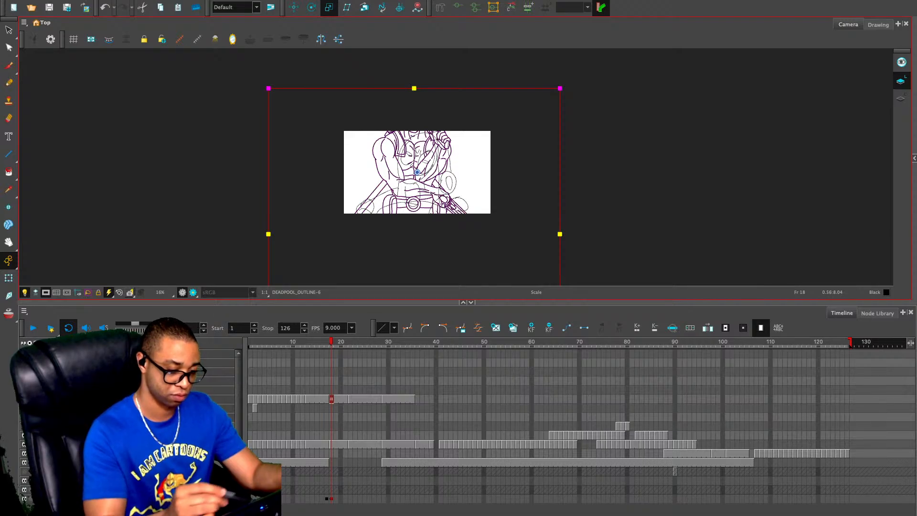
{"action": "left_click", "coordinate": [294, 7]}
{"action": "left_click_drag", "start_coordinate": [442, 138], "coordinate": [442, 201]}
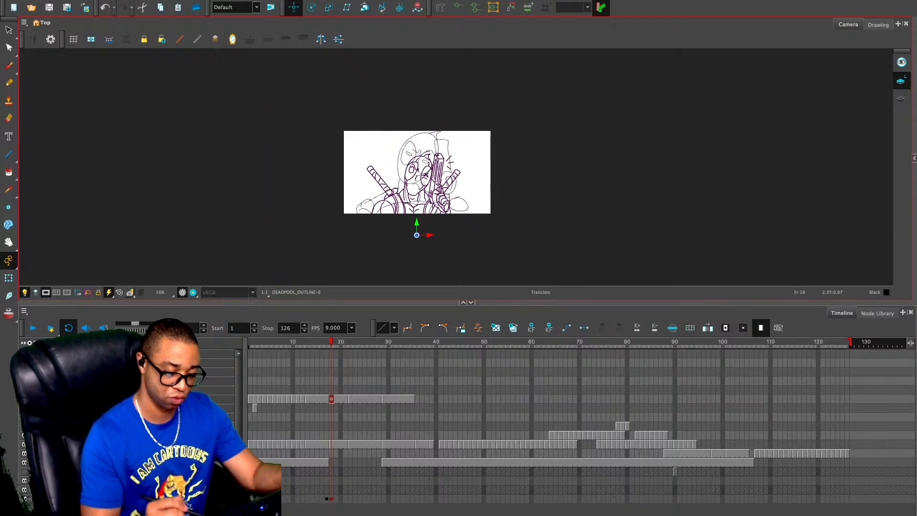
{"action": "key", "text": "alt+4"}
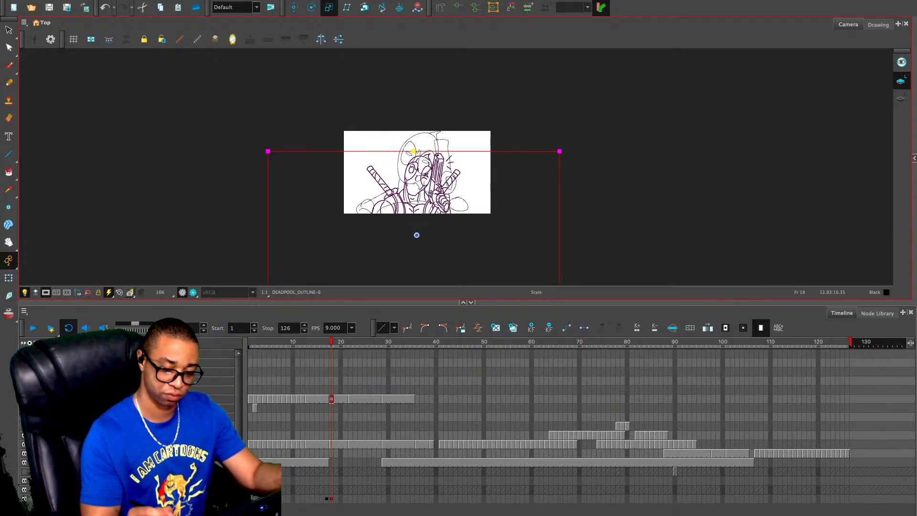
{"action": "left_click_drag", "start_coordinate": [570, 145], "coordinate": [597, 129]}
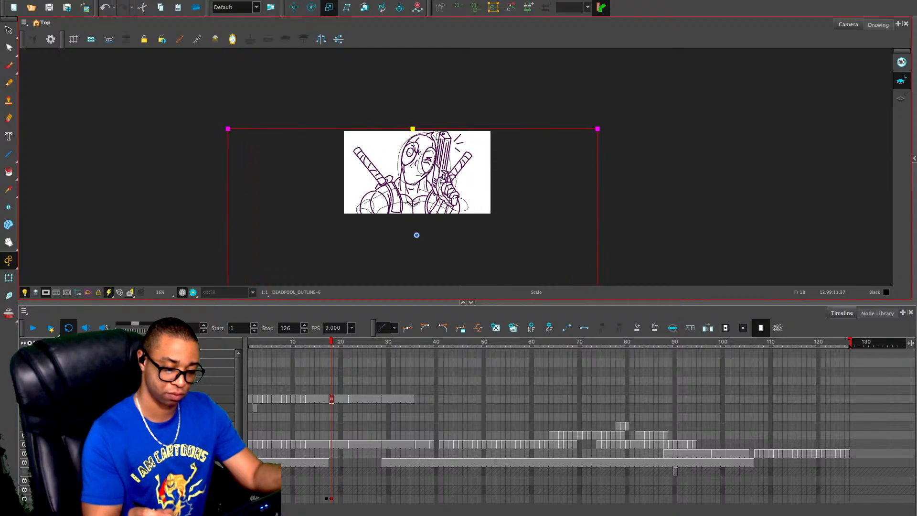
{"action": "key", "text": "alt+s"}
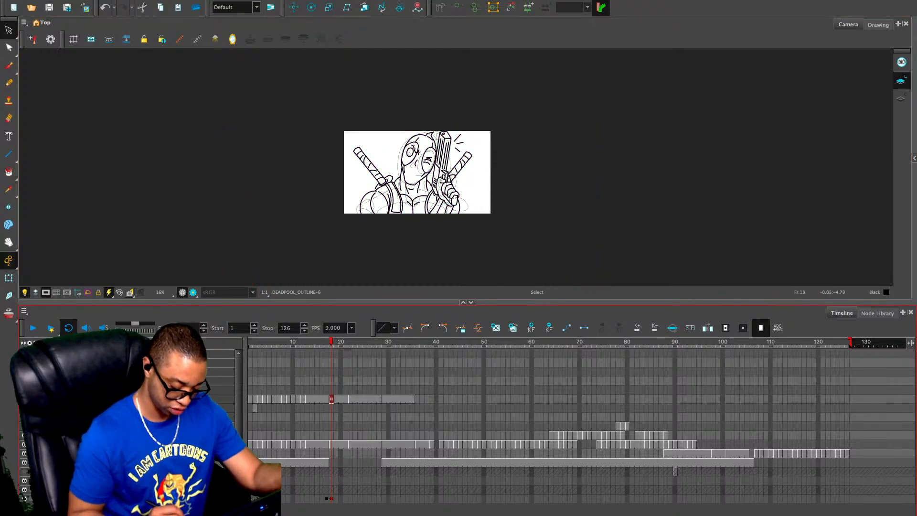
Delete the transform keyframe set on the outline layer at frame 18
{"action": "left_click", "coordinate": [332, 498]}
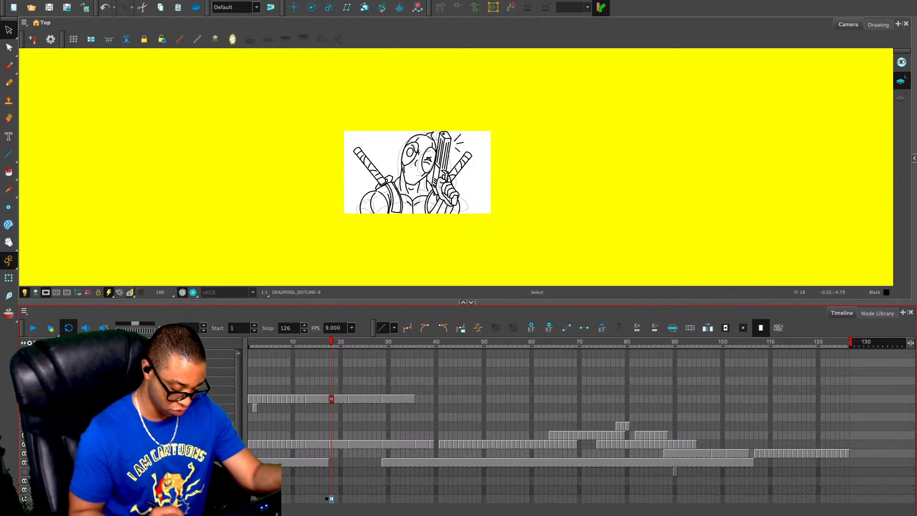
{"action": "left_click", "coordinate": [331, 499]}
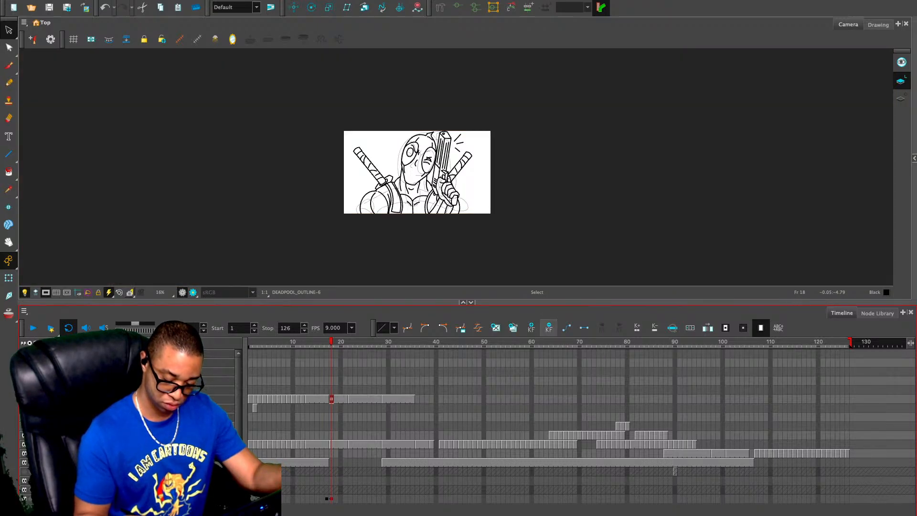
{"action": "left_click", "coordinate": [549, 328]}
Try scaling the lowest timeline layer at its frame 18 keyframe, and undo the scaling
{"action": "left_click", "coordinate": [331, 499]}
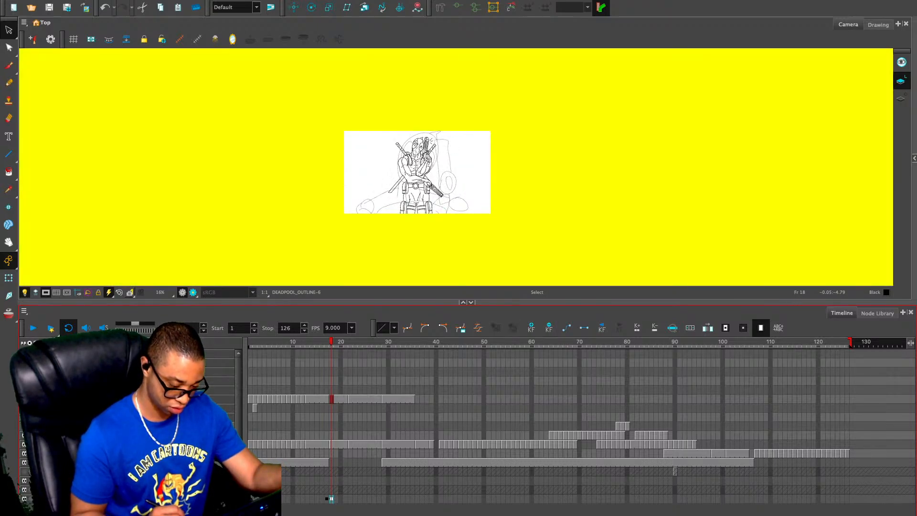
{"action": "left_click", "coordinate": [329, 7]}
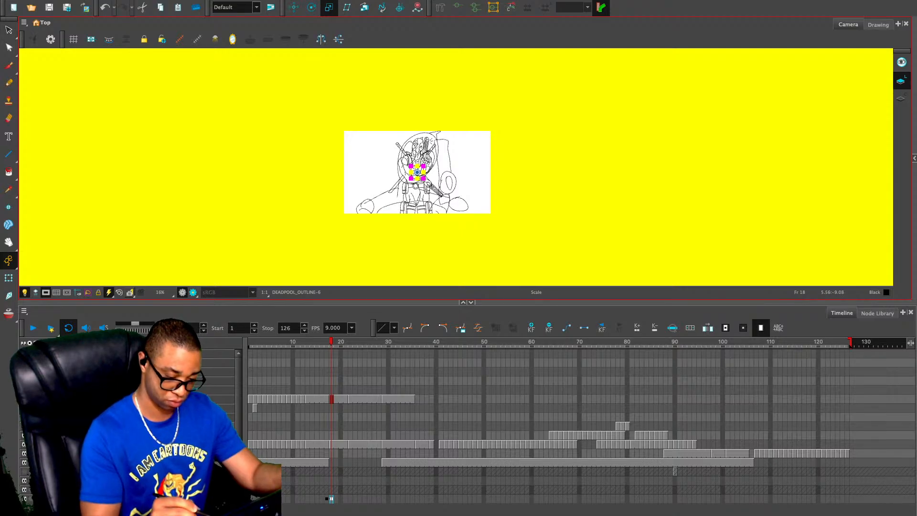
{"action": "left_click_drag", "start_coordinate": [424, 179], "coordinate": [420, 176]}
{"action": "key", "text": "ctrl+z"}
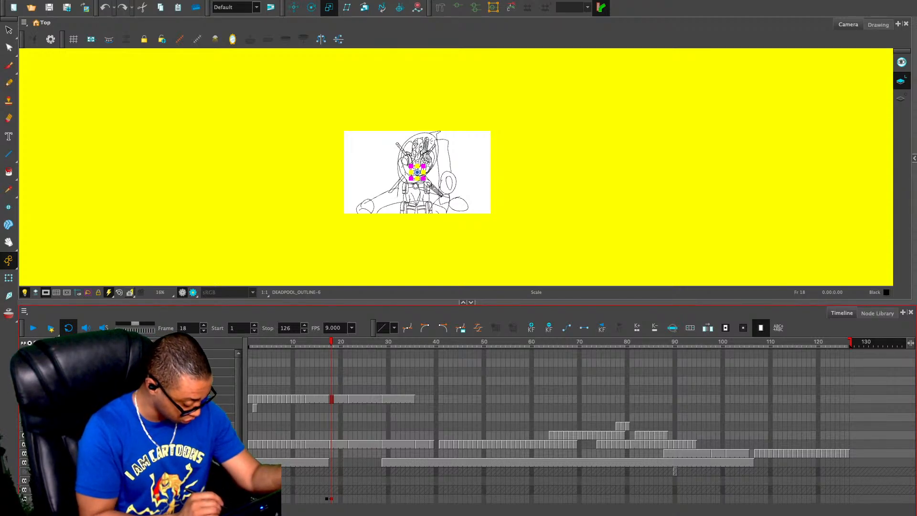
{"action": "key", "text": "ctrl+shift+z"}
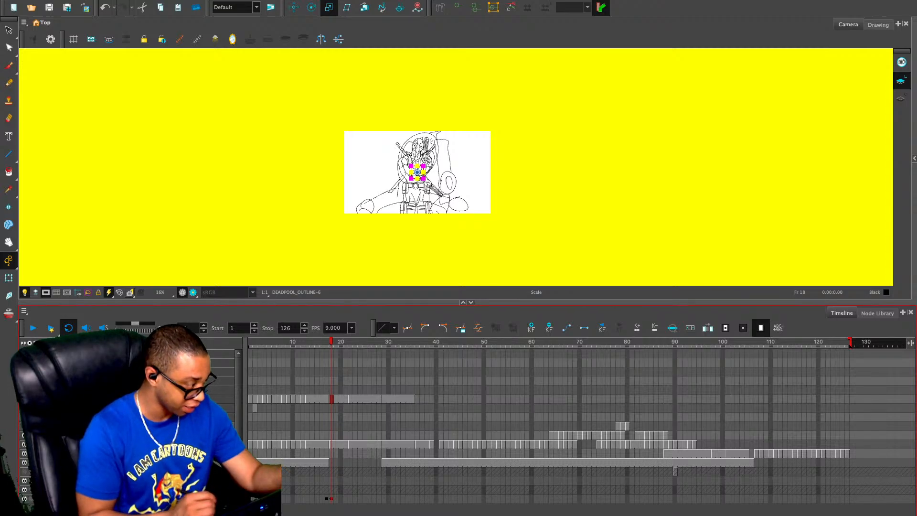
{"action": "key", "text": "ctrl+z"}
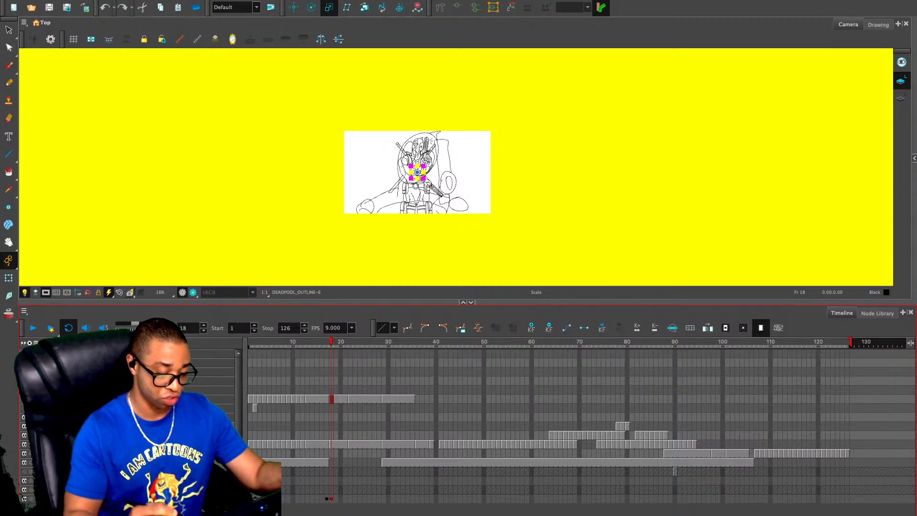
{"action": "key", "text": "2"}
{"action": "key", "text": "2"}
{"action": "key", "text": "1"}
{"action": "key", "text": "1"}
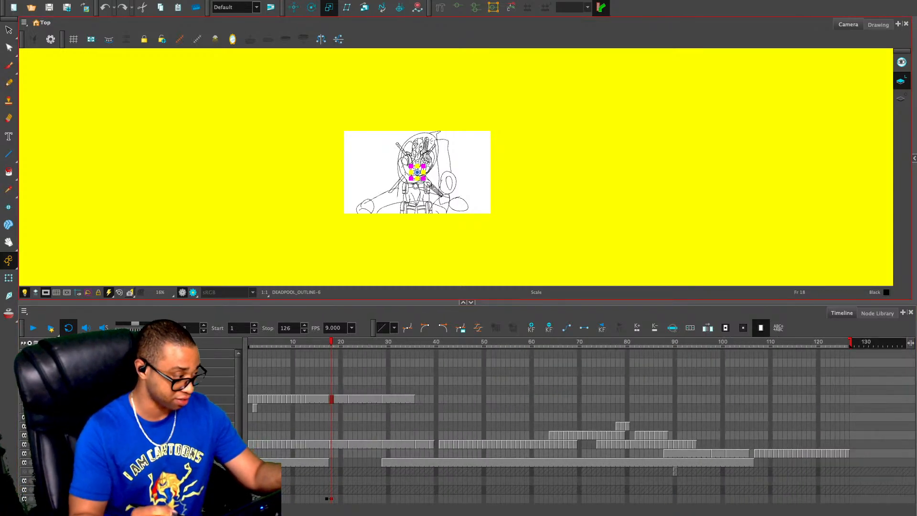
Undo the recent edits until the outline layer's transform keyframes between frames 17 and 35 are restored
{"action": "key", "text": "alt+s"}
{"action": "key", "text": "ctrl+z"}
{"action": "key", "text": "ctrl+z"}
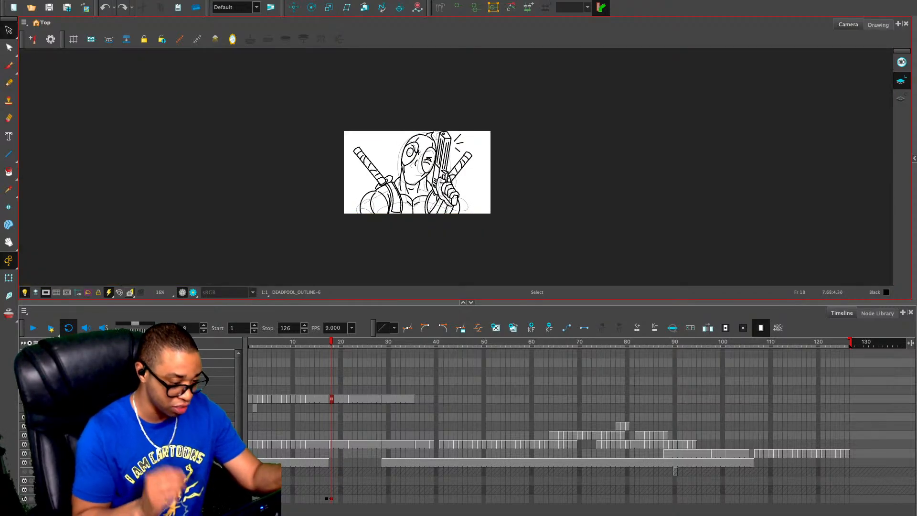
{"action": "key", "text": "ctrl+z"}
{"action": "key", "text": "ctrl+z"}
{"action": "key", "text": "ctrl+z"}
{"action": "key", "text": "ctrl+z"}
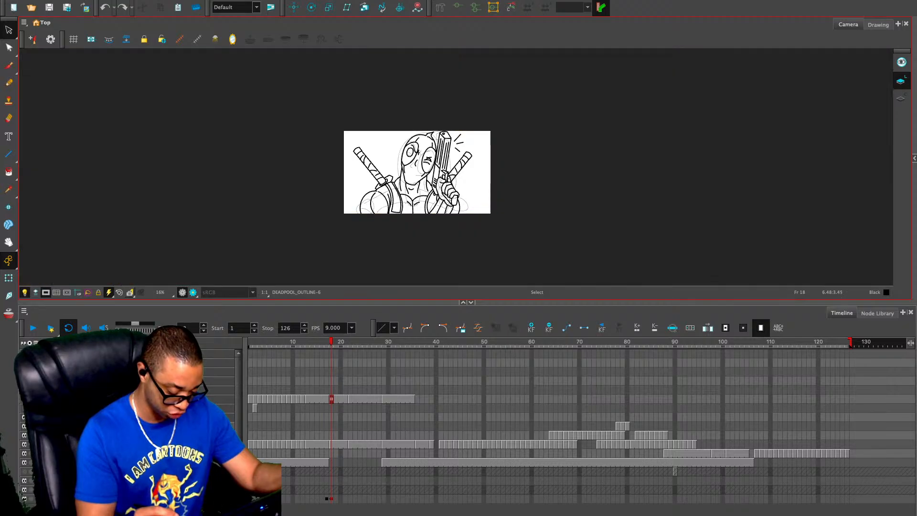
{"action": "key", "text": "ctrl+z"}
{"action": "key", "text": "ctrl+z"}
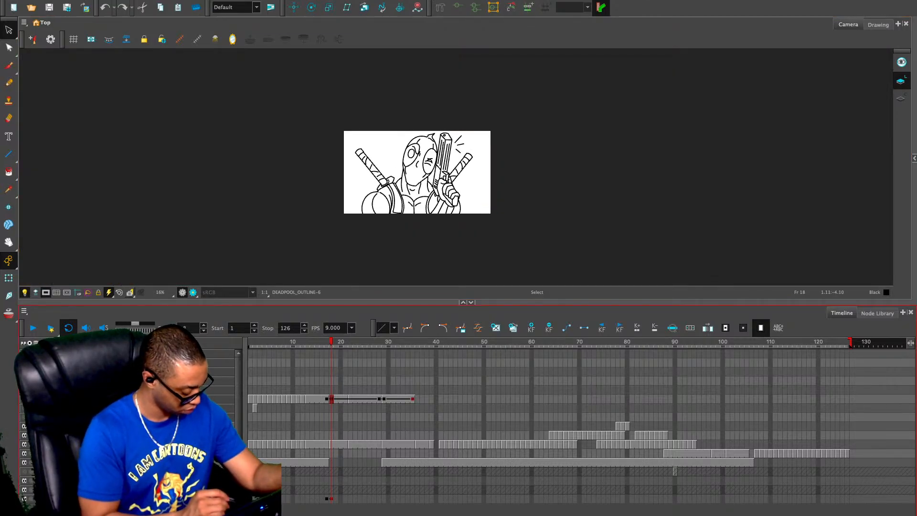
{"action": "key", "text": "ctrl+shift+z"}
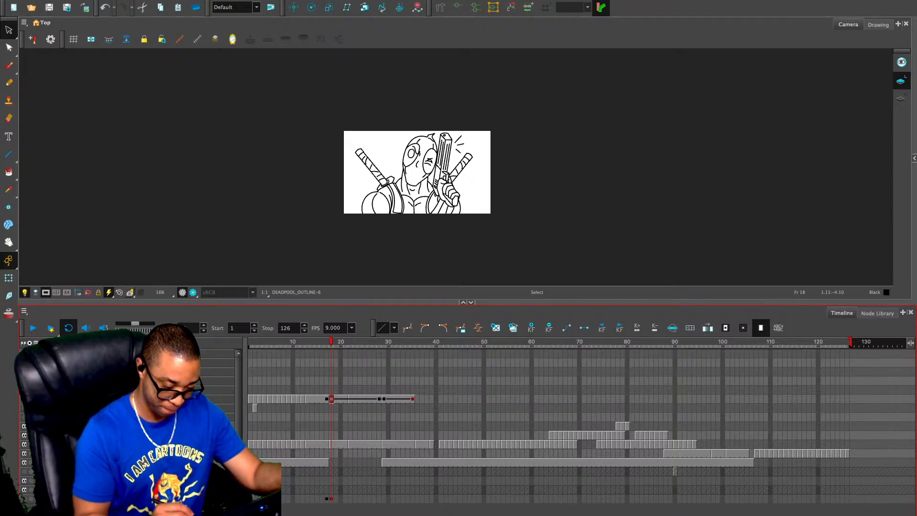
At frame 29, scale the surprised close-up outline down to roughly the full-body size
{"action": "left_click", "coordinate": [408, 399]}
{"action": "left_click", "coordinate": [384, 399]}
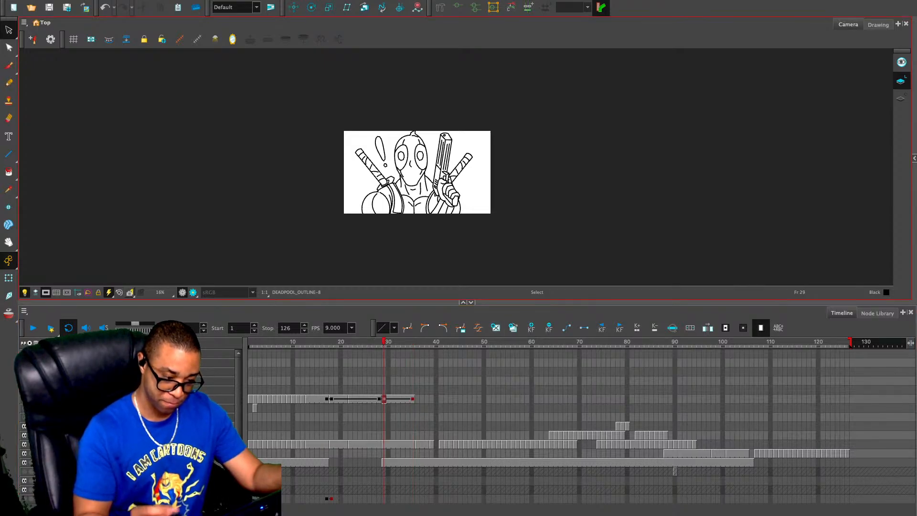
{"action": "left_click", "coordinate": [329, 7]}
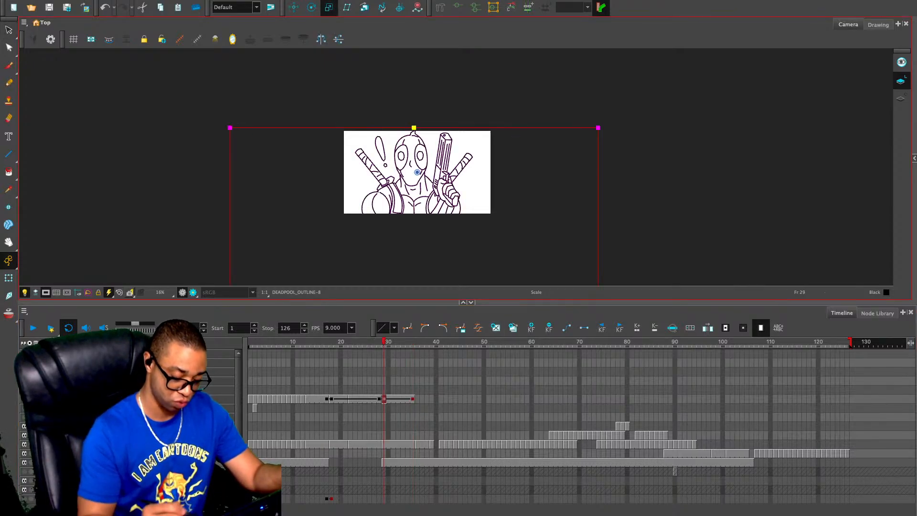
{"action": "left_click_drag", "start_coordinate": [598, 127], "coordinate": [472, 159]}
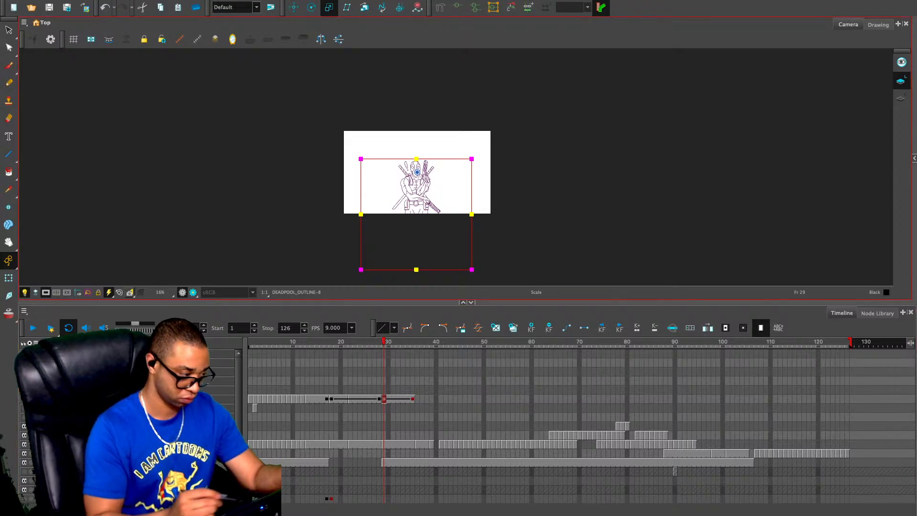
Copy the full-body outline artwork from frame 14 and paste it into the empty outline cell at frame 36
{"action": "left_click", "coordinate": [312, 399]}
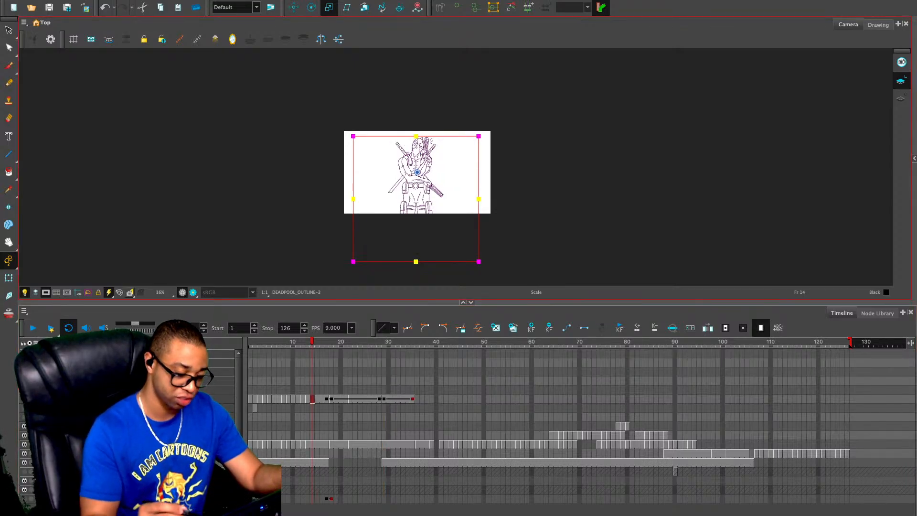
{"action": "left_click", "coordinate": [418, 181]}
{"action": "left_click", "coordinate": [496, 185]}
{"action": "key", "text": "alt+s"}
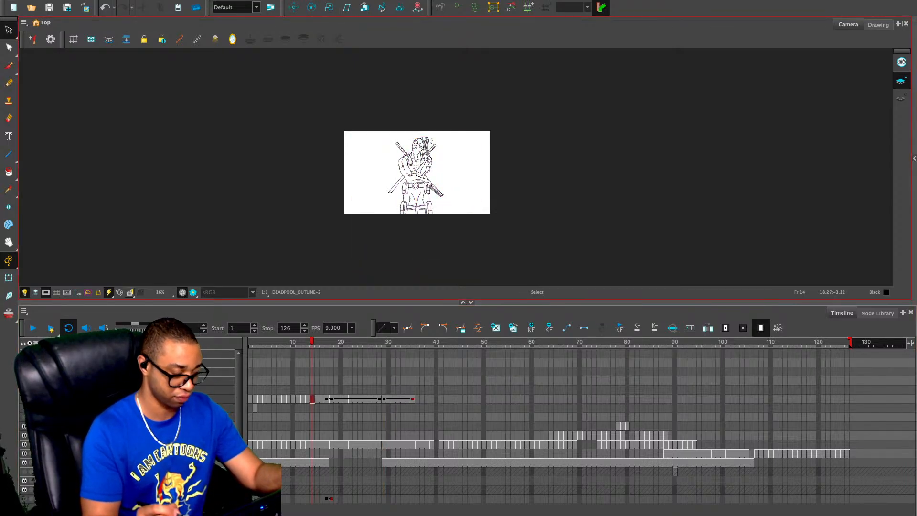
{"action": "key", "text": "ctrl+a"}
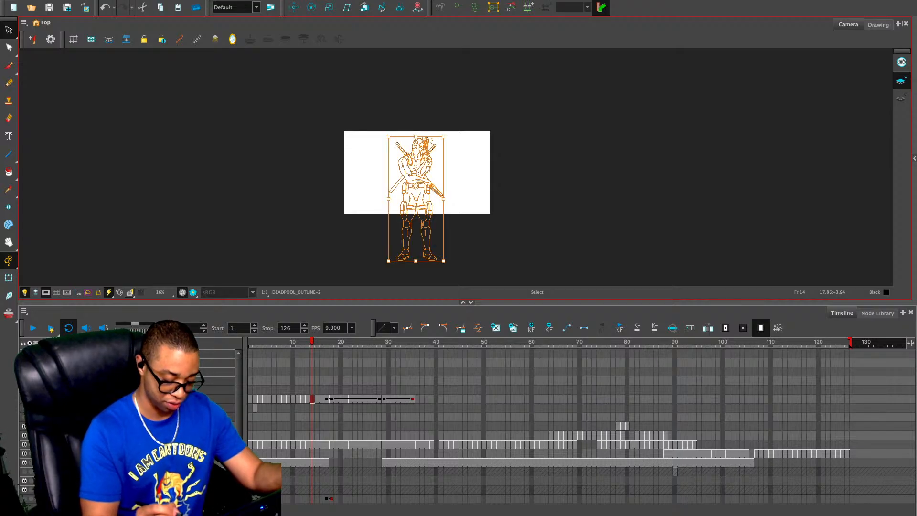
{"action": "left_click", "coordinate": [394, 399]}
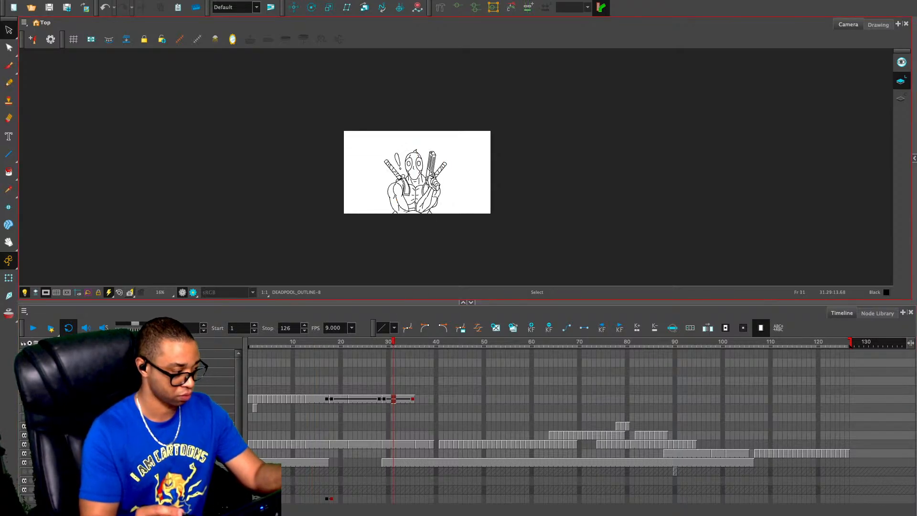
{"action": "key", "text": "ctrl+v"}
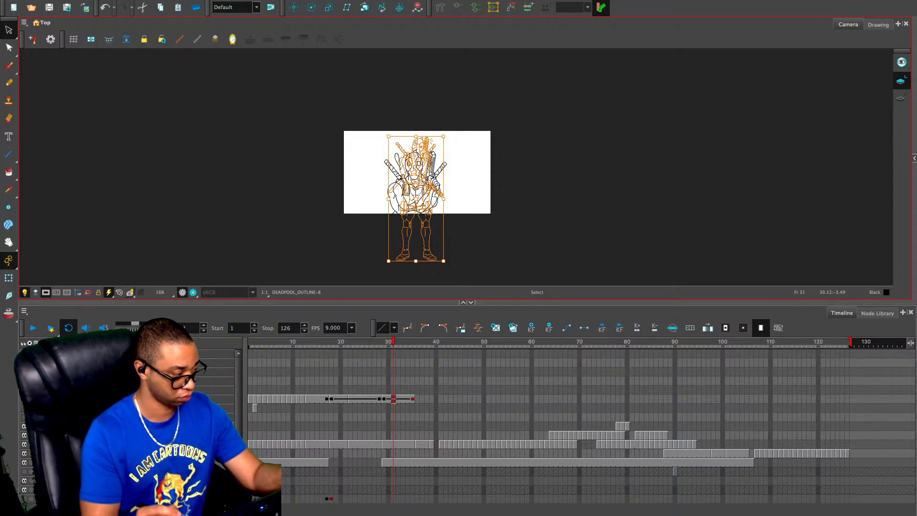
{"action": "key", "text": "ctrl+z"}
{"action": "left_click", "coordinate": [417, 399]}
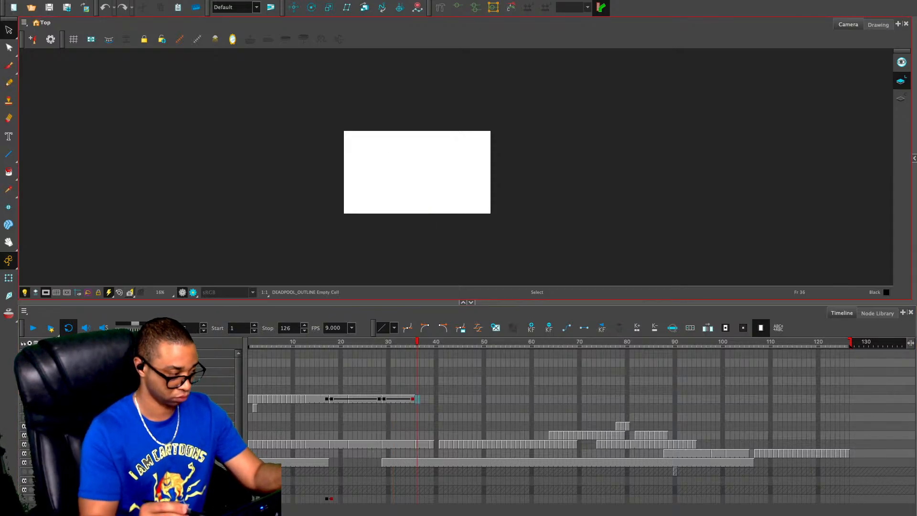
{"action": "key", "text": "ctrl+v"}
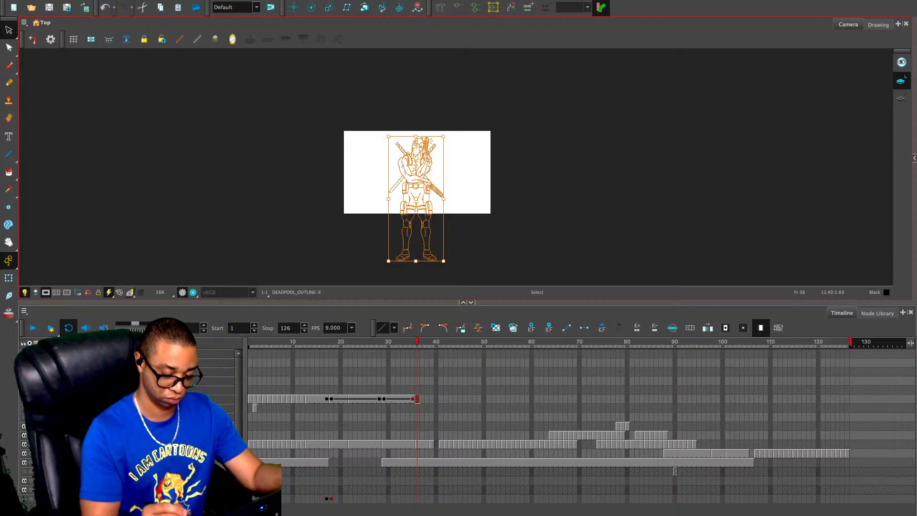
Delete the surprised-pose exposure from frame 29 to 35 on the outline layer, together with its transform keyframes
{"action": "key", "text": "comma"}
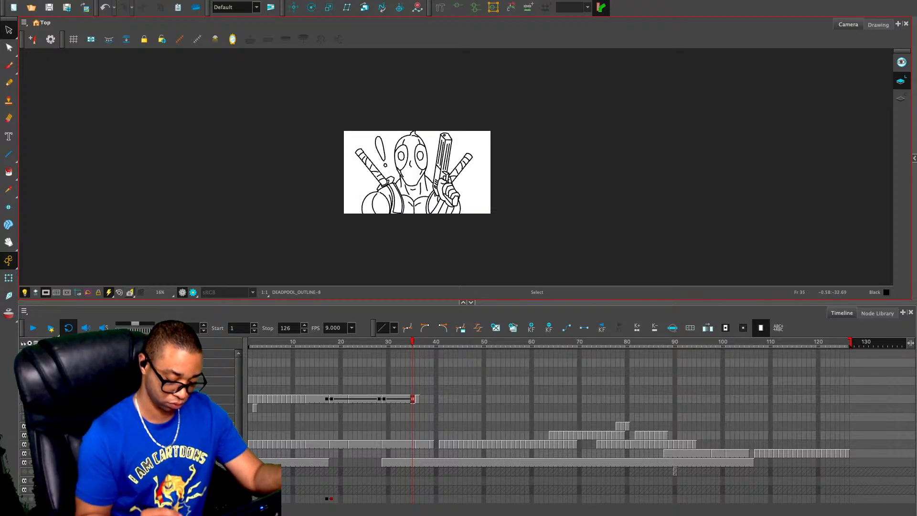
{"action": "left_click", "coordinate": [413, 399]}
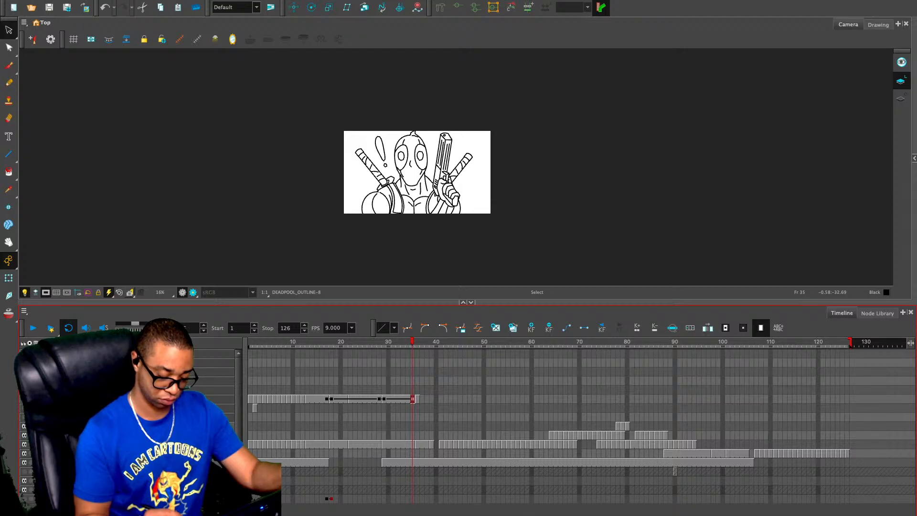
{"action": "double_click", "coordinate": [412, 399]}
{"action": "key", "text": "Delete"}
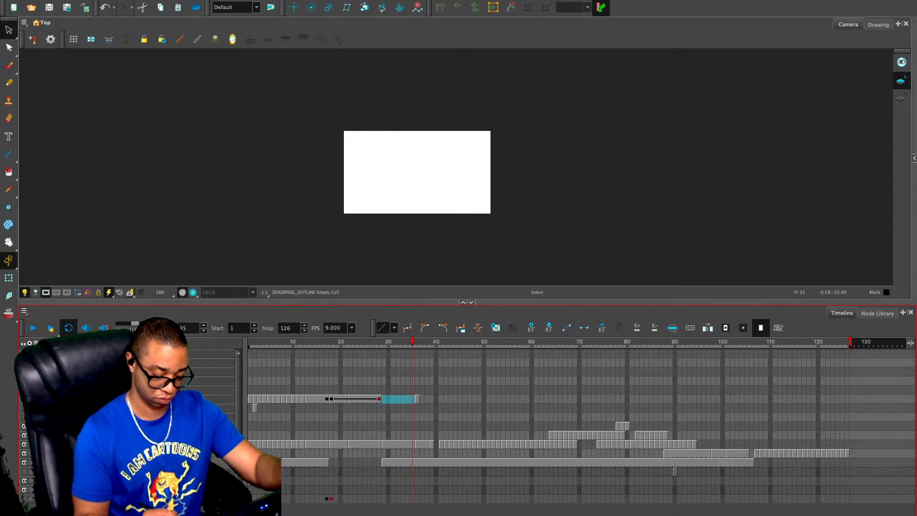
{"action": "key", "text": "period"}
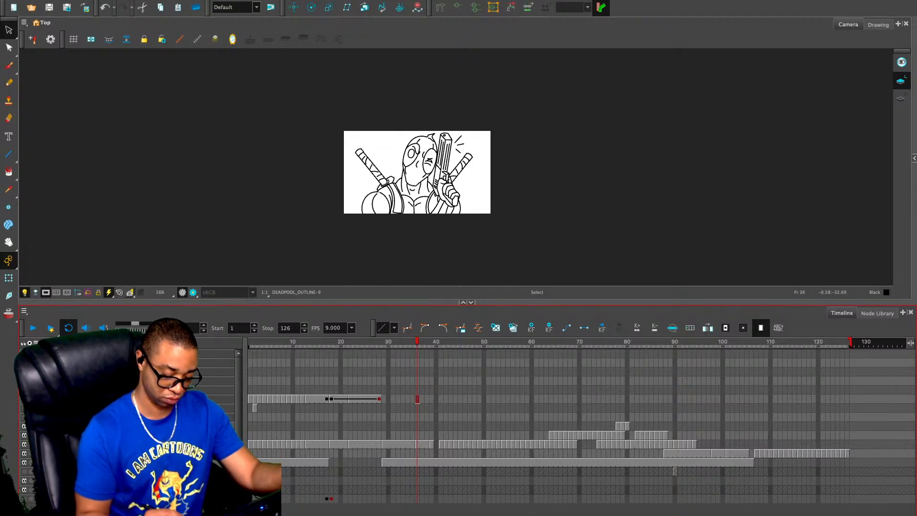
Copy the full-body transform keyframe from frame 17 and paste it onto frame 36 of the outline layer
{"action": "left_click", "coordinate": [326, 399]}
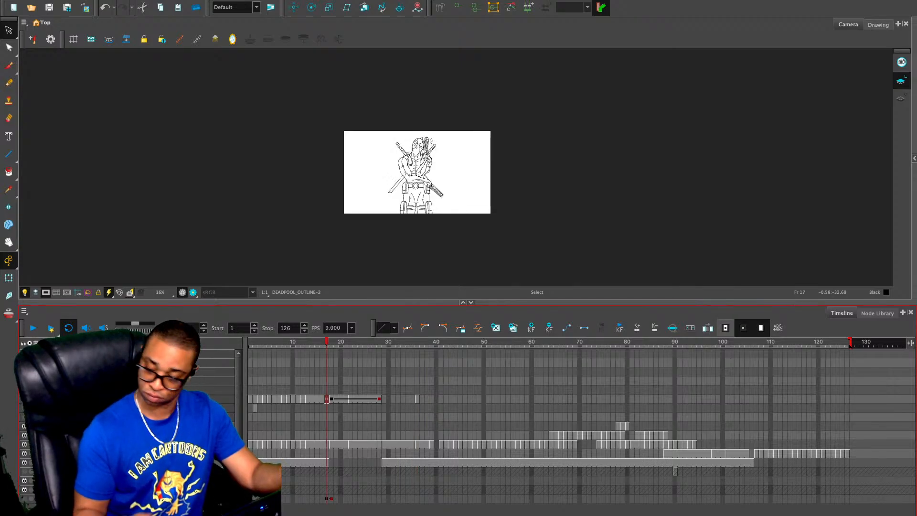
{"action": "left_click", "coordinate": [417, 399]}
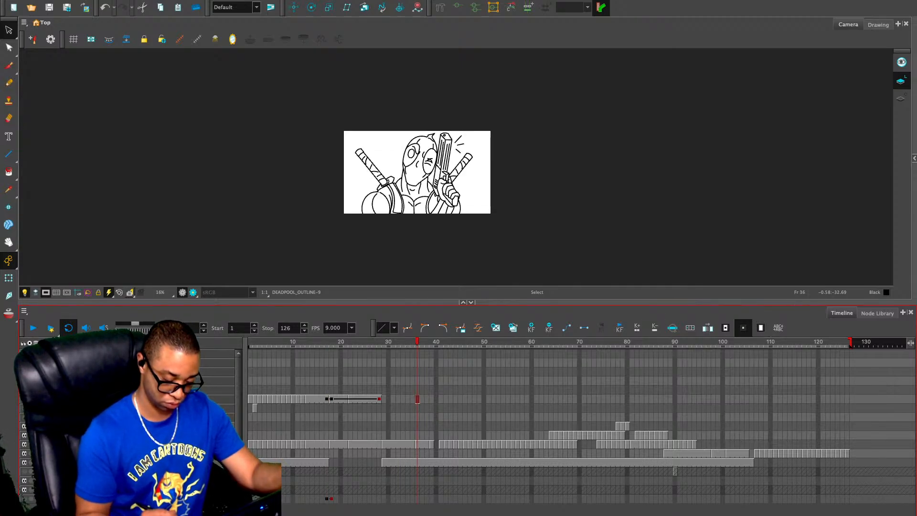
{"action": "key", "text": "super+v"}
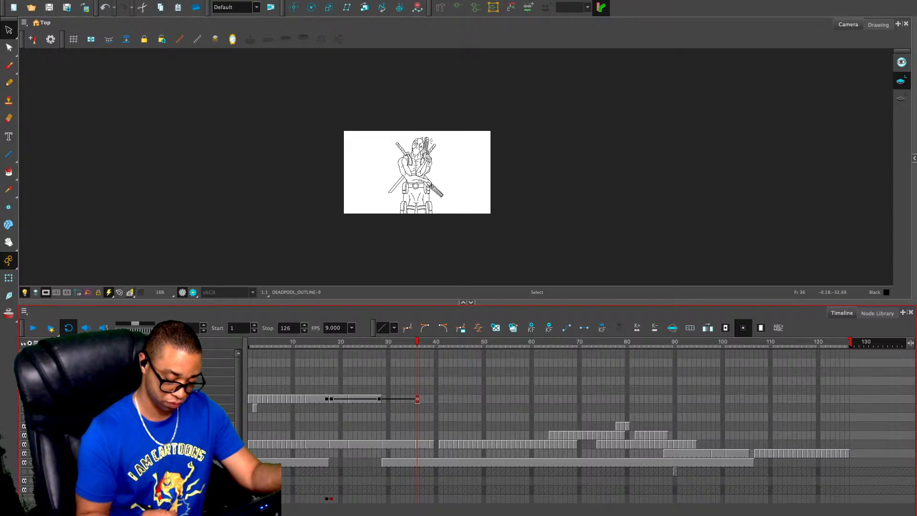
Extend the frame 36 drawing back to frame 29 and paste the full-body transform keyframe at frame 29
{"action": "key", "text": "comma"}
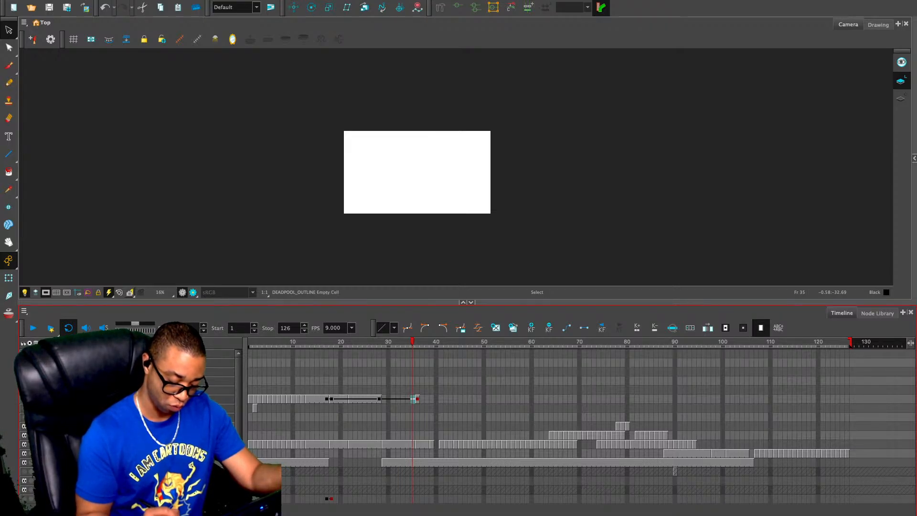
{"action": "key", "text": "period"}
{"action": "left_click_drag", "start_coordinate": [398, 399], "coordinate": [384, 399]}
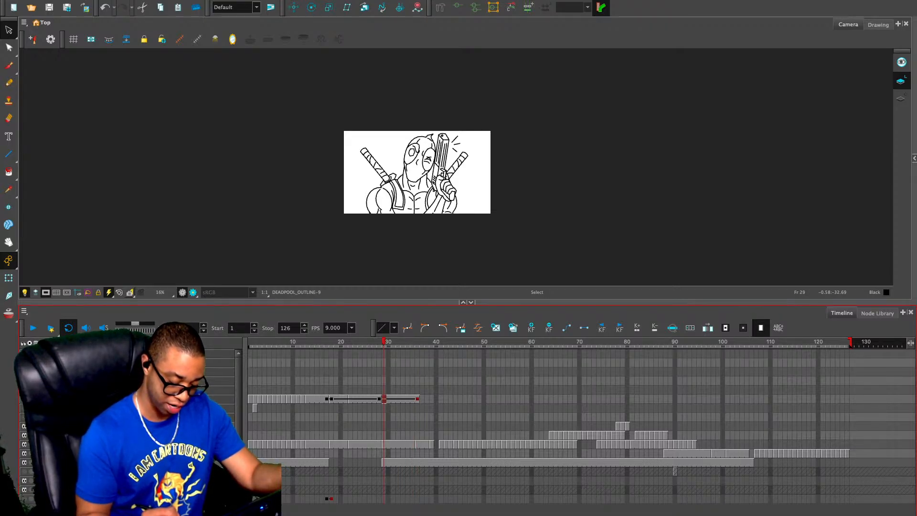
{"action": "key", "text": "ctrl+z"}
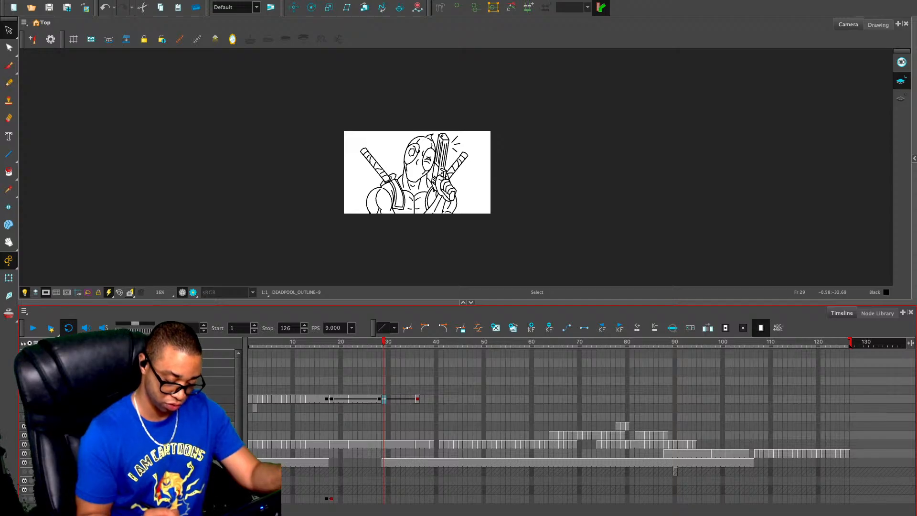
{"action": "left_click", "coordinate": [418, 399]}
{"action": "left_click_drag", "start_coordinate": [418, 399], "coordinate": [384, 399]}
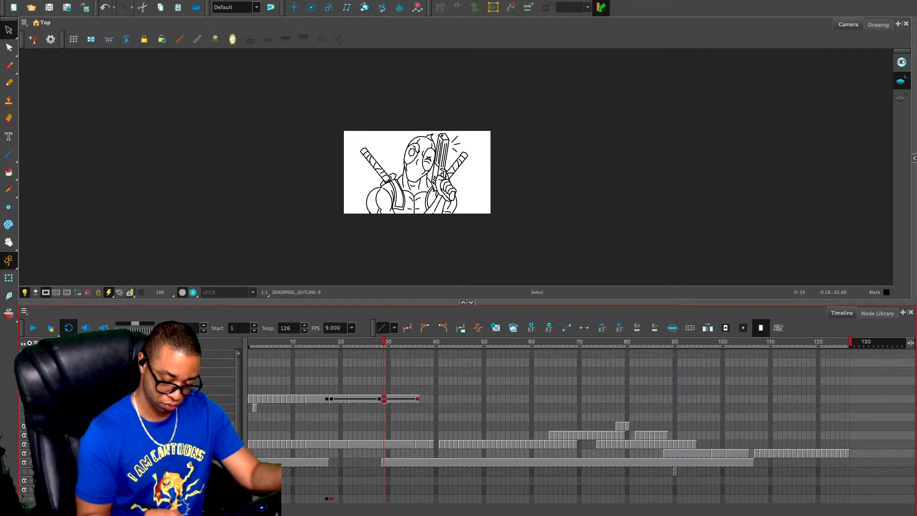
{"action": "key", "text": "ctrl+z"}
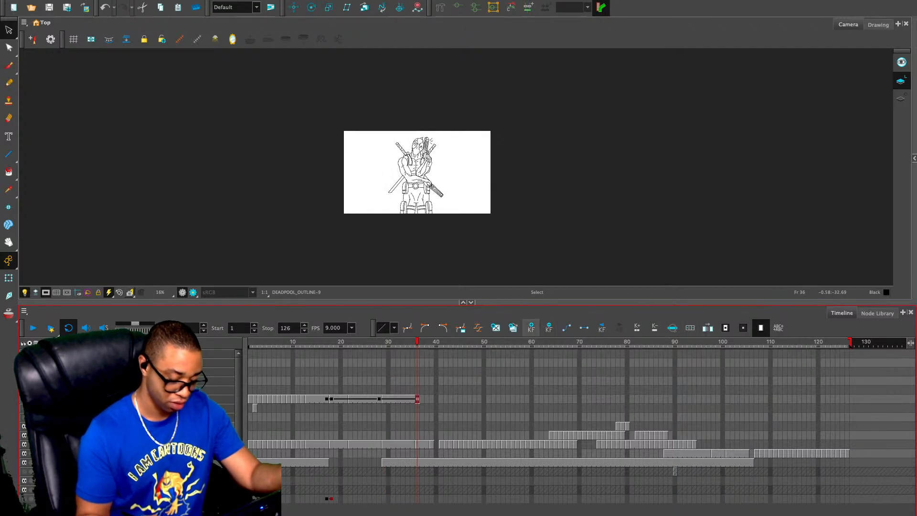
{"action": "key", "text": "f"}
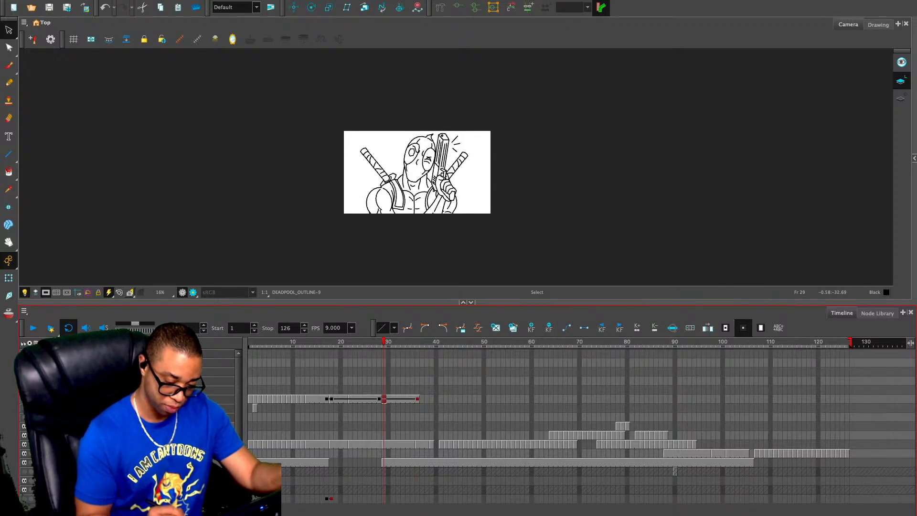
{"action": "key", "text": "ctrl+v"}
{"action": "key", "text": "comma"}
{"action": "key", "text": "comma"}
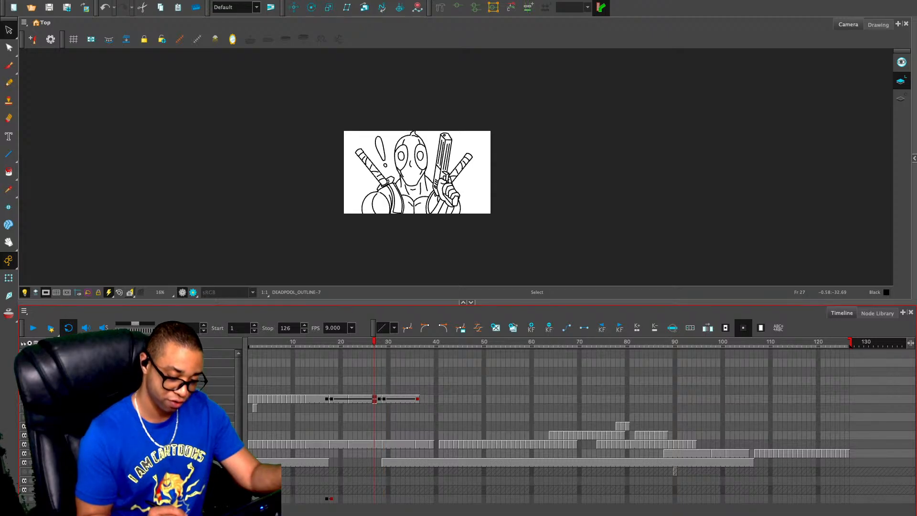
{"action": "left_click", "coordinate": [446, 189]}
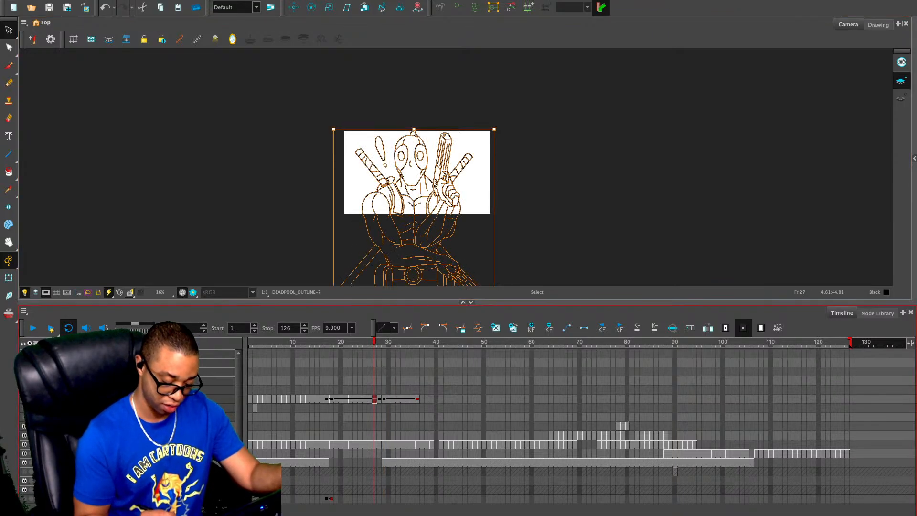
{"action": "left_click", "coordinate": [413, 399]}
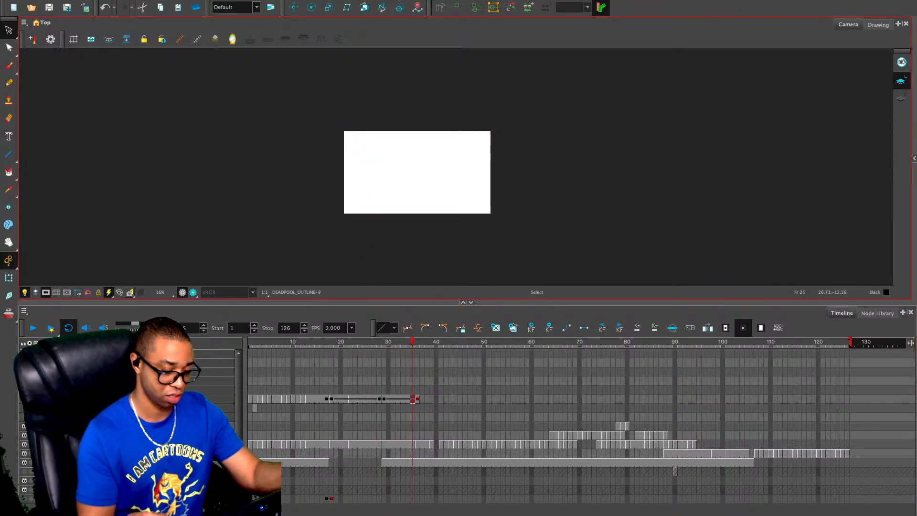
{"action": "key", "text": "ctrl+z"}
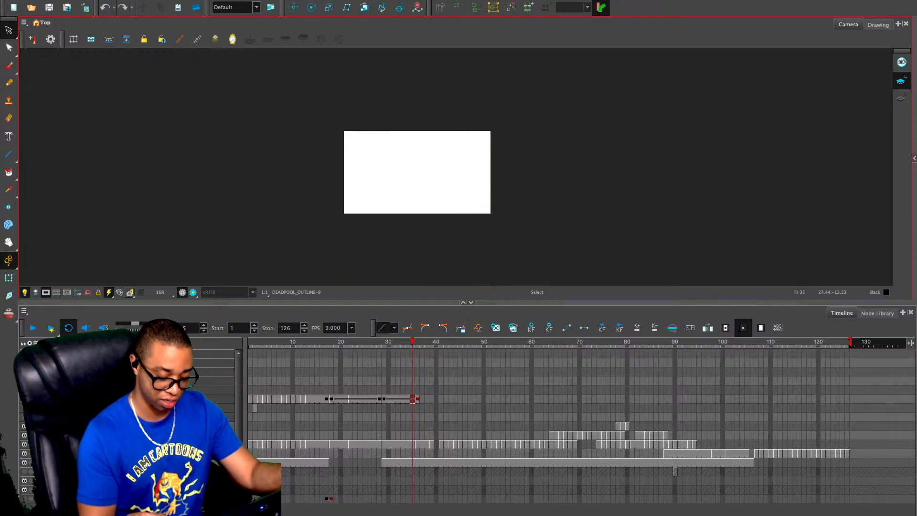
Copy the surprised head outline from the close-up drawing at frame 26
{"action": "key", "text": "2"}
{"action": "key", "text": "2"}
{"action": "key", "text": "2"}
{"action": "key", "text": "2"}
{"action": "key", "text": "2"}
{"action": "key", "text": "2"}
{"action": "key", "text": "Escape"}
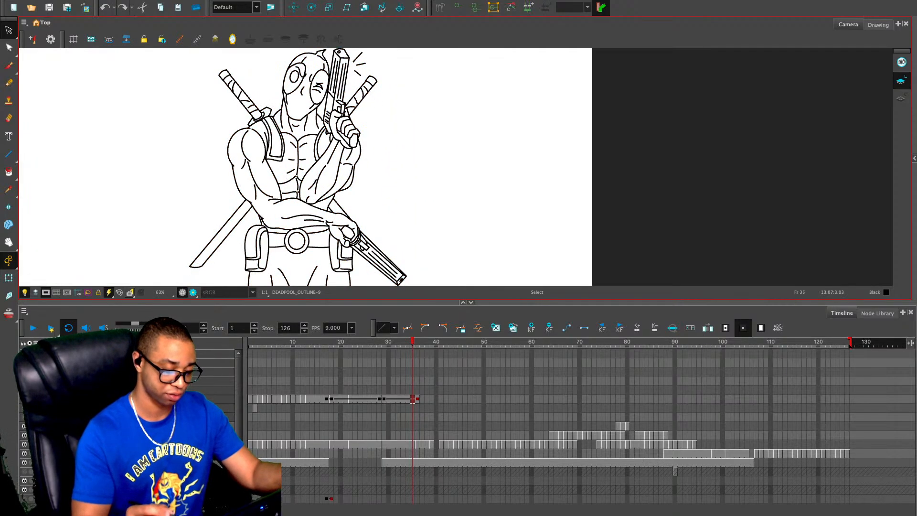
{"action": "left_click", "coordinate": [413, 399]}
{"action": "left_click", "coordinate": [369, 399]}
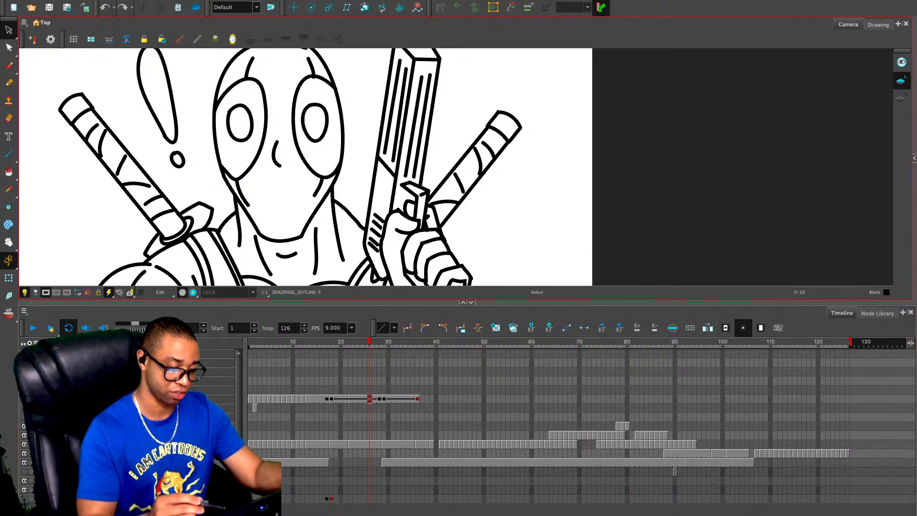
{"action": "key", "text": "1"}
{"action": "key", "text": "1"}
{"action": "key", "text": "1"}
{"action": "key", "text": "1"}
{"action": "mouse_move", "coordinate": [396, 96]}
{"action": "left_mouse_down"}
{"action": "mouse_move", "coordinate": [371, 99]}
{"action": "mouse_move", "coordinate": [363, 164]}
{"action": "left_mouse_up"}
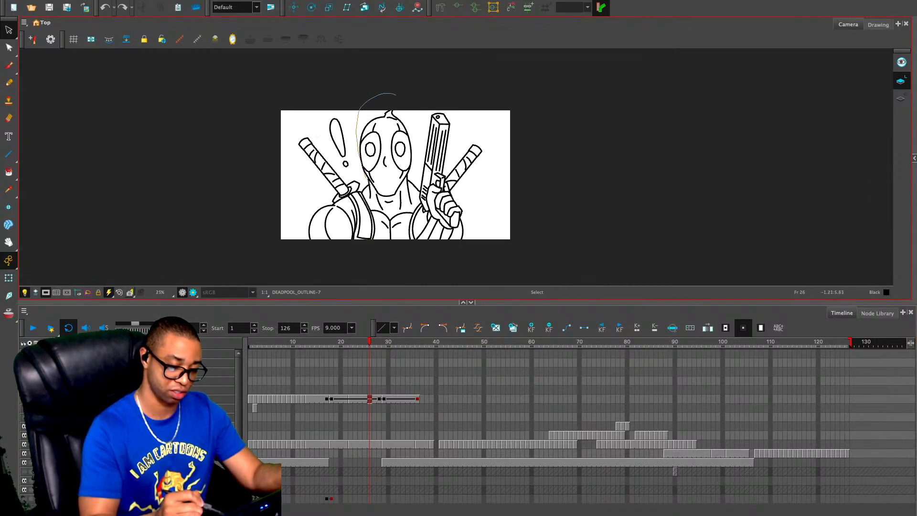
{"action": "left_click_drag", "start_coordinate": [415, 192], "coordinate": [421, 136]}
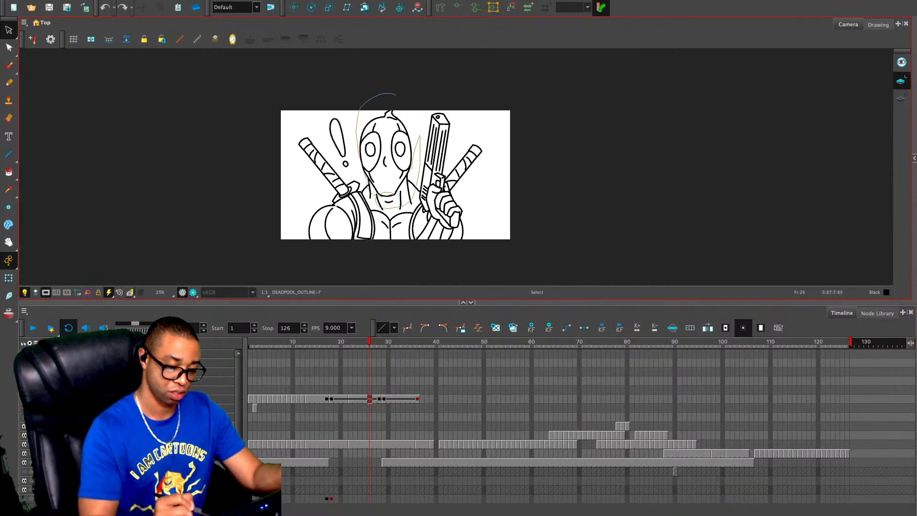
{"action": "left_click_drag", "start_coordinate": [417, 196], "coordinate": [420, 177]}
Paste the surprised head into the full-body drawing at frame 29 and scale it down to match the body
{"action": "key", "text": "period"}
{"action": "key", "text": "period"}
{"action": "key", "text": "period"}
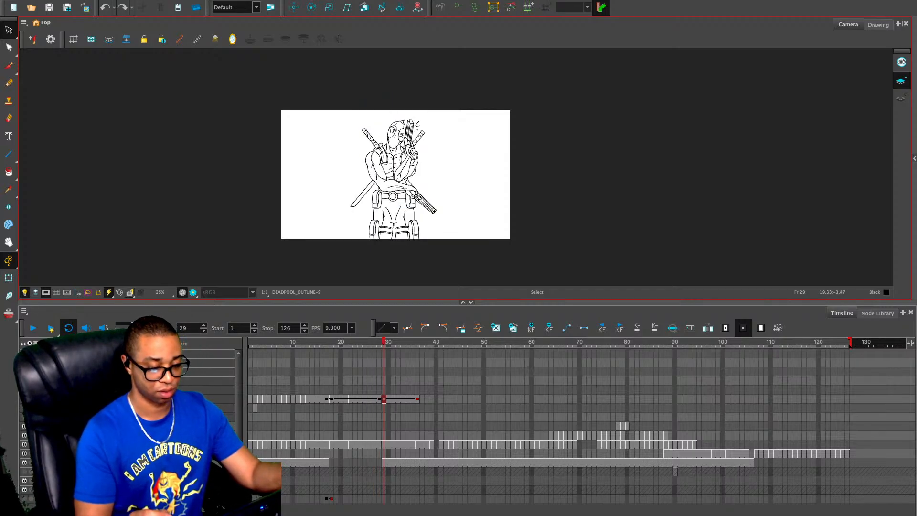
{"action": "key", "text": "ctrl+v"}
{"action": "key", "text": "2"}
{"action": "key", "text": "2"}
{"action": "key", "text": "2"}
{"action": "key", "text": "2"}
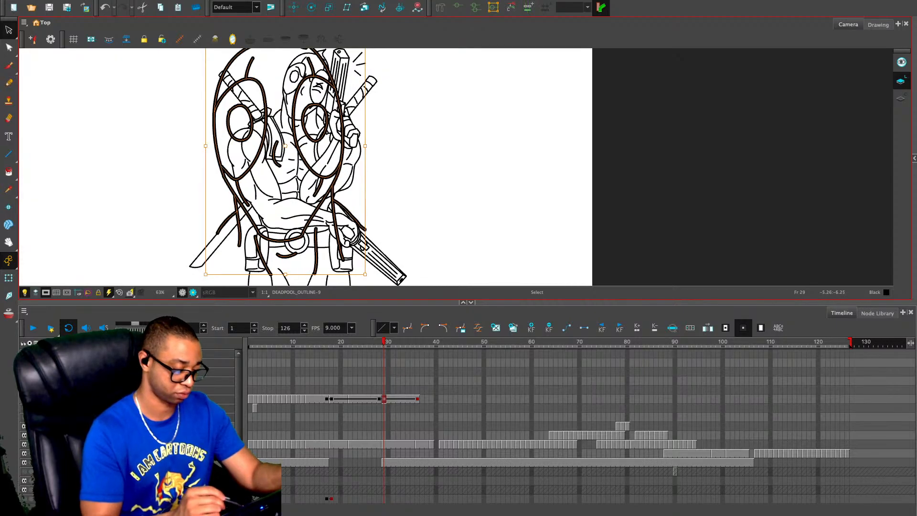
{"action": "mouse_move", "coordinate": [206, 274]}
{"action": "left_mouse_down"}
{"action": "mouse_move", "coordinate": [303, 118]}
{"action": "mouse_move", "coordinate": [363, 189]}
{"action": "left_mouse_up"}
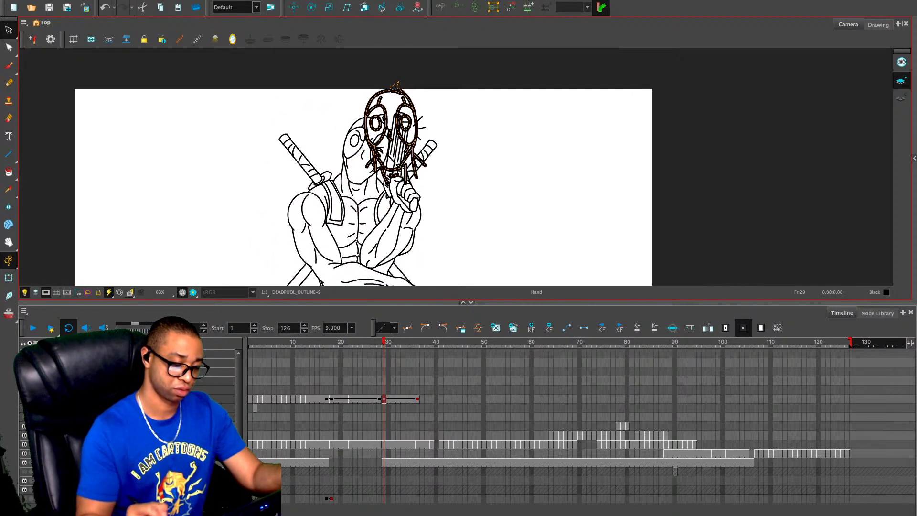
{"action": "key", "text": "2"}
{"action": "key", "text": "2"}
{"action": "key", "text": "2"}
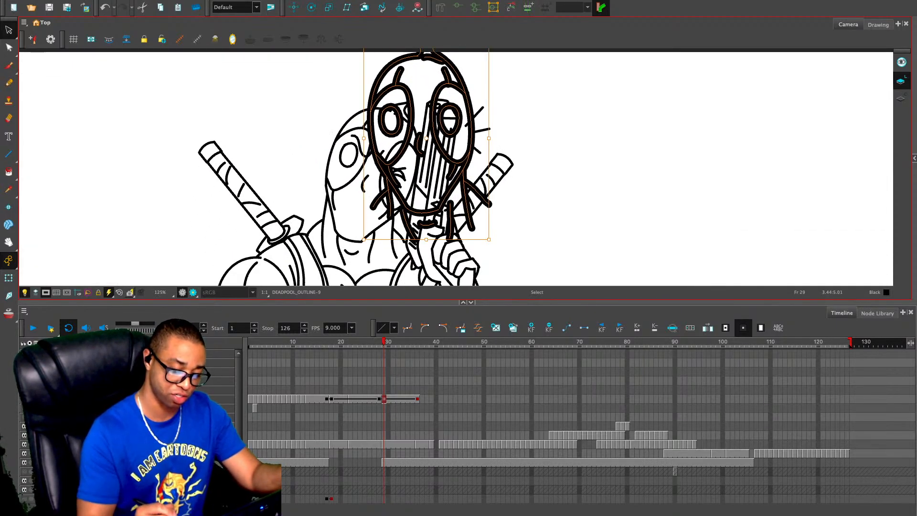
{"action": "left_click_drag", "start_coordinate": [489, 239], "coordinate": [471, 209]}
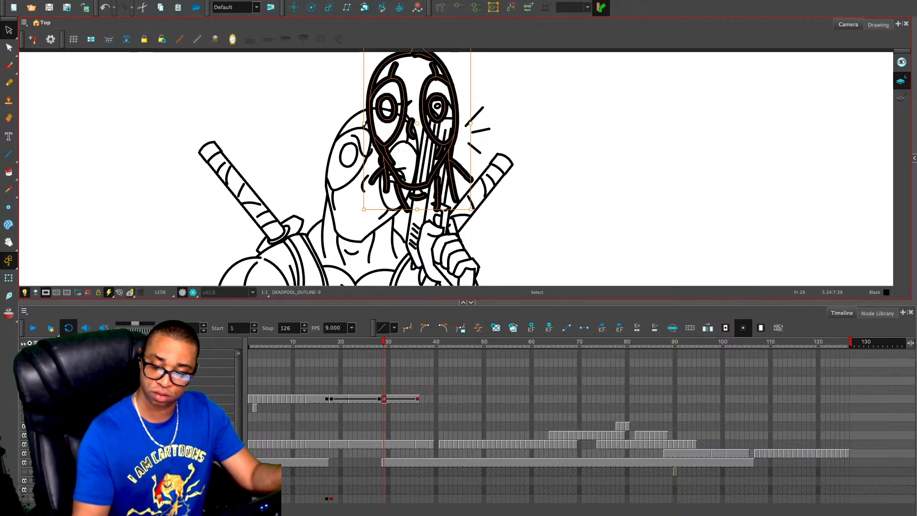
Set the maximum pencil size of the pasted head's lines to 7
{"action": "left_click", "coordinate": [915, 158]}
{"action": "left_click_drag", "start_coordinate": [869, 172], "coordinate": [869, 298]}
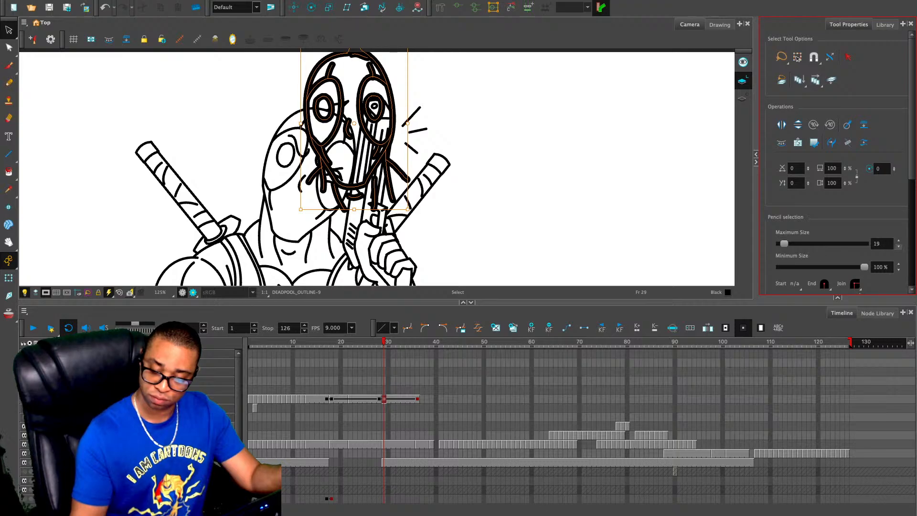
{"action": "left_click", "coordinate": [883, 244]}
{"action": "key", "text": "BackSpace"}
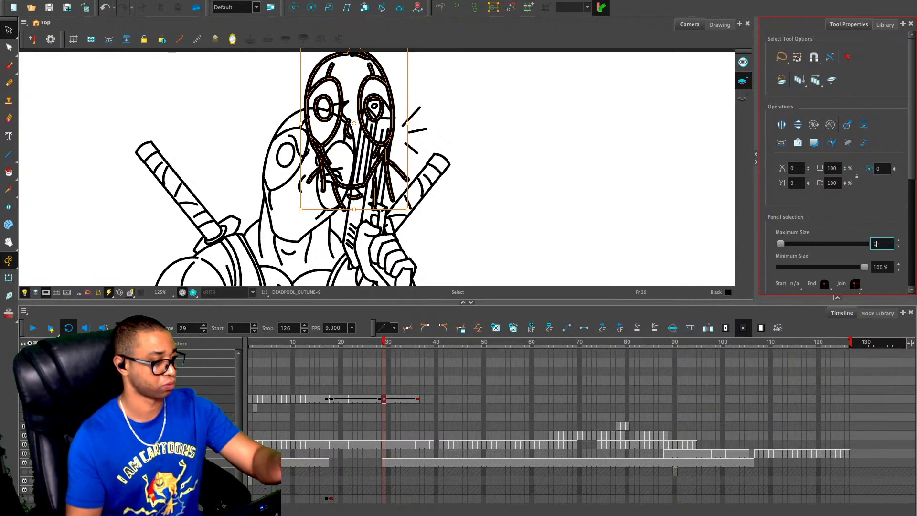
{"action": "type", "text": "7"}
{"action": "key", "text": "Return"}
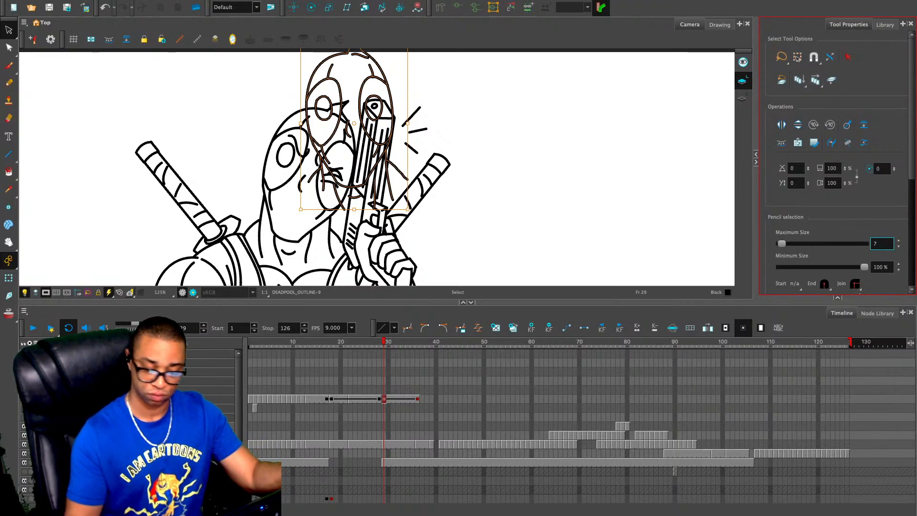
Fit the surprised head onto the neck over the winking head and cut it from the drawing
{"action": "mouse_move", "coordinate": [381, 102]}
{"action": "left_mouse_down"}
{"action": "mouse_move", "coordinate": [329, 161]}
{"action": "mouse_move", "coordinate": [317, 156]}
{"action": "left_mouse_up"}
{"action": "left_click_drag", "start_coordinate": [272, 188], "coordinate": [270, 187]}
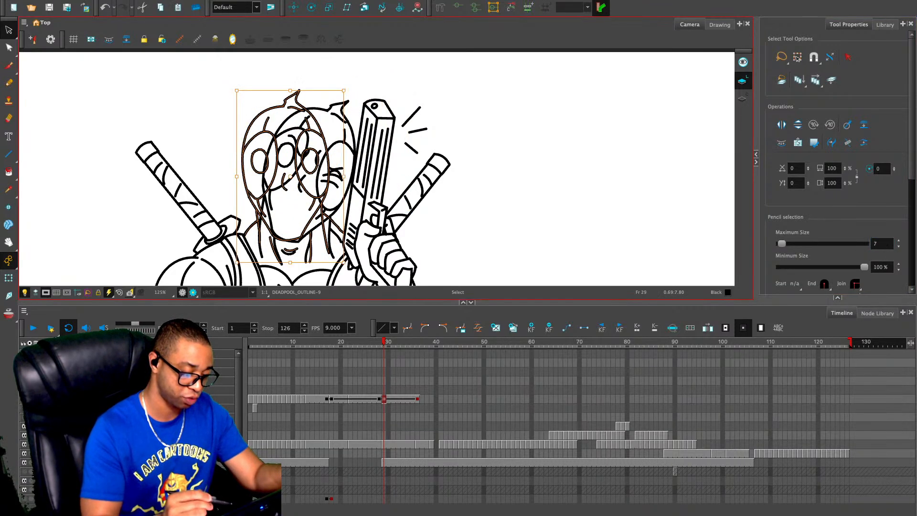
{"action": "left_click_drag", "start_coordinate": [344, 262], "coordinate": [345, 264]}
{"action": "key", "text": "Delete"}
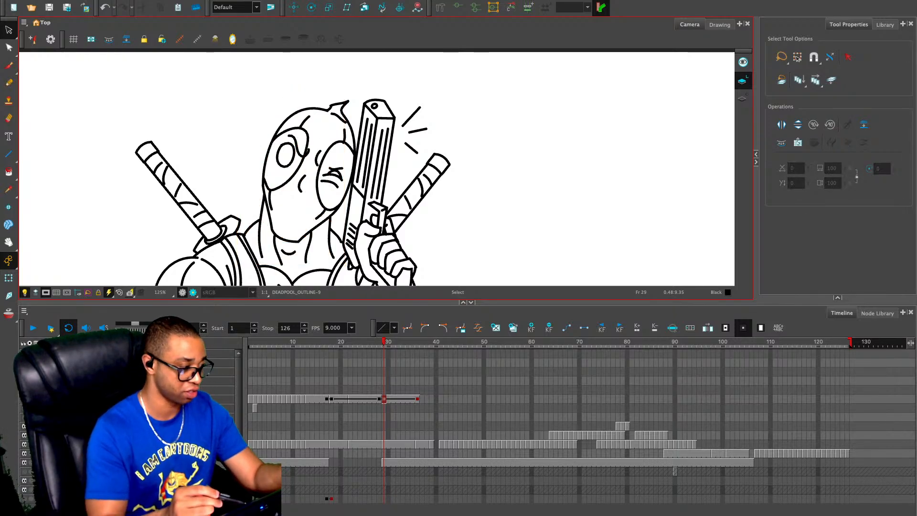
Delete the winking head with its mask tip from the frame 29 drawing and paste the surprised head in its place
{"action": "mouse_move", "coordinate": [303, 88]}
{"action": "left_mouse_down"}
{"action": "mouse_move", "coordinate": [252, 197]}
{"action": "mouse_move", "coordinate": [268, 246]}
{"action": "left_mouse_up"}
{"action": "left_click_drag", "start_coordinate": [327, 242], "coordinate": [340, 218]}
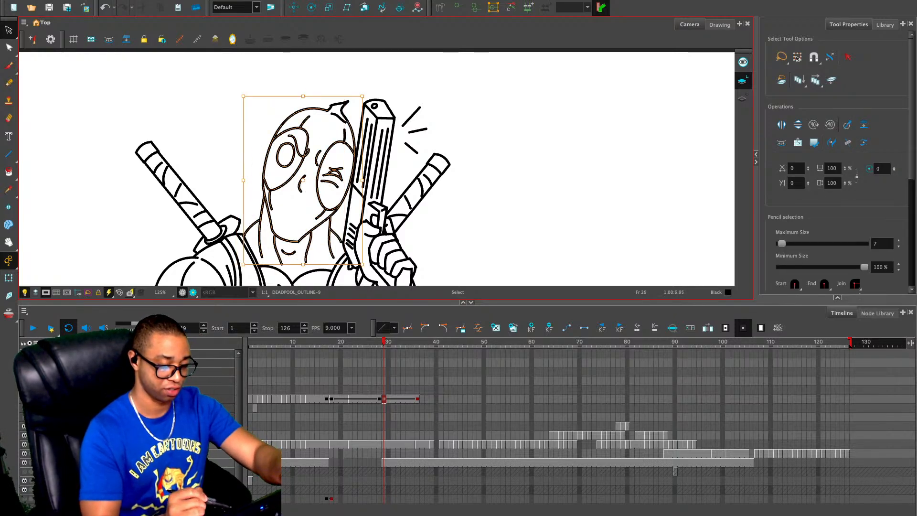
{"action": "key", "text": "Delete"}
{"action": "left_click", "coordinate": [344, 242]}
{"action": "key", "text": "Escape"}
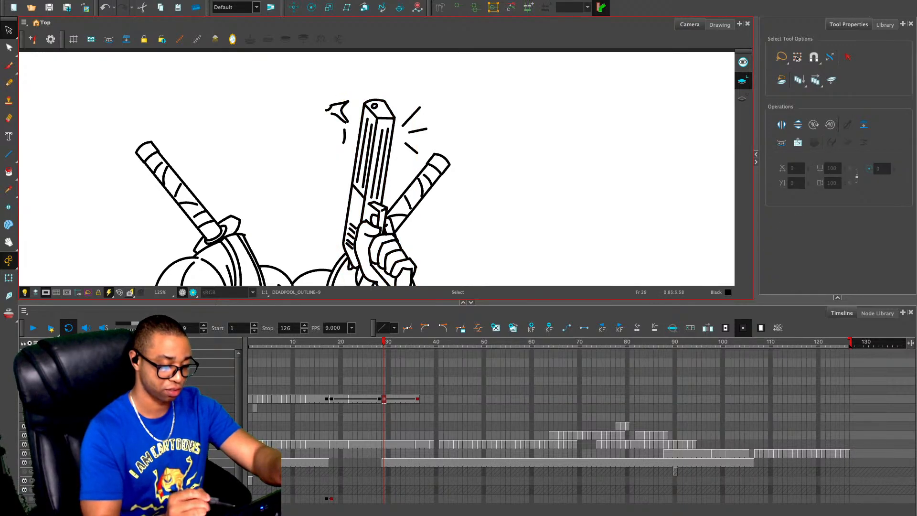
{"action": "mouse_move", "coordinate": [334, 88]}
{"action": "left_mouse_down"}
{"action": "mouse_move", "coordinate": [321, 150]}
{"action": "mouse_move", "coordinate": [351, 91]}
{"action": "left_mouse_up"}
{"action": "key", "text": "Delete"}
{"action": "key", "text": "2"}
{"action": "key", "text": "2"}
{"action": "key", "text": "2"}
{"action": "key", "text": "2"}
{"action": "key", "text": "2"}
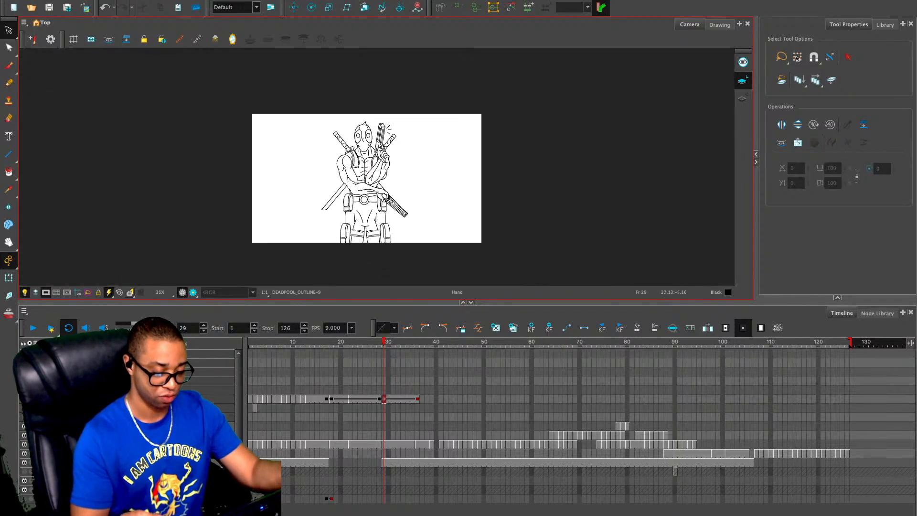
Enlarge the drawing area and compare the line weight of the full-body drawing at frame 29 with the surprised close-up
{"action": "key", "text": "1"}
{"action": "key", "text": "1"}
{"action": "left_click_drag", "start_coordinate": [600, 303], "coordinate": [601, 419]}
{"action": "key", "text": "2"}
{"action": "left_click_drag", "start_coordinate": [360, 258], "coordinate": [370, 225]}
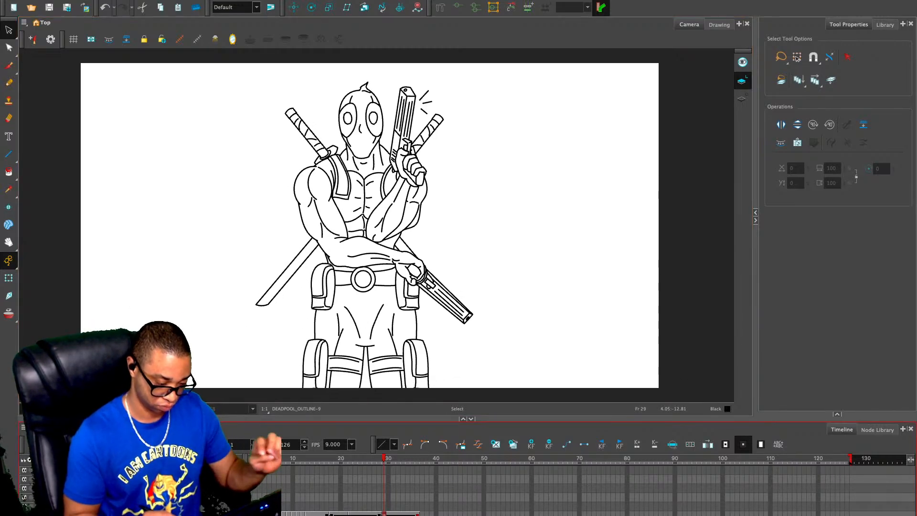
{"action": "left_click_drag", "start_coordinate": [384, 459], "coordinate": [403, 459]}
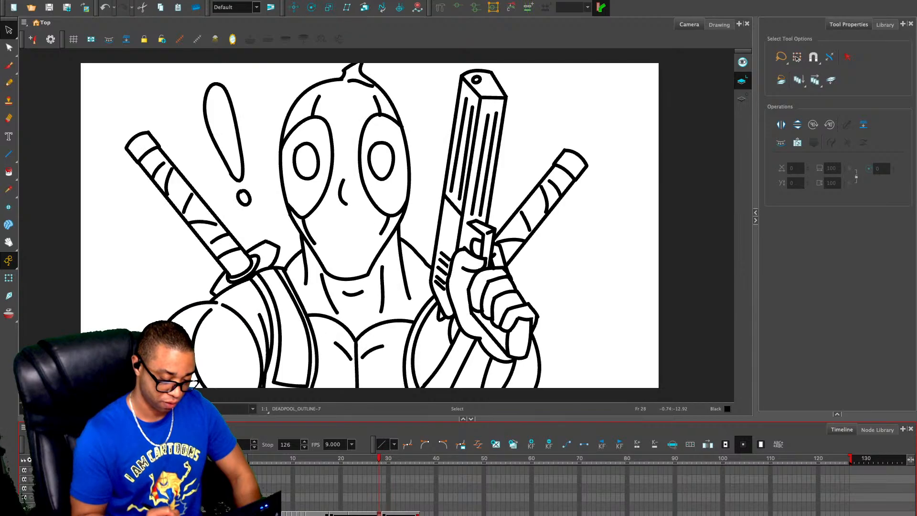
{"action": "key", "text": "comma"}
{"action": "key", "text": "comma"}
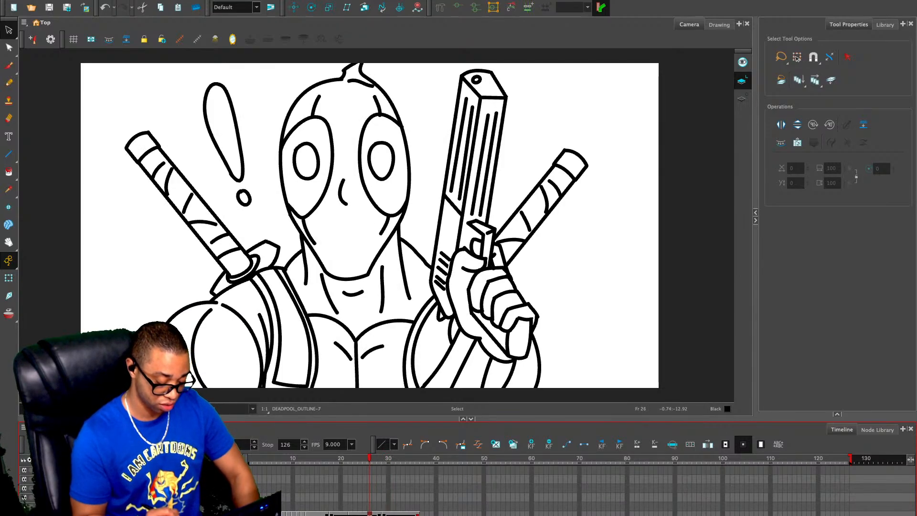
Reduce the maximum pencil size of all lines in the surprised close-up drawing at frame 26
{"action": "key", "text": "ctrl+a"}
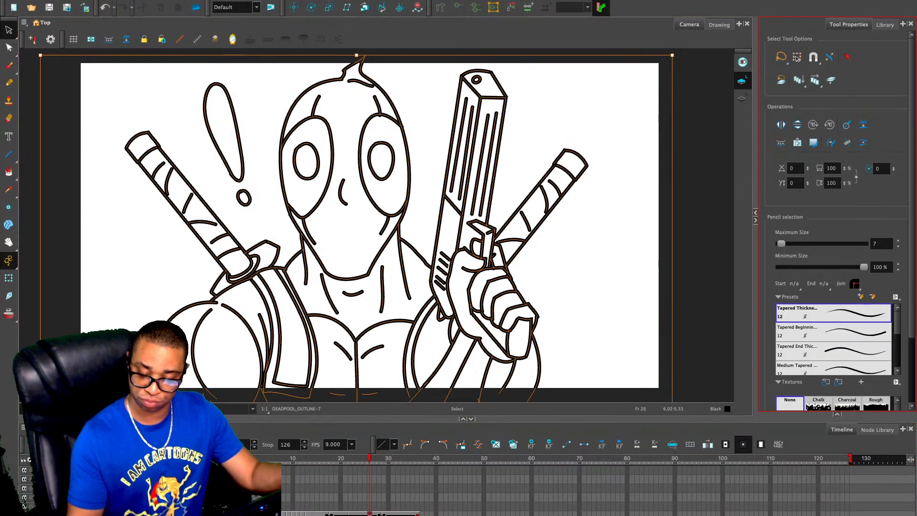
{"action": "left_click", "coordinate": [898, 247]}
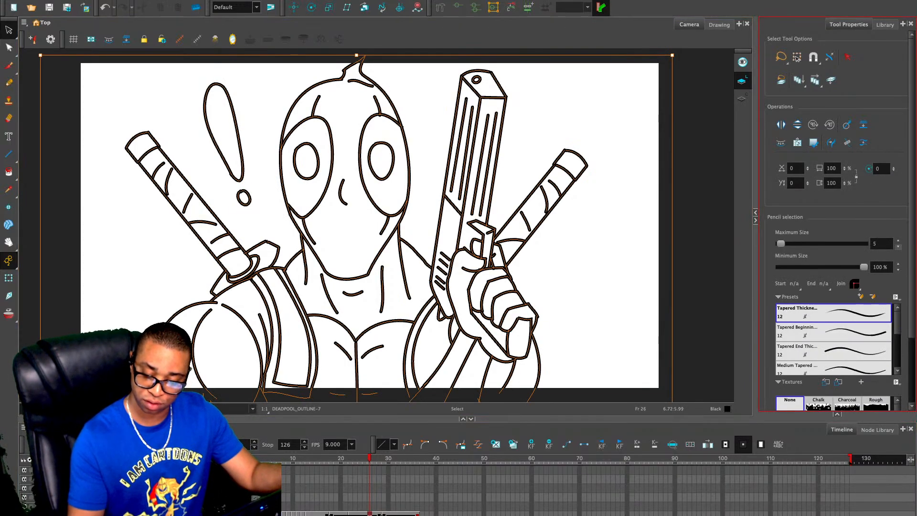
{"action": "left_click", "coordinate": [898, 246]}
{"action": "left_click", "coordinate": [898, 247]}
{"action": "key", "text": "Escape"}
{"action": "key", "text": "period"}
{"action": "key", "text": "period"}
{"action": "key", "text": "period"}
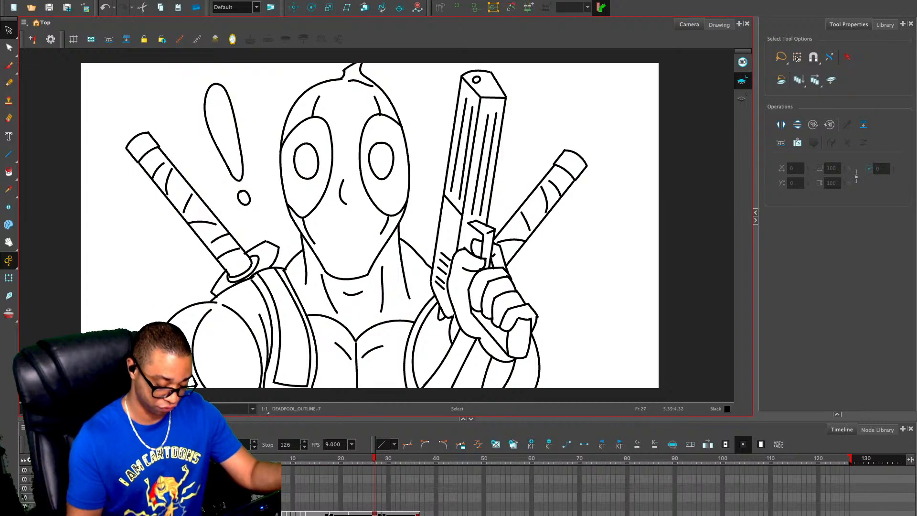
Copy the winking close-up artwork from frame 18, clear the outline cell at frame 21 and paste it there as a new drawing
{"action": "key", "text": "comma"}
{"action": "key", "text": "comma"}
{"action": "key", "text": "comma"}
{"action": "key", "text": "comma"}
{"action": "key", "text": "comma"}
{"action": "key", "text": "comma"}
{"action": "key", "text": "comma"}
{"action": "key", "text": "comma"}
{"action": "key", "text": "comma"}
{"action": "key", "text": "comma"}
{"action": "key", "text": "comma"}
{"action": "key", "text": "comma"}
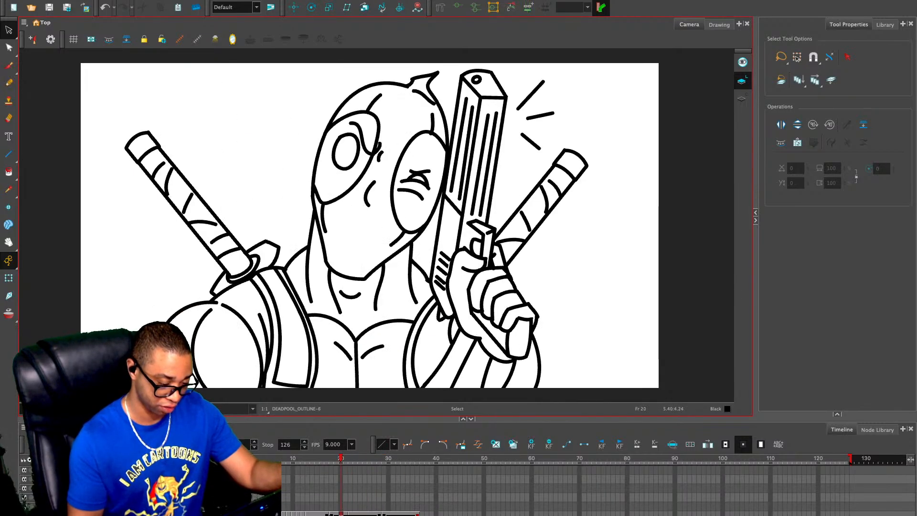
{"action": "key", "text": "period"}
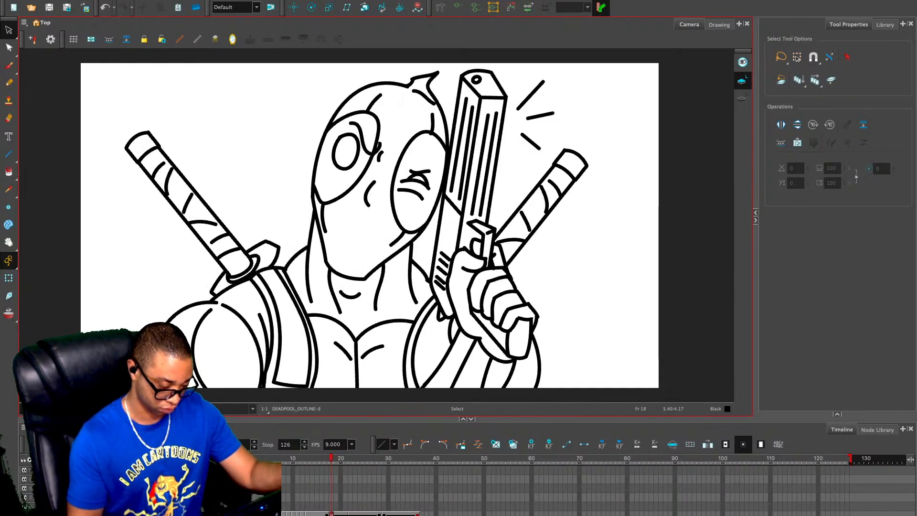
{"action": "key", "text": "ctrl+a"}
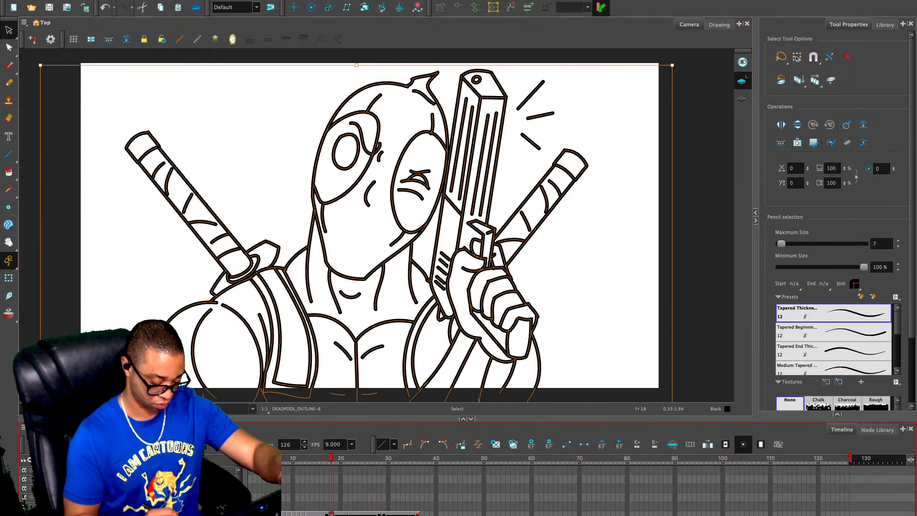
{"action": "key", "text": "period"}
{"action": "key", "text": "period"}
{"action": "key", "text": "period"}
{"action": "key", "text": "Delete"}
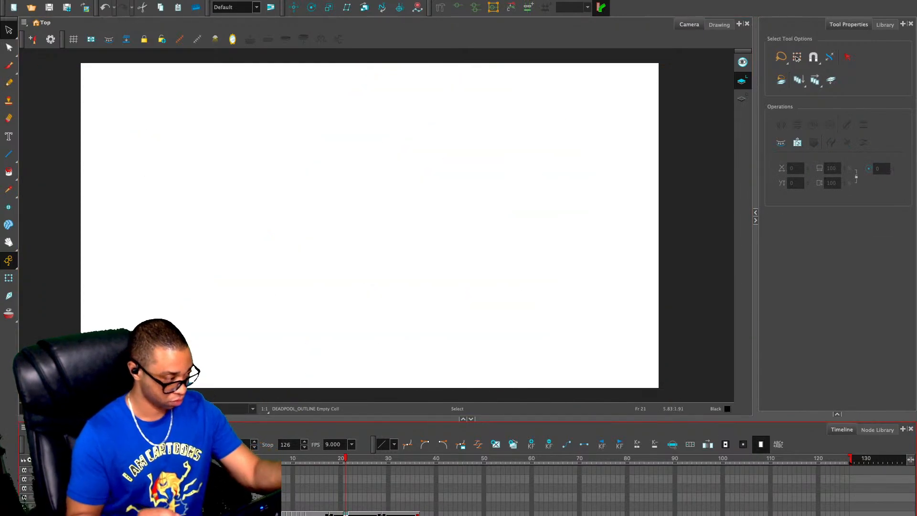
{"action": "key", "text": "ctrl+v"}
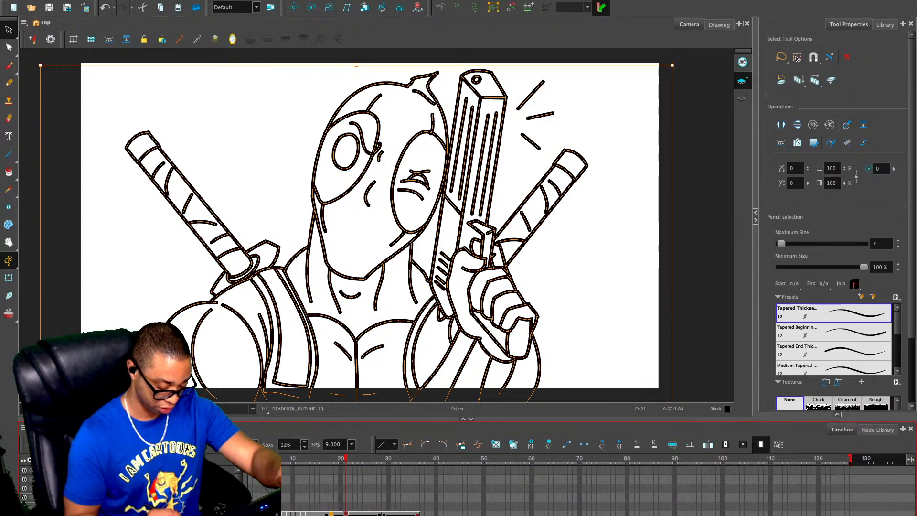
Extend the new winking close-up drawing back over frames 19 and 20, and set all its pencil lines to maximum size 4
{"action": "key", "text": "comma"}
{"action": "key", "text": "comma"}
{"action": "key", "text": "comma"}
{"action": "key", "text": "period"}
{"action": "key", "text": "period"}
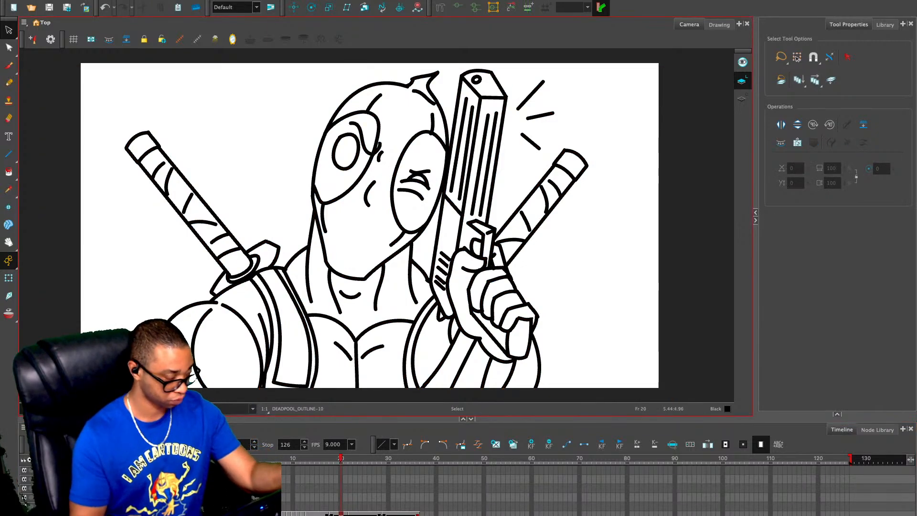
{"action": "key", "text": "ctrl+a"}
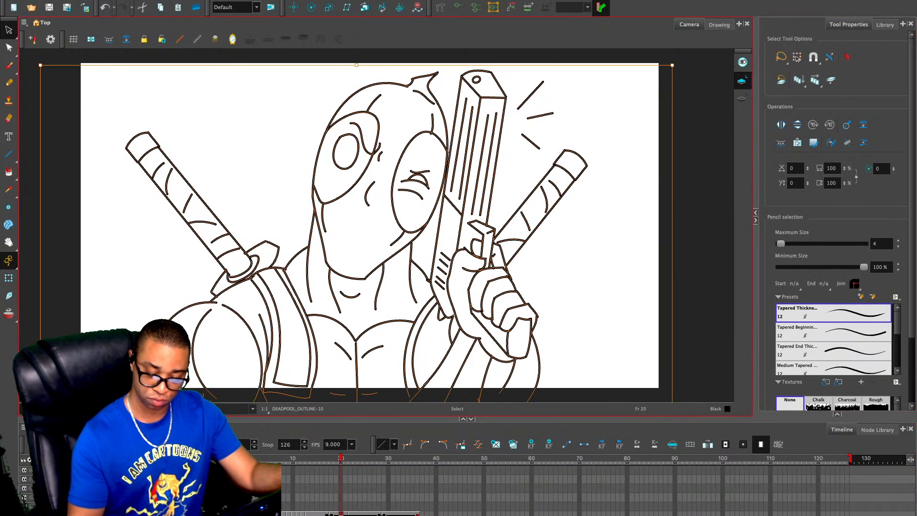
{"action": "key", "text": "Escape"}
{"action": "key", "text": "comma"}
{"action": "key", "text": "comma"}
{"action": "key", "text": "comma"}
{"action": "key", "text": "comma"}
{"action": "key", "text": "period"}
{"action": "key", "text": "period"}
{"action": "key", "text": "period"}
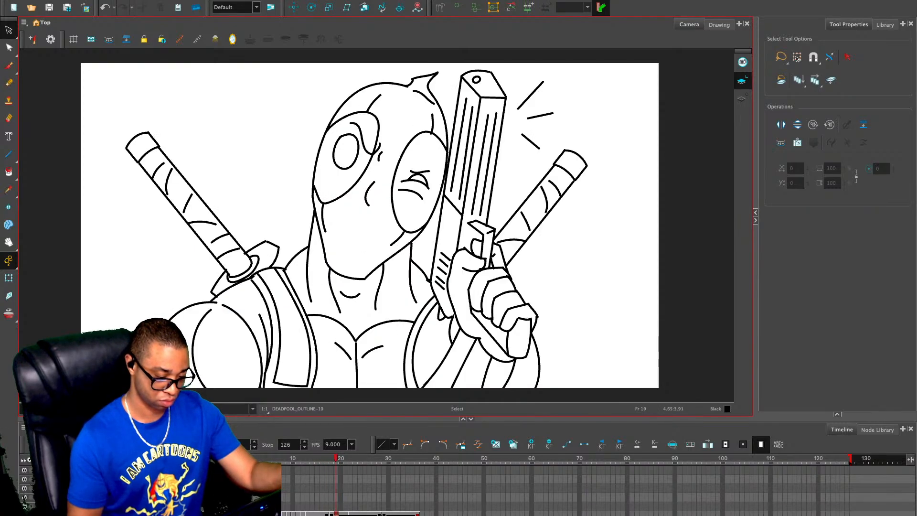
Step through the outline frames from 19 to 33 to check the line weights across the close-up and full-body drawings
{"action": "key", "text": "period"}
{"action": "key", "text": "period"}
{"action": "key", "text": "period"}
{"action": "key", "text": "period"}
{"action": "key", "text": "period"}
{"action": "key", "text": "period"}
{"action": "key", "text": "period"}
{"action": "key", "text": "period"}
{"action": "key", "text": "period"}
{"action": "key", "text": "period"}
{"action": "key", "text": "period"}
{"action": "key", "text": "period"}
{"action": "key", "text": "period"}
{"action": "key", "text": "period"}
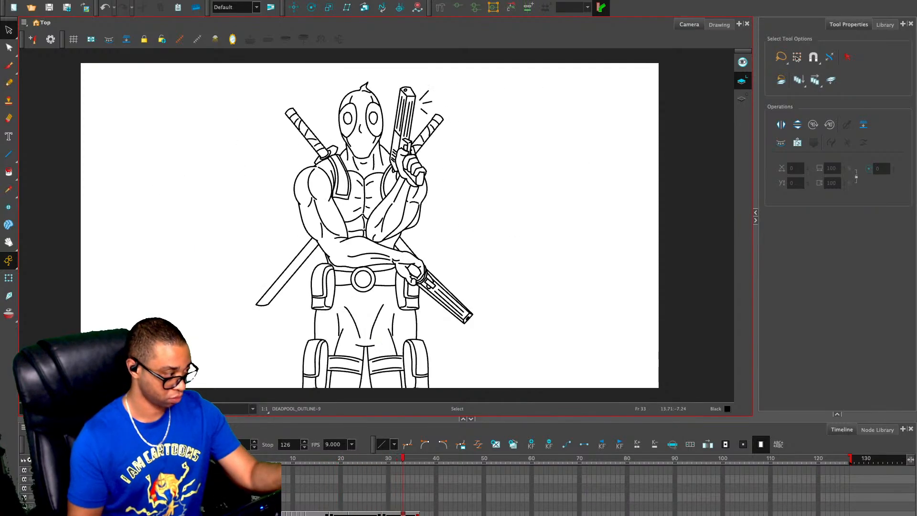
Examine the rough pose sketch at frame 37, and compare the rough sketch with the full-body outline at frame 33
{"action": "left_click", "coordinate": [422, 514]}
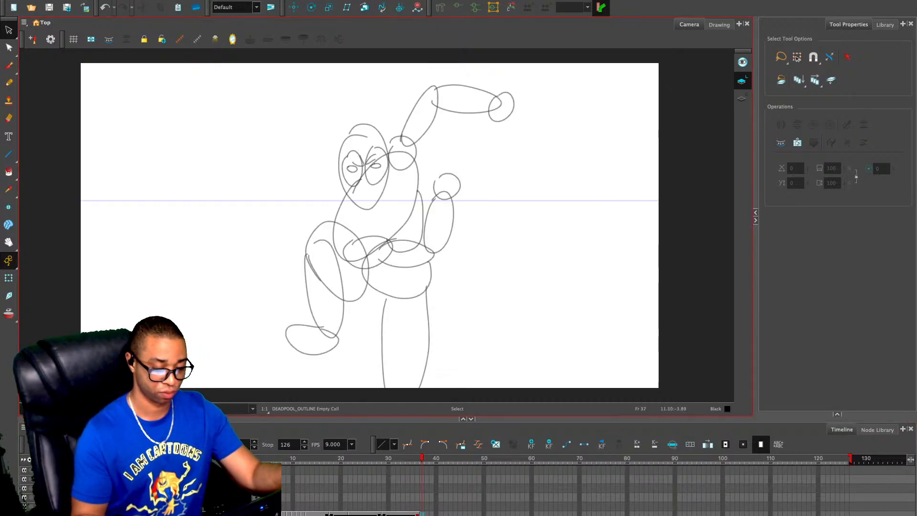
{"action": "left_click_drag", "start_coordinate": [574, 278], "coordinate": [571, 271]}
{"action": "left_click", "coordinate": [403, 514]}
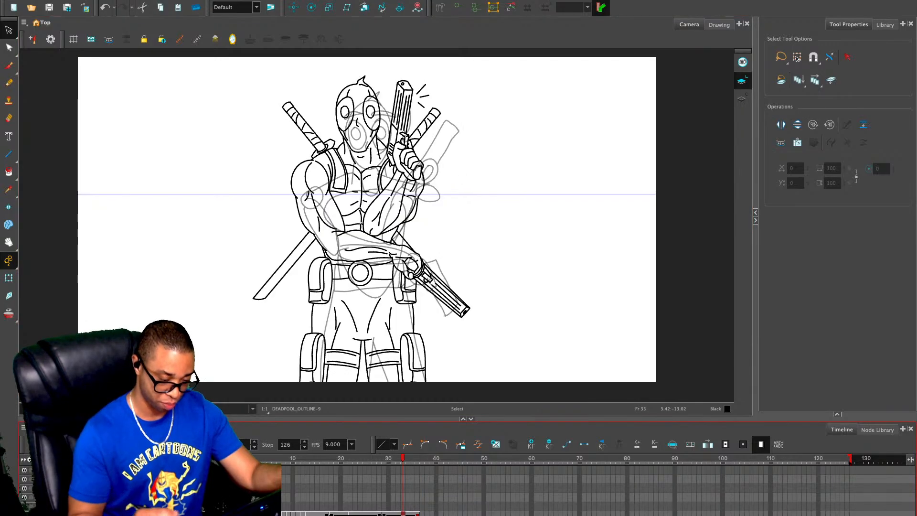
{"action": "left_click", "coordinate": [377, 98]}
{"action": "left_click", "coordinate": [373, 79]}
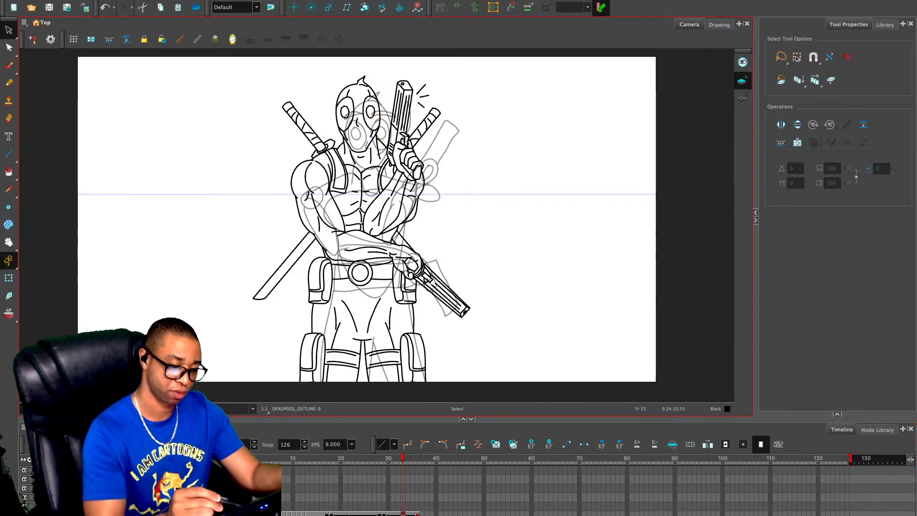
Copy the head of the full-body outline at frame 33 and paste it into the empty outline cell at frame 37
{"action": "mouse_move", "coordinate": [372, 72]}
{"action": "left_mouse_down"}
{"action": "mouse_move", "coordinate": [336, 120]}
{"action": "mouse_move", "coordinate": [382, 75]}
{"action": "left_mouse_up"}
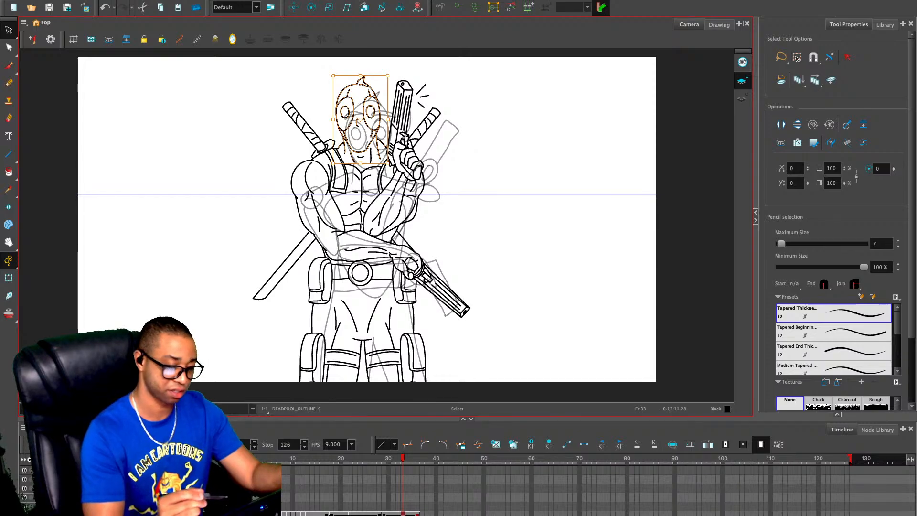
{"action": "key", "text": "Escape"}
{"action": "key", "text": "period"}
{"action": "key", "text": "period"}
{"action": "key", "text": "period"}
{"action": "key", "text": "period"}
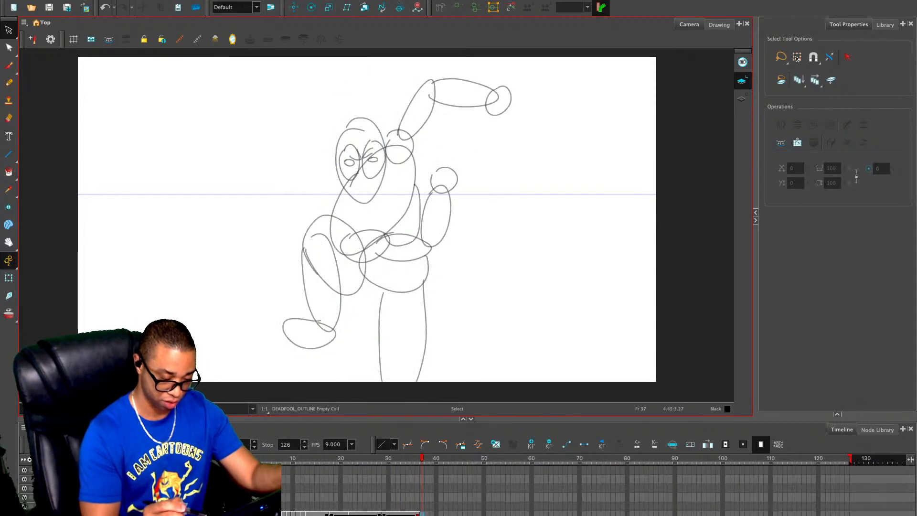
{"action": "key", "text": "ctrl+v"}
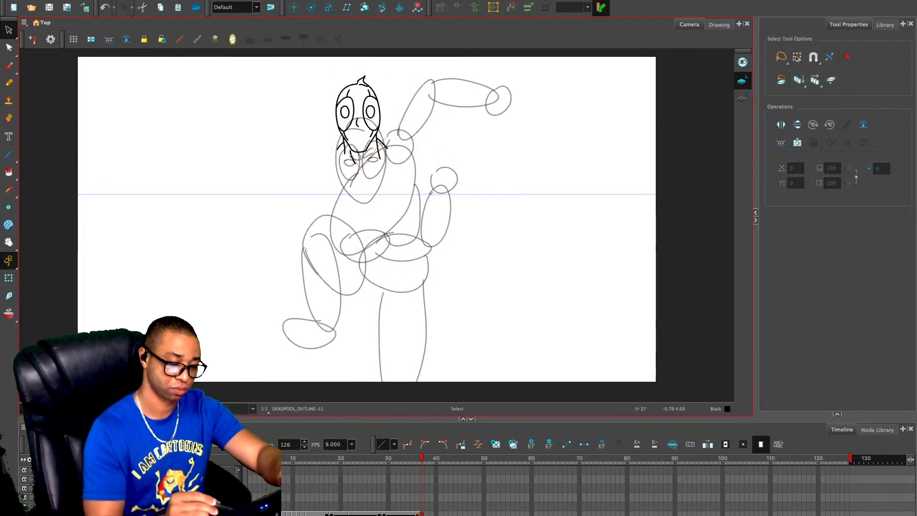
Delete the pasted head's neck lines and move the head down onto the rough sketch's head
{"action": "left_click_drag", "start_coordinate": [348, 155], "coordinate": [330, 143]}
{"action": "key", "text": "Delete"}
{"action": "mouse_move", "coordinate": [372, 73]}
{"action": "left_mouse_down"}
{"action": "mouse_move", "coordinate": [330, 137]}
{"action": "mouse_move", "coordinate": [377, 76]}
{"action": "left_mouse_up"}
{"action": "left_click_drag", "start_coordinate": [358, 114], "coordinate": [365, 156]}
{"action": "left_click", "coordinate": [320, 162]}
Delete both round pupils from the head's eyes at frame 37
{"action": "key", "text": "2"}
{"action": "key", "text": "2"}
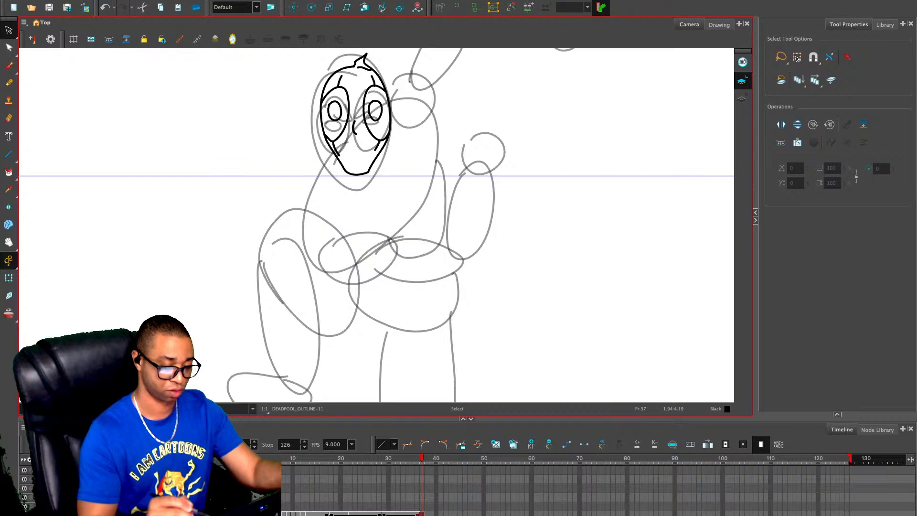
{"action": "key", "text": "2"}
{"action": "key", "text": "2"}
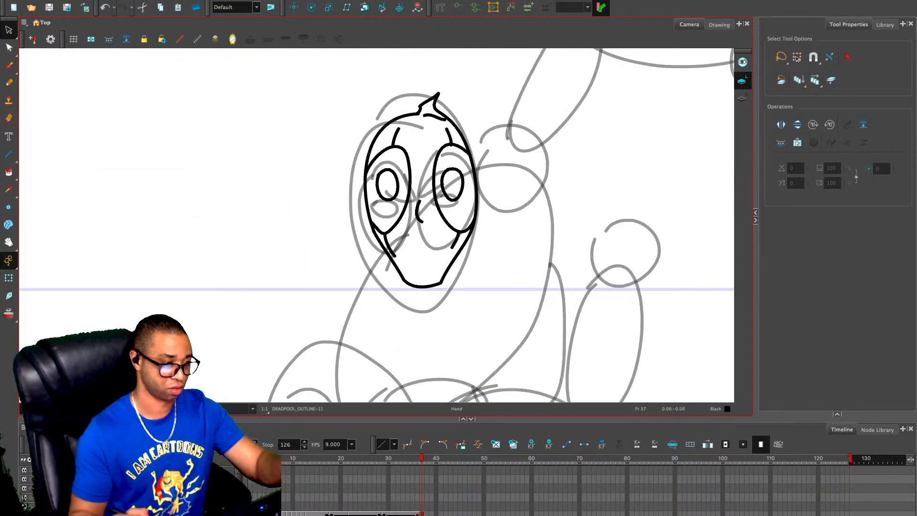
{"action": "key", "text": "alt+x"}
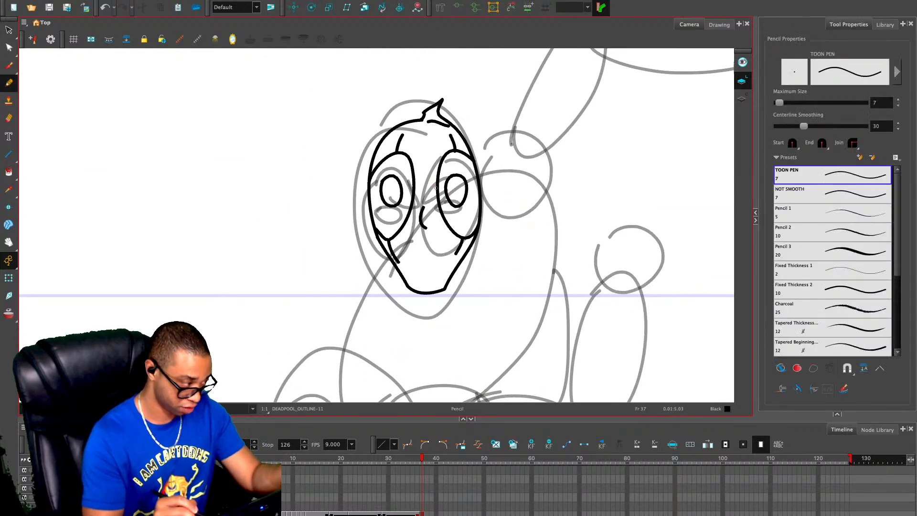
{"action": "key", "text": "alt+s"}
{"action": "left_click", "coordinate": [446, 190]}
{"action": "key", "text": "Delete"}
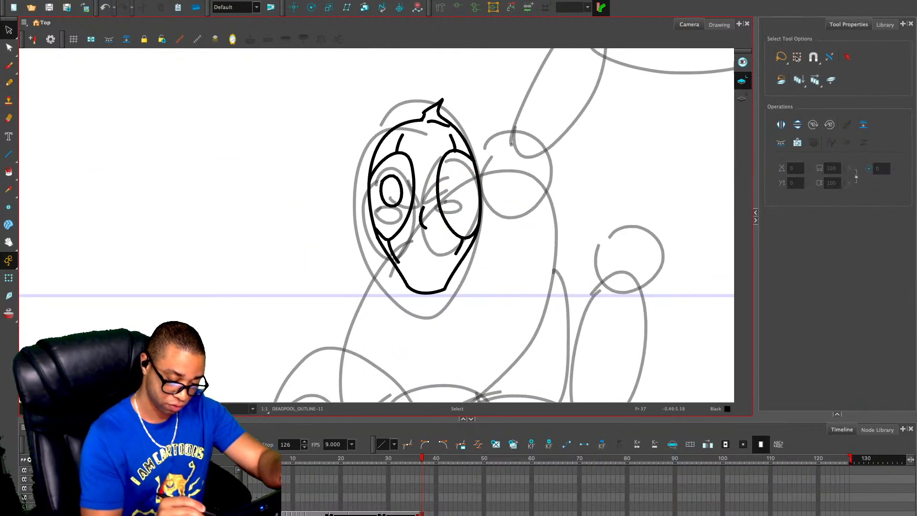
{"action": "left_click", "coordinate": [401, 192]}
{"action": "key", "text": "Delete"}
Draw angry brow lines and narrowed, half-closed pupils inside both mask eyes with the 7-size TOON PEN pencil
{"action": "key", "text": "alt+slash"}
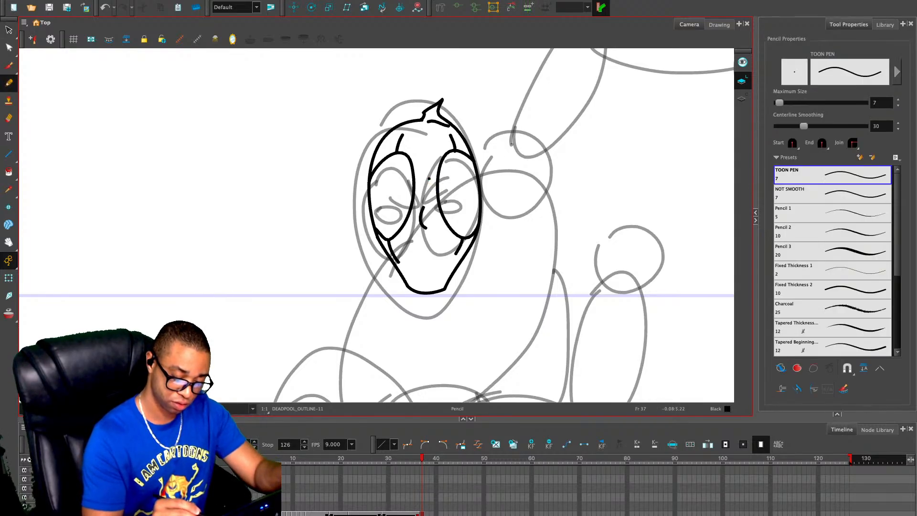
{"action": "left_click_drag", "start_coordinate": [429, 179], "coordinate": [467, 173]}
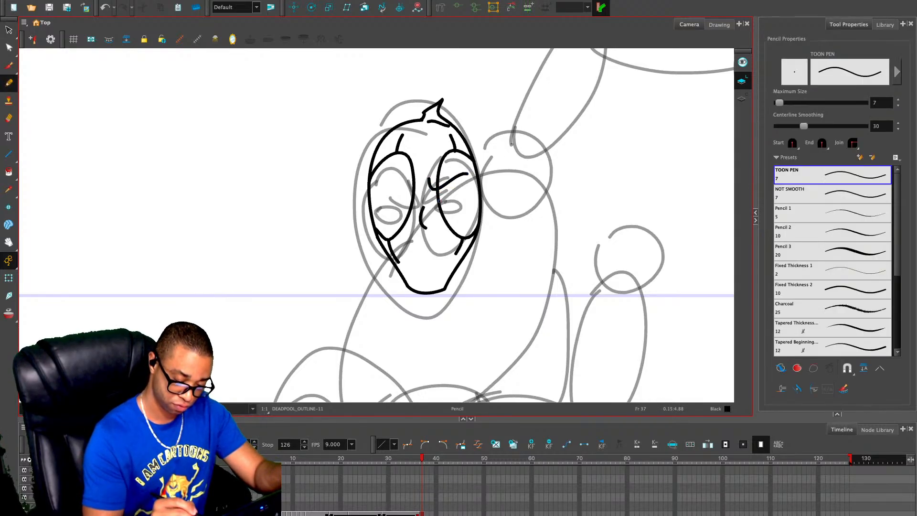
{"action": "mouse_move", "coordinate": [443, 196]}
{"action": "left_mouse_down"}
{"action": "mouse_move", "coordinate": [463, 186]}
{"action": "mouse_move", "coordinate": [443, 196]}
{"action": "left_mouse_up"}
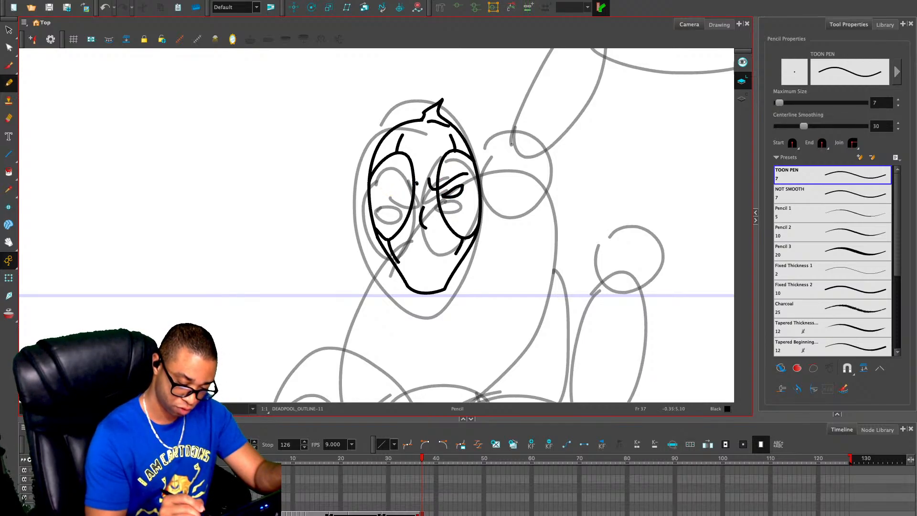
{"action": "left_click_drag", "start_coordinate": [417, 183], "coordinate": [374, 196]}
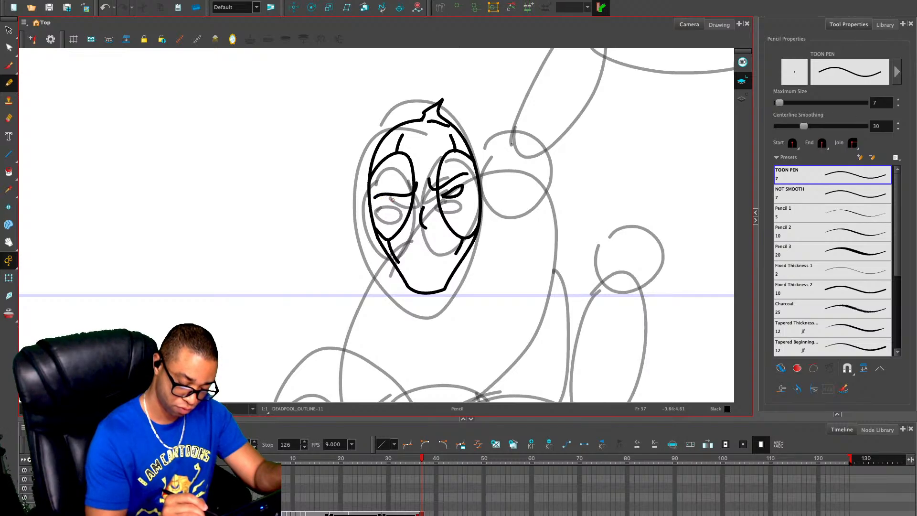
{"action": "left_click_drag", "start_coordinate": [406, 202], "coordinate": [393, 208]}
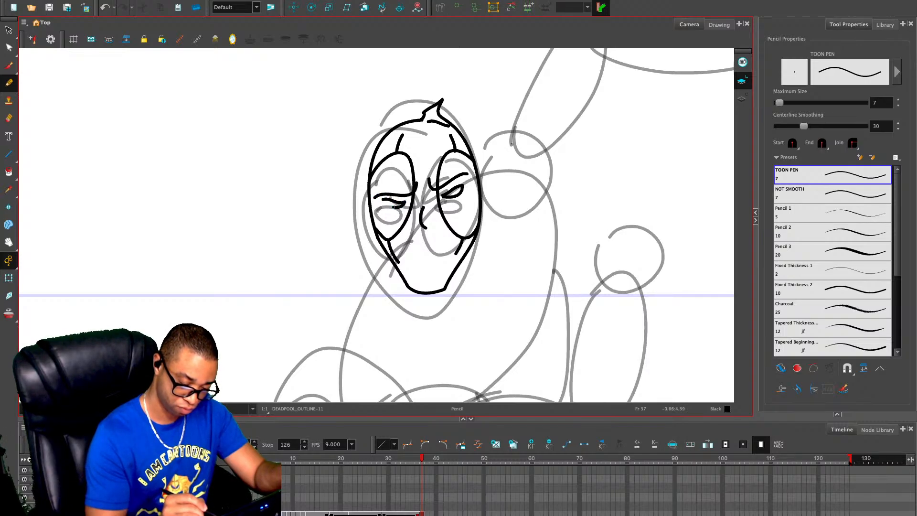
{"action": "key", "text": "ctrl+z"}
{"action": "key", "text": "ctrl+z"}
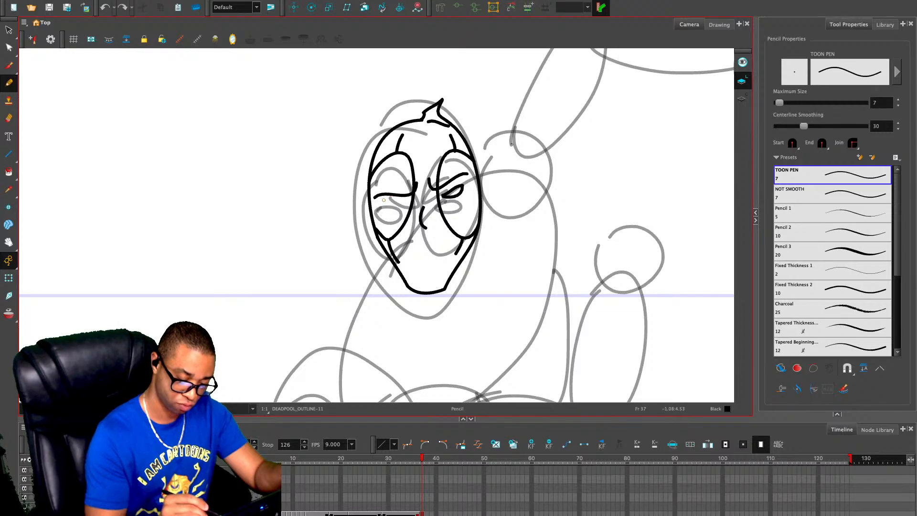
{"action": "key", "text": "ctrl+z"}
{"action": "mouse_move", "coordinate": [391, 206]}
{"action": "left_mouse_down"}
{"action": "mouse_move", "coordinate": [404, 207]}
{"action": "mouse_move", "coordinate": [396, 208]}
{"action": "left_mouse_up"}
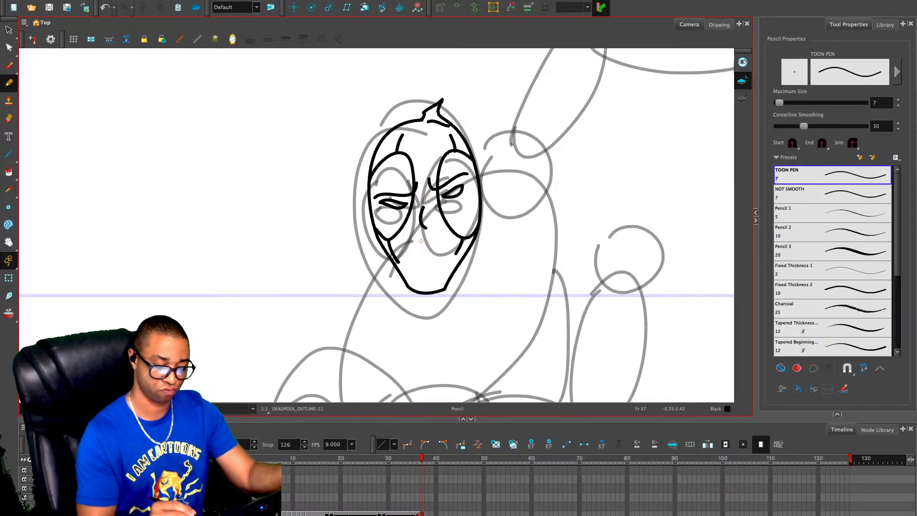
{"action": "mouse_move", "coordinate": [415, 243]}
{"action": "left_mouse_down"}
{"action": "mouse_move", "coordinate": [447, 242]}
{"action": "mouse_move", "coordinate": [434, 273]}
{"action": "left_mouse_up"}
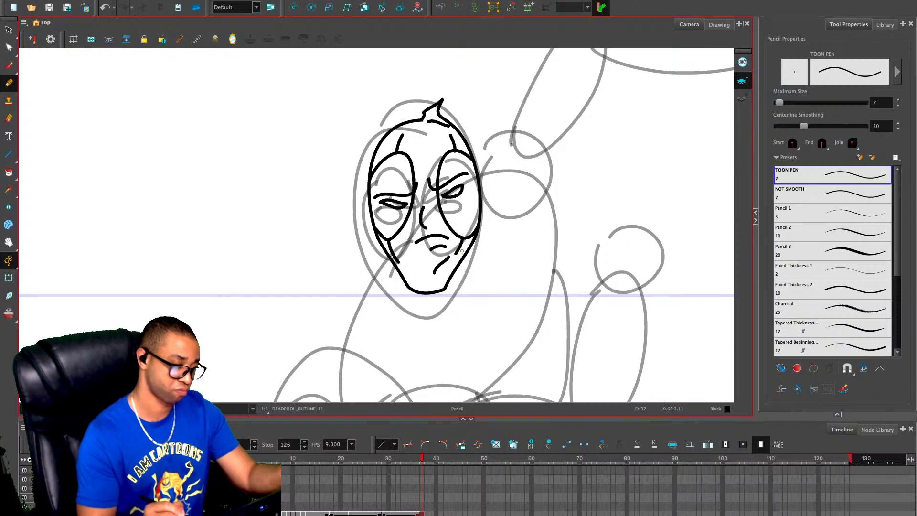
{"action": "key", "text": "ctrl+z"}
{"action": "key", "text": "ctrl+z"}
{"action": "key", "text": "ctrl+z"}
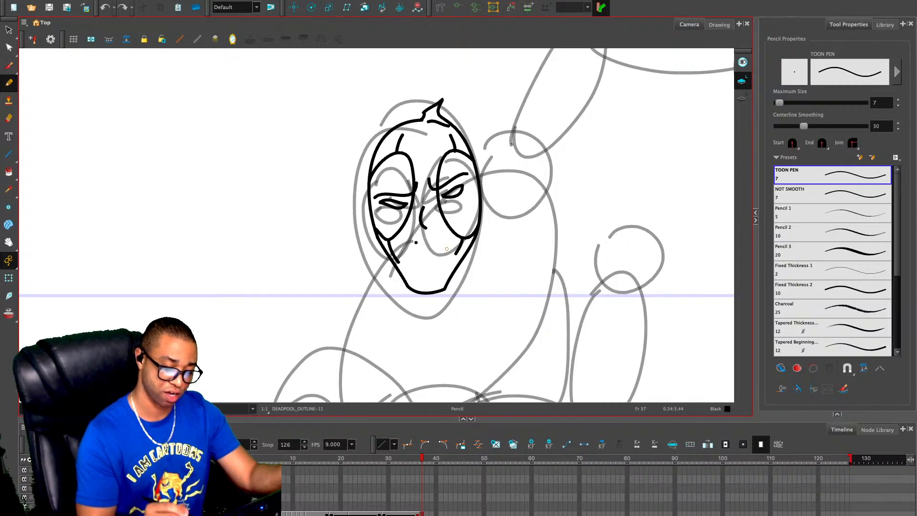
Draw short neck-to-shoulder lines on both sides of the head, and undo the curve around the lower shoulder
{"action": "key", "text": "1"}
{"action": "key", "text": "1"}
{"action": "key", "text": "1"}
{"action": "key", "text": "1"}
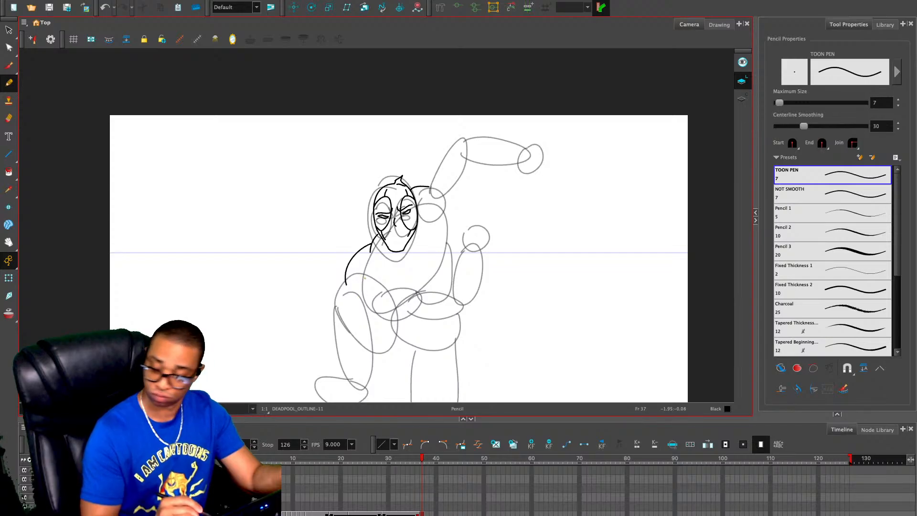
{"action": "key", "text": "ctrl+z"}
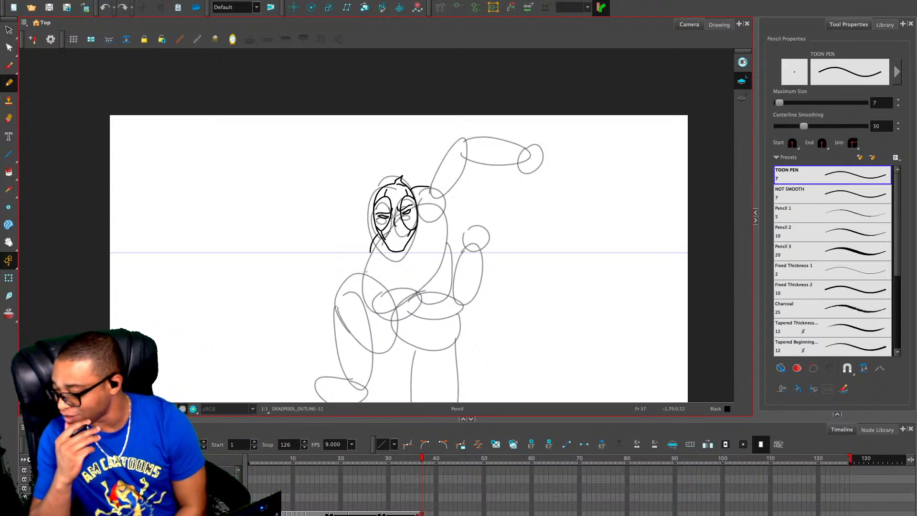
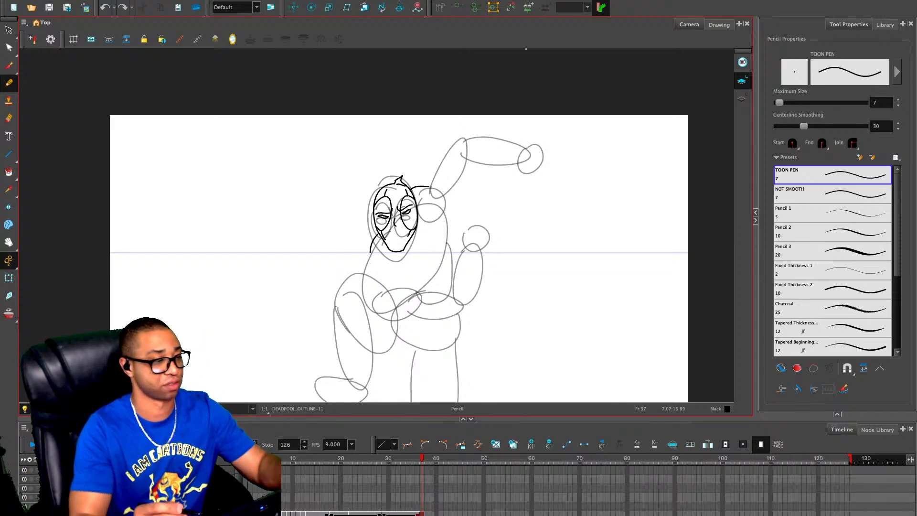
Delete the short shoulder line beside the jaw on the lower-shoulder side of the head
{"action": "left_click", "coordinate": [478, 285]}
{"action": "key", "text": "2"}
{"action": "key", "text": "2"}
{"action": "left_click_drag", "start_coordinate": [532, 303], "coordinate": [541, 262]}
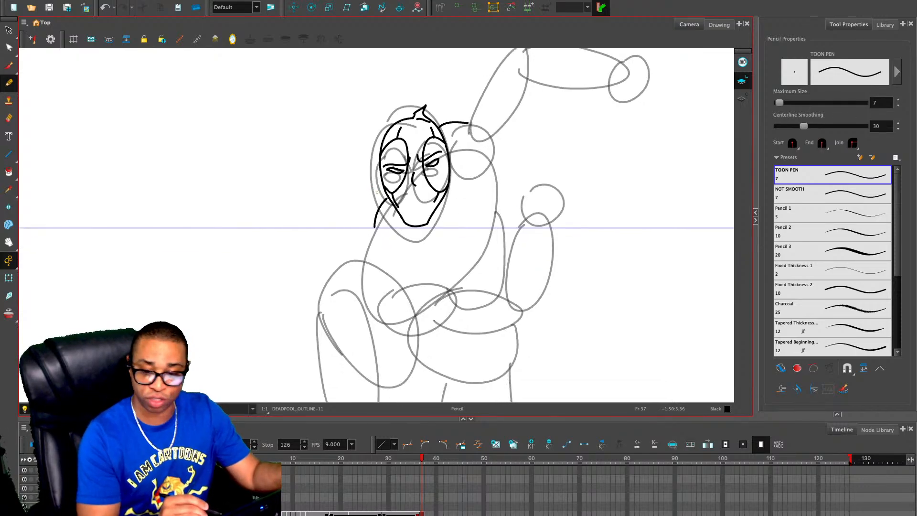
{"action": "key", "text": "ctrl+z"}
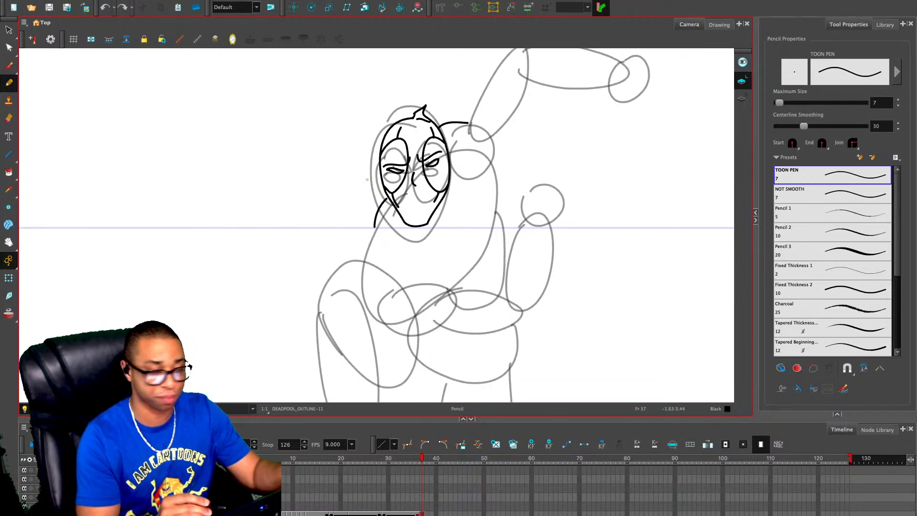
{"action": "key", "text": "alt+s"}
{"action": "left_click", "coordinate": [380, 208]}
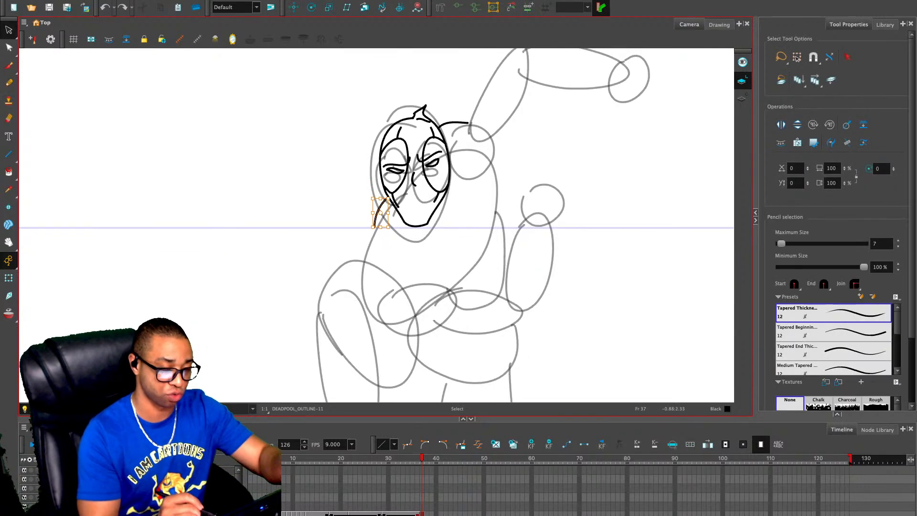
{"action": "key", "text": "Delete"}
{"action": "key", "text": "alt+slash"}
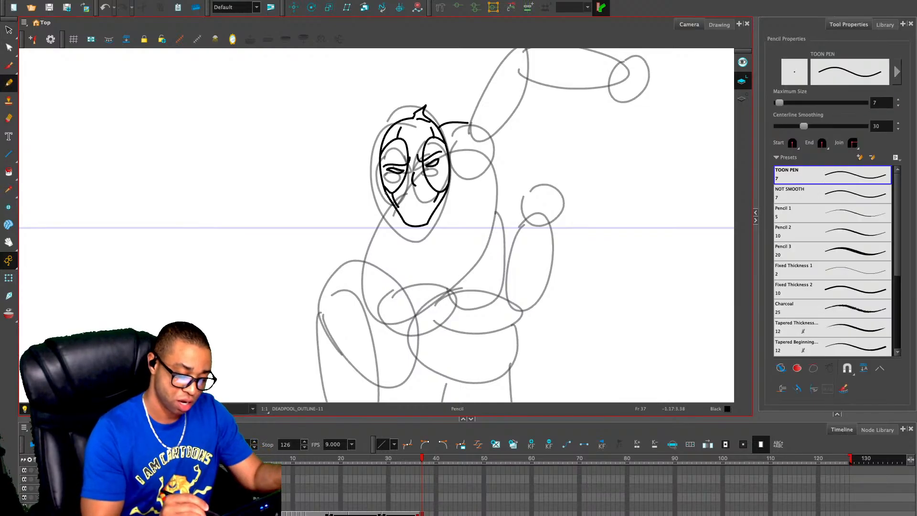
Redraw the line from the jaw down to the lower shoulder, and outline that shoulder with two rounded curves
{"action": "left_click_drag", "start_coordinate": [387, 192], "coordinate": [341, 303]}
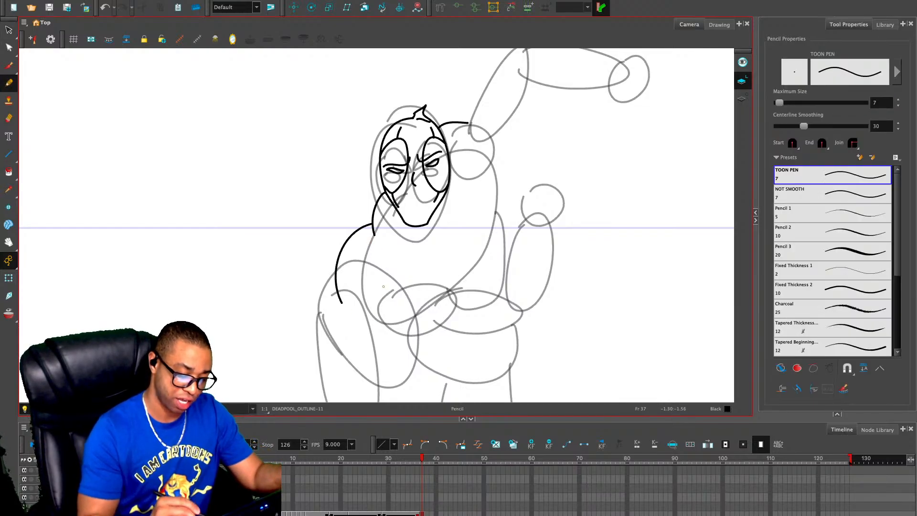
{"action": "key", "text": "ctrl+z"}
{"action": "left_click_drag", "start_coordinate": [375, 229], "coordinate": [357, 273]}
{"action": "key", "text": "ctrl+z"}
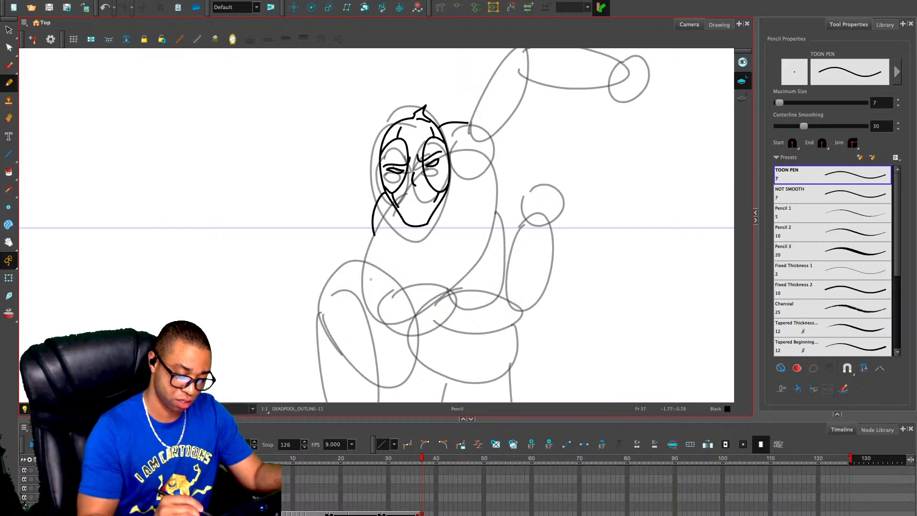
{"action": "mouse_move", "coordinate": [374, 232]}
{"action": "left_mouse_down"}
{"action": "mouse_move", "coordinate": [354, 284]}
{"action": "mouse_move", "coordinate": [394, 315]}
{"action": "left_mouse_up"}
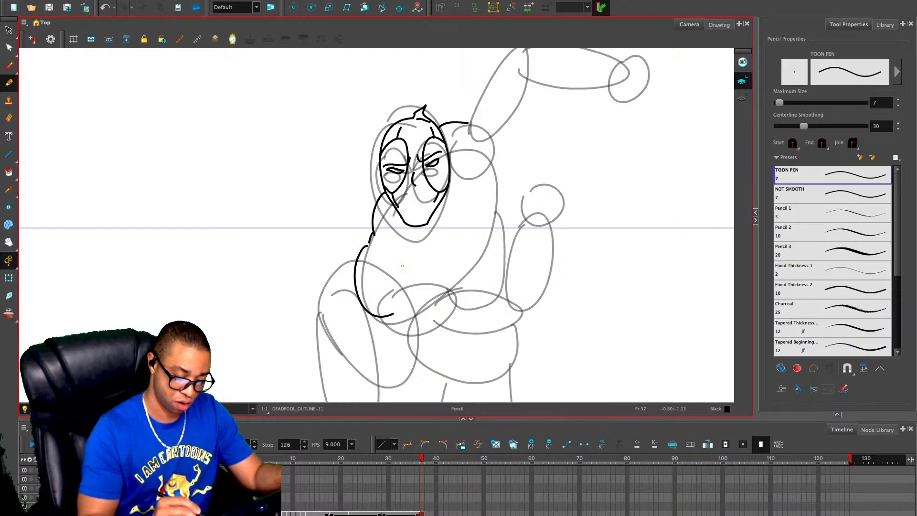
{"action": "left_click_drag", "start_coordinate": [393, 248], "coordinate": [410, 306]}
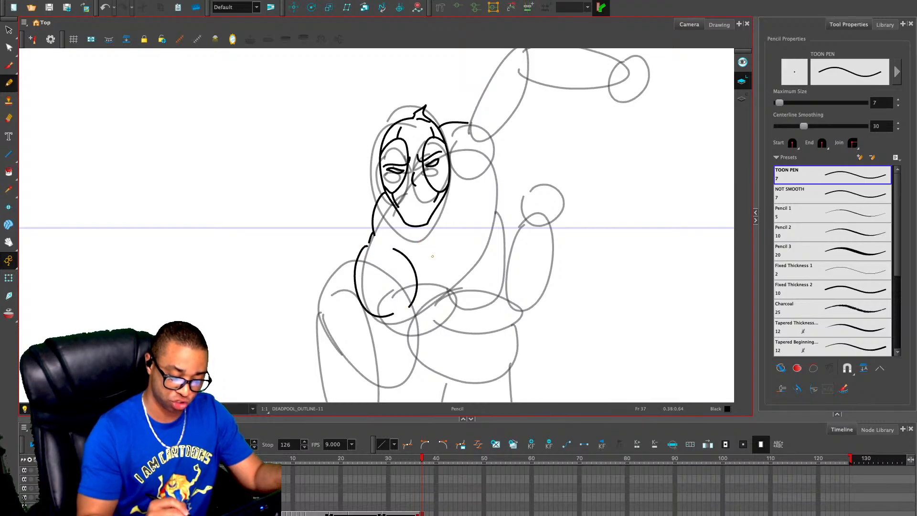
Outline the bent arm from the lower shoulder across the torso to the elbow, and up along the forearm to the wrist
{"action": "left_click_drag", "start_coordinate": [434, 261], "coordinate": [508, 266]}
{"action": "left_click_drag", "start_coordinate": [432, 312], "coordinate": [513, 292]}
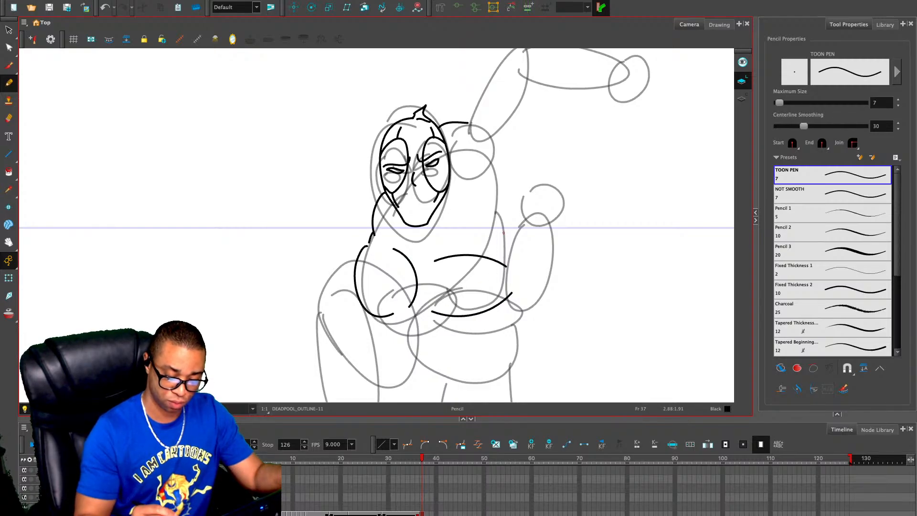
{"action": "mouse_move", "coordinate": [501, 258]}
{"action": "left_mouse_down"}
{"action": "mouse_move", "coordinate": [538, 192]}
{"action": "mouse_move", "coordinate": [559, 244]}
{"action": "mouse_move", "coordinate": [550, 285]}
{"action": "mouse_move", "coordinate": [512, 305]}
{"action": "mouse_move", "coordinate": [542, 288]}
{"action": "left_mouse_up"}
{"action": "key", "text": "ctrl+z"}
{"action": "mouse_move", "coordinate": [542, 289]}
{"action": "left_mouse_down"}
{"action": "mouse_move", "coordinate": [558, 244]}
{"action": "mouse_move", "coordinate": [562, 190]}
{"action": "left_mouse_up"}
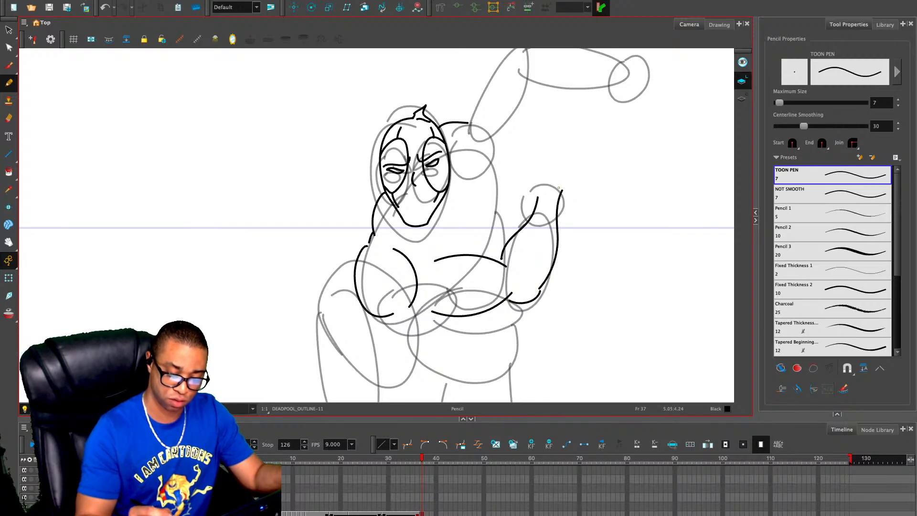
Outline the raised upper arm, and draw the torso's side and chest lines below its armpit
{"action": "left_click_drag", "start_coordinate": [529, 139], "coordinate": [505, 152]}
{"action": "mouse_move", "coordinate": [434, 137]}
{"action": "left_mouse_down"}
{"action": "mouse_move", "coordinate": [468, 96]}
{"action": "mouse_move", "coordinate": [457, 91]}
{"action": "mouse_move", "coordinate": [501, 50]}
{"action": "mouse_move", "coordinate": [474, 158]}
{"action": "left_mouse_up"}
{"action": "key", "text": "ctrl+z"}
{"action": "mouse_move", "coordinate": [489, 123]}
{"action": "left_mouse_down"}
{"action": "mouse_move", "coordinate": [481, 159]}
{"action": "mouse_move", "coordinate": [467, 157]}
{"action": "mouse_move", "coordinate": [454, 195]}
{"action": "mouse_move", "coordinate": [469, 165]}
{"action": "mouse_move", "coordinate": [462, 234]}
{"action": "mouse_move", "coordinate": [427, 285]}
{"action": "left_mouse_up"}
{"action": "key", "text": "ctrl+z"}
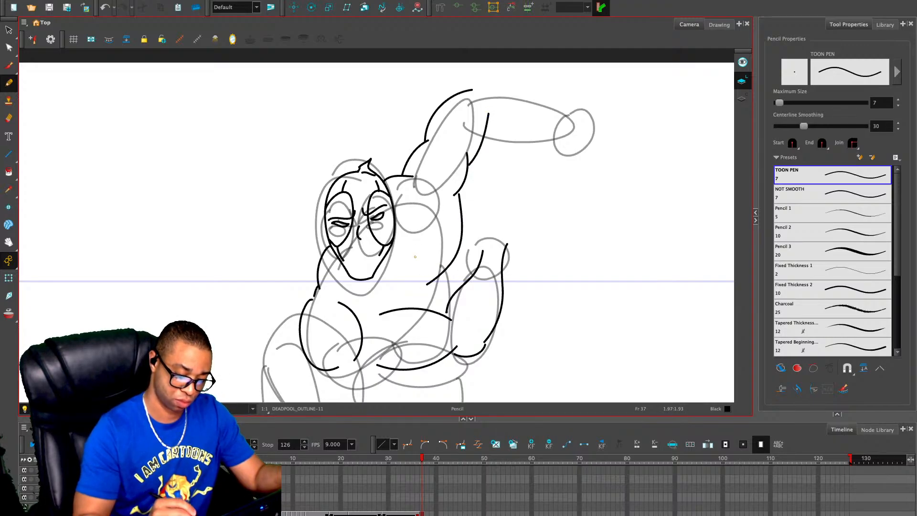
{"action": "left_click_drag", "start_coordinate": [410, 255], "coordinate": [428, 308]}
{"action": "left_click_drag", "start_coordinate": [459, 247], "coordinate": [460, 281]}
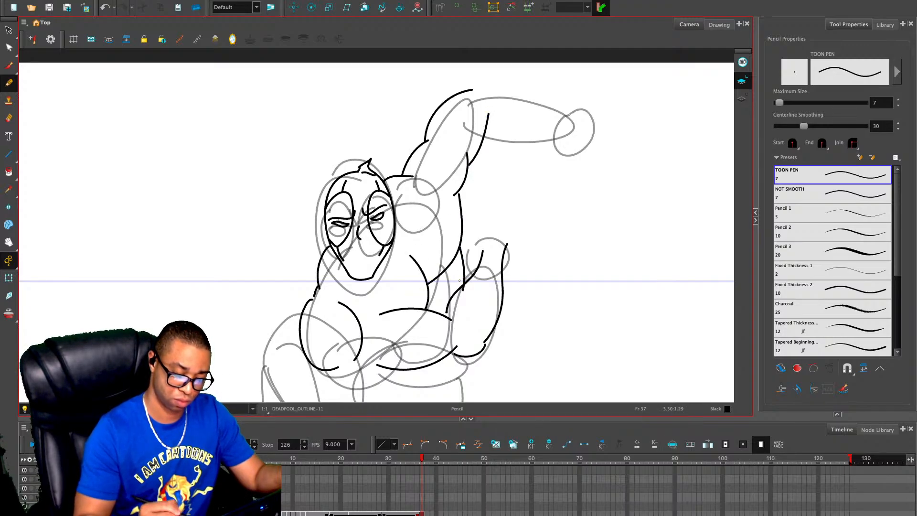
Outline the raised arm's elbow, forearm and fist, and draw the fist at the end of the bent arm
{"action": "left_click_drag", "start_coordinate": [473, 89], "coordinate": [572, 117]}
{"action": "mouse_move", "coordinate": [488, 133]}
{"action": "left_mouse_down"}
{"action": "mouse_move", "coordinate": [534, 132]}
{"action": "mouse_move", "coordinate": [577, 153]}
{"action": "left_mouse_up"}
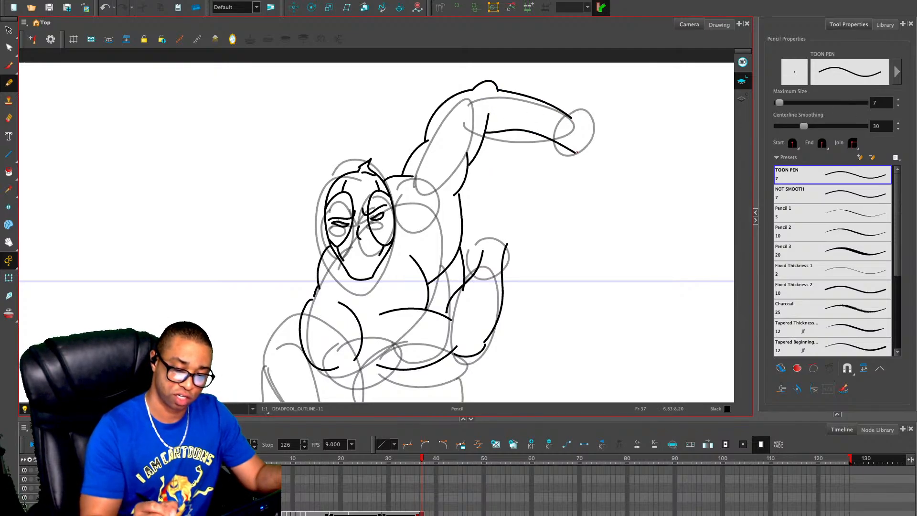
{"action": "key", "text": "ctrl+z"}
{"action": "key", "text": "ctrl+z"}
{"action": "mouse_move", "coordinate": [484, 126]}
{"action": "left_mouse_down"}
{"action": "mouse_move", "coordinate": [503, 135]}
{"action": "mouse_move", "coordinate": [569, 145]}
{"action": "left_mouse_up"}
{"action": "left_click_drag", "start_coordinate": [497, 89], "coordinate": [580, 116]}
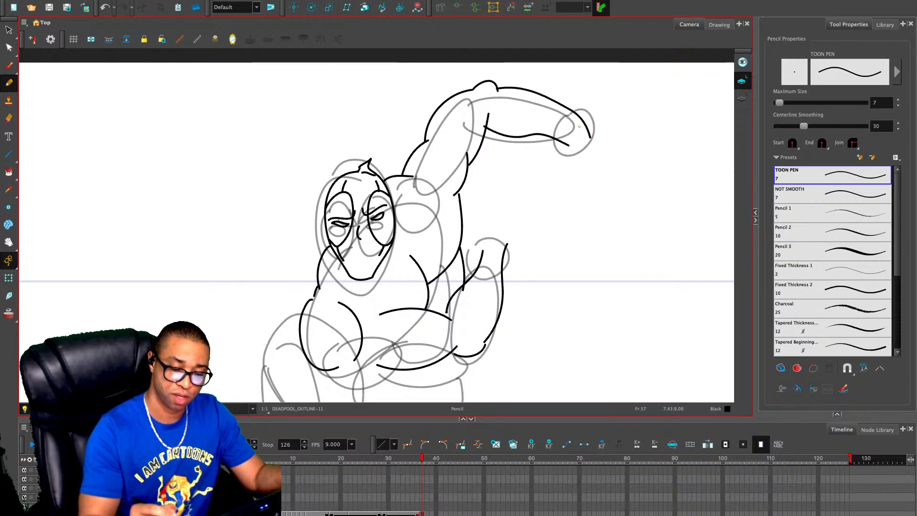
{"action": "key", "text": "ctrl+z"}
{"action": "mouse_move", "coordinate": [496, 87]}
{"action": "left_mouse_down"}
{"action": "mouse_move", "coordinate": [573, 117]}
{"action": "mouse_move", "coordinate": [569, 160]}
{"action": "mouse_move", "coordinate": [606, 177]}
{"action": "mouse_move", "coordinate": [590, 163]}
{"action": "mouse_move", "coordinate": [599, 172]}
{"action": "mouse_move", "coordinate": [617, 149]}
{"action": "mouse_move", "coordinate": [587, 119]}
{"action": "left_mouse_up"}
{"action": "key", "text": "ctrl+z"}
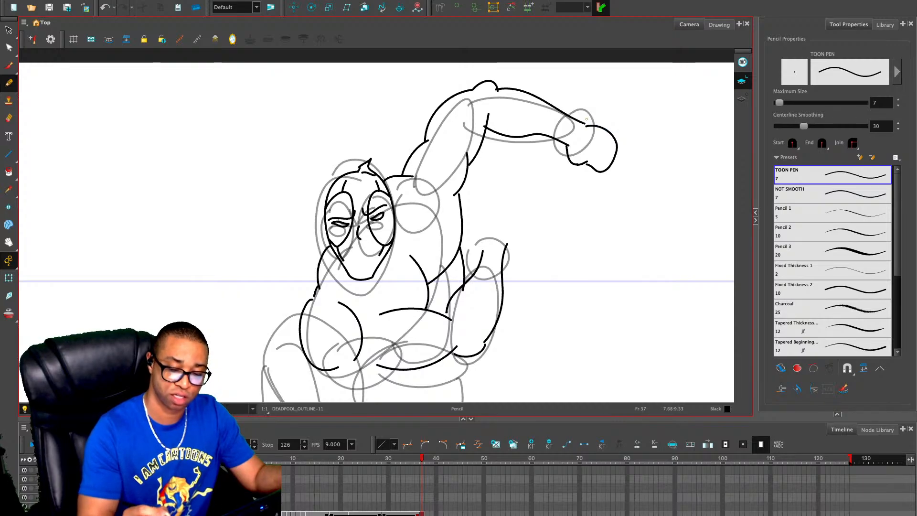
{"action": "mouse_move", "coordinate": [476, 235]}
{"action": "left_mouse_down"}
{"action": "mouse_move", "coordinate": [504, 169]}
{"action": "mouse_move", "coordinate": [536, 175]}
{"action": "mouse_move", "coordinate": [516, 224]}
{"action": "left_mouse_up"}
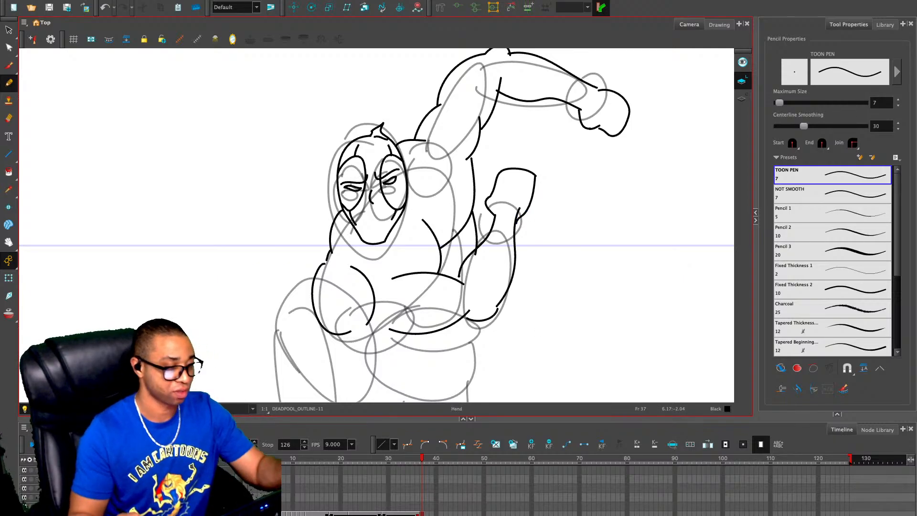
Outline the raised leg's knee and shin over the sketch, and draw its calf line down to the ankle
{"action": "left_click_drag", "start_coordinate": [581, 340], "coordinate": [583, 237]}
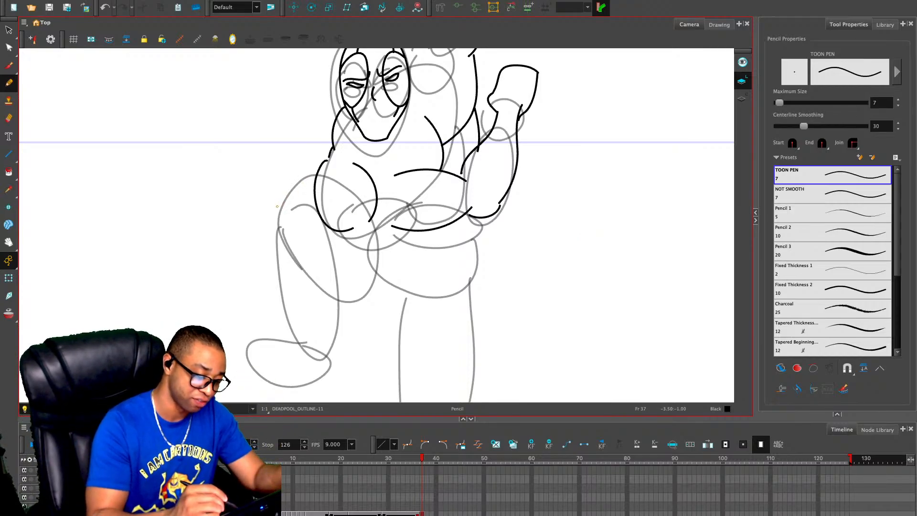
{"action": "mouse_move", "coordinate": [279, 205]}
{"action": "left_mouse_down"}
{"action": "mouse_move", "coordinate": [275, 259]}
{"action": "mouse_move", "coordinate": [300, 325]}
{"action": "left_mouse_up"}
{"action": "key", "text": "ctrl+z"}
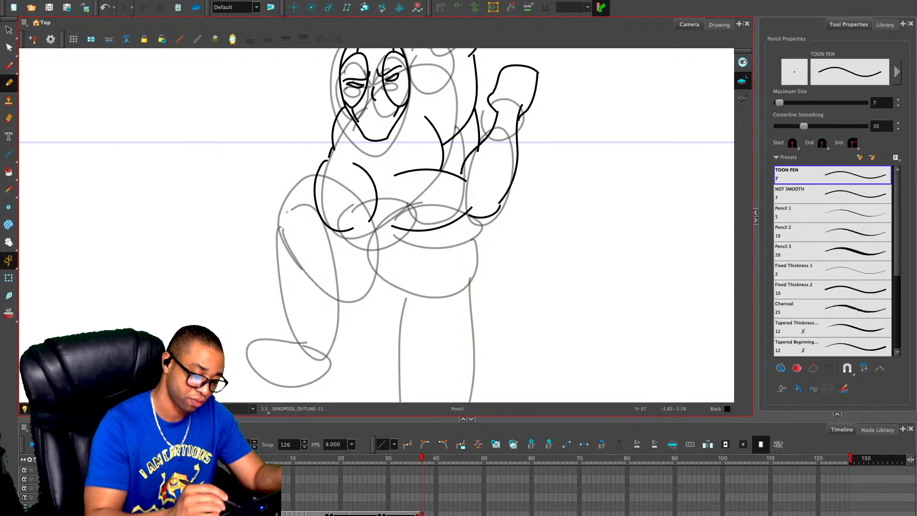
{"action": "mouse_move", "coordinate": [308, 188]}
{"action": "left_mouse_down"}
{"action": "mouse_move", "coordinate": [275, 207]}
{"action": "mouse_move", "coordinate": [264, 243]}
{"action": "mouse_move", "coordinate": [292, 335]}
{"action": "left_mouse_up"}
{"action": "mouse_move", "coordinate": [313, 206]}
{"action": "left_mouse_down"}
{"action": "mouse_move", "coordinate": [334, 259]}
{"action": "mouse_move", "coordinate": [331, 351]}
{"action": "mouse_move", "coordinate": [255, 318]}
{"action": "mouse_move", "coordinate": [239, 335]}
{"action": "mouse_move", "coordinate": [257, 377]}
{"action": "mouse_move", "coordinate": [317, 403]}
{"action": "left_mouse_up"}
{"action": "key", "text": "space"}
{"action": "left_click_drag", "start_coordinate": [360, 332], "coordinate": [358, 330]}
Outline the raised leg's foot, and draw the heel and ankle lines joining it to the calf
{"action": "left_click_drag", "start_coordinate": [314, 397], "coordinate": [301, 357]}
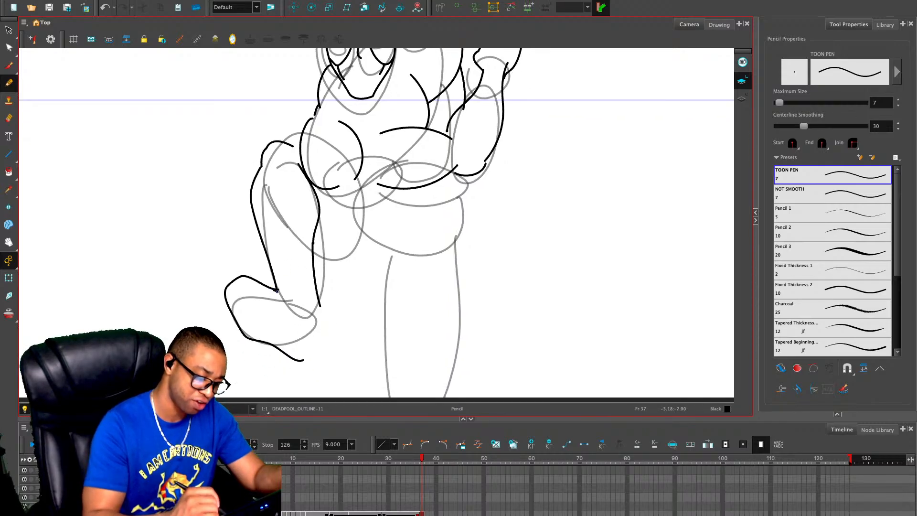
{"action": "mouse_move", "coordinate": [276, 290]}
{"action": "left_mouse_down"}
{"action": "mouse_move", "coordinate": [316, 334]}
{"action": "mouse_move", "coordinate": [318, 352]}
{"action": "mouse_move", "coordinate": [301, 362]}
{"action": "left_mouse_up"}
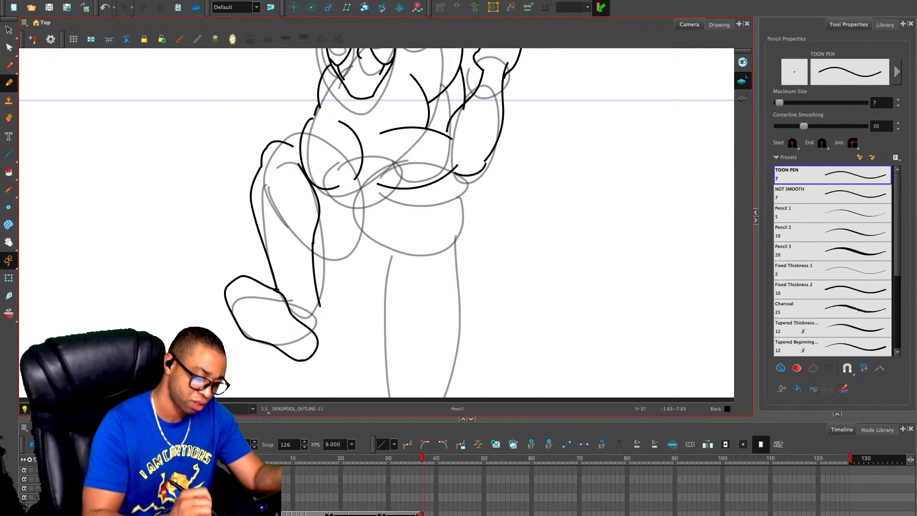
{"action": "mouse_move", "coordinate": [320, 307]}
{"action": "left_mouse_down"}
{"action": "mouse_move", "coordinate": [323, 331]}
{"action": "mouse_move", "coordinate": [312, 346]}
{"action": "left_mouse_up"}
{"action": "left_click_drag", "start_coordinate": [293, 302], "coordinate": [309, 310]}
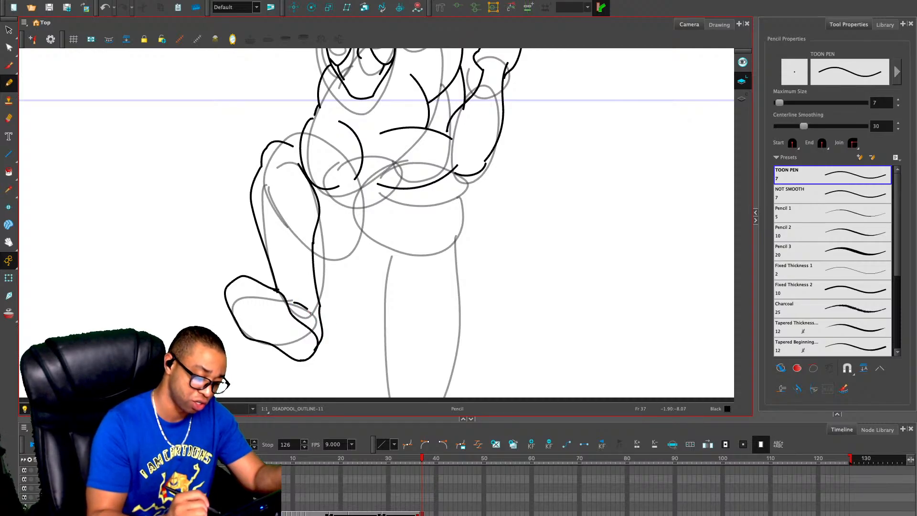
Draw the raised thigh's upper line down to the crotch, and its underside with a small rounded curve
{"action": "left_click_drag", "start_coordinate": [259, 165], "coordinate": [234, 139]}
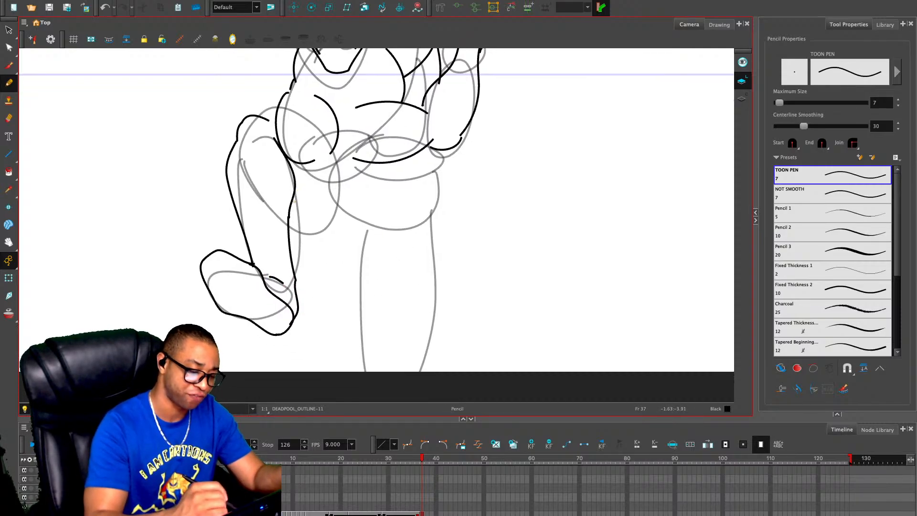
{"action": "mouse_move", "coordinate": [286, 124]}
{"action": "left_mouse_down"}
{"action": "mouse_move", "coordinate": [336, 153]}
{"action": "mouse_move", "coordinate": [365, 208]}
{"action": "left_mouse_up"}
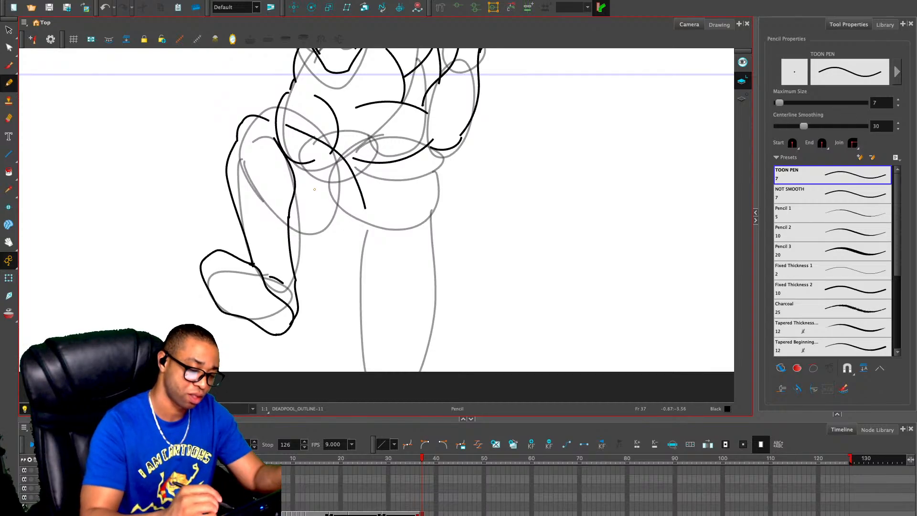
{"action": "mouse_move", "coordinate": [291, 207]}
{"action": "left_mouse_down"}
{"action": "mouse_move", "coordinate": [317, 232]}
{"action": "mouse_move", "coordinate": [347, 238]}
{"action": "mouse_move", "coordinate": [340, 256]}
{"action": "mouse_move", "coordinate": [369, 263]}
{"action": "left_mouse_up"}
Draw short creases at the crotch, and outline the standing leg's inner side and its hip and outer side
{"action": "mouse_move", "coordinate": [362, 220]}
{"action": "left_mouse_down"}
{"action": "mouse_move", "coordinate": [371, 240]}
{"action": "mouse_move", "coordinate": [368, 369]}
{"action": "left_mouse_up"}
{"action": "key", "text": "ctrl+z"}
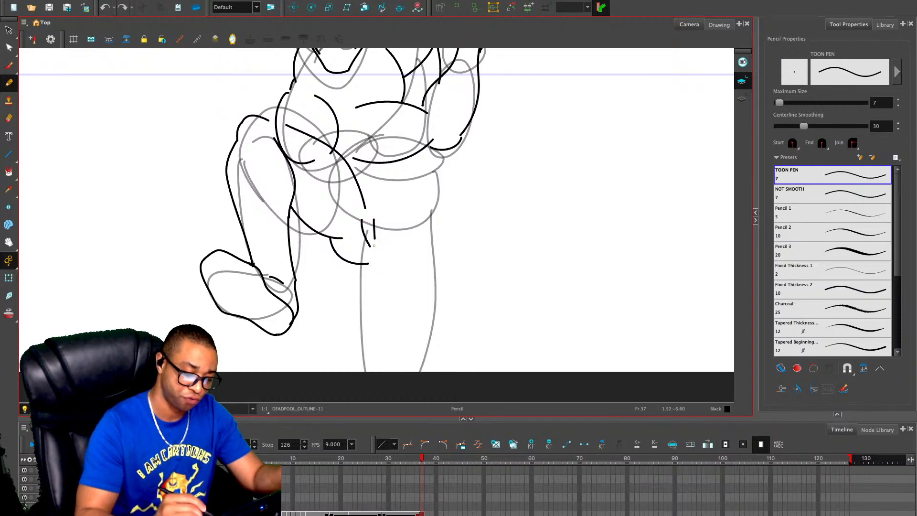
{"action": "mouse_move", "coordinate": [372, 245]}
{"action": "left_mouse_down"}
{"action": "mouse_move", "coordinate": [369, 327]}
{"action": "mouse_move", "coordinate": [381, 371]}
{"action": "left_mouse_up"}
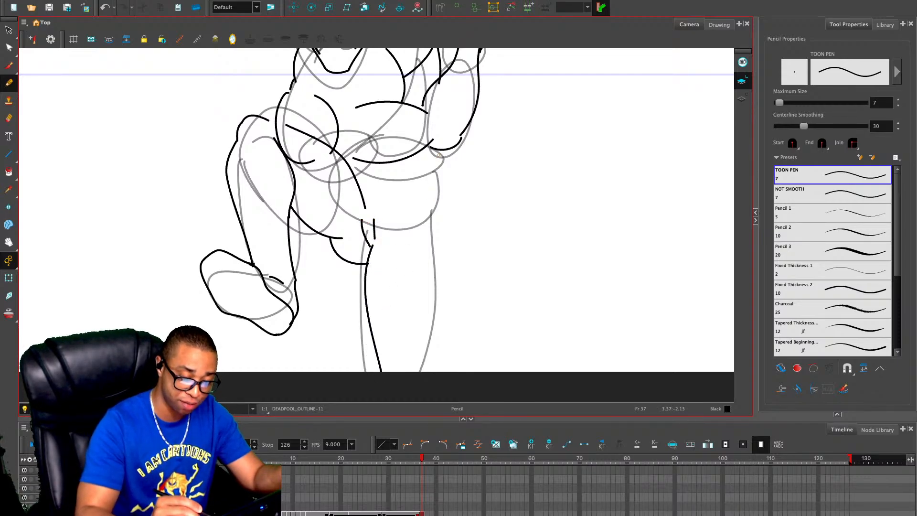
{"action": "left_click_drag", "start_coordinate": [438, 154], "coordinate": [440, 371]}
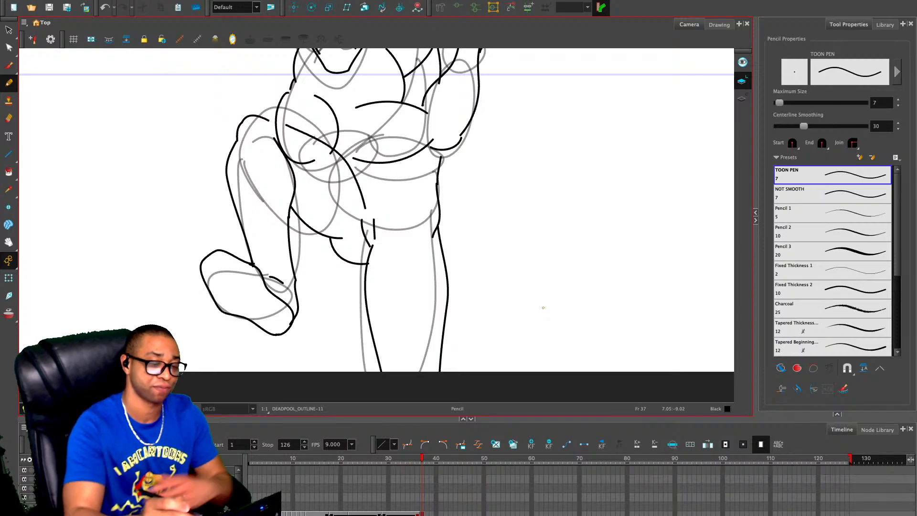
Draw a rough pistol in each of the two fists, adding the small finger curves beside the grips
{"action": "key", "text": "1"}
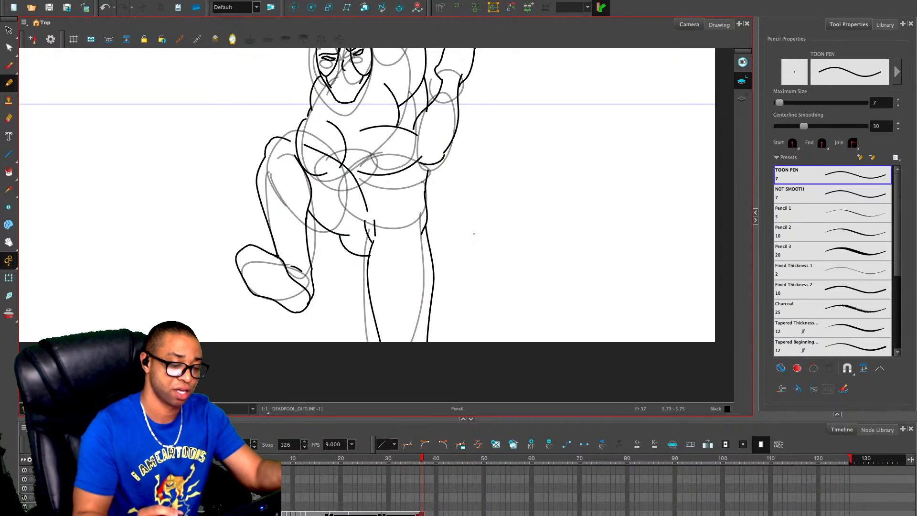
{"action": "scroll", "coordinate": [475, 234], "scroll_direction": "down", "scroll_amount": 3}
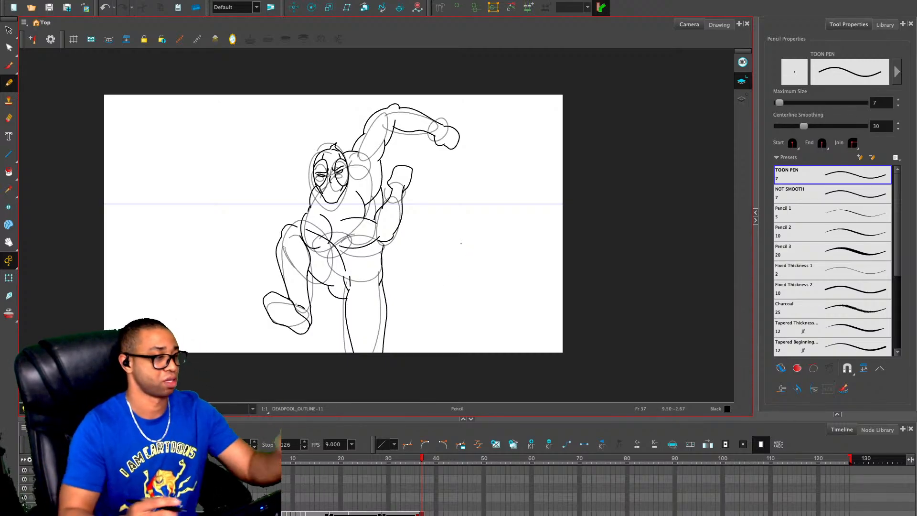
{"action": "scroll", "coordinate": [428, 172], "scroll_direction": "up", "scroll_amount": 3}
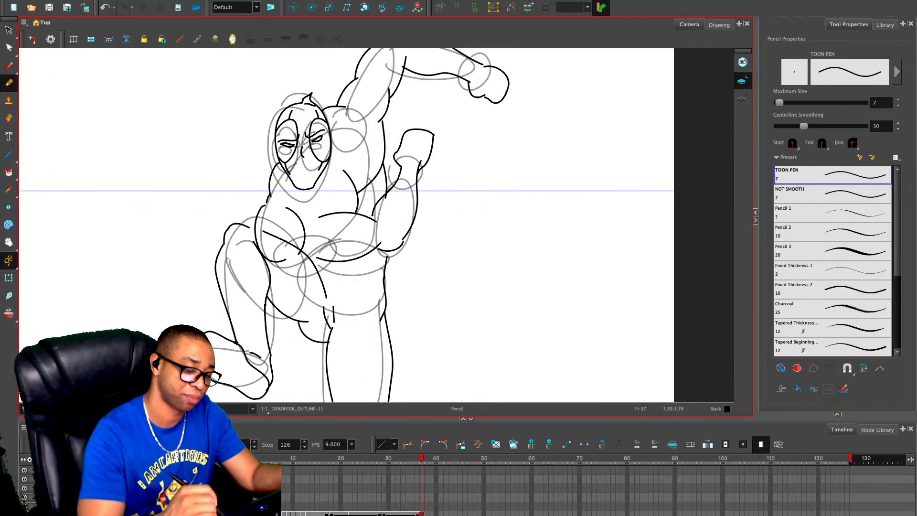
{"action": "mouse_move", "coordinate": [388, 151]}
{"action": "left_mouse_down"}
{"action": "mouse_move", "coordinate": [402, 83]}
{"action": "mouse_move", "coordinate": [411, 93]}
{"action": "mouse_move", "coordinate": [404, 126]}
{"action": "mouse_move", "coordinate": [445, 152]}
{"action": "mouse_move", "coordinate": [425, 161]}
{"action": "left_mouse_up"}
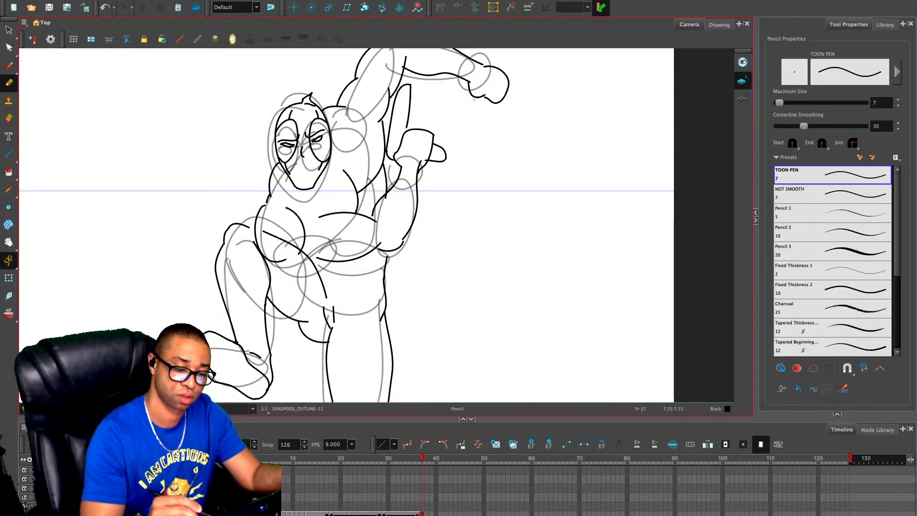
{"action": "mouse_move", "coordinate": [471, 96]}
{"action": "left_mouse_down"}
{"action": "mouse_move", "coordinate": [550, 137]}
{"action": "mouse_move", "coordinate": [553, 115]}
{"action": "mouse_move", "coordinate": [504, 103]}
{"action": "mouse_move", "coordinate": [510, 65]}
{"action": "mouse_move", "coordinate": [505, 105]}
{"action": "left_mouse_up"}
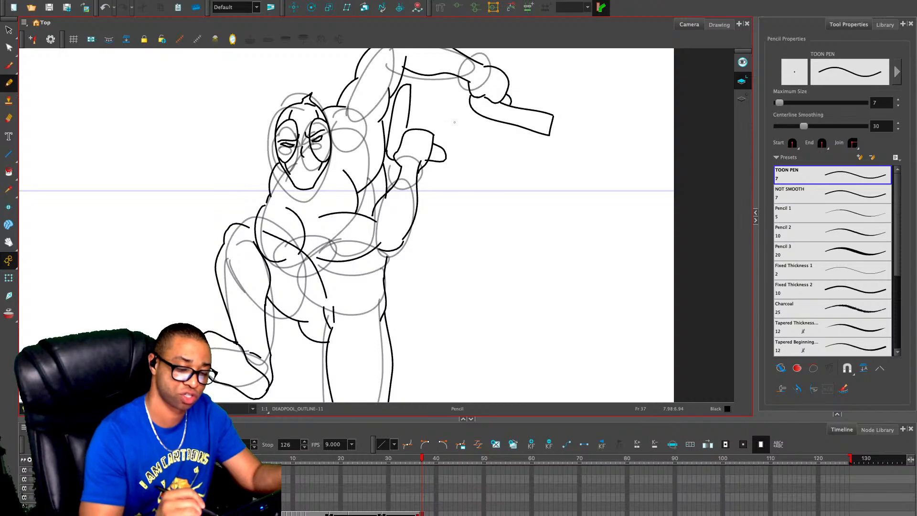
{"action": "left_click_drag", "start_coordinate": [408, 116], "coordinate": [415, 128]}
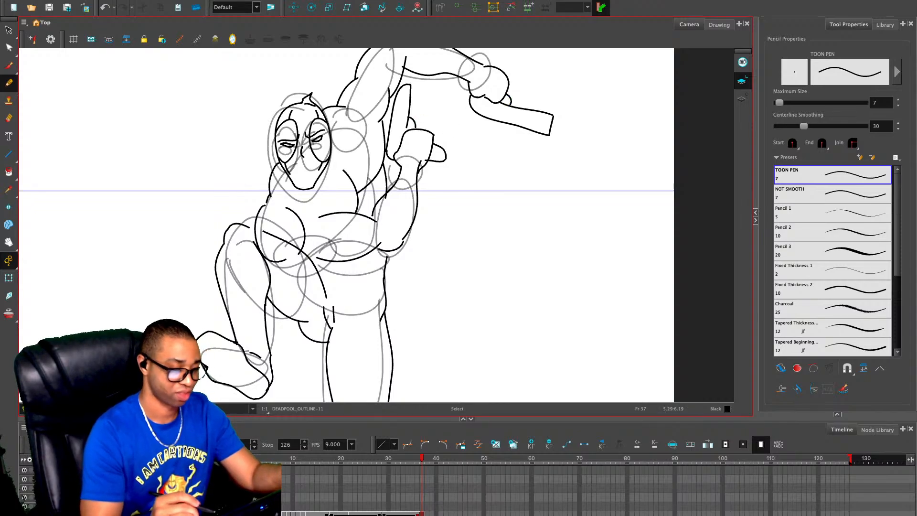
Select the raised leg's lines and shift them slightly outward, away from the standing leg
{"action": "mouse_move", "coordinate": [455, 323]}
{"action": "left_mouse_down"}
{"action": "mouse_move", "coordinate": [477, 243]}
{"action": "mouse_move", "coordinate": [492, 257]}
{"action": "left_mouse_up"}
{"action": "key", "text": "alt+s"}
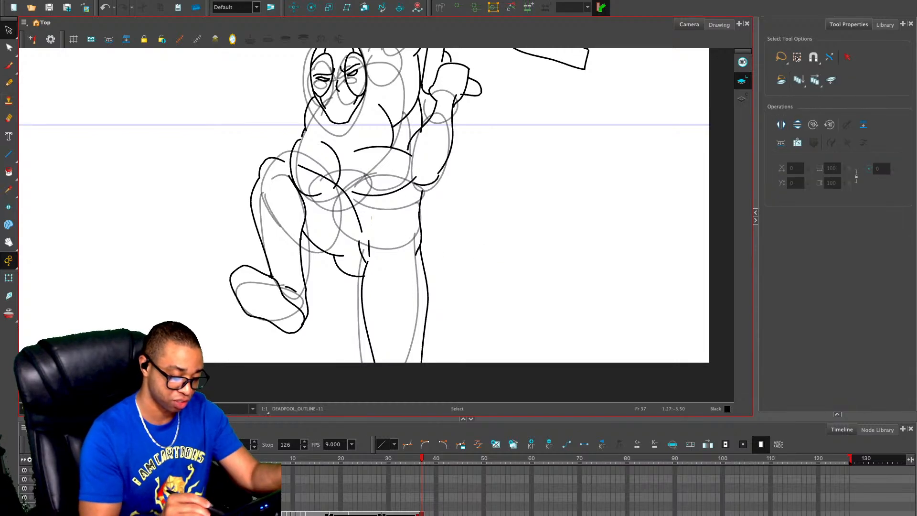
{"action": "mouse_move", "coordinate": [294, 203]}
{"action": "left_mouse_down"}
{"action": "mouse_move", "coordinate": [229, 317]}
{"action": "mouse_move", "coordinate": [334, 303]}
{"action": "mouse_move", "coordinate": [365, 229]}
{"action": "mouse_move", "coordinate": [292, 186]}
{"action": "left_mouse_up"}
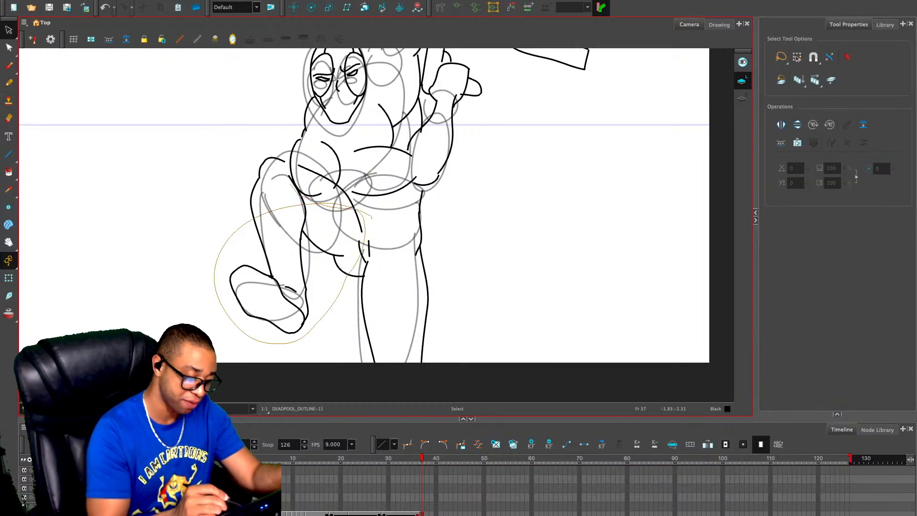
{"action": "mouse_move", "coordinate": [372, 216]}
{"action": "left_mouse_down"}
{"action": "mouse_move", "coordinate": [253, 220]}
{"action": "mouse_move", "coordinate": [352, 234]}
{"action": "mouse_move", "coordinate": [365, 225]}
{"action": "mouse_move", "coordinate": [340, 195]}
{"action": "left_mouse_up"}
{"action": "key", "text": "Escape"}
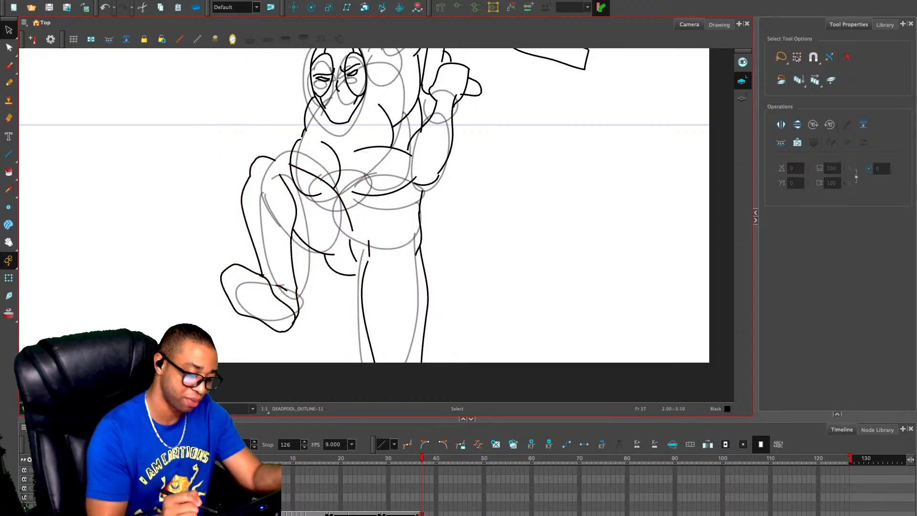
Stretch the small rounded curve under the raised thigh so it meets the standing leg
{"action": "left_click", "coordinate": [337, 271]}
{"action": "left_click_drag", "start_coordinate": [356, 276], "coordinate": [363, 282]}
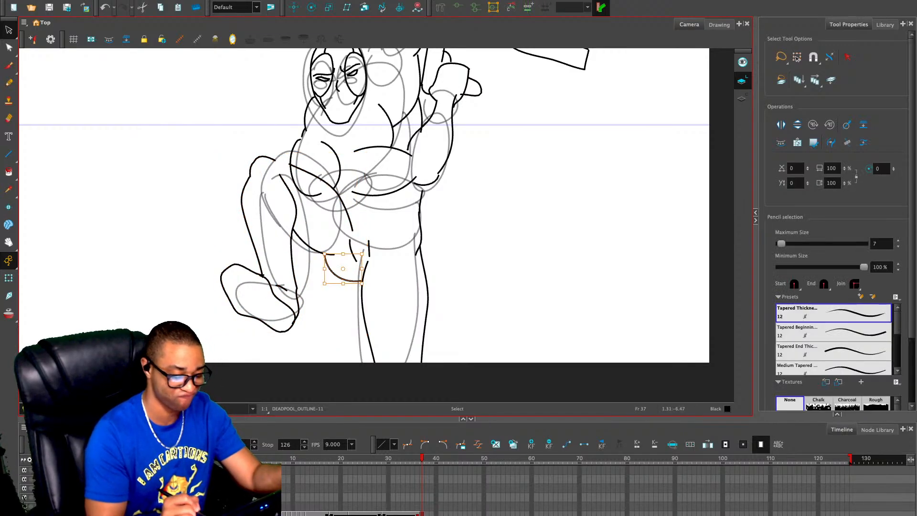
{"action": "key", "text": "Escape"}
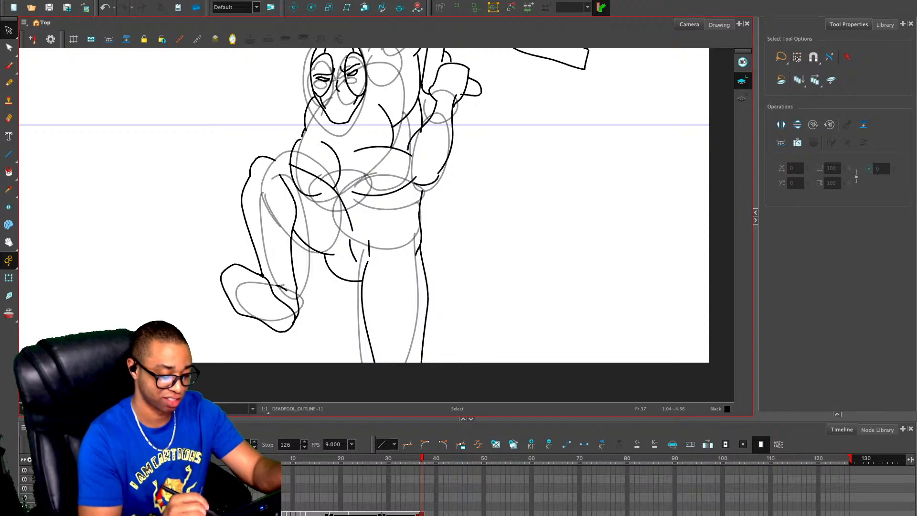
Delete the short crease lines at the crotch and redraw them between the raised thigh and the standing leg
{"action": "key", "text": "alt+x"}
{"action": "key", "text": "alt+s"}
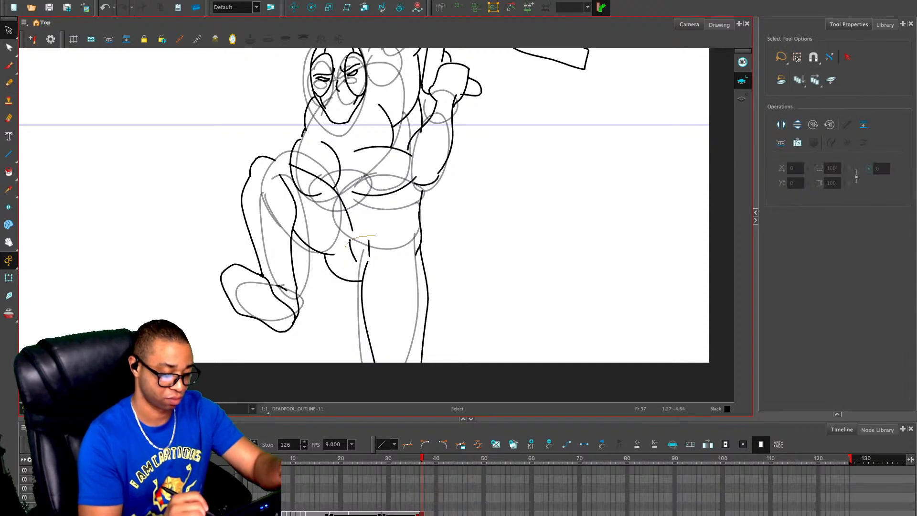
{"action": "key", "text": "alt+x"}
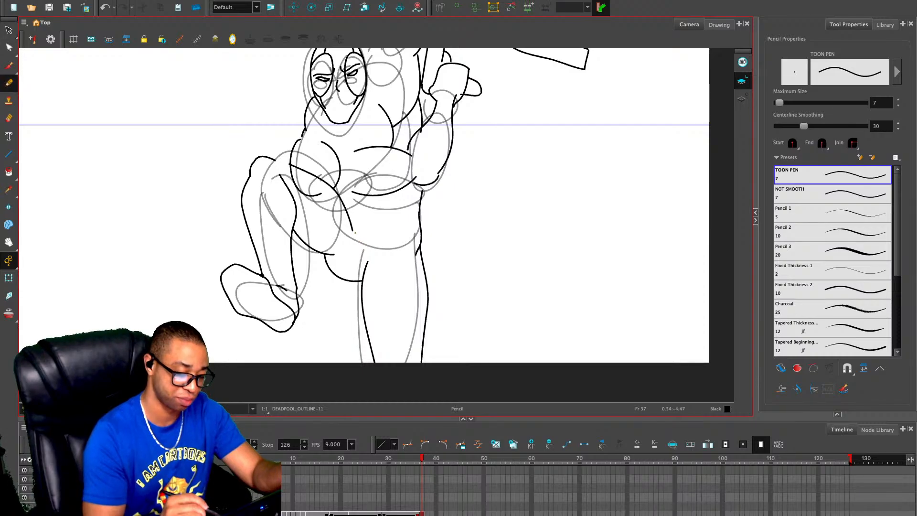
{"action": "mouse_move", "coordinate": [351, 220]}
{"action": "left_mouse_down"}
{"action": "mouse_move", "coordinate": [366, 256]}
{"action": "mouse_move", "coordinate": [370, 248]}
{"action": "left_mouse_up"}
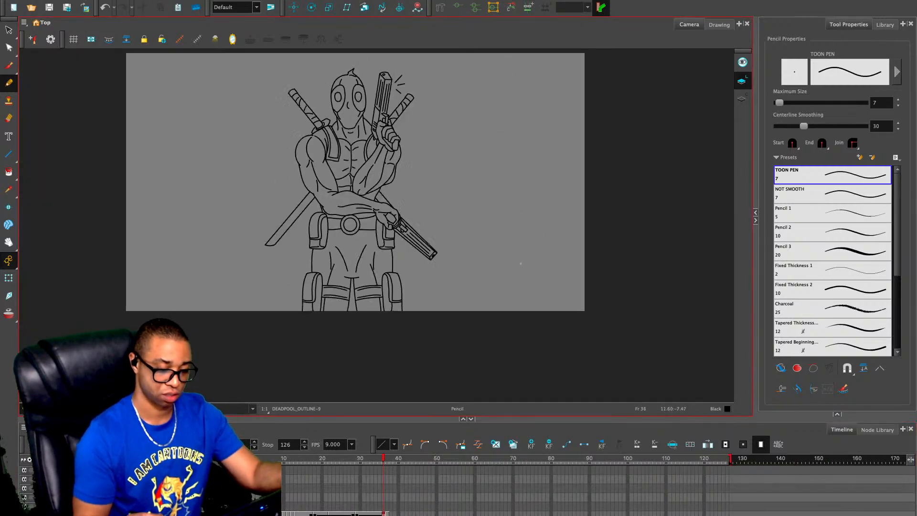
Draw two motion lines below the raised arm's gun on frame 37, and copy the whole drawing into a new drawing at frame 38
{"action": "key", "text": "period"}
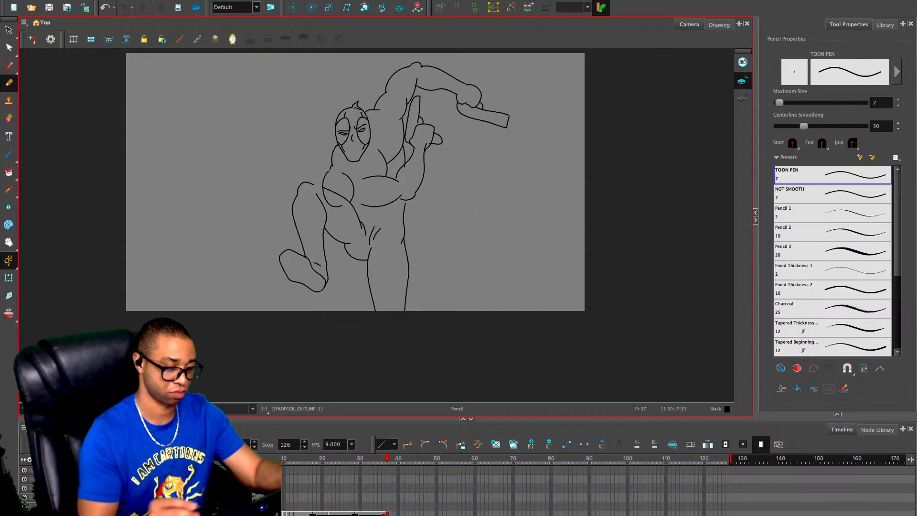
{"action": "mouse_move", "coordinate": [490, 133]}
{"action": "left_mouse_down"}
{"action": "mouse_move", "coordinate": [483, 178]}
{"action": "mouse_move", "coordinate": [453, 177]}
{"action": "left_mouse_up"}
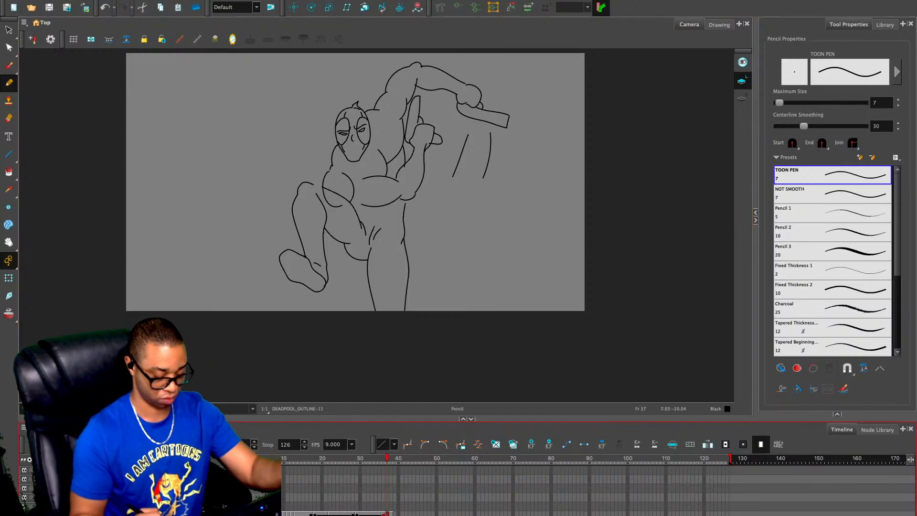
{"action": "key", "text": "super+a"}
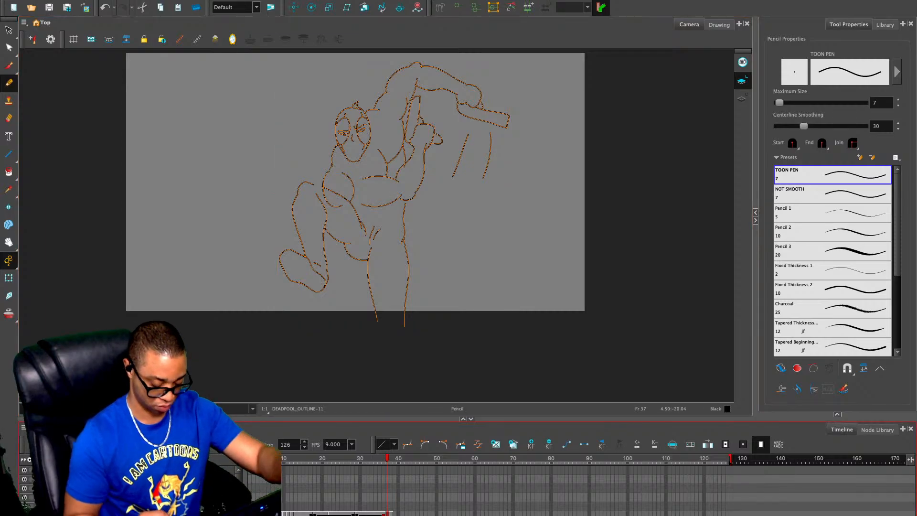
{"action": "left_click", "coordinate": [390, 513]}
{"action": "key", "text": "alt+shift+r"}
{"action": "key", "text": "super+v"}
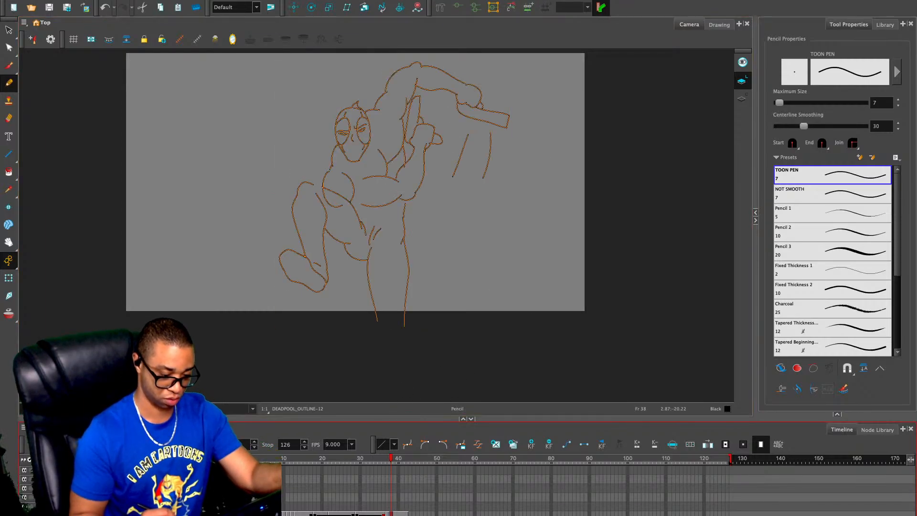
Show the white background behind the outline drawings again and hide the rough sketch
{"action": "left_click", "coordinate": [380, 459]}
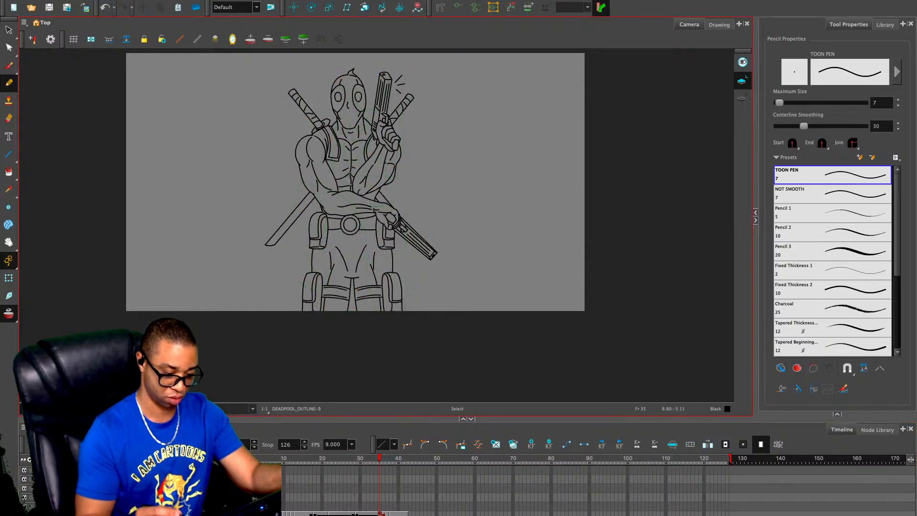
{"action": "key", "text": "alt+o"}
{"action": "left_click", "coordinate": [29, 459]}
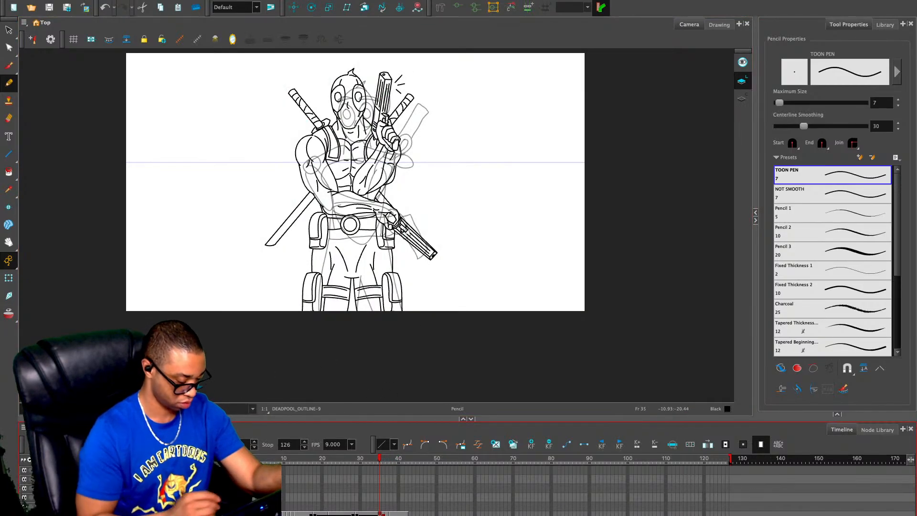
{"action": "key", "text": "period"}
{"action": "key", "text": "period"}
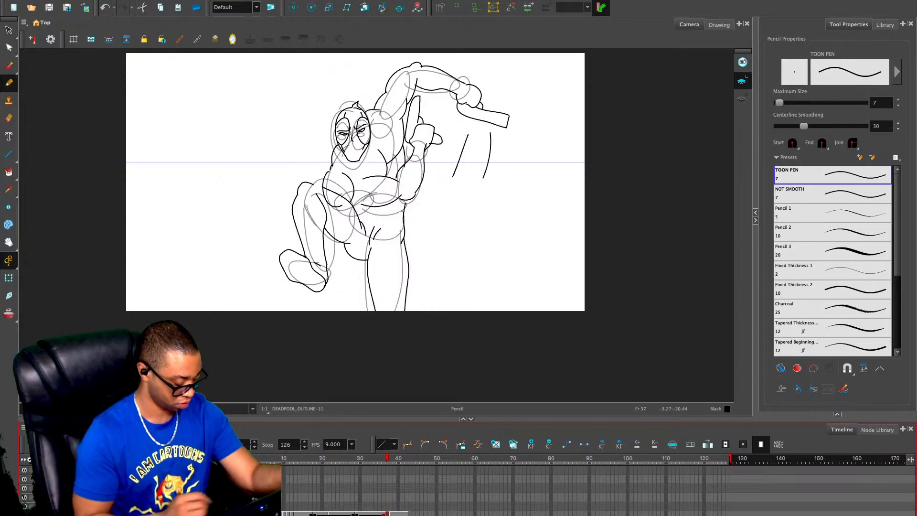
{"action": "key", "text": "comma"}
{"action": "key", "text": "comma"}
{"action": "key", "text": "comma"}
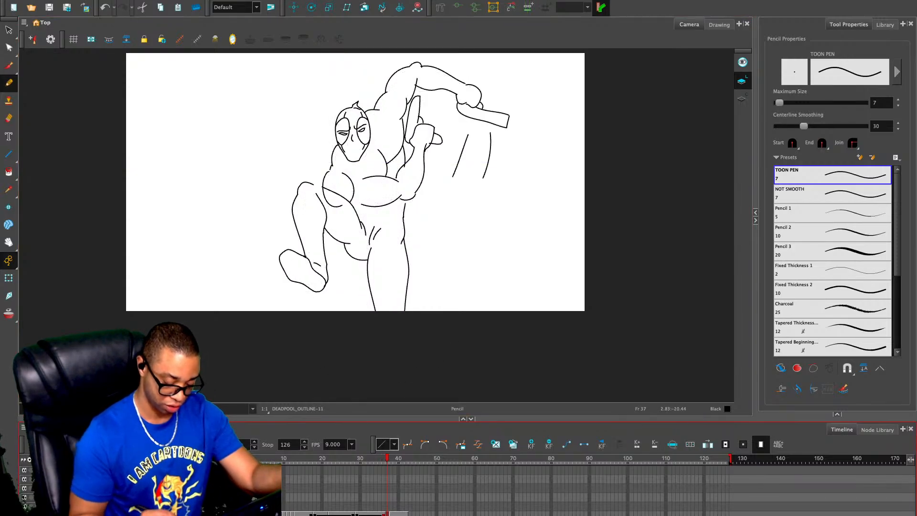
Flip back and forth between the standing pose and the fighting pose around frames 35 to 38 to check the transition
{"action": "key", "text": "period"}
{"action": "key", "text": "period"}
{"action": "key", "text": "period"}
{"action": "key", "text": "period"}
{"action": "key", "text": "comma"}
{"action": "key", "text": "comma"}
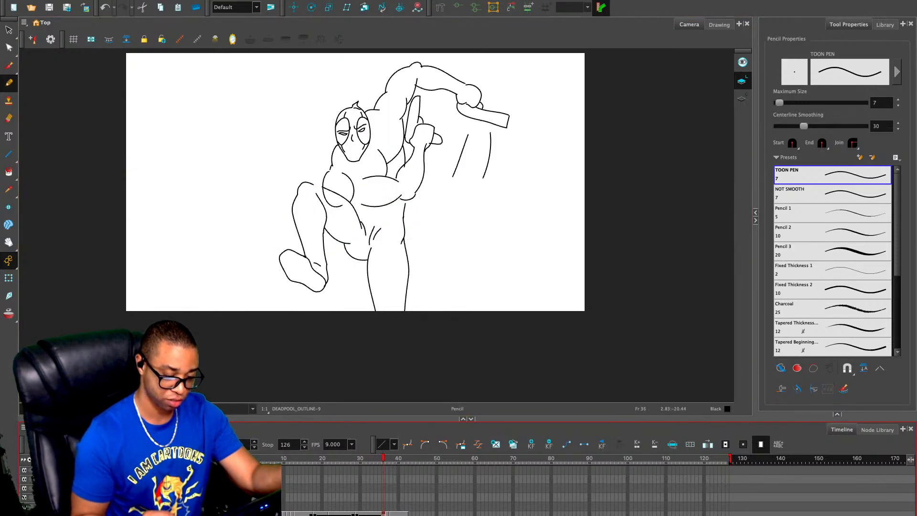
{"action": "key", "text": "comma"}
{"action": "key", "text": "period"}
{"action": "key", "text": "period"}
{"action": "key", "text": "period"}
{"action": "key", "text": "comma"}
{"action": "key", "text": "comma"}
{"action": "key", "text": "comma"}
{"action": "key", "text": "period"}
{"action": "key", "text": "period"}
{"action": "key", "text": "period"}
{"action": "key", "text": "comma"}
{"action": "key", "text": "comma"}
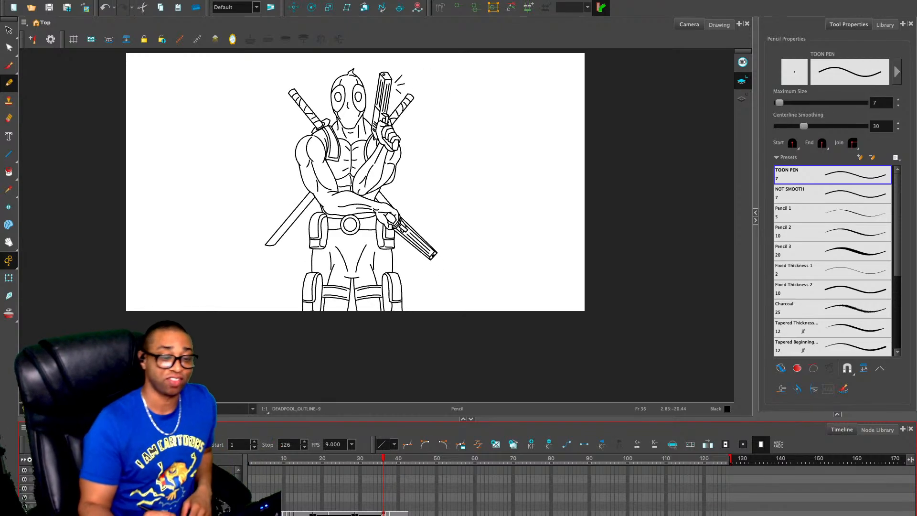
Step back through the earlier outline frames to frame 9 to review the head animation
{"action": "key", "text": "comma"}
{"action": "key", "text": "comma"}
{"action": "key", "text": "comma"}
{"action": "key", "text": "comma"}
{"action": "key", "text": "comma"}
{"action": "key", "text": "comma"}
{"action": "key", "text": "comma"}
{"action": "key", "text": "comma"}
{"action": "key", "text": "comma"}
{"action": "key", "text": "comma"}
{"action": "key", "text": "comma"}
{"action": "key", "text": "comma"}
{"action": "key", "text": "comma"}
{"action": "key", "text": "comma"}
{"action": "key", "text": "comma"}
{"action": "key", "text": "comma"}
{"action": "key", "text": "comma"}
{"action": "key", "text": "comma"}
{"action": "key", "text": "comma"}
{"action": "key", "text": "comma"}
{"action": "key", "text": "period"}
{"action": "key", "text": "period"}
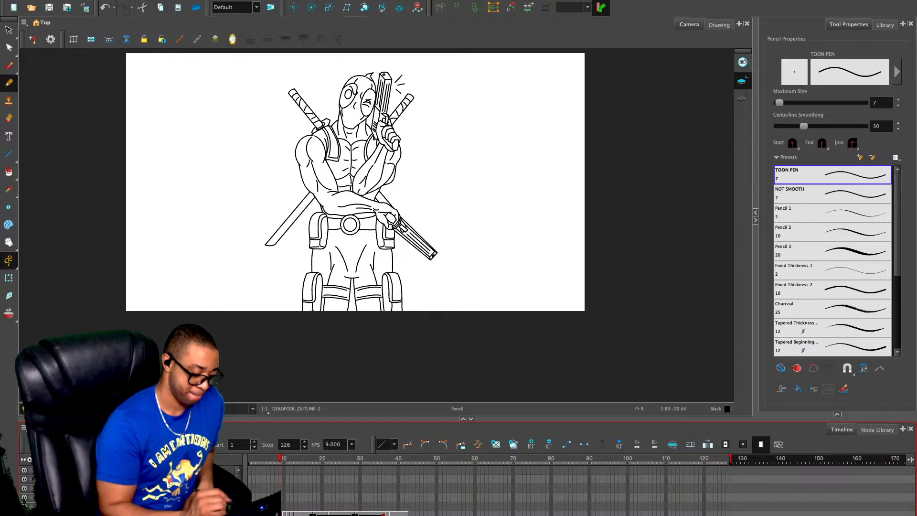
Step through the outline frames from the standing pose to the head close-up around frame 28 to review the animation
{"action": "scroll", "coordinate": [582, 491], "scroll_direction": "down", "scroll_amount": 5}
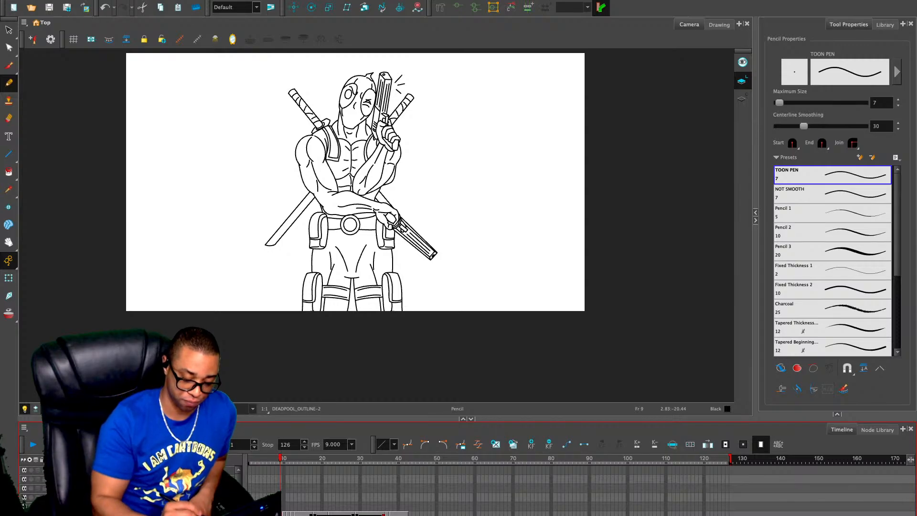
{"action": "key", "text": "period"}
{"action": "key", "text": "period"}
{"action": "key", "text": "period"}
{"action": "key", "text": "period"}
{"action": "key", "text": "period"}
{"action": "key", "text": "period"}
{"action": "key", "text": "period"}
{"action": "key", "text": "period"}
{"action": "key", "text": "period"}
{"action": "key", "text": "period"}
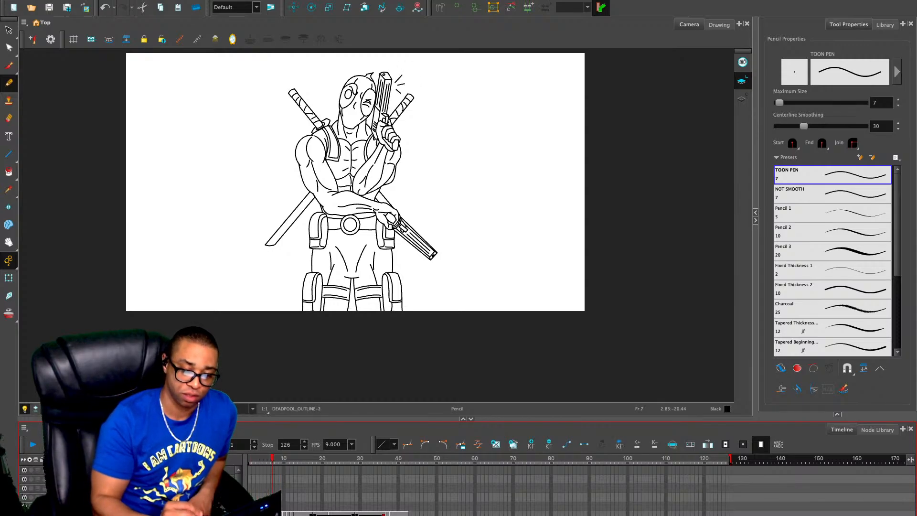
{"action": "key", "text": "period"}
{"action": "key", "text": "period"}
{"action": "key", "text": "period"}
{"action": "key", "text": "period"}
{"action": "key", "text": "period"}
{"action": "key", "text": "period"}
{"action": "key", "text": "period"}
{"action": "key", "text": "period"}
{"action": "key", "text": "period"}
{"action": "key", "text": "period"}
{"action": "key", "text": "period"}
{"action": "key", "text": "period"}
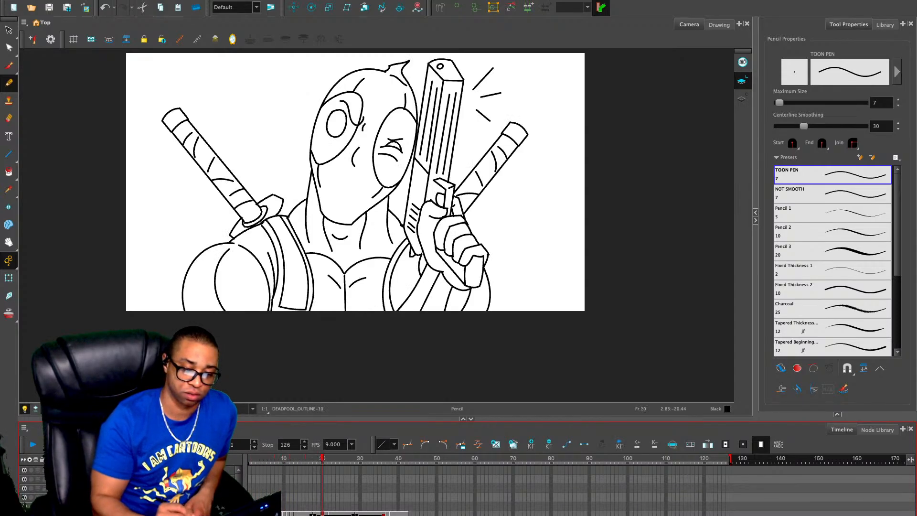
{"action": "key", "text": "period"}
{"action": "key", "text": "period"}
{"action": "key", "text": "period"}
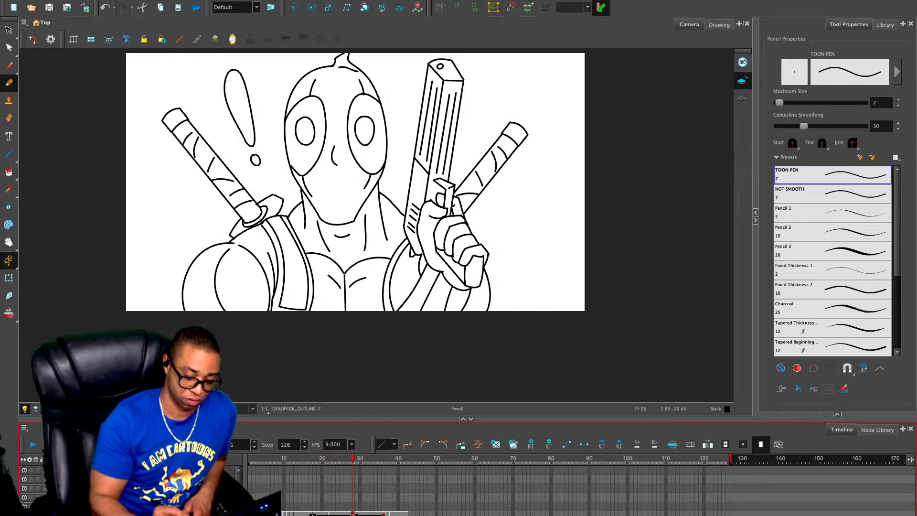
Compare the standing-pose frames with the close-up frames between frames 13 and 23 to check their timing
{"action": "left_click", "coordinate": [322, 459]}
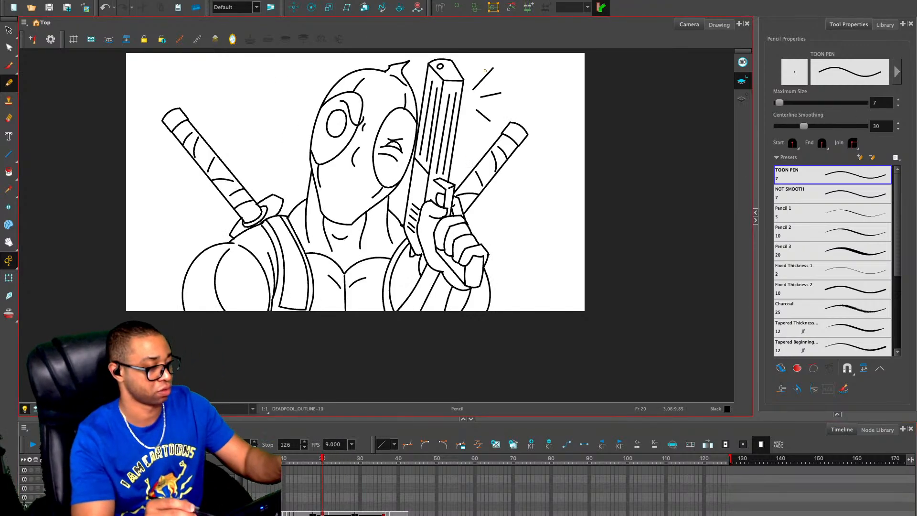
{"action": "key", "text": "alt+s"}
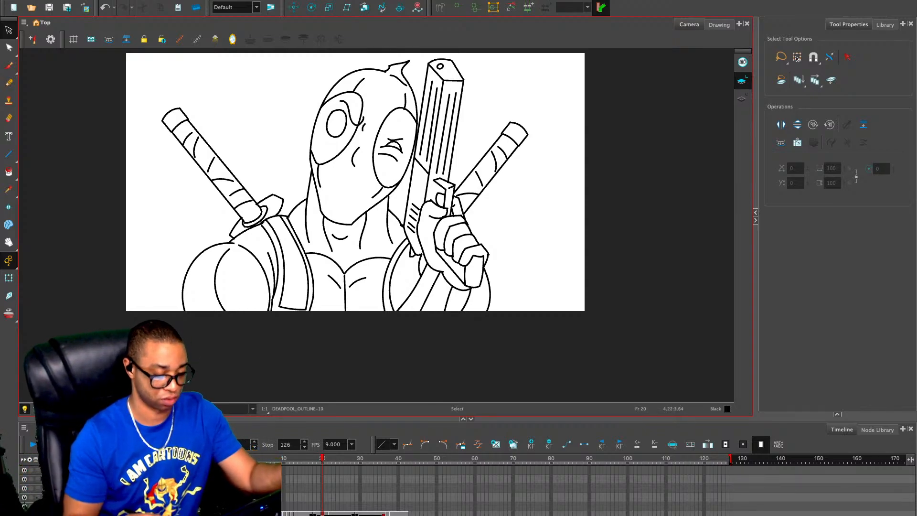
{"action": "key", "text": "comma"}
{"action": "key", "text": "comma"}
{"action": "key", "text": "comma"}
{"action": "key", "text": "comma"}
{"action": "key", "text": "comma"}
{"action": "key", "text": "comma"}
{"action": "key", "text": "comma"}
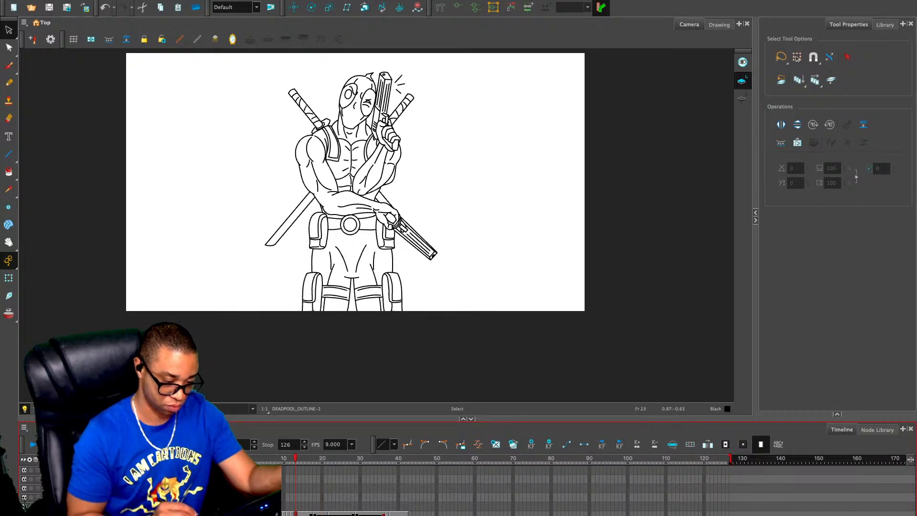
{"action": "key", "text": "period"}
{"action": "key", "text": "period"}
{"action": "key", "text": "period"}
{"action": "key", "text": "period"}
{"action": "key", "text": "period"}
{"action": "key", "text": "period"}
{"action": "key", "text": "period"}
{"action": "key", "text": "period"}
{"action": "key", "text": "period"}
{"action": "key", "text": "period"}
{"action": "key", "text": "period"}
{"action": "key", "text": "period"}
{"action": "key", "text": "period"}
{"action": "key", "text": "period"}
{"action": "key", "text": "period"}
{"action": "key", "text": "period"}
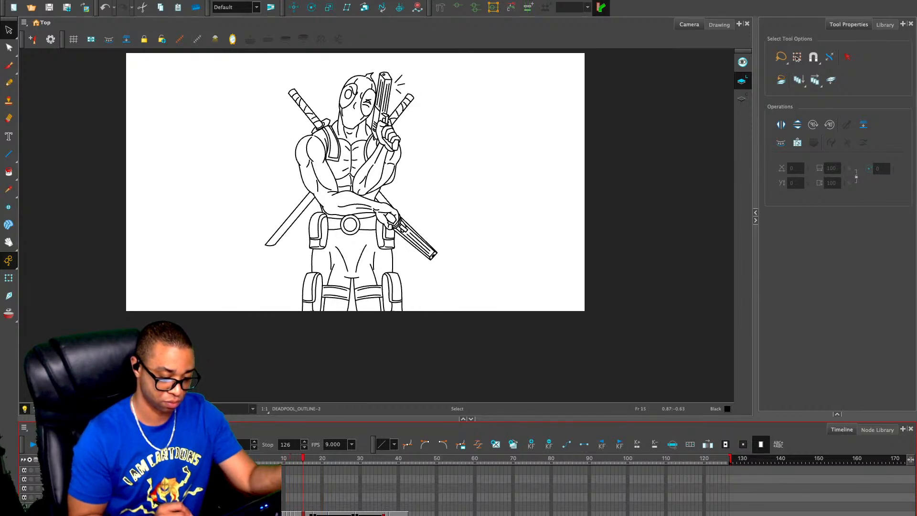
{"action": "key", "text": "period"}
{"action": "key", "text": "comma"}
{"action": "key", "text": "comma"}
{"action": "key", "text": "comma"}
{"action": "key", "text": "comma"}
{"action": "key", "text": "comma"}
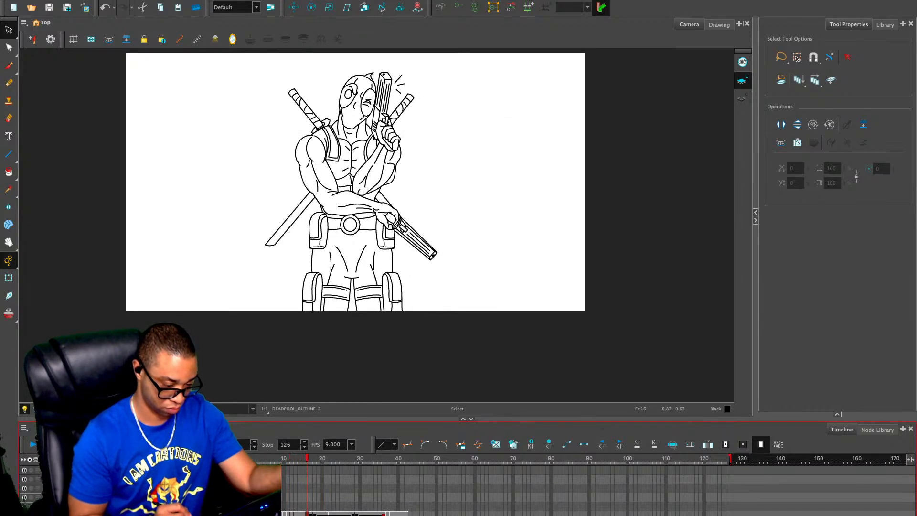
{"action": "key", "text": "period"}
{"action": "key", "text": "period"}
{"action": "key", "text": "period"}
{"action": "key", "text": "period"}
{"action": "key", "text": "period"}
{"action": "key", "text": "comma"}
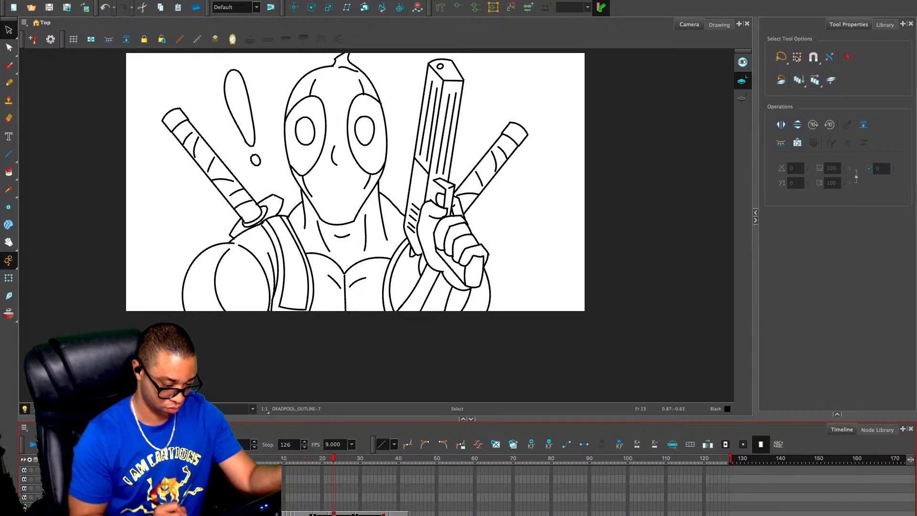
{"action": "key", "text": "comma"}
{"action": "key", "text": "period"}
{"action": "key", "text": "comma"}
{"action": "key", "text": "comma"}
{"action": "key", "text": "comma"}
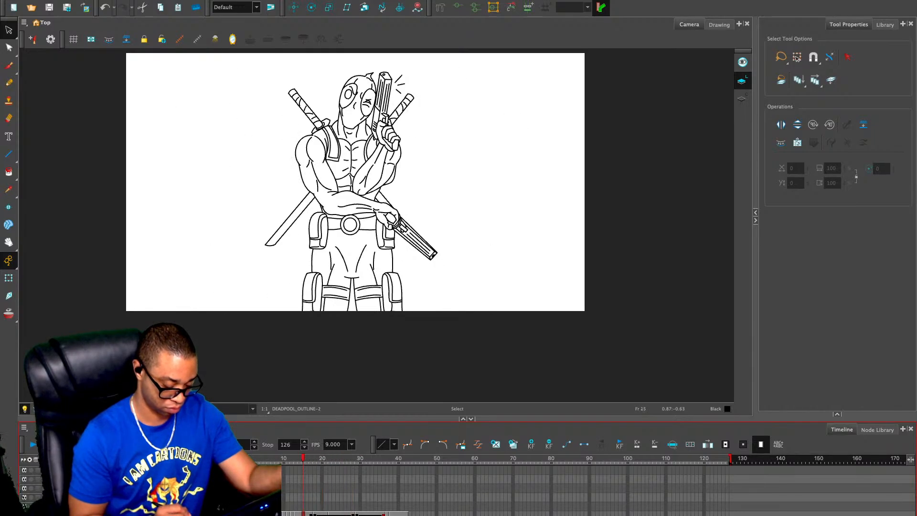
Copy the whole standing-pose drawing from frame 15 and paste it as a separate drawing in the emptied cell at frame 16
{"action": "key", "text": "ctrl+a"}
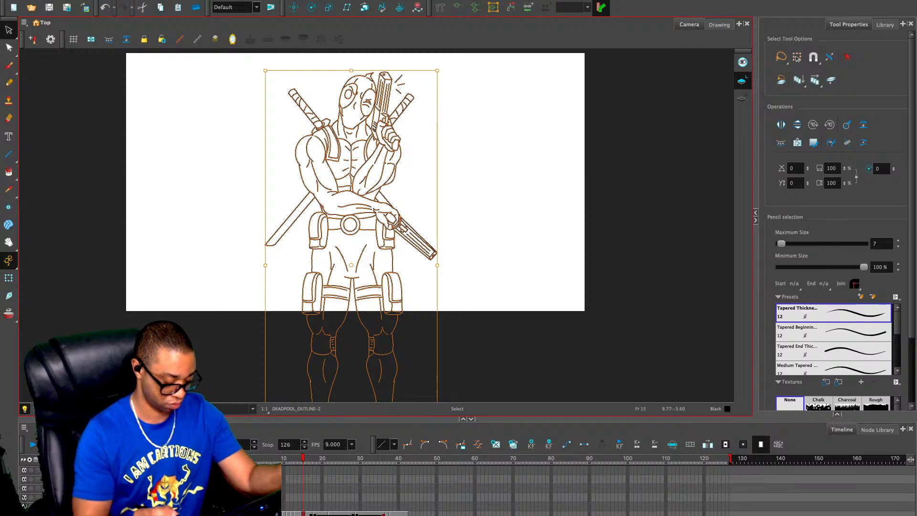
{"action": "key", "text": "period"}
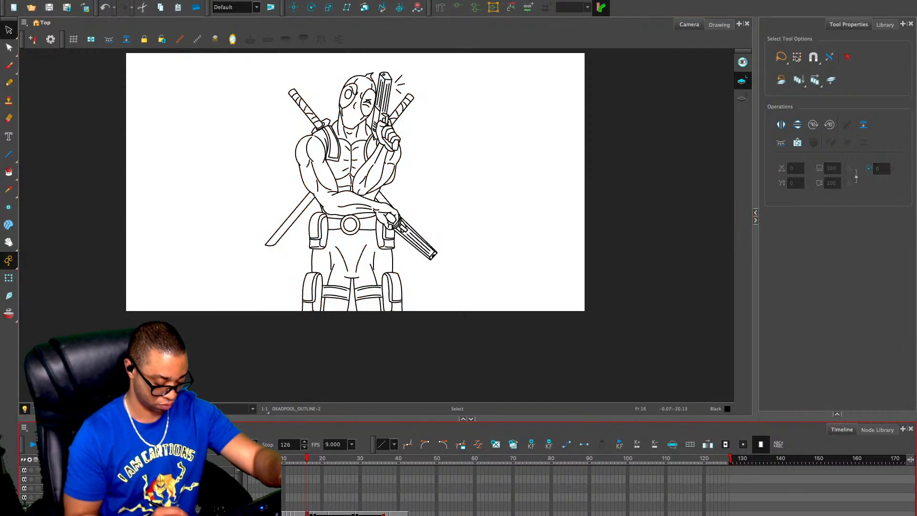
{"action": "key", "text": "Delete"}
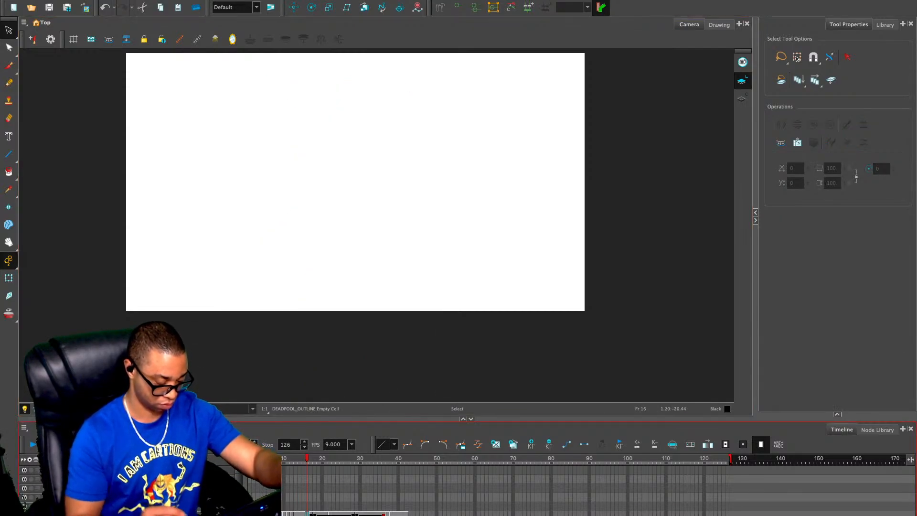
{"action": "key", "text": "ctrl+v"}
{"action": "key", "text": "comma"}
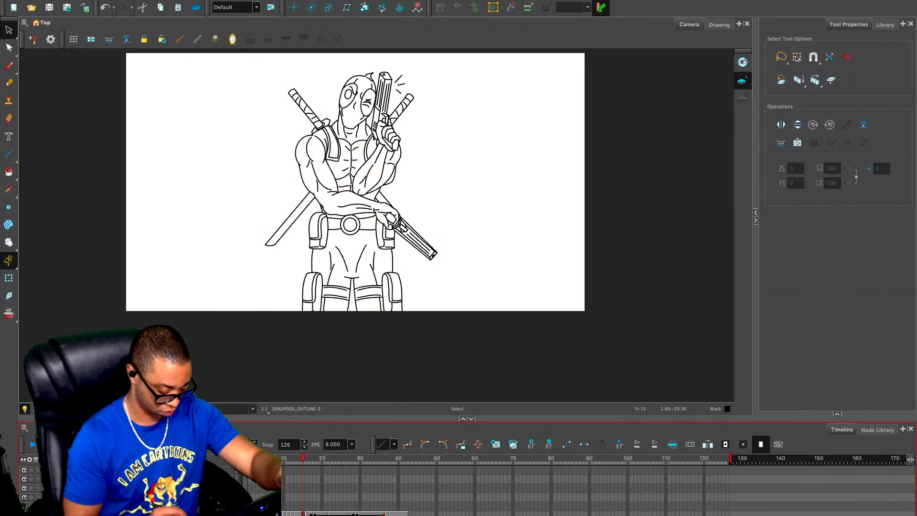
{"action": "key", "text": "comma"}
{"action": "key", "text": "period"}
{"action": "key", "text": "Delete"}
{"action": "key", "text": "period"}
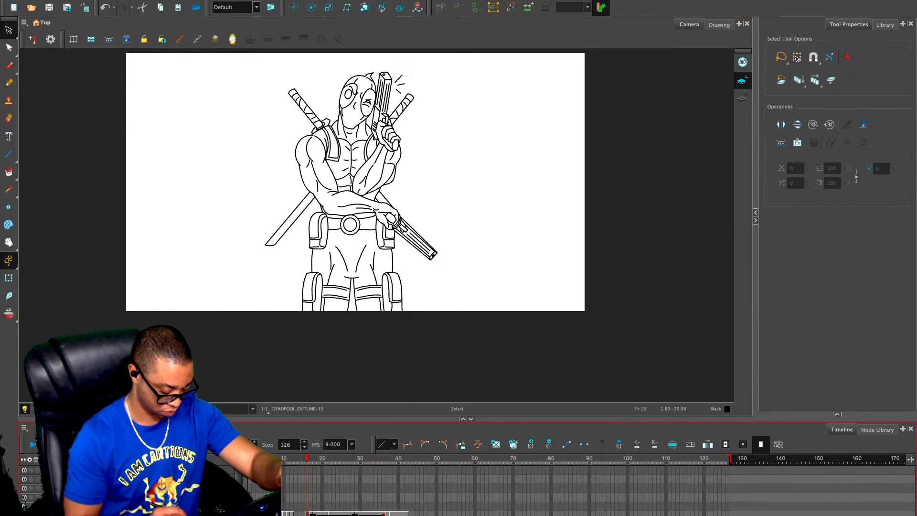
Clear the old standing-pose exposure at frame 17 and check the change to the close-up over frames 15 to 18
{"action": "key", "text": "comma"}
{"action": "key", "text": "comma"}
{"action": "key", "text": "comma"}
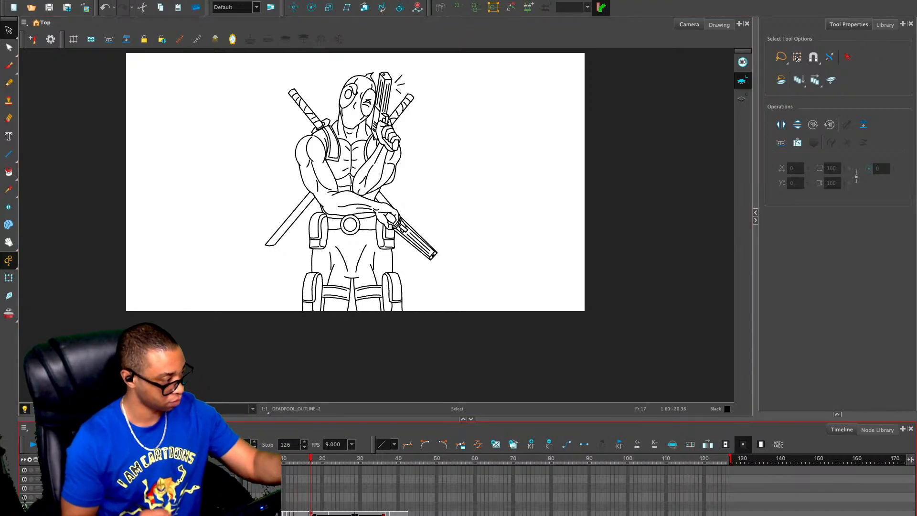
{"action": "key", "text": "comma"}
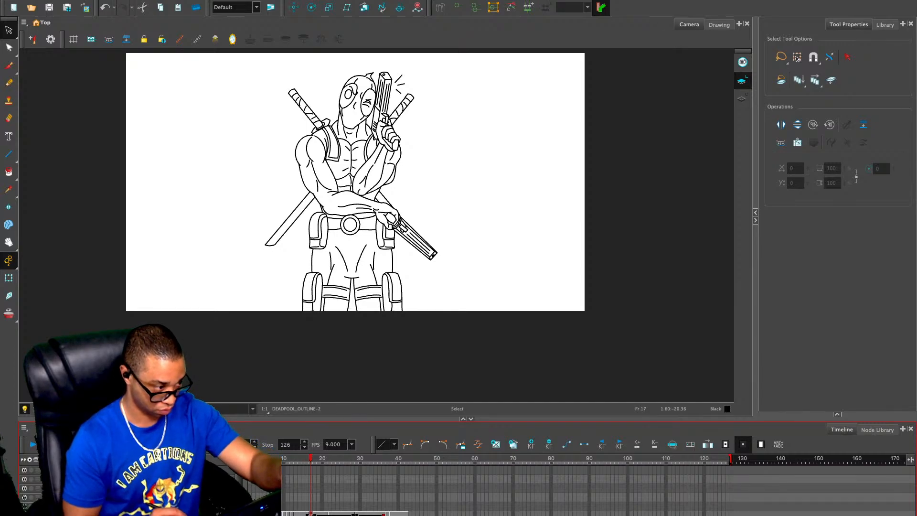
{"action": "key", "text": "Delete"}
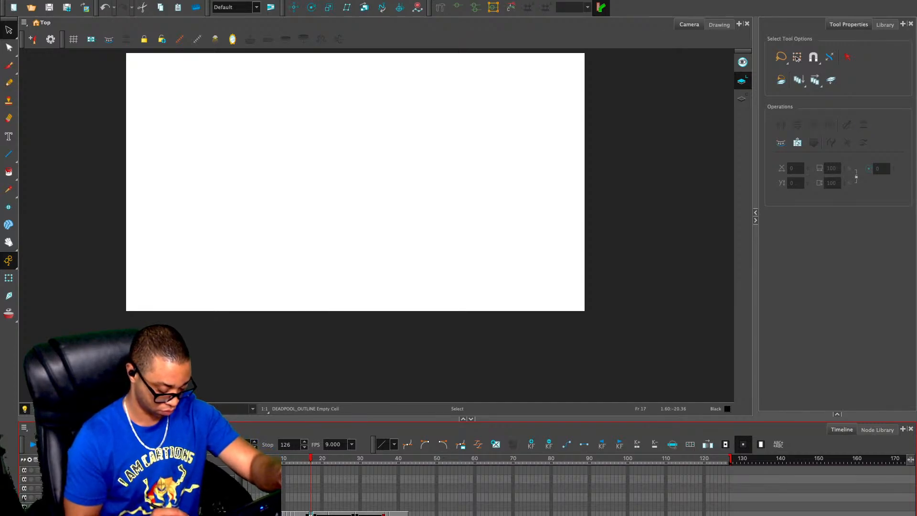
{"action": "key", "text": "comma"}
{"action": "key", "text": "comma"}
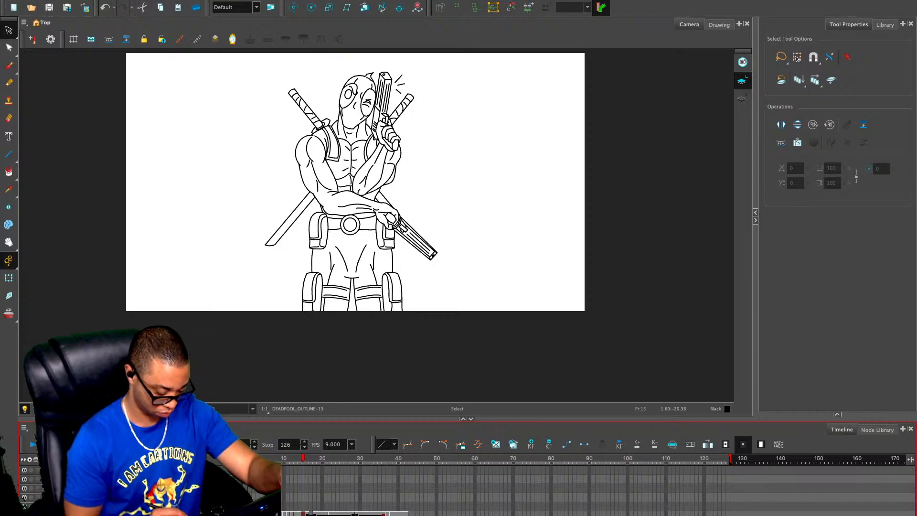
{"action": "key", "text": "period"}
{"action": "key", "text": "period"}
{"action": "key", "text": "period"}
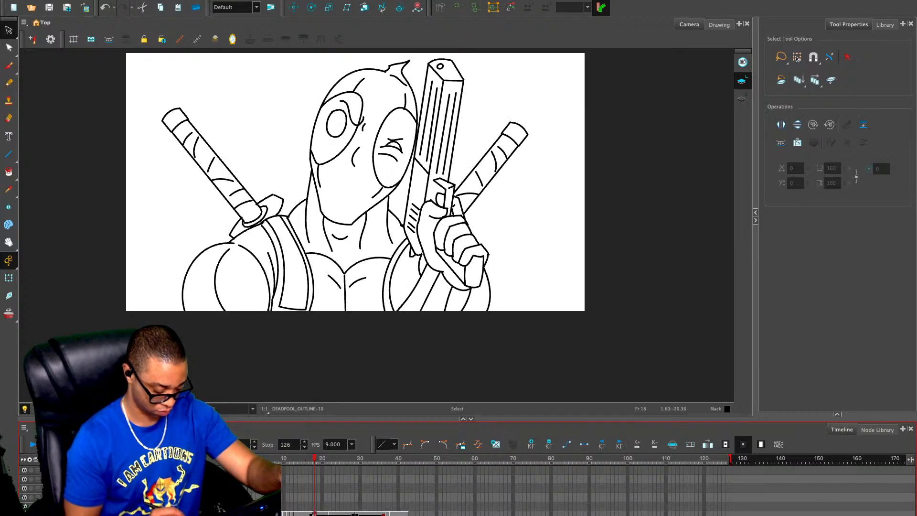
{"action": "key", "text": "comma"}
{"action": "key", "text": "comma"}
{"action": "key", "text": "comma"}
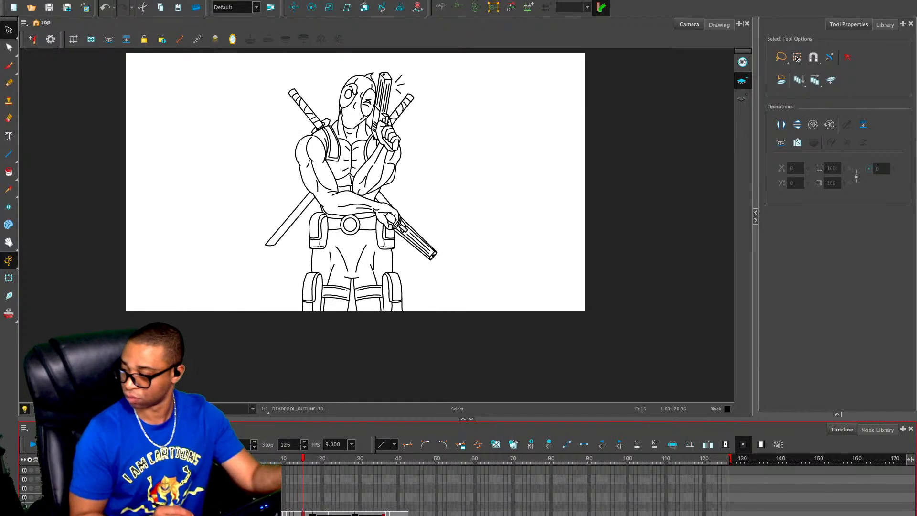
Step back and forth through the raised-gun frames from 8 onward to review the gun movement
{"action": "key", "text": "comma"}
{"action": "key", "text": "comma"}
{"action": "key", "text": "comma"}
{"action": "key", "text": "comma"}
{"action": "key", "text": "comma"}
{"action": "key", "text": "comma"}
{"action": "key", "text": "comma"}
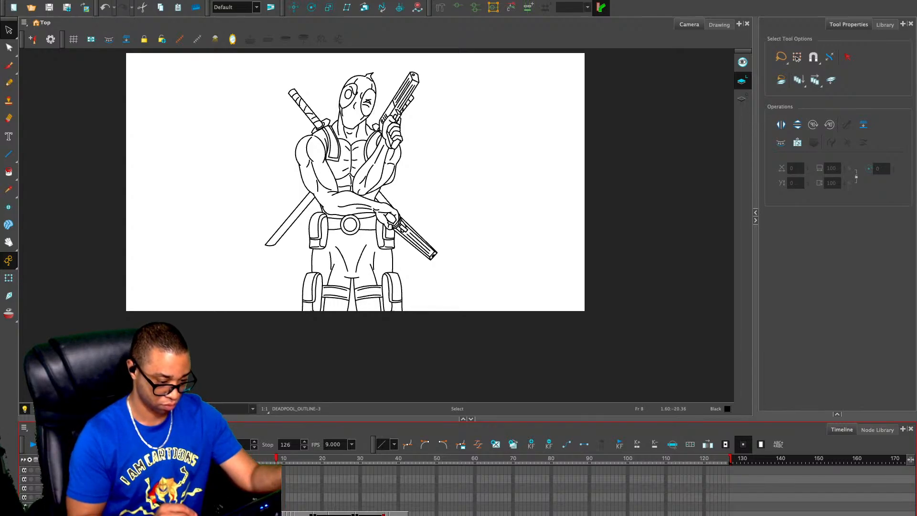
{"action": "key", "text": "period"}
{"action": "key", "text": "period"}
{"action": "key", "text": "period"}
{"action": "key", "text": "period"}
{"action": "key", "text": "period"}
{"action": "key", "text": "period"}
{"action": "key", "text": "period"}
{"action": "key", "text": "period"}
{"action": "key", "text": "period"}
{"action": "key", "text": "period"}
{"action": "key", "text": "period"}
{"action": "key", "text": "comma"}
{"action": "key", "text": "comma"}
{"action": "key", "text": "comma"}
{"action": "key", "text": "comma"}
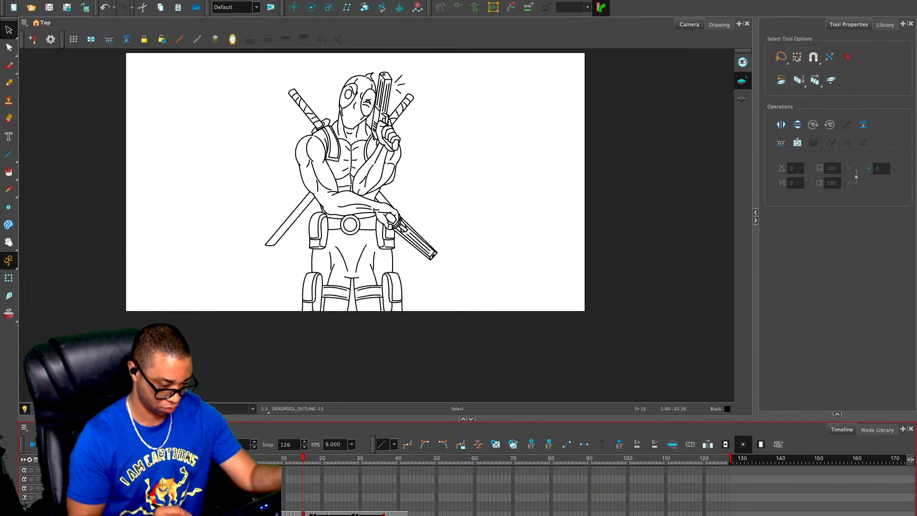
Delete the motion lines beside the raised gun on the copied standing-pose drawing
{"action": "key", "text": "Delete"}
{"action": "mouse_move", "coordinate": [404, 71]}
{"action": "left_mouse_down"}
{"action": "mouse_move", "coordinate": [406, 94]}
{"action": "mouse_move", "coordinate": [419, 80]}
{"action": "left_mouse_up"}
{"action": "key", "text": "Delete"}
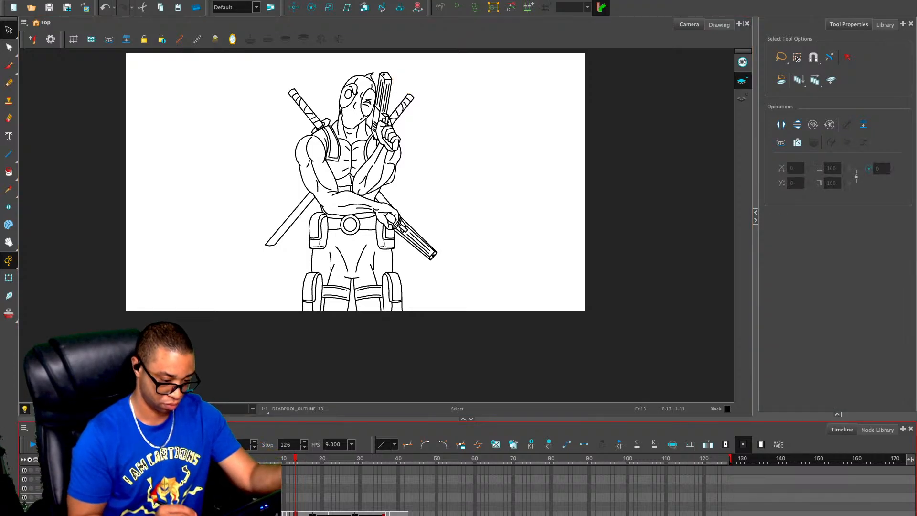
Flip through frames 12 to 15 to check how the gun settles without the motion lines
{"action": "key", "text": "comma"}
{"action": "key", "text": "comma"}
{"action": "key", "text": "comma"}
{"action": "key", "text": "period"}
{"action": "key", "text": "period"}
{"action": "key", "text": "period"}
{"action": "key", "text": "period"}
{"action": "key", "text": "period"}
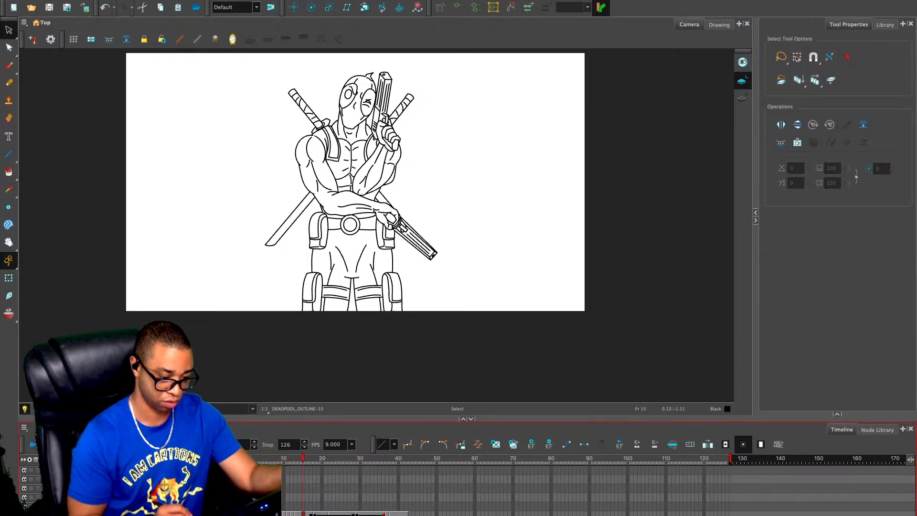
{"action": "key", "text": "comma"}
{"action": "key", "text": "comma"}
{"action": "key", "text": "comma"}
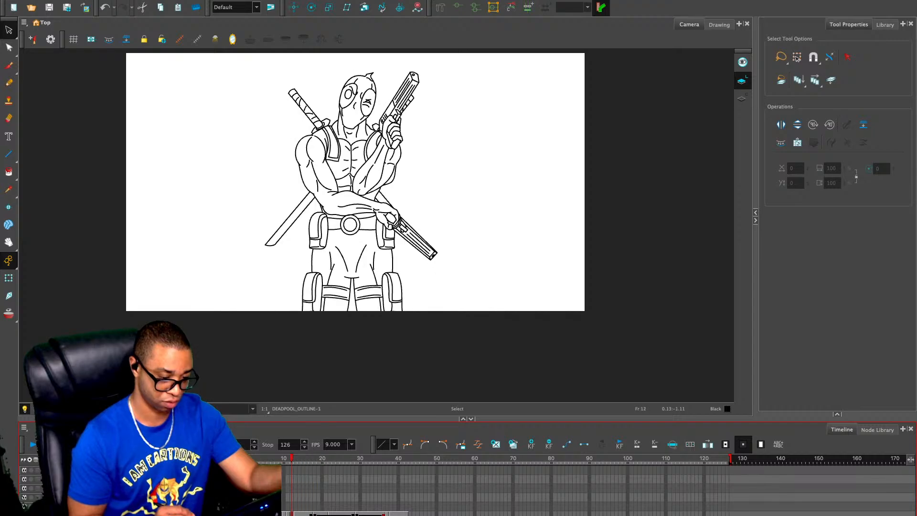
{"action": "key", "text": "comma"}
{"action": "key", "text": "period"}
{"action": "key", "text": "period"}
{"action": "key", "text": "period"}
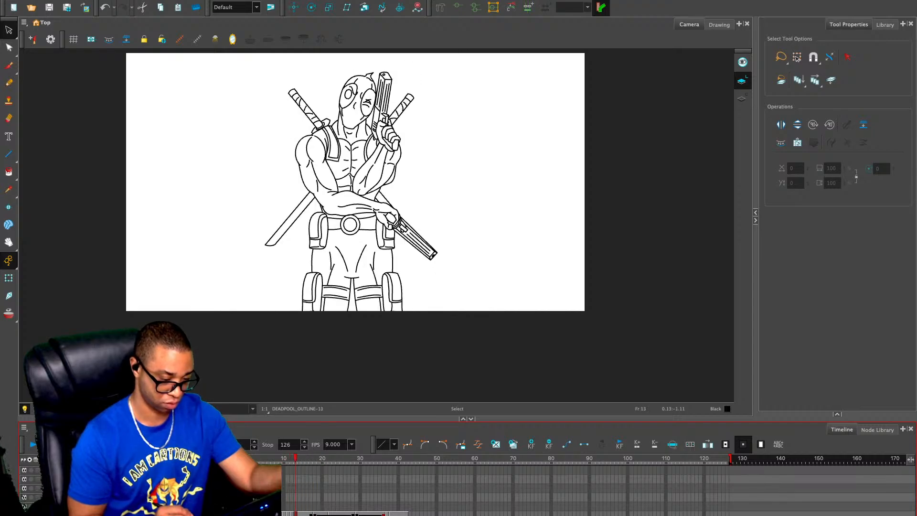
{"action": "key", "text": "comma"}
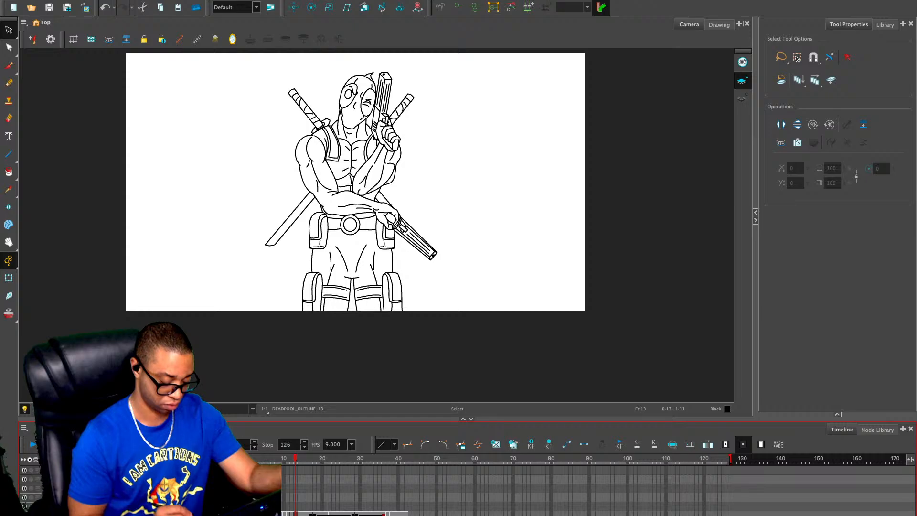
Insert an extra cell at frame 13 and paste a standing-pose exposure into it
{"action": "key", "text": "Delete"}
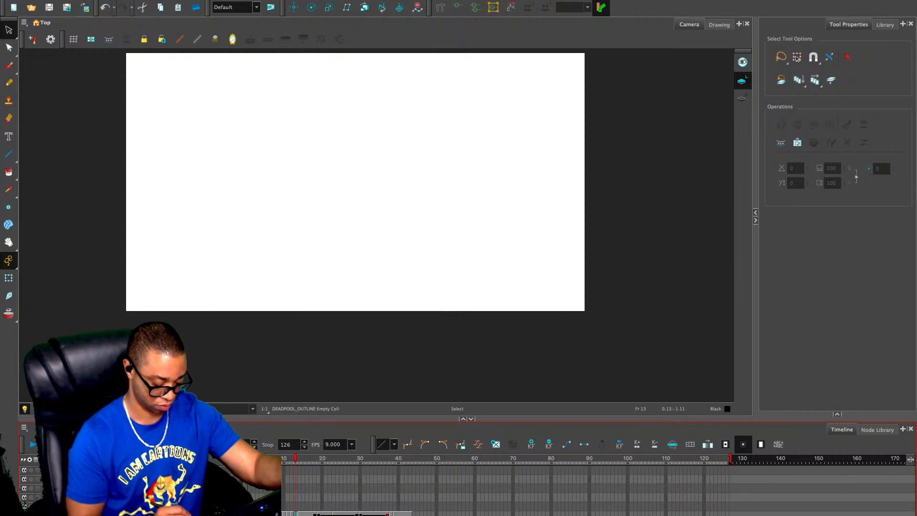
{"action": "key", "text": "ctrl+z"}
{"action": "key", "text": "Delete"}
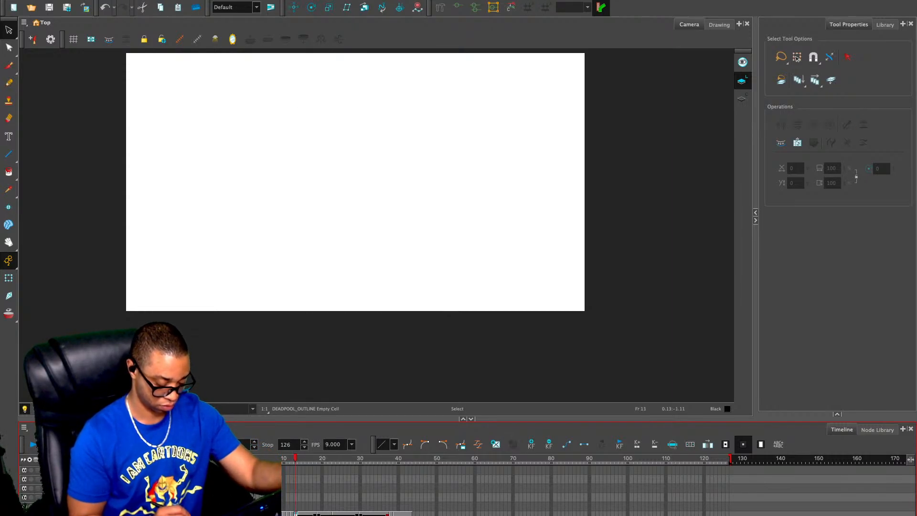
{"action": "left_click", "coordinate": [761, 444]}
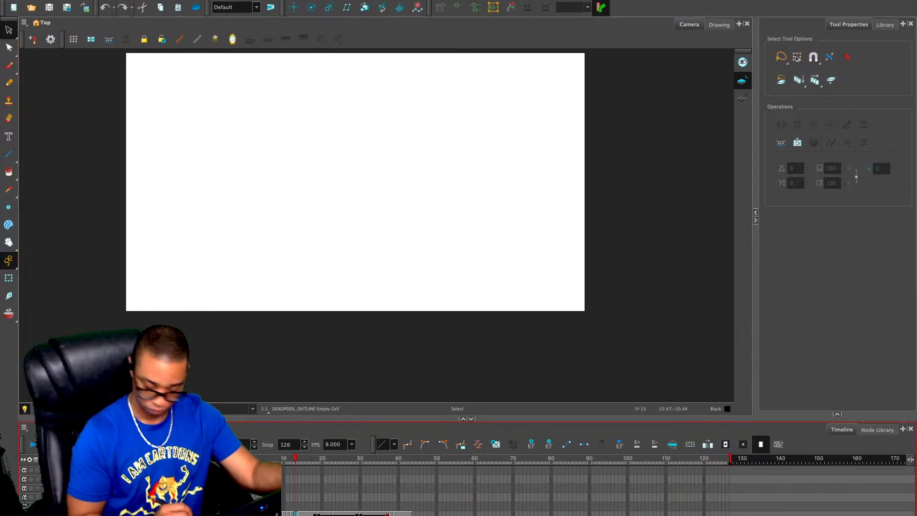
{"action": "key", "text": "ctrl+z"}
{"action": "key", "text": "ctrl+v"}
{"action": "key", "text": "comma"}
{"action": "key", "text": "comma"}
{"action": "key", "text": "comma"}
{"action": "key", "text": "comma"}
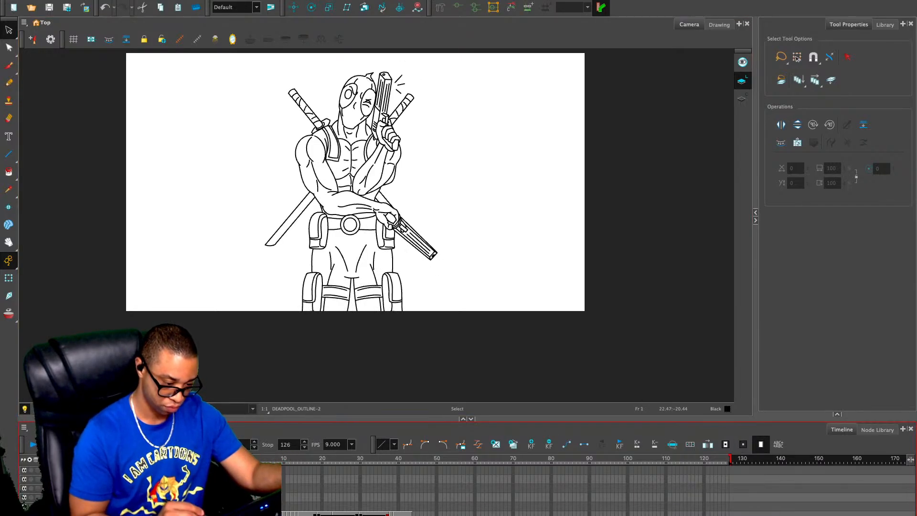
Flip back and forth through the standing-pose frames up to frame 15 to check the revised gun timing
{"action": "key", "text": "period"}
{"action": "key", "text": "period"}
{"action": "key", "text": "period"}
{"action": "key", "text": "period"}
{"action": "key", "text": "period"}
{"action": "key", "text": "period"}
{"action": "key", "text": "period"}
{"action": "key", "text": "period"}
{"action": "key", "text": "period"}
{"action": "key", "text": "comma"}
{"action": "key", "text": "comma"}
{"action": "key", "text": "comma"}
{"action": "key", "text": "comma"}
{"action": "key", "text": "comma"}
{"action": "key", "text": "comma"}
{"action": "key", "text": "comma"}
{"action": "key", "text": "comma"}
{"action": "key", "text": "comma"}
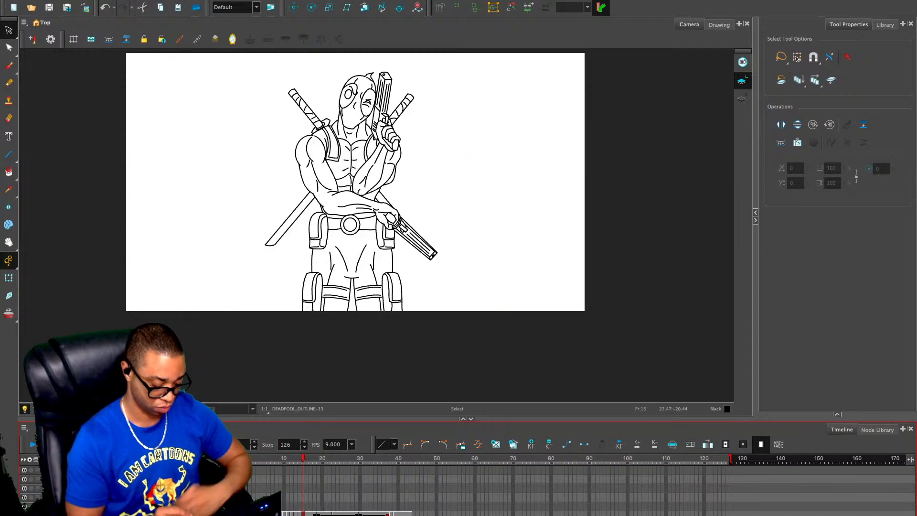
Flip through frames 15 to 41 to review the outline animation up to the raised-leg pose
{"action": "key", "text": "period"}
{"action": "key", "text": "period"}
{"action": "key", "text": "period"}
{"action": "key", "text": "period"}
{"action": "key", "text": "period"}
{"action": "key", "text": "period"}
{"action": "key", "text": "period"}
{"action": "key", "text": "period"}
{"action": "key", "text": "period"}
{"action": "key", "text": "period"}
{"action": "key", "text": "period"}
{"action": "key", "text": "period"}
{"action": "key", "text": "period"}
{"action": "key", "text": "period"}
{"action": "key", "text": "period"}
{"action": "key", "text": "period"}
{"action": "key", "text": "period"}
{"action": "key", "text": "period"}
{"action": "key", "text": "period"}
{"action": "key", "text": "period"}
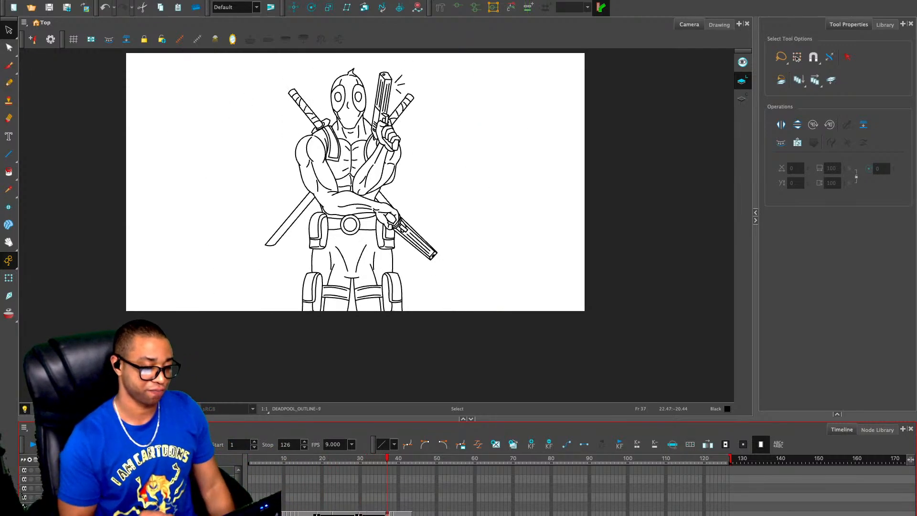
{"action": "key", "text": "period"}
{"action": "key", "text": "period"}
{"action": "key", "text": "period"}
{"action": "key", "text": "comma"}
{"action": "key", "text": "comma"}
{"action": "key", "text": "comma"}
{"action": "key", "text": "comma"}
{"action": "key", "text": "comma"}
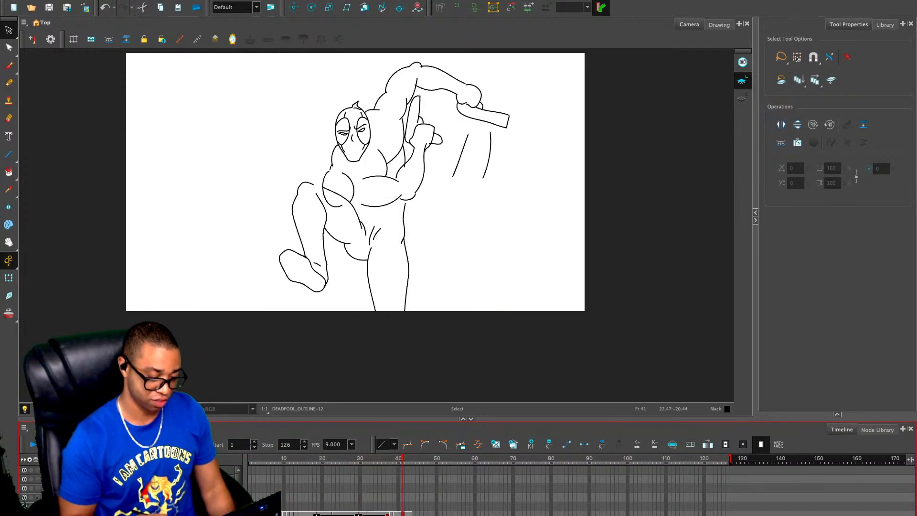
Go to frame 42 and hide the rough sketches showing behind the raised-leg outline
{"action": "key", "text": "period"}
{"action": "key", "text": "alt+slash"}
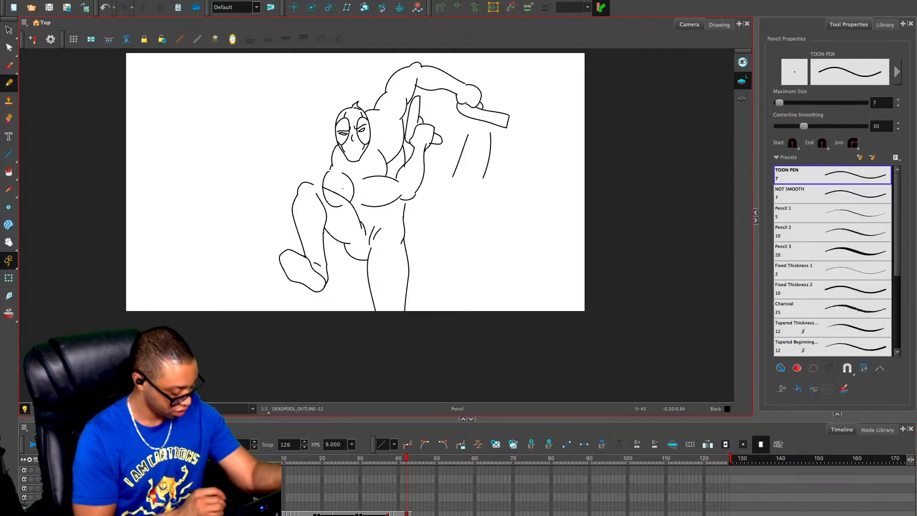
{"action": "key", "text": "shift+l"}
{"action": "key", "text": "2"}
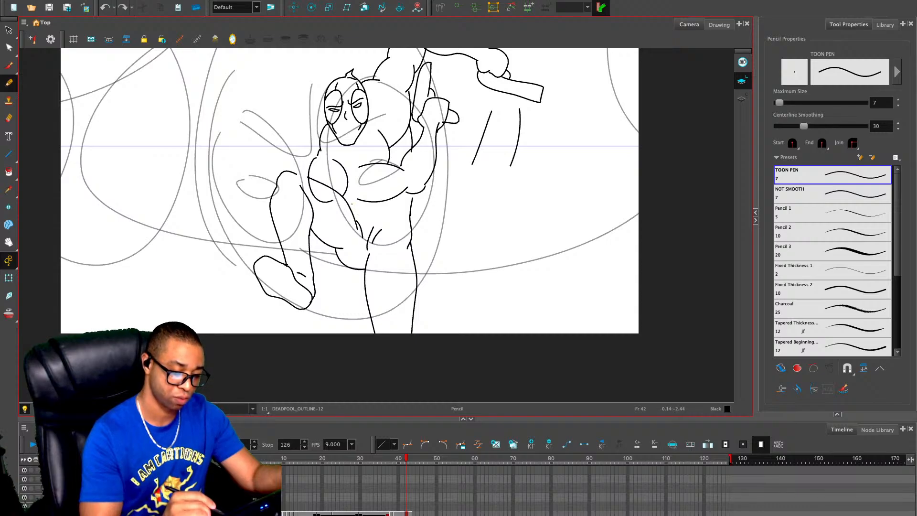
{"action": "left_click", "coordinate": [386, 225]}
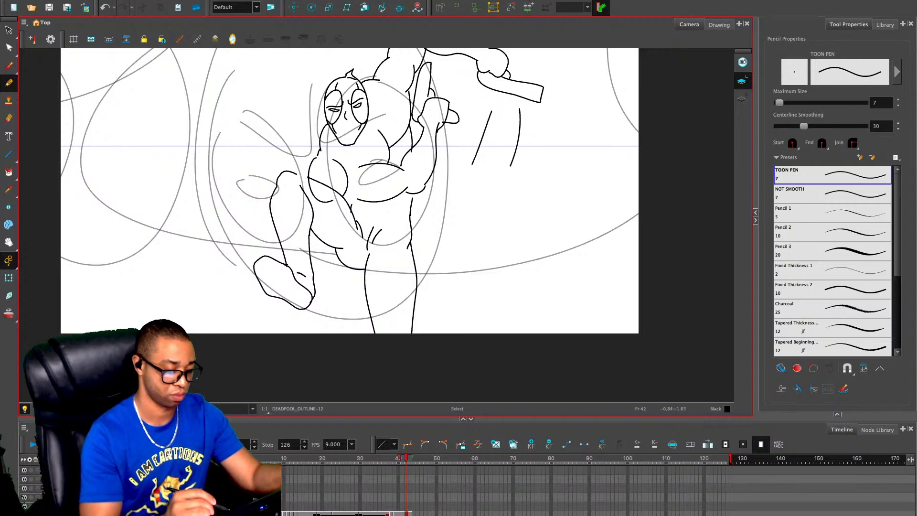
{"action": "left_click", "coordinate": [78, 479]}
{"action": "left_click", "coordinate": [24, 506]}
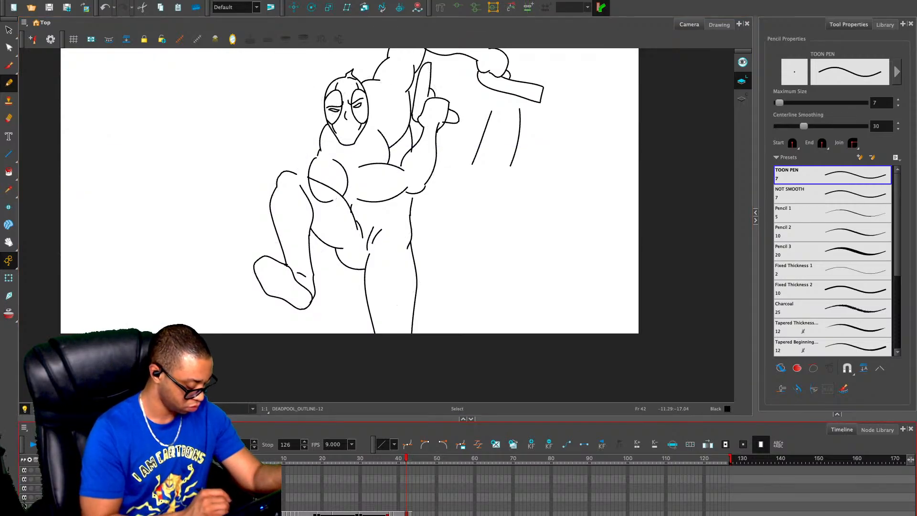
Draw two strap bands around the raised thigh, plus a hip pouch and a strapped thigh pouch on the standing leg
{"action": "left_click_drag", "start_coordinate": [336, 191], "coordinate": [318, 234]}
{"action": "left_click_drag", "start_coordinate": [349, 205], "coordinate": [337, 248]}
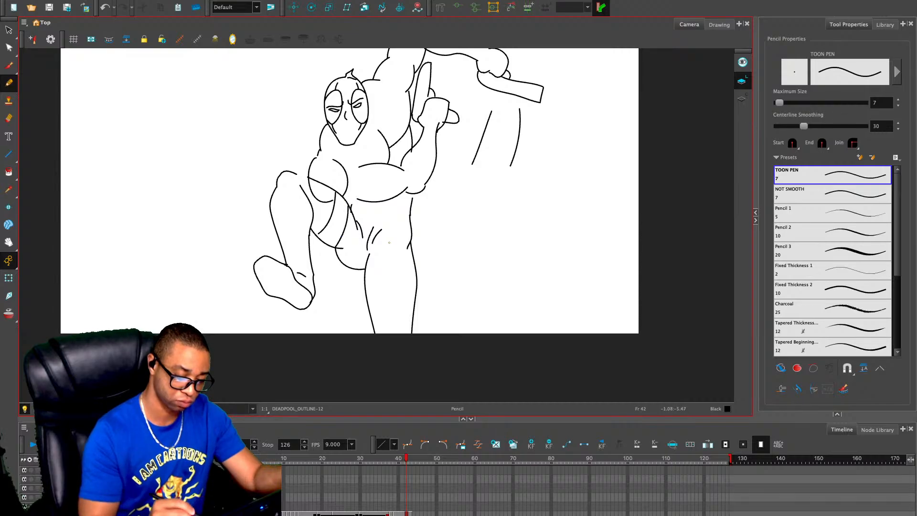
{"action": "mouse_move", "coordinate": [407, 216]}
{"action": "left_mouse_down"}
{"action": "mouse_move", "coordinate": [422, 244]}
{"action": "mouse_move", "coordinate": [421, 260]}
{"action": "mouse_move", "coordinate": [406, 265]}
{"action": "mouse_move", "coordinate": [394, 245]}
{"action": "mouse_move", "coordinate": [402, 215]}
{"action": "left_mouse_up"}
{"action": "mouse_move", "coordinate": [406, 295]}
{"action": "left_mouse_down"}
{"action": "mouse_move", "coordinate": [426, 311]}
{"action": "mouse_move", "coordinate": [424, 336]}
{"action": "mouse_move", "coordinate": [403, 339]}
{"action": "mouse_move", "coordinate": [402, 296]}
{"action": "mouse_move", "coordinate": [378, 310]}
{"action": "mouse_move", "coordinate": [399, 310]}
{"action": "left_mouse_up"}
{"action": "left_click_drag", "start_coordinate": [373, 324], "coordinate": [403, 323]}
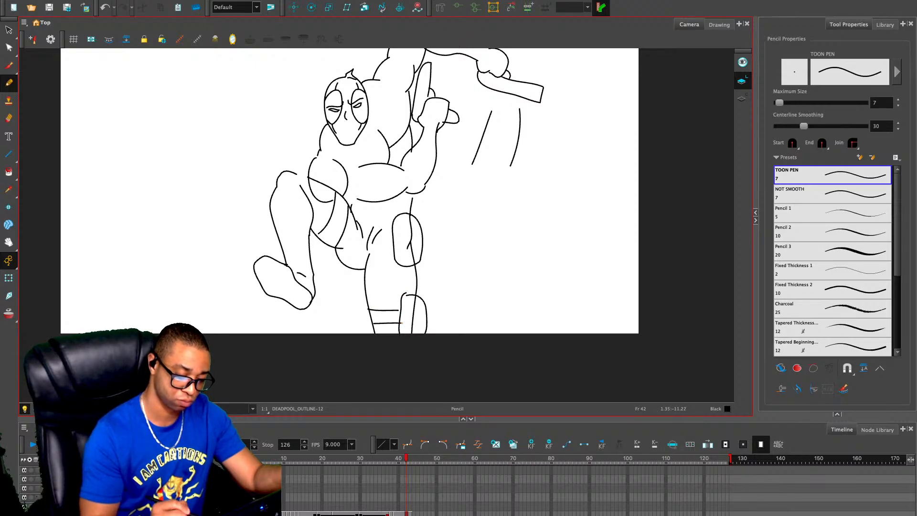
Draw the harness strap lines over both shoulders of the raised-leg pose
{"action": "key", "text": "alt+s"}
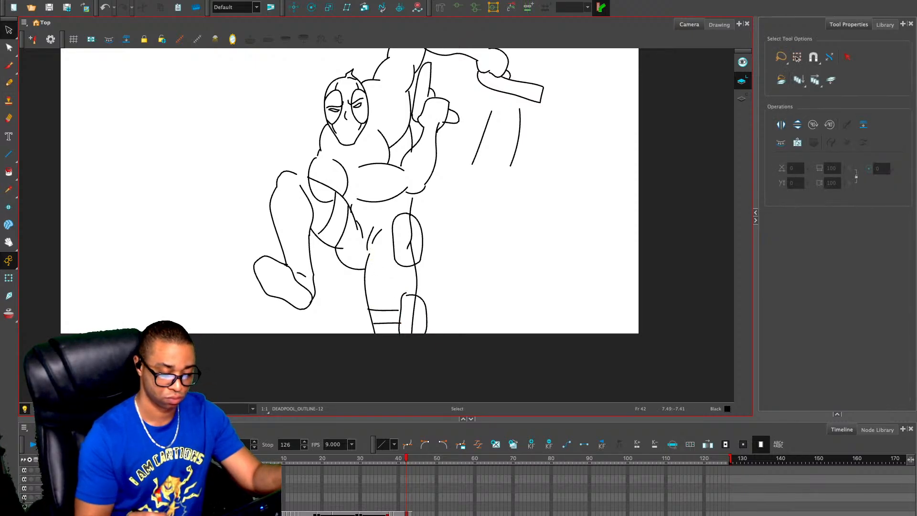
{"action": "key", "text": "space"}
{"action": "left_click_drag", "start_coordinate": [373, 257], "coordinate": [353, 322]}
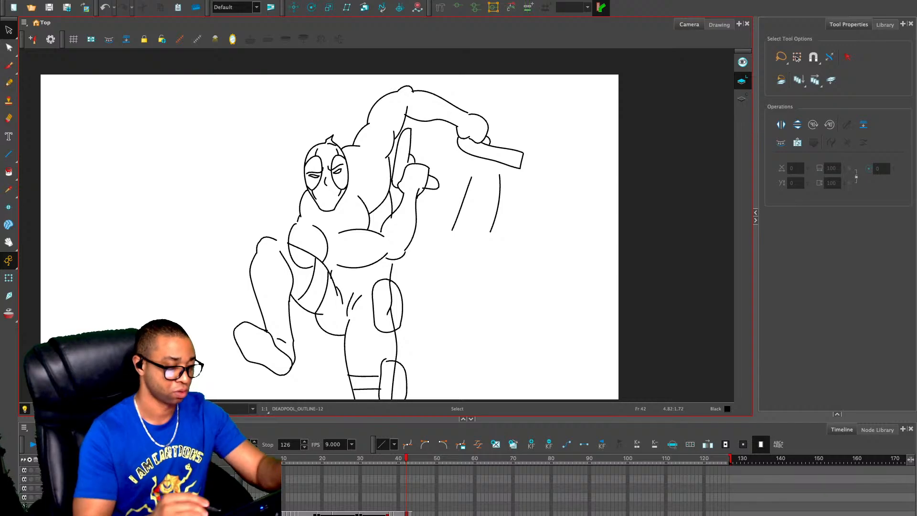
{"action": "key", "text": "alt+slash"}
{"action": "mouse_move", "coordinate": [304, 202]}
{"action": "left_mouse_down"}
{"action": "mouse_move", "coordinate": [338, 232]}
{"action": "mouse_move", "coordinate": [307, 219]}
{"action": "mouse_move", "coordinate": [333, 233]}
{"action": "left_mouse_up"}
{"action": "left_click_drag", "start_coordinate": [311, 216], "coordinate": [327, 230]}
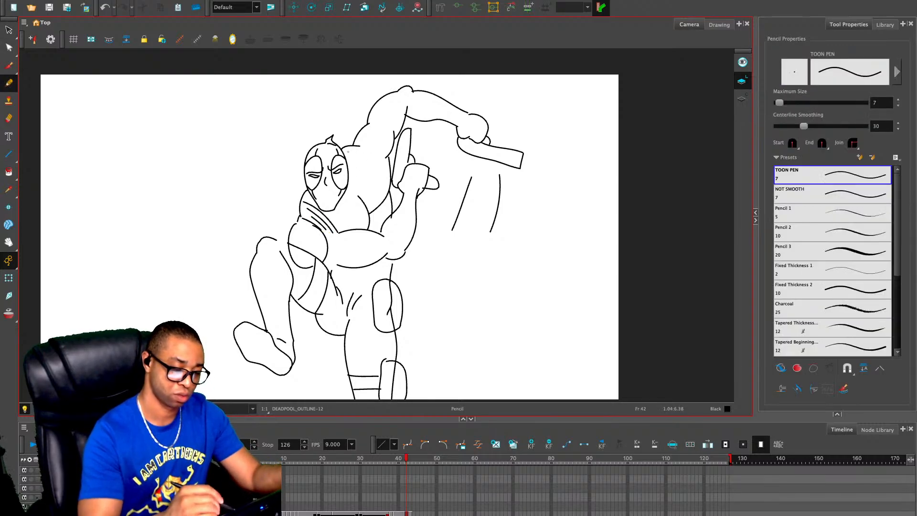
{"action": "left_click_drag", "start_coordinate": [344, 150], "coordinate": [384, 190]}
{"action": "mouse_move", "coordinate": [359, 146]}
{"action": "left_mouse_down"}
{"action": "mouse_move", "coordinate": [376, 153]}
{"action": "mouse_move", "coordinate": [382, 168]}
{"action": "mouse_move", "coordinate": [367, 154]}
{"action": "mouse_move", "coordinate": [387, 177]}
{"action": "left_mouse_up"}
Add muscle lines to the raised arm and to the upper arm and forearm of the bent arm
{"action": "mouse_move", "coordinate": [396, 103]}
{"action": "left_mouse_down"}
{"action": "mouse_move", "coordinate": [387, 123]}
{"action": "mouse_move", "coordinate": [446, 111]}
{"action": "left_mouse_up"}
{"action": "left_click_drag", "start_coordinate": [406, 212], "coordinate": [401, 236]}
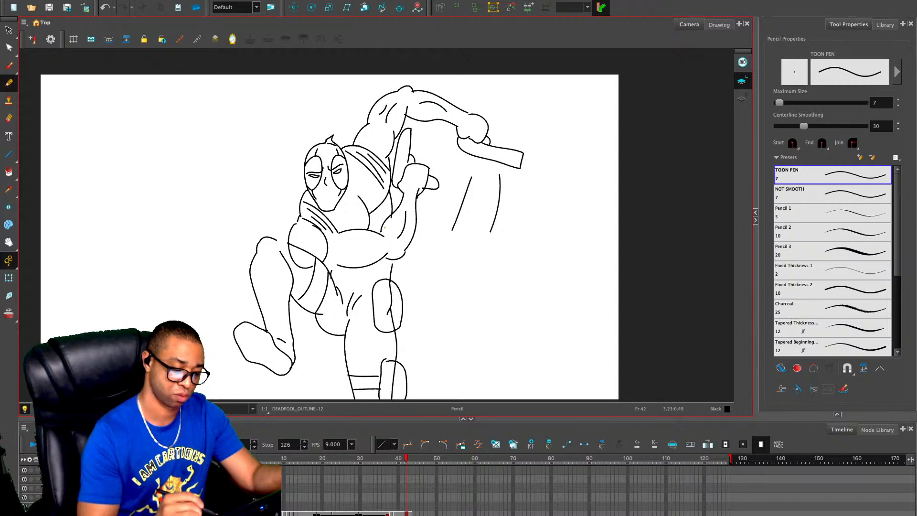
{"action": "left_click_drag", "start_coordinate": [347, 248], "coordinate": [381, 241]}
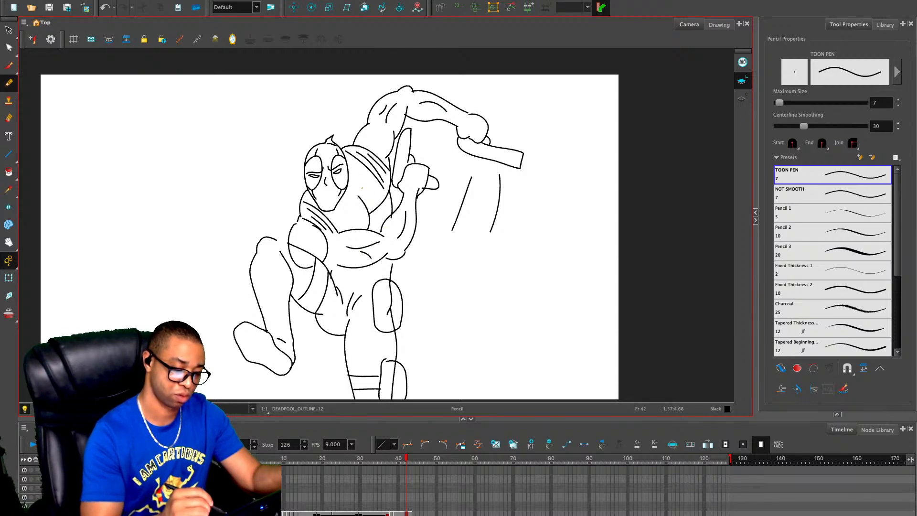
Draw the chest lines below the mask and the abdominal creases above the waist
{"action": "mouse_move", "coordinate": [356, 164]}
{"action": "left_mouse_down"}
{"action": "mouse_move", "coordinate": [356, 190]}
{"action": "mouse_move", "coordinate": [331, 219]}
{"action": "left_mouse_up"}
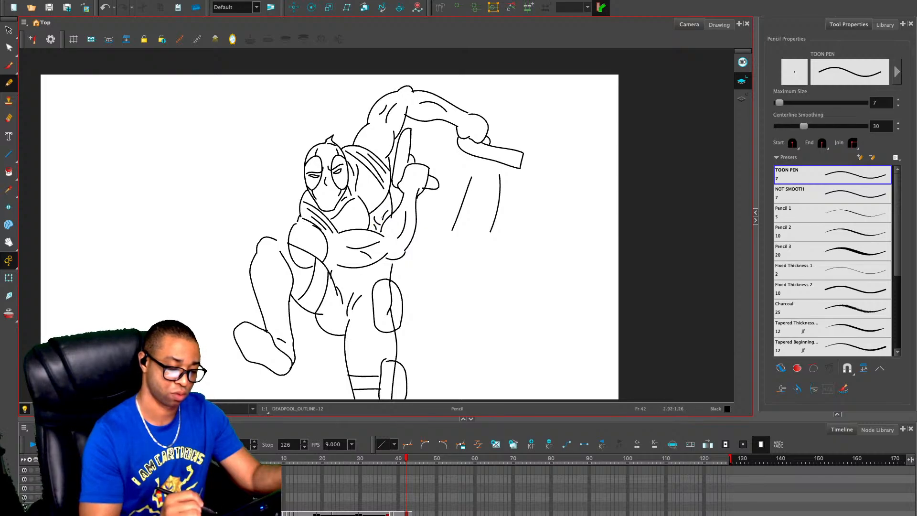
{"action": "key", "text": "ctrl+z"}
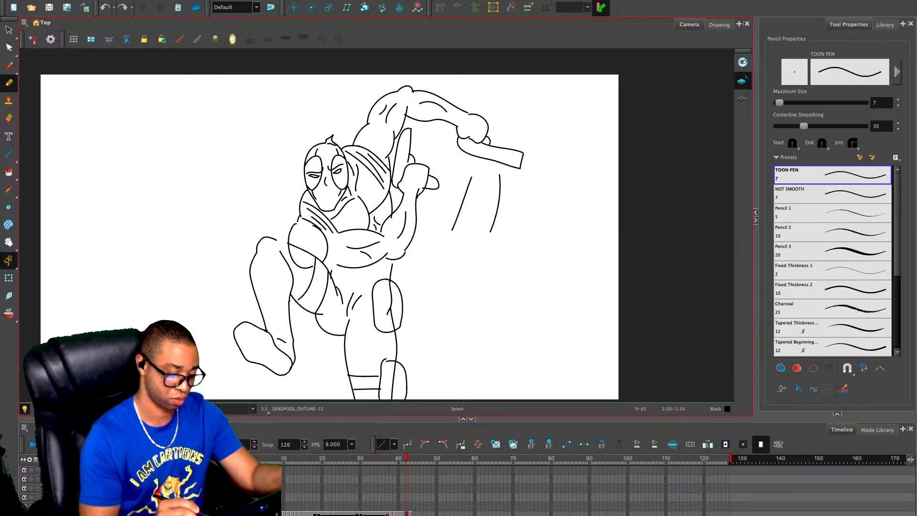
{"action": "mouse_move", "coordinate": [366, 269]}
{"action": "left_mouse_down"}
{"action": "mouse_move", "coordinate": [387, 268]}
{"action": "mouse_move", "coordinate": [344, 273]}
{"action": "mouse_move", "coordinate": [353, 279]}
{"action": "mouse_move", "coordinate": [339, 284]}
{"action": "mouse_move", "coordinate": [376, 285]}
{"action": "left_mouse_up"}
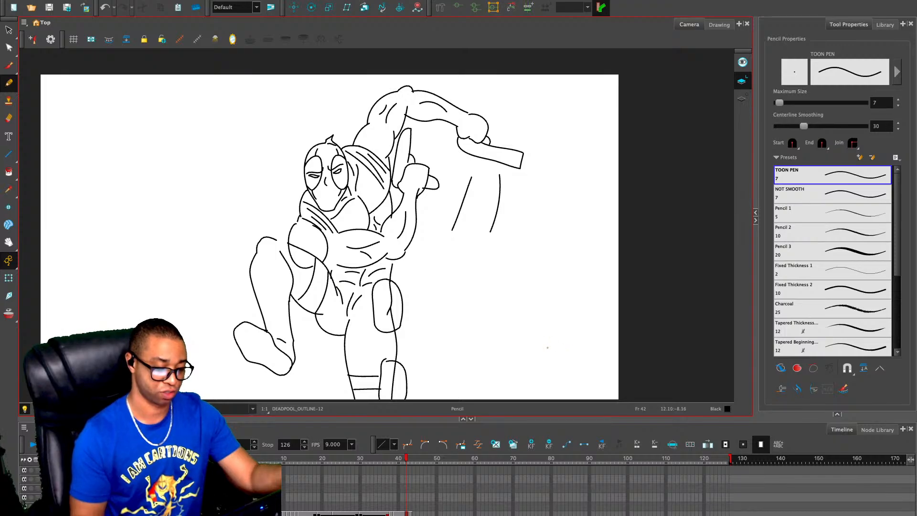
Add shoulder muscle lines and knee details, and erase the shoulder outline that overlaps the raised thigh
{"action": "left_click_drag", "start_coordinate": [301, 230], "coordinate": [299, 241]}
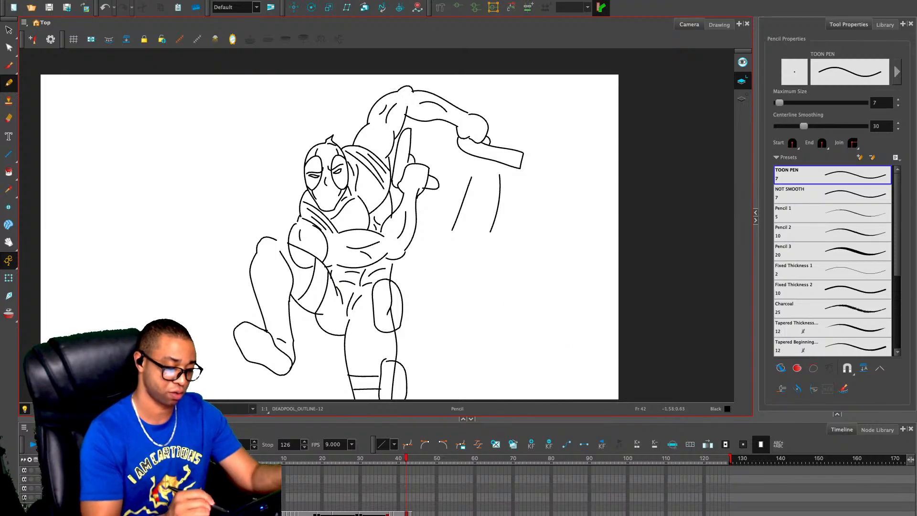
{"action": "left_click_drag", "start_coordinate": [372, 148], "coordinate": [378, 130]}
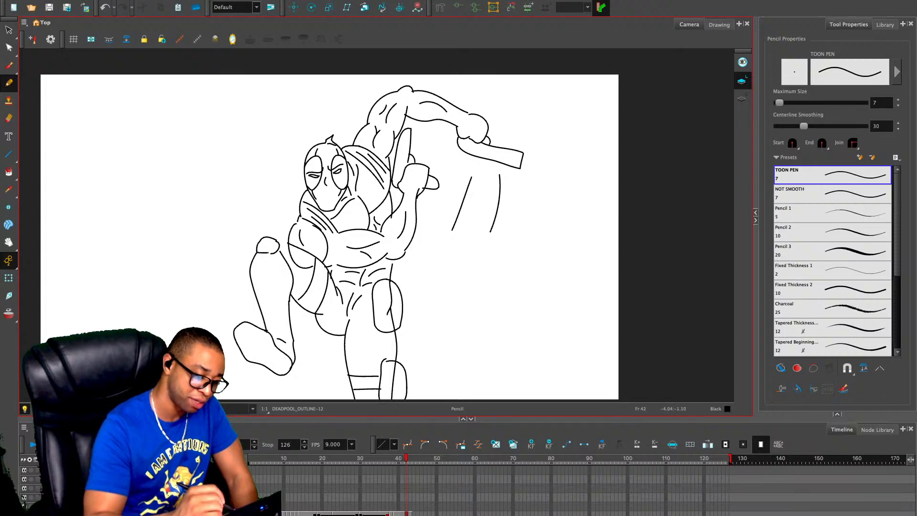
{"action": "left_click_drag", "start_coordinate": [286, 242], "coordinate": [282, 263]}
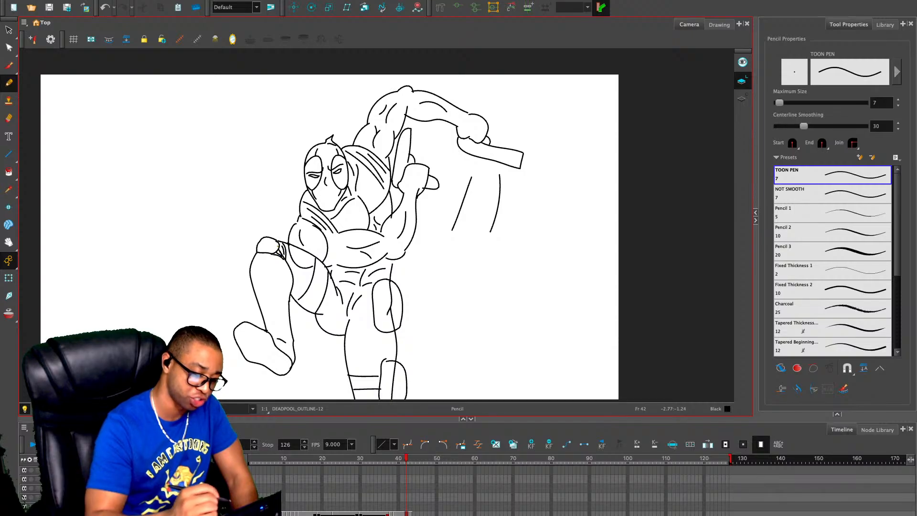
{"action": "key", "text": "e"}
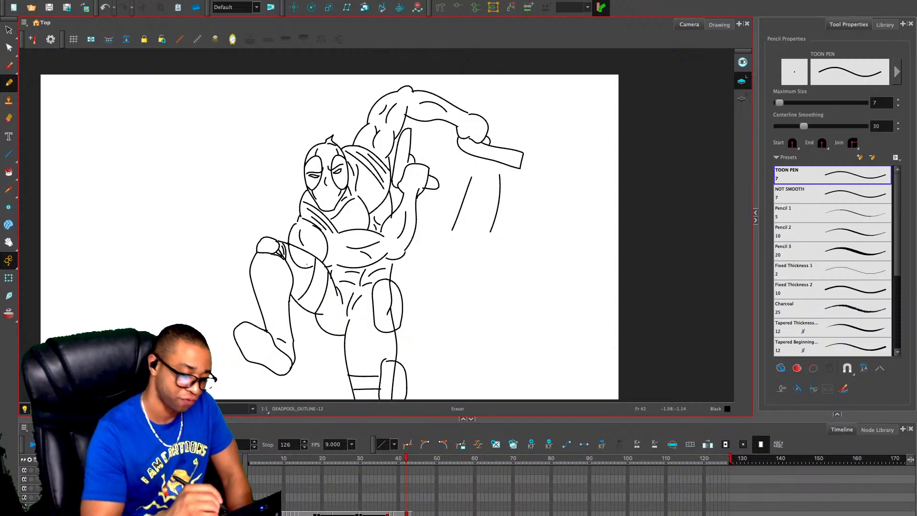
{"action": "mouse_move", "coordinate": [288, 246]}
{"action": "left_mouse_down"}
{"action": "mouse_move", "coordinate": [301, 272]}
{"action": "mouse_move", "coordinate": [314, 268]}
{"action": "mouse_move", "coordinate": [297, 260]}
{"action": "left_mouse_up"}
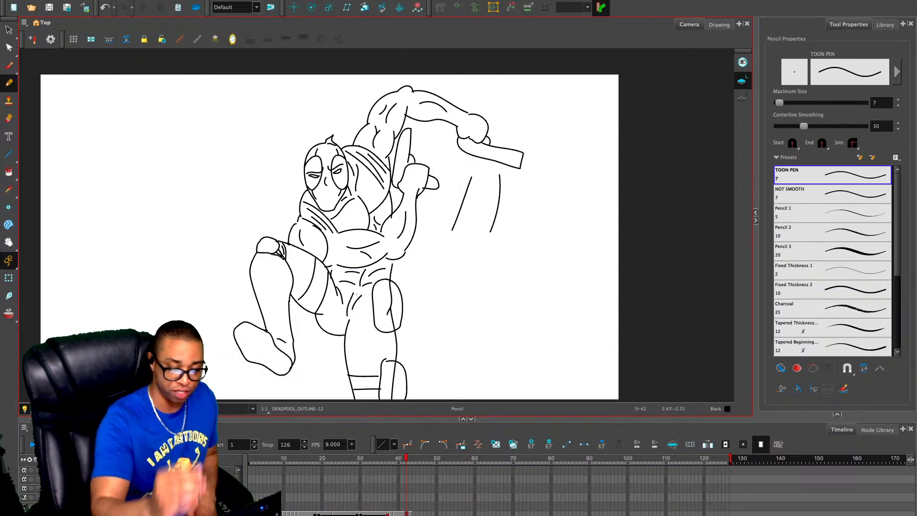
Draw the finger lines on the raised fist and on the fist in front of the chest
{"action": "left_click_drag", "start_coordinate": [475, 135], "coordinate": [483, 135]}
{"action": "left_click_drag", "start_coordinate": [480, 126], "coordinate": [485, 129]}
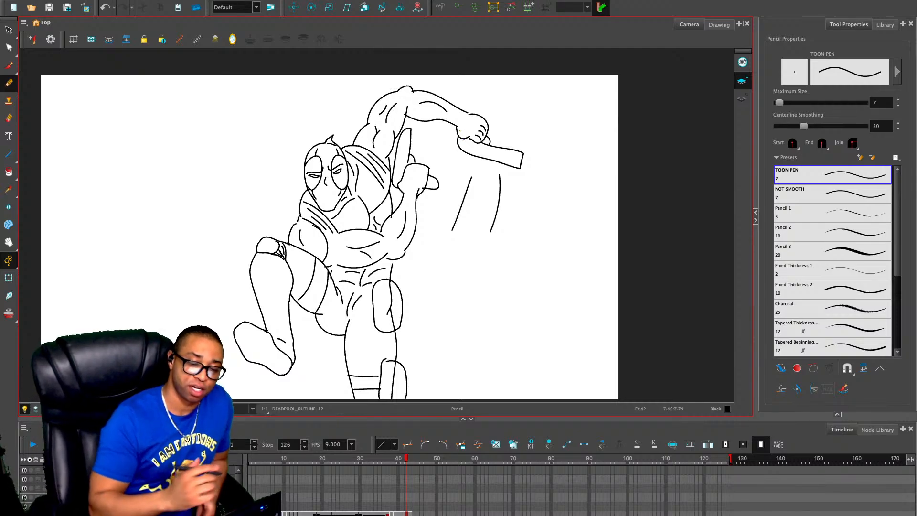
{"action": "left_click_drag", "start_coordinate": [418, 164], "coordinate": [418, 172]}
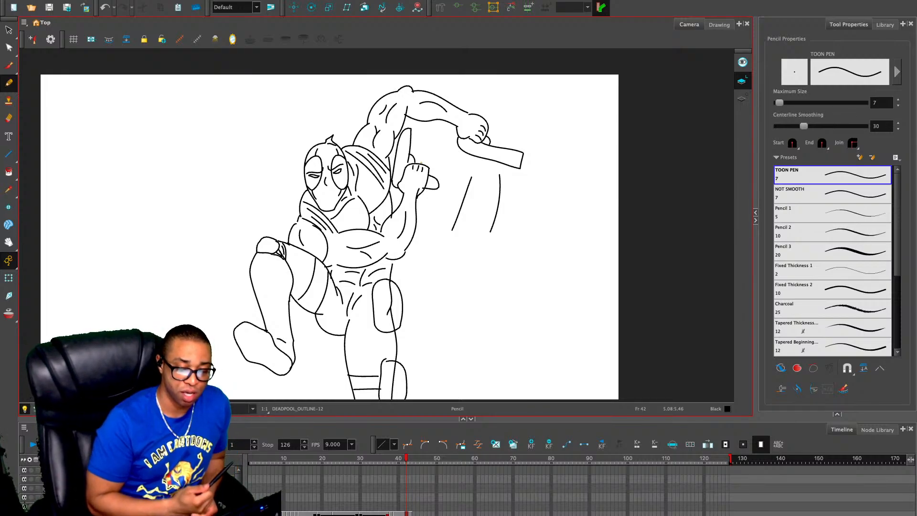
Erase the leg outline running through the hip and thigh pouches with the eraser at size 30
{"action": "key", "text": "alt+e"}
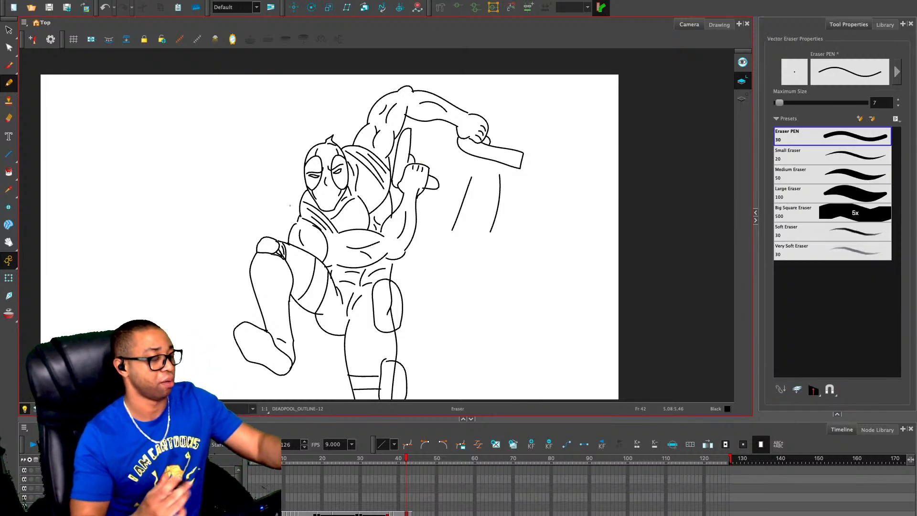
{"action": "key", "text": "bracketright"}
{"action": "key", "text": "bracketright"}
{"action": "key", "text": "bracketright"}
{"action": "key", "text": "bracketright"}
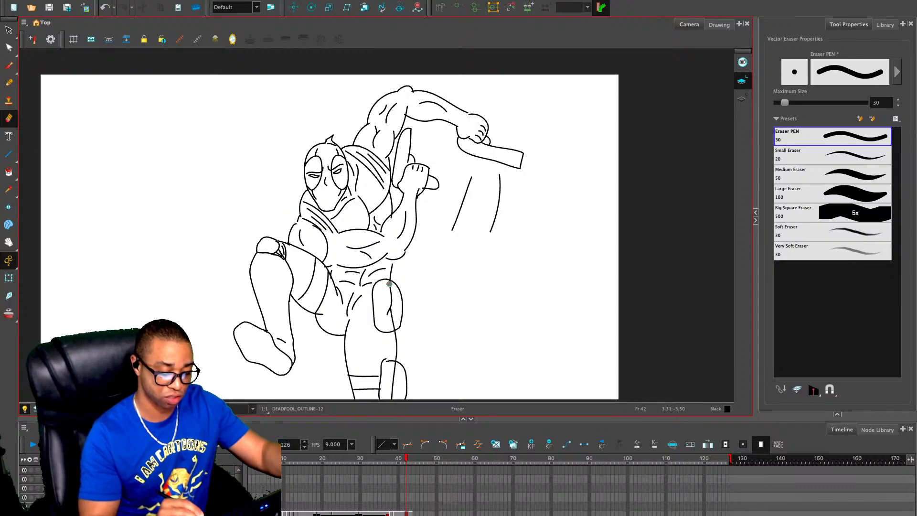
{"action": "left_click_drag", "start_coordinate": [389, 285], "coordinate": [394, 329]}
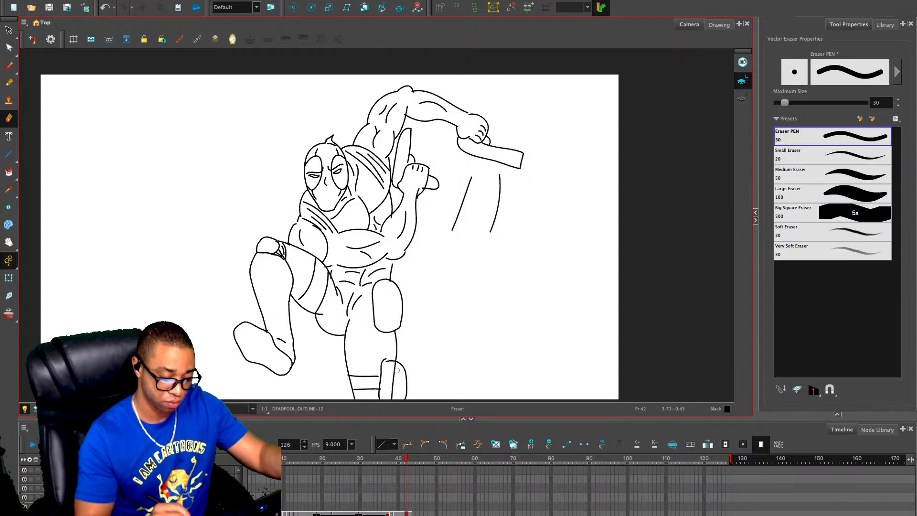
{"action": "left_click_drag", "start_coordinate": [396, 365], "coordinate": [395, 399]}
Draw muscle lines on the standing thigh and along the raised thigh with the Pencil tool
{"action": "key", "text": "alt+slash"}
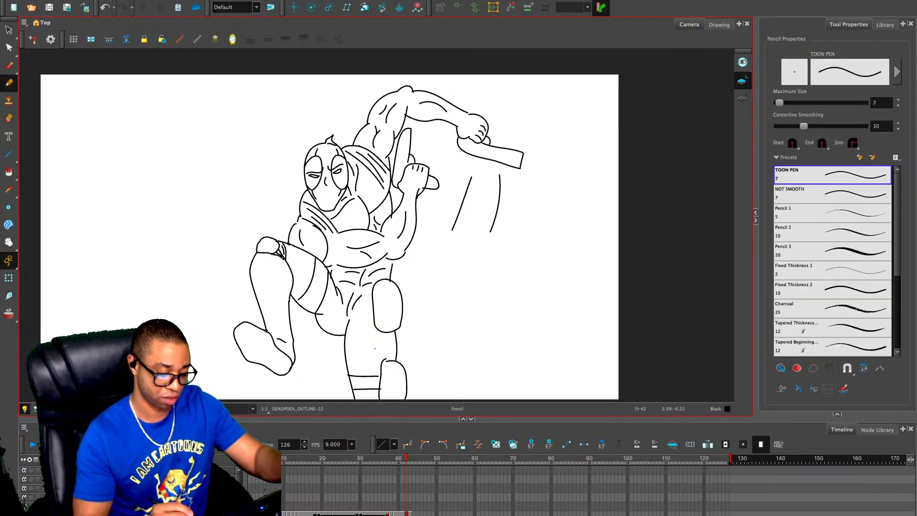
{"action": "left_click_drag", "start_coordinate": [368, 318], "coordinate": [368, 362]}
{"action": "left_click_drag", "start_coordinate": [359, 313], "coordinate": [365, 328]}
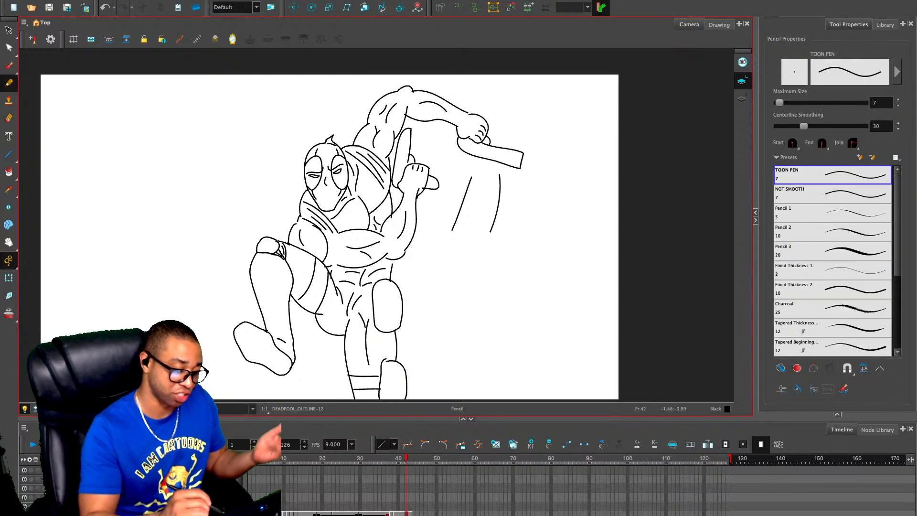
{"action": "left_click_drag", "start_coordinate": [297, 268], "coordinate": [321, 300]}
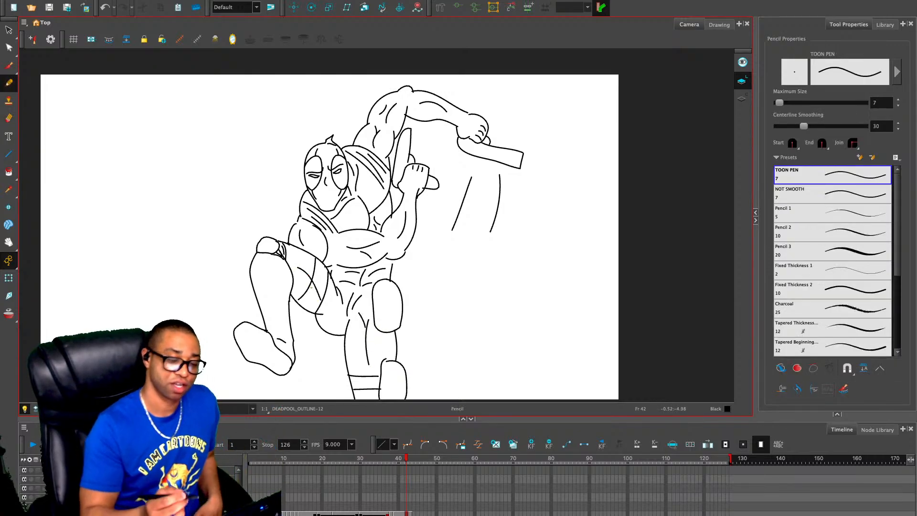